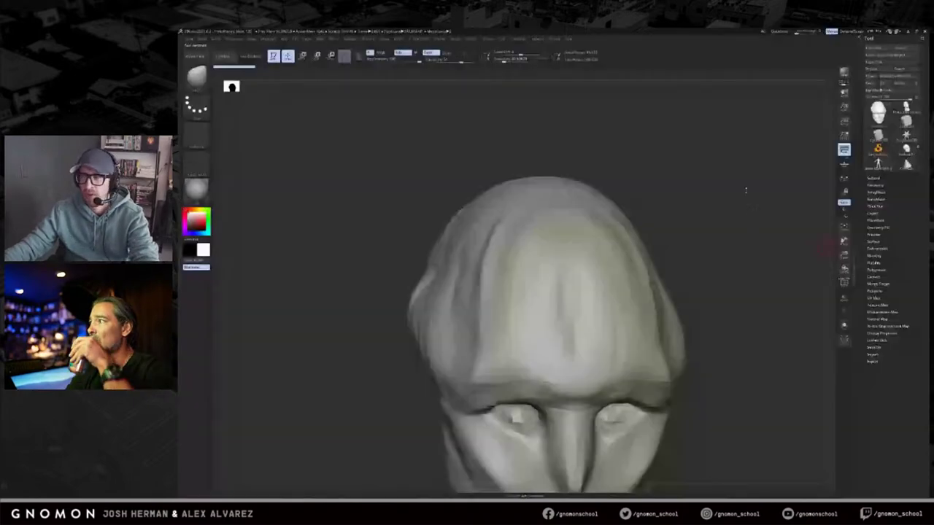
Step: Switch from the skeletal android to the human base mesh and stamp snapshots of it at different positions and sizes on the canvas
{"action": "mouse_move", "coordinate": [745, 190]}
{"action": "left_mouse_down"}
{"action": "mouse_move", "coordinate": [743, 183]}
{"action": "mouse_move", "coordinate": [734, 234]}
{"action": "mouse_move", "coordinate": [676, 207]}
{"action": "mouse_move", "coordinate": [727, 204]}
{"action": "left_mouse_up"}
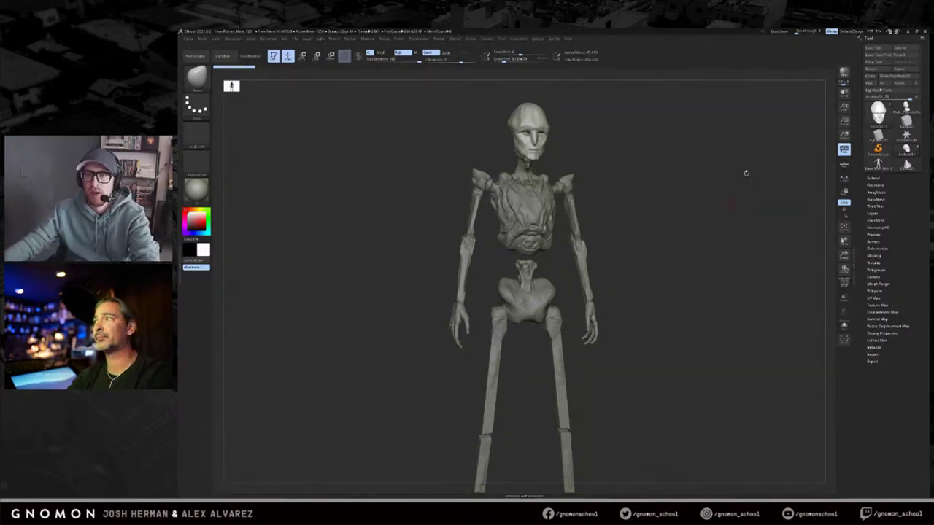
{"action": "mouse_move", "coordinate": [627, 108]}
{"action": "left_mouse_down", "text": "ctrl+shift"}
{"action": "mouse_move", "coordinate": [494, 233]}
{"action": "mouse_move", "coordinate": [351, 477]}
{"action": "mouse_move", "coordinate": [388, 472]}
{"action": "left_mouse_up", "text": "ctrl+shift"}
{"action": "left_click_drag", "start_coordinate": [672, 339], "coordinate": [707, 310]}
{"action": "left_click", "coordinate": [884, 167]}
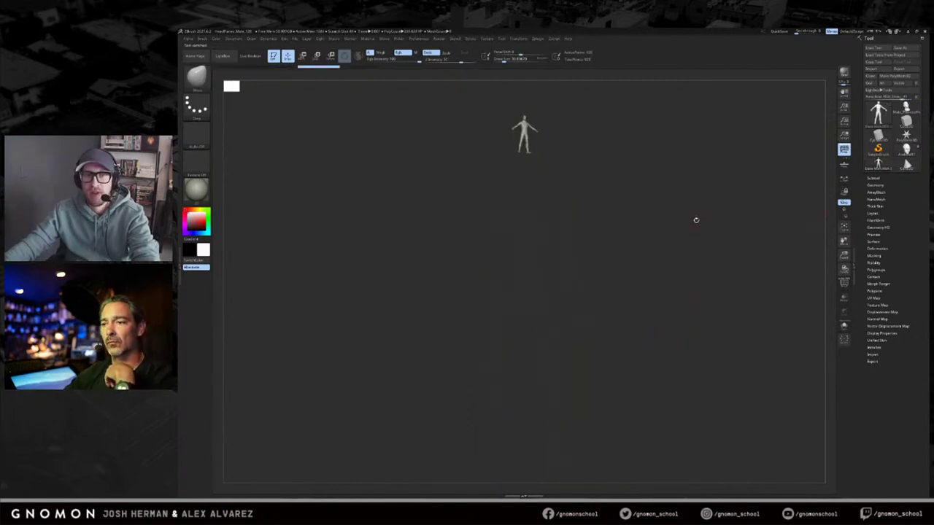
{"action": "key", "text": "f"}
{"action": "left_click_drag", "start_coordinate": [746, 216], "coordinate": [671, 251]}
{"action": "key", "text": "shift+s"}
{"action": "key", "text": "shift+s"}
{"action": "left_click_drag", "start_coordinate": [621, 231], "coordinate": [760, 207], "text": "alt"}
{"action": "left_click_drag", "start_coordinate": [760, 207], "coordinate": [832, 206]}
{"action": "key", "text": "shift+s"}
Step: Switch back to the skeletal android model and place it beside the base mesh snapshots for comparison
{"action": "left_click", "coordinate": [907, 149]}
{"action": "left_click_drag", "start_coordinate": [620, 179], "coordinate": [808, 191], "text": "alt"}
{"action": "left_click_drag", "start_coordinate": [809, 191], "coordinate": [829, 182]}
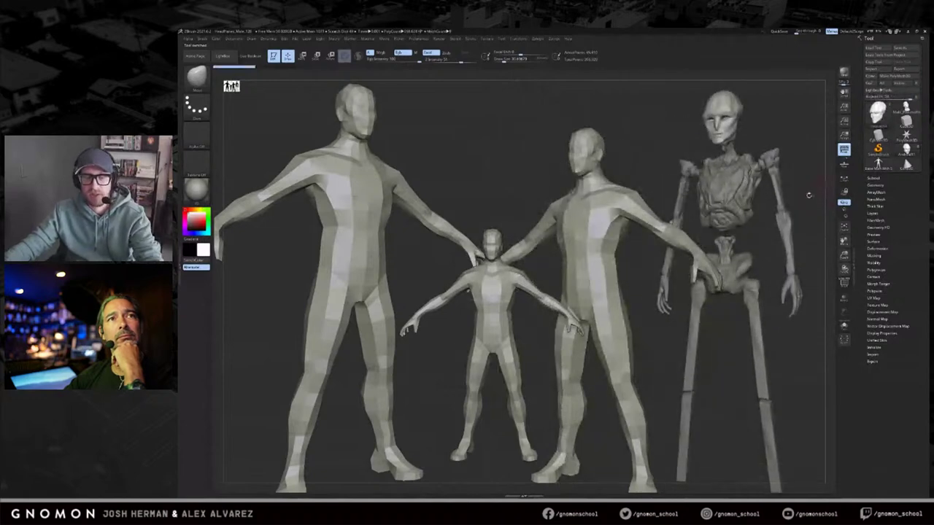
Step: Clear the snapshots from the canvas and frame the skeletal android on its own
{"action": "key", "text": "ctrl"}
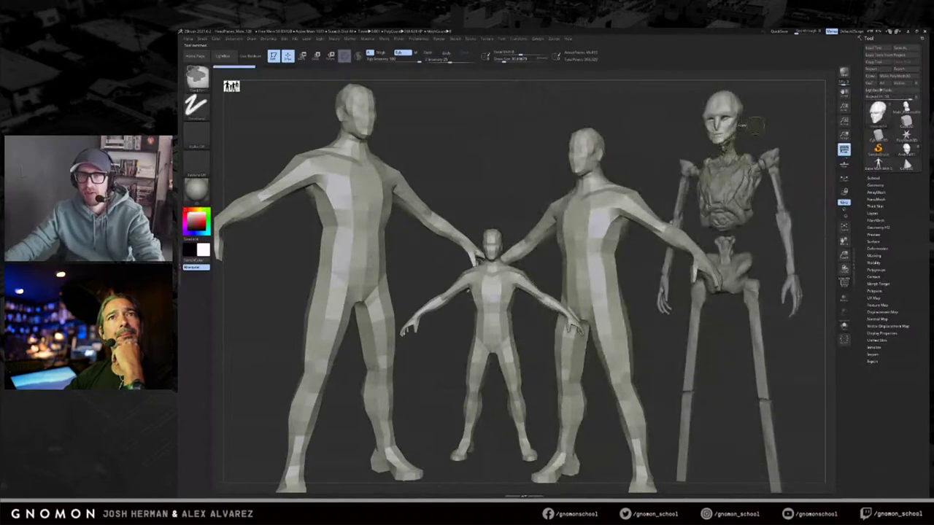
{"action": "mouse_move", "coordinate": [760, 149]}
{"action": "left_mouse_down", "text": "shift"}
{"action": "mouse_move", "coordinate": [775, 137]}
{"action": "mouse_move", "coordinate": [731, 152]}
{"action": "mouse_move", "coordinate": [715, 201]}
{"action": "mouse_move", "coordinate": [747, 239]}
{"action": "left_mouse_up", "text": "shift"}
{"action": "key", "text": "f"}
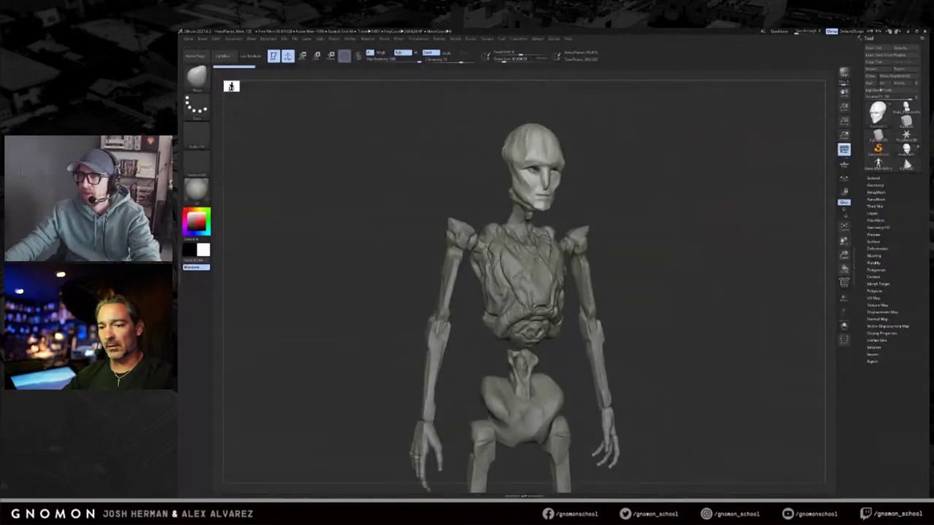
{"action": "left_click_drag", "start_coordinate": [773, 221], "coordinate": [767, 219]}
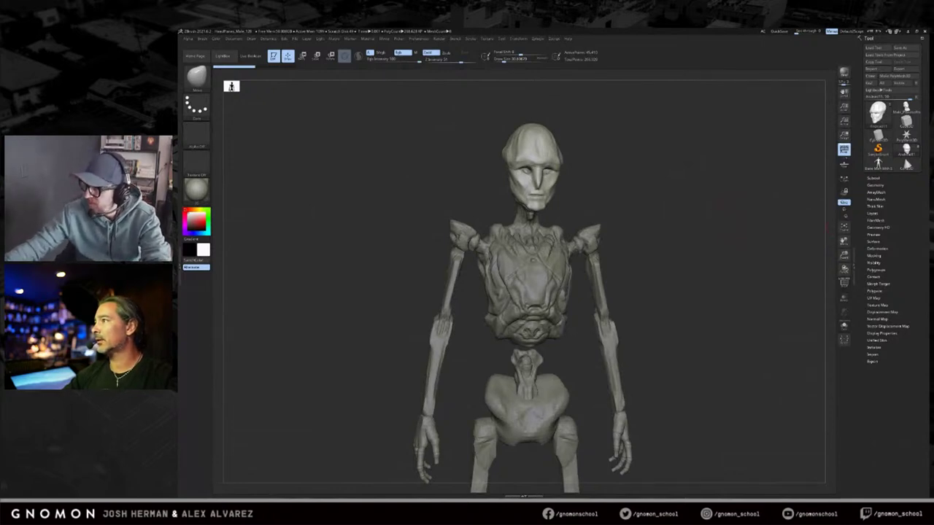
{"action": "left_click_drag", "start_coordinate": [772, 176], "coordinate": [826, 170]}
Step: Switch to the human base mesh, frame it and hide both of its arms
{"action": "left_click", "coordinate": [879, 162]}
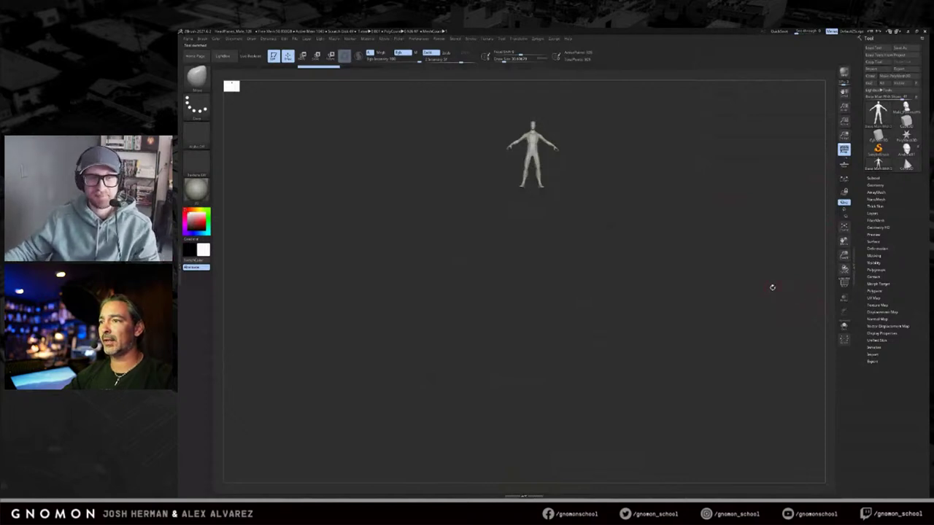
{"action": "key", "text": "f"}
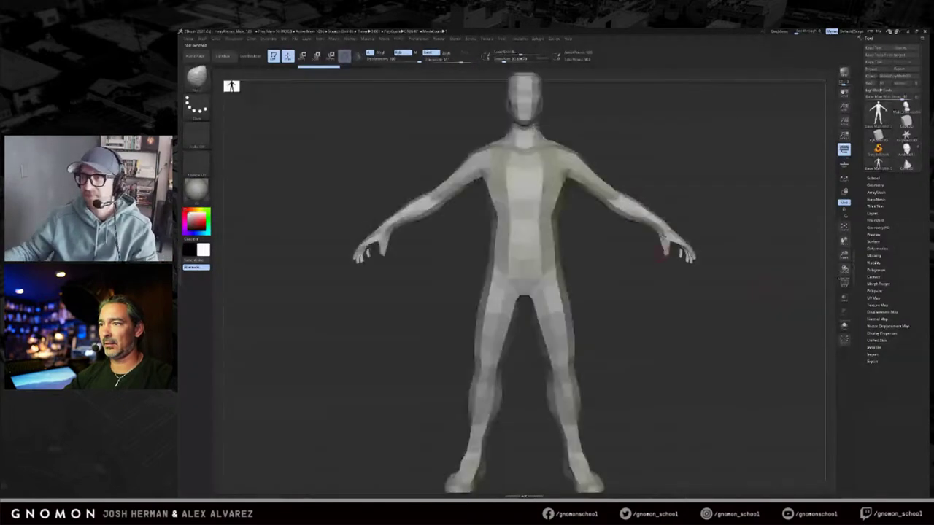
{"action": "left_click_drag", "start_coordinate": [749, 311], "coordinate": [735, 311], "text": "alt"}
{"action": "key", "text": "s"}
{"action": "left_click_drag", "start_coordinate": [637, 172], "coordinate": [613, 198]}
{"action": "key", "text": "shift+f"}
{"action": "key", "text": "shift+f"}
{"action": "left_click_drag", "start_coordinate": [625, 167], "coordinate": [573, 244], "text": "ctrl+alt+shift"}
{"action": "left_click_drag", "start_coordinate": [671, 202], "coordinate": [620, 207]}
{"action": "left_click_drag", "start_coordinate": [708, 182], "coordinate": [600, 312], "text": "ctrl+alt+shift"}
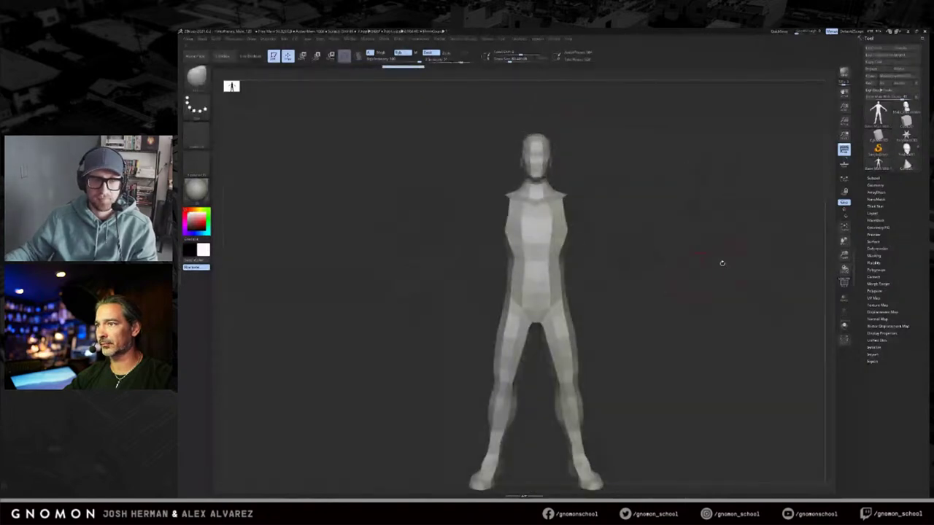
Step: Restore the visibility of the hidden base mesh parts
{"action": "left_click_drag", "start_coordinate": [713, 241], "coordinate": [636, 139], "text": "alt"}
{"action": "left_click", "coordinate": [633, 134], "text": "ctrl"}
{"action": "left_click", "coordinate": [607, 298], "text": "ctrl"}
{"action": "left_click", "coordinate": [666, 296], "text": "ctrl+shift"}
{"action": "left_click_drag", "start_coordinate": [666, 295], "coordinate": [678, 224], "text": "alt"}
{"action": "key", "text": "shift+f"}
Step: Hide sections of the base mesh around the legs, restore full visibility and assign a new polygroup
{"action": "mouse_move", "coordinate": [637, 391]}
{"action": "left_mouse_down", "text": "ctrl+alt+shift"}
{"action": "mouse_move", "coordinate": [509, 250]}
{"action": "mouse_move", "coordinate": [484, 253]}
{"action": "mouse_move", "coordinate": [642, 291]}
{"action": "mouse_move", "coordinate": [633, 288]}
{"action": "mouse_move", "coordinate": [633, 352]}
{"action": "mouse_move", "coordinate": [561, 344]}
{"action": "left_mouse_up", "text": "ctrl+alt+shift"}
{"action": "left_click_drag", "start_coordinate": [619, 369], "coordinate": [568, 300], "text": "ctrl+alt+shift"}
{"action": "mouse_move", "coordinate": [658, 327]}
{"action": "left_mouse_down"}
{"action": "mouse_move", "coordinate": [512, 340]}
{"action": "mouse_move", "coordinate": [502, 358]}
{"action": "left_mouse_up"}
{"action": "mouse_move", "coordinate": [499, 317]}
{"action": "left_mouse_down", "text": "ctrl+alt+shift"}
{"action": "mouse_move", "coordinate": [527, 371]}
{"action": "mouse_move", "coordinate": [521, 389]}
{"action": "mouse_move", "coordinate": [533, 340]}
{"action": "mouse_move", "coordinate": [562, 321]}
{"action": "left_mouse_up", "text": "ctrl+alt+shift"}
{"action": "left_click_drag", "start_coordinate": [628, 357], "coordinate": [688, 184]}
{"action": "left_click", "coordinate": [687, 184], "text": "ctrl+shift"}
{"action": "key", "text": "ctrl+w"}
{"action": "mouse_move", "coordinate": [649, 294]}
{"action": "left_mouse_down", "text": "alt"}
{"action": "mouse_move", "coordinate": [696, 278]}
{"action": "mouse_move", "coordinate": [685, 240]}
{"action": "left_mouse_up", "text": "alt"}
{"action": "left_click", "coordinate": [696, 278], "text": "ctrl+shift"}
{"action": "left_click_drag", "start_coordinate": [594, 137], "coordinate": [519, 173], "text": "ctrl"}
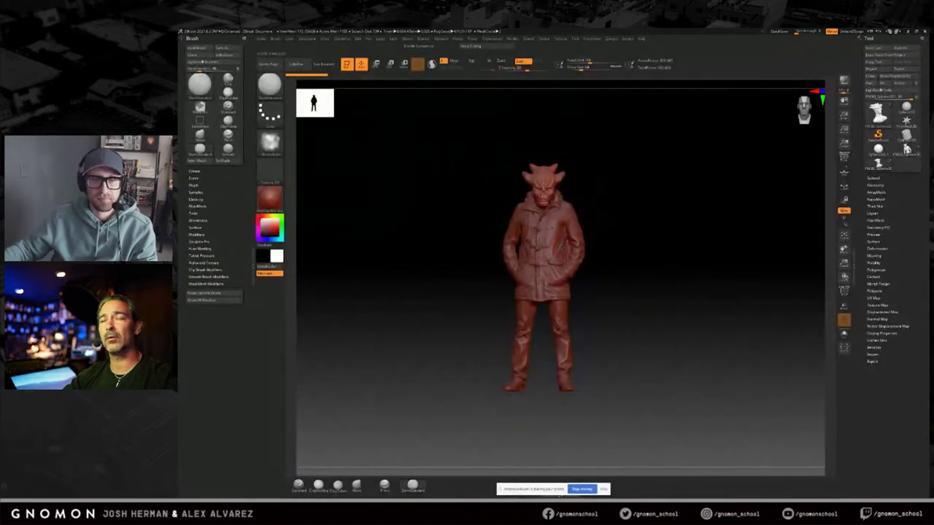
Step: Select the coat-and-trousers body subtool of the horned creature, frame it and hide the head subtool
{"action": "left_click_drag", "start_coordinate": [611, 210], "coordinate": [612, 237], "text": "alt"}
{"action": "left_click_drag", "start_coordinate": [648, 182], "coordinate": [645, 252], "text": "alt"}
{"action": "left_click", "coordinate": [874, 178]}
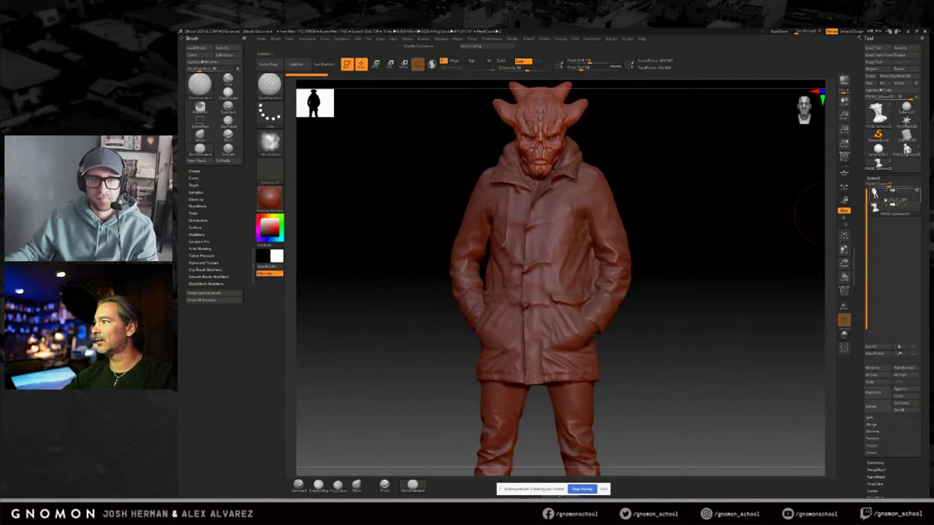
{"action": "left_click", "coordinate": [885, 200]}
{"action": "key", "text": "f"}
{"action": "left_click_drag", "start_coordinate": [661, 277], "coordinate": [708, 209]}
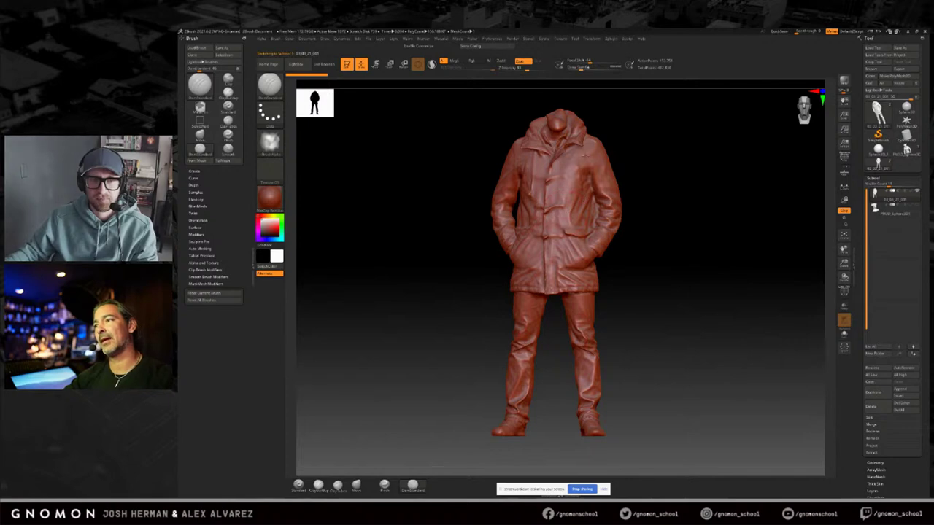
{"action": "mouse_move", "coordinate": [654, 203]}
{"action": "left_mouse_down"}
{"action": "mouse_move", "coordinate": [636, 202]}
{"action": "mouse_move", "coordinate": [652, 204]}
{"action": "left_mouse_up"}
{"action": "left_click_drag", "start_coordinate": [734, 209], "coordinate": [734, 215], "text": "alt"}
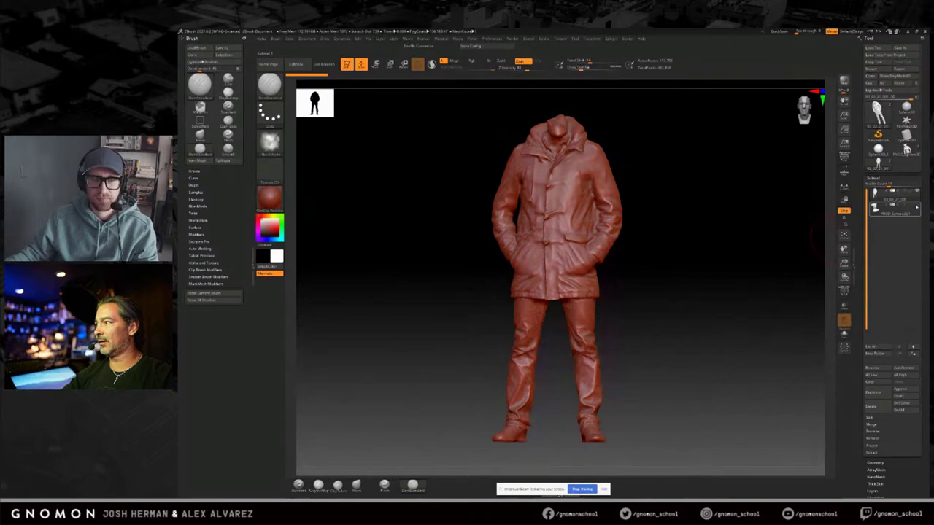
{"action": "mouse_move", "coordinate": [706, 219]}
{"action": "left_mouse_down"}
{"action": "mouse_move", "coordinate": [678, 223]}
{"action": "mouse_move", "coordinate": [724, 226]}
{"action": "mouse_move", "coordinate": [692, 227]}
{"action": "mouse_move", "coordinate": [709, 190]}
{"action": "left_mouse_up"}
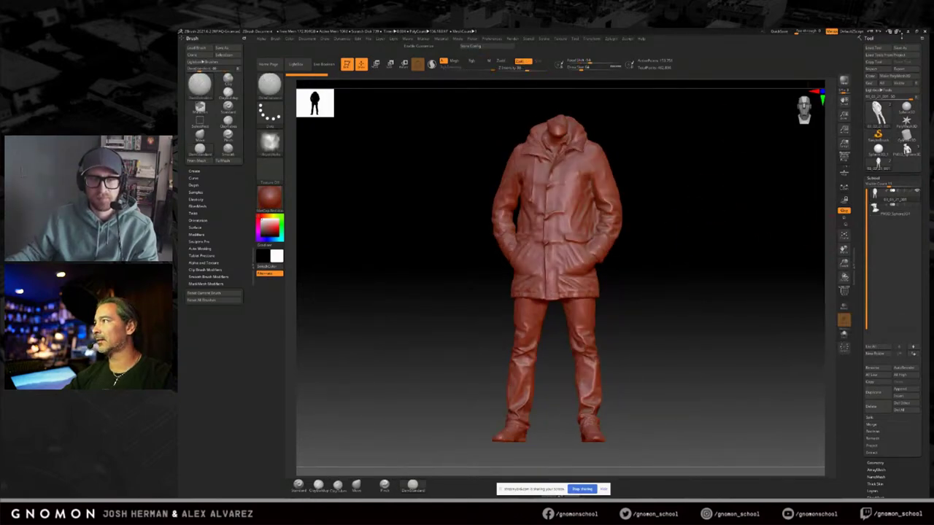
Step: Minimise the sculpting program and launch Photoshop from the desktop
{"action": "left_click", "coordinate": [908, 33]}
{"action": "mouse_move", "coordinate": [376, 496]}
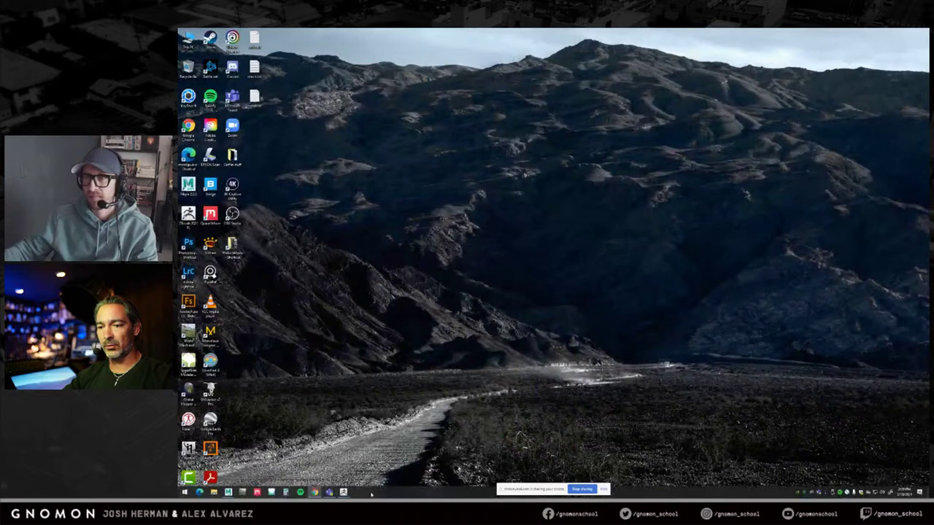
{"action": "double_click", "coordinate": [191, 248]}
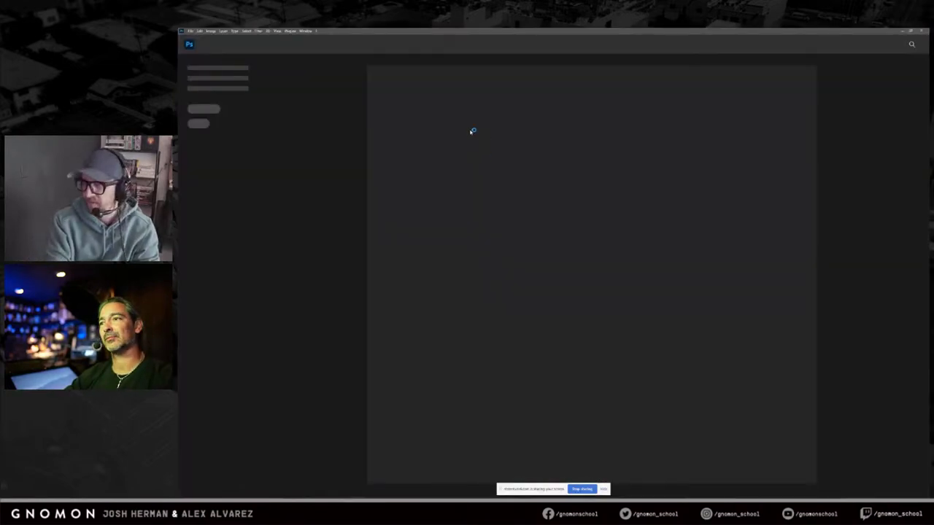
Step: Open the fourth image, a JPG render, from the Feb_24_2021 images folder of the Maya project
{"action": "left_click", "coordinate": [194, 172]}
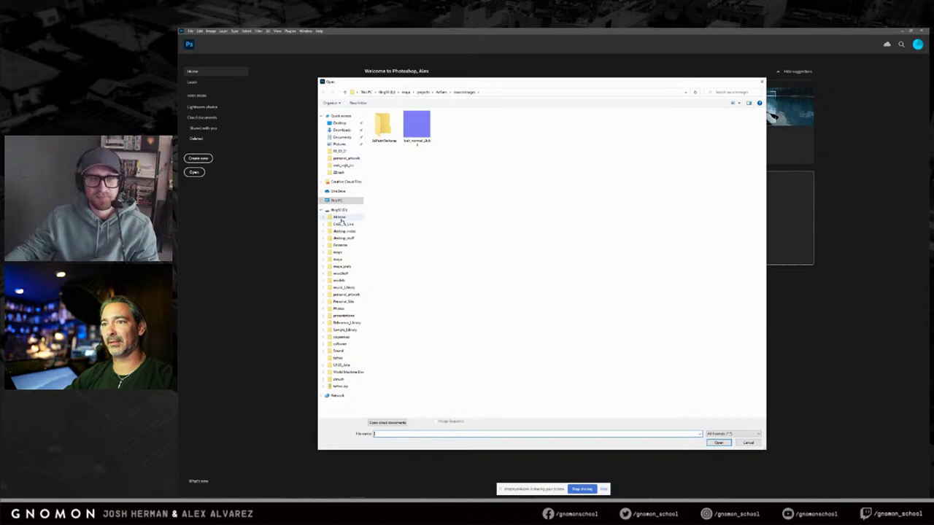
{"action": "left_click", "coordinate": [344, 261]}
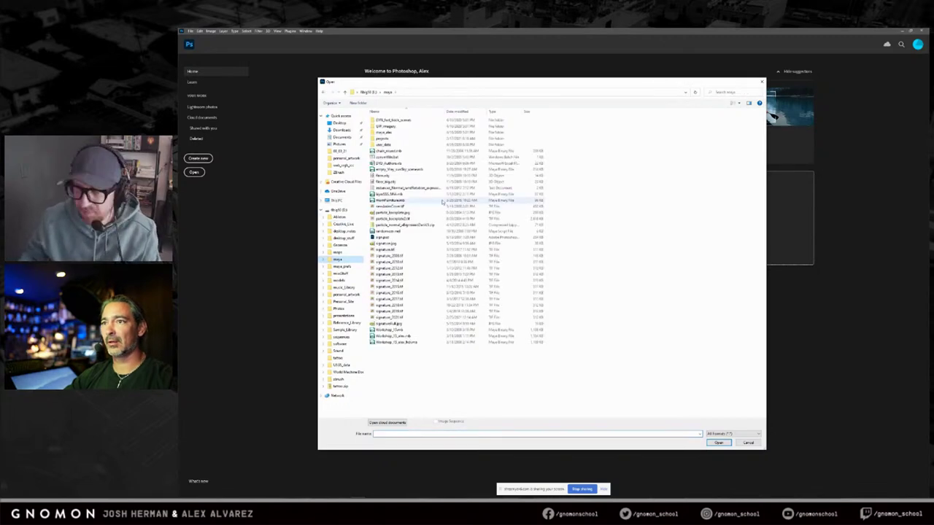
{"action": "double_click", "coordinate": [402, 139]}
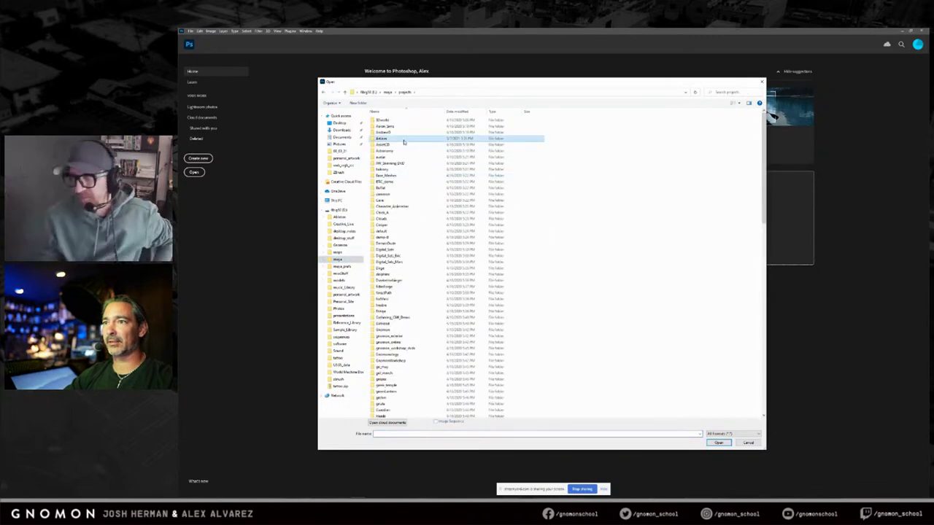
{"action": "double_click", "coordinate": [404, 138]}
{"action": "double_click", "coordinate": [406, 155]}
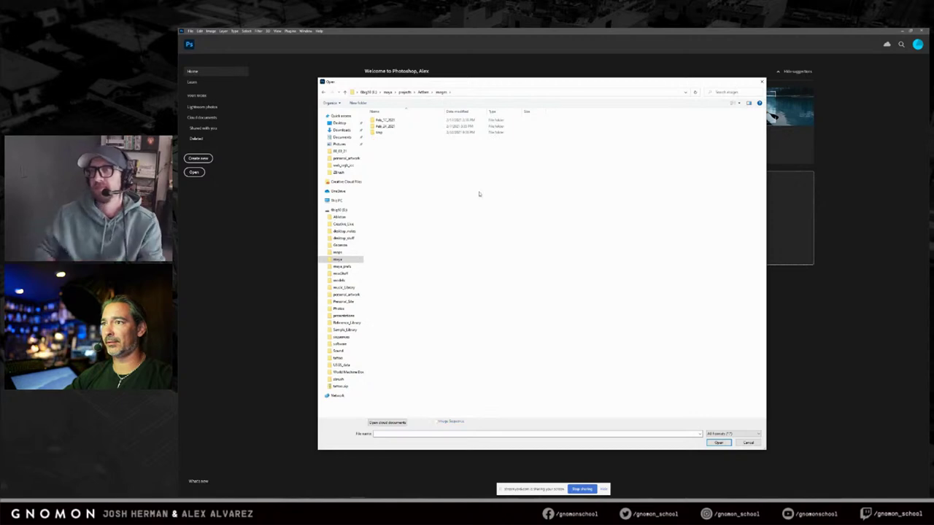
{"action": "double_click", "coordinate": [401, 126]}
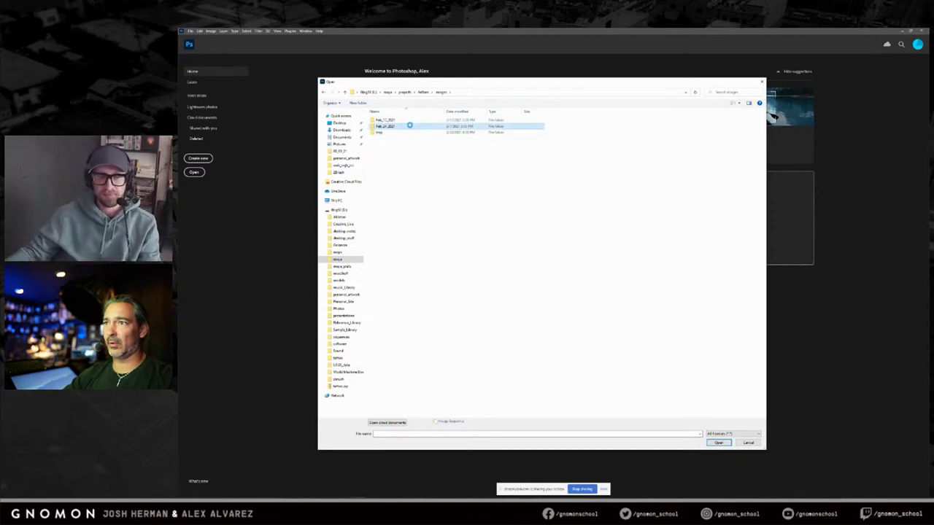
{"action": "left_click", "coordinate": [483, 131]}
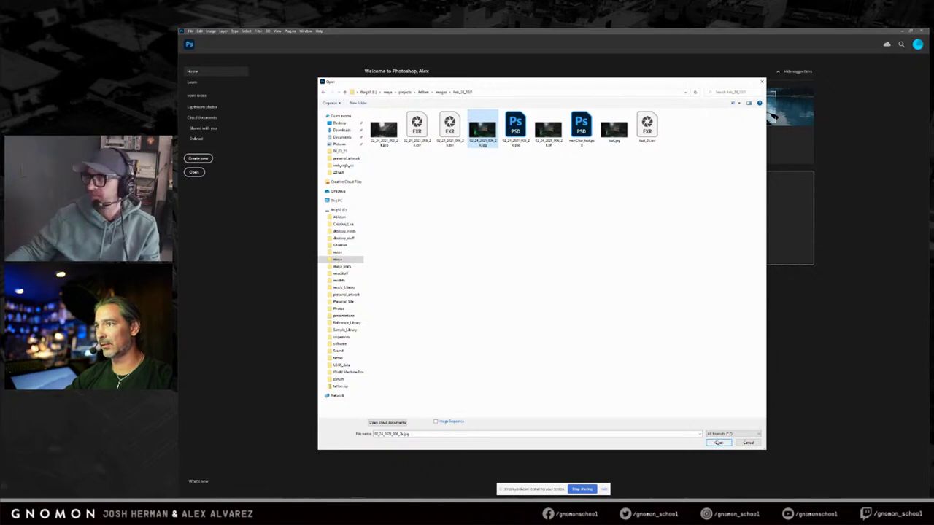
{"action": "left_click", "coordinate": [719, 442]}
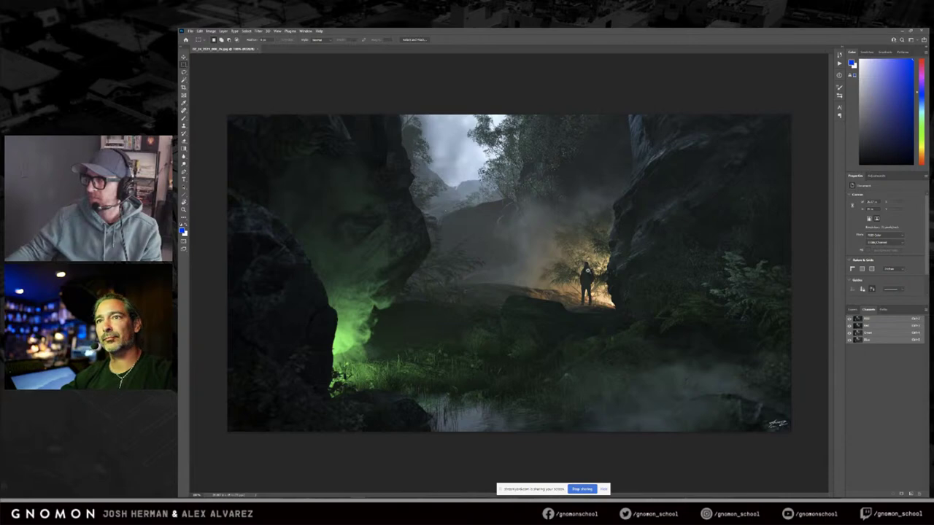
Step: Examine the small standing figure beside the lit rock in the render, and fit the whole image on screen
{"action": "left_click", "coordinate": [591, 272], "text": "ctrl"}
{"action": "left_click", "coordinate": [599, 255], "text": "alt"}
{"action": "key", "text": "ctrl+0"}
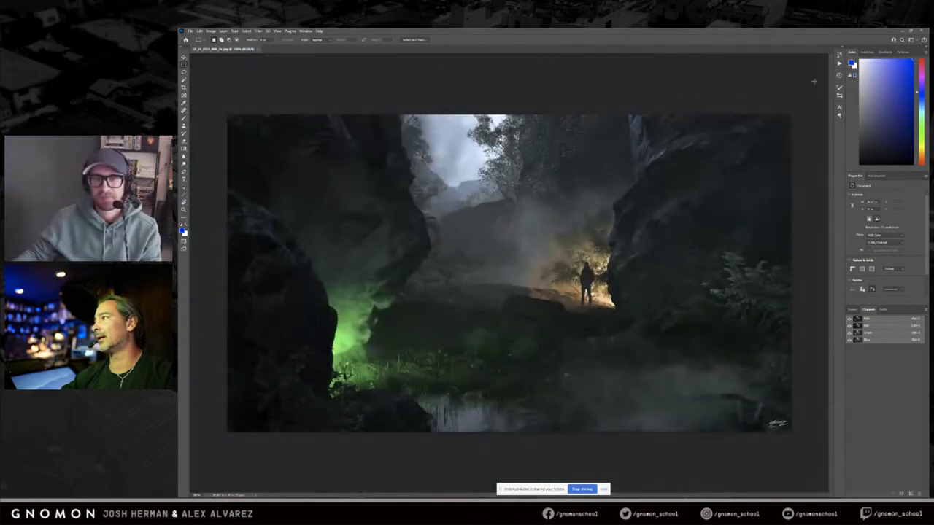
Step: Switch back to ZBrush, show the horned head subtool and inspect the coat figure from several angles
{"action": "left_click", "coordinate": [903, 31]}
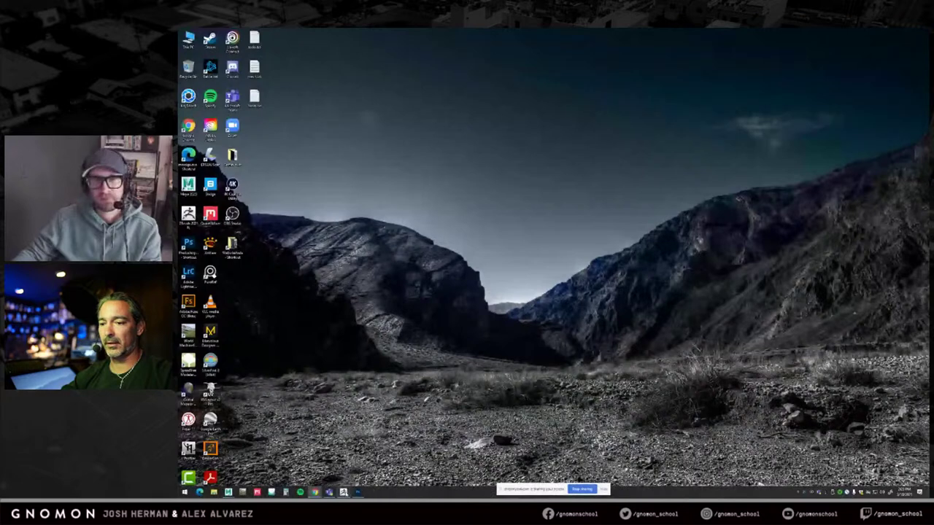
{"action": "left_click", "coordinate": [343, 492]}
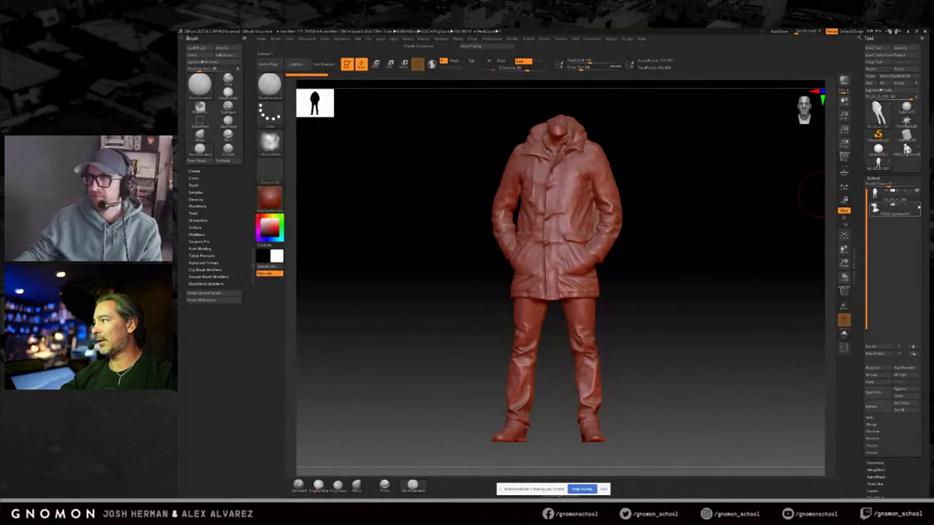
{"action": "left_click_drag", "start_coordinate": [652, 261], "coordinate": [680, 282]}
{"action": "left_click_drag", "start_coordinate": [679, 182], "coordinate": [672, 259], "text": "alt"}
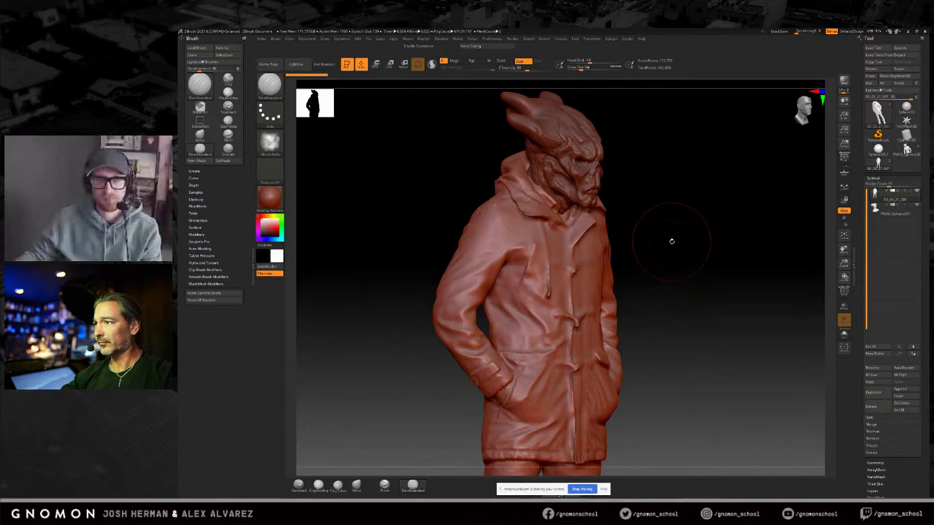
{"action": "mouse_move", "coordinate": [663, 250]}
{"action": "left_mouse_down"}
{"action": "mouse_move", "coordinate": [684, 250]}
{"action": "mouse_move", "coordinate": [683, 235]}
{"action": "left_mouse_up"}
{"action": "left_click_drag", "start_coordinate": [672, 282], "coordinate": [671, 228], "text": "alt"}
{"action": "left_click_drag", "start_coordinate": [729, 206], "coordinate": [703, 209]}
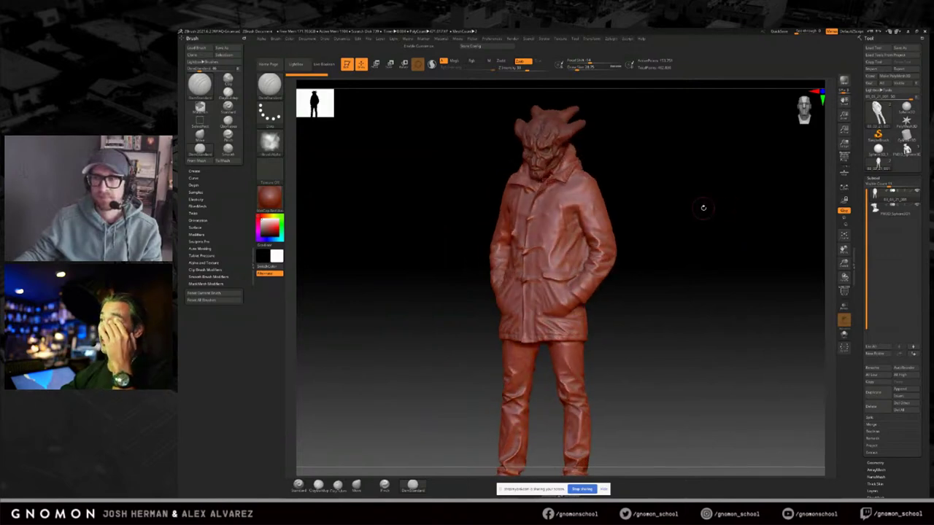
{"action": "left_click_drag", "start_coordinate": [703, 212], "coordinate": [684, 205]}
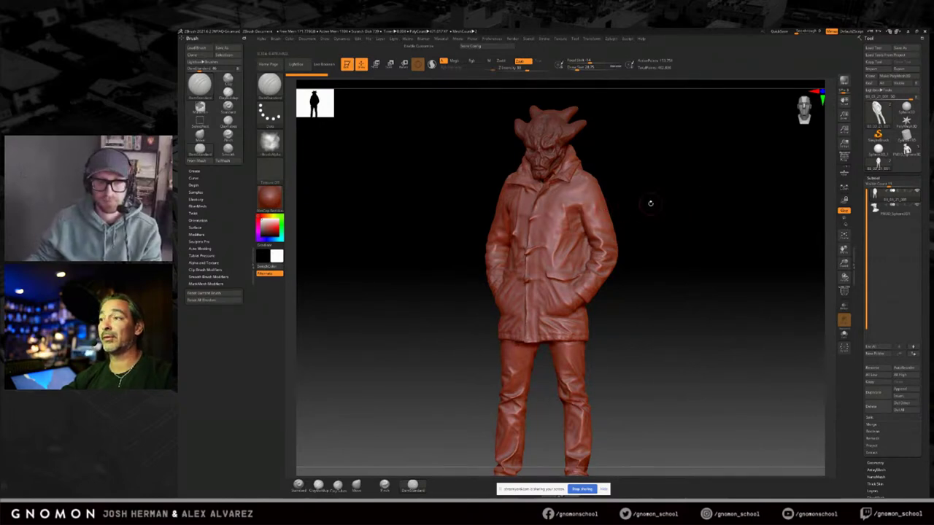
{"action": "left_click_drag", "start_coordinate": [705, 200], "coordinate": [704, 202]}
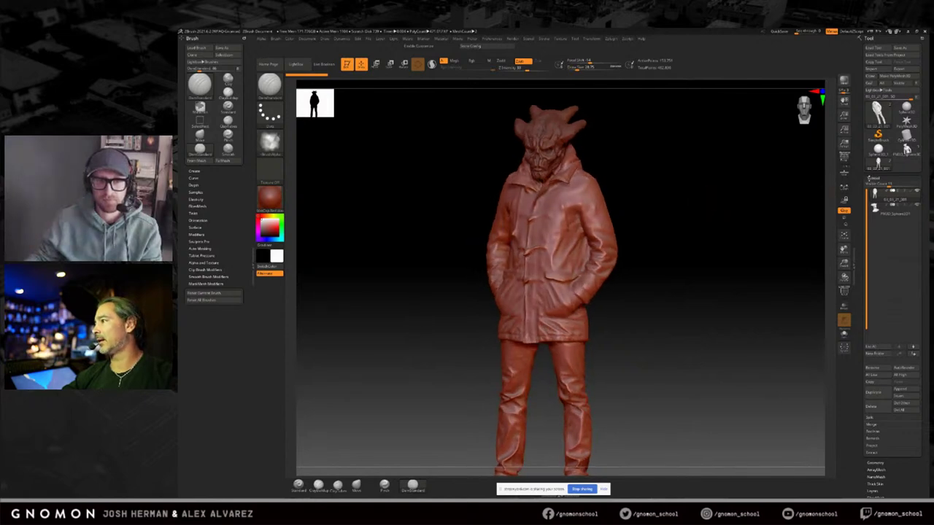
Step: Collapse the subtool list and switch the active tool to SimpleBrush, leaving edit mode
{"action": "left_click", "coordinate": [870, 179]}
{"action": "left_click", "coordinate": [878, 136]}
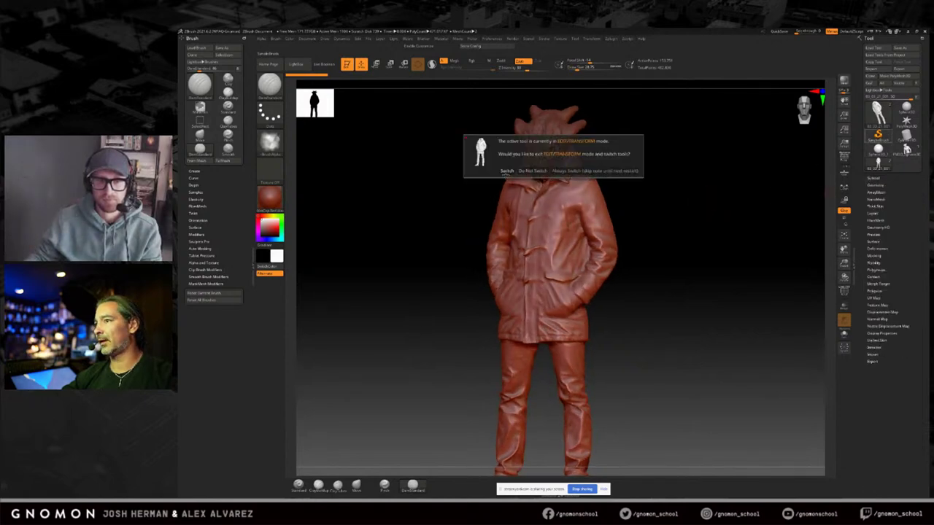
{"action": "left_click", "coordinate": [507, 171]}
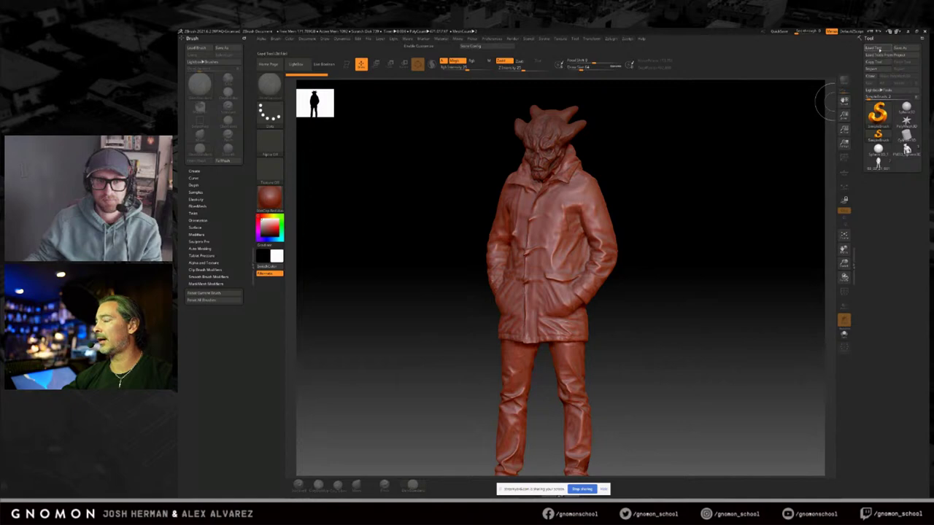
Step: Load the last-numbered ZTool file from the project's ZBrush folder, clear the canvas and draw the loaded four-armed creature on it
{"action": "key", "text": "ctrl+o"}
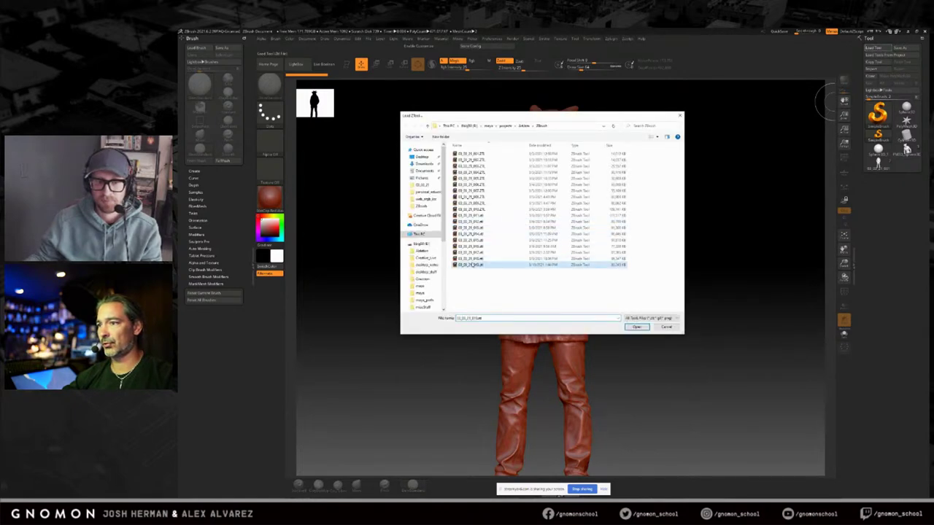
{"action": "left_click", "coordinate": [472, 265]}
{"action": "left_click", "coordinate": [636, 327]}
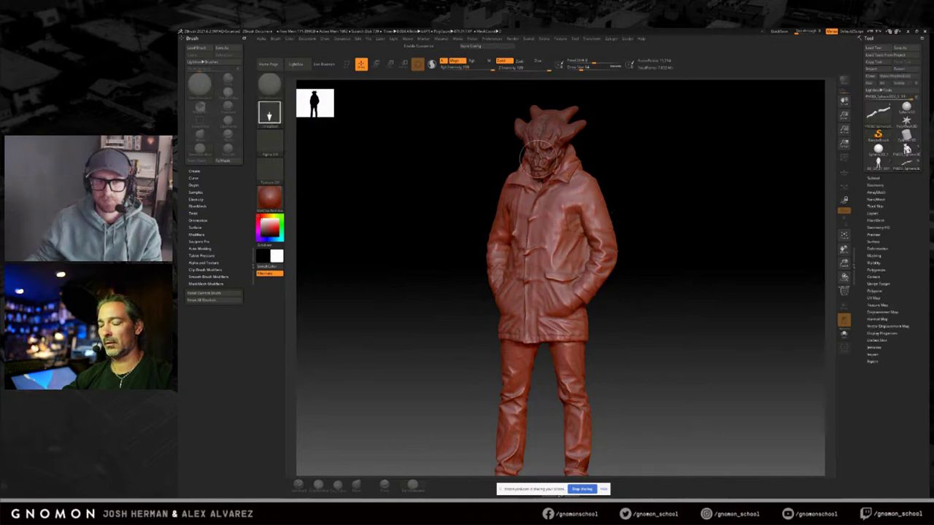
{"action": "key", "text": "ctrl+n"}
{"action": "left_click_drag", "start_coordinate": [527, 336], "coordinate": [527, 347]}
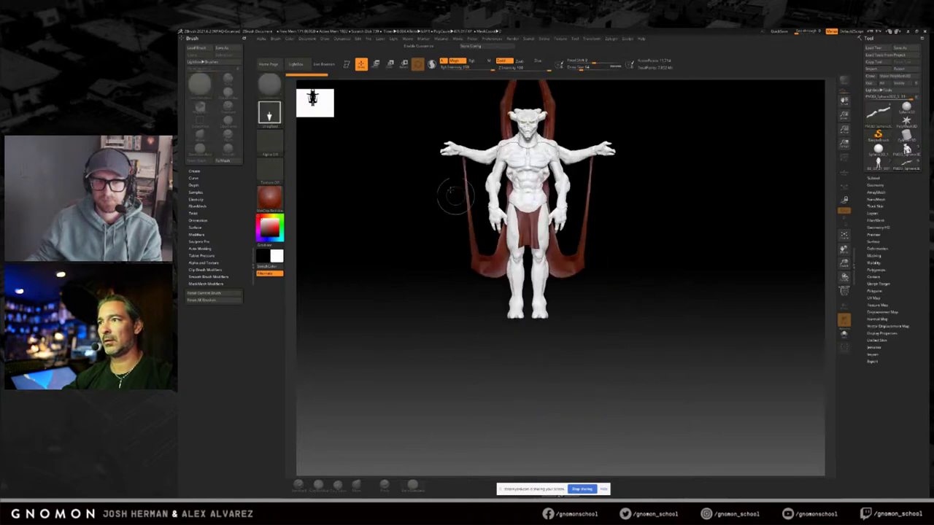
Step: Enter edit mode on the four-armed creature and inspect its face, torso and arms from the front and at an angle
{"action": "left_click", "coordinate": [347, 64]}
{"action": "mouse_move", "coordinate": [685, 225]}
{"action": "left_mouse_down"}
{"action": "mouse_move", "coordinate": [686, 216]}
{"action": "mouse_move", "coordinate": [688, 311]}
{"action": "left_mouse_up"}
{"action": "left_click_drag", "start_coordinate": [668, 270], "coordinate": [749, 284], "text": "alt"}
{"action": "left_click_drag", "start_coordinate": [327, 261], "coordinate": [327, 263]}
{"action": "left_click_drag", "start_coordinate": [781, 173], "coordinate": [704, 172]}
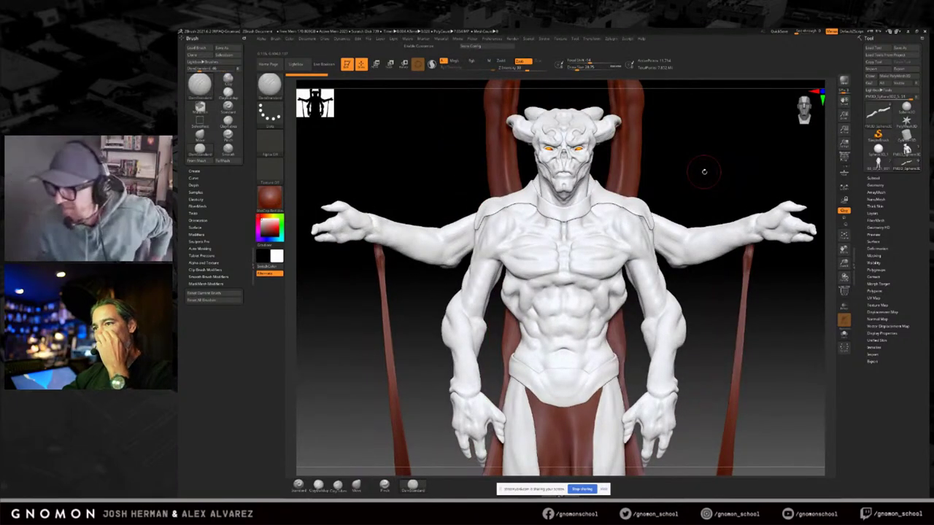
{"action": "left_click_drag", "start_coordinate": [706, 173], "coordinate": [709, 173]}
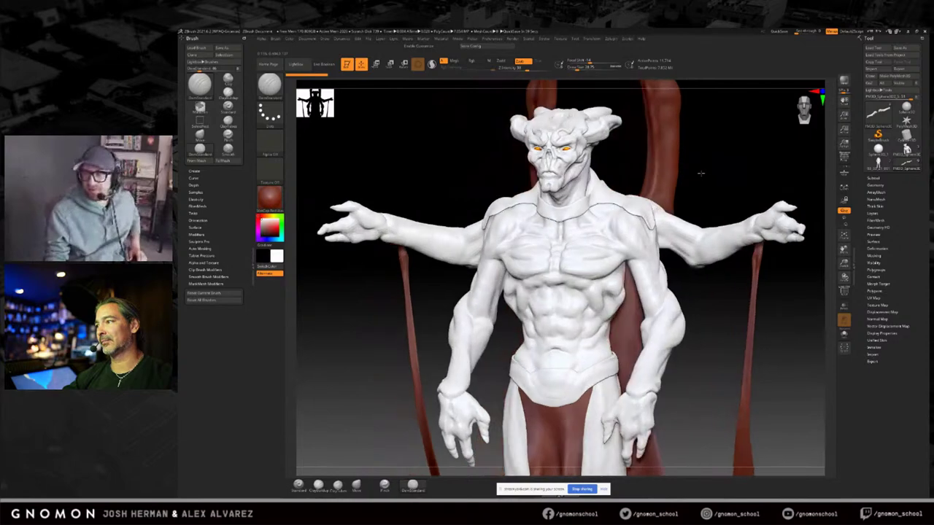
{"action": "left_click_drag", "start_coordinate": [689, 179], "coordinate": [767, 179]}
{"action": "mouse_move", "coordinate": [694, 181]}
{"action": "left_mouse_down"}
{"action": "mouse_move", "coordinate": [690, 273]}
{"action": "mouse_move", "coordinate": [713, 238]}
{"action": "mouse_move", "coordinate": [695, 263]}
{"action": "mouse_move", "coordinate": [713, 149]}
{"action": "mouse_move", "coordinate": [701, 259]}
{"action": "left_mouse_up"}
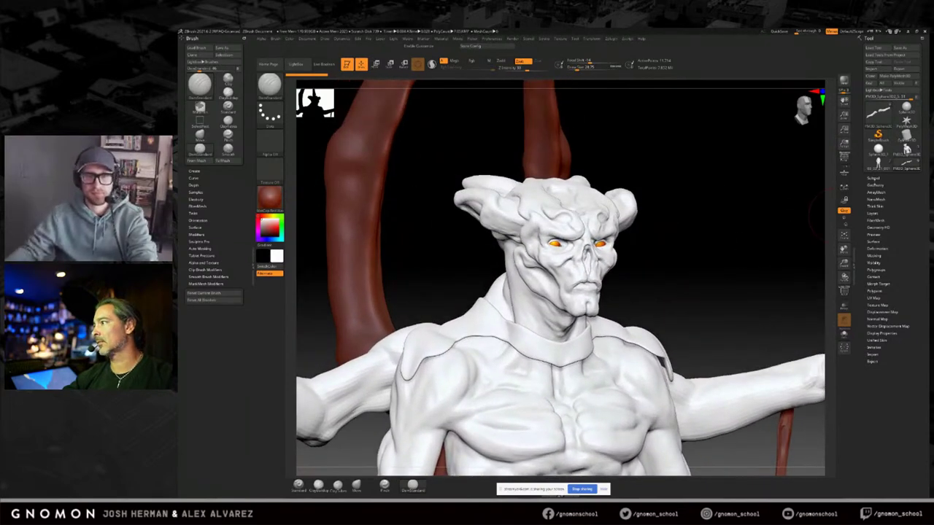
Step: Expand the subtool list, isolate the main body subtool and examine the bare horned figure from several angles
{"action": "left_click", "coordinate": [874, 177]}
{"action": "left_click_drag", "start_coordinate": [715, 267], "coordinate": [715, 202], "text": "alt"}
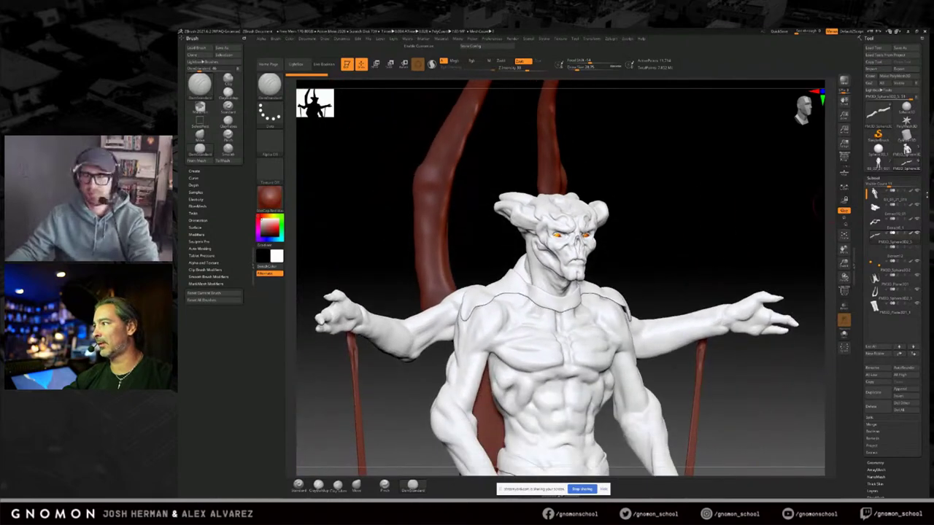
{"action": "left_click", "coordinate": [886, 197]}
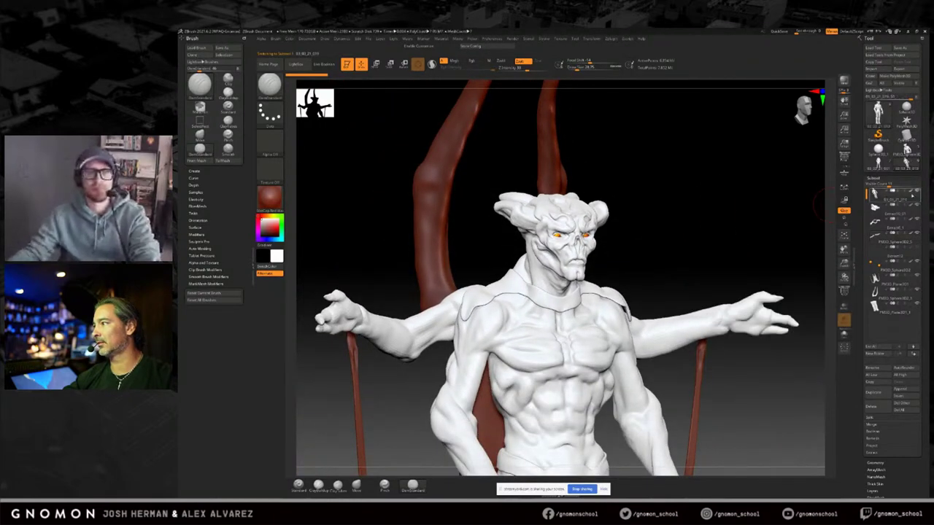
{"action": "left_click", "coordinate": [918, 192], "text": "shift"}
{"action": "left_click_drag", "start_coordinate": [661, 267], "coordinate": [707, 188]}
{"action": "left_click_drag", "start_coordinate": [739, 275], "coordinate": [701, 307], "text": "alt"}
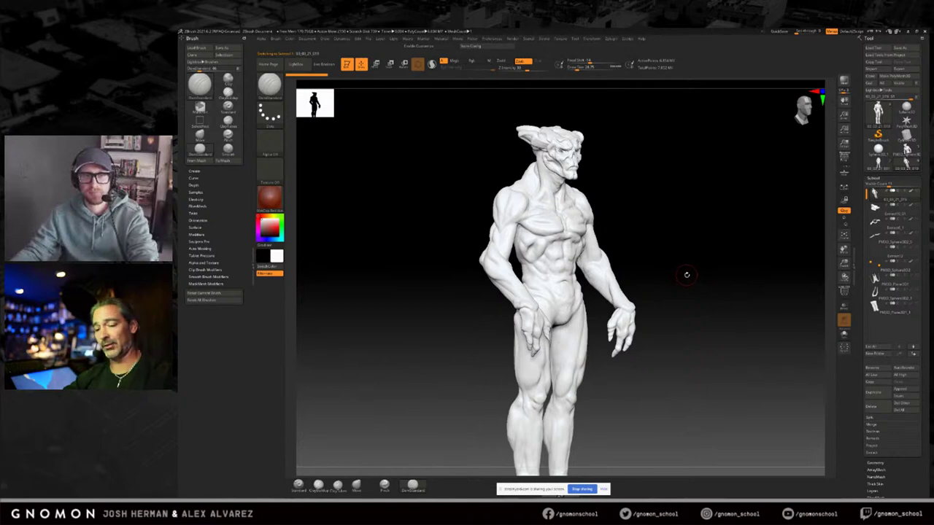
{"action": "left_click_drag", "start_coordinate": [686, 278], "coordinate": [741, 230]}
{"action": "left_click_drag", "start_coordinate": [732, 267], "coordinate": [709, 244], "text": "alt"}
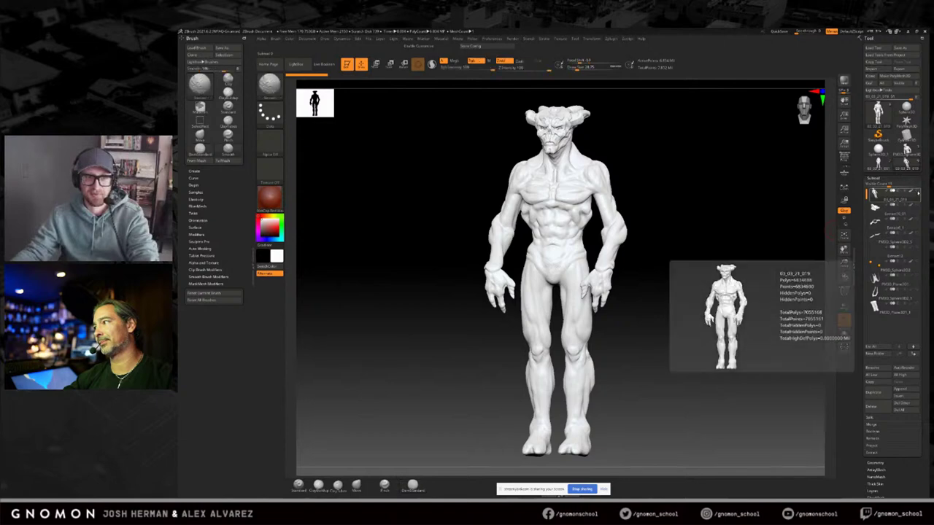
Step: Show all the creature's subtools again and inspect the loincloth and hanging drapery up close
{"action": "left_click", "coordinate": [917, 191]}
{"action": "left_click_drag", "start_coordinate": [744, 248], "coordinate": [722, 263]}
{"action": "mouse_move", "coordinate": [789, 284]}
{"action": "left_mouse_down"}
{"action": "mouse_move", "coordinate": [747, 316]}
{"action": "mouse_move", "coordinate": [782, 309]}
{"action": "left_mouse_up"}
{"action": "left_click_drag", "start_coordinate": [770, 342], "coordinate": [454, 350]}
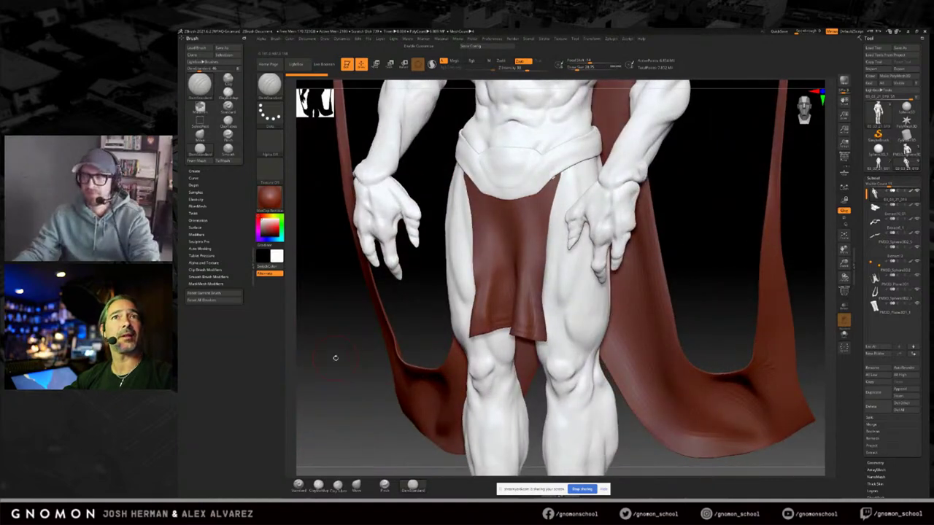
{"action": "left_click_drag", "start_coordinate": [718, 298], "coordinate": [686, 277], "text": "alt"}
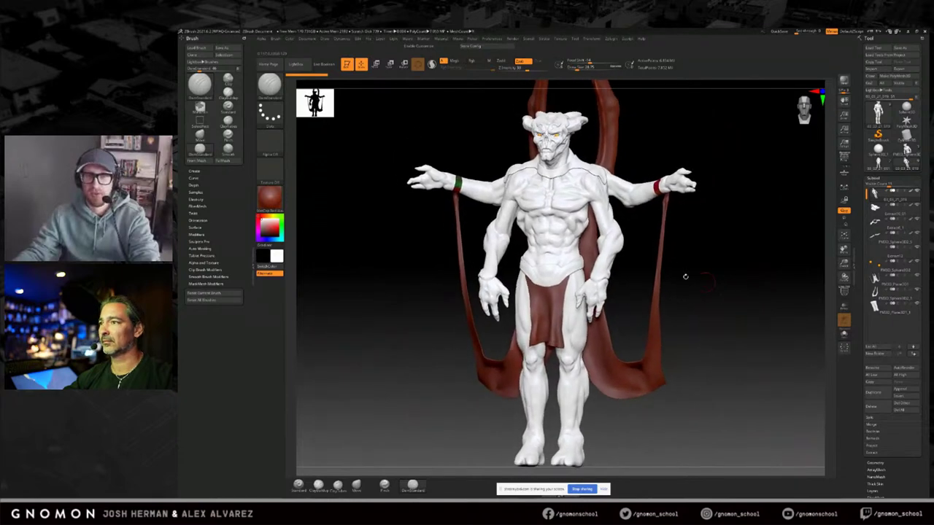
Step: Change the red material on the creature's cloth to a dark grey MatCap and keep the subtool list expanded
{"action": "left_click", "coordinate": [269, 197]}
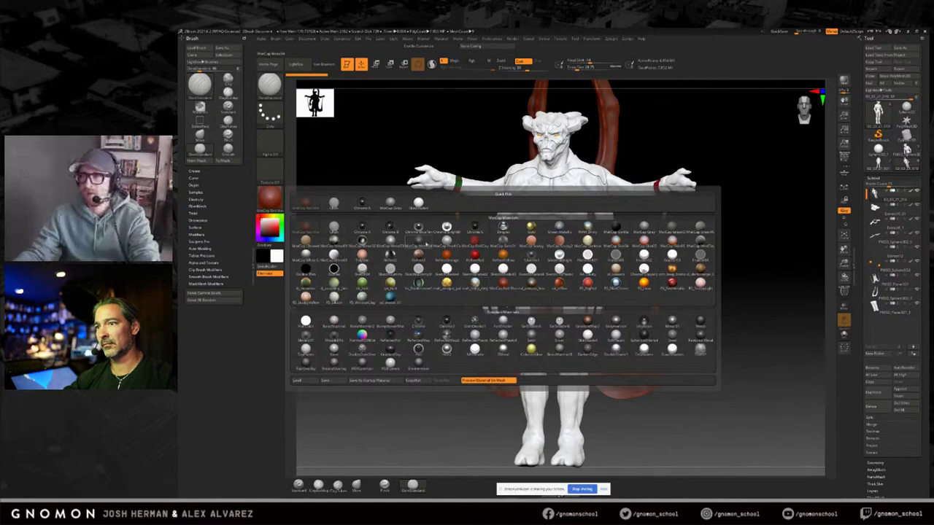
{"action": "left_click", "coordinate": [426, 243]}
{"action": "mouse_move", "coordinate": [758, 242]}
{"action": "left_mouse_down", "text": "shift"}
{"action": "mouse_move", "coordinate": [771, 240]}
{"action": "mouse_move", "coordinate": [755, 238]}
{"action": "left_mouse_up", "text": "shift"}
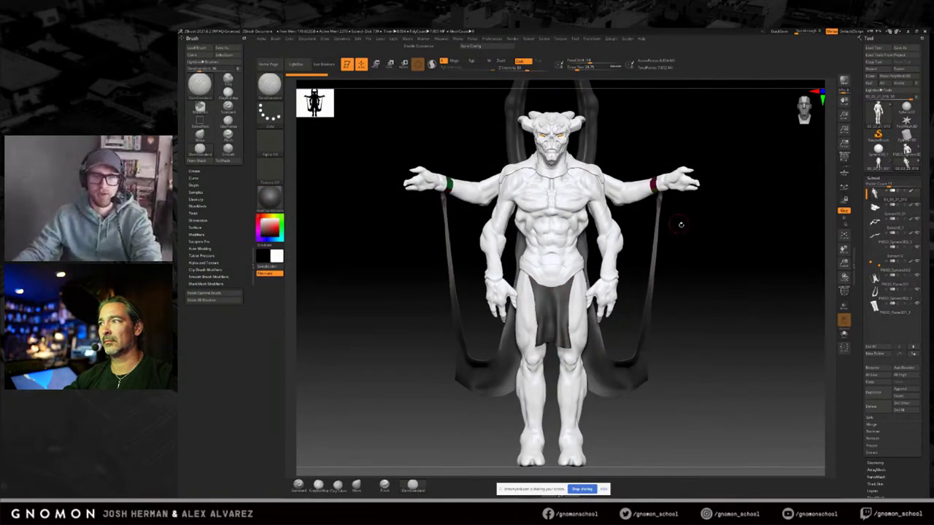
{"action": "left_click", "coordinate": [292, 40]}
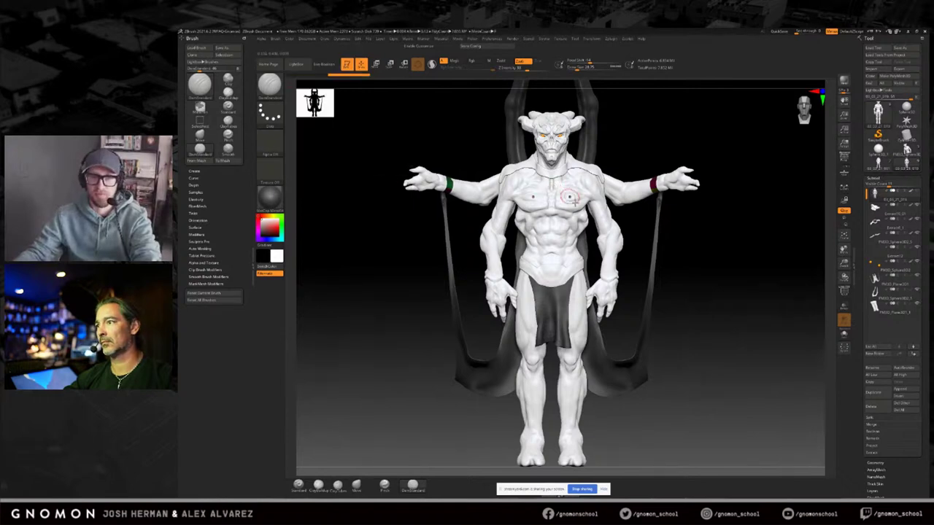
{"action": "left_click", "coordinate": [883, 179]}
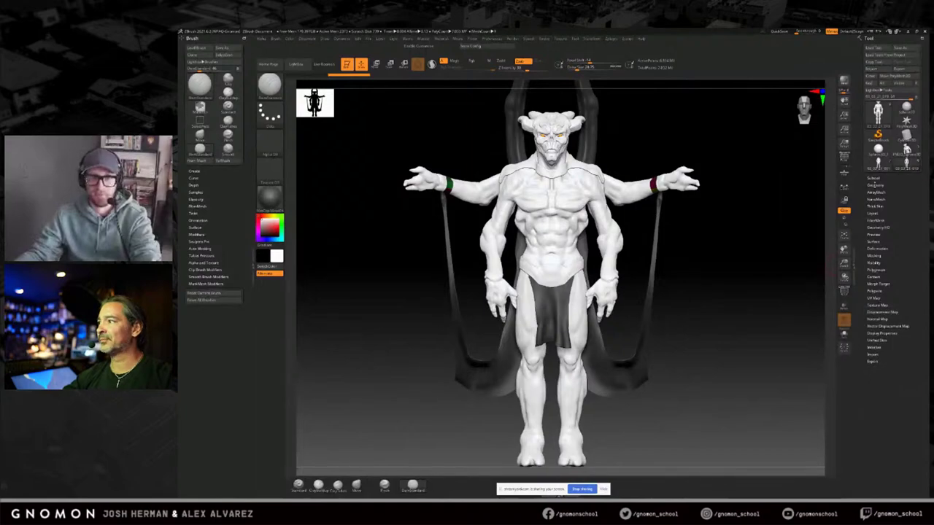
{"action": "left_click", "coordinate": [876, 179]}
Step: Examine the full four-armed creature with its grey drapery from both sides and slightly from below
{"action": "left_click_drag", "start_coordinate": [746, 231], "coordinate": [706, 257]}
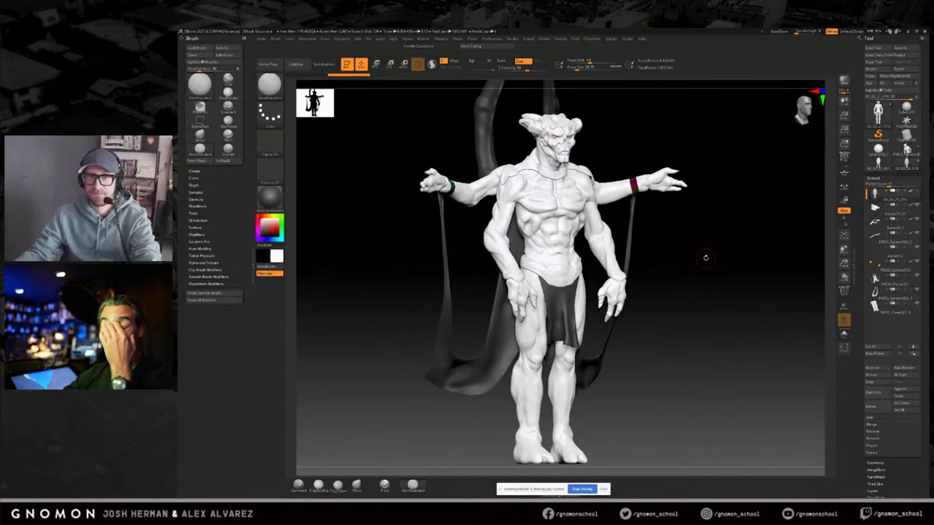
{"action": "left_click_drag", "start_coordinate": [686, 256], "coordinate": [683, 258]}
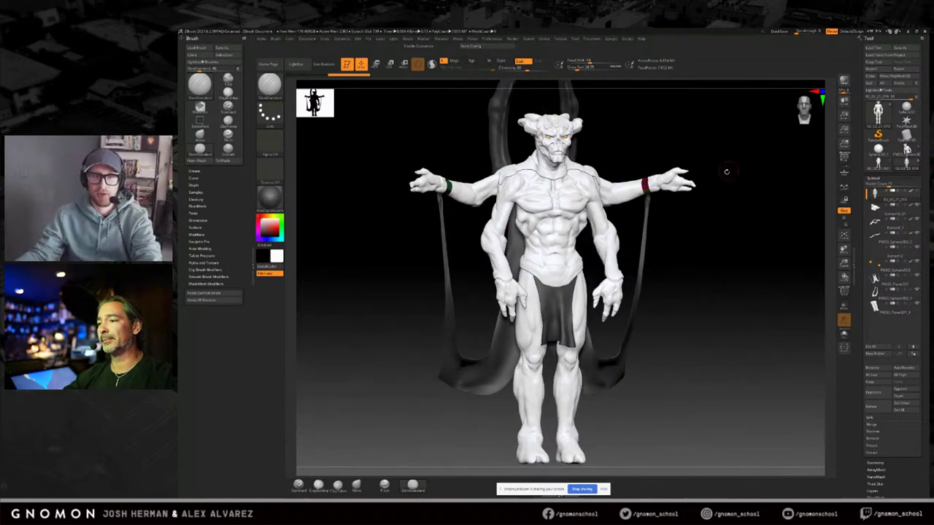
{"action": "left_click_drag", "start_coordinate": [728, 172], "coordinate": [707, 197]}
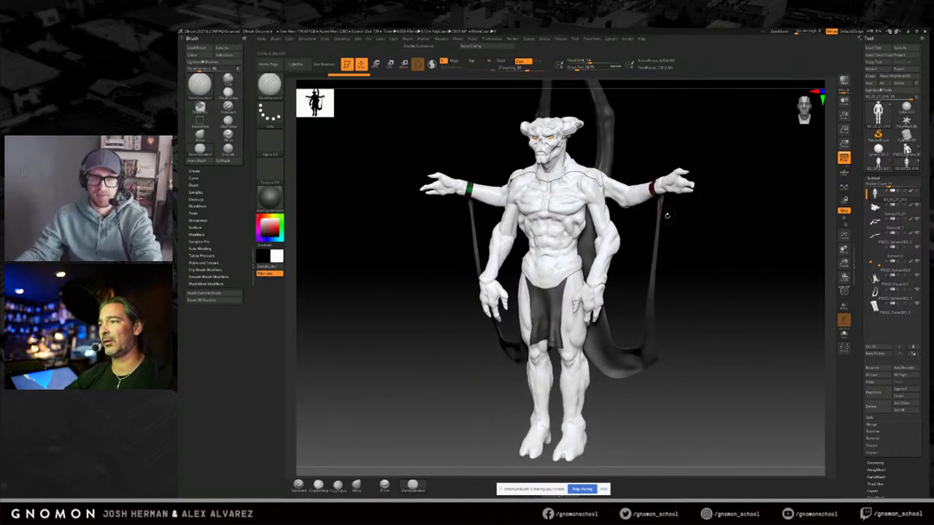
{"action": "left_click_drag", "start_coordinate": [710, 217], "coordinate": [677, 227]}
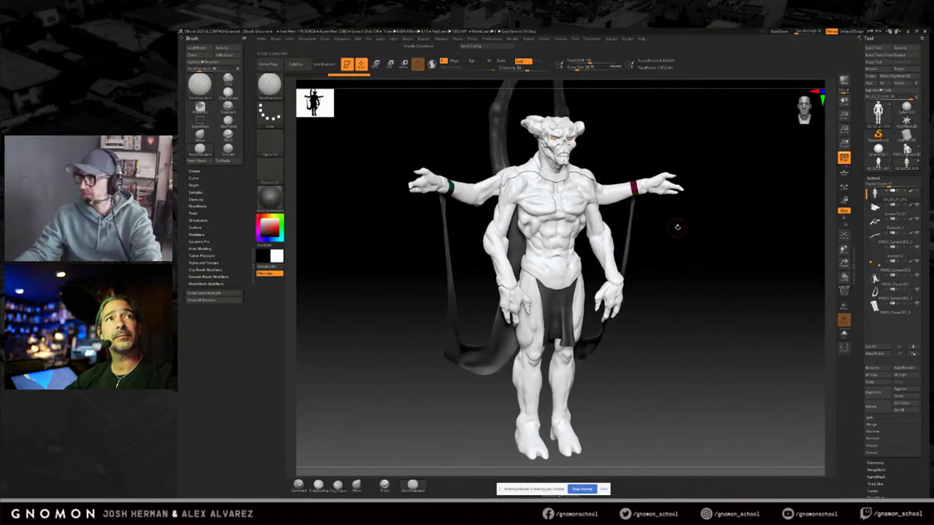
{"action": "left_click_drag", "start_coordinate": [686, 232], "coordinate": [683, 230]}
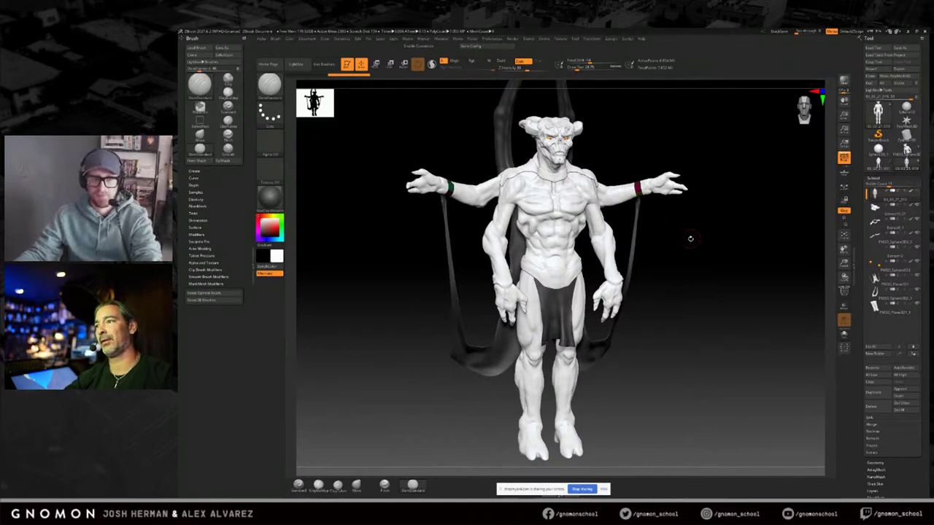
{"action": "mouse_move", "coordinate": [675, 262]}
{"action": "left_mouse_down"}
{"action": "mouse_move", "coordinate": [686, 262]}
{"action": "mouse_move", "coordinate": [671, 253]}
{"action": "left_mouse_up"}
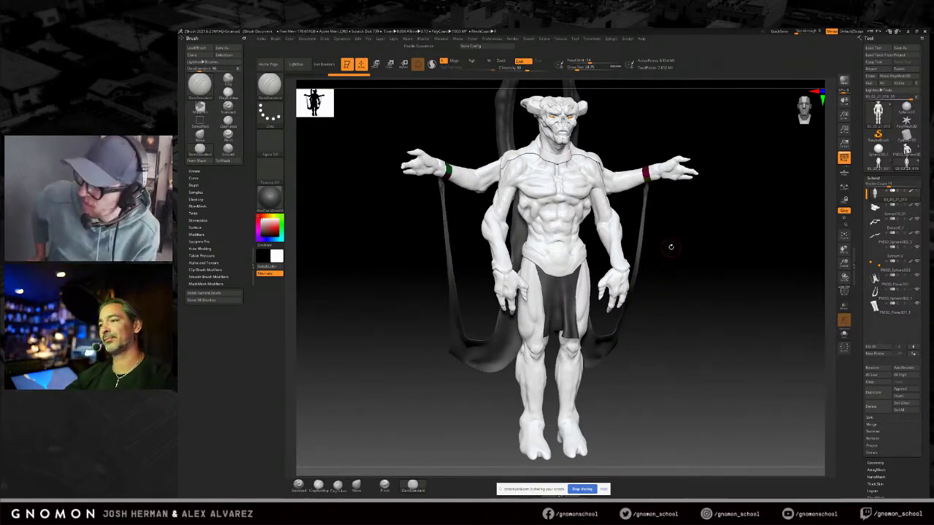
{"action": "left_click_drag", "start_coordinate": [728, 239], "coordinate": [719, 277]}
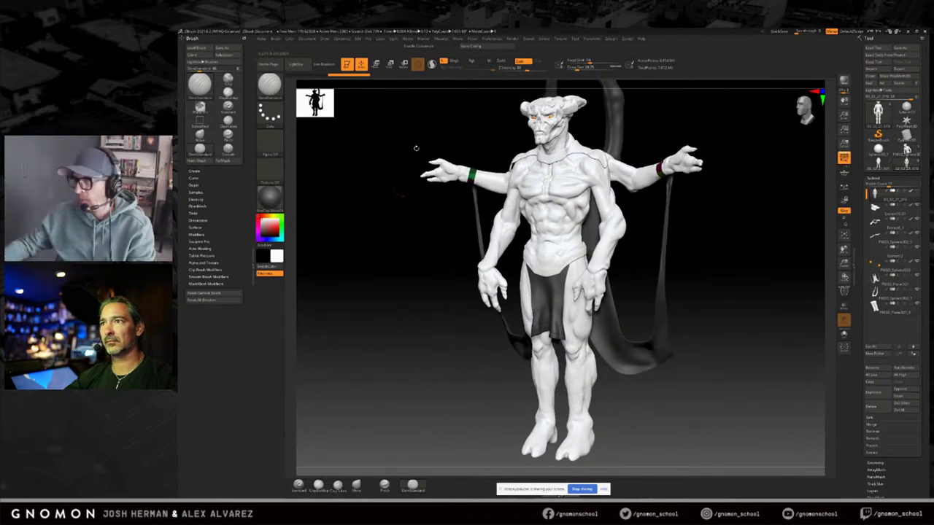
Step: Enable the material channel, fill the body and waist-piece subtools with the dark grey MatCap, and reselect the body
{"action": "left_click", "coordinate": [490, 61]}
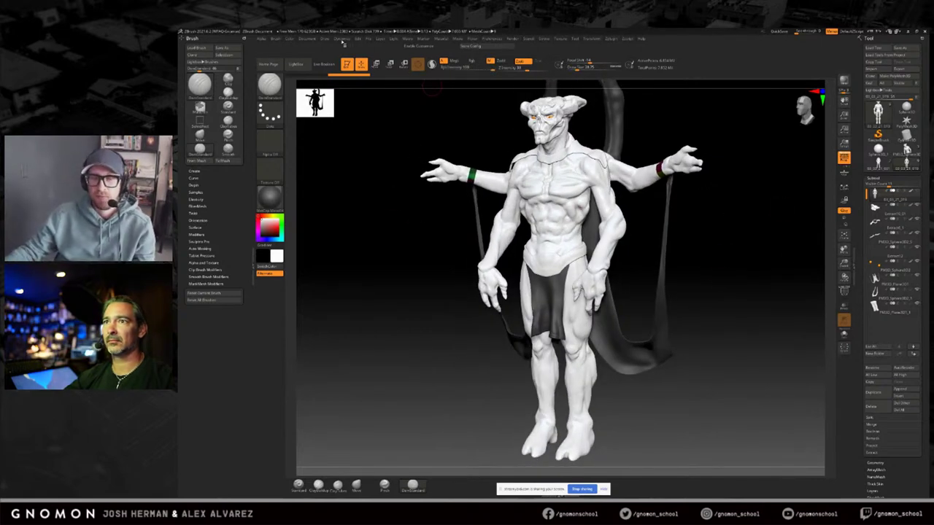
{"action": "left_click", "coordinate": [291, 39]}
{"action": "left_click", "coordinate": [308, 165]}
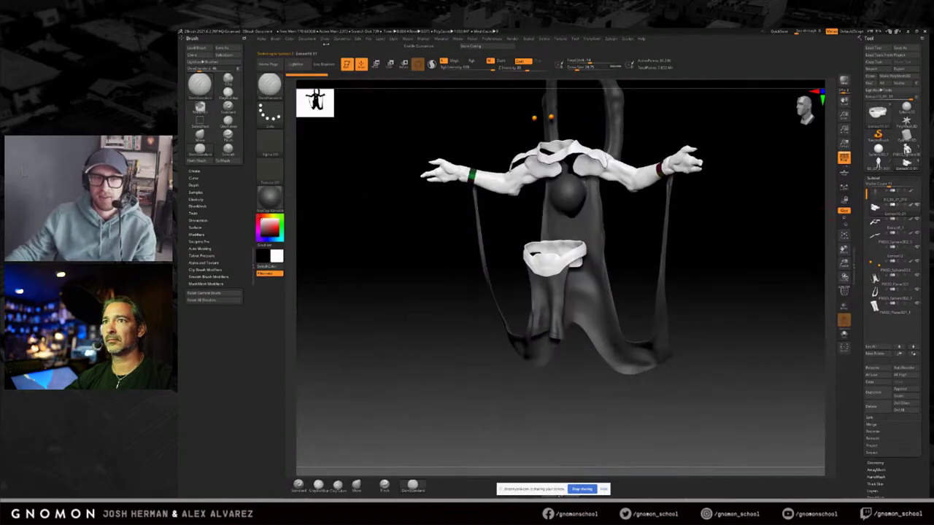
{"action": "left_click", "coordinate": [292, 40]}
{"action": "left_click", "coordinate": [308, 165]}
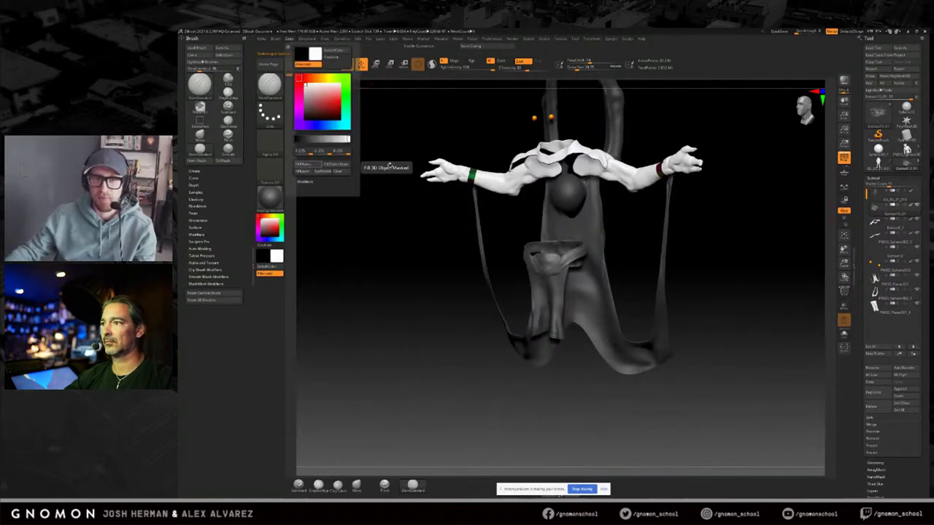
{"action": "left_click_drag", "start_coordinate": [742, 166], "coordinate": [796, 177]}
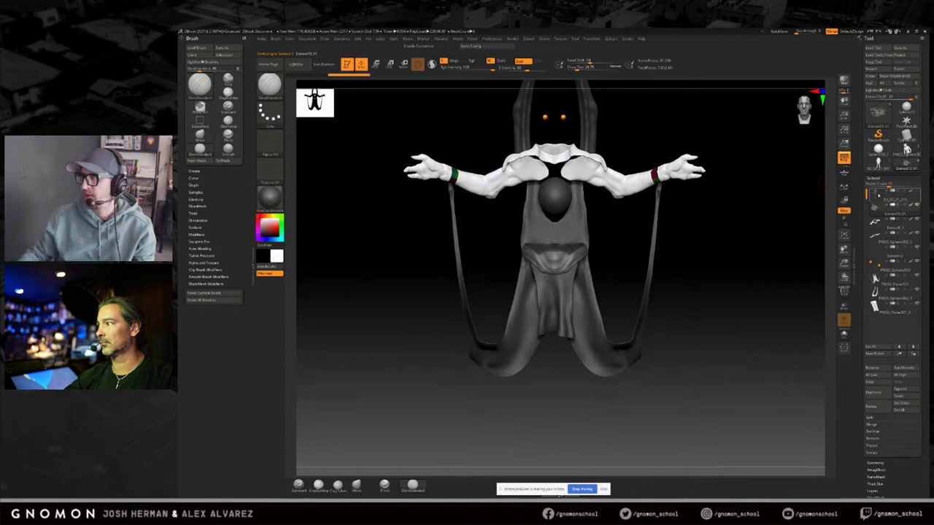
{"action": "left_click", "coordinate": [878, 195]}
{"action": "left_click_drag", "start_coordinate": [755, 206], "coordinate": [795, 203]}
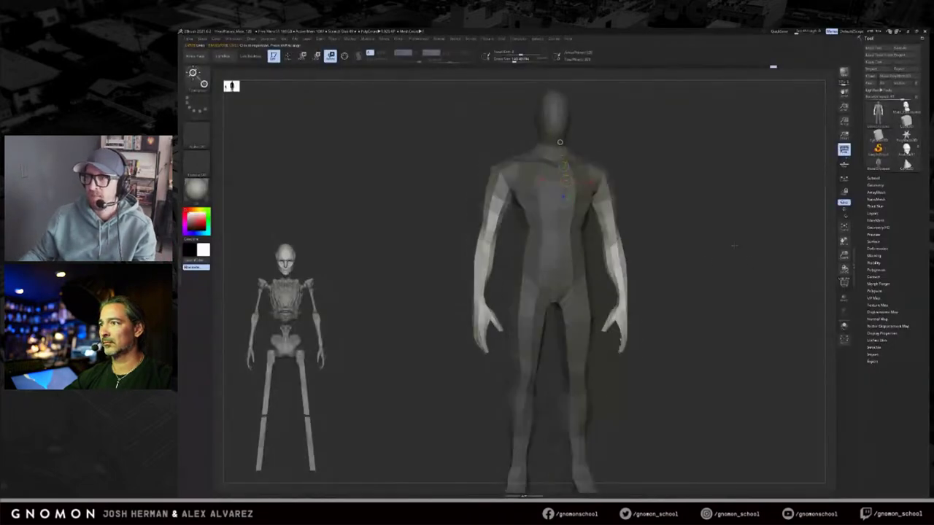
Step: Switch to the ZBrush session with the low-poly base mesh and look through its material library
{"action": "left_click_drag", "start_coordinate": [739, 237], "coordinate": [775, 231]}
{"action": "key", "text": "q"}
{"action": "mouse_move", "coordinate": [749, 150]}
{"action": "left_mouse_down", "text": "alt"}
{"action": "mouse_move", "coordinate": [756, 170]}
{"action": "mouse_move", "coordinate": [732, 166]}
{"action": "left_mouse_up", "text": "alt"}
{"action": "left_click", "coordinate": [196, 190]}
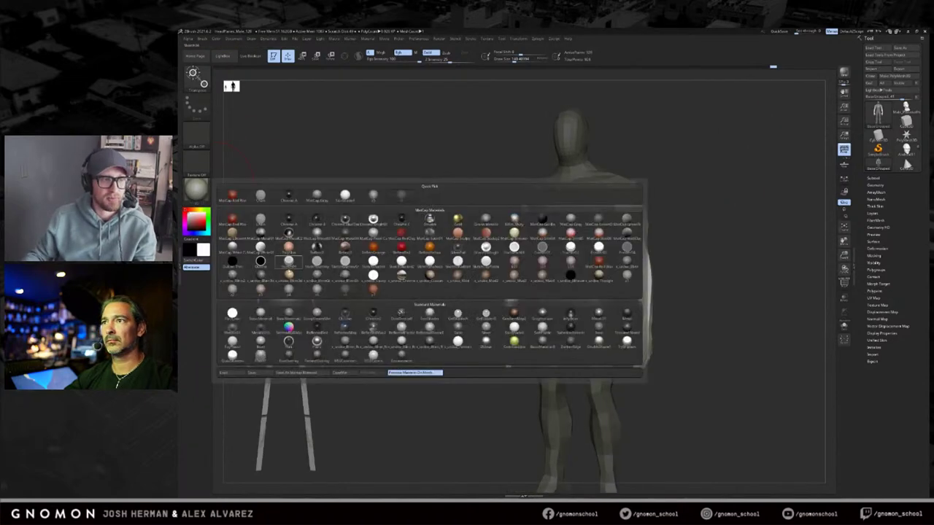
{"action": "key", "text": "w"}
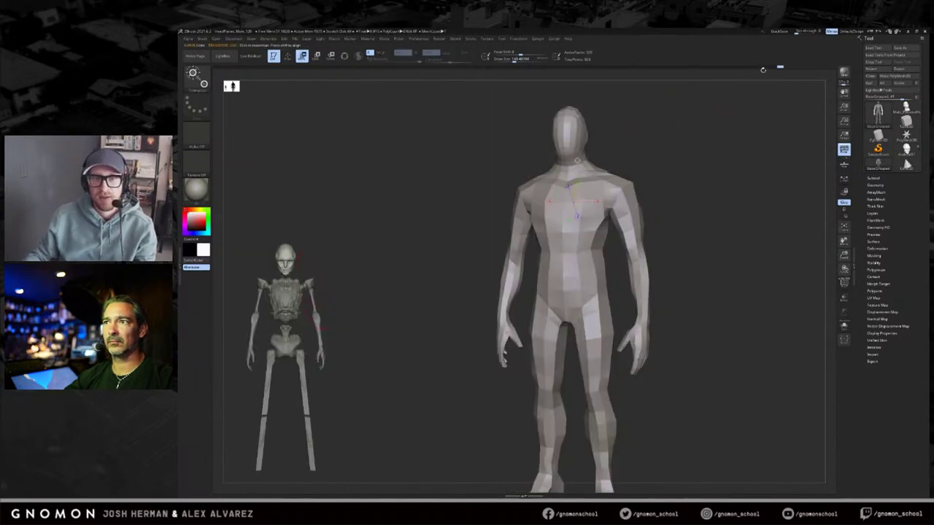
Step: Rewind the undo history to the original base mesh with outstretched arms, fit it in view and return to draw mode
{"action": "left_click_drag", "start_coordinate": [769, 69], "coordinate": [217, 68]}
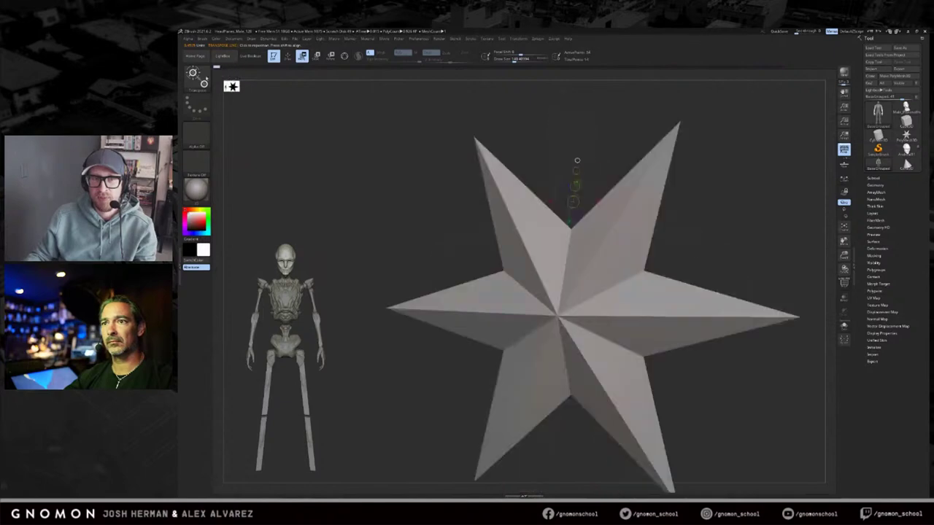
{"action": "left_click", "coordinate": [222, 67]}
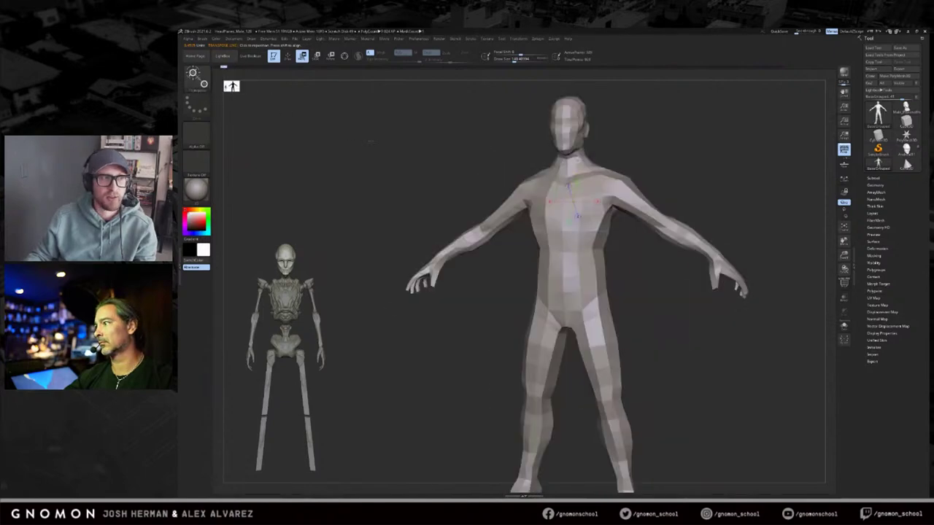
{"action": "key", "text": "f"}
{"action": "left_click_drag", "start_coordinate": [378, 138], "coordinate": [394, 136], "text": "shift"}
{"action": "left_click", "coordinate": [288, 57]}
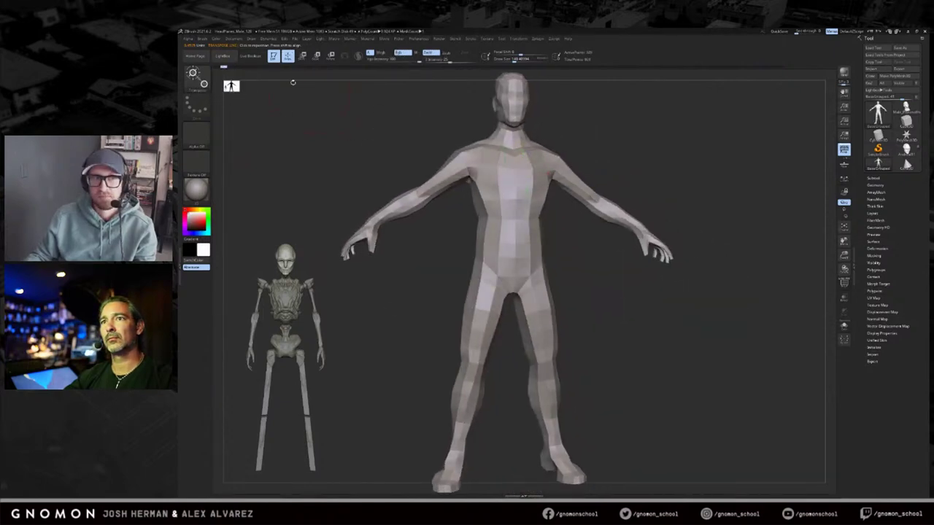
Step: Advance the undo history to the latest version of the base mesh with lowered arms
{"action": "mouse_move", "coordinate": [238, 67]}
{"action": "left_mouse_down"}
{"action": "mouse_move", "coordinate": [584, 67]}
{"action": "mouse_move", "coordinate": [781, 88]}
{"action": "mouse_move", "coordinate": [773, 128]}
{"action": "left_mouse_up"}
{"action": "mouse_move", "coordinate": [715, 139]}
{"action": "left_mouse_down", "text": "alt"}
{"action": "mouse_move", "coordinate": [759, 140]}
{"action": "mouse_move", "coordinate": [744, 136]}
{"action": "left_mouse_up", "text": "alt"}
{"action": "key", "text": "q"}
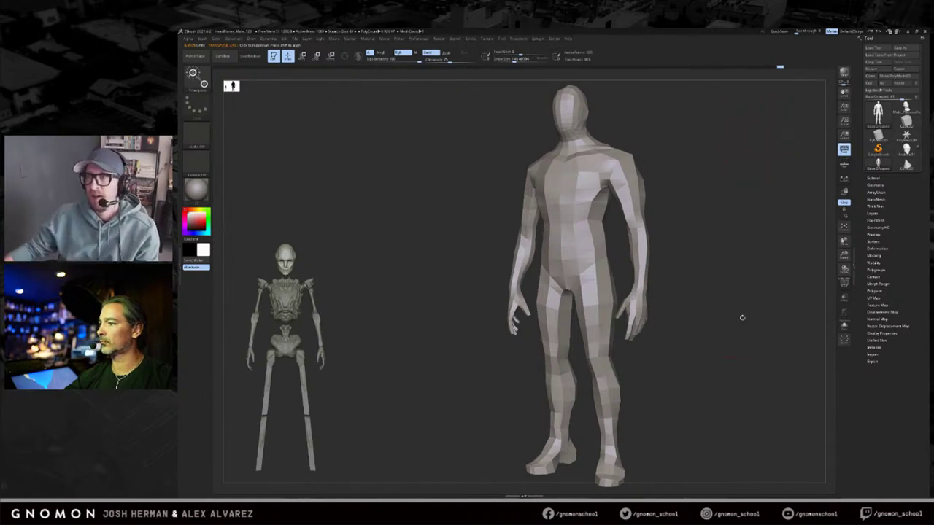
Step: Choose the Move brush with a smaller draw size and check the low-poly figure's proportions and topology from several sides
{"action": "mouse_move", "coordinate": [742, 187]}
{"action": "left_mouse_down"}
{"action": "mouse_move", "coordinate": [730, 208]}
{"action": "mouse_move", "coordinate": [721, 191]}
{"action": "left_mouse_up"}
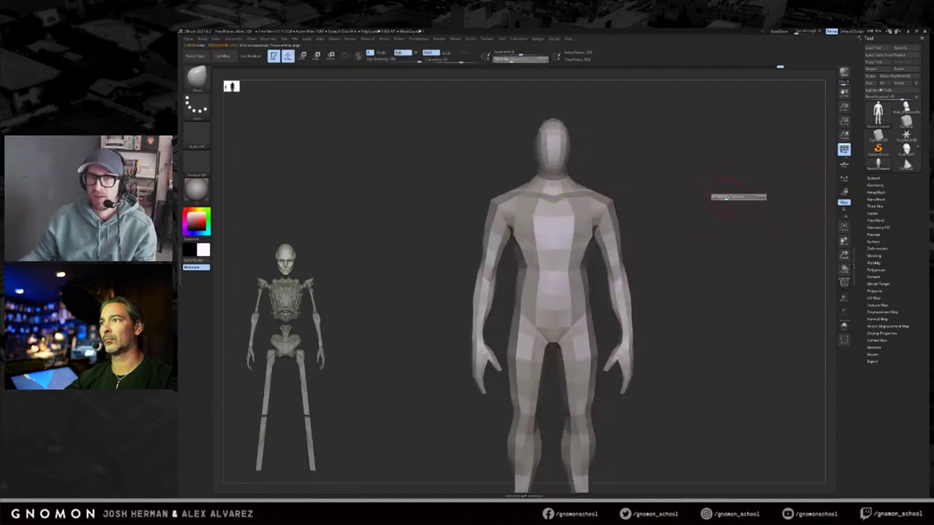
{"action": "left_click_drag", "start_coordinate": [727, 205], "coordinate": [735, 205]}
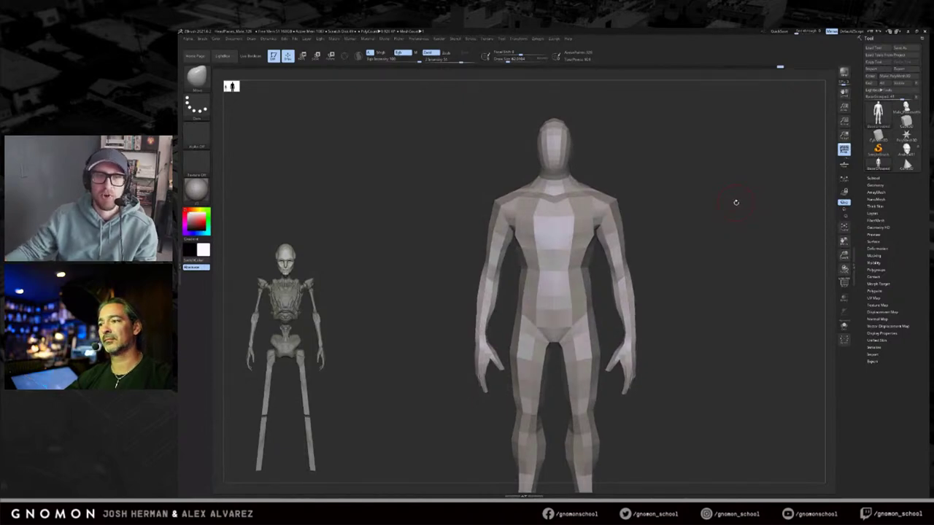
{"action": "key", "text": "shift"}
{"action": "mouse_move", "coordinate": [663, 173]}
{"action": "left_mouse_down"}
{"action": "mouse_move", "coordinate": [607, 171]}
{"action": "mouse_move", "coordinate": [605, 181]}
{"action": "mouse_move", "coordinate": [643, 159]}
{"action": "mouse_move", "coordinate": [629, 190]}
{"action": "left_mouse_up"}
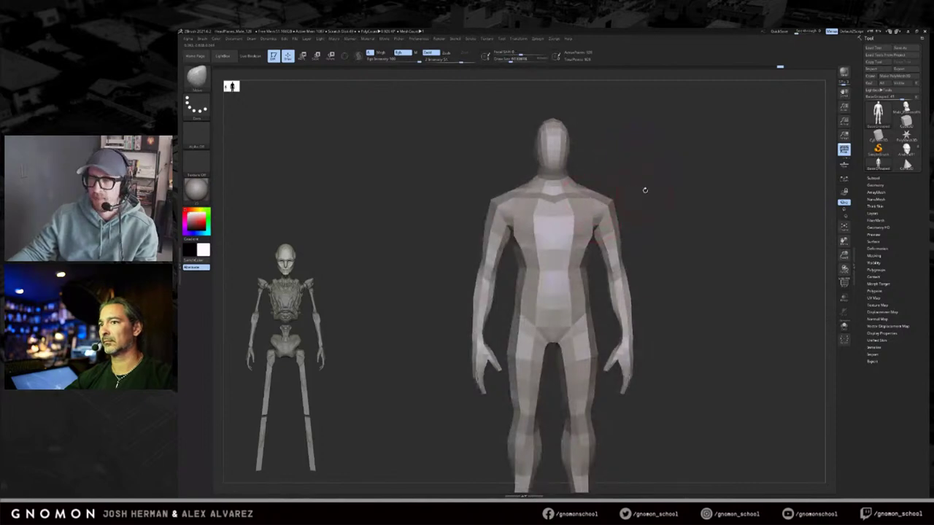
{"action": "left_click_drag", "start_coordinate": [656, 166], "coordinate": [701, 193]}
{"action": "key", "text": "shift+f"}
{"action": "key", "text": "shift+f"}
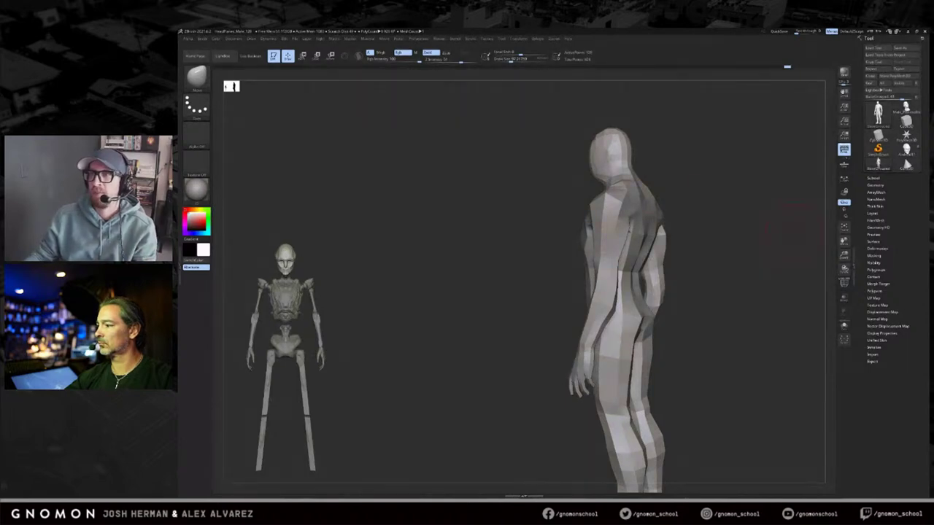
{"action": "left_click_drag", "start_coordinate": [738, 227], "coordinate": [693, 222]}
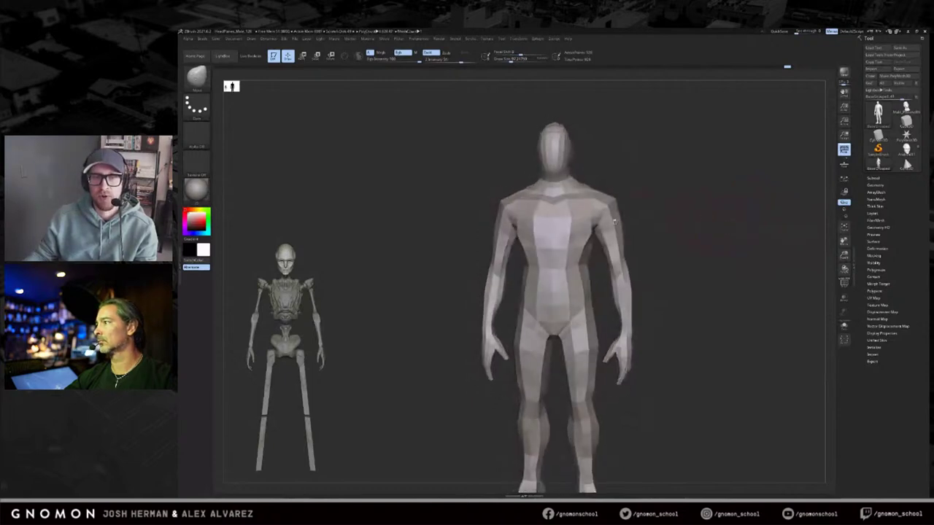
{"action": "left_click_drag", "start_coordinate": [593, 217], "coordinate": [587, 217]}
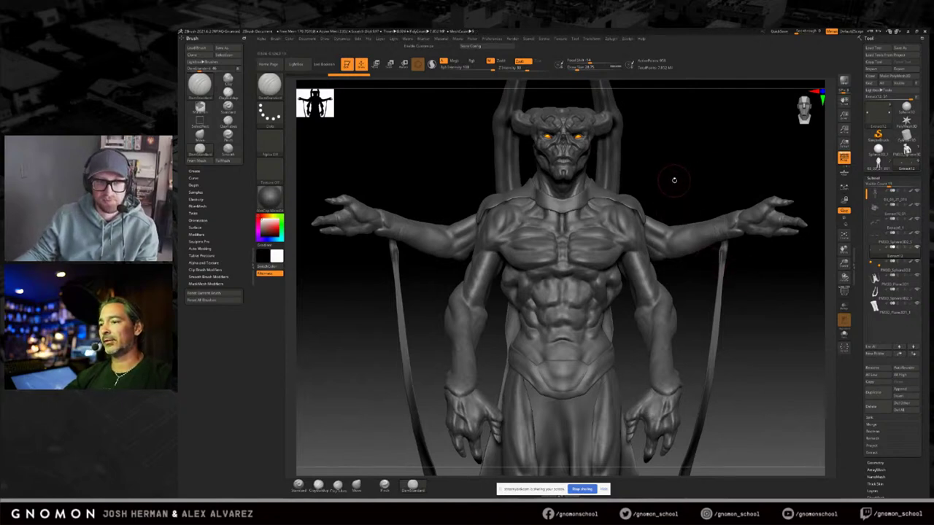
Step: Make the body subtool of the four-armed horned creature the active subtool
{"action": "left_click_drag", "start_coordinate": [644, 167], "coordinate": [643, 169]}
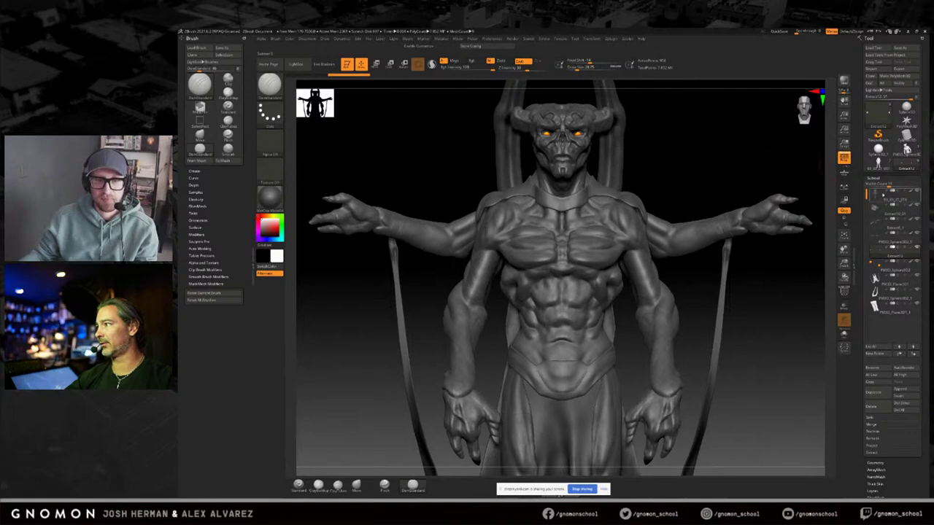
{"action": "left_click", "coordinate": [894, 195]}
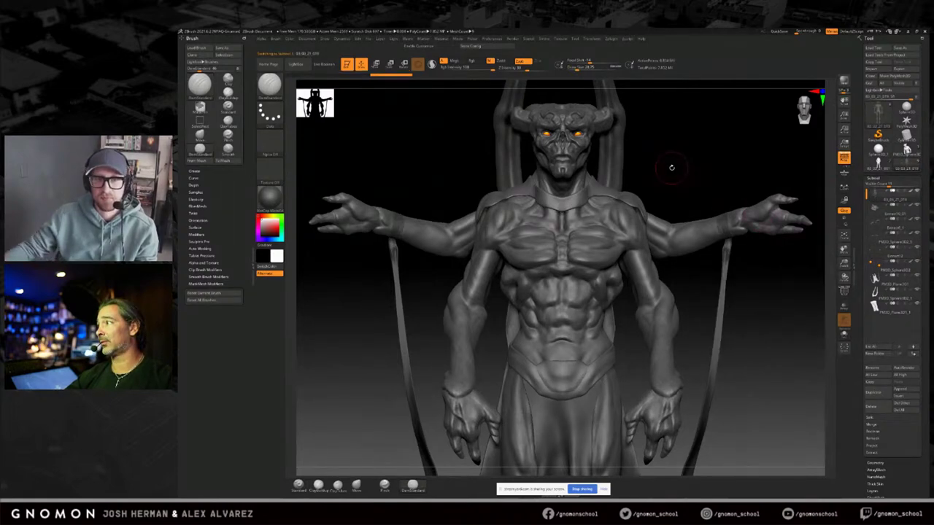
{"action": "left_click_drag", "start_coordinate": [672, 168], "coordinate": [673, 168]}
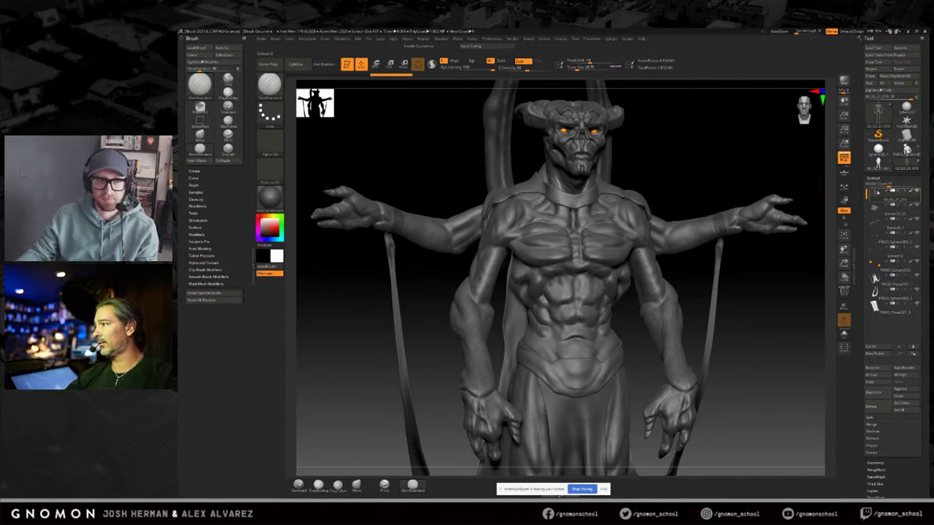
Step: Show the body's geometry settings, drop it to its lowest subdivision level and display its polyframe
{"action": "left_click", "coordinate": [873, 179]}
{"action": "left_click", "coordinate": [875, 185]}
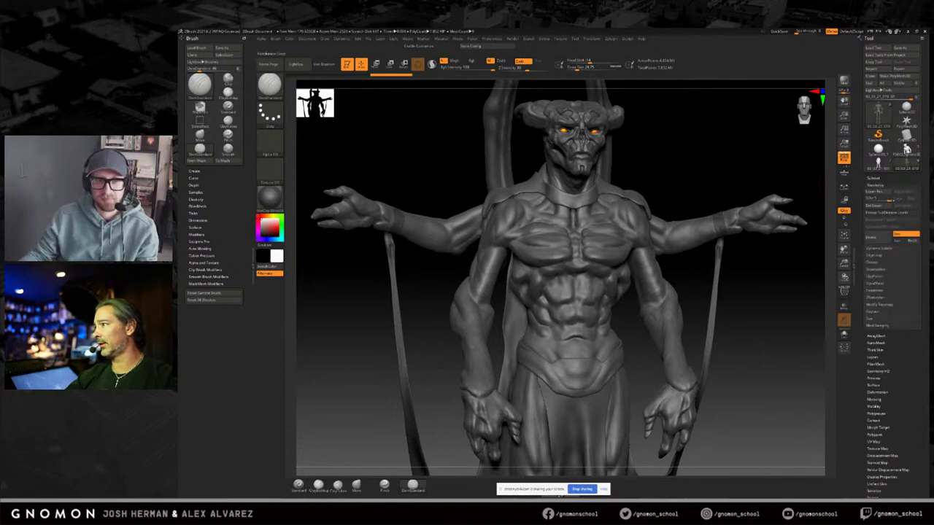
{"action": "key", "text": "shift+d"}
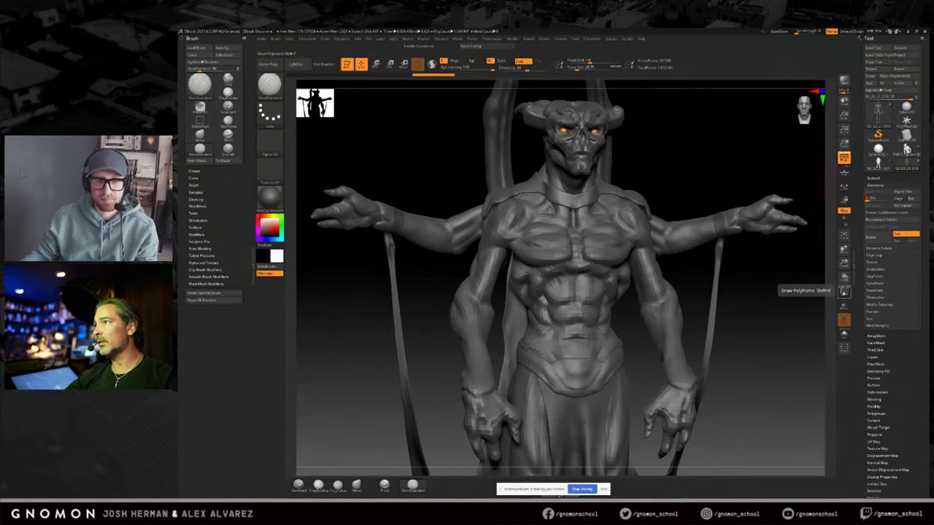
{"action": "left_click", "coordinate": [844, 290]}
Step: Examine the low-level topology of the creature's legs, hands, torso and head
{"action": "mouse_move", "coordinate": [763, 285]}
{"action": "left_mouse_down"}
{"action": "mouse_move", "coordinate": [772, 270]}
{"action": "mouse_move", "coordinate": [764, 263]}
{"action": "mouse_move", "coordinate": [758, 291]}
{"action": "left_mouse_up"}
{"action": "left_click_drag", "start_coordinate": [728, 203], "coordinate": [730, 348], "text": "alt"}
{"action": "left_click_drag", "start_coordinate": [710, 200], "coordinate": [716, 143], "text": "alt"}
{"action": "left_click_drag", "start_coordinate": [763, 417], "coordinate": [769, 329], "text": "alt"}
{"action": "left_click_drag", "start_coordinate": [794, 281], "coordinate": [766, 319], "text": "alt"}
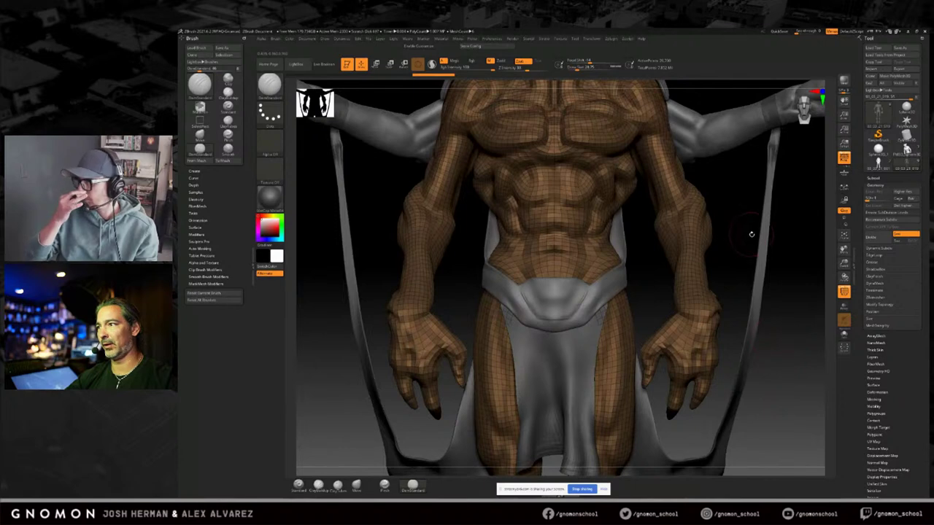
{"action": "left_click_drag", "start_coordinate": [759, 213], "coordinate": [786, 330], "text": "alt"}
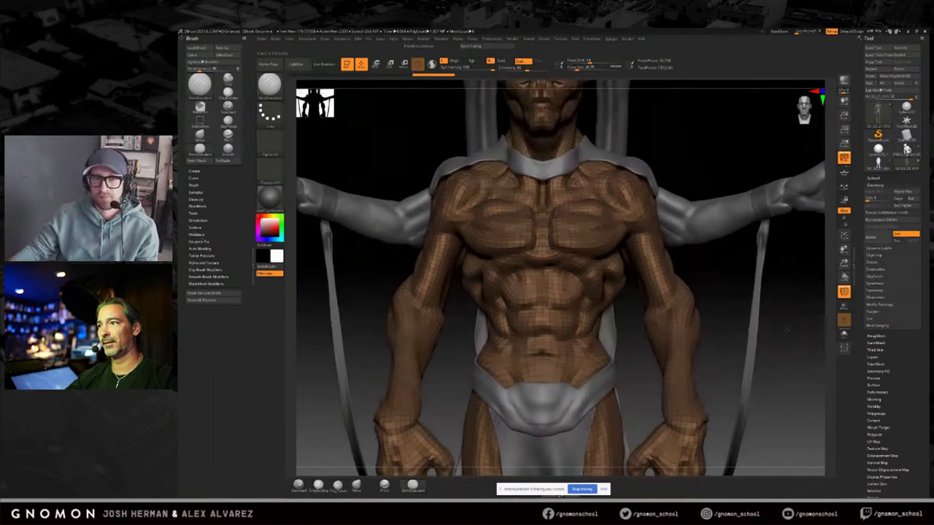
{"action": "left_click_drag", "start_coordinate": [715, 265], "coordinate": [722, 386], "text": "alt"}
{"action": "left_click_drag", "start_coordinate": [706, 231], "coordinate": [725, 192], "text": "alt"}
{"action": "left_click_drag", "start_coordinate": [724, 152], "coordinate": [728, 259], "text": "alt"}
{"action": "left_click_drag", "start_coordinate": [726, 193], "coordinate": [738, 254], "text": "alt"}
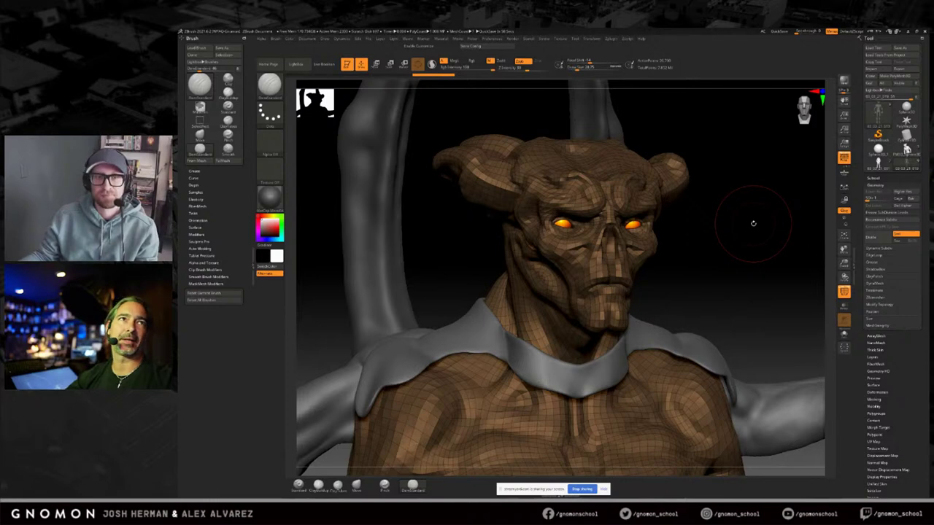
{"action": "left_click_drag", "start_coordinate": [712, 235], "coordinate": [679, 237]}
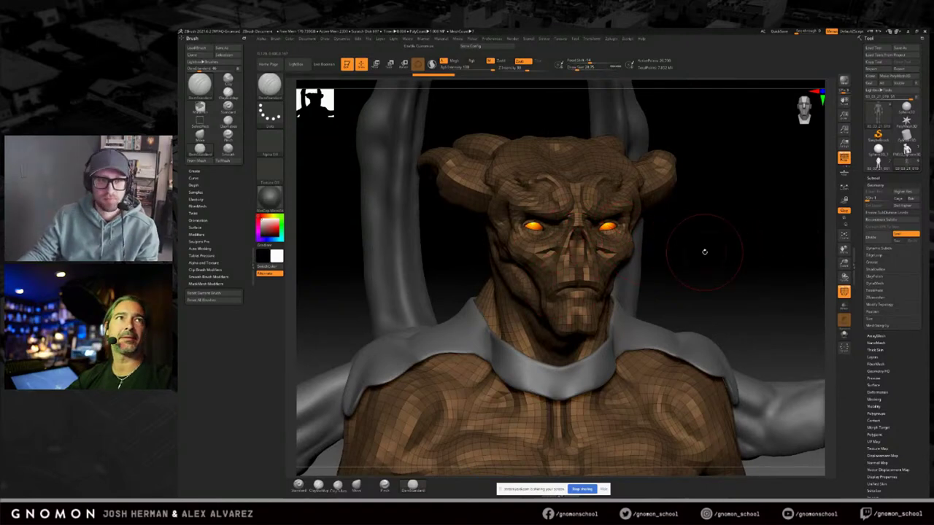
{"action": "left_click_drag", "start_coordinate": [711, 255], "coordinate": [722, 253]}
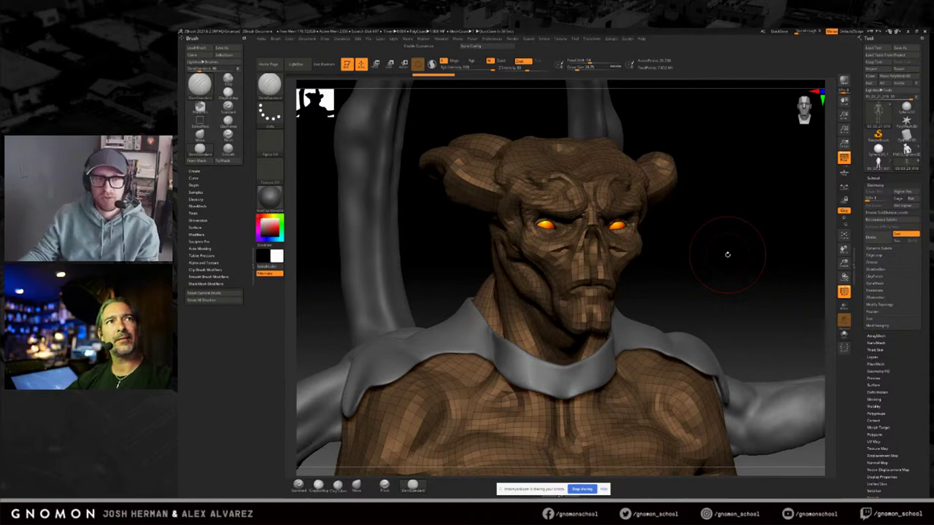
{"action": "left_click_drag", "start_coordinate": [727, 255], "coordinate": [727, 256]}
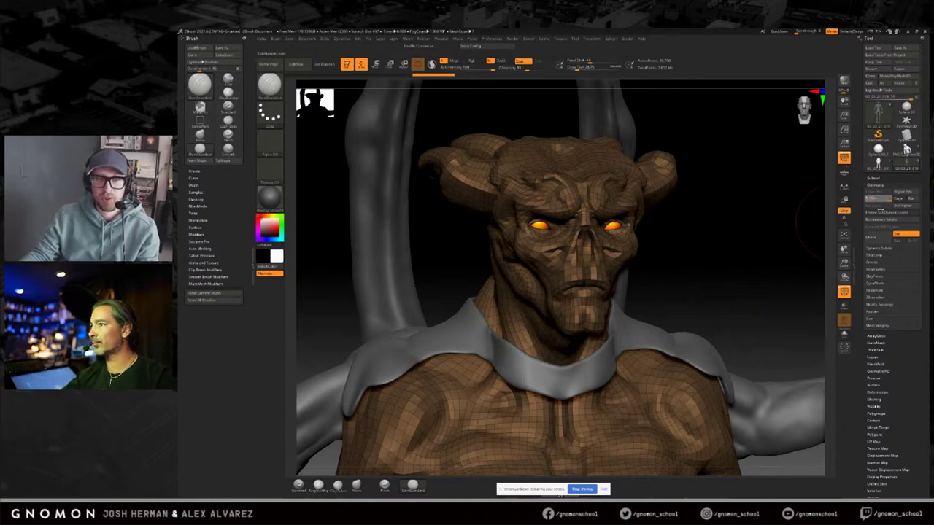
Step: Return the creature's body to its highest subdivision level and hide the polyframe
{"action": "key", "text": "d"}
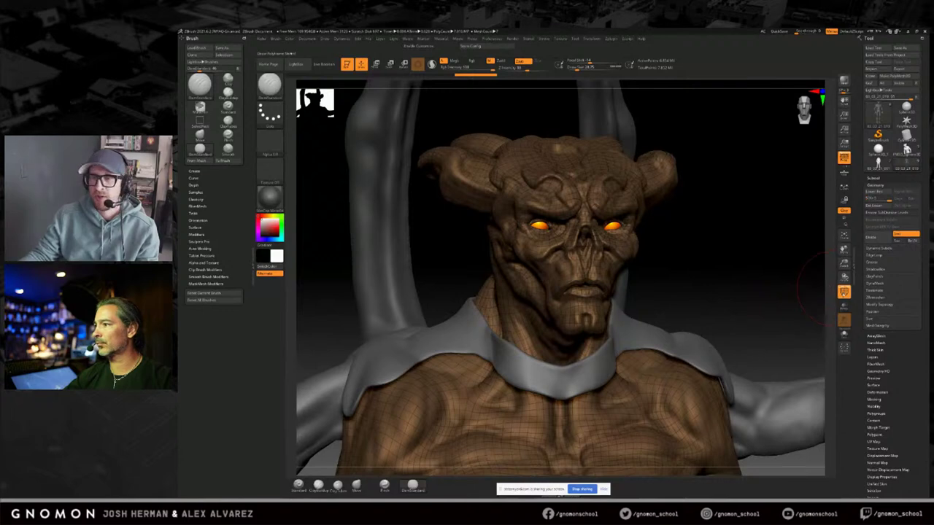
{"action": "left_click", "coordinate": [844, 292]}
{"action": "left_click_drag", "start_coordinate": [723, 282], "coordinate": [711, 197], "text": "alt"}
{"action": "left_click_drag", "start_coordinate": [725, 350], "coordinate": [764, 292], "text": "alt"}
{"action": "mouse_move", "coordinate": [752, 336]}
{"action": "left_mouse_down", "text": "alt"}
{"action": "mouse_move", "coordinate": [753, 318]}
{"action": "mouse_move", "coordinate": [741, 320]}
{"action": "mouse_move", "coordinate": [767, 321]}
{"action": "mouse_move", "coordinate": [753, 324]}
{"action": "left_mouse_up", "text": "alt"}
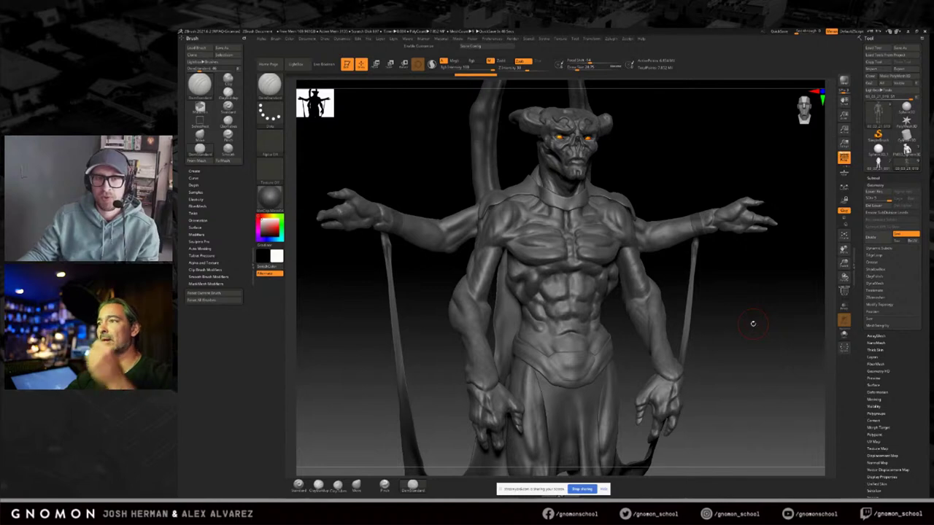
Step: Review the smooth creature sculpt at full height from the front and three-quarter views, and its head and chest up close
{"action": "left_click_drag", "start_coordinate": [743, 305], "coordinate": [755, 297], "text": "shift"}
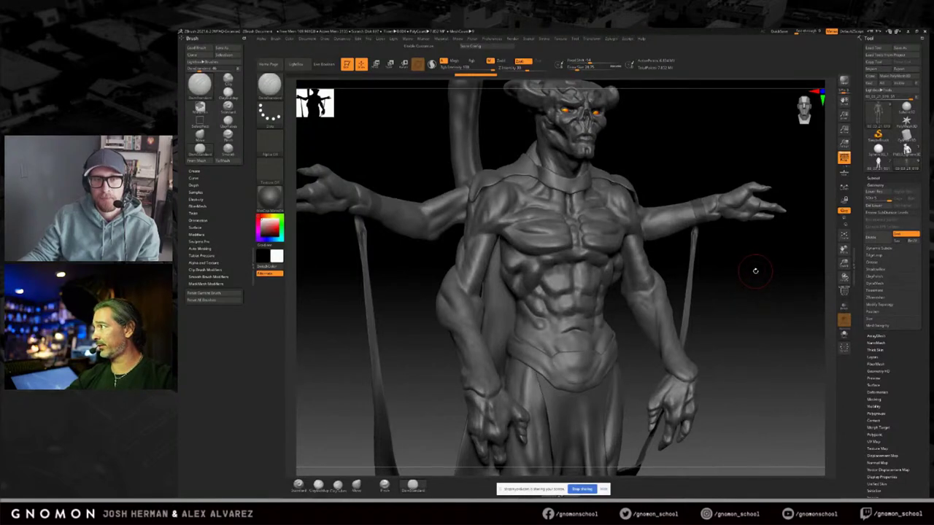
{"action": "mouse_move", "coordinate": [755, 270]}
{"action": "left_mouse_down"}
{"action": "mouse_move", "coordinate": [750, 223]}
{"action": "mouse_move", "coordinate": [749, 292]}
{"action": "left_mouse_up"}
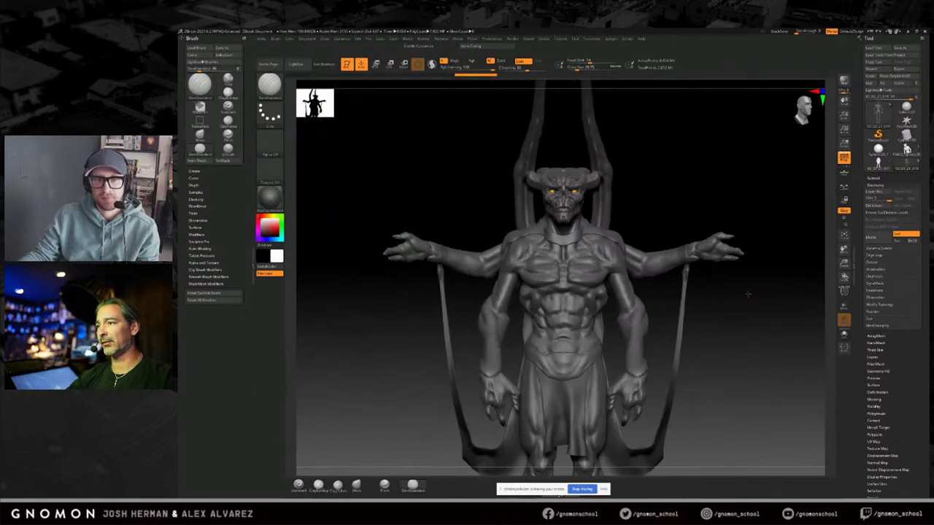
{"action": "left_click_drag", "start_coordinate": [751, 330], "coordinate": [713, 275], "text": "alt"}
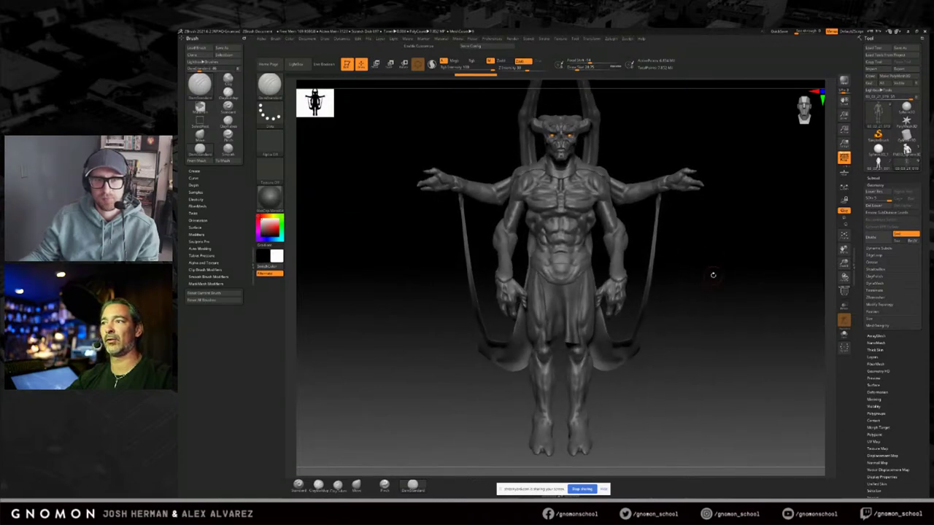
{"action": "left_click_drag", "start_coordinate": [713, 275], "coordinate": [711, 285]}
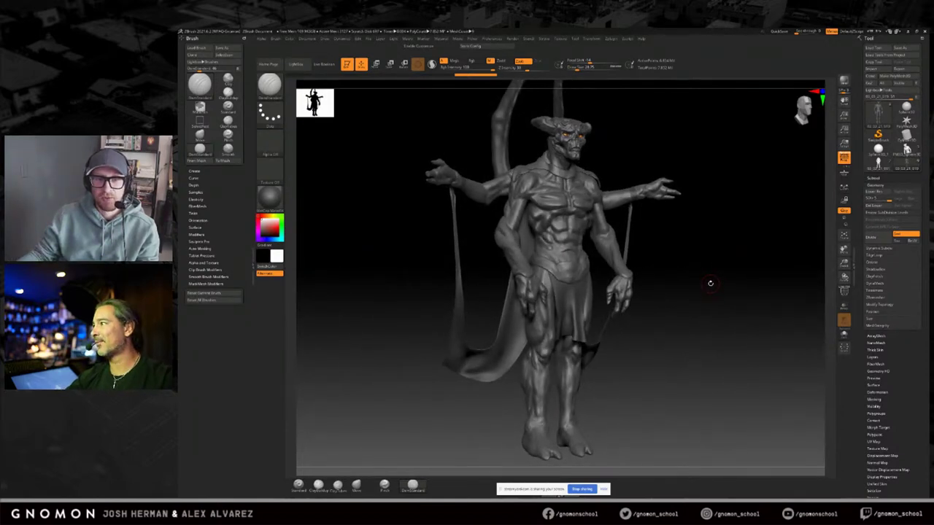
{"action": "left_click_drag", "start_coordinate": [710, 281], "coordinate": [715, 276]}
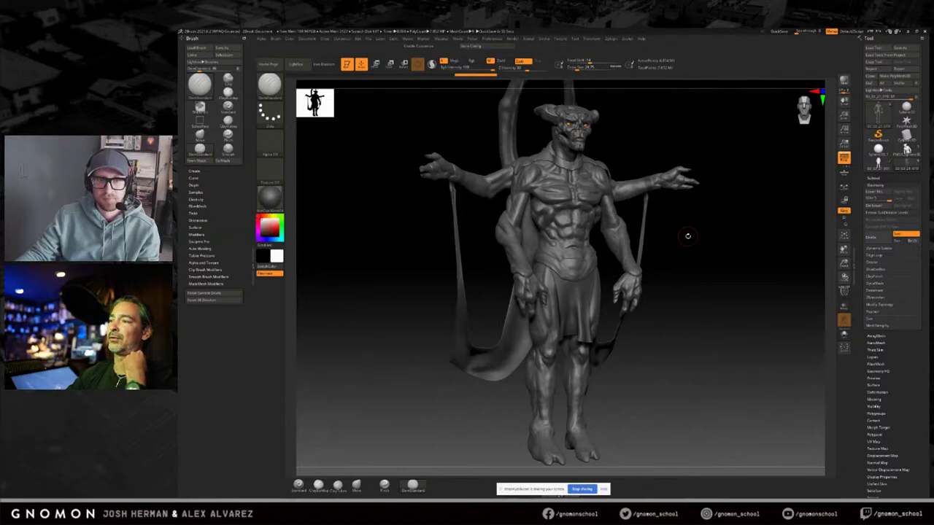
{"action": "left_click_drag", "start_coordinate": [688, 237], "coordinate": [688, 236]}
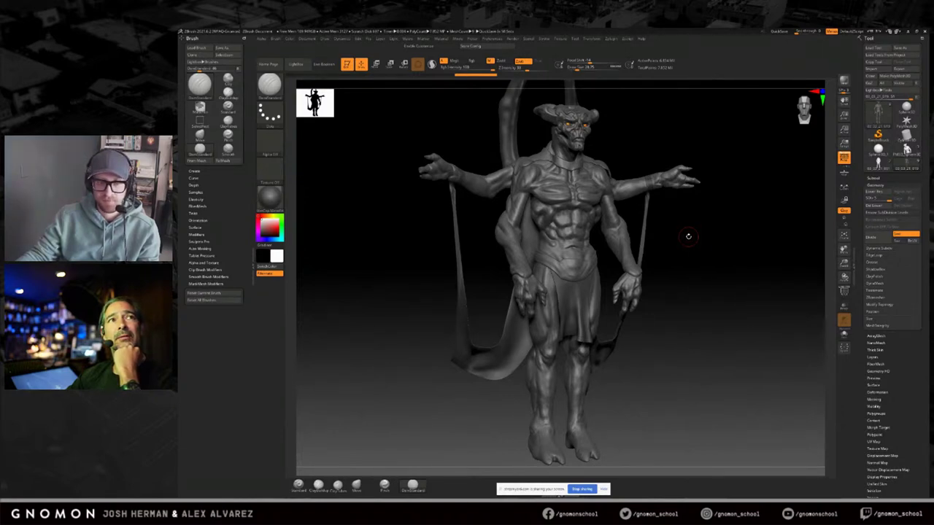
{"action": "mouse_move", "coordinate": [696, 256]}
{"action": "left_mouse_down"}
{"action": "mouse_move", "coordinate": [656, 255]}
{"action": "mouse_move", "coordinate": [744, 250]}
{"action": "mouse_move", "coordinate": [715, 226]}
{"action": "mouse_move", "coordinate": [715, 295]}
{"action": "left_mouse_up"}
{"action": "left_click_drag", "start_coordinate": [759, 216], "coordinate": [763, 409], "text": "alt"}
{"action": "mouse_move", "coordinate": [700, 232]}
{"action": "left_mouse_down", "text": "alt"}
{"action": "mouse_move", "coordinate": [711, 252]}
{"action": "mouse_move", "coordinate": [740, 194]}
{"action": "mouse_move", "coordinate": [730, 209]}
{"action": "left_mouse_up", "text": "alt"}
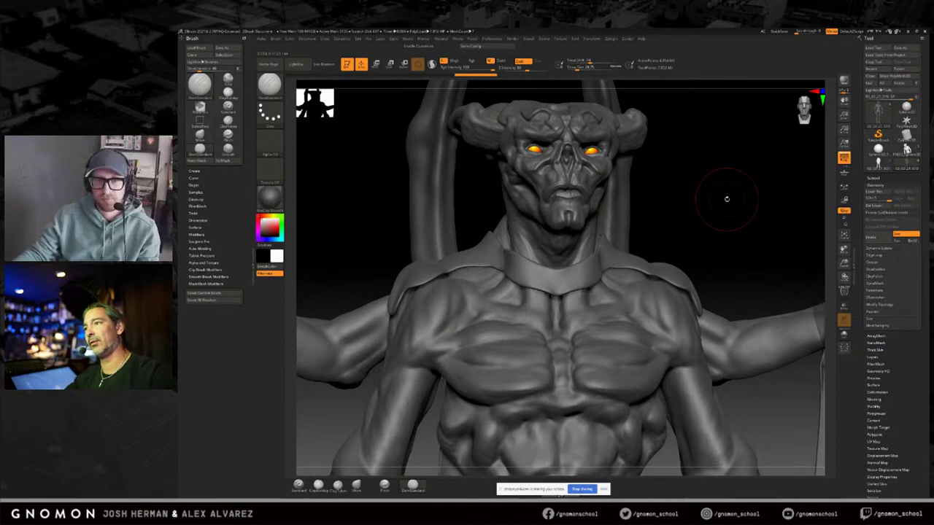
{"action": "left_click_drag", "start_coordinate": [718, 205], "coordinate": [709, 215]}
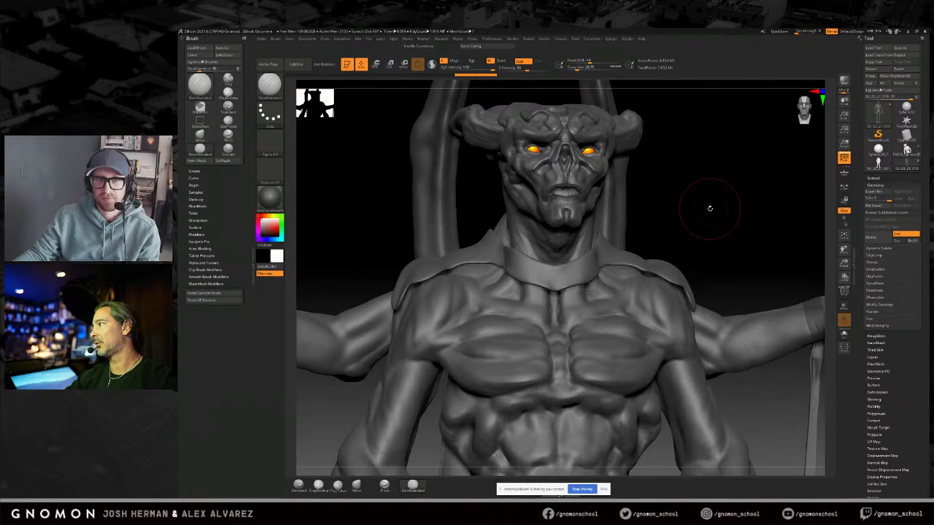
{"action": "left_click_drag", "start_coordinate": [709, 209], "coordinate": [709, 211]}
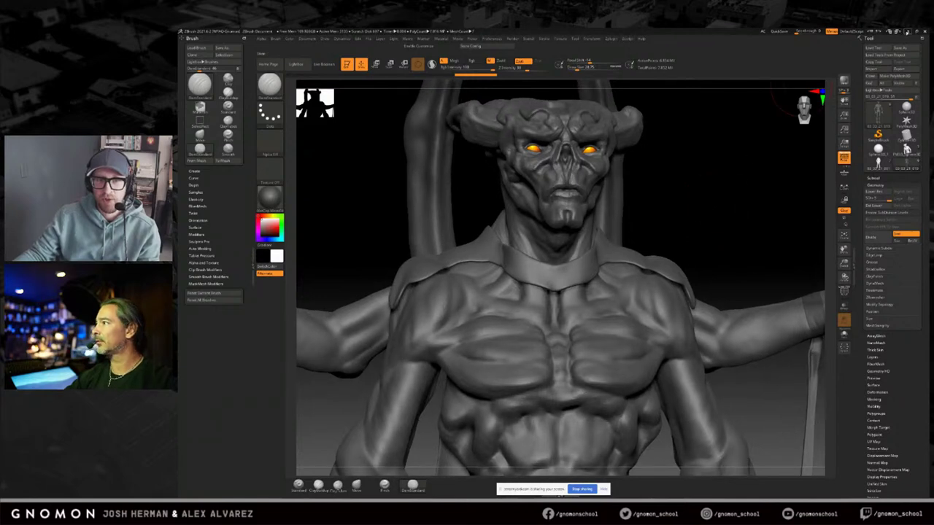
Step: Minimise ZBrush and switch to the Maya scene containing the creature, checking the model from the front
{"action": "left_click", "coordinate": [907, 32]}
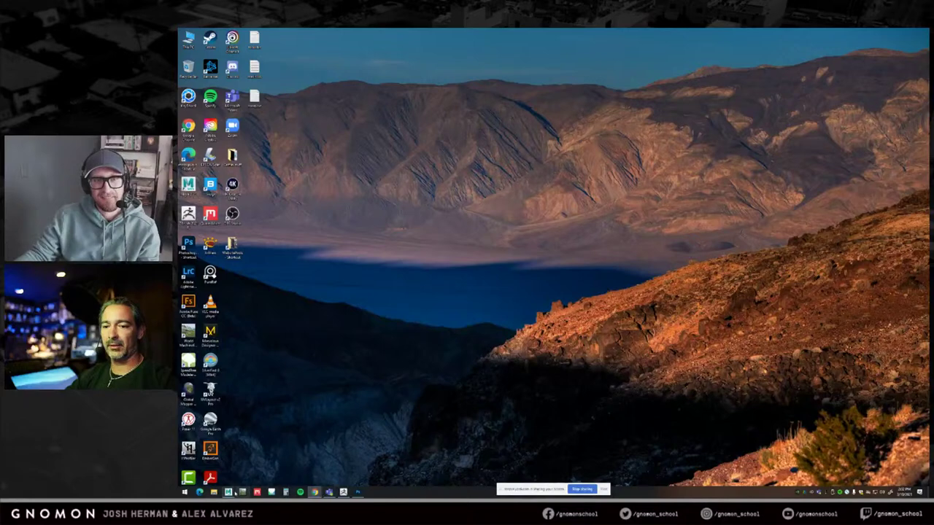
{"action": "left_click", "coordinate": [272, 473]}
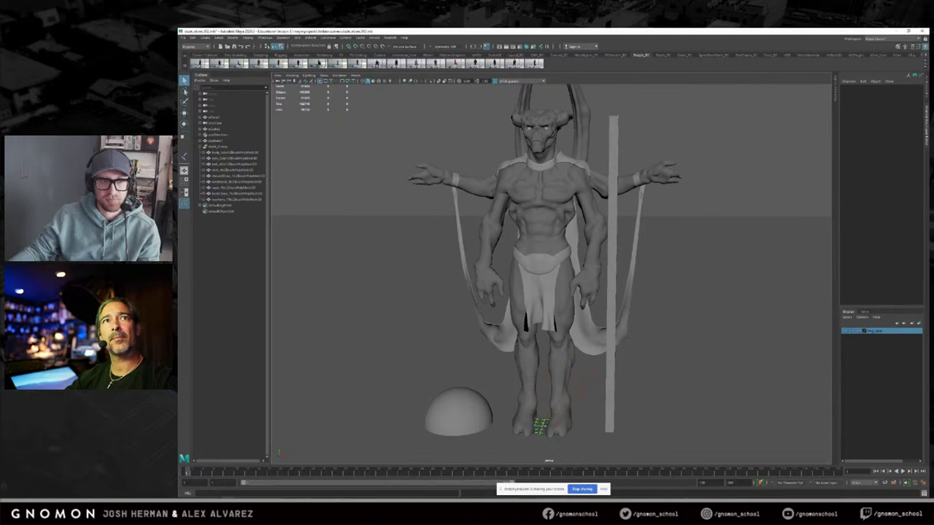
{"action": "mouse_move", "coordinate": [697, 169]}
{"action": "left_mouse_down", "text": "alt"}
{"action": "mouse_move", "coordinate": [704, 173]}
{"action": "mouse_move", "coordinate": [664, 178]}
{"action": "mouse_move", "coordinate": [702, 183]}
{"action": "left_mouse_up", "text": "alt"}
{"action": "left_click_drag", "start_coordinate": [662, 153], "coordinate": [690, 155], "text": "alt"}
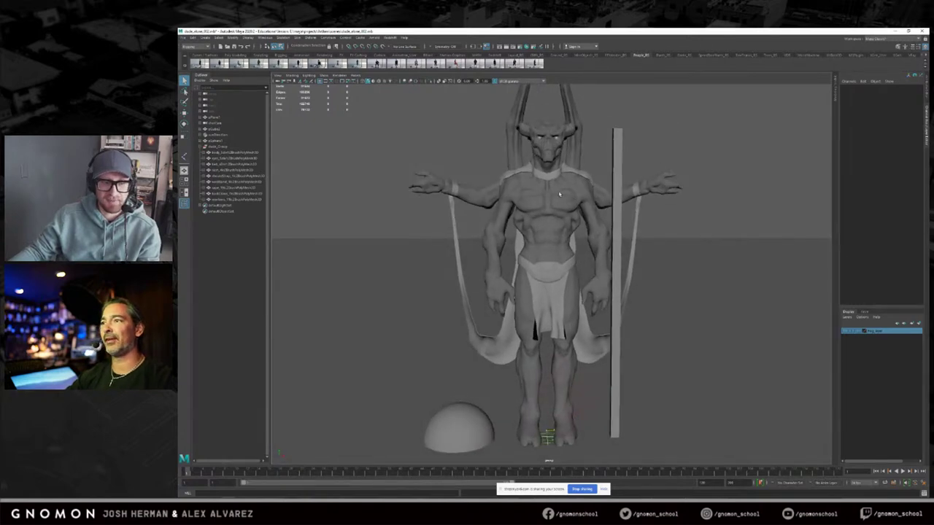
{"action": "left_click_drag", "start_coordinate": [681, 191], "coordinate": [556, 199], "text": "alt"}
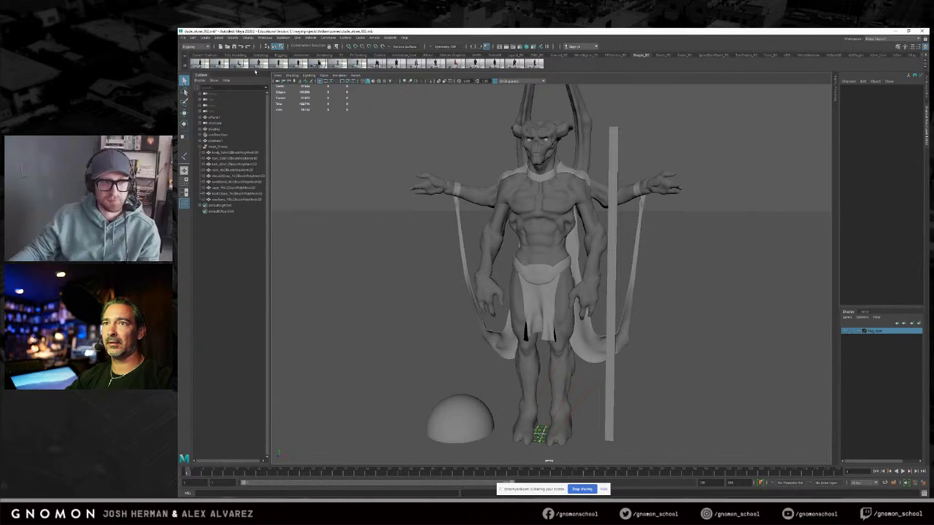
{"action": "left_click", "coordinate": [341, 47]}
{"action": "left_click", "coordinate": [350, 47]}
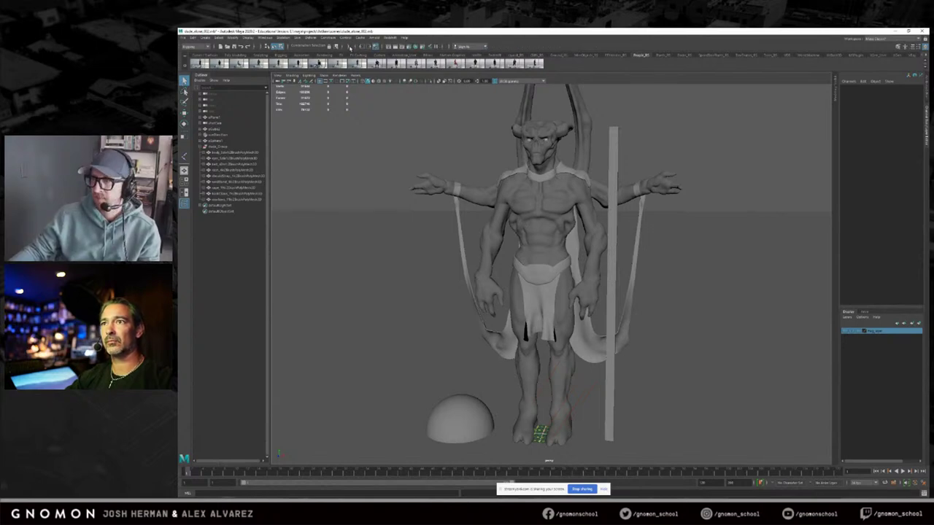
{"action": "left_click_drag", "start_coordinate": [358, 104], "coordinate": [371, 101], "text": "alt"}
{"action": "left_click", "coordinate": [341, 47]}
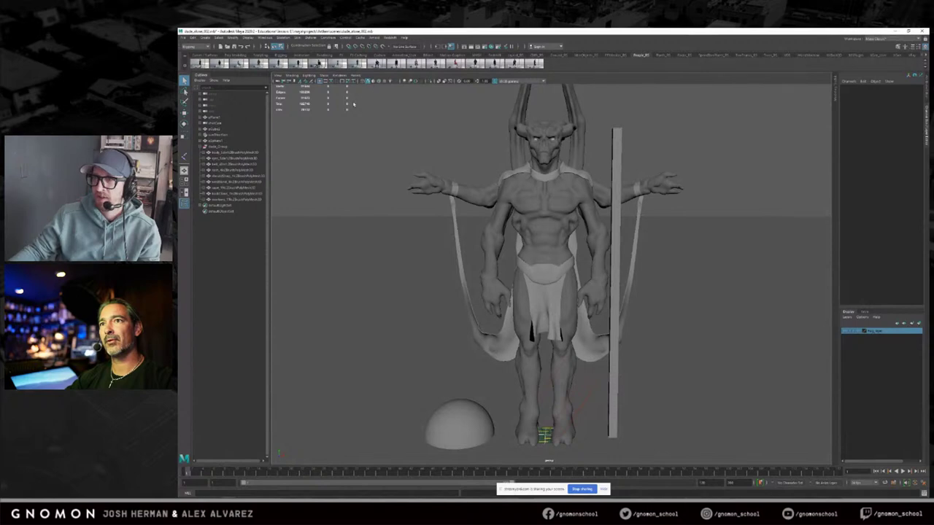
Step: Switch to object selection mode, select the creature's body mesh and check its wireframe from several angles
{"action": "left_click", "coordinate": [275, 47]}
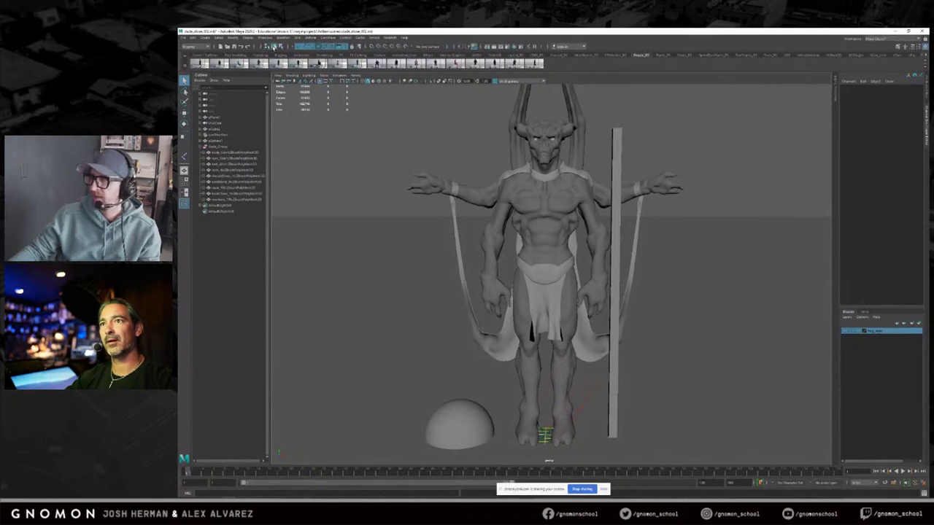
{"action": "left_click_drag", "start_coordinate": [467, 195], "coordinate": [452, 188]}
{"action": "left_click", "coordinate": [516, 198]}
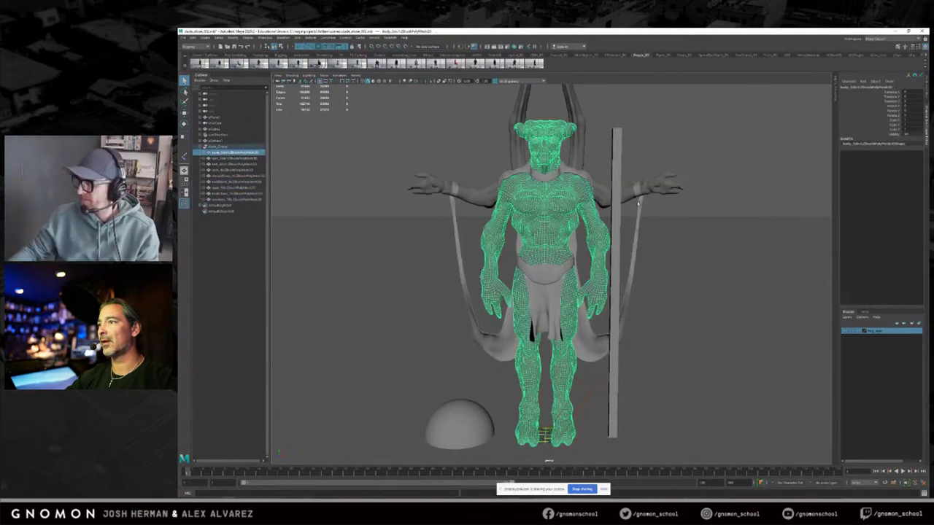
{"action": "left_click_drag", "start_coordinate": [692, 173], "coordinate": [663, 200], "text": "alt"}
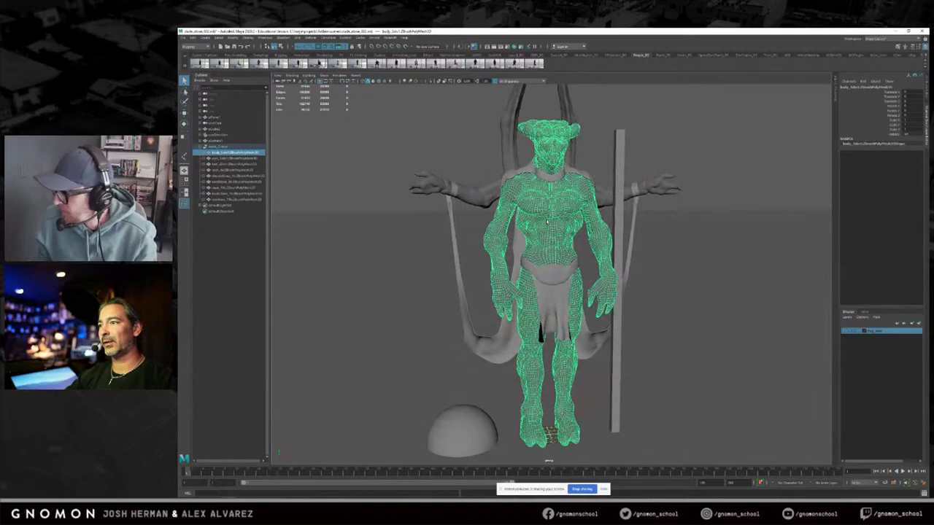
{"action": "left_click_drag", "start_coordinate": [559, 228], "coordinate": [588, 207], "text": "alt"}
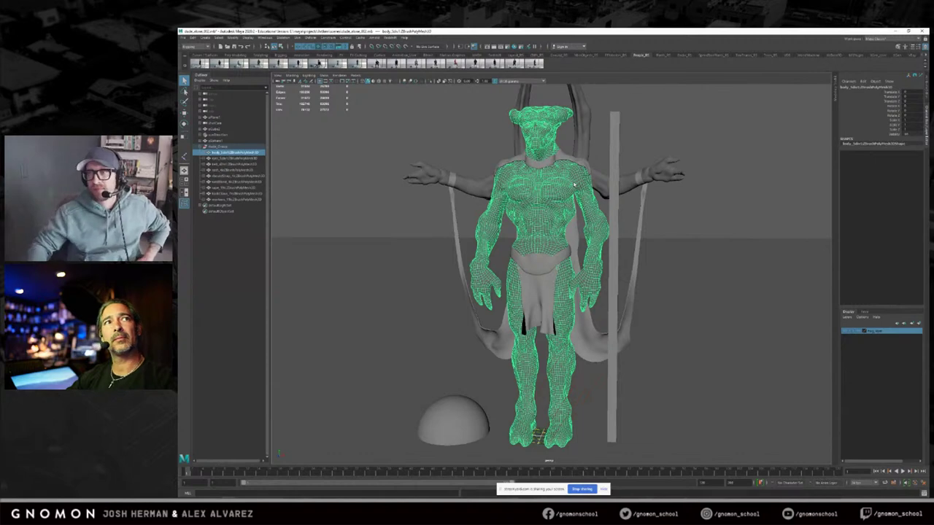
{"action": "mouse_move", "coordinate": [583, 181]}
{"action": "left_mouse_down", "text": "alt"}
{"action": "mouse_move", "coordinate": [606, 180]}
{"action": "mouse_move", "coordinate": [596, 175]}
{"action": "left_mouse_up", "text": "alt"}
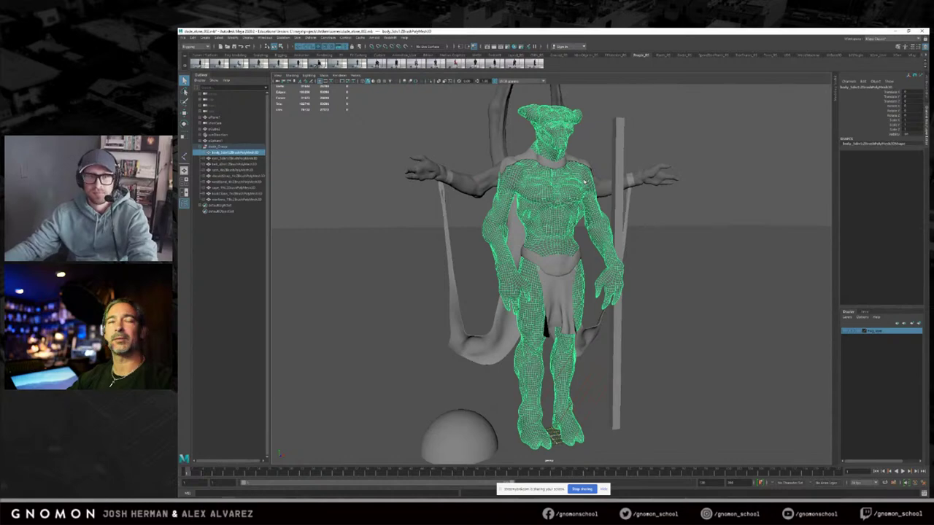
Step: Examine the selected body mesh's wireframe on the creature's head and torso up close
{"action": "mouse_move", "coordinate": [585, 182]}
{"action": "left_mouse_down", "text": "alt"}
{"action": "mouse_move", "coordinate": [553, 188]}
{"action": "mouse_move", "coordinate": [577, 189]}
{"action": "left_mouse_up", "text": "alt"}
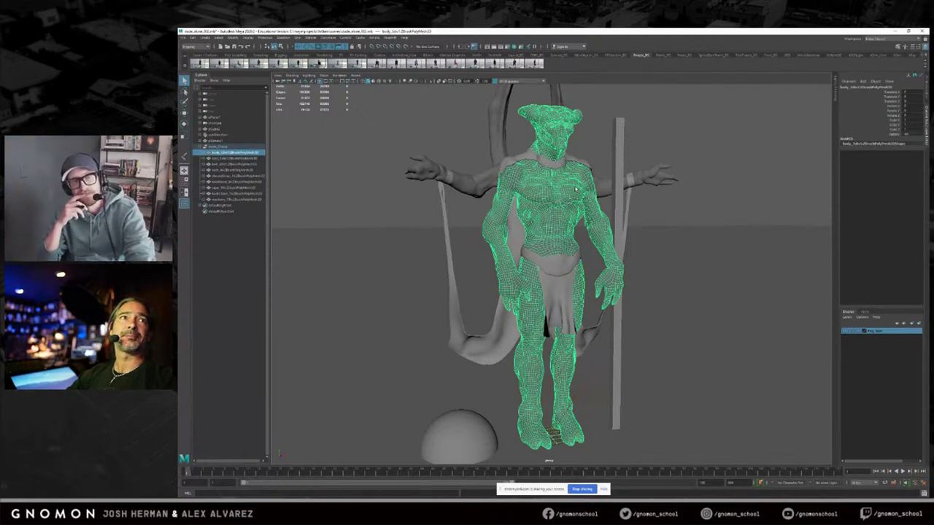
{"action": "middle_click_drag", "start_coordinate": [586, 175], "coordinate": [583, 252], "text": "alt"}
{"action": "right_click_drag", "start_coordinate": [583, 252], "coordinate": [672, 256], "text": "alt"}
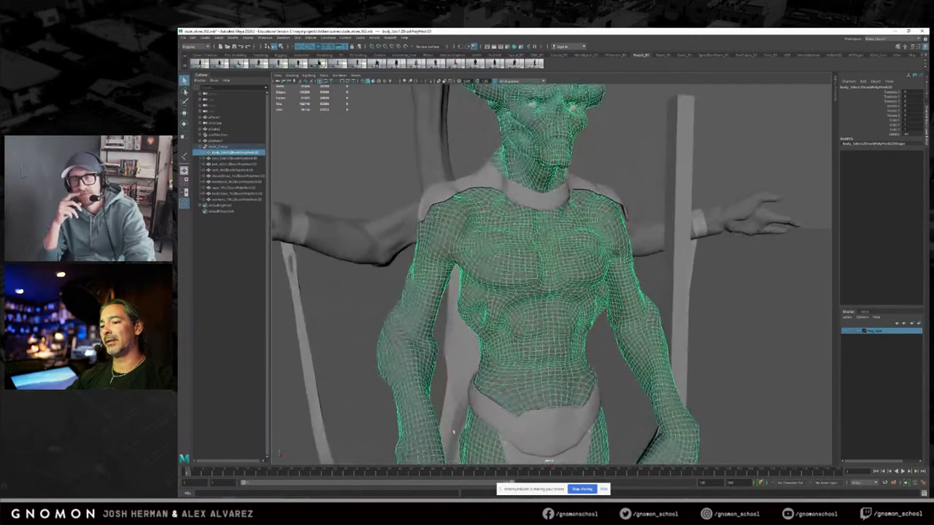
Step: Switch to ZBrush, show the creature's subtool list and check the head and chest sculpt from a three-quarter angle
{"action": "left_click", "coordinate": [346, 494]}
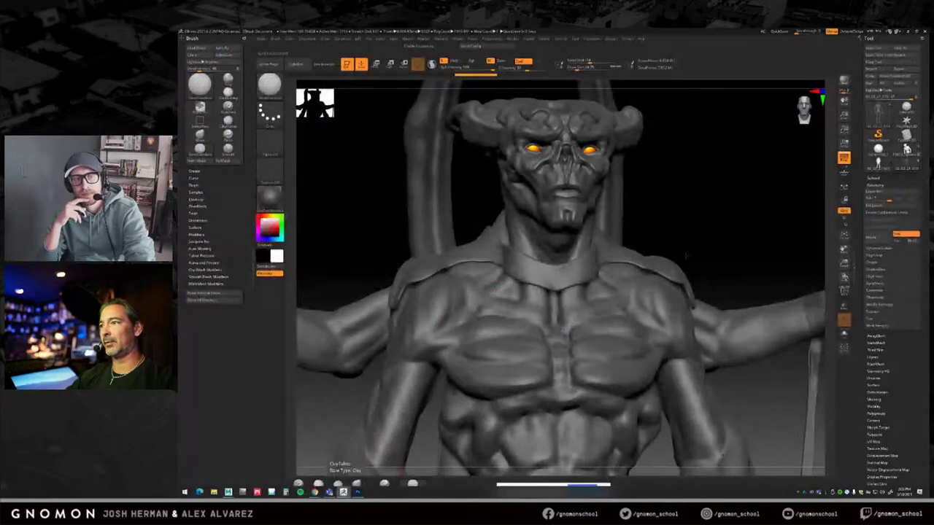
{"action": "left_click_drag", "start_coordinate": [708, 172], "coordinate": [705, 167]}
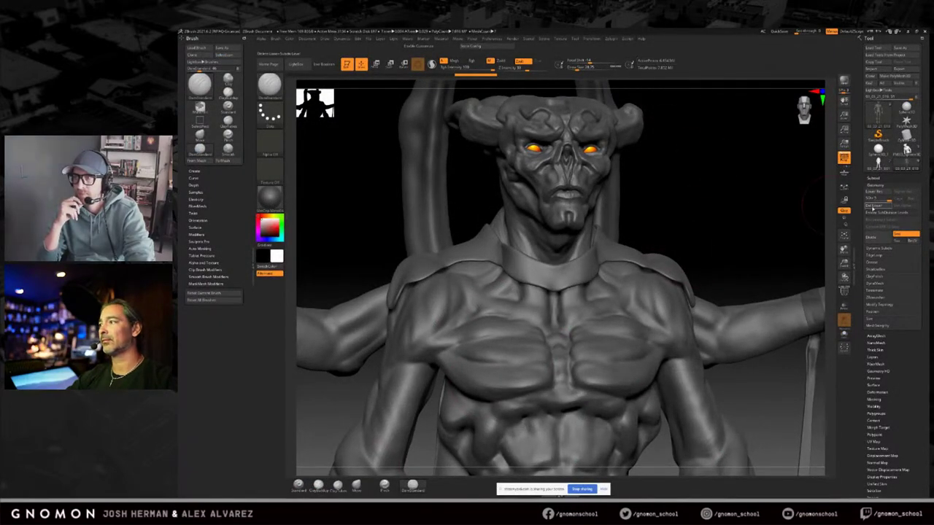
{"action": "left_click", "coordinate": [873, 178]}
{"action": "mouse_move", "coordinate": [733, 203]}
{"action": "left_mouse_down"}
{"action": "mouse_move", "coordinate": [712, 179]}
{"action": "mouse_move", "coordinate": [693, 170]}
{"action": "mouse_move", "coordinate": [671, 183]}
{"action": "mouse_move", "coordinate": [683, 179]}
{"action": "left_mouse_up"}
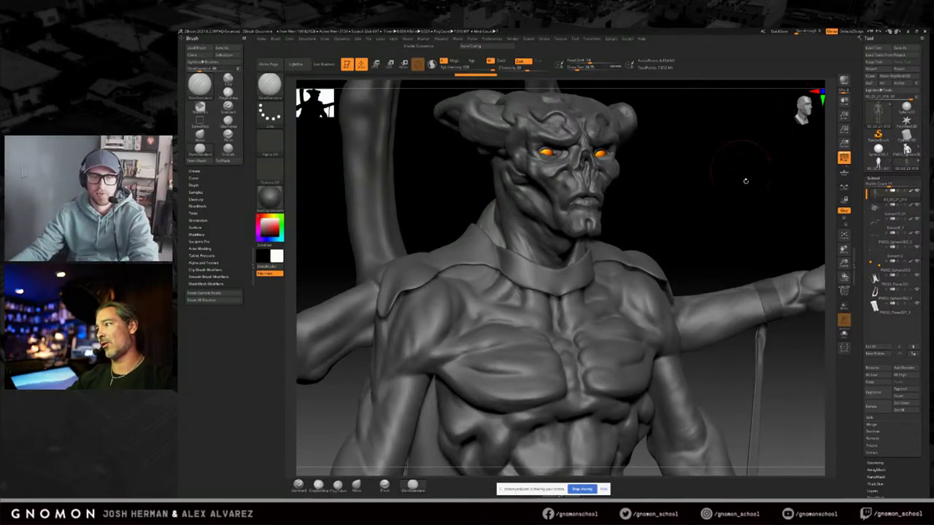
Step: Return to Maya and examine the selected body mesh's wireframe on the torso from several angles and at full height
{"action": "left_click", "coordinate": [907, 32]}
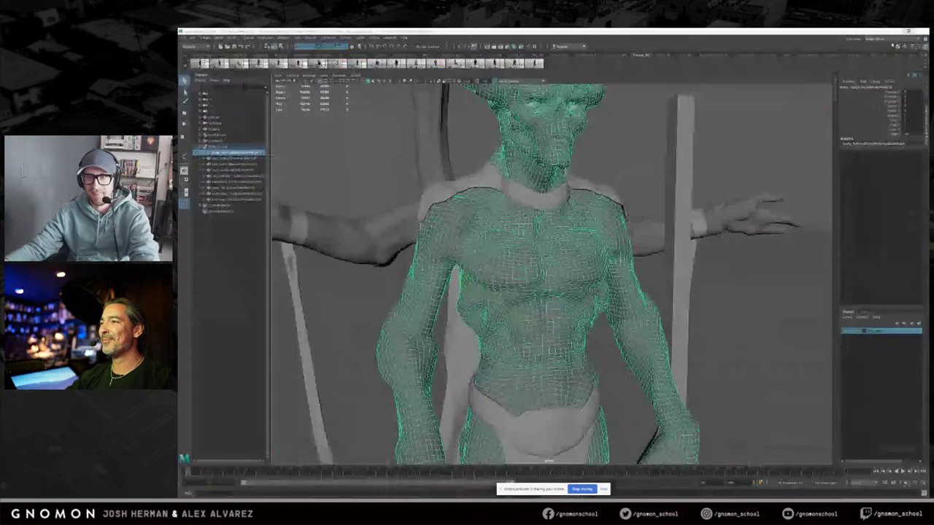
{"action": "left_click", "coordinate": [611, 177]}
{"action": "left_click", "coordinate": [569, 219]}
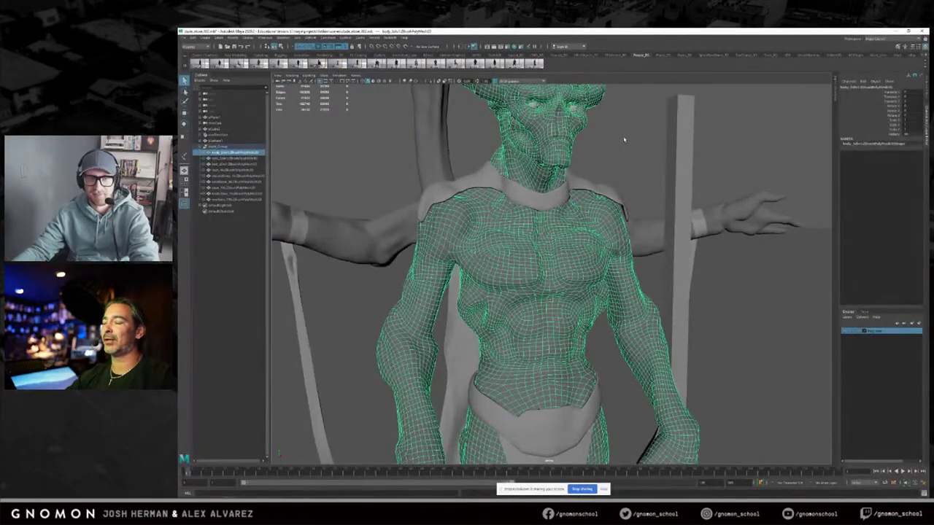
{"action": "left_click", "coordinate": [624, 138]}
{"action": "middle_click_drag", "start_coordinate": [629, 127], "coordinate": [641, 167], "text": "alt"}
{"action": "left_click_drag", "start_coordinate": [640, 167], "coordinate": [632, 146], "text": "alt"}
{"action": "left_click", "coordinate": [593, 222]}
{"action": "mouse_move", "coordinate": [615, 199]}
{"action": "left_mouse_down", "text": "alt"}
{"action": "mouse_move", "coordinate": [594, 208]}
{"action": "mouse_move", "coordinate": [617, 216]}
{"action": "left_mouse_up", "text": "alt"}
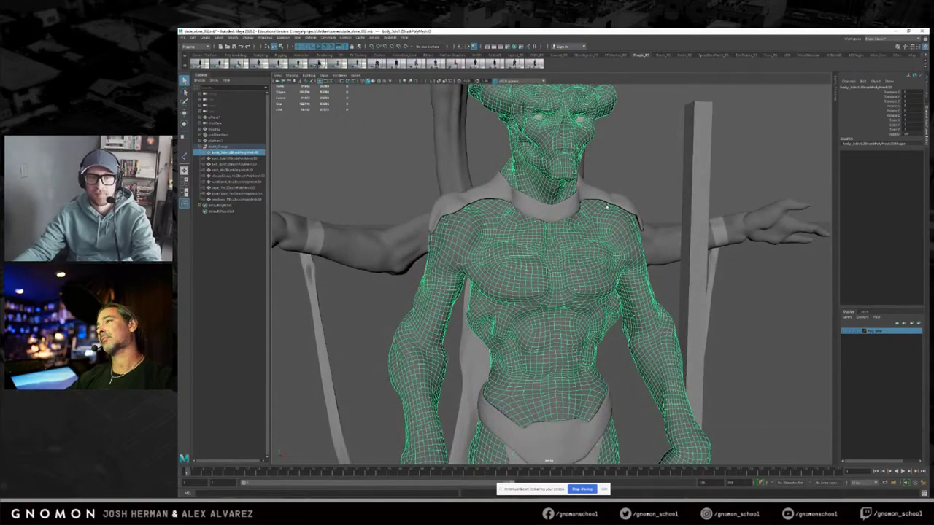
{"action": "left_click_drag", "start_coordinate": [606, 204], "coordinate": [603, 233], "text": "alt"}
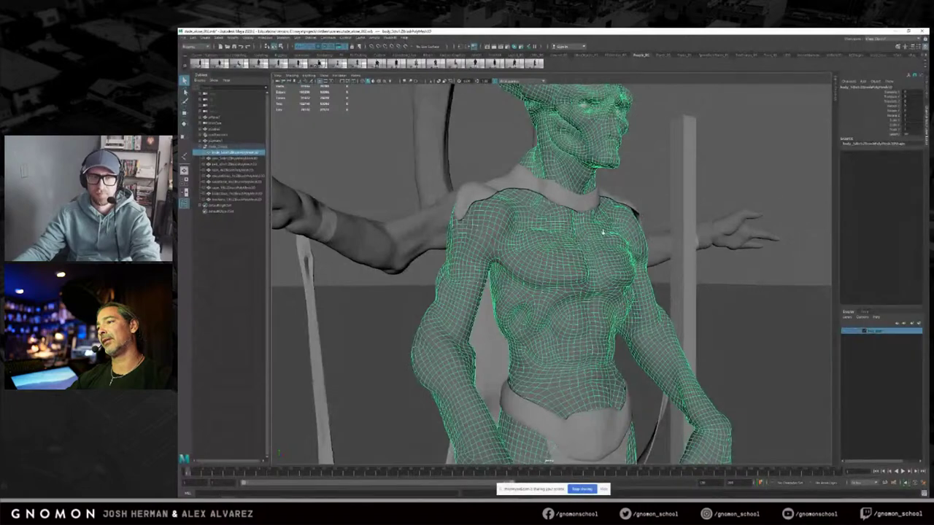
{"action": "right_click_drag", "start_coordinate": [603, 233], "coordinate": [519, 226], "text": "alt"}
{"action": "middle_click_drag", "start_coordinate": [588, 300], "coordinate": [588, 272], "text": "alt"}
{"action": "right_click_drag", "start_coordinate": [588, 272], "coordinate": [552, 271], "text": "alt"}
{"action": "mouse_move", "coordinate": [552, 270]}
{"action": "left_mouse_down", "text": "alt"}
{"action": "mouse_move", "coordinate": [531, 253]}
{"action": "mouse_move", "coordinate": [541, 260]}
{"action": "left_mouse_up", "text": "alt"}
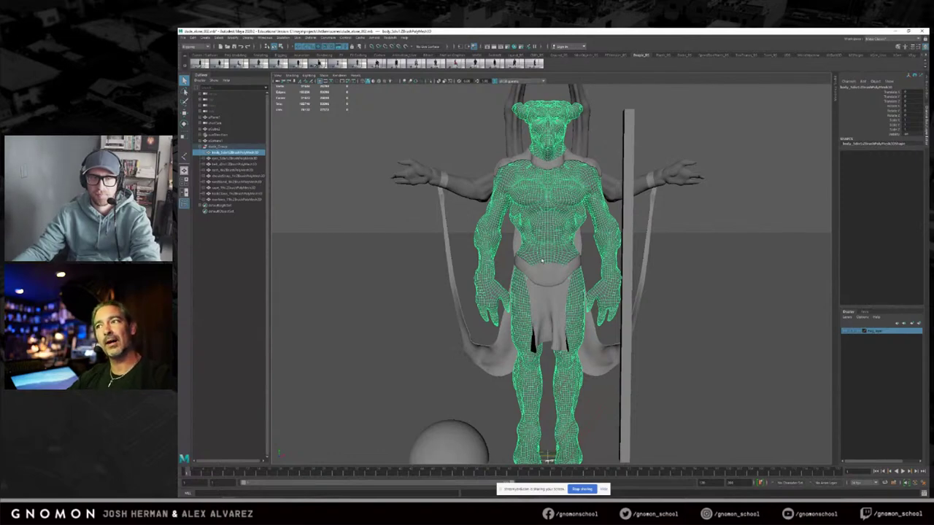
Step: Deselect the body mesh and review the plain shaded creature at full height from the front and slightly above
{"action": "left_click", "coordinate": [649, 146]}
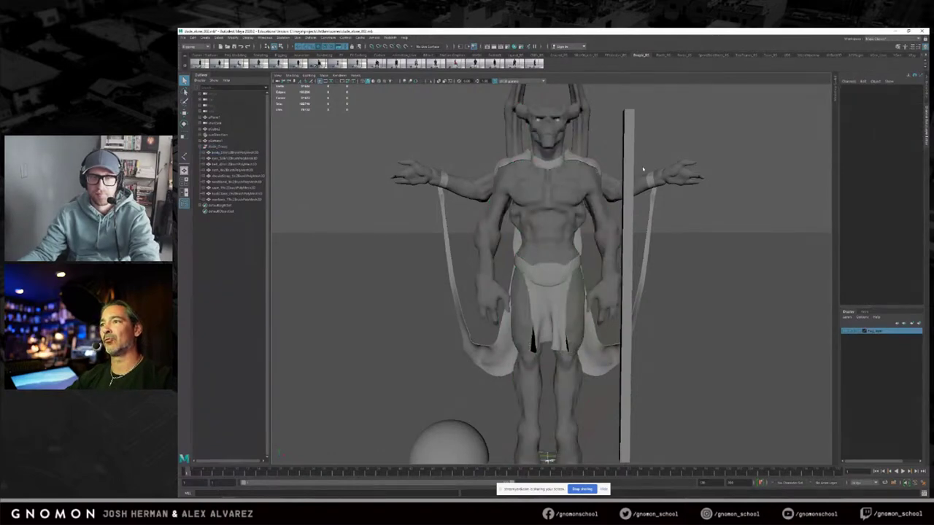
{"action": "left_click_drag", "start_coordinate": [648, 146], "coordinate": [595, 173], "text": "alt"}
{"action": "left_click_drag", "start_coordinate": [537, 151], "coordinate": [511, 161], "text": "alt"}
{"action": "mouse_move", "coordinate": [511, 172]}
{"action": "middle_mouse_down", "text": "alt"}
{"action": "mouse_move", "coordinate": [497, 216]}
{"action": "mouse_move", "coordinate": [610, 215]}
{"action": "mouse_move", "coordinate": [555, 212]}
{"action": "mouse_move", "coordinate": [538, 174]}
{"action": "mouse_move", "coordinate": [517, 166]}
{"action": "middle_mouse_up", "text": "alt"}
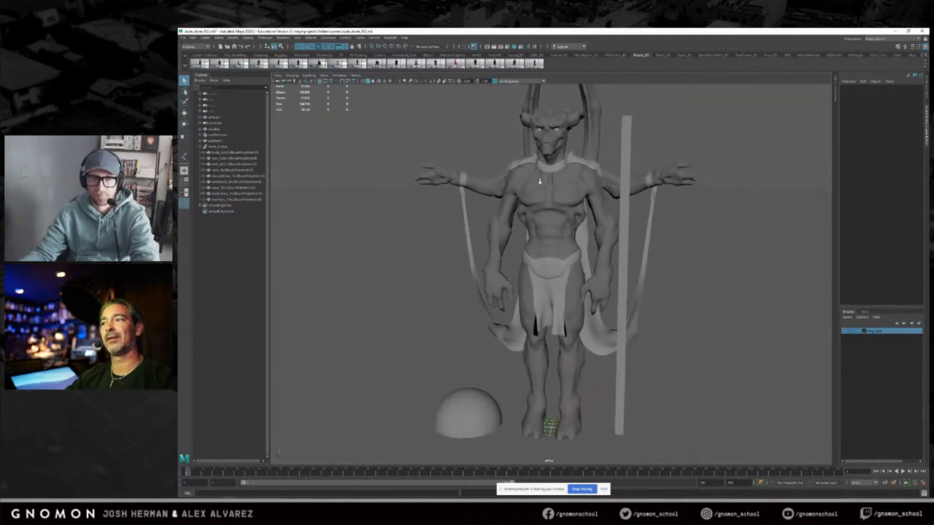
{"action": "scroll", "coordinate": [546, 203], "scroll_direction": "down", "scroll_amount": 2}
{"action": "left_click_drag", "start_coordinate": [548, 206], "coordinate": [547, 201], "text": "alt"}
{"action": "scroll", "coordinate": [548, 200], "scroll_direction": "up", "scroll_amount": 2}
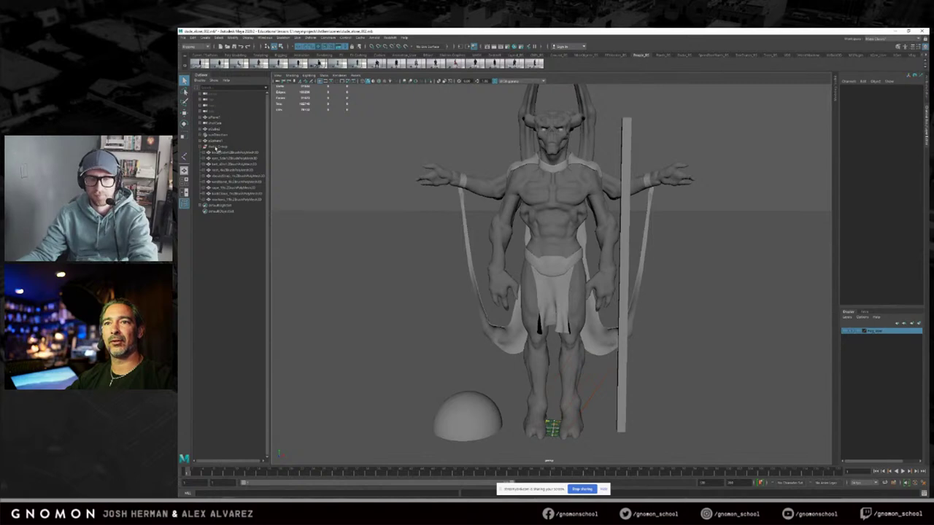
Step: Select the whole creature group to check its combined wireframe, and clear the selection
{"action": "left_click", "coordinate": [217, 148]}
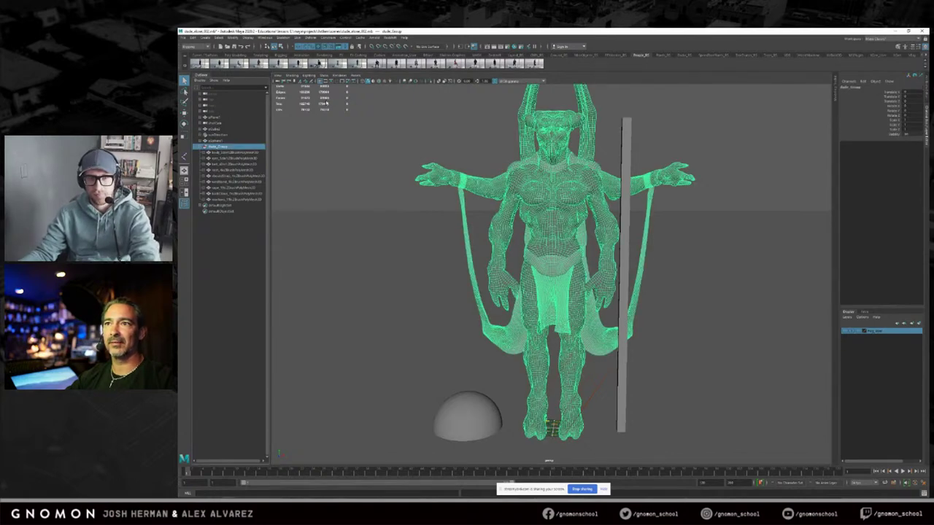
{"action": "left_click", "coordinate": [475, 152]}
{"action": "left_click_drag", "start_coordinate": [475, 153], "coordinate": [541, 224], "text": "alt"}
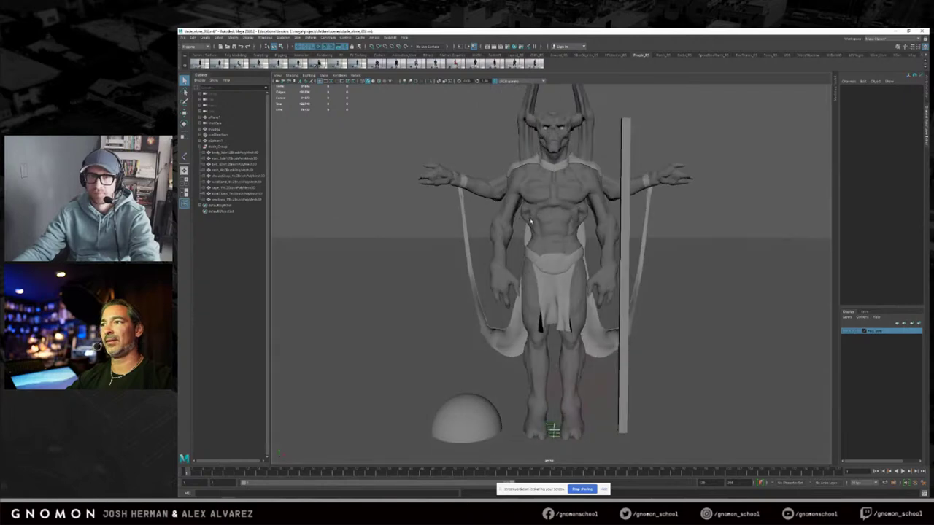
{"action": "scroll", "coordinate": [551, 222], "scroll_direction": "down", "scroll_amount": 3}
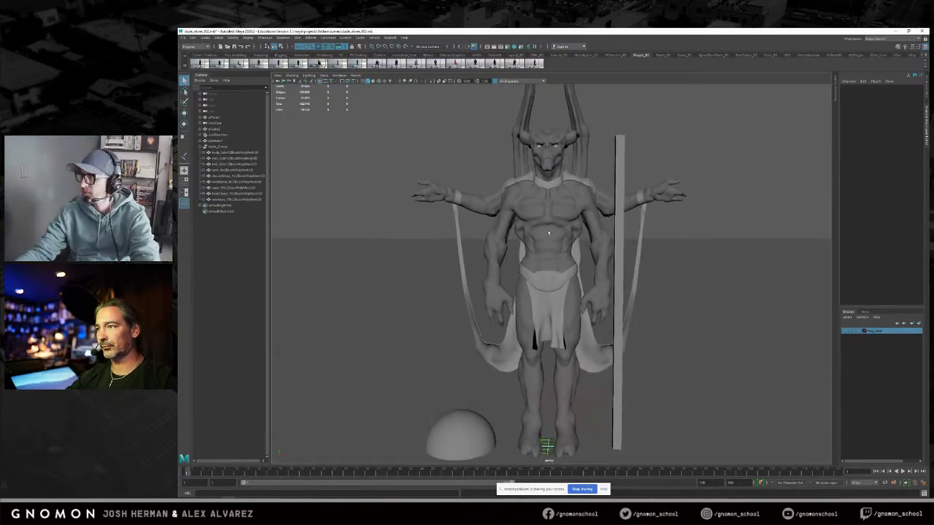
Step: Turn on Wireframe on Shaded for the viewport and frame the creature's chest in three-quarter view
{"action": "left_click", "coordinate": [292, 75]}
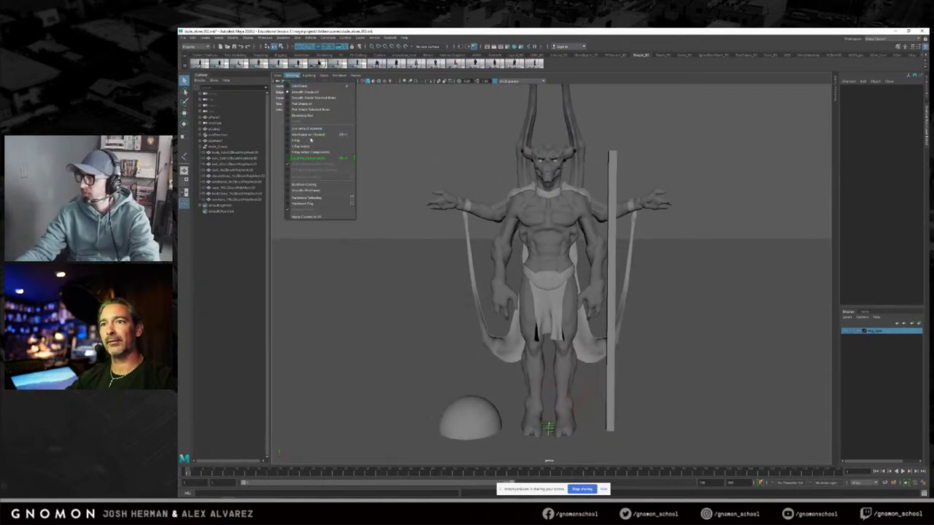
{"action": "left_click", "coordinate": [314, 134]}
{"action": "scroll", "coordinate": [617, 194], "scroll_direction": "up", "scroll_amount": 5}
{"action": "middle_click_drag", "start_coordinate": [519, 172], "coordinate": [521, 223], "text": "alt"}
{"action": "right_click_drag", "start_coordinate": [521, 223], "coordinate": [620, 223], "text": "alt"}
{"action": "left_click_drag", "start_coordinate": [620, 223], "coordinate": [614, 243], "text": "alt"}
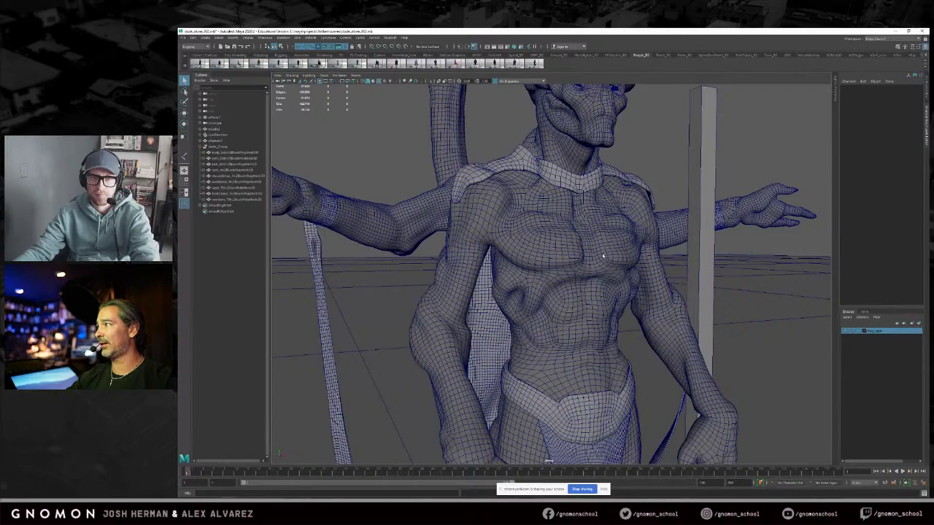
Step: Examine the mesh density on the creature's torso, arms, waist cloth and draped fabric, and across the full figure
{"action": "right_click_drag", "start_coordinate": [617, 257], "coordinate": [586, 275], "text": "alt"}
{"action": "middle_click_drag", "start_coordinate": [585, 275], "coordinate": [586, 188], "text": "alt"}
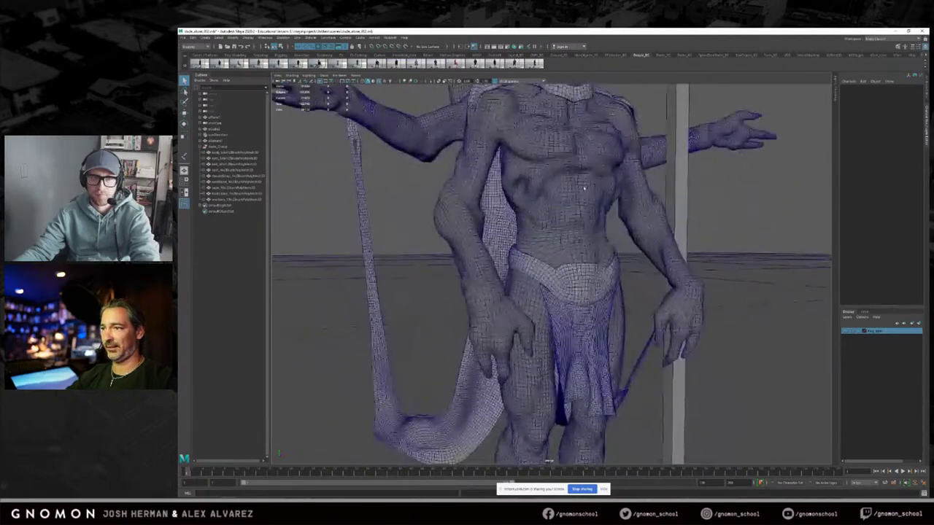
{"action": "left_click_drag", "start_coordinate": [586, 188], "coordinate": [579, 234], "text": "alt"}
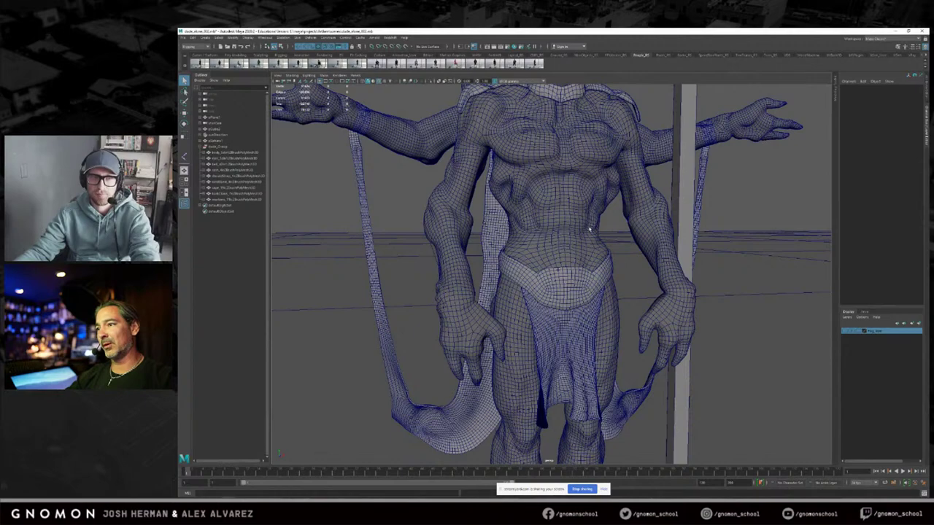
{"action": "mouse_move", "coordinate": [584, 228]}
{"action": "left_mouse_down", "text": "alt"}
{"action": "mouse_move", "coordinate": [558, 226]}
{"action": "mouse_move", "coordinate": [581, 228]}
{"action": "left_mouse_up", "text": "alt"}
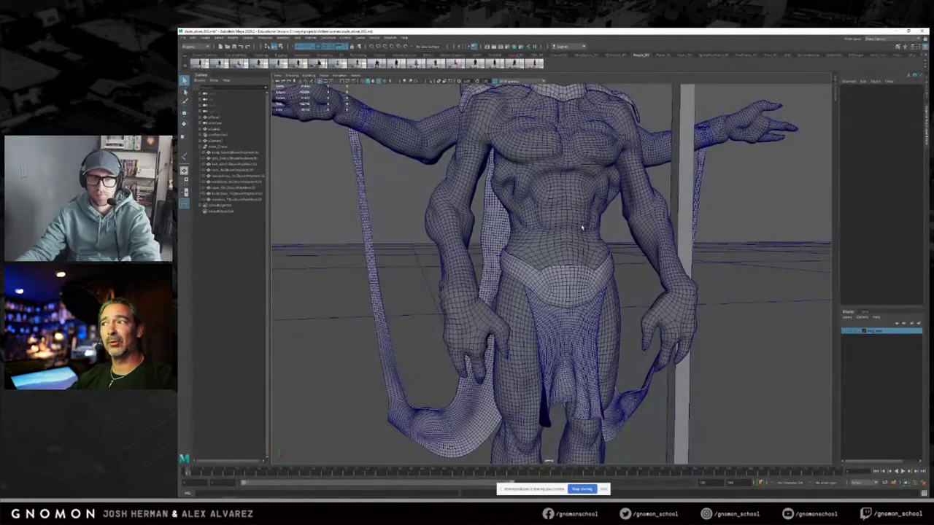
{"action": "right_click_drag", "start_coordinate": [581, 228], "coordinate": [474, 226], "text": "alt"}
{"action": "middle_click_drag", "start_coordinate": [574, 253], "coordinate": [574, 209], "text": "alt"}
{"action": "right_click_drag", "start_coordinate": [574, 208], "coordinate": [542, 225], "text": "alt"}
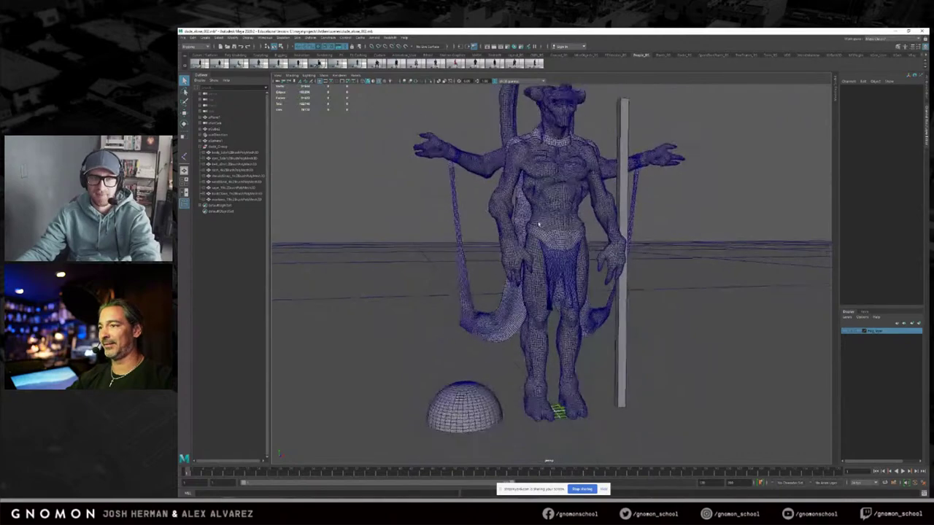
{"action": "left_click_drag", "start_coordinate": [542, 225], "coordinate": [551, 237], "text": "alt"}
{"action": "right_click_drag", "start_coordinate": [551, 237], "coordinate": [566, 232], "text": "alt"}
{"action": "middle_click_drag", "start_coordinate": [566, 232], "coordinate": [568, 257], "text": "alt"}
{"action": "right_click_drag", "start_coordinate": [567, 256], "coordinate": [563, 256], "text": "alt"}
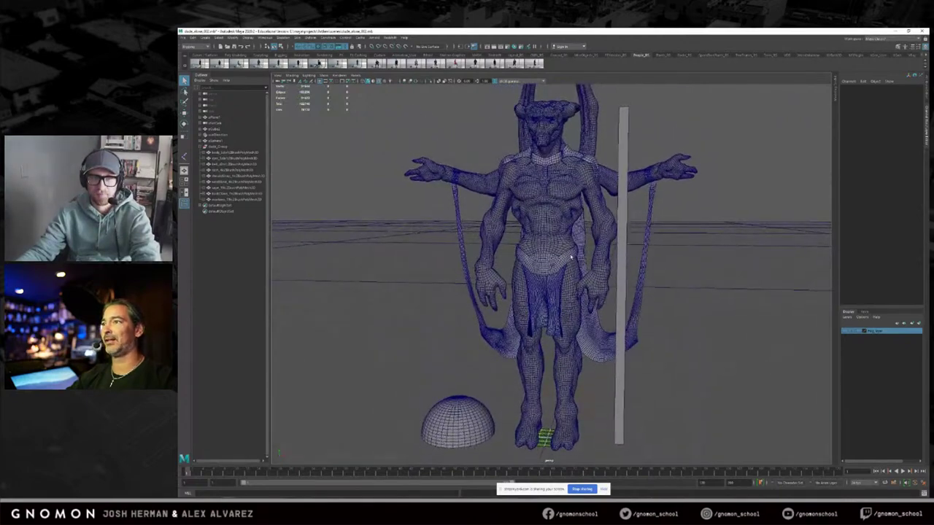
Step: Review the full wireframed creature from the front, three-quarter and side angles
{"action": "left_click_drag", "start_coordinate": [564, 257], "coordinate": [582, 257], "text": "alt"}
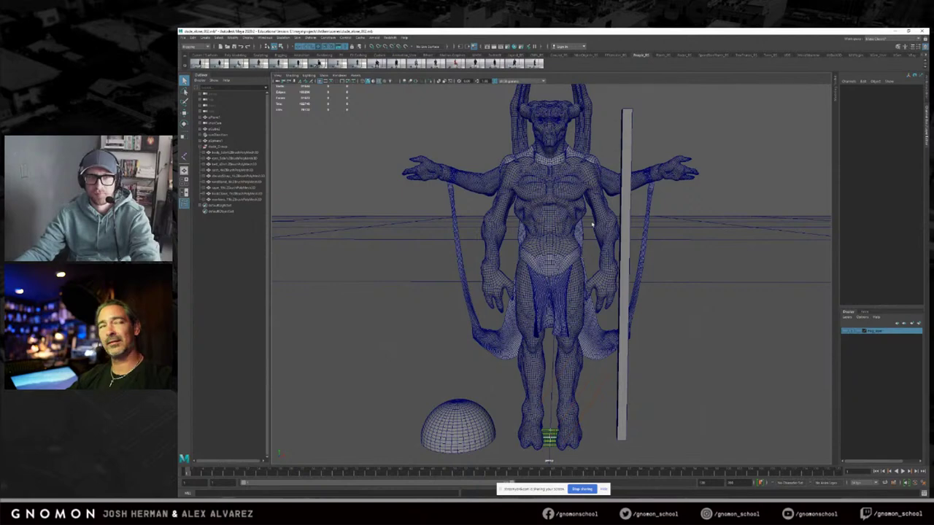
{"action": "left_click_drag", "start_coordinate": [582, 230], "coordinate": [587, 229], "text": "alt"}
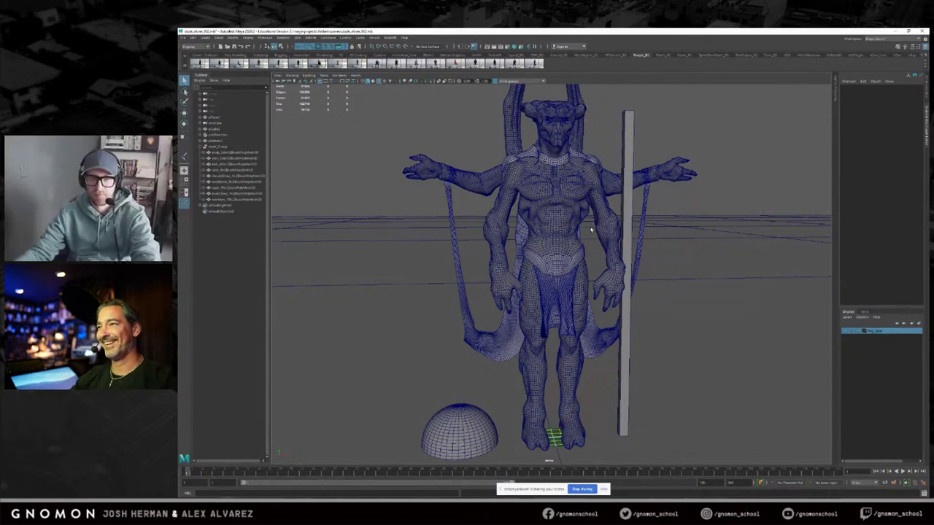
{"action": "left_click_drag", "start_coordinate": [591, 229], "coordinate": [555, 230], "text": "alt"}
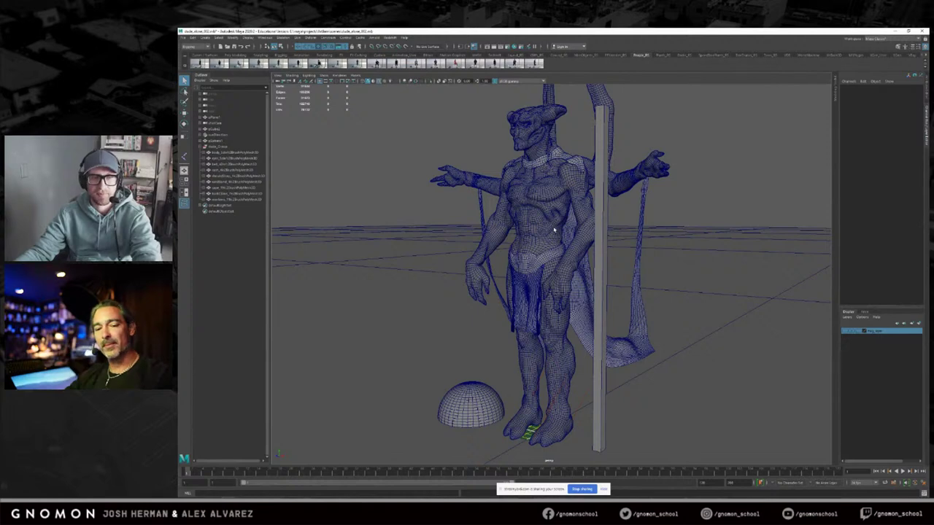
{"action": "left_click_drag", "start_coordinate": [566, 225], "coordinate": [573, 228], "text": "alt"}
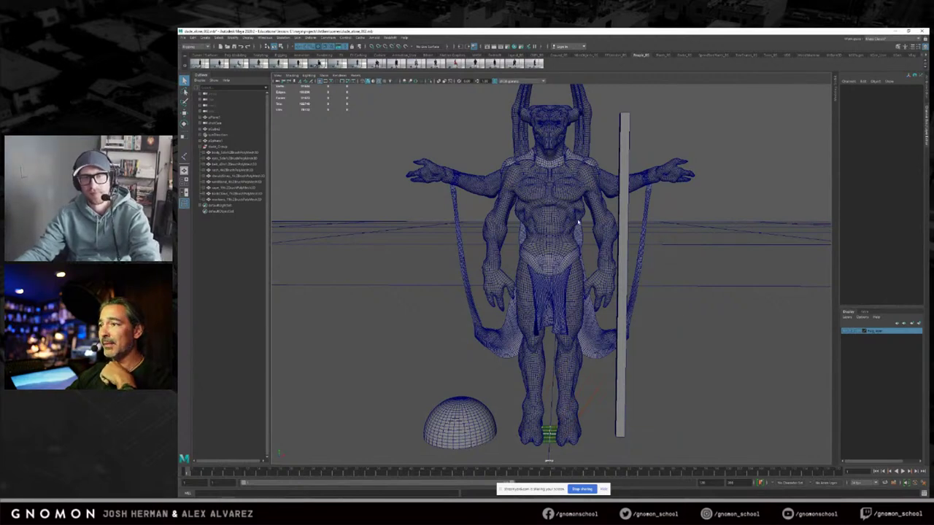
{"action": "left_click", "coordinate": [623, 157]}
{"action": "left_click", "coordinate": [606, 157]}
{"action": "left_click_drag", "start_coordinate": [606, 156], "coordinate": [574, 178], "text": "alt"}
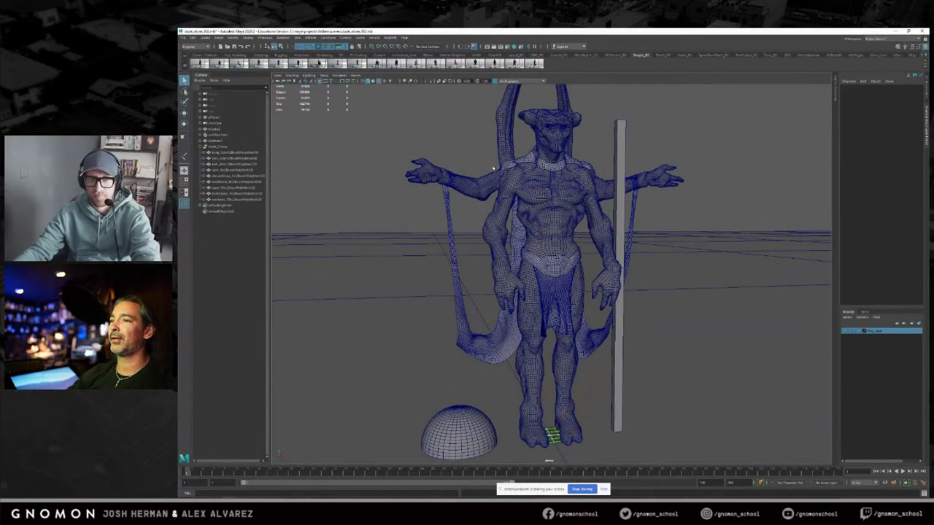
{"action": "left_click_drag", "start_coordinate": [475, 161], "coordinate": [445, 113], "text": "alt"}
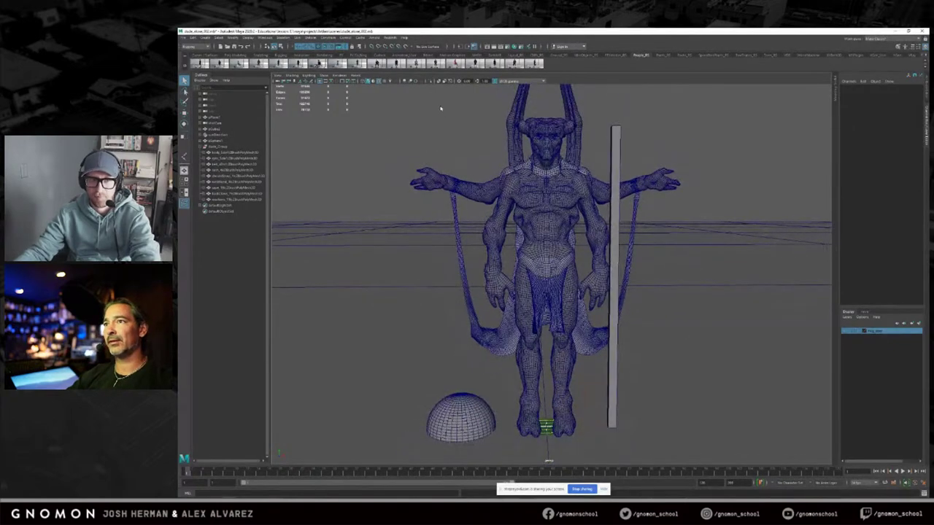
{"action": "left_click", "coordinate": [202, 49]}
{"action": "left_click", "coordinate": [196, 60]}
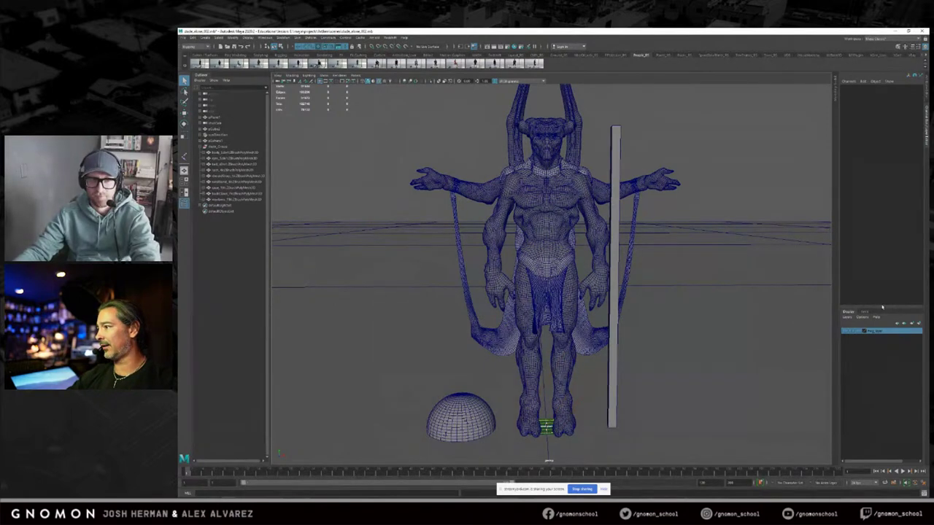
Step: Put every creature piece except the body mesh on a new display layer and hide that layer
{"action": "left_click_drag", "start_coordinate": [881, 307], "coordinate": [882, 342]}
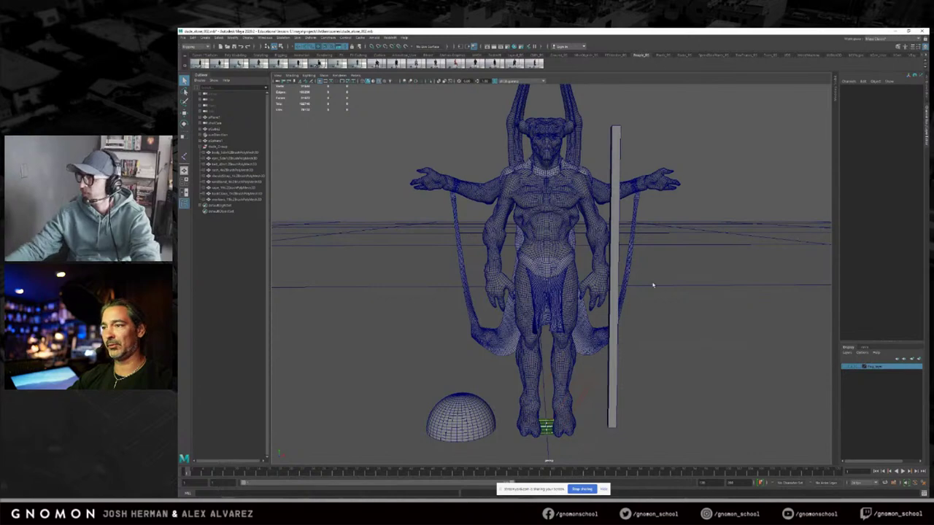
{"action": "left_click", "coordinate": [241, 157]}
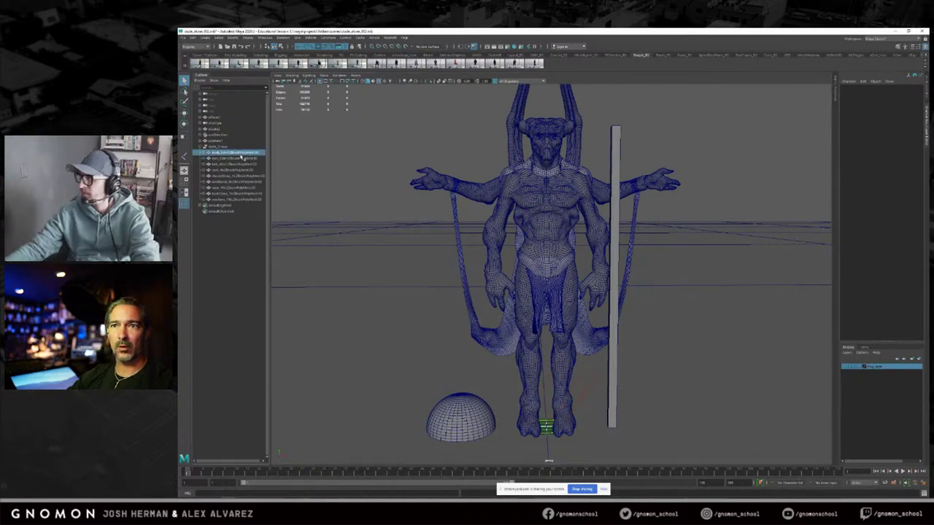
{"action": "left_click_drag", "start_coordinate": [241, 152], "coordinate": [249, 200]}
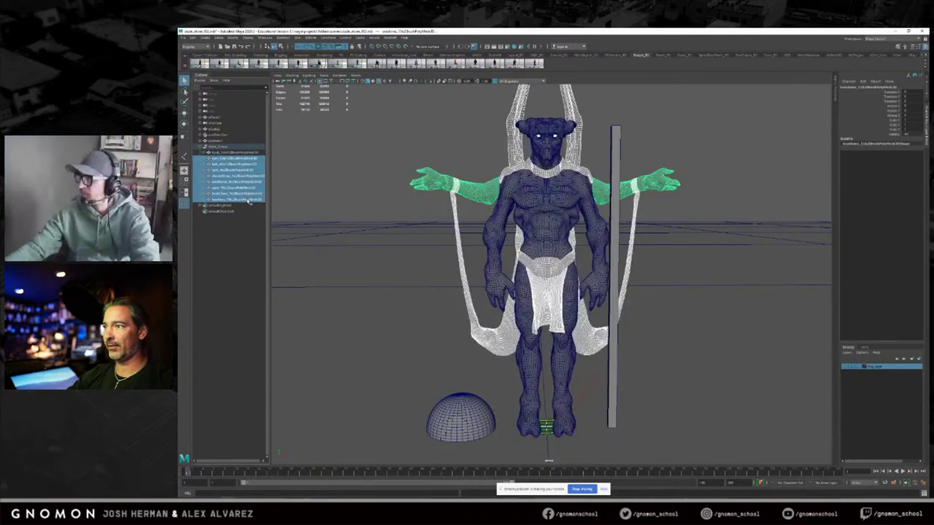
{"action": "left_click", "coordinate": [920, 359]}
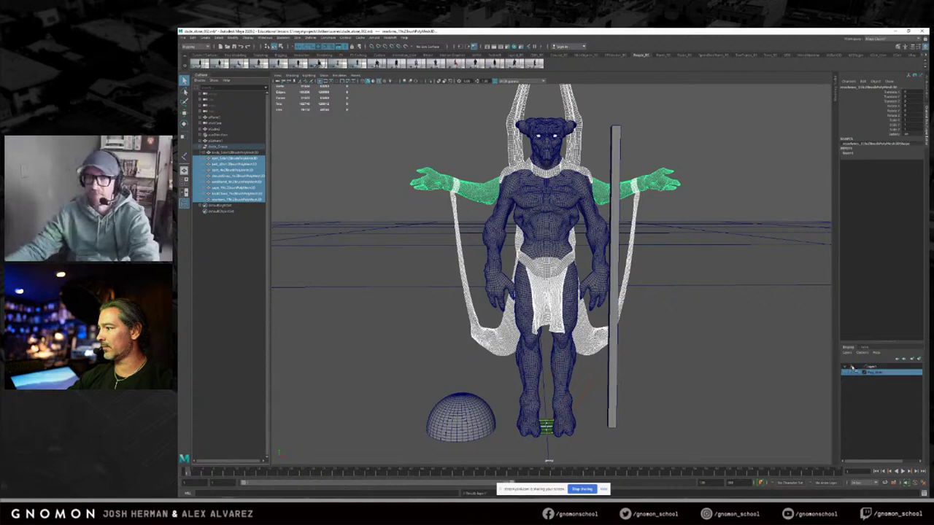
{"action": "left_click", "coordinate": [845, 367]}
{"action": "left_click", "coordinate": [662, 172]}
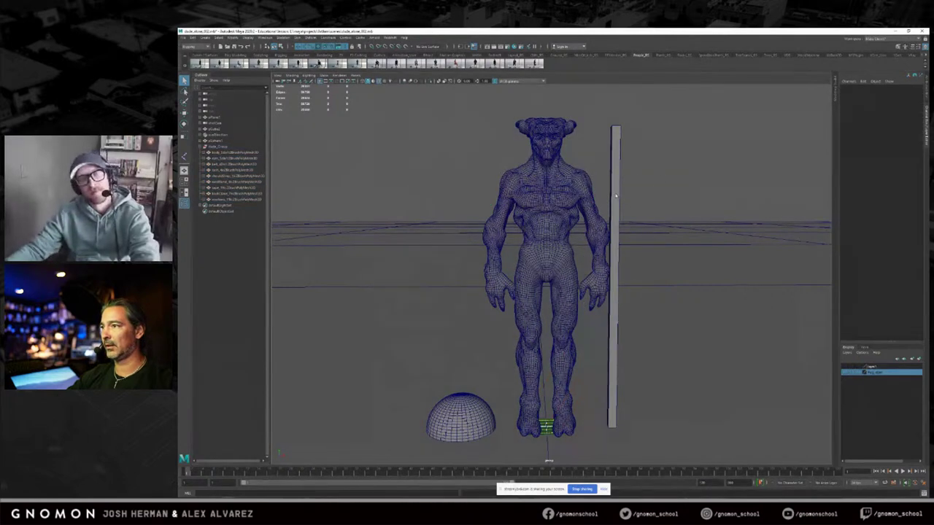
Step: Move the tall thin box horizontally away from the creature's arm
{"action": "left_click", "coordinate": [616, 195]}
{"action": "key", "text": "w"}
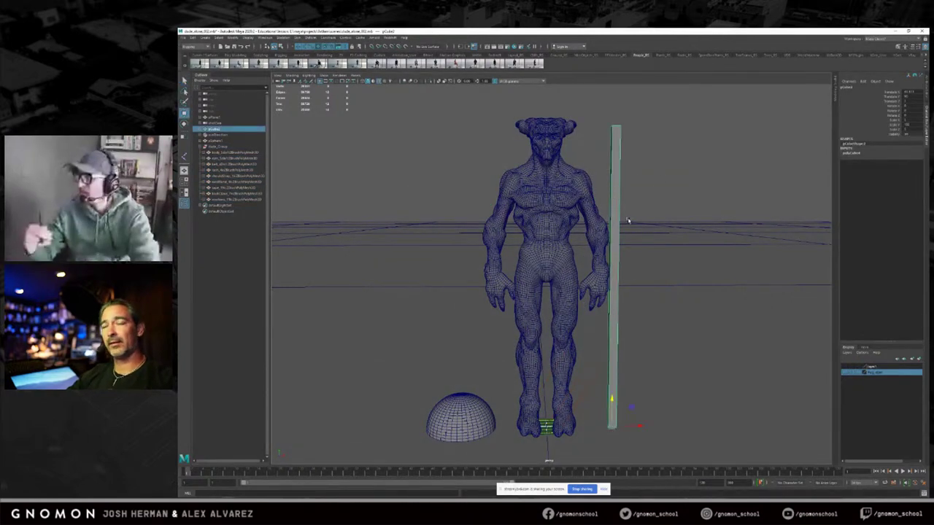
{"action": "left_click_drag", "start_coordinate": [640, 426], "coordinate": [664, 426]}
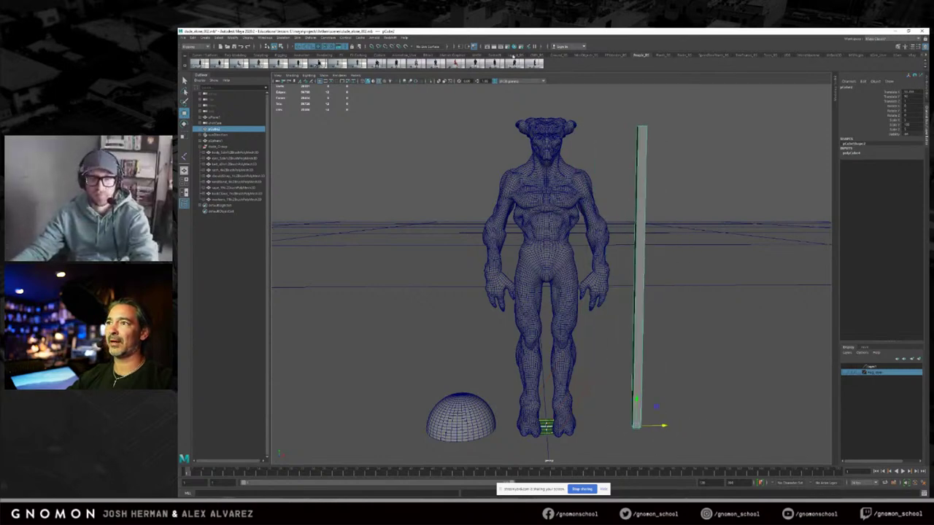
{"action": "left_click", "coordinate": [516, 56]}
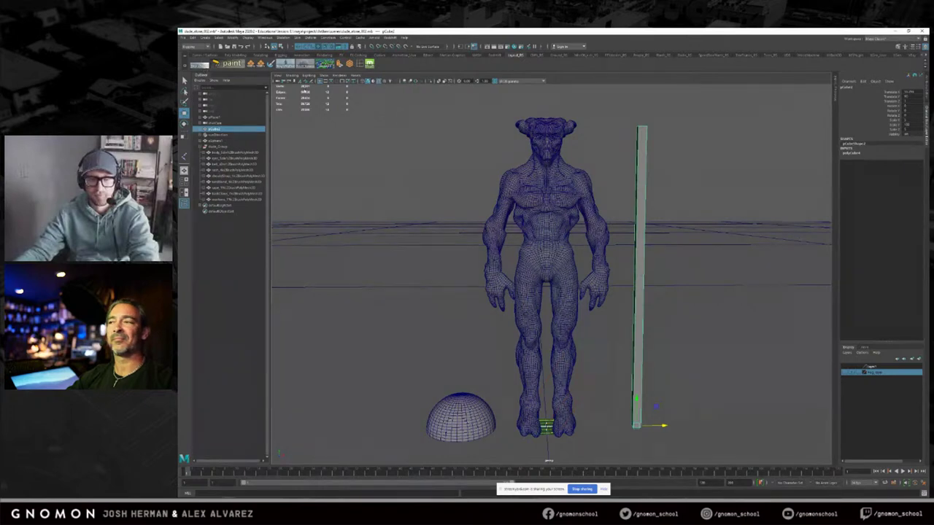
{"action": "left_click", "coordinate": [686, 180]}
{"action": "left_click", "coordinate": [642, 166]}
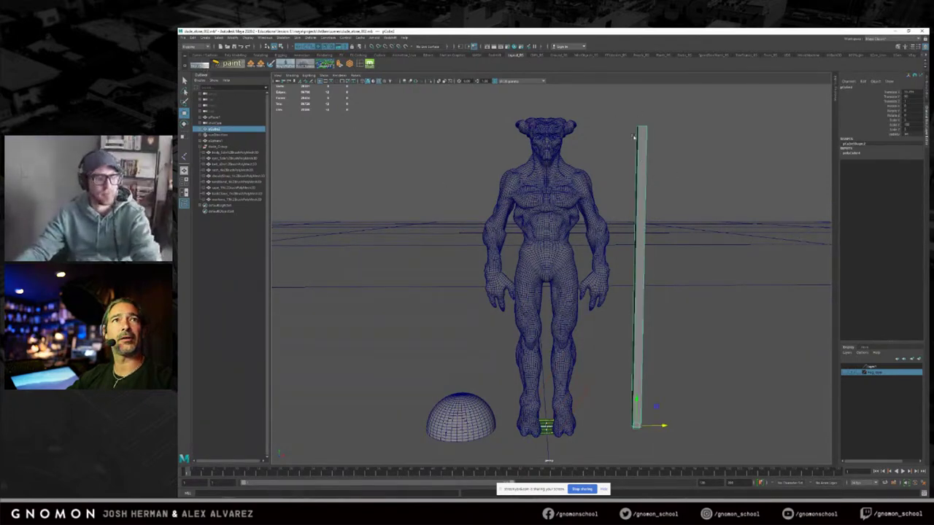
{"action": "key", "text": "q"}
{"action": "left_click", "coordinate": [676, 138]}
{"action": "left_click", "coordinate": [645, 149]}
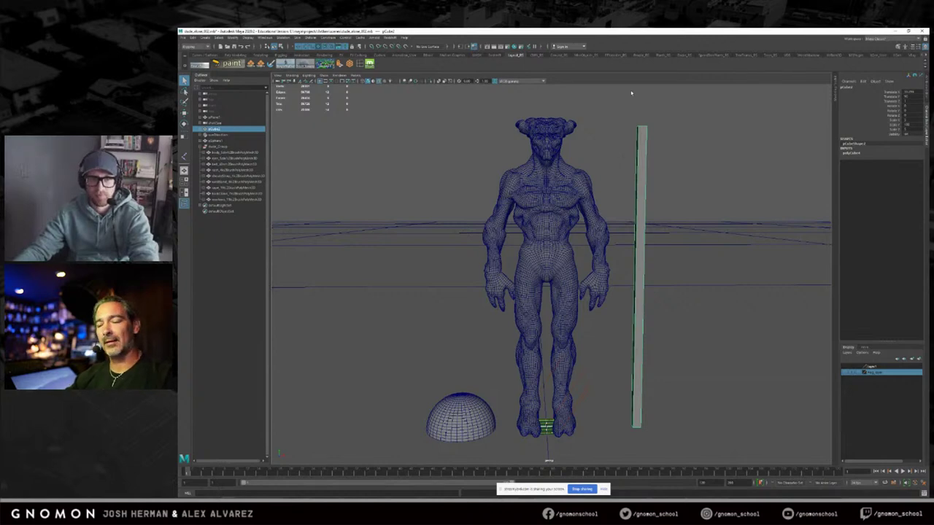
{"action": "left_click_drag", "start_coordinate": [629, 103], "coordinate": [616, 171], "text": "alt"}
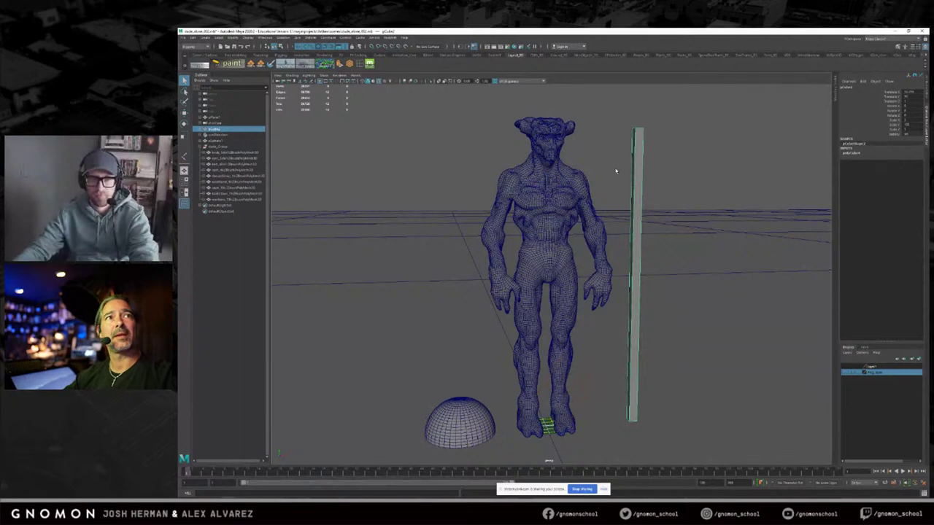
{"action": "left_click_drag", "start_coordinate": [611, 173], "coordinate": [610, 167], "text": "alt"}
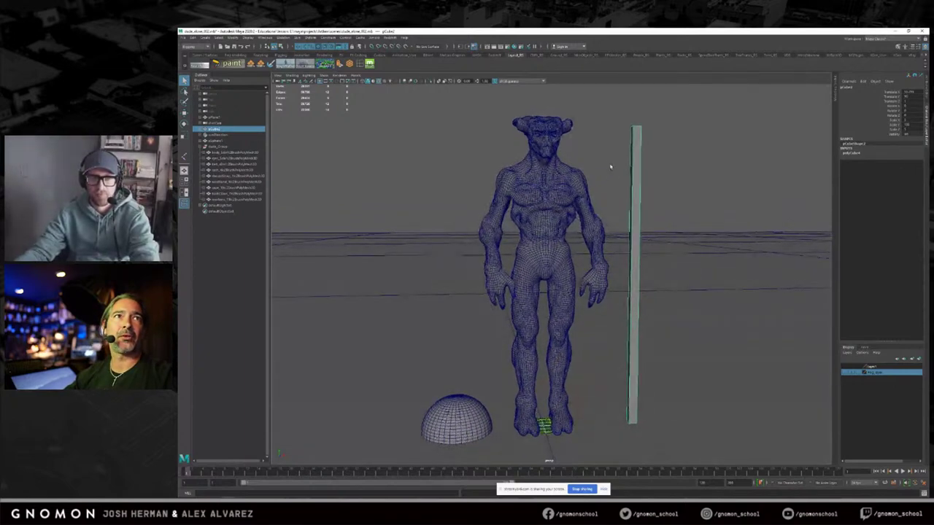
{"action": "left_click", "coordinate": [605, 150]}
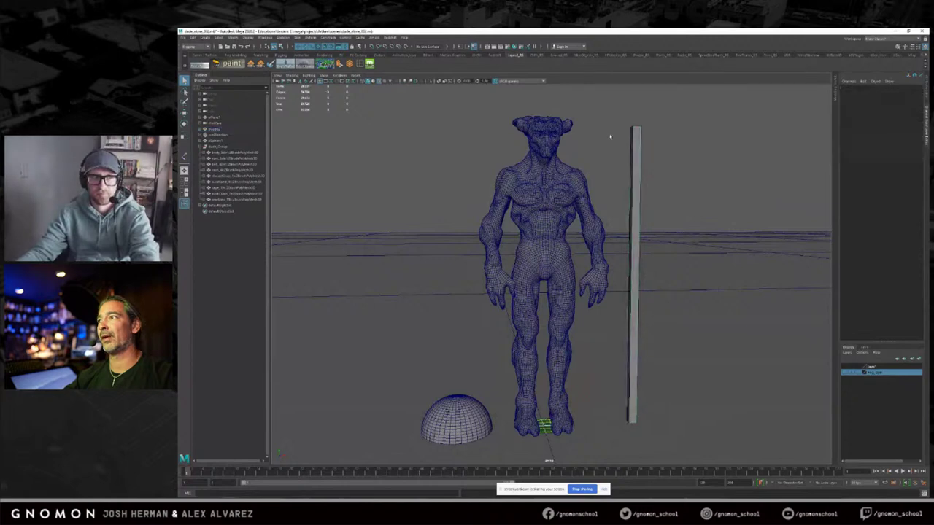
Step: Add a scanned standing human in a winter coat from the people assets and place it beside the creature, near the half-sphere
{"action": "left_click", "coordinate": [683, 56]}
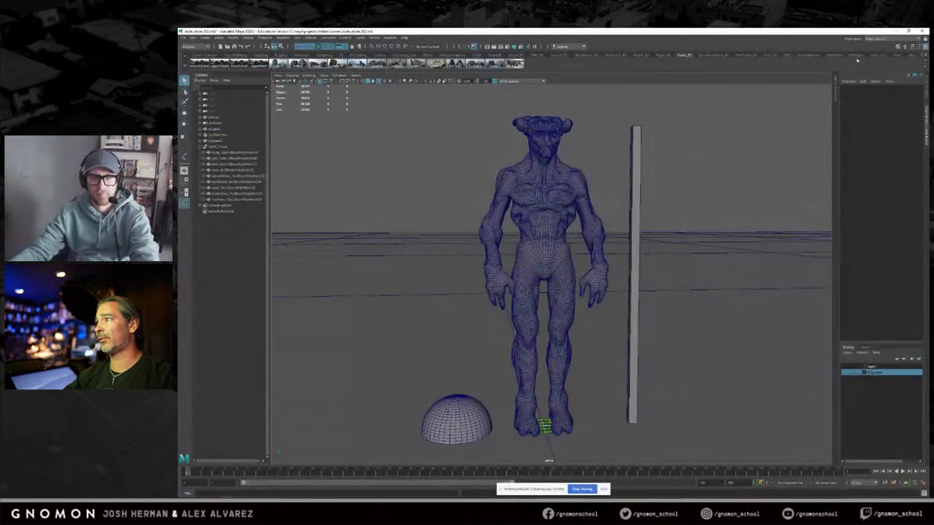
{"action": "left_click", "coordinate": [642, 56]}
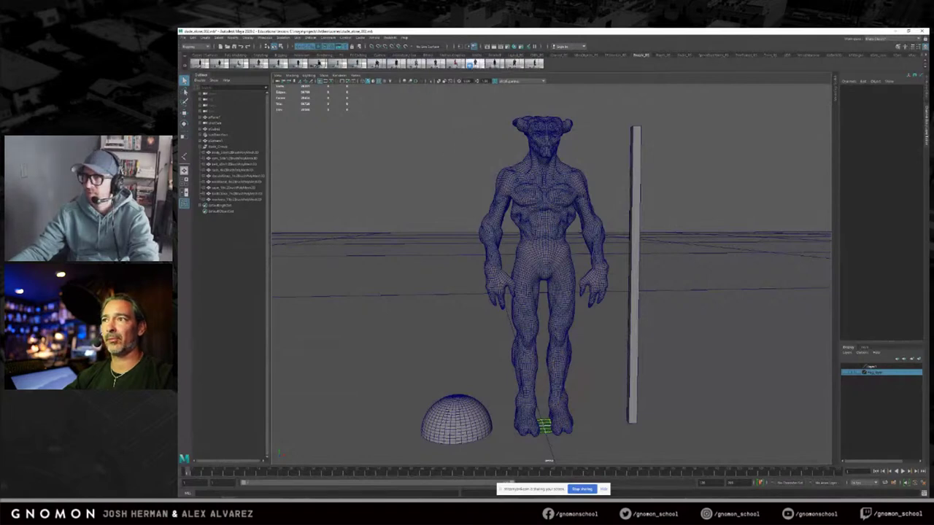
{"action": "left_click", "coordinate": [471, 65]}
{"action": "left_click", "coordinate": [582, 259]}
{"action": "key", "text": "w"}
{"action": "left_click_drag", "start_coordinate": [572, 424], "coordinate": [464, 425]}
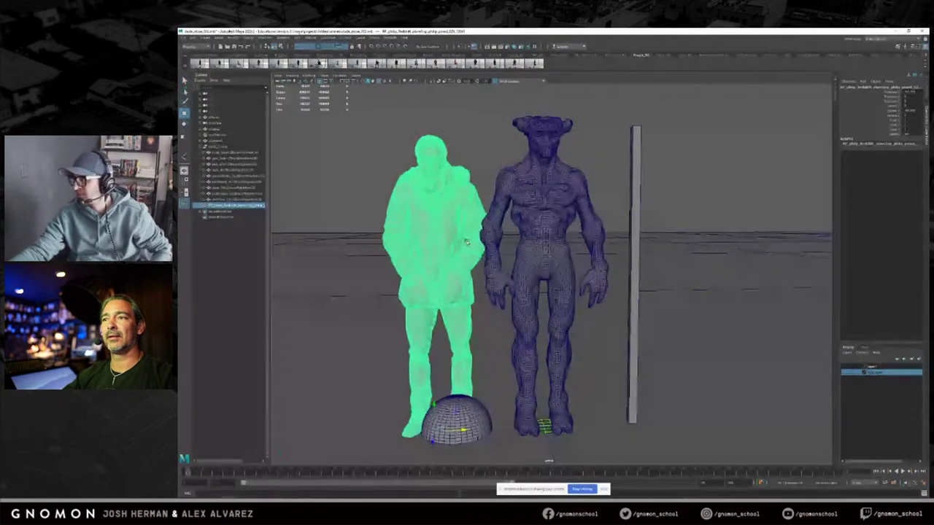
{"action": "left_click", "coordinate": [488, 144]}
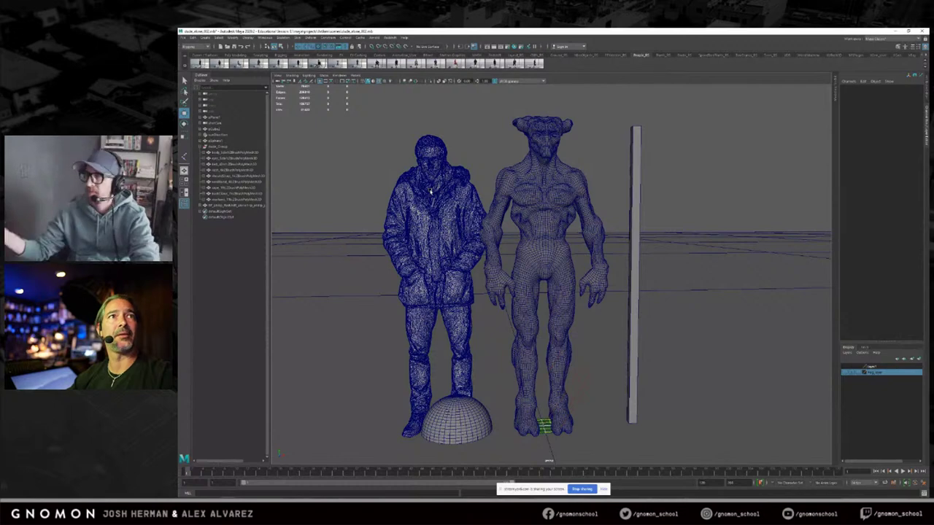
Step: Delete the scanned human figure beside the creature
{"action": "left_click", "coordinate": [431, 191]}
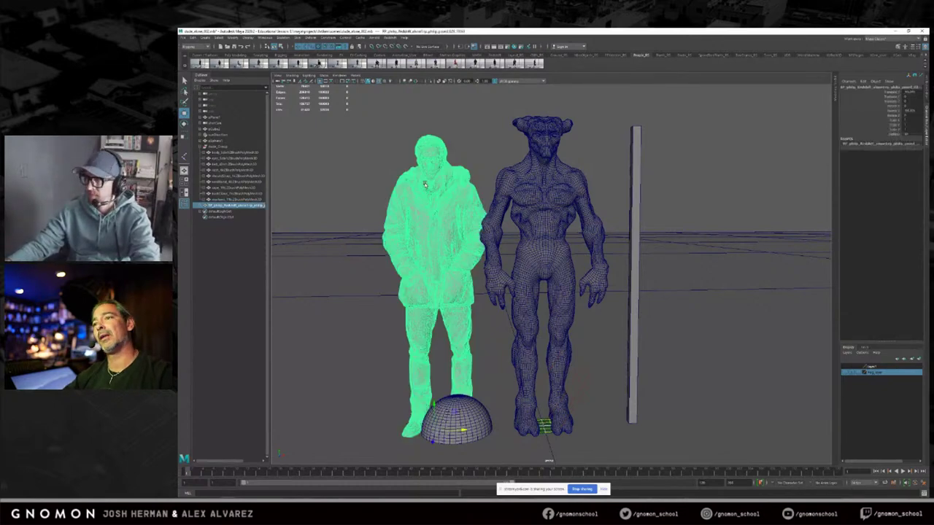
{"action": "key", "text": "Delete"}
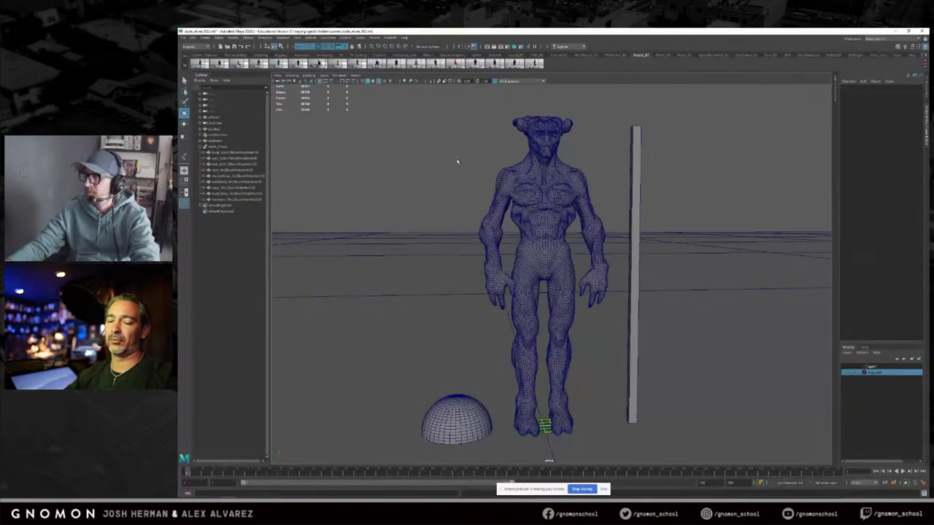
{"action": "right_click_drag", "start_coordinate": [450, 170], "coordinate": [454, 170], "text": "alt"}
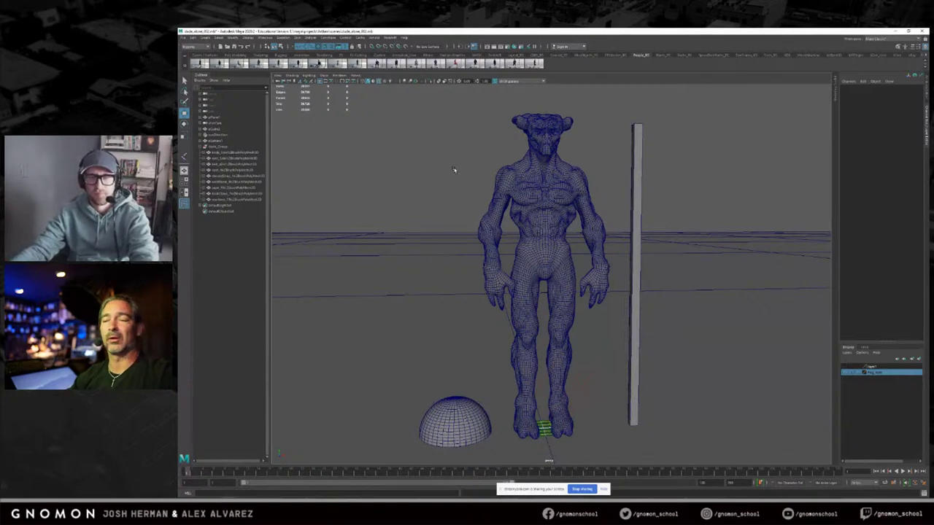
{"action": "key", "text": "q"}
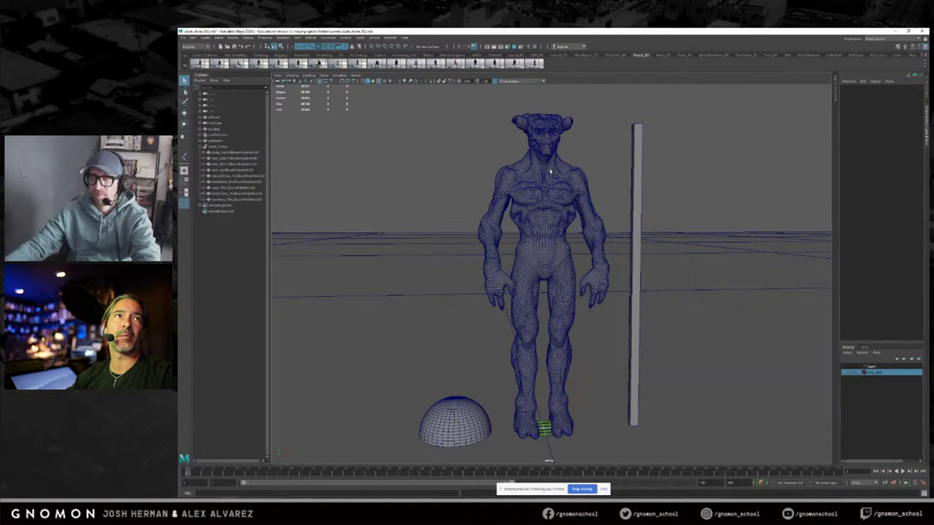
Step: Start the Create Joints tool and show the creature's hips and legs in the front view with wireframe display
{"action": "mouse_move", "coordinate": [564, 189]}
{"action": "left_mouse_down", "text": "alt"}
{"action": "mouse_move", "coordinate": [524, 190]}
{"action": "mouse_move", "coordinate": [570, 191]}
{"action": "left_mouse_up", "text": "alt"}
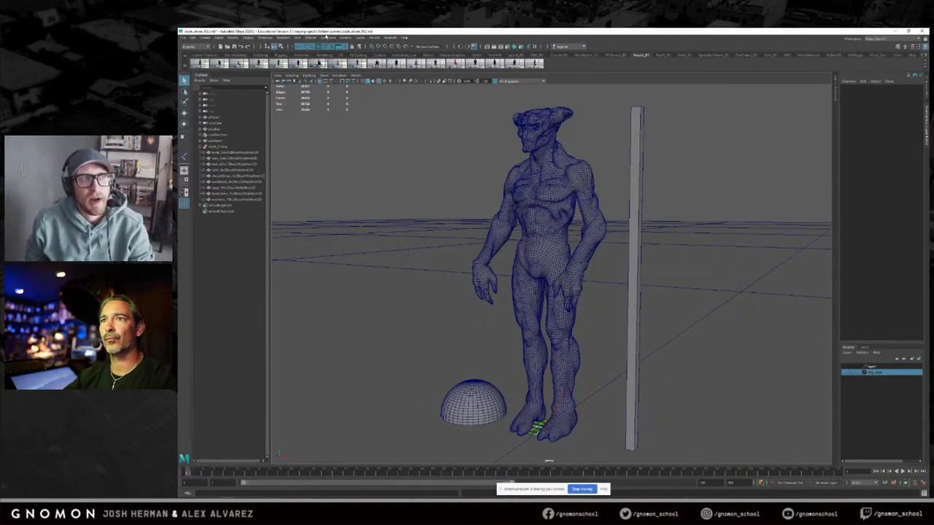
{"action": "left_click", "coordinate": [299, 37]}
{"action": "mouse_move", "coordinate": [283, 37]}
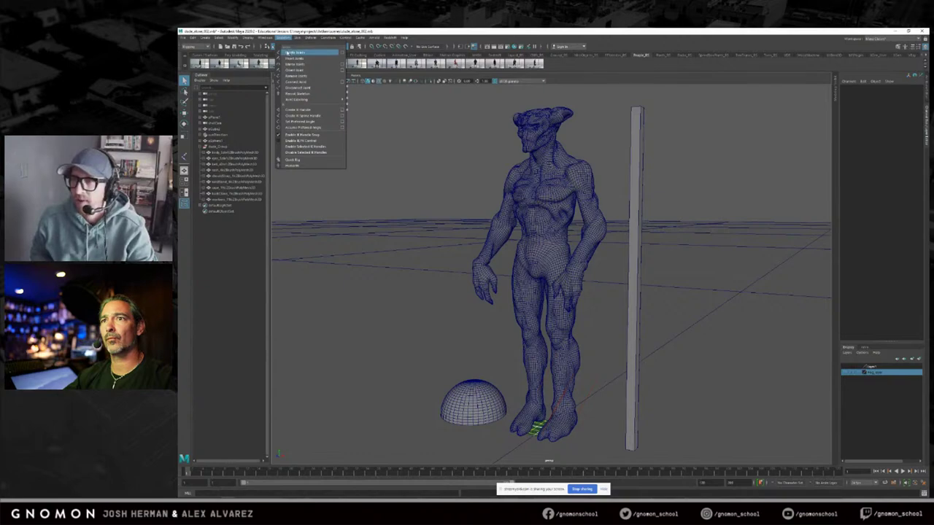
{"action": "left_click", "coordinate": [288, 52]}
{"action": "left_click_drag", "start_coordinate": [426, 127], "coordinate": [448, 138], "text": "alt"}
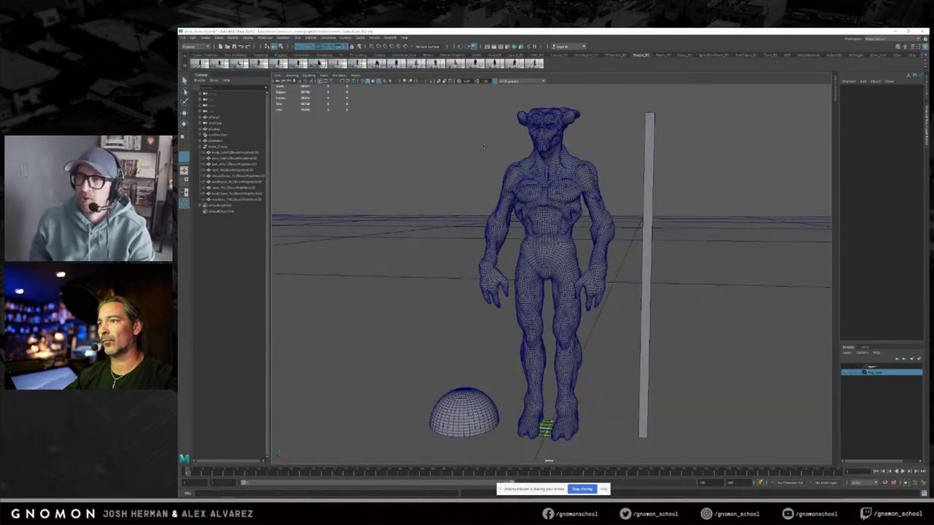
{"action": "key", "text": "space"}
{"action": "left_click_drag", "start_coordinate": [485, 148], "coordinate": [489, 162]}
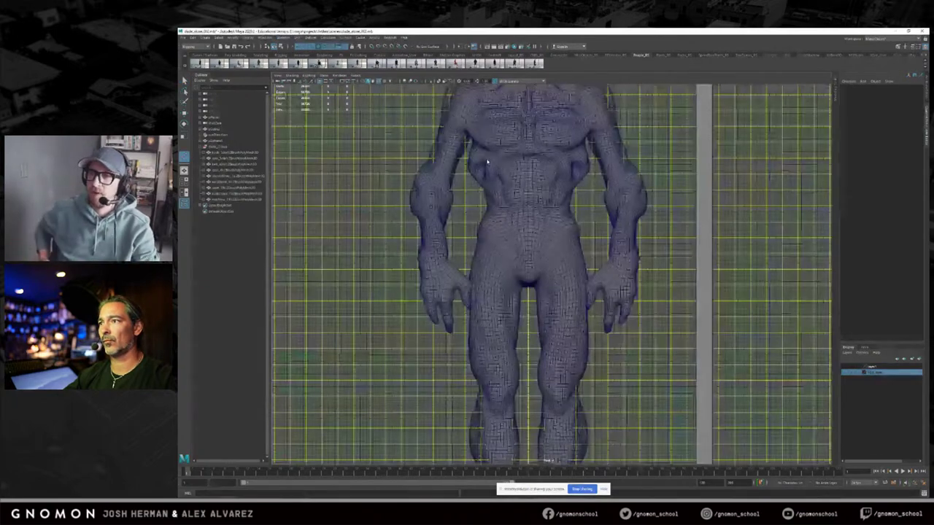
{"action": "key", "text": "4"}
{"action": "scroll", "coordinate": [552, 250], "scroll_direction": "up", "scroll_amount": 4}
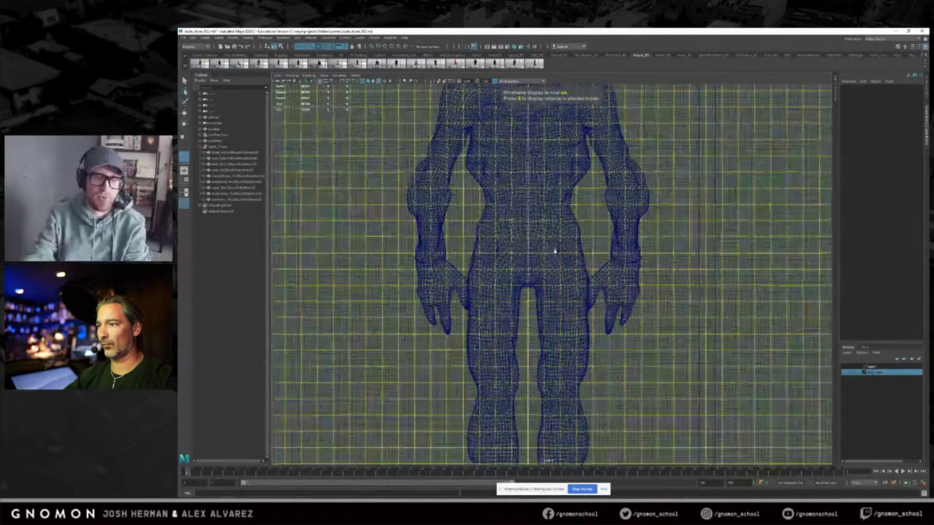
Step: Open the Joint Size display setting and close its dialog
{"action": "left_click", "coordinate": [283, 38]}
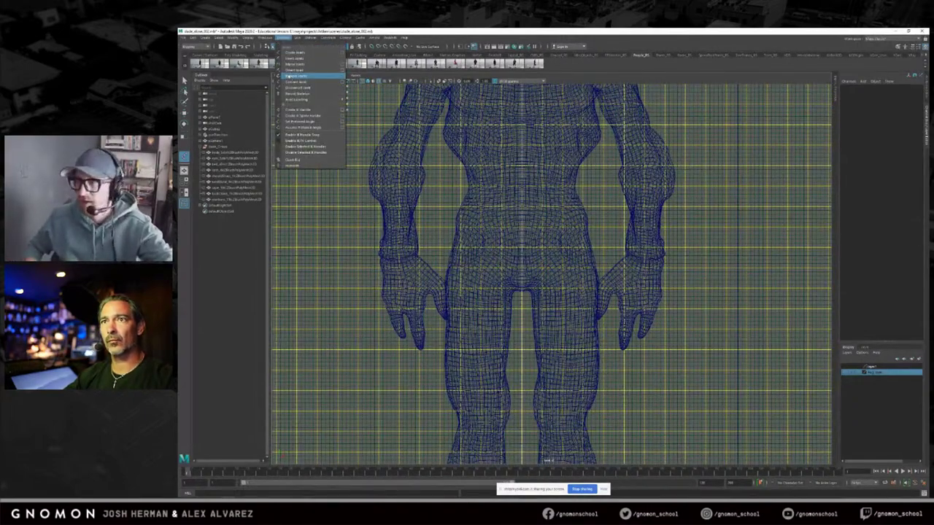
{"action": "mouse_move", "coordinate": [248, 38]}
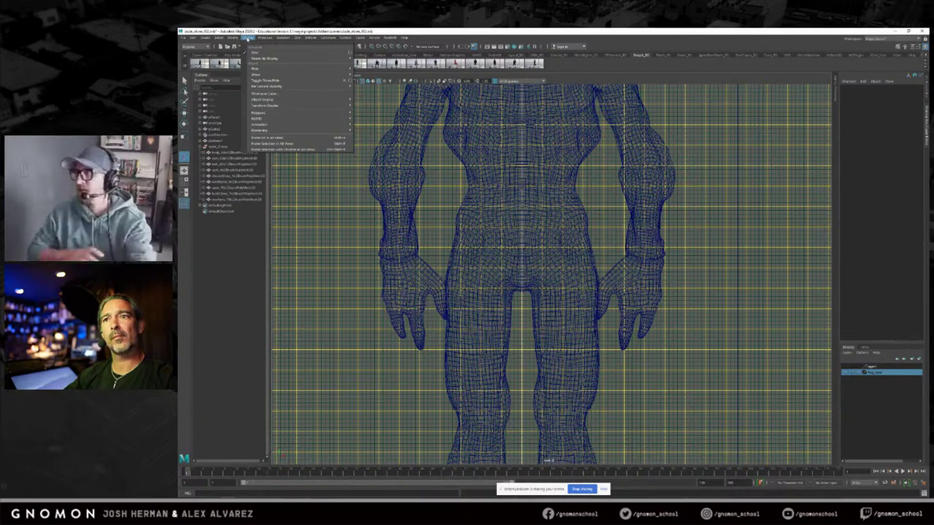
{"action": "mouse_move", "coordinate": [302, 100]}
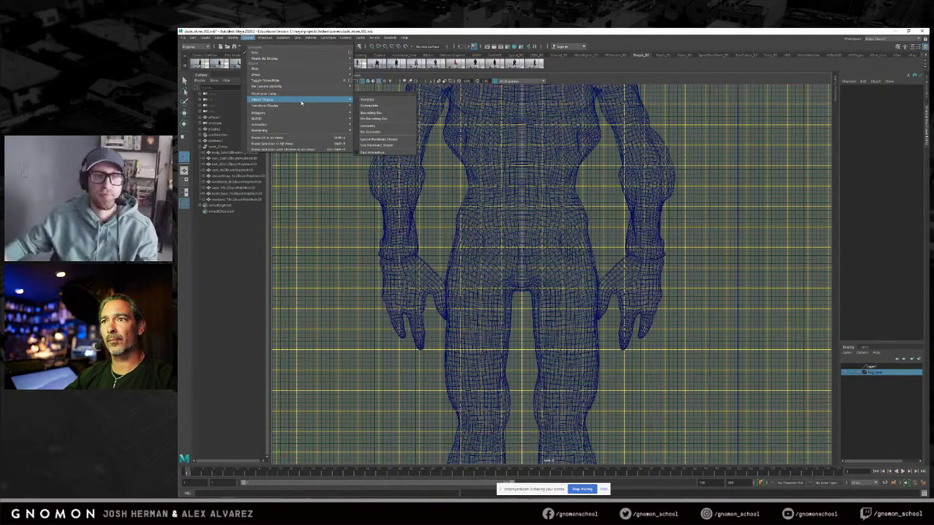
{"action": "mouse_move", "coordinate": [321, 124]}
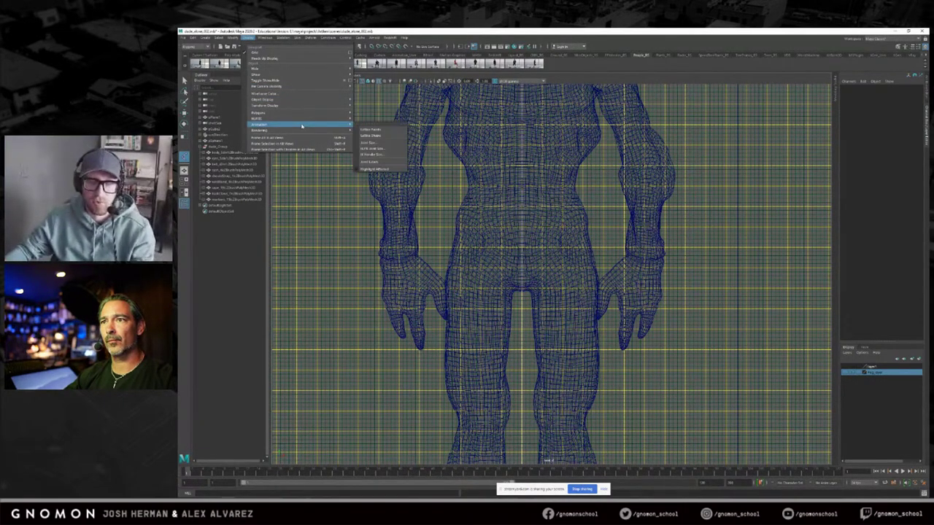
{"action": "left_click", "coordinate": [377, 144]}
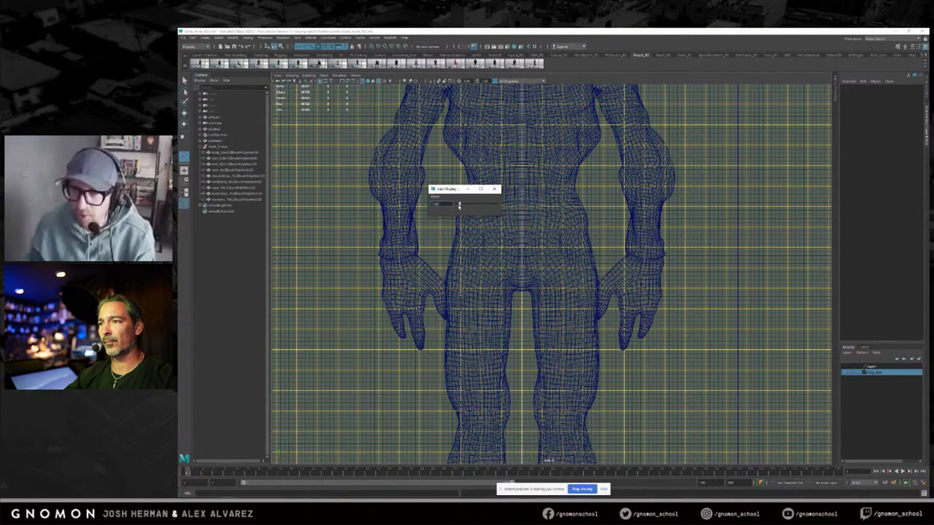
{"action": "left_click", "coordinate": [494, 189]}
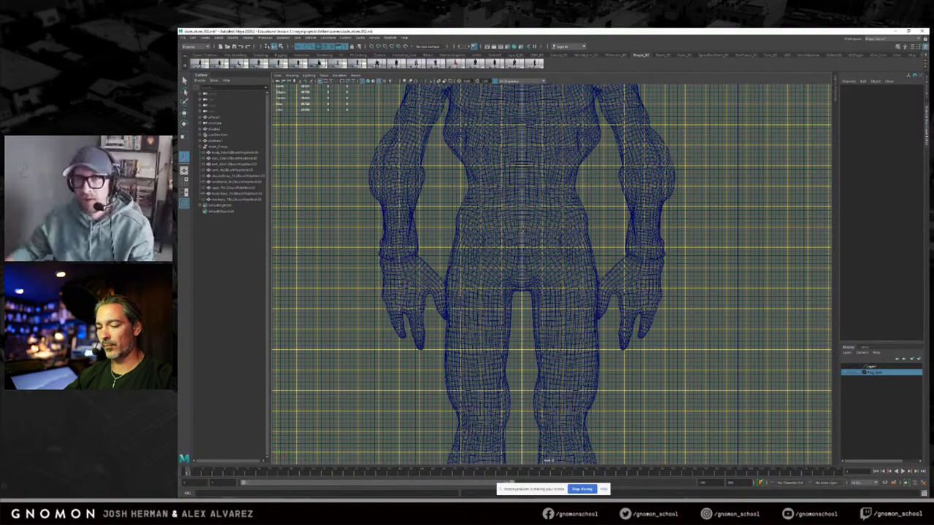
Step: Switch to ZBrush, face the low-poly human figure from the front and append a cube subtool to it
{"action": "left_click", "coordinate": [522, 227]}
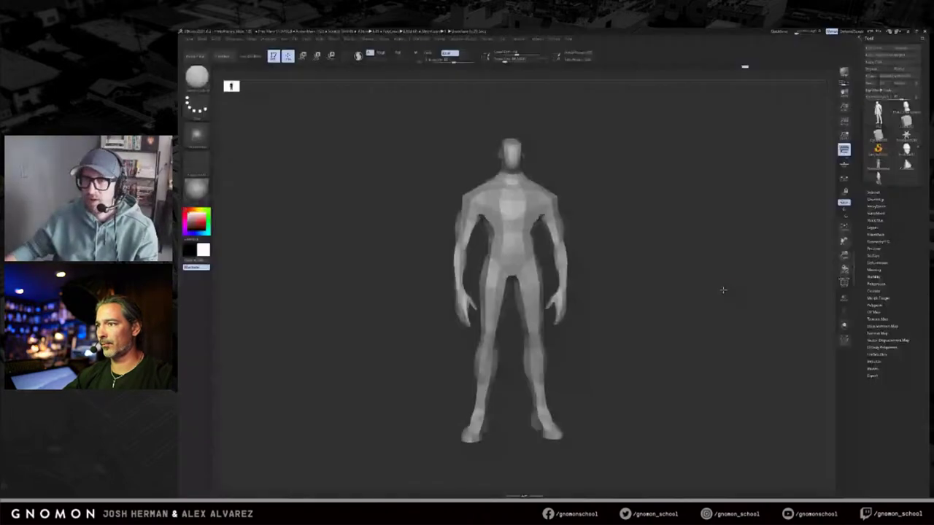
{"action": "left_click_drag", "start_coordinate": [723, 290], "coordinate": [823, 228], "text": "shift"}
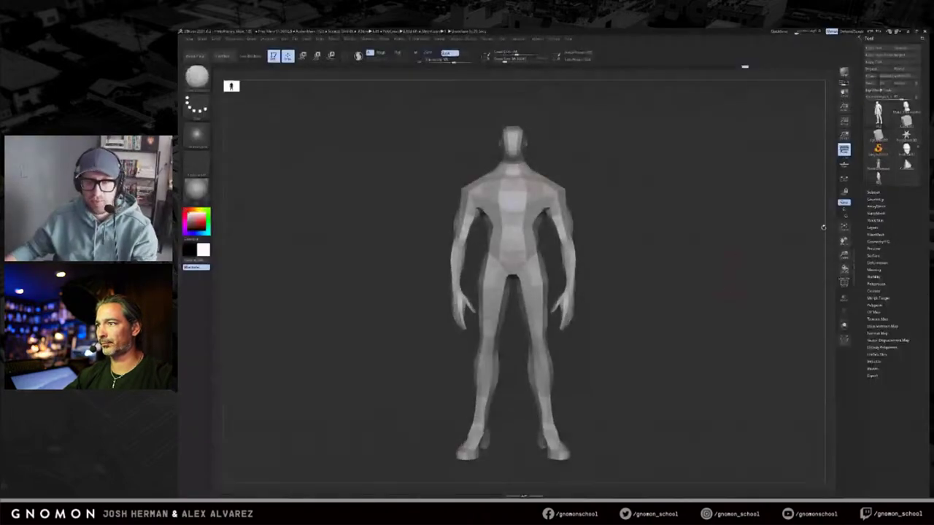
{"action": "left_click", "coordinate": [874, 192]}
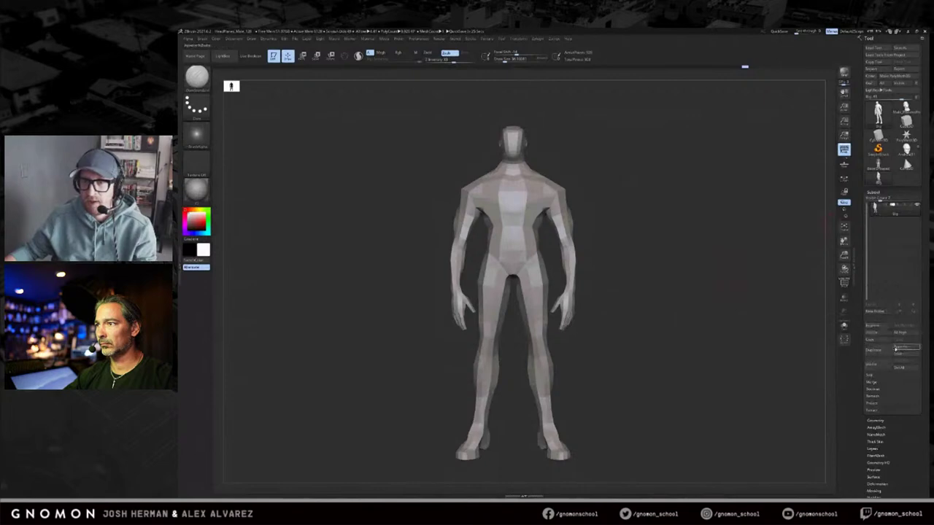
{"action": "left_click", "coordinate": [901, 347]}
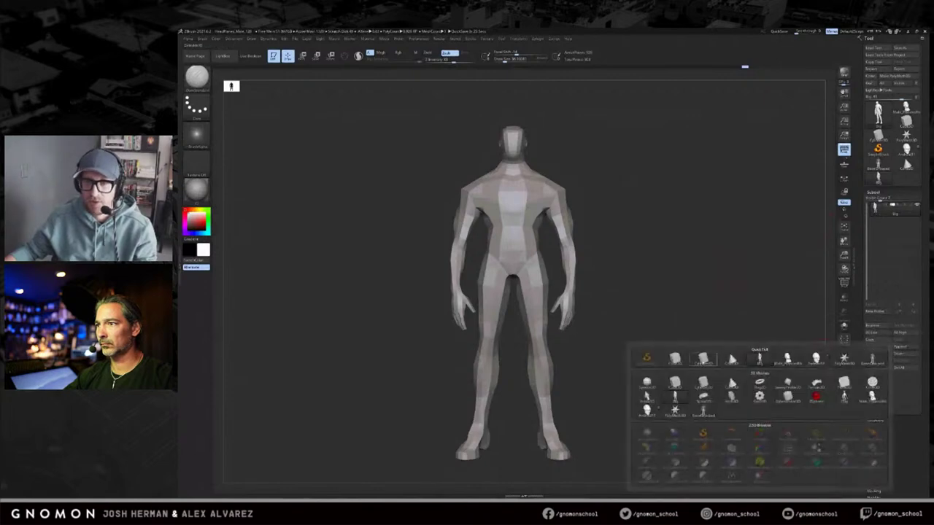
{"action": "left_click", "coordinate": [676, 361]}
{"action": "key", "text": "f"}
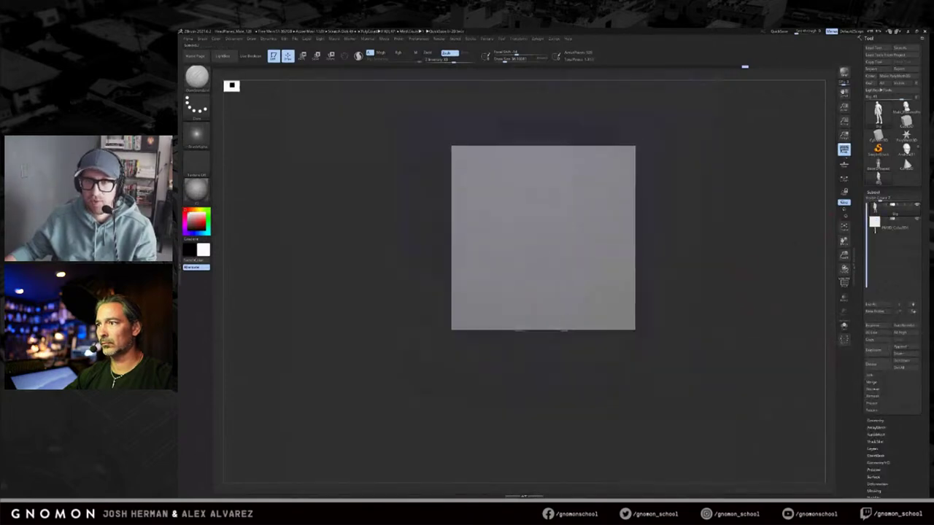
Step: Move the cube subtool sideways until it stands beside the human figure, and compare their sizes in Draw mode
{"action": "left_click", "coordinate": [878, 228]}
{"action": "key", "text": "w"}
{"action": "left_click_drag", "start_coordinate": [520, 203], "coordinate": [749, 203], "text": "shift"}
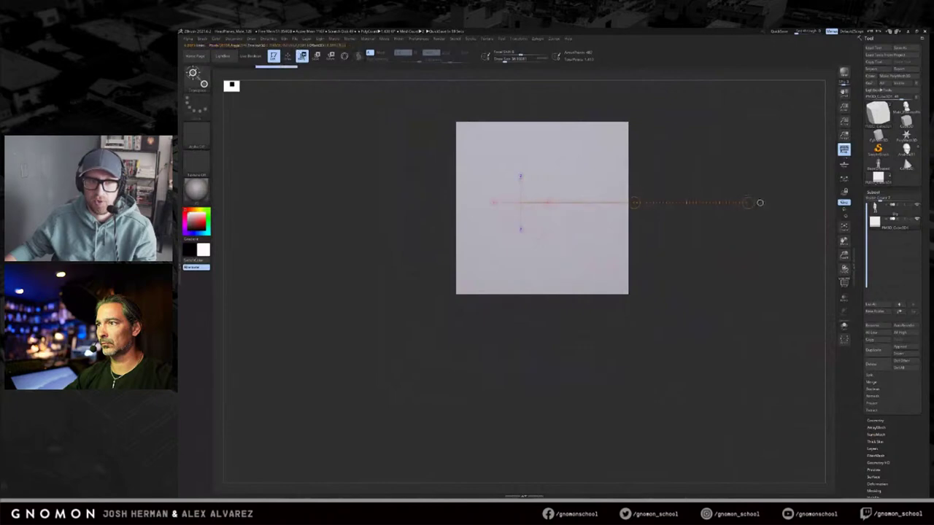
{"action": "left_click_drag", "start_coordinate": [635, 203], "coordinate": [771, 203], "text": "shift"}
{"action": "left_click_drag", "start_coordinate": [788, 358], "coordinate": [798, 289]}
{"action": "left_click_drag", "start_coordinate": [817, 255], "coordinate": [759, 248], "text": "alt"}
{"action": "key", "text": "q"}
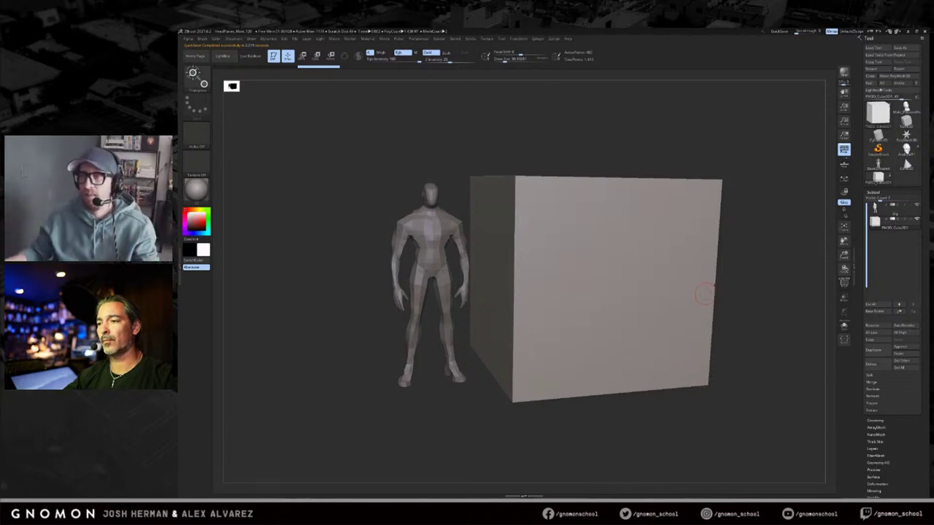
{"action": "left_click_drag", "start_coordinate": [471, 202], "coordinate": [490, 420]}
{"action": "left_click_drag", "start_coordinate": [719, 256], "coordinate": [740, 226]}
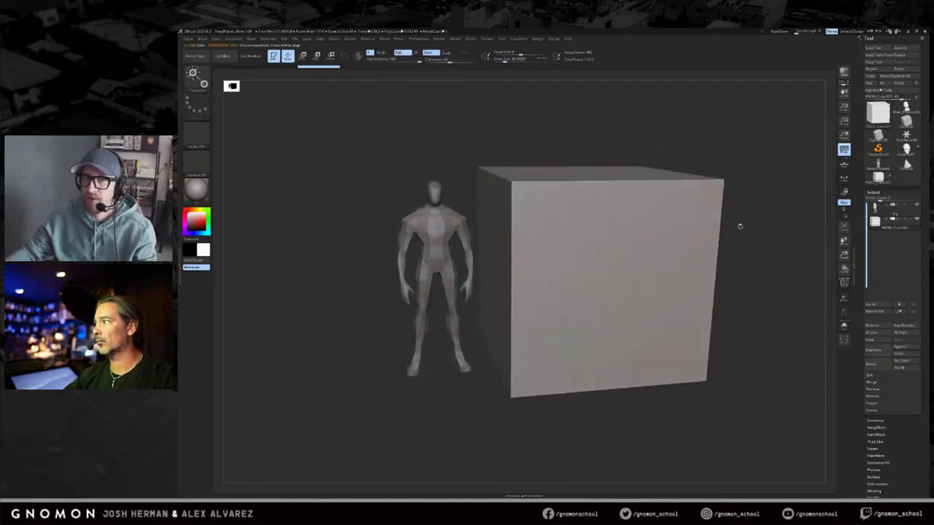
Step: Delete the cube subtool standing beside the low-poly human figure
{"action": "left_click_drag", "start_coordinate": [768, 271], "coordinate": [762, 298]}
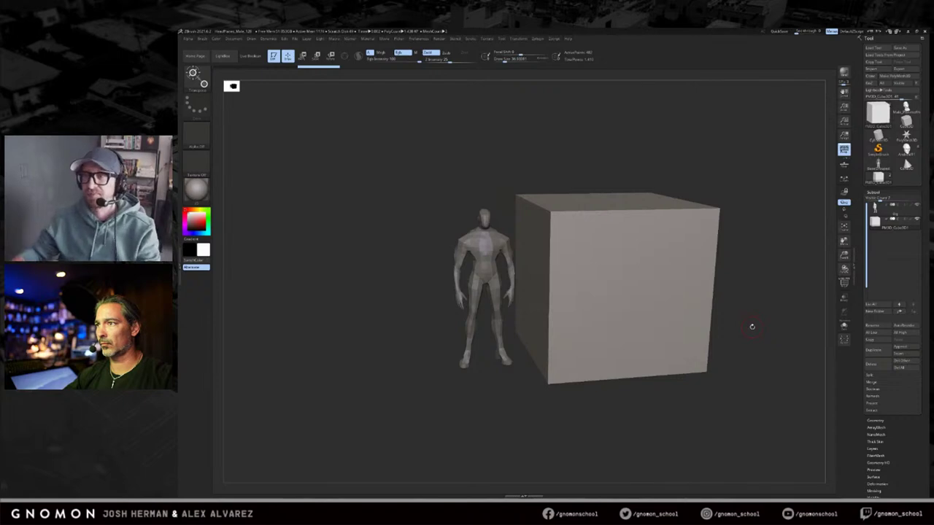
{"action": "left_click_drag", "start_coordinate": [739, 181], "coordinate": [830, 246]}
{"action": "left_click", "coordinate": [875, 207]}
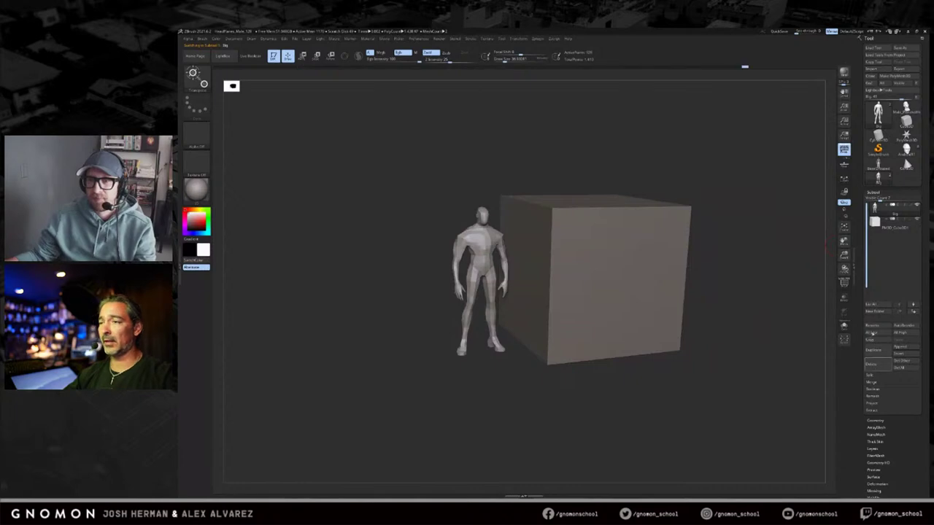
{"action": "left_click", "coordinate": [875, 223]}
{"action": "left_click", "coordinate": [872, 364]}
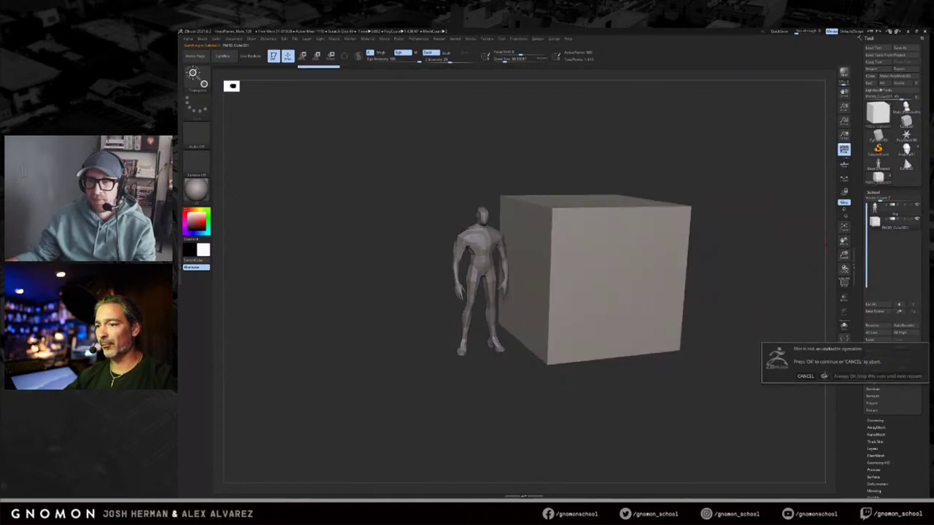
{"action": "left_click", "coordinate": [806, 376]}
Step: Examine the remaining human figure from several angles with PolyFrame display and the transpose line, ending in Draw mode
{"action": "key", "text": "f"}
{"action": "left_click_drag", "start_coordinate": [690, 236], "coordinate": [700, 231], "text": "shift"}
{"action": "key", "text": "shift+f"}
{"action": "key", "text": "shift+f"}
{"action": "key", "text": "w"}
{"action": "key", "text": "shift+f"}
{"action": "key", "text": "q"}
{"action": "mouse_move", "coordinate": [700, 231]}
{"action": "left_mouse_down", "text": "alt"}
{"action": "mouse_move", "coordinate": [669, 236]}
{"action": "mouse_move", "coordinate": [673, 243]}
{"action": "mouse_move", "coordinate": [624, 239]}
{"action": "mouse_move", "coordinate": [661, 237]}
{"action": "left_mouse_up", "text": "alt"}
{"action": "key", "text": "w"}
{"action": "left_click_drag", "start_coordinate": [486, 175], "coordinate": [503, 175]}
{"action": "left_click_drag", "start_coordinate": [503, 175], "coordinate": [602, 182], "text": "alt"}
{"action": "mouse_move", "coordinate": [597, 262]}
{"action": "left_mouse_down"}
{"action": "mouse_move", "coordinate": [532, 202]}
{"action": "mouse_move", "coordinate": [451, 257]}
{"action": "left_mouse_up"}
{"action": "key", "text": "q"}
{"action": "key", "text": "shift+f"}
{"action": "left_click_drag", "start_coordinate": [531, 217], "coordinate": [592, 197]}
{"action": "key", "text": "f"}
{"action": "left_click_drag", "start_coordinate": [671, 253], "coordinate": [753, 263]}
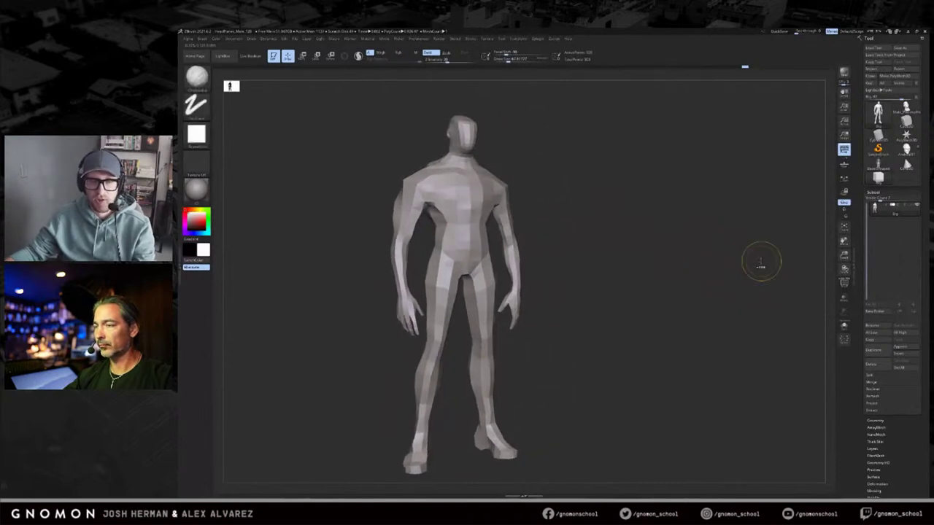
Step: Leave a canvas snapshot of the human figure and place the android skeleton beside it to compare their sizes
{"action": "mouse_move", "coordinate": [712, 238]}
{"action": "left_mouse_down", "text": "alt"}
{"action": "mouse_move", "coordinate": [640, 235]}
{"action": "mouse_move", "coordinate": [669, 257]}
{"action": "mouse_move", "coordinate": [651, 256]}
{"action": "mouse_move", "coordinate": [644, 275]}
{"action": "mouse_move", "coordinate": [716, 241]}
{"action": "mouse_move", "coordinate": [834, 230]}
{"action": "left_mouse_up", "text": "alt"}
{"action": "key", "text": "shift+s"}
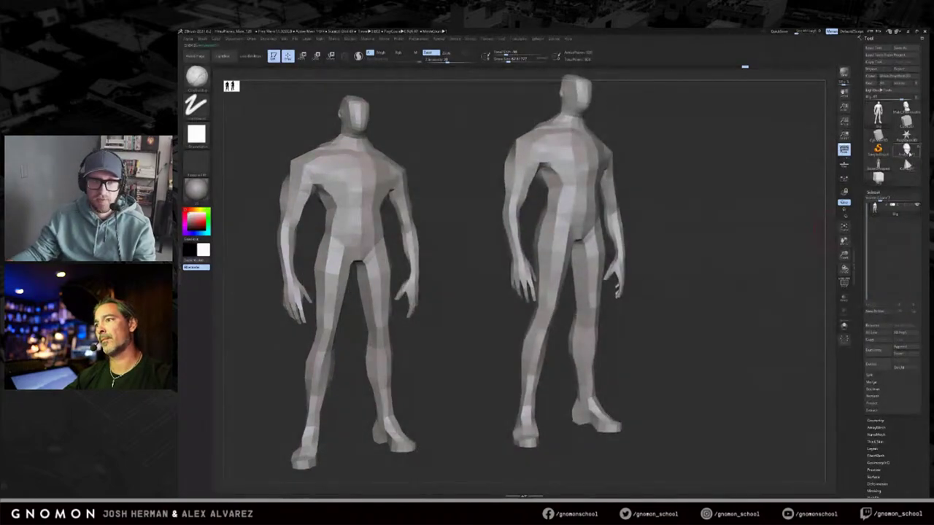
{"action": "left_click", "coordinate": [909, 152]}
{"action": "key", "text": "f"}
{"action": "key", "text": "f"}
{"action": "left_click_drag", "start_coordinate": [750, 202], "coordinate": [730, 203]}
{"action": "left_click_drag", "start_coordinate": [729, 203], "coordinate": [696, 256], "text": "alt"}
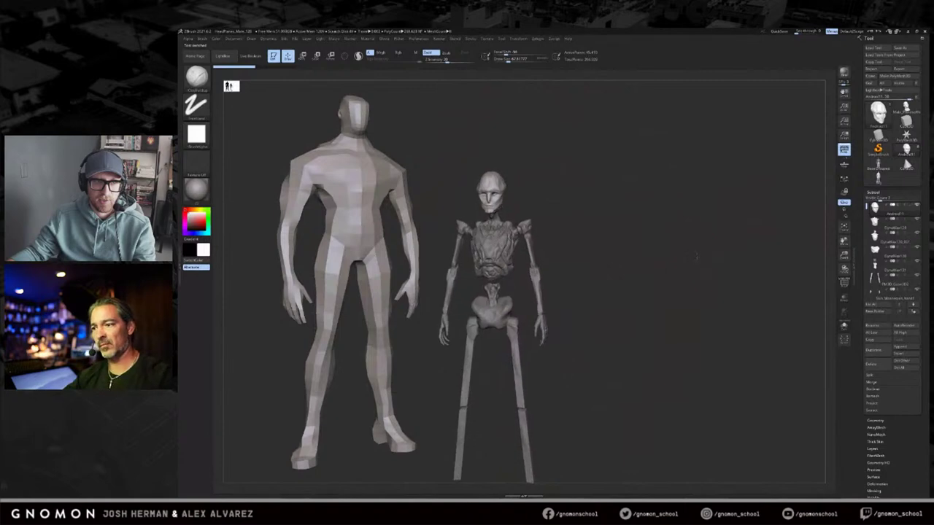
{"action": "key", "text": "ctrl+shift+d"}
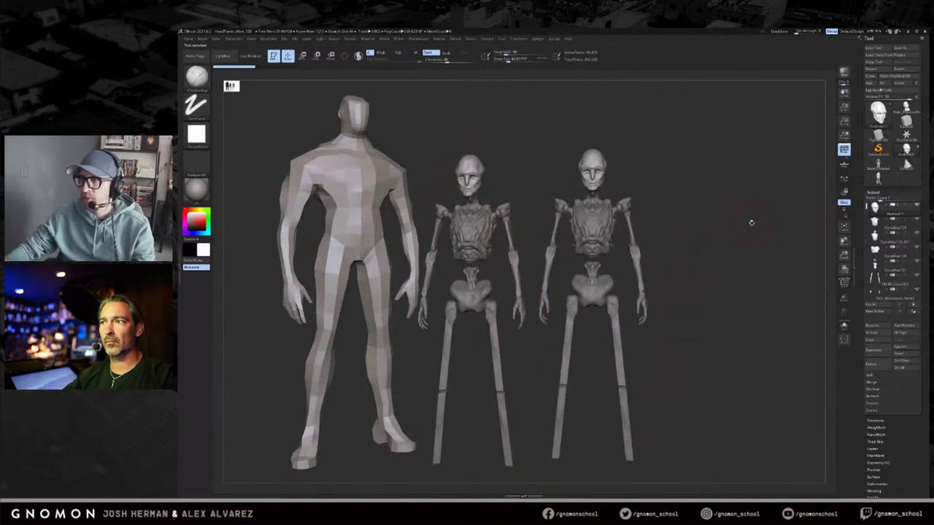
Step: Clear the snapshots from the canvas and switch back to the low-poly human figure, framed in the view
{"action": "left_click_drag", "start_coordinate": [725, 180], "coordinate": [750, 182]}
{"action": "key", "text": "ctrl+n"}
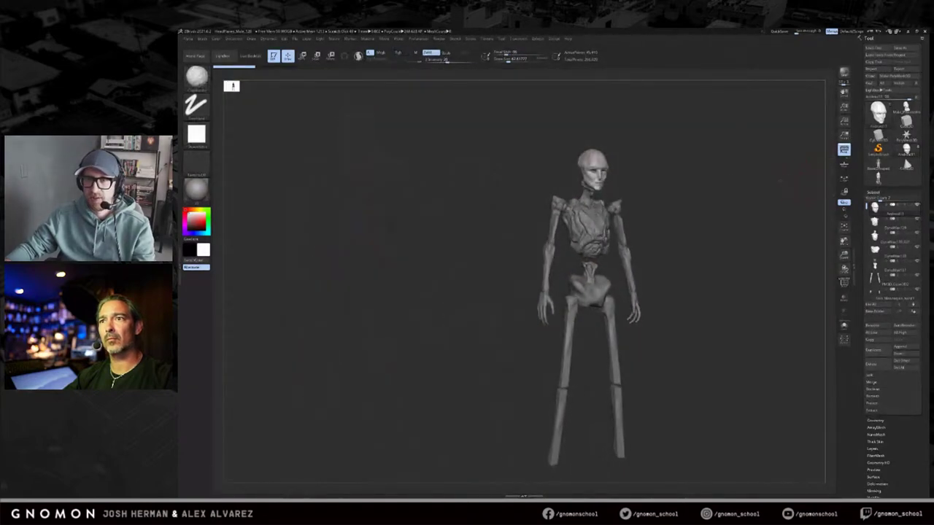
{"action": "left_click", "coordinate": [884, 177]}
{"action": "key", "text": "f"}
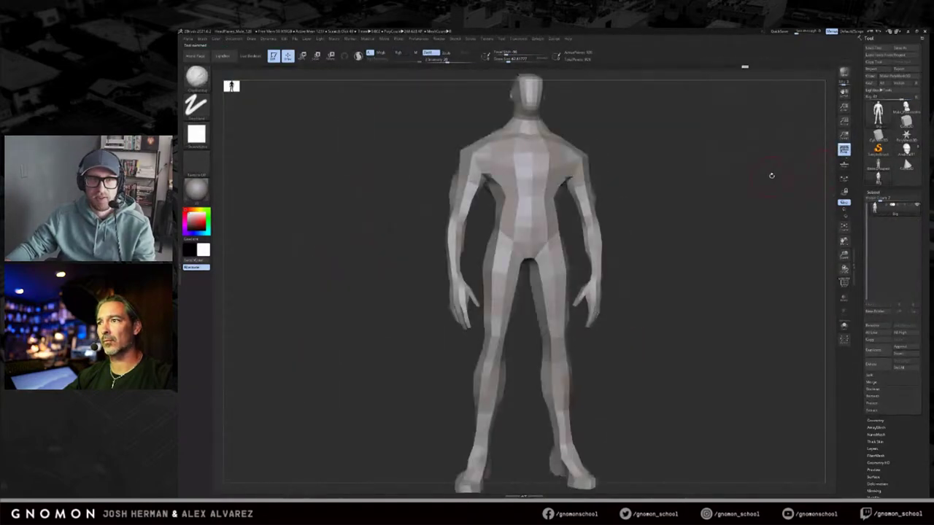
{"action": "key", "text": "v"}
{"action": "mouse_move", "coordinate": [755, 189]}
{"action": "left_mouse_down", "text": "shift"}
{"action": "mouse_move", "coordinate": [782, 189]}
{"action": "mouse_move", "coordinate": [720, 194]}
{"action": "mouse_move", "coordinate": [762, 187]}
{"action": "mouse_move", "coordinate": [710, 184]}
{"action": "mouse_move", "coordinate": [798, 182]}
{"action": "mouse_move", "coordinate": [766, 181]}
{"action": "mouse_move", "coordinate": [795, 177]}
{"action": "mouse_move", "coordinate": [786, 170]}
{"action": "mouse_move", "coordinate": [766, 179]}
{"action": "mouse_move", "coordinate": [780, 184]}
{"action": "mouse_move", "coordinate": [753, 184]}
{"action": "left_mouse_up", "text": "shift"}
{"action": "key", "text": "v"}
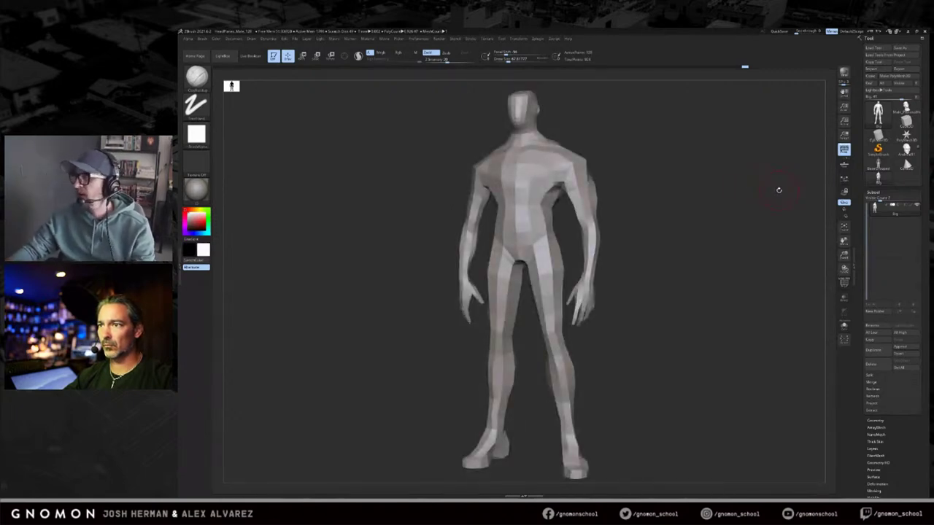
Step: Compare the human figure with the android skeleton by switching between the two tools, returning to the human figure
{"action": "left_click_drag", "start_coordinate": [744, 207], "coordinate": [708, 163]}
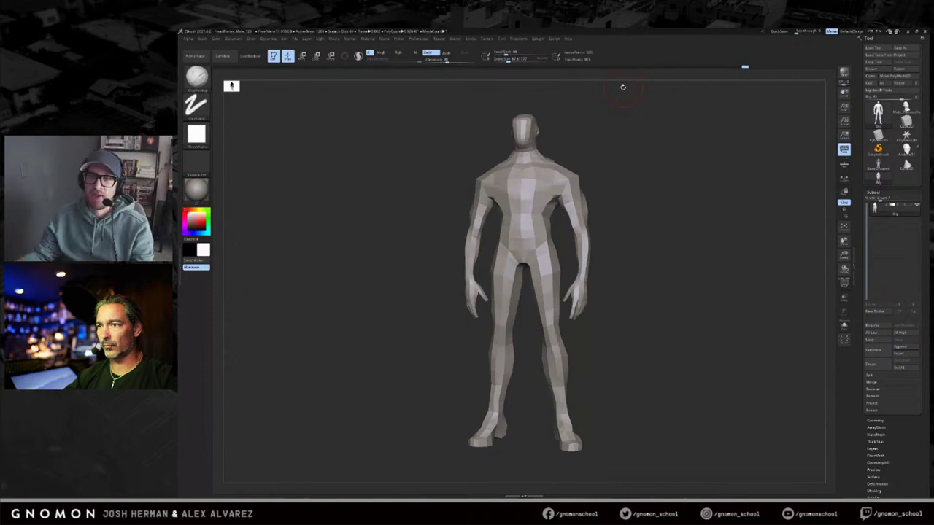
{"action": "left_click_drag", "start_coordinate": [621, 120], "coordinate": [810, 168]}
{"action": "left_click", "coordinate": [907, 151]}
{"action": "left_click_drag", "start_coordinate": [747, 172], "coordinate": [800, 125], "text": "alt"}
{"action": "left_click", "coordinate": [878, 178]}
{"action": "mouse_move", "coordinate": [768, 170]}
{"action": "left_mouse_down", "text": "alt"}
{"action": "mouse_move", "coordinate": [761, 167]}
{"action": "mouse_move", "coordinate": [754, 192]}
{"action": "left_mouse_up", "text": "alt"}
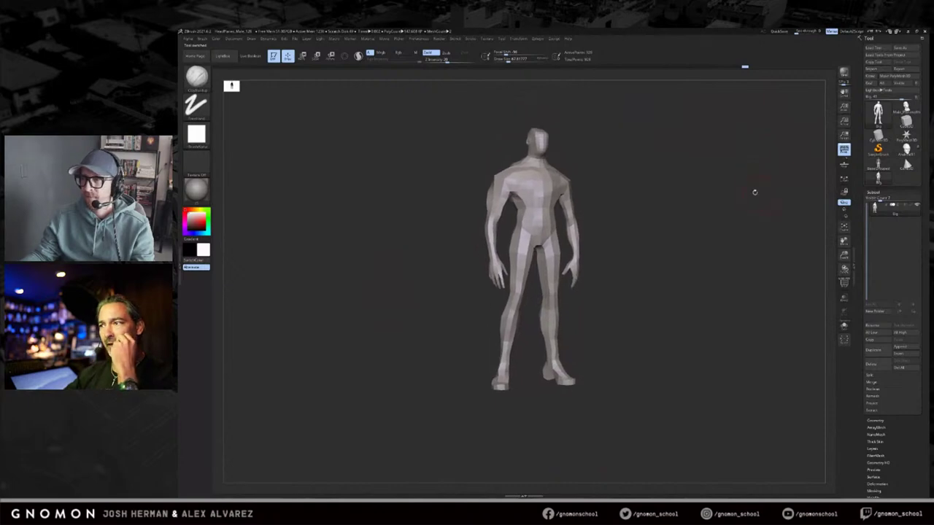
{"action": "left_click_drag", "start_coordinate": [713, 213], "coordinate": [762, 150]}
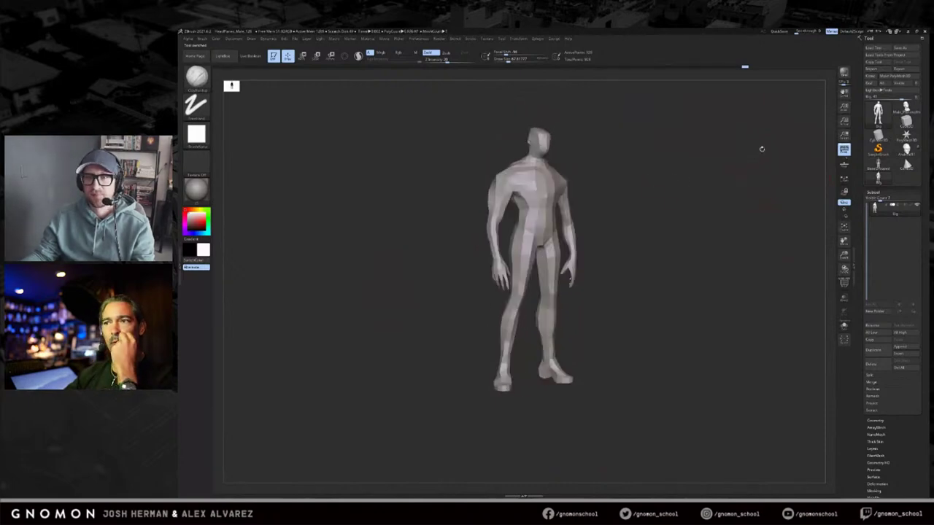
{"action": "mouse_move", "coordinate": [906, 151]}
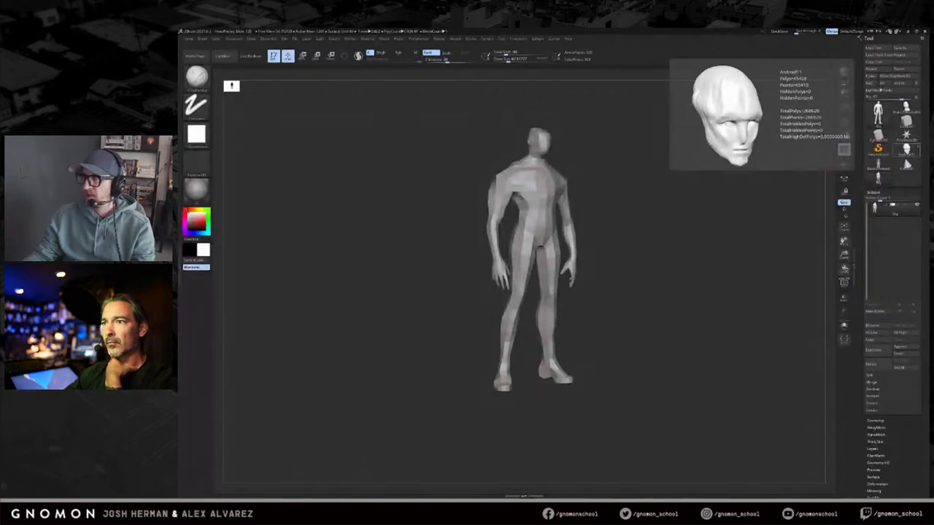
{"action": "left_click_drag", "start_coordinate": [675, 232], "coordinate": [692, 239]}
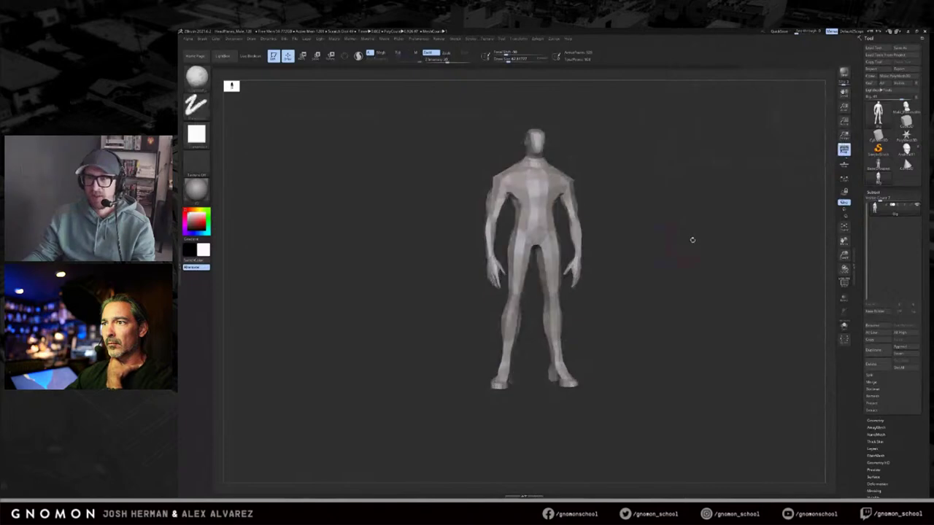
Step: Leave a snapshot of the human figure on the canvas and place the grouped human base mesh beside it
{"action": "left_click_drag", "start_coordinate": [717, 189], "coordinate": [579, 207], "text": "alt"}
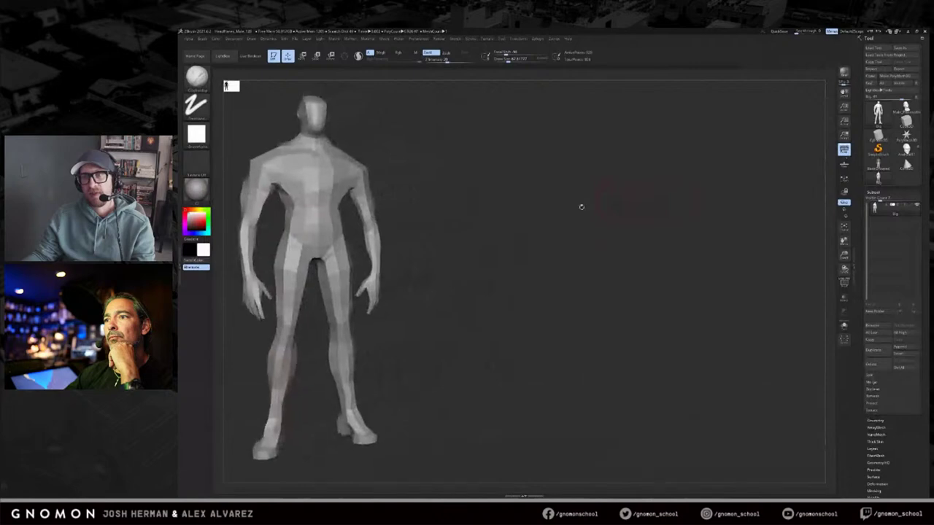
{"action": "left_click", "coordinate": [878, 165]}
{"action": "left_click_drag", "start_coordinate": [544, 175], "coordinate": [745, 188], "text": "alt"}
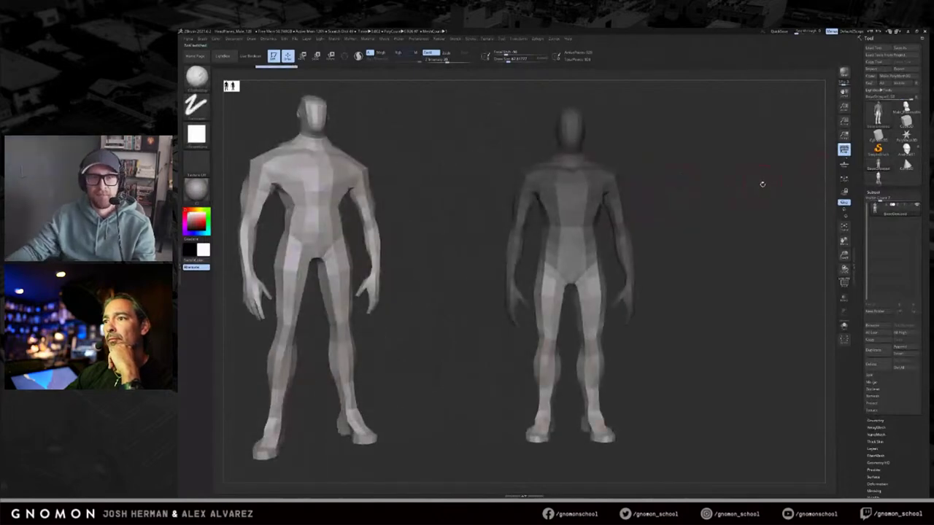
{"action": "left_click_drag", "start_coordinate": [646, 215], "coordinate": [671, 217]}
{"action": "left_click_drag", "start_coordinate": [655, 169], "coordinate": [617, 169], "text": "alt"}
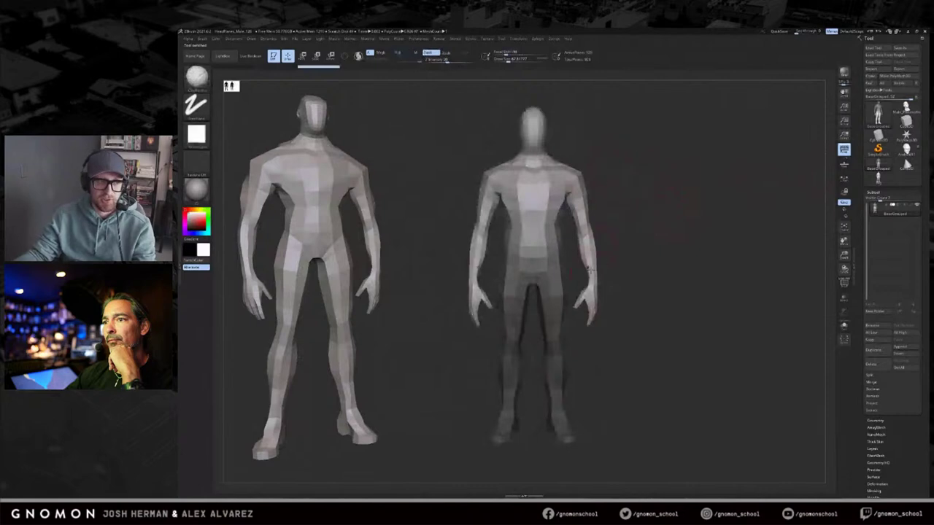
{"action": "left_click_drag", "start_coordinate": [652, 254], "coordinate": [652, 235], "text": "alt"}
Step: Try inverting and adding to the mask across the grouped mesh's torso and arms, and undo the last mask changes
{"action": "left_click", "coordinate": [626, 250], "text": "ctrl"}
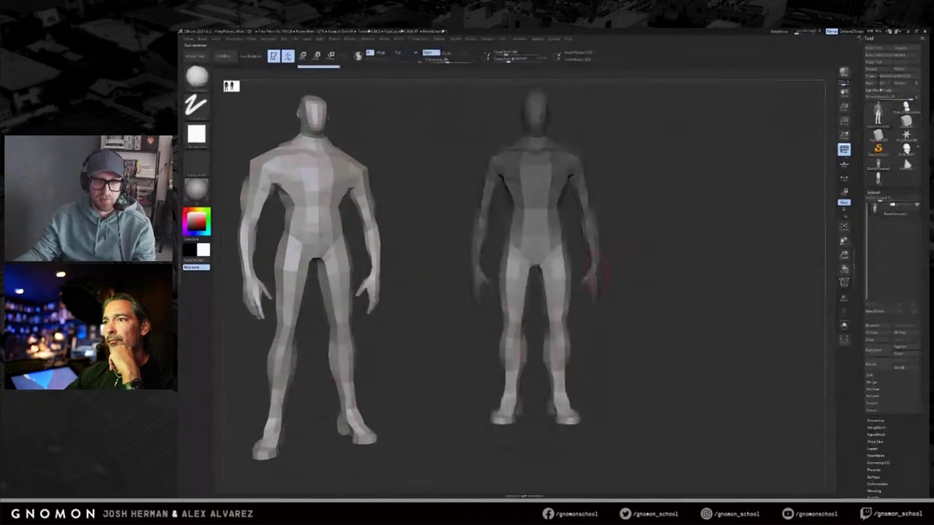
{"action": "left_click_drag", "start_coordinate": [599, 191], "coordinate": [462, 287], "text": "ctrl"}
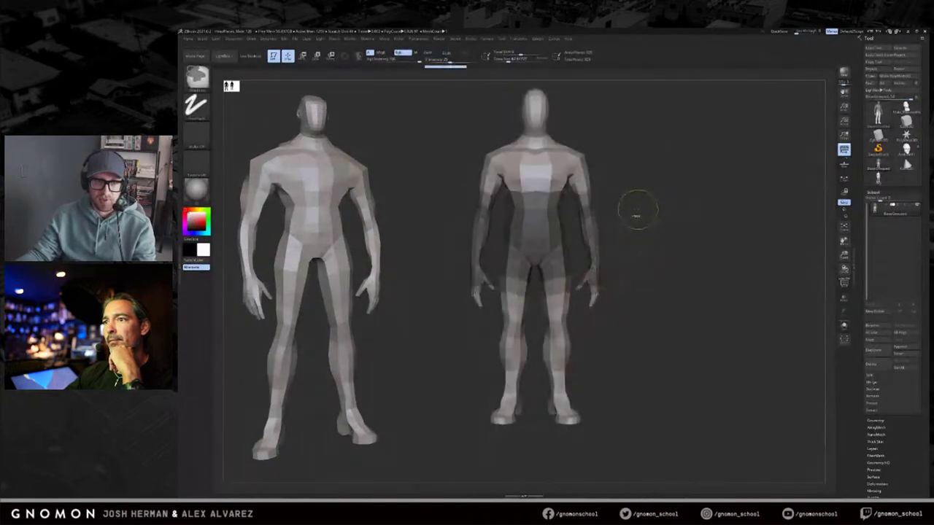
{"action": "left_click", "coordinate": [555, 277], "text": "ctrl"}
{"action": "key", "text": "ctrl+z"}
{"action": "key", "text": "ctrl+z"}
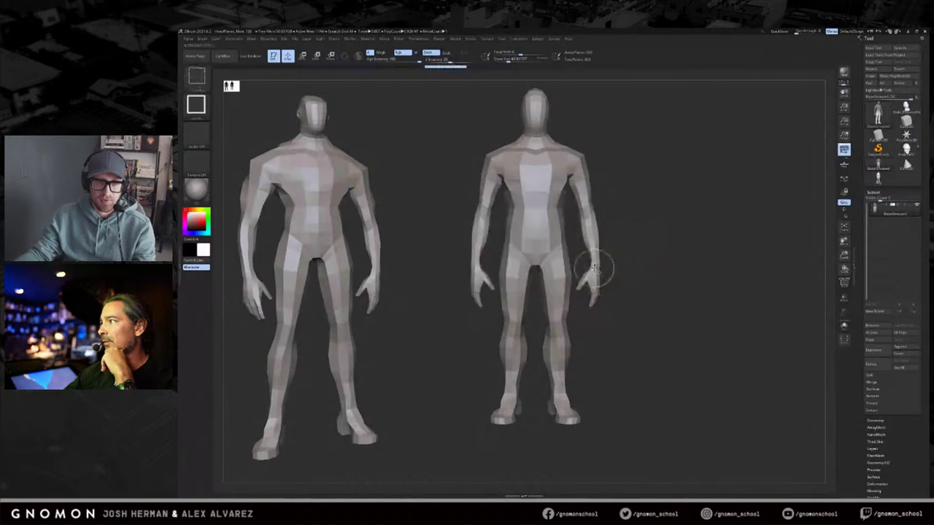
Step: Hide the grouped mesh's arms and mask its body above the waist
{"action": "left_click", "coordinate": [597, 269], "text": "ctrl+shift"}
{"action": "left_click_drag", "start_coordinate": [671, 181], "coordinate": [424, 465], "text": "ctrl+shift"}
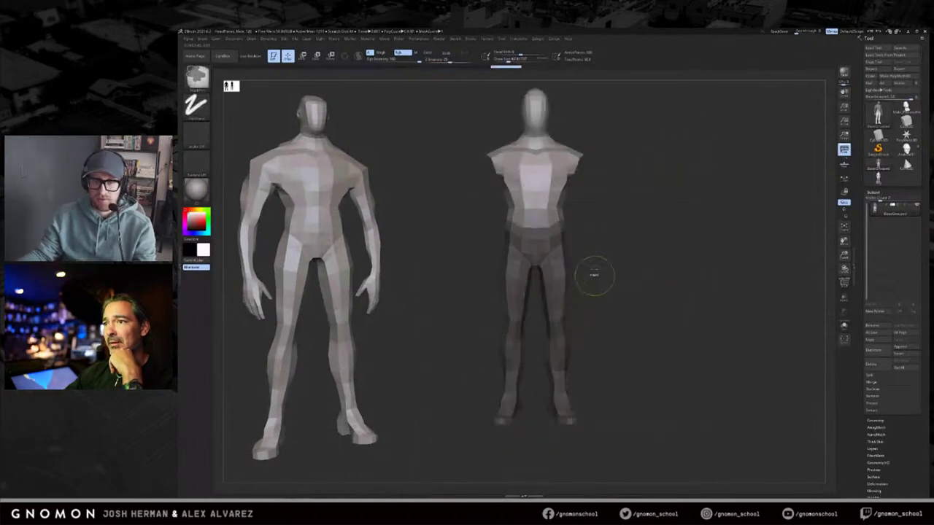
{"action": "left_click", "coordinate": [594, 278], "text": "ctrl"}
{"action": "left_click", "coordinate": [581, 286], "text": "ctrl+shift"}
{"action": "key", "text": "ctrl+z"}
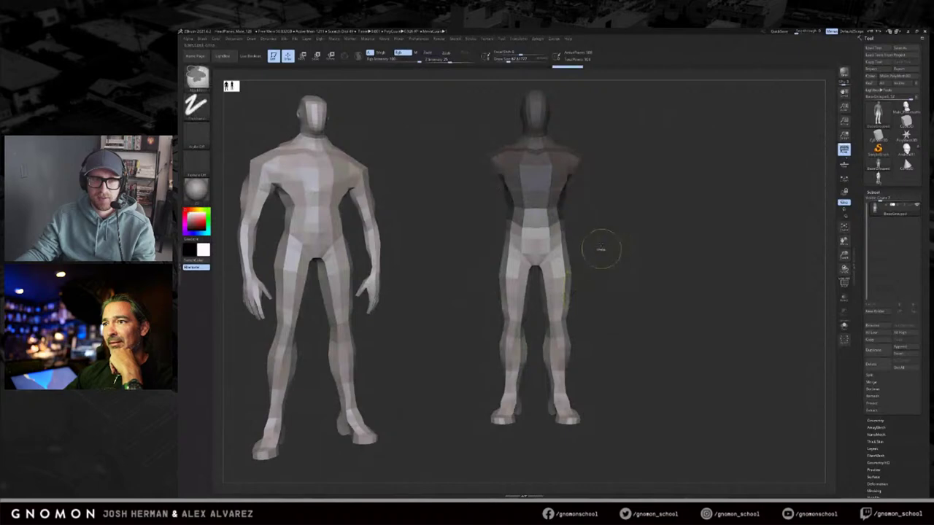
Step: Reveal the whole grouped mesh with its arms included in the mask, and hide the arms again
{"action": "left_click_drag", "start_coordinate": [639, 187], "coordinate": [646, 194], "text": "ctrl+shift"}
{"action": "left_click_drag", "start_coordinate": [634, 114], "coordinate": [407, 380], "text": "ctrl"}
{"action": "left_click", "coordinate": [644, 255], "text": "ctrl+shift"}
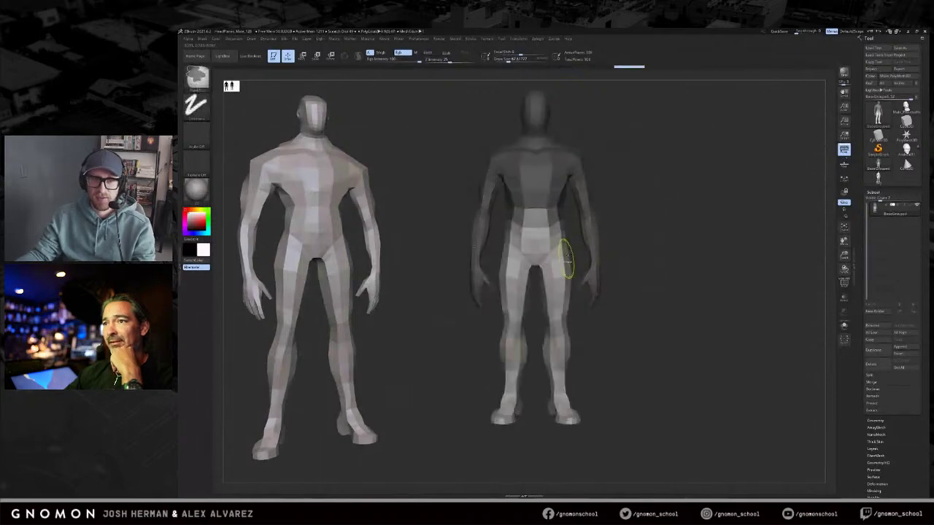
{"action": "mouse_move", "coordinate": [674, 254]}
{"action": "left_mouse_down", "text": "alt"}
{"action": "mouse_move", "coordinate": [691, 235]}
{"action": "mouse_move", "coordinate": [657, 246]}
{"action": "left_mouse_up", "text": "alt"}
{"action": "left_click", "coordinate": [622, 244], "text": "ctrl+shift"}
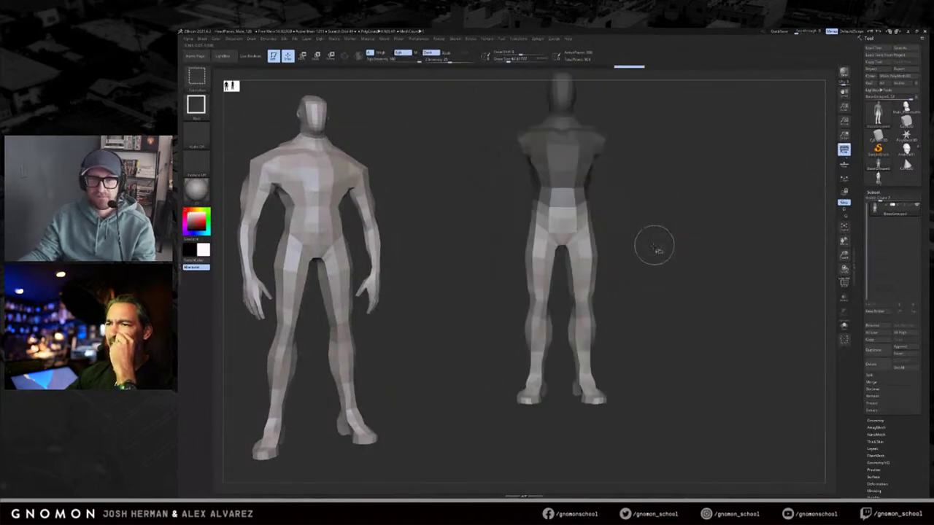
Step: Extend the mask on the armless mesh over the hips and upper thighs and adjust its edge
{"action": "left_click", "coordinate": [593, 299], "text": "ctrl"}
{"action": "left_click_drag", "start_coordinate": [649, 183], "coordinate": [495, 263], "text": "ctrl+shift"}
{"action": "left_click_drag", "start_coordinate": [635, 128], "coordinate": [445, 283], "text": "ctrl"}
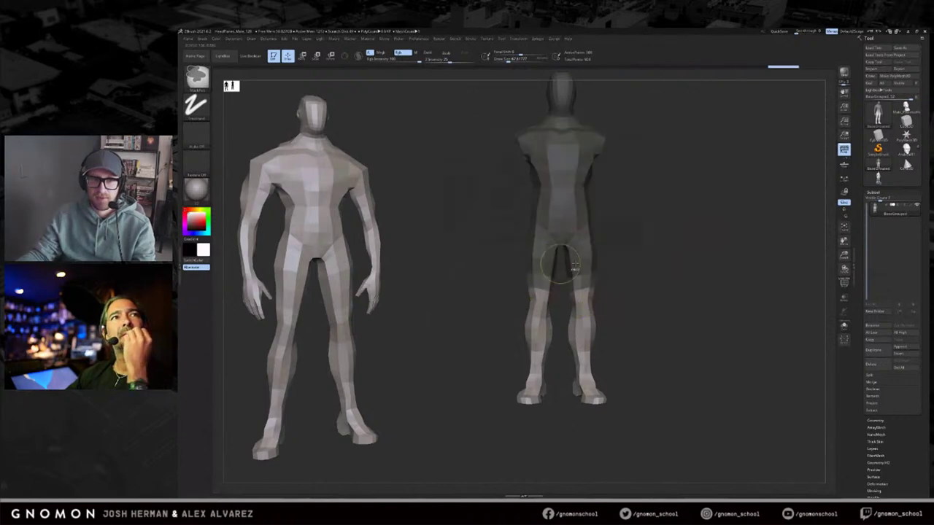
{"action": "left_click", "coordinate": [594, 275], "text": "ctrl"}
{"action": "left_click", "coordinate": [620, 276], "text": "ctrl"}
{"action": "left_click", "coordinate": [600, 281], "text": "ctrl"}
Step: Draw a transpose line at the thigh, undo the last change, and turn on the PolyFrame display of the polygroups
{"action": "key", "text": "w"}
{"action": "left_click_drag", "start_coordinate": [579, 288], "coordinate": [617, 286]}
{"action": "key", "text": "ctrl+z"}
{"action": "key", "text": "shift+f"}
{"action": "left_click_drag", "start_coordinate": [648, 196], "coordinate": [622, 189], "text": "alt"}
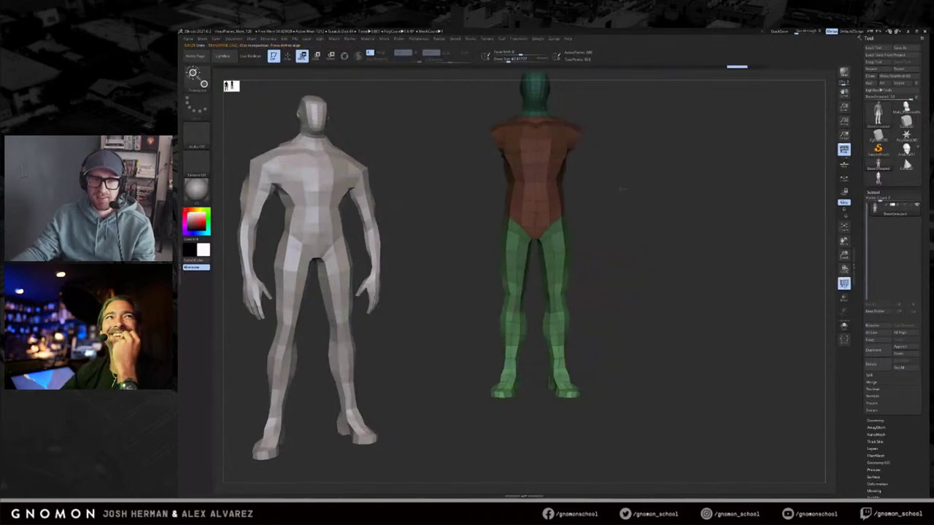
Step: Try to spread the mesh's legs with the transpose line in the back view, and undo the change
{"action": "mouse_move", "coordinate": [617, 109]}
{"action": "left_mouse_down", "text": "ctrl"}
{"action": "mouse_move", "coordinate": [559, 231]}
{"action": "mouse_move", "coordinate": [537, 245]}
{"action": "left_mouse_up", "text": "ctrl"}
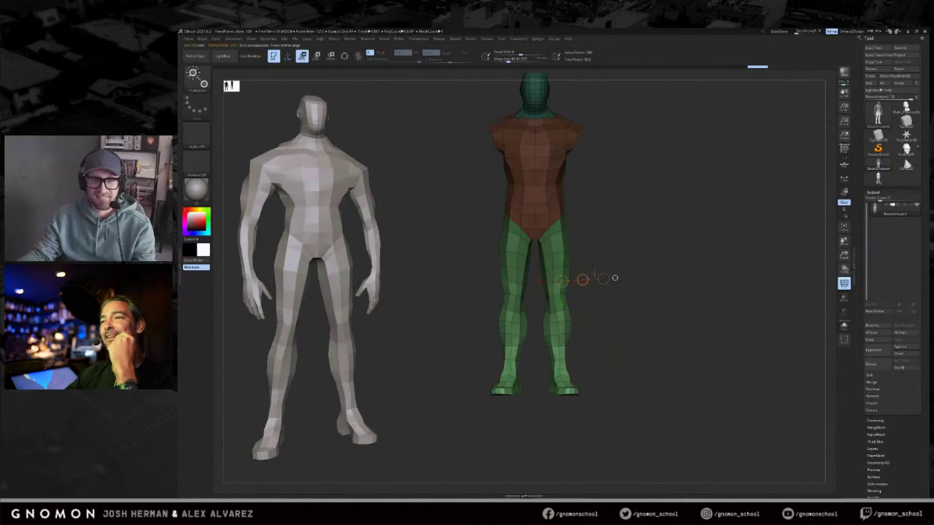
{"action": "left_click_drag", "start_coordinate": [629, 232], "coordinate": [694, 229], "text": "shift"}
{"action": "key", "text": "shift+f"}
{"action": "left_click_drag", "start_coordinate": [541, 280], "coordinate": [540, 280]}
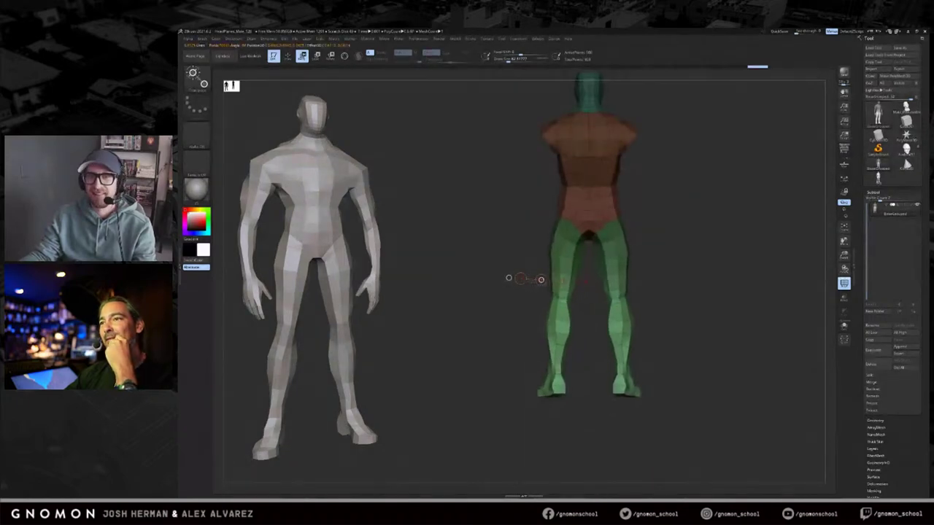
{"action": "key", "text": "ctrl+z"}
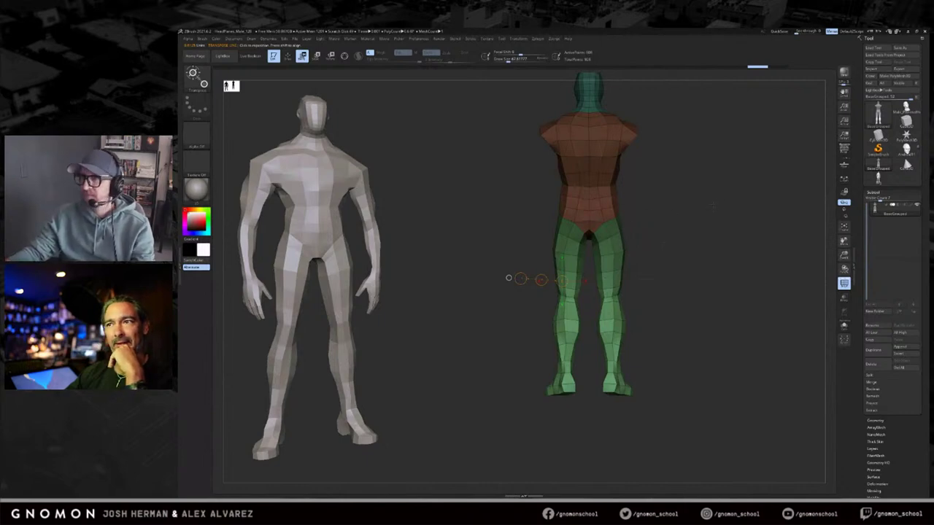
Step: Turn the grouped mesh to its side, draw a transpose line across the thigh, and return to Draw mode
{"action": "left_click_drag", "start_coordinate": [663, 246], "coordinate": [663, 231], "text": "alt"}
{"action": "mouse_move", "coordinate": [613, 255]}
{"action": "left_mouse_down"}
{"action": "mouse_move", "coordinate": [671, 253]}
{"action": "mouse_move", "coordinate": [643, 256]}
{"action": "left_mouse_up"}
{"action": "left_click_drag", "start_coordinate": [718, 235], "coordinate": [673, 232]}
{"action": "mouse_move", "coordinate": [617, 253]}
{"action": "left_mouse_down"}
{"action": "mouse_move", "coordinate": [701, 256]}
{"action": "mouse_move", "coordinate": [679, 259]}
{"action": "left_mouse_up"}
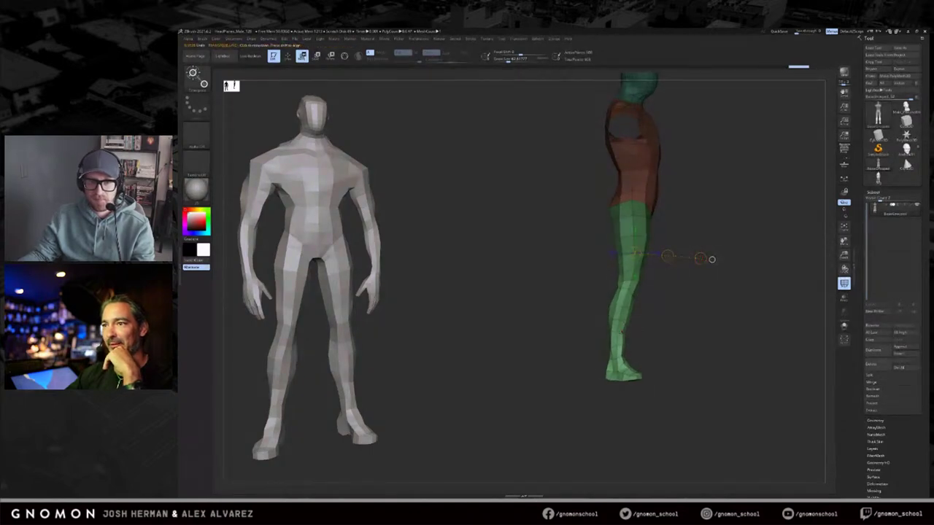
{"action": "key", "text": "q"}
Step: Frame the grouped mesh from the front beside the snapshot and turn on perspective
{"action": "mouse_move", "coordinate": [648, 379]}
{"action": "left_mouse_down"}
{"action": "mouse_move", "coordinate": [673, 362]}
{"action": "mouse_move", "coordinate": [646, 379]}
{"action": "left_mouse_up"}
{"action": "left_click_drag", "start_coordinate": [646, 378], "coordinate": [643, 373]}
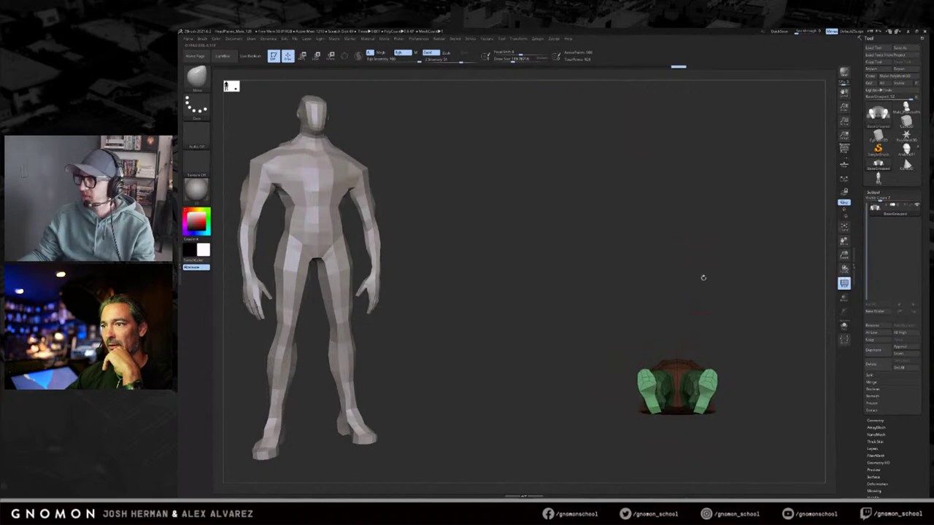
{"action": "key", "text": "f"}
{"action": "left_click_drag", "start_coordinate": [786, 168], "coordinate": [728, 255]}
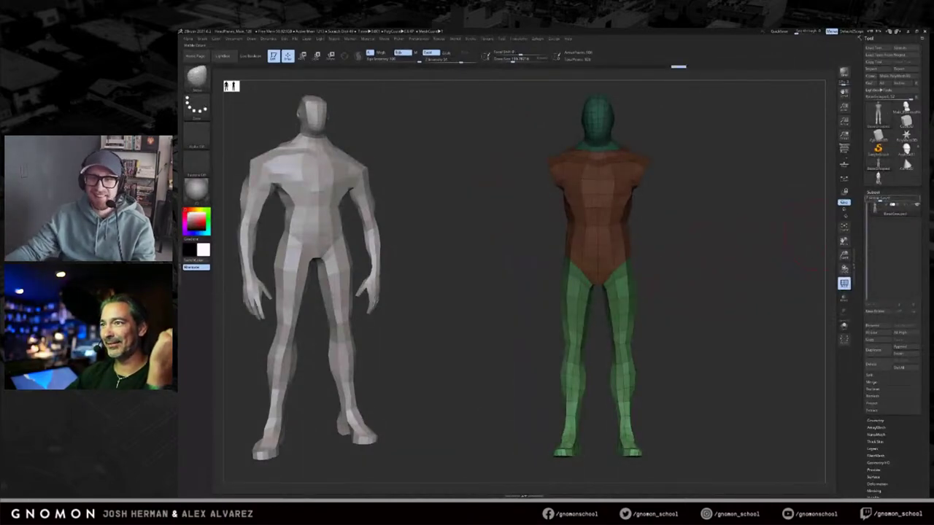
{"action": "left_click_drag", "start_coordinate": [750, 221], "coordinate": [740, 216]}
{"action": "key", "text": "p"}
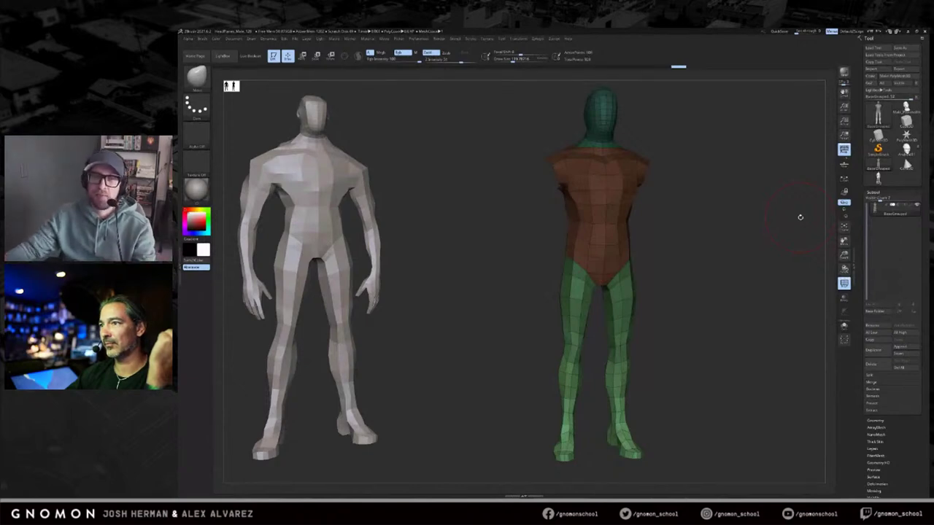
{"action": "mouse_move", "coordinate": [738, 182]}
{"action": "left_mouse_down"}
{"action": "mouse_move", "coordinate": [754, 194]}
{"action": "mouse_move", "coordinate": [745, 198]}
{"action": "mouse_move", "coordinate": [758, 197]}
{"action": "mouse_move", "coordinate": [751, 185]}
{"action": "left_mouse_up"}
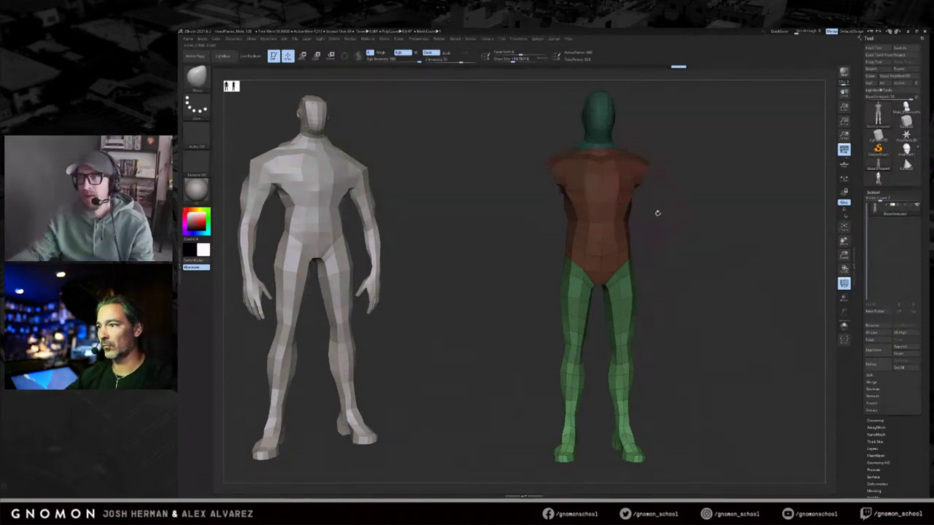
Step: Show the whole grouped mesh again with its arms and turn off the PolyFrame display
{"action": "left_click", "coordinate": [704, 217], "text": "ctrl+shift"}
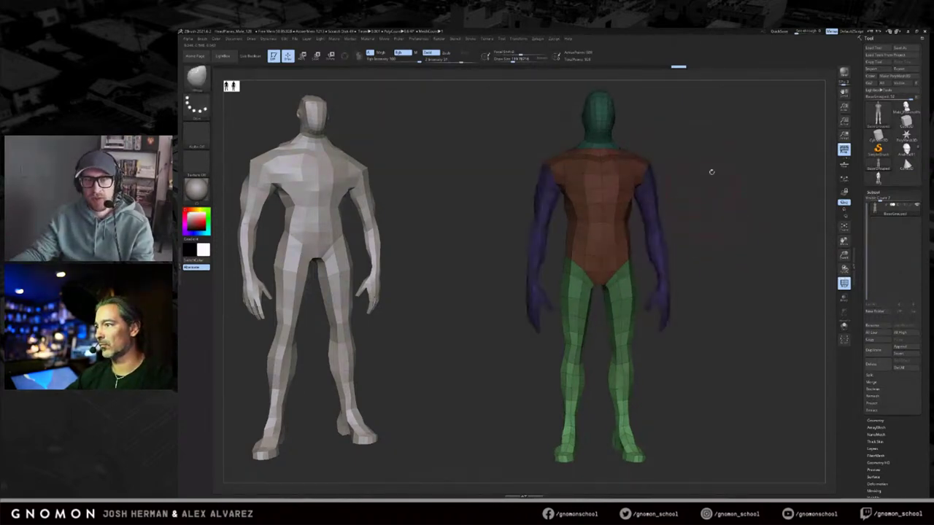
{"action": "left_click_drag", "start_coordinate": [701, 183], "coordinate": [661, 193], "text": "alt"}
{"action": "key", "text": "ctrl+z"}
{"action": "left_click", "coordinate": [653, 145], "text": "ctrl+shift"}
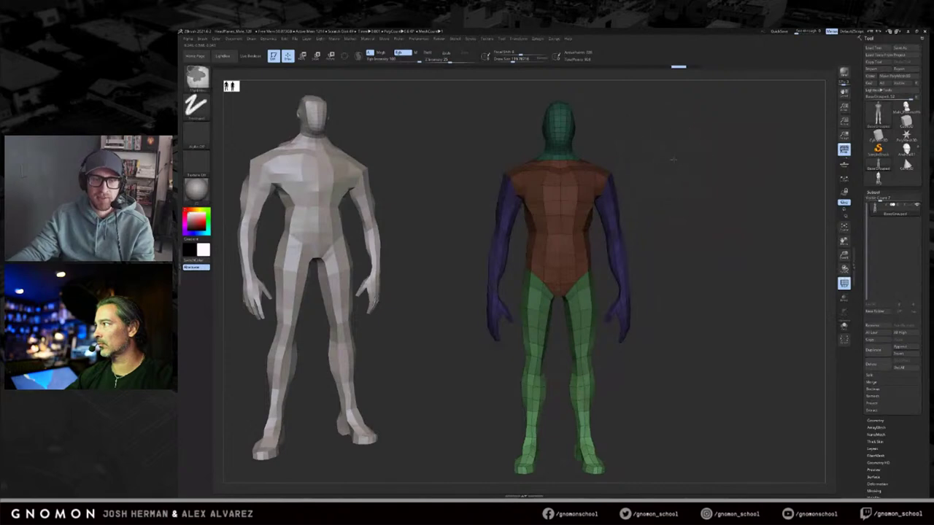
{"action": "key", "text": "shift+f"}
{"action": "mouse_move", "coordinate": [676, 157]}
{"action": "left_mouse_down", "text": "alt"}
{"action": "mouse_move", "coordinate": [685, 188]}
{"action": "mouse_move", "coordinate": [662, 169]}
{"action": "left_mouse_up", "text": "alt"}
Step: Invert the mask to leave the legs free, try to move them with the transpose line, and undo the move
{"action": "left_click", "coordinate": [663, 169], "text": "ctrl"}
{"action": "key", "text": "w"}
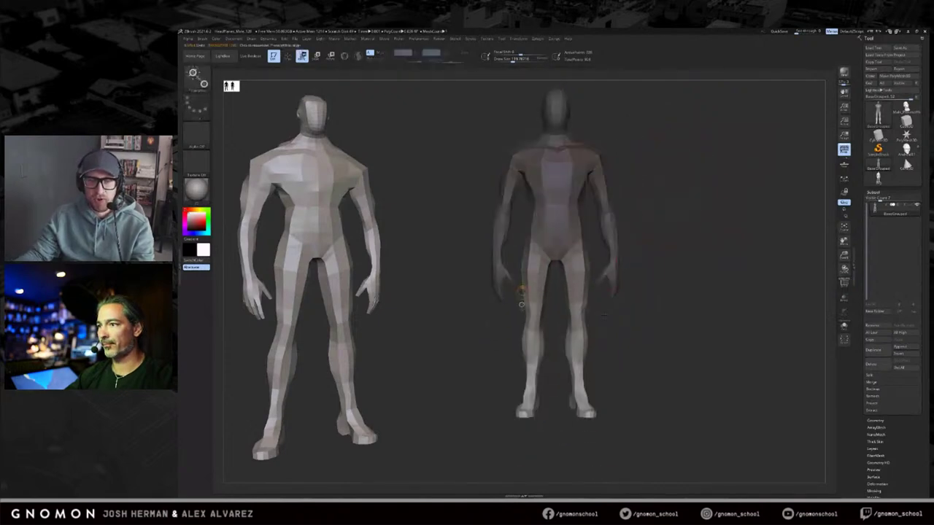
{"action": "left_click_drag", "start_coordinate": [608, 332], "coordinate": [603, 331]}
{"action": "key", "text": "ctrl+z"}
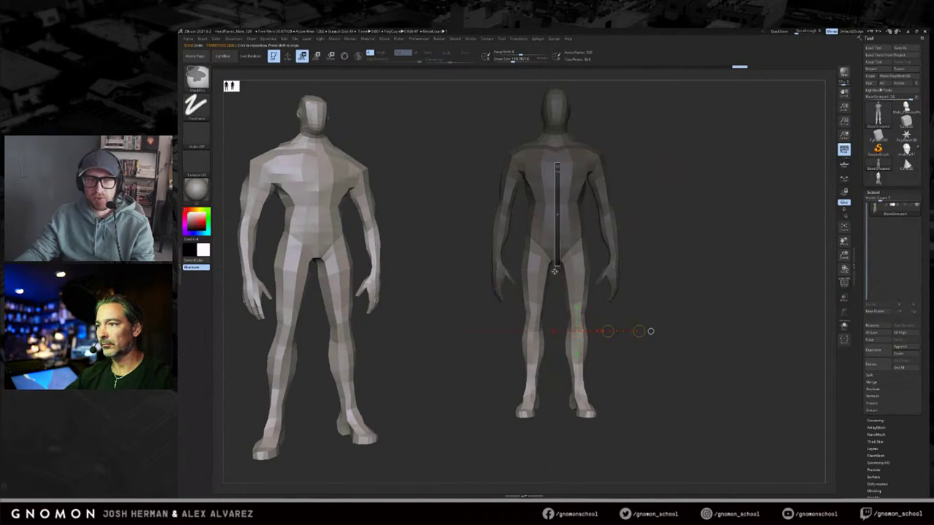
Step: Try a topology mask along the torso and undo the masking changes
{"action": "left_click_drag", "start_coordinate": [555, 274], "coordinate": [632, 316], "text": "ctrl"}
{"action": "mouse_move", "coordinate": [661, 168]}
{"action": "left_mouse_down", "text": "ctrl"}
{"action": "mouse_move", "coordinate": [633, 303]}
{"action": "mouse_move", "coordinate": [563, 257]}
{"action": "mouse_move", "coordinate": [593, 246]}
{"action": "left_mouse_up", "text": "ctrl"}
{"action": "key", "text": "ctrl+z"}
{"action": "key", "text": "ctrl+z"}
Step: Move the legs slightly closer together with the transpose line and return to Draw mode with the mask cleared
{"action": "mouse_move", "coordinate": [633, 111]}
{"action": "left_mouse_down", "text": "ctrl"}
{"action": "mouse_move", "coordinate": [513, 238]}
{"action": "mouse_move", "coordinate": [588, 240]}
{"action": "mouse_move", "coordinate": [548, 275]}
{"action": "left_mouse_up", "text": "ctrl"}
{"action": "left_click_drag", "start_coordinate": [608, 331], "coordinate": [603, 331]}
{"action": "left_click", "coordinate": [672, 156], "text": "ctrl+shift"}
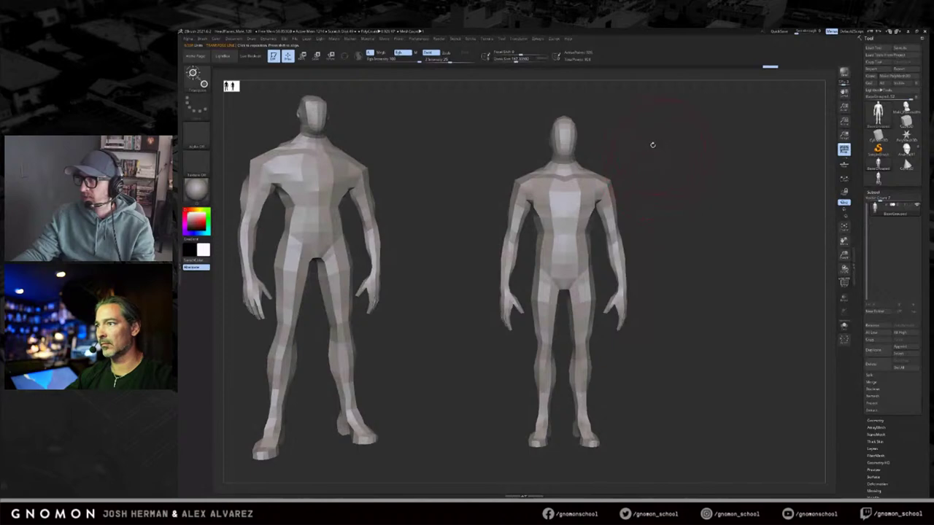
Step: Reshape the base of the neck and the shoulders with the Move brush in the front view
{"action": "left_click_drag", "start_coordinate": [667, 161], "coordinate": [651, 162]}
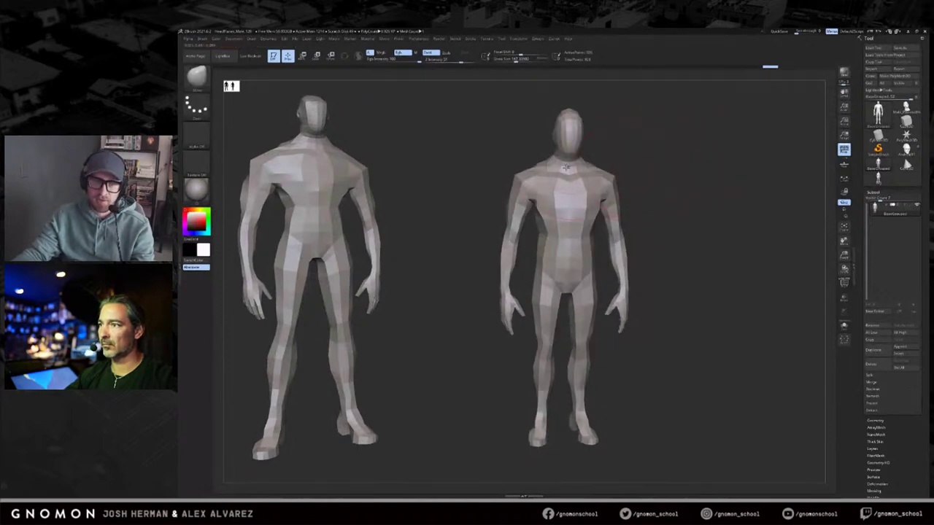
{"action": "left_click_drag", "start_coordinate": [554, 172], "coordinate": [556, 171]}
{"action": "left_click_drag", "start_coordinate": [651, 152], "coordinate": [638, 141]}
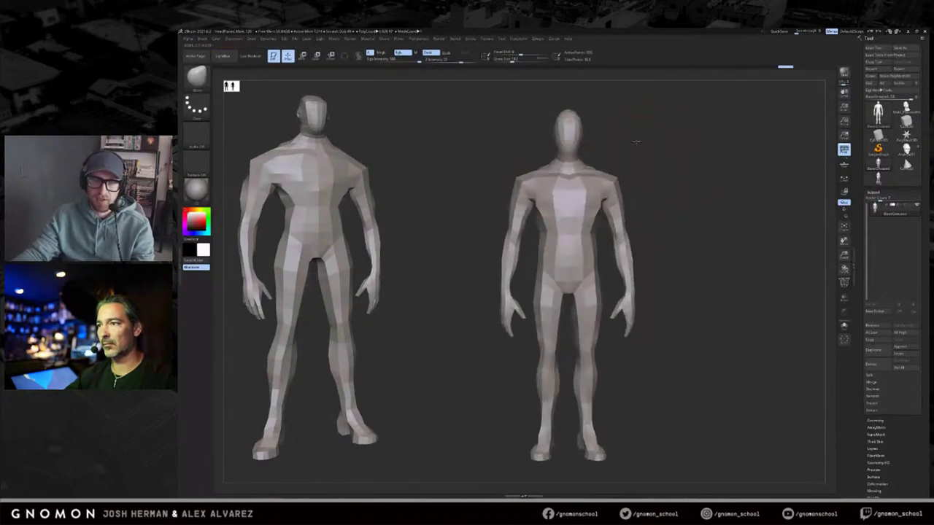
{"action": "key", "text": "b"}
{"action": "key", "text": "s"}
{"action": "key", "text": "t"}
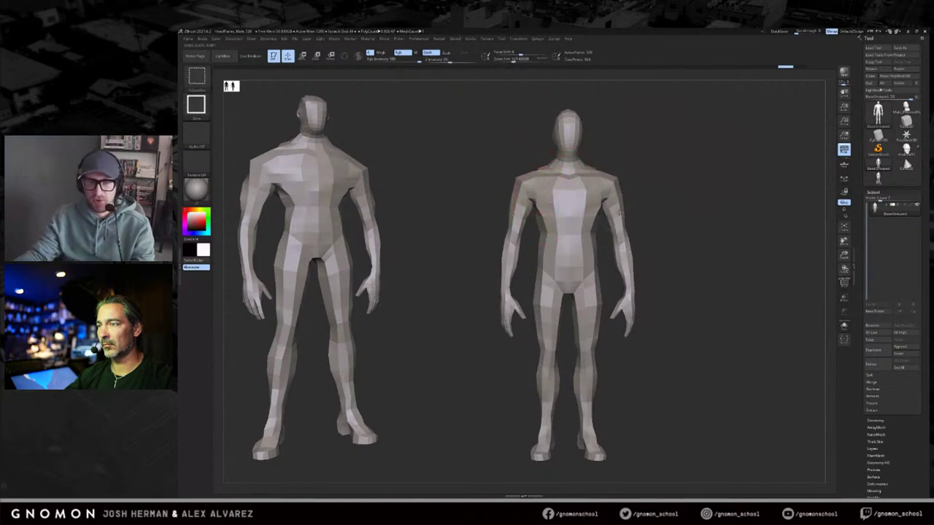
Step: Isolate the arms polygroup, mask it, and show the whole mesh again
{"action": "left_click", "coordinate": [631, 212], "text": "ctrl+shift"}
{"action": "left_click_drag", "start_coordinate": [693, 113], "coordinate": [447, 344], "text": "ctrl"}
{"action": "left_click", "coordinate": [637, 179], "text": "ctrl+shift"}
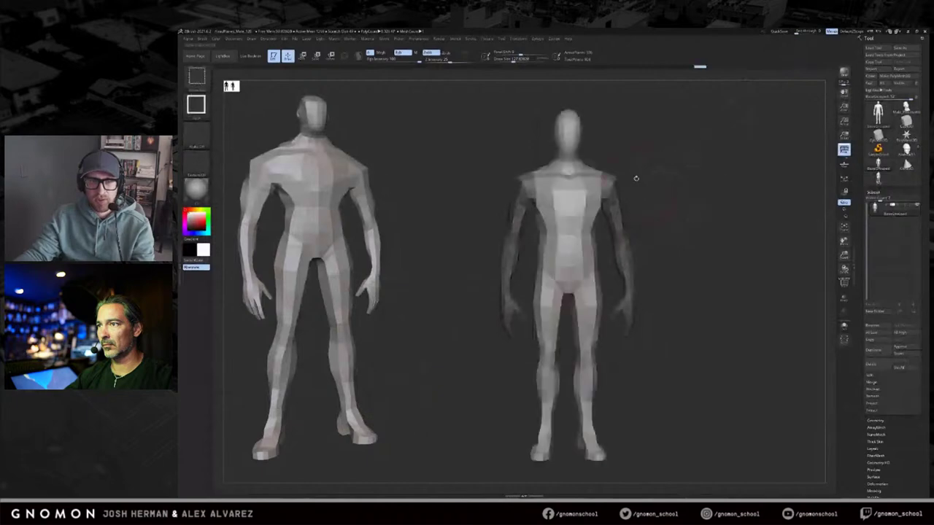
Step: Blur the arm mask several times to soften its edge at the shoulders
{"action": "left_click", "coordinate": [604, 195], "text": "ctrl"}
{"action": "left_click", "coordinate": [594, 201], "text": "ctrl"}
{"action": "mouse_move", "coordinate": [686, 182]}
{"action": "left_mouse_down"}
{"action": "mouse_move", "coordinate": [634, 201]}
{"action": "mouse_move", "coordinate": [689, 155]}
{"action": "mouse_move", "coordinate": [643, 173]}
{"action": "left_mouse_up"}
{"action": "left_click", "coordinate": [595, 201], "text": "ctrl"}
{"action": "right_click_drag", "start_coordinate": [597, 182], "coordinate": [584, 188], "text": "shift"}
{"action": "left_click", "coordinate": [584, 188], "text": "ctrl"}
{"action": "left_click", "coordinate": [615, 140], "text": "ctrl"}
{"action": "key", "text": "ctrl+z"}
{"action": "left_click_drag", "start_coordinate": [616, 101], "coordinate": [519, 230], "text": "ctrl"}
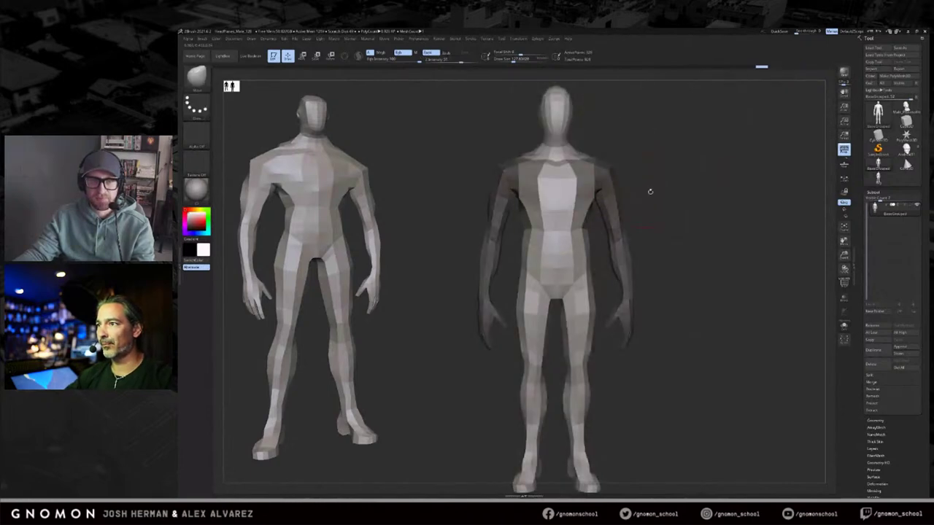
Step: Invert the softened mask to free the arms and move them up slightly with the transpose line
{"action": "right_click_drag", "start_coordinate": [640, 189], "coordinate": [607, 197], "text": "ctrl"}
{"action": "left_click", "coordinate": [607, 197], "text": "ctrl"}
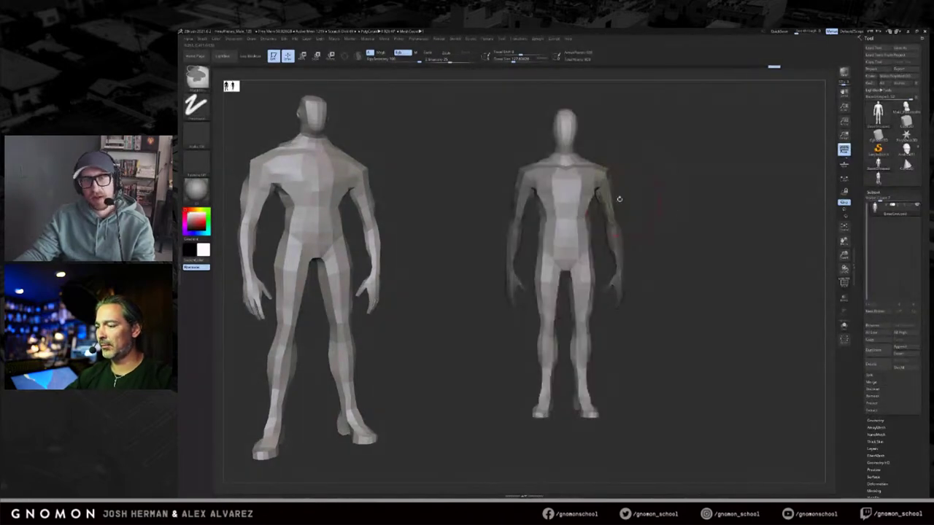
{"action": "left_click", "coordinate": [630, 198], "text": "ctrl"}
{"action": "key", "text": "w"}
{"action": "left_click_drag", "start_coordinate": [614, 202], "coordinate": [657, 202]}
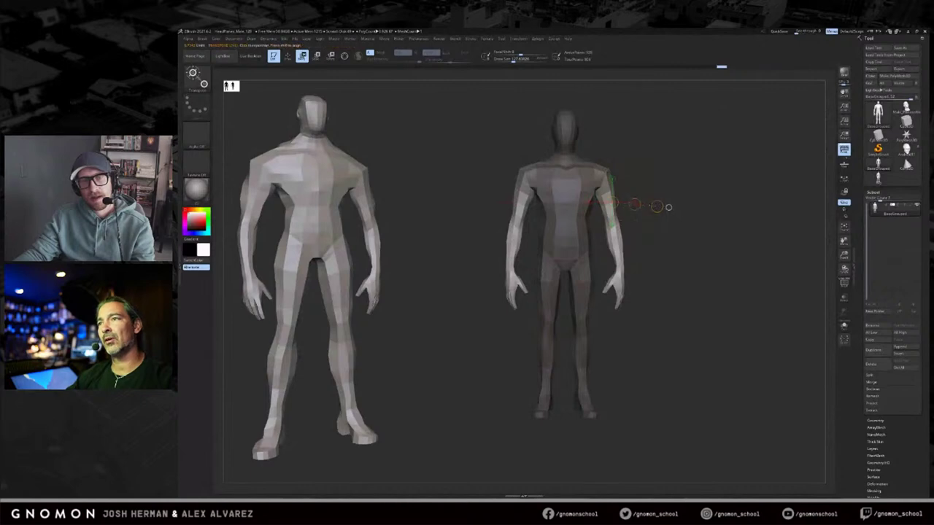
{"action": "left_click_drag", "start_coordinate": [630, 304], "coordinate": [628, 290]}
{"action": "mouse_move", "coordinate": [663, 218]}
{"action": "left_mouse_down"}
{"action": "mouse_move", "coordinate": [610, 215]}
{"action": "mouse_move", "coordinate": [666, 209]}
{"action": "left_mouse_up"}
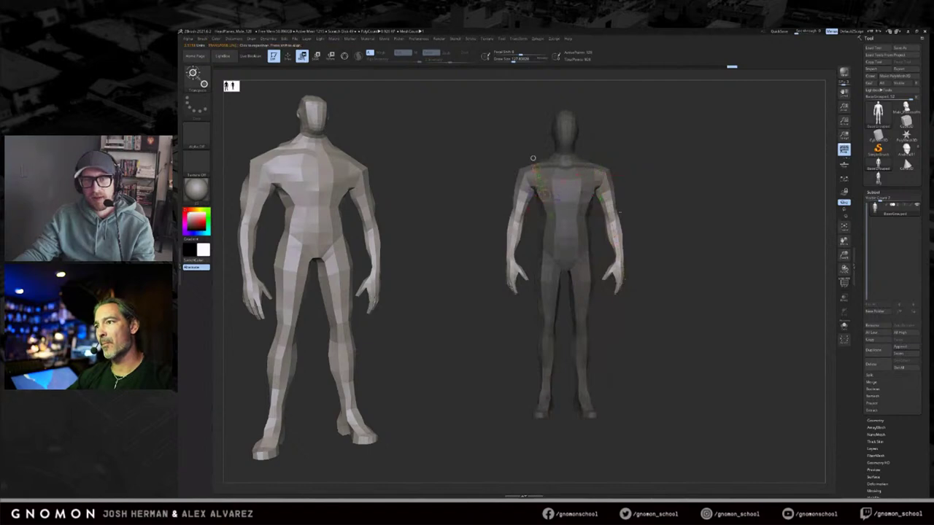
Step: Adjust the placement of the free arms at the shoulders with the transpose line and return to Draw mode
{"action": "left_click_drag", "start_coordinate": [659, 196], "coordinate": [592, 206]}
{"action": "left_click_drag", "start_coordinate": [666, 219], "coordinate": [673, 219]}
{"action": "left_click_drag", "start_coordinate": [665, 175], "coordinate": [696, 196]}
{"action": "key", "text": "q"}
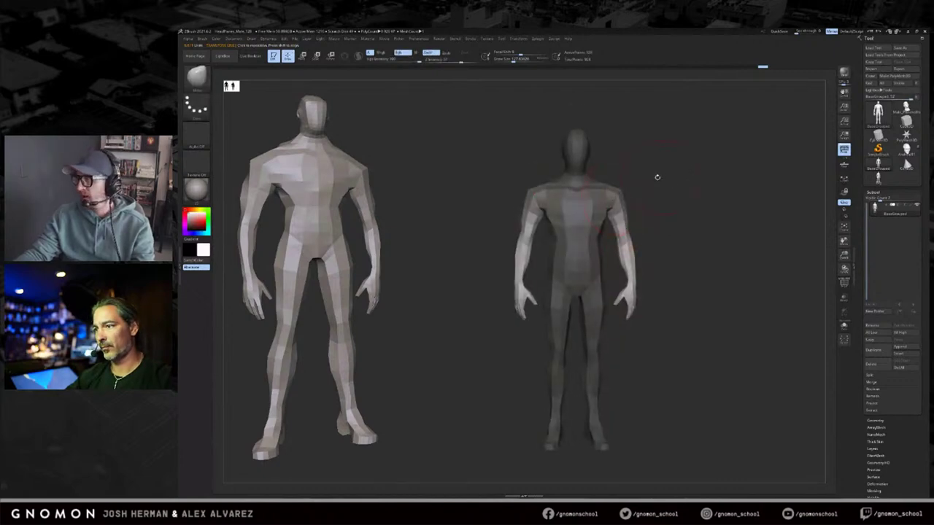
Step: Move the arms inward toward the torso with a horizontal transpose line
{"action": "left_click_drag", "start_coordinate": [632, 178], "coordinate": [664, 163], "text": "alt"}
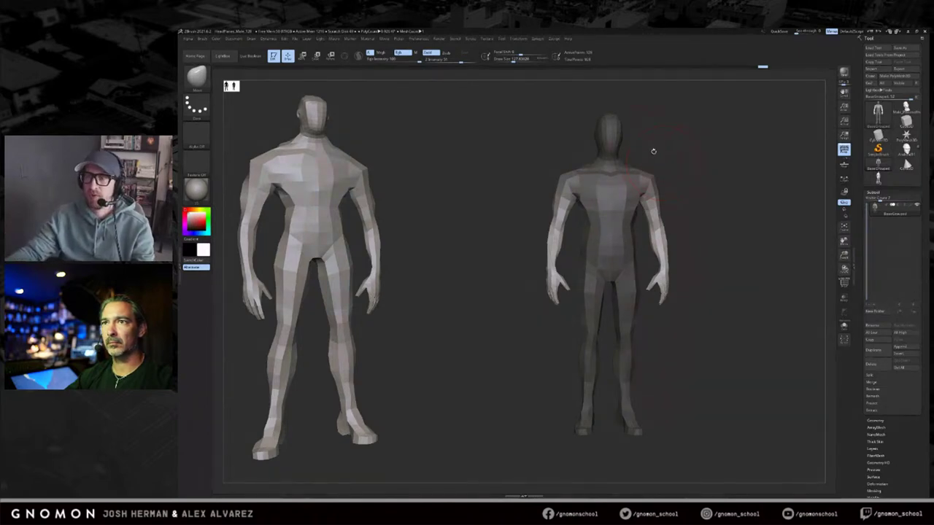
{"action": "left_click_drag", "start_coordinate": [706, 163], "coordinate": [738, 149]}
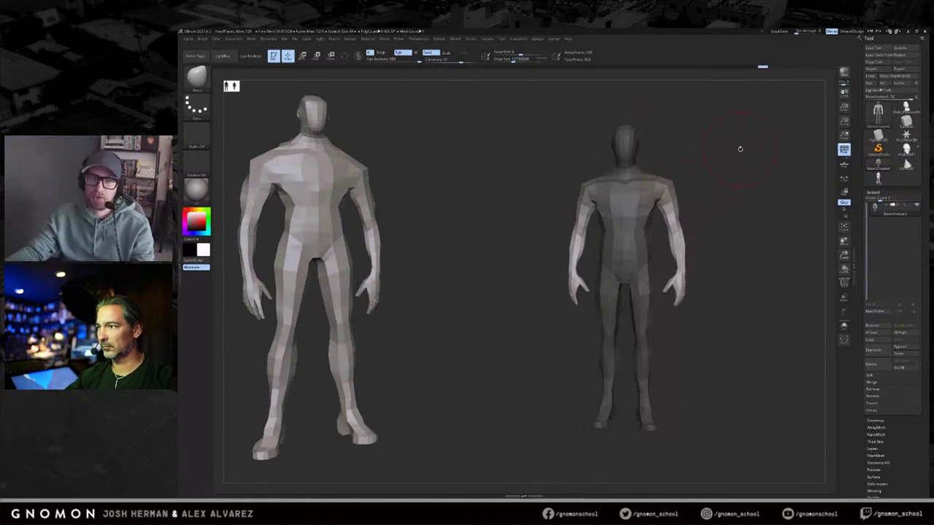
{"action": "mouse_move", "coordinate": [712, 155]}
{"action": "left_mouse_down"}
{"action": "mouse_move", "coordinate": [719, 183]}
{"action": "mouse_move", "coordinate": [691, 178]}
{"action": "left_mouse_up"}
{"action": "key", "text": "w"}
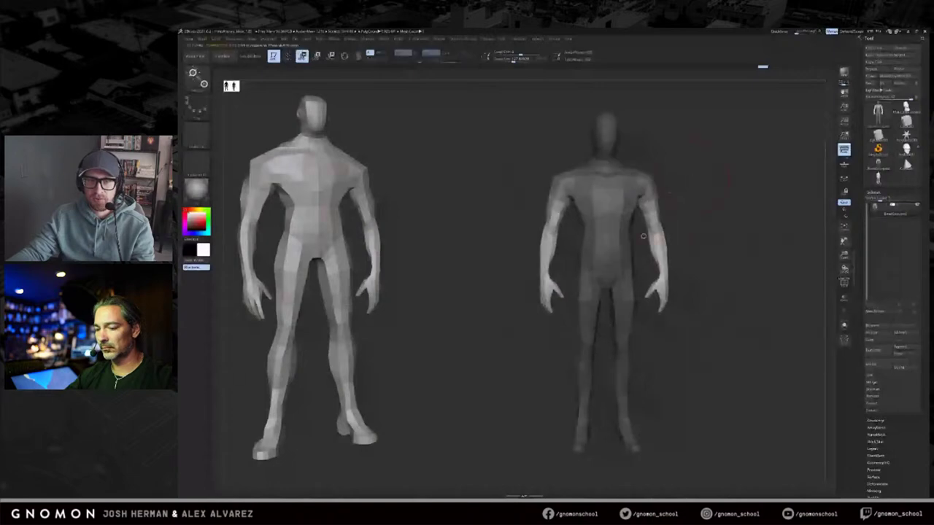
{"action": "left_click_drag", "start_coordinate": [703, 278], "coordinate": [663, 275]}
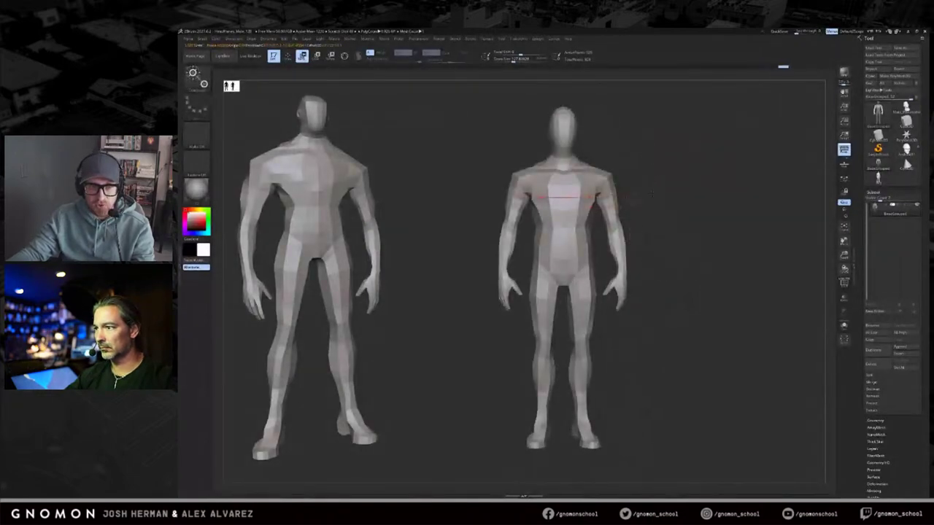
{"action": "mouse_move", "coordinate": [676, 198]}
{"action": "left_mouse_down"}
{"action": "mouse_move", "coordinate": [661, 197]}
{"action": "mouse_move", "coordinate": [669, 197]}
{"action": "left_mouse_up"}
Step: Place a transpose line at the shoulder in the front view and switch to Scale mode
{"action": "left_click_drag", "start_coordinate": [717, 155], "coordinate": [620, 175], "text": "alt"}
{"action": "left_click_drag", "start_coordinate": [574, 211], "coordinate": [499, 191]}
{"action": "left_click_drag", "start_coordinate": [475, 247], "coordinate": [666, 174]}
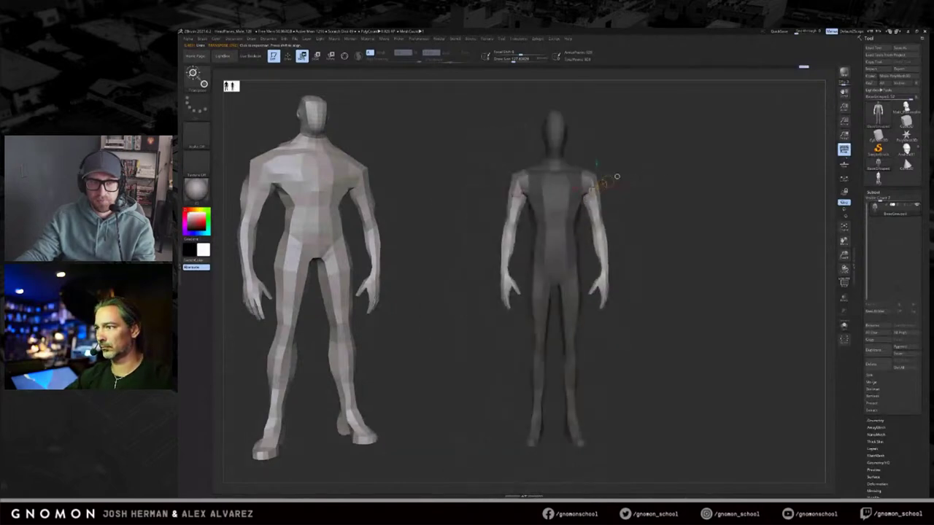
{"action": "key", "text": "r"}
Step: Invert the mask back and forth between the arms and the body
{"action": "left_click", "coordinate": [607, 278], "text": "ctrl"}
{"action": "key", "text": "ctrl+i"}
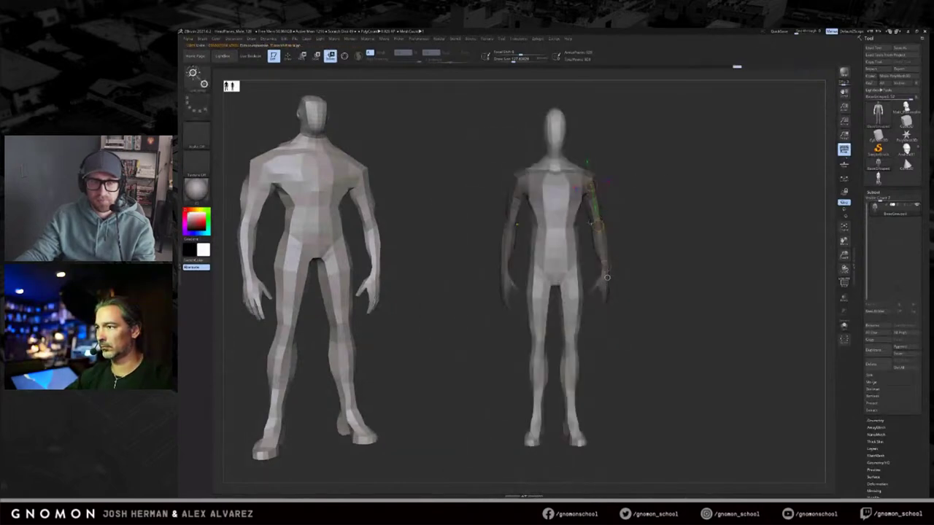
{"action": "key", "text": "ctrl+i"}
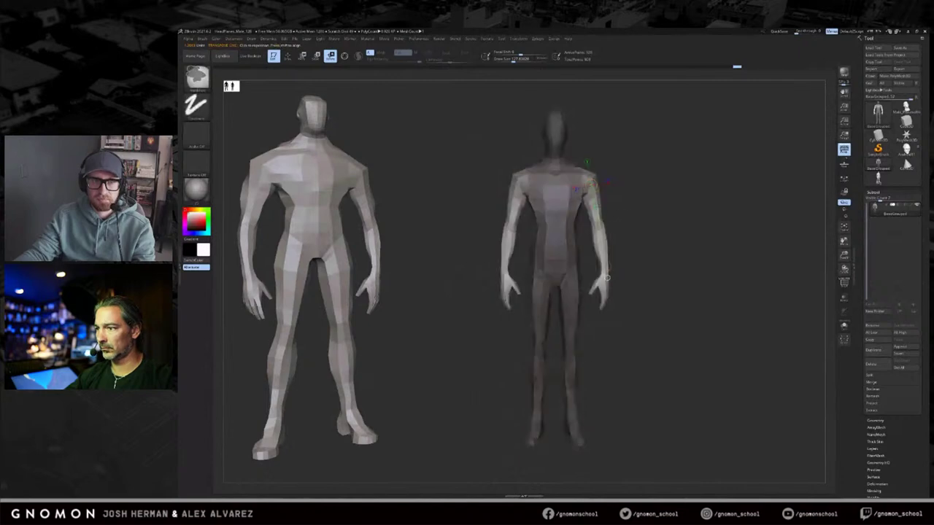
{"action": "key", "text": "ctrl+i"}
Step: Try topology masks across the torso and shoulder, and undo the masking changes
{"action": "left_click_drag", "start_coordinate": [554, 240], "coordinate": [590, 183], "text": "ctrl"}
{"action": "left_click_drag", "start_coordinate": [642, 123], "coordinate": [666, 149], "text": "ctrl"}
{"action": "key", "text": "ctrl+z"}
{"action": "key", "text": "ctrl+z"}
{"action": "mouse_move", "coordinate": [600, 89]}
{"action": "left_mouse_down", "text": "ctrl"}
{"action": "mouse_move", "coordinate": [615, 101]}
{"action": "mouse_move", "coordinate": [606, 216]}
{"action": "mouse_move", "coordinate": [569, 229]}
{"action": "left_mouse_up", "text": "ctrl"}
{"action": "key", "text": "ctrl+z"}
{"action": "key", "text": "ctrl+z"}
Step: Move the arms slightly forward in the side view with the transpose line and return to Draw mode
{"action": "mouse_move", "coordinate": [669, 191]}
{"action": "left_mouse_down"}
{"action": "mouse_move", "coordinate": [611, 209]}
{"action": "mouse_move", "coordinate": [696, 194]}
{"action": "left_mouse_up"}
{"action": "key", "text": "w"}
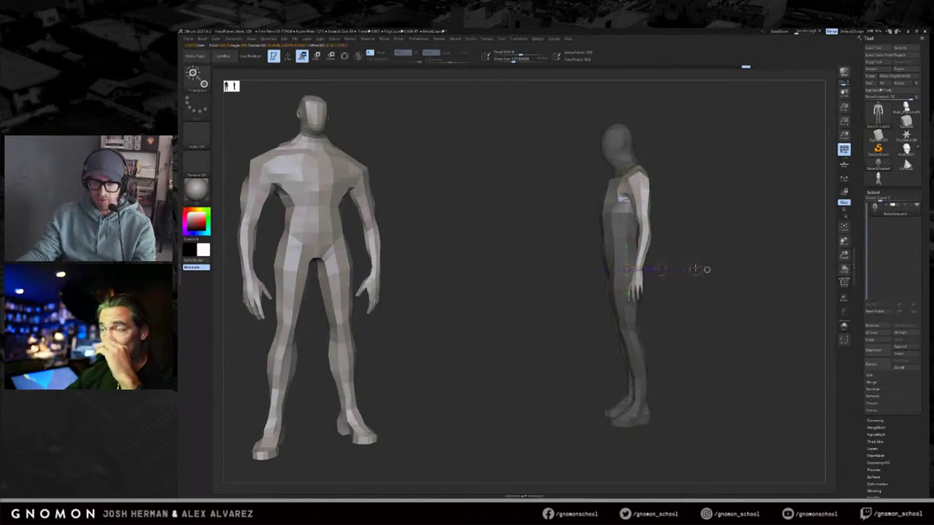
{"action": "left_click_drag", "start_coordinate": [661, 270], "coordinate": [652, 270]}
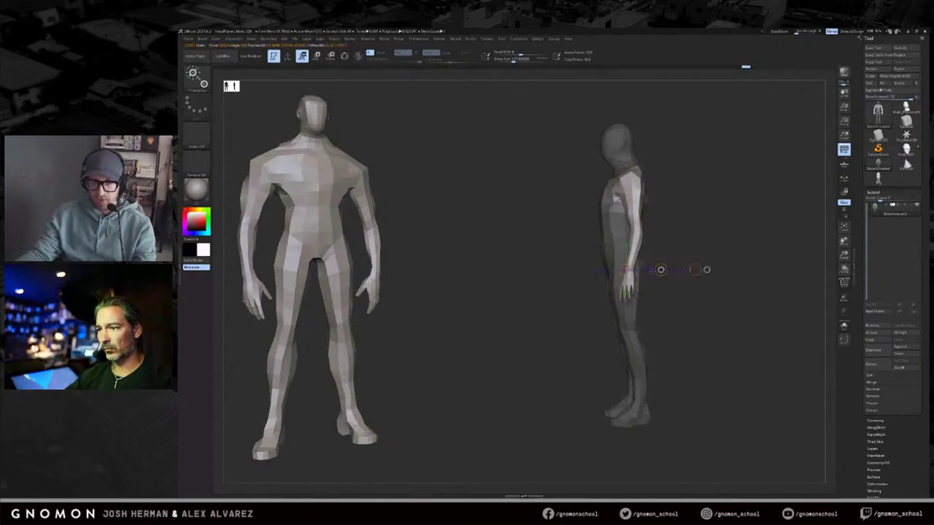
{"action": "mouse_move", "coordinate": [679, 188]}
{"action": "left_mouse_down"}
{"action": "mouse_move", "coordinate": [704, 179]}
{"action": "mouse_move", "coordinate": [695, 159]}
{"action": "mouse_move", "coordinate": [639, 155]}
{"action": "mouse_move", "coordinate": [618, 212]}
{"action": "mouse_move", "coordinate": [601, 107]}
{"action": "mouse_move", "coordinate": [570, 238]}
{"action": "mouse_move", "coordinate": [626, 205]}
{"action": "mouse_move", "coordinate": [710, 205]}
{"action": "mouse_move", "coordinate": [657, 213]}
{"action": "mouse_move", "coordinate": [679, 252]}
{"action": "left_mouse_up"}
{"action": "left_click_drag", "start_coordinate": [704, 212], "coordinate": [723, 205]}
{"action": "key", "text": "q"}
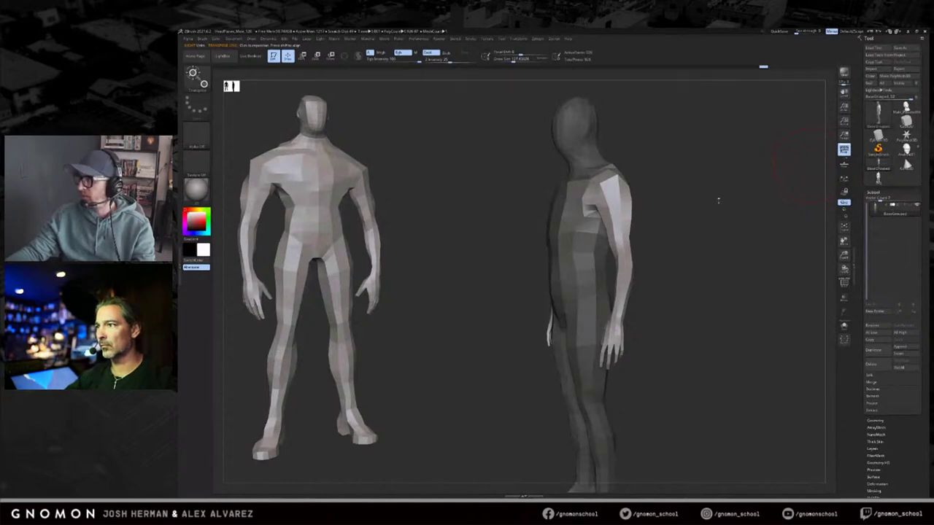
Step: Turn the figure to its side and invert the mask to protect the arms
{"action": "mouse_move", "coordinate": [751, 163]}
{"action": "left_mouse_down"}
{"action": "mouse_move", "coordinate": [764, 175]}
{"action": "mouse_move", "coordinate": [646, 217]}
{"action": "left_mouse_up"}
{"action": "key", "text": "w"}
{"action": "key", "text": "q"}
{"action": "mouse_move", "coordinate": [678, 152]}
{"action": "left_mouse_down"}
{"action": "mouse_move", "coordinate": [646, 152]}
{"action": "mouse_move", "coordinate": [638, 171]}
{"action": "mouse_move", "coordinate": [637, 155]}
{"action": "mouse_move", "coordinate": [655, 196]}
{"action": "mouse_move", "coordinate": [700, 192]}
{"action": "mouse_move", "coordinate": [663, 194]}
{"action": "left_mouse_up"}
{"action": "left_click", "coordinate": [641, 162], "text": "ctrl"}
Step: Enlarge the Move brush and nudge the side profile of the head and upper body
{"action": "key", "text": "s"}
{"action": "left_click", "coordinate": [641, 199]}
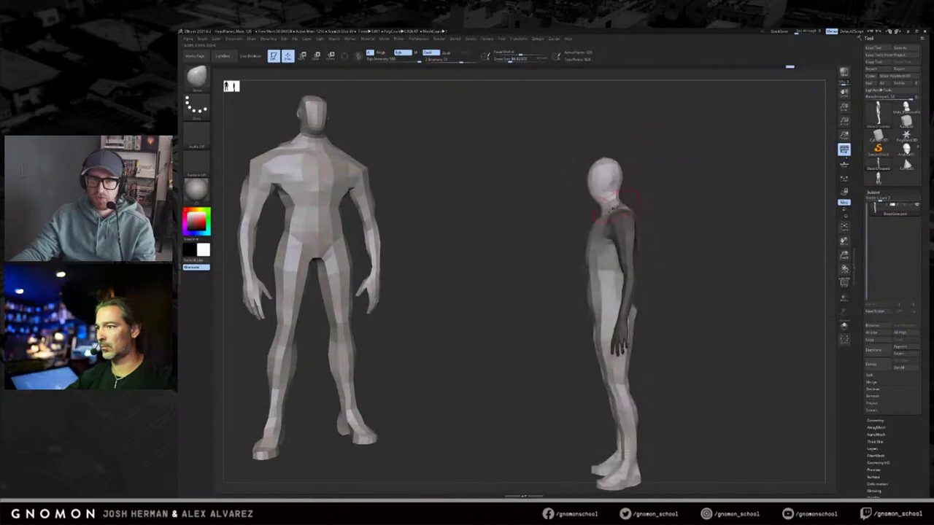
{"action": "key", "text": "bracketright"}
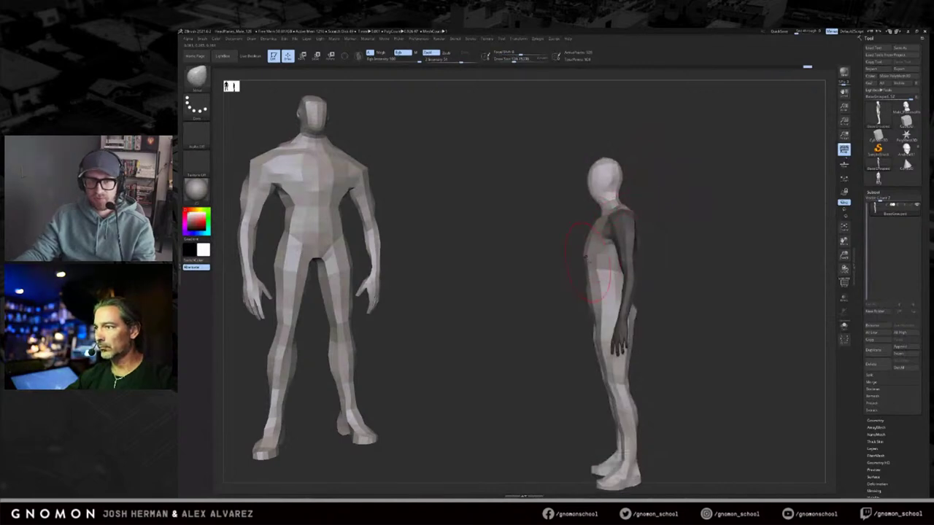
{"action": "left_click_drag", "start_coordinate": [673, 288], "coordinate": [630, 262], "text": "alt"}
{"action": "mouse_move", "coordinate": [566, 138]}
{"action": "left_mouse_down"}
{"action": "mouse_move", "coordinate": [540, 167]}
{"action": "mouse_move", "coordinate": [558, 166]}
{"action": "left_mouse_up"}
{"action": "key", "text": "s"}
Step: Invert the mask to free the arms and draw a transpose line down the upper arm
{"action": "left_click", "coordinate": [613, 204], "text": "ctrl"}
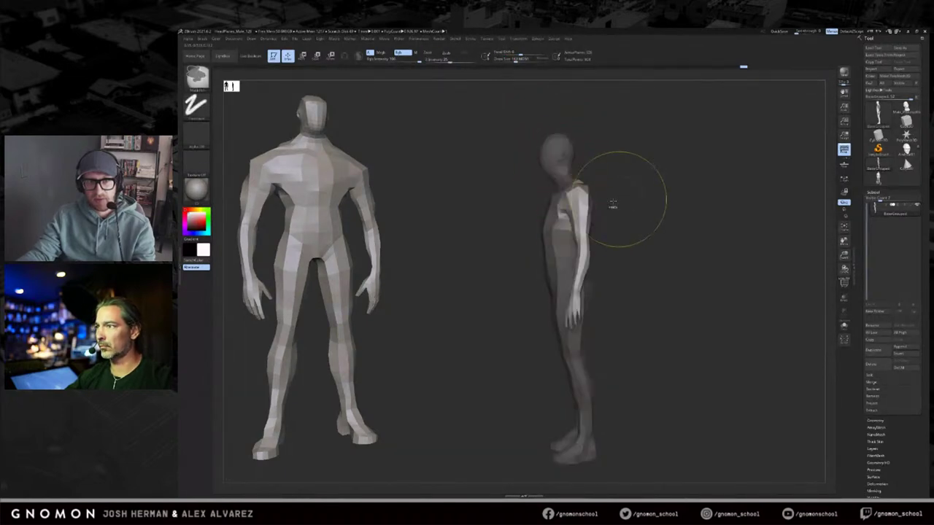
{"action": "key", "text": "w"}
{"action": "key", "text": "q"}
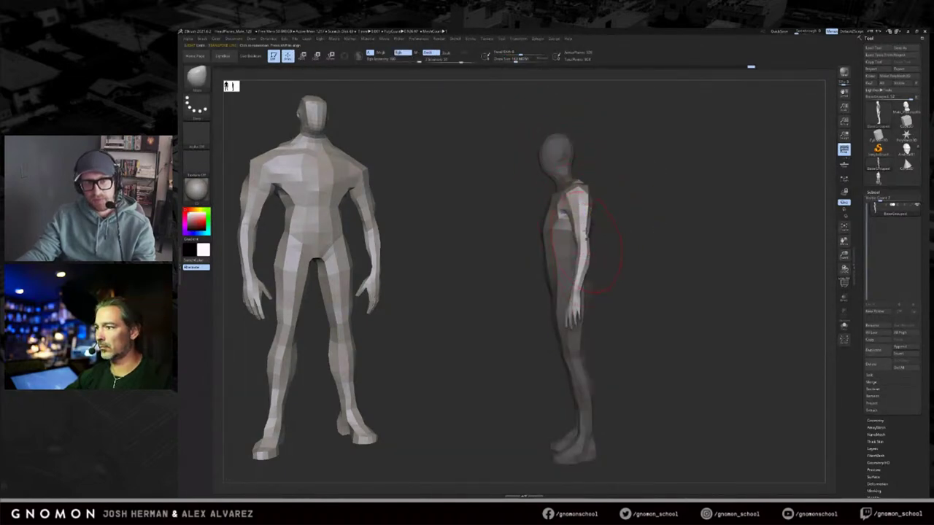
{"action": "key", "text": "w"}
{"action": "mouse_move", "coordinate": [580, 199]}
{"action": "left_mouse_down"}
{"action": "mouse_move", "coordinate": [670, 178]}
{"action": "mouse_move", "coordinate": [611, 232]}
{"action": "mouse_move", "coordinate": [594, 234]}
{"action": "left_mouse_up"}
Step: Mask the arms again and push in the belly's side profile with the Move brush
{"action": "left_click", "coordinate": [670, 178], "text": "ctrl"}
{"action": "key", "text": "q"}
{"action": "left_click_drag", "start_coordinate": [519, 246], "coordinate": [533, 249]}
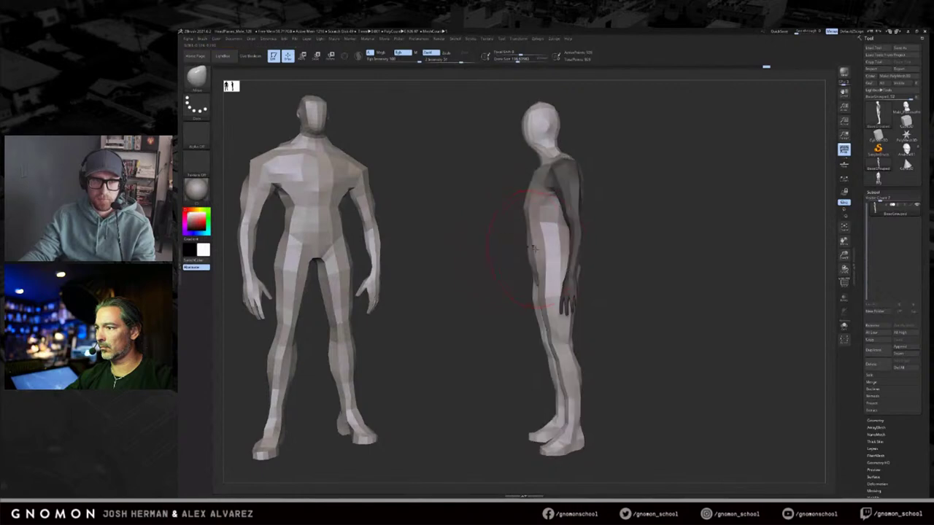
{"action": "mouse_move", "coordinate": [630, 223]}
{"action": "left_mouse_down"}
{"action": "mouse_move", "coordinate": [647, 225]}
{"action": "mouse_move", "coordinate": [615, 229]}
{"action": "left_mouse_up"}
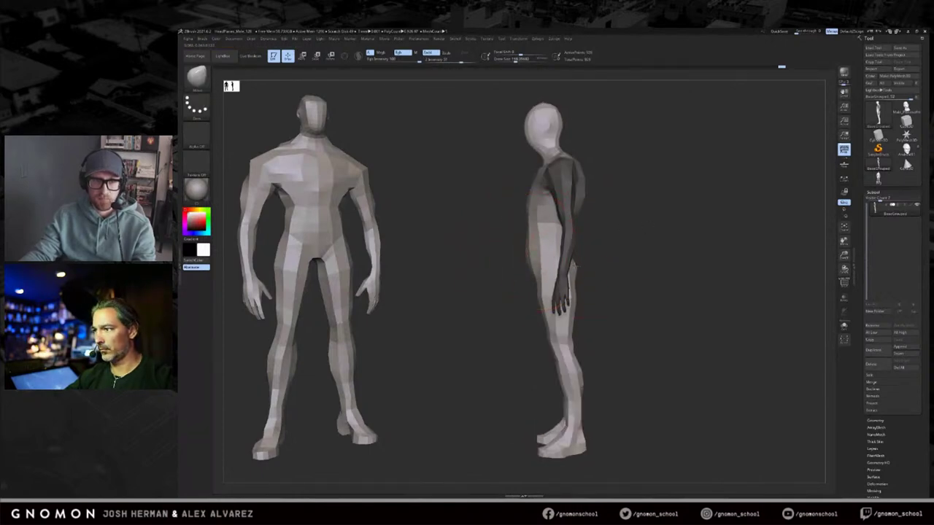
Step: Return to the front view and nudge the hip area upward with the Move brush
{"action": "mouse_move", "coordinate": [620, 280]}
{"action": "left_mouse_down"}
{"action": "mouse_move", "coordinate": [650, 267]}
{"action": "mouse_move", "coordinate": [657, 252]}
{"action": "mouse_move", "coordinate": [646, 253]}
{"action": "left_mouse_up"}
{"action": "left_click_drag", "start_coordinate": [549, 284], "coordinate": [550, 274]}
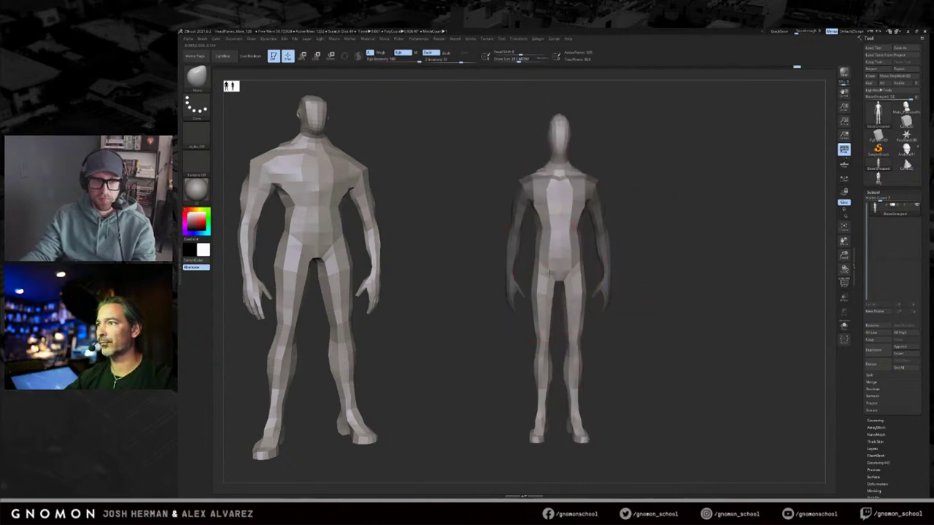
{"action": "right_click_drag", "start_coordinate": [550, 269], "coordinate": [559, 267]}
{"action": "right_click_drag", "start_coordinate": [658, 199], "coordinate": [590, 227]}
{"action": "left_click_drag", "start_coordinate": [590, 227], "coordinate": [573, 211]}
Step: Check the figure as a black silhouette by swapping the main and secondary colors, and swap them back
{"action": "key", "text": "v"}
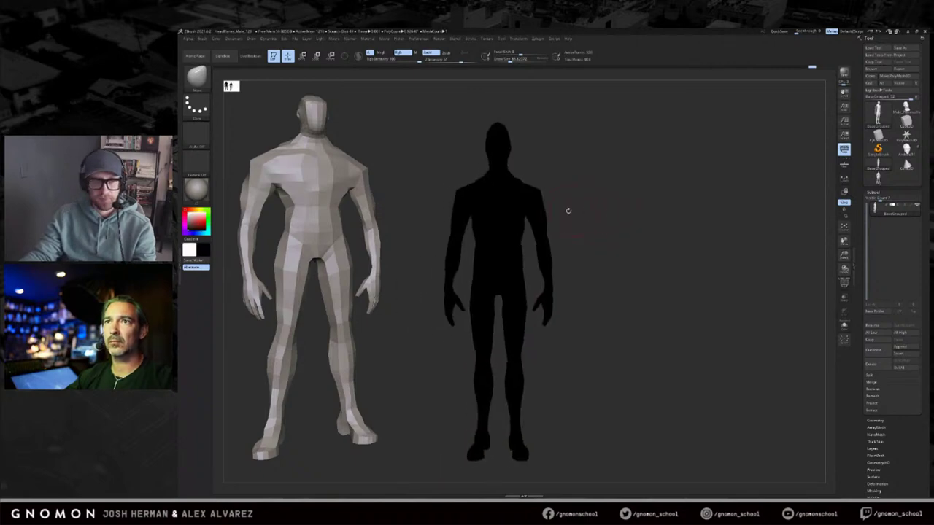
{"action": "key", "text": "v"}
{"action": "right_click_drag", "start_coordinate": [547, 212], "coordinate": [581, 206]}
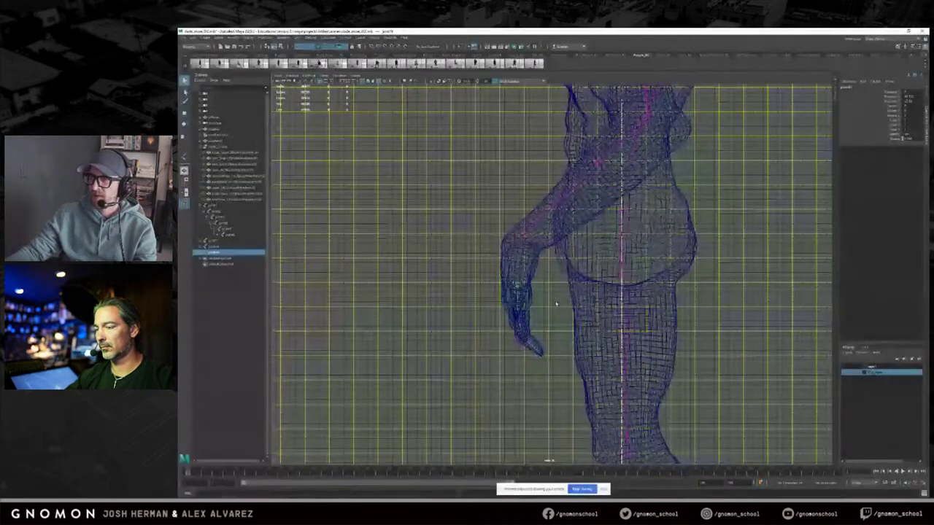
Step: In the front view, move the finger joint chain from the body's centre line out to the hand
{"action": "key", "text": "space"}
{"action": "left_click_drag", "start_coordinate": [557, 318], "coordinate": [557, 319]}
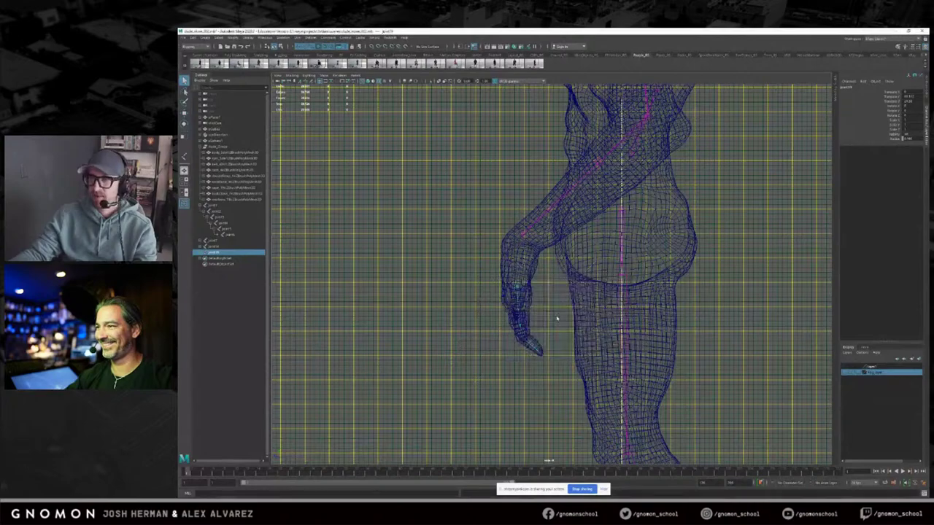
{"action": "right_click_drag", "start_coordinate": [525, 319], "coordinate": [645, 308], "text": "alt"}
{"action": "middle_click_drag", "start_coordinate": [645, 308], "coordinate": [641, 268], "text": "alt"}
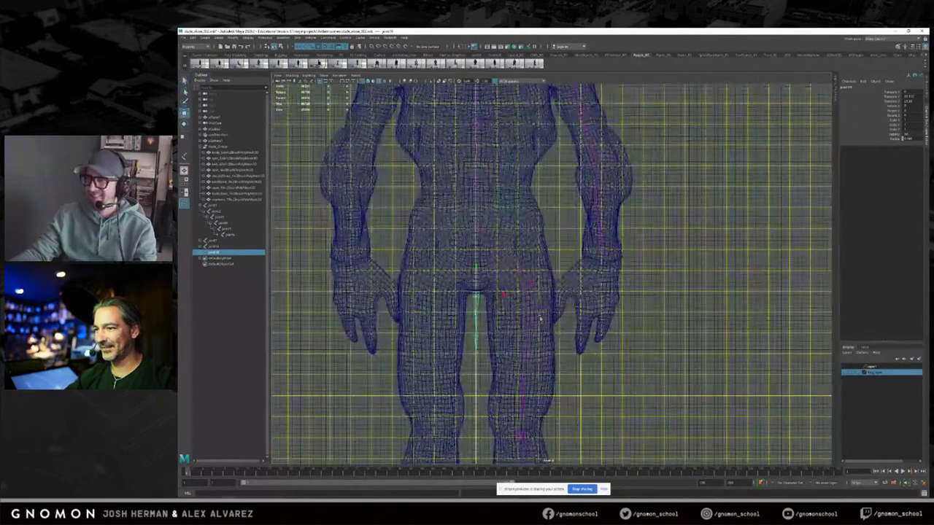
{"action": "scroll", "coordinate": [613, 308], "scroll_direction": "up", "scroll_amount": 5}
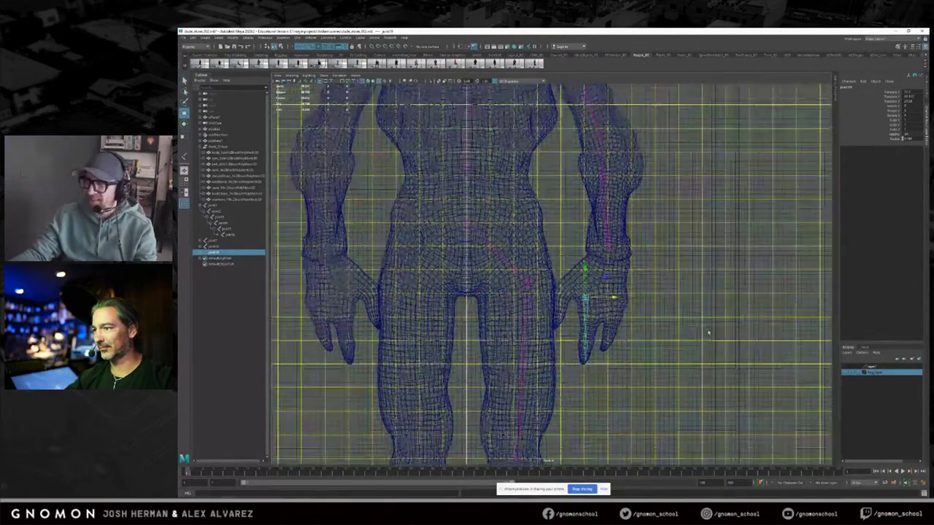
Step: Rotate the finger joint chain along the longer finger and place its root at the finger's base
{"action": "key", "text": "e"}
{"action": "left_click_drag", "start_coordinate": [574, 237], "coordinate": [565, 254]}
{"action": "key", "text": "w"}
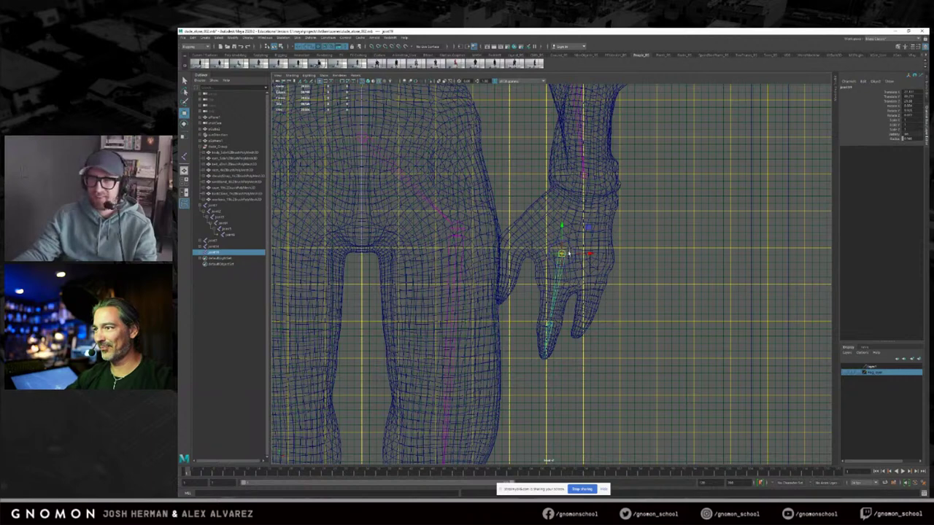
{"action": "left_click_drag", "start_coordinate": [565, 254], "coordinate": [562, 283]}
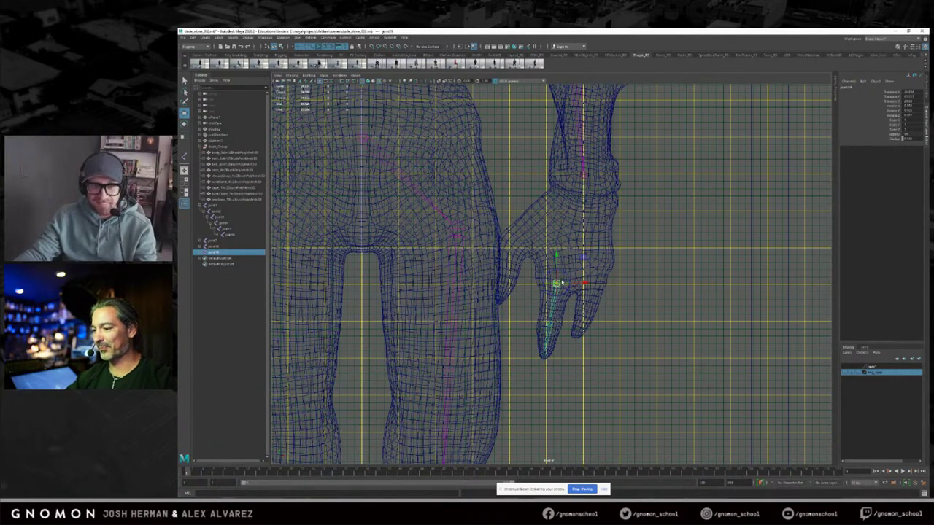
Step: Duplicate the finger joint chain and move the copy to the base of the shorter outer finger
{"action": "key", "text": "ctrl+d"}
{"action": "left_click_drag", "start_coordinate": [556, 284], "coordinate": [594, 278]}
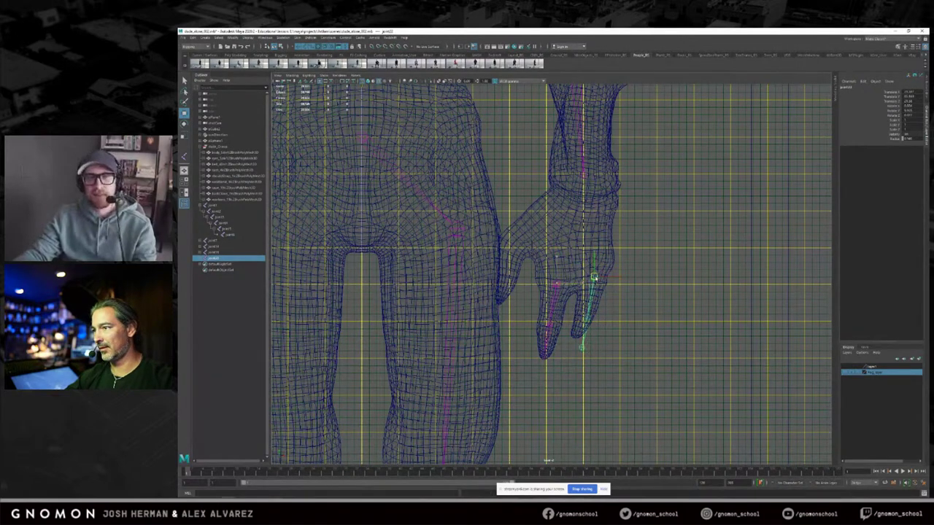
{"action": "left_click", "coordinate": [589, 318]}
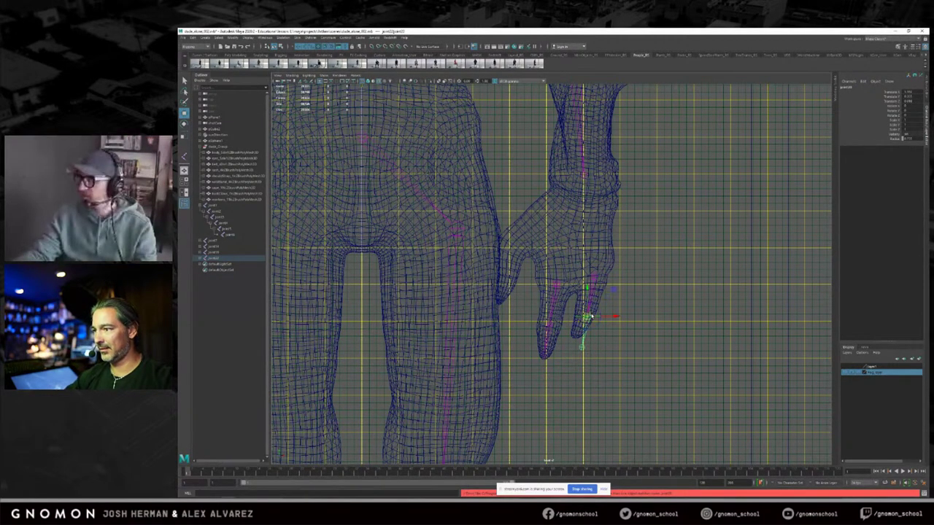
{"action": "left_click_drag", "start_coordinate": [588, 318], "coordinate": [584, 316]}
{"action": "left_click", "coordinate": [585, 348]}
{"action": "key", "text": "ctrl+z"}
{"action": "key", "text": "ctrl+z"}
Step: Rotate and shrink the duplicated joint chain to fit inside the shorter outer finger, and clear the selection
{"action": "left_click", "coordinate": [595, 272]}
{"action": "key", "text": "e"}
{"action": "left_click_drag", "start_coordinate": [612, 267], "coordinate": [623, 261]}
{"action": "key", "text": "w"}
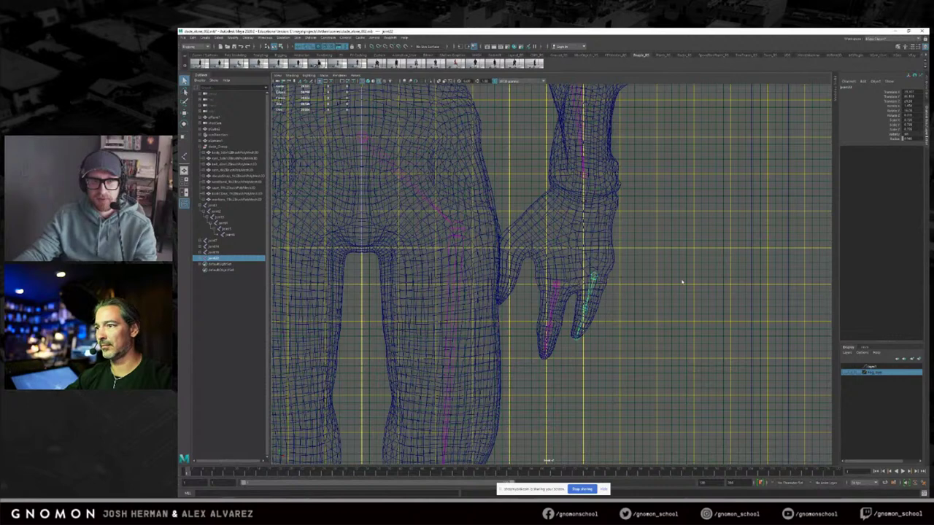
{"action": "left_click", "coordinate": [677, 282]}
{"action": "left_click", "coordinate": [558, 284]}
{"action": "left_click", "coordinate": [656, 290]}
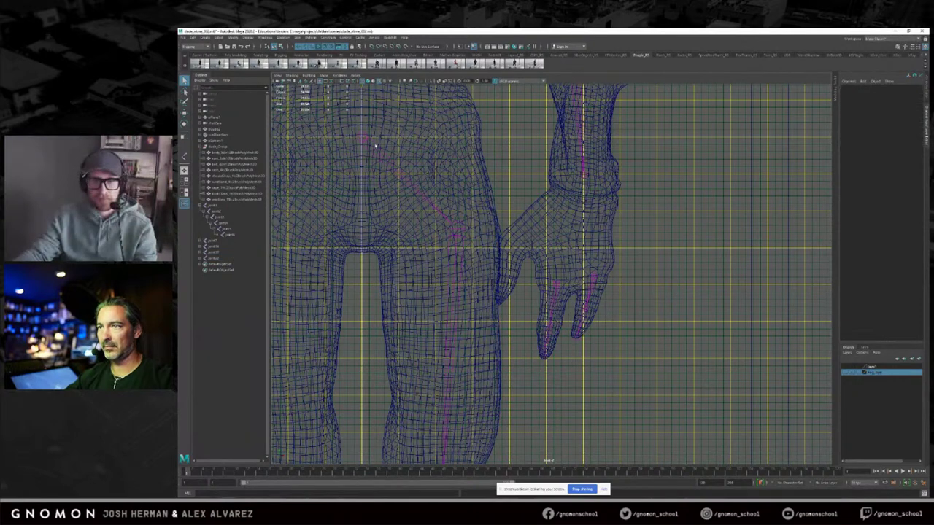
Step: Create a joint chain running from the wrist through the thumb with the Create Joints tool
{"action": "left_click", "coordinate": [312, 37]}
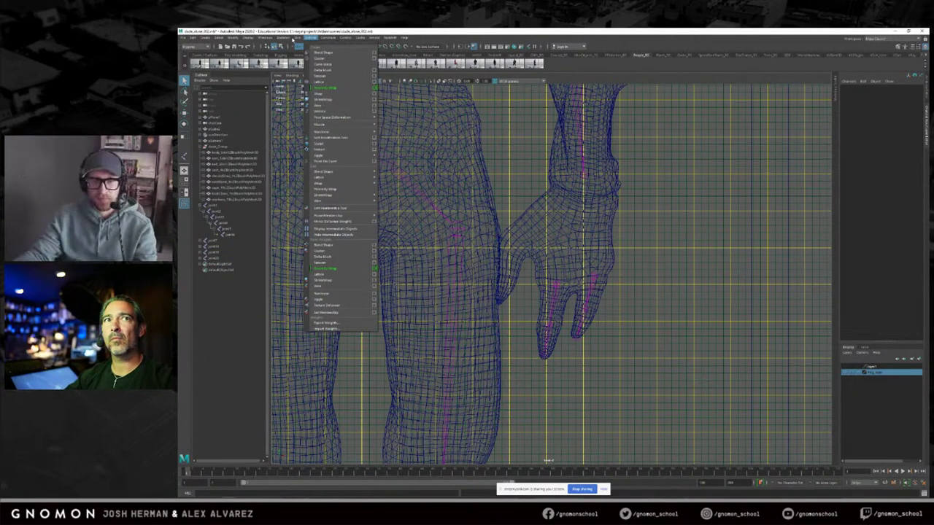
{"action": "left_click", "coordinate": [284, 38]}
{"action": "left_click", "coordinate": [283, 38]}
{"action": "left_click", "coordinate": [294, 52]}
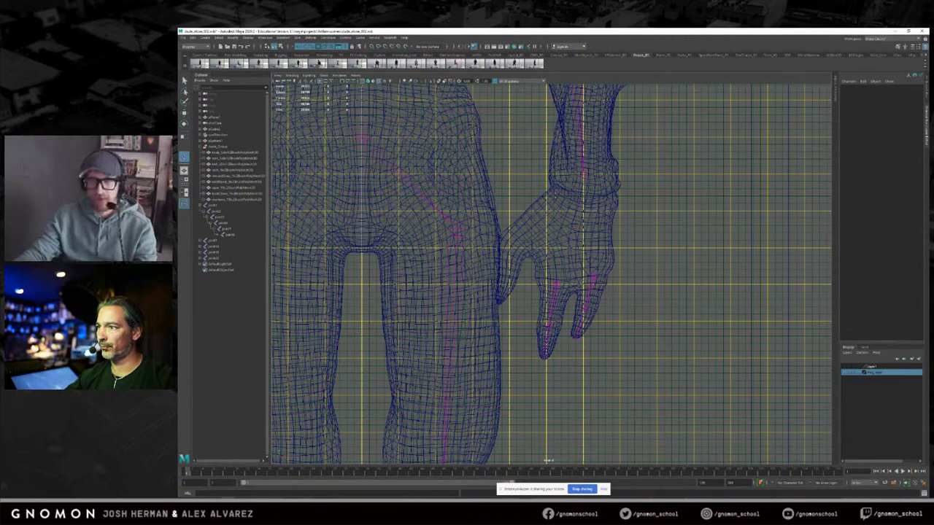
{"action": "left_click", "coordinate": [558, 196]}
{"action": "left_click", "coordinate": [508, 248]}
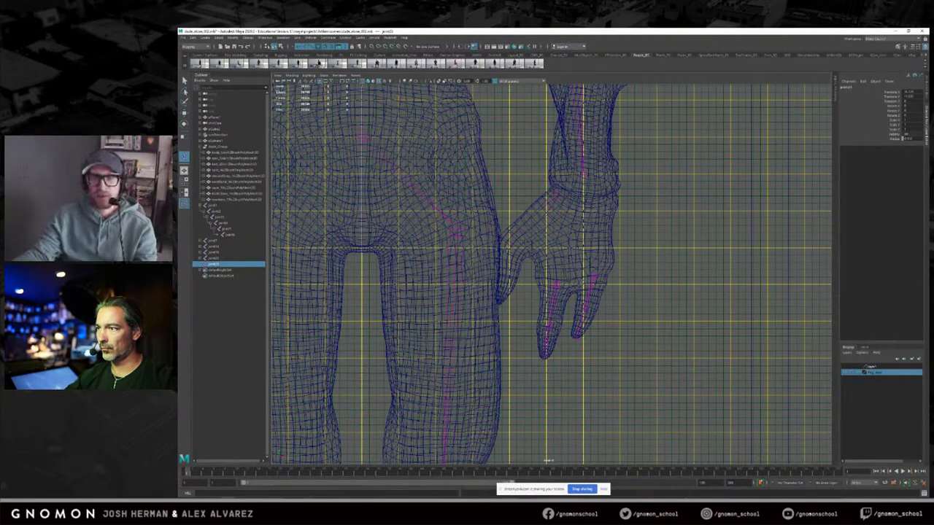
{"action": "key", "text": "Return"}
{"action": "left_click", "coordinate": [681, 273]}
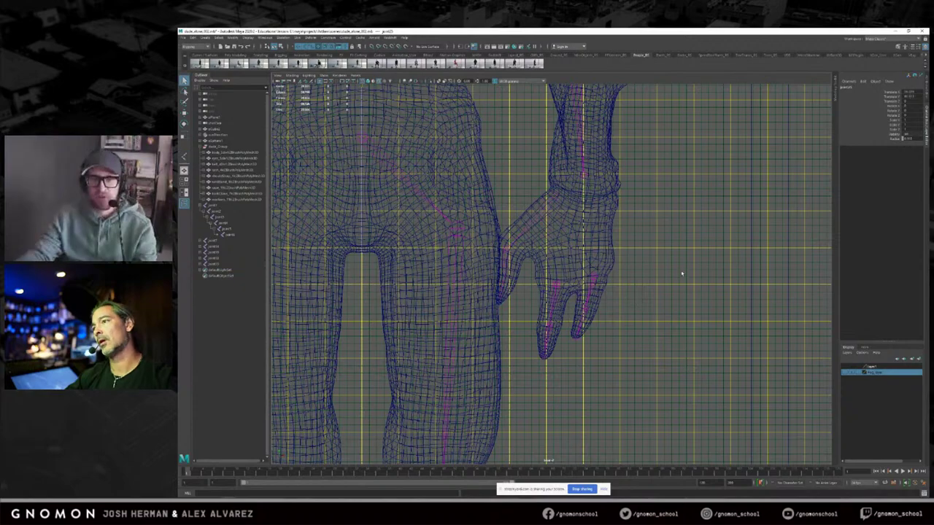
Step: Switch to the perspective view and select the leg chain's pelvis joint, followed by its hip joint
{"action": "right_click_drag", "start_coordinate": [673, 265], "coordinate": [634, 270], "text": "alt"}
{"action": "scroll", "coordinate": [633, 271], "scroll_direction": "down", "scroll_amount": 5}
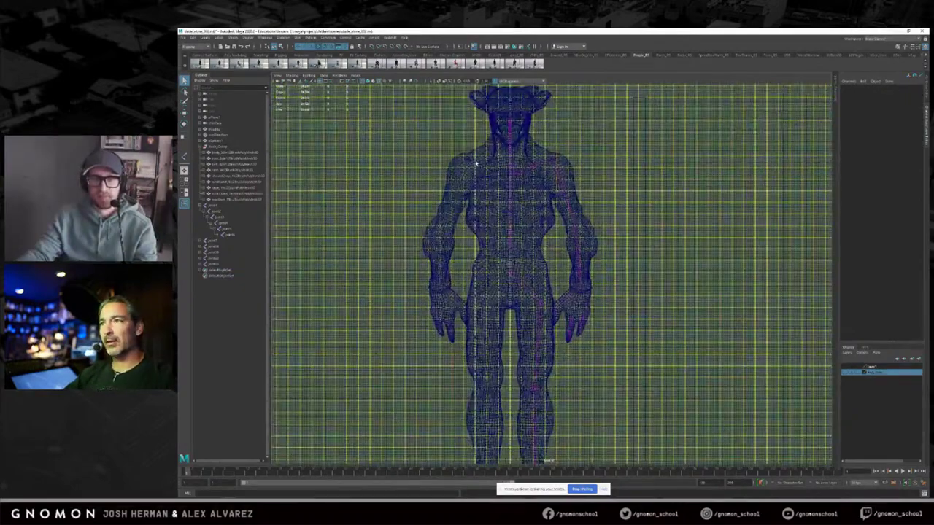
{"action": "key", "text": "space"}
{"action": "left_click_drag", "start_coordinate": [583, 190], "coordinate": [565, 209]}
{"action": "left_click", "coordinate": [212, 205]}
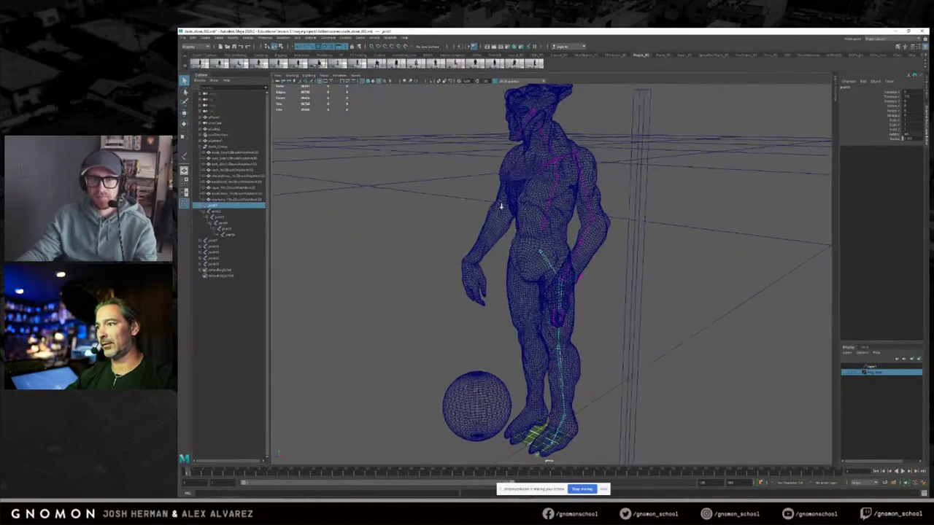
{"action": "right_click_drag", "start_coordinate": [493, 207], "coordinate": [578, 244], "text": "alt"}
{"action": "left_click_drag", "start_coordinate": [577, 243], "coordinate": [582, 191], "text": "alt"}
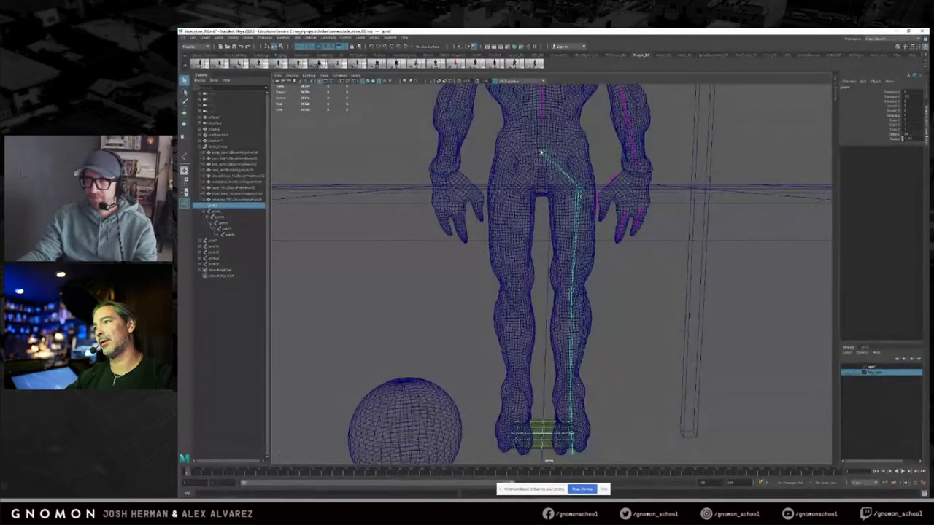
{"action": "left_click", "coordinate": [580, 189]}
{"action": "left_click_drag", "start_coordinate": [576, 207], "coordinate": [580, 189], "text": "alt"}
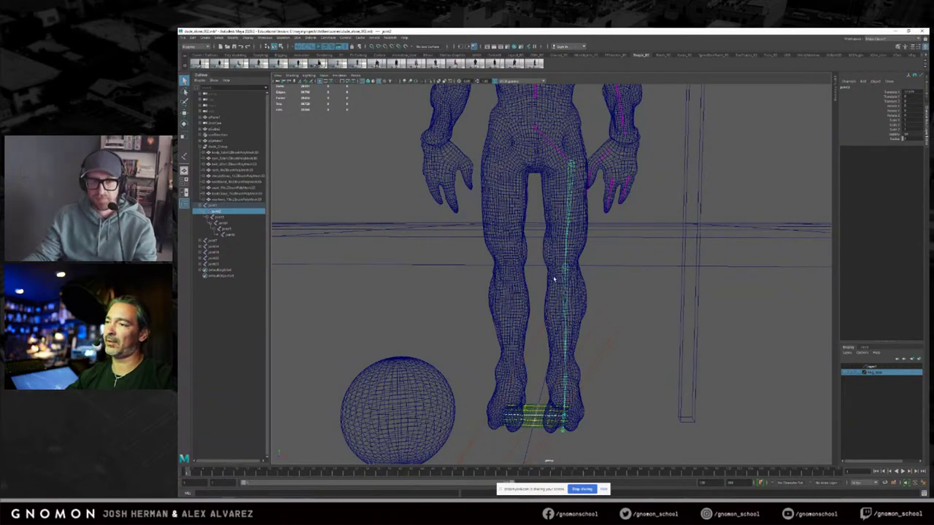
Step: Examine the placement of the leg, spine and shoulder joints inside the mesh from several angles
{"action": "left_click_drag", "start_coordinate": [586, 257], "coordinate": [591, 160], "text": "alt"}
{"action": "middle_click_drag", "start_coordinate": [591, 160], "coordinate": [588, 253], "text": "alt"}
{"action": "right_click_drag", "start_coordinate": [588, 252], "coordinate": [562, 232], "text": "alt"}
{"action": "left_click_drag", "start_coordinate": [562, 232], "coordinate": [626, 310], "text": "alt"}
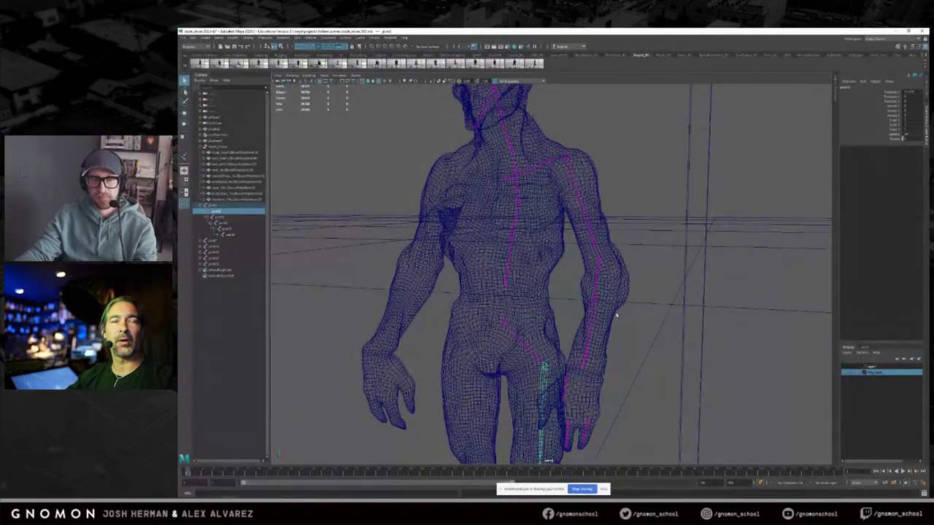
{"action": "left_click_drag", "start_coordinate": [610, 357], "coordinate": [564, 340], "text": "alt"}
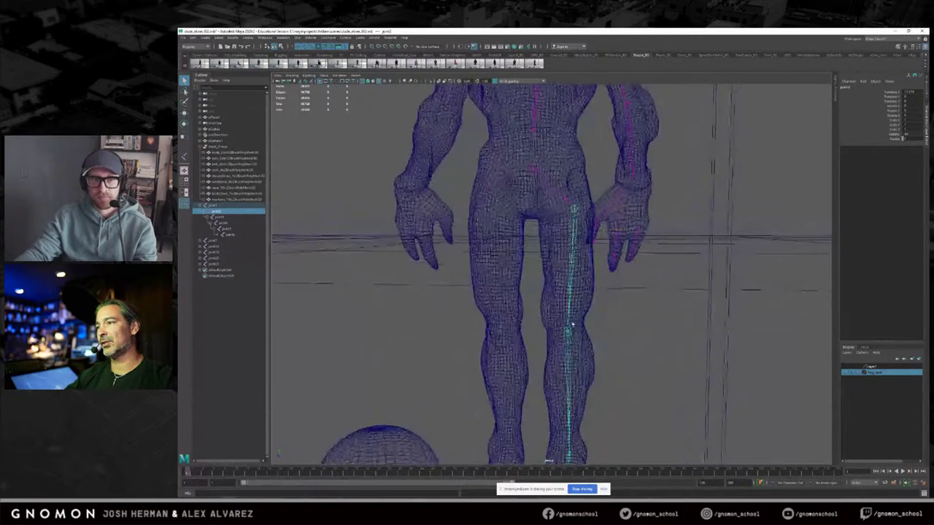
{"action": "left_click_drag", "start_coordinate": [575, 216], "coordinate": [586, 219], "text": "alt"}
{"action": "key", "text": "w"}
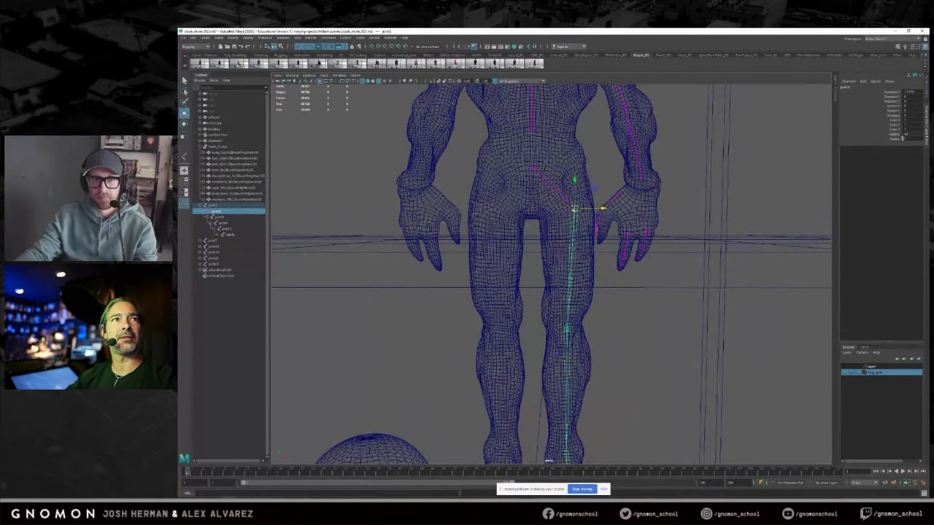
{"action": "left_click_drag", "start_coordinate": [580, 229], "coordinate": [569, 240], "text": "alt"}
{"action": "left_click_drag", "start_coordinate": [577, 276], "coordinate": [594, 232], "text": "alt"}
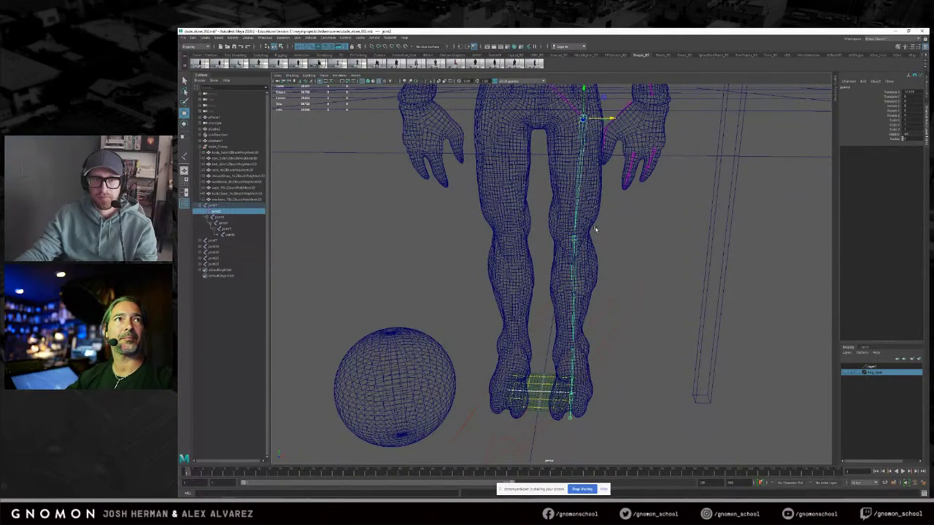
{"action": "left_click_drag", "start_coordinate": [602, 251], "coordinate": [600, 229], "text": "alt"}
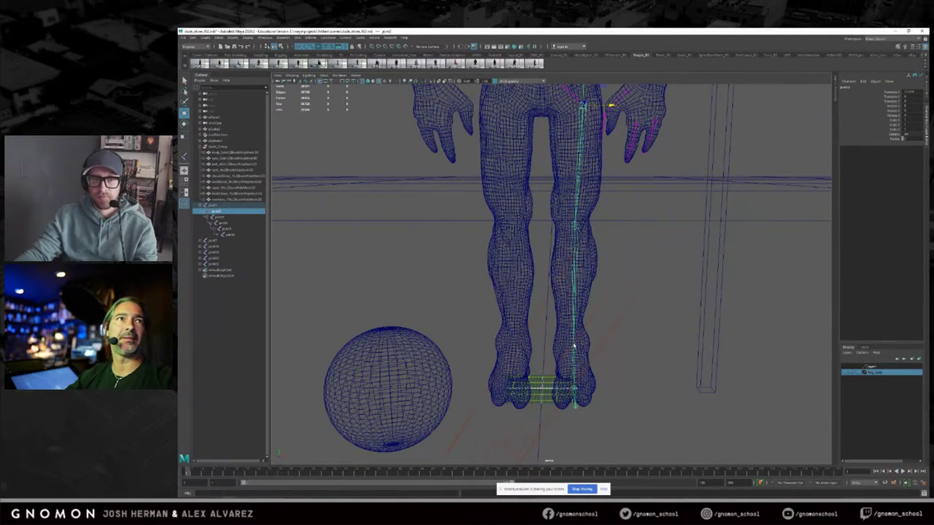
{"action": "left_click_drag", "start_coordinate": [625, 323], "coordinate": [570, 220], "text": "alt"}
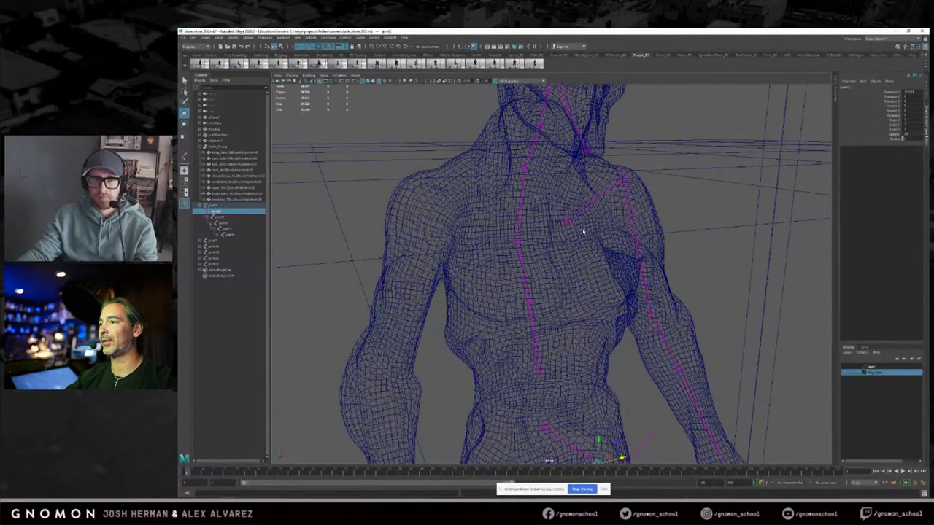
{"action": "left_click_drag", "start_coordinate": [583, 232], "coordinate": [578, 236], "text": "alt"}
{"action": "right_click_drag", "start_coordinate": [579, 237], "coordinate": [679, 198], "text": "alt"}
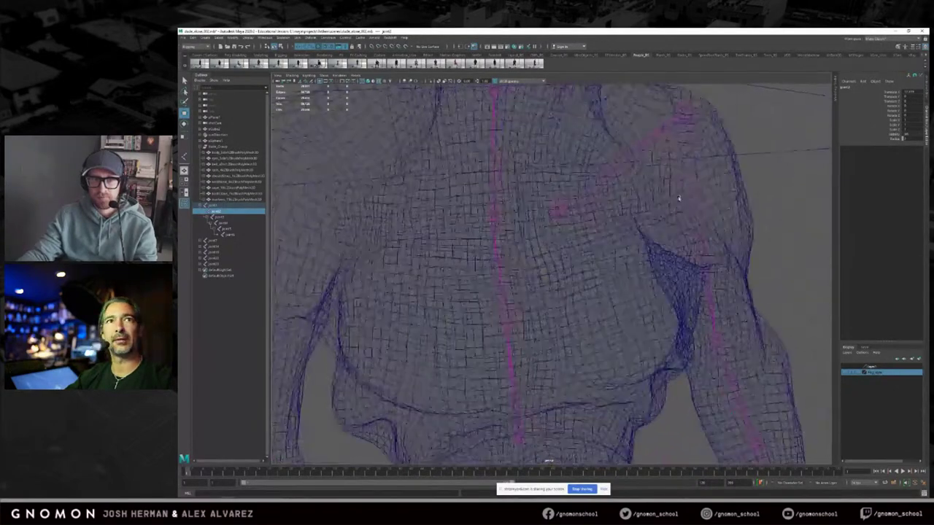
Step: Select the clavicle joint and examine how the arm chain runs through the shoulder, elbow and wrist
{"action": "middle_click_drag", "start_coordinate": [678, 198], "coordinate": [660, 254], "text": "alt"}
{"action": "left_click", "coordinate": [598, 222]}
{"action": "mouse_move", "coordinate": [586, 248]}
{"action": "left_mouse_down", "text": "alt"}
{"action": "mouse_move", "coordinate": [650, 236]}
{"action": "mouse_move", "coordinate": [588, 236]}
{"action": "left_mouse_up", "text": "alt"}
{"action": "right_click_drag", "start_coordinate": [667, 245], "coordinate": [614, 253], "text": "alt"}
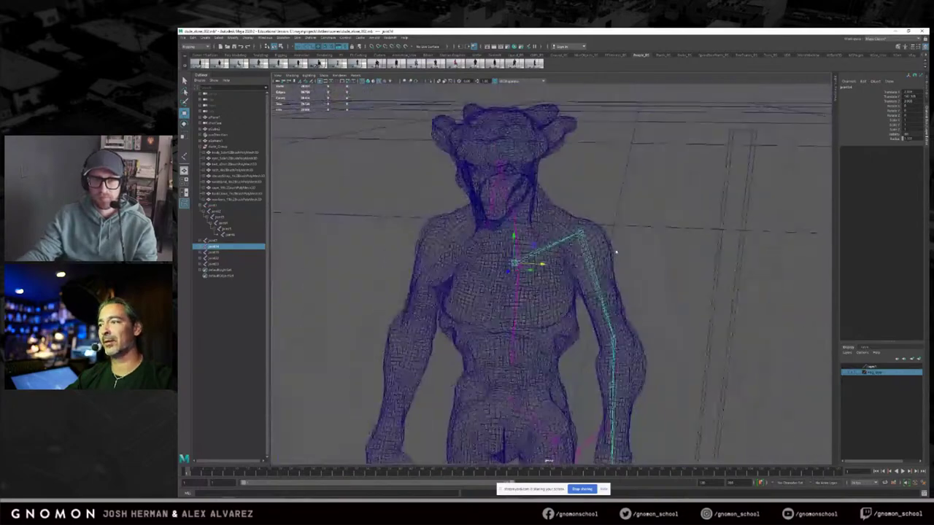
{"action": "middle_click_drag", "start_coordinate": [615, 252], "coordinate": [648, 196], "text": "alt"}
{"action": "left_click_drag", "start_coordinate": [649, 196], "coordinate": [649, 238], "text": "alt"}
{"action": "middle_click_drag", "start_coordinate": [649, 238], "coordinate": [624, 202], "text": "alt"}
{"action": "left_click_drag", "start_coordinate": [625, 201], "coordinate": [627, 205], "text": "alt"}
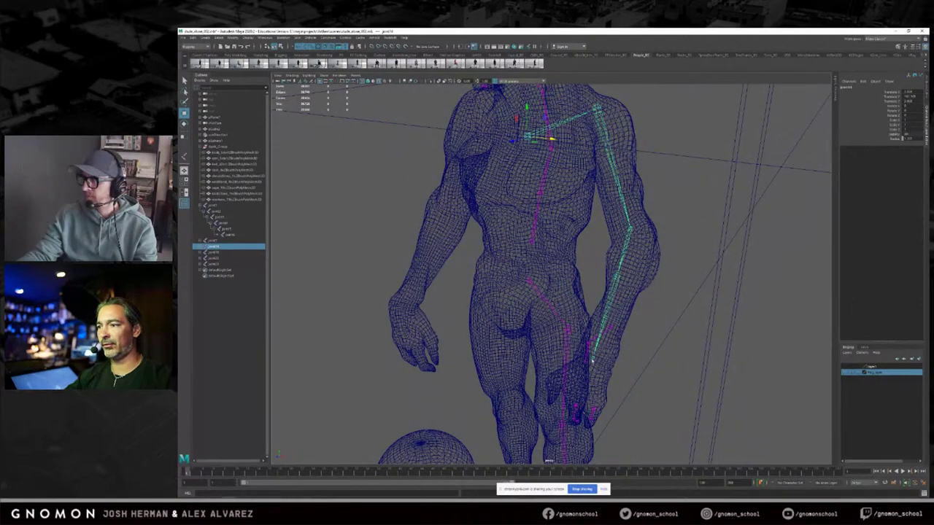
{"action": "left_click_drag", "start_coordinate": [608, 295], "coordinate": [620, 232], "text": "alt"}
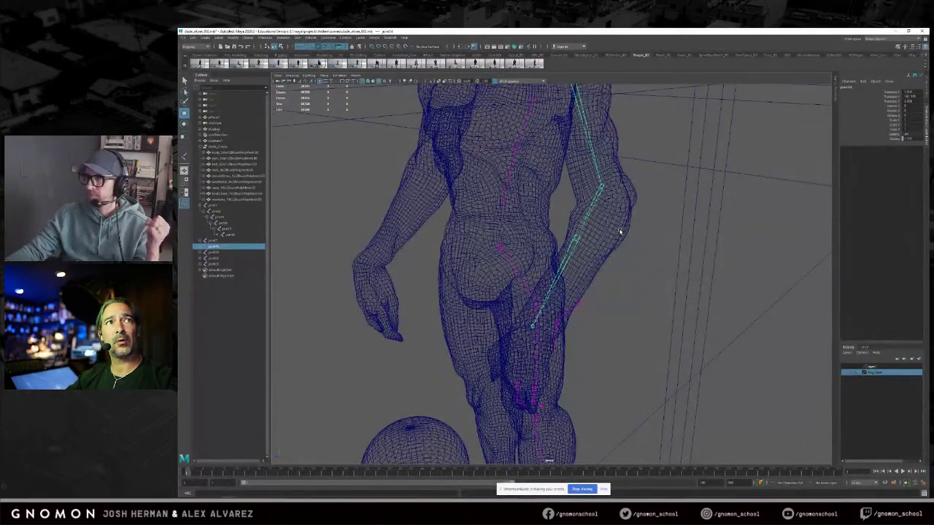
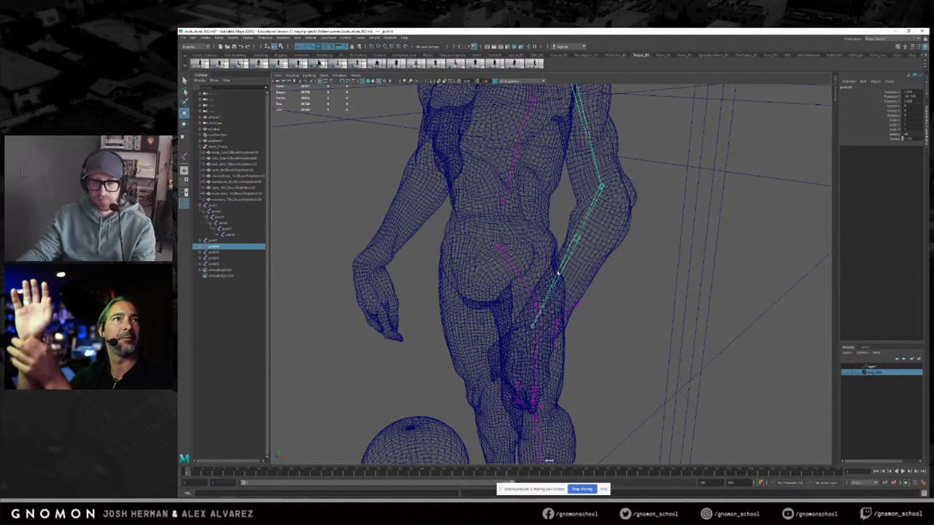
Step: Select the thumb joint chain in the perspective view and move it forward in depth into the hand
{"action": "key", "text": "q"}
{"action": "left_click_drag", "start_coordinate": [631, 248], "coordinate": [621, 223], "text": "alt"}
{"action": "right_click_drag", "start_coordinate": [621, 223], "coordinate": [575, 224], "text": "alt"}
{"action": "left_click_drag", "start_coordinate": [575, 224], "coordinate": [533, 244], "text": "alt"}
{"action": "left_click", "coordinate": [561, 235]}
{"action": "key", "text": "w"}
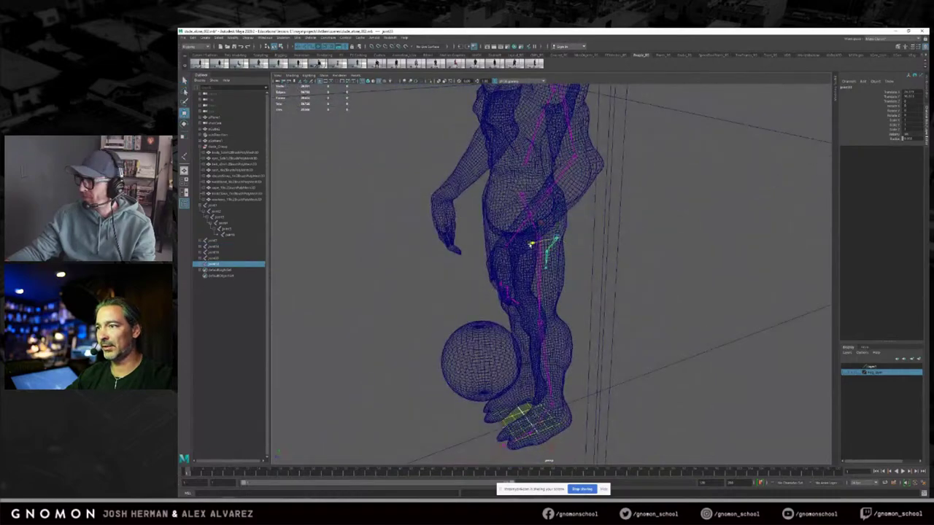
{"action": "left_click", "coordinate": [298, 37]}
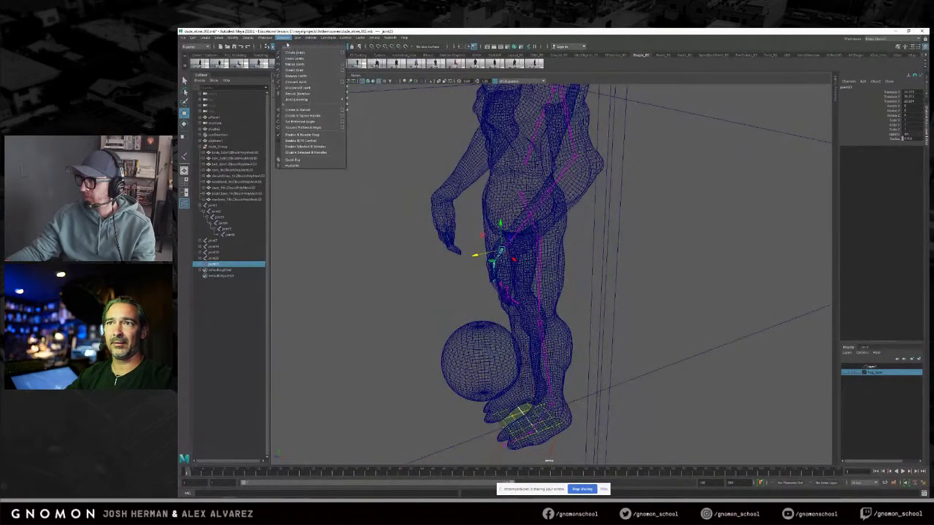
Step: Rotate the thumb joint chain at its root to line up with the thumb of the mesh
{"action": "left_click_drag", "start_coordinate": [609, 241], "coordinate": [706, 238], "text": "alt"}
{"action": "right_click_drag", "start_coordinate": [672, 236], "coordinate": [688, 234], "text": "alt"}
{"action": "left_click_drag", "start_coordinate": [688, 233], "coordinate": [717, 234], "text": "alt"}
{"action": "middle_click_drag", "start_coordinate": [717, 234], "coordinate": [619, 245], "text": "alt"}
{"action": "right_click_drag", "start_coordinate": [619, 246], "coordinate": [623, 213], "text": "alt"}
{"action": "left_click_drag", "start_coordinate": [622, 213], "coordinate": [613, 183], "text": "alt"}
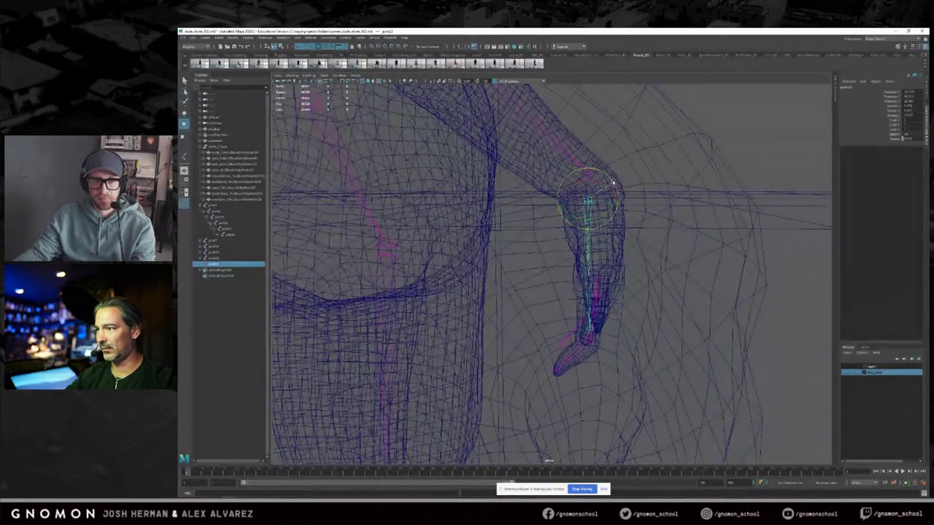
{"action": "left_click_drag", "start_coordinate": [688, 205], "coordinate": [535, 190], "text": "alt"}
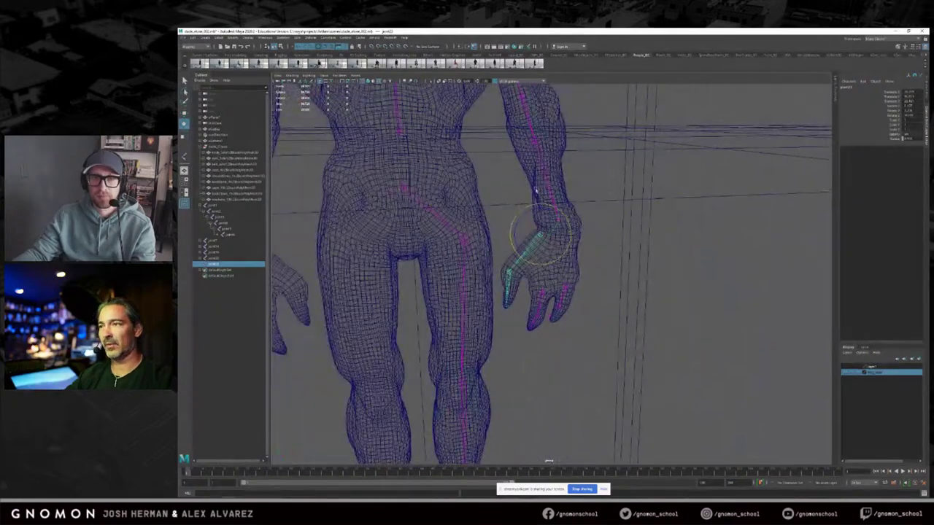
Step: Select the elbow joint and rotate it so the forearm joints run down the forearm to the wrist
{"action": "left_click", "coordinate": [580, 113]}
{"action": "left_click", "coordinate": [519, 106]}
{"action": "middle_click_drag", "start_coordinate": [574, 146], "coordinate": [596, 272], "text": "alt"}
{"action": "left_click_drag", "start_coordinate": [597, 272], "coordinate": [589, 249], "text": "alt"}
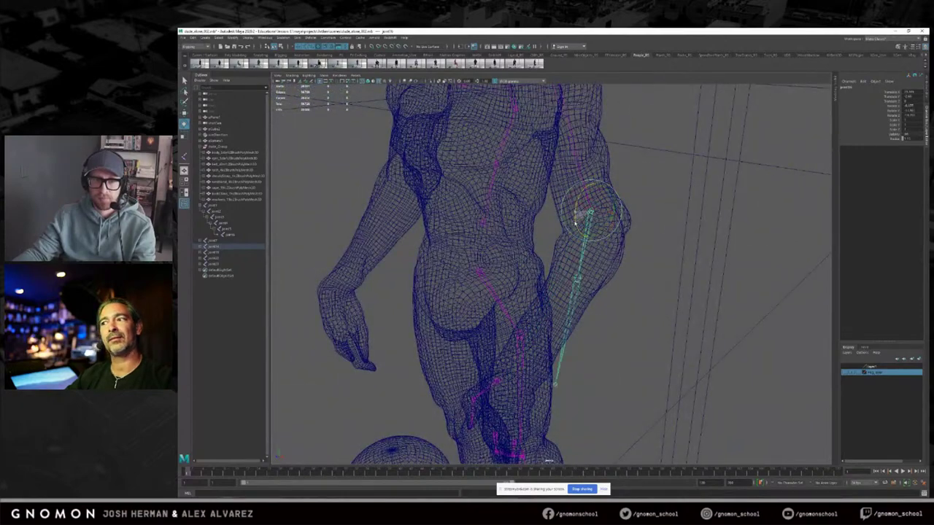
{"action": "left_click_drag", "start_coordinate": [589, 176], "coordinate": [547, 206], "text": "alt"}
{"action": "key", "text": "ctrl+z"}
{"action": "left_click_drag", "start_coordinate": [554, 210], "coordinate": [559, 225], "text": "alt"}
{"action": "right_click_drag", "start_coordinate": [559, 226], "coordinate": [598, 195], "text": "alt"}
{"action": "left_click_drag", "start_coordinate": [597, 196], "coordinate": [584, 170], "text": "alt"}
{"action": "key", "text": "w"}
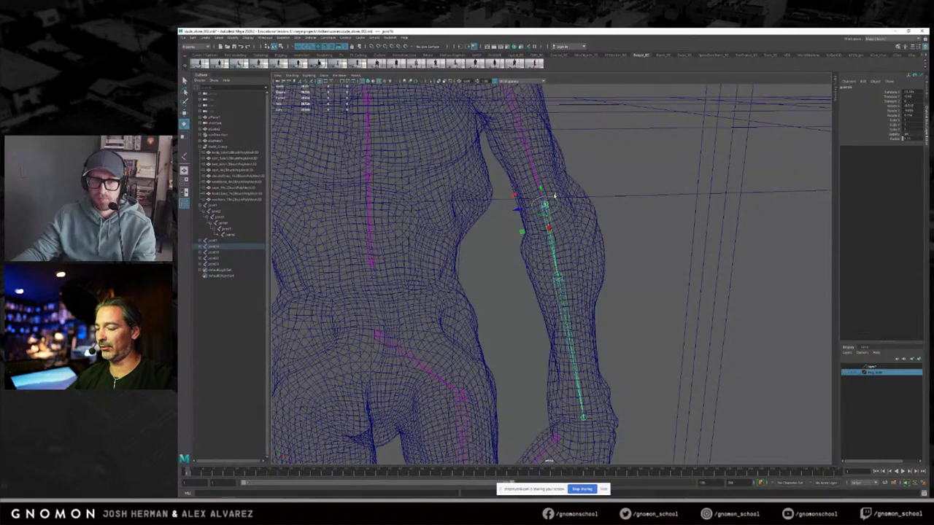
{"action": "left_click_drag", "start_coordinate": [567, 205], "coordinate": [608, 195], "text": "alt"}
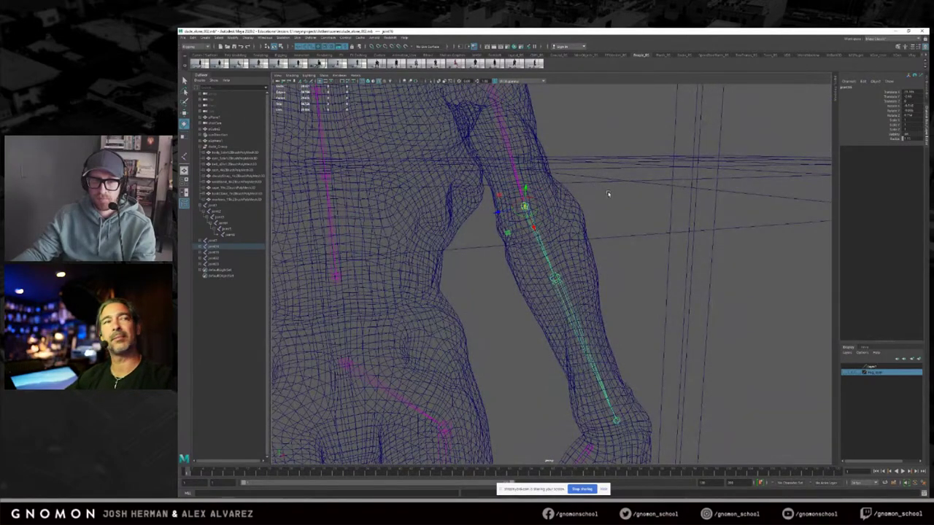
Step: Try rotating the elbow joint to test the forearm joints, and undo the rotation
{"action": "left_click_drag", "start_coordinate": [552, 193], "coordinate": [543, 195], "text": "alt"}
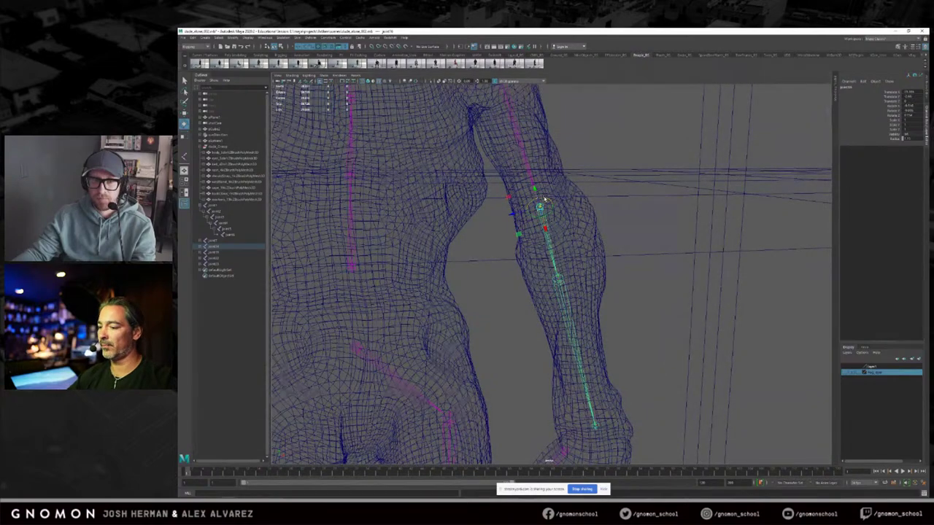
{"action": "left_click_drag", "start_coordinate": [545, 199], "coordinate": [610, 257], "text": "alt"}
{"action": "key", "text": "ctrl+z"}
{"action": "left_click_drag", "start_coordinate": [548, 246], "coordinate": [543, 226]}
{"action": "key", "text": "ctrl+z"}
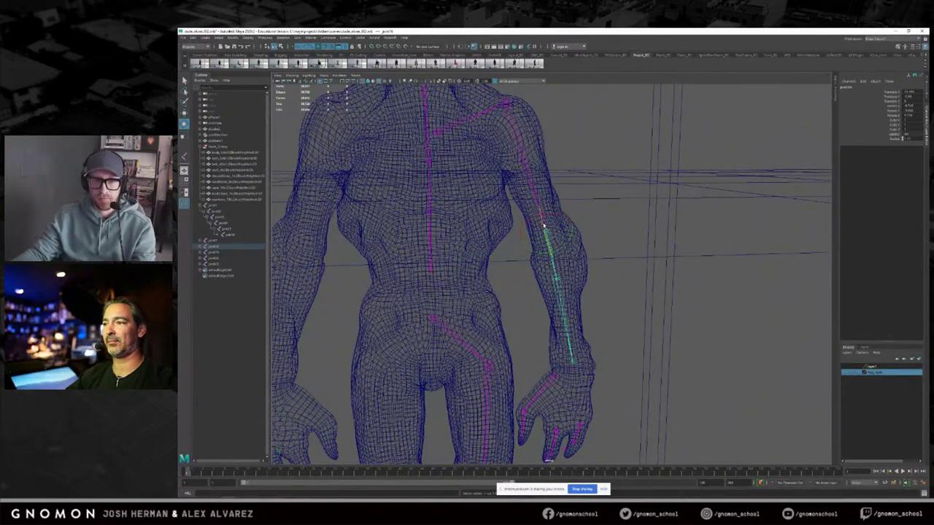
Step: Switch the viewport to shaded display with X-Ray Joints on so the skeleton shows through the figure's mesh
{"action": "key", "text": "5"}
{"action": "left_click_drag", "start_coordinate": [543, 236], "coordinate": [548, 243]}
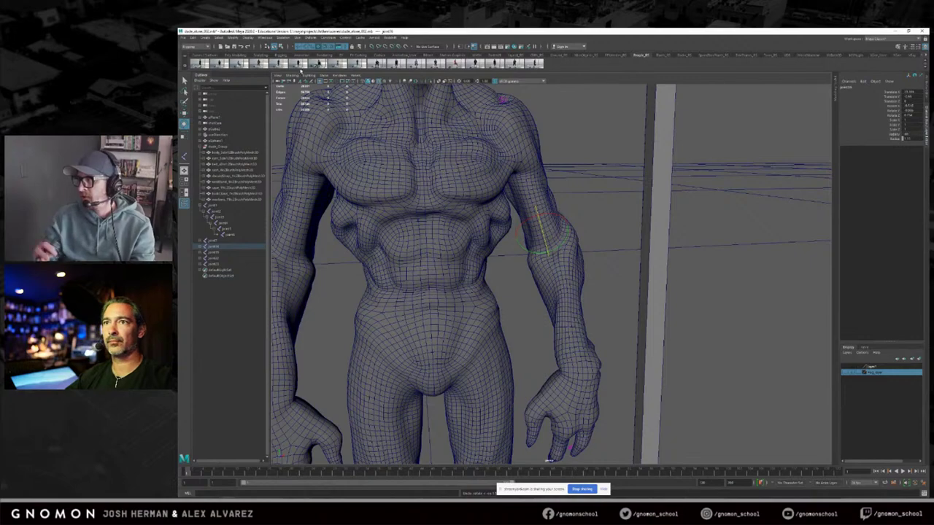
{"action": "left_click", "coordinate": [292, 75]}
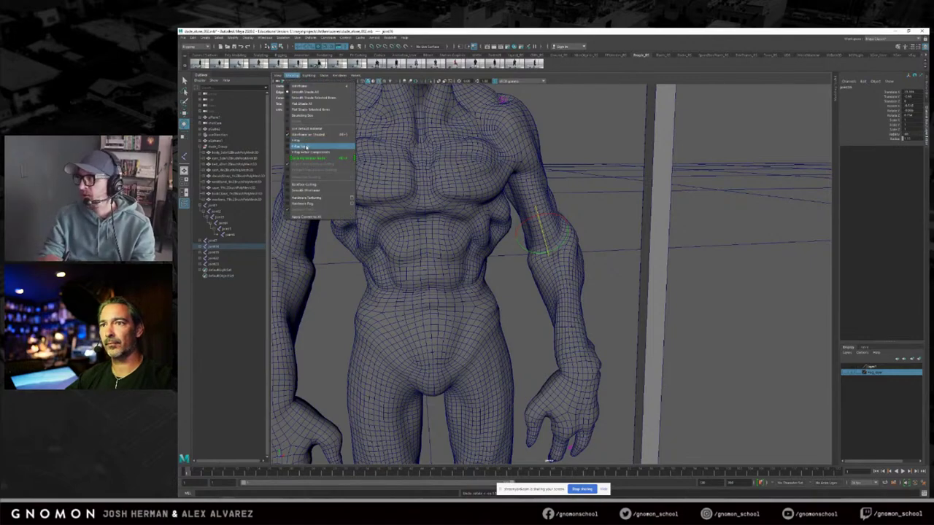
{"action": "left_click", "coordinate": [306, 146]}
{"action": "left_click_drag", "start_coordinate": [426, 174], "coordinate": [465, 196], "text": "alt"}
{"action": "right_click_drag", "start_coordinate": [466, 196], "coordinate": [460, 191], "text": "alt"}
{"action": "middle_click_drag", "start_coordinate": [459, 191], "coordinate": [504, 192], "text": "alt"}
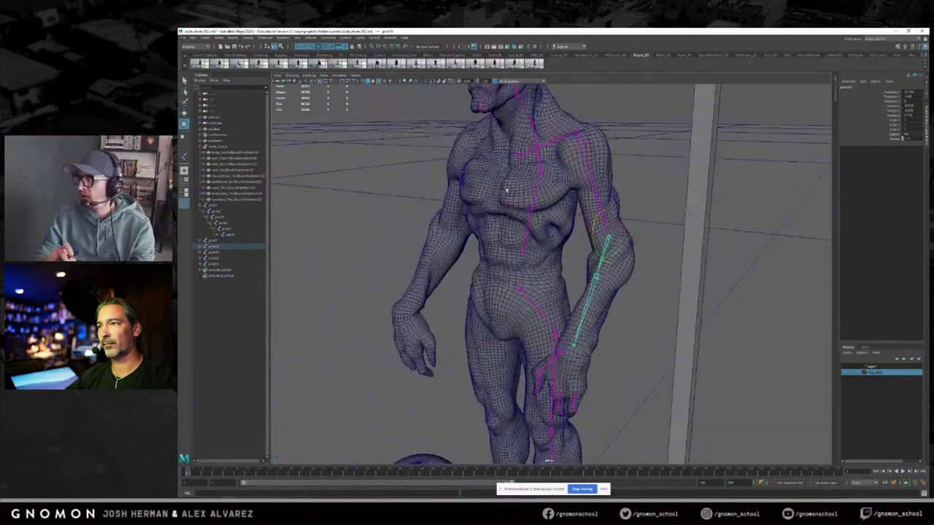
{"action": "left_click_drag", "start_coordinate": [505, 192], "coordinate": [521, 171], "text": "alt"}
Step: Deselect the joints and examine how the skeleton sits inside the arm, torso, hips and hand
{"action": "key", "text": "q"}
{"action": "left_click", "coordinate": [641, 123]}
{"action": "left_click_drag", "start_coordinate": [640, 123], "coordinate": [567, 162], "text": "alt"}
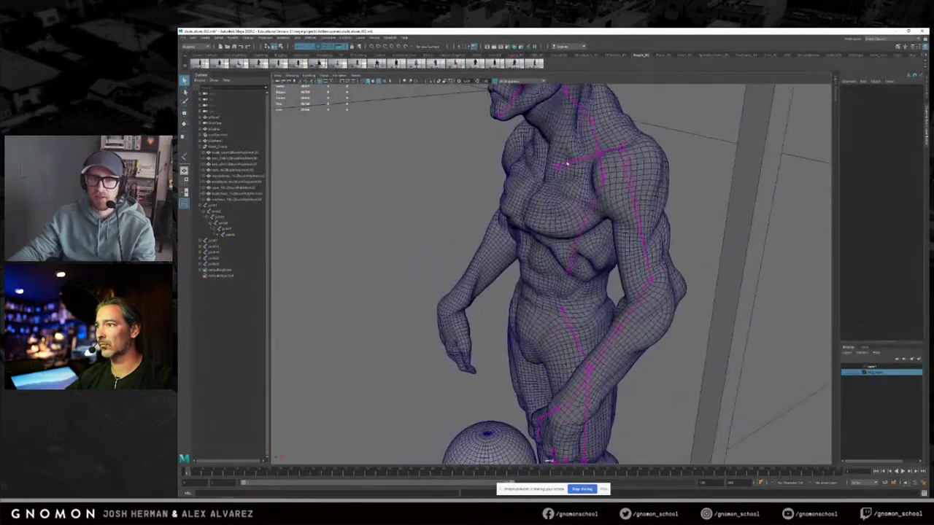
{"action": "left_click_drag", "start_coordinate": [649, 242], "coordinate": [650, 204], "text": "alt"}
{"action": "right_click_drag", "start_coordinate": [650, 204], "coordinate": [459, 182], "text": "alt"}
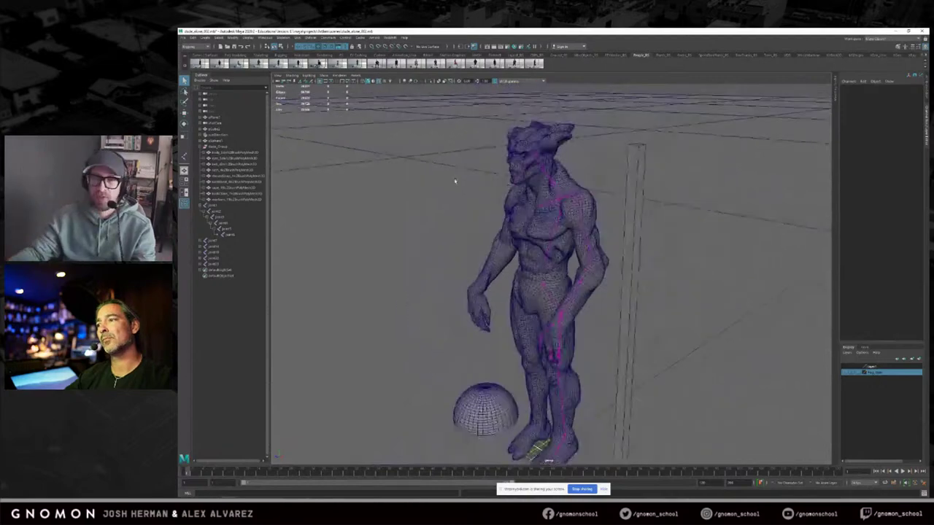
{"action": "left_click_drag", "start_coordinate": [566, 219], "coordinate": [604, 224], "text": "alt"}
{"action": "scroll", "coordinate": [603, 224], "scroll_direction": "up", "scroll_amount": 6}
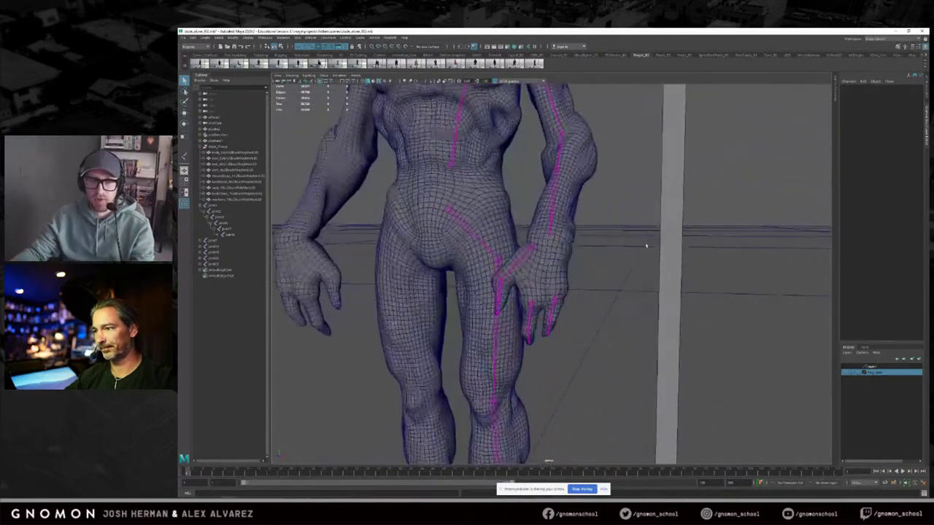
{"action": "mouse_move", "coordinate": [597, 256]}
{"action": "left_mouse_down", "text": "alt"}
{"action": "mouse_move", "coordinate": [613, 255]}
{"action": "mouse_move", "coordinate": [600, 260]}
{"action": "left_mouse_up", "text": "alt"}
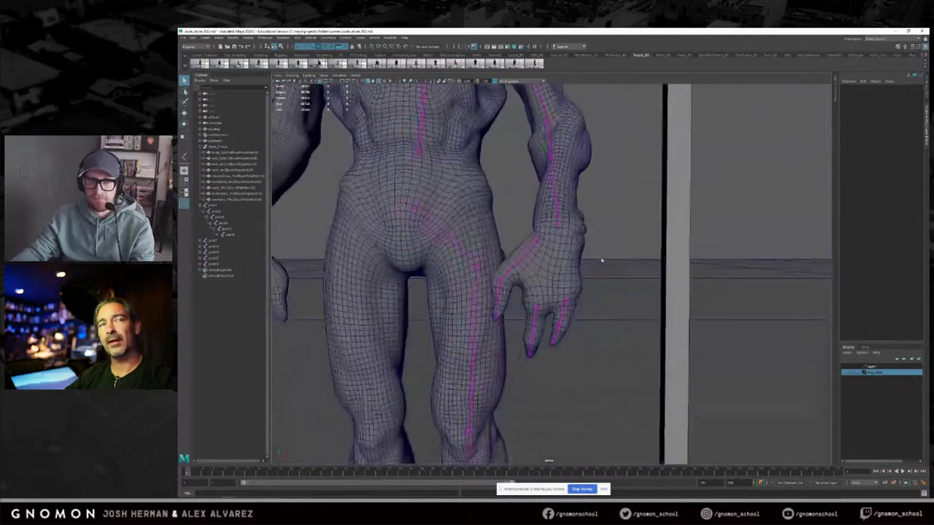
{"action": "right_click_drag", "start_coordinate": [600, 260], "coordinate": [686, 270], "text": "alt"}
{"action": "left_click", "coordinate": [380, 185]}
{"action": "left_click", "coordinate": [608, 165]}
{"action": "right_click_drag", "start_coordinate": [608, 165], "coordinate": [471, 184], "text": "alt"}
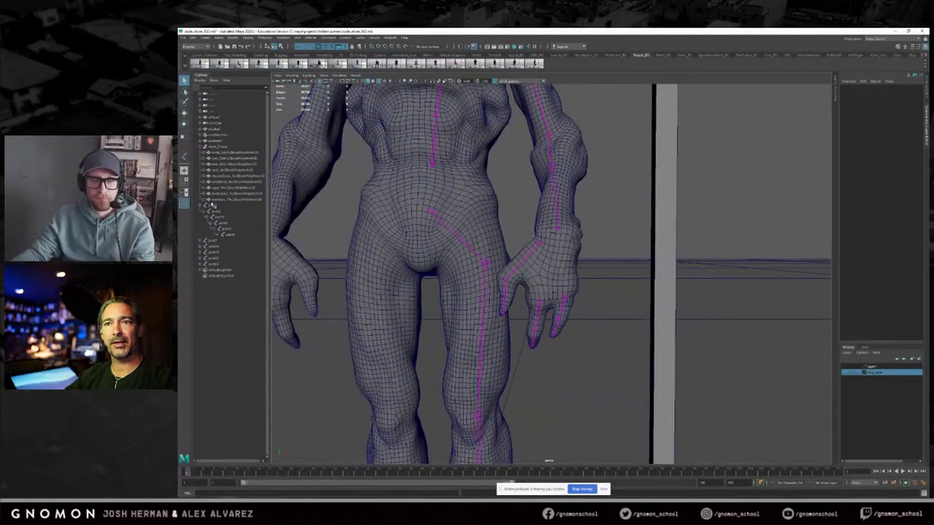
{"action": "right_click_drag", "start_coordinate": [536, 205], "coordinate": [588, 198], "text": "alt"}
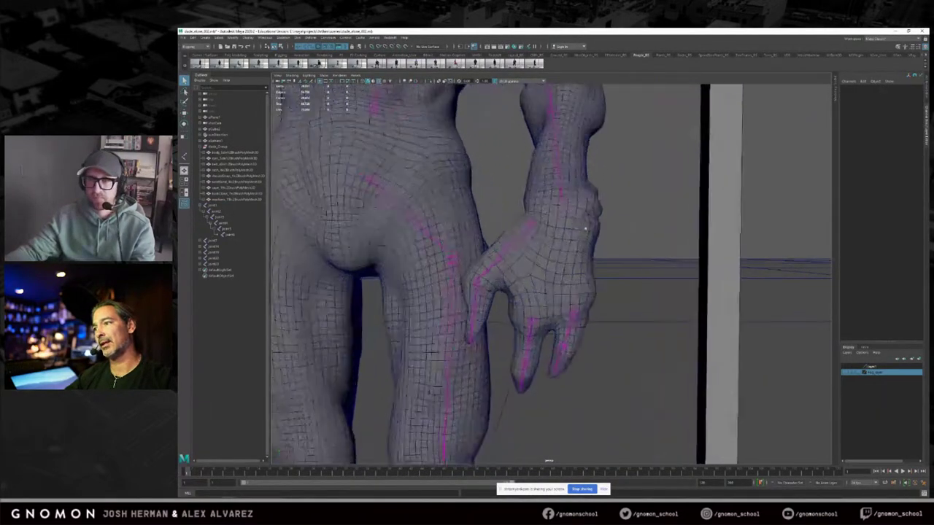
Step: Parent the root joint of the thumb chain to the wrist joint
{"action": "left_click", "coordinate": [535, 221]}
{"action": "left_click_drag", "start_coordinate": [553, 232], "coordinate": [546, 239], "text": "alt"}
{"action": "left_click", "coordinate": [554, 205], "text": "shift"}
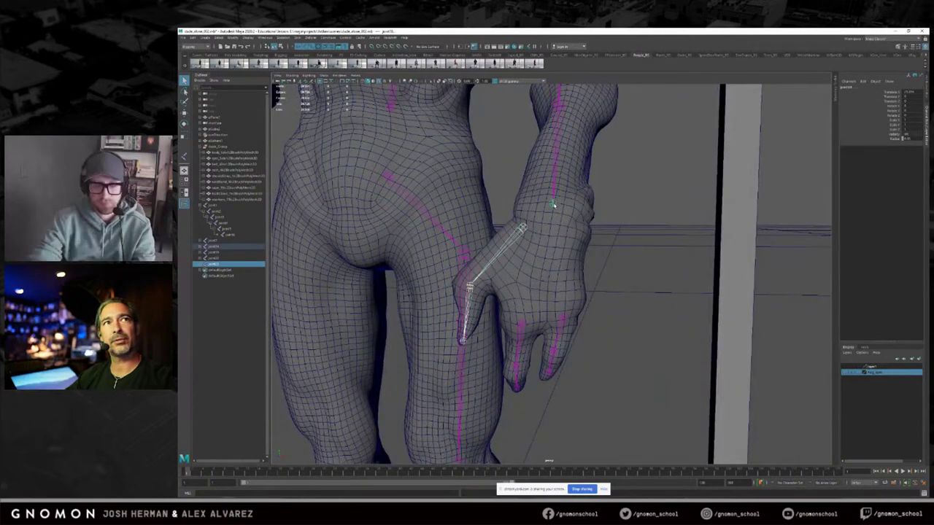
{"action": "key", "text": "p"}
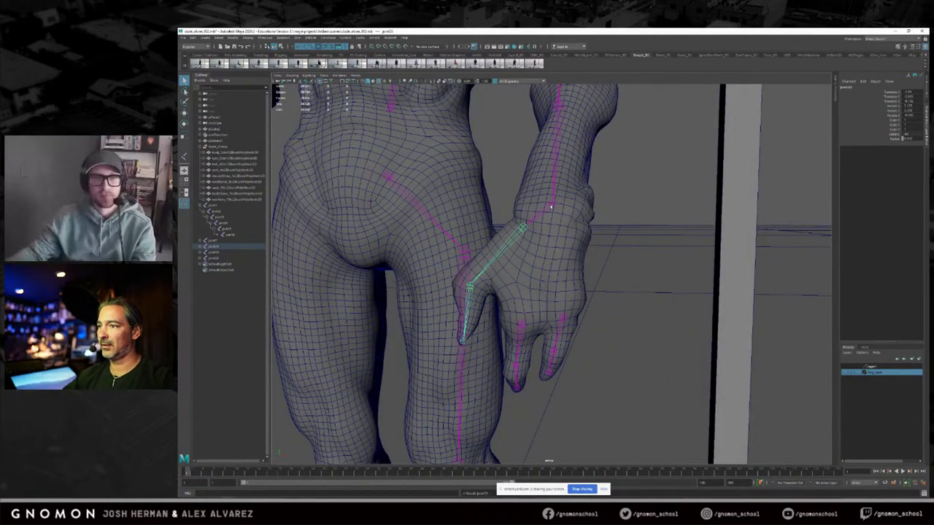
Step: Parent the root joints of both finger chains to the wrist joint
{"action": "left_click", "coordinate": [520, 326]}
{"action": "left_click", "coordinate": [558, 204], "text": "shift"}
{"action": "key", "text": "p"}
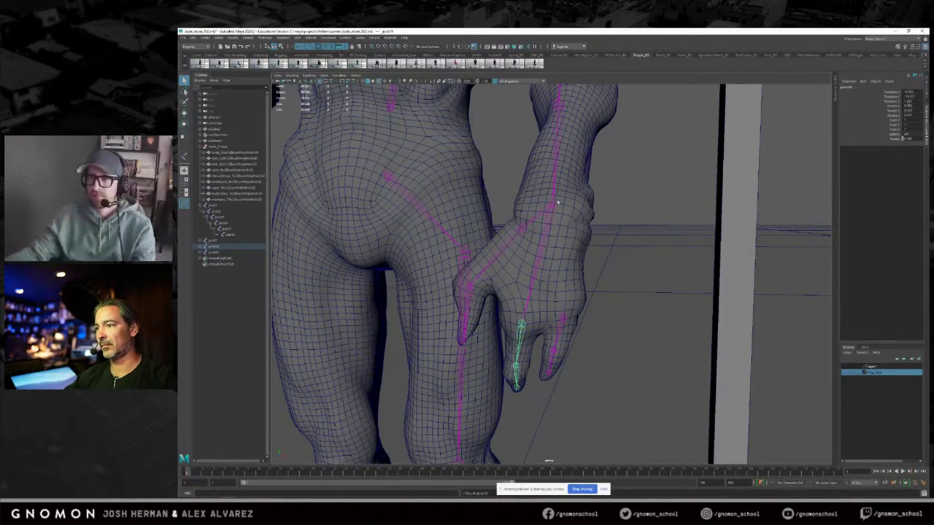
{"action": "left_click", "coordinate": [555, 205], "text": "shift"}
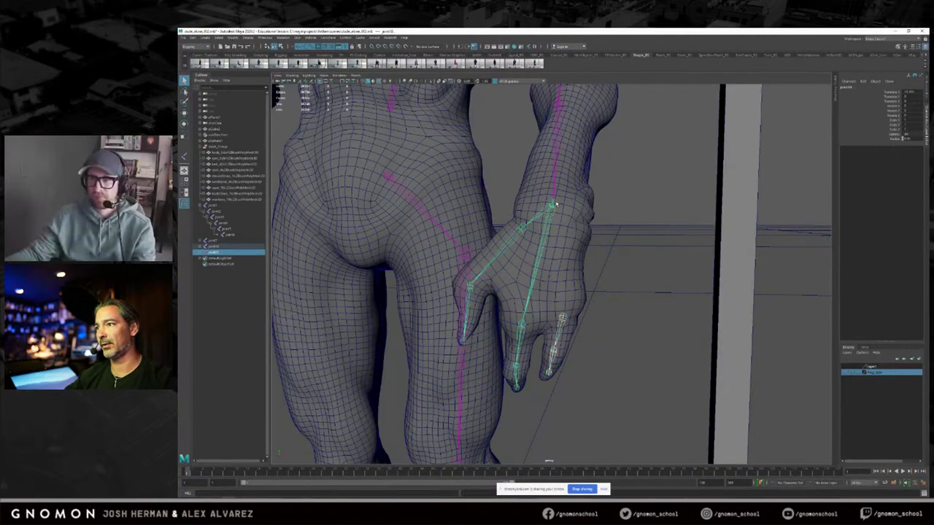
{"action": "key", "text": "p"}
Step: Parent the leg chain's pelvis joint to the root joint at the base of the spine
{"action": "right_click_drag", "start_coordinate": [597, 180], "coordinate": [454, 175], "text": "alt"}
{"action": "middle_click_drag", "start_coordinate": [454, 175], "coordinate": [483, 244], "text": "alt"}
{"action": "right_click_drag", "start_coordinate": [483, 245], "coordinate": [560, 244], "text": "alt"}
{"action": "left_click", "coordinate": [453, 214]}
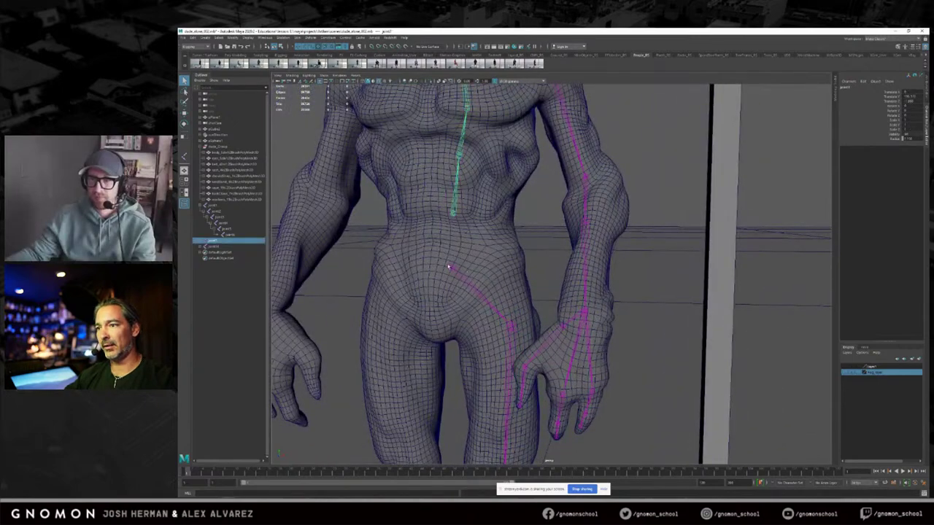
{"action": "left_click", "coordinate": [449, 268], "text": "shift"}
{"action": "key", "text": "p"}
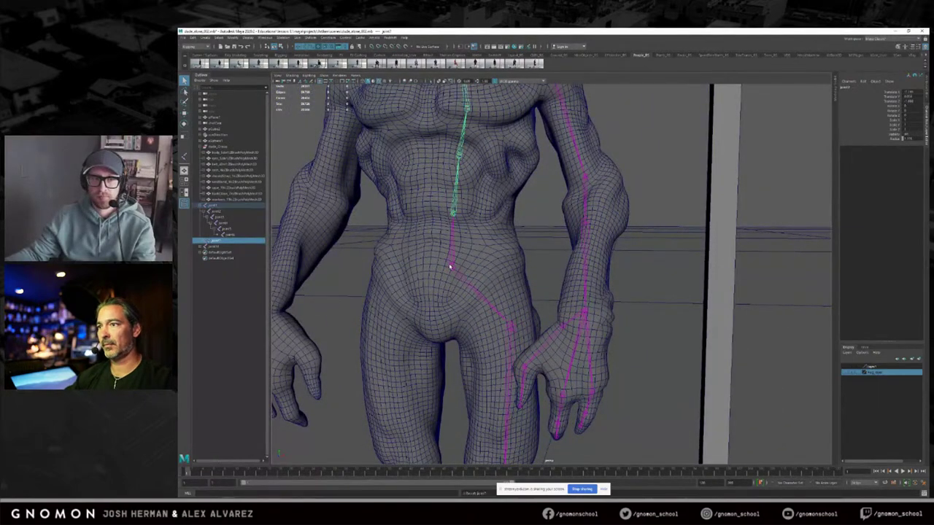
Step: Connect the arm chain to the spine by parenting the clavicle joint to the joint at the base of the neck
{"action": "key", "text": "f"}
{"action": "left_click", "coordinate": [498, 243]}
{"action": "left_click_drag", "start_coordinate": [498, 243], "coordinate": [565, 280], "text": "alt"}
{"action": "left_click", "coordinate": [569, 257]}
{"action": "left_click", "coordinate": [576, 285]}
{"action": "left_click", "coordinate": [589, 213]}
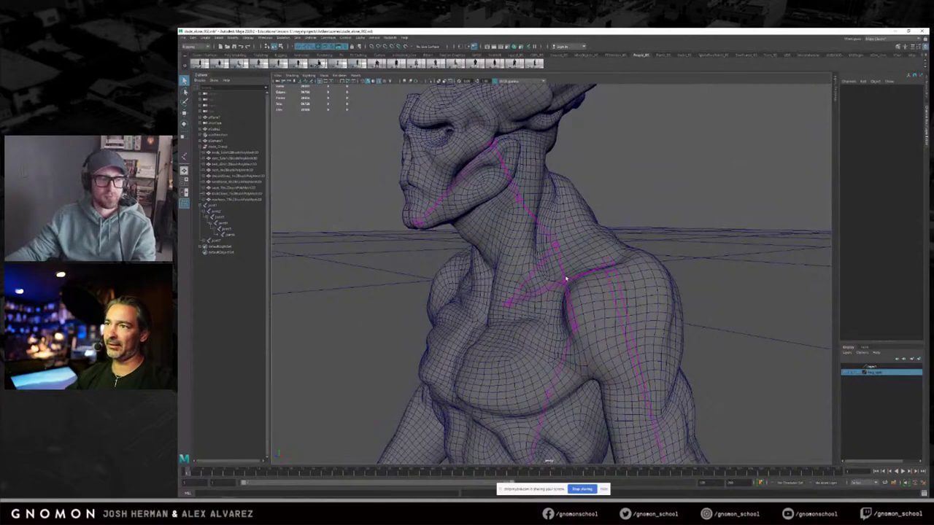
Step: Examine the connected skeleton through the head, neck, shoulder, spine and whole figure from the front, side and back
{"action": "left_click_drag", "start_coordinate": [578, 287], "coordinate": [595, 289], "text": "alt"}
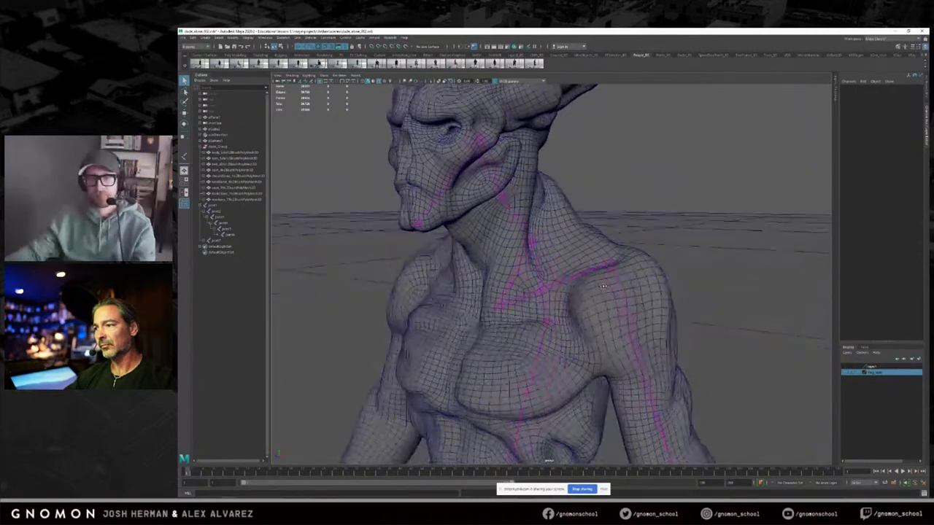
{"action": "right_click_drag", "start_coordinate": [596, 289], "coordinate": [510, 276], "text": "alt"}
{"action": "middle_click_drag", "start_coordinate": [510, 276], "coordinate": [558, 219], "text": "alt"}
{"action": "right_click_drag", "start_coordinate": [558, 219], "coordinate": [539, 228], "text": "alt"}
{"action": "left_click_drag", "start_coordinate": [539, 226], "coordinate": [549, 224], "text": "alt"}
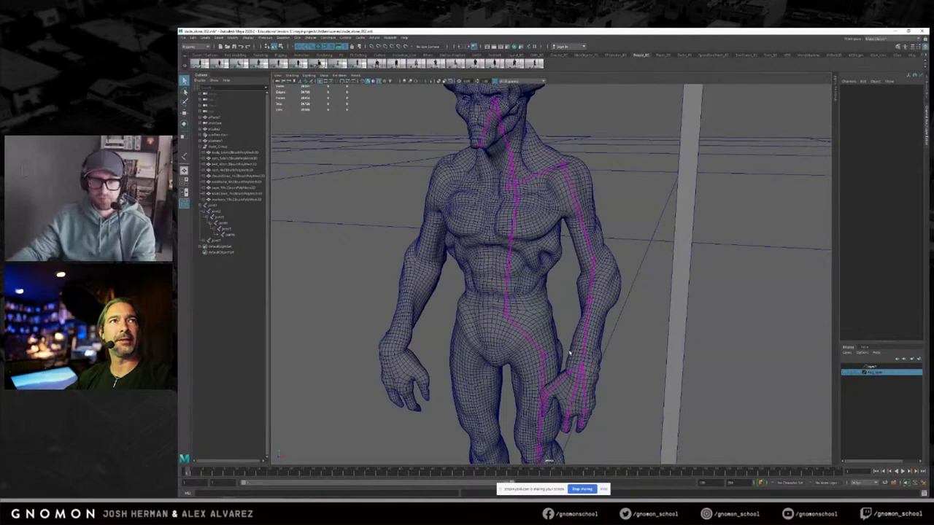
{"action": "left_click_drag", "start_coordinate": [562, 279], "coordinate": [584, 312], "text": "alt"}
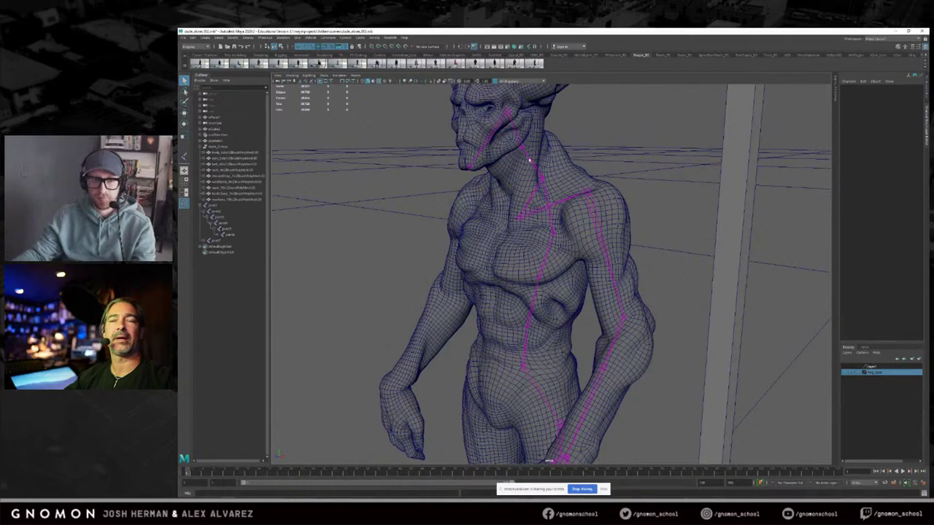
{"action": "left_click_drag", "start_coordinate": [530, 202], "coordinate": [528, 272], "text": "alt"}
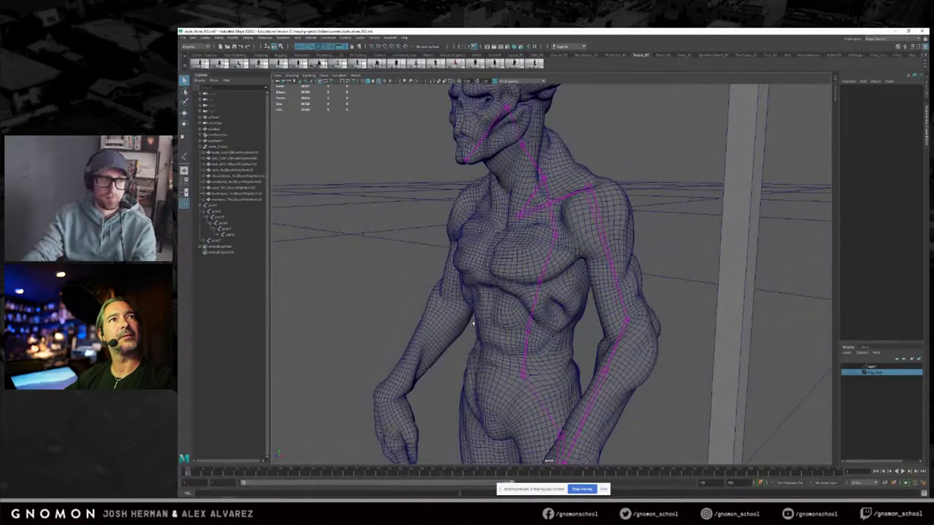
{"action": "left_click_drag", "start_coordinate": [472, 323], "coordinate": [504, 305], "text": "alt"}
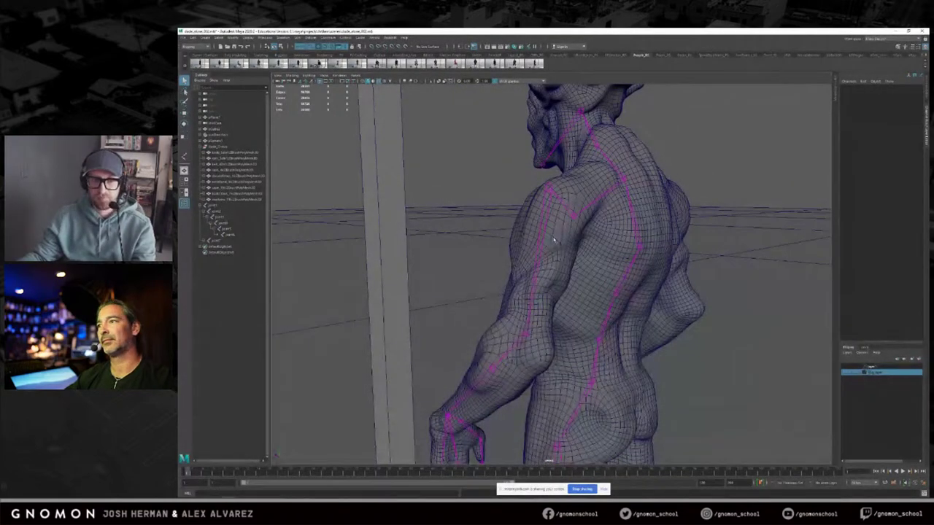
{"action": "left_click_drag", "start_coordinate": [542, 242], "coordinate": [595, 256], "text": "alt"}
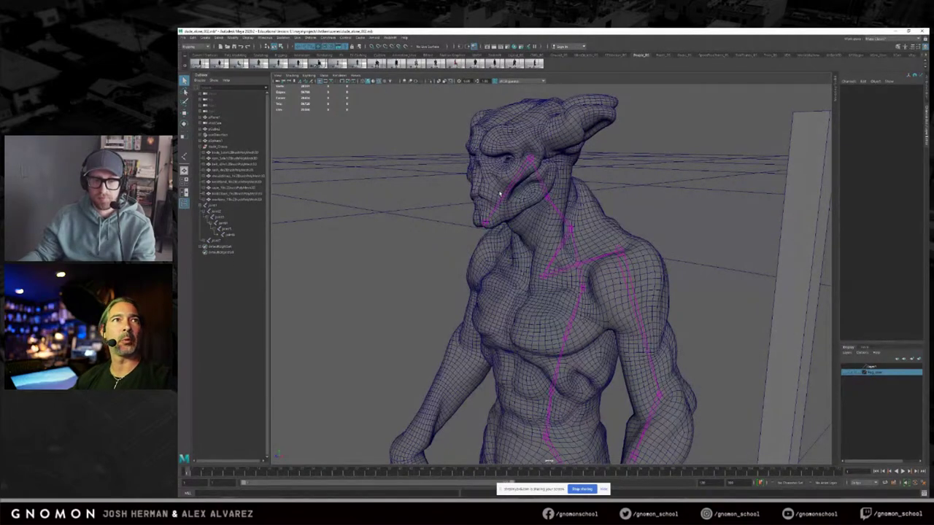
{"action": "left_click_drag", "start_coordinate": [500, 193], "coordinate": [610, 193], "text": "alt"}
{"action": "left_click_drag", "start_coordinate": [548, 199], "coordinate": [594, 198], "text": "alt"}
{"action": "right_click_drag", "start_coordinate": [594, 197], "coordinate": [562, 223], "text": "alt"}
{"action": "left_click_drag", "start_coordinate": [620, 226], "coordinate": [579, 263], "text": "alt"}
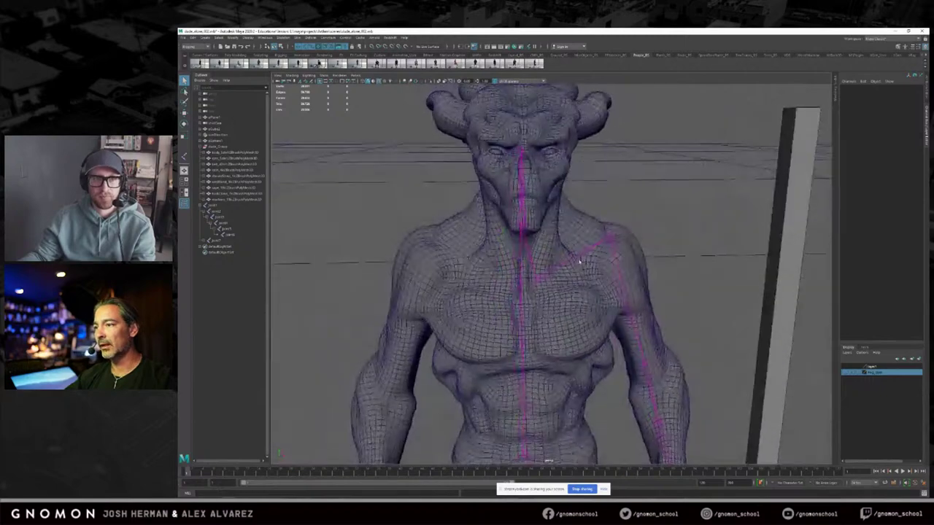
{"action": "right_click_drag", "start_coordinate": [580, 263], "coordinate": [547, 263], "text": "alt"}
{"action": "middle_click_drag", "start_coordinate": [589, 322], "coordinate": [591, 241], "text": "alt"}
{"action": "left_click_drag", "start_coordinate": [591, 241], "coordinate": [541, 199], "text": "alt"}
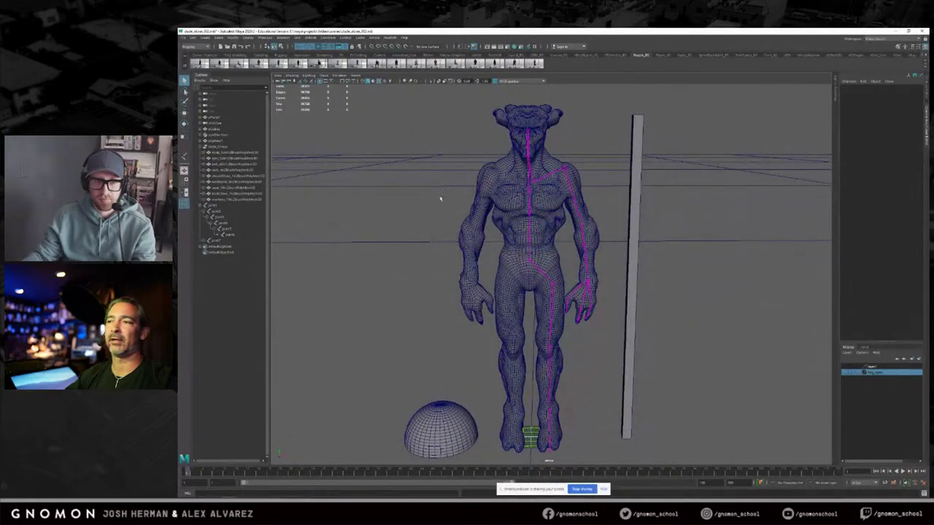
{"action": "left_click_drag", "start_coordinate": [523, 230], "coordinate": [629, 263], "text": "alt"}
{"action": "right_click_drag", "start_coordinate": [629, 263], "coordinate": [650, 266], "text": "alt"}
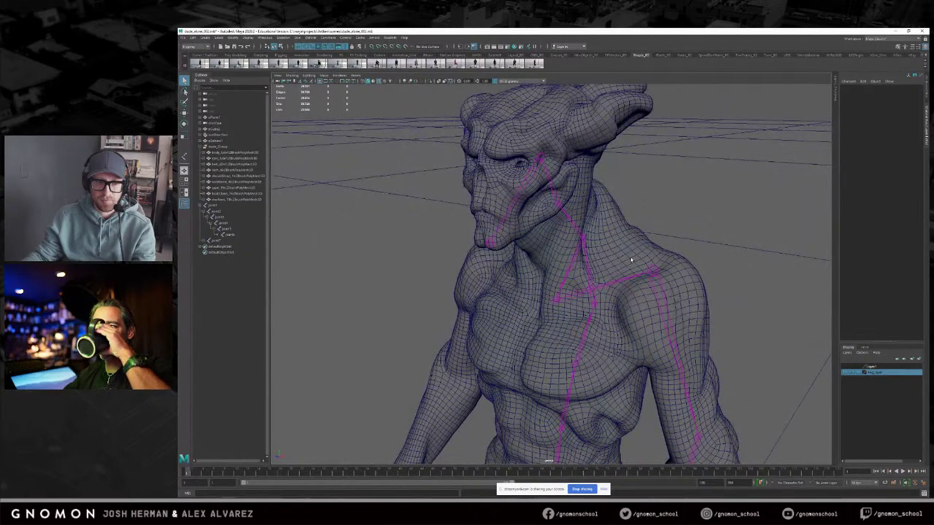
Step: Add the body mesh to a new display layer and set that layer to reference so the mesh cannot be selected
{"action": "left_click", "coordinate": [537, 177]}
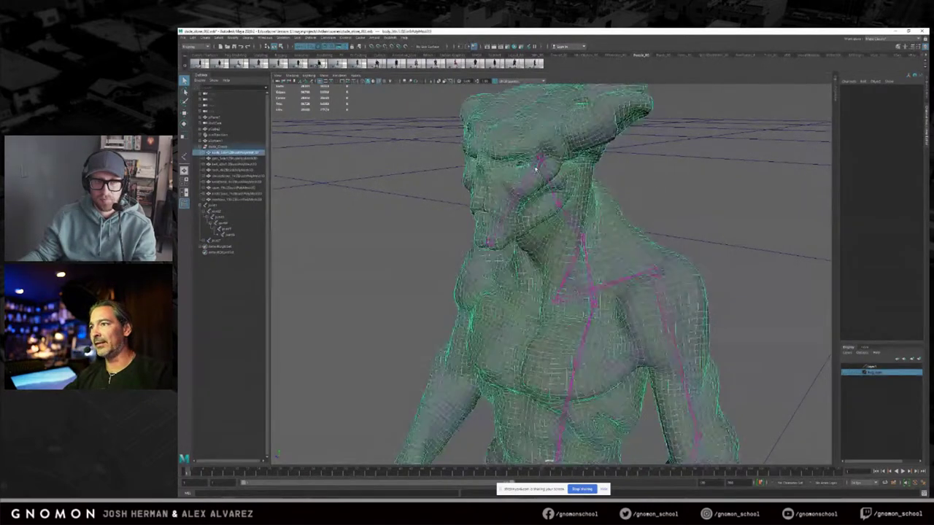
{"action": "left_click", "coordinate": [652, 108]}
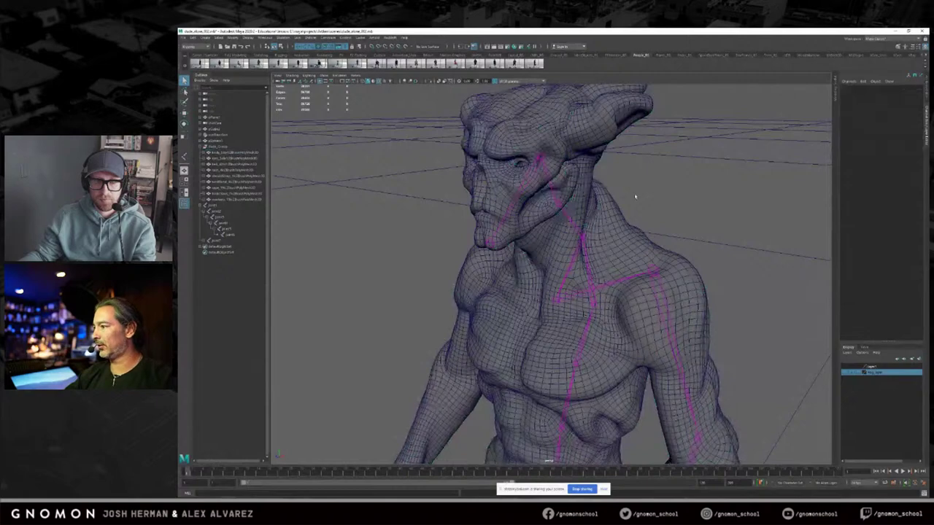
{"action": "left_click", "coordinate": [607, 256]}
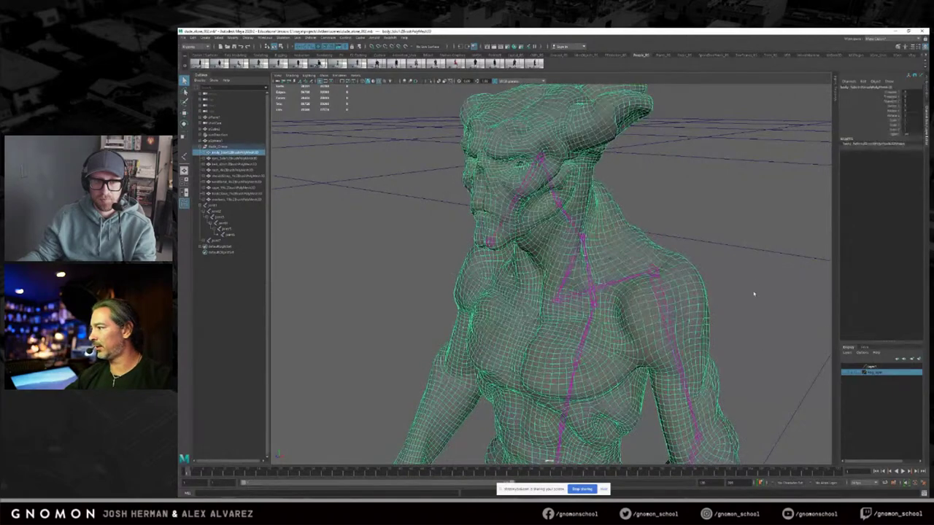
{"action": "left_click", "coordinate": [918, 360]}
{"action": "left_click", "coordinate": [859, 372]}
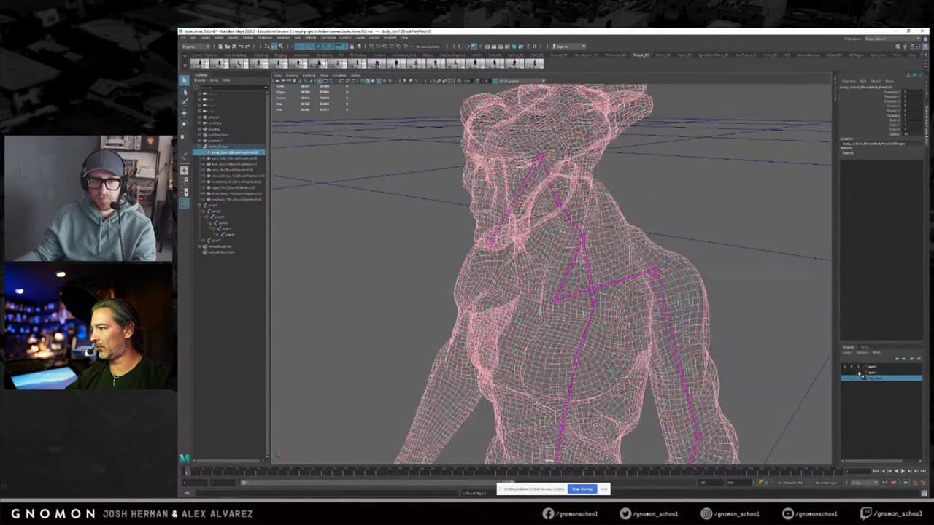
{"action": "left_click", "coordinate": [860, 371]}
{"action": "left_click_drag", "start_coordinate": [671, 308], "coordinate": [656, 156], "text": "alt"}
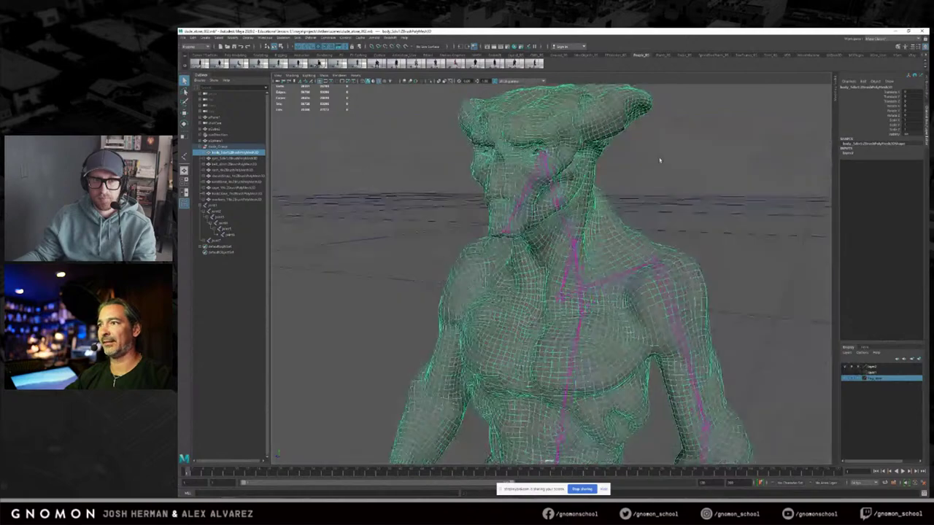
{"action": "left_click", "coordinate": [587, 148]}
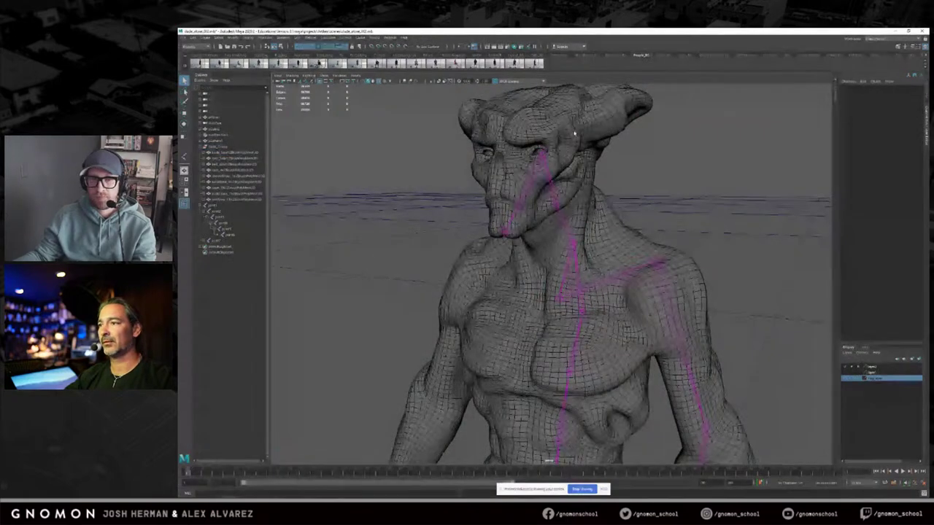
Step: Select the upper neck joint through the mesh, examine the head and jaw joints, and deselect it
{"action": "left_click", "coordinate": [556, 198]}
{"action": "left_click_drag", "start_coordinate": [630, 232], "coordinate": [652, 204], "text": "alt"}
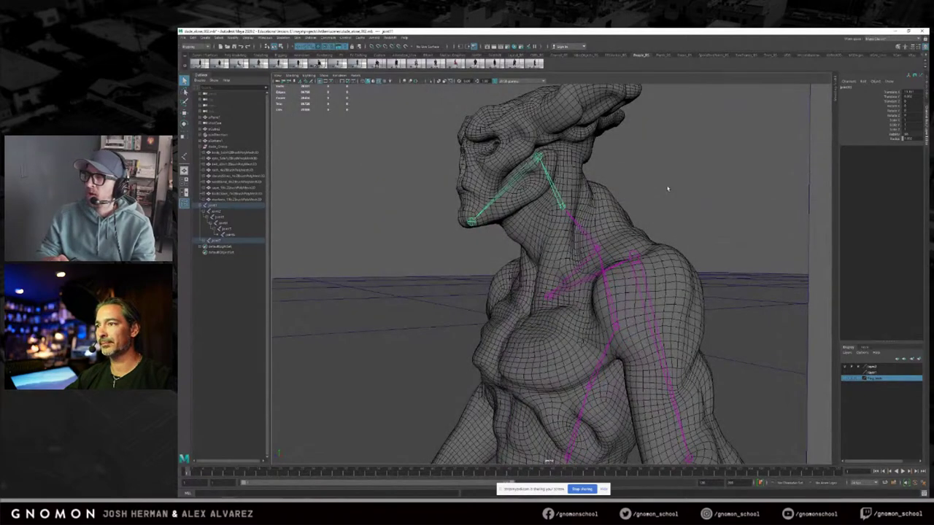
{"action": "left_click", "coordinate": [667, 189]}
{"action": "left_click_drag", "start_coordinate": [642, 175], "coordinate": [562, 246], "text": "alt"}
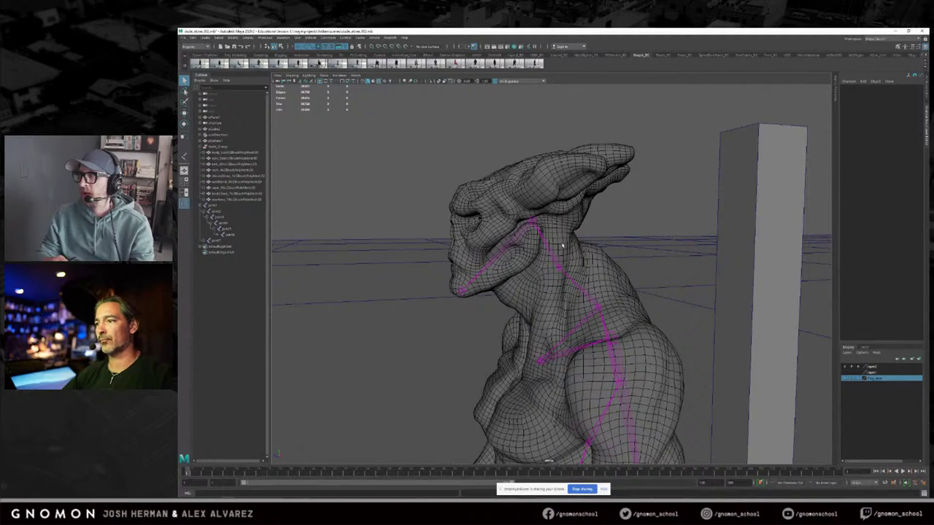
Step: Try rotating the head joint at the jaw pivot, check the neck joint below it, and undo the test changes
{"action": "left_click_drag", "start_coordinate": [561, 245], "coordinate": [533, 232], "text": "alt"}
{"action": "left_click", "coordinate": [534, 206]}
{"action": "key", "text": "e"}
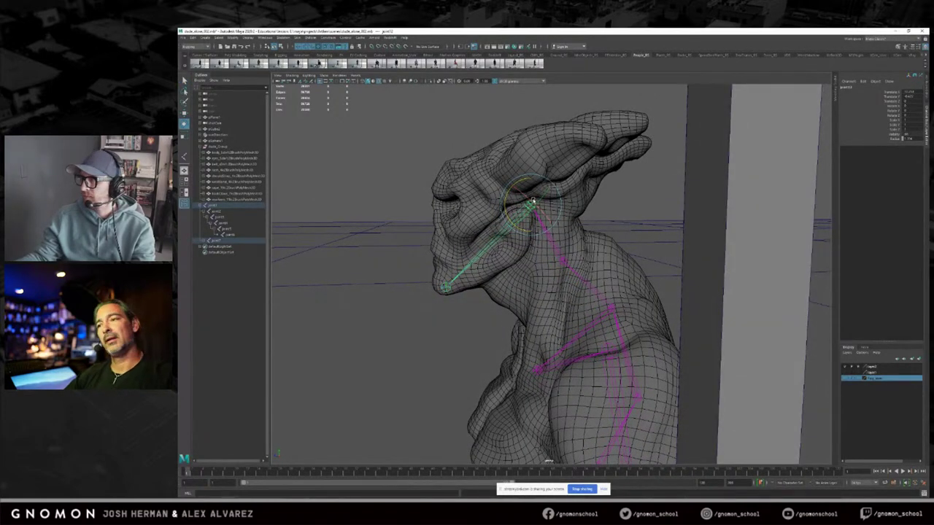
{"action": "left_click_drag", "start_coordinate": [512, 179], "coordinate": [511, 184]}
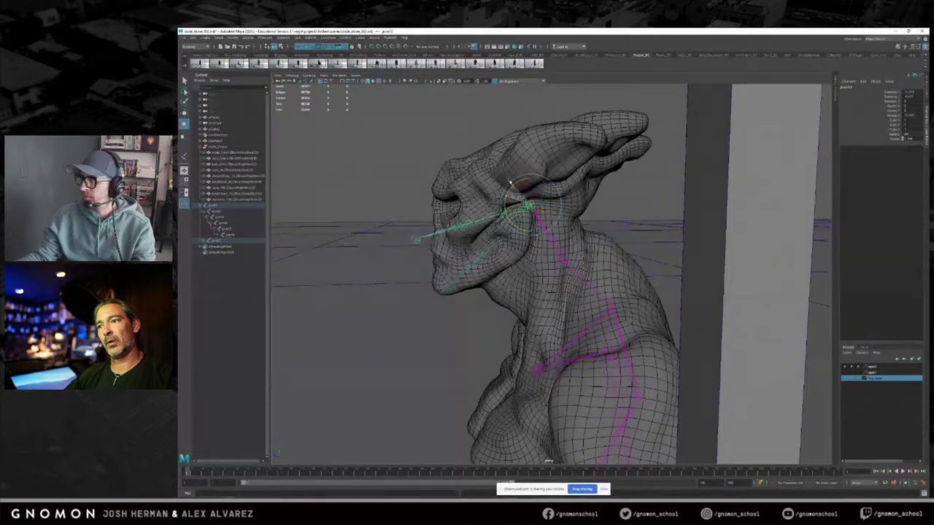
{"action": "left_click_drag", "start_coordinate": [549, 250], "coordinate": [553, 243], "text": "alt"}
{"action": "left_click", "coordinate": [554, 246]}
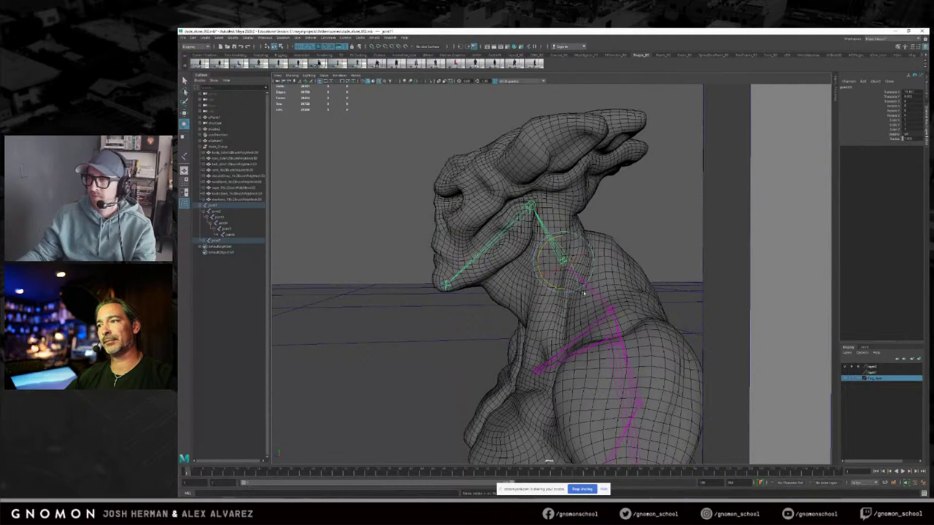
{"action": "left_click", "coordinate": [528, 207]}
{"action": "left_click_drag", "start_coordinate": [524, 215], "coordinate": [523, 193], "text": "alt"}
{"action": "key", "text": "ctrl+z"}
{"action": "key", "text": "ctrl+z"}
{"action": "key", "text": "q"}
{"action": "mouse_move", "coordinate": [547, 266]}
{"action": "left_mouse_down", "text": "alt"}
{"action": "mouse_move", "coordinate": [553, 253]}
{"action": "mouse_move", "coordinate": [553, 262]}
{"action": "mouse_move", "coordinate": [540, 260]}
{"action": "mouse_move", "coordinate": [565, 262]}
{"action": "mouse_move", "coordinate": [553, 260]}
{"action": "left_mouse_up", "text": "alt"}
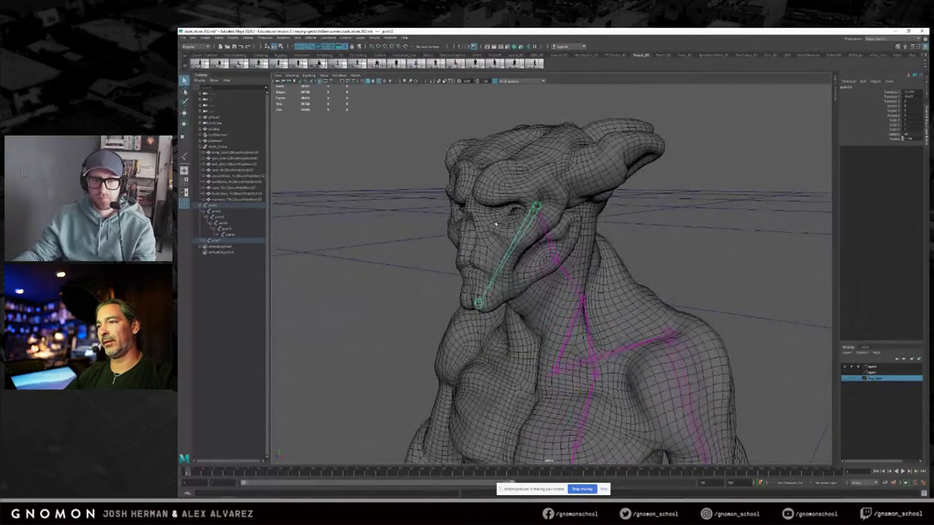
{"action": "left_click_drag", "start_coordinate": [535, 234], "coordinate": [583, 232], "text": "alt"}
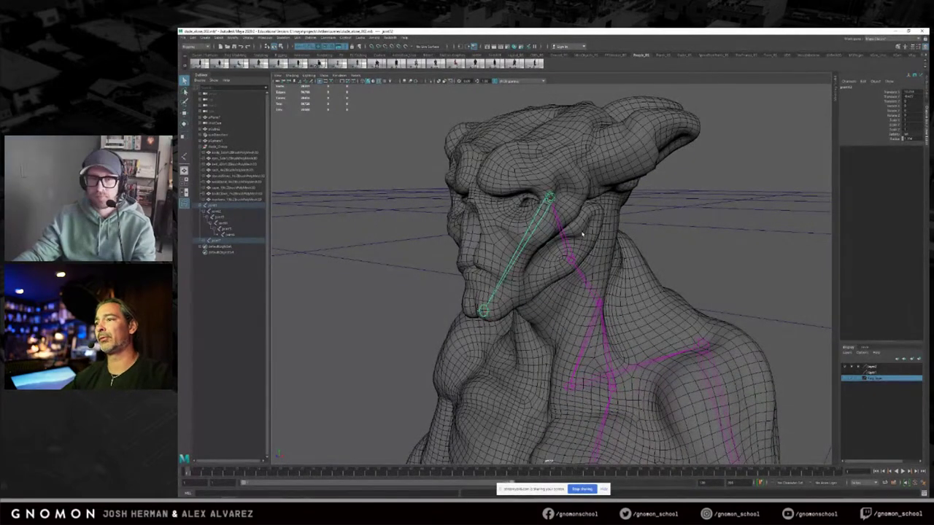
{"action": "left_click_drag", "start_coordinate": [596, 244], "coordinate": [584, 243], "text": "alt"}
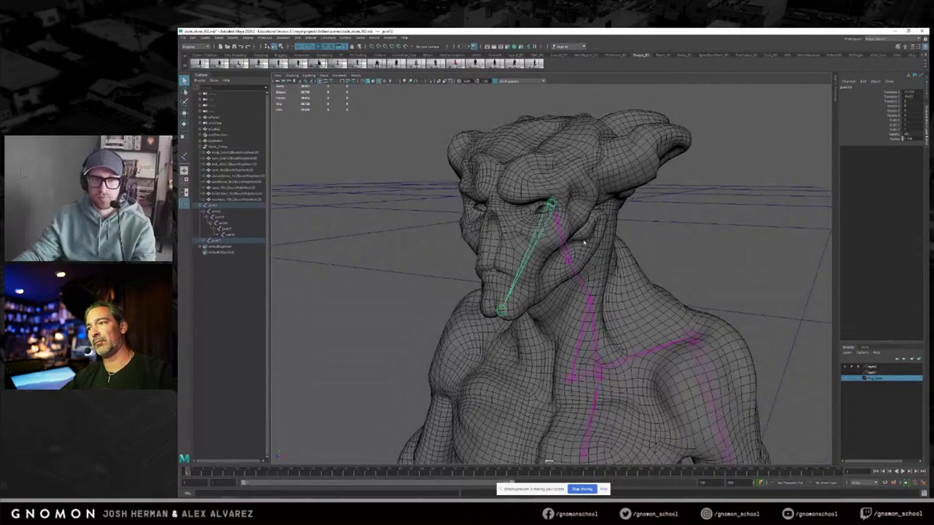
{"action": "left_click_drag", "start_coordinate": [598, 229], "coordinate": [582, 234], "text": "alt"}
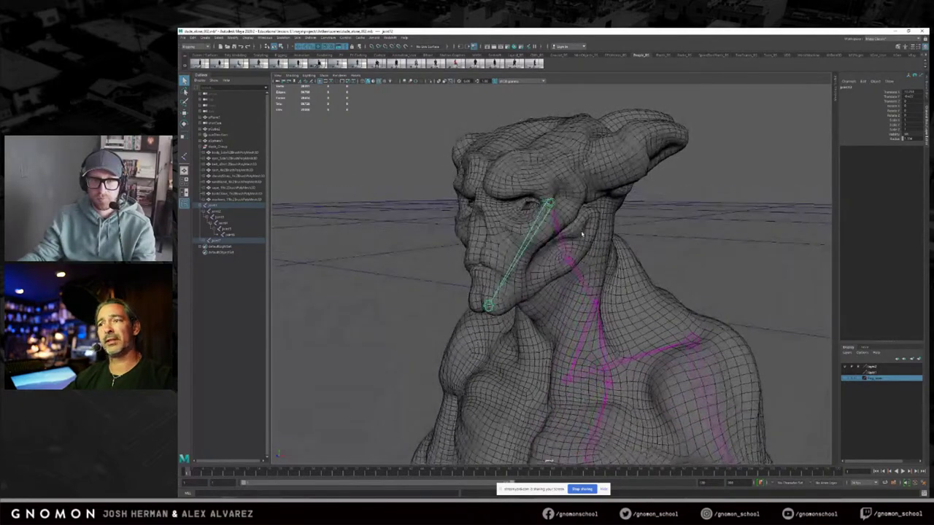
{"action": "left_click_drag", "start_coordinate": [582, 235], "coordinate": [615, 231], "text": "alt"}
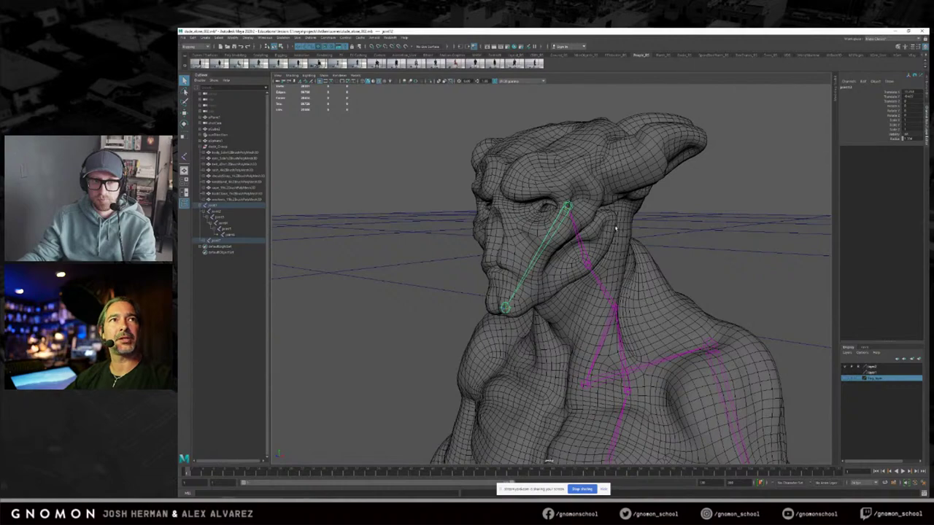
{"action": "left_click_drag", "start_coordinate": [633, 233], "coordinate": [617, 231], "text": "alt"}
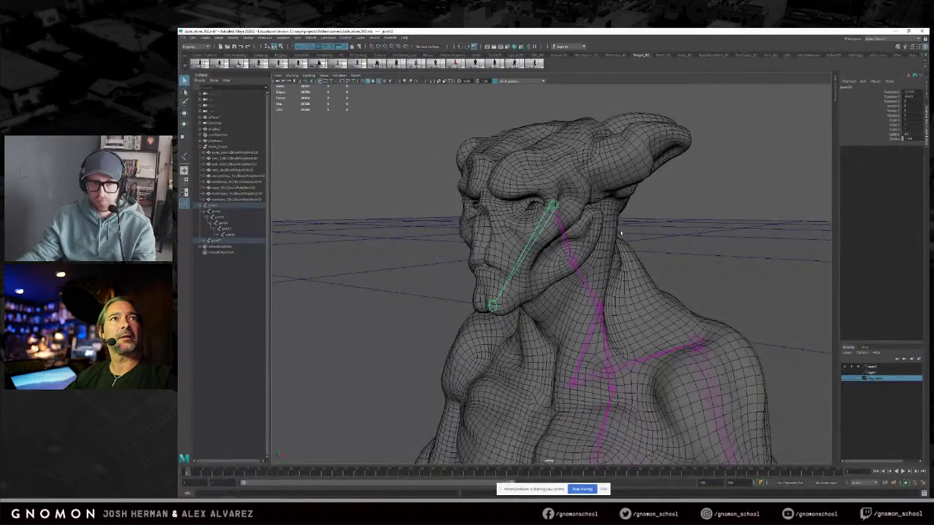
{"action": "left_click_drag", "start_coordinate": [621, 232], "coordinate": [628, 216], "text": "alt"}
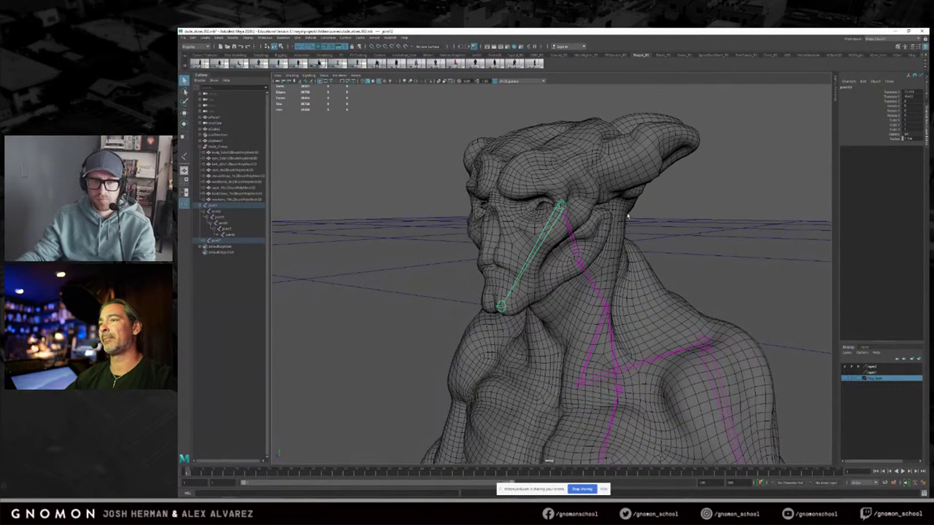
{"action": "left_click_drag", "start_coordinate": [591, 234], "coordinate": [620, 230], "text": "alt"}
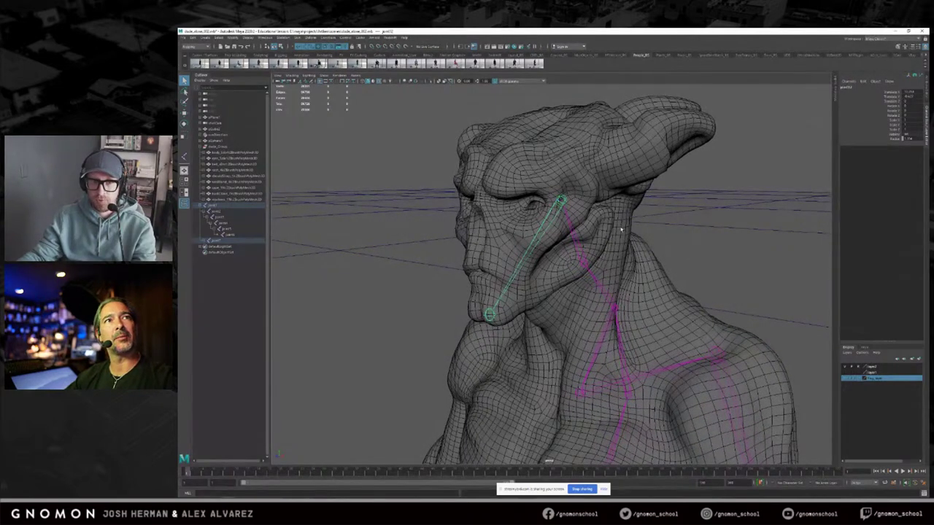
{"action": "left_click_drag", "start_coordinate": [624, 235], "coordinate": [614, 221], "text": "alt"}
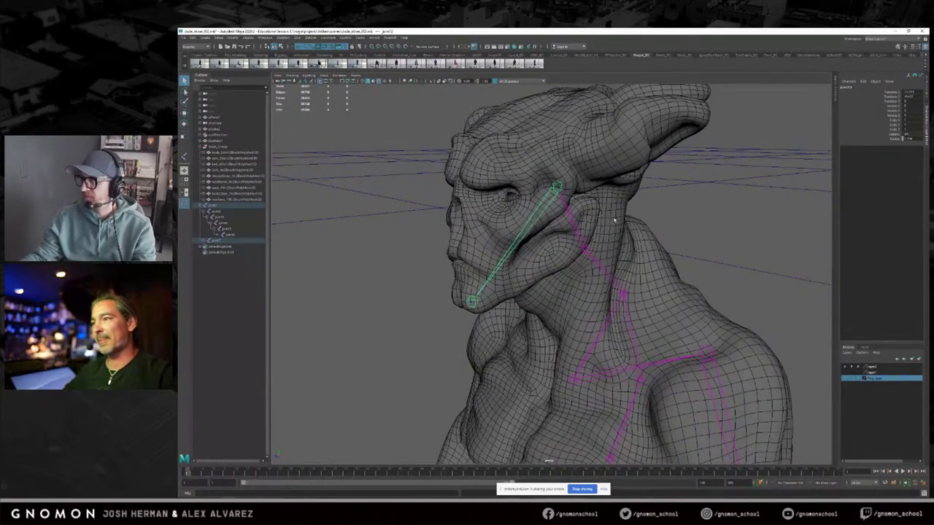
{"action": "left_click_drag", "start_coordinate": [606, 209], "coordinate": [634, 219], "text": "alt"}
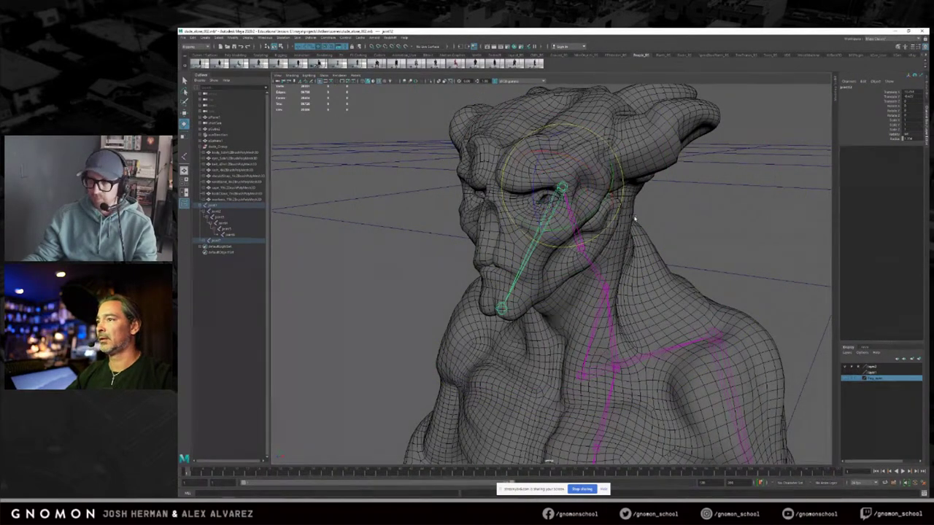
Step: Examine the left clavicle joint's local axes with enlarged move and rotate manipulators, then restore the manipulator size
{"action": "left_click_drag", "start_coordinate": [634, 218], "coordinate": [518, 290], "text": "alt"}
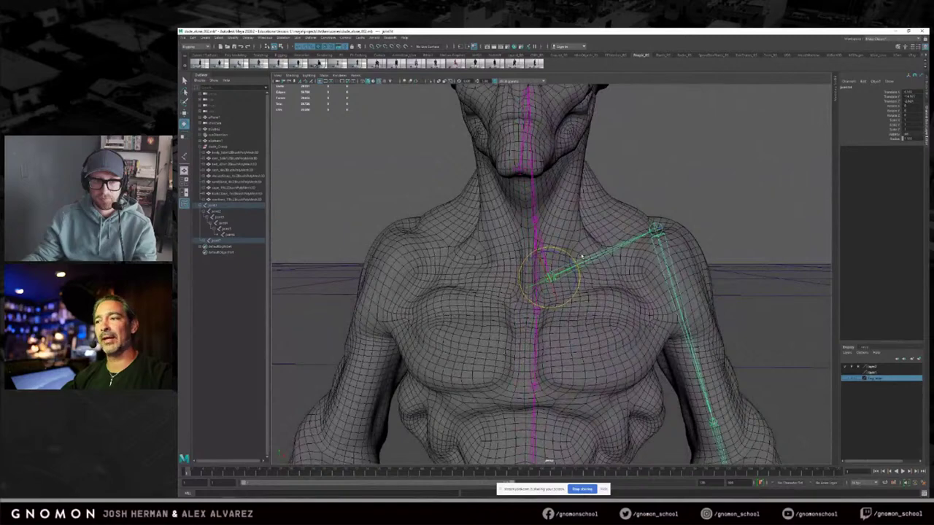
{"action": "left_click_drag", "start_coordinate": [582, 282], "coordinate": [590, 285], "text": "alt"}
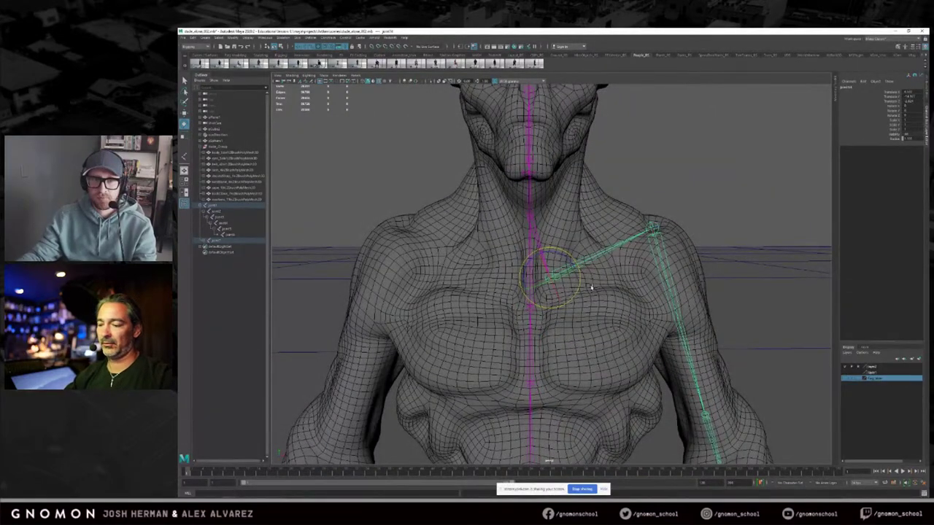
{"action": "key", "text": "w"}
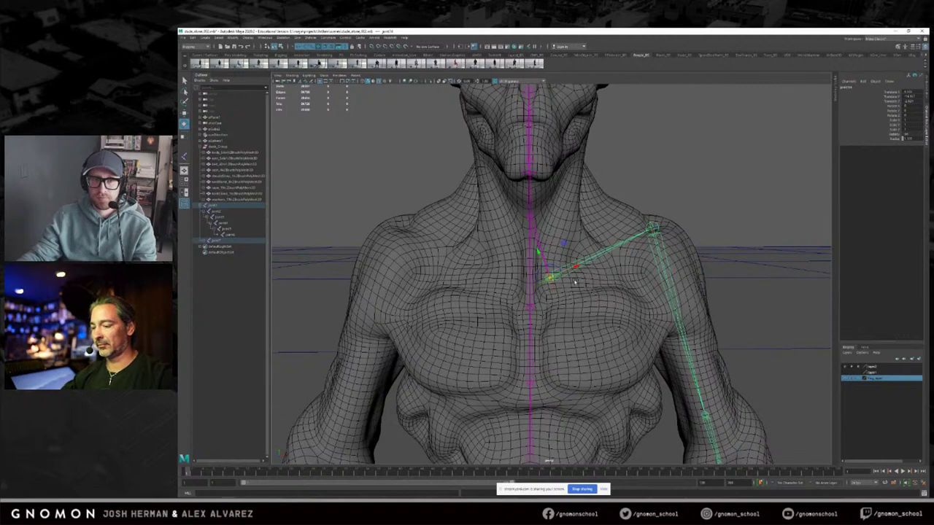
{"action": "key", "text": "equal"}
{"action": "key", "text": "equal"}
{"action": "key", "text": "equal"}
{"action": "key", "text": "equal"}
{"action": "key", "text": "e"}
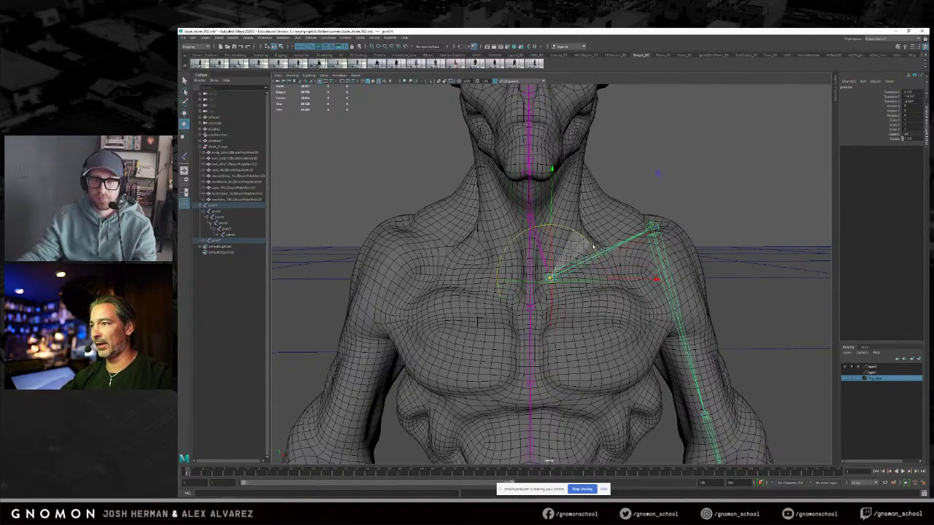
{"action": "left_click_drag", "start_coordinate": [634, 305], "coordinate": [566, 331], "text": "alt"}
{"action": "key", "text": "Insert"}
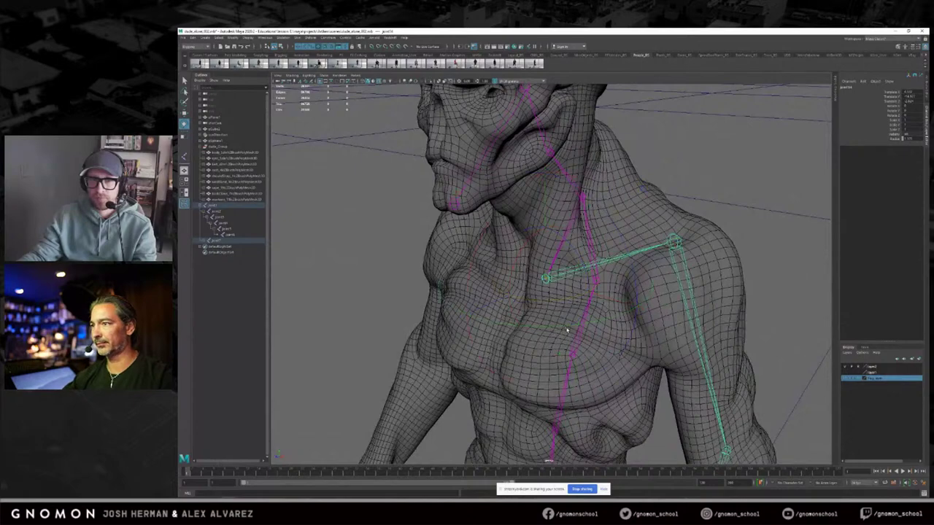
{"action": "key", "text": "minus"}
{"action": "key", "text": "minus"}
{"action": "key", "text": "minus"}
{"action": "key", "text": "minus"}
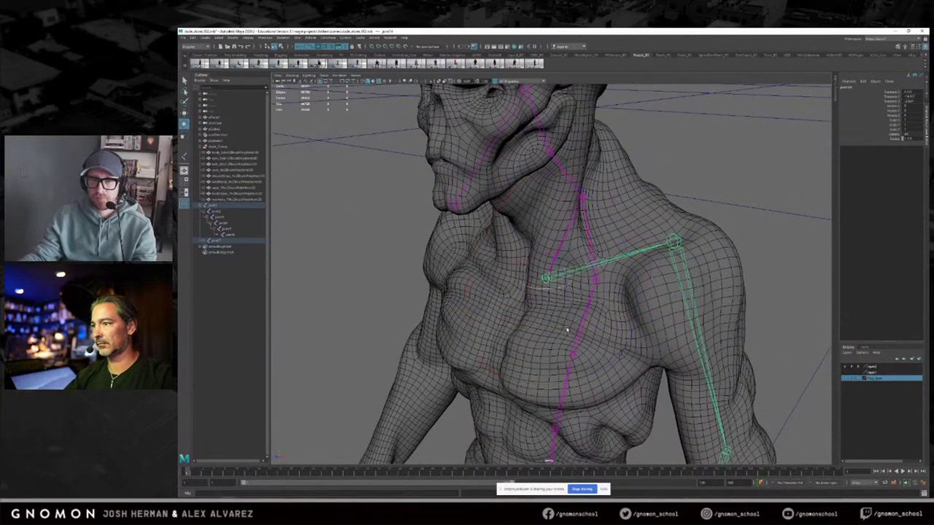
Step: Select the jaw joint and reorient its custom pivot axes in pivot editing mode
{"action": "right_click_drag", "start_coordinate": [568, 330], "coordinate": [521, 146], "text": "alt"}
{"action": "left_click", "coordinate": [543, 162]}
{"action": "left_click_drag", "start_coordinate": [543, 161], "coordinate": [601, 235], "text": "alt"}
{"action": "key", "text": "d"}
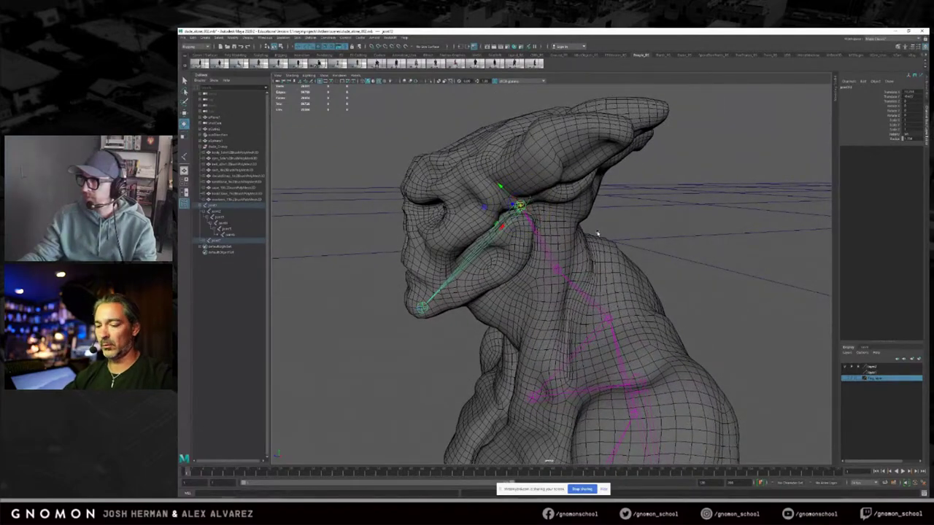
{"action": "left_click_drag", "start_coordinate": [494, 201], "coordinate": [503, 183]}
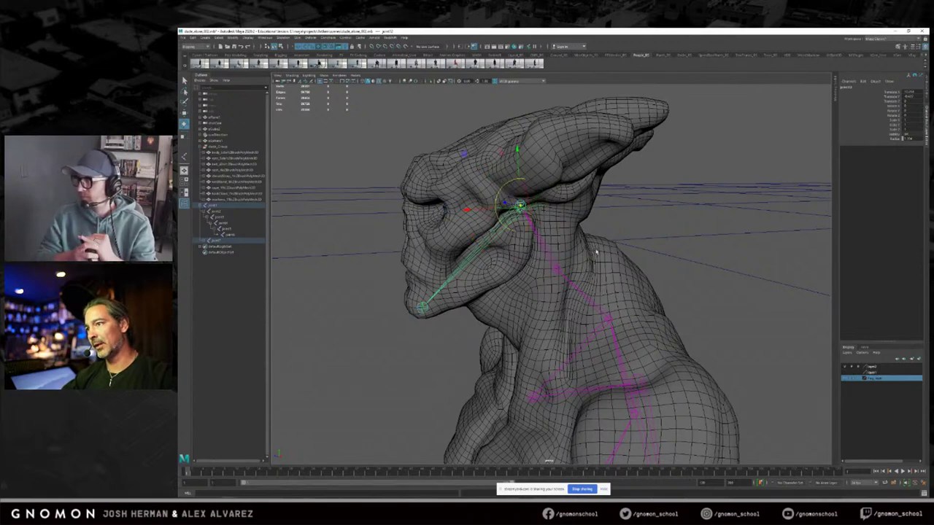
Step: Examine how the joint chains sit inside the creature's head, torso, arm and leg from several angles
{"action": "left_click_drag", "start_coordinate": [596, 253], "coordinate": [595, 269], "text": "alt"}
{"action": "right_click_drag", "start_coordinate": [596, 269], "coordinate": [495, 262], "text": "alt"}
{"action": "left_click_drag", "start_coordinate": [494, 260], "coordinate": [560, 271], "text": "alt"}
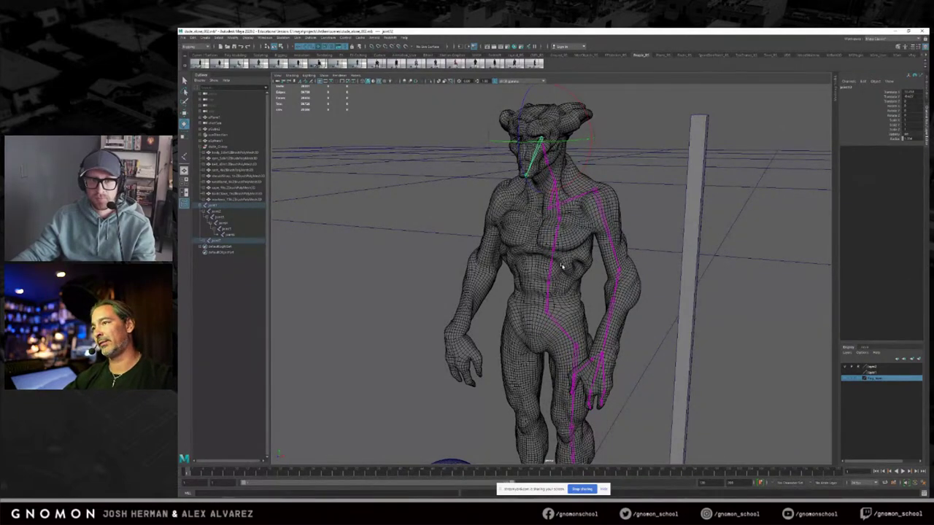
{"action": "mouse_move", "coordinate": [577, 257]}
{"action": "left_mouse_down", "text": "alt"}
{"action": "mouse_move", "coordinate": [598, 248]}
{"action": "mouse_move", "coordinate": [553, 253]}
{"action": "mouse_move", "coordinate": [564, 264]}
{"action": "left_mouse_up", "text": "alt"}
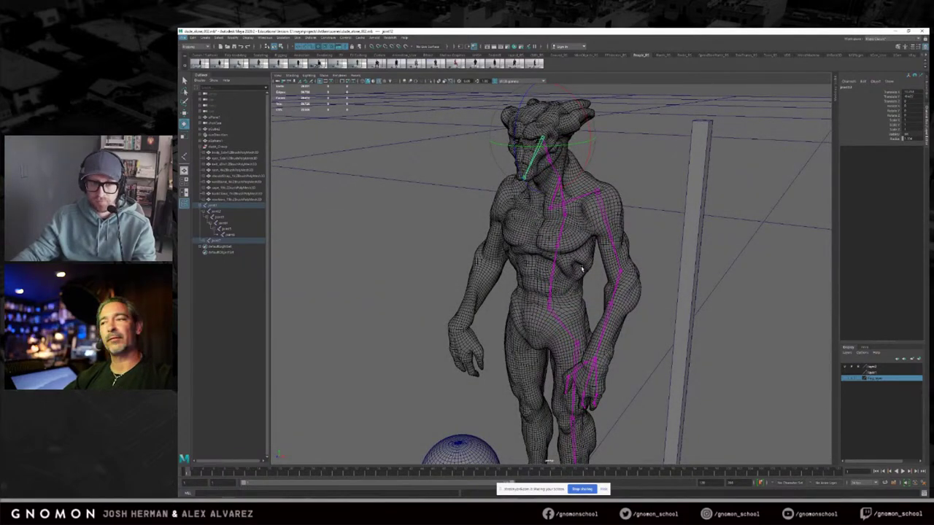
{"action": "left_click_drag", "start_coordinate": [589, 262], "coordinate": [592, 258], "text": "alt"}
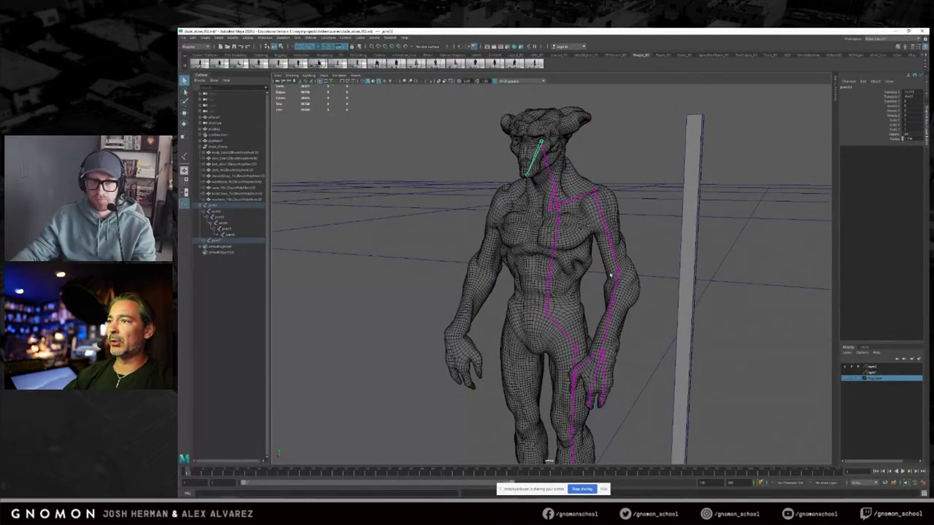
{"action": "left_click_drag", "start_coordinate": [623, 208], "coordinate": [617, 247], "text": "alt"}
{"action": "key", "text": "w"}
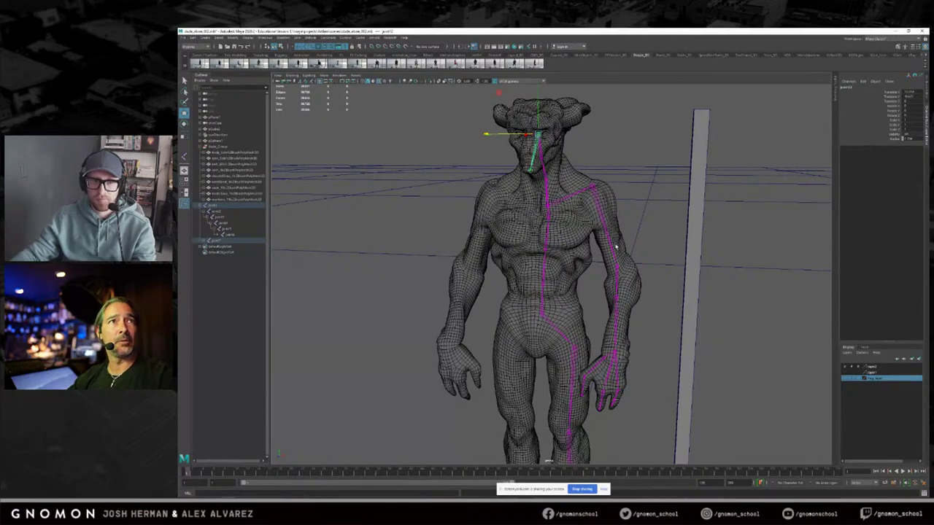
{"action": "mouse_move", "coordinate": [617, 243]}
{"action": "left_mouse_down", "text": "alt"}
{"action": "mouse_move", "coordinate": [670, 236]}
{"action": "mouse_move", "coordinate": [616, 238]}
{"action": "left_mouse_up", "text": "alt"}
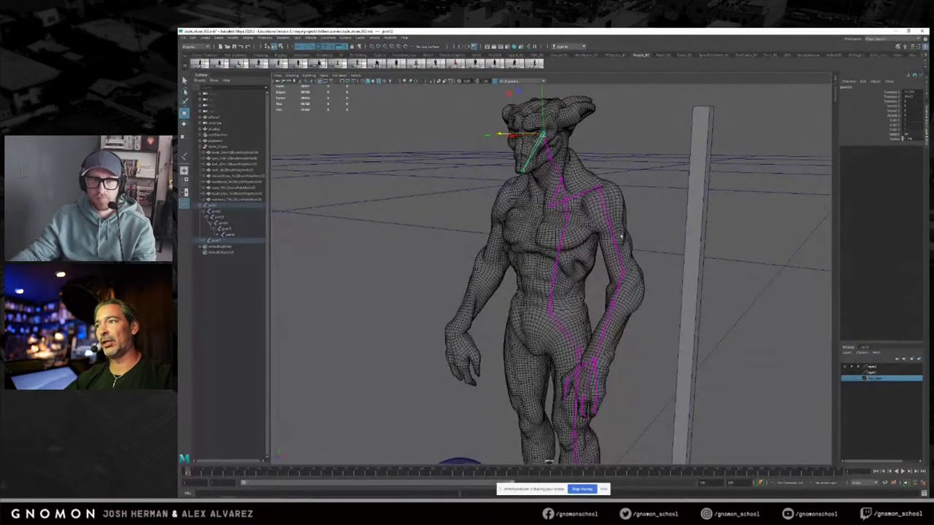
{"action": "left_click_drag", "start_coordinate": [625, 233], "coordinate": [650, 241], "text": "alt"}
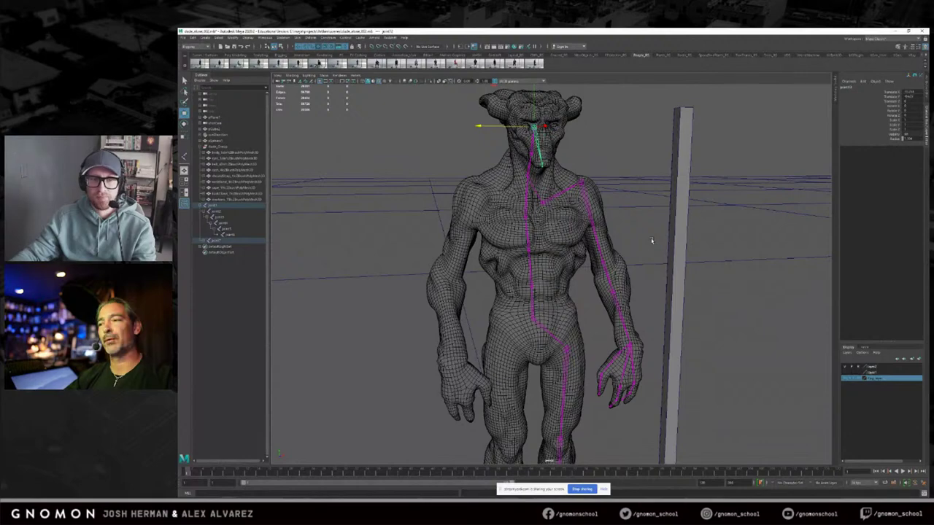
{"action": "left_click_drag", "start_coordinate": [645, 242], "coordinate": [600, 247], "text": "alt"}
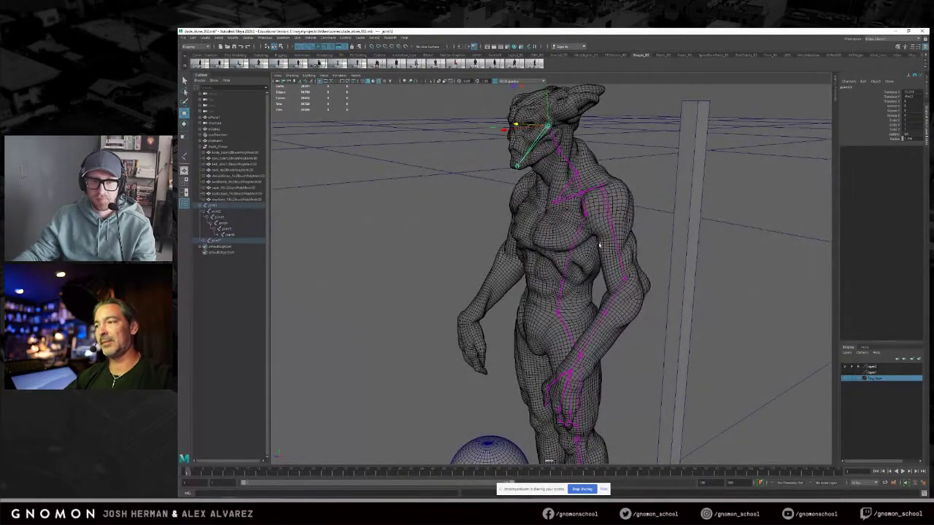
{"action": "left_click_drag", "start_coordinate": [600, 245], "coordinate": [623, 232], "text": "alt"}
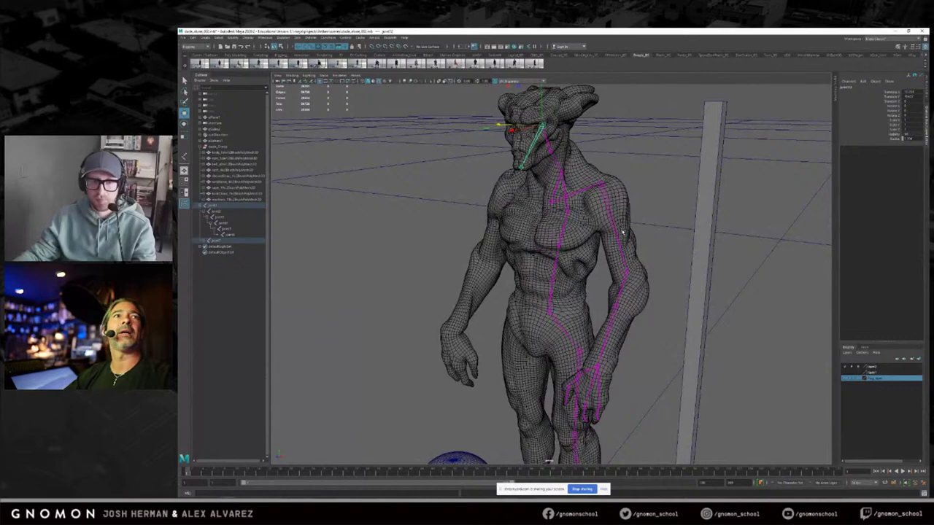
{"action": "left_click_drag", "start_coordinate": [623, 234], "coordinate": [628, 232], "text": "alt"}
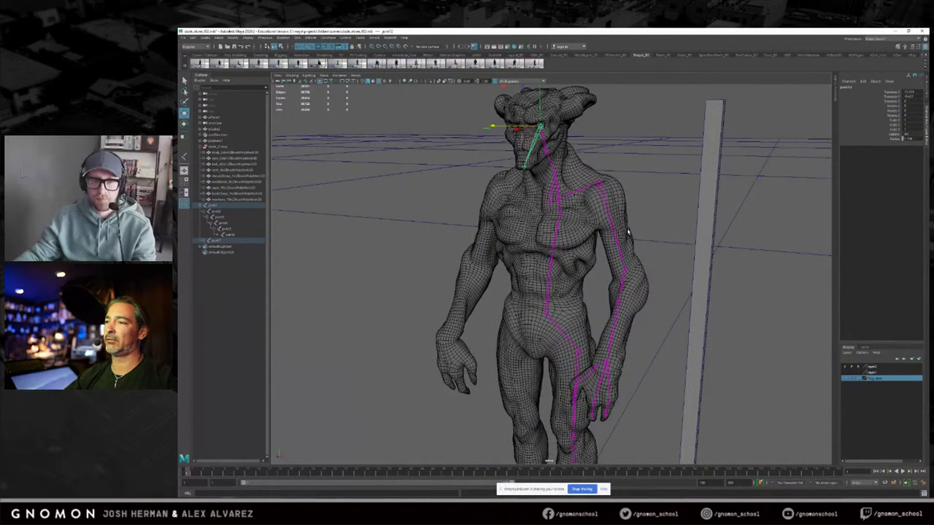
{"action": "left_click_drag", "start_coordinate": [622, 232], "coordinate": [630, 233], "text": "alt"}
Step: Check the rotation axes of the neck joints in a close view of the head and shoulders
{"action": "middle_click_drag", "start_coordinate": [629, 233], "coordinate": [617, 272], "text": "alt"}
{"action": "right_click_drag", "start_coordinate": [617, 272], "coordinate": [652, 247], "text": "alt"}
{"action": "left_click_drag", "start_coordinate": [651, 248], "coordinate": [558, 222], "text": "alt"}
{"action": "key", "text": "e"}
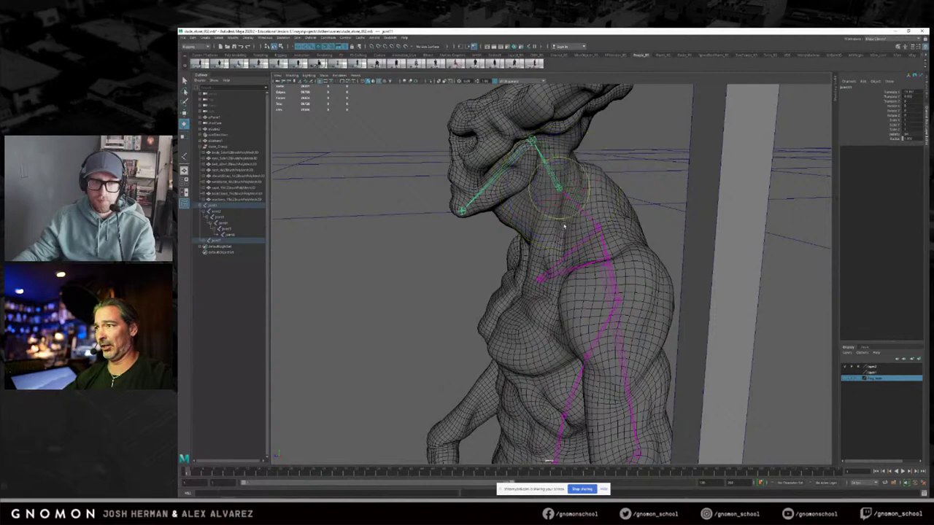
{"action": "left_click", "coordinate": [598, 226]}
{"action": "left_click_drag", "start_coordinate": [588, 224], "coordinate": [634, 229], "text": "alt"}
{"action": "middle_click_drag", "start_coordinate": [588, 260], "coordinate": [586, 218], "text": "alt"}
{"action": "left_click_drag", "start_coordinate": [587, 217], "coordinate": [640, 191], "text": "alt"}
Step: Check the rotation axes of the left shoulder joint and the left forearm joint
{"action": "left_click_drag", "start_coordinate": [558, 182], "coordinate": [584, 208], "text": "alt"}
{"action": "middle_click_drag", "start_coordinate": [597, 180], "coordinate": [598, 215], "text": "alt"}
{"action": "right_click_drag", "start_coordinate": [598, 214], "coordinate": [598, 273], "text": "alt"}
{"action": "left_click", "coordinate": [655, 210]}
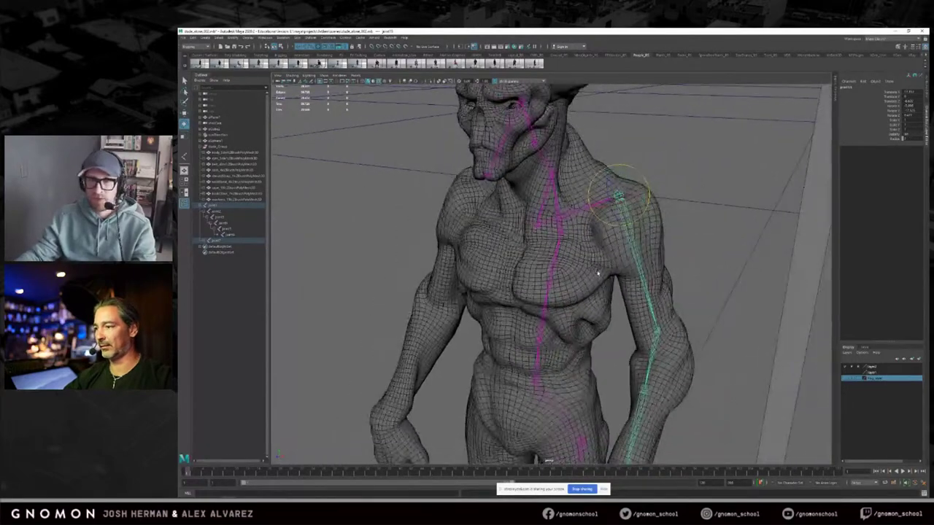
{"action": "middle_click_drag", "start_coordinate": [611, 372], "coordinate": [598, 264], "text": "alt"}
{"action": "left_click", "coordinate": [622, 229]}
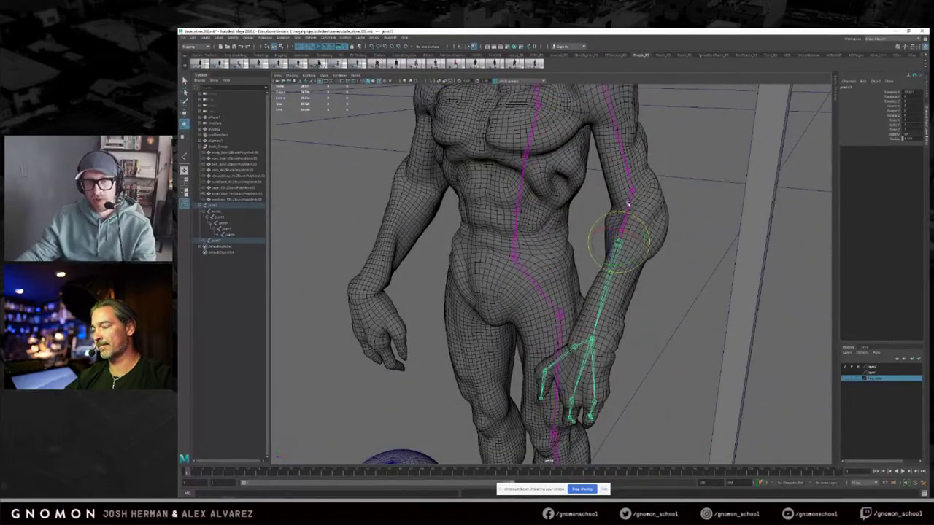
{"action": "left_click_drag", "start_coordinate": [628, 207], "coordinate": [671, 204], "text": "alt"}
{"action": "middle_click_drag", "start_coordinate": [598, 293], "coordinate": [607, 255], "text": "alt"}
Step: Inspect the left hip joint and the axes of the root joint at the pelvis
{"action": "key", "text": "q"}
{"action": "left_click", "coordinate": [548, 296]}
{"action": "left_click", "coordinate": [549, 301]}
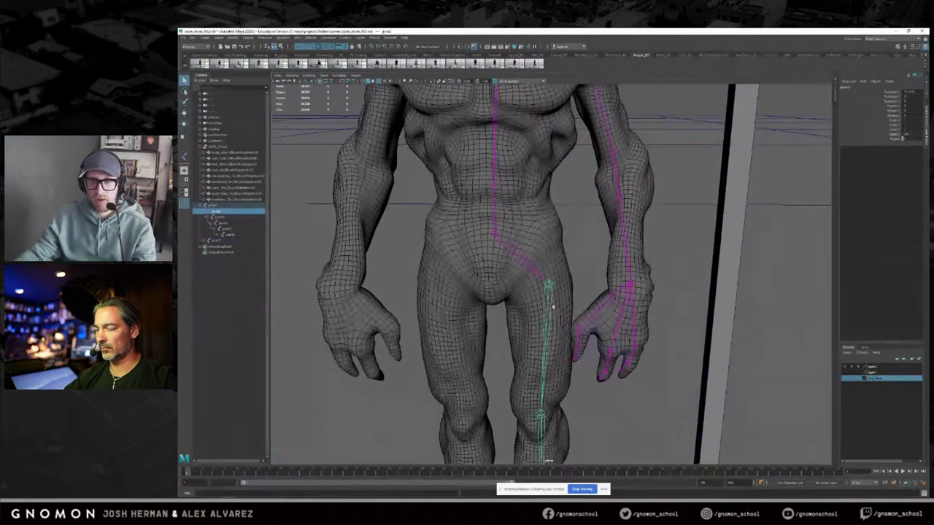
{"action": "left_click_drag", "start_coordinate": [578, 317], "coordinate": [591, 254], "text": "alt"}
{"action": "key", "text": "e"}
{"action": "left_click", "coordinate": [519, 196]}
{"action": "middle_click_drag", "start_coordinate": [569, 200], "coordinate": [606, 270], "text": "alt"}
{"action": "right_click_drag", "start_coordinate": [607, 271], "coordinate": [631, 269], "text": "alt"}
{"action": "key", "text": "w"}
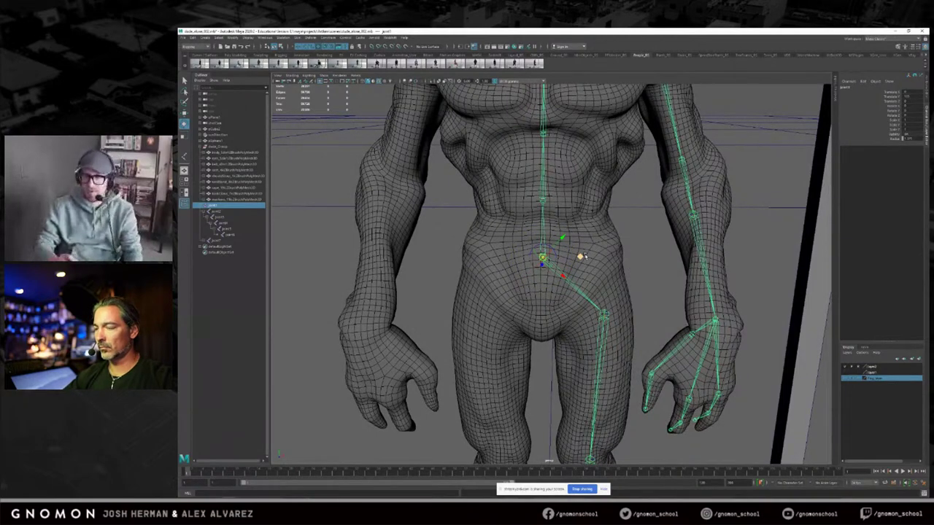
Step: Try rotating the root joint at the pelvis and undo the rotation
{"action": "key", "text": "["}
{"action": "left_click_drag", "start_coordinate": [586, 257], "coordinate": [612, 315], "text": "alt"}
{"action": "middle_click_drag", "start_coordinate": [612, 314], "coordinate": [601, 192], "text": "alt"}
{"action": "key", "text": "e"}
{"action": "middle_click_drag", "start_coordinate": [606, 195], "coordinate": [590, 236], "text": "alt"}
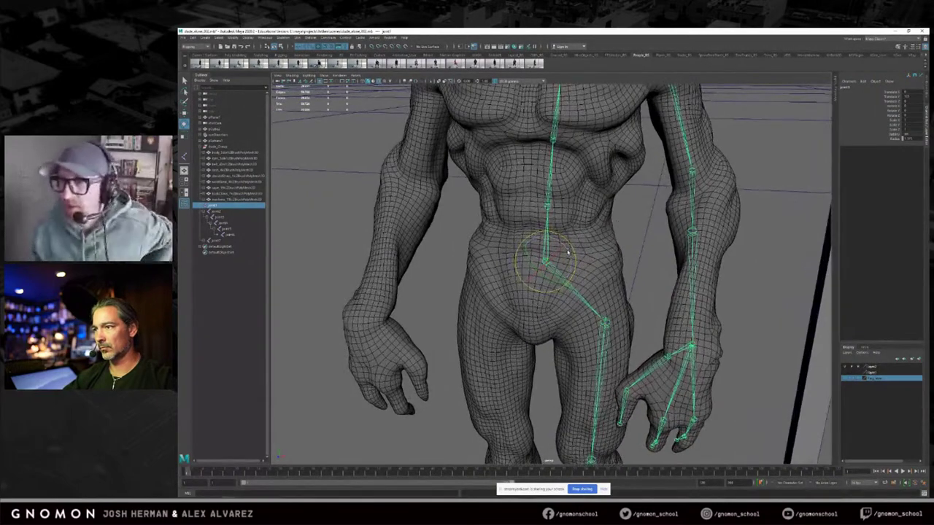
{"action": "left_click_drag", "start_coordinate": [565, 252], "coordinate": [547, 239]}
{"action": "key", "text": "ctrl+z"}
Step: Reorient the root joint's custom pivot axes and check them with the rotate manipulator
{"action": "key", "text": "w"}
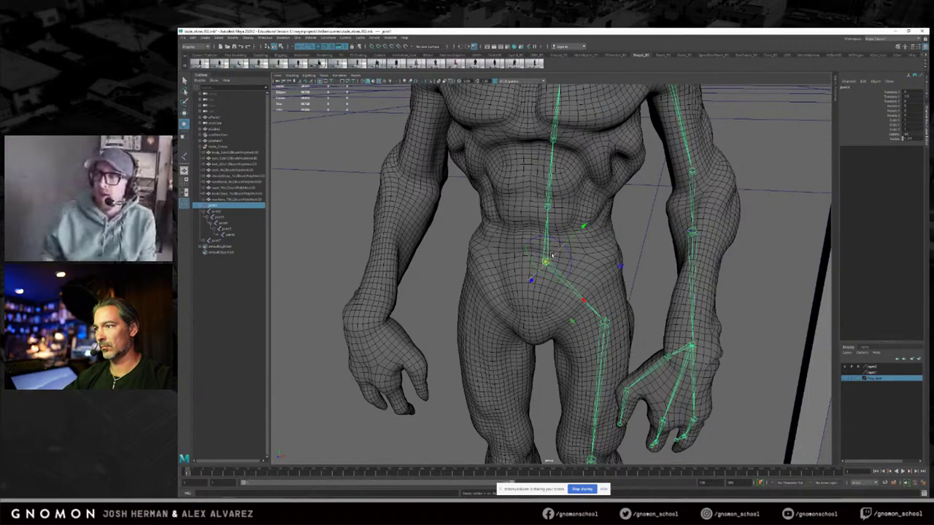
{"action": "left_click_drag", "start_coordinate": [571, 253], "coordinate": [565, 251]}
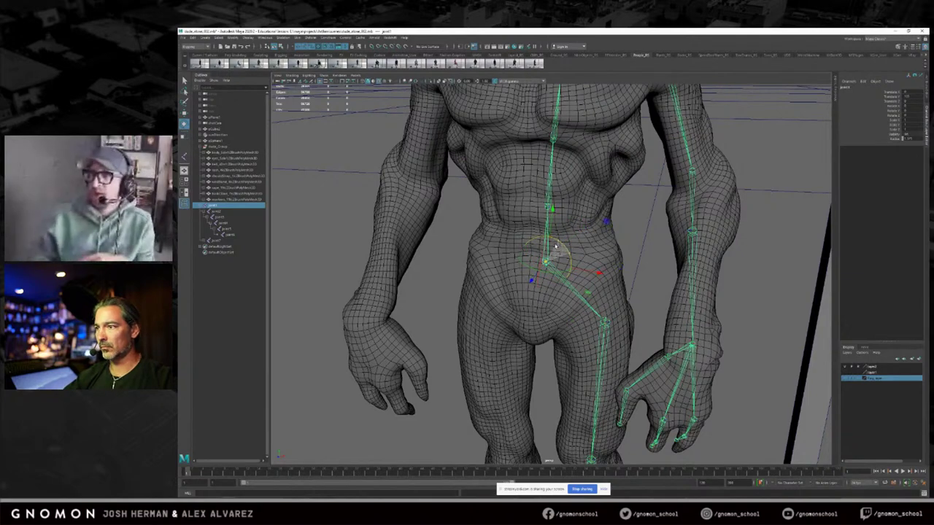
{"action": "left_click_drag", "start_coordinate": [554, 248], "coordinate": [576, 302], "text": "alt"}
{"action": "key", "text": "e"}
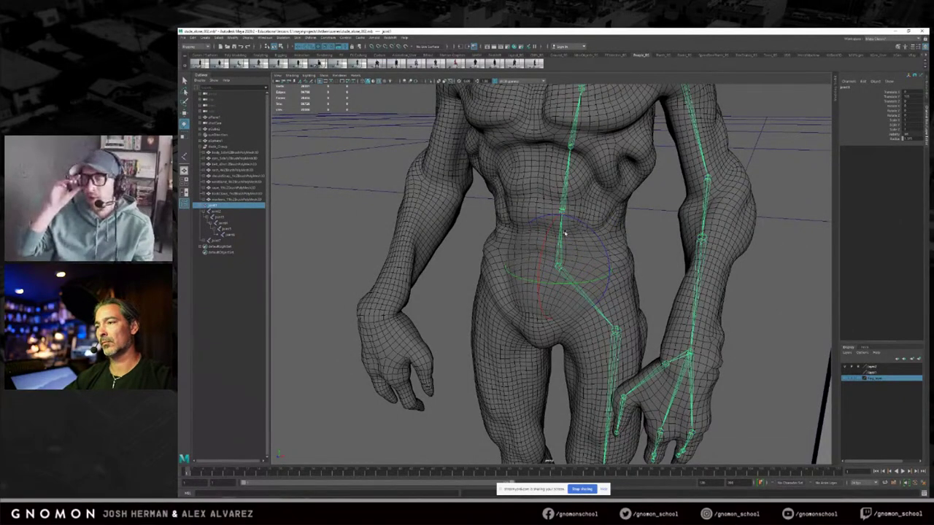
{"action": "left_click_drag", "start_coordinate": [565, 243], "coordinate": [552, 221], "text": "alt"}
Step: Clear the joint selection and frame the whole creature
{"action": "left_click_drag", "start_coordinate": [692, 195], "coordinate": [640, 240], "text": "alt"}
{"action": "key", "text": "q"}
{"action": "left_click", "coordinate": [707, 136]}
{"action": "right_click_drag", "start_coordinate": [640, 240], "coordinate": [502, 252], "text": "alt"}
{"action": "middle_click_drag", "start_coordinate": [503, 253], "coordinate": [504, 175], "text": "alt"}
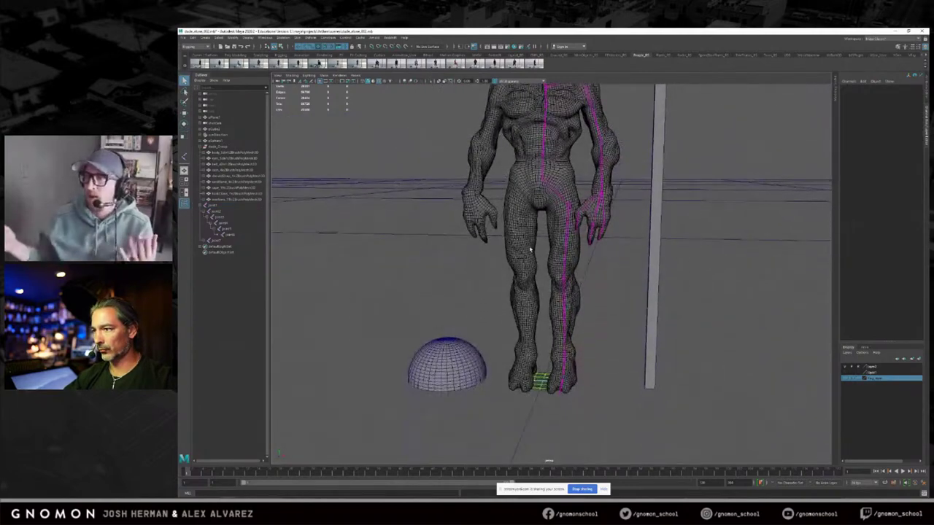
{"action": "left_click_drag", "start_coordinate": [523, 248], "coordinate": [534, 218], "text": "alt"}
{"action": "middle_click_drag", "start_coordinate": [533, 219], "coordinate": [531, 309], "text": "alt"}
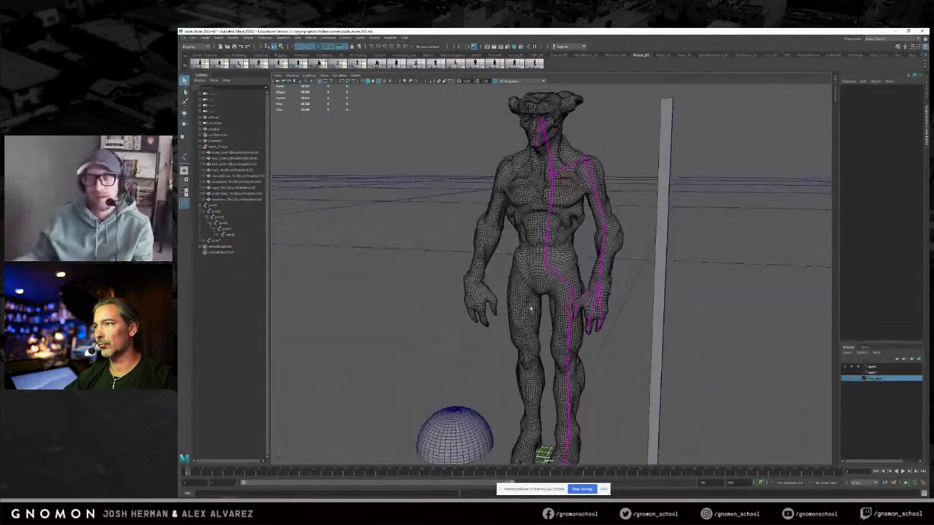
Step: Select the left clavicle joint, review the available Skeleton commands, and clear the selection
{"action": "left_click", "coordinate": [560, 171]}
{"action": "key", "text": "e"}
{"action": "left_click_drag", "start_coordinate": [562, 239], "coordinate": [573, 241], "text": "alt"}
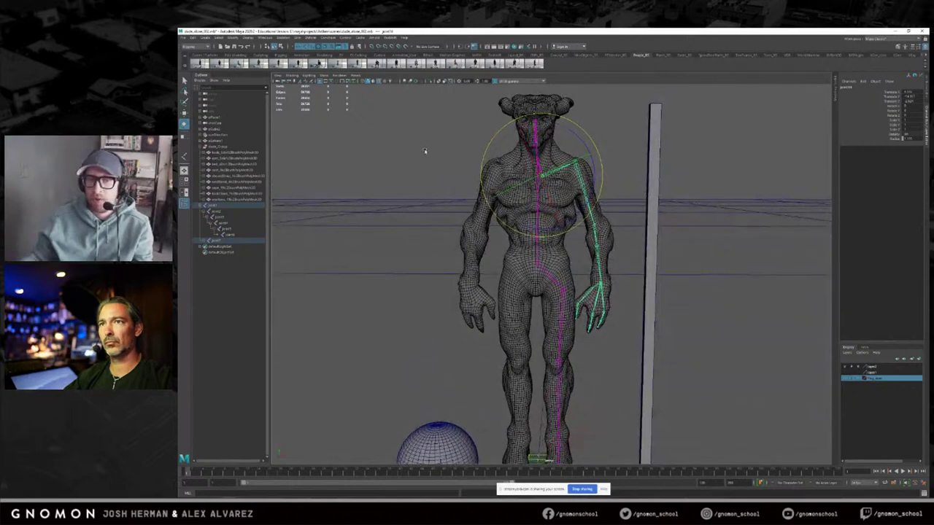
{"action": "left_click", "coordinate": [283, 38]}
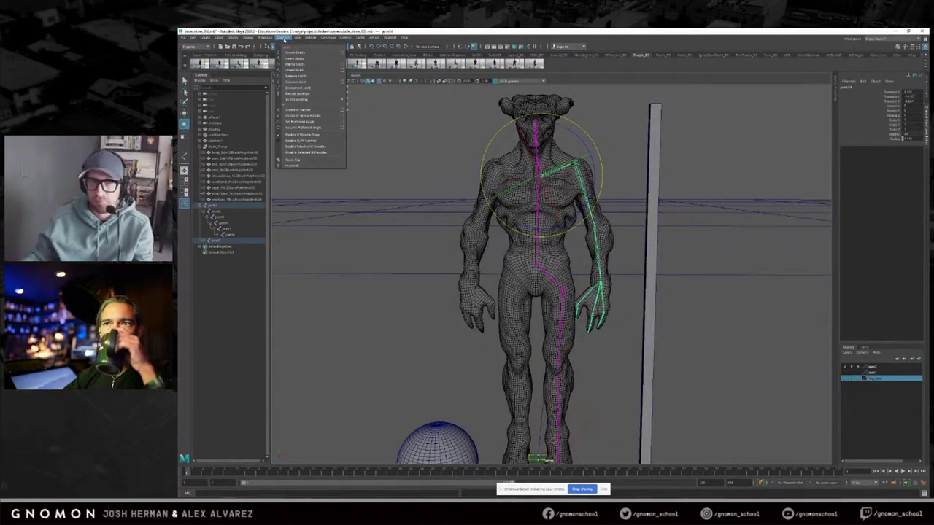
{"action": "left_click", "coordinate": [284, 38]}
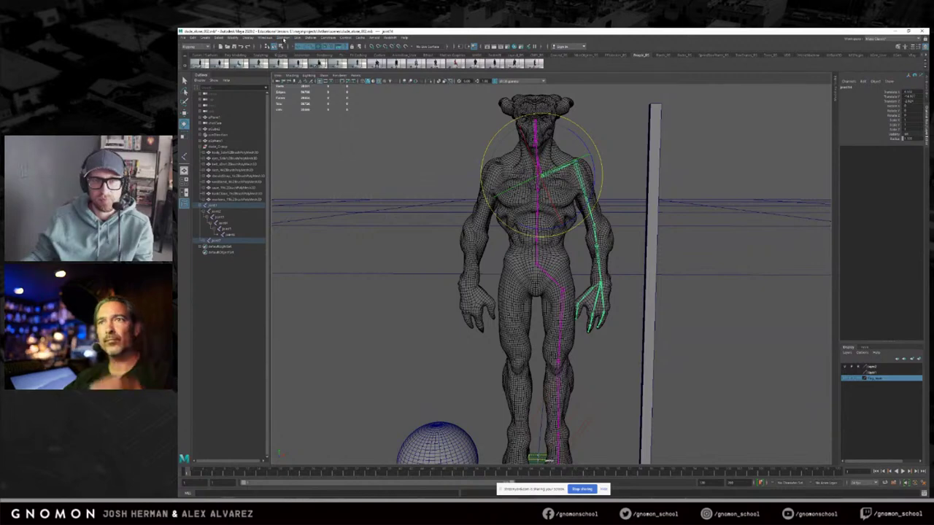
{"action": "left_click", "coordinate": [521, 156]}
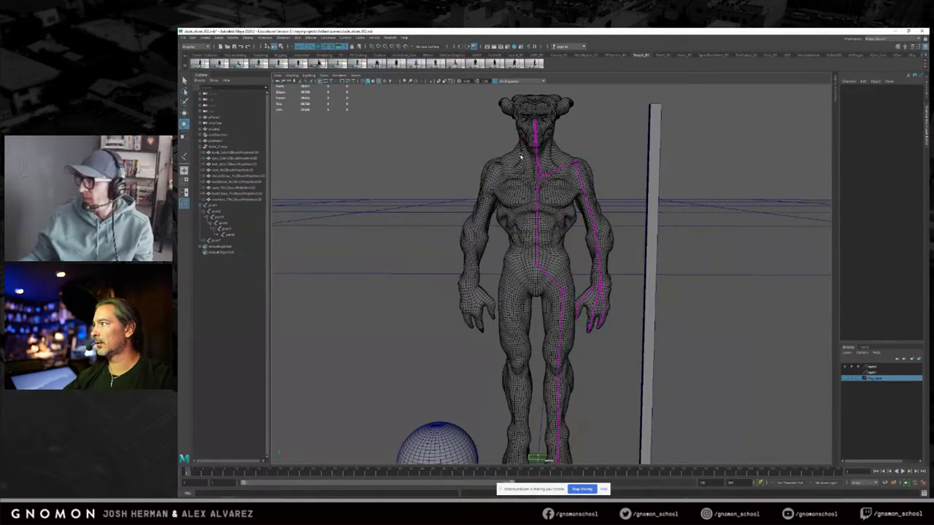
{"action": "left_click_drag", "start_coordinate": [556, 185], "coordinate": [559, 190], "text": "alt"}
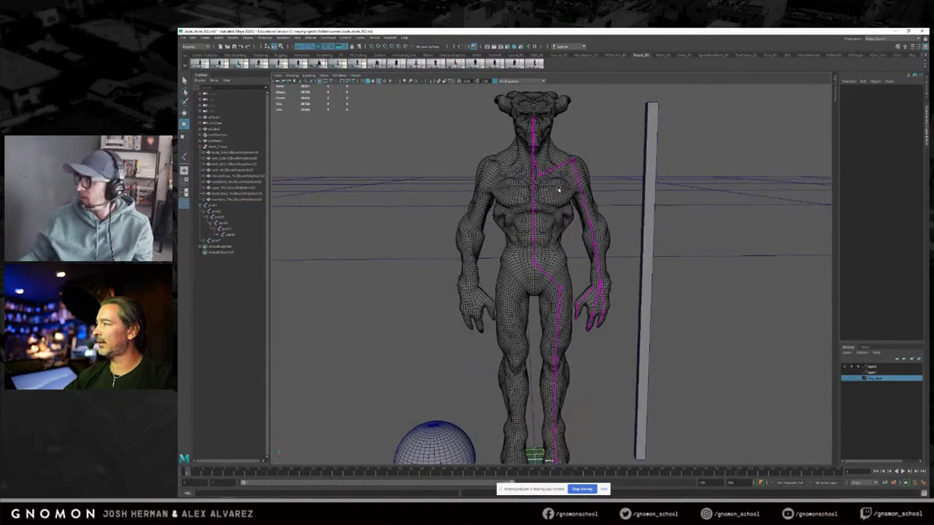
{"action": "mouse_move", "coordinate": [567, 206]}
{"action": "left_mouse_down", "text": "alt"}
{"action": "mouse_move", "coordinate": [585, 197]}
{"action": "mouse_move", "coordinate": [555, 199]}
{"action": "mouse_move", "coordinate": [554, 207]}
{"action": "mouse_move", "coordinate": [582, 206]}
{"action": "mouse_move", "coordinate": [624, 191]}
{"action": "mouse_move", "coordinate": [584, 210]}
{"action": "mouse_move", "coordinate": [574, 202]}
{"action": "left_mouse_up", "text": "alt"}
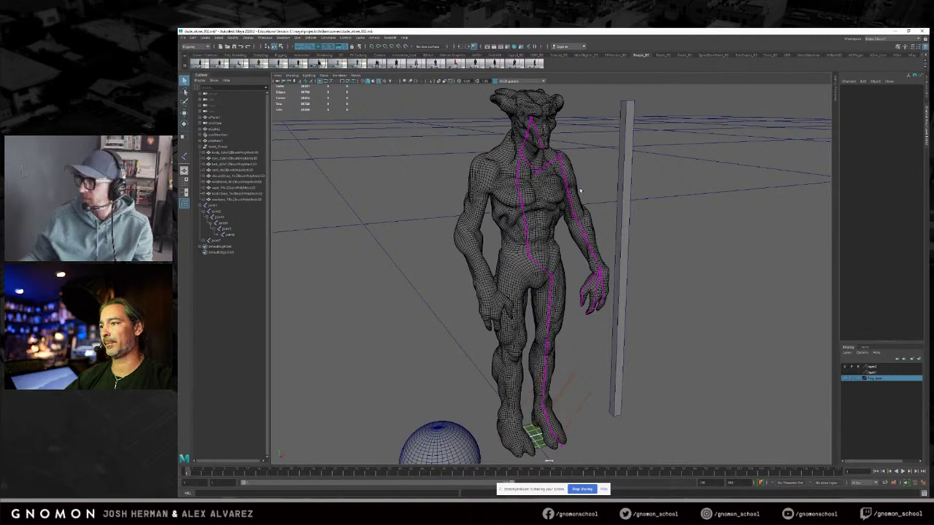
{"action": "left_click_drag", "start_coordinate": [575, 192], "coordinate": [544, 195], "text": "alt"}
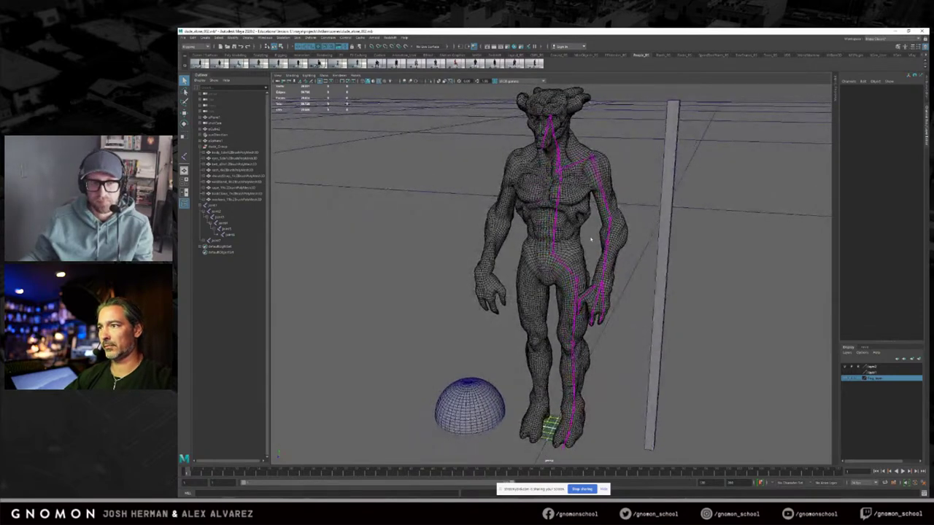
Step: Mirror the left hip joint chain to the right leg across YZ with the Orientation mirror function
{"action": "middle_click_drag", "start_coordinate": [578, 279], "coordinate": [571, 248], "text": "alt"}
{"action": "left_click", "coordinate": [572, 246]}
{"action": "left_click_drag", "start_coordinate": [572, 237], "coordinate": [577, 195], "text": "alt"}
{"action": "middle_click_drag", "start_coordinate": [577, 195], "coordinate": [582, 158], "text": "alt"}
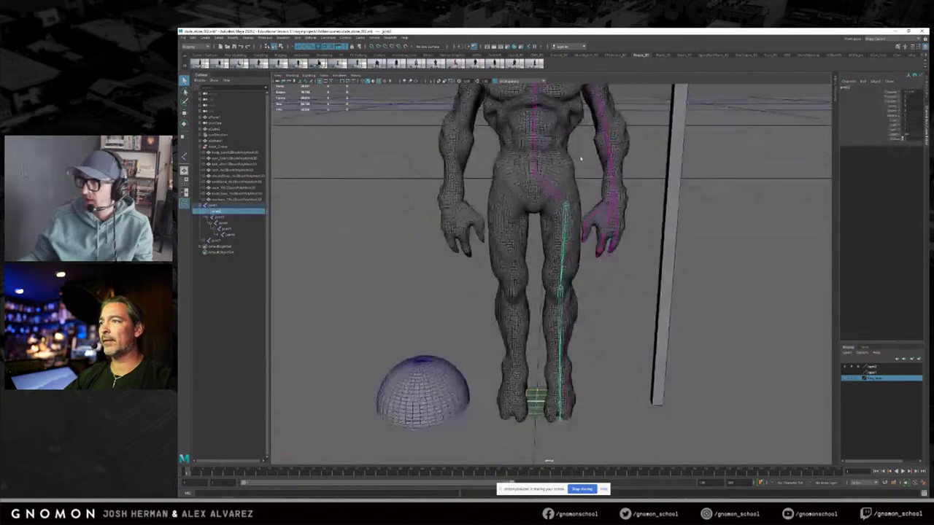
{"action": "right_click_drag", "start_coordinate": [582, 158], "coordinate": [608, 170], "text": "alt"}
{"action": "left_click_drag", "start_coordinate": [607, 169], "coordinate": [598, 186], "text": "alt"}
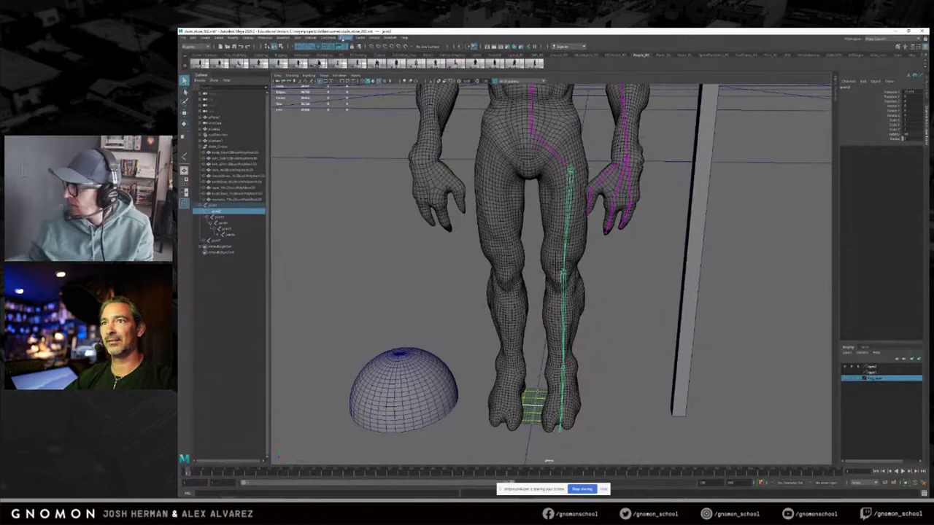
{"action": "left_click", "coordinate": [297, 38]}
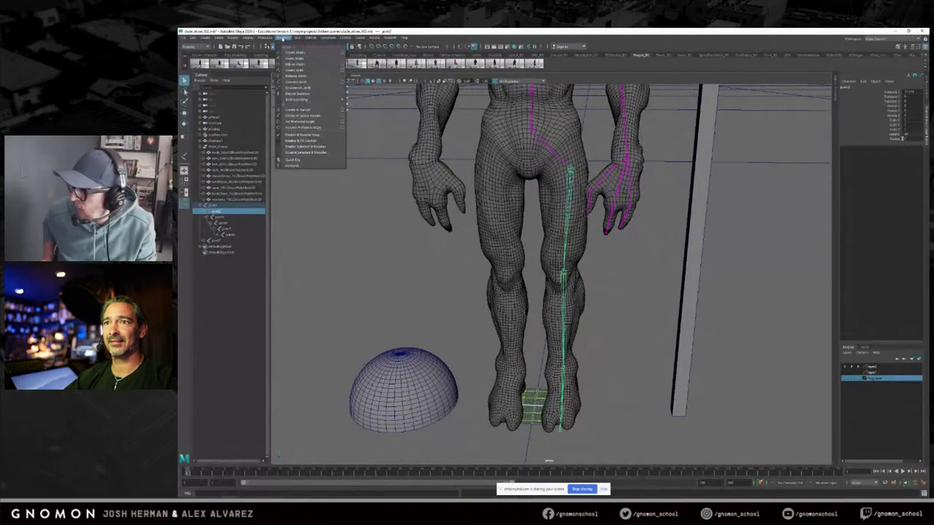
{"action": "left_click", "coordinate": [342, 64]}
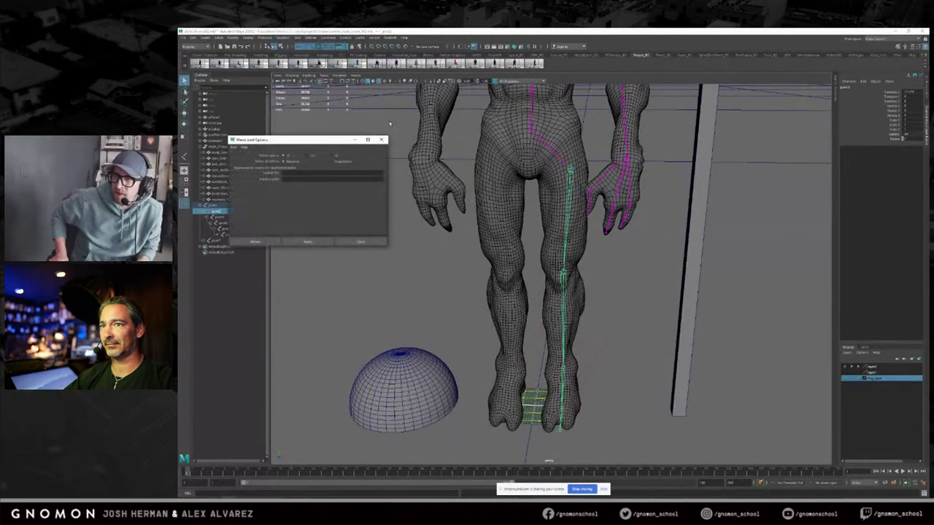
{"action": "left_click", "coordinate": [310, 156]}
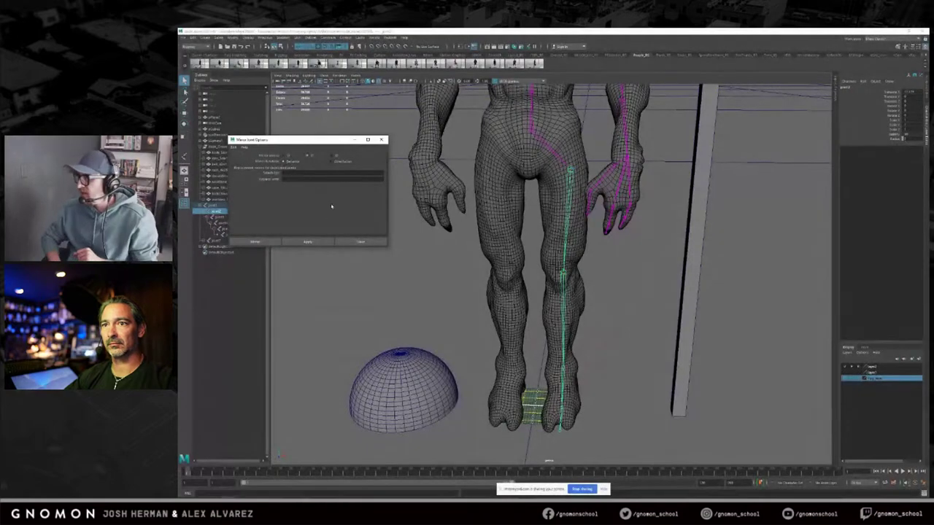
{"action": "left_click", "coordinate": [314, 242]}
Step: Try to mirror the left clavicle joint chain across YZ with Orientation, and undo the result
{"action": "left_click_drag", "start_coordinate": [536, 185], "coordinate": [564, 108], "text": "alt"}
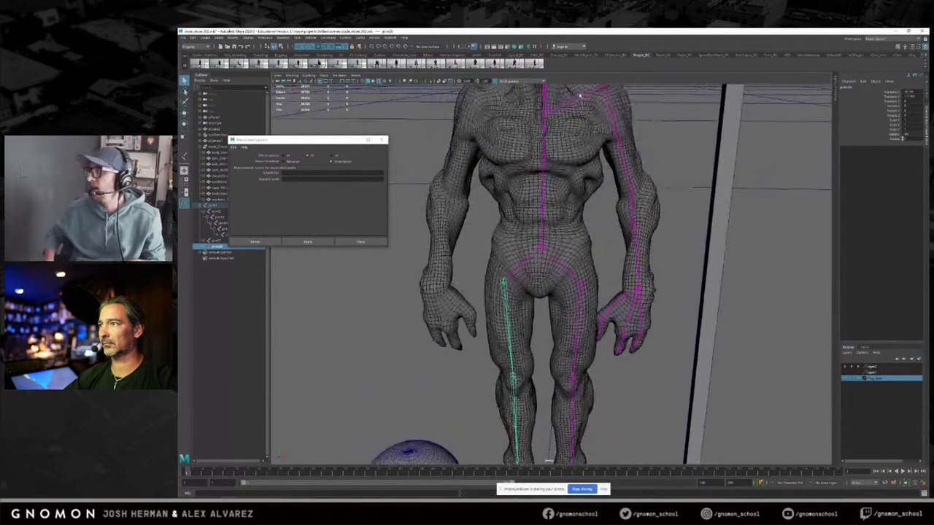
{"action": "left_click", "coordinate": [307, 241]}
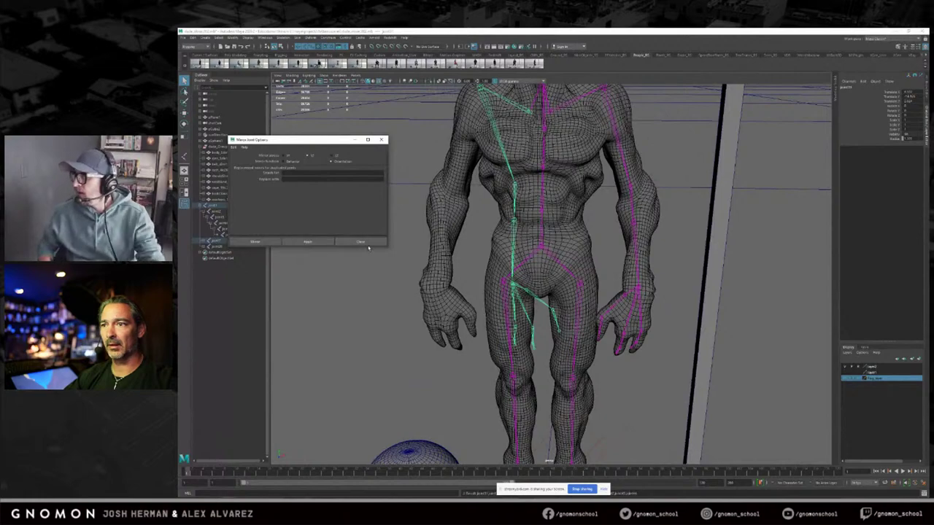
{"action": "left_click_drag", "start_coordinate": [452, 235], "coordinate": [507, 181], "text": "alt"}
{"action": "key", "text": "ctrl+z"}
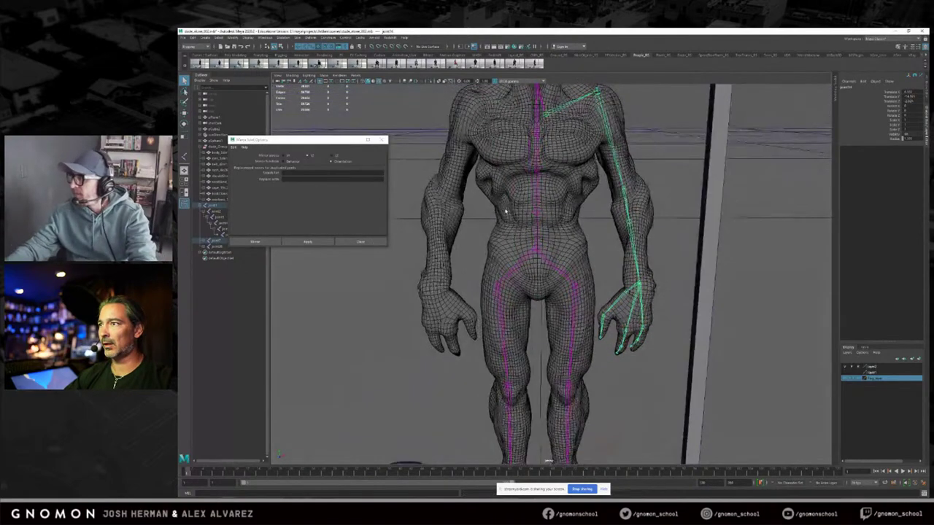
Step: Retry mirroring the left arm chain from the clavicle, undo it, close the mirror options and clear the selection
{"action": "middle_click_drag", "start_coordinate": [508, 180], "coordinate": [518, 244], "text": "alt"}
{"action": "left_click_drag", "start_coordinate": [518, 246], "coordinate": [507, 229], "text": "alt"}
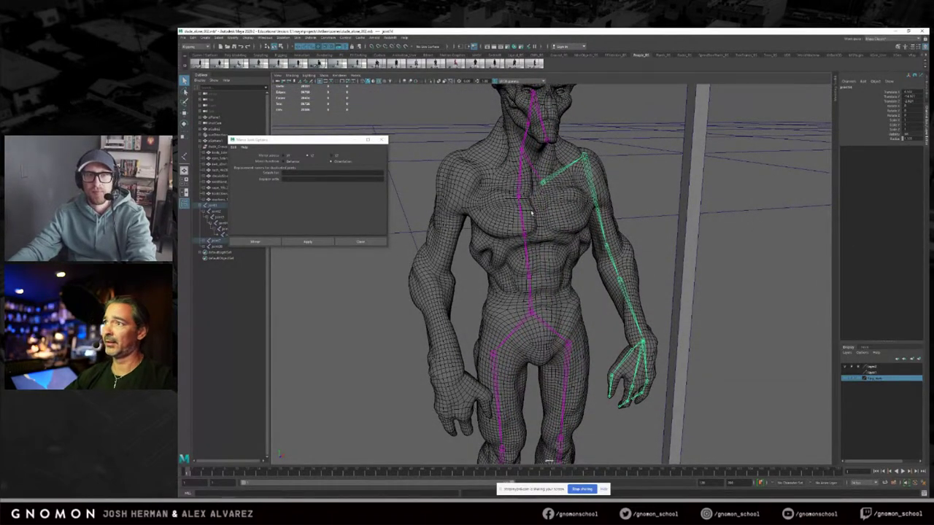
{"action": "left_click_drag", "start_coordinate": [307, 140], "coordinate": [365, 126]}
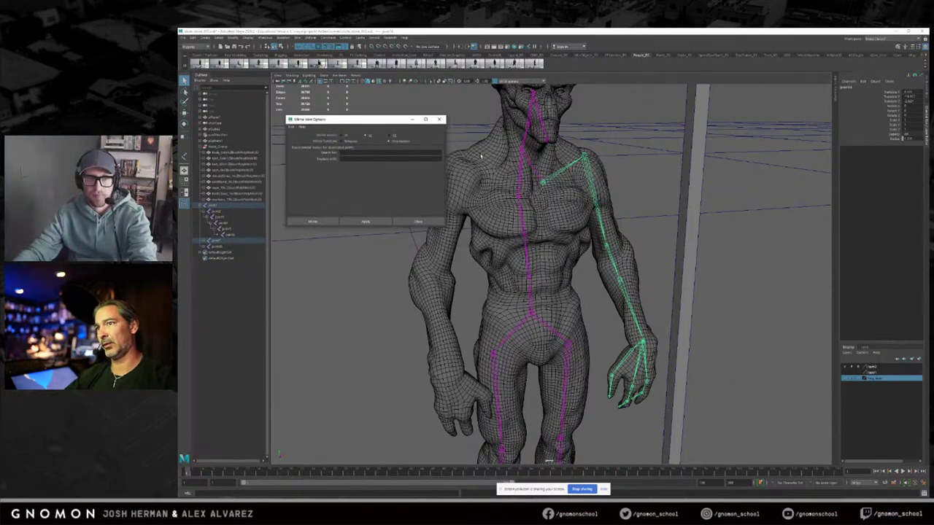
{"action": "left_click_drag", "start_coordinate": [367, 119], "coordinate": [338, 117]}
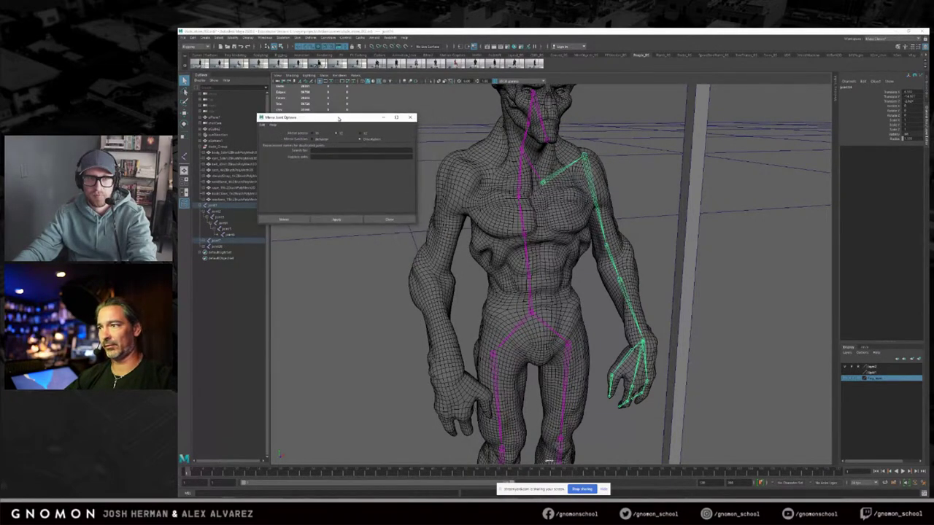
{"action": "left_click_drag", "start_coordinate": [535, 203], "coordinate": [512, 203], "text": "alt"}
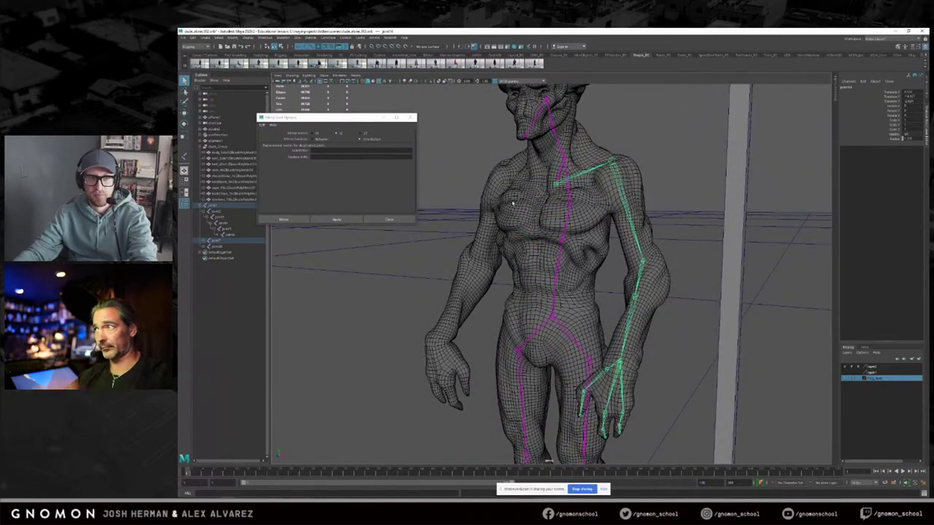
{"action": "left_click_drag", "start_coordinate": [543, 212], "coordinate": [563, 215], "text": "alt"}
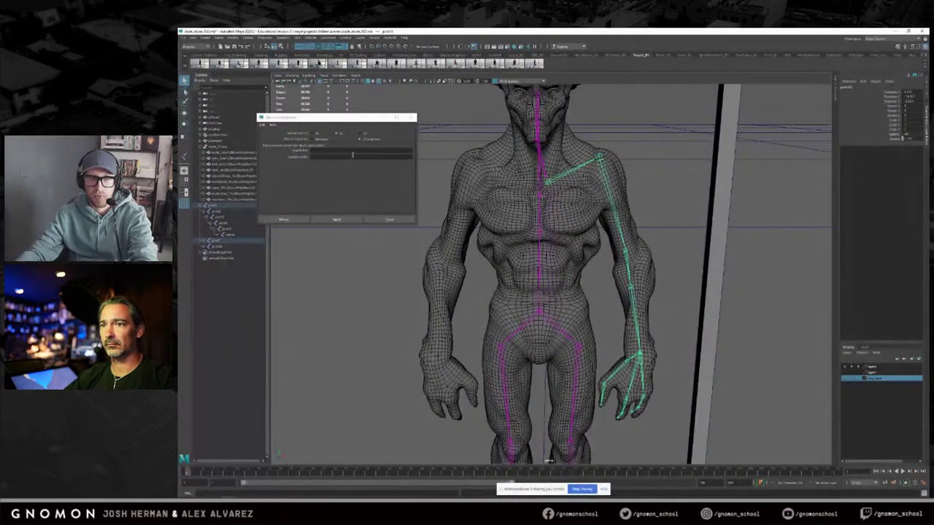
{"action": "left_click", "coordinate": [336, 218]}
{"action": "left_click_drag", "start_coordinate": [503, 223], "coordinate": [516, 221], "text": "alt"}
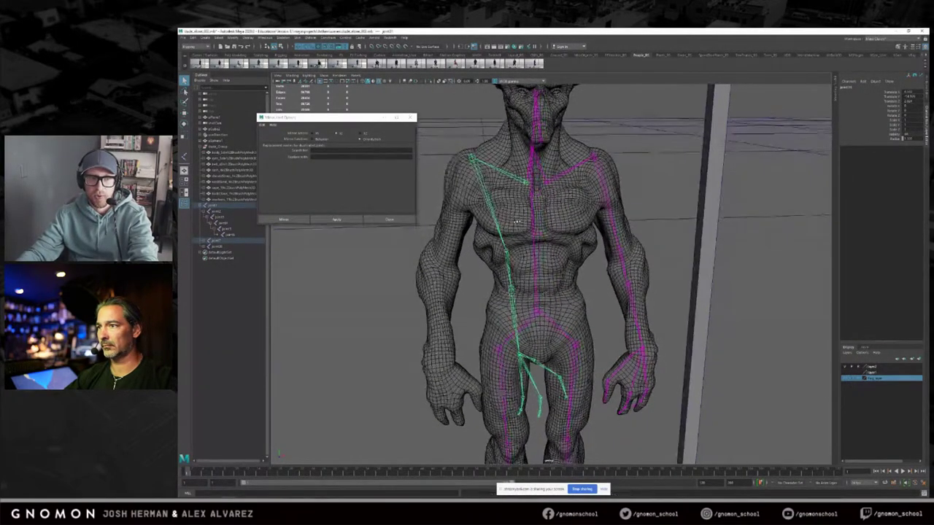
{"action": "key", "text": "ctrl+z"}
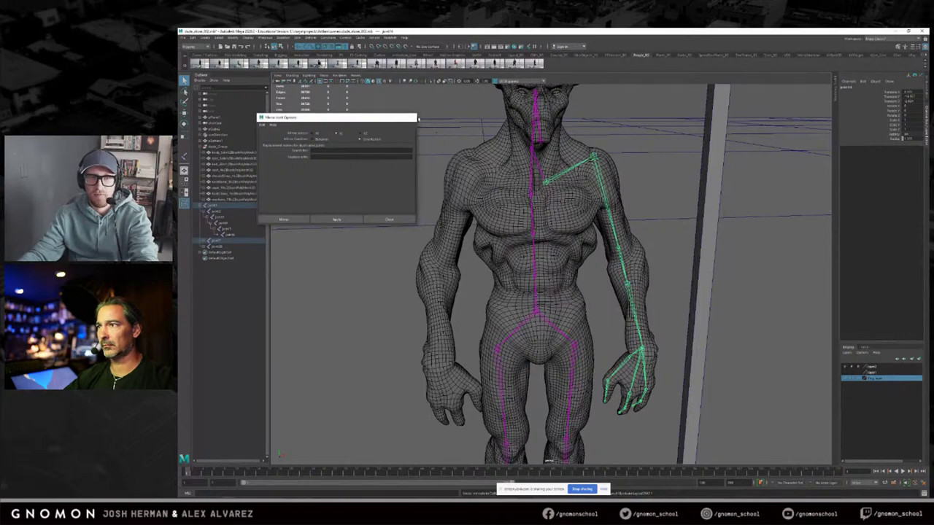
{"action": "left_click", "coordinate": [414, 118]}
{"action": "left_click", "coordinate": [446, 132]}
Step: Examine the creature's chest, shoulder and arm joints from several angles and distances
{"action": "middle_click_drag", "start_coordinate": [525, 171], "coordinate": [507, 216], "text": "alt"}
{"action": "left_click_drag", "start_coordinate": [507, 216], "coordinate": [482, 214], "text": "alt"}
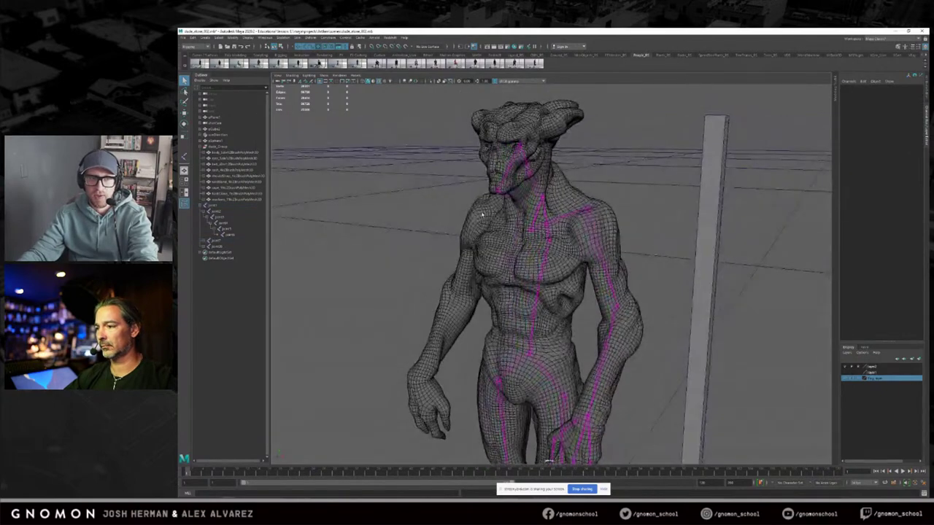
{"action": "middle_click_drag", "start_coordinate": [622, 269], "coordinate": [604, 196], "text": "alt"}
{"action": "right_click_drag", "start_coordinate": [604, 195], "coordinate": [423, 191], "text": "alt"}
{"action": "middle_click_drag", "start_coordinate": [519, 216], "coordinate": [545, 248], "text": "alt"}
{"action": "right_click_drag", "start_coordinate": [545, 248], "coordinate": [619, 212], "text": "alt"}
{"action": "left_click_drag", "start_coordinate": [536, 179], "coordinate": [588, 170], "text": "alt"}
{"action": "right_click_drag", "start_coordinate": [588, 172], "coordinate": [586, 164], "text": "alt"}
{"action": "left_click_drag", "start_coordinate": [586, 164], "coordinate": [559, 204], "text": "alt"}
{"action": "right_click_drag", "start_coordinate": [557, 206], "coordinate": [573, 205], "text": "alt"}
Step: Select the left shoulder joint and inspect where the arm chain and clavicle meet the spine
{"action": "left_click", "coordinate": [586, 204]}
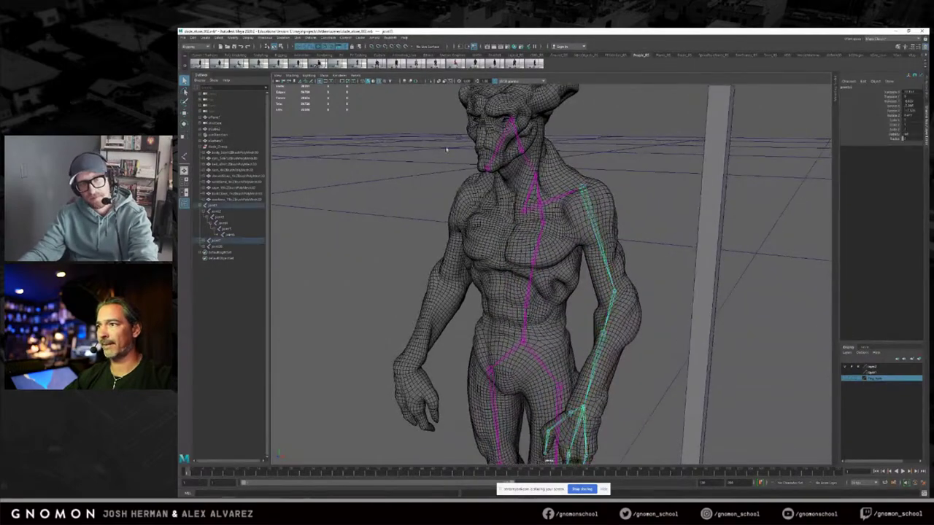
{"action": "left_click", "coordinate": [297, 38]}
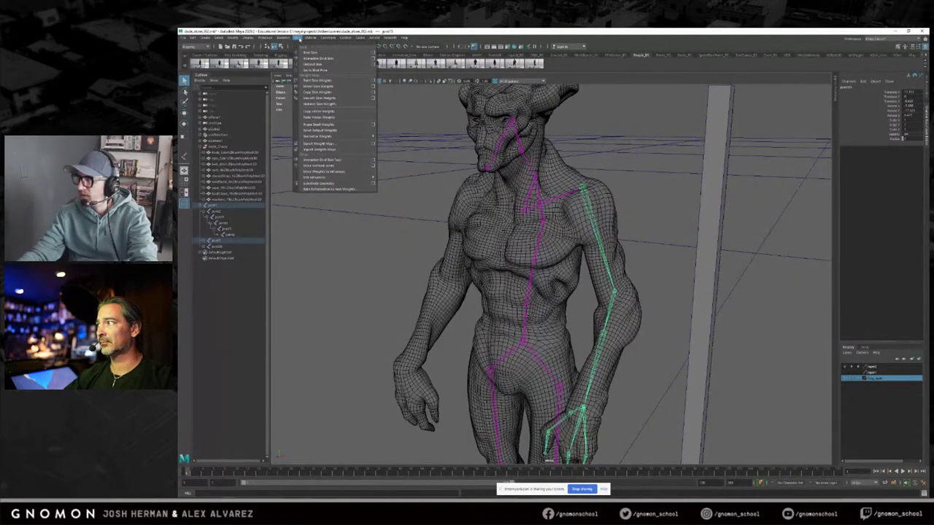
{"action": "left_click", "coordinate": [299, 38]}
{"action": "left_click_drag", "start_coordinate": [427, 158], "coordinate": [546, 182], "text": "alt"}
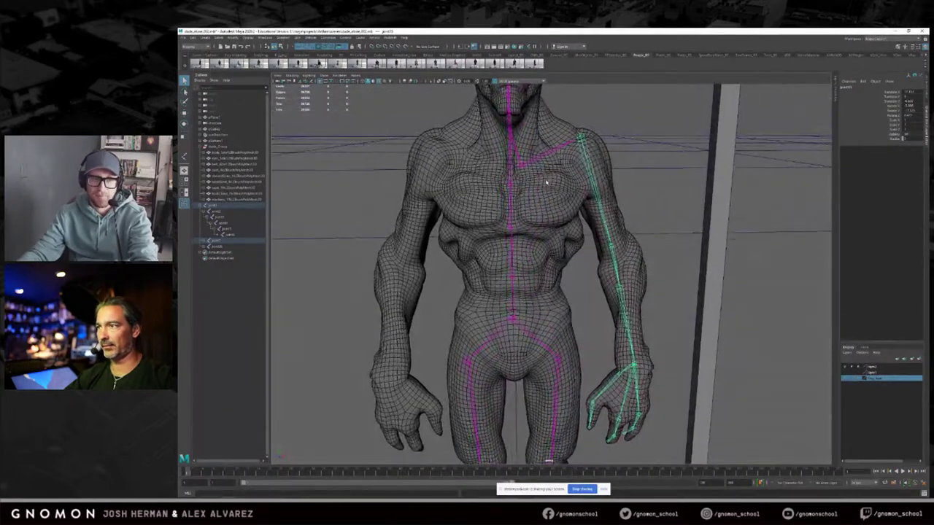
{"action": "left_click", "coordinate": [538, 161]}
{"action": "left_click_drag", "start_coordinate": [489, 151], "coordinate": [482, 140], "text": "alt"}
{"action": "left_click_drag", "start_coordinate": [390, 140], "coordinate": [417, 140], "text": "alt"}
{"action": "left_click", "coordinate": [510, 201]}
{"action": "left_click_drag", "start_coordinate": [522, 210], "coordinate": [565, 242], "text": "alt"}
Step: Unparent the left clavicle chain from the skeleton and put it in its own group
{"action": "left_click", "coordinate": [575, 232]}
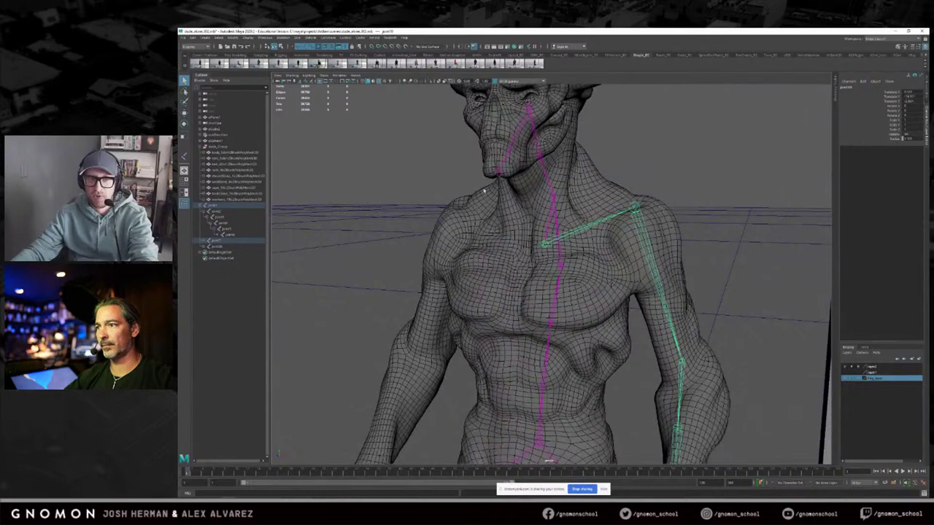
{"action": "right_click_drag", "start_coordinate": [477, 200], "coordinate": [383, 179], "text": "alt"}
{"action": "middle_click_drag", "start_coordinate": [384, 179], "coordinate": [392, 143], "text": "alt"}
{"action": "left_click_drag", "start_coordinate": [391, 143], "coordinate": [404, 154], "text": "alt"}
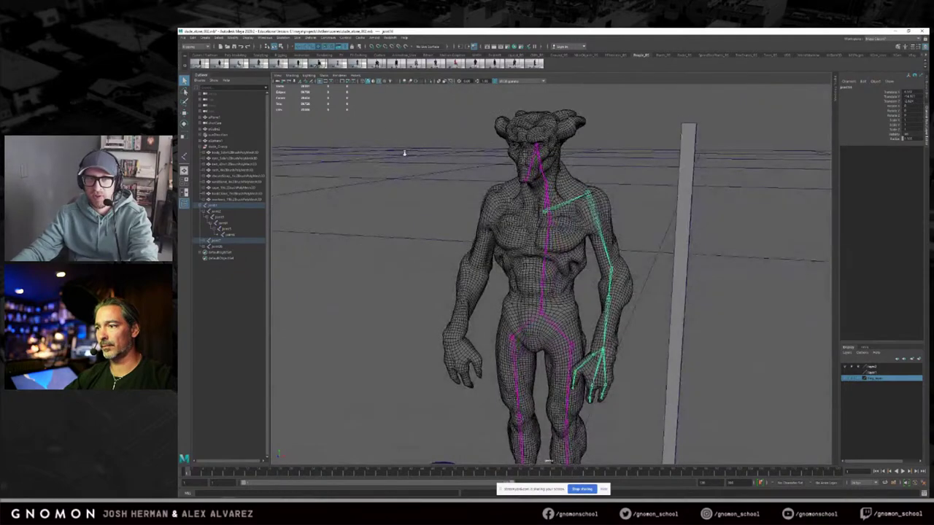
{"action": "right_click_drag", "start_coordinate": [404, 154], "coordinate": [439, 160], "text": "alt"}
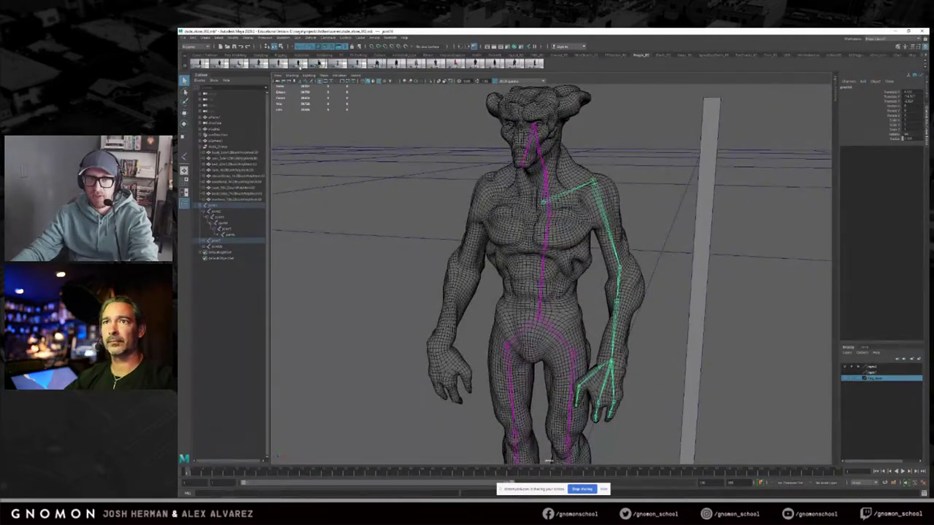
{"action": "left_click", "coordinate": [195, 37]}
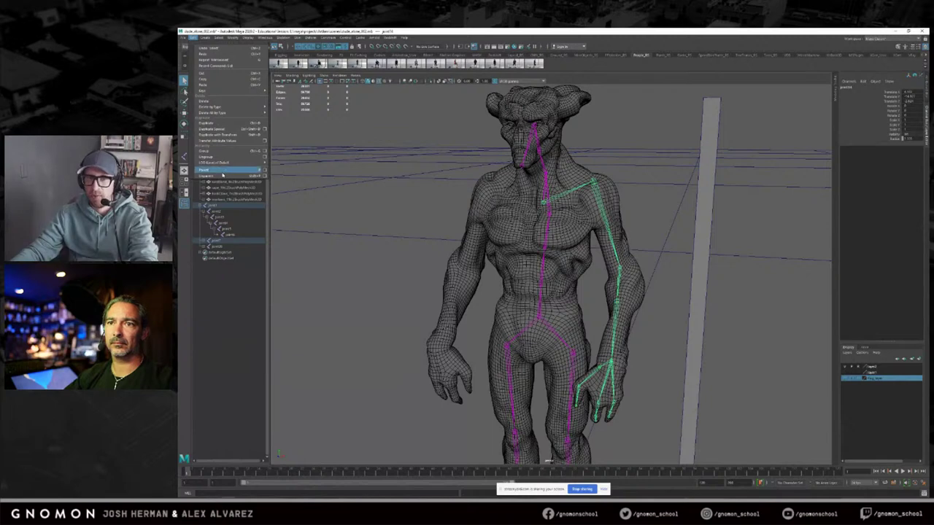
{"action": "left_click", "coordinate": [222, 176]}
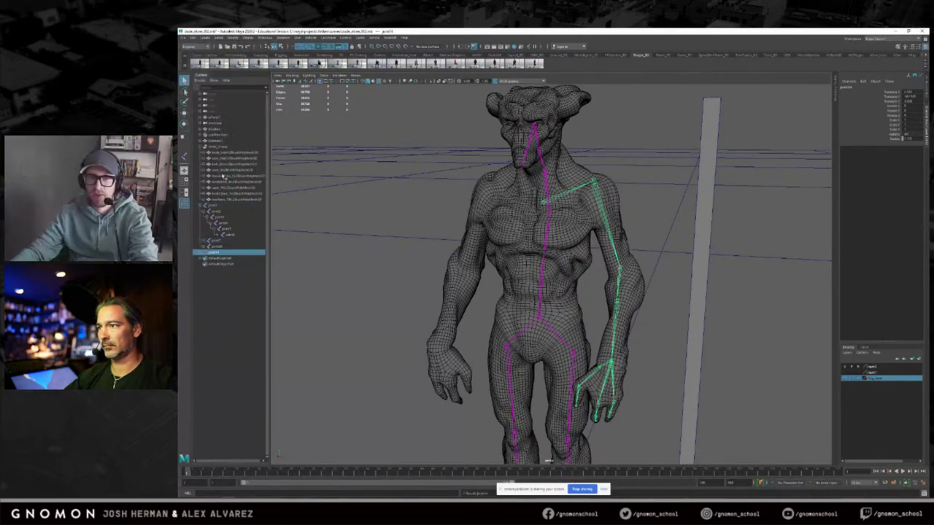
{"action": "left_click", "coordinate": [193, 38]}
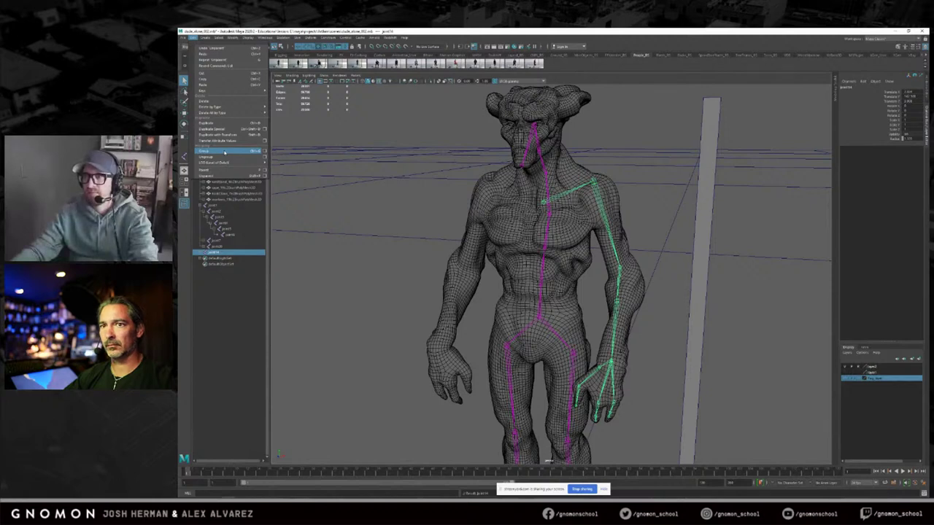
{"action": "left_click", "coordinate": [225, 151]}
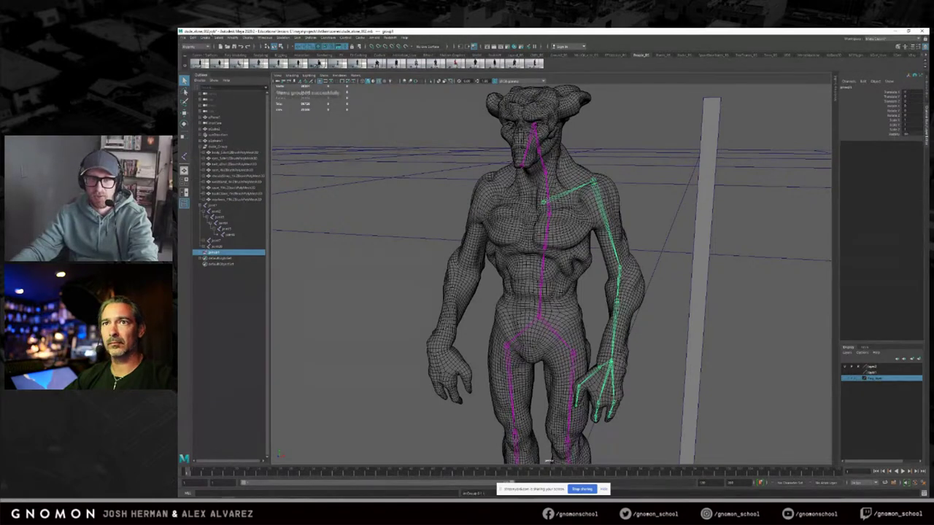
Step: Duplicate the left arm group with Duplicate Special as a copy using a Scale X of -1
{"action": "left_click", "coordinate": [192, 38]}
{"action": "left_click", "coordinate": [264, 129]}
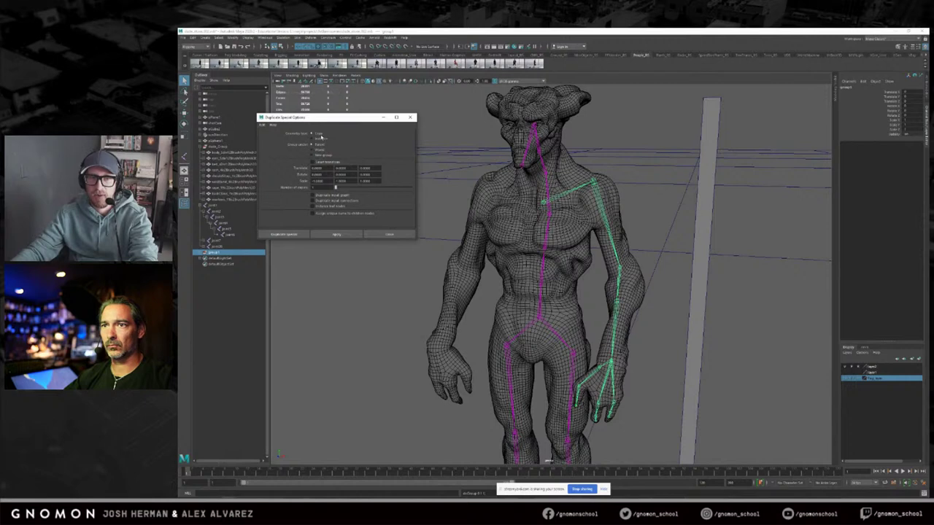
{"action": "left_click", "coordinate": [263, 124]}
{"action": "left_click", "coordinate": [272, 138]}
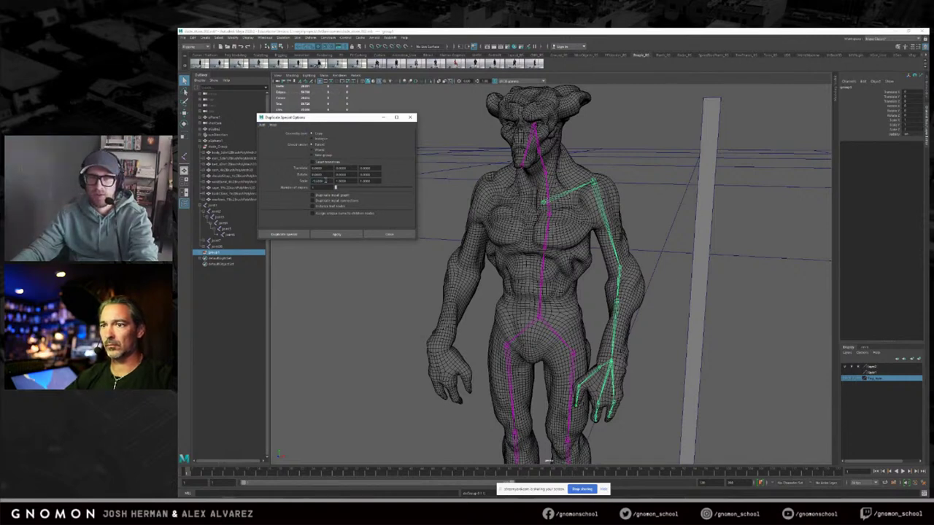
{"action": "left_click", "coordinate": [337, 234]}
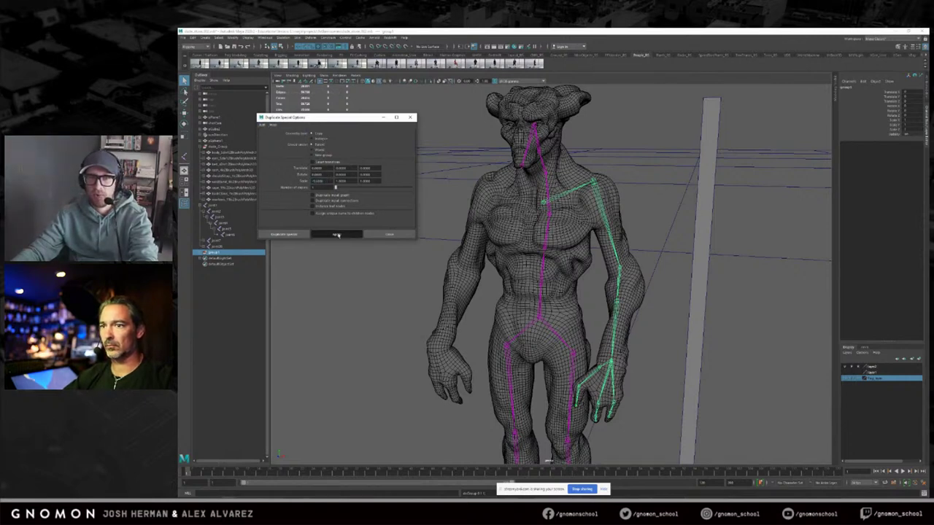
{"action": "left_click", "coordinate": [390, 234]}
Step: Parent the right and left clavicle joints to the spine joint at the base of the neck
{"action": "left_click", "coordinate": [447, 151]}
{"action": "left_click_drag", "start_coordinate": [447, 151], "coordinate": [528, 189], "text": "alt"}
{"action": "left_click", "coordinate": [524, 186]}
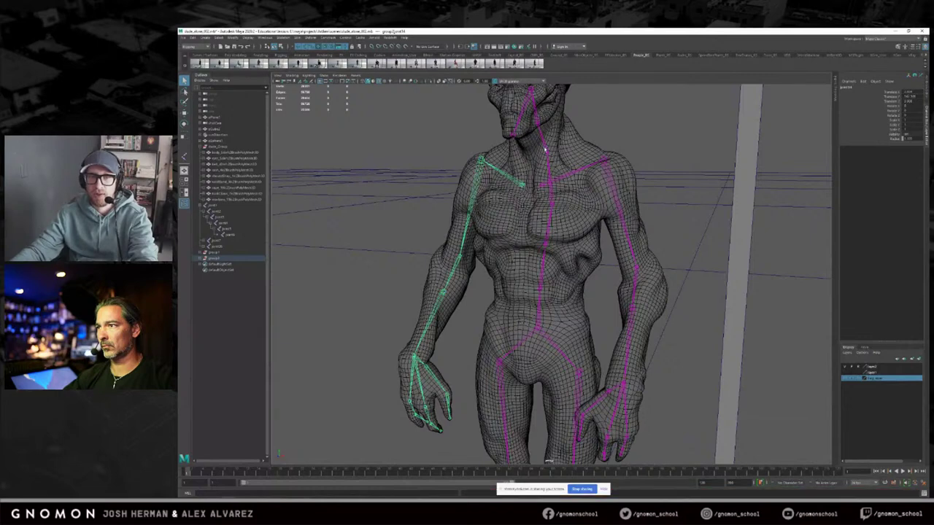
{"action": "key", "text": "p"}
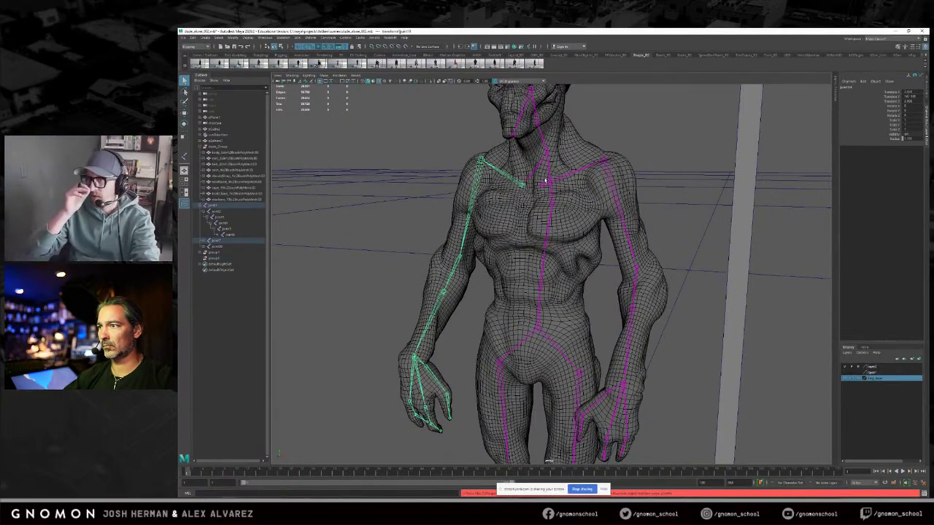
{"action": "left_click", "coordinate": [555, 180]}
{"action": "left_click", "coordinate": [546, 151], "text": "shift"}
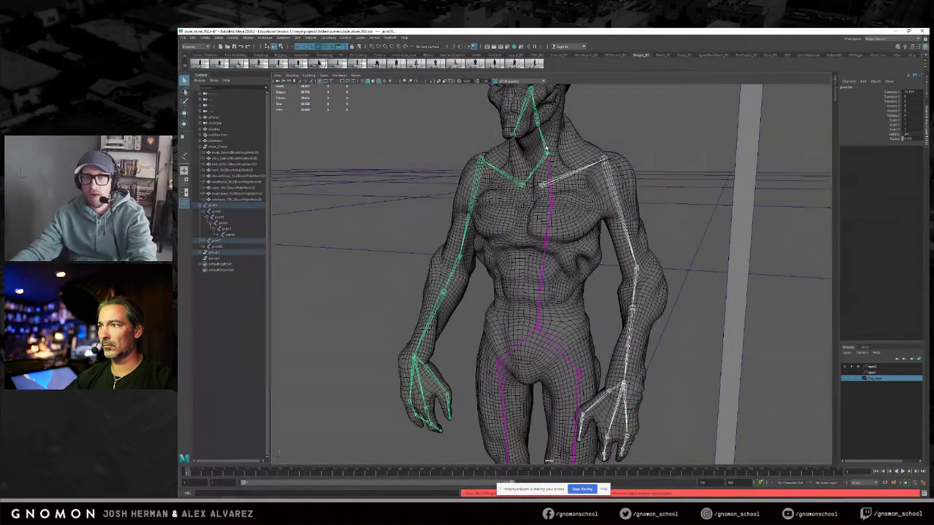
{"action": "key", "text": "p"}
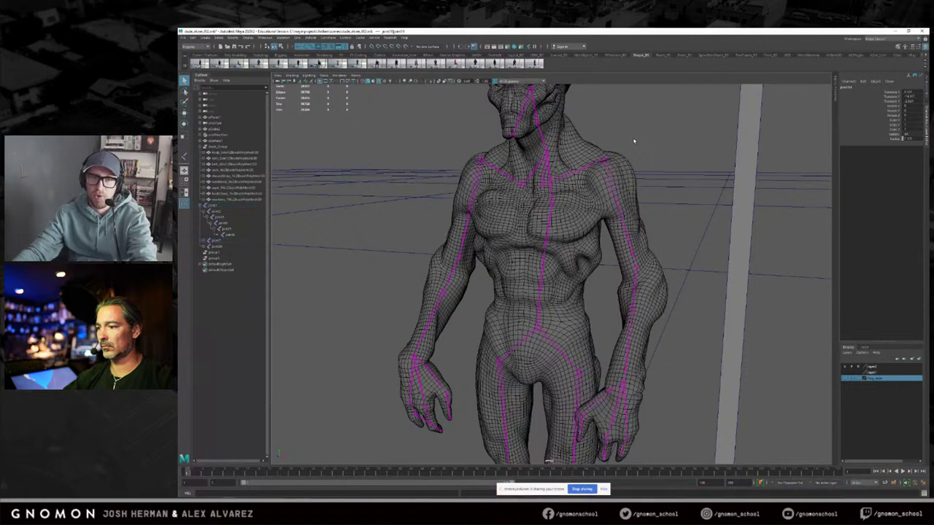
Step: Expand the full joint hierarchy in the Outliner and widen the Outliner so all joint names can be read
{"action": "left_click", "coordinate": [613, 217]}
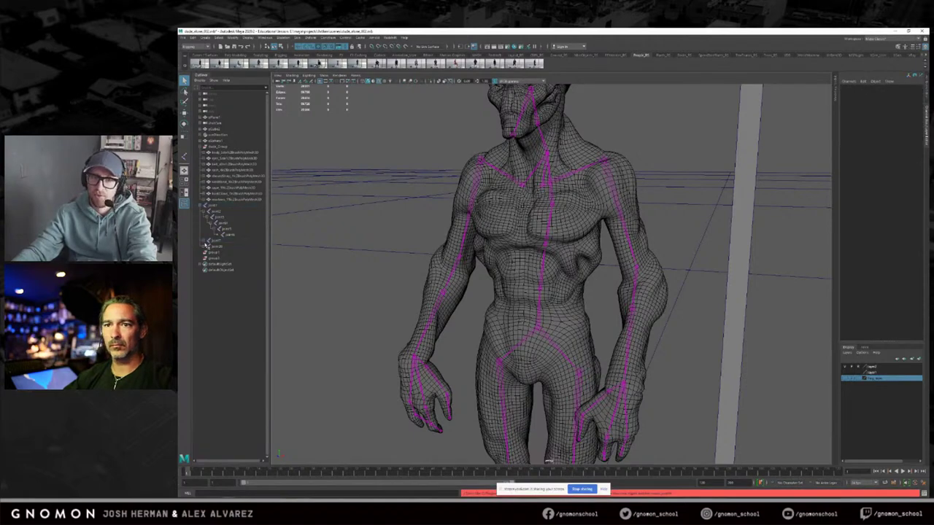
{"action": "left_click", "coordinate": [203, 208], "text": "shift"}
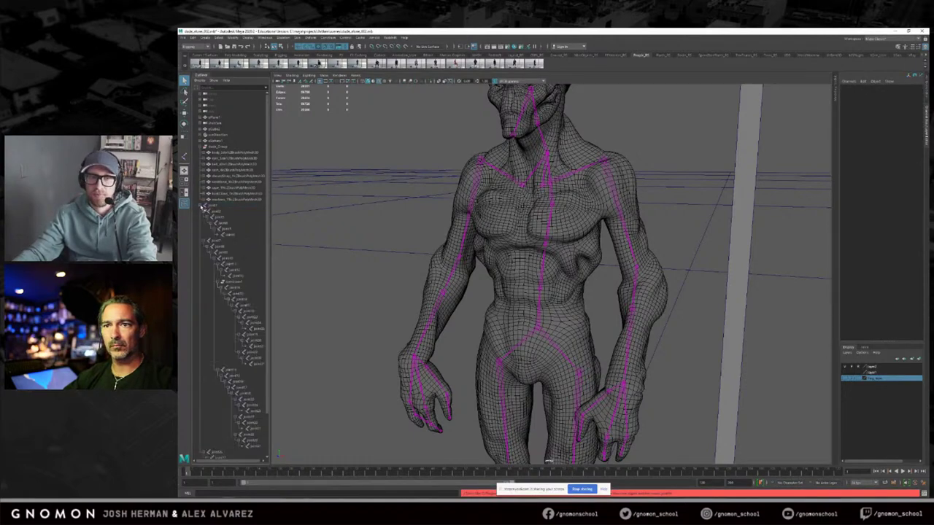
{"action": "left_click_drag", "start_coordinate": [270, 219], "coordinate": [302, 220]}
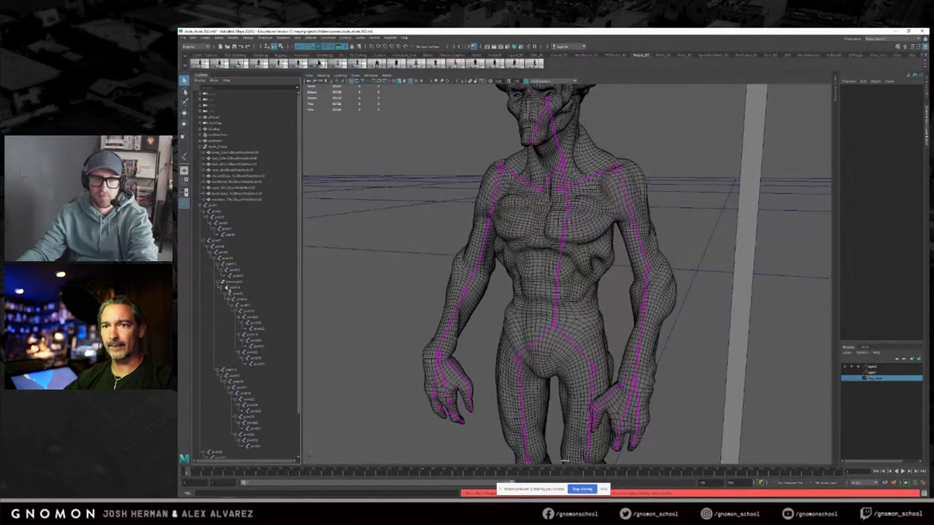
Step: Rename the left clavicle joint as l_collar
{"action": "left_click", "coordinate": [501, 167]}
{"action": "left_click", "coordinate": [515, 178]}
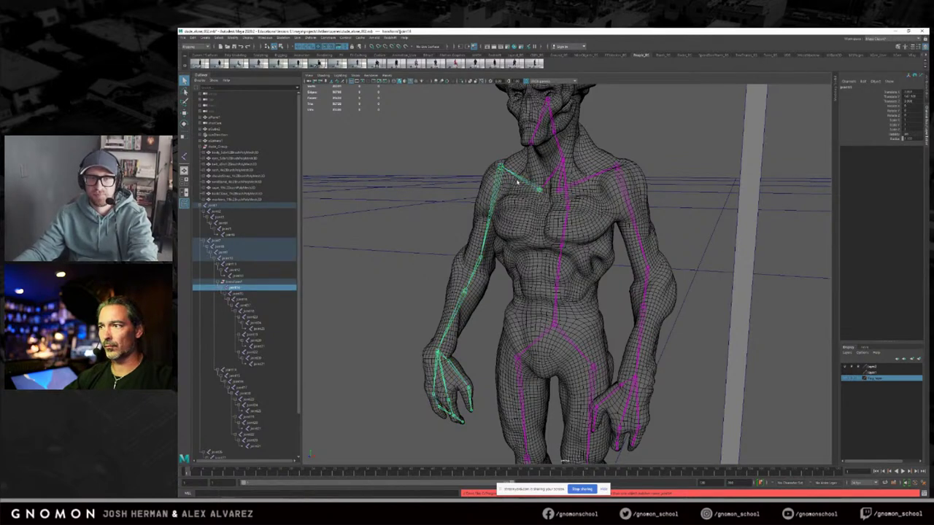
{"action": "left_click_drag", "start_coordinate": [518, 184], "coordinate": [570, 182], "text": "alt"}
{"action": "left_click", "coordinate": [610, 169]}
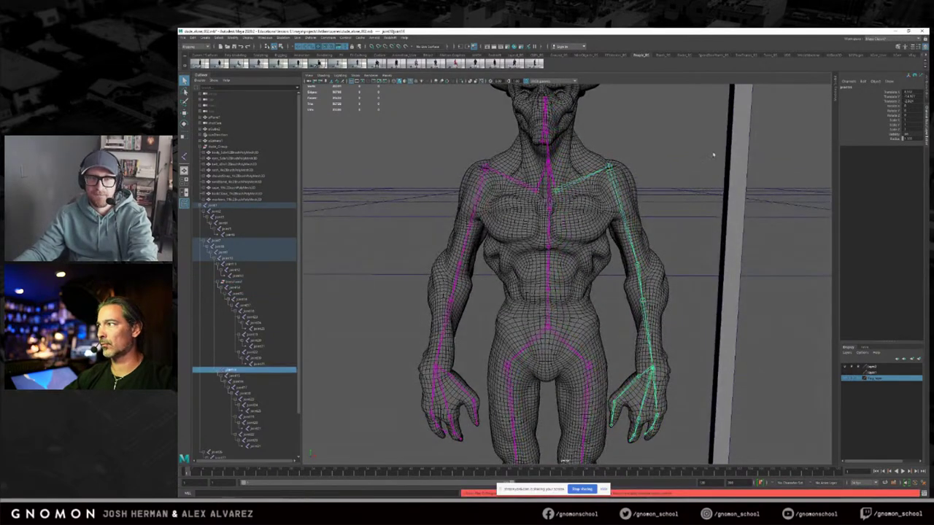
{"action": "left_click", "coordinate": [852, 89]}
{"action": "type", "text": "l"}
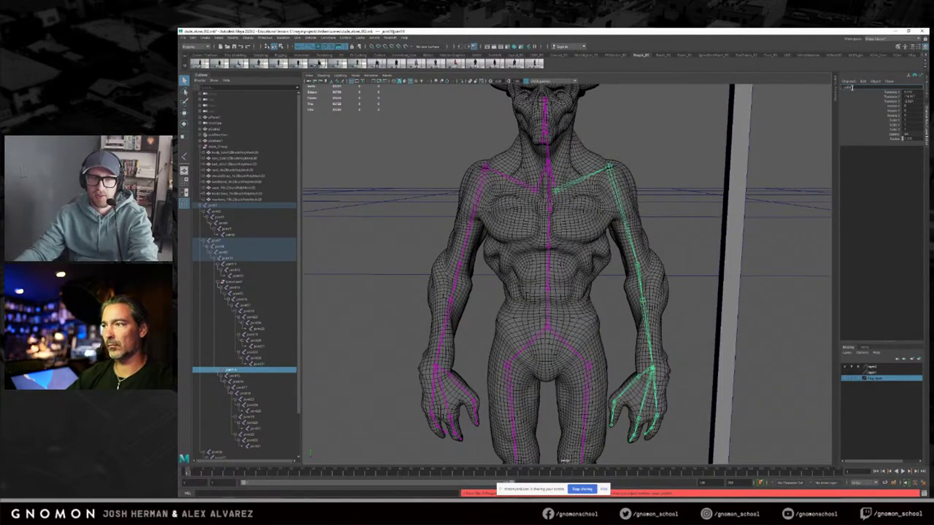
{"action": "key", "text": "Return"}
Step: Rename the right clavicle joint as r_collar
{"action": "left_click", "coordinate": [523, 186]}
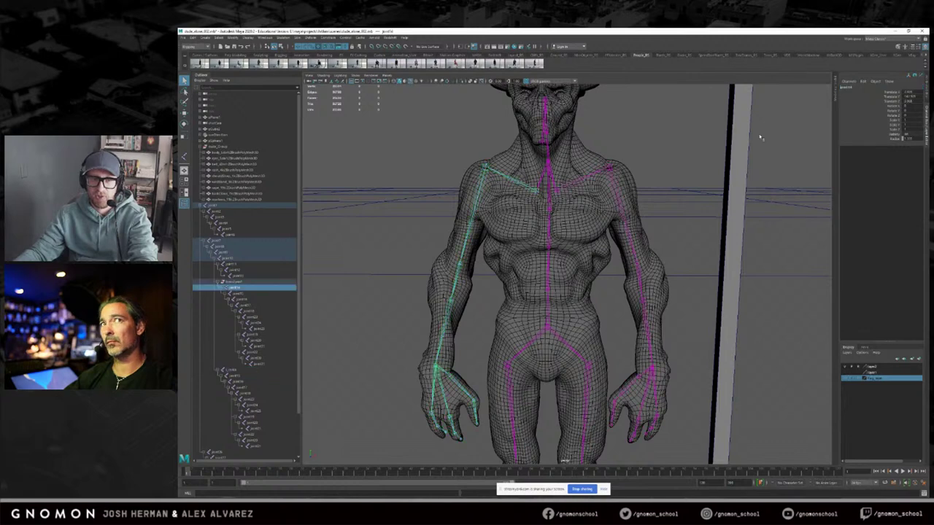
{"action": "left_click", "coordinate": [850, 87]}
{"action": "type", "text": "R_col"}
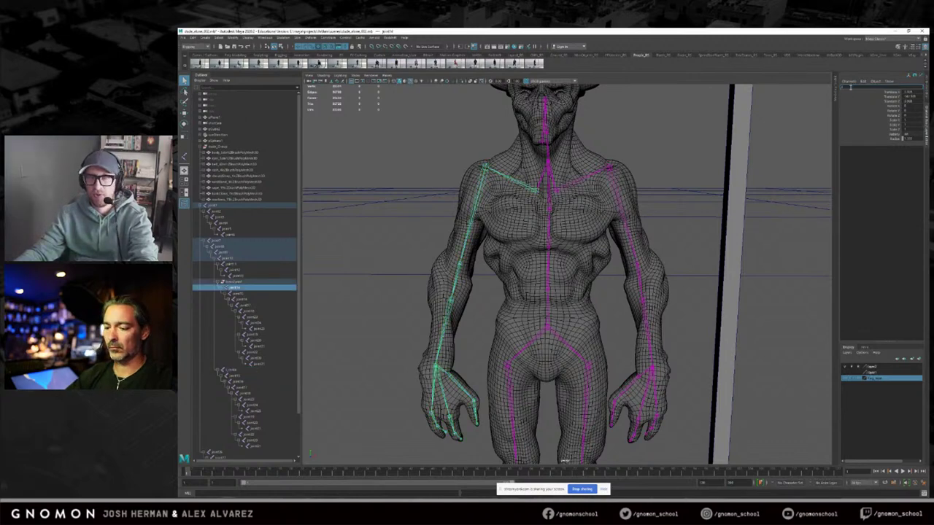
{"action": "type", "text": "lar"}
{"action": "key", "text": "Return"}
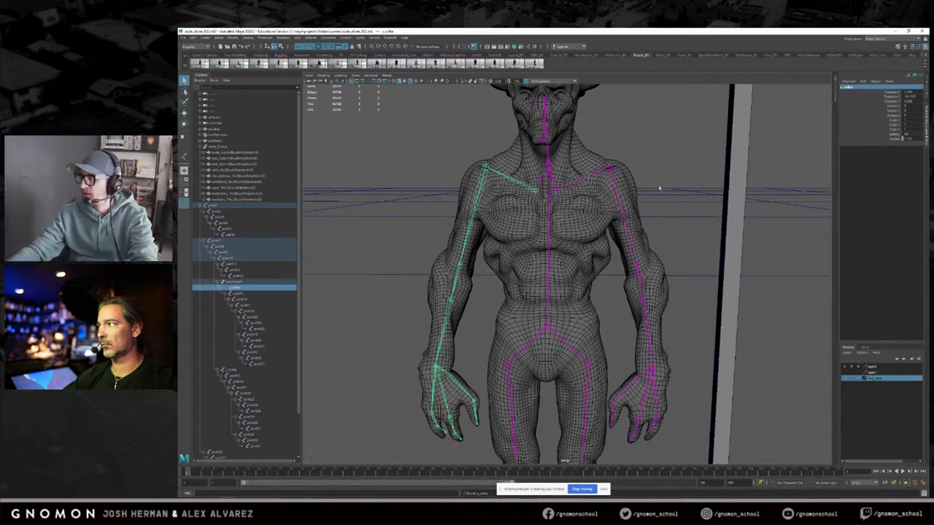
Step: Rename the left shoulder joint as l_shoulder
{"action": "left_click", "coordinate": [618, 181]}
{"action": "left_click", "coordinate": [851, 87]}
{"action": "key", "text": "BackSpace"}
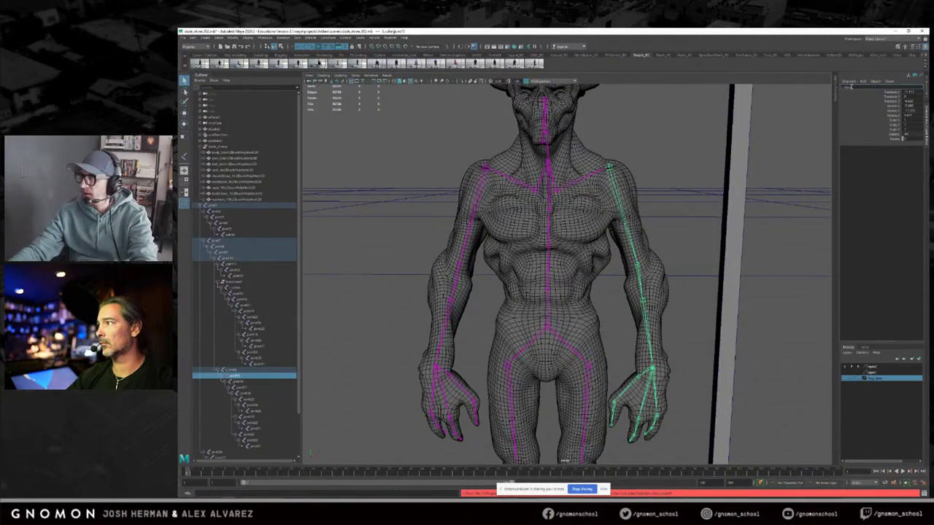
{"action": "key", "text": "Return"}
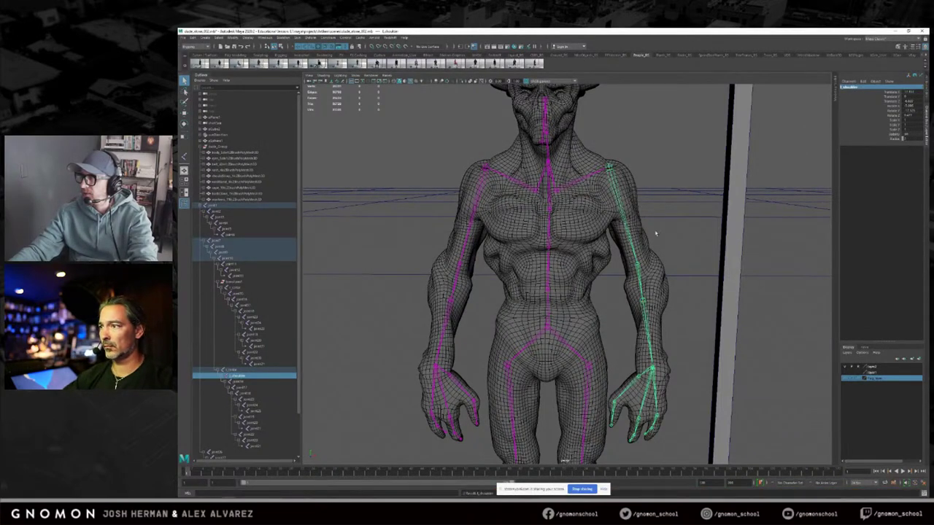
Step: Rename the left elbow joint as l_elbow and the mid-forearm joint below it as l_forearm
{"action": "left_click", "coordinate": [641, 275]}
{"action": "left_click", "coordinate": [638, 268]}
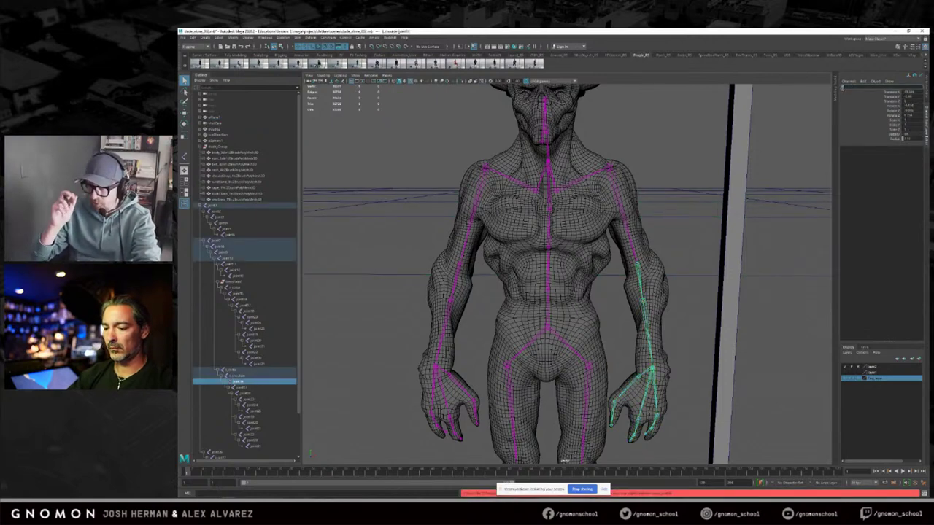
{"action": "left_click", "coordinate": [845, 87]}
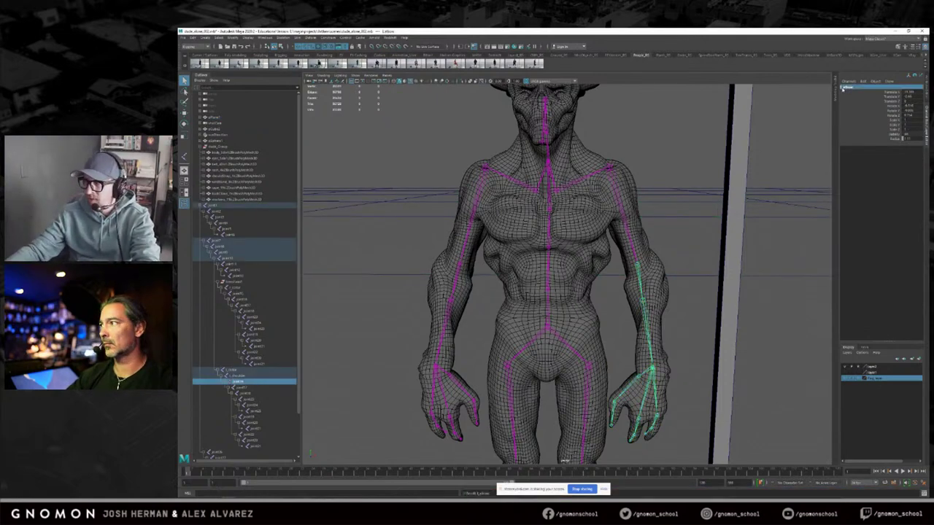
{"action": "left_click", "coordinate": [643, 299]}
{"action": "left_click", "coordinate": [844, 88]}
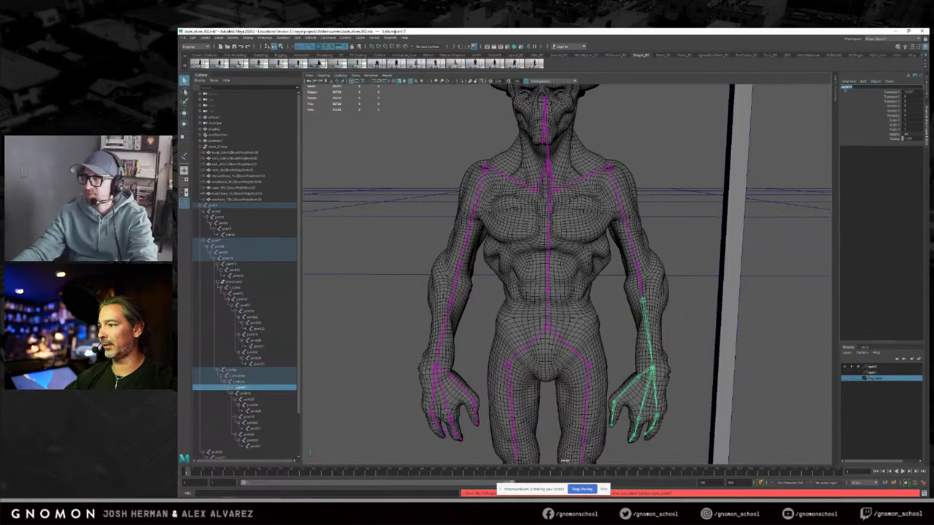
{"action": "type", "text": "l"}
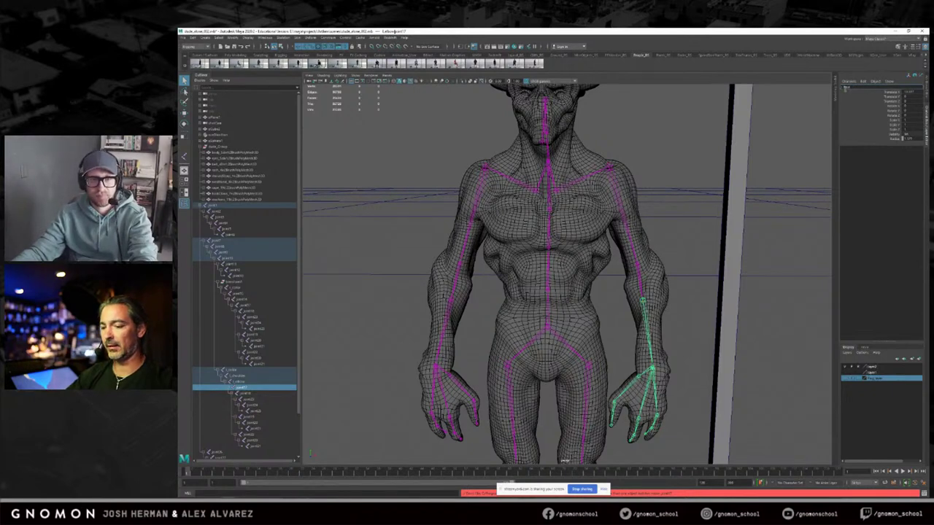
{"action": "key", "text": "Return"}
Step: Rename the right shoulder joint as r_shoulder
{"action": "left_click_drag", "start_coordinate": [665, 165], "coordinate": [659, 181], "text": "alt"}
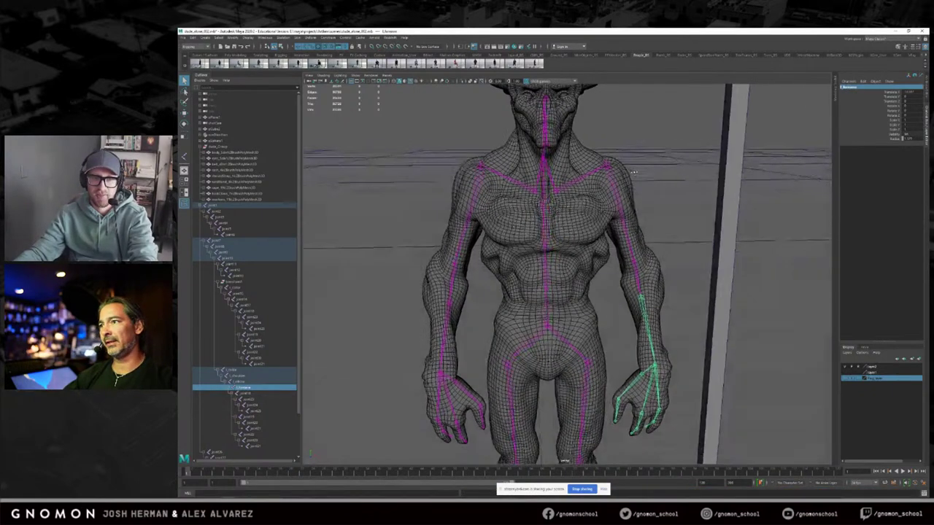
{"action": "left_click", "coordinate": [568, 184]}
{"action": "left_click", "coordinate": [514, 184]}
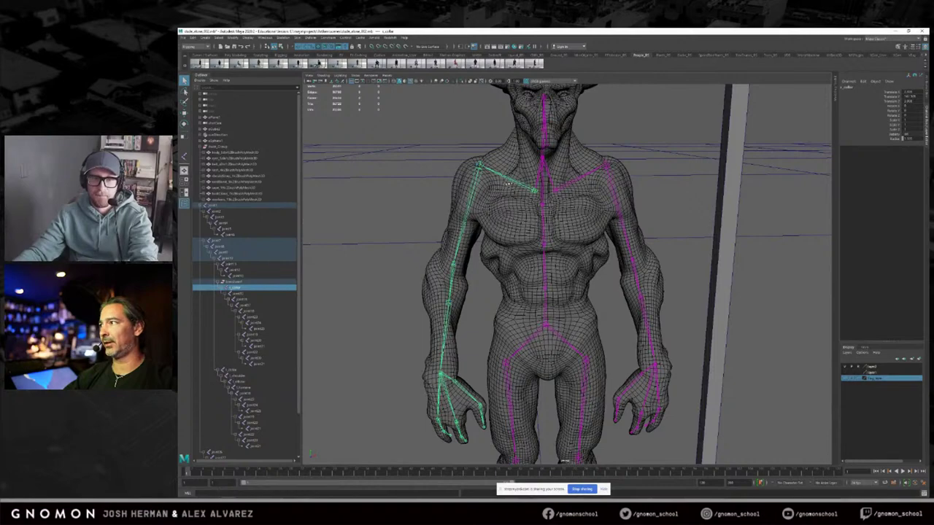
{"action": "left_click", "coordinate": [479, 181]}
{"action": "left_click_drag", "start_coordinate": [487, 182], "coordinate": [527, 191], "text": "alt"}
{"action": "key", "text": "w"}
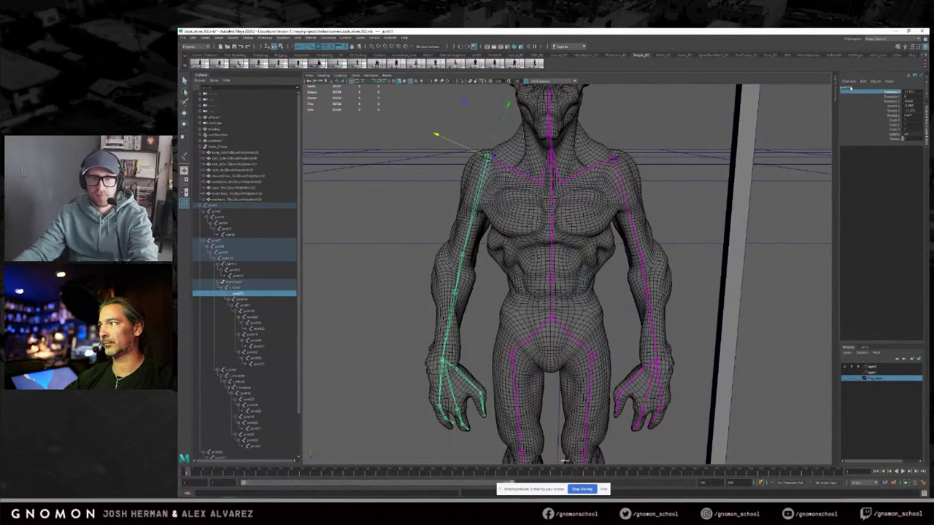
{"action": "left_click", "coordinate": [850, 87]}
{"action": "type", "text": "r_shoulder"}
{"action": "key", "text": "Return"}
Step: Rename the right elbow joint as r_elbow
{"action": "left_click", "coordinate": [456, 273]}
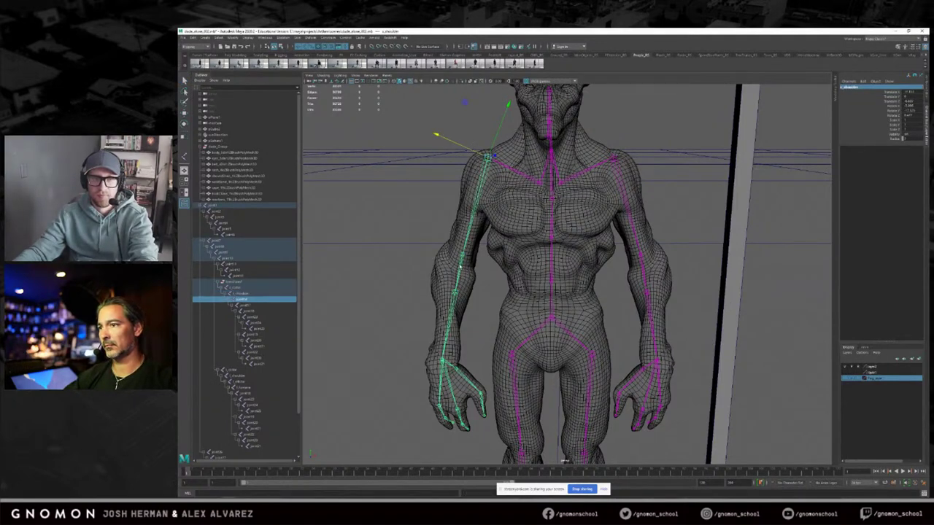
{"action": "key", "text": "q"}
{"action": "left_click", "coordinate": [860, 87]}
{"action": "type", "text": "l_elbow"}
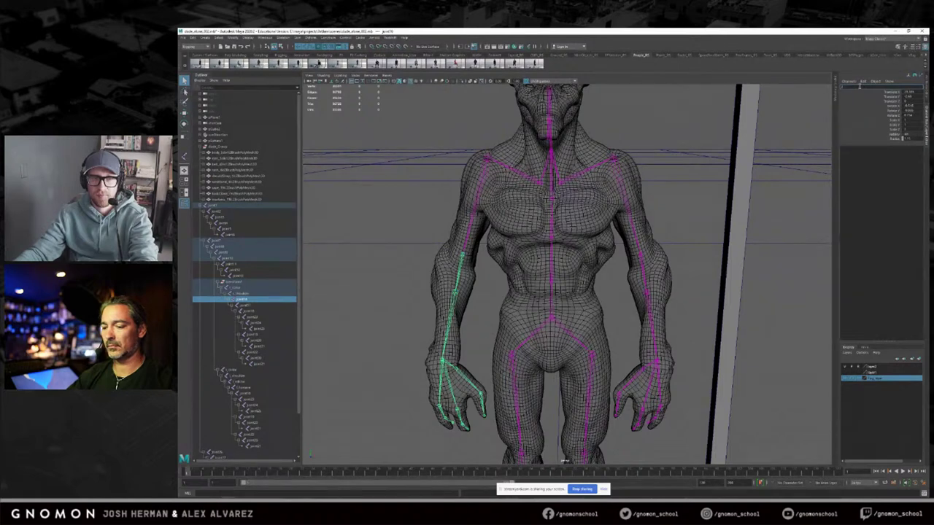
{"action": "key", "text": "Return"}
Step: Rename the joint in the middle of the right forearm as r_forearm
{"action": "key", "text": "Down"}
{"action": "double_click", "coordinate": [858, 86]}
{"action": "type", "text": "r_"}
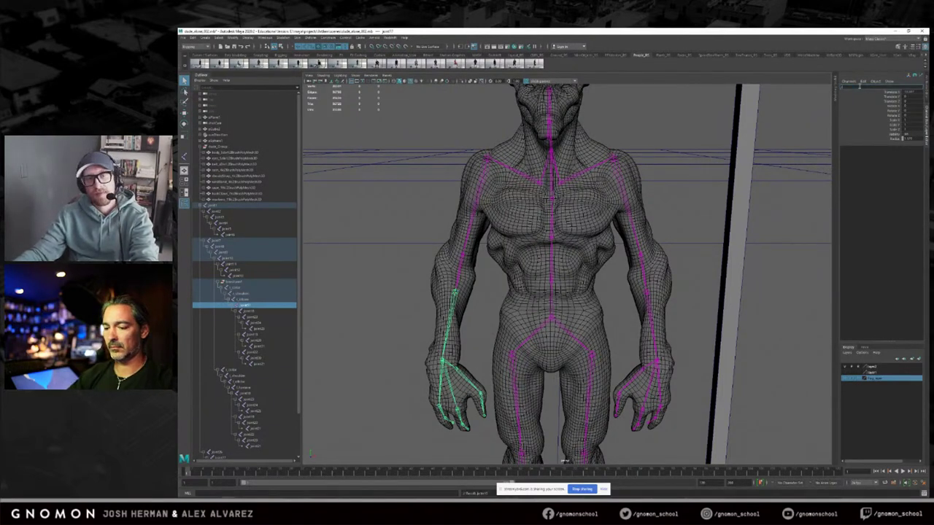
{"action": "type", "text": "l_forearm"}
{"action": "key", "text": "Return"}
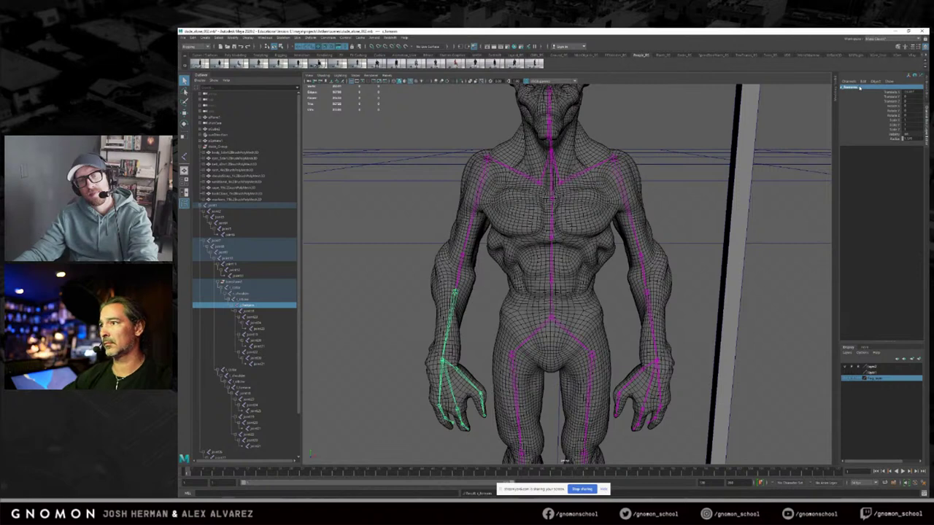
Step: Walk down the left arm chain to the wrist joint and rename it as l_wrist
{"action": "left_click", "coordinate": [563, 184]}
{"action": "key", "text": "Down"}
{"action": "key", "text": "Down"}
{"action": "key", "text": "Down"}
{"action": "key", "text": "Down"}
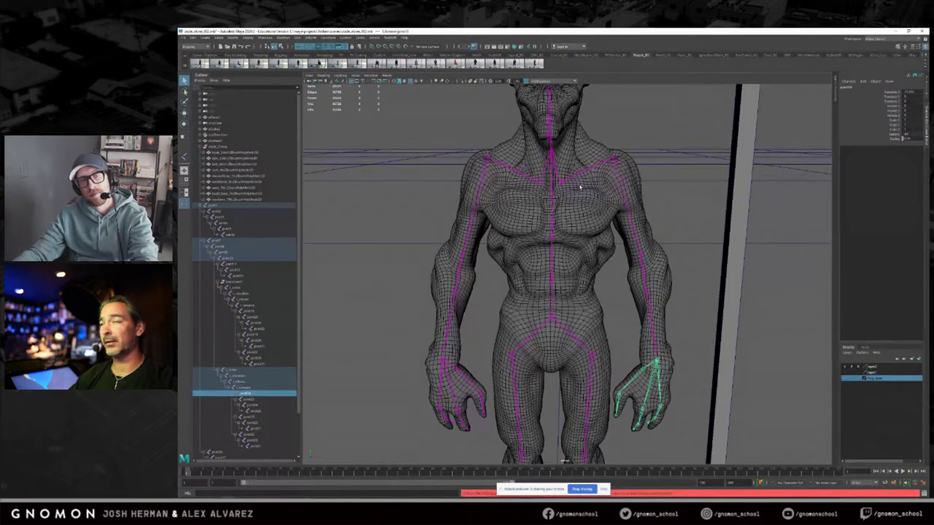
{"action": "left_click", "coordinate": [851, 87]}
{"action": "type", "text": "l_w"}
{"action": "key", "text": "Return"}
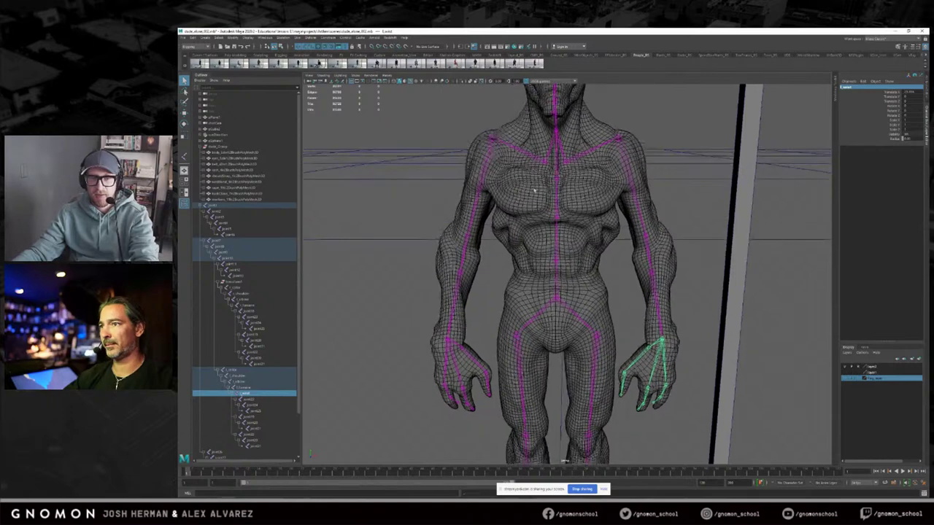
Step: Walk down the right arm chain to the wrist joint and rename it as r_wrist
{"action": "left_click", "coordinate": [474, 210]}
{"action": "key", "text": "Down"}
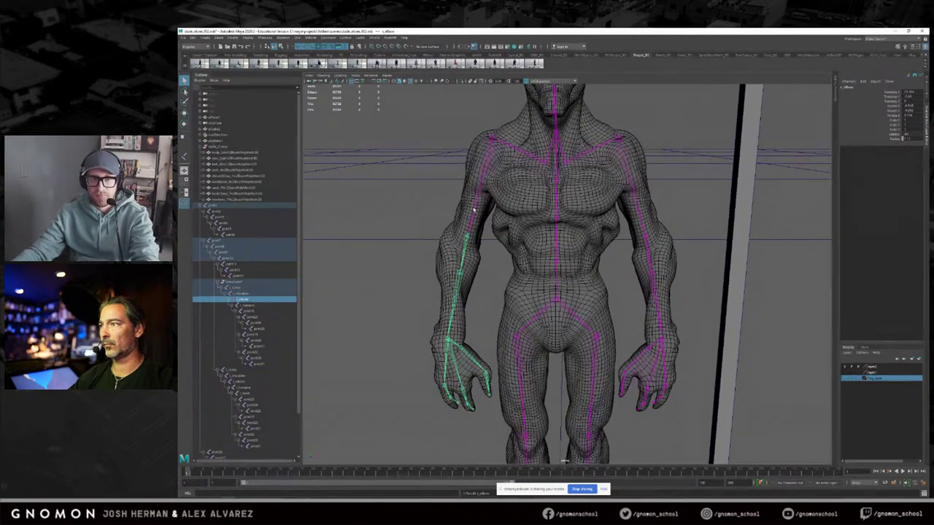
{"action": "key", "text": "Down"}
{"action": "key", "text": "Down"}
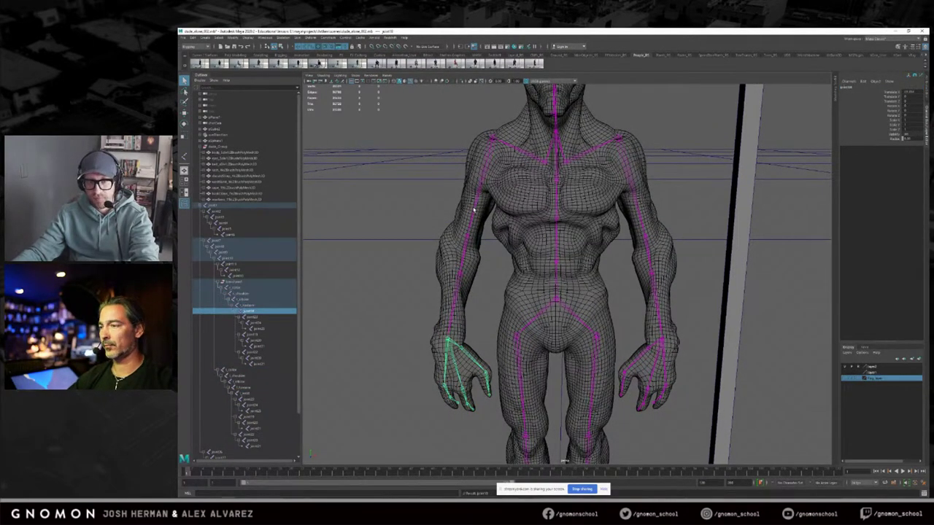
{"action": "middle_click_drag", "start_coordinate": [507, 243], "coordinate": [521, 217], "text": "alt"}
{"action": "left_click_drag", "start_coordinate": [543, 213], "coordinate": [593, 210], "text": "alt"}
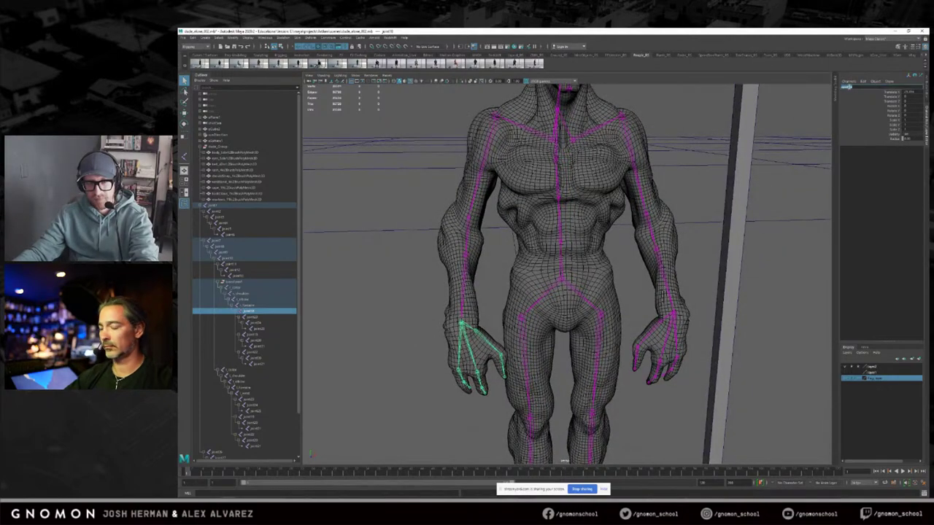
{"action": "left_click", "coordinate": [849, 87]}
{"action": "type", "text": "r_wrist"}
{"action": "key", "text": "Return"}
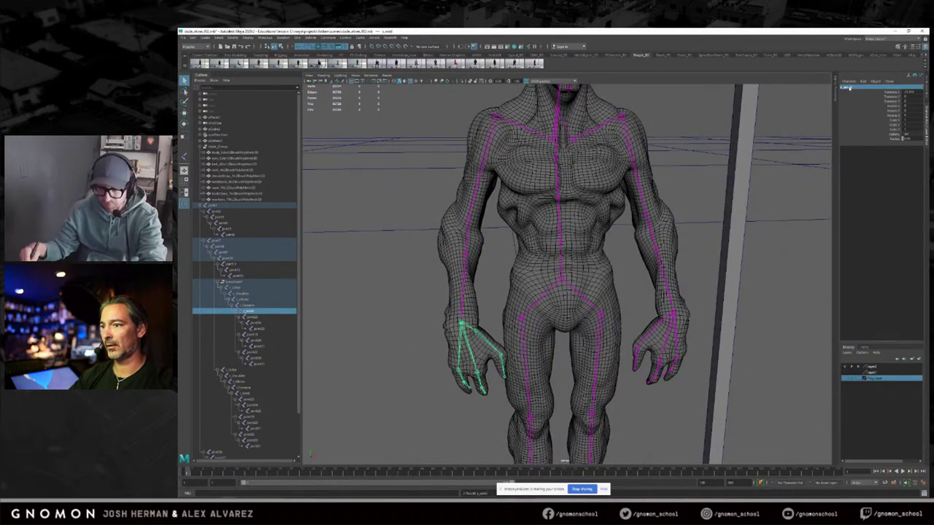
Step: Rename the joint at the top of the left leg as l_hip
{"action": "middle_click_drag", "start_coordinate": [604, 283], "coordinate": [615, 198], "text": "alt"}
{"action": "mouse_move", "coordinate": [615, 198]}
{"action": "left_mouse_down", "text": "alt"}
{"action": "mouse_move", "coordinate": [618, 250]}
{"action": "mouse_move", "coordinate": [699, 162]}
{"action": "mouse_move", "coordinate": [667, 210]}
{"action": "mouse_move", "coordinate": [692, 195]}
{"action": "mouse_move", "coordinate": [688, 203]}
{"action": "mouse_move", "coordinate": [638, 236]}
{"action": "mouse_move", "coordinate": [617, 211]}
{"action": "left_mouse_up", "text": "alt"}
{"action": "left_click", "coordinate": [617, 247]}
{"action": "left_click", "coordinate": [617, 247]}
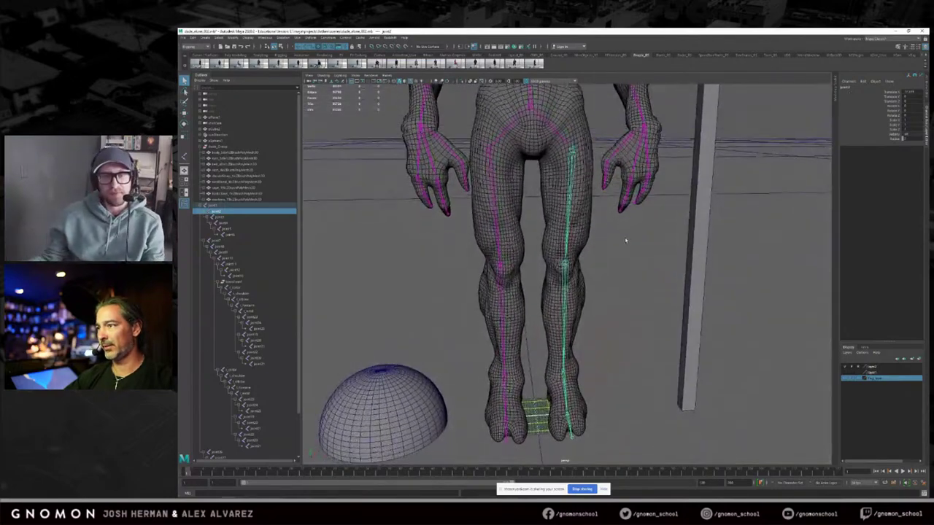
{"action": "left_click", "coordinate": [867, 85]}
{"action": "type", "text": "l_hip"}
{"action": "key", "text": "Return"}
Step: Rename the left knee joint, the child of the hip joint, as l_knee
{"action": "key", "text": "Down"}
{"action": "double_click", "coordinate": [863, 86]}
{"action": "type", "text": "l"}
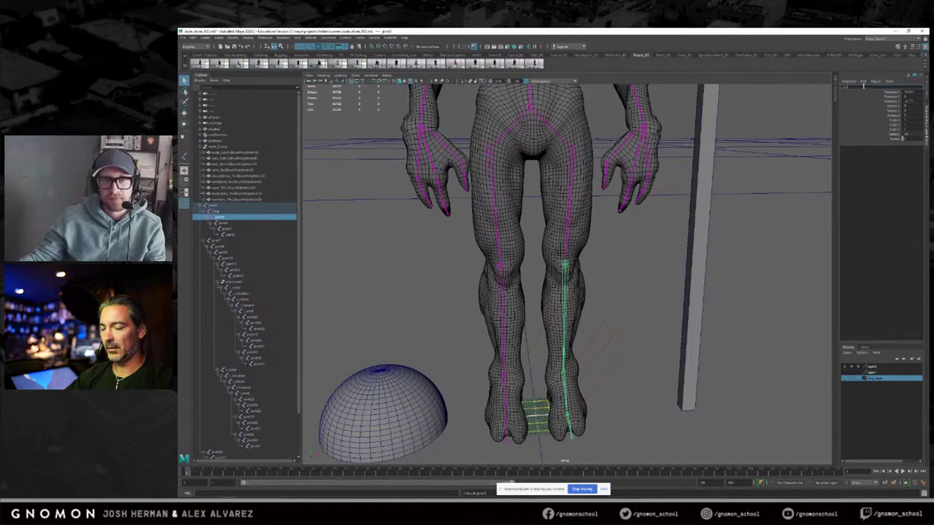
{"action": "key", "text": "Return"}
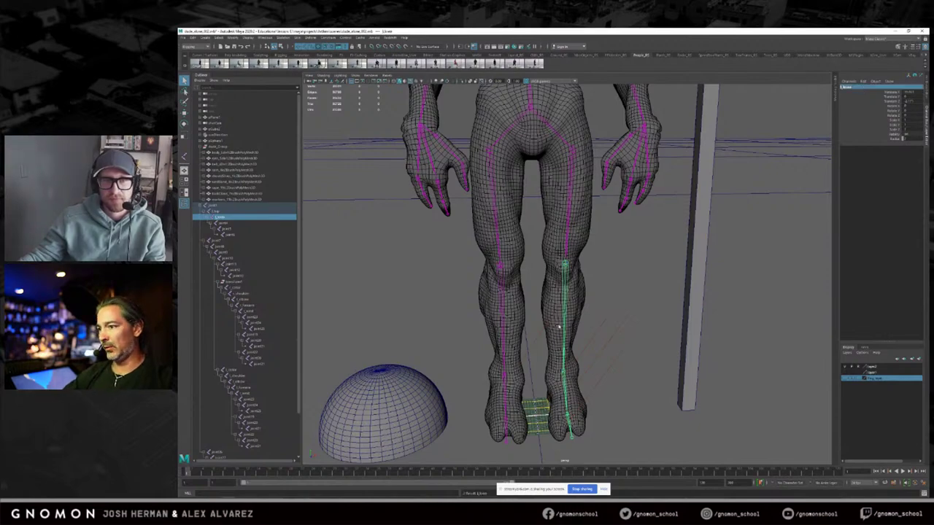
Step: Rename the left ankle joint as l_ankle
{"action": "left_click", "coordinate": [566, 377]}
{"action": "left_click_drag", "start_coordinate": [607, 352], "coordinate": [777, 204], "text": "alt"}
{"action": "double_click", "coordinate": [846, 86]}
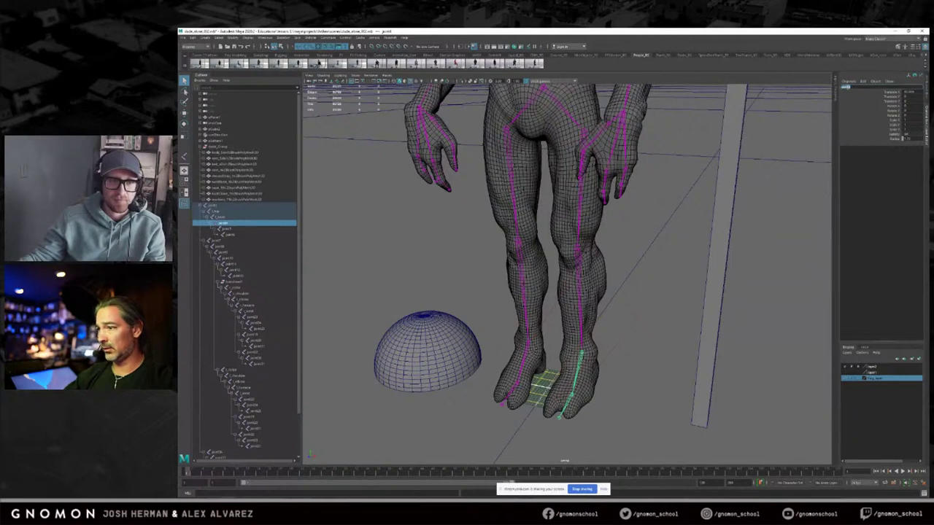
{"action": "type", "text": "l"}
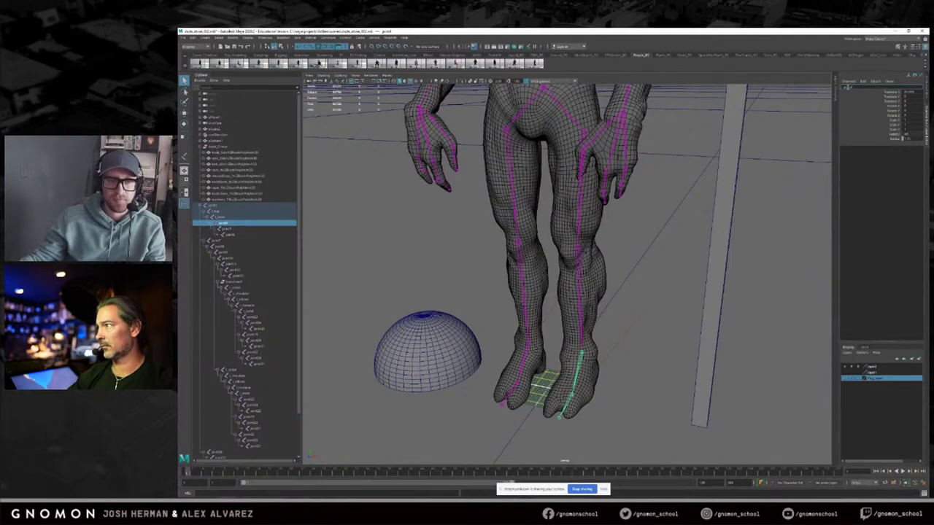
{"action": "type", "text": "L_ankle"}
{"action": "key", "text": "Return"}
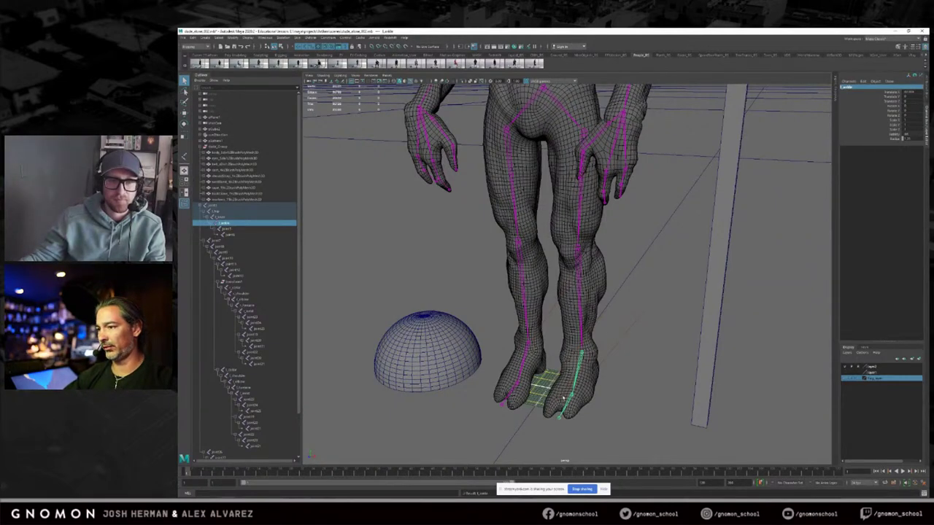
Step: Rename the left foot joint below the ankle as l_foot
{"action": "key", "text": "Down"}
{"action": "double_click", "coordinate": [848, 86]}
{"action": "type", "text": "l_ball"}
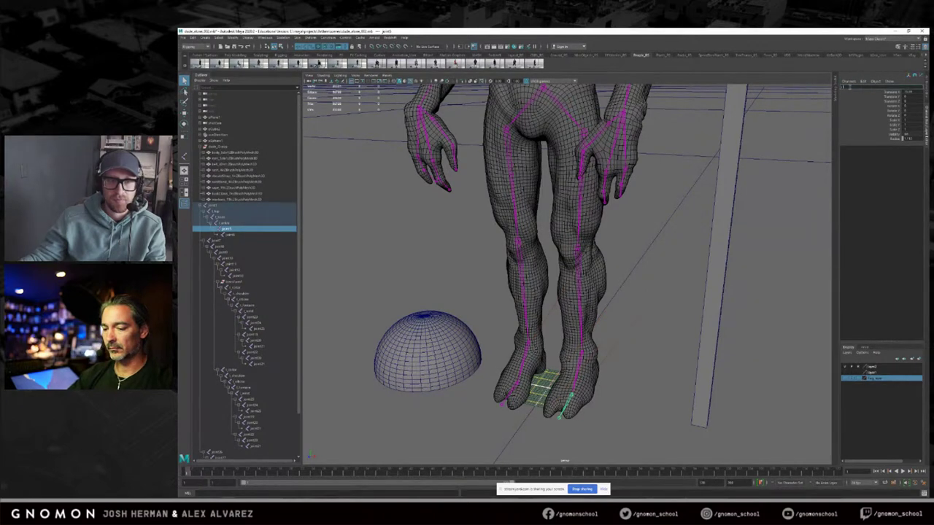
{"action": "key", "text": "Return"}
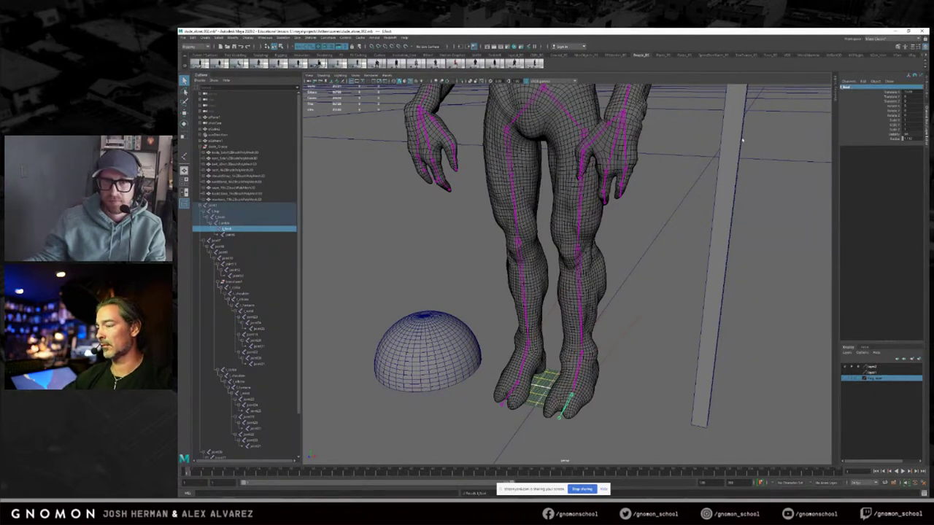
Step: Rename the joint at the top of the right leg as r_hip
{"action": "left_click", "coordinate": [509, 167]}
{"action": "left_click_drag", "start_coordinate": [509, 167], "coordinate": [597, 196], "text": "alt"}
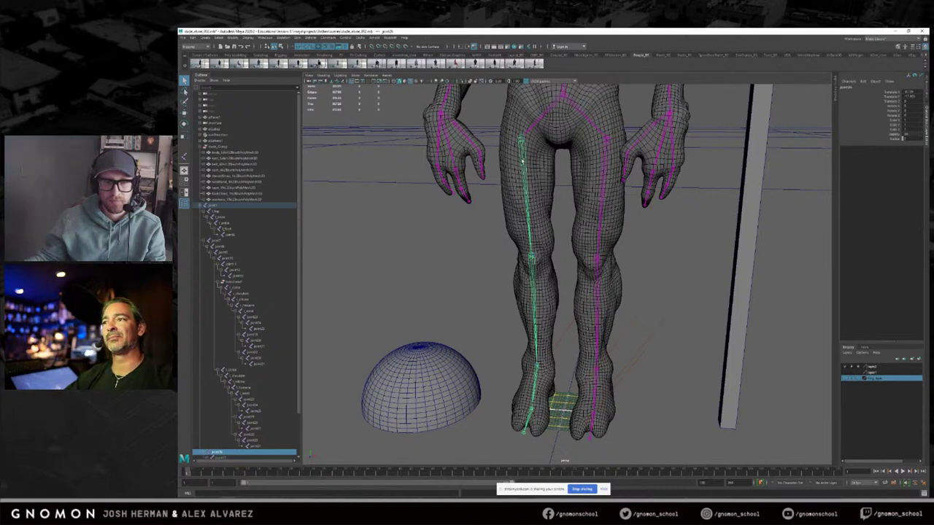
{"action": "left_click_drag", "start_coordinate": [522, 162], "coordinate": [543, 173], "text": "alt"}
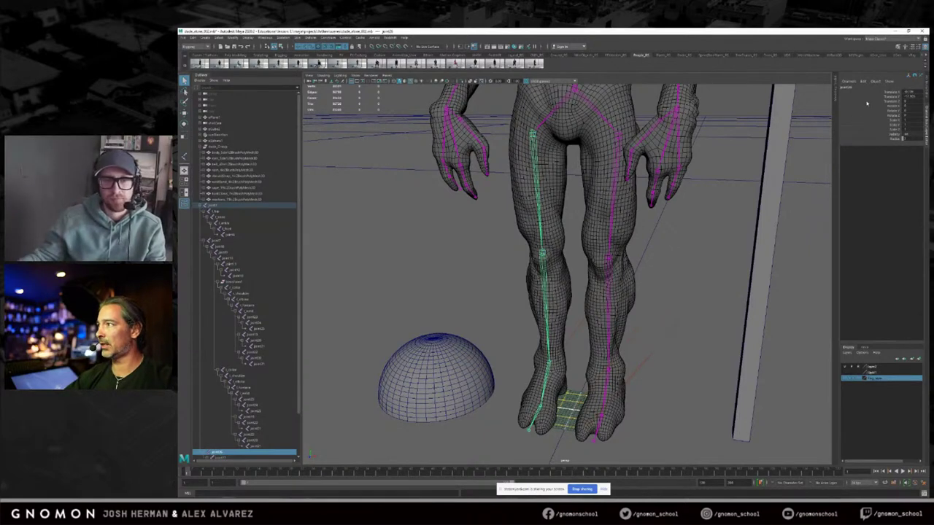
{"action": "left_click_drag", "start_coordinate": [710, 151], "coordinate": [710, 146], "text": "alt"}
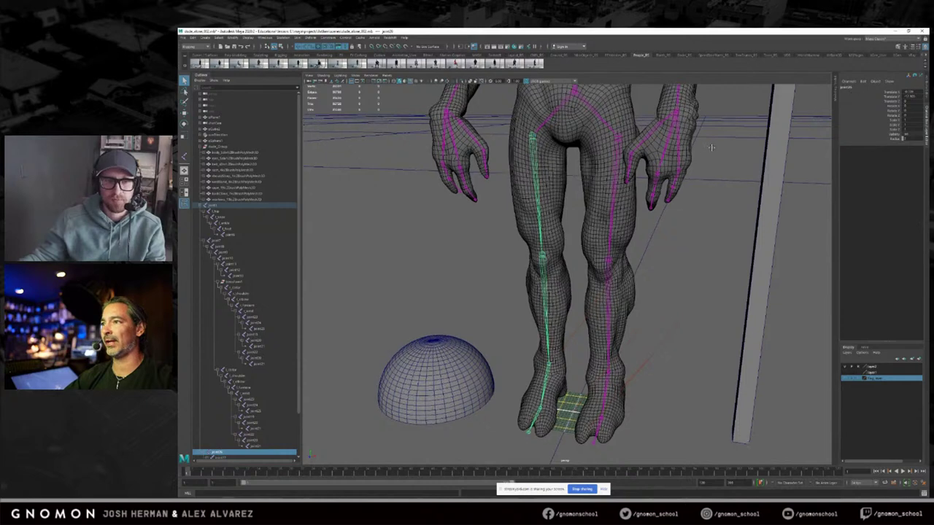
{"action": "double_click", "coordinate": [846, 87]}
{"action": "type", "text": "r"}
{"action": "key", "text": "Return"}
Step: Rename the right knee joint, the child of r_hip, as r_knee
{"action": "key", "text": "Down"}
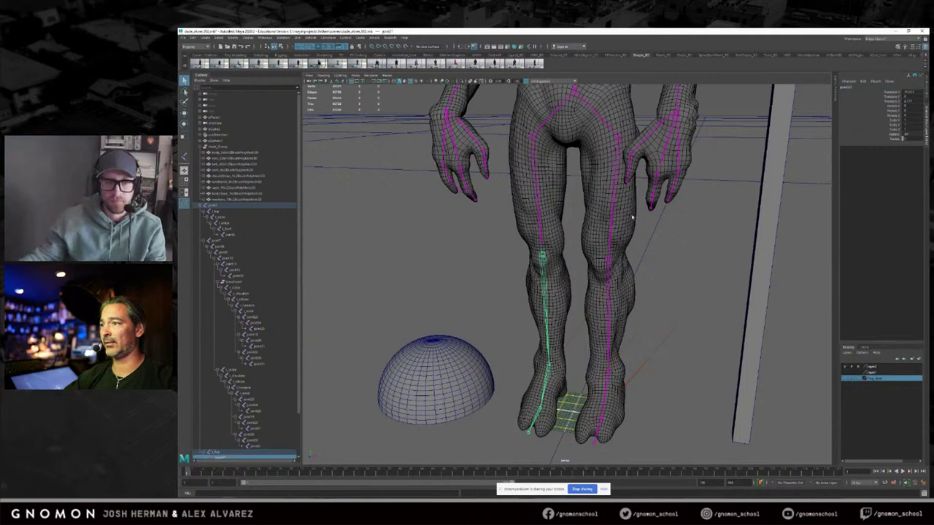
{"action": "double_click", "coordinate": [850, 87]}
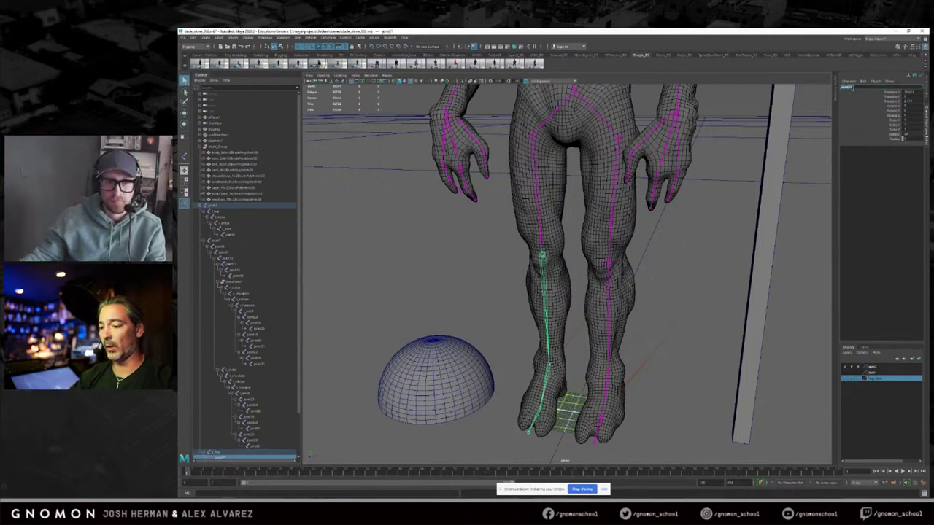
{"action": "type", "text": "r_"}
{"action": "key", "text": "Return"}
Step: Rename the right ankle joint with the r_ prefix, matching the naming of the left ankle
{"action": "left_click", "coordinate": [546, 372]}
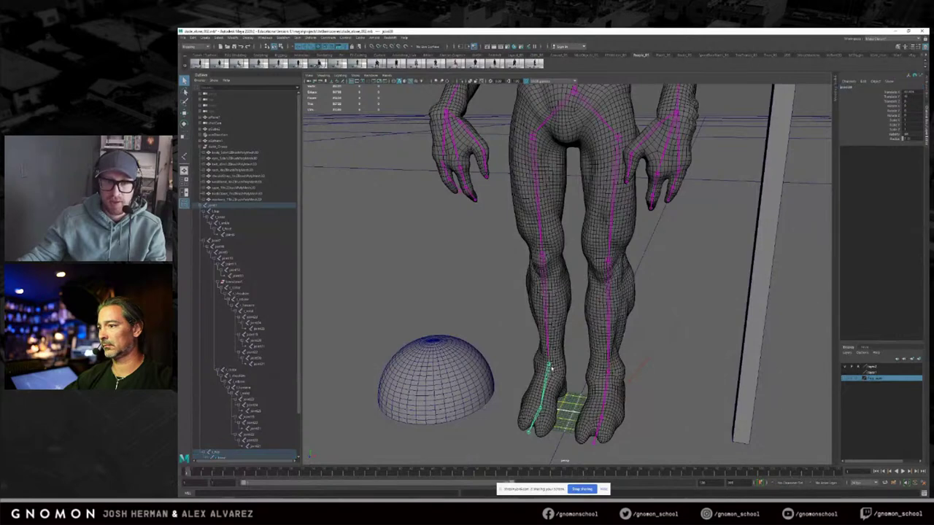
{"action": "key", "text": "w"}
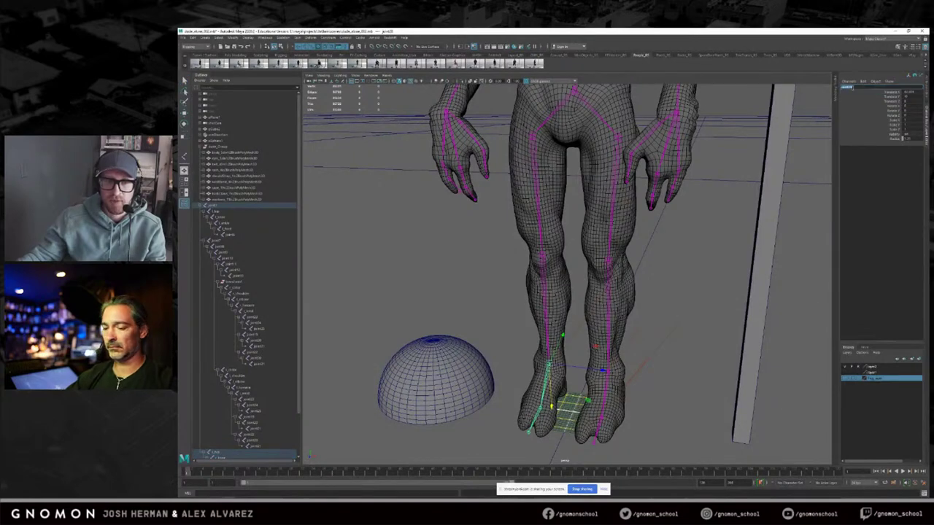
{"action": "key", "text": "Return"}
{"action": "key", "text": "q"}
Step: Rename the right foot joint below the ankle as r_foot
{"action": "left_click", "coordinate": [540, 417]}
{"action": "left_click", "coordinate": [844, 87]}
{"action": "type", "text": "r"}
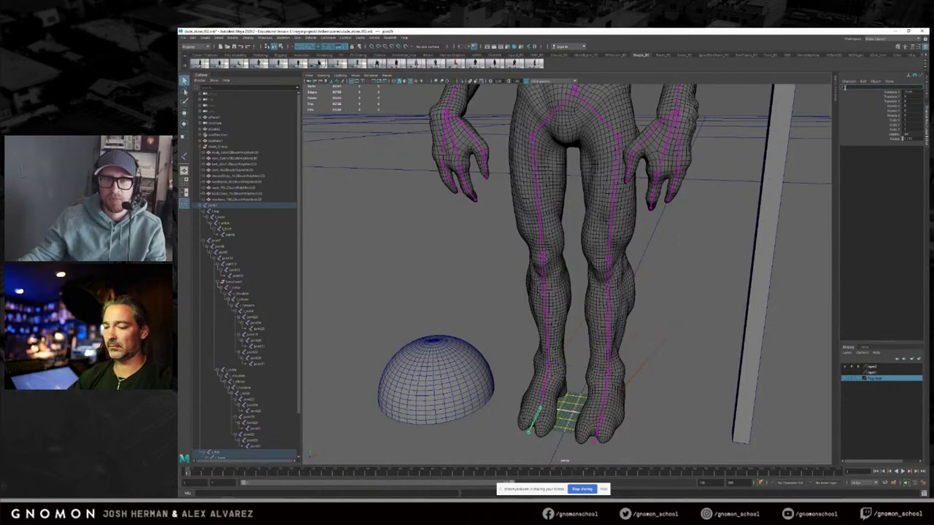
{"action": "type", "text": "_foot"}
{"action": "key", "text": "Return"}
Step: Walk down both leg chains from hip to foot and check the name of each joint
{"action": "right_click_drag", "start_coordinate": [651, 207], "coordinate": [594, 179], "text": "alt"}
{"action": "left_click_drag", "start_coordinate": [593, 179], "coordinate": [609, 228], "text": "alt"}
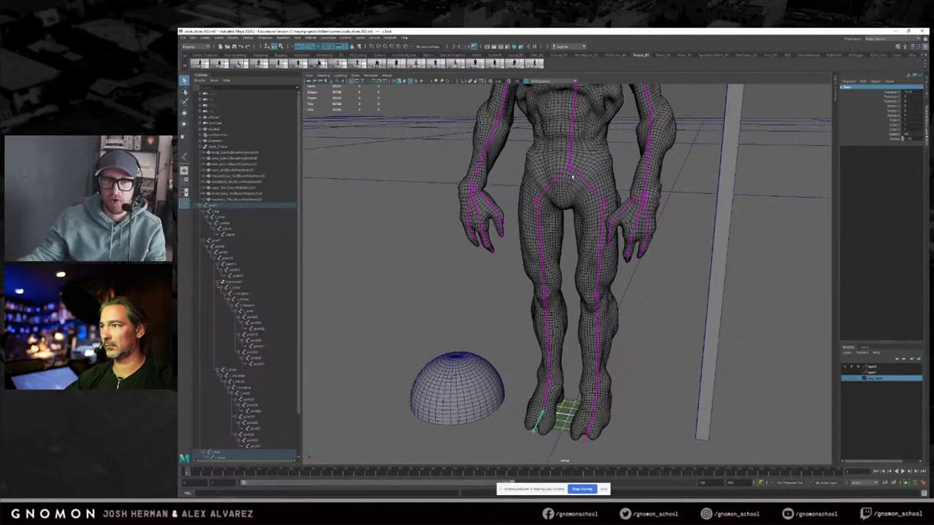
{"action": "left_click", "coordinate": [604, 211]}
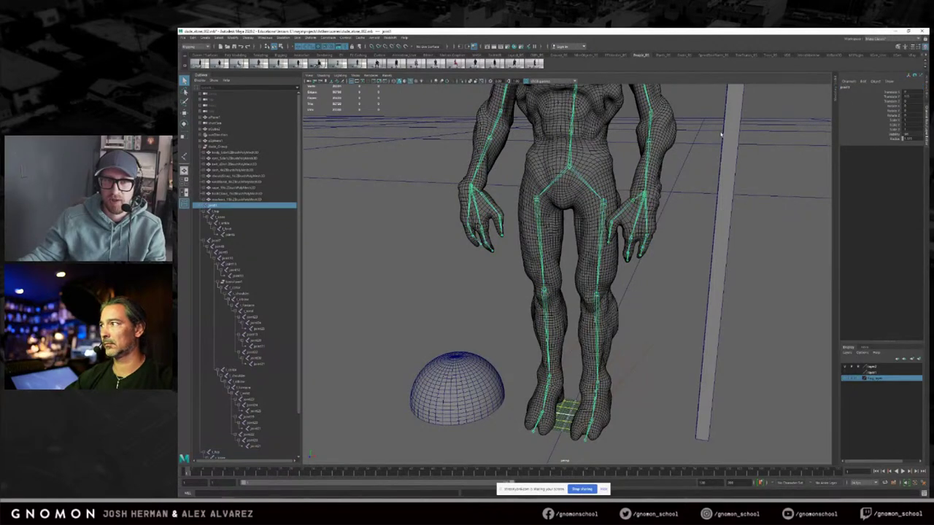
{"action": "left_click", "coordinate": [602, 219]}
{"action": "key", "text": "Down"}
{"action": "key", "text": "Down"}
{"action": "key", "text": "Down"}
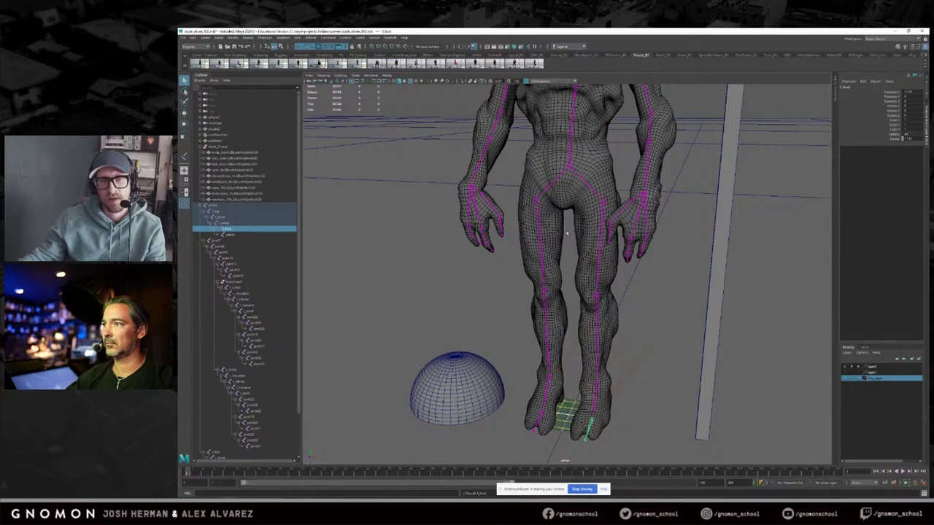
{"action": "left_click", "coordinate": [539, 217]}
{"action": "key", "text": "Down"}
{"action": "key", "text": "Down"}
{"action": "key", "text": "Down"}
{"action": "key", "text": "Down"}
Step: Walk down the left and right arm chains to the wrists and check the name of each joint
{"action": "left_click_drag", "start_coordinate": [542, 223], "coordinate": [582, 158], "text": "alt"}
{"action": "left_click", "coordinate": [582, 157]}
{"action": "key", "text": "Down"}
{"action": "key", "text": "Down"}
{"action": "key", "text": "Down"}
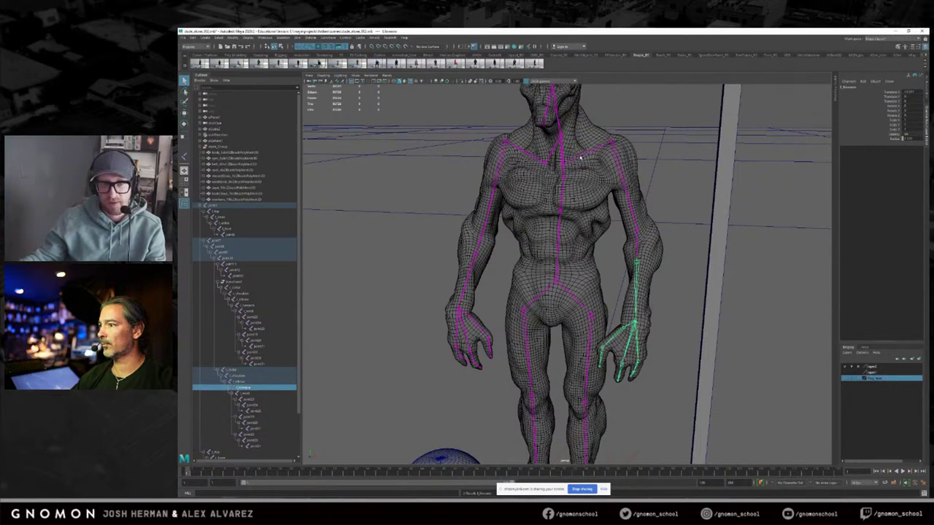
{"action": "key", "text": "Down"}
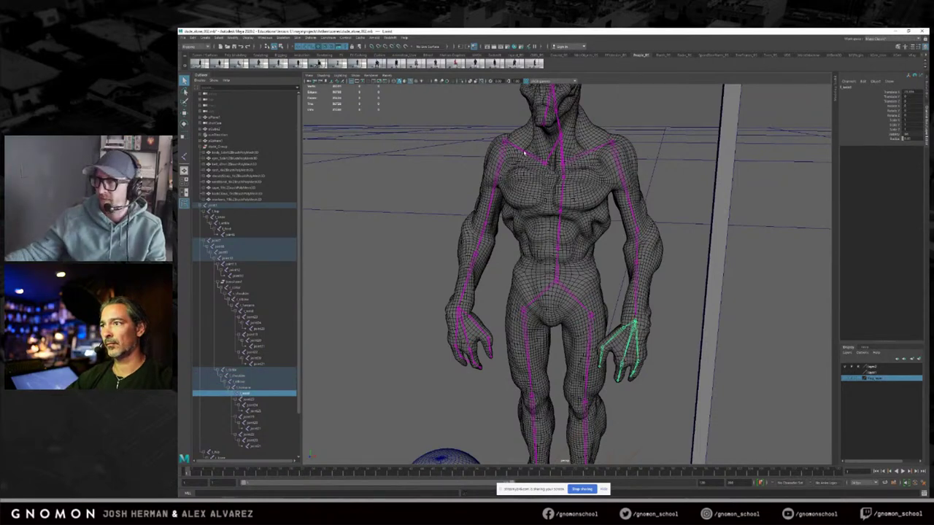
{"action": "left_click", "coordinate": [527, 151]}
{"action": "key", "text": "Down"}
{"action": "key", "text": "Down"}
{"action": "key", "text": "Down"}
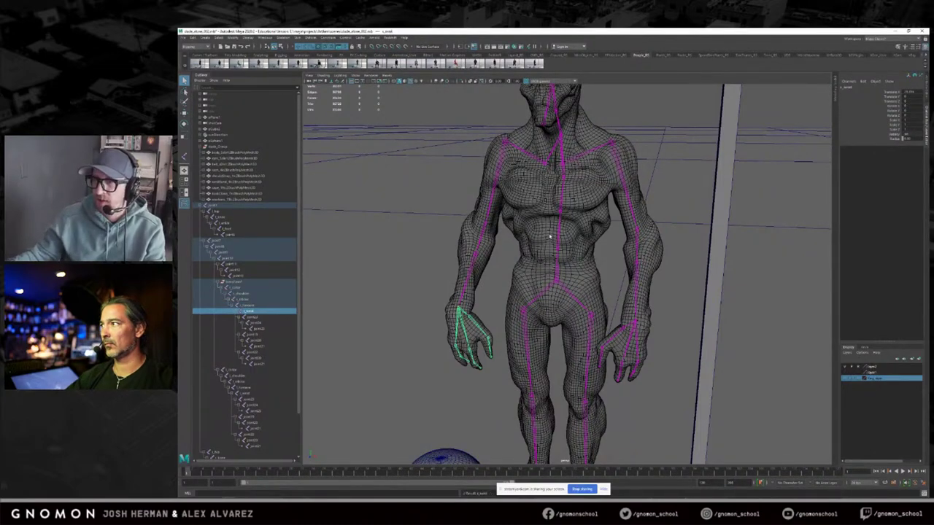
Step: Give the base joint of the right thumb a name starting with r_thumb
{"action": "right_click_drag", "start_coordinate": [549, 228], "coordinate": [617, 234], "text": "alt"}
{"action": "middle_click_drag", "start_coordinate": [558, 310], "coordinate": [564, 249], "text": "alt"}
{"action": "left_click_drag", "start_coordinate": [563, 249], "coordinate": [578, 251], "text": "alt"}
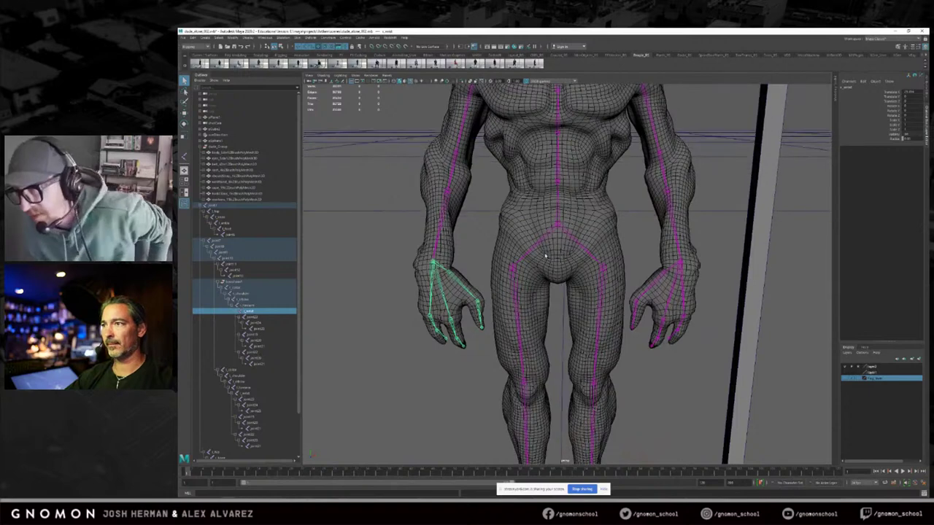
{"action": "left_click_drag", "start_coordinate": [549, 254], "coordinate": [594, 277], "text": "alt"}
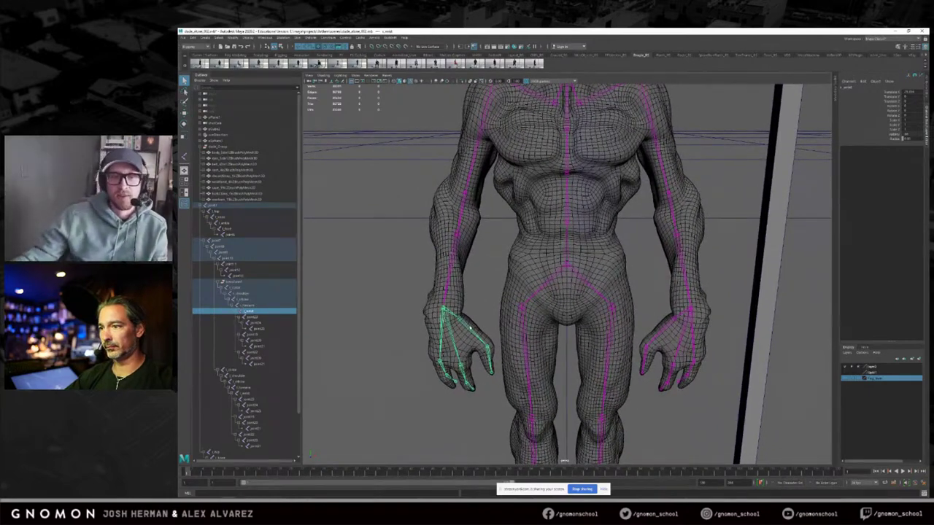
{"action": "key", "text": "Down"}
{"action": "left_click", "coordinate": [856, 88]}
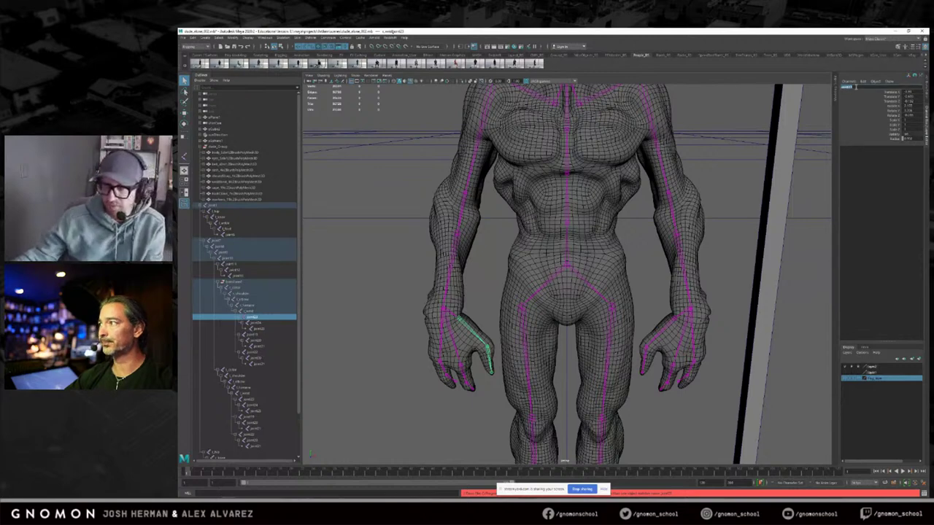
{"action": "type", "text": "r"}
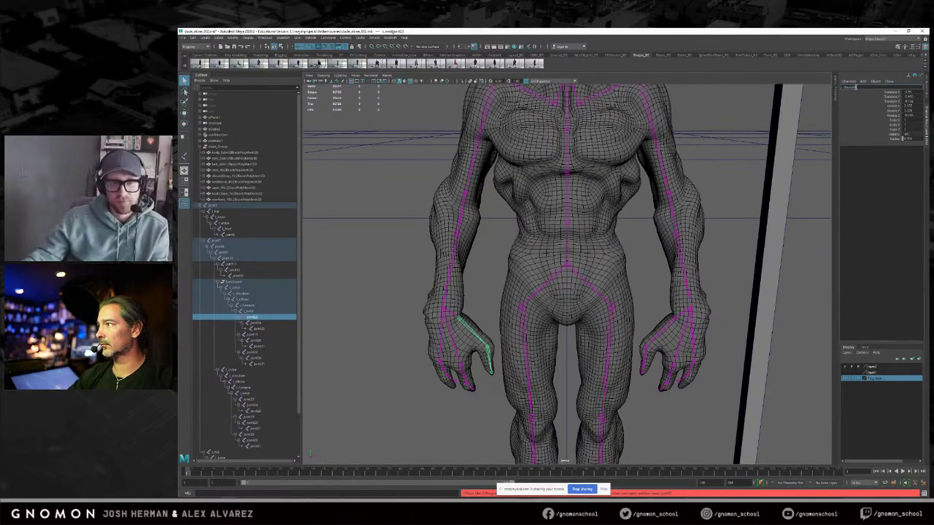
{"action": "key", "text": "Return"}
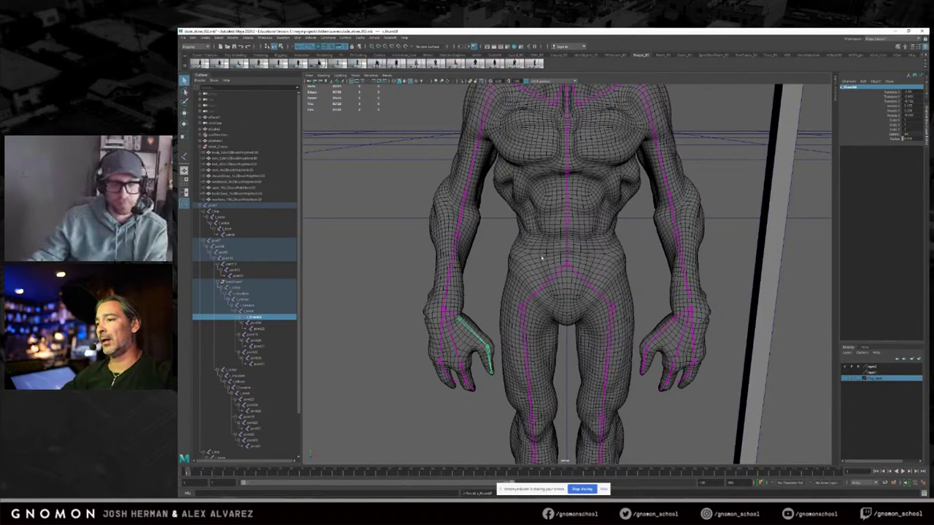
{"action": "mouse_move", "coordinate": [559, 288]}
{"action": "middle_mouse_down", "text": "alt"}
{"action": "mouse_move", "coordinate": [569, 254]}
{"action": "mouse_move", "coordinate": [559, 271]}
{"action": "mouse_move", "coordinate": [557, 250]}
{"action": "middle_mouse_up", "text": "alt"}
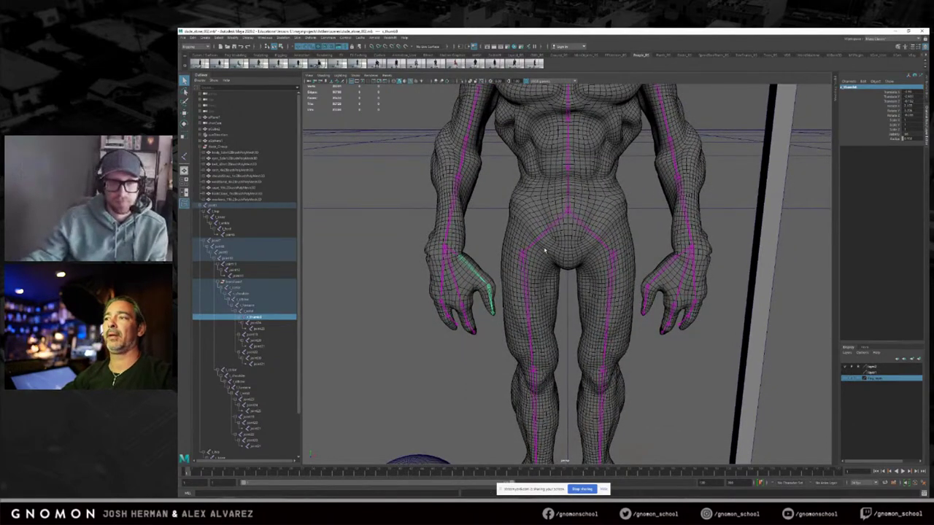
{"action": "left_click_drag", "start_coordinate": [559, 253], "coordinate": [594, 240], "text": "alt"}
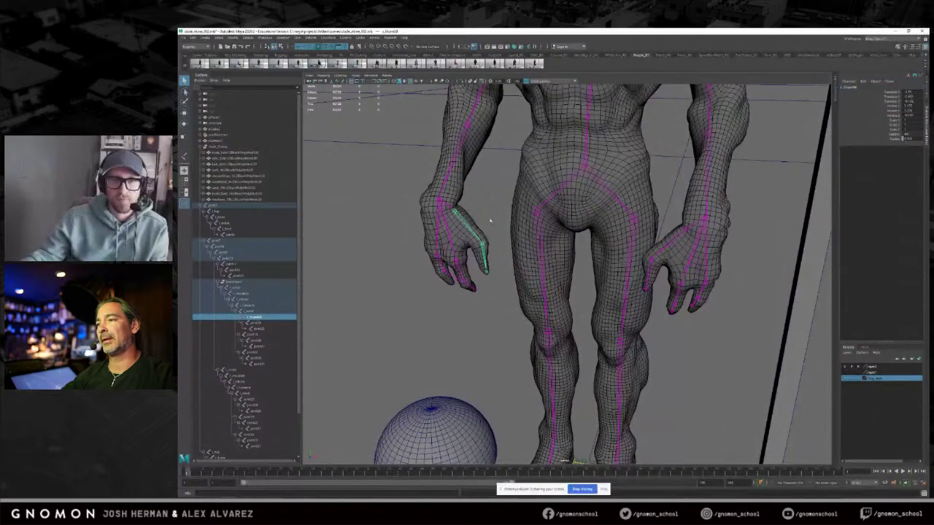
{"action": "left_click_drag", "start_coordinate": [530, 211], "coordinate": [535, 219], "text": "alt"}
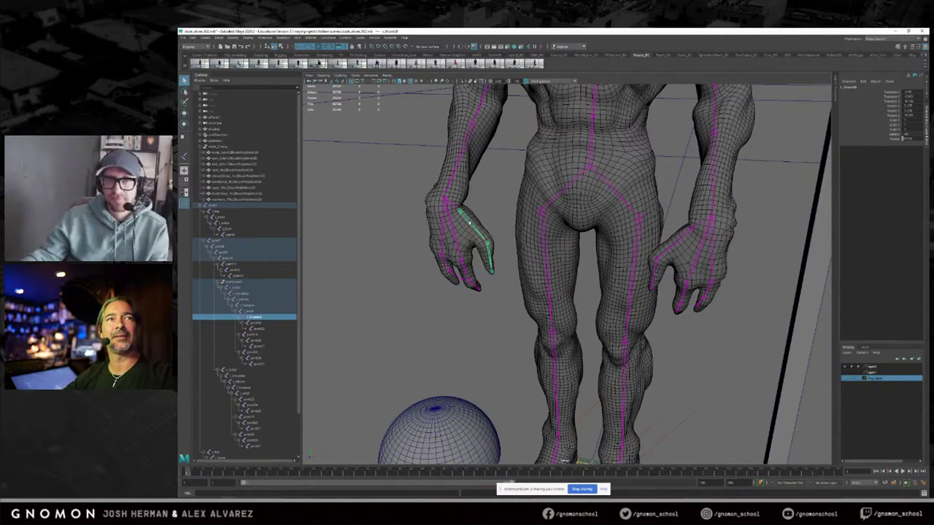
{"action": "left_click_drag", "start_coordinate": [478, 224], "coordinate": [468, 224], "text": "alt"}
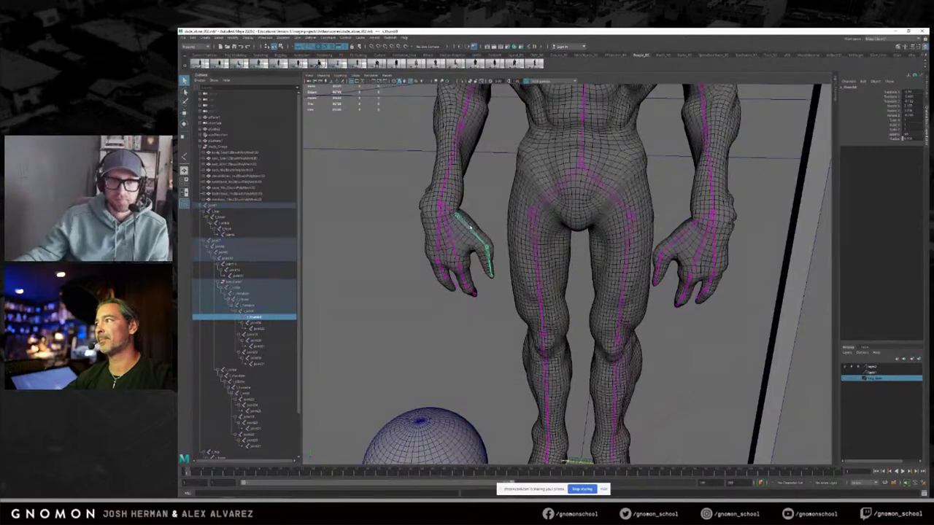
Step: Give the second joint of the right thumb a name starting with r_thumb
{"action": "left_click", "coordinate": [488, 250]}
{"action": "left_click", "coordinate": [850, 87]}
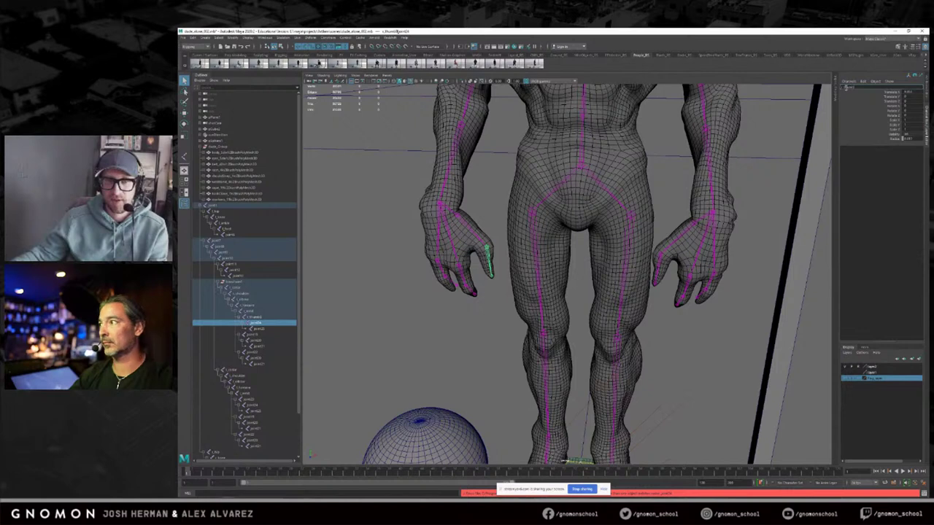
{"action": "left_click", "coordinate": [847, 87]}
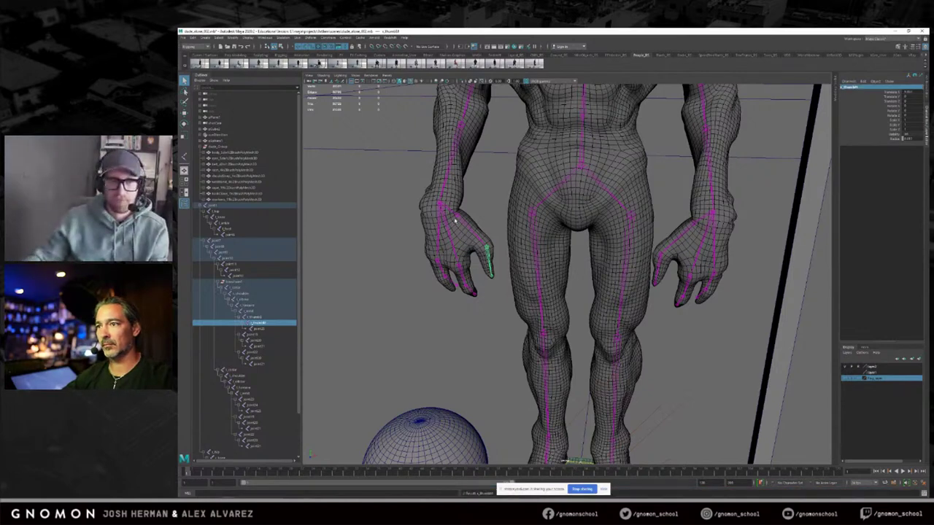
Step: Give the base joint of the right index finger an r_index name and open the next joint's name for editing
{"action": "left_click", "coordinate": [461, 276]}
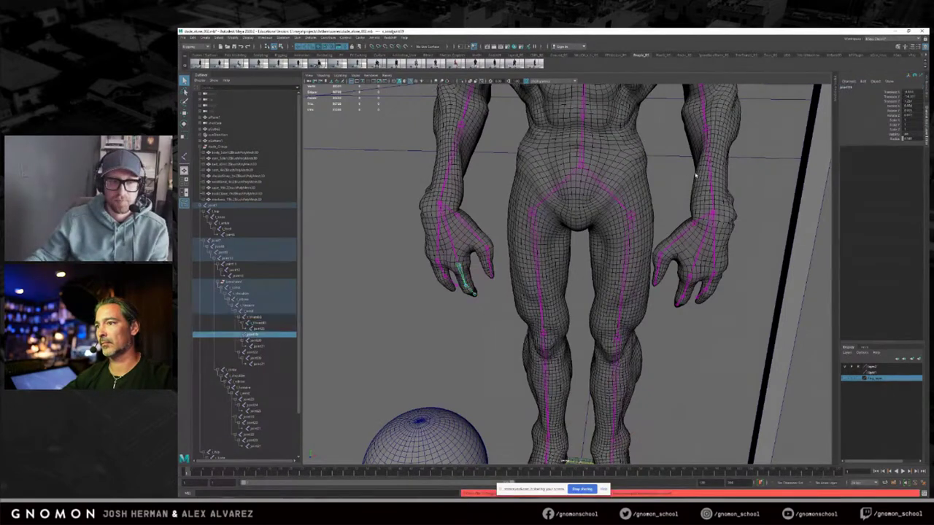
{"action": "left_click", "coordinate": [852, 87]}
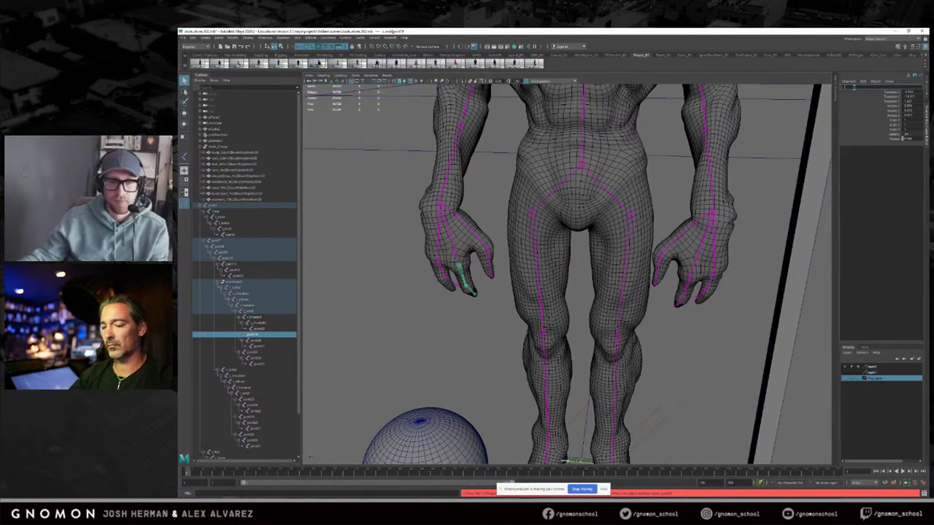
{"action": "key", "text": "Return"}
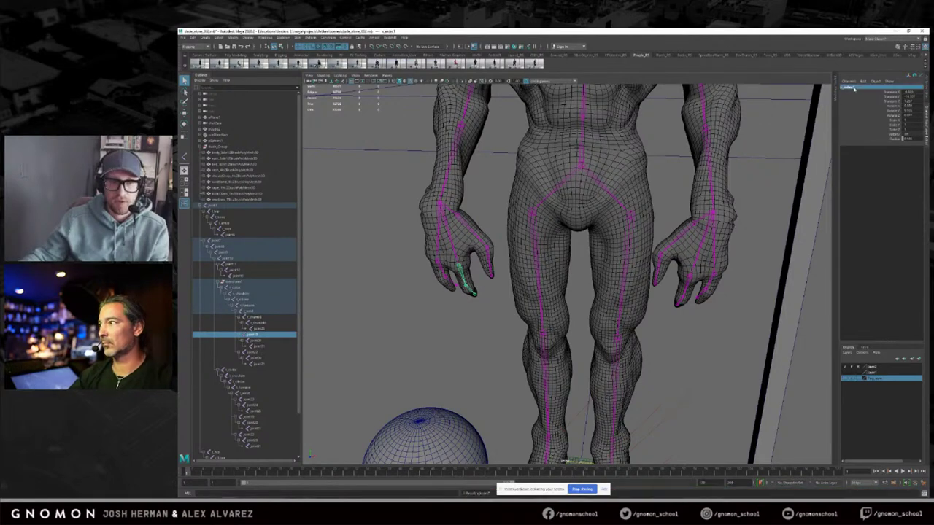
{"action": "key", "text": "Down"}
{"action": "left_click", "coordinate": [854, 88]}
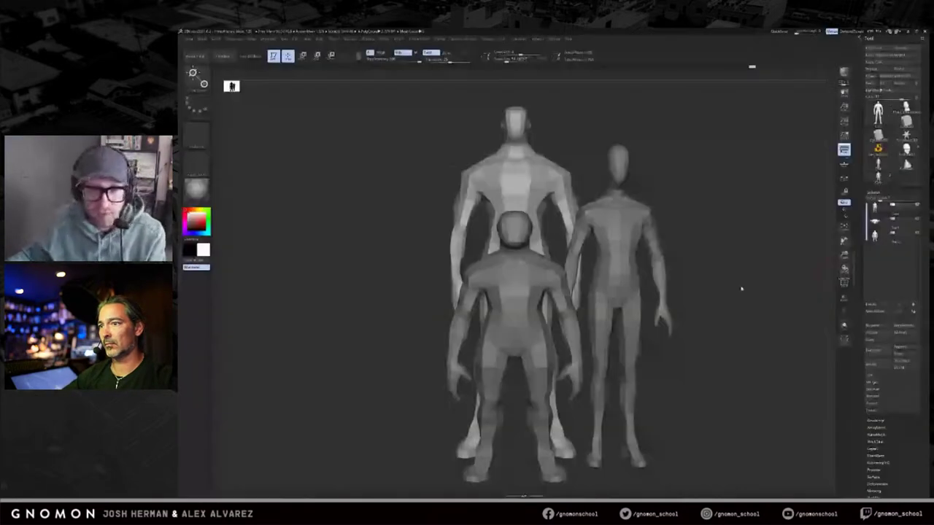
Step: In ZBrush, move the tallest mannequin sideways out from behind the short one so the three figures stand side by side
{"action": "mouse_move", "coordinate": [741, 289]}
{"action": "left_mouse_down"}
{"action": "mouse_move", "coordinate": [777, 296]}
{"action": "mouse_move", "coordinate": [743, 290]}
{"action": "left_mouse_up"}
{"action": "key", "text": "w"}
{"action": "left_click_drag", "start_coordinate": [465, 240], "coordinate": [723, 240]}
{"action": "left_click_drag", "start_coordinate": [594, 240], "coordinate": [499, 240]}
{"action": "key", "text": "q"}
{"action": "left_click_drag", "start_coordinate": [813, 226], "coordinate": [789, 229]}
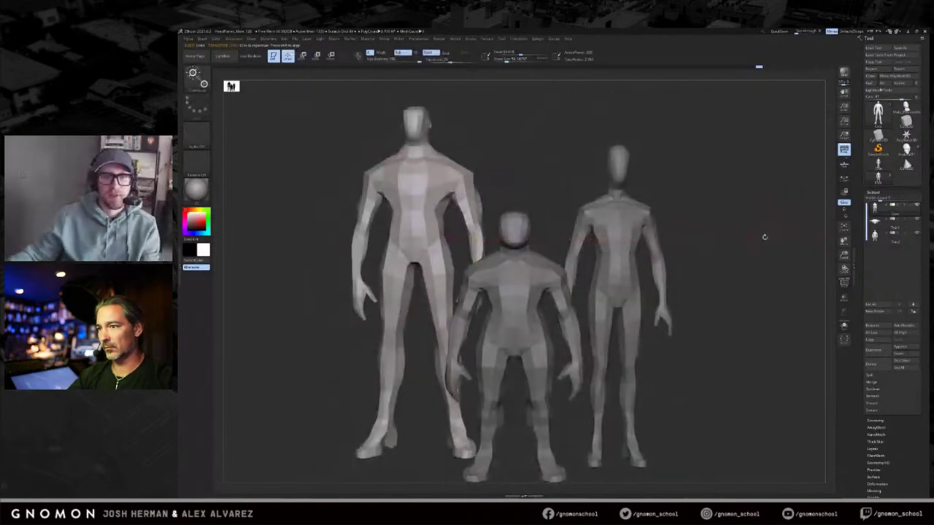
Step: Undo the slim mannequin's sideways move and rescale it from its feet while it is isolated
{"action": "left_click", "coordinate": [603, 195], "text": "alt"}
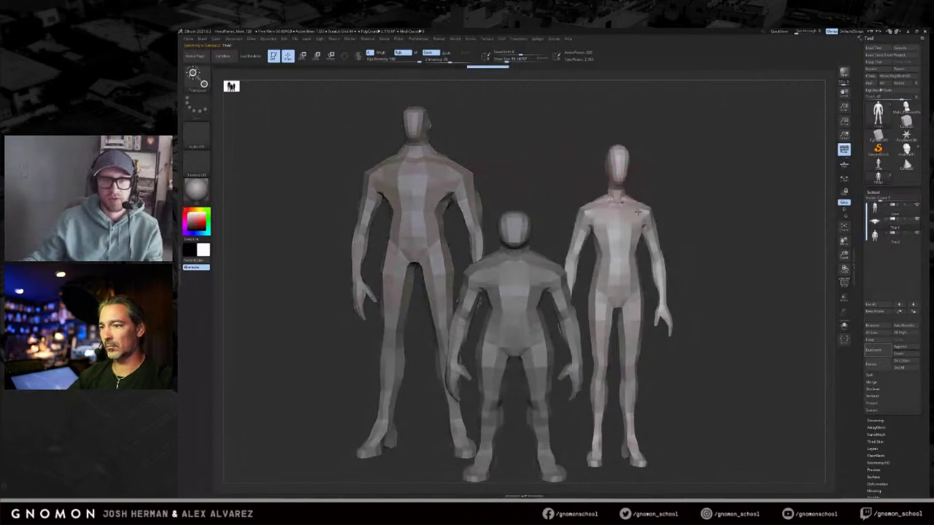
{"action": "left_click_drag", "start_coordinate": [704, 366], "coordinate": [704, 359], "text": "alt"}
{"action": "key", "text": "e"}
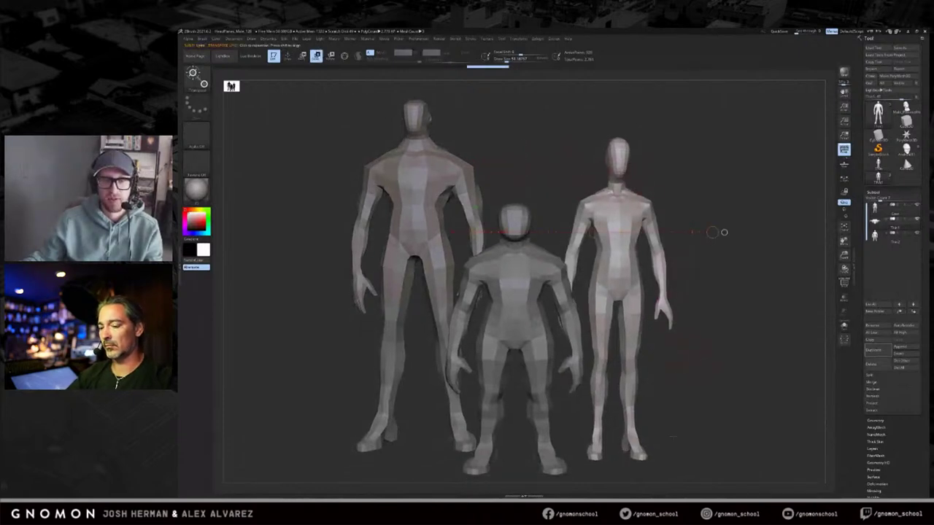
{"action": "key", "text": "ctrl+z"}
{"action": "key", "text": "ctrl+z"}
{"action": "key", "text": "alt+s"}
{"action": "left_click_drag", "start_coordinate": [532, 460], "coordinate": [616, 470]}
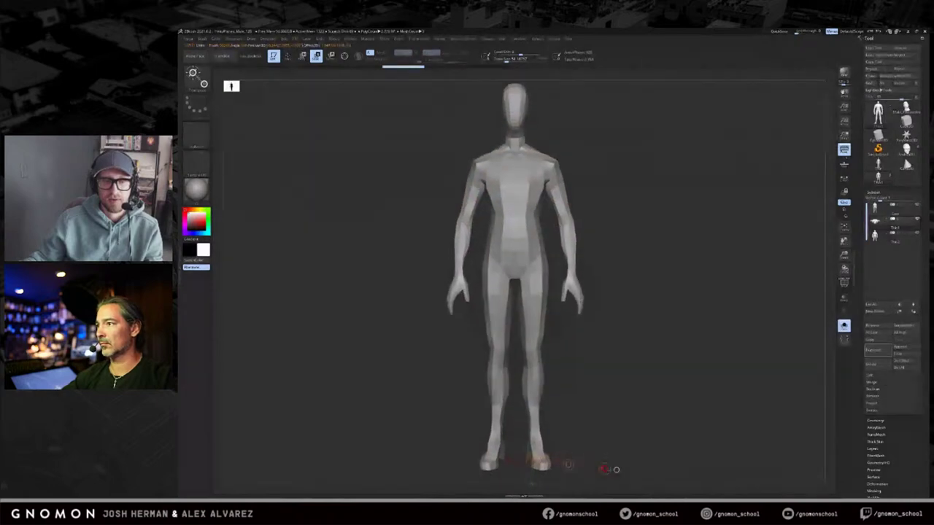
{"action": "key", "text": "ctrl+shift+s"}
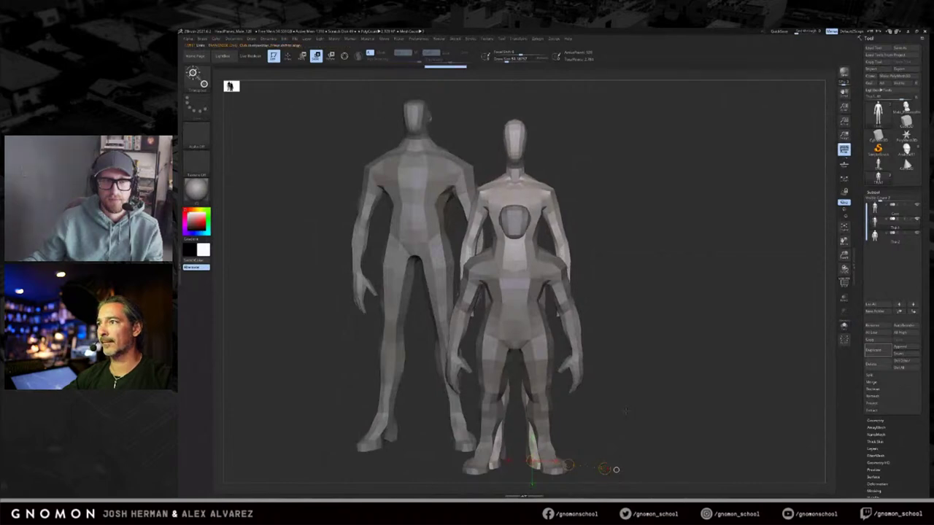
Step: Move the slim mannequin sideways out from behind the short one, checking the spacing from above
{"action": "key", "text": "w"}
{"action": "left_click_drag", "start_coordinate": [532, 411], "coordinate": [663, 411]}
{"action": "left_click_drag", "start_coordinate": [689, 292], "coordinate": [665, 292]}
{"action": "left_click_drag", "start_coordinate": [616, 343], "coordinate": [577, 390]}
{"action": "left_click_drag", "start_coordinate": [618, 336], "coordinate": [618, 335]}
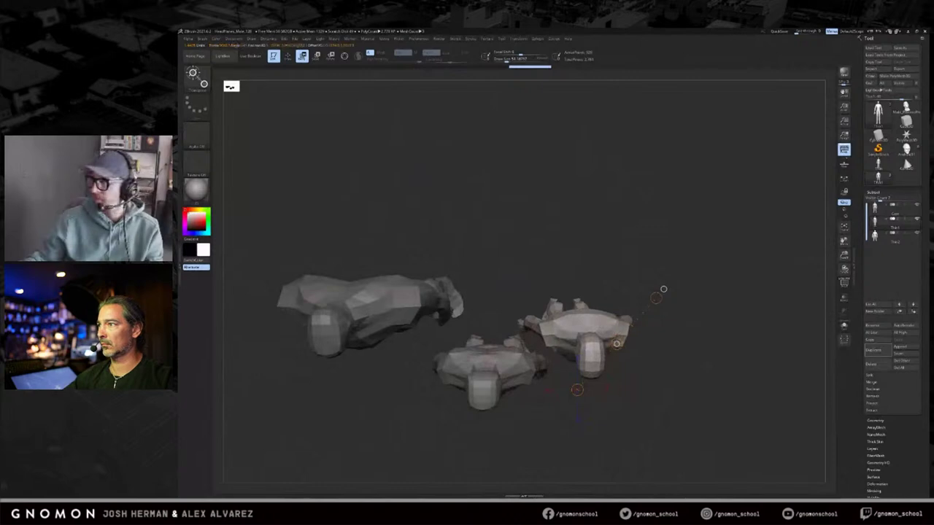
{"action": "left_click_drag", "start_coordinate": [663, 289], "coordinate": [734, 280]}
{"action": "key", "text": "f"}
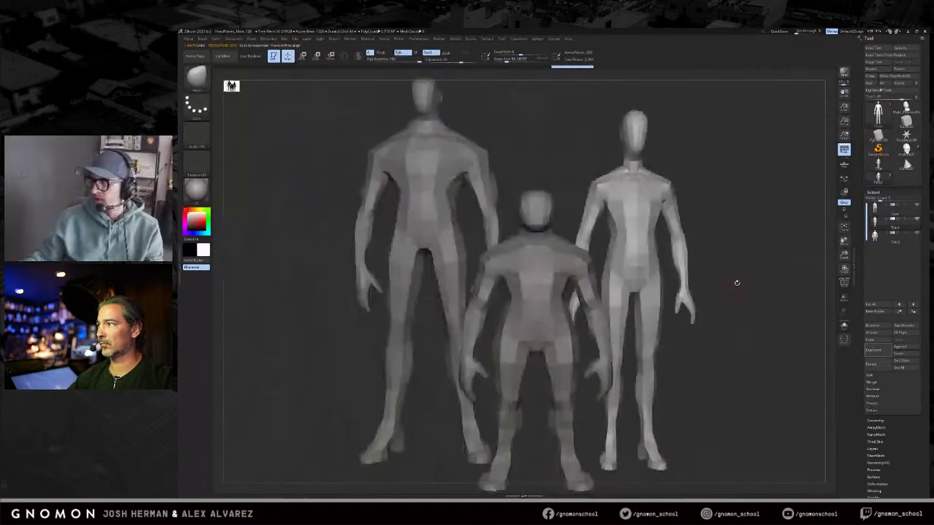
Step: Compare the heights and proportions of the three mannequins standing side by side
{"action": "mouse_move", "coordinate": [737, 283]}
{"action": "left_mouse_down", "text": "alt"}
{"action": "mouse_move", "coordinate": [715, 283]}
{"action": "mouse_move", "coordinate": [727, 275]}
{"action": "left_mouse_up", "text": "alt"}
{"action": "key", "text": "f"}
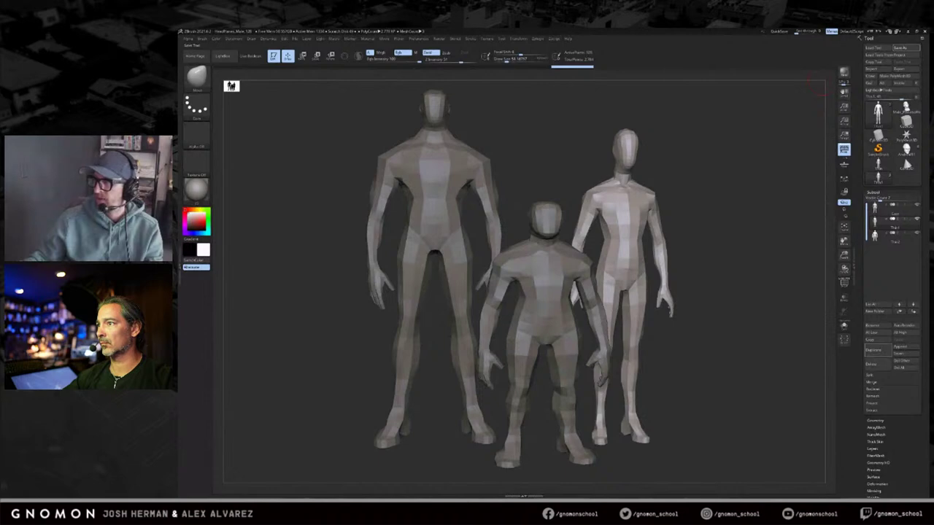
{"action": "left_click_drag", "start_coordinate": [808, 253], "coordinate": [799, 253]}
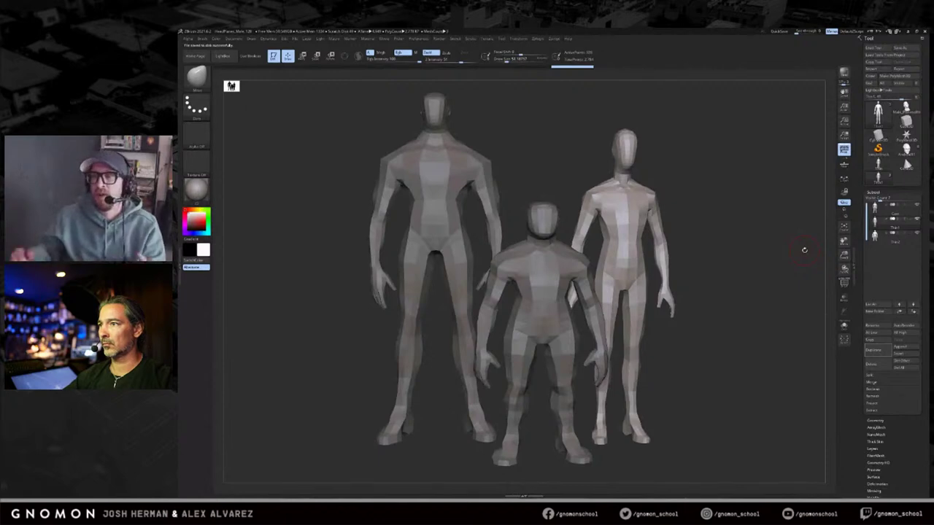
{"action": "left_click_drag", "start_coordinate": [697, 189], "coordinate": [688, 192]}
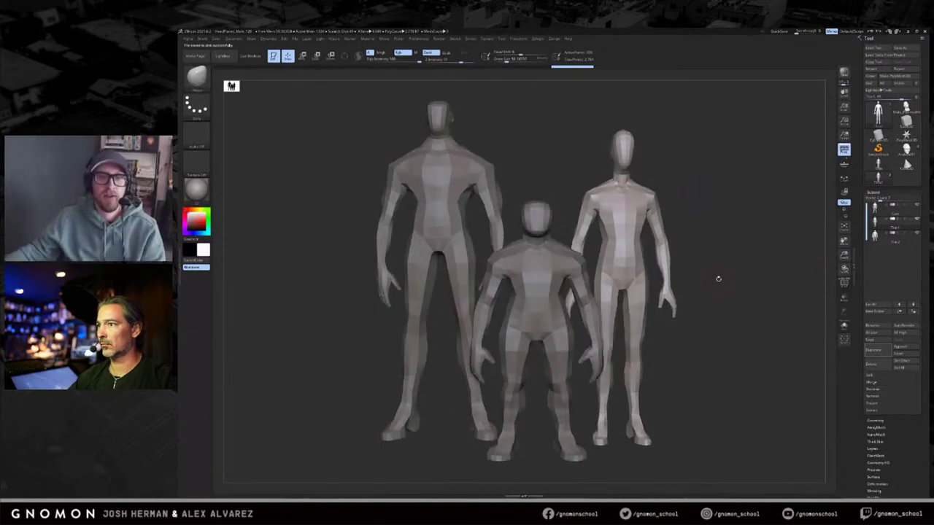
{"action": "left_click_drag", "start_coordinate": [717, 235], "coordinate": [698, 256], "text": "alt"}
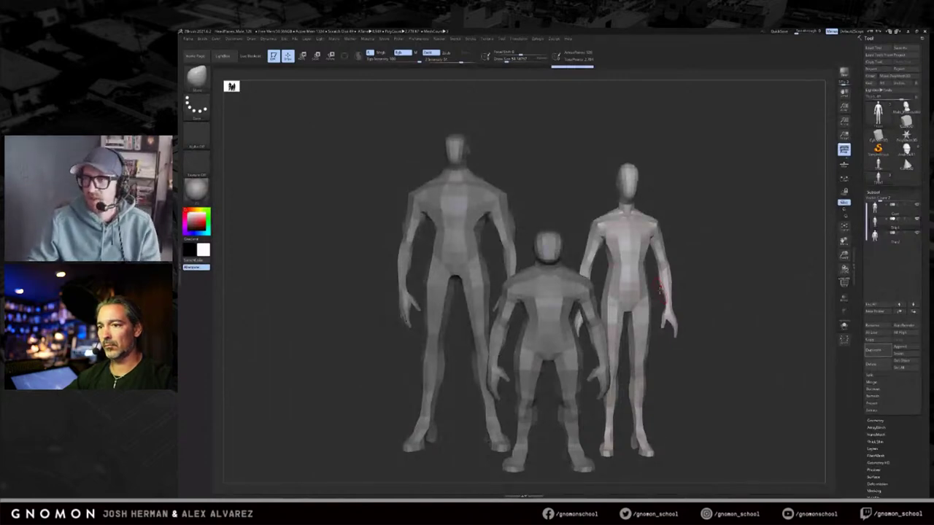
{"action": "left_click_drag", "start_coordinate": [710, 307], "coordinate": [718, 305], "text": "alt"}
{"action": "scroll", "coordinate": [731, 302], "scroll_direction": "up", "scroll_amount": 3}
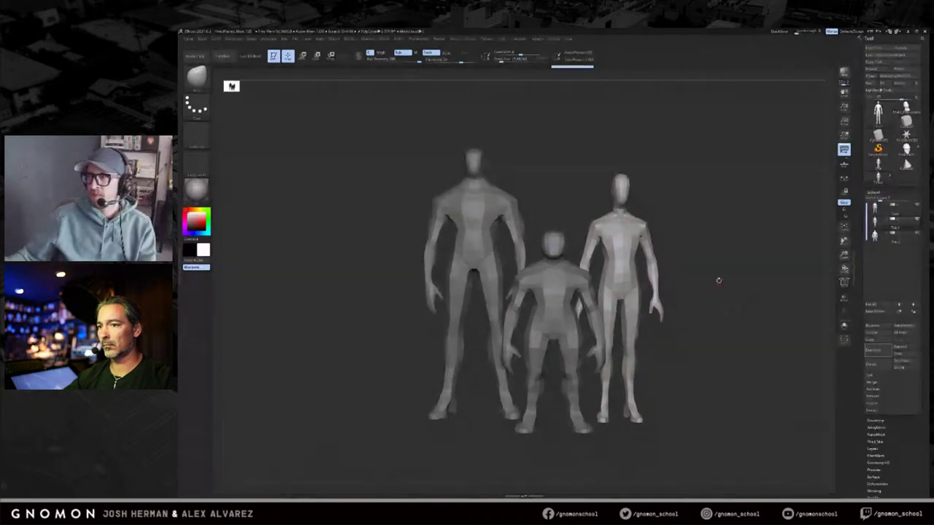
Step: Undo the sideways moves of the slim and the tallest mannequin to bring both back to the centre line
{"action": "key", "text": "ctrl+z"}
{"action": "key", "text": "ctrl+z"}
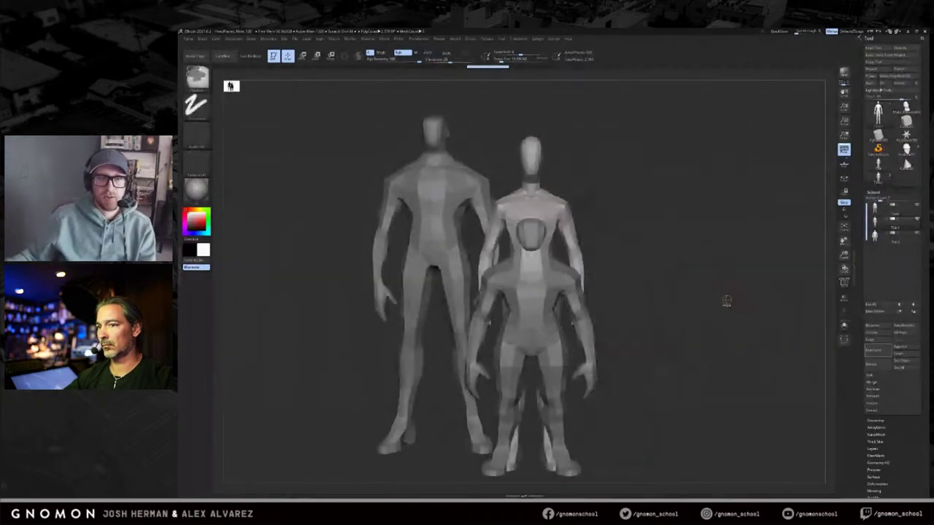
{"action": "left_click", "coordinate": [461, 212], "text": "alt"}
{"action": "key", "text": "ctrl+z"}
{"action": "key", "text": "ctrl+z"}
{"action": "key", "text": "ctrl+z"}
{"action": "key", "text": "ctrl+z"}
{"action": "key", "text": "ctrl+z"}
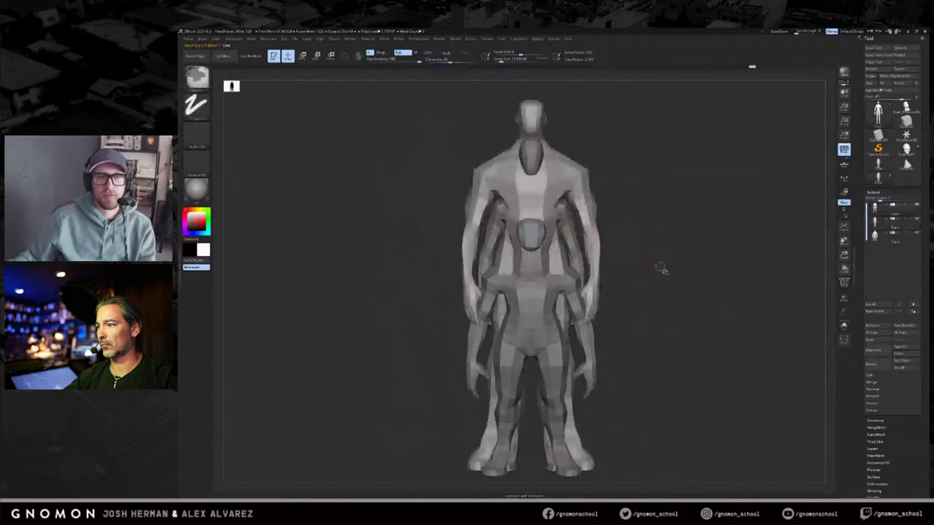
Step: Try to move the short mannequin forward in side view and undo the attempt
{"action": "left_click", "coordinate": [543, 343], "text": "alt"}
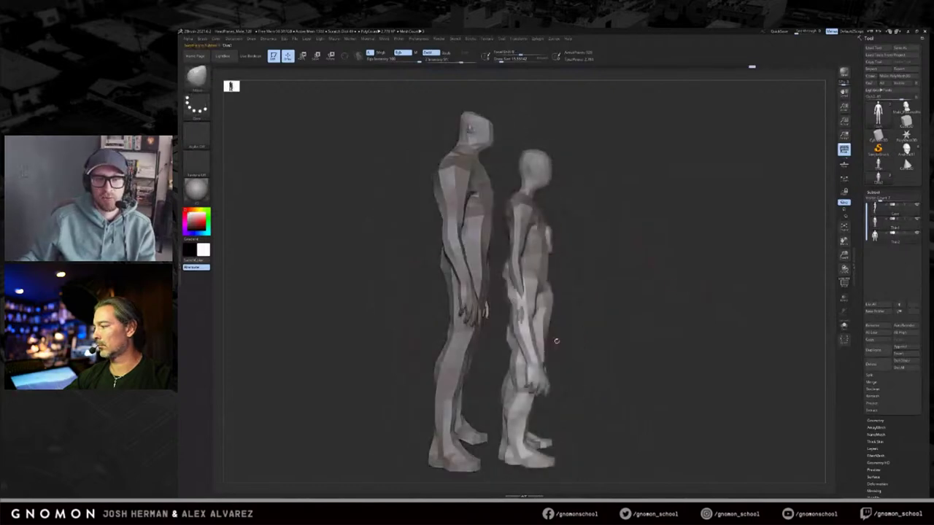
{"action": "key", "text": "w"}
{"action": "mouse_move", "coordinate": [549, 337]}
{"action": "left_mouse_down"}
{"action": "mouse_move", "coordinate": [612, 341]}
{"action": "mouse_move", "coordinate": [612, 331]}
{"action": "left_mouse_up"}
{"action": "key", "text": "ctrl+z"}
{"action": "key", "text": "ctrl+z"}
{"action": "key", "text": "ctrl+z"}
{"action": "key", "text": "ctrl+z"}
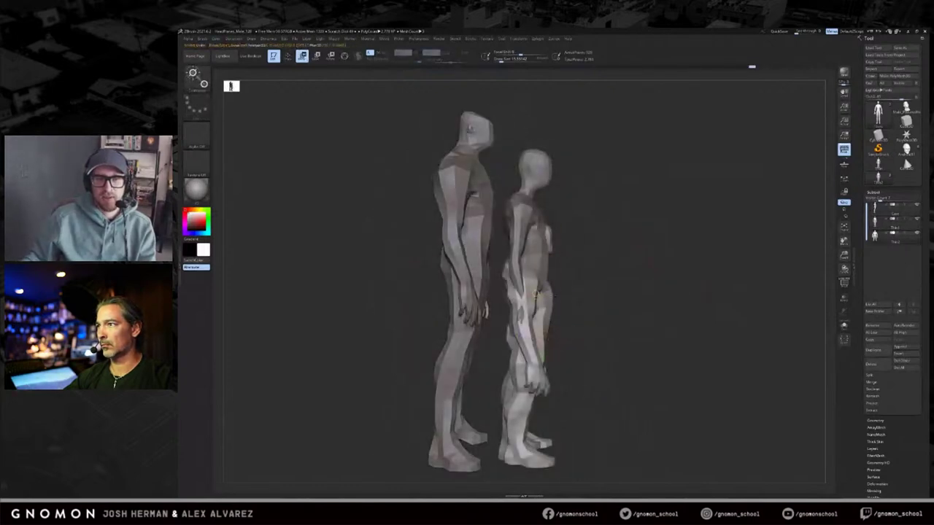
Step: Restore the undone moves so the short mannequin stands in front of the slim one
{"action": "left_click_drag", "start_coordinate": [638, 293], "coordinate": [637, 294]}
{"action": "left_click_drag", "start_coordinate": [667, 246], "coordinate": [545, 302]}
{"action": "key", "text": "q"}
{"action": "key", "text": "f"}
{"action": "mouse_move", "coordinate": [726, 239]}
{"action": "left_mouse_down"}
{"action": "mouse_move", "coordinate": [715, 240]}
{"action": "mouse_move", "coordinate": [721, 184]}
{"action": "mouse_move", "coordinate": [696, 268]}
{"action": "left_mouse_up"}
{"action": "key", "text": "ctrl+shift+z"}
{"action": "key", "text": "ctrl+shift+z"}
{"action": "key", "text": "ctrl+shift+z"}
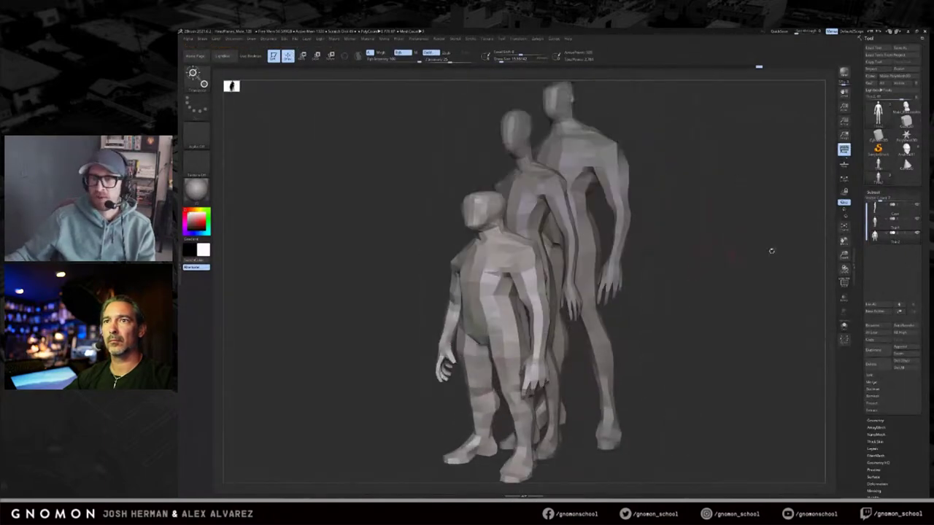
Step: Isolate the slim mannequin, duplicate its subtool and make the duplicate active
{"action": "left_click_drag", "start_coordinate": [663, 192], "coordinate": [738, 219], "text": "shift"}
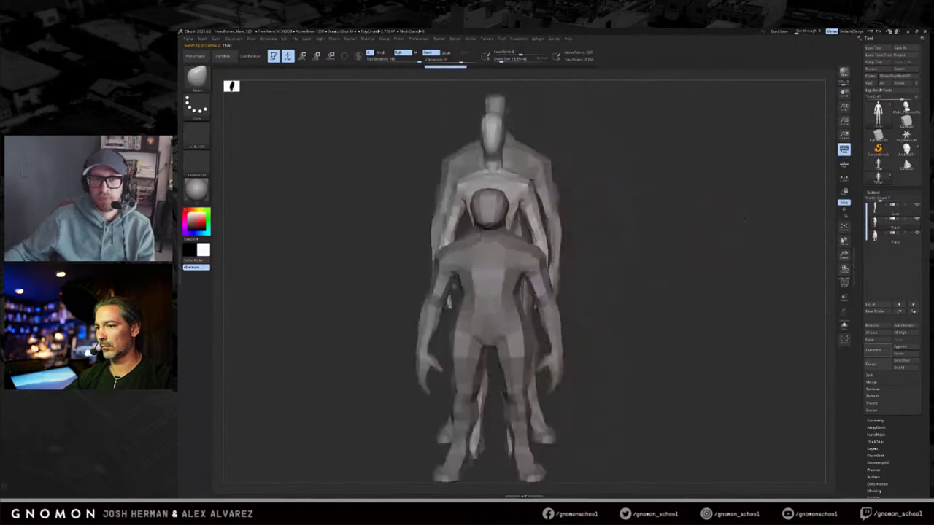
{"action": "key", "text": "alt+s"}
{"action": "key", "text": "f"}
{"action": "key", "text": "w"}
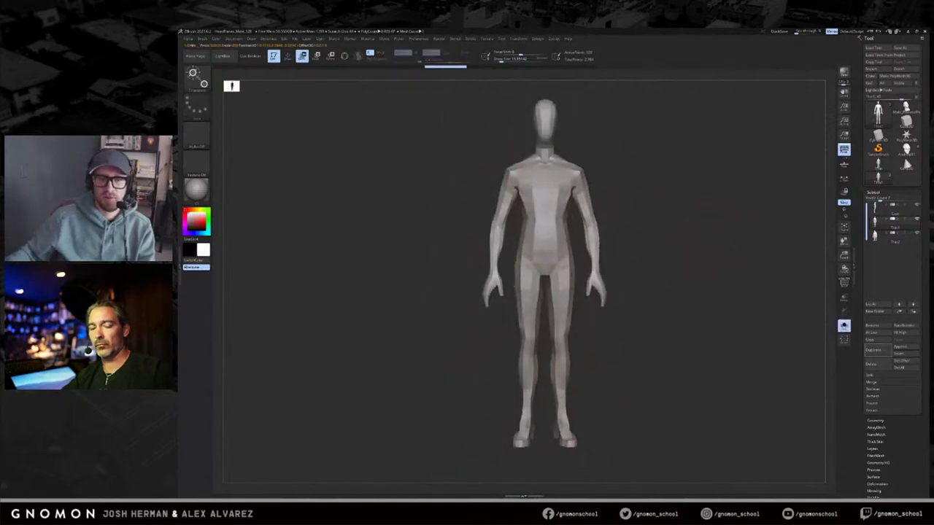
{"action": "left_click", "coordinate": [875, 350]}
{"action": "left_click", "coordinate": [878, 237]}
Step: Mask the duplicate's body in side view so that only the head and neck stay editable
{"action": "left_click_drag", "start_coordinate": [567, 105], "coordinate": [566, 128]}
{"action": "left_click_drag", "start_coordinate": [667, 146], "coordinate": [626, 144]}
{"action": "left_click_drag", "start_coordinate": [543, 134], "coordinate": [547, 183], "text": "alt"}
{"action": "key", "text": "q"}
{"action": "key", "text": "w"}
{"action": "key", "text": "q"}
{"action": "mouse_move", "coordinate": [524, 186]}
{"action": "left_mouse_down", "text": "shift"}
{"action": "mouse_move", "coordinate": [523, 167]}
{"action": "mouse_move", "coordinate": [561, 174]}
{"action": "mouse_move", "coordinate": [547, 172]}
{"action": "mouse_move", "coordinate": [540, 187]}
{"action": "left_mouse_up", "text": "shift"}
{"action": "key", "text": "ctrl+z"}
{"action": "mouse_move", "coordinate": [620, 181]}
{"action": "left_mouse_down"}
{"action": "mouse_move", "coordinate": [548, 181]}
{"action": "mouse_move", "coordinate": [542, 196]}
{"action": "mouse_move", "coordinate": [552, 210]}
{"action": "mouse_move", "coordinate": [584, 198]}
{"action": "mouse_move", "coordinate": [553, 212]}
{"action": "left_mouse_up"}
{"action": "left_click", "coordinate": [589, 198], "text": "ctrl"}
{"action": "key", "text": "w"}
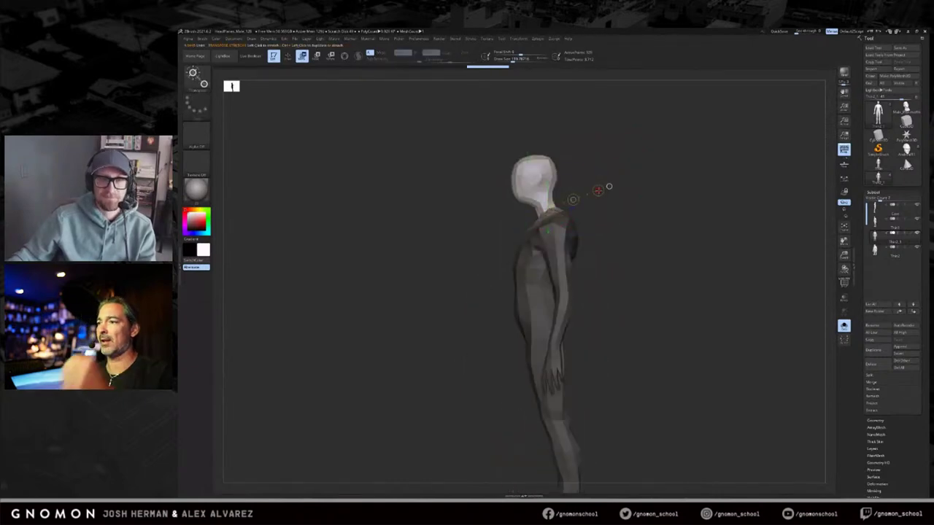
Step: Shift and tilt the unmasked head forward from the neck in side view
{"action": "left_click_drag", "start_coordinate": [620, 208], "coordinate": [607, 192]}
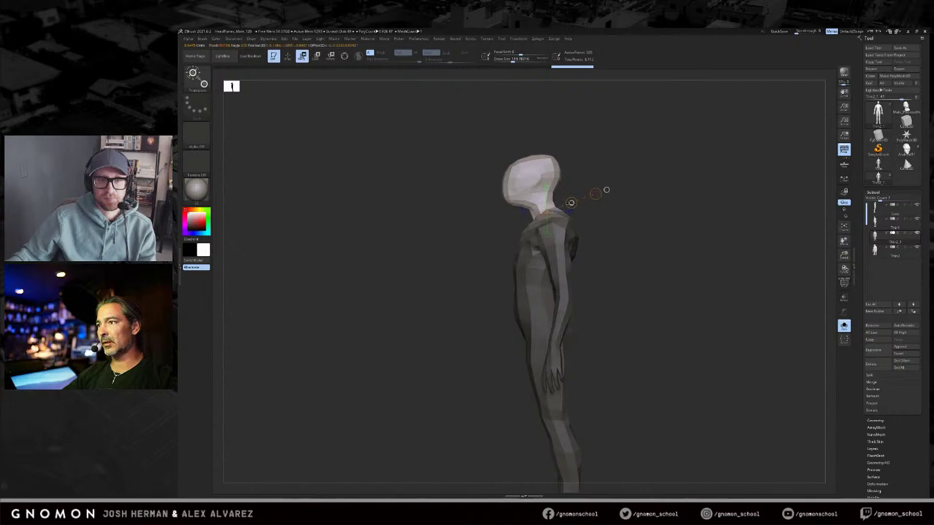
{"action": "left_click_drag", "start_coordinate": [568, 241], "coordinate": [604, 257]}
{"action": "key", "text": "r"}
{"action": "key", "text": "q"}
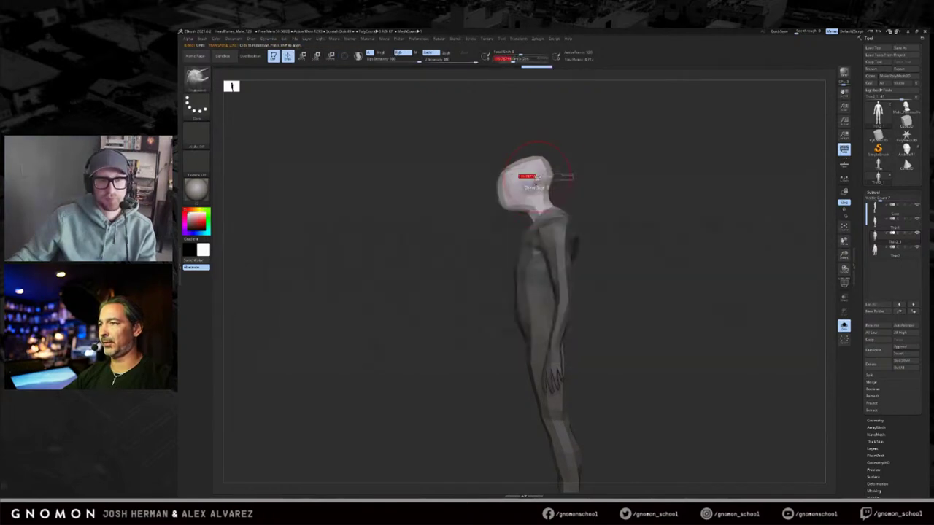
Step: Reshape the crown, face and jaw of the duplicate's head with sculpting strokes, checking both side profiles
{"action": "left_click_drag", "start_coordinate": [541, 160], "coordinate": [504, 188]}
{"action": "mouse_move", "coordinate": [503, 226]}
{"action": "left_mouse_down"}
{"action": "mouse_move", "coordinate": [523, 226]}
{"action": "mouse_move", "coordinate": [516, 230]}
{"action": "left_mouse_up"}
{"action": "key", "text": "bracketleft"}
{"action": "left_click_drag", "start_coordinate": [594, 189], "coordinate": [619, 193]}
{"action": "mouse_move", "coordinate": [569, 209]}
{"action": "left_mouse_down"}
{"action": "mouse_move", "coordinate": [640, 197]}
{"action": "mouse_move", "coordinate": [619, 198]}
{"action": "left_mouse_up"}
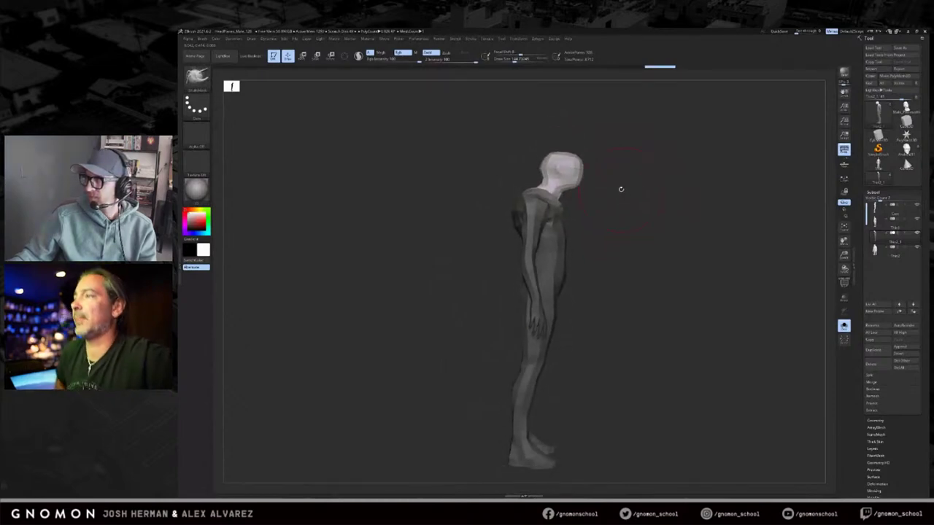
{"action": "left_click_drag", "start_coordinate": [661, 190], "coordinate": [677, 186], "text": "shift"}
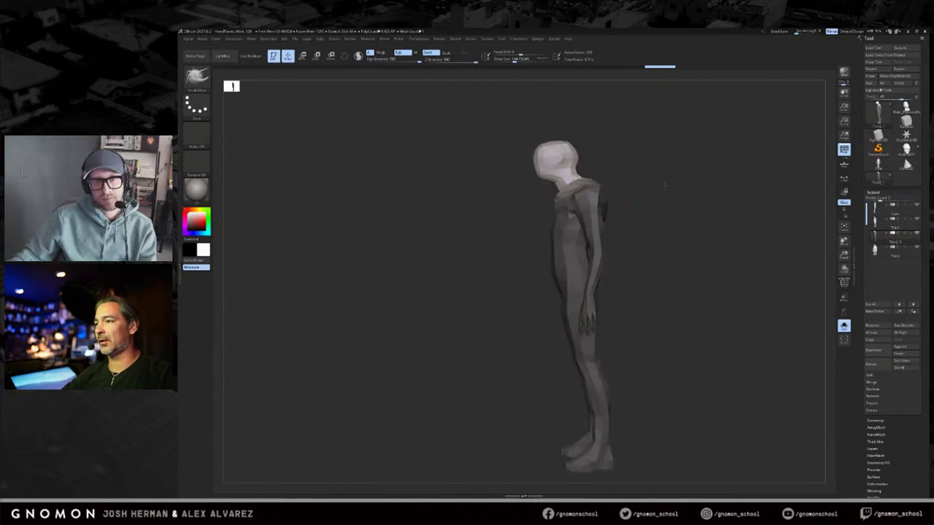
{"action": "left_click_drag", "start_coordinate": [663, 188], "coordinate": [659, 199]}
Step: Invert the mask to protect the head and pull the chest profile forward
{"action": "left_click", "coordinate": [659, 198], "text": "ctrl"}
{"action": "key", "text": "bracketleft"}
{"action": "left_click_drag", "start_coordinate": [560, 213], "coordinate": [551, 219]}
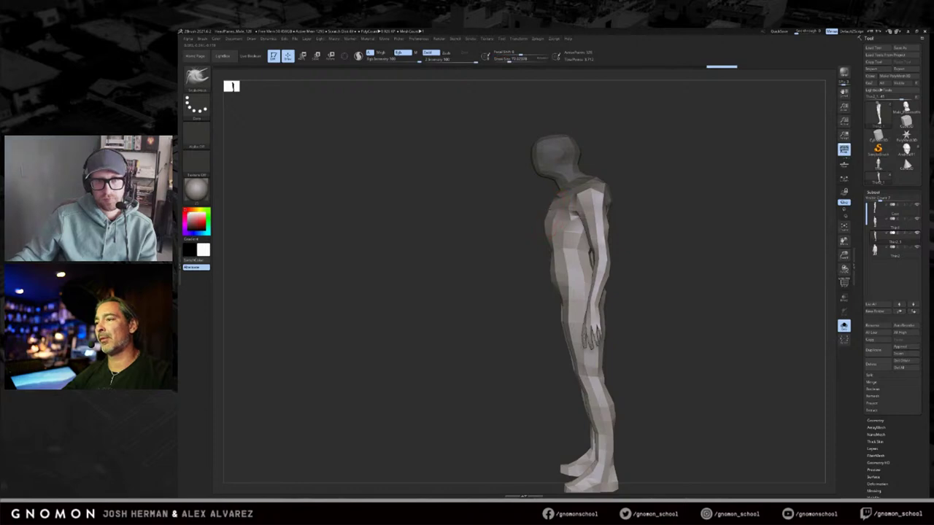
{"action": "key", "text": "s"}
{"action": "mouse_move", "coordinate": [559, 213]}
{"action": "left_mouse_down"}
{"action": "mouse_move", "coordinate": [551, 207]}
{"action": "mouse_move", "coordinate": [650, 191]}
{"action": "mouse_move", "coordinate": [640, 201]}
{"action": "left_mouse_up"}
Step: Mask everything except the arms, extending the mask with a soft transition over the shoulders
{"action": "left_click", "coordinate": [595, 224], "text": "ctrl+shift"}
{"action": "left_click", "coordinate": [648, 163], "text": "ctrl"}
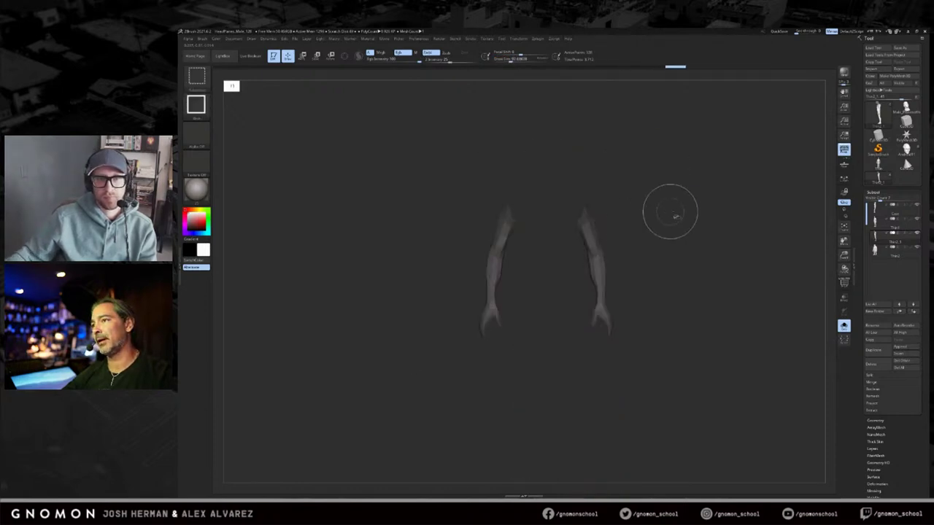
{"action": "left_click", "coordinate": [667, 214], "text": "ctrl+shift"}
{"action": "left_click", "coordinate": [604, 263], "text": "ctrl"}
{"action": "left_click", "coordinate": [634, 261], "text": "ctrl"}
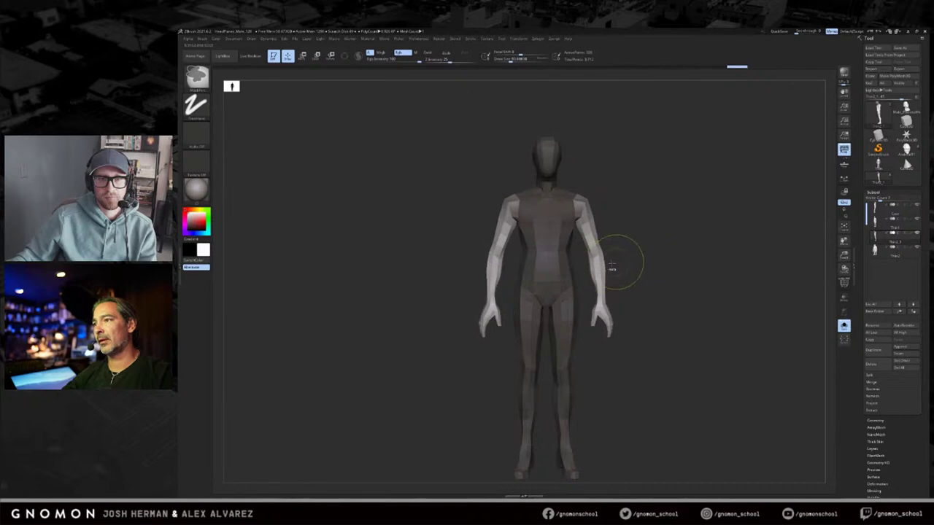
{"action": "left_click", "coordinate": [638, 262], "text": "ctrl"}
{"action": "left_click", "coordinate": [625, 264], "text": "ctrl"}
{"action": "left_click_drag", "start_coordinate": [590, 103], "coordinate": [541, 241], "text": "ctrl"}
Step: Rotate the unmasked arms forward from the shoulders in side view
{"action": "left_click_drag", "start_coordinate": [636, 195], "coordinate": [664, 195]}
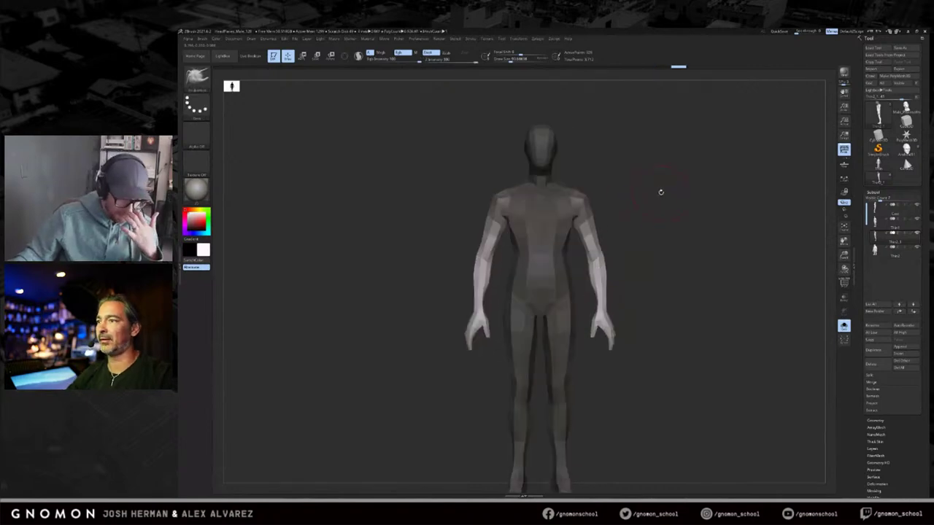
{"action": "left_click_drag", "start_coordinate": [692, 212], "coordinate": [586, 205]}
{"action": "key", "text": "r"}
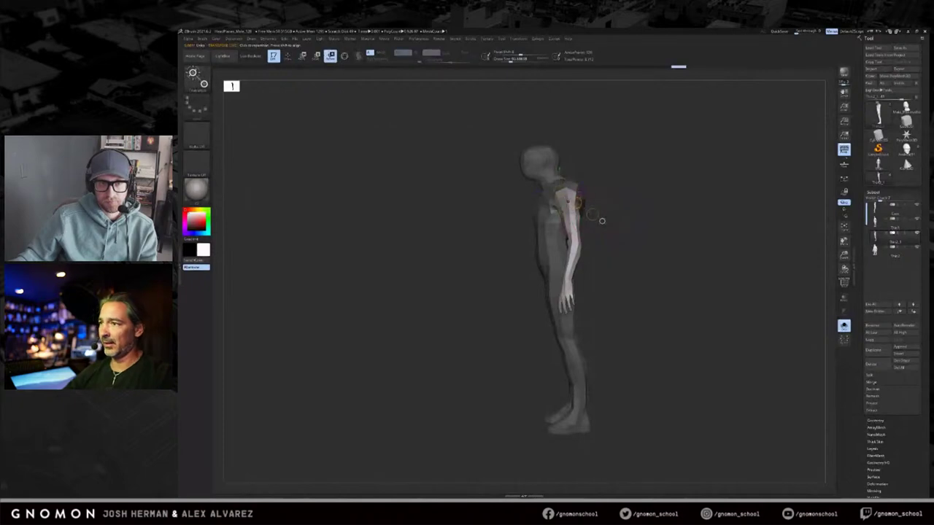
{"action": "left_click_drag", "start_coordinate": [599, 246], "coordinate": [603, 249]}
{"action": "left_click_drag", "start_coordinate": [603, 249], "coordinate": [622, 241]}
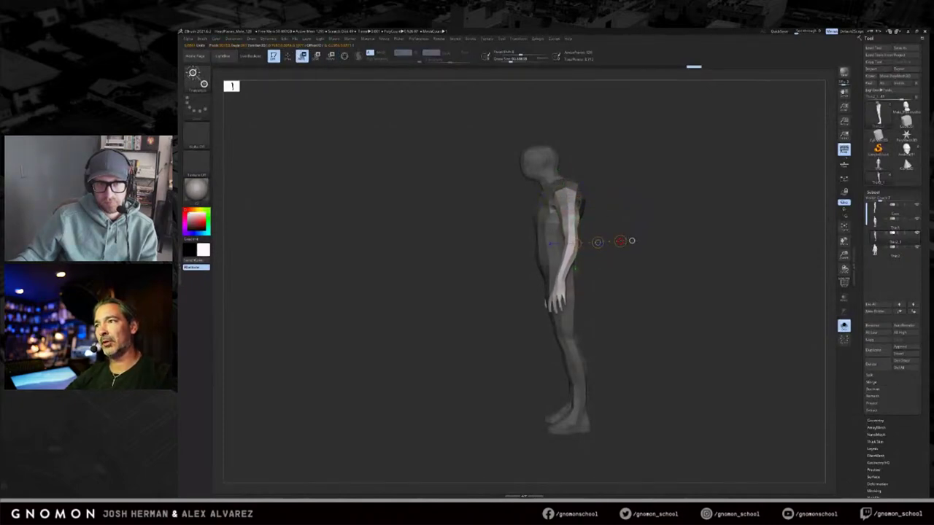
{"action": "left_click_drag", "start_coordinate": [607, 208], "coordinate": [599, 212]}
Step: Invert the mask to protect the arms and smooth the shoulders and upper back
{"action": "left_click", "coordinate": [651, 210], "text": "ctrl"}
{"action": "left_click_drag", "start_coordinate": [679, 210], "coordinate": [648, 211]}
{"action": "key", "text": "q"}
{"action": "left_click_drag", "start_coordinate": [588, 175], "coordinate": [585, 190], "text": "shift"}
{"action": "key", "text": "w"}
{"action": "left_click_drag", "start_coordinate": [678, 178], "coordinate": [655, 192]}
{"action": "key", "text": "q"}
{"action": "mouse_move", "coordinate": [593, 181]}
{"action": "left_mouse_down", "text": "shift"}
{"action": "mouse_move", "coordinate": [609, 188]}
{"action": "mouse_move", "coordinate": [621, 175]}
{"action": "mouse_move", "coordinate": [590, 215]}
{"action": "mouse_move", "coordinate": [587, 252]}
{"action": "mouse_move", "coordinate": [598, 263]}
{"action": "mouse_move", "coordinate": [591, 212]}
{"action": "left_mouse_up", "text": "shift"}
Step: Adjust the side profile of the hips and lower legs with a resized sculpting brush
{"action": "key", "text": "w"}
{"action": "key", "text": "q"}
{"action": "key", "text": "s"}
{"action": "left_click_drag", "start_coordinate": [561, 295], "coordinate": [555, 300]}
{"action": "left_click_drag", "start_coordinate": [567, 392], "coordinate": [564, 393]}
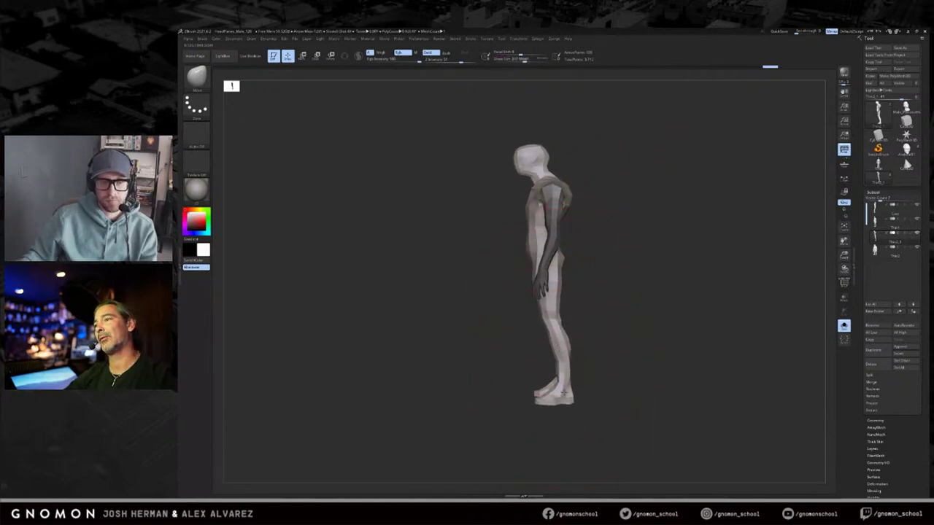
Step: Hide the arms and refine the torso's side profile with a resized brush
{"action": "mouse_move", "coordinate": [613, 321]}
{"action": "left_mouse_down", "text": "shift"}
{"action": "mouse_move", "coordinate": [638, 300]}
{"action": "mouse_move", "coordinate": [572, 268]}
{"action": "left_mouse_up", "text": "shift"}
{"action": "mouse_move", "coordinate": [609, 200]}
{"action": "left_mouse_down"}
{"action": "mouse_move", "coordinate": [617, 216]}
{"action": "mouse_move", "coordinate": [649, 223]}
{"action": "mouse_move", "coordinate": [620, 228]}
{"action": "left_mouse_up"}
{"action": "key", "text": "s"}
{"action": "left_click_drag", "start_coordinate": [565, 235], "coordinate": [559, 232]}
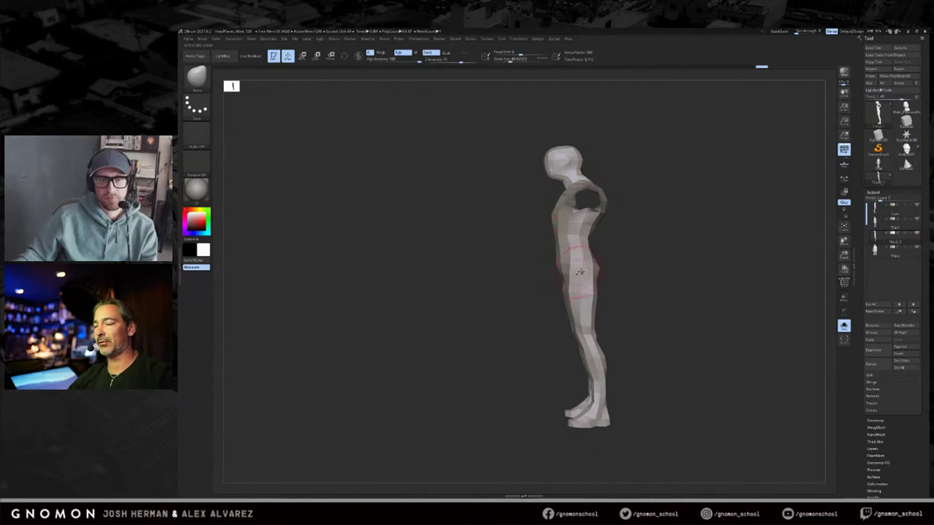
{"action": "left_click_drag", "start_coordinate": [613, 262], "coordinate": [677, 252]}
Step: Mask the legs in front view, soften the mask edge and invert it so only the legs stay editable
{"action": "left_click_drag", "start_coordinate": [665, 394], "coordinate": [632, 357], "text": "alt"}
{"action": "mouse_move", "coordinate": [625, 450]}
{"action": "left_mouse_down", "text": "ctrl"}
{"action": "mouse_move", "coordinate": [474, 381]}
{"action": "mouse_move", "coordinate": [446, 250]}
{"action": "left_mouse_up", "text": "ctrl"}
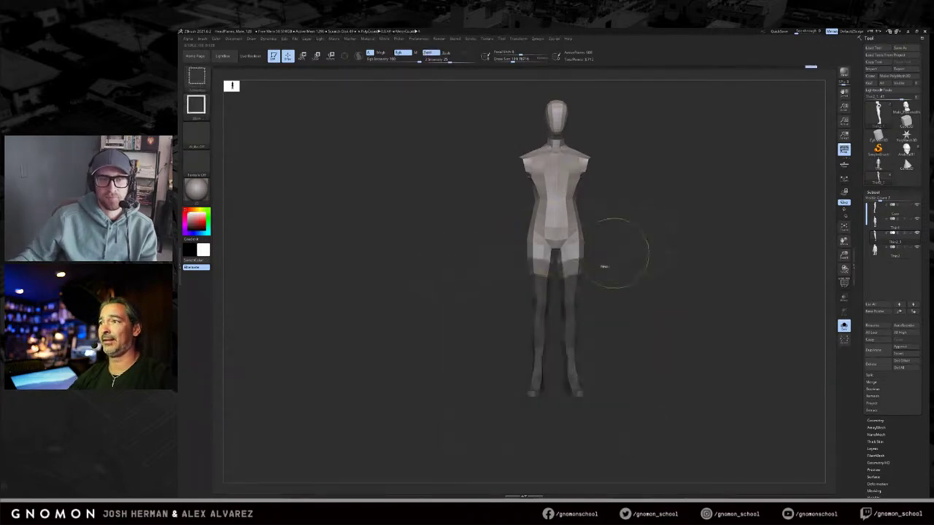
{"action": "left_click", "coordinate": [577, 295], "text": "ctrl"}
{"action": "left_click", "coordinate": [608, 295], "text": "ctrl"}
{"action": "left_click", "coordinate": [578, 295], "text": "ctrl"}
{"action": "key", "text": "ctrl"}
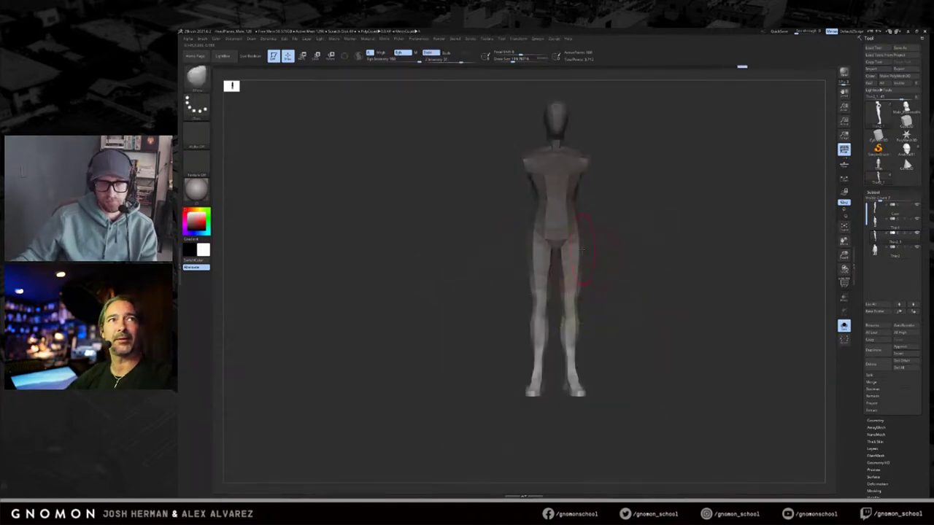
Step: Rotate the unmasked legs about the hips with a transpose line and show the hidden arms again
{"action": "key", "text": "w"}
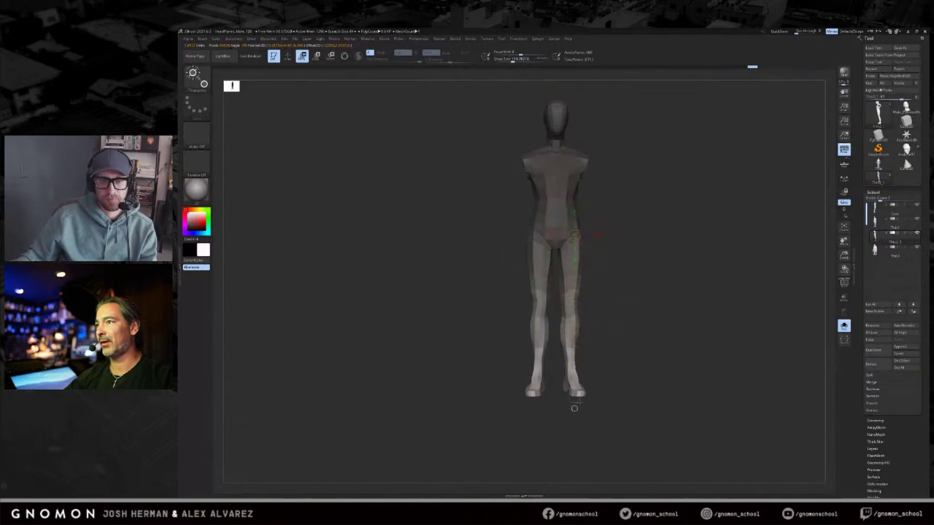
{"action": "left_click_drag", "start_coordinate": [629, 351], "coordinate": [585, 310], "text": "shift"}
{"action": "key", "text": "r"}
{"action": "mouse_move", "coordinate": [587, 402]}
{"action": "left_mouse_down"}
{"action": "mouse_move", "coordinate": [568, 403]}
{"action": "mouse_move", "coordinate": [587, 402]}
{"action": "mouse_move", "coordinate": [576, 401]}
{"action": "left_mouse_up"}
{"action": "mouse_move", "coordinate": [719, 276]}
{"action": "left_mouse_down"}
{"action": "mouse_move", "coordinate": [671, 275]}
{"action": "mouse_move", "coordinate": [689, 273]}
{"action": "mouse_move", "coordinate": [672, 267]}
{"action": "mouse_move", "coordinate": [704, 265]}
{"action": "mouse_move", "coordinate": [712, 249]}
{"action": "mouse_move", "coordinate": [709, 256]}
{"action": "mouse_move", "coordinate": [732, 260]}
{"action": "mouse_move", "coordinate": [709, 265]}
{"action": "left_mouse_up"}
{"action": "left_click", "coordinate": [706, 255], "text": "ctrl+shift"}
Step: Mask the duplicate's head and the top of its shoulders in side view
{"action": "left_click_drag", "start_coordinate": [675, 199], "coordinate": [693, 245], "text": "alt"}
{"action": "left_click_drag", "start_coordinate": [586, 135], "coordinate": [577, 139]}
{"action": "left_click_drag", "start_coordinate": [577, 141], "coordinate": [497, 207], "text": "ctrl"}
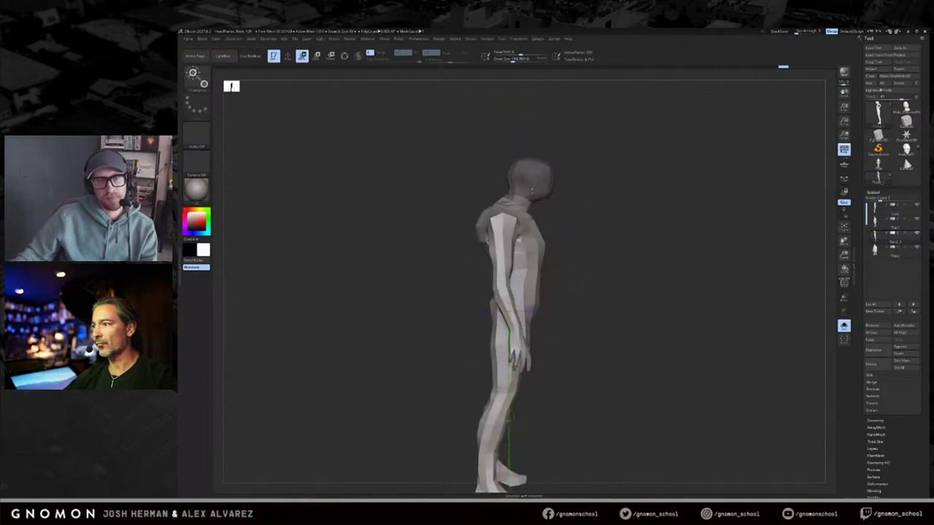
Step: Invert the mask, rotate the duplicate's head and neck with a transpose line, and clear the mask
{"action": "key", "text": "ctrl+i"}
{"action": "key", "text": "r"}
{"action": "mouse_move", "coordinate": [512, 209]}
{"action": "left_mouse_down"}
{"action": "mouse_move", "coordinate": [578, 239]}
{"action": "mouse_move", "coordinate": [437, 244]}
{"action": "left_mouse_up"}
{"action": "left_click_drag", "start_coordinate": [573, 195], "coordinate": [591, 198]}
{"action": "key", "text": "q"}
{"action": "key", "text": "s"}
{"action": "left_click", "coordinate": [575, 170], "text": "ctrl"}
Step: Reshape the duplicate's neck, upper chest and head profile with a resized Move brush
{"action": "key", "text": "s"}
{"action": "left_click_drag", "start_coordinate": [497, 224], "coordinate": [494, 225]}
{"action": "left_click_drag", "start_coordinate": [545, 186], "coordinate": [566, 188]}
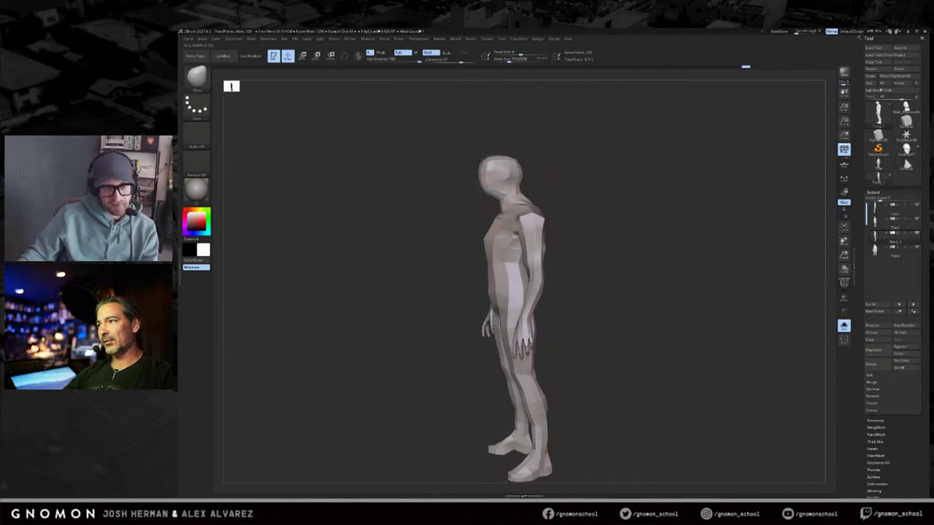
{"action": "left_click_drag", "start_coordinate": [571, 179], "coordinate": [484, 208]}
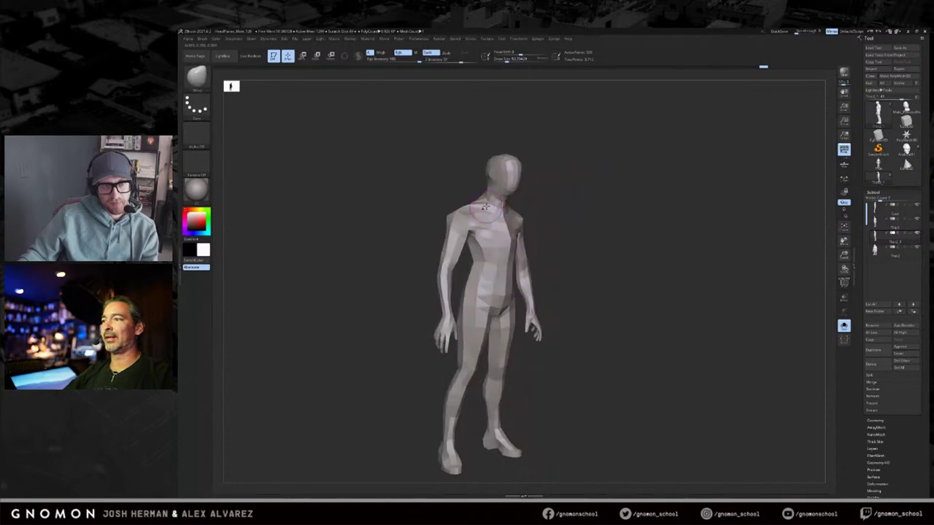
{"action": "left_click_drag", "start_coordinate": [535, 191], "coordinate": [540, 195]}
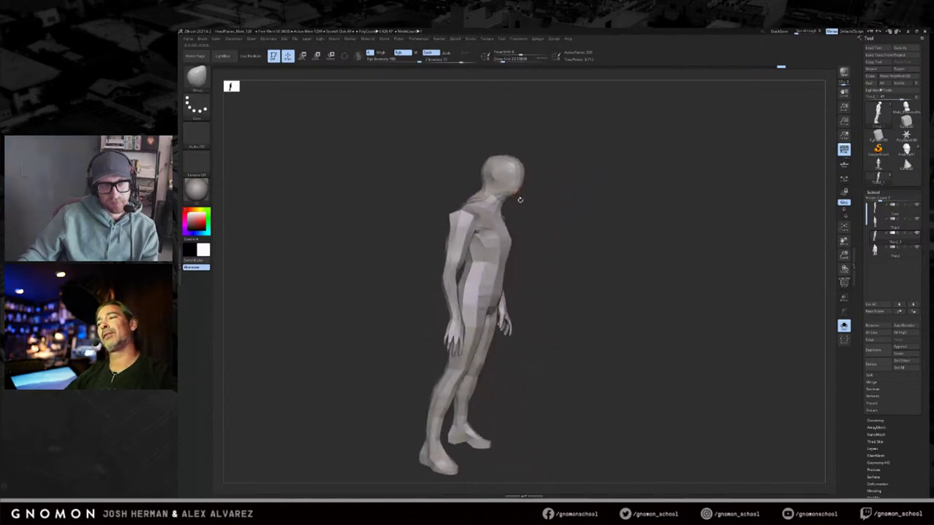
{"action": "left_click_drag", "start_coordinate": [519, 169], "coordinate": [546, 180]}
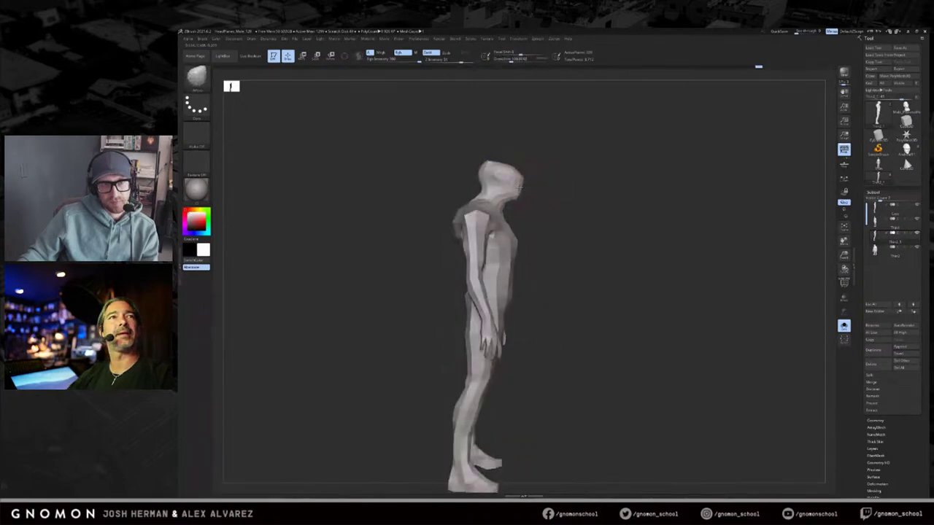
{"action": "left_click_drag", "start_coordinate": [517, 177], "coordinate": [557, 178]}
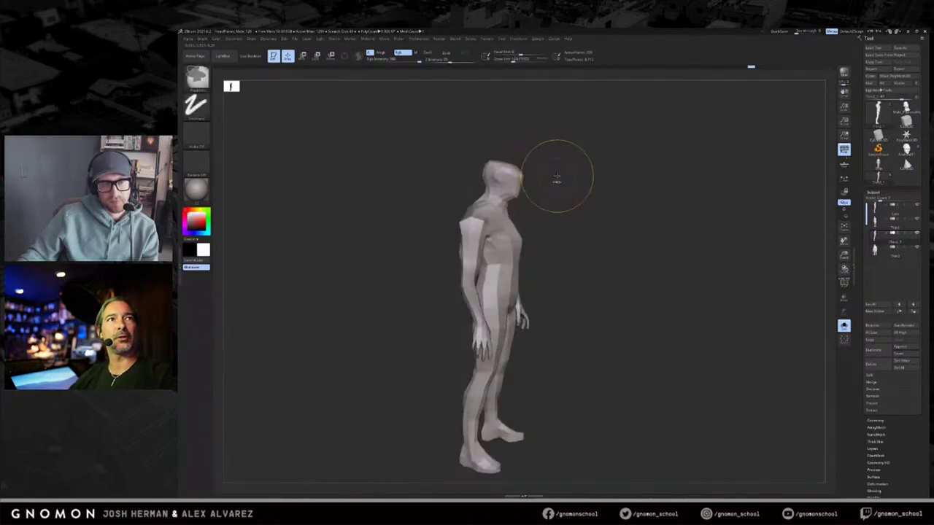
Step: Display the polygroup wireframe, then isolate the duplicate's arms polygroup and mask it
{"action": "key", "text": "shift+f"}
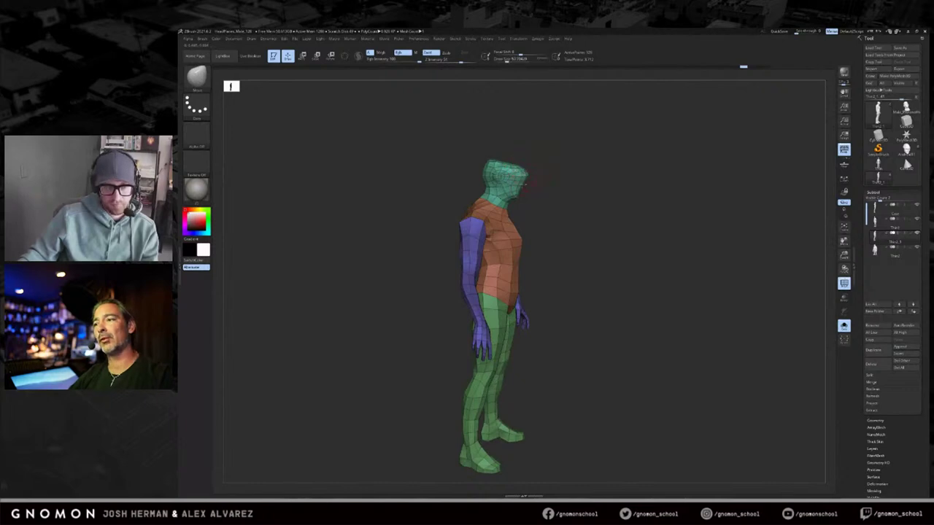
{"action": "left_click_drag", "start_coordinate": [557, 177], "coordinate": [558, 200]}
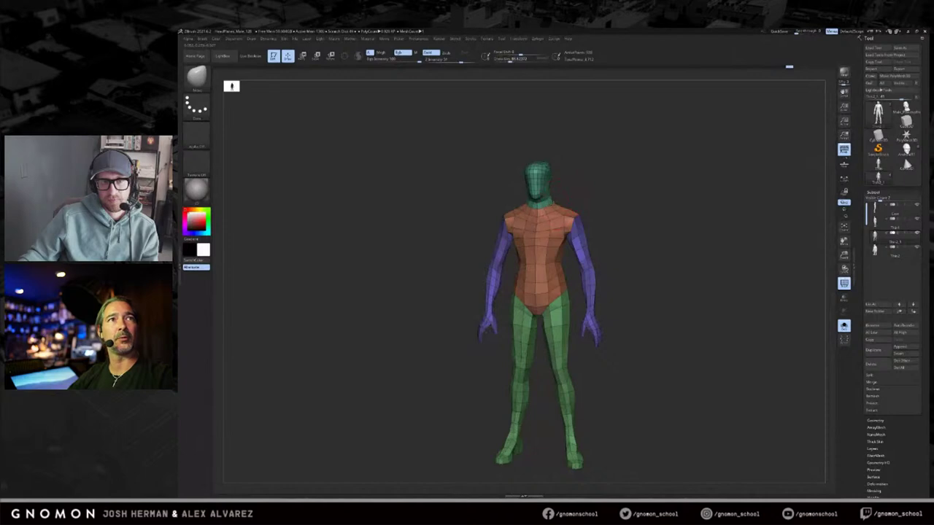
{"action": "left_click_drag", "start_coordinate": [499, 200], "coordinate": [519, 201]}
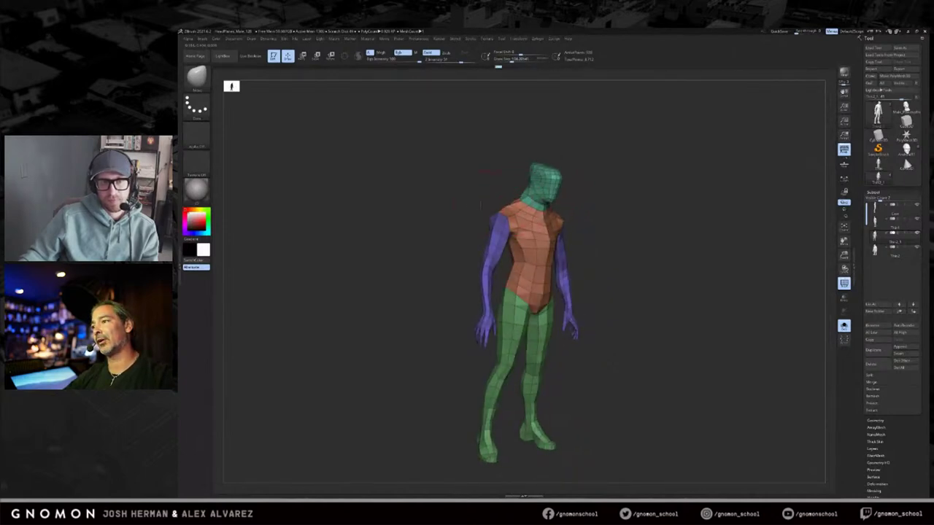
{"action": "left_click_drag", "start_coordinate": [485, 203], "coordinate": [467, 207], "text": "shift"}
{"action": "left_click", "coordinate": [487, 292], "text": "ctrl+shift"}
{"action": "left_click", "coordinate": [362, 423], "text": "ctrl"}
Step: Show the whole lineup and move the original slim figure sideways, clear of the other mannequins
{"action": "key", "text": "ctrl+shift+s"}
{"action": "key", "text": "w"}
{"action": "left_click_drag", "start_coordinate": [657, 243], "coordinate": [652, 222], "text": "alt"}
{"action": "key", "text": "q"}
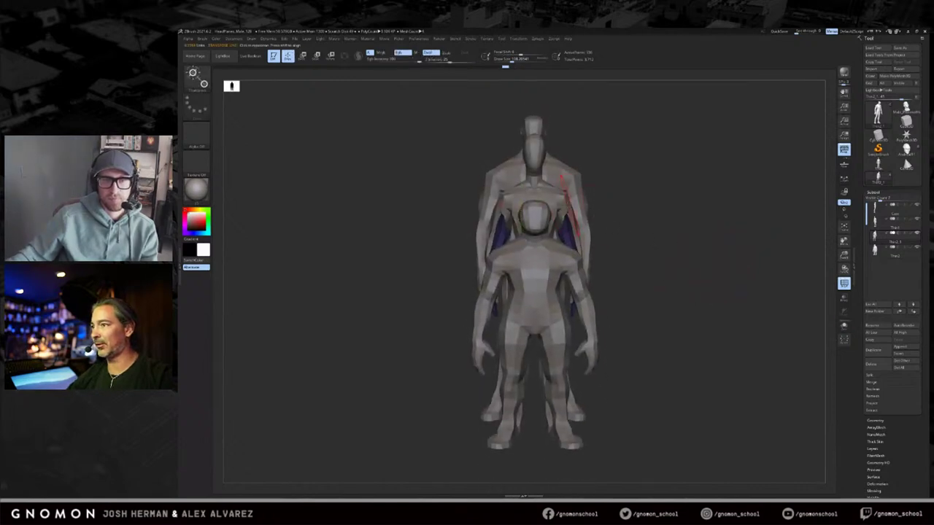
{"action": "key", "text": "shift+f"}
{"action": "key", "text": "w"}
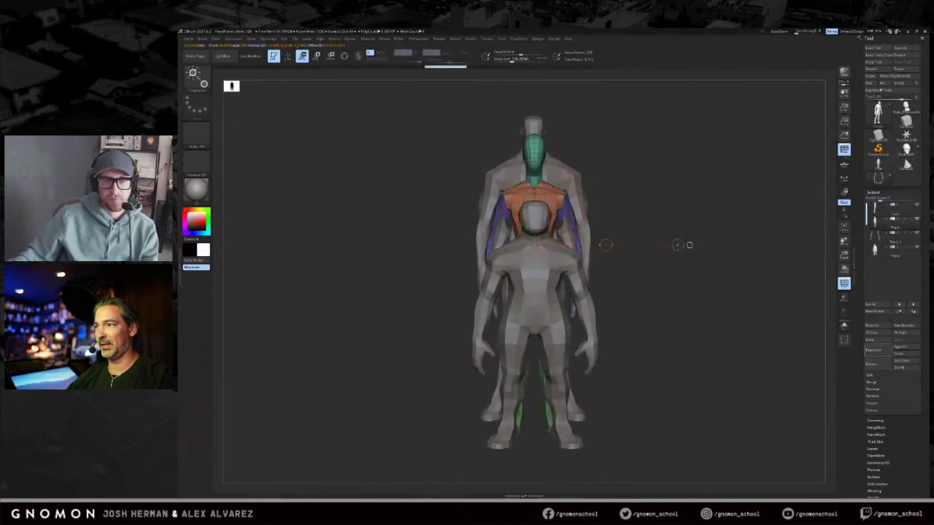
{"action": "left_click_drag", "start_coordinate": [605, 245], "coordinate": [703, 245], "text": "shift"}
{"action": "key", "text": "q"}
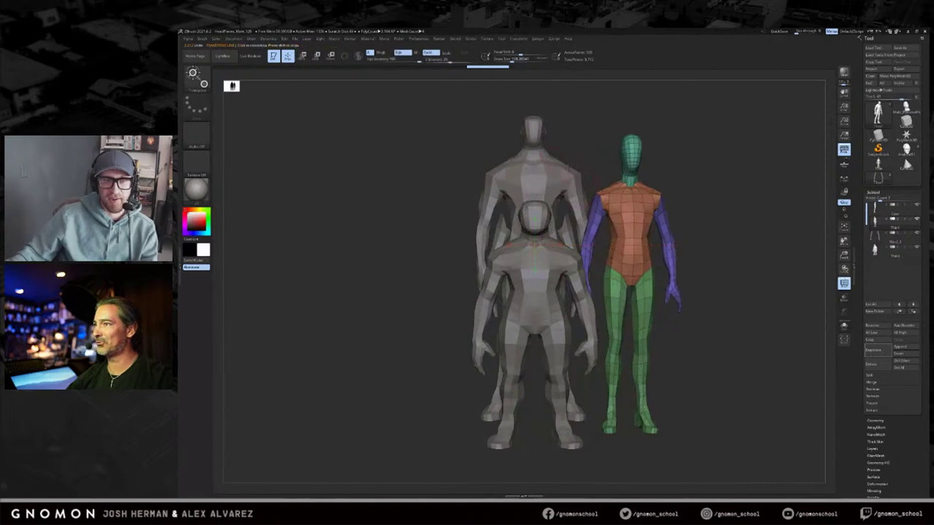
Step: Select the tall broad-shouldered figure and move it to the opposite side of the lineup from the slim figure
{"action": "left_click", "coordinate": [574, 175], "text": "alt"}
{"action": "key", "text": "w"}
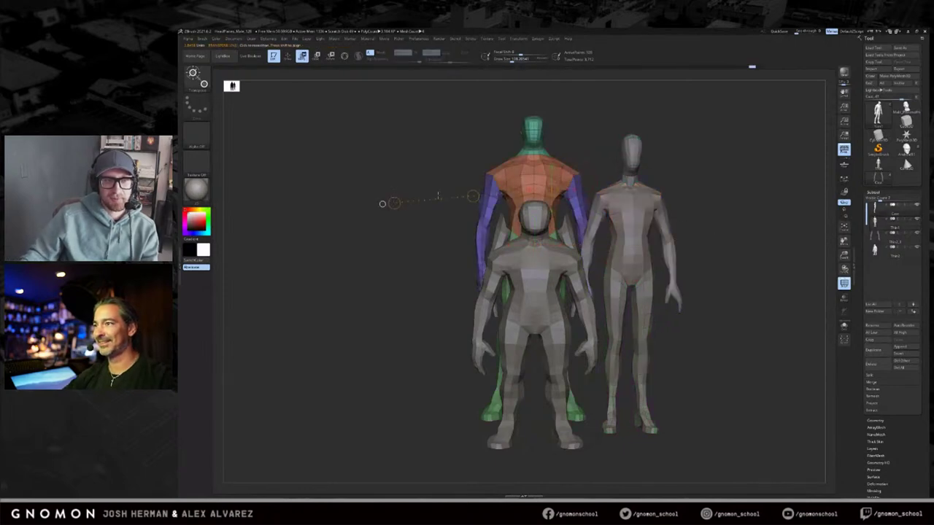
{"action": "left_click_drag", "start_coordinate": [461, 181], "coordinate": [326, 181], "text": "shift"}
{"action": "key", "text": "q"}
Step: Select the short stocky figure and move it sideways toward the tall one, clear of the duplicate
{"action": "left_click", "coordinate": [549, 277], "text": "alt"}
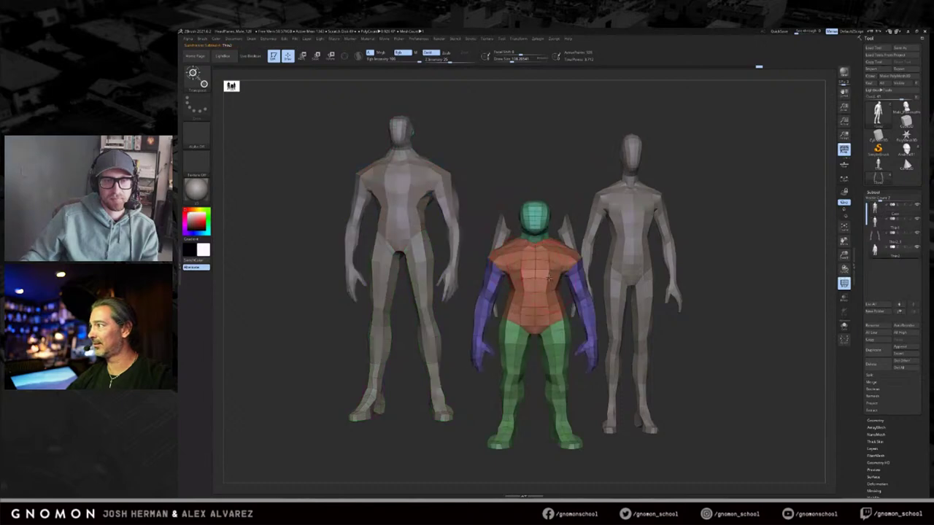
{"action": "key", "text": "w"}
{"action": "left_click_drag", "start_coordinate": [630, 292], "coordinate": [747, 292], "text": "shift"}
{"action": "key", "text": "ctrl+z"}
{"action": "mouse_move", "coordinate": [631, 292]}
{"action": "left_mouse_down", "text": "shift"}
{"action": "mouse_move", "coordinate": [512, 292]}
{"action": "mouse_move", "coordinate": [547, 292]}
{"action": "left_mouse_up", "text": "shift"}
{"action": "key", "text": "q"}
{"action": "left_click", "coordinate": [573, 241], "text": "alt"}
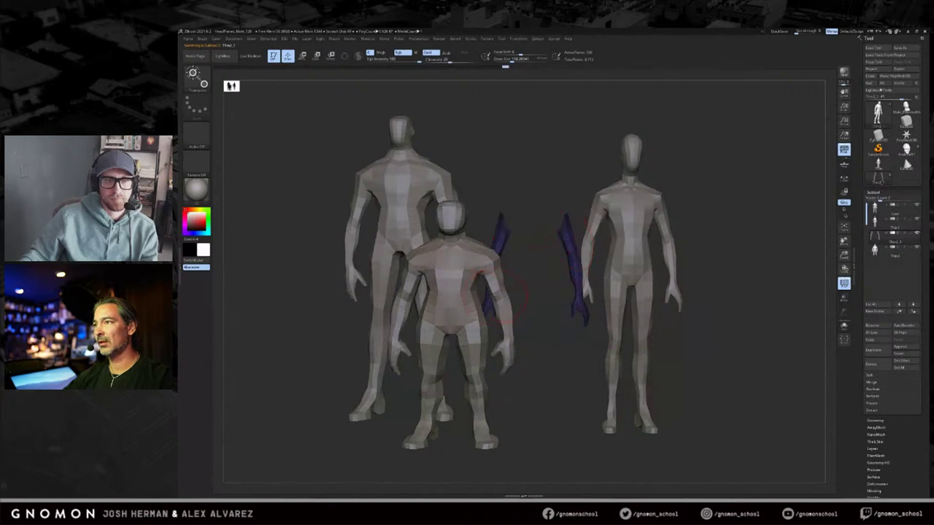
{"action": "key", "text": "shift+f"}
{"action": "key", "text": "w"}
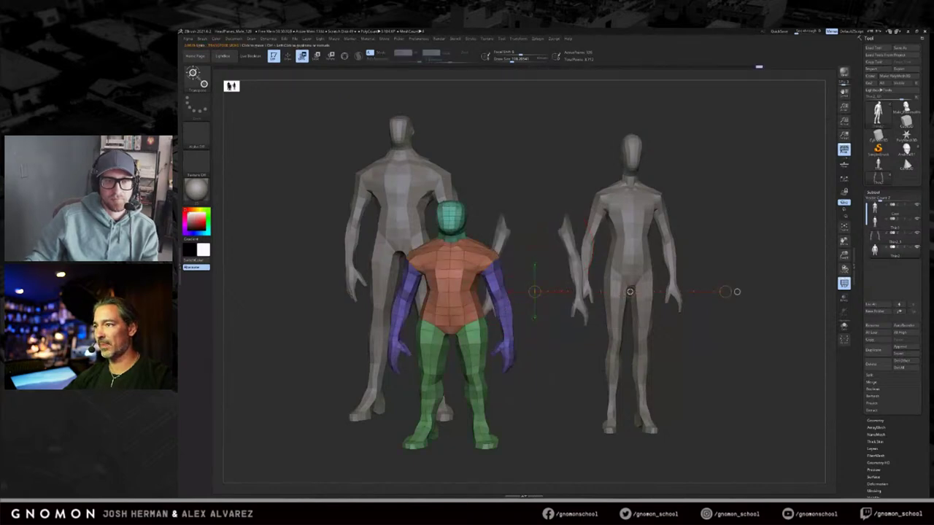
{"action": "left_click_drag", "start_coordinate": [630, 292], "coordinate": [601, 292], "text": "shift"}
{"action": "key", "text": "q"}
Step: Reselect the new duplicate in the lineup and unhide the rest of its body
{"action": "left_click", "coordinate": [574, 267], "text": "alt"}
{"action": "mouse_move", "coordinate": [788, 197]}
{"action": "left_mouse_down"}
{"action": "mouse_move", "coordinate": [742, 193]}
{"action": "mouse_move", "coordinate": [709, 311]}
{"action": "mouse_move", "coordinate": [690, 313]}
{"action": "left_mouse_up"}
{"action": "left_click", "coordinate": [738, 189], "text": "ctrl+shift"}
{"action": "key", "text": "w"}
{"action": "left_click_drag", "start_coordinate": [686, 180], "coordinate": [739, 179], "text": "alt"}
{"action": "key", "text": "q"}
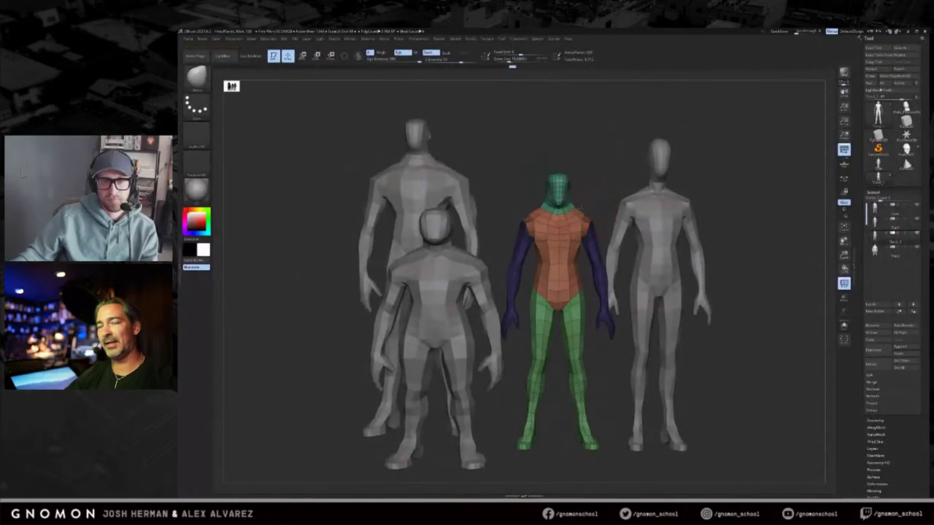
Step: Isolate the duplicate, set its softened mask so only the arms stay editable, and hide the polygroup wireframe
{"action": "mouse_move", "coordinate": [587, 209]}
{"action": "left_mouse_down", "text": "alt"}
{"action": "mouse_move", "coordinate": [555, 189]}
{"action": "mouse_move", "coordinate": [585, 194]}
{"action": "left_mouse_up", "text": "alt"}
{"action": "key", "text": "ctrl+z"}
{"action": "left_click", "coordinate": [574, 203], "text": "ctrl"}
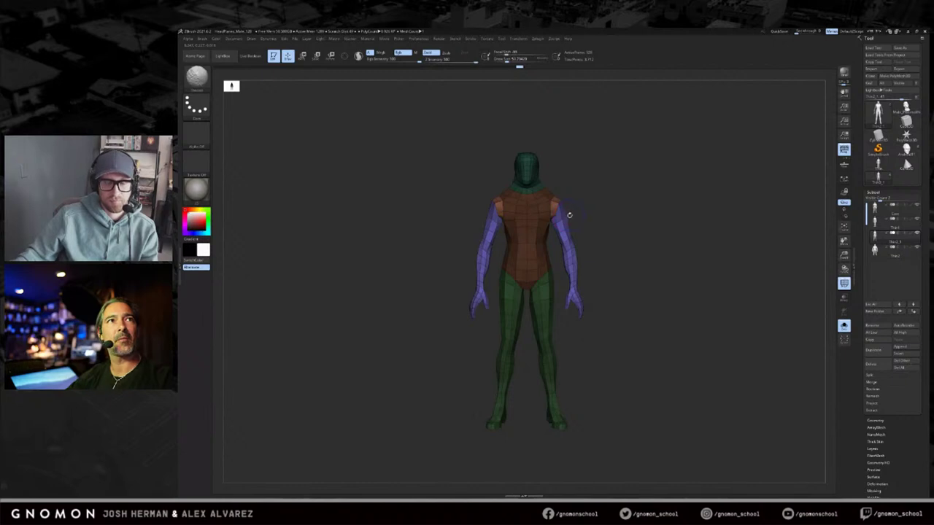
{"action": "key", "text": "shift+f"}
{"action": "left_click_drag", "start_coordinate": [586, 206], "coordinate": [618, 216]}
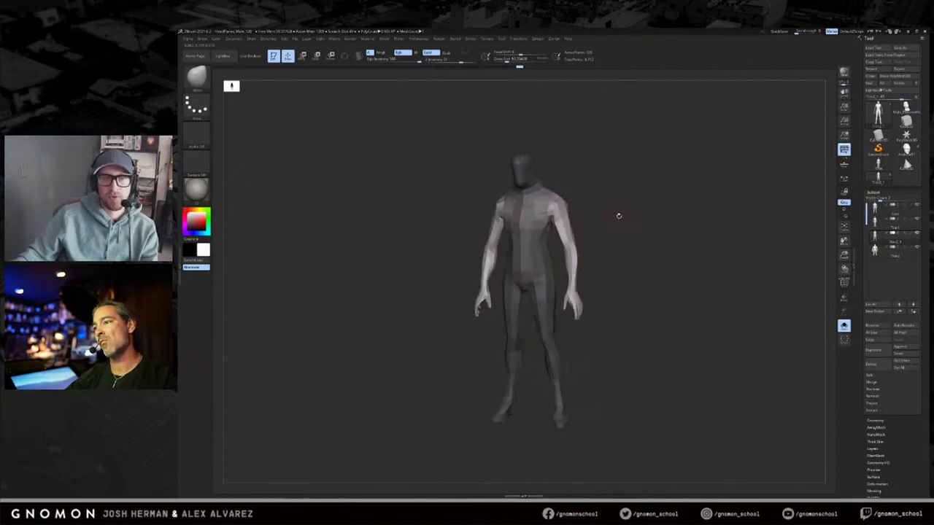
{"action": "left_click_drag", "start_coordinate": [603, 177], "coordinate": [589, 170], "text": "shift"}
{"action": "left_click_drag", "start_coordinate": [557, 116], "coordinate": [525, 232], "text": "ctrl"}
Step: Reposition the unmasked arms in side view with a move transpose line
{"action": "left_click_drag", "start_coordinate": [590, 176], "coordinate": [619, 160]}
{"action": "mouse_move", "coordinate": [687, 190]}
{"action": "left_mouse_down"}
{"action": "mouse_move", "coordinate": [728, 216]}
{"action": "mouse_move", "coordinate": [729, 204]}
{"action": "mouse_move", "coordinate": [691, 199]}
{"action": "mouse_move", "coordinate": [682, 208]}
{"action": "left_mouse_up"}
{"action": "key", "text": "w"}
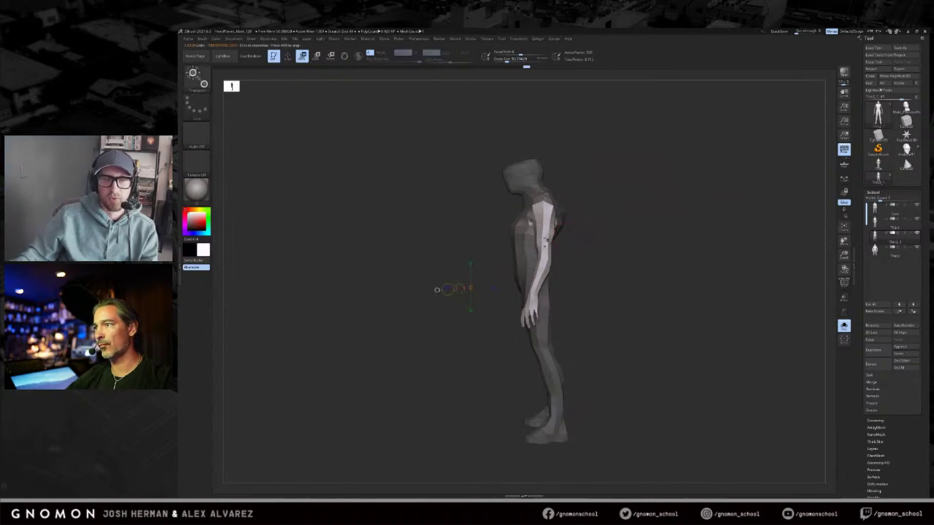
{"action": "mouse_move", "coordinate": [596, 242]}
{"action": "left_mouse_down"}
{"action": "mouse_move", "coordinate": [640, 246]}
{"action": "mouse_move", "coordinate": [609, 255]}
{"action": "mouse_move", "coordinate": [567, 217]}
{"action": "mouse_move", "coordinate": [607, 255]}
{"action": "left_mouse_up"}
{"action": "key", "text": "q"}
{"action": "key", "text": "w"}
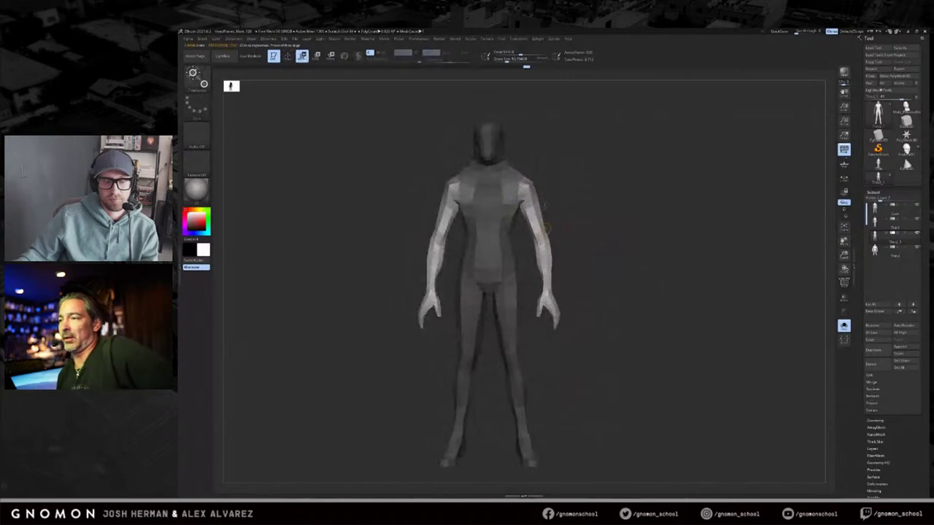
Step: Adjust the angle of the unmasked arms from the front with a rotate transpose line
{"action": "key", "text": "b"}
{"action": "key", "text": "m"}
{"action": "key", "text": "v"}
{"action": "key", "text": "r"}
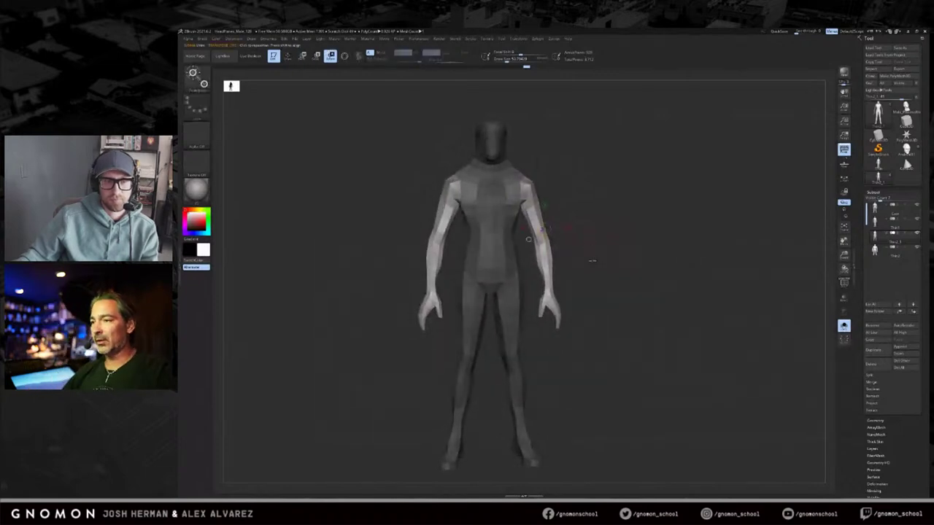
{"action": "left_click_drag", "start_coordinate": [592, 259], "coordinate": [605, 264]}
{"action": "mouse_move", "coordinate": [558, 320]}
{"action": "left_mouse_down"}
{"action": "mouse_move", "coordinate": [549, 321]}
{"action": "mouse_move", "coordinate": [569, 306]}
{"action": "mouse_move", "coordinate": [577, 337]}
{"action": "mouse_move", "coordinate": [550, 352]}
{"action": "mouse_move", "coordinate": [517, 345]}
{"action": "mouse_move", "coordinate": [511, 332]}
{"action": "left_mouse_up"}
Step: Extend the mask over the arms so only the duplicate's hands stay editable
{"action": "mouse_move", "coordinate": [501, 145]}
{"action": "left_mouse_down", "text": "ctrl"}
{"action": "mouse_move", "coordinate": [672, 348]}
{"action": "mouse_move", "coordinate": [679, 281]}
{"action": "left_mouse_up", "text": "ctrl"}
{"action": "left_click_drag", "start_coordinate": [510, 226], "coordinate": [599, 315], "text": "ctrl"}
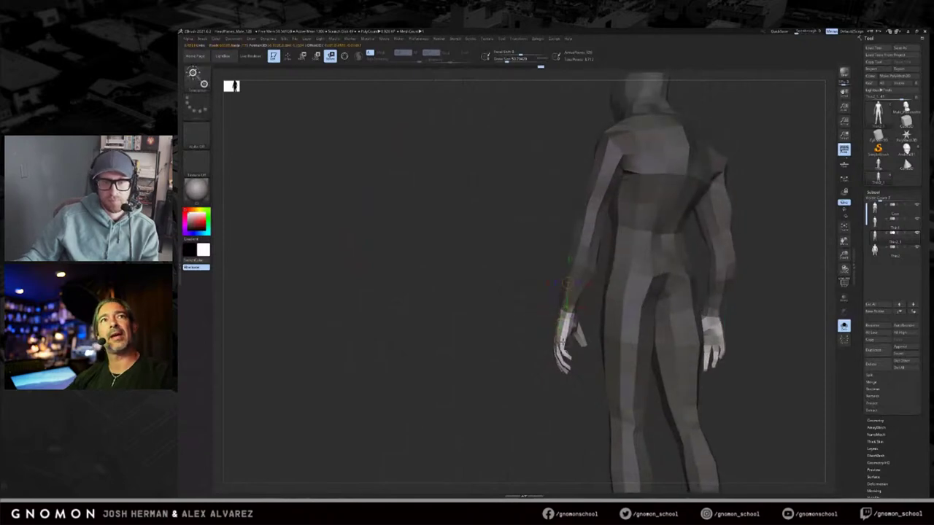
{"action": "left_click_drag", "start_coordinate": [559, 342], "coordinate": [503, 346]}
{"action": "key", "text": "ctrl+z"}
{"action": "key", "text": "ctrl+z"}
{"action": "left_click_drag", "start_coordinate": [599, 366], "coordinate": [578, 290], "text": "ctrl"}
{"action": "left_click_drag", "start_coordinate": [510, 343], "coordinate": [620, 340]}
{"action": "key", "text": "f"}
{"action": "key", "text": "f"}
{"action": "mouse_move", "coordinate": [616, 287]}
{"action": "left_mouse_down"}
{"action": "mouse_move", "coordinate": [607, 296]}
{"action": "mouse_move", "coordinate": [624, 286]}
{"action": "mouse_move", "coordinate": [602, 300]}
{"action": "left_mouse_up"}
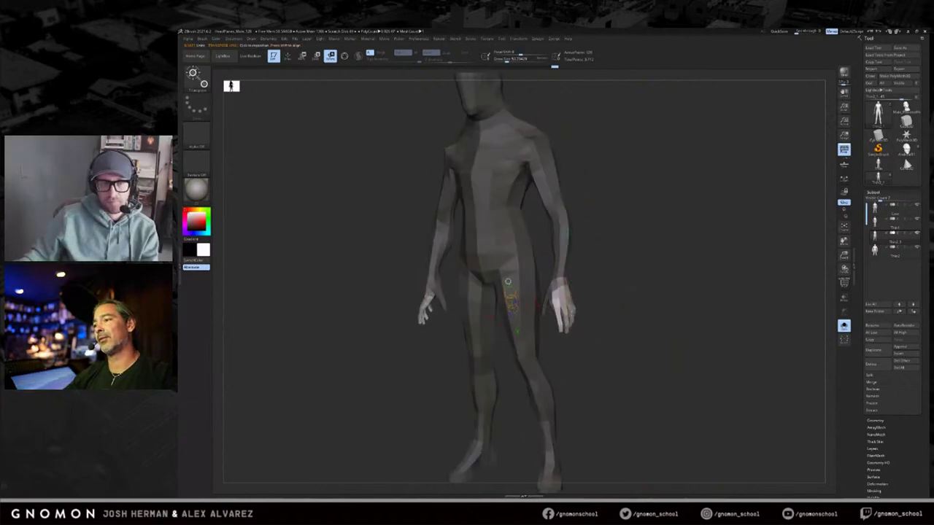
Step: Mask the hands down to the fingers and try to lengthen the fingers with a move transpose line
{"action": "left_click_drag", "start_coordinate": [594, 246], "coordinate": [537, 306], "text": "ctrl"}
{"action": "left_click_drag", "start_coordinate": [620, 291], "coordinate": [621, 321], "text": "alt"}
{"action": "left_click", "coordinate": [589, 307], "text": "ctrl"}
{"action": "left_click", "coordinate": [590, 306], "text": "ctrl+alt"}
{"action": "left_click", "coordinate": [629, 290], "text": "ctrl"}
{"action": "left_click", "coordinate": [617, 301], "text": "ctrl"}
{"action": "key", "text": "ctrl+shift"}
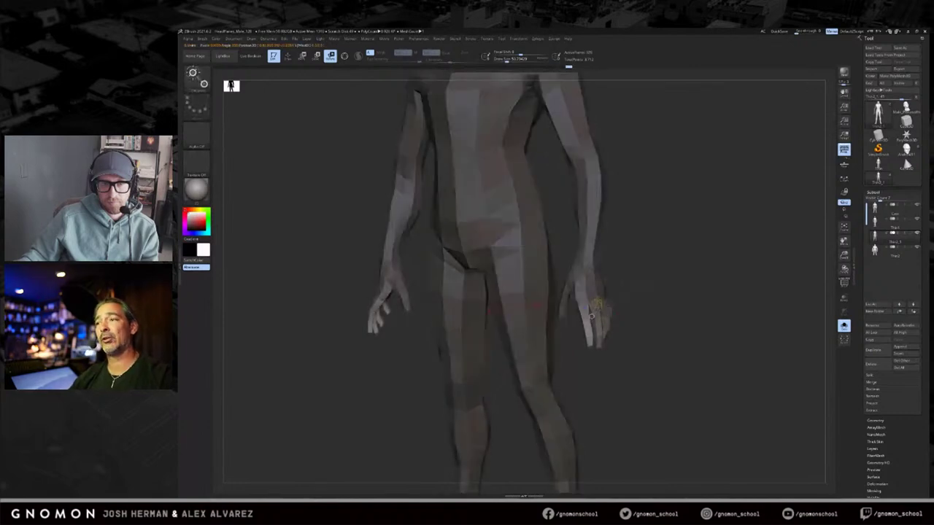
{"action": "key", "text": "w"}
{"action": "left_click_drag", "start_coordinate": [614, 379], "coordinate": [617, 393]}
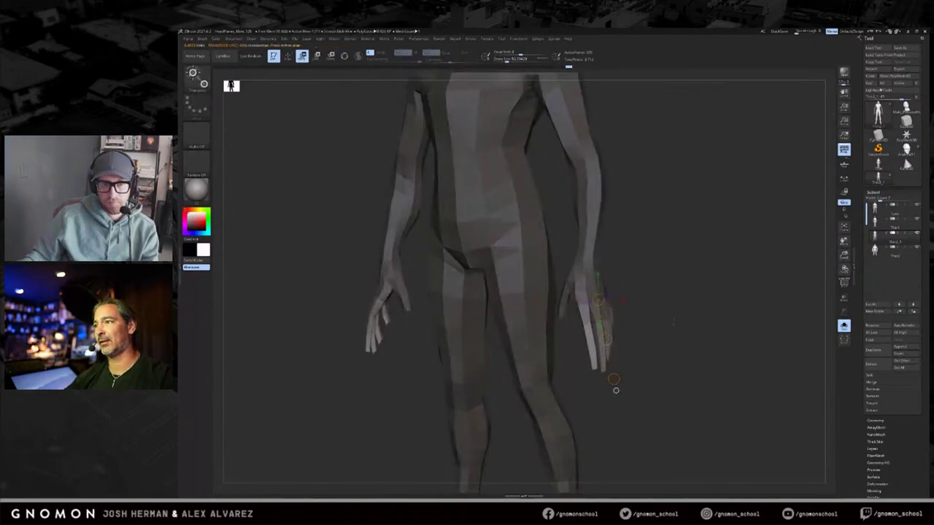
{"action": "left_click_drag", "start_coordinate": [620, 346], "coordinate": [633, 345], "text": "shift"}
{"action": "key", "text": "ctrl+z"}
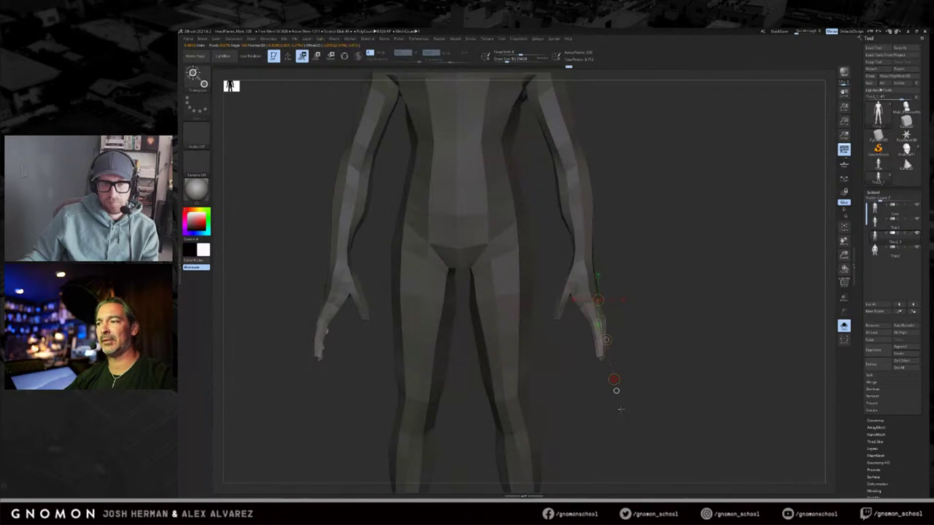
Step: Mask the thumbs, invert the mask and soften its edge so only the thumbs stay editable
{"action": "key", "text": "q"}
{"action": "left_click_drag", "start_coordinate": [556, 335], "coordinate": [575, 264], "text": "ctrl"}
{"action": "left_click", "coordinate": [632, 260], "text": "ctrl"}
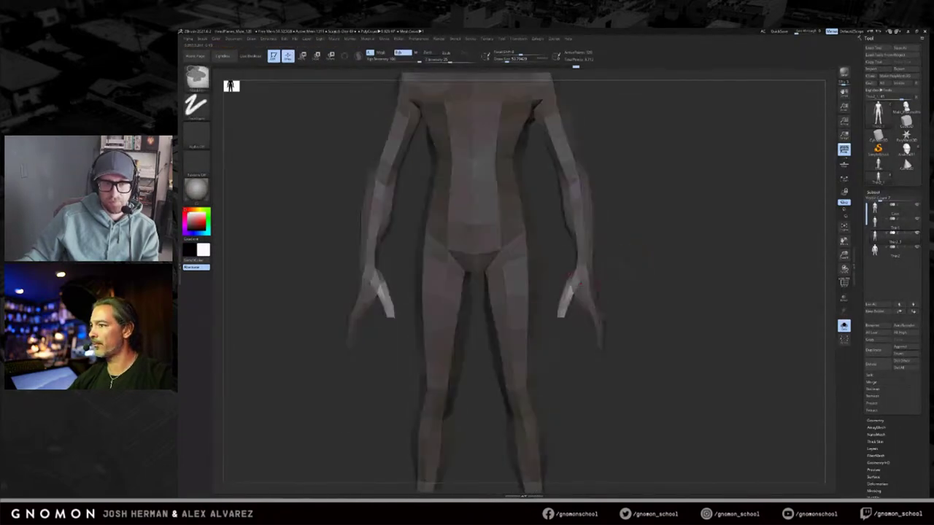
{"action": "key", "text": "w"}
{"action": "left_click", "coordinate": [573, 296], "text": "ctrl"}
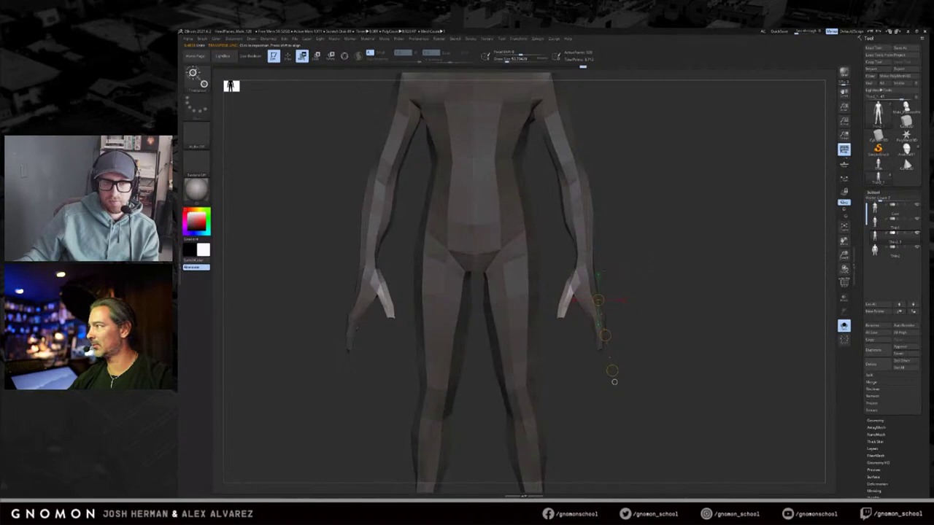
Step: Reposition the unmasked thumbs against the palms with a short move transpose line
{"action": "key", "text": "q"}
{"action": "left_click_drag", "start_coordinate": [628, 261], "coordinate": [613, 264]}
{"action": "key", "text": "w"}
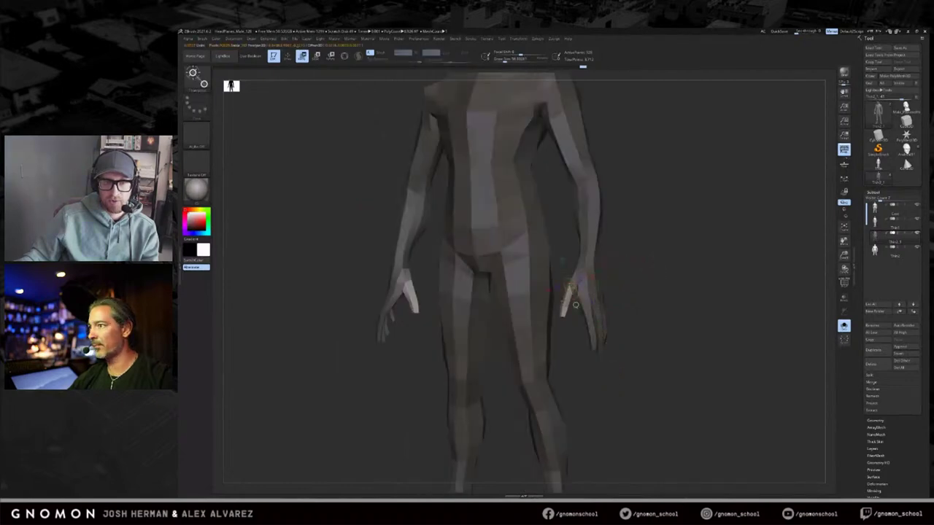
{"action": "left_click_drag", "start_coordinate": [559, 327], "coordinate": [561, 325], "text": "shift"}
{"action": "mouse_move", "coordinate": [642, 313]}
{"action": "left_mouse_down"}
{"action": "mouse_move", "coordinate": [617, 312]}
{"action": "mouse_move", "coordinate": [648, 315]}
{"action": "mouse_move", "coordinate": [618, 309]}
{"action": "mouse_move", "coordinate": [647, 285]}
{"action": "mouse_move", "coordinate": [634, 299]}
{"action": "left_mouse_up"}
{"action": "key", "text": "q"}
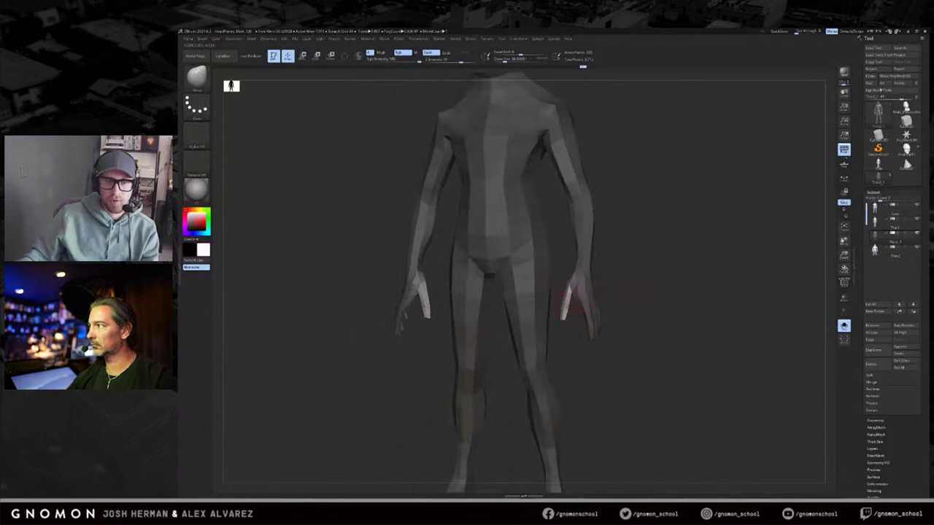
Step: Bend the thumbs into a more natural curve with a smaller Move brush
{"action": "key", "text": "s"}
{"action": "left_click", "coordinate": [567, 308]}
{"action": "left_click_drag", "start_coordinate": [568, 305], "coordinate": [565, 304]}
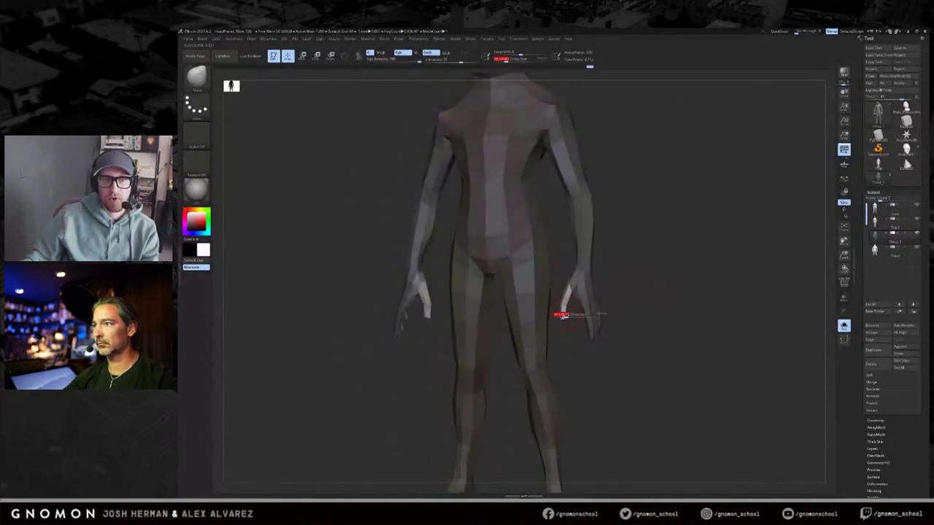
{"action": "left_click_drag", "start_coordinate": [653, 289], "coordinate": [686, 278], "text": "shift"}
{"action": "key", "text": "f"}
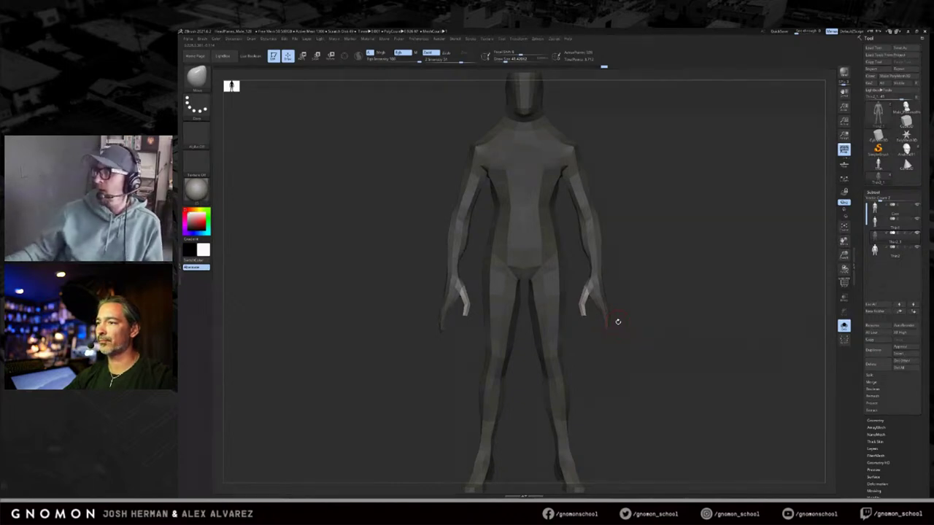
Step: Refine the thumb tips and thickness from several angles with a resized Move brush
{"action": "left_click_drag", "start_coordinate": [687, 247], "coordinate": [650, 287]}
{"action": "key", "text": "s"}
{"action": "left_click", "coordinate": [582, 332]}
{"action": "left_click_drag", "start_coordinate": [592, 351], "coordinate": [604, 403], "text": "alt"}
{"action": "left_click_drag", "start_coordinate": [588, 313], "coordinate": [588, 300], "text": "shift"}
{"action": "mouse_move", "coordinate": [594, 340]}
{"action": "left_mouse_down"}
{"action": "mouse_move", "coordinate": [592, 324]}
{"action": "mouse_move", "coordinate": [620, 335]}
{"action": "mouse_move", "coordinate": [671, 289]}
{"action": "mouse_move", "coordinate": [665, 278]}
{"action": "mouse_move", "coordinate": [649, 289]}
{"action": "mouse_move", "coordinate": [611, 289]}
{"action": "left_mouse_up"}
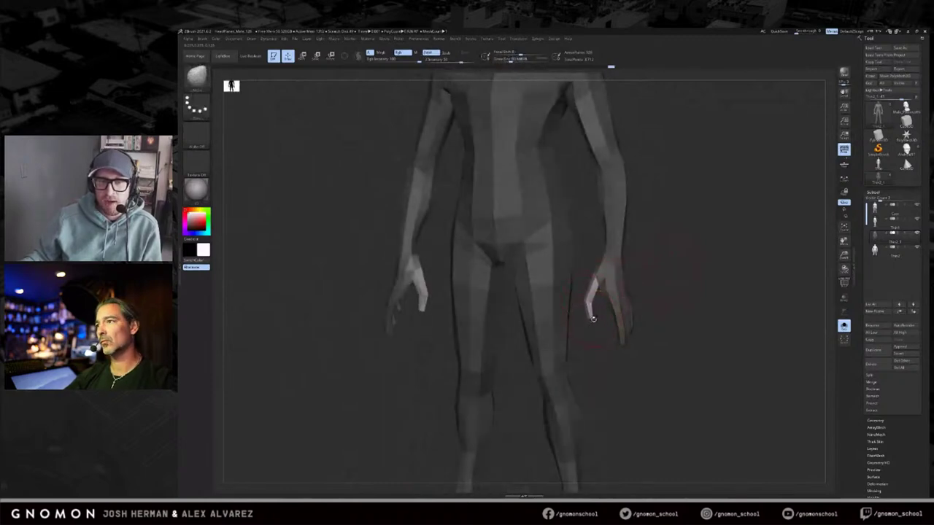
{"action": "mouse_move", "coordinate": [717, 255]}
{"action": "left_mouse_down", "text": "shift"}
{"action": "mouse_move", "coordinate": [708, 275]}
{"action": "mouse_move", "coordinate": [718, 255]}
{"action": "left_mouse_up", "text": "shift"}
{"action": "key", "text": "s"}
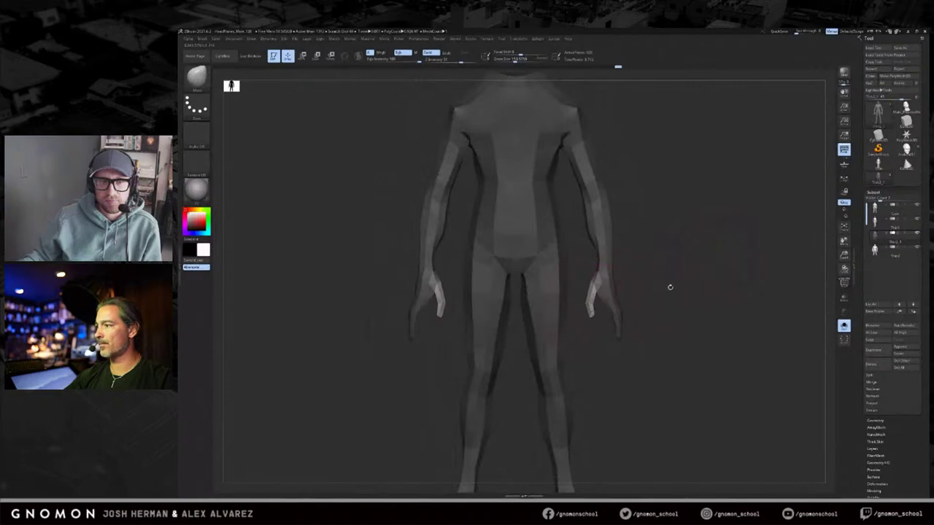
{"action": "left_click_drag", "start_coordinate": [652, 277], "coordinate": [637, 219]}
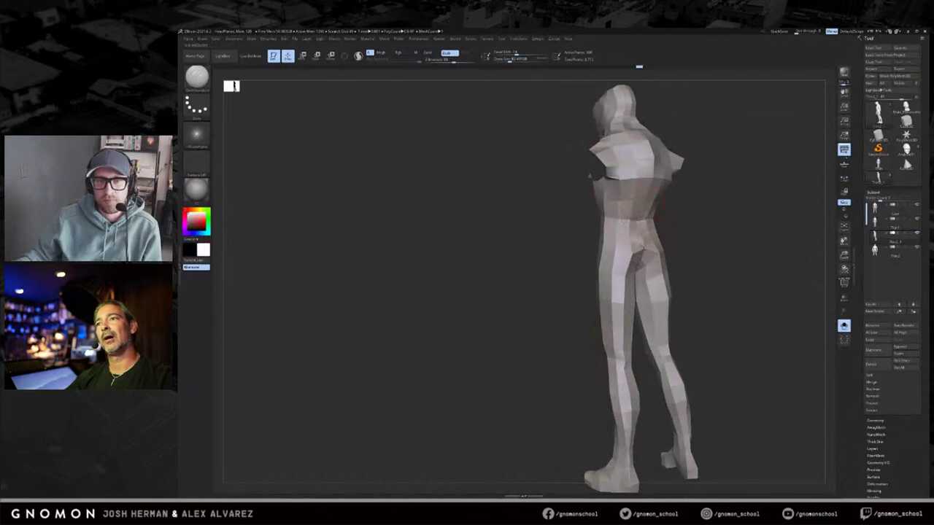
Step: Refine the buttocks and backs of the hips with a resized Move brush, and unhide the arms
{"action": "left_click_drag", "start_coordinate": [689, 221], "coordinate": [665, 269]}
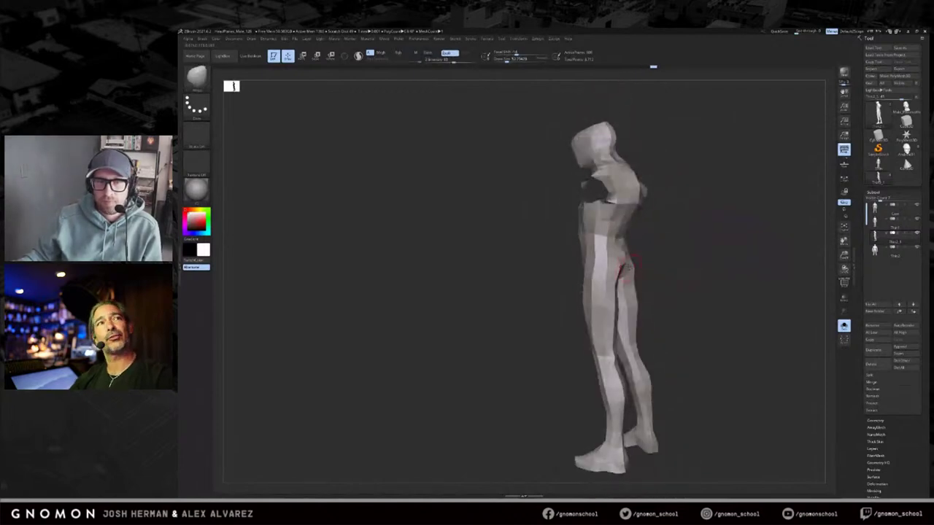
{"action": "left_click_drag", "start_coordinate": [658, 269], "coordinate": [617, 271]}
{"action": "left_click_drag", "start_coordinate": [686, 260], "coordinate": [650, 274]}
{"action": "right_click_drag", "start_coordinate": [651, 274], "coordinate": [603, 295]}
{"action": "left_click", "coordinate": [603, 297], "text": "ctrl+shift"}
{"action": "left_click", "coordinate": [694, 286], "text": "ctrl+shift"}
{"action": "left_click_drag", "start_coordinate": [718, 273], "coordinate": [739, 267], "text": "shift"}
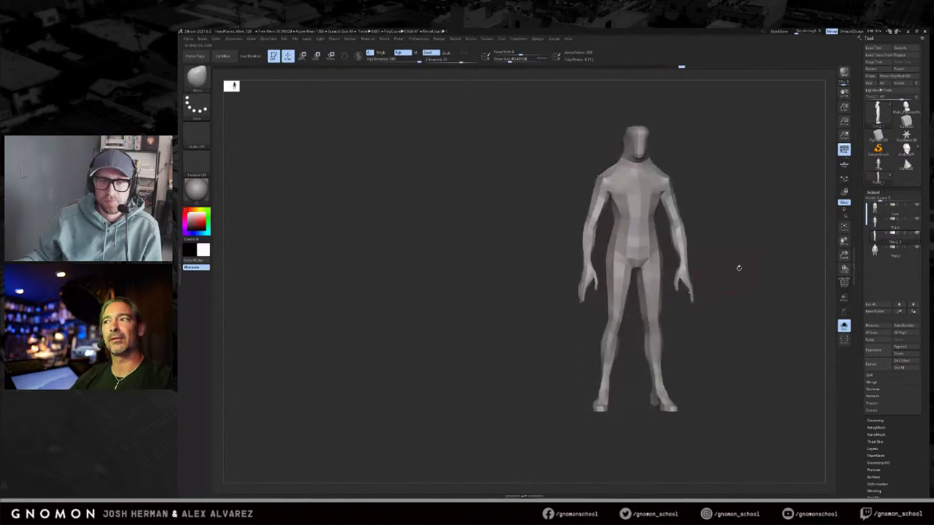
Step: Compare the figure with the full lineup, isolate it again and mask its legs
{"action": "key", "text": "alt+s"}
{"action": "left_click_drag", "start_coordinate": [786, 300], "coordinate": [720, 296], "text": "alt"}
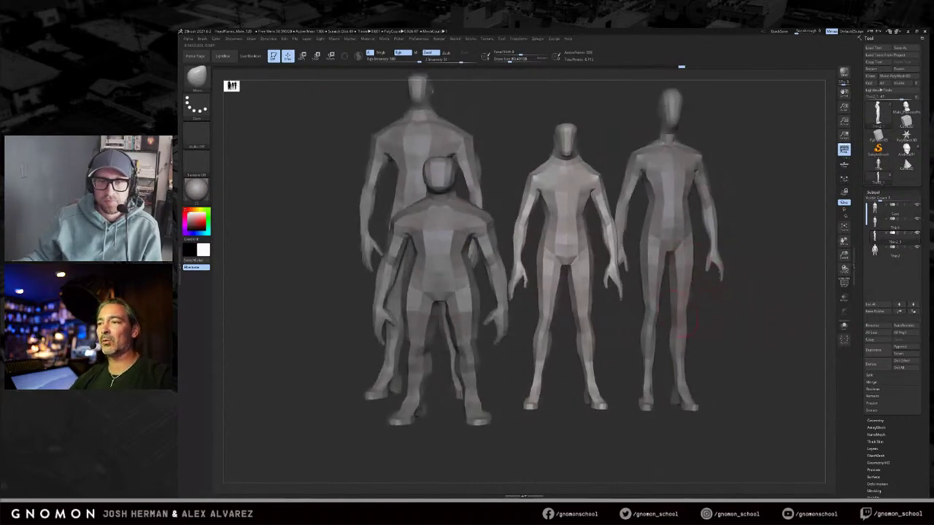
{"action": "left_click", "coordinate": [584, 323], "text": "ctrl+shift"}
{"action": "key", "text": "alt+s"}
{"action": "left_click_drag", "start_coordinate": [624, 236], "coordinate": [467, 409], "text": "ctrl"}
{"action": "left_click", "coordinate": [655, 321], "text": "ctrl+shift"}
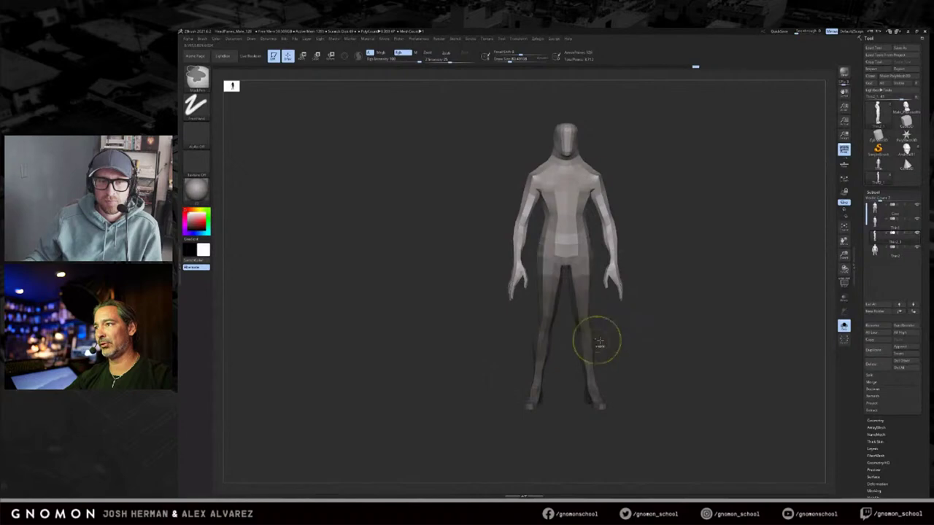
Step: Invert the mask and shift the unmasked legs upward with a move transpose line
{"action": "key", "text": "w"}
{"action": "left_click", "coordinate": [603, 296], "text": "ctrl"}
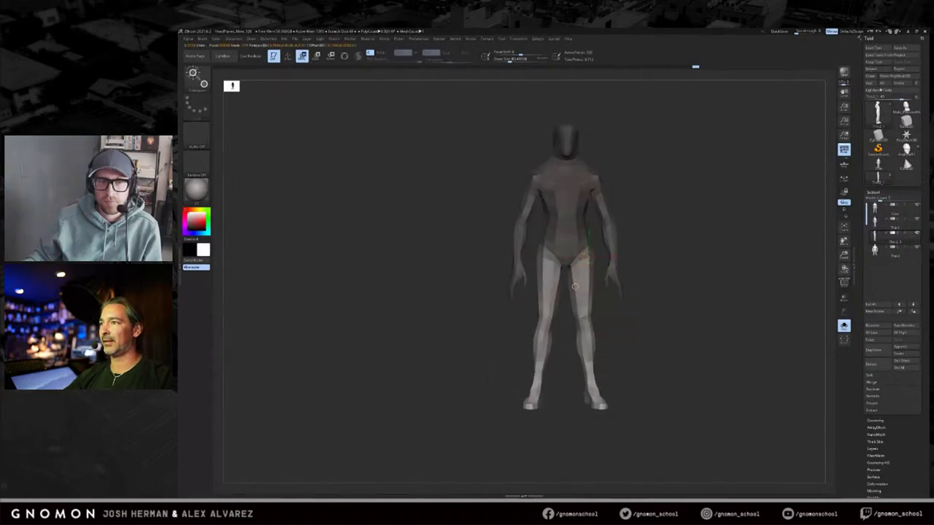
{"action": "left_click_drag", "start_coordinate": [589, 437], "coordinate": [589, 429]}
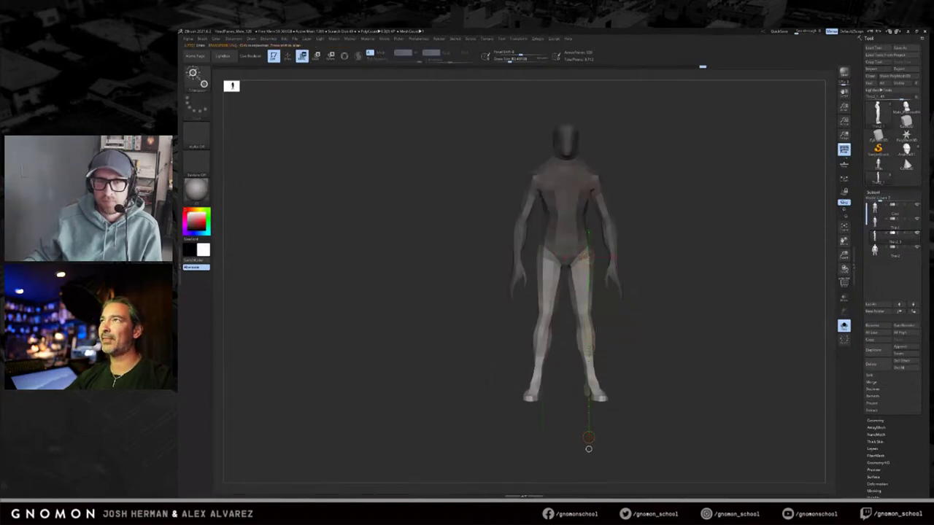
{"action": "key", "text": "q"}
{"action": "left_click_drag", "start_coordinate": [595, 316], "coordinate": [602, 310]}
Step: Try to adjust the stance by rotating the unmasked legs about the hips with a transpose line
{"action": "mouse_move", "coordinate": [718, 289]}
{"action": "left_mouse_down", "text": "alt"}
{"action": "mouse_move", "coordinate": [667, 287]}
{"action": "mouse_move", "coordinate": [658, 321]}
{"action": "mouse_move", "coordinate": [584, 313]}
{"action": "left_mouse_up", "text": "alt"}
{"action": "key", "text": "r"}
{"action": "left_click_drag", "start_coordinate": [538, 345], "coordinate": [568, 340]}
{"action": "left_click_drag", "start_coordinate": [618, 318], "coordinate": [686, 312], "text": "shift"}
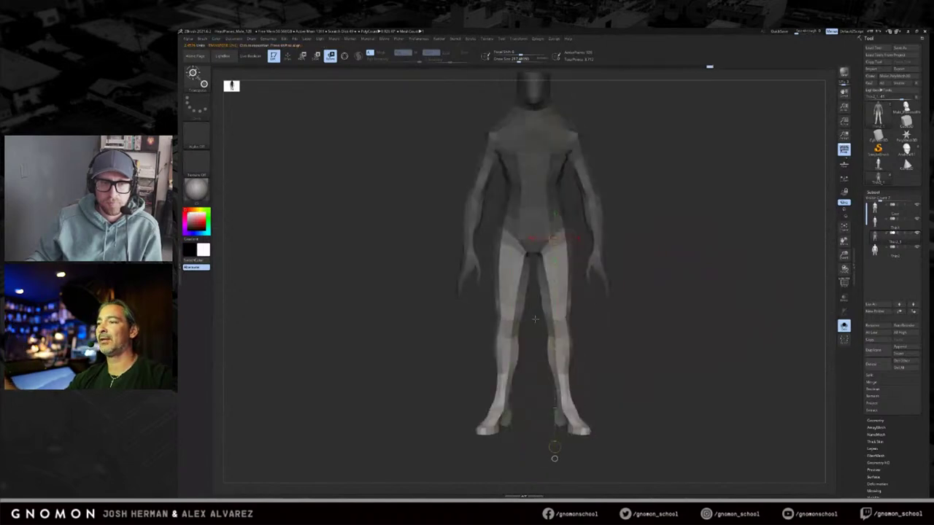
{"action": "key", "text": "shift+f"}
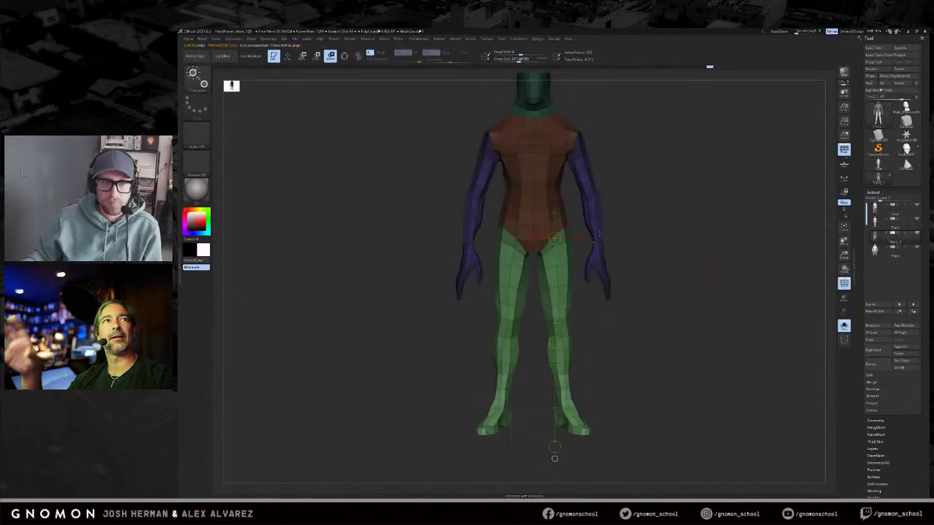
{"action": "key", "text": "shift+f"}
{"action": "left_click_drag", "start_coordinate": [642, 274], "coordinate": [625, 262], "text": "alt"}
{"action": "key", "text": "ctrl+z"}
Step: Adjust the angle of the unmasked legs in side view with the rotate transpose line
{"action": "left_click_drag", "start_coordinate": [597, 301], "coordinate": [645, 304]}
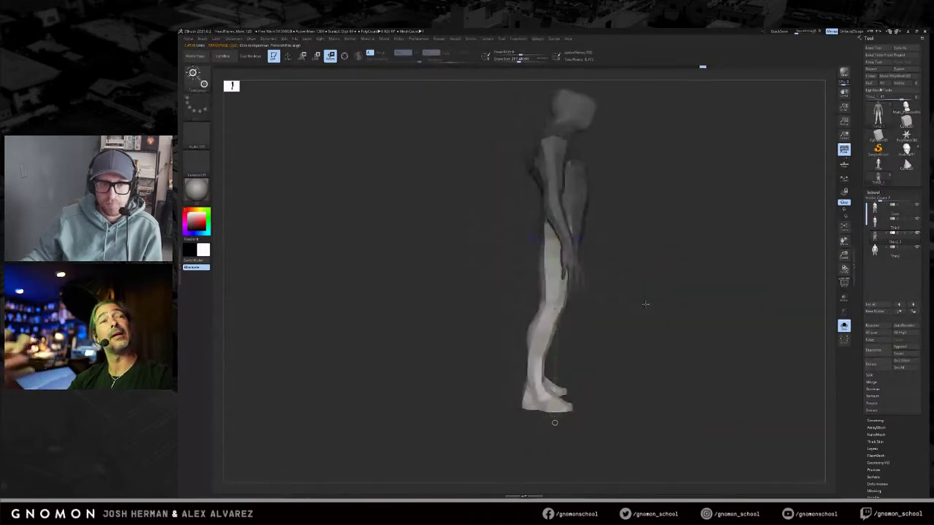
{"action": "left_click_drag", "start_coordinate": [553, 305], "coordinate": [565, 305]}
{"action": "key", "text": "ctrl+z"}
{"action": "key", "text": "ctrl+shift+z"}
{"action": "mouse_move", "coordinate": [552, 231]}
{"action": "left_mouse_down"}
{"action": "mouse_move", "coordinate": [566, 305]}
{"action": "mouse_move", "coordinate": [555, 304]}
{"action": "left_mouse_up"}
{"action": "mouse_move", "coordinate": [730, 272]}
{"action": "left_mouse_down"}
{"action": "mouse_move", "coordinate": [711, 271]}
{"action": "mouse_move", "coordinate": [719, 285]}
{"action": "mouse_move", "coordinate": [701, 273]}
{"action": "mouse_move", "coordinate": [630, 296]}
{"action": "mouse_move", "coordinate": [582, 327]}
{"action": "mouse_move", "coordinate": [541, 338]}
{"action": "mouse_move", "coordinate": [527, 319]}
{"action": "left_mouse_up"}
{"action": "key", "text": "q"}
{"action": "key", "text": "s"}
{"action": "key", "text": "ctrl+z"}
Step: Reshape the profile of the neck, chest and upper back with a resized SnakeHook brush
{"action": "left_click_drag", "start_coordinate": [567, 145], "coordinate": [590, 172], "text": "alt"}
{"action": "key", "text": "b"}
{"action": "key", "text": "s"}
{"action": "key", "text": "h"}
{"action": "key", "text": "s"}
{"action": "left_click_drag", "start_coordinate": [521, 167], "coordinate": [512, 168]}
{"action": "key", "text": "ctrl+z"}
{"action": "key", "text": "s"}
{"action": "left_click_drag", "start_coordinate": [522, 219], "coordinate": [526, 219]}
{"action": "key", "text": "s"}
{"action": "left_click_drag", "start_coordinate": [542, 158], "coordinate": [535, 159]}
{"action": "left_click_drag", "start_coordinate": [526, 173], "coordinate": [506, 172]}
{"action": "key", "text": "s"}
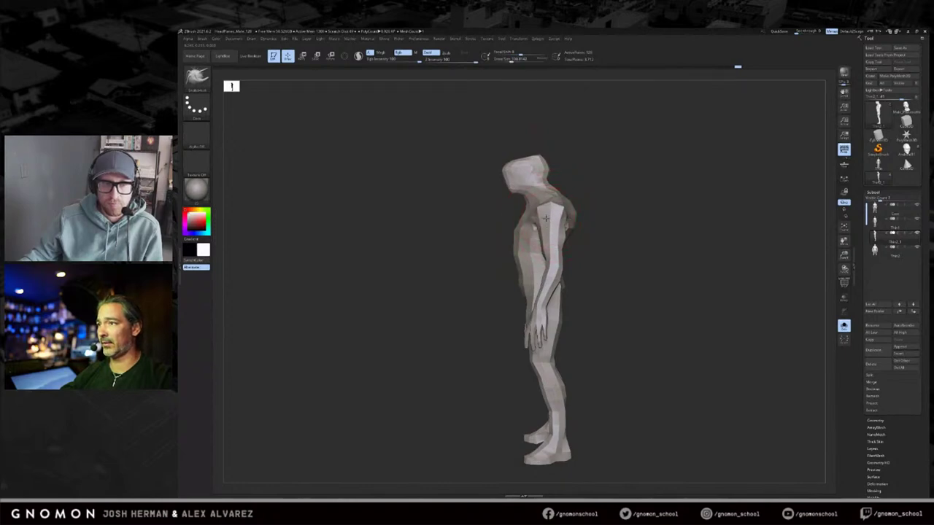
Step: Refine the shoulders and upper chest from several angles with a smaller Move brush, checking the polygroups
{"action": "mouse_move", "coordinate": [632, 213]}
{"action": "left_mouse_down"}
{"action": "mouse_move", "coordinate": [669, 196]}
{"action": "mouse_move", "coordinate": [644, 218]}
{"action": "mouse_move", "coordinate": [688, 198]}
{"action": "mouse_move", "coordinate": [713, 177]}
{"action": "mouse_move", "coordinate": [682, 177]}
{"action": "mouse_move", "coordinate": [717, 165]}
{"action": "mouse_move", "coordinate": [675, 191]}
{"action": "mouse_move", "coordinate": [702, 187]}
{"action": "mouse_move", "coordinate": [715, 184]}
{"action": "mouse_move", "coordinate": [579, 184]}
{"action": "left_mouse_up"}
{"action": "key", "text": "s"}
{"action": "mouse_move", "coordinate": [673, 173]}
{"action": "left_mouse_down"}
{"action": "mouse_move", "coordinate": [588, 167]}
{"action": "mouse_move", "coordinate": [581, 195]}
{"action": "left_mouse_up"}
{"action": "key", "text": "shift+f"}
{"action": "key", "text": "shift+f"}
{"action": "mouse_move", "coordinate": [664, 155]}
{"action": "left_mouse_down"}
{"action": "mouse_move", "coordinate": [680, 144]}
{"action": "mouse_move", "coordinate": [656, 150]}
{"action": "left_mouse_up"}
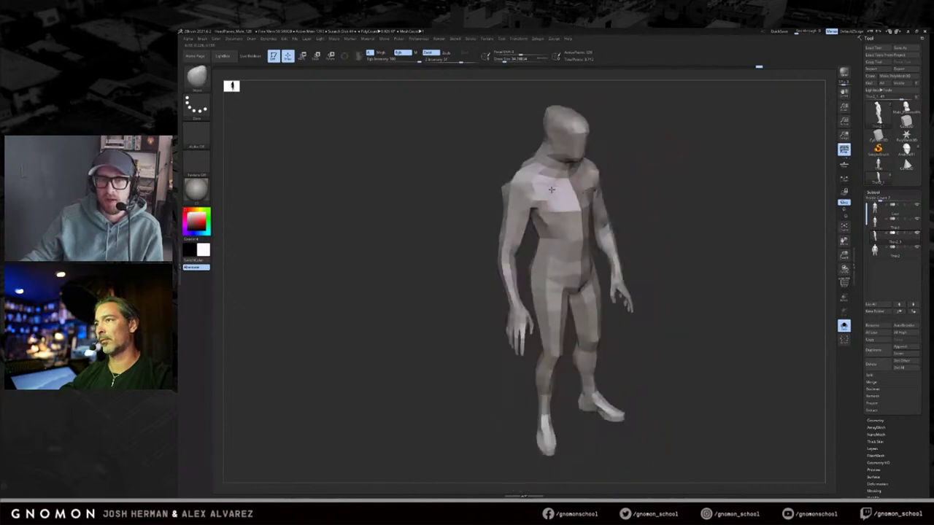
{"action": "right_click_drag", "start_coordinate": [630, 162], "coordinate": [604, 186]}
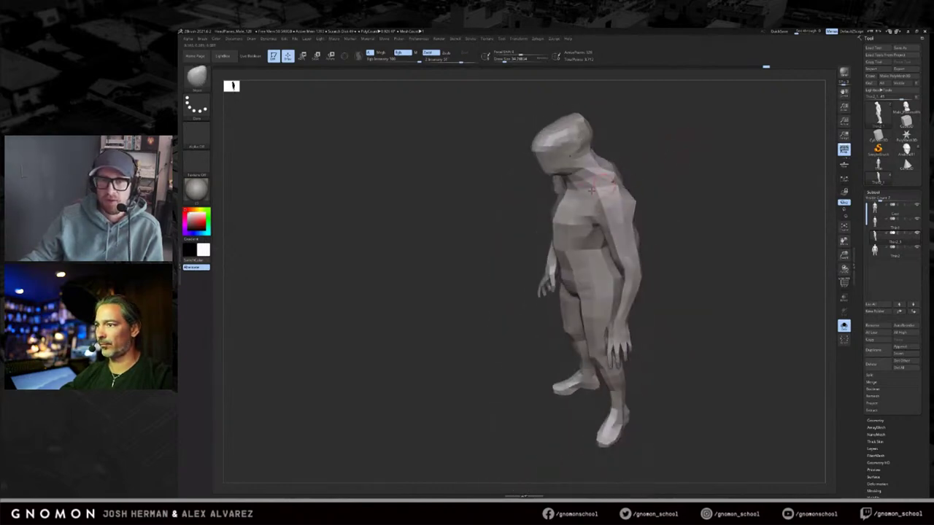
Step: Define the planes of the chest and ribcage with the DamStandard brush
{"action": "key", "text": "shift+f"}
{"action": "key", "text": "shift+f"}
{"action": "left_click_drag", "start_coordinate": [664, 164], "coordinate": [692, 164]}
{"action": "right_click_drag", "start_coordinate": [692, 164], "coordinate": [657, 200]}
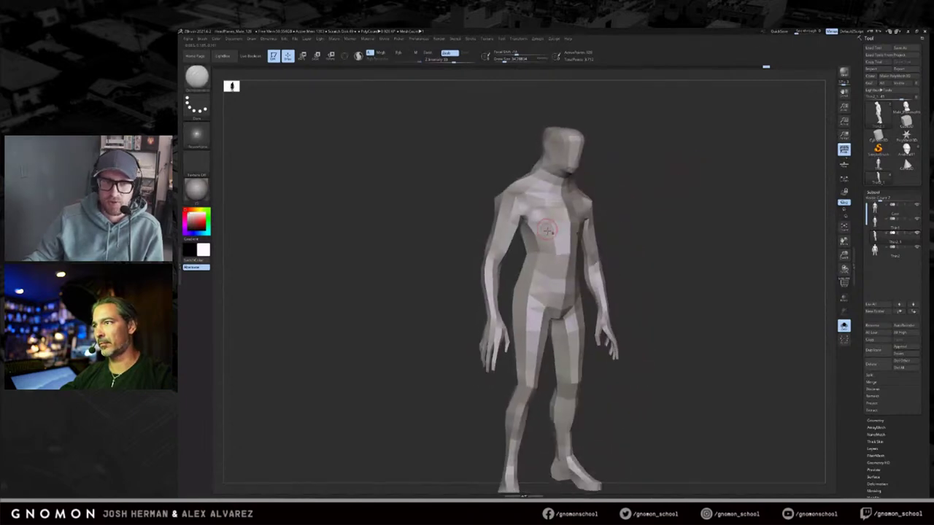
{"action": "right_click_drag", "start_coordinate": [540, 252], "coordinate": [645, 236]}
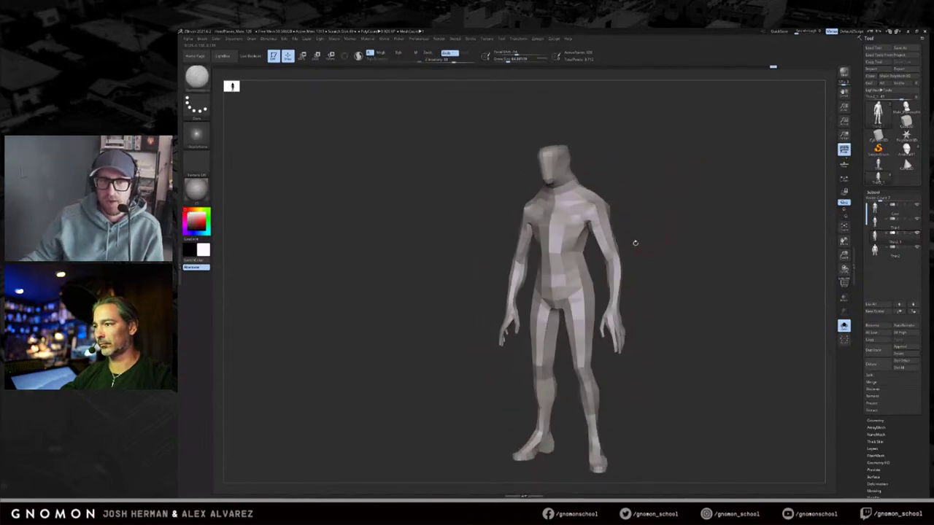
Step: Hide the legs and reshape the waist and lower torso with the Move brush
{"action": "left_click", "coordinate": [618, 257], "text": "ctrl+shift"}
{"action": "left_click_drag", "start_coordinate": [649, 250], "coordinate": [663, 254], "text": "ctrl+shift"}
{"action": "right_click_drag", "start_coordinate": [658, 269], "coordinate": [683, 253], "text": "shift"}
{"action": "left_click", "coordinate": [585, 328], "text": "ctrl+shift"}
{"action": "left_click_drag", "start_coordinate": [674, 272], "coordinate": [688, 276], "text": "ctrl+shift"}
{"action": "right_click_drag", "start_coordinate": [688, 275], "coordinate": [661, 200]}
{"action": "right_click_drag", "start_coordinate": [571, 230], "coordinate": [587, 248]}
{"action": "right_click_drag", "start_coordinate": [661, 217], "coordinate": [690, 211]}
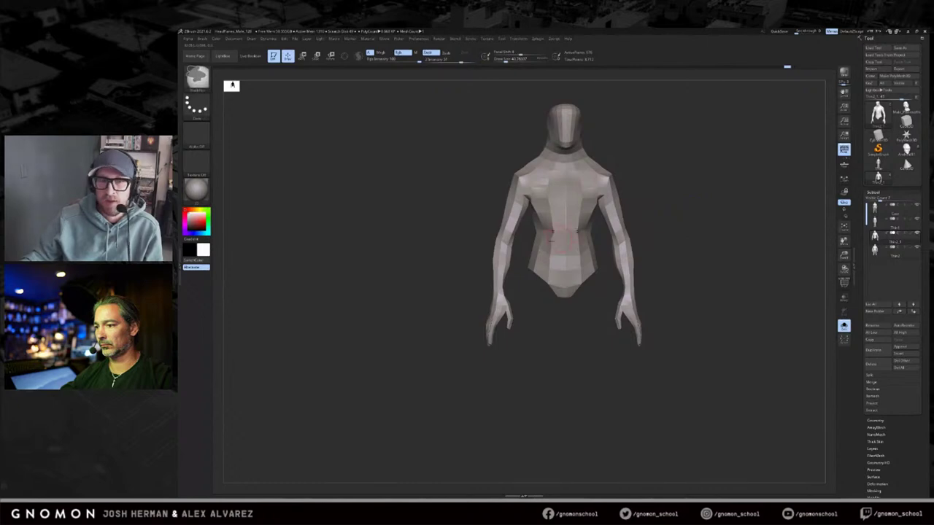
{"action": "right_click_drag", "start_coordinate": [671, 209], "coordinate": [644, 254]}
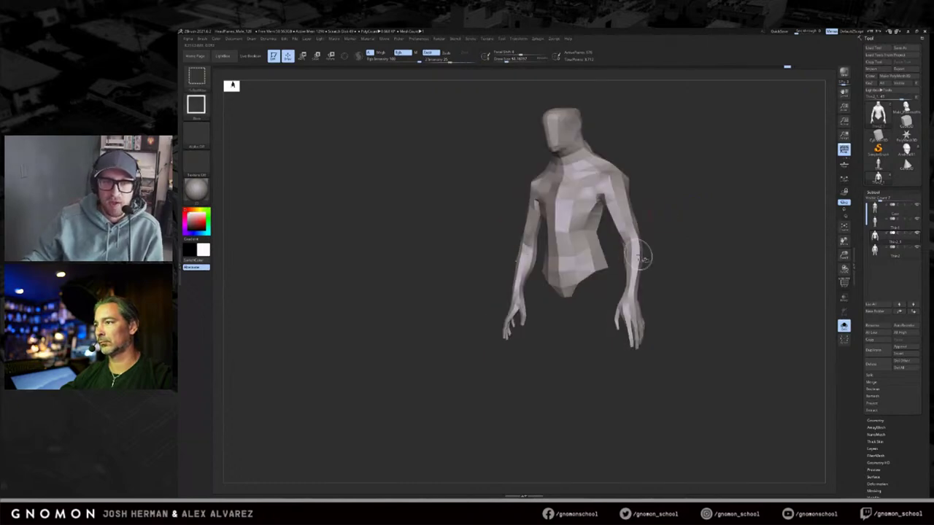
Step: Isolate the legs, mask them and bring the whole figure back into view
{"action": "left_click", "coordinate": [652, 258], "text": "ctrl+shift"}
{"action": "right_click_drag", "start_coordinate": [622, 375], "coordinate": [645, 332], "text": "ctrl"}
{"action": "left_click", "coordinate": [600, 321], "text": "ctrl+shift"}
{"action": "left_click", "coordinate": [693, 255], "text": "ctrl"}
{"action": "left_click_drag", "start_coordinate": [687, 245], "coordinate": [731, 285], "text": "ctrl+shift"}
{"action": "left_click", "coordinate": [693, 287], "text": "ctrl+shift"}
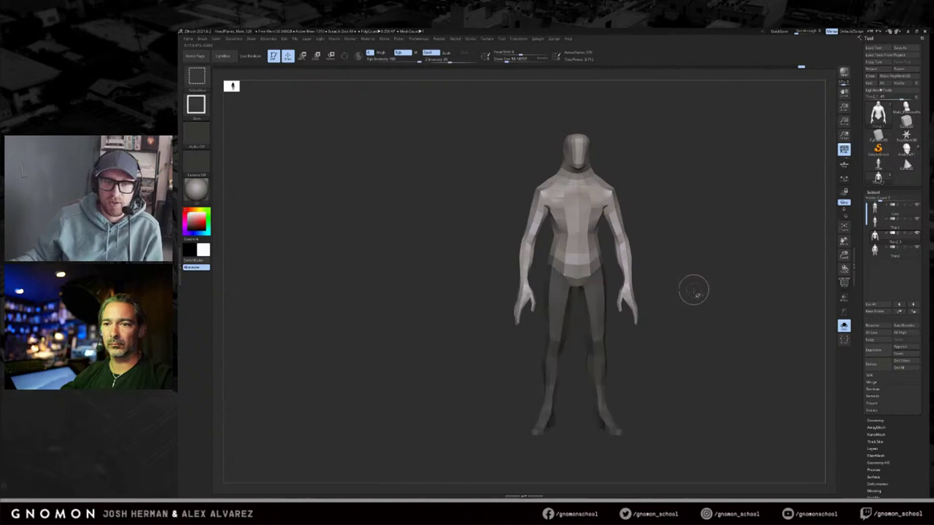
Step: Soften the leg mask's edge across the hips and enlarge the Move brush
{"action": "right_click_drag", "start_coordinate": [636, 277], "coordinate": [678, 244]}
{"action": "left_click", "coordinate": [630, 259], "text": "ctrl"}
{"action": "left_click", "coordinate": [629, 258], "text": "ctrl"}
{"action": "left_click", "coordinate": [681, 240], "text": "ctrl"}
{"action": "left_click_drag", "start_coordinate": [682, 240], "coordinate": [684, 222], "text": "shift"}
{"action": "left_click", "coordinate": [679, 240], "text": "ctrl"}
{"action": "key", "text": "bracketright"}
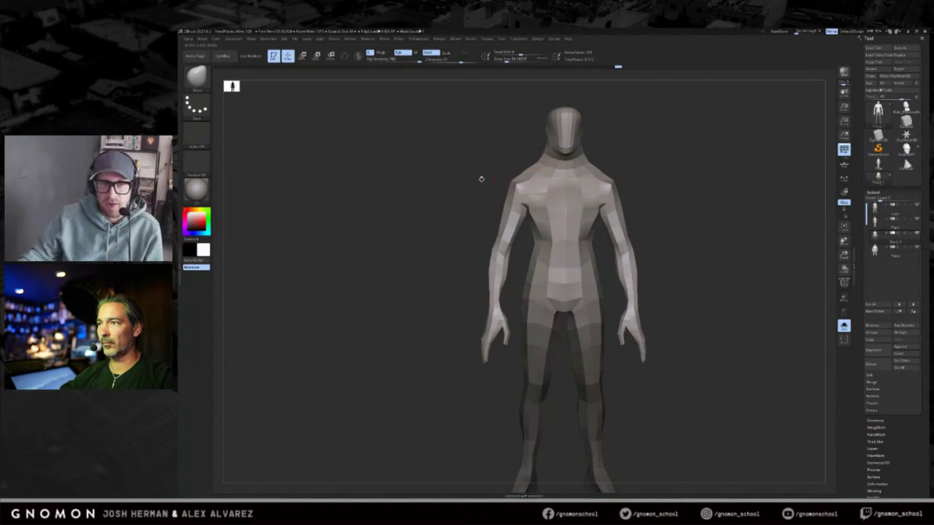
Step: Adjust the upper torso silhouette with the Move brush and define the chest planes with the DamStandard brush
{"action": "right_click_drag", "start_coordinate": [482, 179], "coordinate": [620, 176]}
{"action": "mouse_move", "coordinate": [678, 157]}
{"action": "right_mouse_down"}
{"action": "mouse_move", "coordinate": [696, 153]}
{"action": "mouse_move", "coordinate": [542, 182]}
{"action": "mouse_move", "coordinate": [525, 199]}
{"action": "right_mouse_up"}
{"action": "key", "text": "b"}
{"action": "key", "text": "d"}
{"action": "key", "text": "s"}
{"action": "right_click_drag", "start_coordinate": [742, 179], "coordinate": [590, 231]}
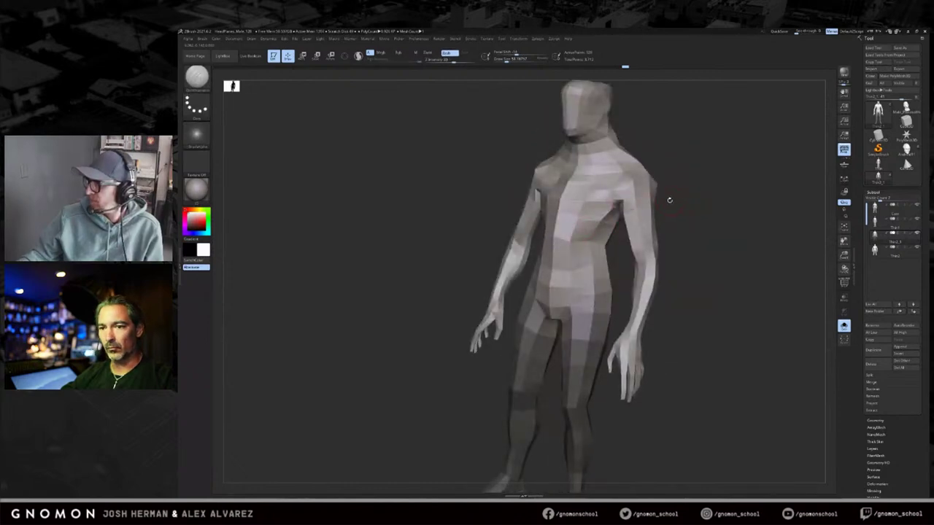
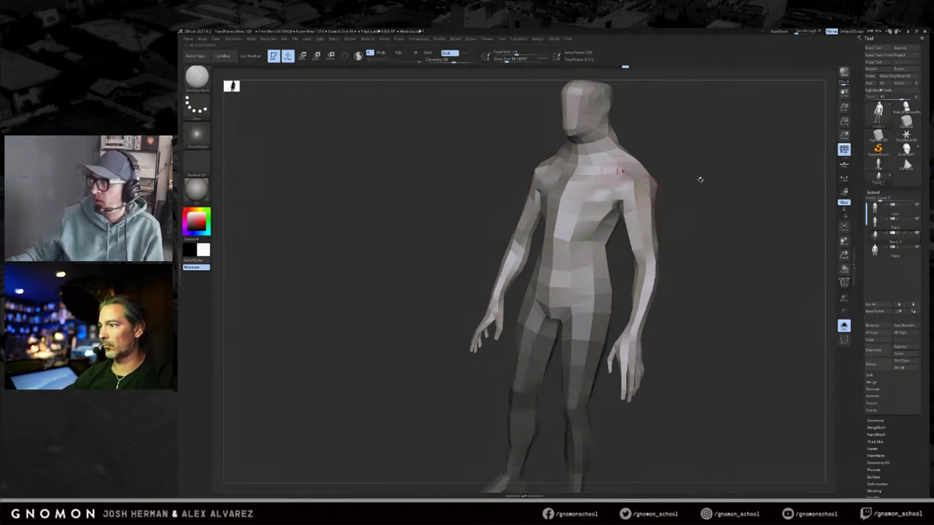
{"action": "mouse_move", "coordinate": [892, 223]}
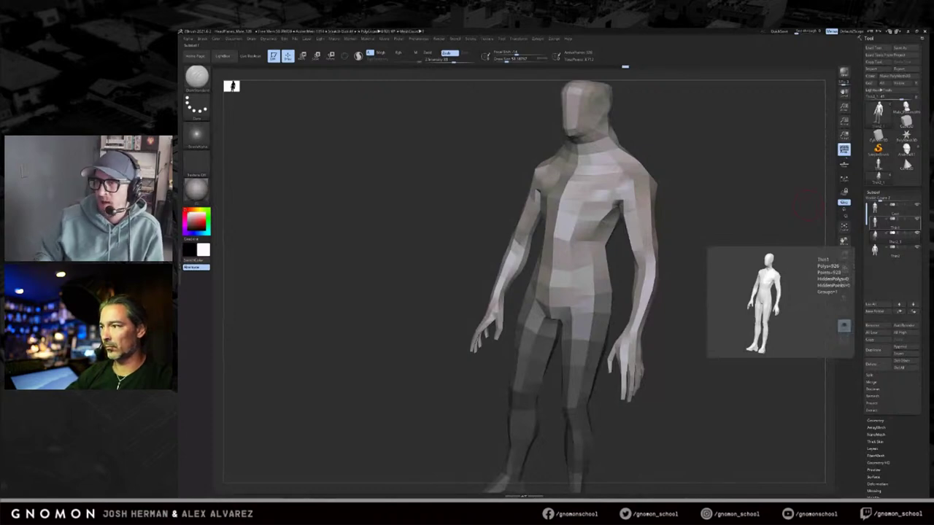
{"action": "mouse_move", "coordinate": [719, 167]}
{"action": "left_mouse_down"}
{"action": "mouse_move", "coordinate": [732, 177]}
{"action": "mouse_move", "coordinate": [707, 198]}
{"action": "mouse_move", "coordinate": [622, 219]}
{"action": "mouse_move", "coordinate": [683, 222]}
{"action": "left_mouse_up"}
{"action": "key", "text": "s"}
{"action": "key", "text": "s"}
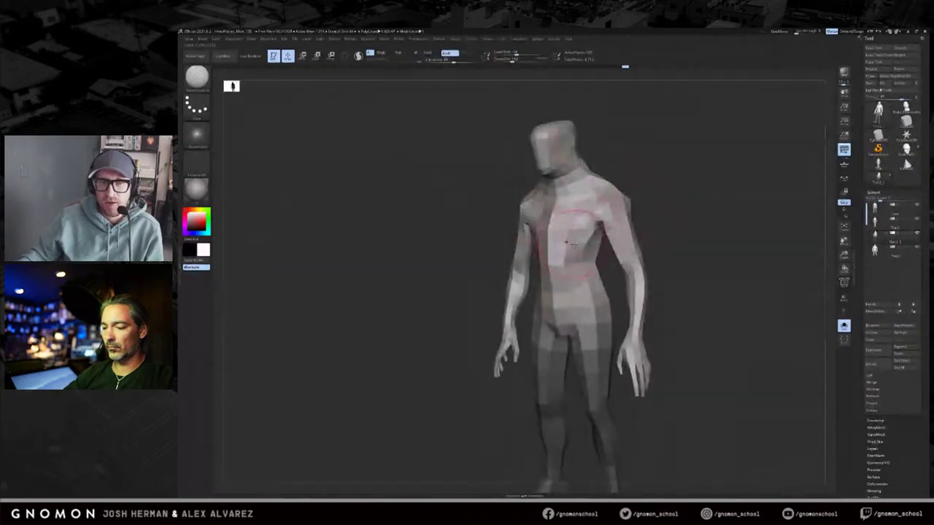
Step: Build up volume on the chest, shoulders and abdomen with a resized ClayBuildup brush
{"action": "key", "text": "b"}
{"action": "key", "text": "c"}
{"action": "key", "text": "b"}
{"action": "key", "text": "s"}
{"action": "left_click_drag", "start_coordinate": [470, 254], "coordinate": [557, 244]}
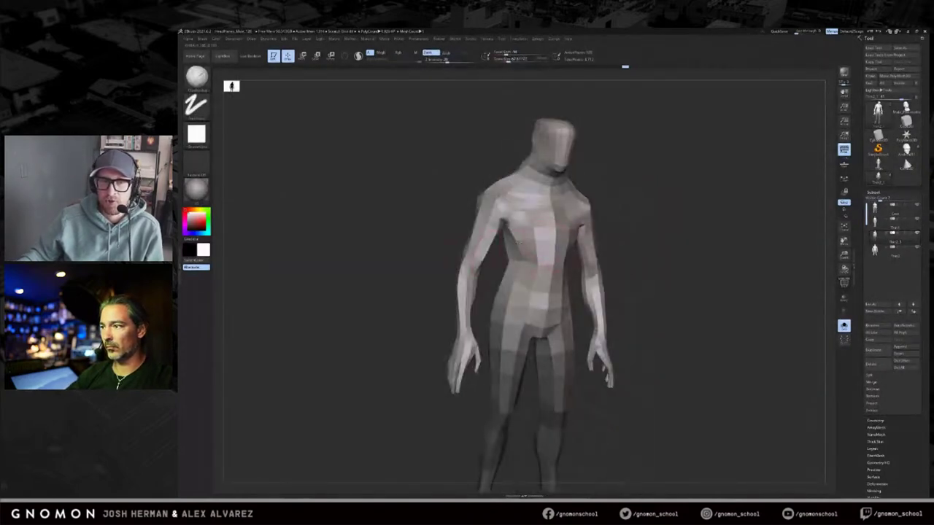
{"action": "mouse_move", "coordinate": [659, 213]}
{"action": "left_mouse_down", "text": "shift"}
{"action": "mouse_move", "coordinate": [624, 214]}
{"action": "mouse_move", "coordinate": [659, 212]}
{"action": "left_mouse_up", "text": "shift"}
{"action": "key", "text": "s"}
{"action": "left_click_drag", "start_coordinate": [686, 214], "coordinate": [588, 245]}
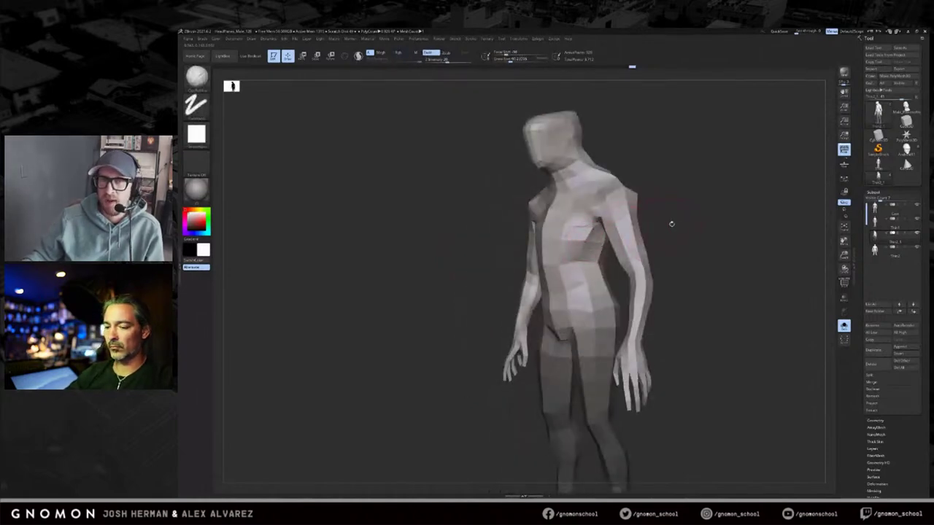
{"action": "left_click_drag", "start_coordinate": [666, 223], "coordinate": [557, 264]}
{"action": "left_click_drag", "start_coordinate": [707, 232], "coordinate": [670, 241]}
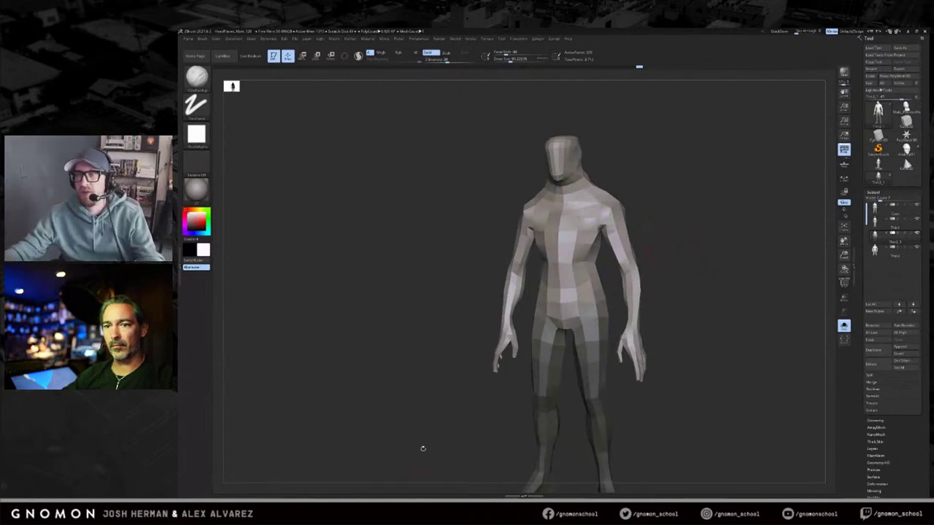
Step: Invert the mask to free the legs, and build up and smooth the thighs with ClayBuildup
{"action": "left_click_drag", "start_coordinate": [668, 192], "coordinate": [690, 141]}
{"action": "left_click_drag", "start_coordinate": [691, 177], "coordinate": [638, 234]}
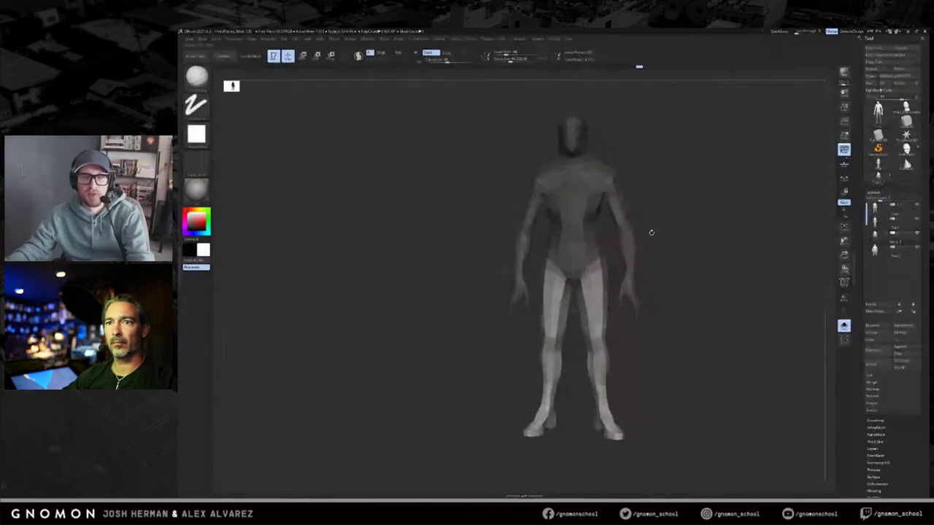
{"action": "mouse_move", "coordinate": [619, 310]}
{"action": "left_mouse_down"}
{"action": "mouse_move", "coordinate": [626, 330]}
{"action": "mouse_move", "coordinate": [605, 329]}
{"action": "left_mouse_up"}
{"action": "left_click_drag", "start_coordinate": [661, 309], "coordinate": [612, 313]}
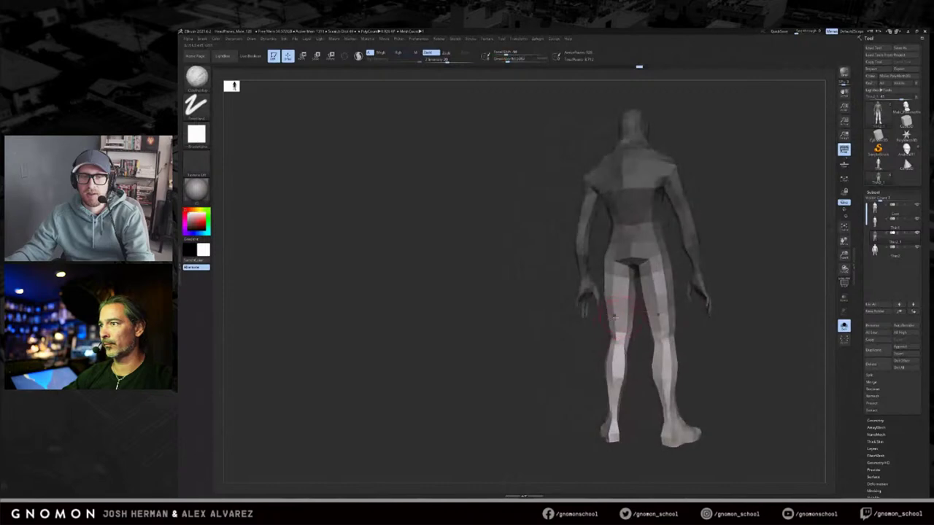
{"action": "mouse_move", "coordinate": [607, 314]}
{"action": "left_mouse_down", "text": "shift"}
{"action": "mouse_move", "coordinate": [599, 319]}
{"action": "mouse_move", "coordinate": [611, 321]}
{"action": "mouse_move", "coordinate": [610, 332]}
{"action": "mouse_move", "coordinate": [656, 321]}
{"action": "left_mouse_up", "text": "shift"}
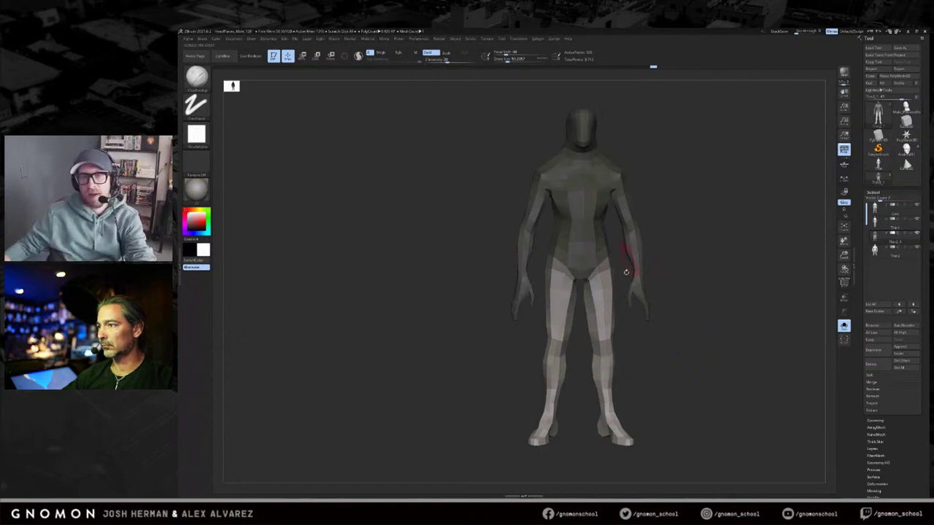
Step: Free the upper body, adjust the hips with the Move brush and clear the mask
{"action": "left_click_drag", "start_coordinate": [740, 329], "coordinate": [729, 298]}
{"action": "left_click_drag", "start_coordinate": [678, 205], "coordinate": [647, 191]}
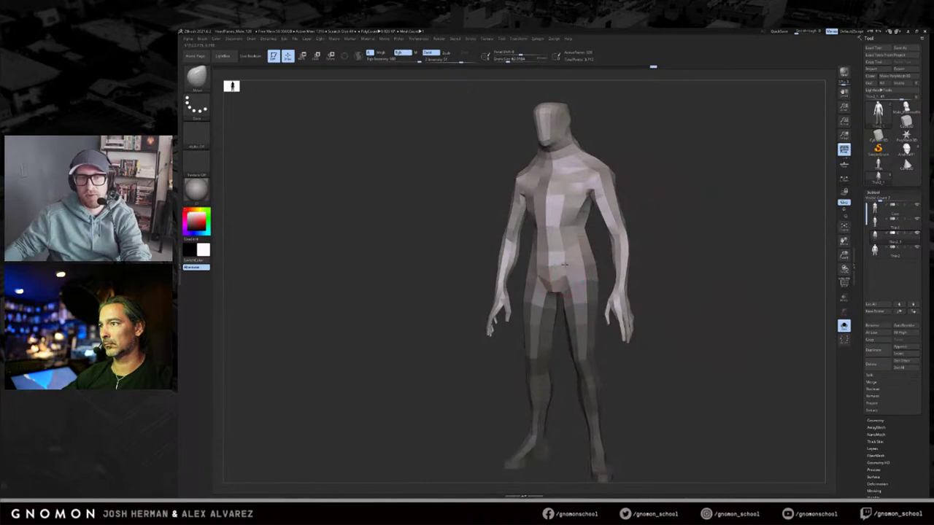
{"action": "mouse_move", "coordinate": [653, 253]}
{"action": "left_mouse_down"}
{"action": "mouse_move", "coordinate": [688, 269]}
{"action": "mouse_move", "coordinate": [671, 244]}
{"action": "mouse_move", "coordinate": [678, 272]}
{"action": "left_mouse_up"}
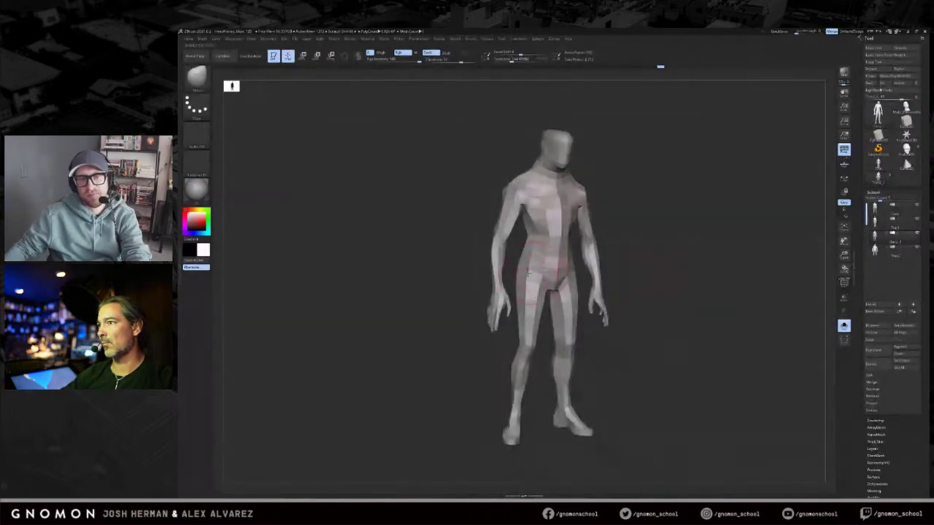
Step: Hide the arms and reshape the outer hips and thighs with the Move brush
{"action": "left_click", "coordinate": [496, 277], "text": "ctrl+shift"}
{"action": "left_click_drag", "start_coordinate": [642, 193], "coordinate": [659, 219], "text": "ctrl+shift"}
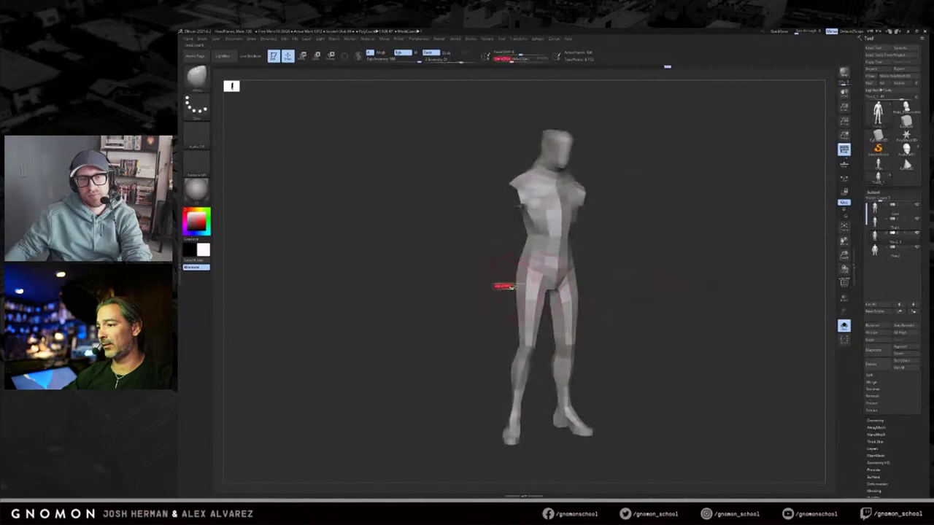
{"action": "mouse_move", "coordinate": [499, 326]}
{"action": "left_mouse_down", "text": "shift"}
{"action": "mouse_move", "coordinate": [517, 323]}
{"action": "mouse_move", "coordinate": [512, 310]}
{"action": "left_mouse_up", "text": "shift"}
{"action": "right_click_drag", "start_coordinate": [506, 331], "coordinate": [538, 342]}
Step: Reshape the knees, calves and ankles from several angles with a resized Move brush
{"action": "key", "text": "s"}
{"action": "mouse_move", "coordinate": [540, 345]}
{"action": "left_mouse_down"}
{"action": "mouse_move", "coordinate": [506, 345]}
{"action": "mouse_move", "coordinate": [512, 357]}
{"action": "left_mouse_up"}
{"action": "mouse_move", "coordinate": [472, 393]}
{"action": "left_mouse_down"}
{"action": "mouse_move", "coordinate": [526, 392]}
{"action": "mouse_move", "coordinate": [502, 407]}
{"action": "left_mouse_up"}
{"action": "key", "text": "s"}
{"action": "key", "text": "s"}
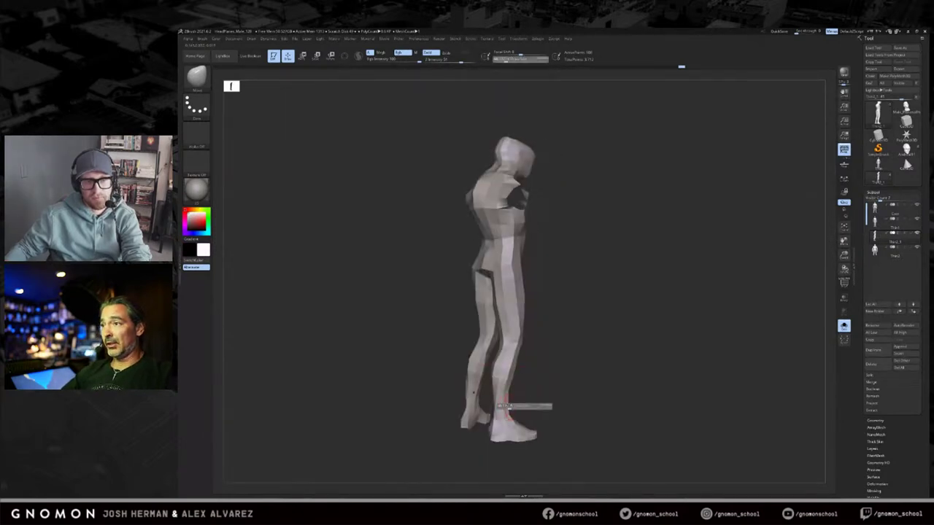
{"action": "left_click_drag", "start_coordinate": [505, 357], "coordinate": [505, 365], "text": "shift"}
{"action": "mouse_move", "coordinate": [499, 410]}
{"action": "left_mouse_down"}
{"action": "mouse_move", "coordinate": [546, 389]}
{"action": "mouse_move", "coordinate": [563, 368]}
{"action": "mouse_move", "coordinate": [567, 389]}
{"action": "left_mouse_up"}
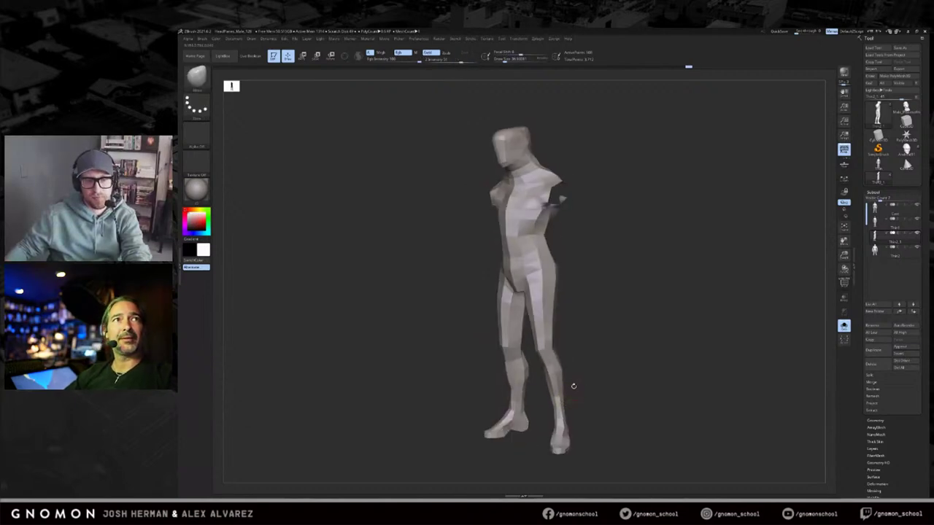
{"action": "key", "text": "ctrl+shift+z"}
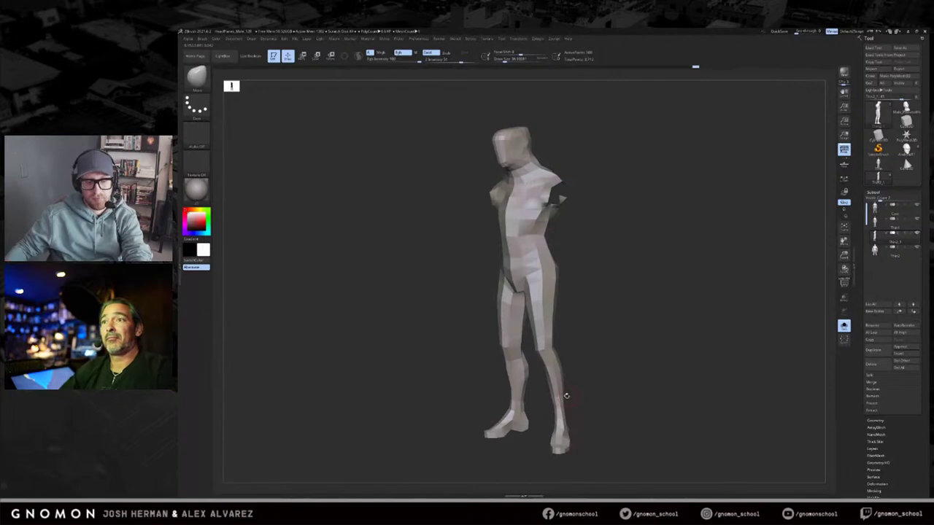
{"action": "key", "text": "1"}
{"action": "mouse_move", "coordinate": [583, 356]}
{"action": "left_mouse_down"}
{"action": "mouse_move", "coordinate": [562, 378]}
{"action": "mouse_move", "coordinate": [588, 358]}
{"action": "mouse_move", "coordinate": [580, 378]}
{"action": "mouse_move", "coordinate": [582, 361]}
{"action": "left_mouse_up"}
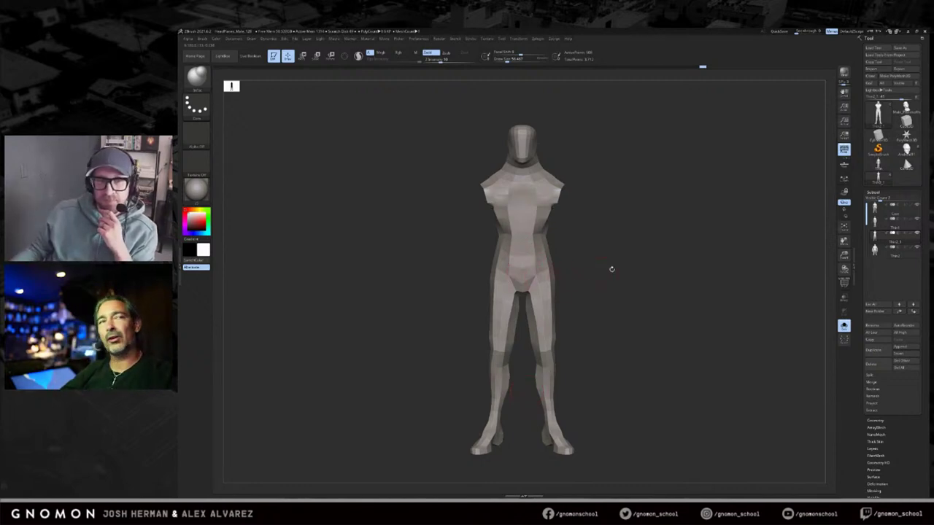
Step: Turn on the polygroup wireframe, show the arms and hide them again, and bring back the other figures in the lineup
{"action": "left_click_drag", "start_coordinate": [559, 243], "coordinate": [541, 263]}
{"action": "key", "text": "shift+f"}
{"action": "left_click", "coordinate": [666, 247], "text": "ctrl+shift"}
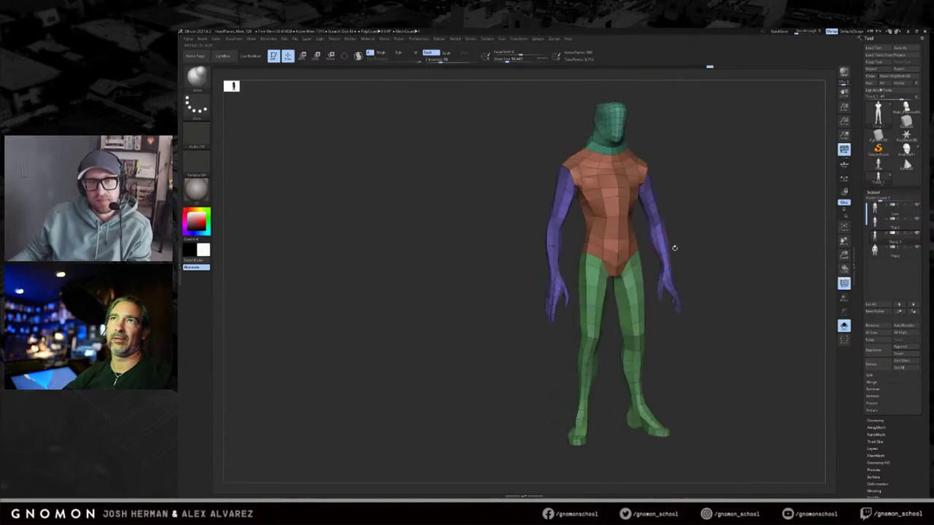
{"action": "left_click", "coordinate": [721, 226], "text": "ctrl+shift"}
{"action": "left_click_drag", "start_coordinate": [720, 225], "coordinate": [645, 211]}
{"action": "left_click", "coordinate": [645, 214], "text": "ctrl+shift"}
{"action": "left_click", "coordinate": [665, 162], "text": "ctrl+shift"}
{"action": "left_click_drag", "start_coordinate": [666, 162], "coordinate": [597, 225]}
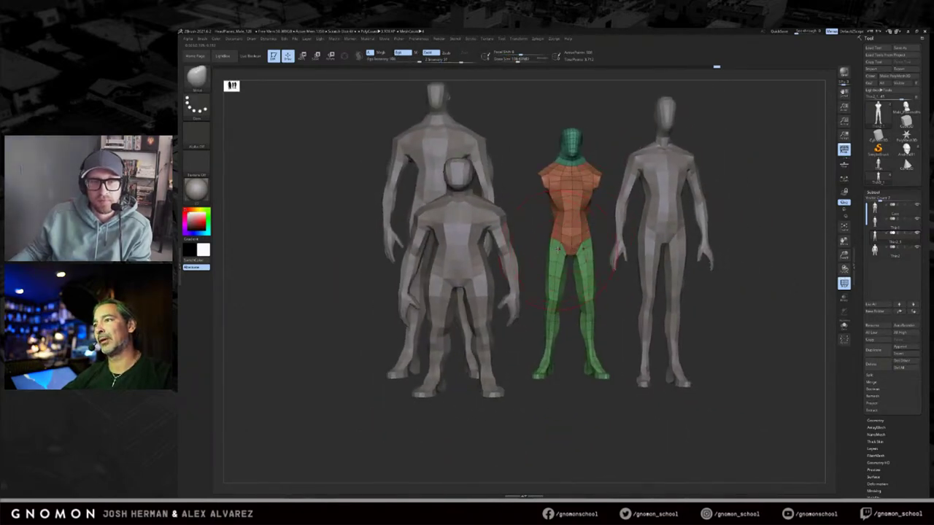
Step: Adjust the hips and thighs with a large Move brush, unhide the arms and turn off the polygroup wireframe
{"action": "left_click_drag", "start_coordinate": [537, 275], "coordinate": [562, 292]}
{"action": "left_click_drag", "start_coordinate": [766, 252], "coordinate": [698, 253]}
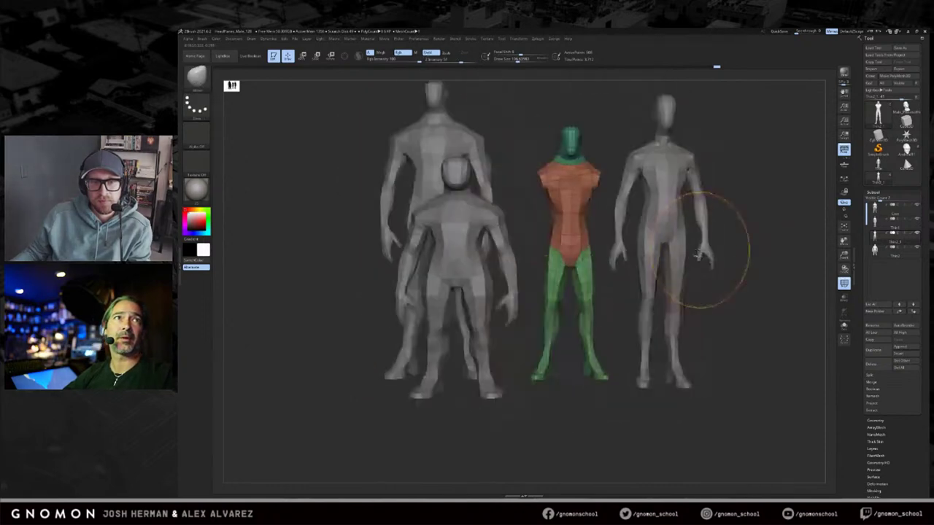
{"action": "left_click_drag", "start_coordinate": [617, 288], "coordinate": [553, 264]}
{"action": "left_click_drag", "start_coordinate": [564, 210], "coordinate": [572, 217]}
{"action": "left_click", "coordinate": [574, 220], "text": "ctrl+shift"}
{"action": "left_click_drag", "start_coordinate": [611, 178], "coordinate": [739, 169]}
{"action": "mouse_move", "coordinate": [738, 169]}
{"action": "left_mouse_down"}
{"action": "mouse_move", "coordinate": [728, 196]}
{"action": "mouse_move", "coordinate": [688, 213]}
{"action": "mouse_move", "coordinate": [732, 214]}
{"action": "mouse_move", "coordinate": [733, 228]}
{"action": "left_mouse_up"}
{"action": "key", "text": "shift+f"}
Step: Reshape the variation's head and neck with a resized Move brush from the front and side
{"action": "key", "text": "s"}
{"action": "mouse_move", "coordinate": [583, 197]}
{"action": "left_mouse_down"}
{"action": "mouse_move", "coordinate": [554, 191]}
{"action": "mouse_move", "coordinate": [572, 175]}
{"action": "mouse_move", "coordinate": [546, 180]}
{"action": "left_mouse_up"}
{"action": "key", "text": "s"}
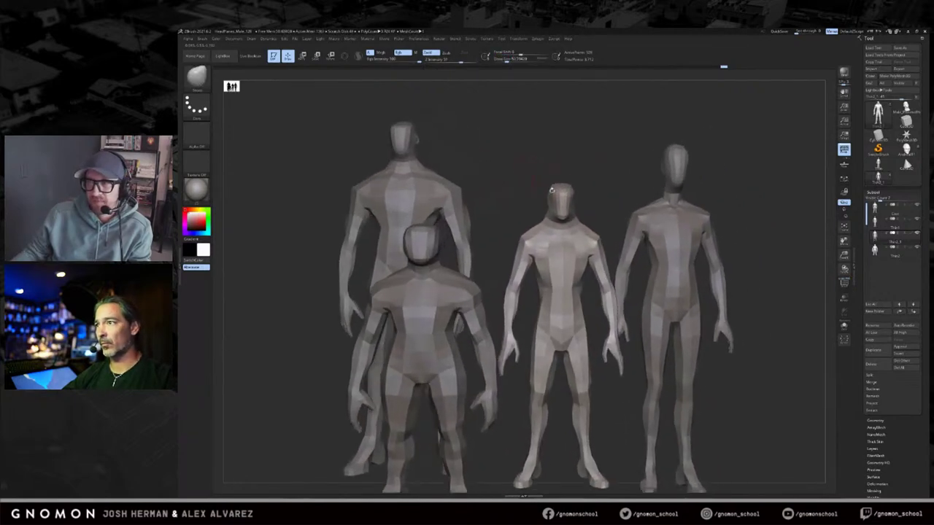
{"action": "key", "text": "s"}
{"action": "left_click_drag", "start_coordinate": [548, 217], "coordinate": [576, 222]}
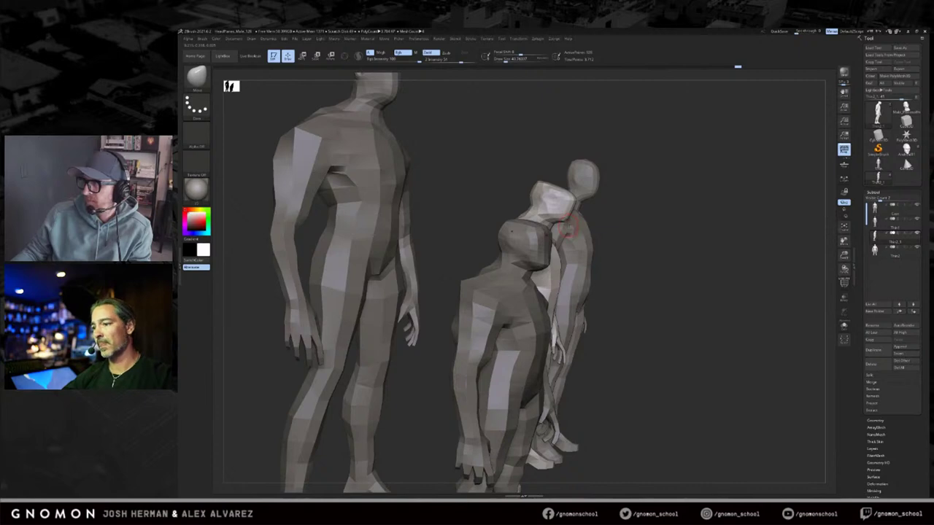
{"action": "key", "text": "s"}
{"action": "left_click_drag", "start_coordinate": [570, 217], "coordinate": [572, 209]}
{"action": "key", "text": "shift"}
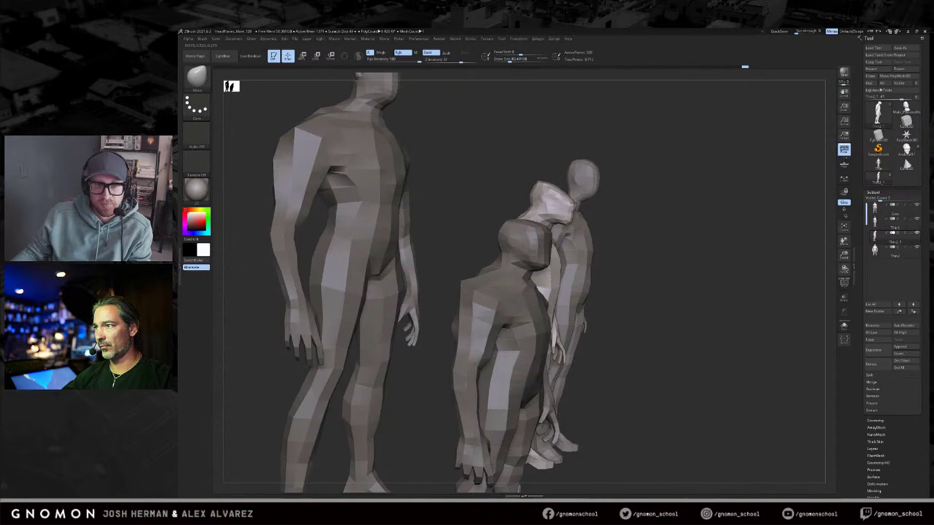
{"action": "left_click_drag", "start_coordinate": [631, 204], "coordinate": [578, 212]}
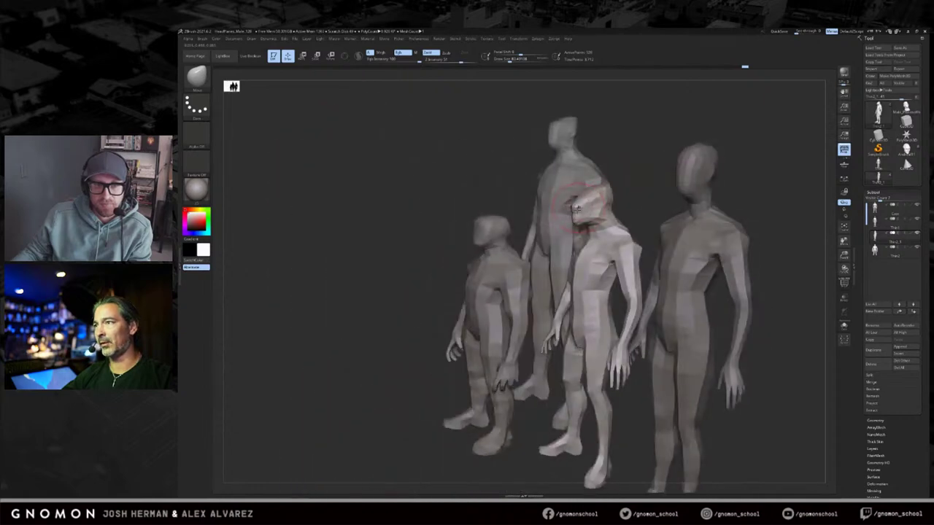
Step: Adjust the variation's shoulders, compare the lineup as black silhouettes and reduce the brush size
{"action": "mouse_move", "coordinate": [623, 178]}
{"action": "left_mouse_down"}
{"action": "mouse_move", "coordinate": [649, 171]}
{"action": "mouse_move", "coordinate": [651, 180]}
{"action": "mouse_move", "coordinate": [610, 177]}
{"action": "mouse_move", "coordinate": [617, 168]}
{"action": "mouse_move", "coordinate": [579, 174]}
{"action": "left_mouse_up"}
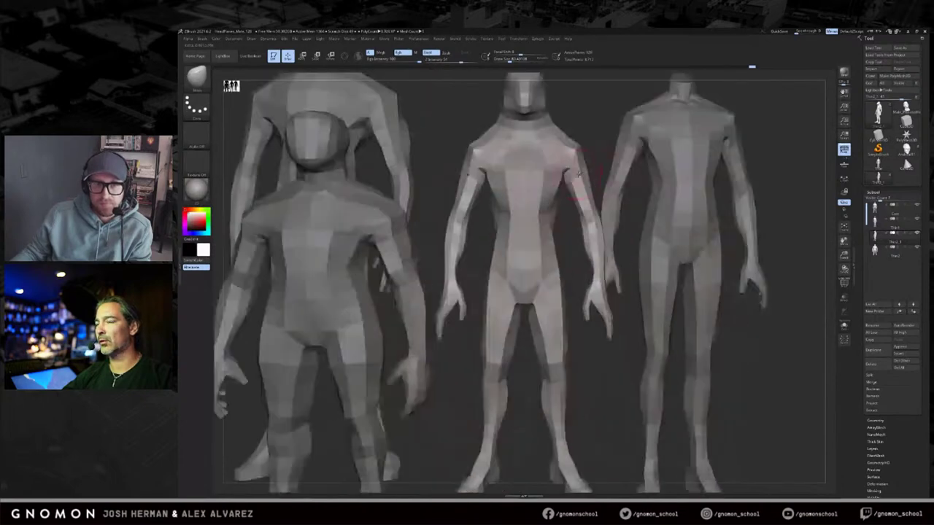
{"action": "left_click_drag", "start_coordinate": [592, 133], "coordinate": [596, 155]}
{"action": "key", "text": "v"}
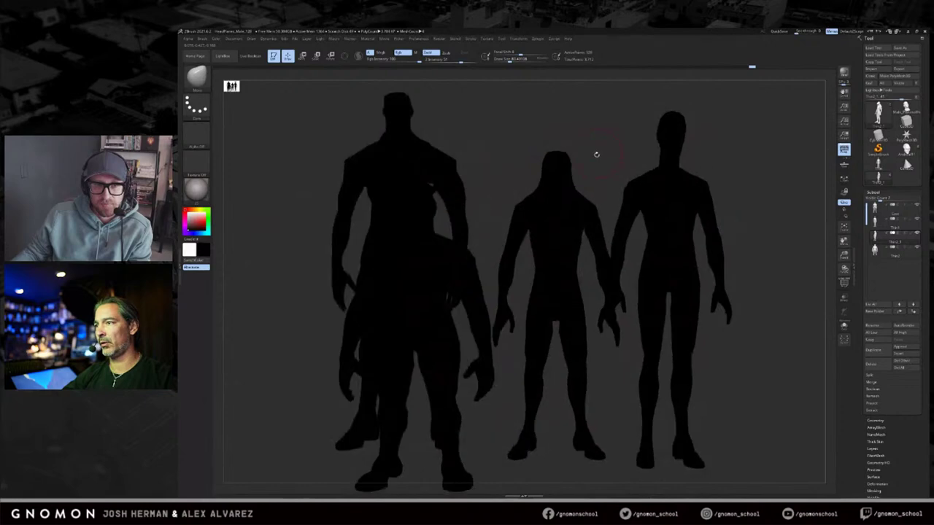
{"action": "key", "text": "v"}
{"action": "key", "text": "bracketleft"}
{"action": "key", "text": "bracketleft"}
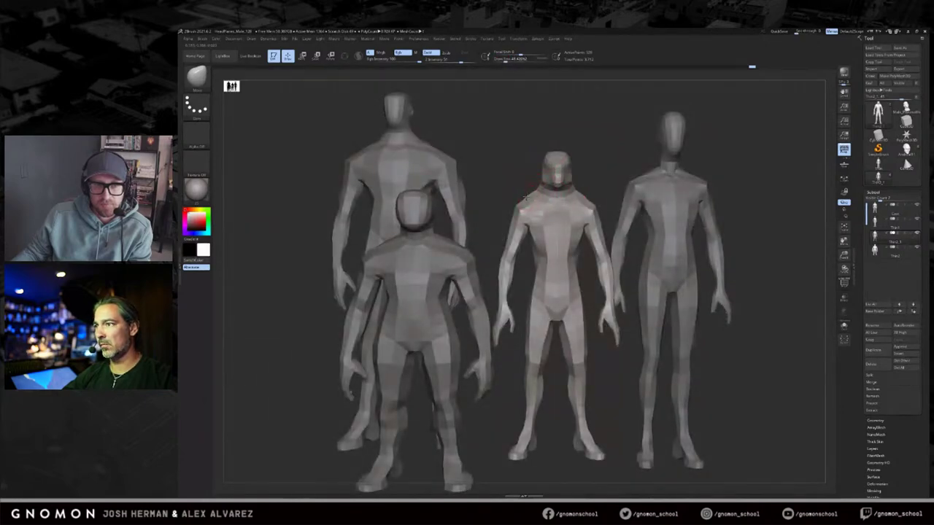
Step: Recheck the silhouettes and refine the variation's upper arms and upper back with the Move brush
{"action": "key", "text": "v"}
{"action": "key", "text": "v"}
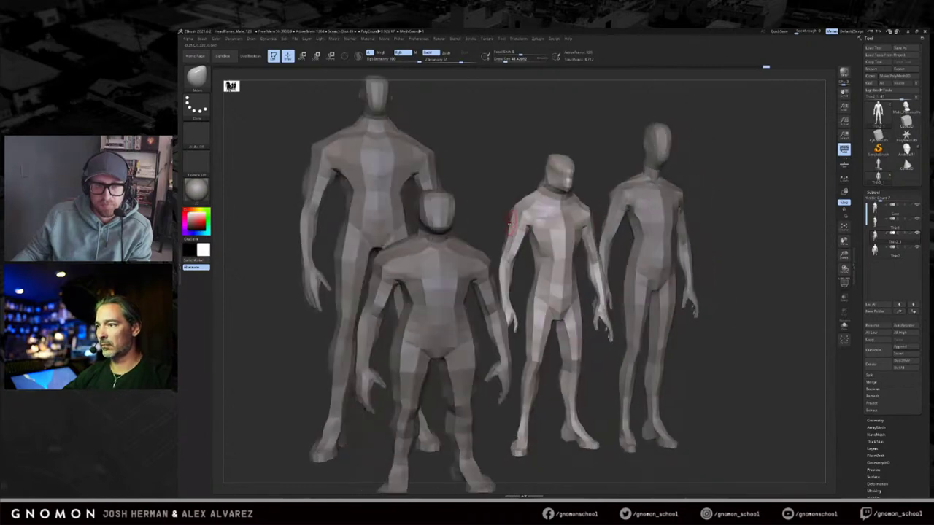
{"action": "left_click_drag", "start_coordinate": [501, 217], "coordinate": [544, 208]}
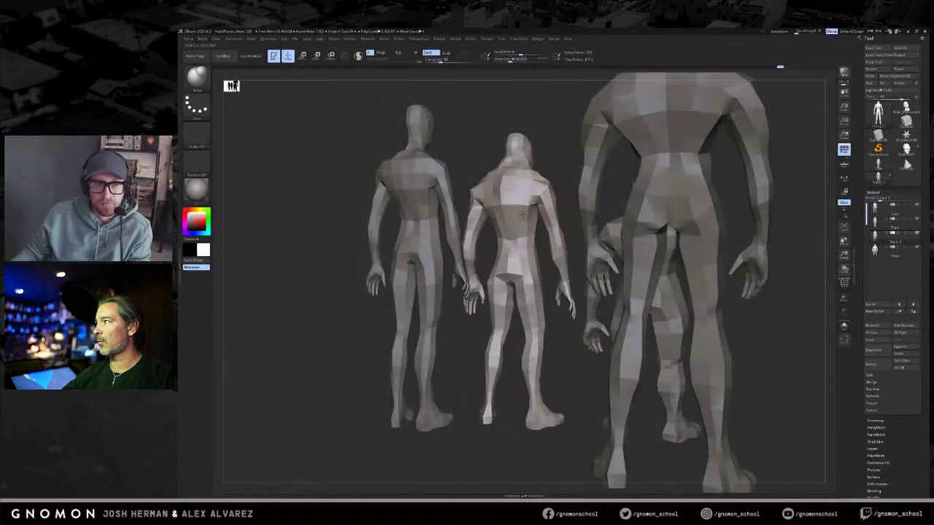
{"action": "left_click_drag", "start_coordinate": [564, 156], "coordinate": [728, 183]}
{"action": "left_click_drag", "start_coordinate": [763, 221], "coordinate": [657, 236]}
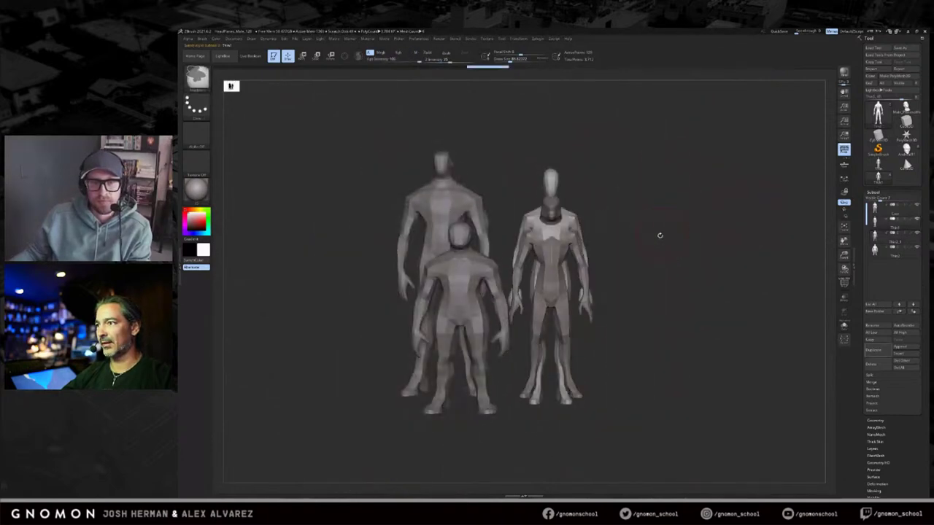
Step: Undo the sideways moves of the slim, short and tall figures to return them to the common centre line
{"action": "key", "text": "ctrl+z"}
{"action": "left_click", "coordinate": [487, 270], "text": "alt"}
{"action": "key", "text": "ctrl+z"}
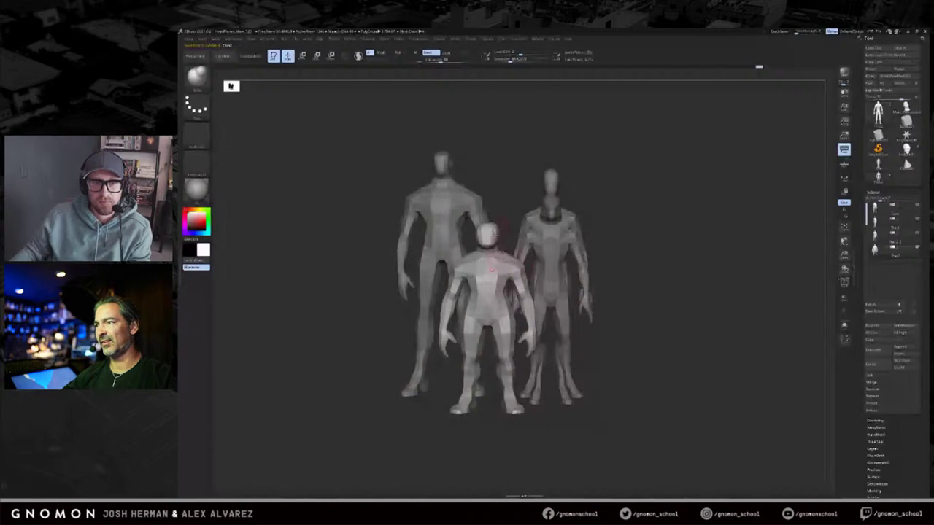
{"action": "left_click_drag", "start_coordinate": [491, 268], "coordinate": [556, 268]}
{"action": "left_click", "coordinate": [443, 213], "text": "alt"}
{"action": "key", "text": "ctrl+z"}
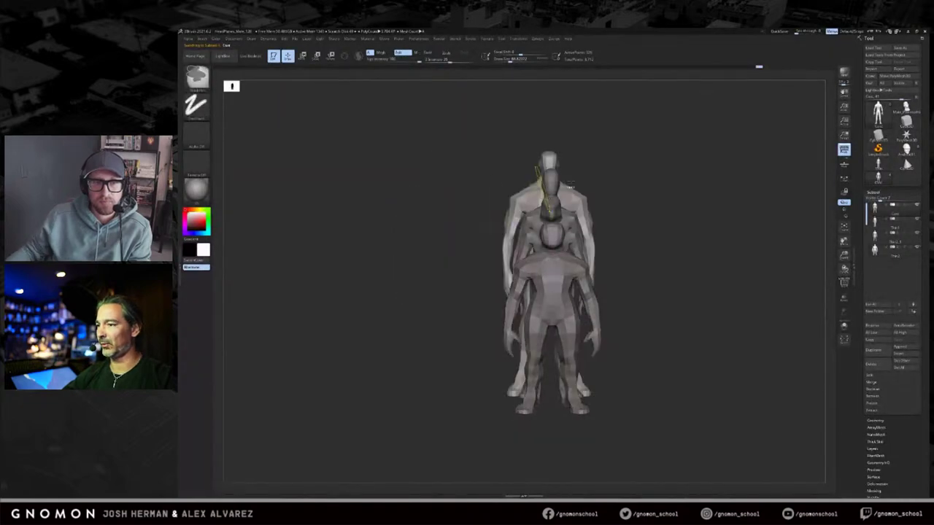
Step: Select the short-legged variation and draw a vertical Move transpose line from its chest to its lower legs
{"action": "left_click_drag", "start_coordinate": [794, 154], "coordinate": [725, 230]}
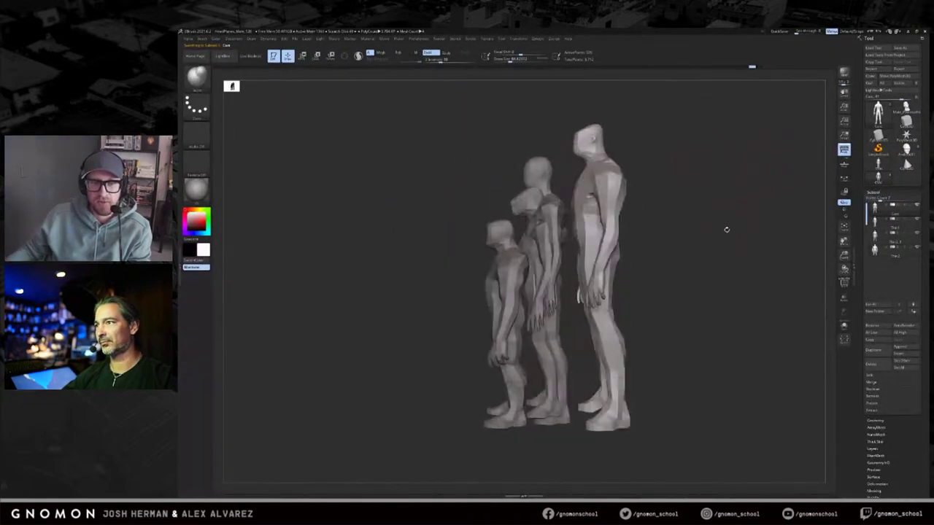
{"action": "left_click", "coordinate": [540, 345], "text": "alt"}
{"action": "left_click_drag", "start_coordinate": [732, 292], "coordinate": [671, 244]}
{"action": "key", "text": "p"}
{"action": "left_click_drag", "start_coordinate": [680, 283], "coordinate": [687, 335], "text": "alt"}
{"action": "key", "text": "w"}
{"action": "left_click_drag", "start_coordinate": [544, 306], "coordinate": [545, 435]}
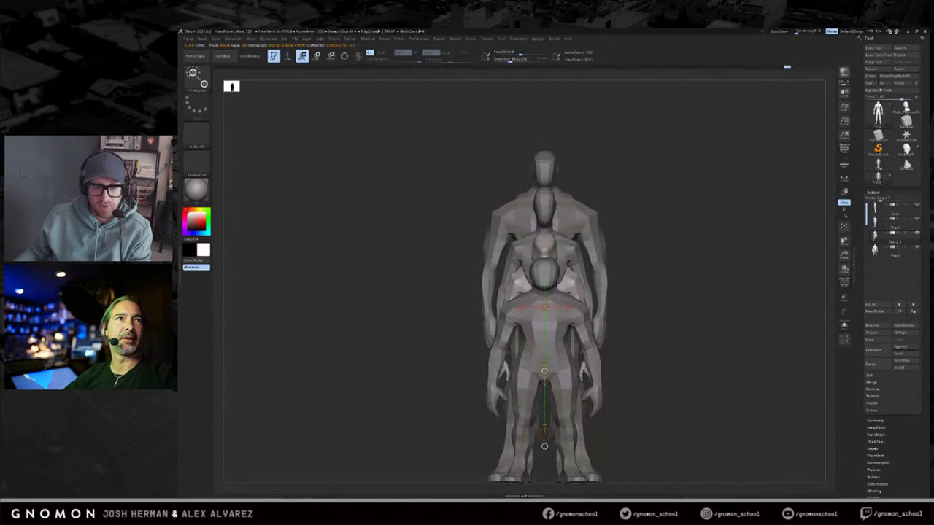
{"action": "left_click_drag", "start_coordinate": [620, 363], "coordinate": [660, 245], "text": "shift"}
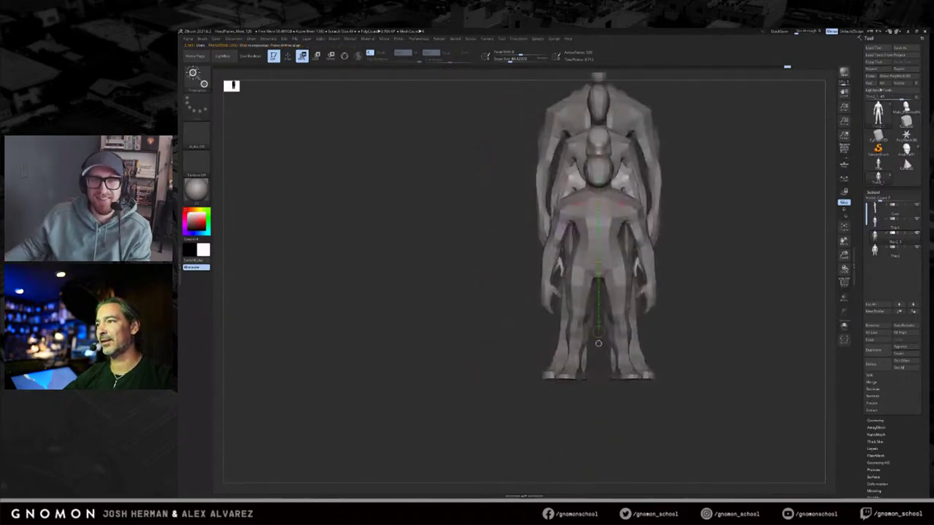
Step: Try to slide the tall figure sideways out of the centred stack using a horizontal Move transpose line
{"action": "key", "text": "q"}
{"action": "mouse_move", "coordinate": [729, 204]}
{"action": "left_mouse_down", "text": "alt"}
{"action": "mouse_move", "coordinate": [702, 304]}
{"action": "mouse_move", "coordinate": [666, 302]}
{"action": "left_mouse_up", "text": "alt"}
{"action": "key", "text": "w"}
{"action": "left_click", "coordinate": [581, 189], "text": "alt"}
{"action": "left_click_drag", "start_coordinate": [683, 403], "coordinate": [672, 248]}
{"action": "key", "text": "p"}
{"action": "left_click_drag", "start_coordinate": [587, 283], "coordinate": [595, 283]}
{"action": "key", "text": "q"}
{"action": "left_click", "coordinate": [552, 246], "text": "alt"}
{"action": "key", "text": "w"}
{"action": "left_click_drag", "start_coordinate": [553, 250], "coordinate": [696, 251]}
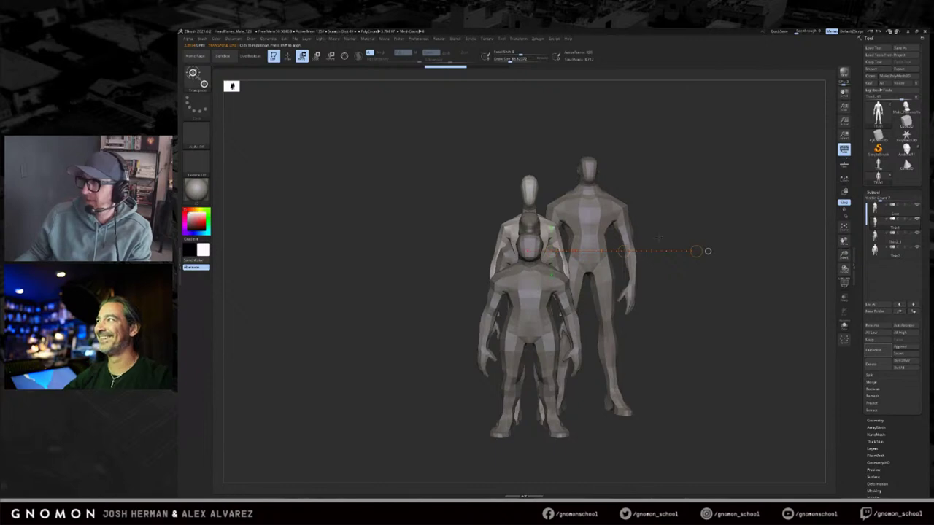
Step: Try to move the slim figure and the variation to opposite sides of the short figure
{"action": "mouse_move", "coordinate": [624, 251]}
{"action": "left_mouse_down"}
{"action": "mouse_move", "coordinate": [564, 251]}
{"action": "mouse_move", "coordinate": [696, 258]}
{"action": "left_mouse_up"}
{"action": "left_click_drag", "start_coordinate": [621, 259], "coordinate": [662, 258]}
{"action": "mouse_move", "coordinate": [741, 244]}
{"action": "left_mouse_down"}
{"action": "mouse_move", "coordinate": [706, 263]}
{"action": "mouse_move", "coordinate": [747, 238]}
{"action": "left_mouse_up"}
{"action": "key", "text": "q"}
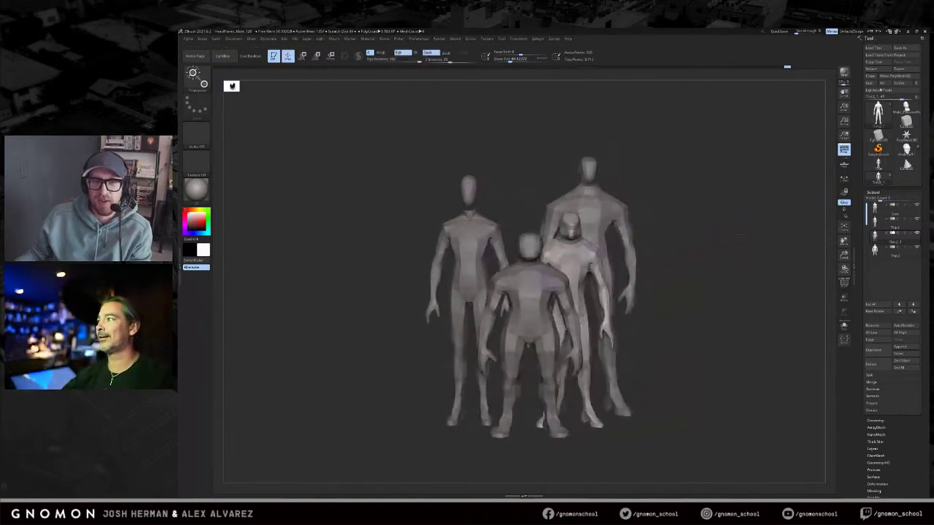
Step: Select the tall figure and compare its centred and offset positions by undoing and redoing its move
{"action": "key", "text": "w"}
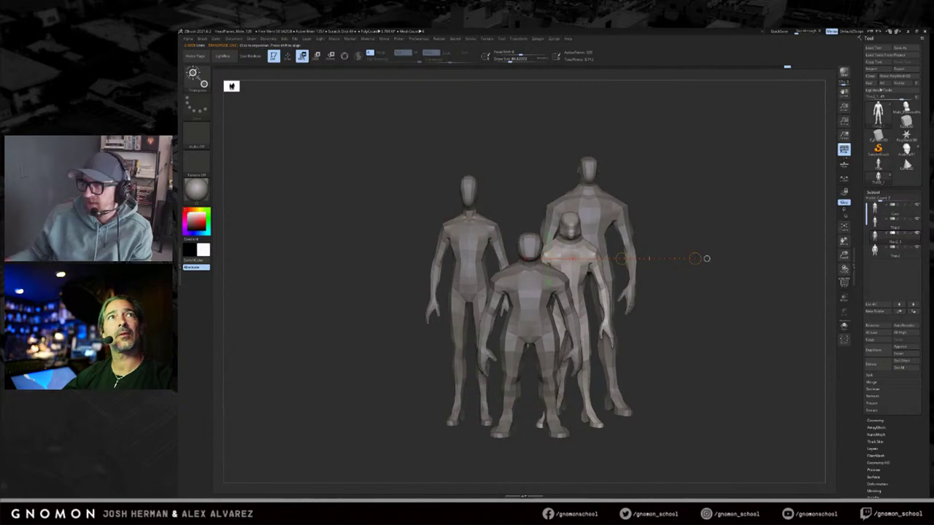
{"action": "mouse_move", "coordinate": [706, 258]}
{"action": "left_mouse_down"}
{"action": "mouse_move", "coordinate": [713, 222]}
{"action": "mouse_move", "coordinate": [690, 195]}
{"action": "left_mouse_up"}
{"action": "key", "text": "q"}
{"action": "left_click", "coordinate": [620, 197], "text": "alt"}
{"action": "key", "text": "w"}
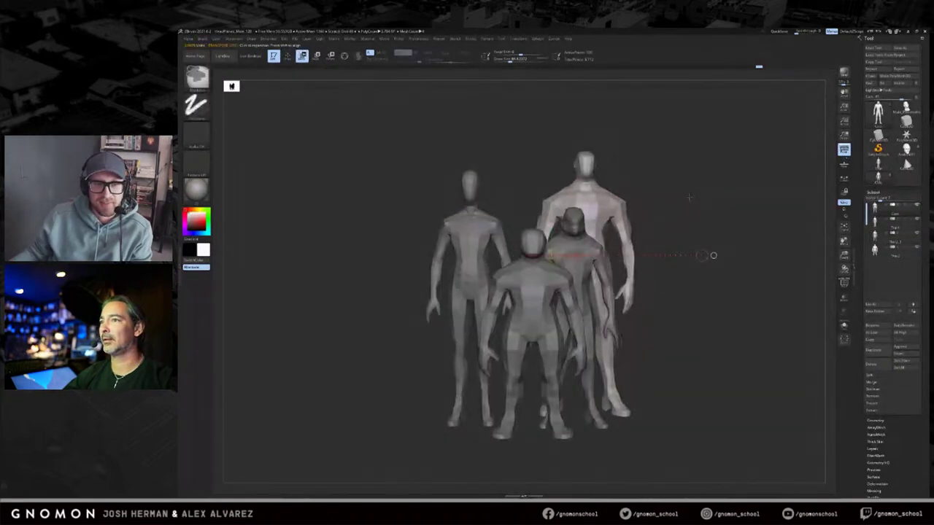
{"action": "key", "text": "ctrl+shift+z"}
{"action": "key", "text": "ctrl+z"}
{"action": "key", "text": "ctrl+z"}
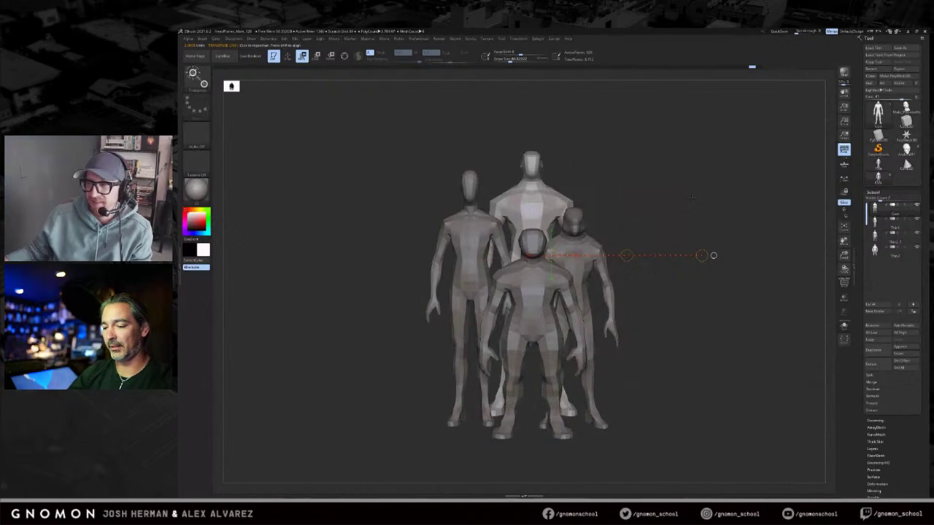
{"action": "key", "text": "ctrl+shift+z"}
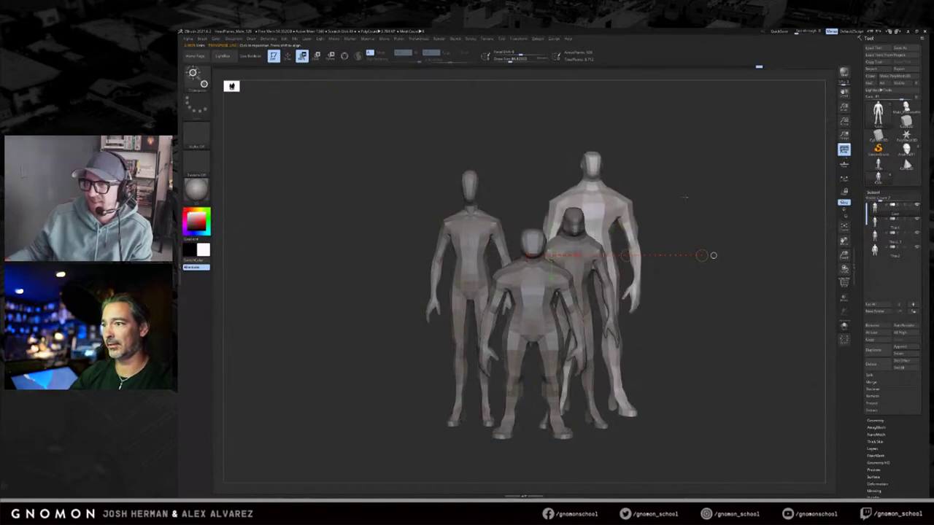
{"action": "left_click_drag", "start_coordinate": [688, 197], "coordinate": [682, 199]}
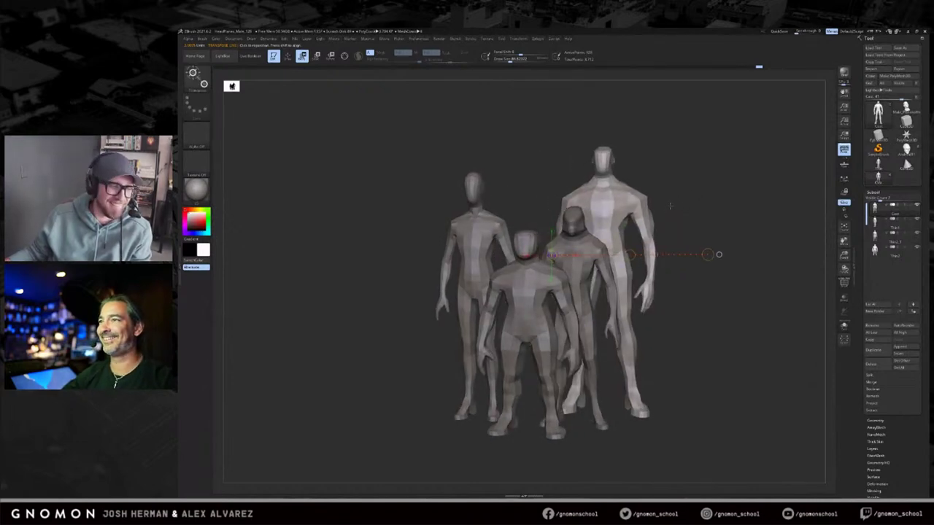
{"action": "left_click_drag", "start_coordinate": [679, 195], "coordinate": [675, 189]}
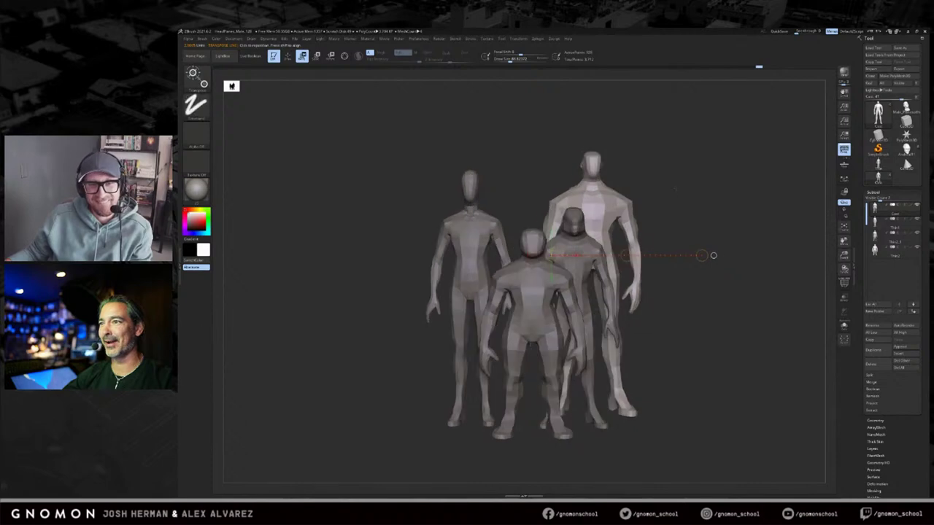
{"action": "key", "text": "ctrl+z"}
{"action": "key", "text": "ctrl+z"}
{"action": "key", "text": "ctrl+shift+z"}
{"action": "key", "text": "ctrl+shift+z"}
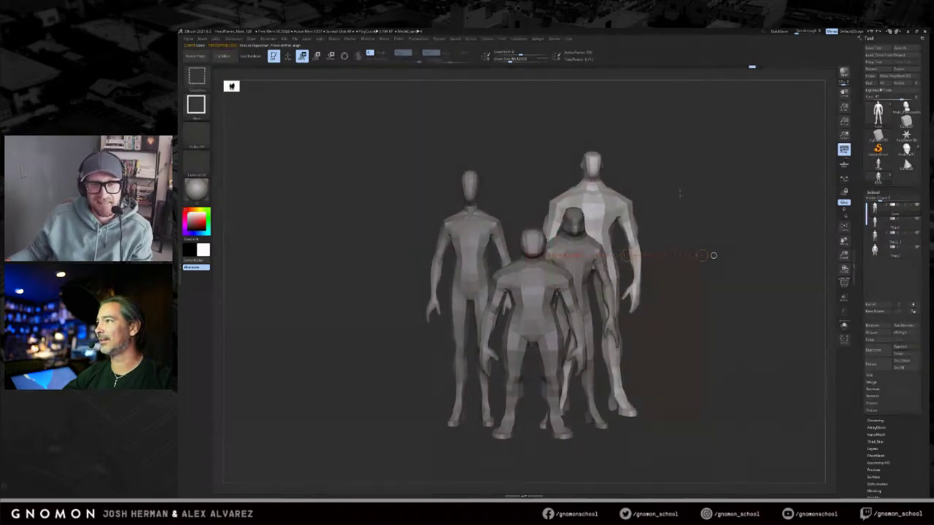
Step: Undo the sideways moves of the tall figure, the slim figure and the variation
{"action": "key", "text": "ctrl+z"}
{"action": "key", "text": "ctrl+z"}
{"action": "key", "text": "ctrl+z"}
{"action": "key", "text": "ctrl+z"}
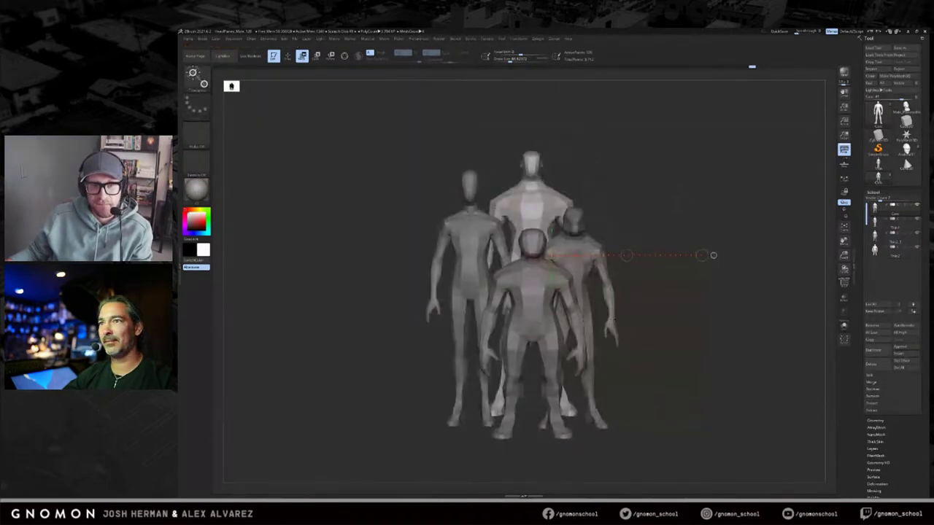
{"action": "key", "text": "ctrl+z"}
{"action": "key", "text": "ctrl+z"}
{"action": "key", "text": "ctrl+z"}
{"action": "key", "text": "ctrl+z"}
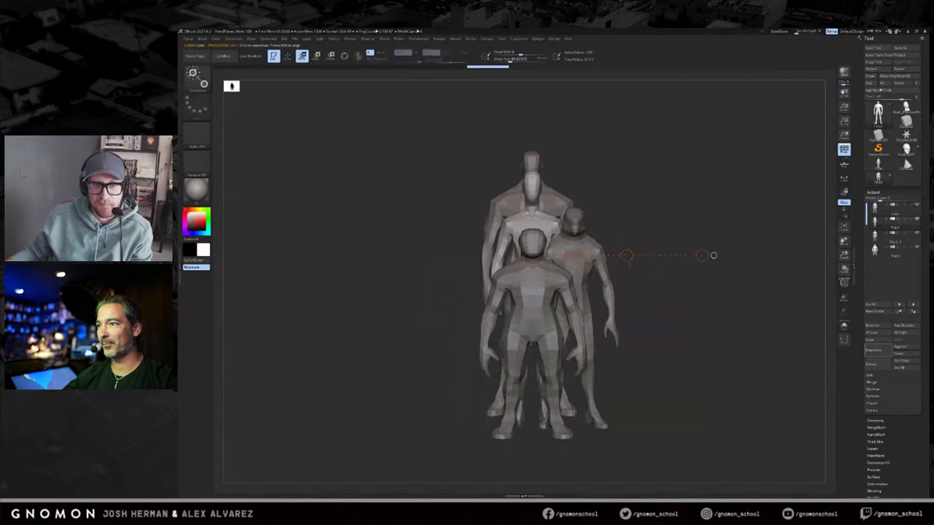
{"action": "key", "text": "ctrl+z"}
{"action": "key", "text": "ctrl+z"}
{"action": "key", "text": "ctrl+z"}
{"action": "key", "text": "ctrl+z"}
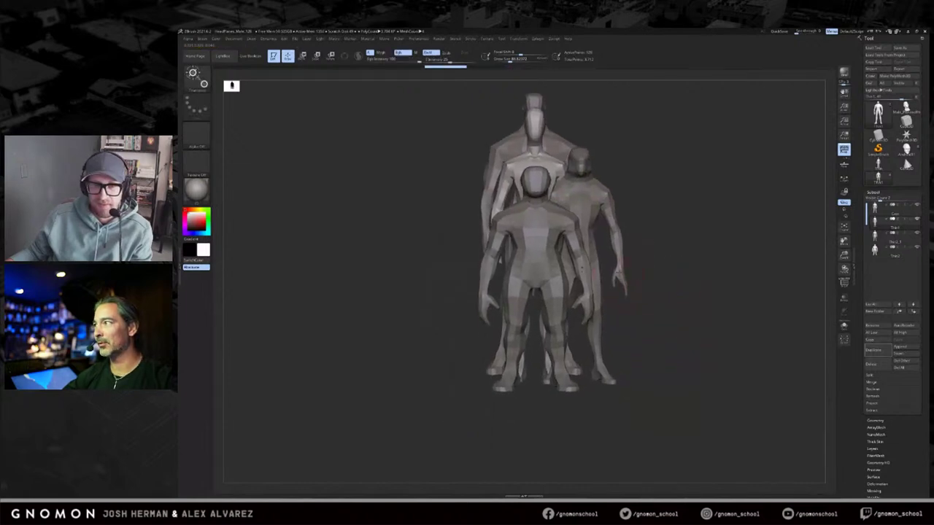
{"action": "key", "text": "ctrl+z"}
{"action": "key", "text": "ctrl+z"}
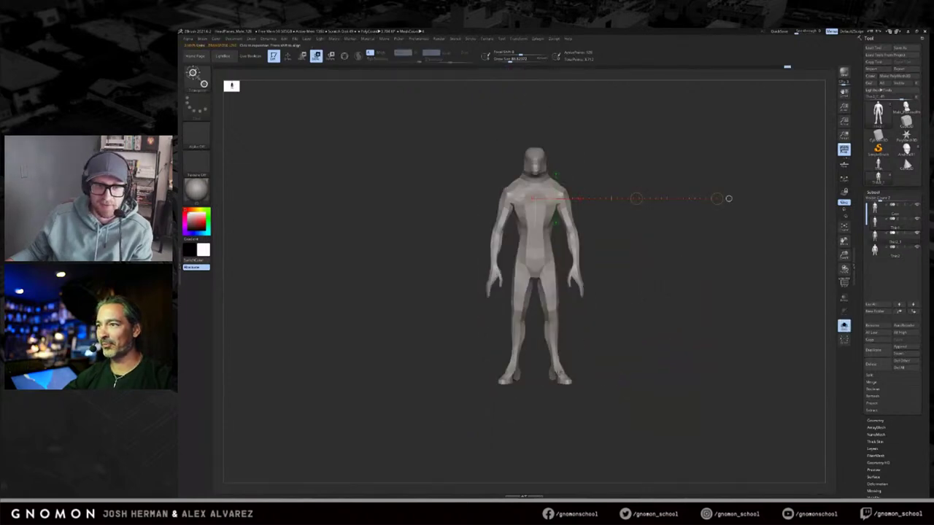
Step: Place a Scale transpose line at the variation's feet, show the full lineup and slightly adjust the figure's scale
{"action": "left_click_drag", "start_coordinate": [553, 380], "coordinate": [570, 407]}
{"action": "key", "text": "ctrl+z"}
{"action": "key", "text": "alt+s"}
{"action": "left_click_drag", "start_coordinate": [755, 340], "coordinate": [681, 343]}
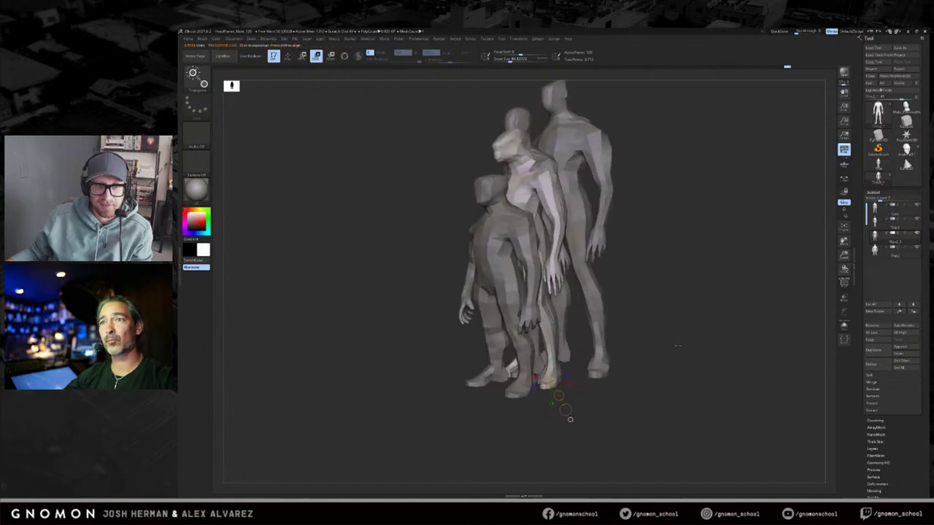
{"action": "left_click_drag", "start_coordinate": [566, 409], "coordinate": [566, 410]}
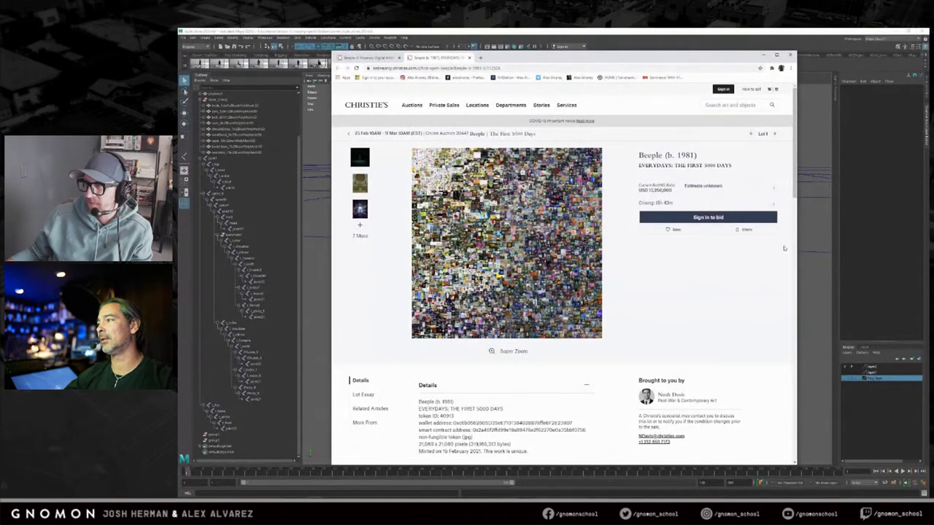
Step: Switch to the browser showing the Christie's "Everydays: The First 5000 Days" page, widen its window and reposition it
{"action": "left_click_drag", "start_coordinate": [800, 243], "coordinate": [896, 243]}
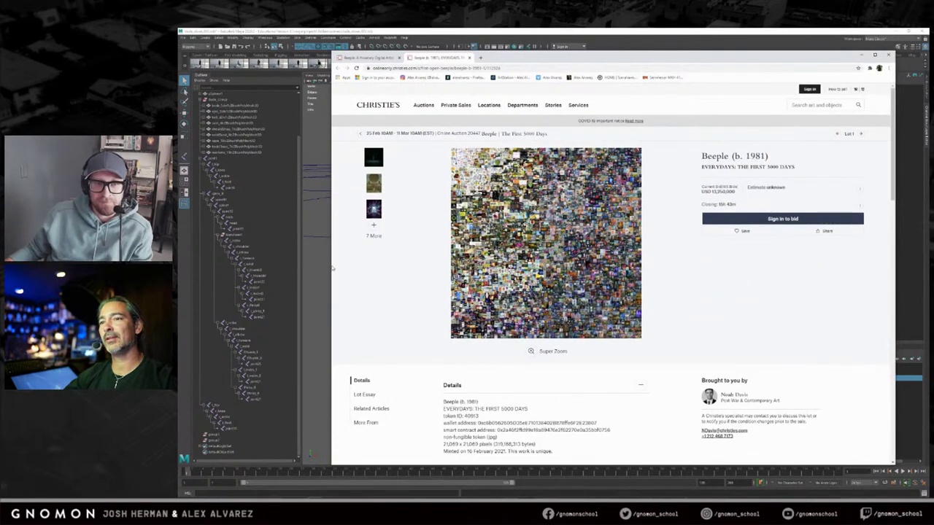
{"action": "left_click_drag", "start_coordinate": [529, 59], "coordinate": [514, 61]}
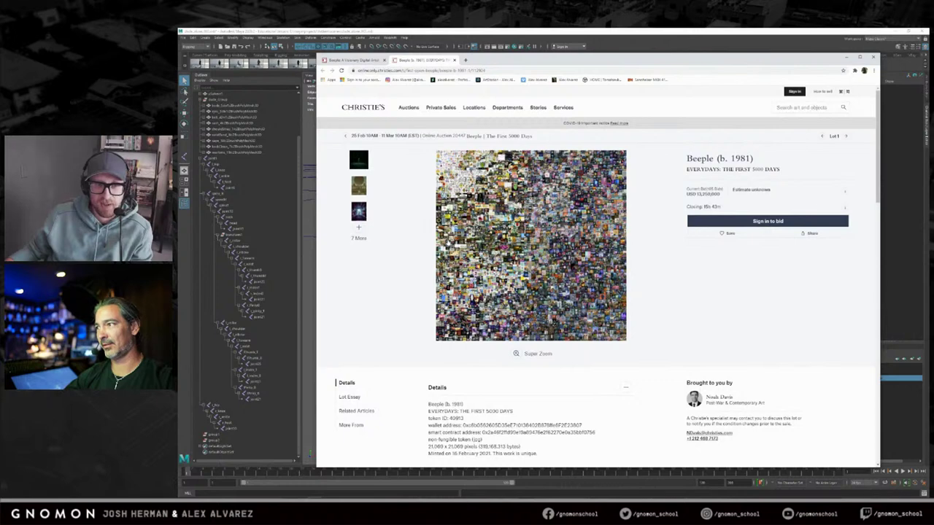
Step: Open the "Everydays: The First 5000 Days" collage in Super Zoom, widen the browser window and magnify the artwork
{"action": "left_click_drag", "start_coordinate": [715, 63], "coordinate": [728, 64]}
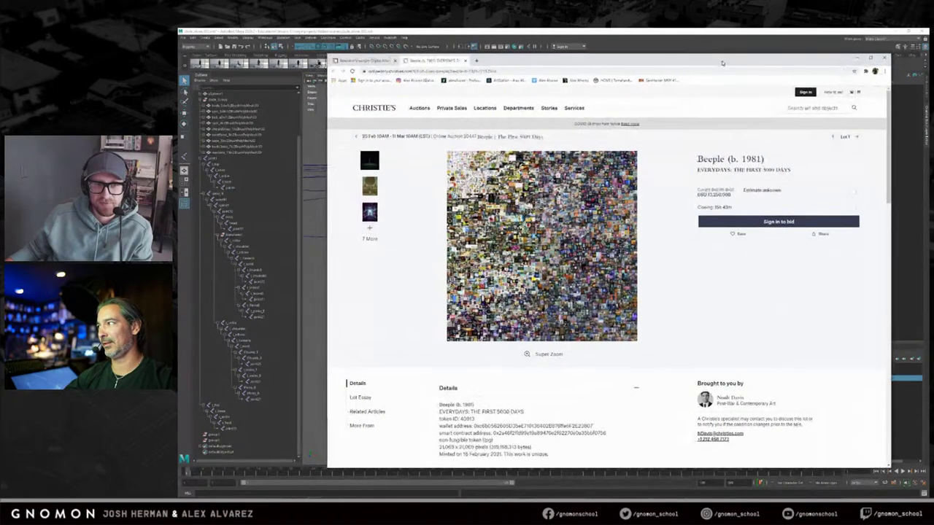
{"action": "left_click", "coordinate": [555, 356]}
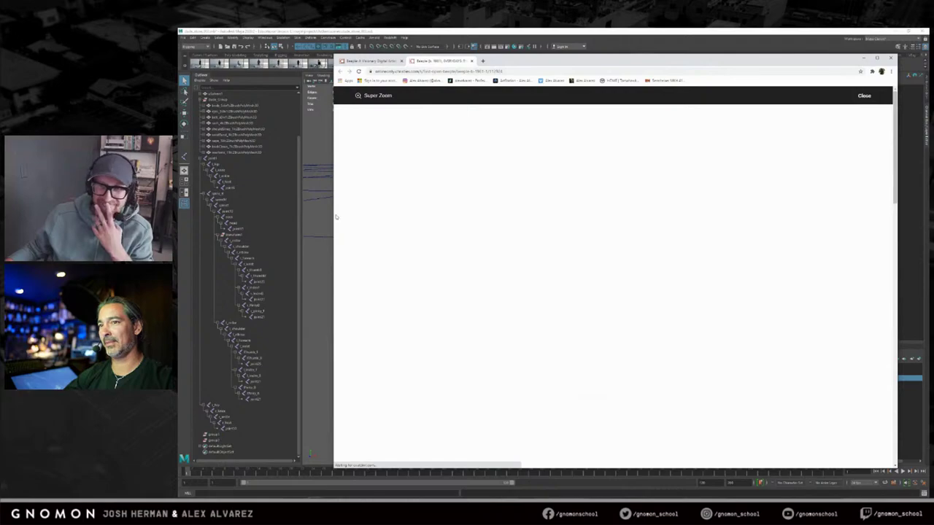
{"action": "left_click_drag", "start_coordinate": [336, 216], "coordinate": [291, 216]}
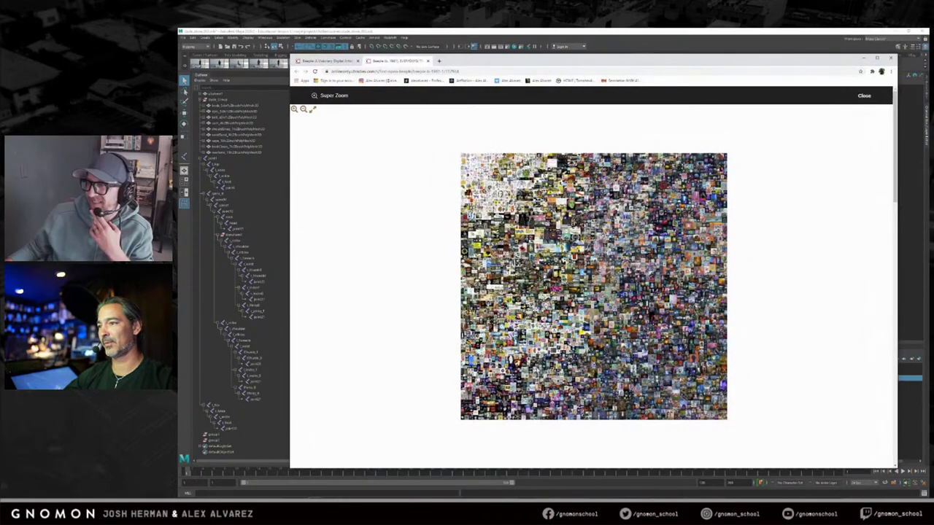
{"action": "scroll", "coordinate": [604, 271], "scroll_direction": "up", "scroll_amount": 5}
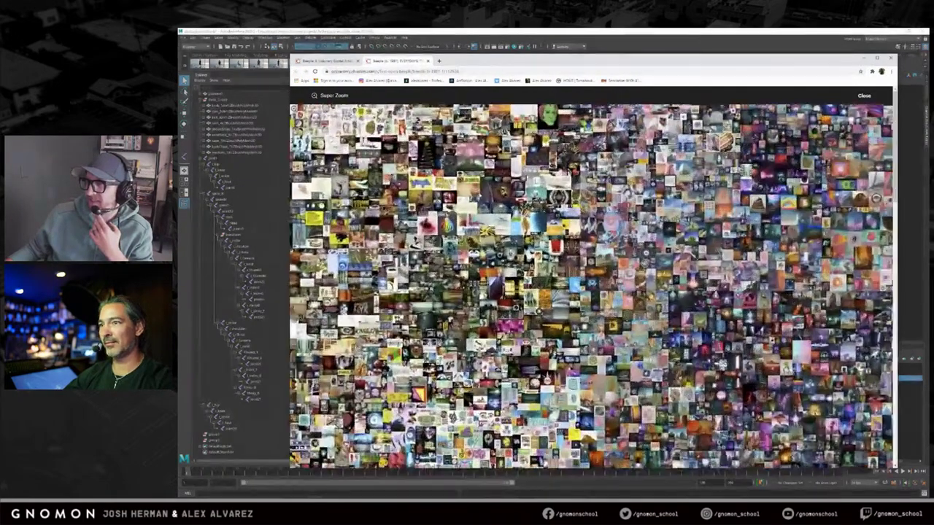
Step: Examine the individual images in the magnified collage, from the pale drawings at its upper corner to the darker renders at the opposite corner
{"action": "scroll", "coordinate": [516, 219], "scroll_direction": "up", "scroll_amount": 2}
{"action": "left_click_drag", "start_coordinate": [562, 131], "coordinate": [685, 294]}
{"action": "scroll", "coordinate": [592, 286], "scroll_direction": "up", "scroll_amount": 3}
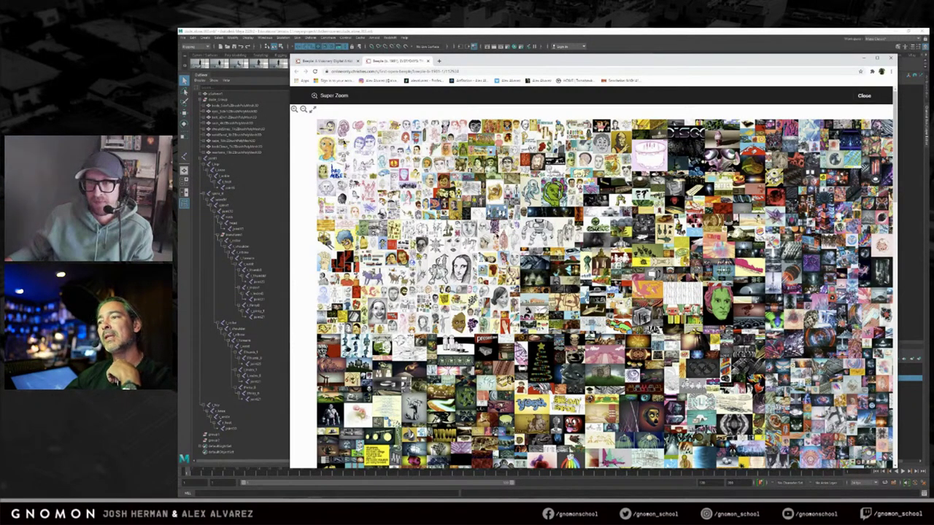
{"action": "left_click_drag", "start_coordinate": [653, 274], "coordinate": [632, 249]}
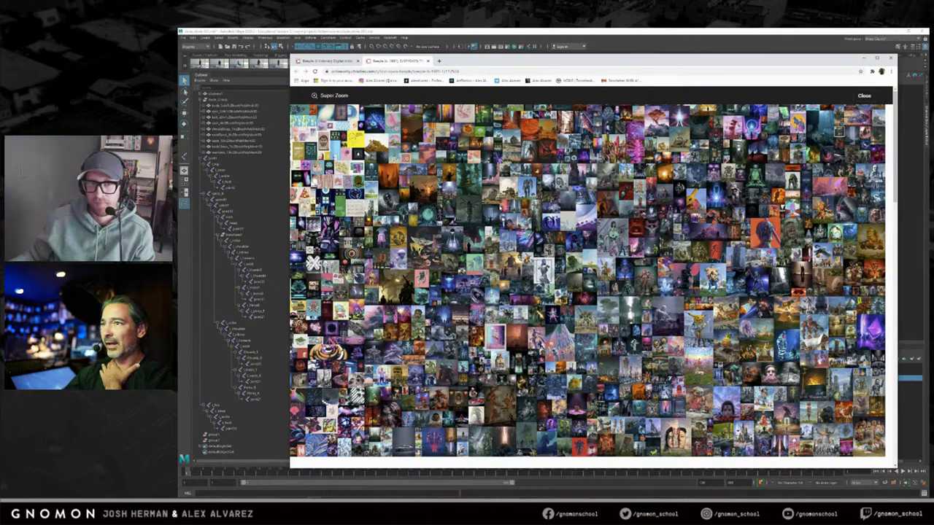
{"action": "left_click_drag", "start_coordinate": [539, 266], "coordinate": [644, 310]}
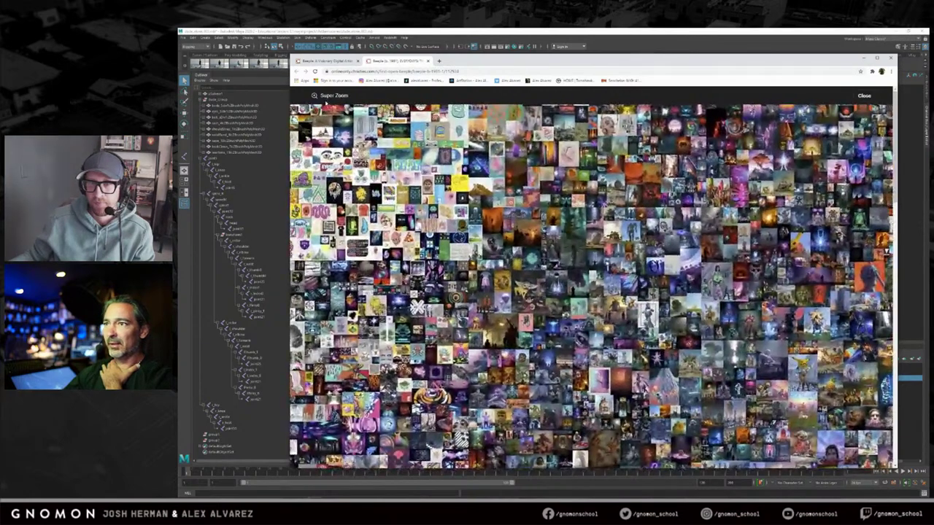
Step: Check the Christie's feature article on Beeple, return to the auction lot and close its Super Zoom view
{"action": "left_click", "coordinate": [332, 61]}
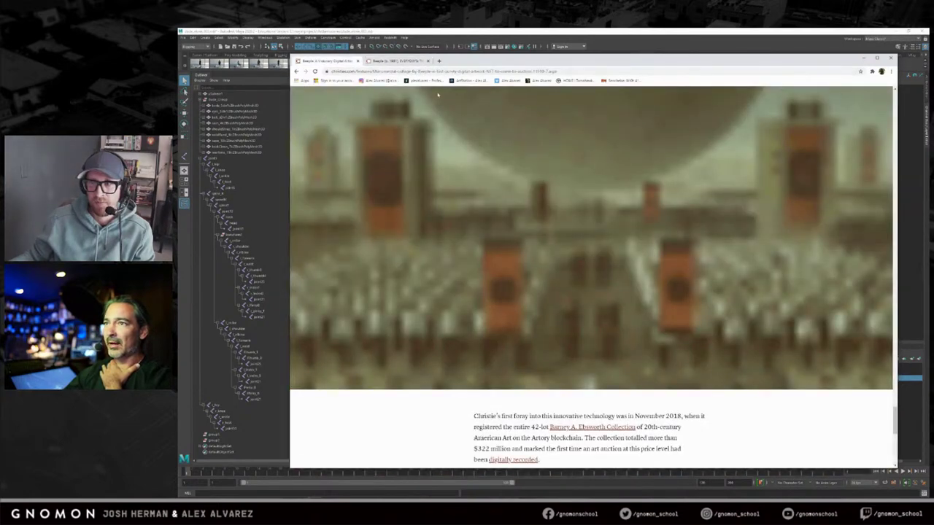
{"action": "left_click", "coordinate": [420, 62]}
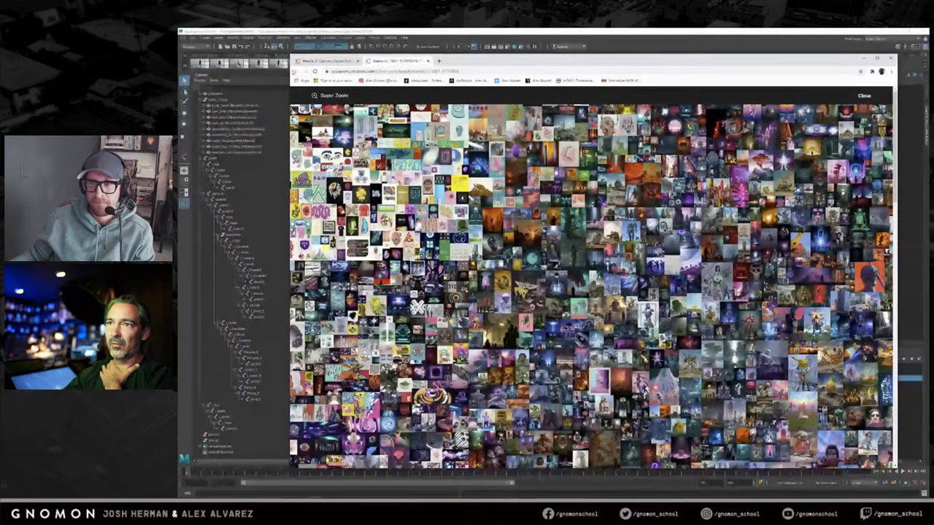
{"action": "left_click", "coordinate": [864, 96]}
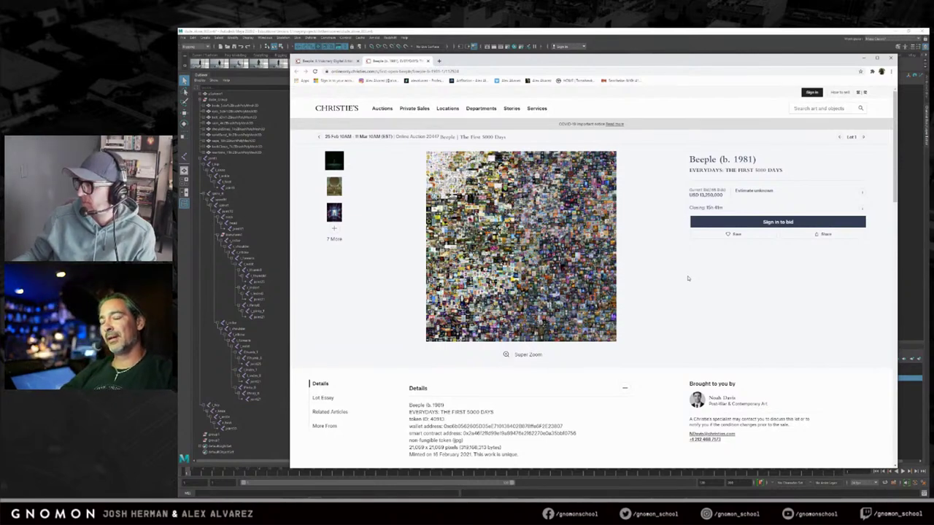
Step: Reposition the browser window and resize it slightly over the Maya workspace
{"action": "left_click_drag", "start_coordinate": [566, 63], "coordinate": [575, 58]}
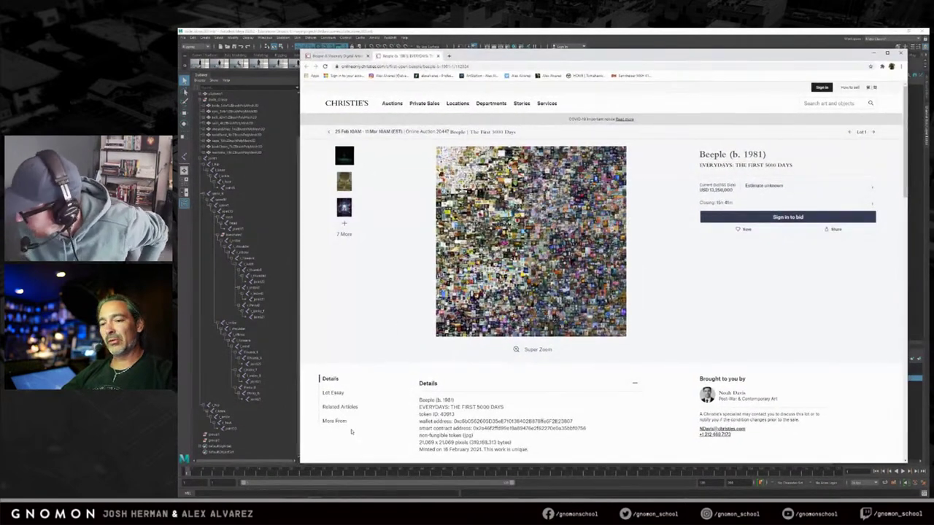
{"action": "mouse_move", "coordinate": [301, 467]}
{"action": "left_mouse_down"}
{"action": "mouse_move", "coordinate": [273, 467]}
{"action": "mouse_move", "coordinate": [285, 468]}
{"action": "left_mouse_up"}
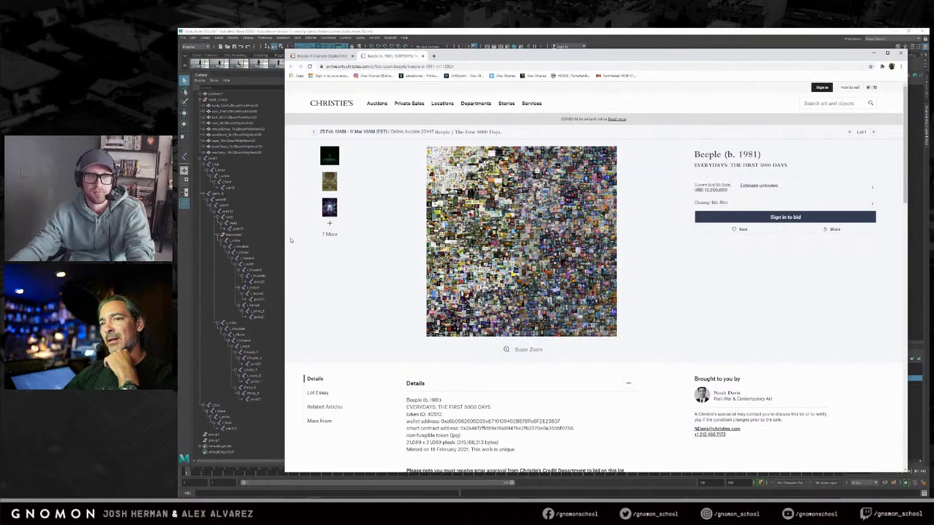
{"action": "left_click_drag", "start_coordinate": [284, 236], "coordinate": [290, 236]}
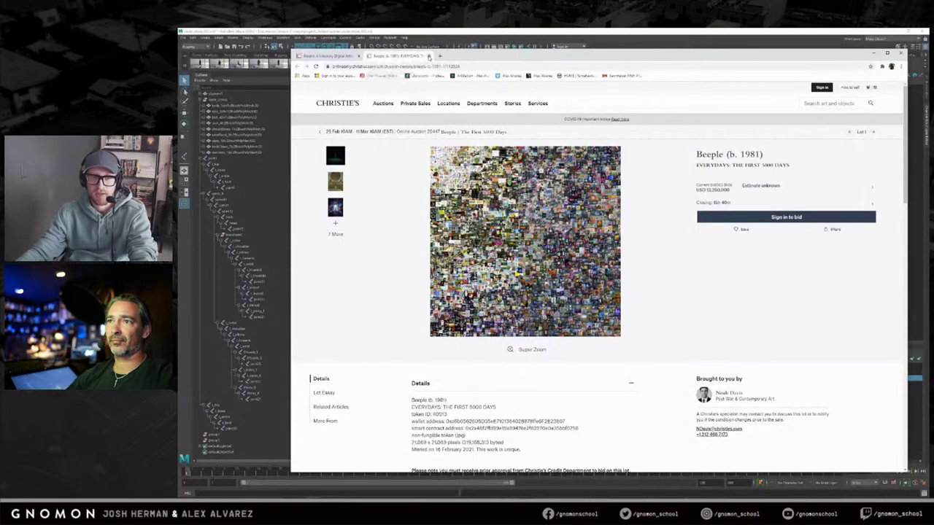
Step: Close the auction lot page, search the web for "superrare" and open the SuperRare site
{"action": "left_click", "coordinate": [430, 56]}
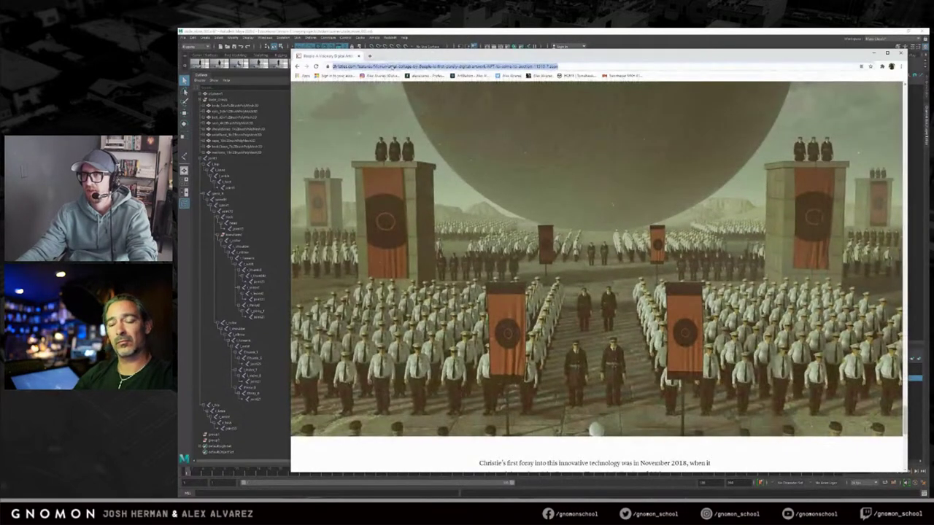
{"action": "type", "text": "superrare"}
{"action": "key", "text": "Return"}
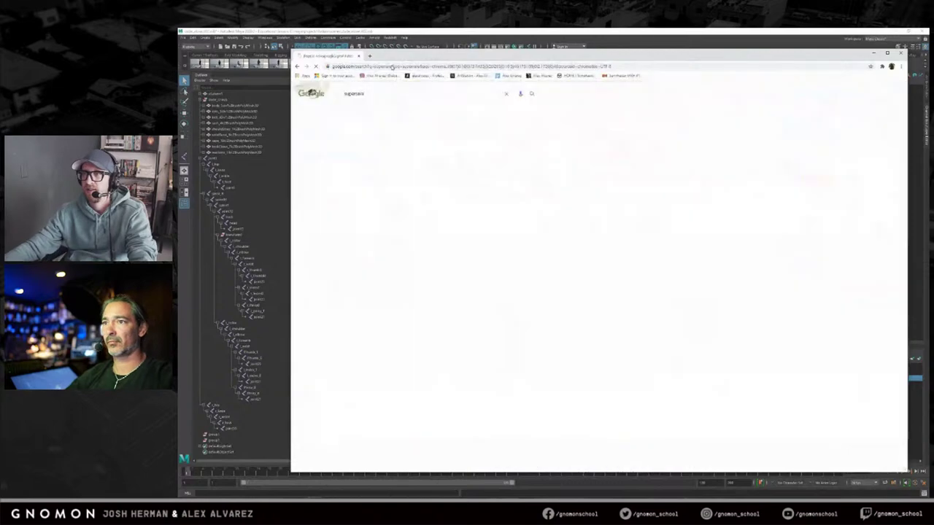
{"action": "left_click", "coordinate": [409, 169]}
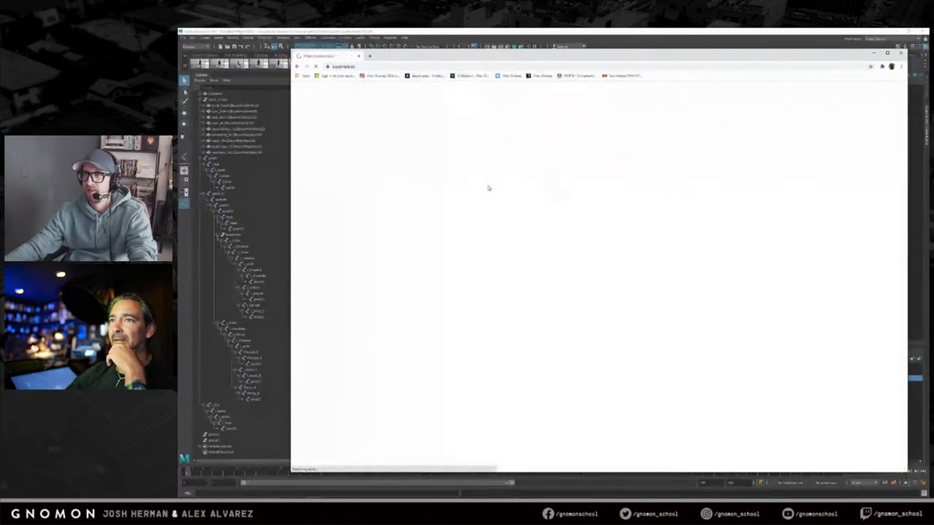
Step: Look through the SuperRare home page, including the featured editorial, the Recent Activity artworks and the information for artists
{"action": "scroll", "coordinate": [442, 210], "scroll_direction": "down", "scroll_amount": 1}
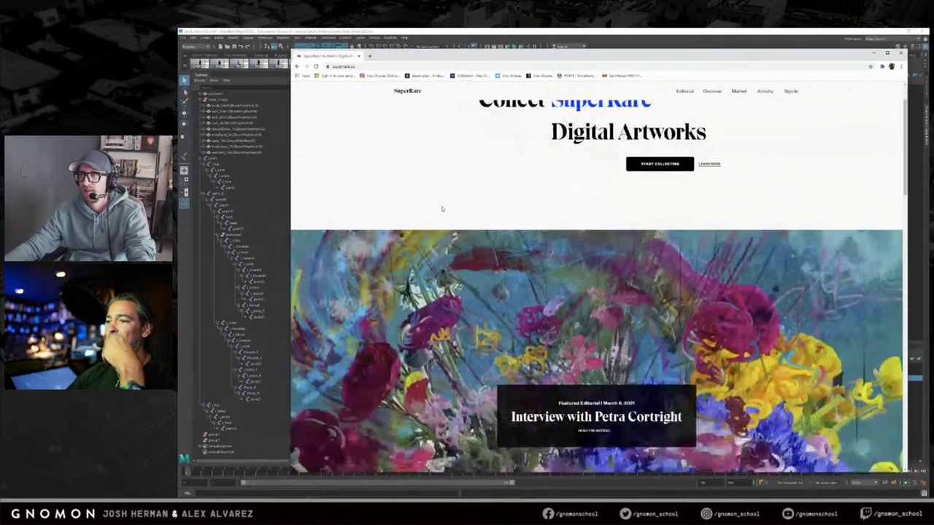
{"action": "scroll", "coordinate": [441, 209], "scroll_direction": "down", "scroll_amount": 3}
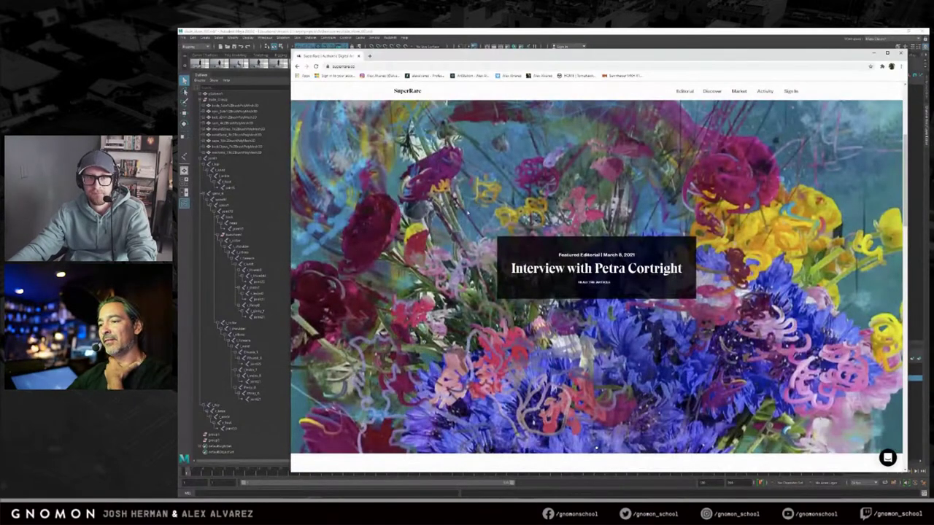
{"action": "scroll", "coordinate": [387, 232], "scroll_direction": "down", "scroll_amount": 7}
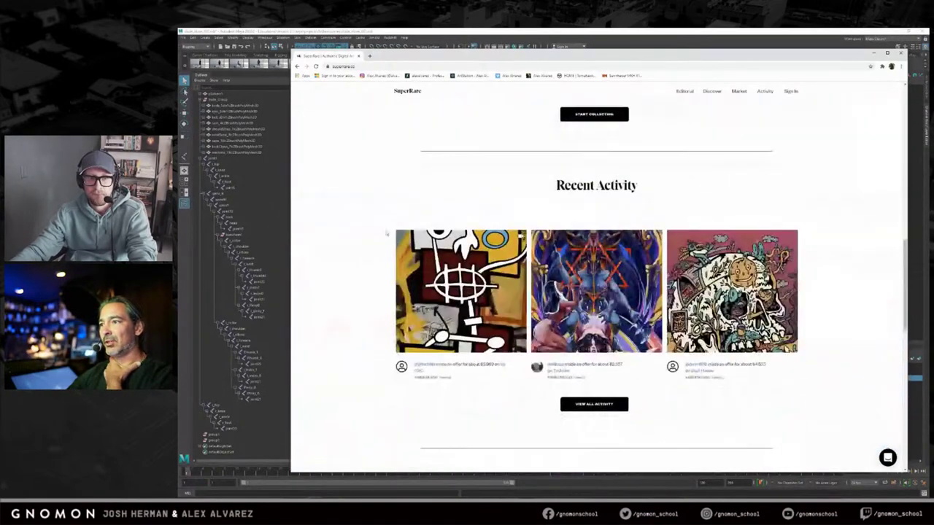
{"action": "scroll", "coordinate": [387, 233], "scroll_direction": "down", "scroll_amount": 1}
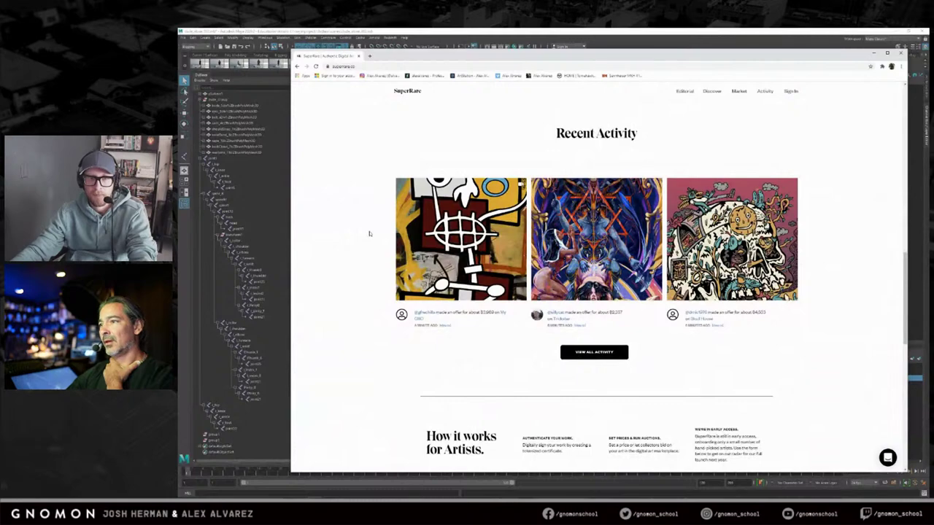
{"action": "scroll", "coordinate": [369, 233], "scroll_direction": "down", "scroll_amount": 3}
{"action": "scroll", "coordinate": [370, 234], "scroll_direction": "up", "scroll_amount": 5}
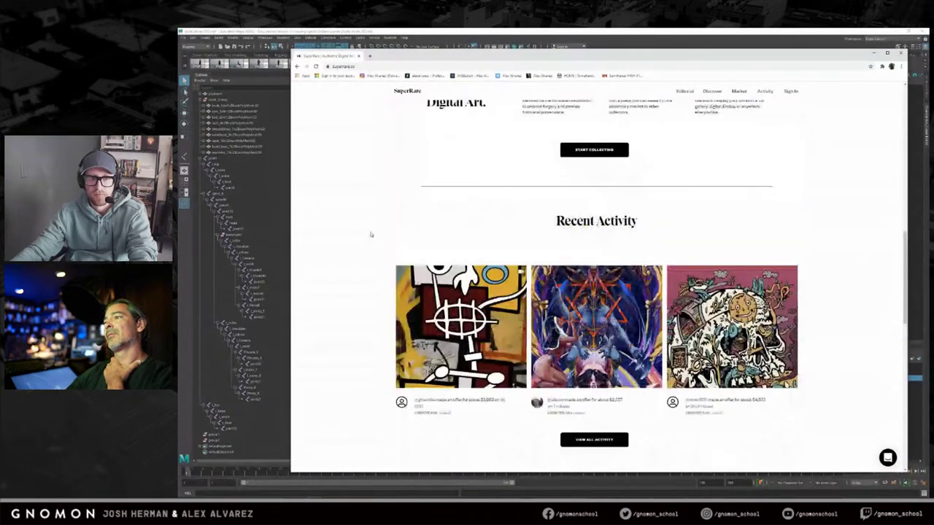
{"action": "scroll", "coordinate": [370, 234], "scroll_direction": "up", "scroll_amount": 8}
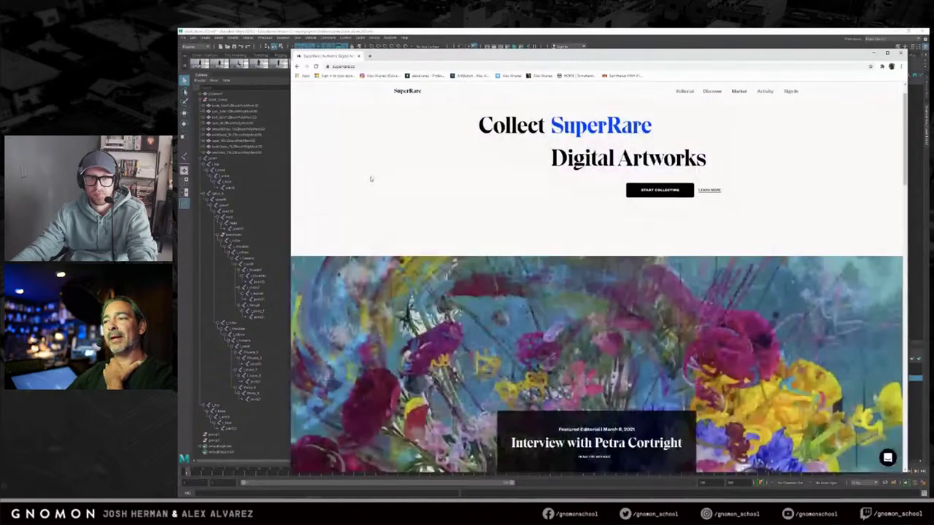
{"action": "scroll", "coordinate": [370, 178], "scroll_direction": "down", "scroll_amount": 2}
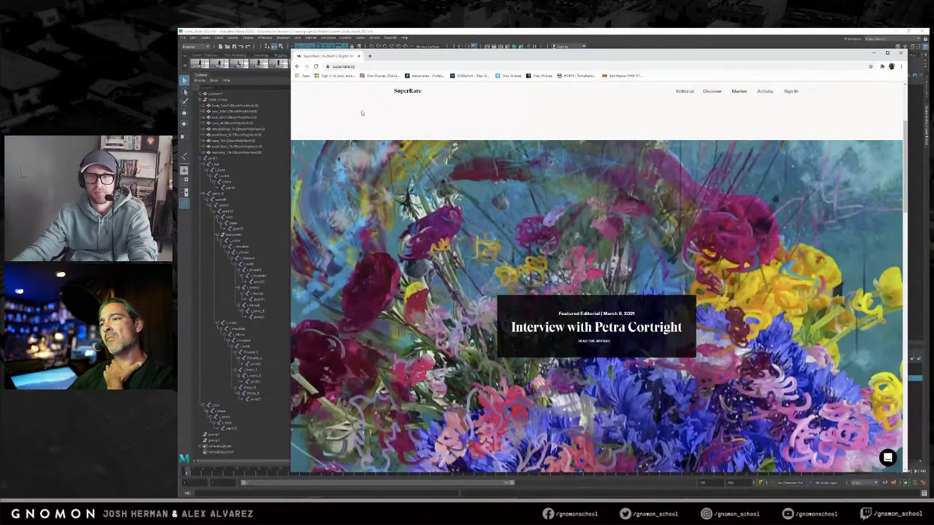
{"action": "scroll", "coordinate": [361, 113], "scroll_direction": "down", "scroll_amount": 1}
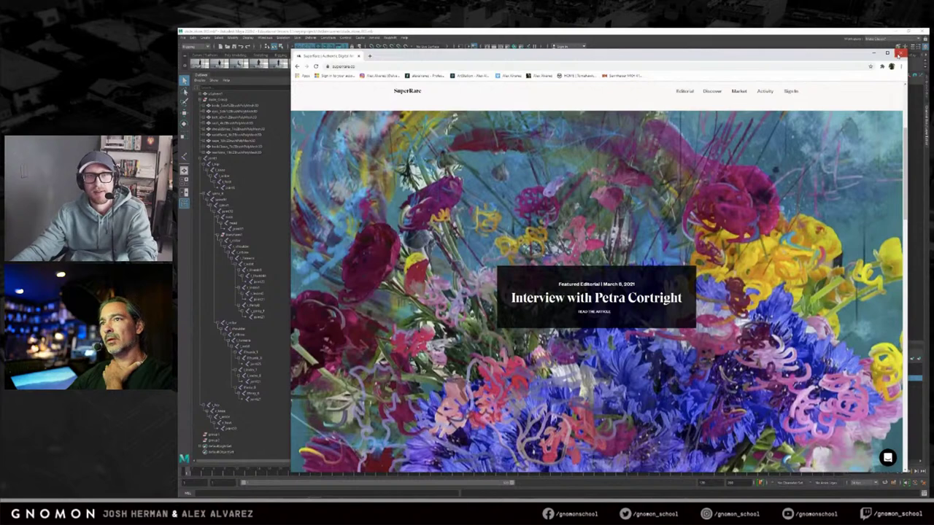
Step: Search the web for "makersplace" and open the MakersPlace digital art market site
{"action": "left_click", "coordinate": [381, 67]}
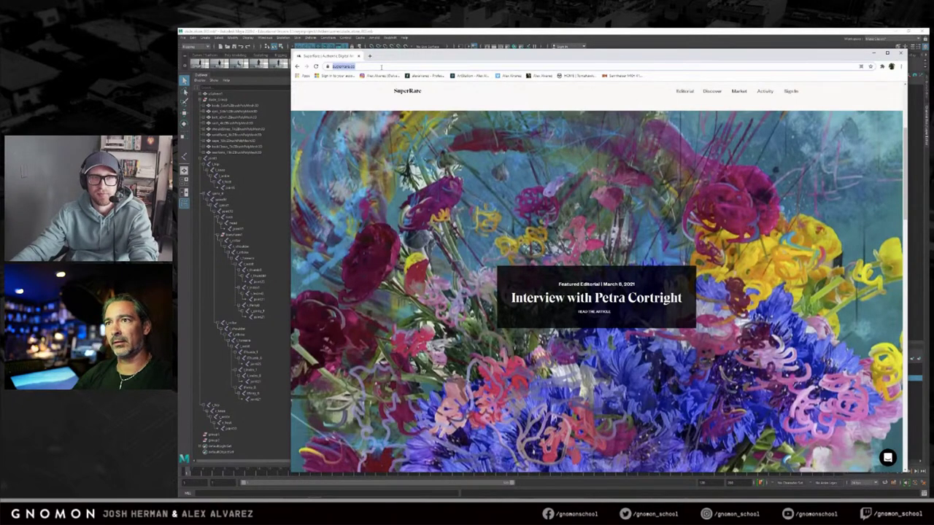
{"action": "type", "text": "makersplace"}
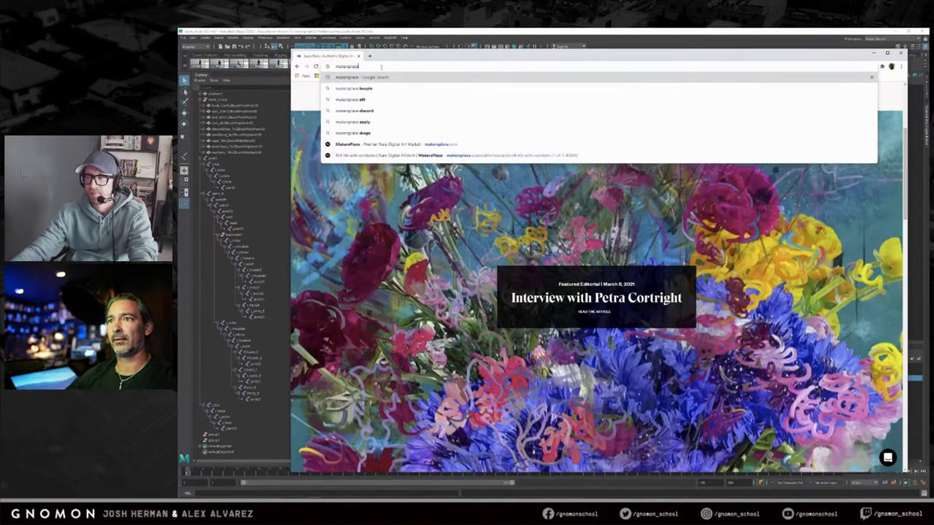
{"action": "key", "text": "Return"}
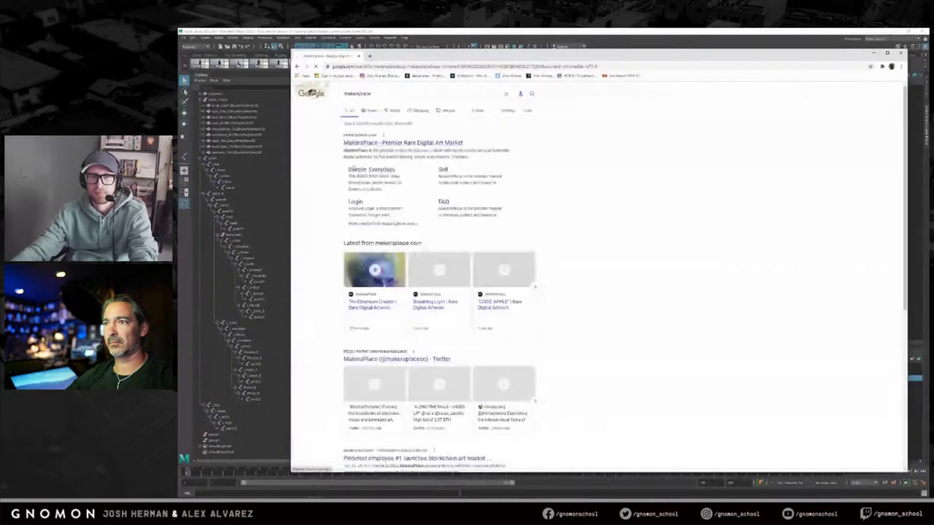
{"action": "left_click", "coordinate": [392, 142]}
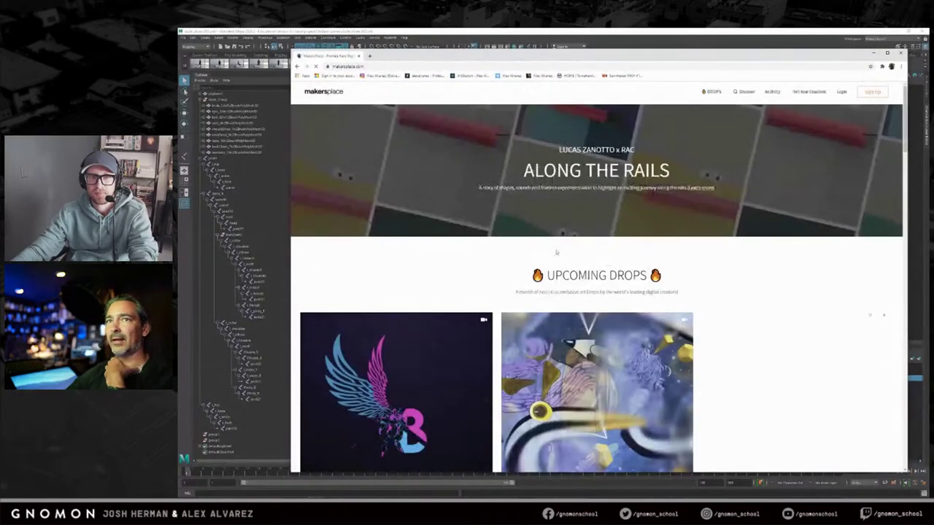
Step: Look through the MakersPlace home page's upcoming drops, featured creators and creations, and advance the Top Collectors row
{"action": "scroll", "coordinate": [494, 264], "scroll_direction": "down", "scroll_amount": 1}
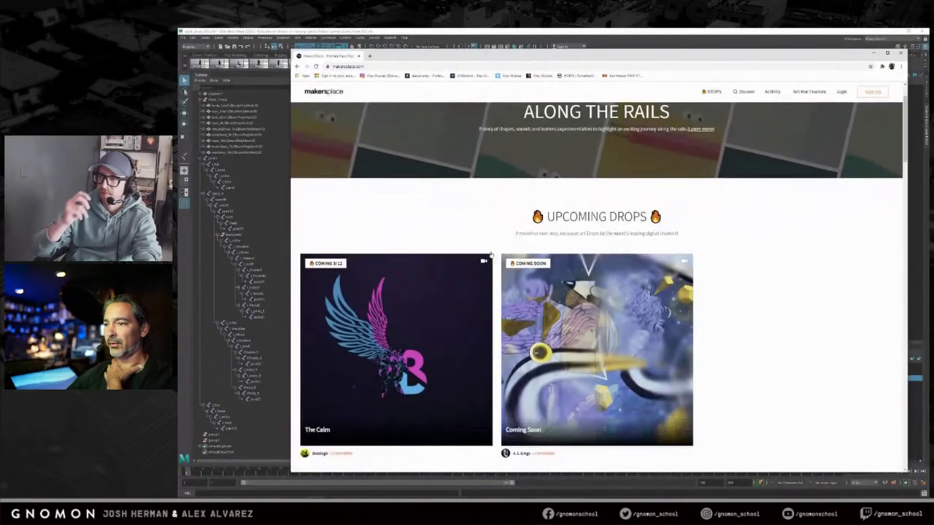
{"action": "scroll", "coordinate": [751, 246], "scroll_direction": "down", "scroll_amount": 2}
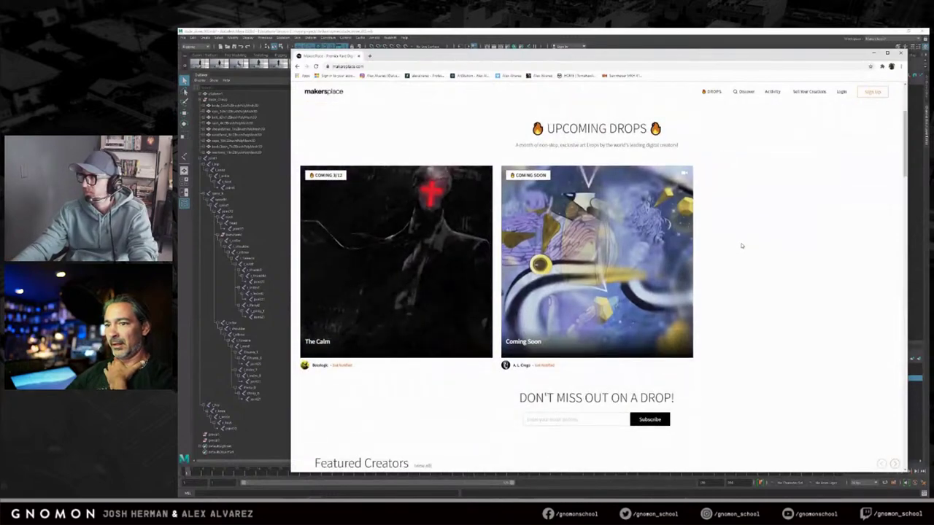
{"action": "scroll", "coordinate": [743, 246], "scroll_direction": "down", "scroll_amount": 3}
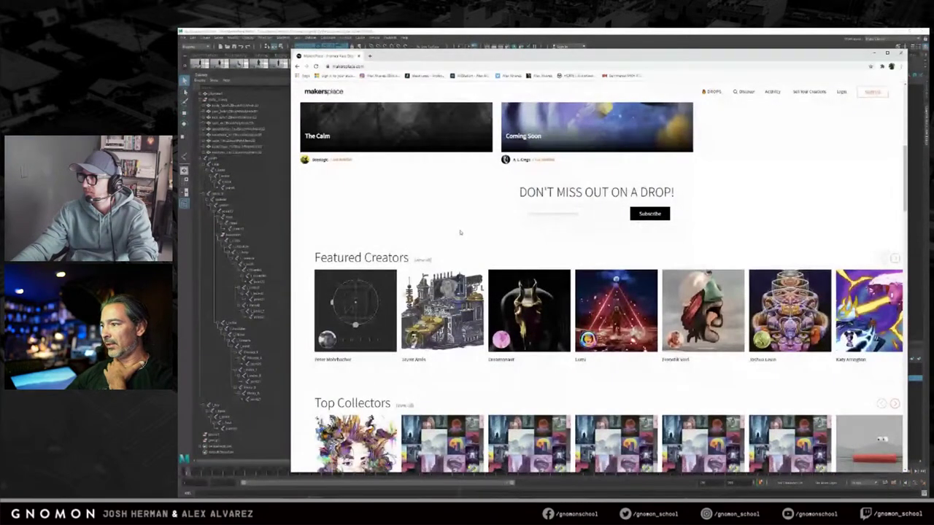
{"action": "scroll", "coordinate": [402, 245], "scroll_direction": "down", "scroll_amount": 1}
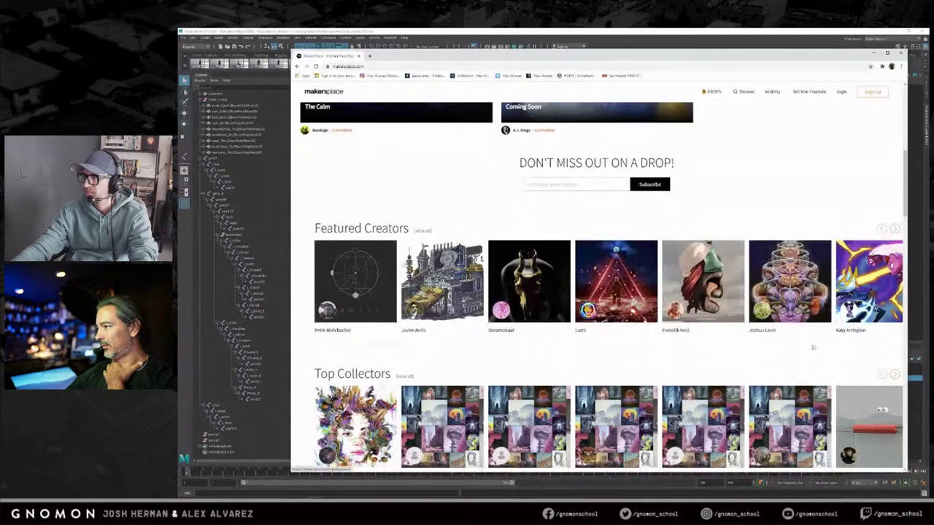
{"action": "left_click", "coordinate": [896, 375]}
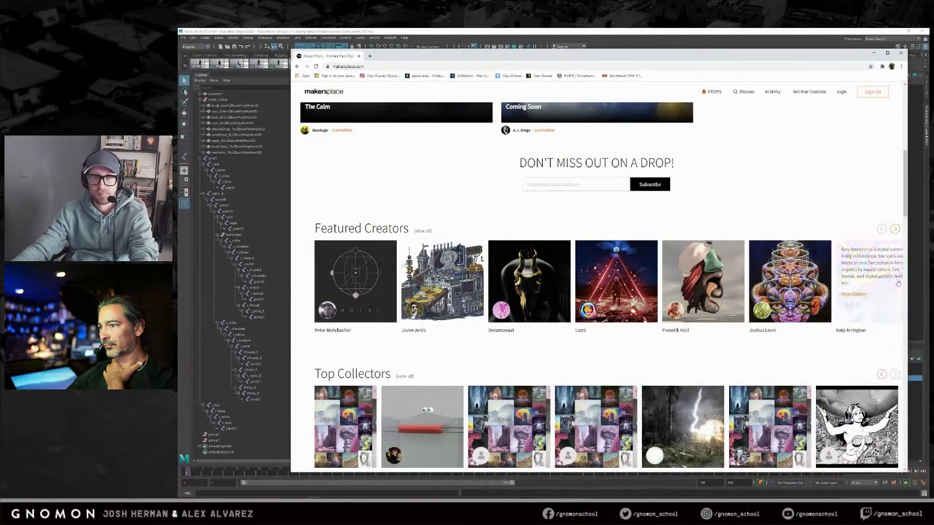
{"action": "scroll", "coordinate": [897, 283], "scroll_direction": "down", "scroll_amount": 2}
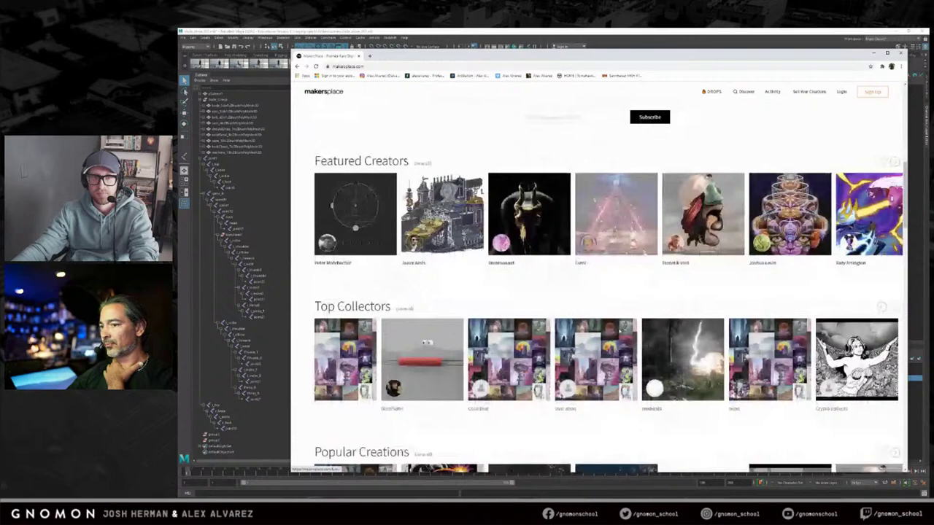
{"action": "scroll", "coordinate": [598, 328], "scroll_direction": "down", "scroll_amount": 5}
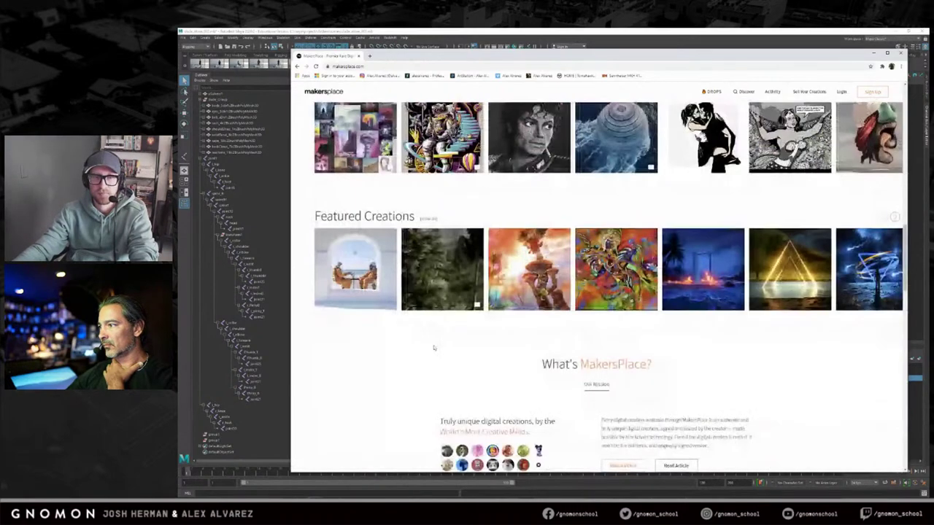
Step: Look back over the MakersPlace home page's Featured Creations, Popular Creations, Top Collectors and Featured Creators, up to the opening banner
{"action": "scroll", "coordinate": [434, 348], "scroll_direction": "down", "scroll_amount": 1}
{"action": "scroll", "coordinate": [435, 347], "scroll_direction": "up", "scroll_amount": 1}
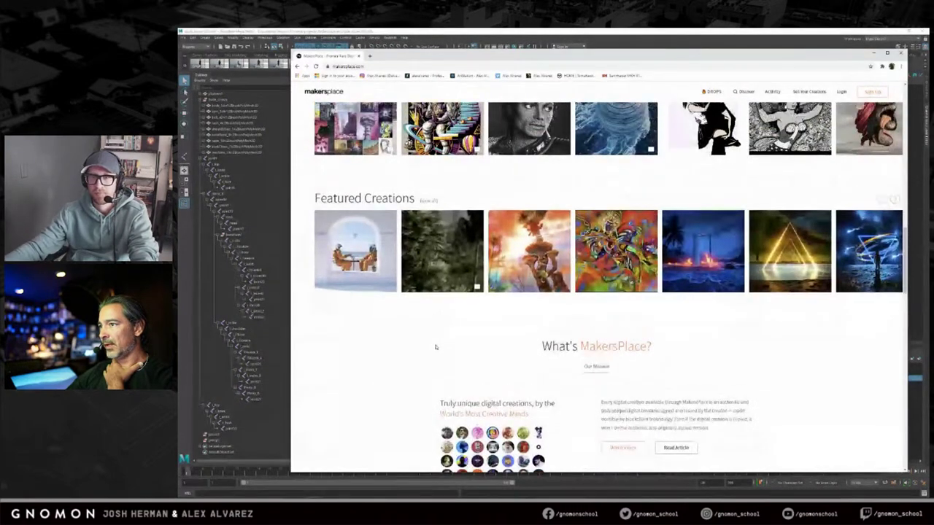
{"action": "scroll", "coordinate": [435, 348], "scroll_direction": "up", "scroll_amount": 2}
{"action": "scroll", "coordinate": [435, 347], "scroll_direction": "down", "scroll_amount": 1}
{"action": "scroll", "coordinate": [434, 348], "scroll_direction": "up", "scroll_amount": 2}
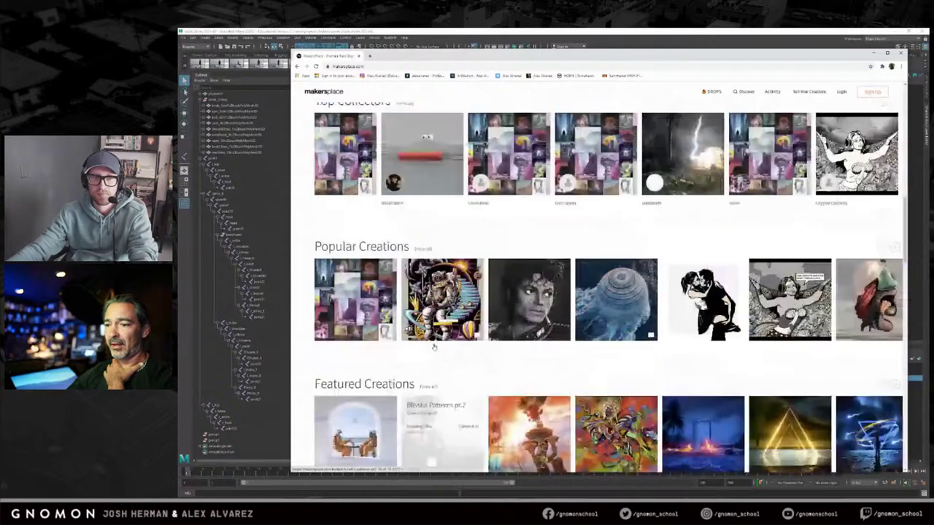
{"action": "scroll", "coordinate": [433, 346], "scroll_direction": "up", "scroll_amount": 4}
{"action": "scroll", "coordinate": [432, 296], "scroll_direction": "down", "scroll_amount": 1}
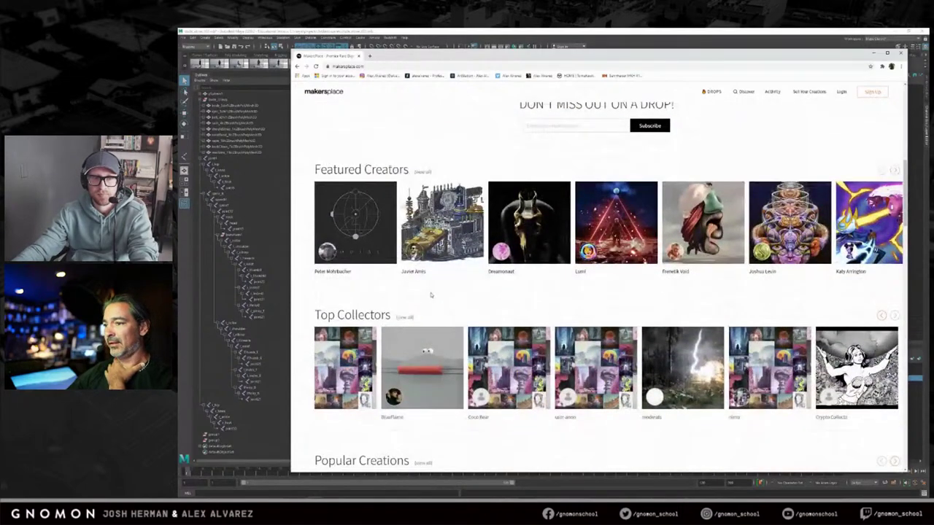
{"action": "scroll", "coordinate": [431, 295], "scroll_direction": "up", "scroll_amount": 4}
{"action": "scroll", "coordinate": [432, 294], "scroll_direction": "up", "scroll_amount": 2}
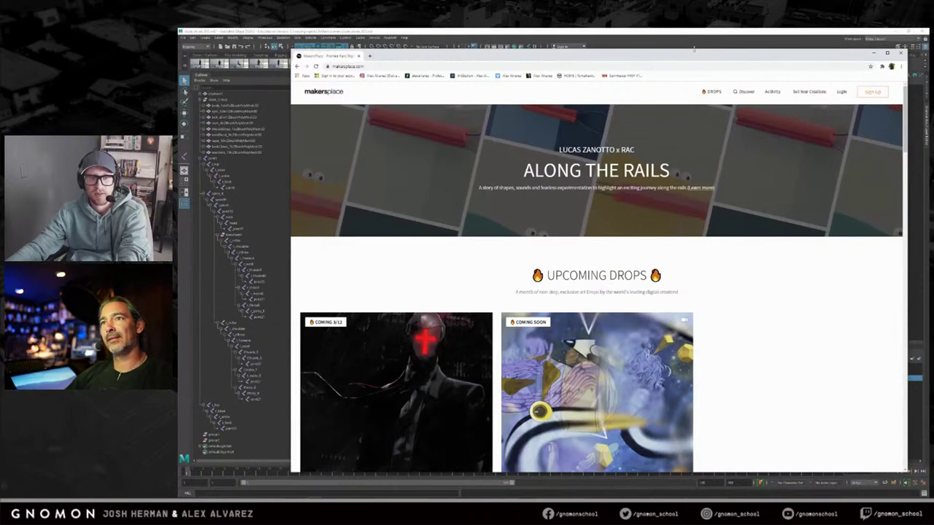
Step: Close the MakersPlace browser window, return to Maya and inspect the horned creature's mesh and skeleton from several angles
{"action": "left_click", "coordinate": [901, 53]}
{"action": "right_click_drag", "start_coordinate": [507, 221], "coordinate": [524, 225], "text": "alt"}
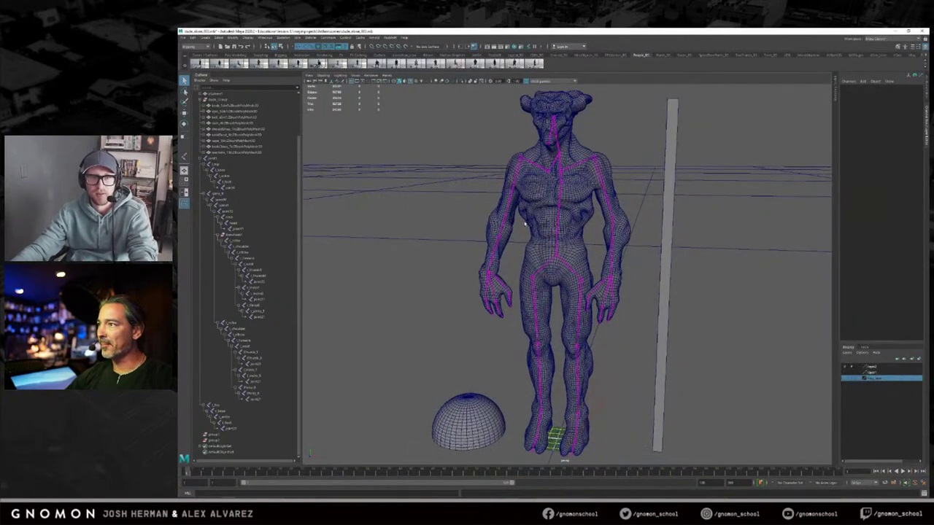
{"action": "left_click_drag", "start_coordinate": [566, 248], "coordinate": [553, 266], "text": "alt"}
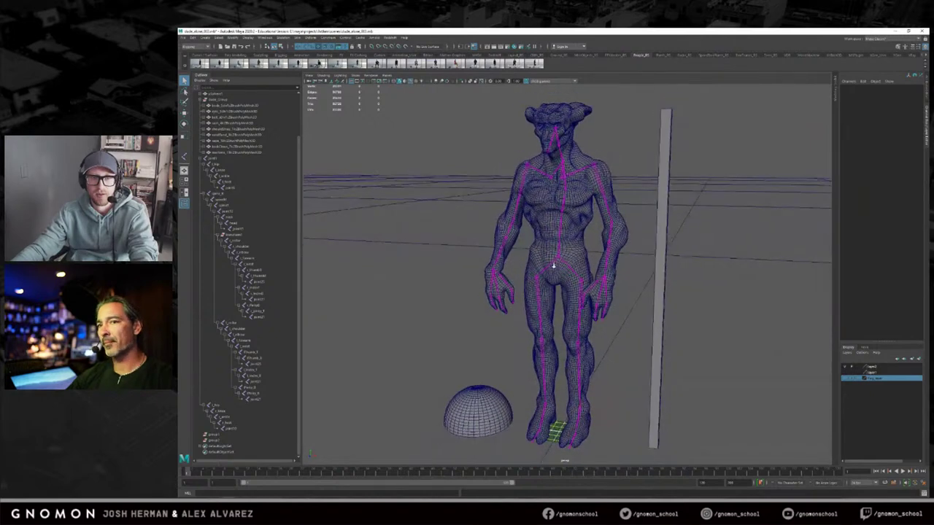
{"action": "left_click_drag", "start_coordinate": [444, 261], "coordinate": [466, 251], "text": "alt"}
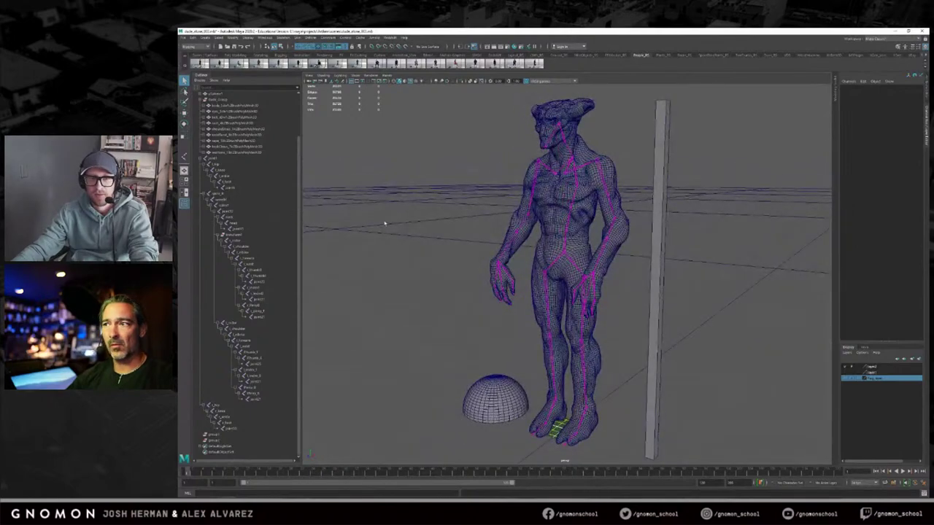
{"action": "left_click_drag", "start_coordinate": [358, 219], "coordinate": [415, 223], "text": "alt"}
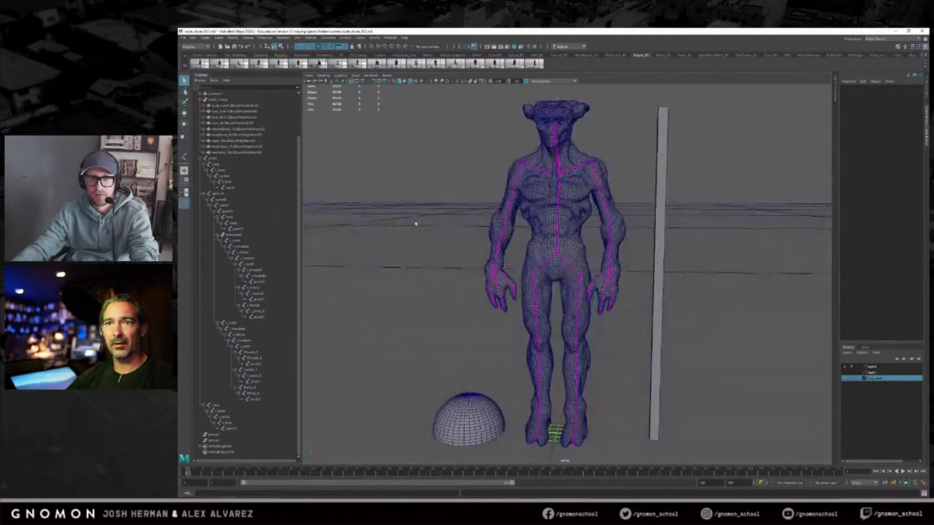
{"action": "left_click", "coordinate": [215, 159]}
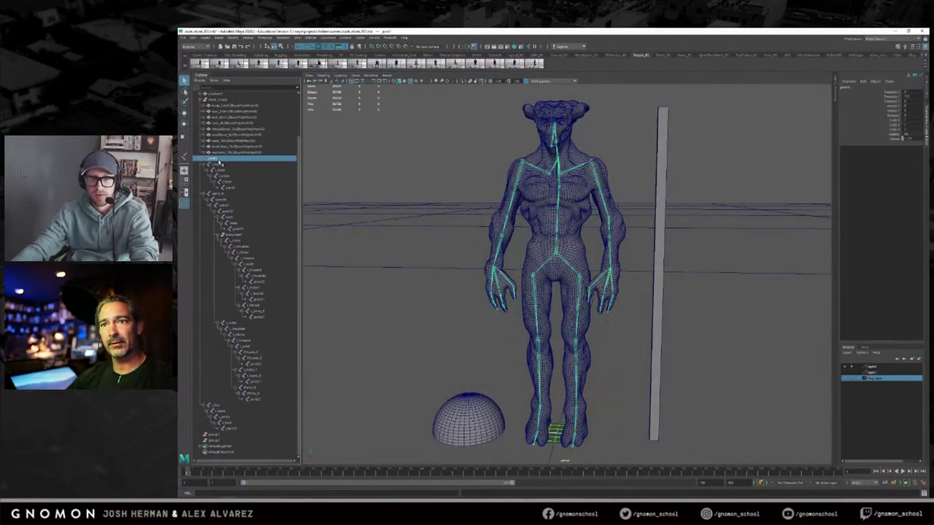
{"action": "left_click", "coordinate": [235, 429], "text": "shift"}
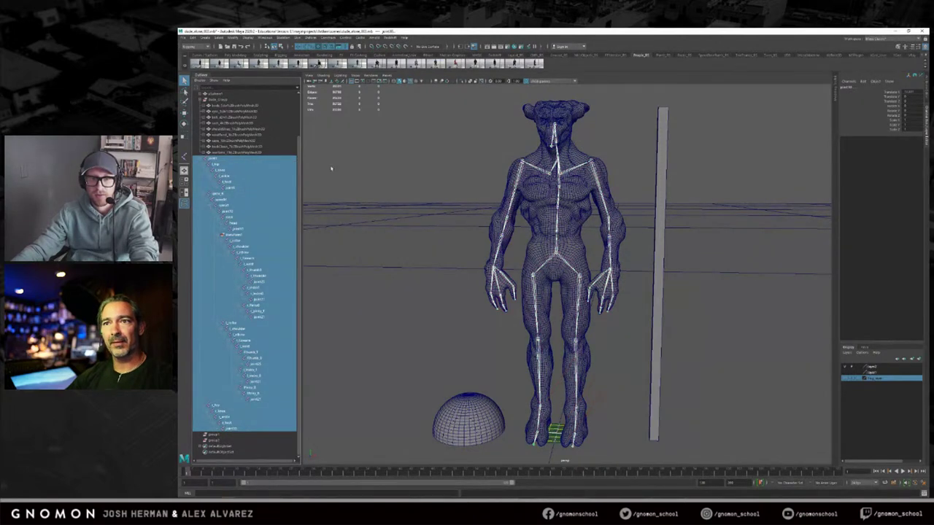
{"action": "left_click", "coordinate": [463, 175]}
{"action": "left_click_drag", "start_coordinate": [463, 175], "coordinate": [473, 187], "text": "alt"}
Step: Select the creature's whole joint hierarchy from the root down, leaving out the end joints of the feet, fingers and head
{"action": "left_click", "coordinate": [220, 158]}
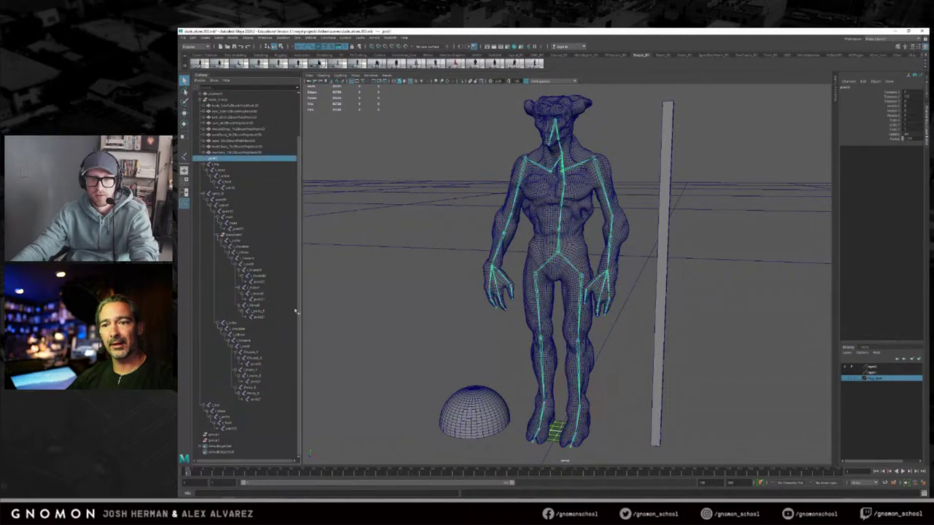
{"action": "left_click", "coordinate": [241, 428], "text": "shift"}
{"action": "left_click", "coordinate": [238, 431], "text": "ctrl"}
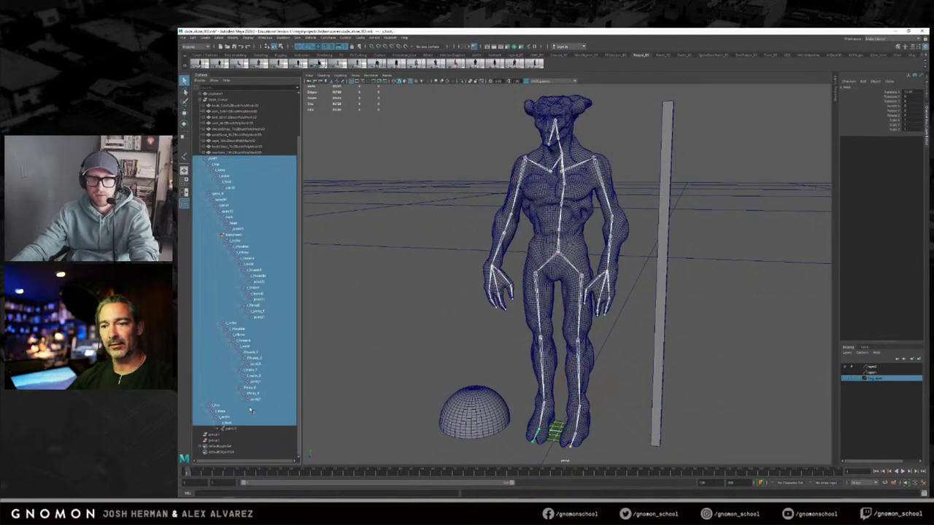
{"action": "left_click", "coordinate": [257, 400], "text": "ctrl"}
{"action": "left_click", "coordinate": [260, 319], "text": "ctrl"}
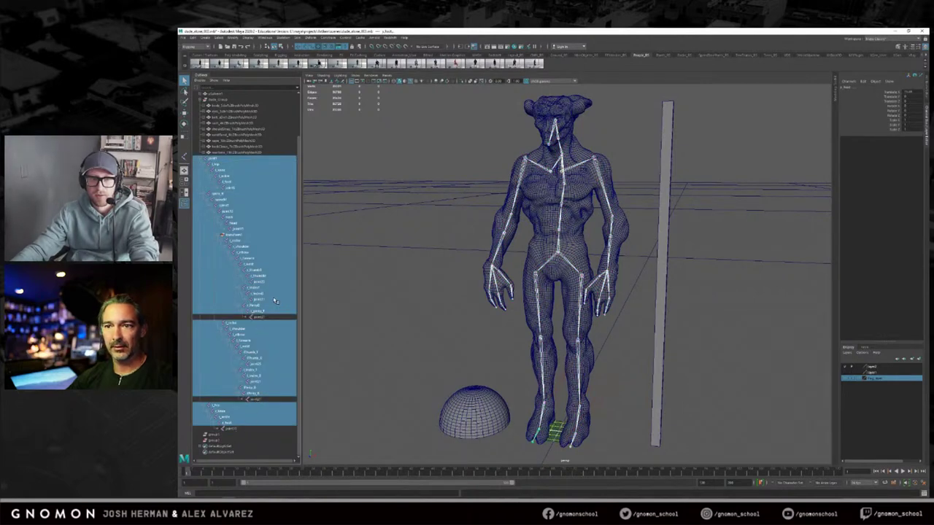
{"action": "left_click", "coordinate": [261, 301], "text": "ctrl"}
{"action": "left_click", "coordinate": [263, 283], "text": "ctrl"}
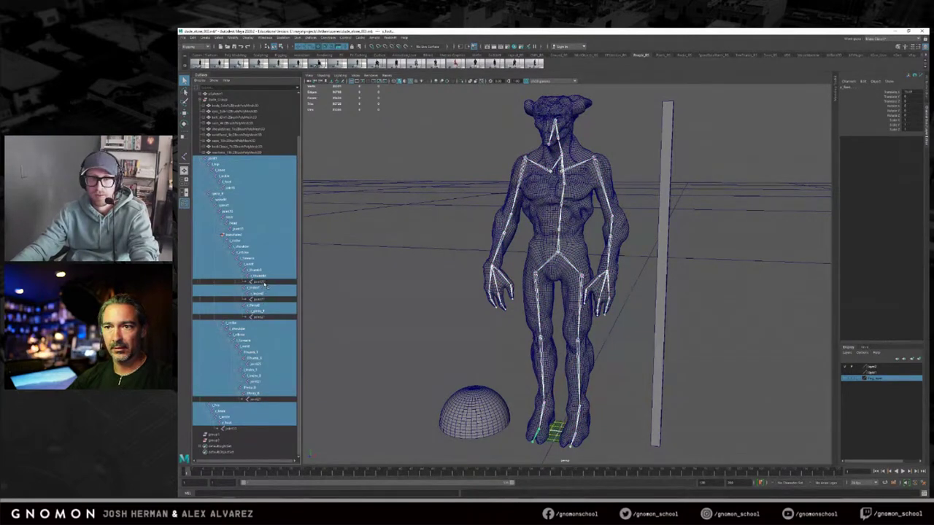
{"action": "left_click", "coordinate": [261, 382], "text": "ctrl"}
{"action": "left_click", "coordinate": [258, 364], "text": "ctrl"}
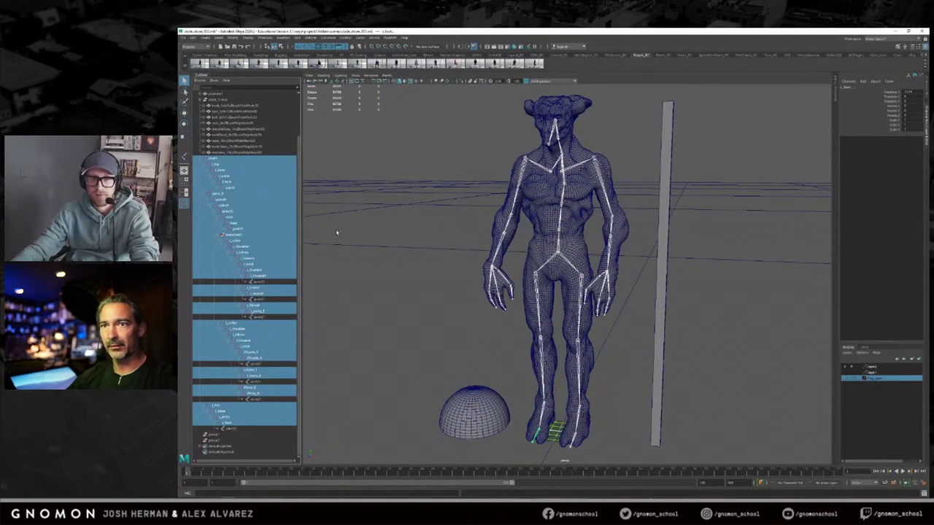
{"action": "left_click", "coordinate": [231, 187], "text": "ctrl"}
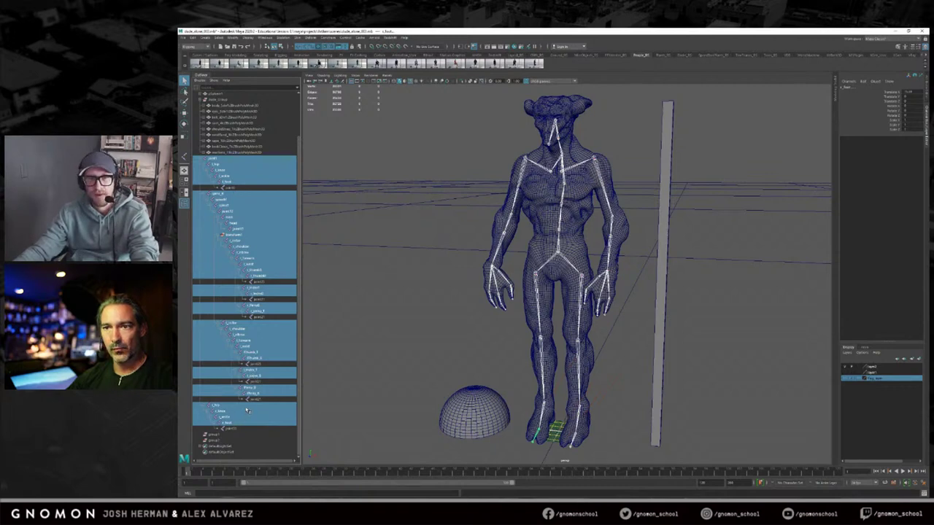
{"action": "left_click", "coordinate": [241, 231], "text": "ctrl"}
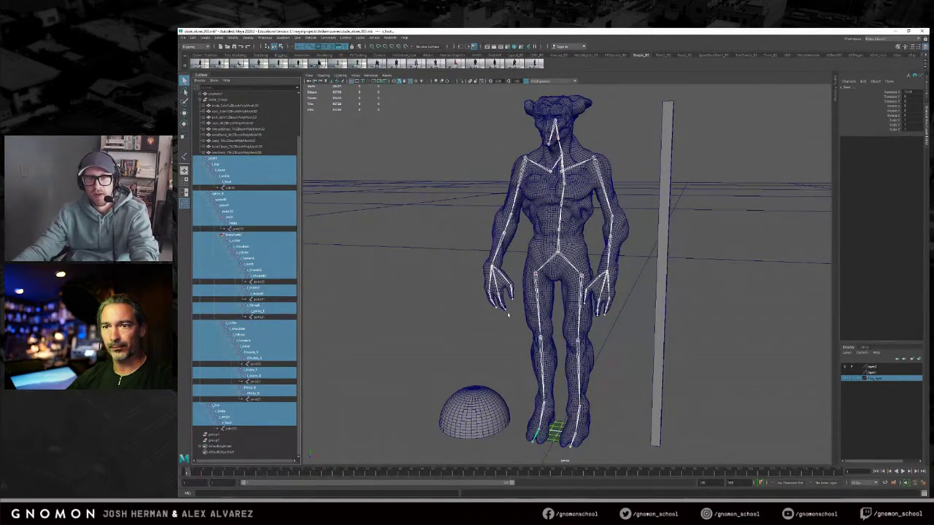
Step: Add the body mesh to the joint selection and bind it to the skeleton with Bind To set to Selected Joints
{"action": "left_click_drag", "start_coordinate": [559, 304], "coordinate": [582, 304], "text": "alt"}
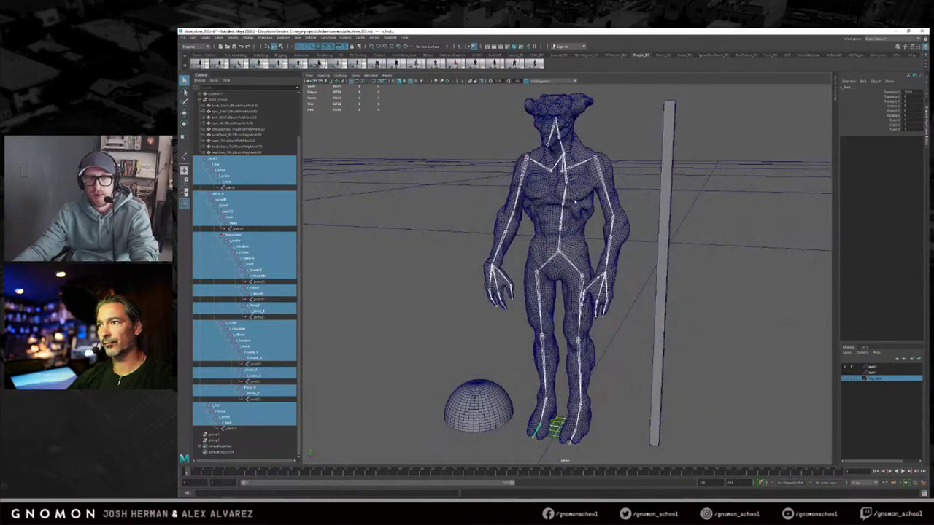
{"action": "left_click", "coordinate": [576, 117]}
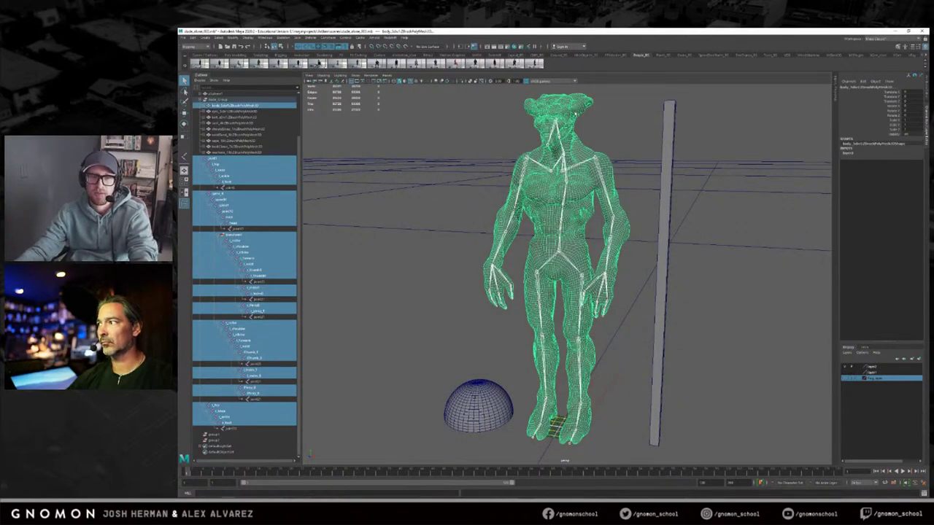
{"action": "left_click", "coordinate": [299, 37]}
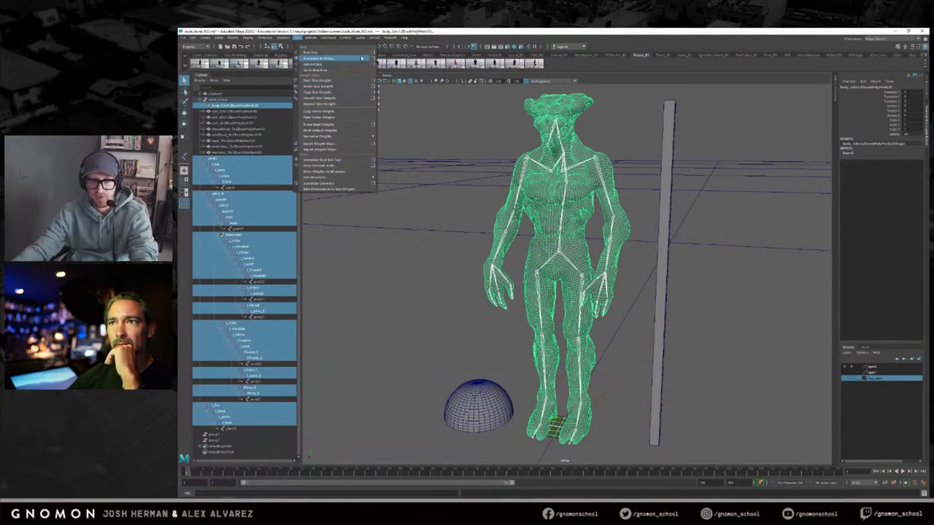
{"action": "left_click", "coordinate": [373, 54]}
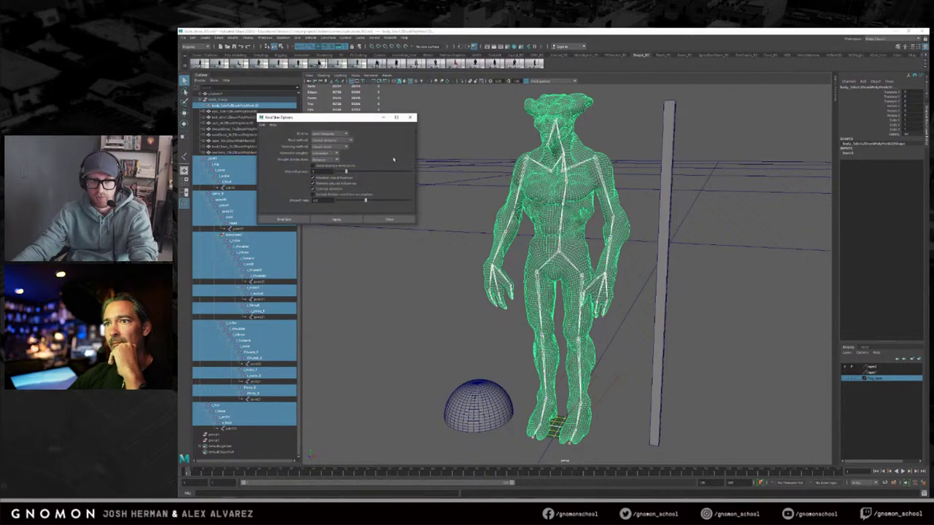
{"action": "left_click", "coordinate": [346, 134]}
{"action": "left_click", "coordinate": [332, 140]}
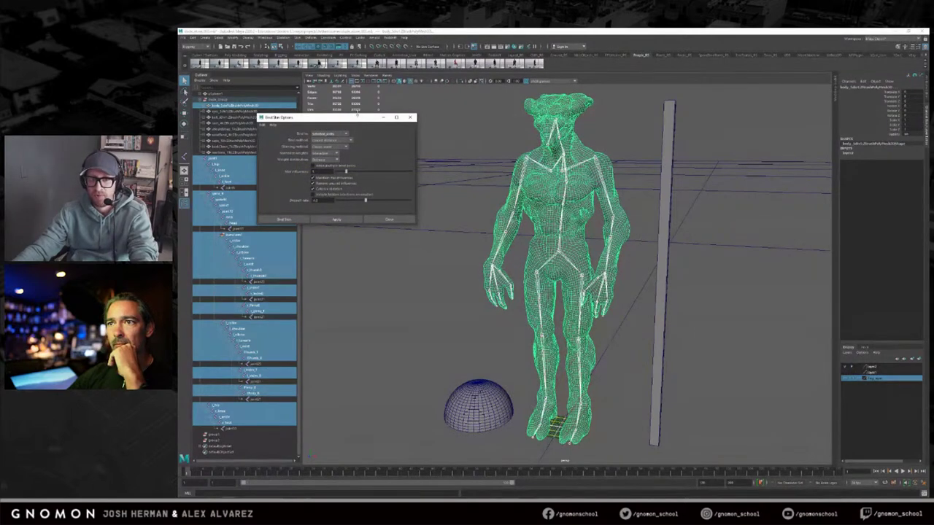
{"action": "left_click_drag", "start_coordinate": [357, 114], "coordinate": [358, 97]}
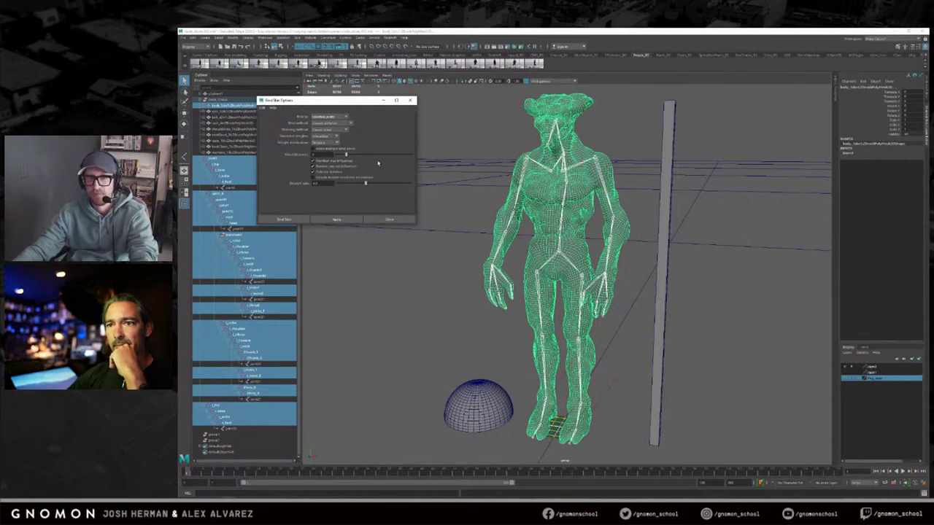
{"action": "left_click", "coordinate": [336, 220]}
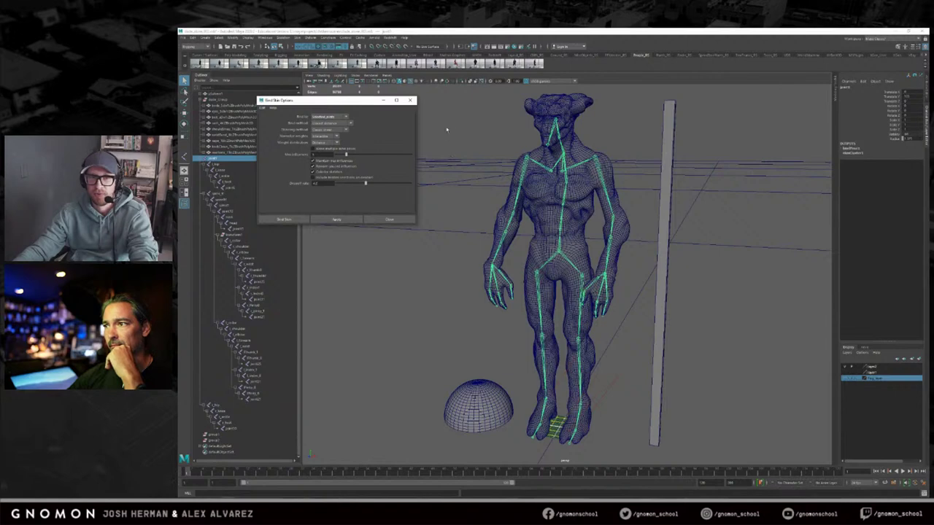
{"action": "left_click", "coordinate": [389, 219]}
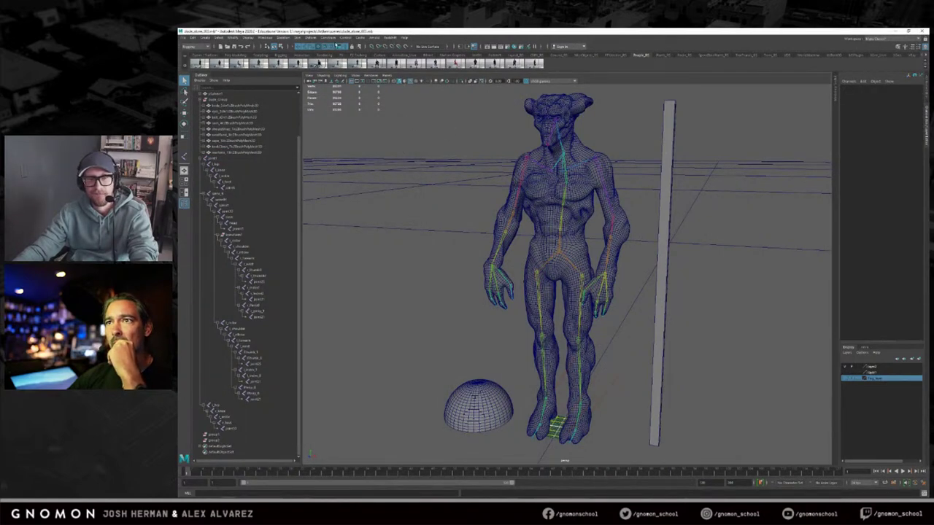
{"action": "left_click", "coordinate": [299, 37]}
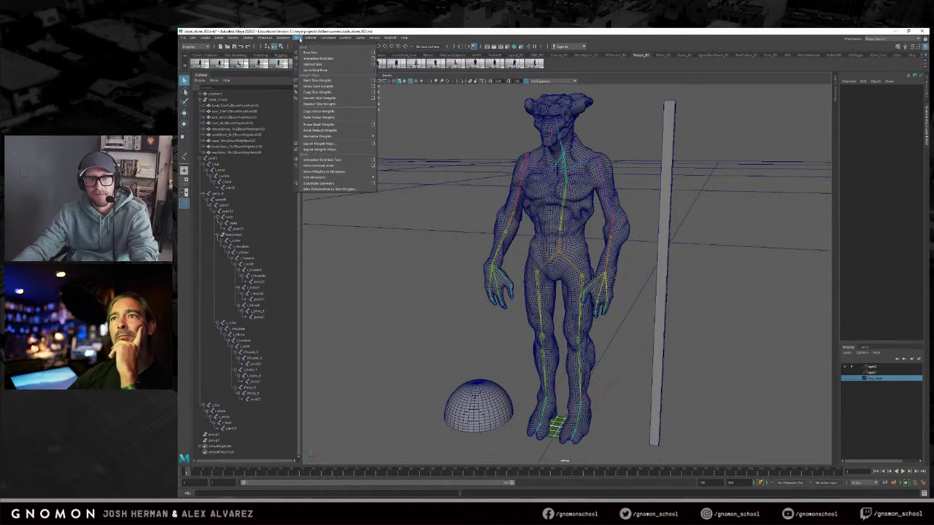
{"action": "left_click", "coordinate": [299, 37]}
{"action": "left_click", "coordinate": [310, 37]}
{"action": "mouse_move", "coordinate": [298, 37]}
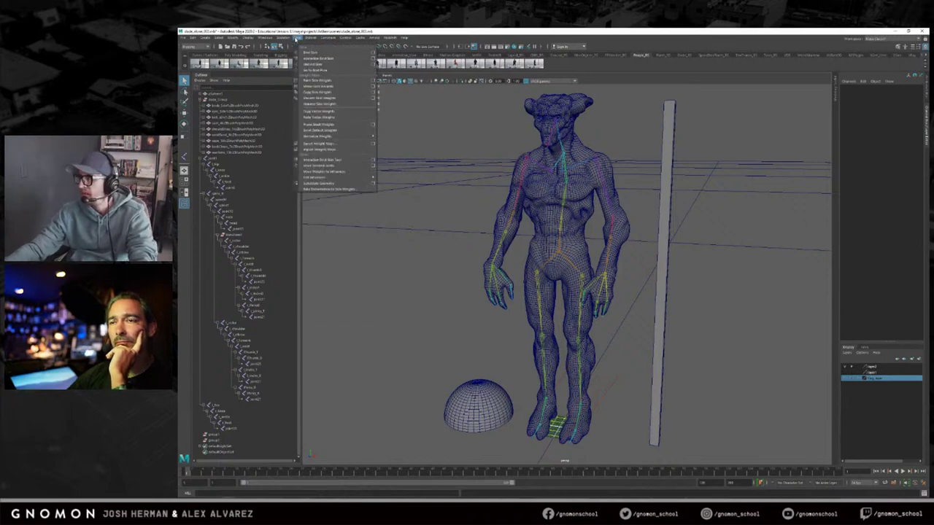
{"action": "left_click", "coordinate": [298, 37]}
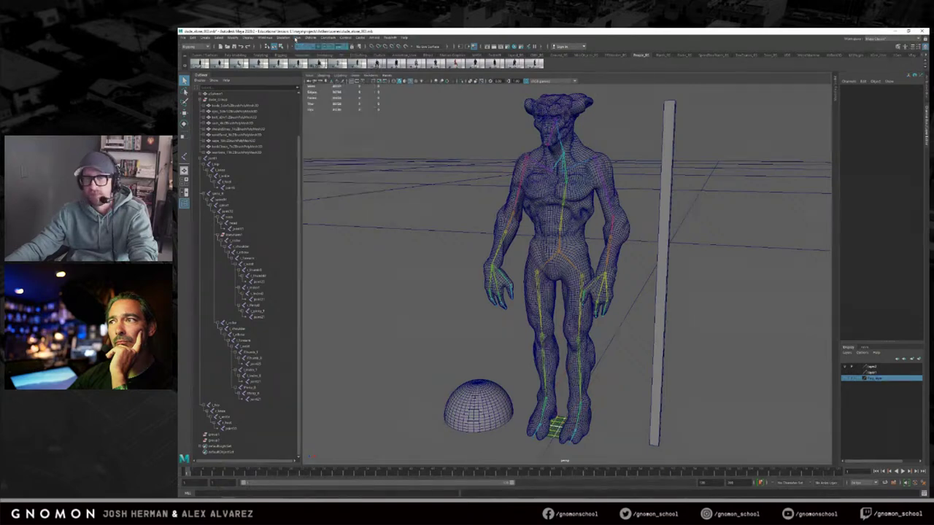
Step: Examine the bound body mesh and its skeleton from several angles
{"action": "mouse_move", "coordinate": [565, 230]}
{"action": "left_mouse_down", "text": "alt"}
{"action": "mouse_move", "coordinate": [541, 233]}
{"action": "mouse_move", "coordinate": [569, 232]}
{"action": "left_mouse_up", "text": "alt"}
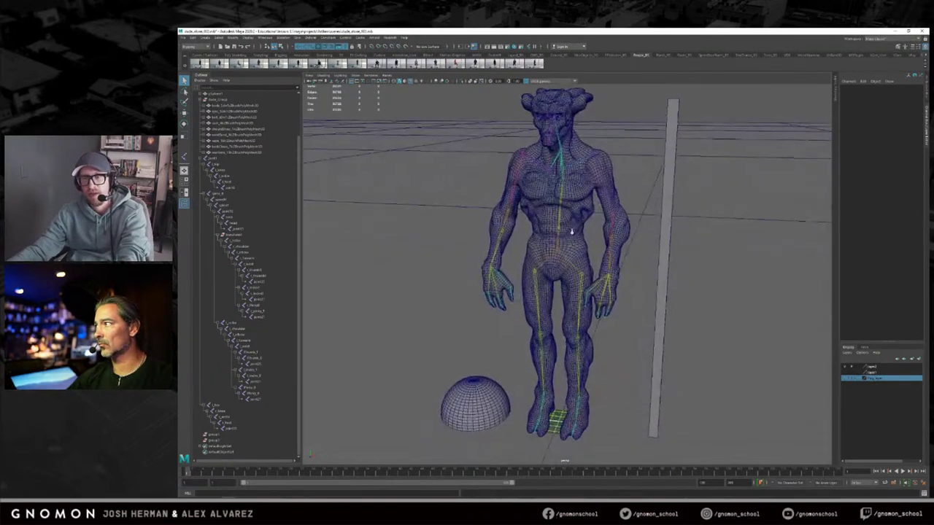
{"action": "right_click_drag", "start_coordinate": [569, 231], "coordinate": [591, 225], "text": "alt"}
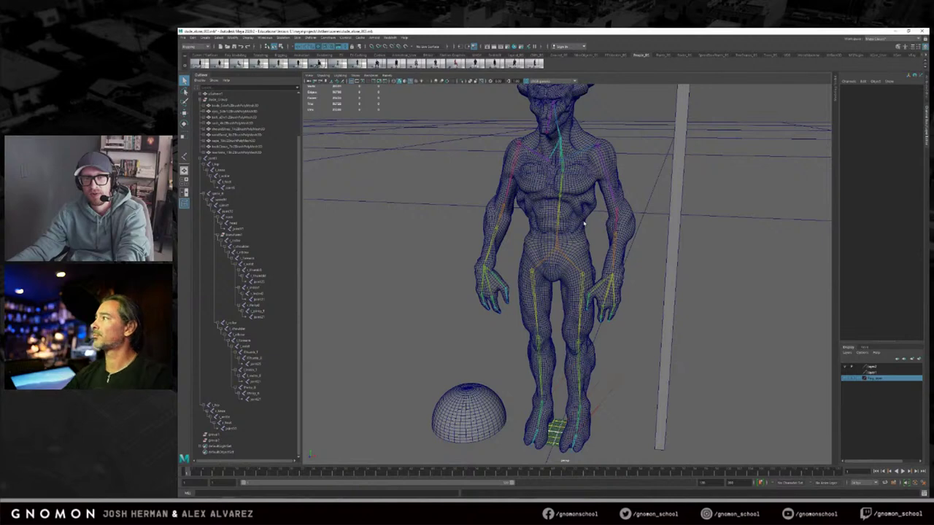
{"action": "left_click_drag", "start_coordinate": [561, 238], "coordinate": [561, 220], "text": "alt"}
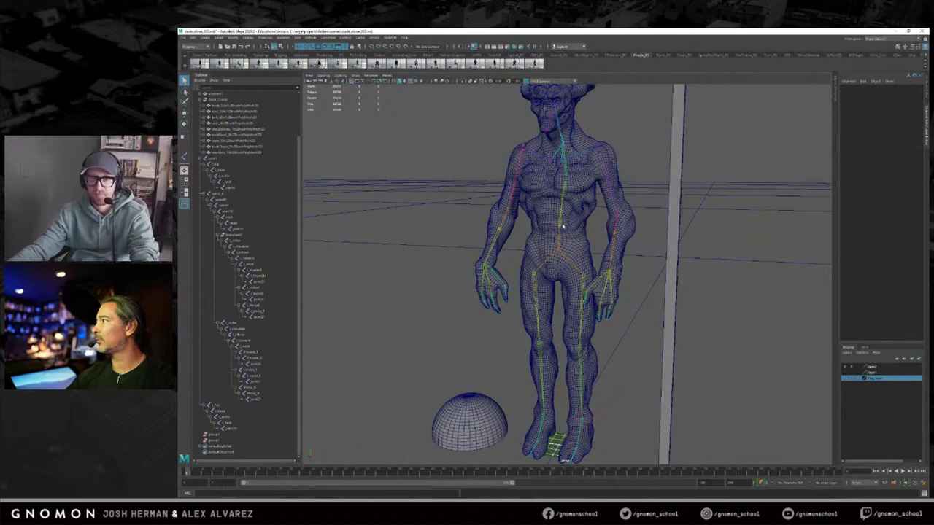
{"action": "left_click_drag", "start_coordinate": [563, 227], "coordinate": [567, 204], "text": "alt"}
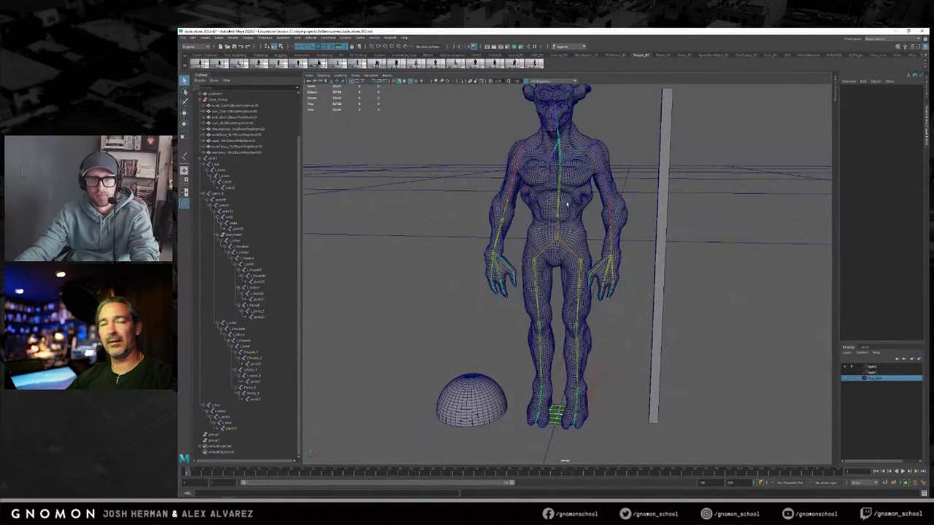
{"action": "mouse_move", "coordinate": [569, 204]}
{"action": "left_mouse_down", "text": "alt"}
{"action": "mouse_move", "coordinate": [606, 203]}
{"action": "mouse_move", "coordinate": [587, 208]}
{"action": "left_mouse_up", "text": "alt"}
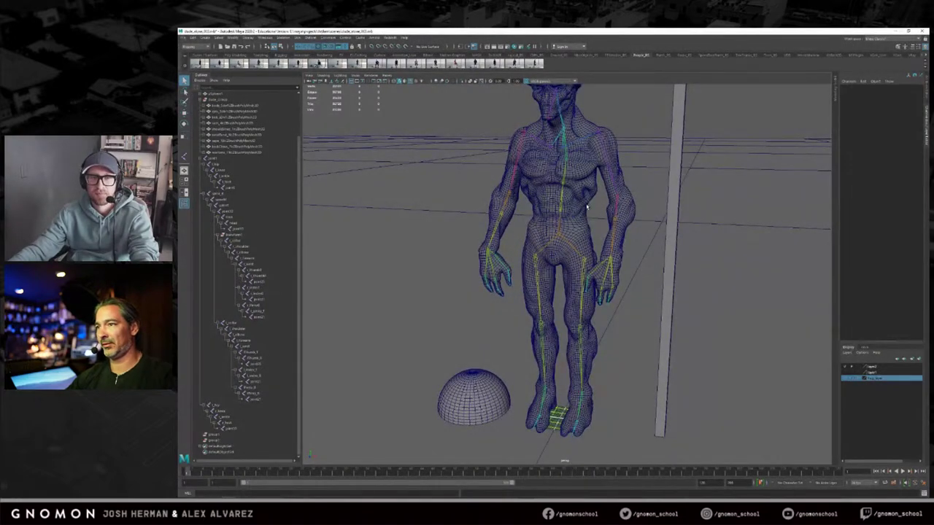
{"action": "left_click_drag", "start_coordinate": [588, 208], "coordinate": [600, 207], "text": "alt"}
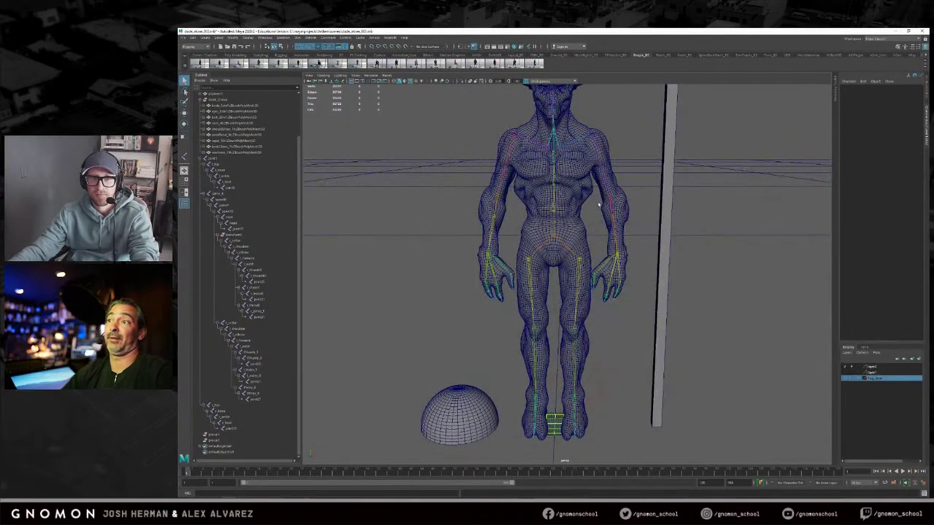
{"action": "middle_click_drag", "start_coordinate": [584, 199], "coordinate": [596, 217], "text": "alt"}
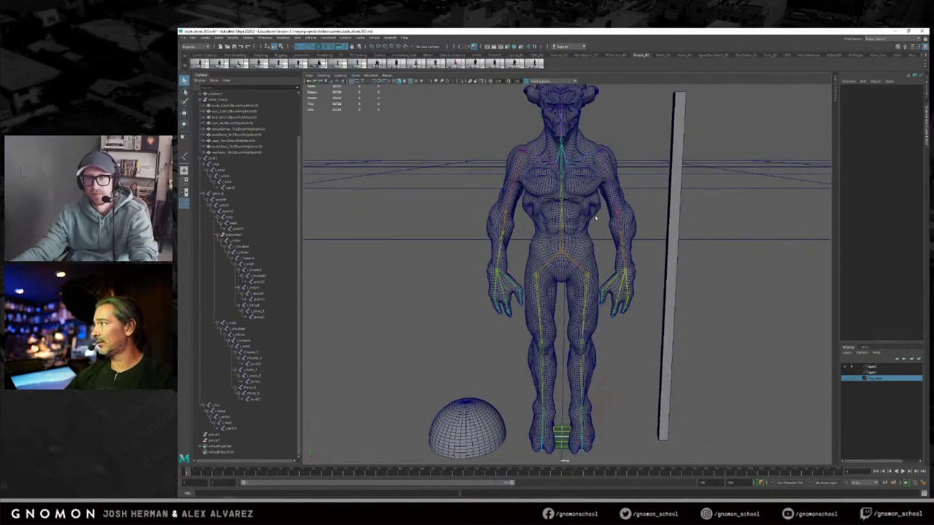
{"action": "left_click_drag", "start_coordinate": [580, 228], "coordinate": [603, 234], "text": "alt"}
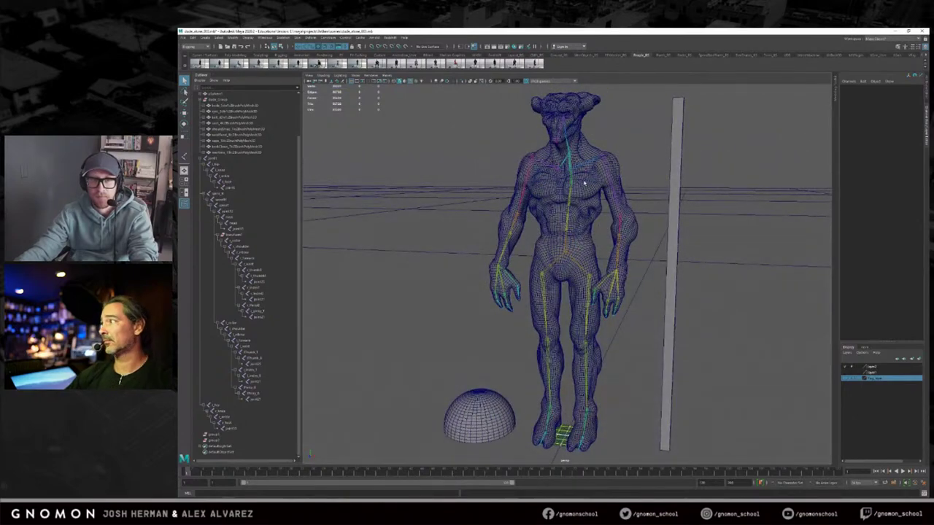
Step: Select the left forearm joint and ready it for rotation
{"action": "left_click_drag", "start_coordinate": [583, 173], "coordinate": [589, 199], "text": "alt"}
{"action": "middle_click_drag", "start_coordinate": [572, 246], "coordinate": [574, 200], "text": "alt"}
{"action": "left_click_drag", "start_coordinate": [574, 201], "coordinate": [552, 236], "text": "alt"}
{"action": "left_click", "coordinate": [624, 205]}
{"action": "key", "text": "e"}
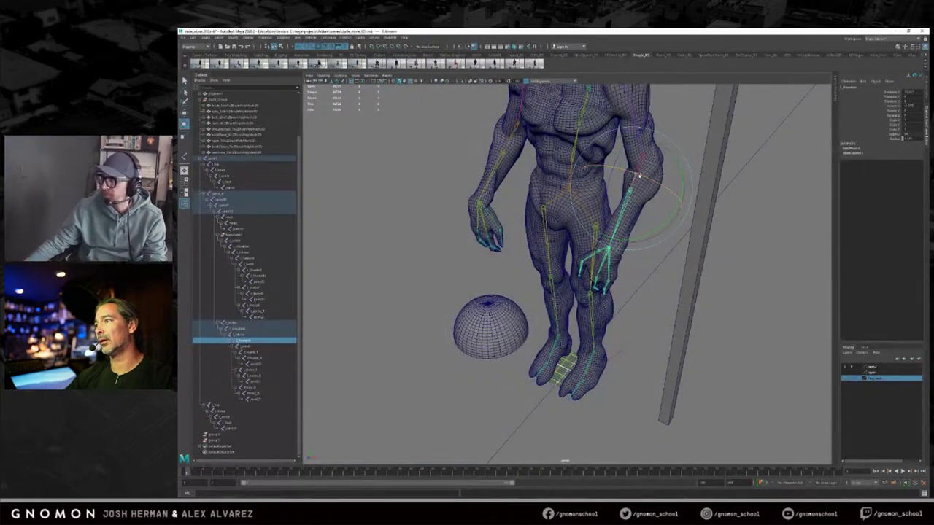
{"action": "left_click_drag", "start_coordinate": [640, 175], "coordinate": [530, 177], "text": "alt"}
{"action": "middle_click_drag", "start_coordinate": [530, 178], "coordinate": [556, 291], "text": "alt"}
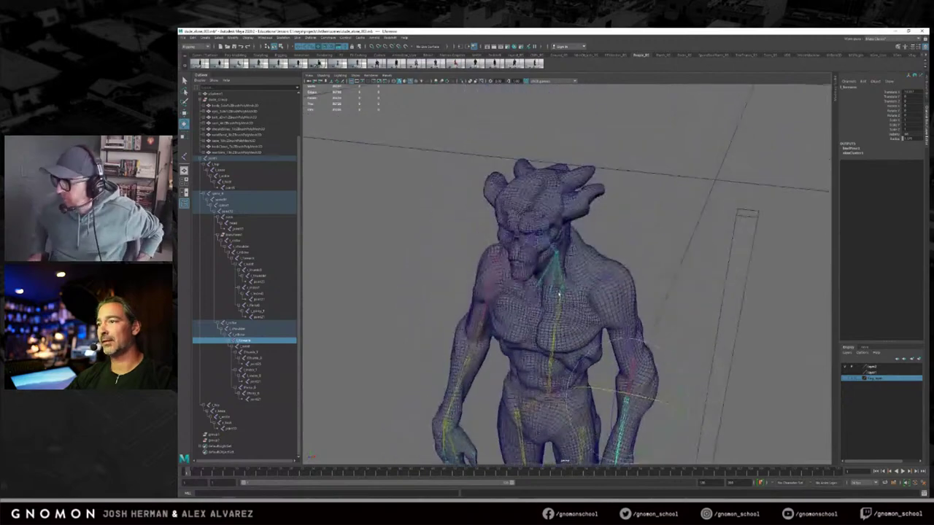
{"action": "right_click_drag", "start_coordinate": [557, 292], "coordinate": [625, 291], "text": "alt"}
Step: Select the head joint, try rotating it to test the skin deformation, and undo the rotation
{"action": "key", "text": "q"}
{"action": "left_click_drag", "start_coordinate": [625, 291], "coordinate": [554, 240], "text": "alt"}
{"action": "left_click", "coordinate": [506, 175]}
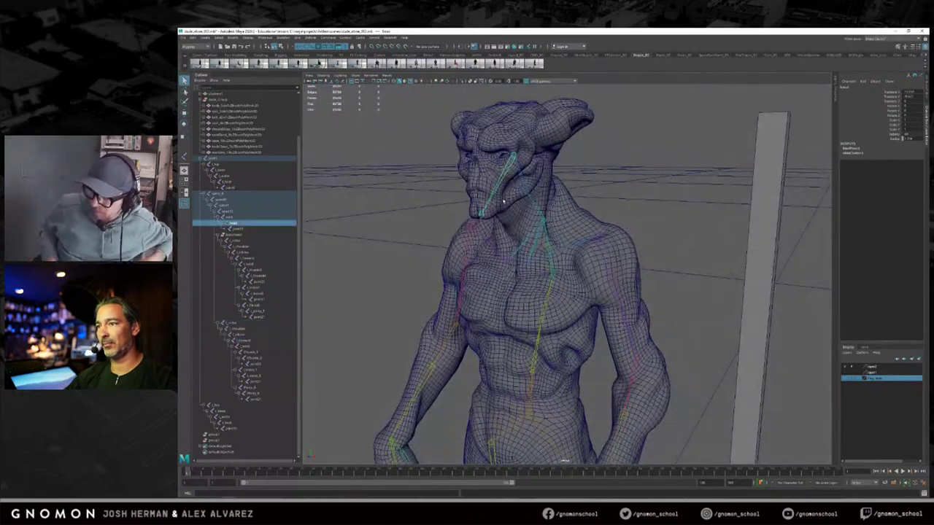
{"action": "middle_click_drag", "start_coordinate": [503, 177], "coordinate": [575, 259], "text": "alt"}
{"action": "key", "text": "e"}
{"action": "left_click_drag", "start_coordinate": [552, 260], "coordinate": [544, 221], "text": "alt"}
{"action": "key", "text": "ctrl+z"}
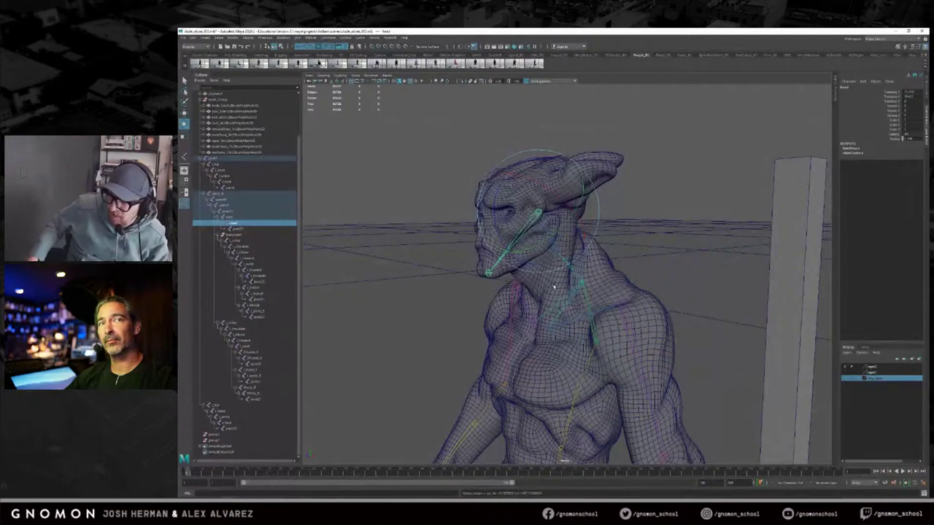
Step: Test-rotate the head joint in different directions to check how the face and neck deform, undoing each rotation
{"action": "right_click_drag", "start_coordinate": [556, 283], "coordinate": [662, 300], "text": "alt"}
{"action": "left_click_drag", "start_coordinate": [663, 301], "coordinate": [603, 274], "text": "alt"}
{"action": "mouse_move", "coordinate": [559, 205]}
{"action": "left_mouse_down"}
{"action": "mouse_move", "coordinate": [546, 190]}
{"action": "mouse_move", "coordinate": [568, 196]}
{"action": "mouse_move", "coordinate": [537, 212]}
{"action": "mouse_move", "coordinate": [567, 188]}
{"action": "mouse_move", "coordinate": [564, 221]}
{"action": "left_mouse_up"}
{"action": "key", "text": "ctrl+z"}
{"action": "left_click_drag", "start_coordinate": [620, 247], "coordinate": [570, 260], "text": "alt"}
{"action": "middle_click_drag", "start_coordinate": [571, 261], "coordinate": [637, 291], "text": "alt"}
{"action": "left_click_drag", "start_coordinate": [512, 228], "coordinate": [574, 289]}
{"action": "key", "text": "ctrl+z"}
{"action": "key", "text": "ctrl+z"}
{"action": "key", "text": "q"}
{"action": "key", "text": "e"}
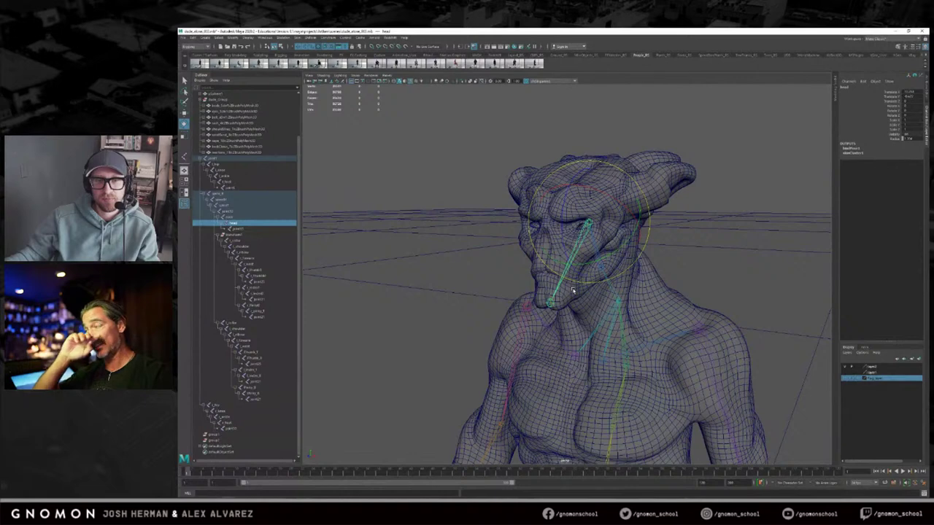
Step: Examine the head, jaw and neck mesh around the head joint from several angles
{"action": "left_click_drag", "start_coordinate": [573, 292], "coordinate": [546, 303], "text": "alt"}
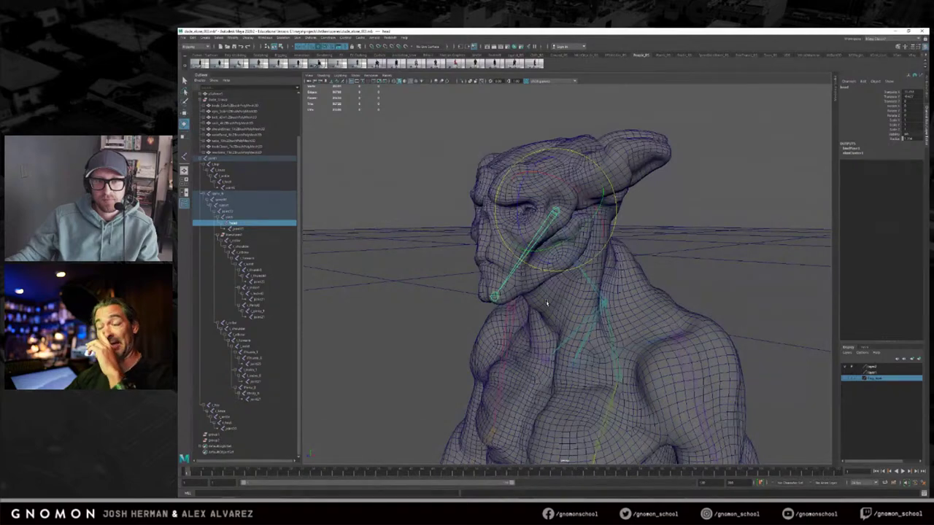
{"action": "left_click_drag", "start_coordinate": [541, 288], "coordinate": [581, 292], "text": "alt"}
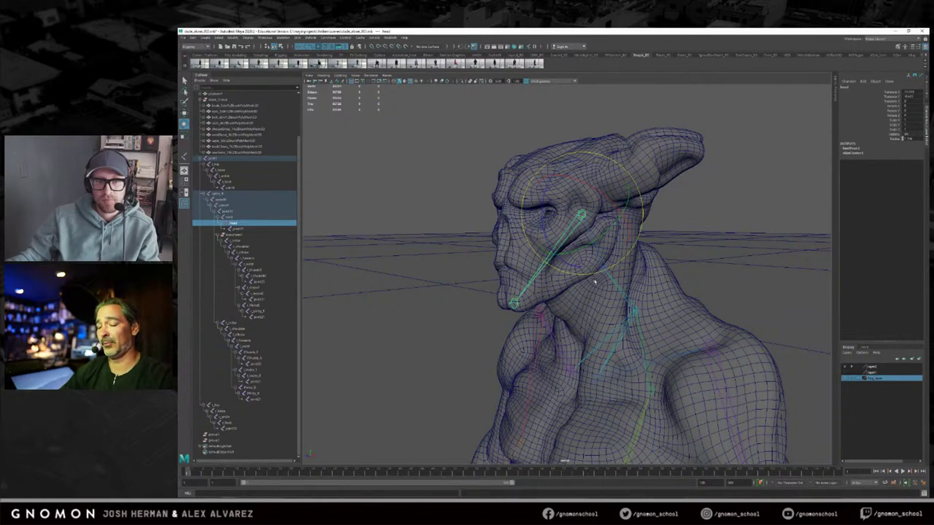
{"action": "left_click_drag", "start_coordinate": [594, 280], "coordinate": [616, 284], "text": "alt"}
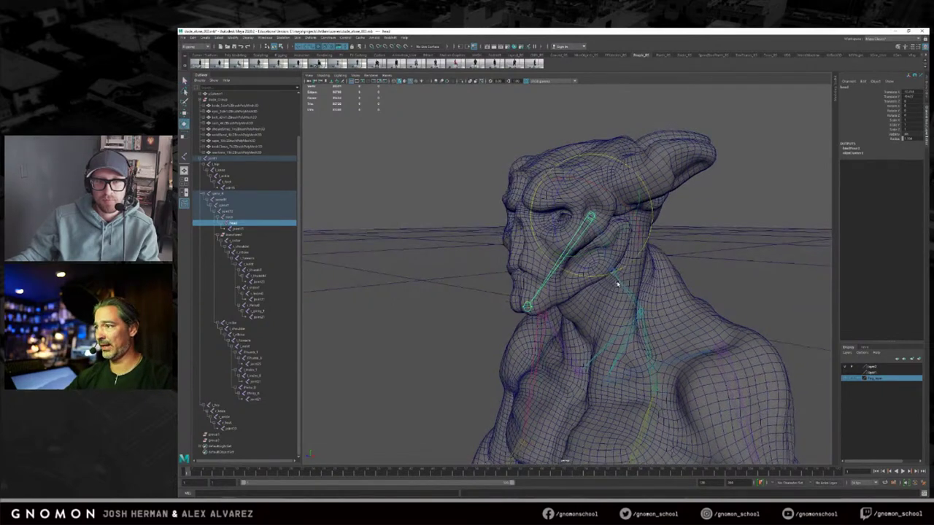
{"action": "right_click_drag", "start_coordinate": [536, 304], "coordinate": [562, 307], "text": "alt"}
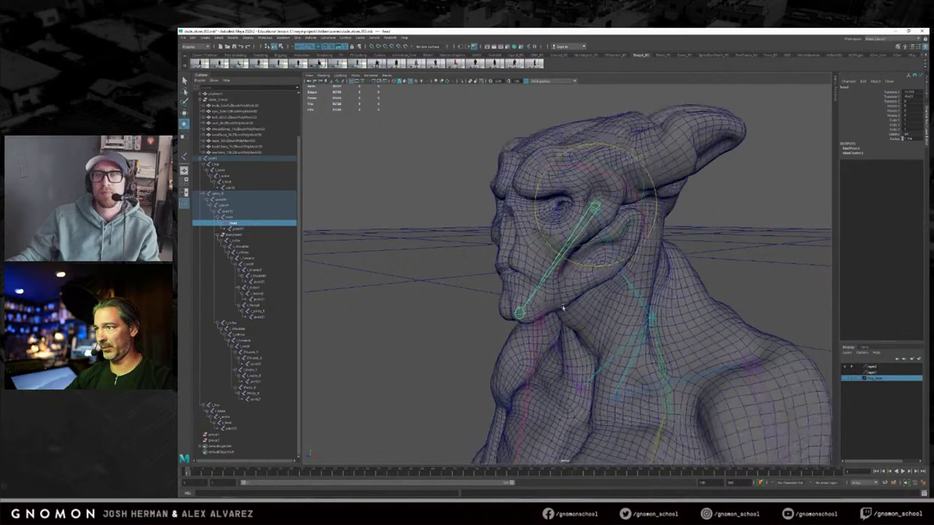
{"action": "key", "text": "q"}
{"action": "left_click_drag", "start_coordinate": [521, 248], "coordinate": [546, 173], "text": "alt"}
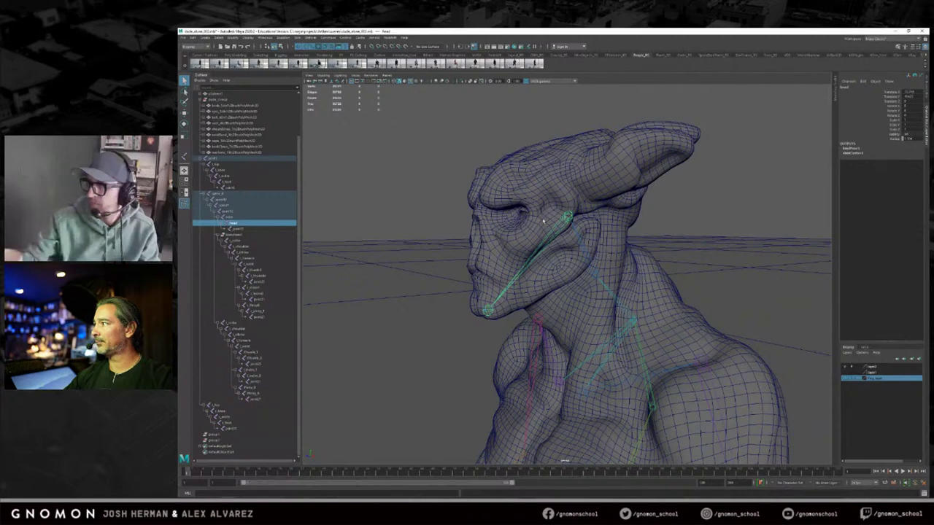
{"action": "left_click_drag", "start_coordinate": [542, 221], "coordinate": [568, 205], "text": "alt"}
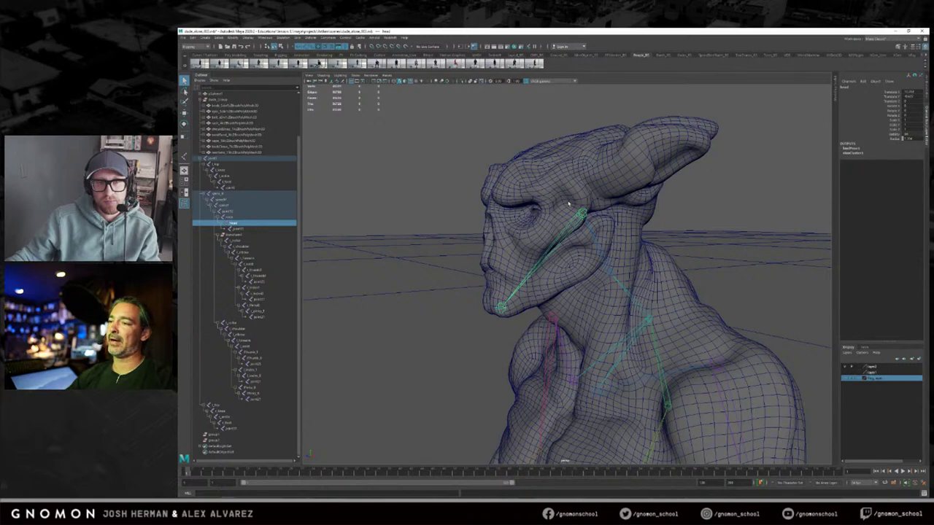
{"action": "left_click_drag", "start_coordinate": [510, 188], "coordinate": [552, 180], "text": "alt"}
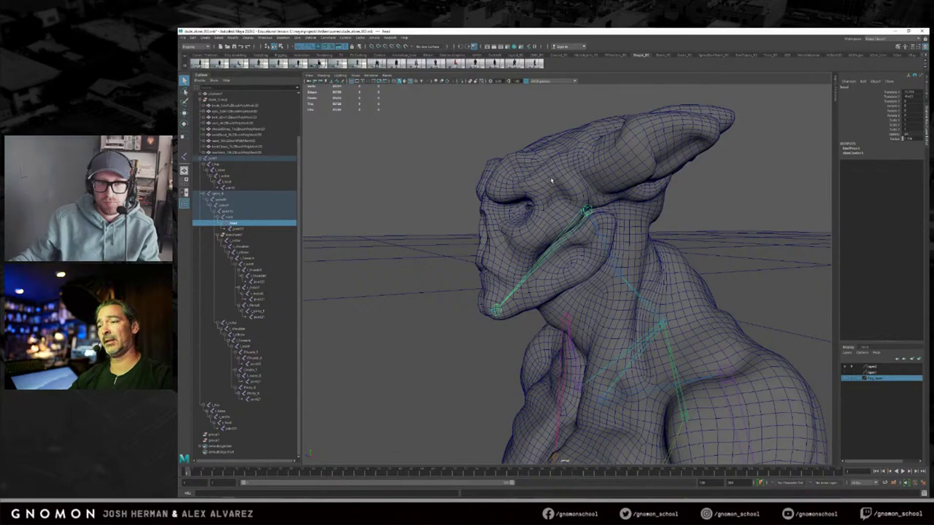
{"action": "left_click_drag", "start_coordinate": [559, 199], "coordinate": [610, 212], "text": "alt"}
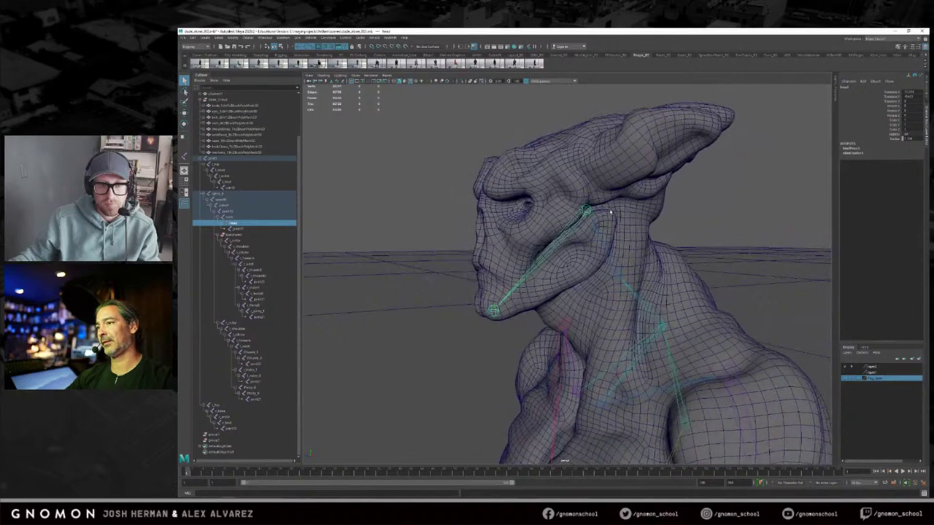
{"action": "left_click_drag", "start_coordinate": [606, 214], "coordinate": [617, 214], "text": "alt"}
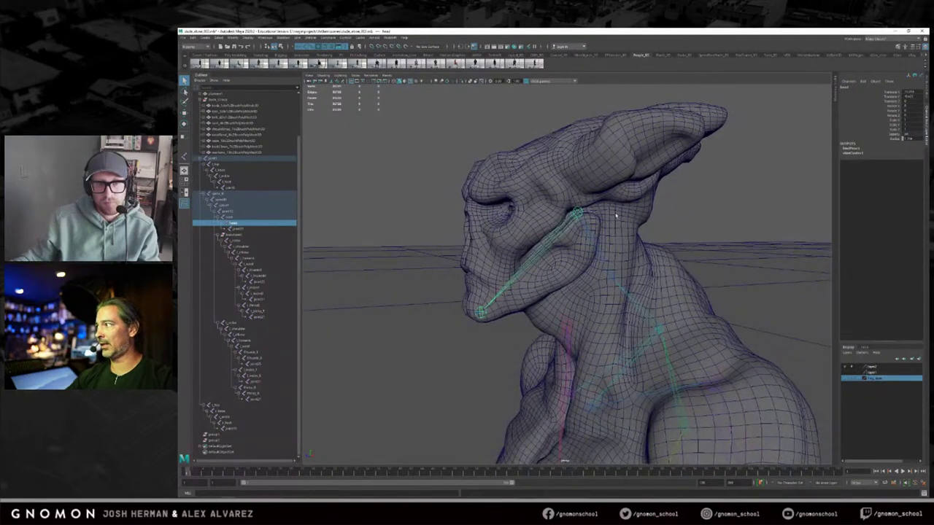
{"action": "left_click_drag", "start_coordinate": [612, 236], "coordinate": [604, 238], "text": "alt"}
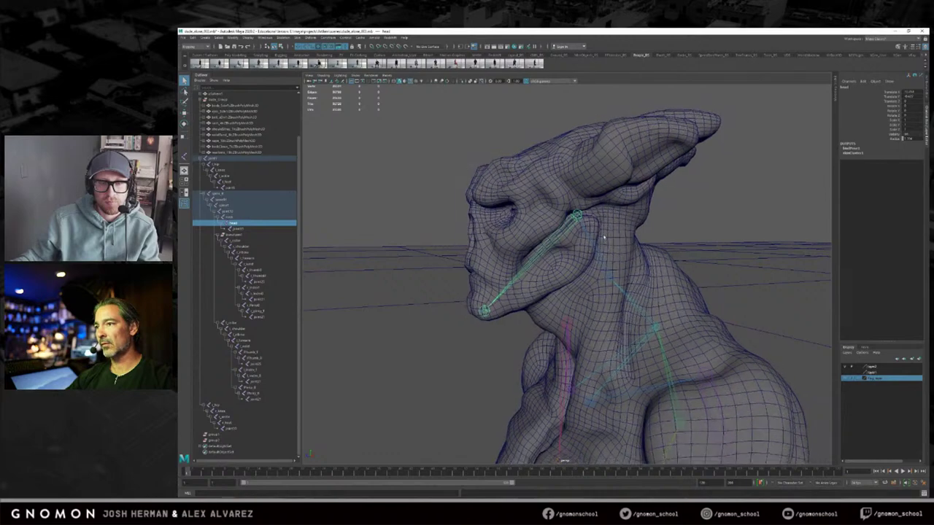
Step: Try one more rotation of the head joint and undo it
{"action": "key", "text": "e"}
{"action": "left_click_drag", "start_coordinate": [527, 216], "coordinate": [570, 182]}
{"action": "key", "text": "ctrl+z"}
{"action": "key", "text": "q"}
Step: Select the body mesh and open the Paint Skin Weights tool settings in an enlarged window beside the creature's head
{"action": "left_click", "coordinate": [532, 174]}
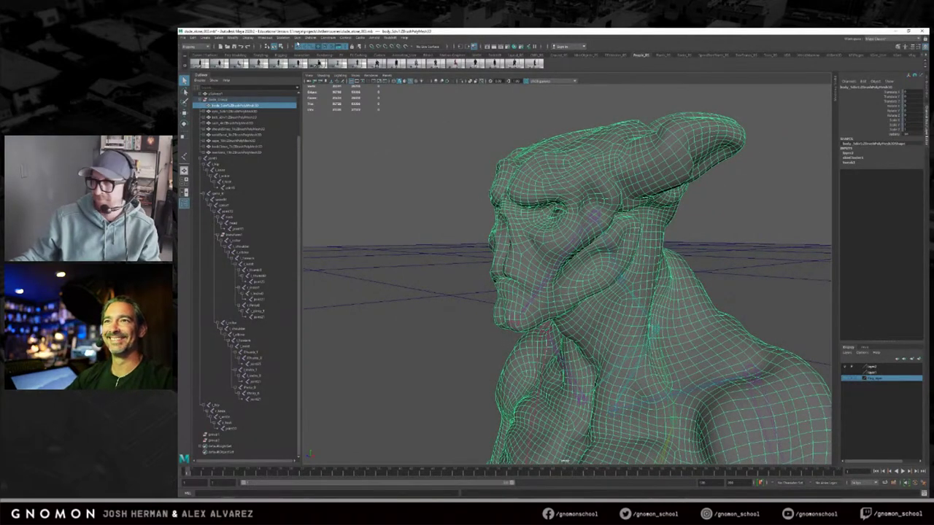
{"action": "left_click", "coordinate": [297, 38]}
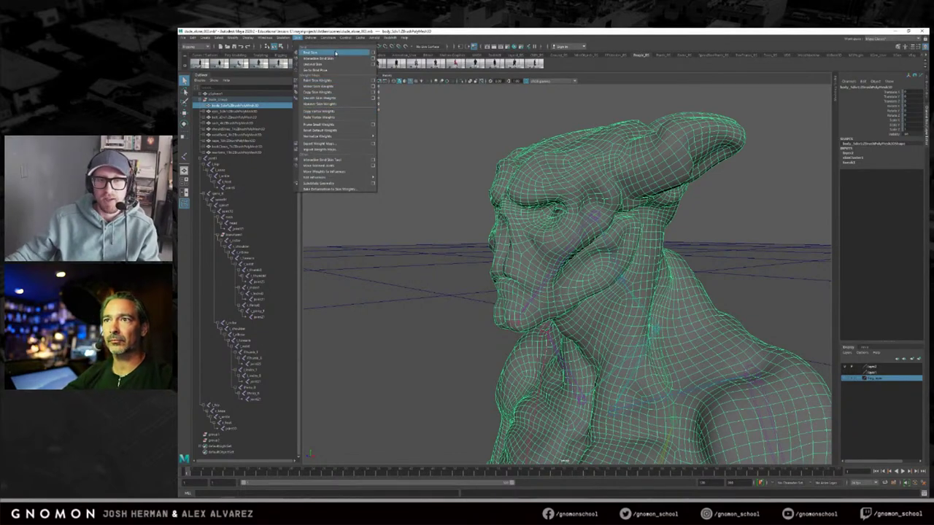
{"action": "left_click", "coordinate": [374, 81]}
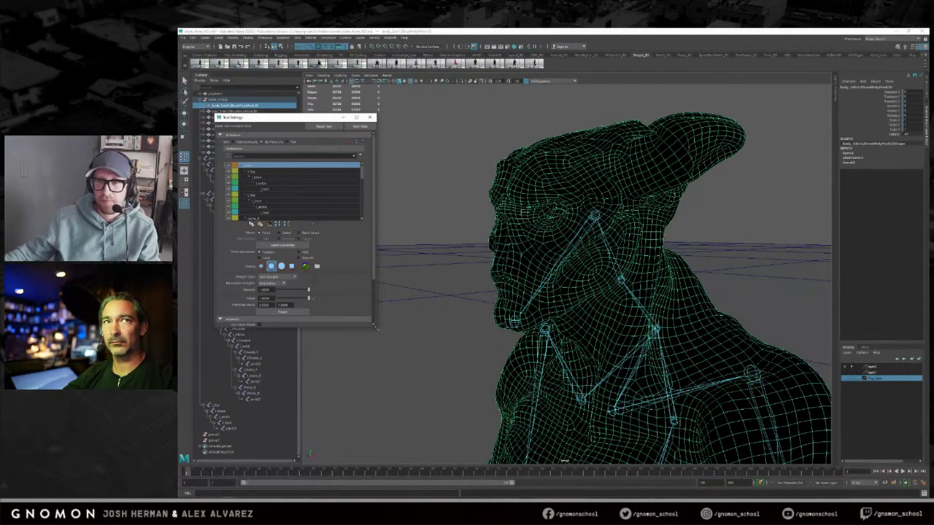
{"action": "left_click_drag", "start_coordinate": [385, 327], "coordinate": [456, 418]}
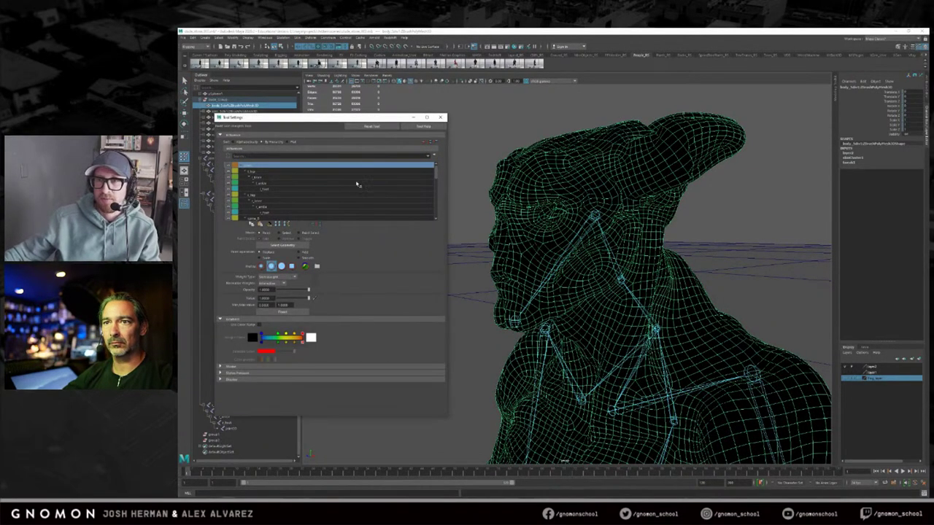
{"action": "left_click_drag", "start_coordinate": [349, 122], "coordinate": [366, 91]}
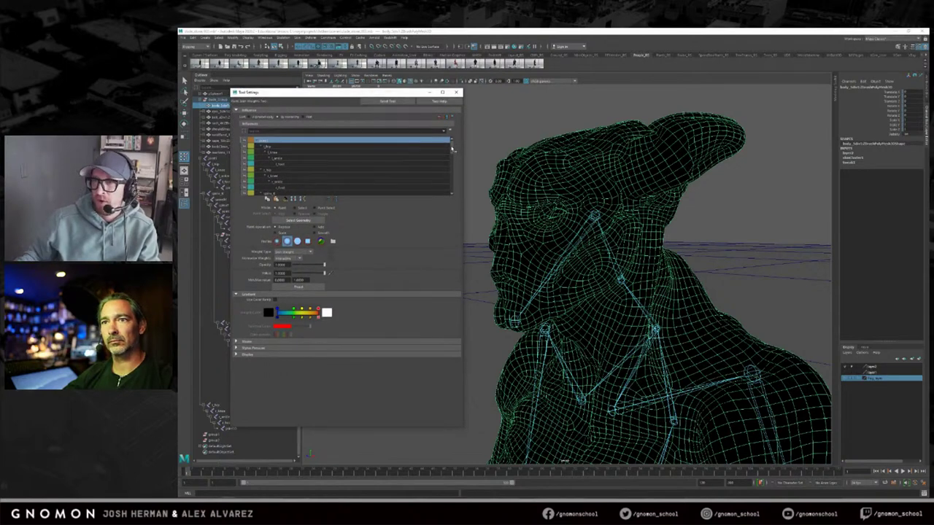
Step: Choose the head joint as the influence to paint and inspect its weights on the head and neck
{"action": "left_click_drag", "start_coordinate": [453, 149], "coordinate": [454, 176]}
{"action": "left_click", "coordinate": [292, 158]}
{"action": "left_click_drag", "start_coordinate": [588, 256], "coordinate": [620, 248], "text": "alt"}
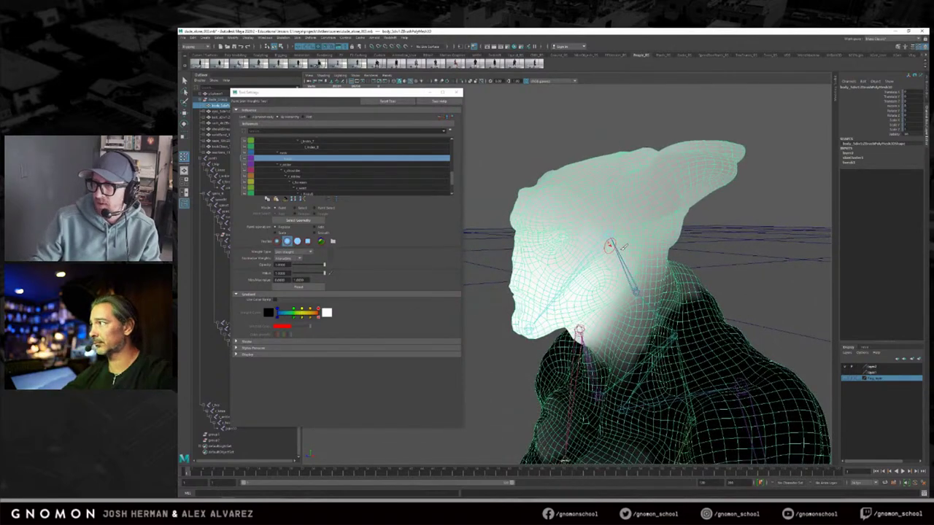
{"action": "left_click_drag", "start_coordinate": [609, 246], "coordinate": [626, 255], "text": "alt"}
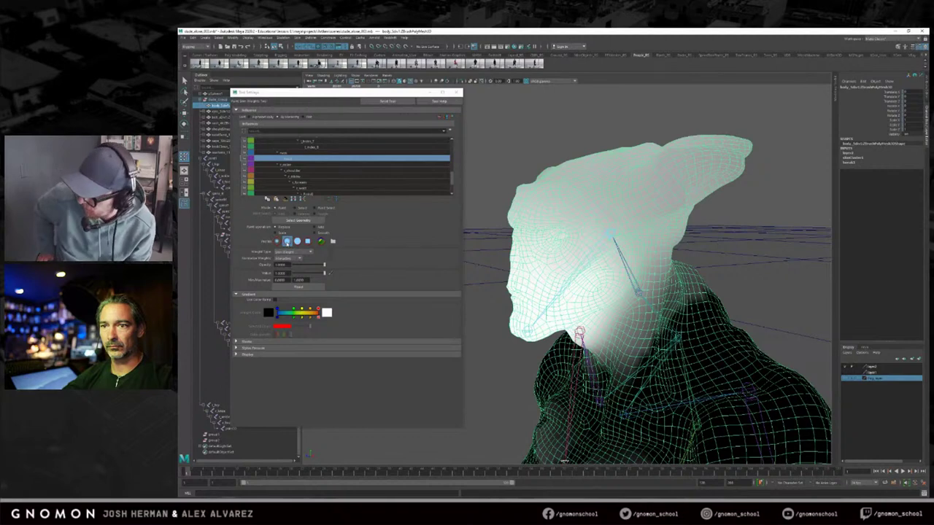
{"action": "left_click_drag", "start_coordinate": [549, 247], "coordinate": [563, 248], "text": "alt"}
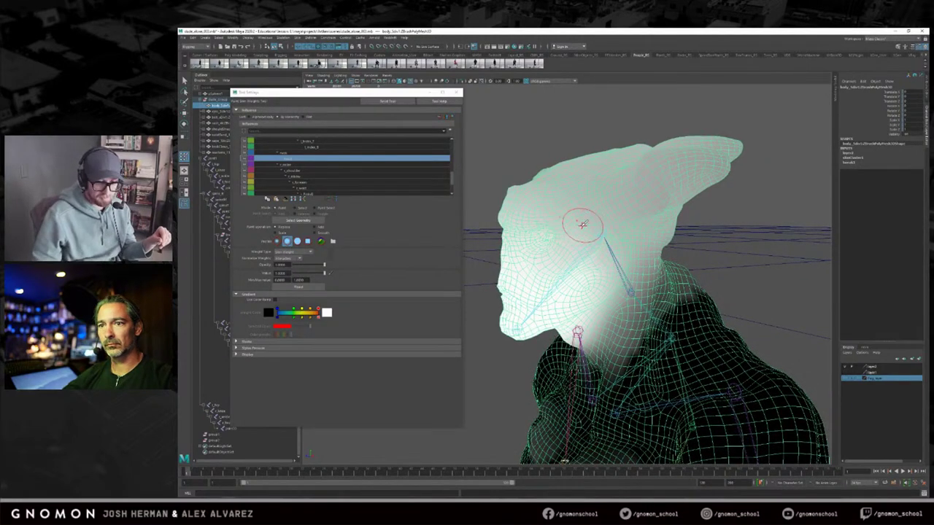
Step: Paint head-joint weight with Replace at value 1 over the side of the face and the base of the nearest horn
{"action": "mouse_move", "coordinate": [584, 211]}
{"action": "left_mouse_down", "text": "alt"}
{"action": "mouse_move", "coordinate": [591, 215]}
{"action": "mouse_move", "coordinate": [584, 209]}
{"action": "mouse_move", "coordinate": [553, 220]}
{"action": "mouse_move", "coordinate": [573, 209]}
{"action": "mouse_move", "coordinate": [550, 231]}
{"action": "mouse_move", "coordinate": [519, 234]}
{"action": "mouse_move", "coordinate": [536, 194]}
{"action": "left_mouse_up", "text": "alt"}
{"action": "mouse_move", "coordinate": [590, 255]}
{"action": "left_mouse_down", "text": "alt"}
{"action": "mouse_move", "coordinate": [697, 291]}
{"action": "mouse_move", "coordinate": [590, 260]}
{"action": "mouse_move", "coordinate": [640, 229]}
{"action": "mouse_move", "coordinate": [628, 212]}
{"action": "mouse_move", "coordinate": [685, 222]}
{"action": "mouse_move", "coordinate": [545, 253]}
{"action": "left_mouse_up", "text": "alt"}
{"action": "mouse_move", "coordinate": [595, 232]}
{"action": "left_mouse_down"}
{"action": "mouse_move", "coordinate": [659, 202]}
{"action": "mouse_move", "coordinate": [561, 205]}
{"action": "left_mouse_up"}
{"action": "mouse_move", "coordinate": [600, 236]}
{"action": "left_mouse_down", "text": "alt"}
{"action": "mouse_move", "coordinate": [647, 212]}
{"action": "mouse_move", "coordinate": [580, 230]}
{"action": "left_mouse_up", "text": "alt"}
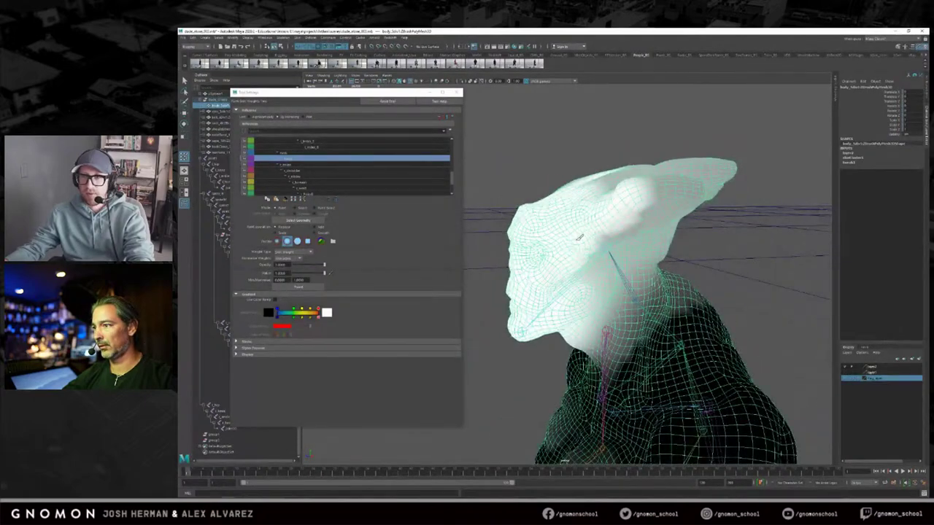
{"action": "left_click_drag", "start_coordinate": [554, 274], "coordinate": [550, 267], "text": "alt"}
{"action": "right_click_drag", "start_coordinate": [546, 250], "coordinate": [564, 237], "text": "alt"}
{"action": "middle_click_drag", "start_coordinate": [564, 237], "coordinate": [572, 243], "text": "alt"}
Step: Look through the influence list, then paint full head-joint weight over the temple, cheek and horn on the same side
{"action": "left_click_drag", "start_coordinate": [328, 95], "coordinate": [340, 101]}
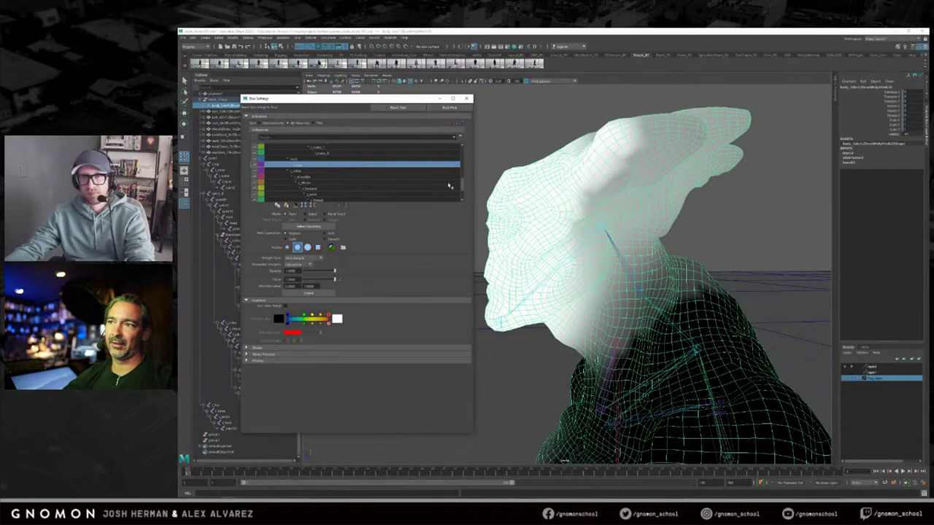
{"action": "left_click_drag", "start_coordinate": [462, 188], "coordinate": [462, 153]}
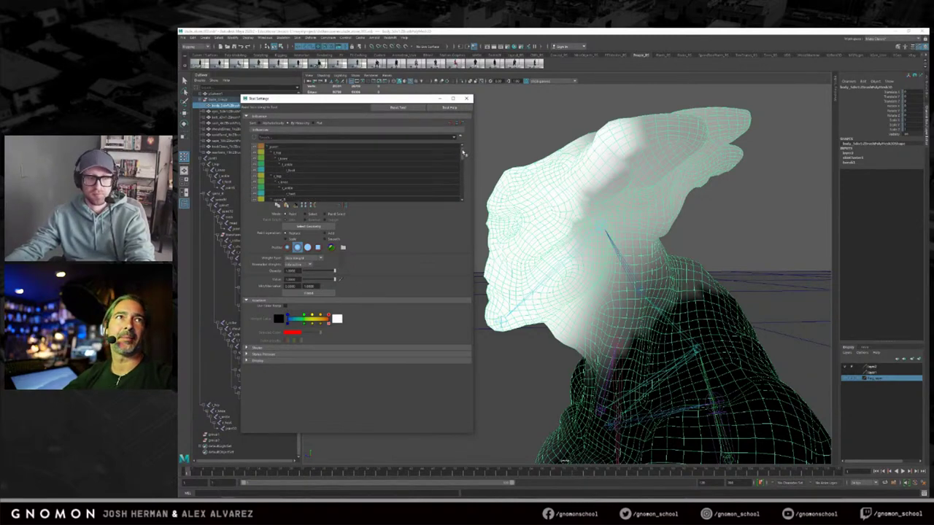
{"action": "left_click_drag", "start_coordinate": [463, 153], "coordinate": [463, 181]}
{"action": "mouse_move", "coordinate": [559, 188]}
{"action": "left_mouse_down"}
{"action": "mouse_move", "coordinate": [653, 175]}
{"action": "mouse_move", "coordinate": [612, 131]}
{"action": "mouse_move", "coordinate": [583, 230]}
{"action": "mouse_move", "coordinate": [563, 262]}
{"action": "left_mouse_up"}
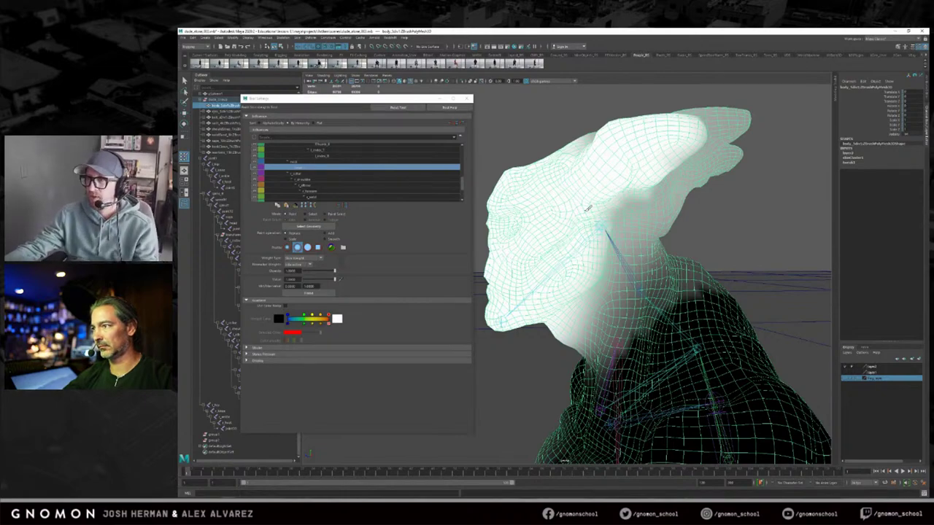
{"action": "mouse_move", "coordinate": [620, 182]}
{"action": "left_mouse_down", "text": "alt"}
{"action": "mouse_move", "coordinate": [600, 188]}
{"action": "mouse_move", "coordinate": [638, 180]}
{"action": "mouse_move", "coordinate": [594, 161]}
{"action": "mouse_move", "coordinate": [671, 150]}
{"action": "mouse_move", "coordinate": [646, 182]}
{"action": "mouse_move", "coordinate": [556, 222]}
{"action": "mouse_move", "coordinate": [712, 172]}
{"action": "mouse_move", "coordinate": [686, 162]}
{"action": "mouse_move", "coordinate": [612, 223]}
{"action": "mouse_move", "coordinate": [571, 211]}
{"action": "mouse_move", "coordinate": [659, 192]}
{"action": "mouse_move", "coordinate": [518, 184]}
{"action": "mouse_move", "coordinate": [671, 202]}
{"action": "mouse_move", "coordinate": [597, 184]}
{"action": "mouse_move", "coordinate": [640, 140]}
{"action": "mouse_move", "coordinate": [576, 176]}
{"action": "mouse_move", "coordinate": [655, 165]}
{"action": "mouse_move", "coordinate": [662, 206]}
{"action": "mouse_move", "coordinate": [634, 211]}
{"action": "mouse_move", "coordinate": [653, 194]}
{"action": "left_mouse_up", "text": "alt"}
{"action": "mouse_move", "coordinate": [579, 234]}
{"action": "left_mouse_down"}
{"action": "mouse_move", "coordinate": [543, 220]}
{"action": "mouse_move", "coordinate": [594, 211]}
{"action": "left_mouse_up"}
Step: Paint full head-joint weight across the crown, forehead and all the horns as seen from above and in front
{"action": "left_click_drag", "start_coordinate": [587, 242], "coordinate": [680, 260], "text": "alt"}
{"action": "right_click_drag", "start_coordinate": [679, 260], "coordinate": [637, 224], "text": "alt"}
{"action": "mouse_move", "coordinate": [638, 225]}
{"action": "left_mouse_down", "text": "alt"}
{"action": "mouse_move", "coordinate": [608, 237]}
{"action": "mouse_move", "coordinate": [694, 262]}
{"action": "mouse_move", "coordinate": [678, 227]}
{"action": "left_mouse_up", "text": "alt"}
{"action": "mouse_move", "coordinate": [632, 200]}
{"action": "left_mouse_down"}
{"action": "mouse_move", "coordinate": [652, 211]}
{"action": "mouse_move", "coordinate": [690, 206]}
{"action": "left_mouse_up"}
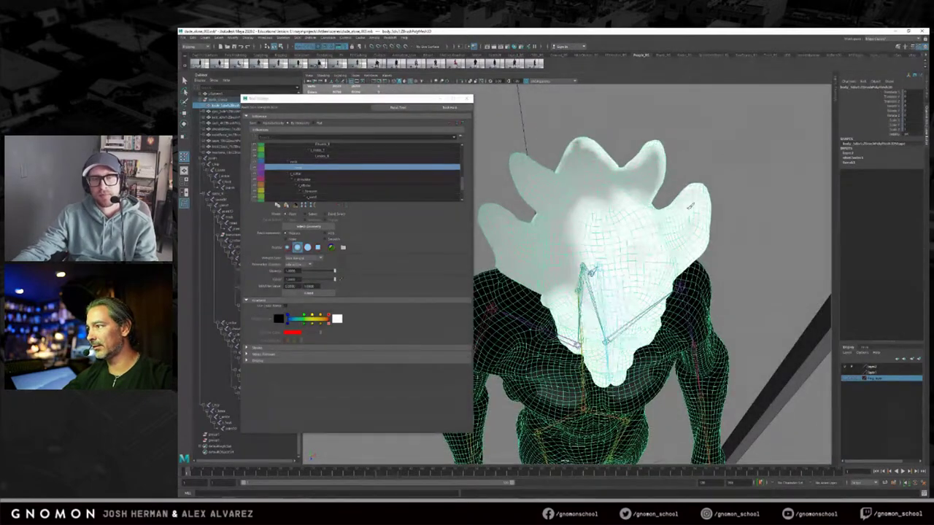
{"action": "left_click_drag", "start_coordinate": [667, 235], "coordinate": [672, 250], "text": "alt"}
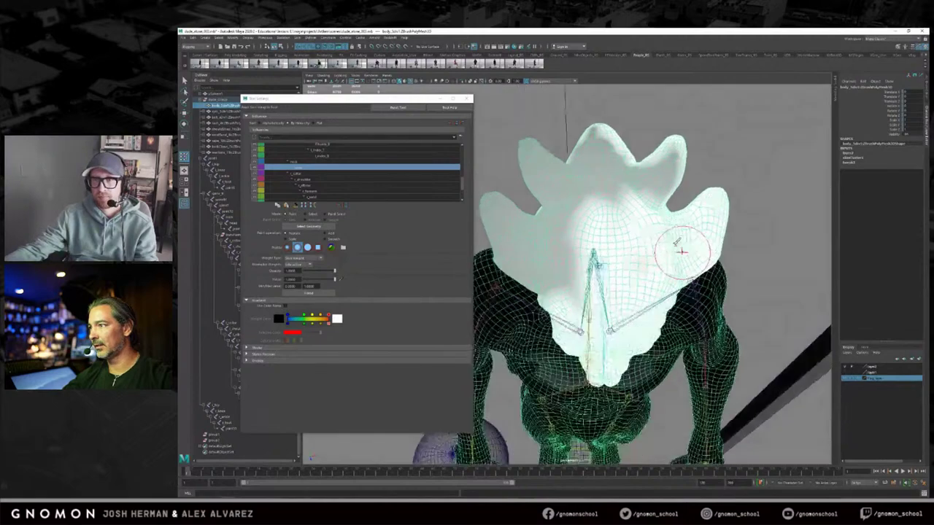
{"action": "mouse_move", "coordinate": [662, 165]}
{"action": "left_mouse_down"}
{"action": "mouse_move", "coordinate": [651, 181]}
{"action": "mouse_move", "coordinate": [615, 162]}
{"action": "mouse_move", "coordinate": [598, 170]}
{"action": "mouse_move", "coordinate": [611, 188]}
{"action": "mouse_move", "coordinate": [593, 212]}
{"action": "mouse_move", "coordinate": [602, 130]}
{"action": "left_mouse_up"}
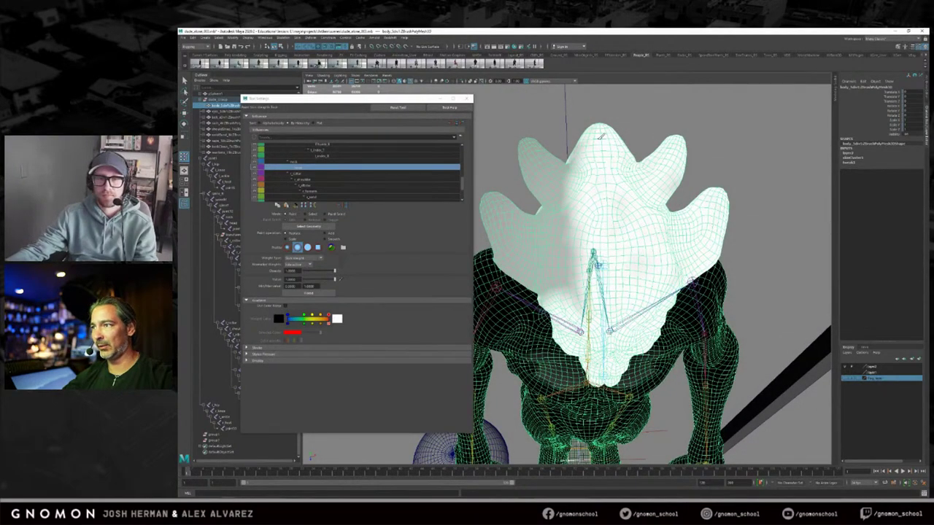
{"action": "mouse_move", "coordinate": [583, 173]}
{"action": "left_mouse_down"}
{"action": "mouse_move", "coordinate": [555, 191]}
{"action": "mouse_move", "coordinate": [558, 213]}
{"action": "mouse_move", "coordinate": [544, 238]}
{"action": "mouse_move", "coordinate": [561, 270]}
{"action": "mouse_move", "coordinate": [505, 235]}
{"action": "mouse_move", "coordinate": [538, 219]}
{"action": "left_mouse_up"}
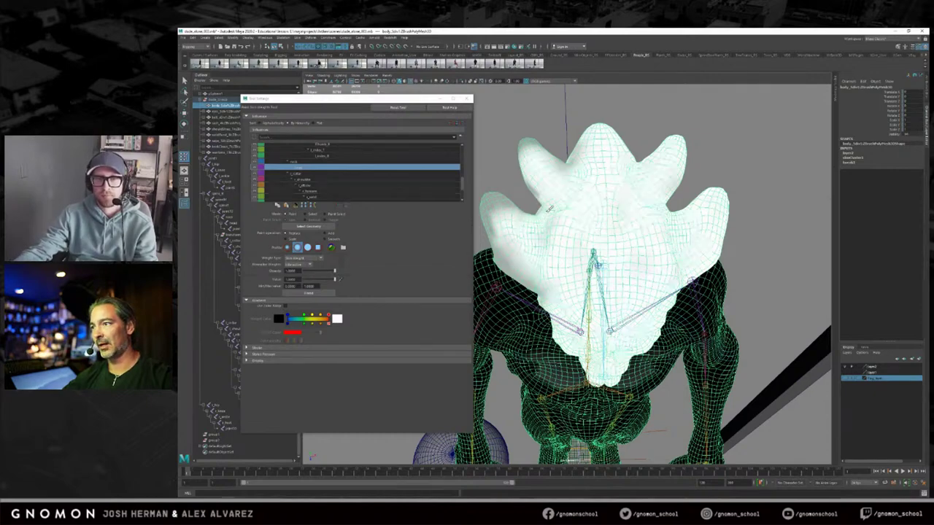
{"action": "left_click_drag", "start_coordinate": [595, 252], "coordinate": [590, 246], "text": "alt"}
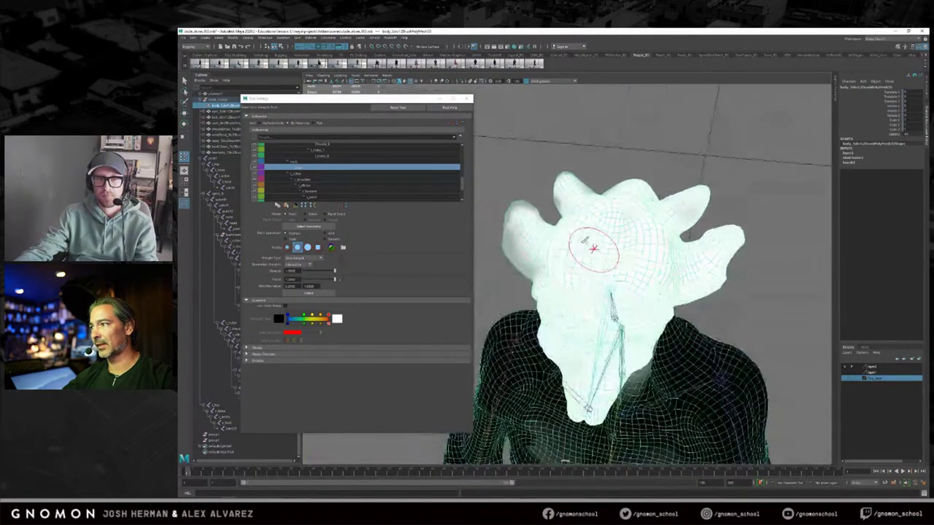
{"action": "left_click_drag", "start_coordinate": [572, 241], "coordinate": [576, 242], "text": "alt"}
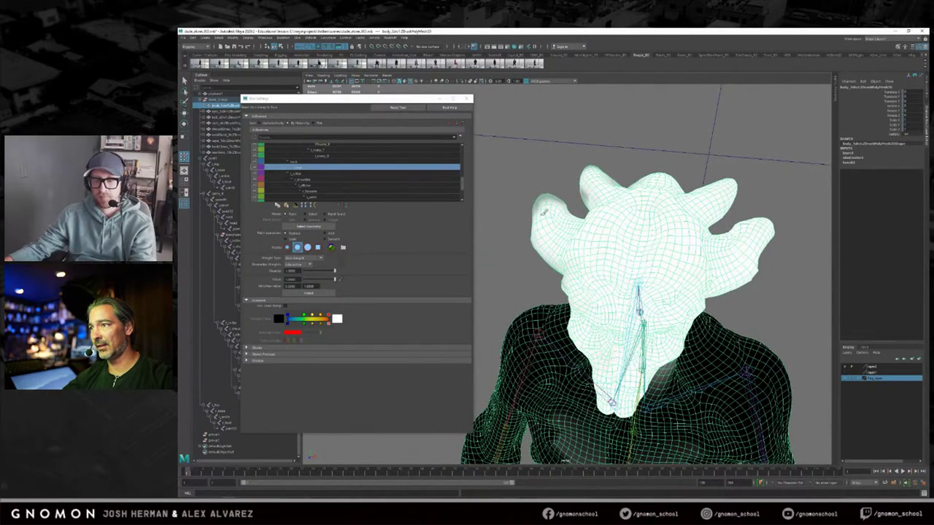
Step: Paint full head-joint weight over the opposite side of the head, covering its horns, temple and cheek
{"action": "mouse_move", "coordinate": [617, 245]}
{"action": "left_mouse_down", "text": "alt"}
{"action": "mouse_move", "coordinate": [641, 256]}
{"action": "mouse_move", "coordinate": [653, 214]}
{"action": "mouse_move", "coordinate": [620, 237]}
{"action": "left_mouse_up", "text": "alt"}
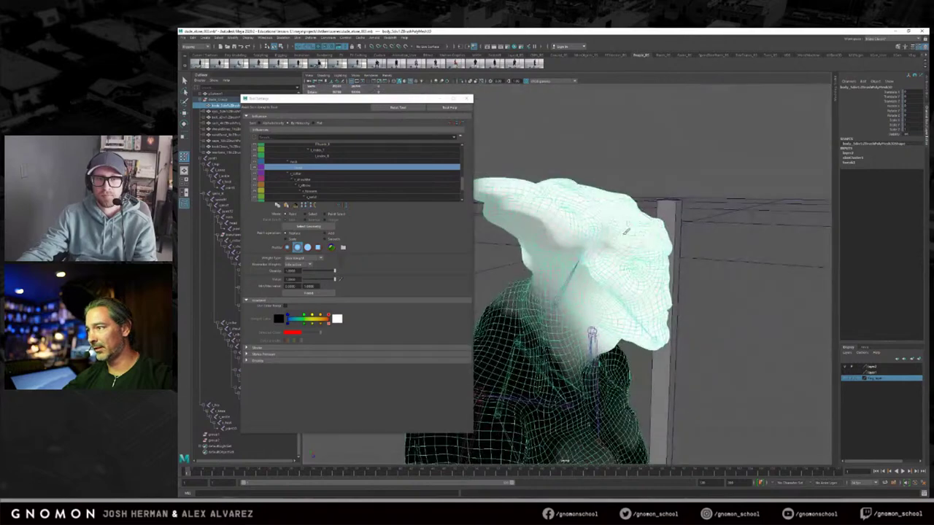
{"action": "left_click_drag", "start_coordinate": [526, 205], "coordinate": [686, 238], "text": "alt"}
{"action": "left_click_drag", "start_coordinate": [569, 197], "coordinate": [609, 234]}
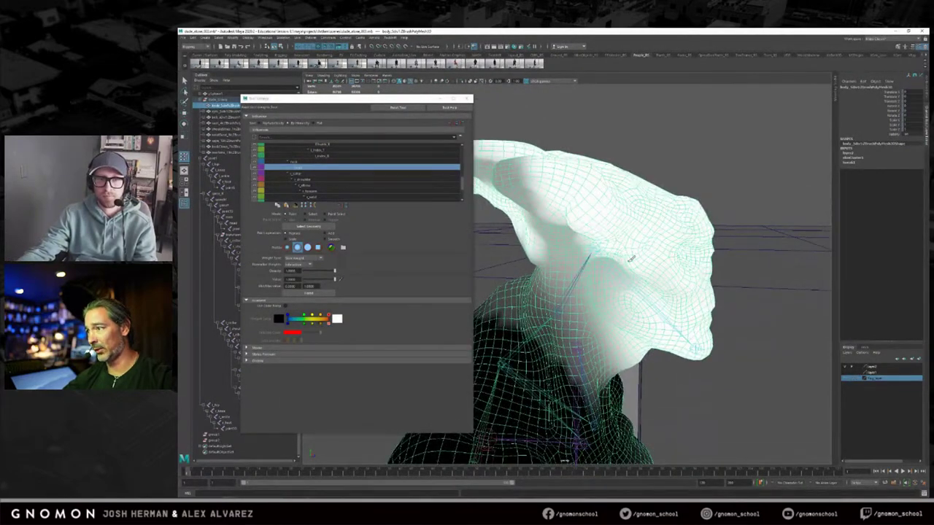
{"action": "mouse_move", "coordinate": [641, 272]}
{"action": "left_mouse_down", "text": "alt"}
{"action": "mouse_move", "coordinate": [632, 303]}
{"action": "mouse_move", "coordinate": [650, 325]}
{"action": "left_mouse_up", "text": "alt"}
{"action": "mouse_move", "coordinate": [636, 252]}
{"action": "left_mouse_down", "text": "alt"}
{"action": "mouse_move", "coordinate": [670, 248]}
{"action": "mouse_move", "coordinate": [619, 212]}
{"action": "mouse_move", "coordinate": [646, 222]}
{"action": "left_mouse_up", "text": "alt"}
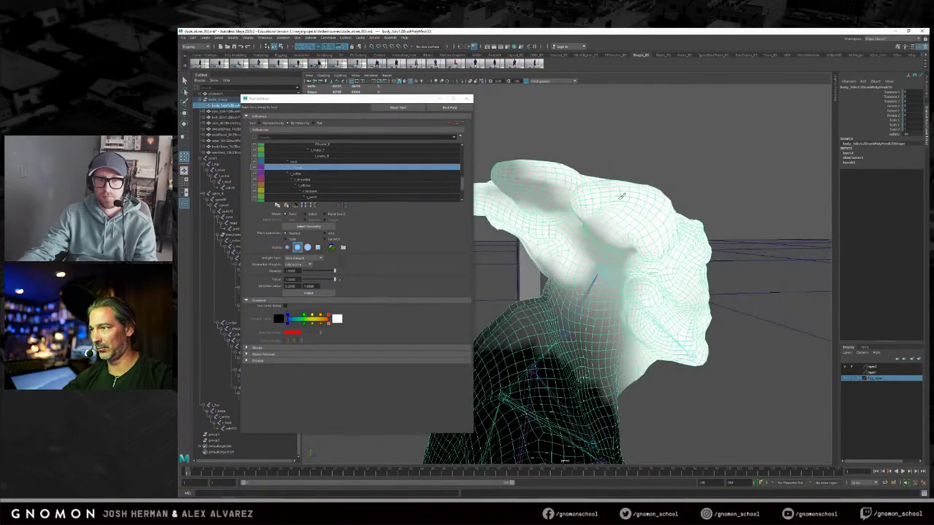
Step: Fill the remaining unweighted spots on the horn tips, their undersides and the rear of the skull with full head-joint weight
{"action": "mouse_move", "coordinate": [641, 233]}
{"action": "left_mouse_down", "text": "alt"}
{"action": "mouse_move", "coordinate": [671, 235]}
{"action": "mouse_move", "coordinate": [661, 254]}
{"action": "mouse_move", "coordinate": [552, 250]}
{"action": "mouse_move", "coordinate": [593, 239]}
{"action": "mouse_move", "coordinate": [588, 249]}
{"action": "mouse_move", "coordinate": [552, 247]}
{"action": "mouse_move", "coordinate": [584, 208]}
{"action": "mouse_move", "coordinate": [592, 242]}
{"action": "mouse_move", "coordinate": [605, 219]}
{"action": "left_mouse_up", "text": "alt"}
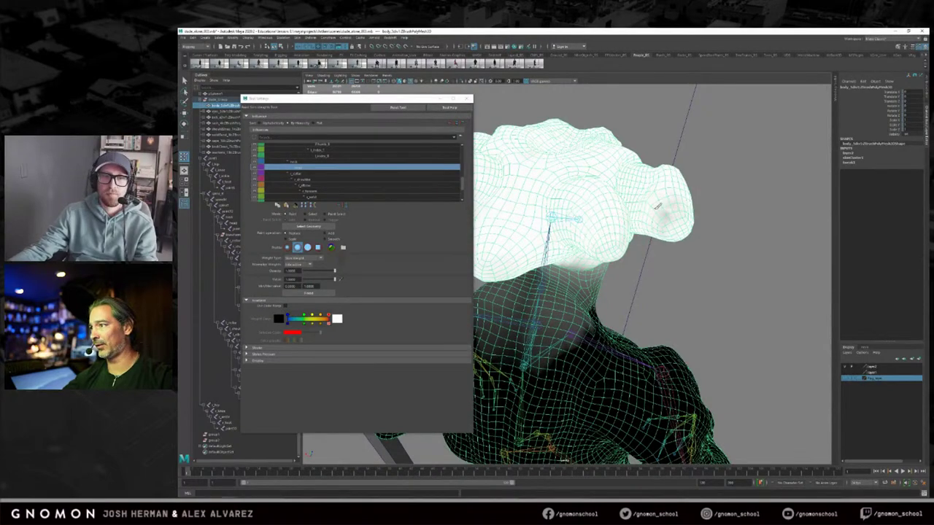
{"action": "left_click_drag", "start_coordinate": [646, 187], "coordinate": [719, 235], "text": "alt"}
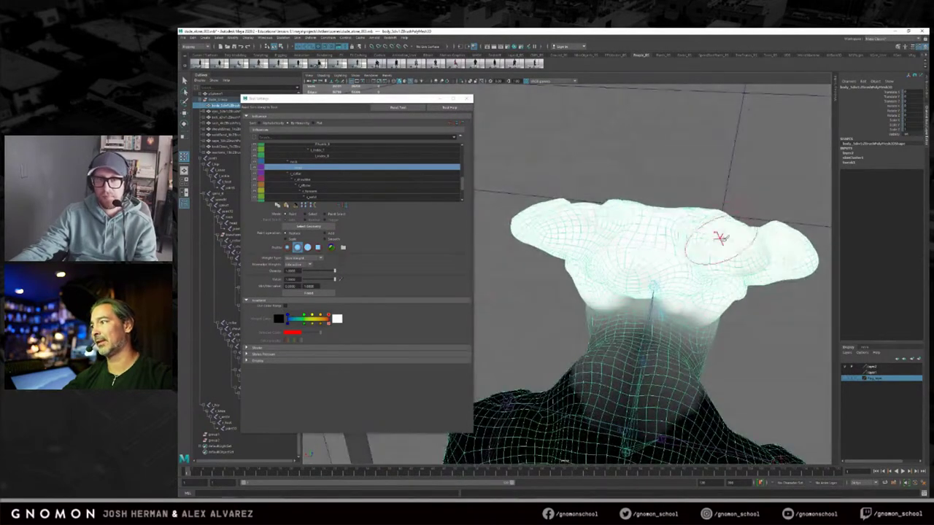
{"action": "left_click_drag", "start_coordinate": [671, 246], "coordinate": [632, 243], "text": "alt"}
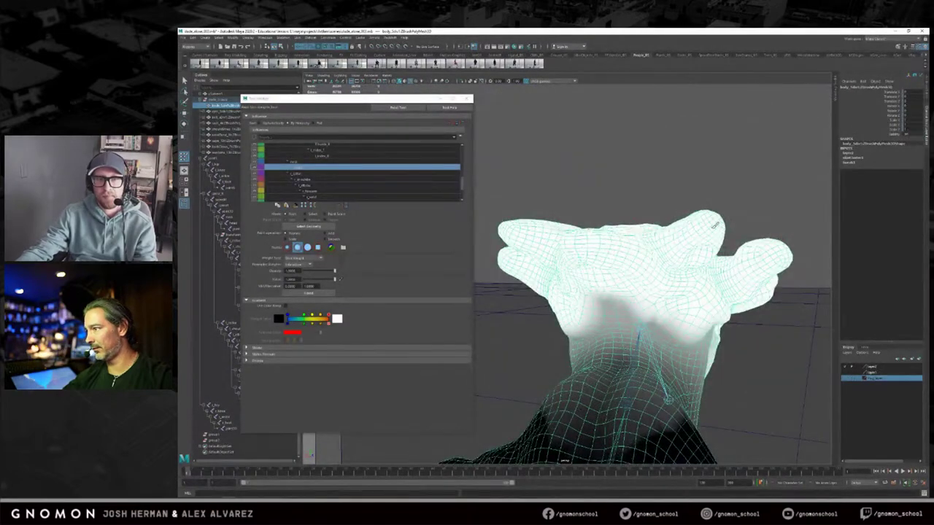
{"action": "left_click_drag", "start_coordinate": [598, 258], "coordinate": [577, 264], "text": "alt"}
{"action": "left_click_drag", "start_coordinate": [518, 308], "coordinate": [713, 271], "text": "alt"}
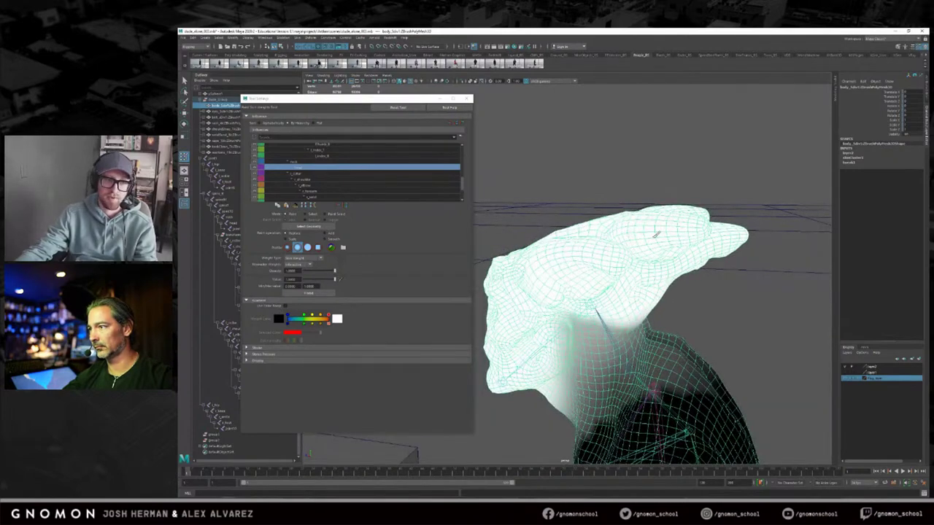
Step: Paint full head-joint weight along the lower back of the skull just above the neck
{"action": "left_click_drag", "start_coordinate": [567, 267], "coordinate": [613, 272], "text": "alt"}
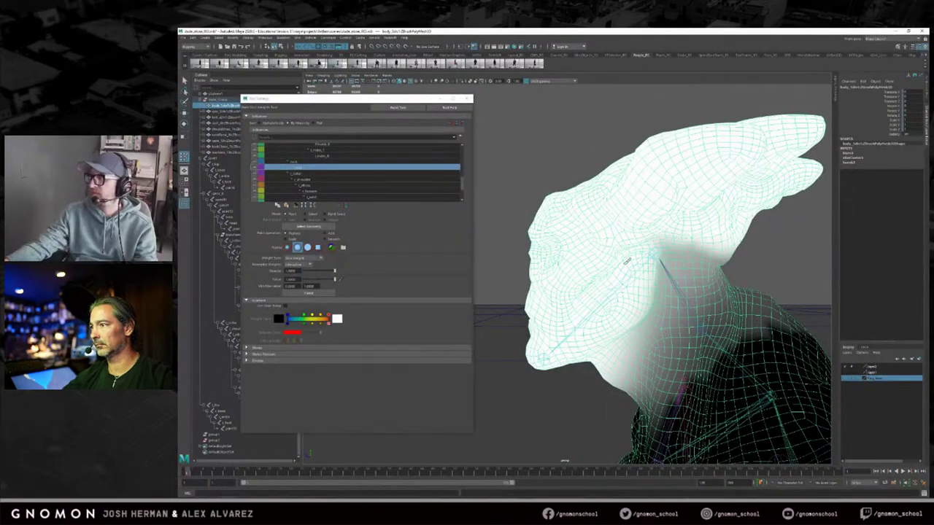
{"action": "mouse_move", "coordinate": [698, 228]}
{"action": "left_mouse_down", "text": "alt"}
{"action": "mouse_move", "coordinate": [642, 236]}
{"action": "mouse_move", "coordinate": [564, 200]}
{"action": "left_mouse_up", "text": "alt"}
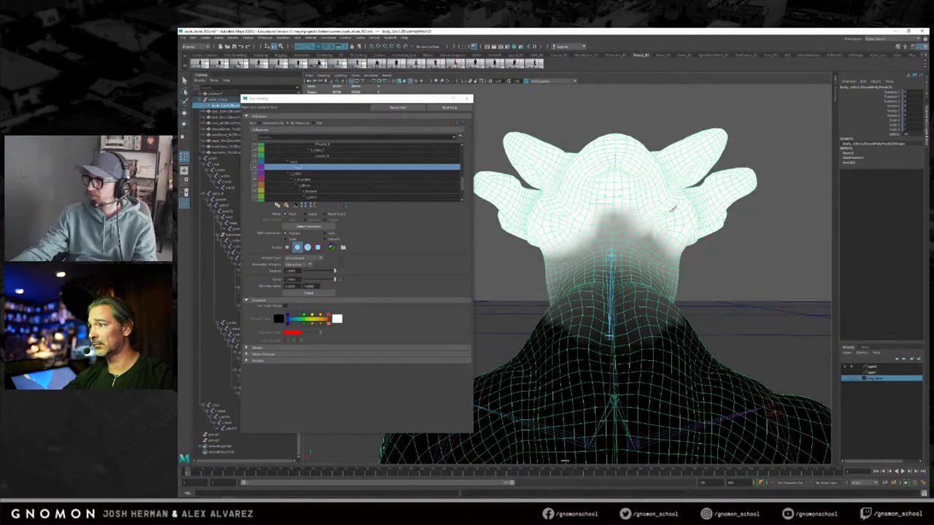
{"action": "left_click_drag", "start_coordinate": [662, 235], "coordinate": [634, 367], "text": "alt"}
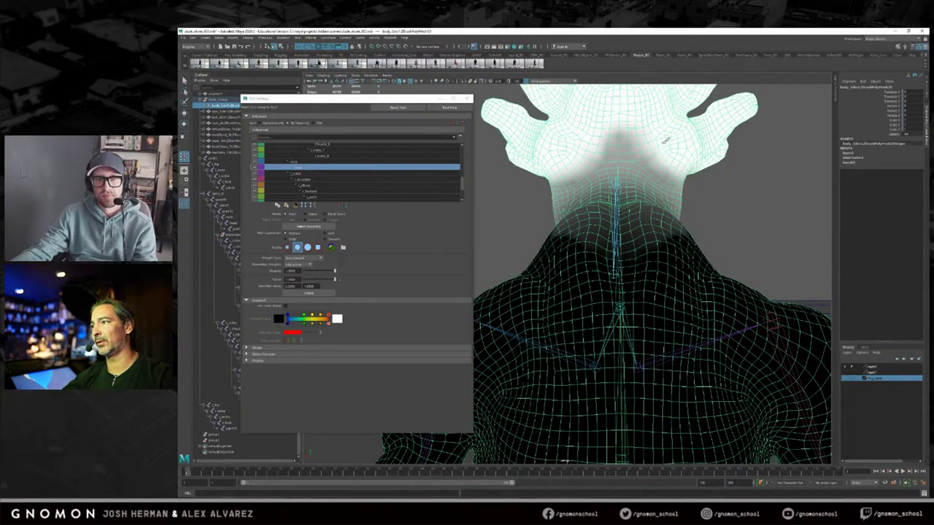
{"action": "mouse_move", "coordinate": [661, 129]}
{"action": "left_mouse_down", "text": "alt"}
{"action": "mouse_move", "coordinate": [678, 196]}
{"action": "mouse_move", "coordinate": [657, 193]}
{"action": "mouse_move", "coordinate": [689, 184]}
{"action": "left_mouse_up", "text": "alt"}
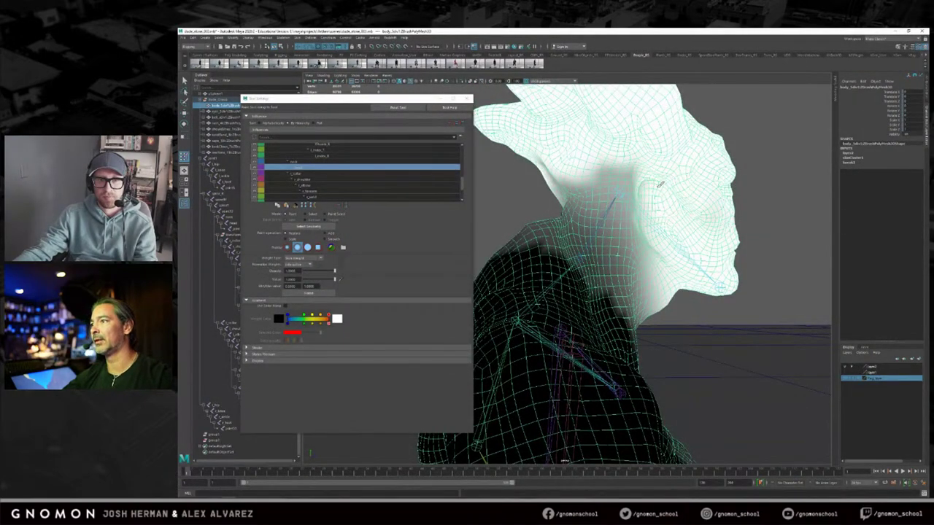
Step: Clean up the head-joint weight along the jaw and behind the cheeks on both sides, checking the head all around
{"action": "mouse_move", "coordinate": [656, 182]}
{"action": "left_mouse_down", "text": "alt"}
{"action": "mouse_move", "coordinate": [703, 225]}
{"action": "mouse_move", "coordinate": [649, 217]}
{"action": "mouse_move", "coordinate": [663, 209]}
{"action": "mouse_move", "coordinate": [672, 224]}
{"action": "left_mouse_up", "text": "alt"}
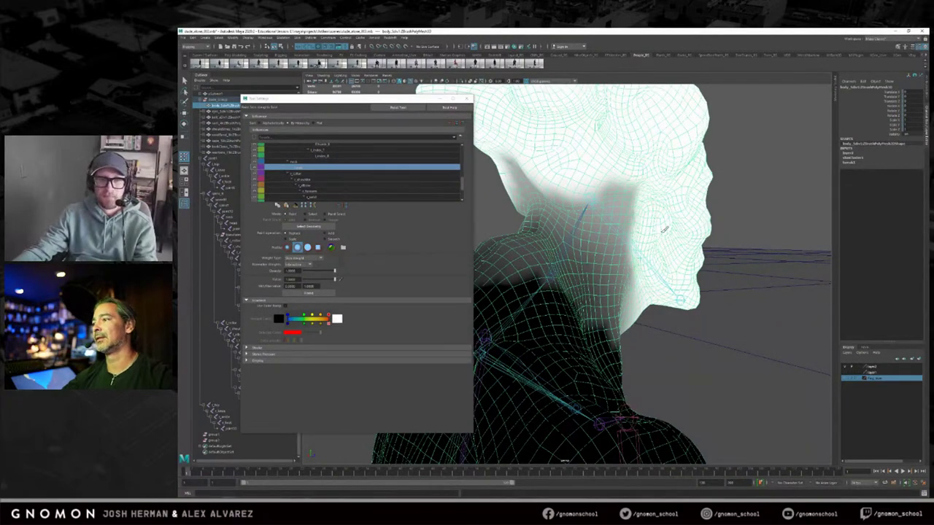
{"action": "left_click_drag", "start_coordinate": [664, 229], "coordinate": [575, 230], "text": "alt"}
{"action": "right_click_drag", "start_coordinate": [574, 230], "coordinate": [609, 199], "text": "alt"}
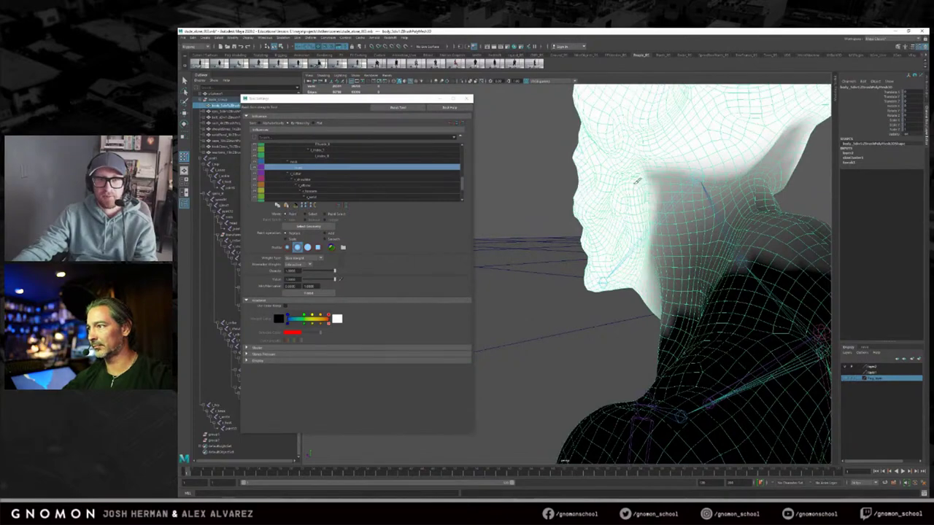
{"action": "left_click_drag", "start_coordinate": [618, 201], "coordinate": [636, 206], "text": "alt"}
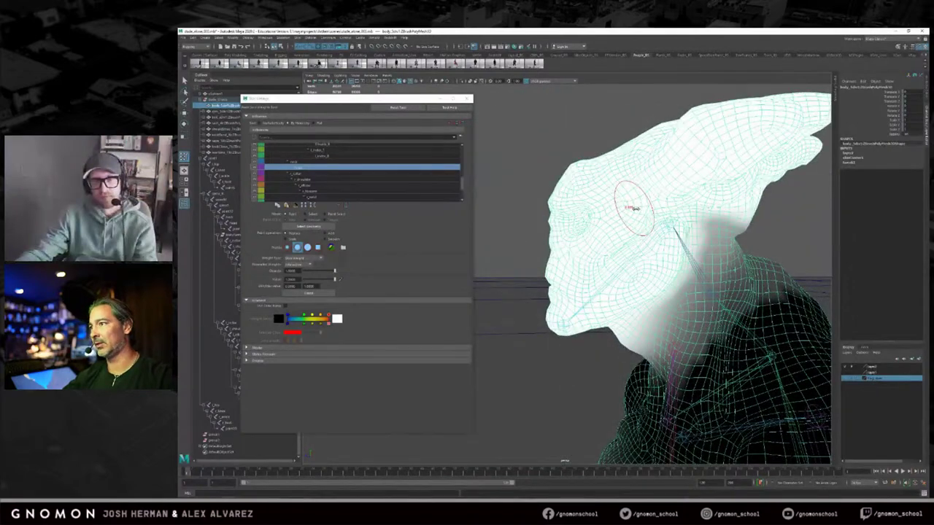
{"action": "mouse_move", "coordinate": [651, 244]}
{"action": "left_mouse_down", "text": "alt"}
{"action": "mouse_move", "coordinate": [632, 247]}
{"action": "mouse_move", "coordinate": [707, 194]}
{"action": "left_mouse_up", "text": "alt"}
{"action": "mouse_move", "coordinate": [737, 156]}
{"action": "left_mouse_down", "text": "alt"}
{"action": "mouse_move", "coordinate": [726, 186]}
{"action": "mouse_move", "coordinate": [678, 209]}
{"action": "mouse_move", "coordinate": [635, 183]}
{"action": "mouse_move", "coordinate": [574, 181]}
{"action": "left_mouse_up", "text": "alt"}
{"action": "left_click_drag", "start_coordinate": [701, 194], "coordinate": [552, 162], "text": "alt"}
{"action": "left_click_drag", "start_coordinate": [594, 197], "coordinate": [646, 226], "text": "alt"}
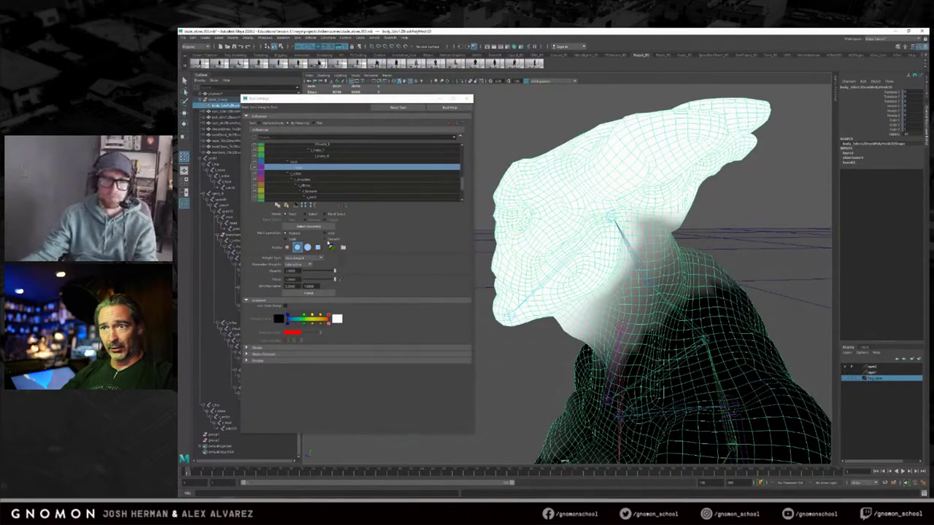
Step: Switch the paint operation to Smooth and flood the head joint's weights across the mesh
{"action": "left_click", "coordinate": [326, 240]}
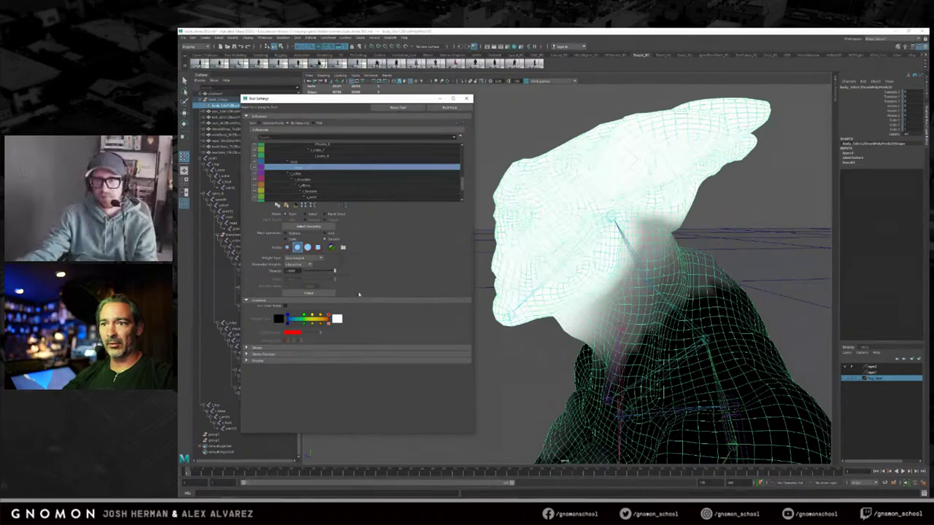
{"action": "left_click", "coordinate": [321, 295]}
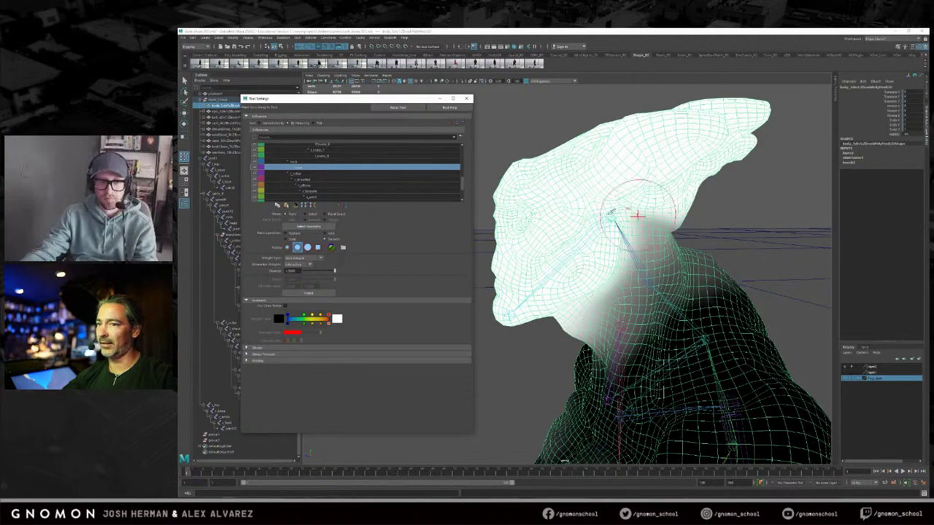
Step: Close the skin-weight painting settings, select the head joint and test-rotate it to check how the head and neck deform
{"action": "left_click_drag", "start_coordinate": [620, 252], "coordinate": [646, 269], "text": "alt"}
{"action": "right_click_drag", "start_coordinate": [647, 269], "coordinate": [592, 266], "text": "alt"}
{"action": "left_click_drag", "start_coordinate": [592, 261], "coordinate": [679, 274], "text": "alt"}
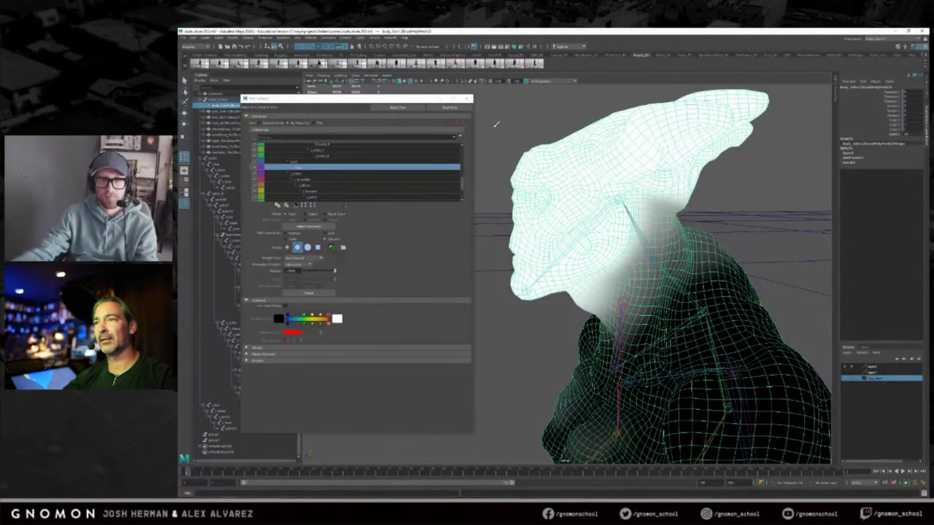
{"action": "left_click", "coordinate": [468, 100]}
{"action": "left_click", "coordinate": [232, 222]}
{"action": "key", "text": "e"}
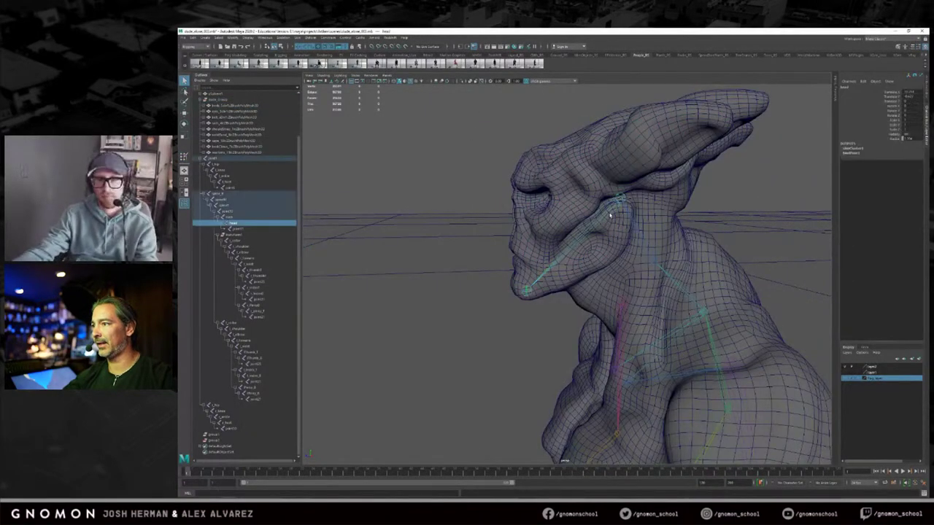
{"action": "left_click_drag", "start_coordinate": [572, 197], "coordinate": [573, 178]}
{"action": "middle_click_drag", "start_coordinate": [577, 182], "coordinate": [564, 206], "text": "alt"}
{"action": "mouse_move", "coordinate": [564, 206]}
{"action": "left_mouse_down"}
{"action": "mouse_move", "coordinate": [569, 219]}
{"action": "mouse_move", "coordinate": [617, 223]}
{"action": "mouse_move", "coordinate": [640, 208]}
{"action": "mouse_move", "coordinate": [662, 212]}
{"action": "mouse_move", "coordinate": [534, 216]}
{"action": "mouse_move", "coordinate": [577, 223]}
{"action": "mouse_move", "coordinate": [563, 229]}
{"action": "mouse_move", "coordinate": [528, 221]}
{"action": "mouse_move", "coordinate": [552, 210]}
{"action": "mouse_move", "coordinate": [569, 210]}
{"action": "mouse_move", "coordinate": [566, 217]}
{"action": "left_mouse_up"}
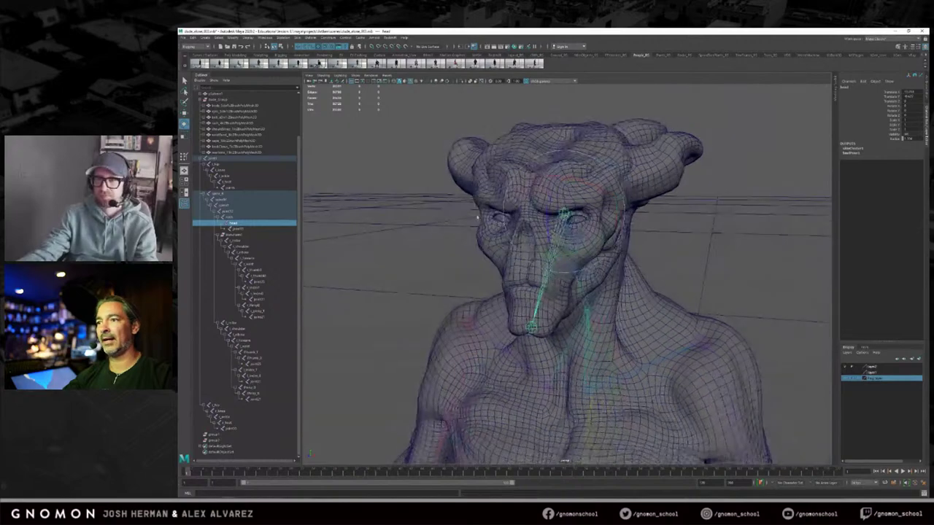
Step: Select the eyes mesh in place of the head joint and make layer1 visible
{"action": "key", "text": "q"}
{"action": "left_click", "coordinate": [415, 160]}
{"action": "left_click_drag", "start_coordinate": [416, 162], "coordinate": [407, 180], "text": "alt"}
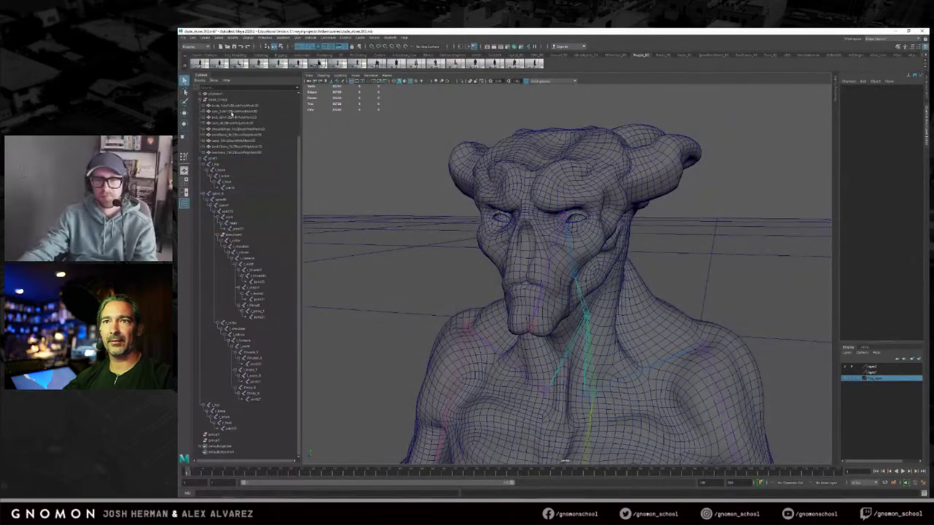
{"action": "left_click", "coordinate": [232, 112]}
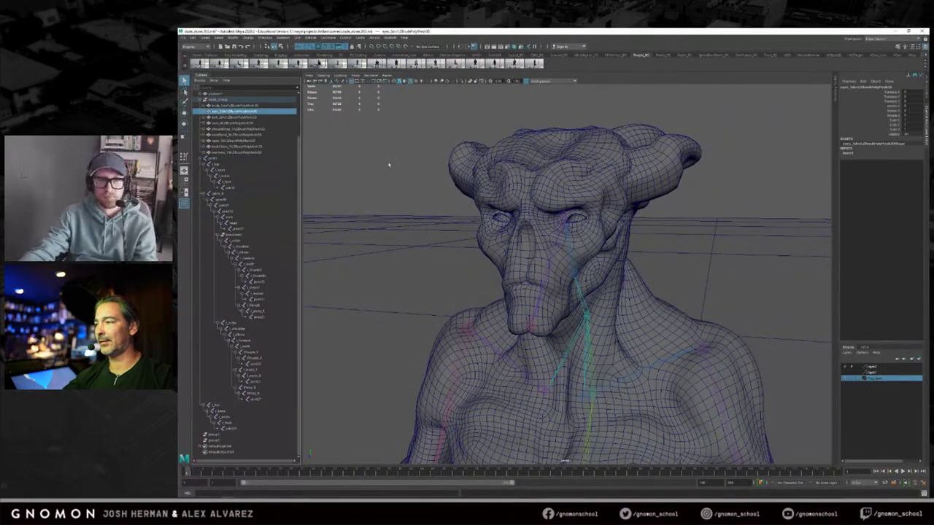
{"action": "left_click", "coordinate": [844, 373]}
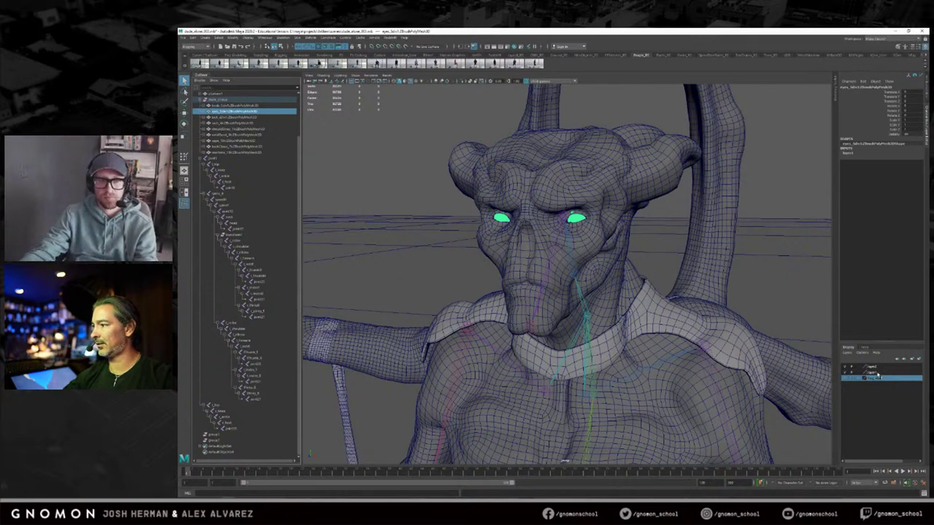
Step: Remove the selected eyes mesh from layer1 and hide that layer, leaving the eyes in view
{"action": "left_click", "coordinate": [878, 373]}
{"action": "left_click", "coordinate": [845, 372]}
{"action": "left_click", "coordinate": [845, 373]}
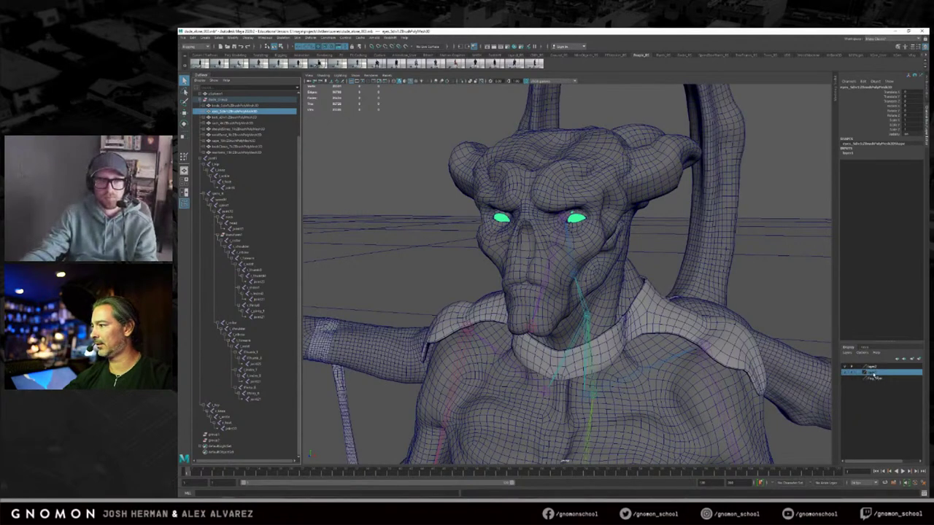
{"action": "right_click", "coordinate": [873, 373]}
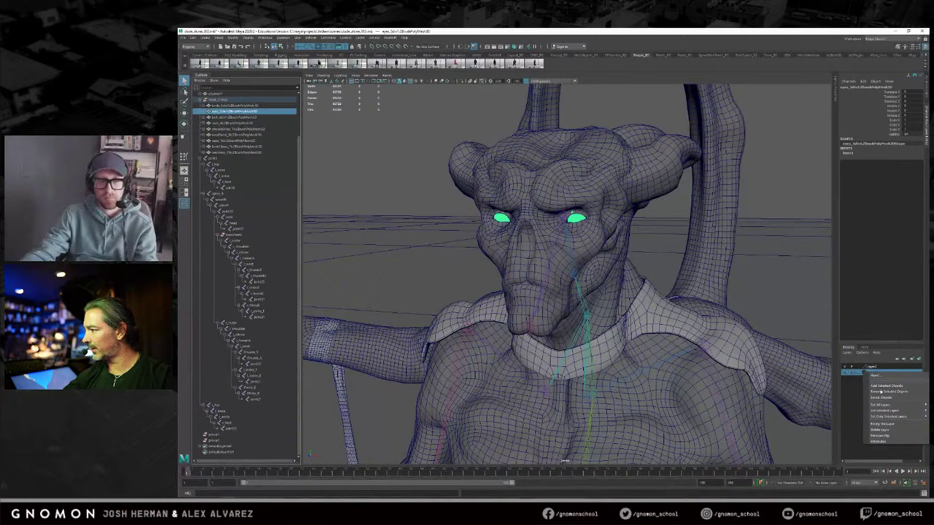
{"action": "left_click", "coordinate": [879, 397]}
{"action": "left_click", "coordinate": [846, 373]}
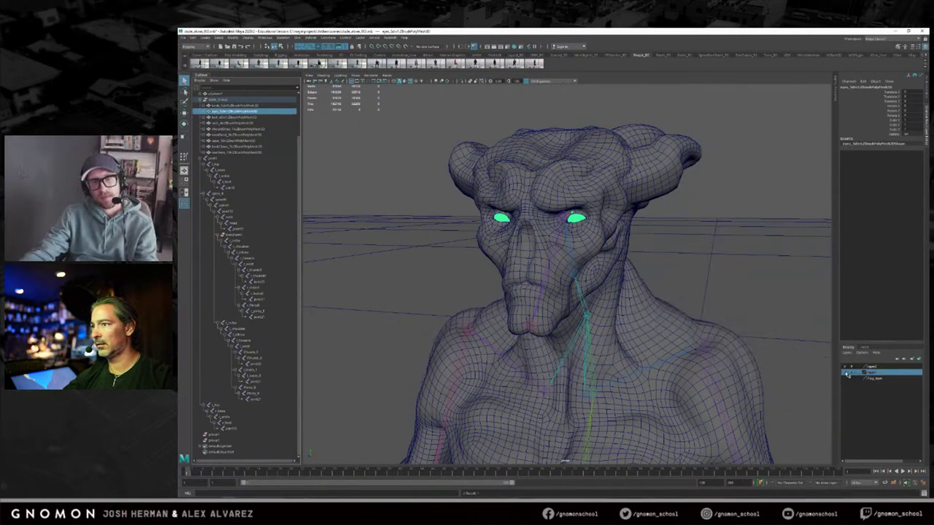
Step: Parent the eyes mesh under the head joint and clear the selection
{"action": "left_click_drag", "start_coordinate": [525, 233], "coordinate": [579, 232], "text": "alt"}
{"action": "key", "text": "p"}
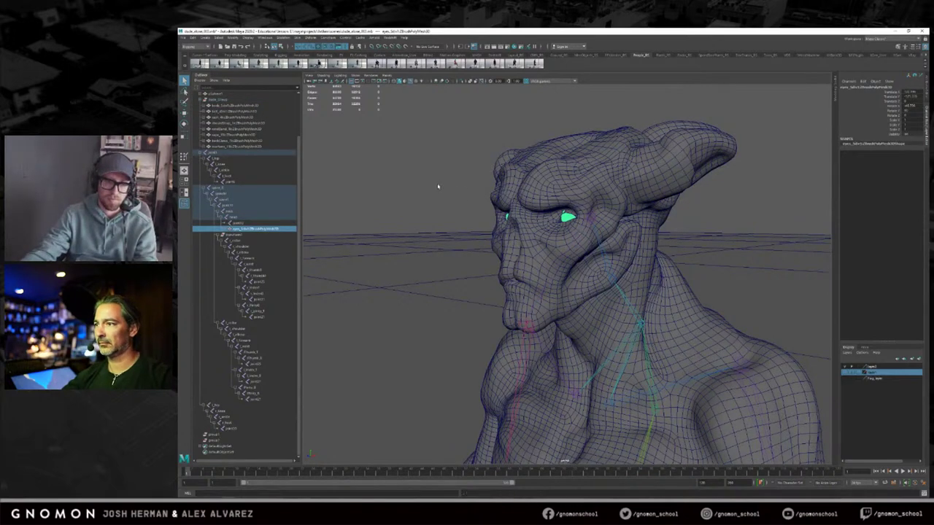
{"action": "left_click", "coordinate": [433, 193]}
Step: Examine how the eyes sit in their sockets from the front and the side of the head
{"action": "left_click_drag", "start_coordinate": [488, 232], "coordinate": [467, 225], "text": "alt"}
{"action": "left_click", "coordinate": [563, 235]}
{"action": "left_click_drag", "start_coordinate": [557, 232], "coordinate": [549, 208], "text": "alt"}
{"action": "left_click", "coordinate": [540, 219]}
{"action": "left_click", "coordinate": [623, 207]}
{"action": "key", "text": "q"}
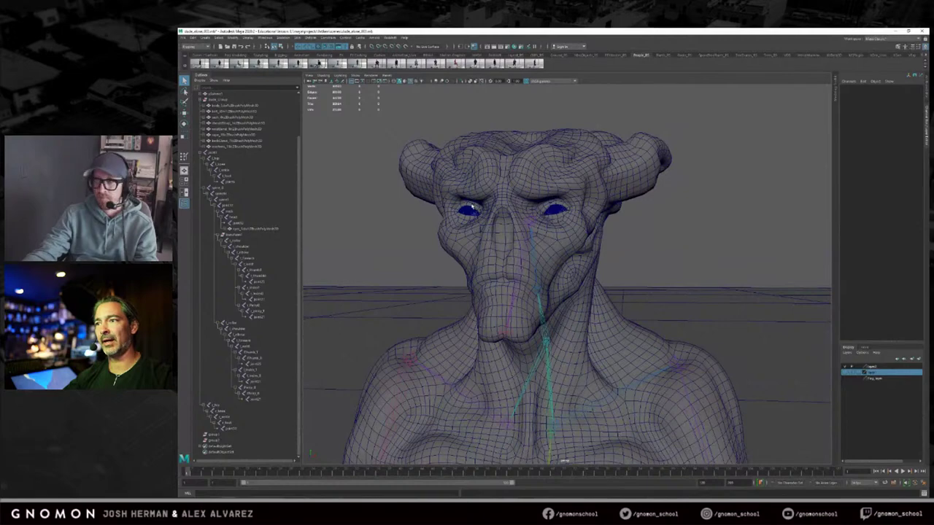
{"action": "left_click_drag", "start_coordinate": [555, 212], "coordinate": [535, 248], "text": "alt"}
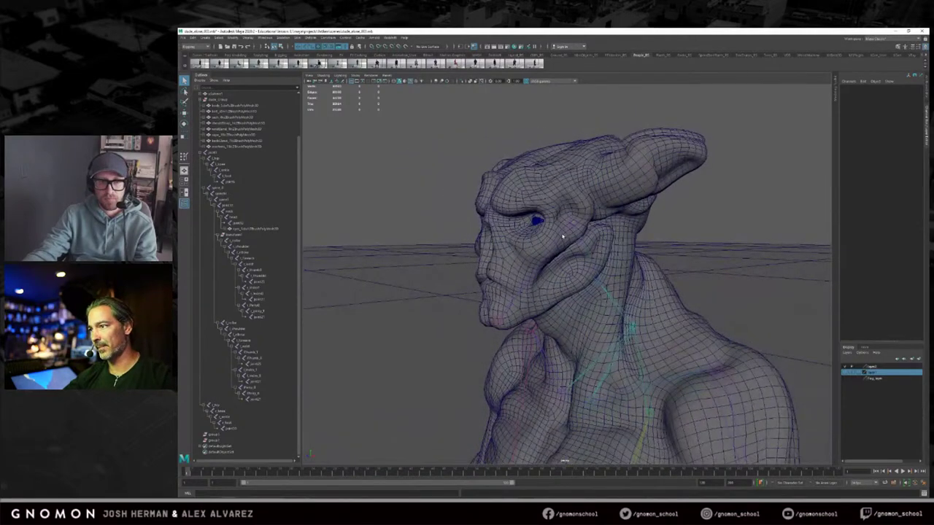
Step: Test-rotate the head joint to check that the eyes follow the head, undoing each trial rotation
{"action": "left_click", "coordinate": [562, 236]}
{"action": "key", "text": "e"}
{"action": "left_click_drag", "start_coordinate": [563, 236], "coordinate": [639, 245]}
{"action": "mouse_move", "coordinate": [515, 240]}
{"action": "left_mouse_down"}
{"action": "mouse_move", "coordinate": [545, 236]}
{"action": "mouse_move", "coordinate": [521, 227]}
{"action": "mouse_move", "coordinate": [523, 214]}
{"action": "mouse_move", "coordinate": [521, 227]}
{"action": "left_mouse_up"}
{"action": "key", "text": "ctrl+z"}
{"action": "left_click_drag", "start_coordinate": [610, 247], "coordinate": [540, 285], "text": "alt"}
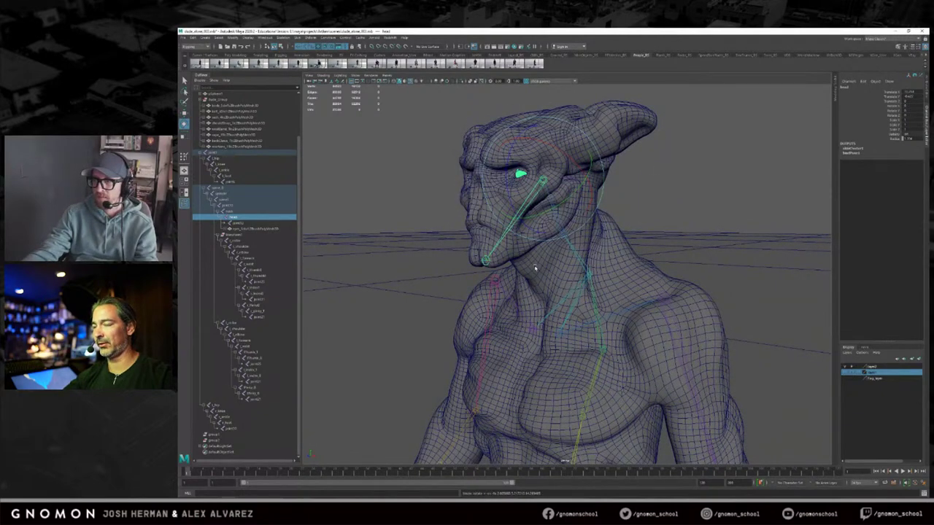
{"action": "left_click_drag", "start_coordinate": [527, 191], "coordinate": [527, 182]}
{"action": "key", "text": "ctrl+z"}
{"action": "middle_click_drag", "start_coordinate": [569, 256], "coordinate": [581, 241], "text": "alt"}
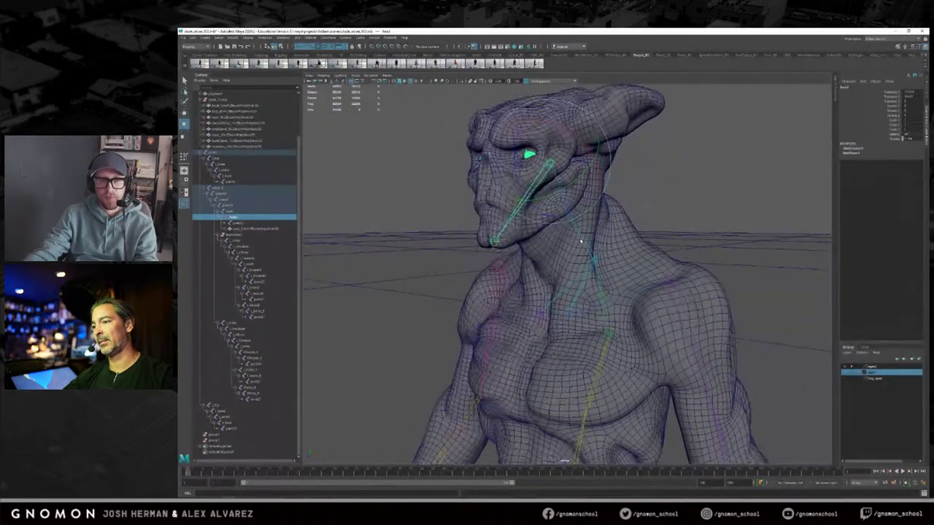
Step: Try the head joint's rotation once more and inspect the jaw and neck area from several angles
{"action": "left_click_drag", "start_coordinate": [580, 240], "coordinate": [553, 167]}
{"action": "left_click_drag", "start_coordinate": [551, 286], "coordinate": [600, 280], "text": "alt"}
{"action": "middle_click_drag", "start_coordinate": [600, 280], "coordinate": [629, 281], "text": "alt"}
{"action": "left_click_drag", "start_coordinate": [628, 281], "coordinate": [581, 290], "text": "alt"}
{"action": "left_click_drag", "start_coordinate": [582, 249], "coordinate": [580, 280], "text": "alt"}
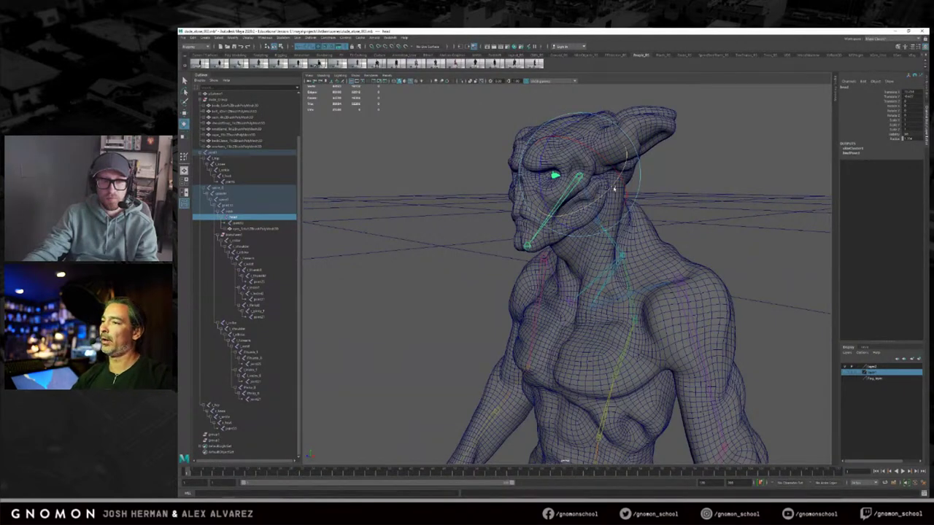
{"action": "right_click_drag", "start_coordinate": [620, 194], "coordinate": [676, 198], "text": "alt"}
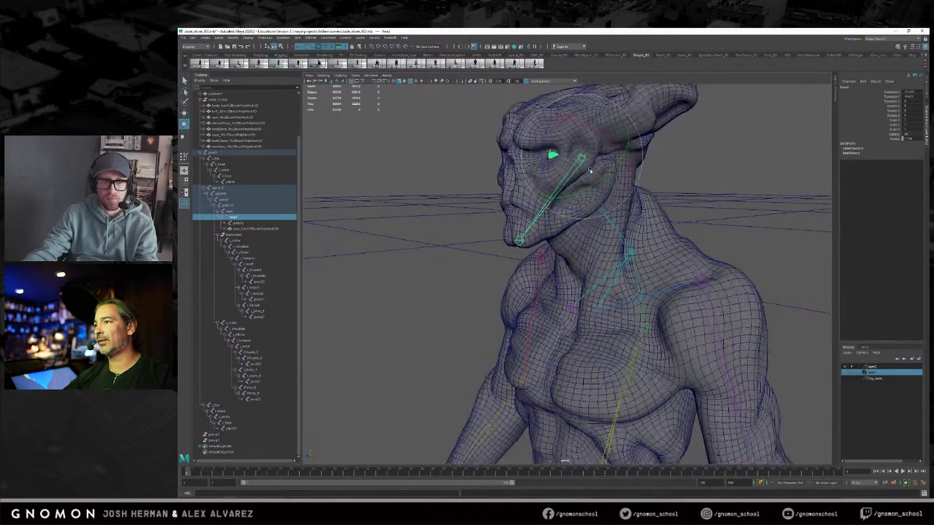
Step: Select the neck joint and the head joint in turn to compare their placement inside the neck and skull
{"action": "key", "text": "q"}
{"action": "left_click", "coordinate": [597, 195]}
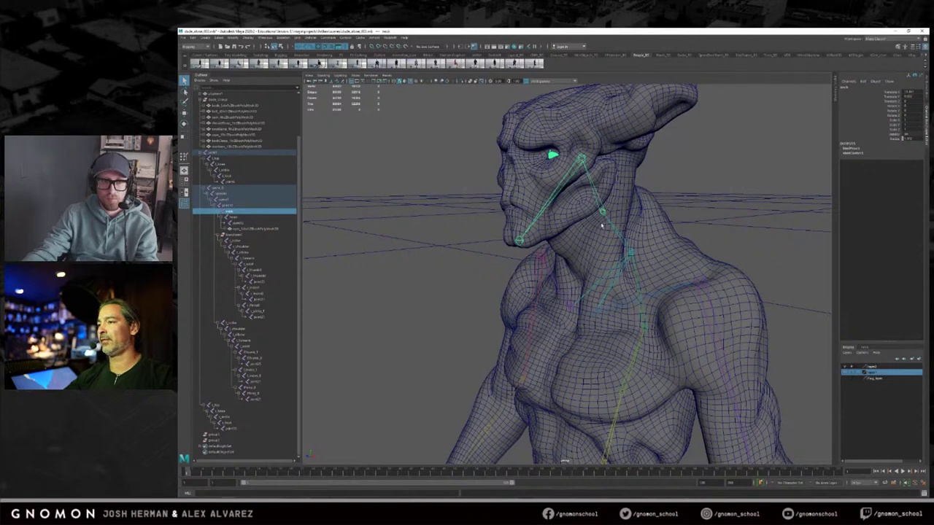
{"action": "left_click_drag", "start_coordinate": [576, 210], "coordinate": [593, 209], "text": "alt"}
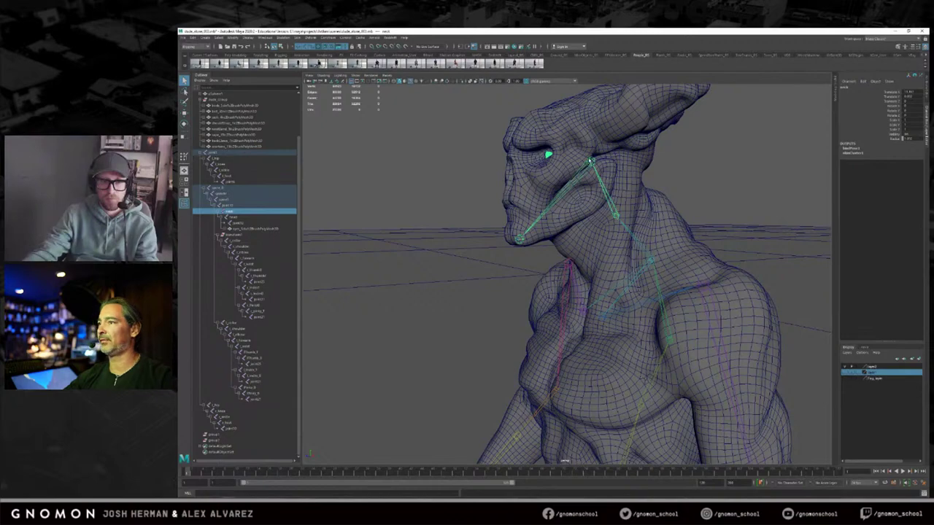
{"action": "left_click_drag", "start_coordinate": [596, 192], "coordinate": [575, 184], "text": "alt"}
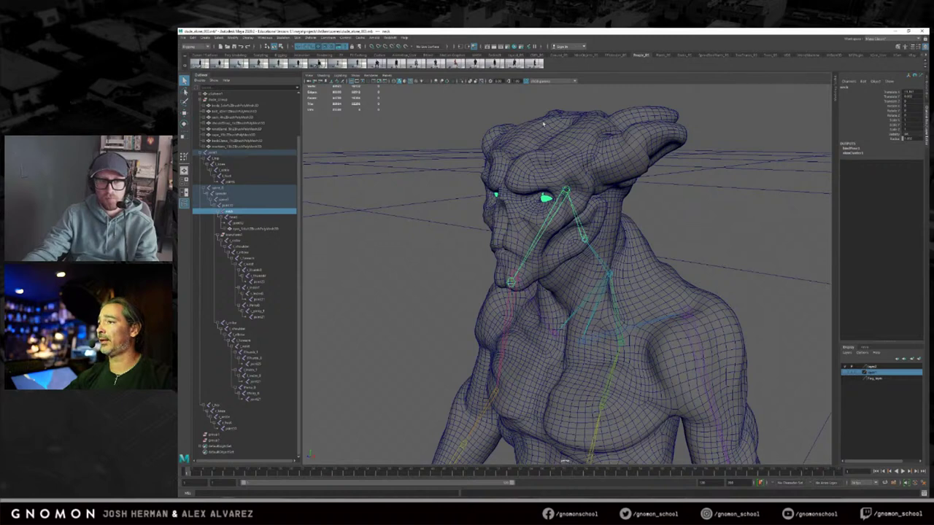
{"action": "left_click", "coordinate": [558, 203]}
{"action": "left_click_drag", "start_coordinate": [558, 203], "coordinate": [547, 202], "text": "alt"}
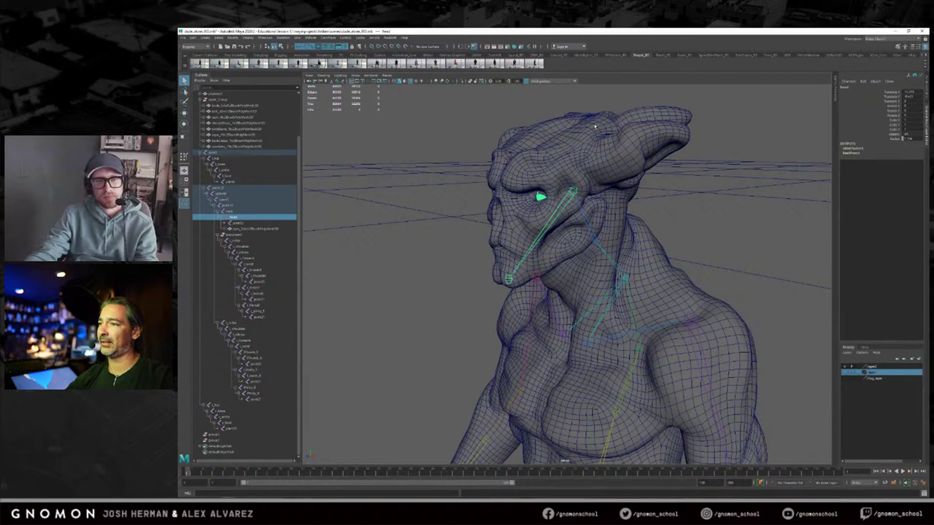
{"action": "left_click_drag", "start_coordinate": [595, 126], "coordinate": [535, 175], "text": "alt"}
{"action": "middle_click_drag", "start_coordinate": [596, 215], "coordinate": [601, 175], "text": "alt"}
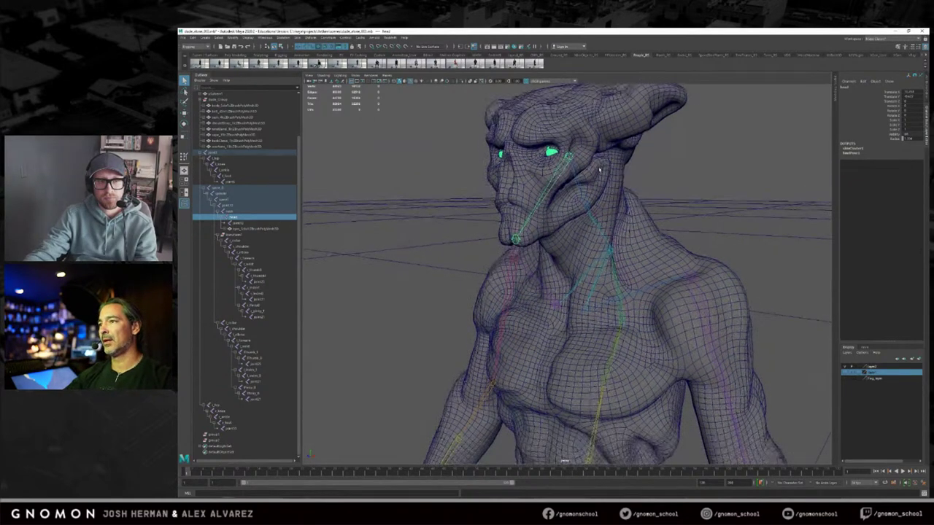
Step: Rotate the head joint to tilt the head upward and inspect the neck and throat deformation from several angles
{"action": "right_click_drag", "start_coordinate": [600, 176], "coordinate": [574, 174], "text": "alt"}
{"action": "key", "text": "e"}
{"action": "left_click_drag", "start_coordinate": [560, 181], "coordinate": [563, 153]}
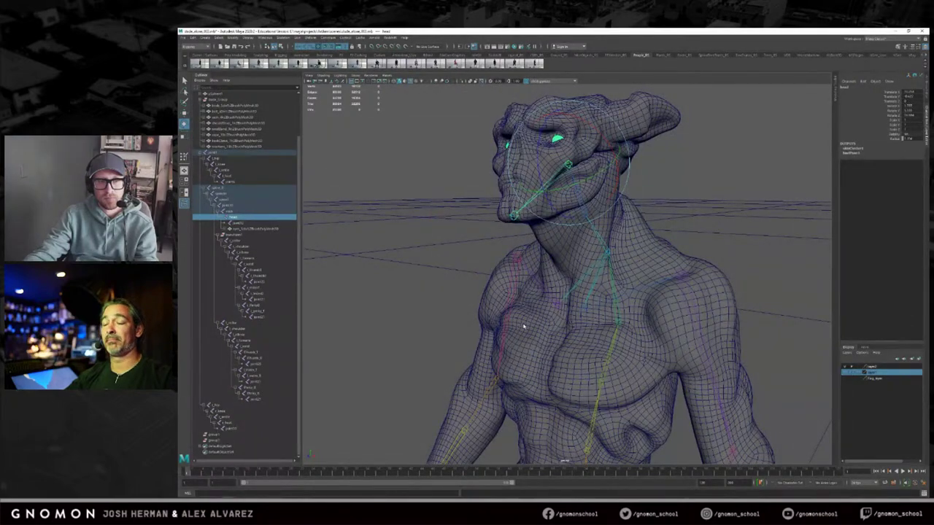
{"action": "left_click_drag", "start_coordinate": [522, 344], "coordinate": [496, 325], "text": "alt"}
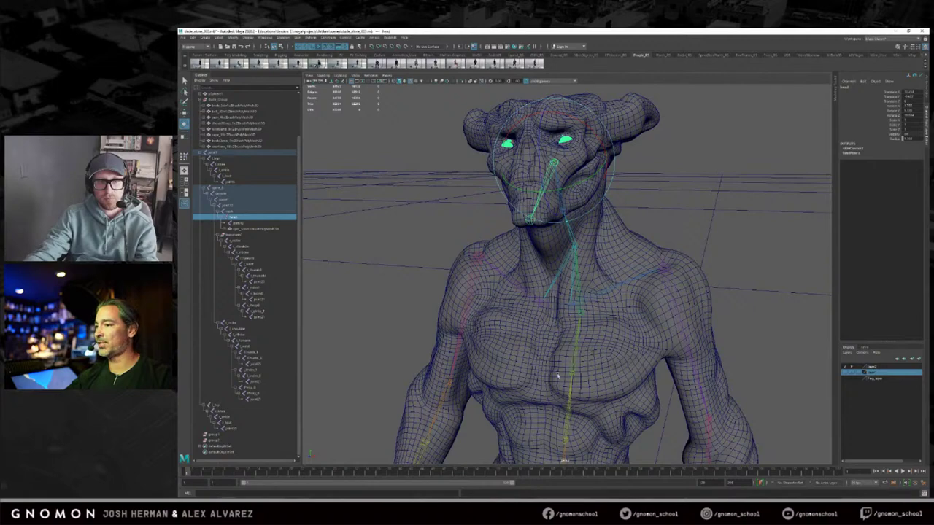
{"action": "mouse_move", "coordinate": [585, 337]}
{"action": "left_mouse_down", "text": "alt"}
{"action": "mouse_move", "coordinate": [576, 340]}
{"action": "mouse_move", "coordinate": [590, 337]}
{"action": "left_mouse_up", "text": "alt"}
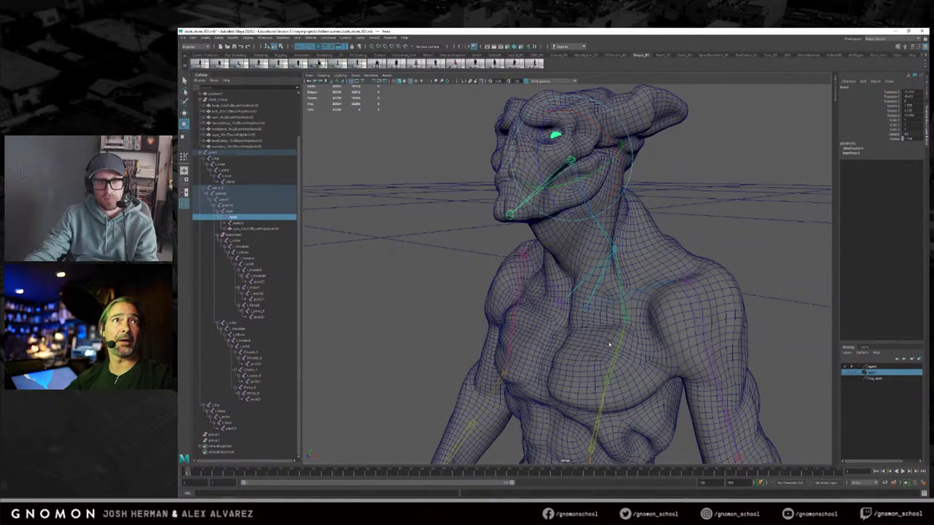
{"action": "middle_click_drag", "start_coordinate": [618, 341], "coordinate": [609, 307], "text": "alt"}
{"action": "left_click_drag", "start_coordinate": [609, 308], "coordinate": [637, 313], "text": "alt"}
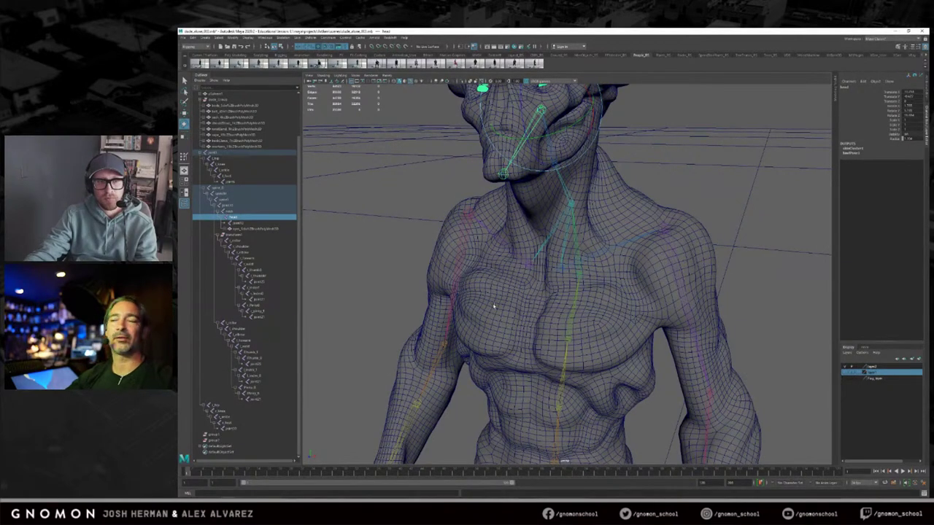
{"action": "left_click_drag", "start_coordinate": [562, 274], "coordinate": [523, 272], "text": "alt"}
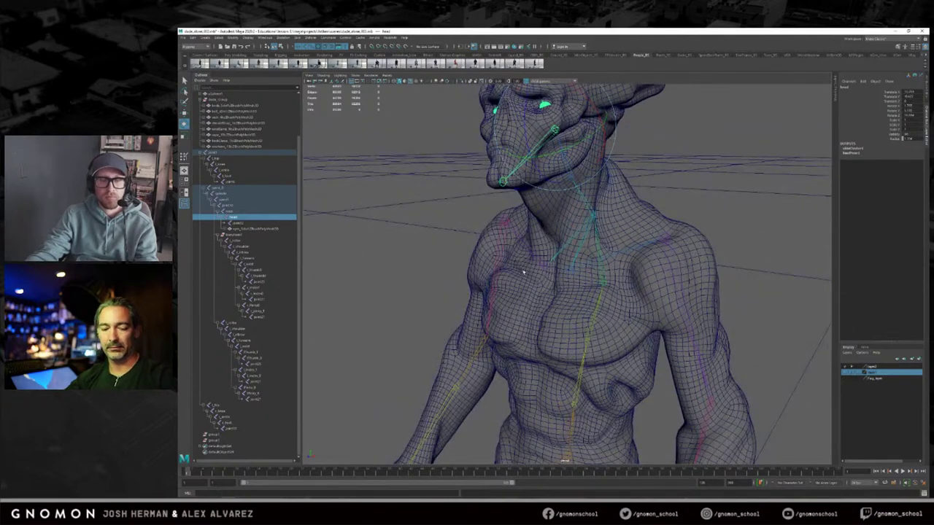
{"action": "left_click_drag", "start_coordinate": [607, 248], "coordinate": [653, 255], "text": "alt"}
{"action": "left_click_drag", "start_coordinate": [624, 189], "coordinate": [703, 181], "text": "alt"}
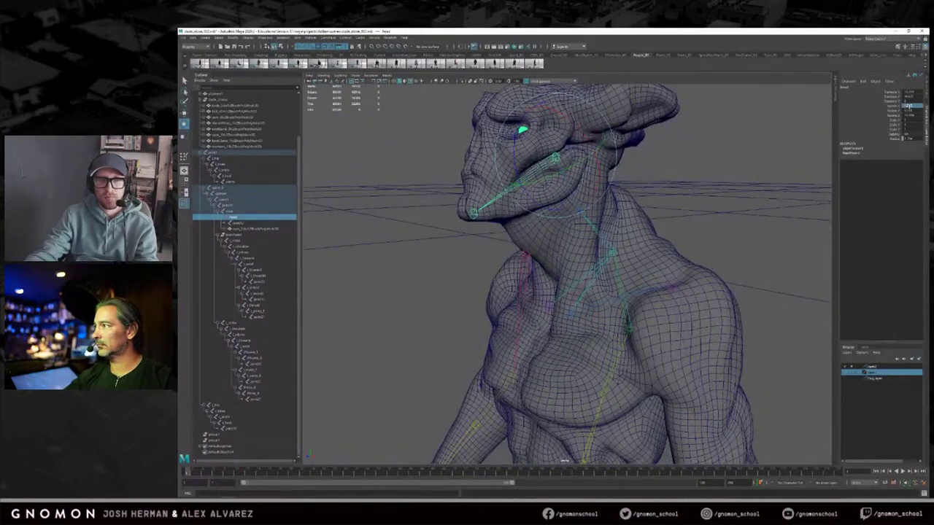
Step: Reset the head joint's rotation to 0 on all three axes and deselect it
{"action": "type", "text": "0"}
{"action": "key", "text": "Return"}
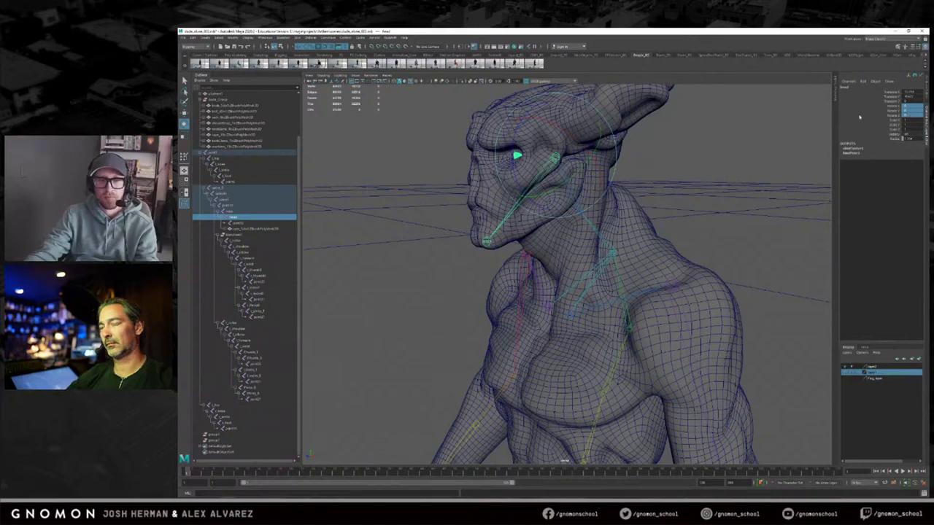
{"action": "left_click_drag", "start_coordinate": [650, 195], "coordinate": [675, 196], "text": "alt"}
{"action": "left_click", "coordinate": [639, 151]}
{"action": "left_click_drag", "start_coordinate": [639, 153], "coordinate": [645, 223], "text": "alt"}
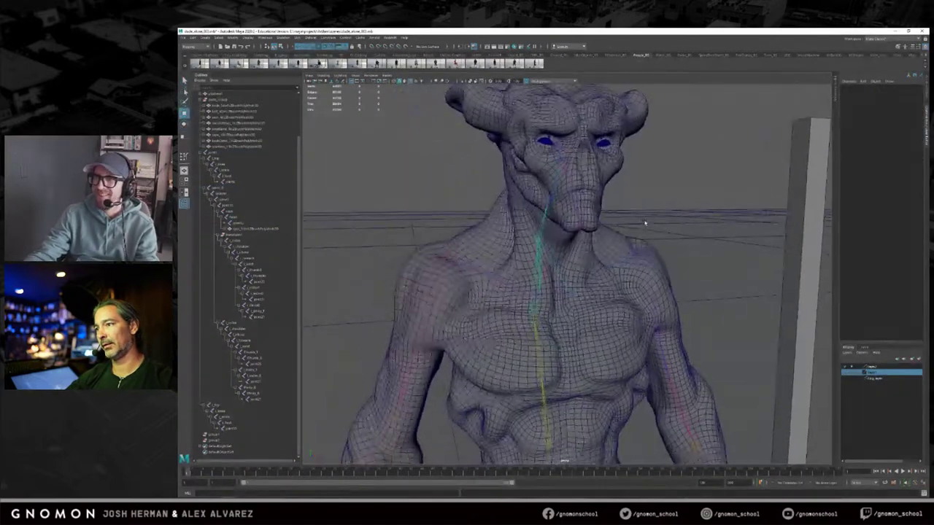
{"action": "left_click_drag", "start_coordinate": [631, 258], "coordinate": [603, 258], "text": "alt"}
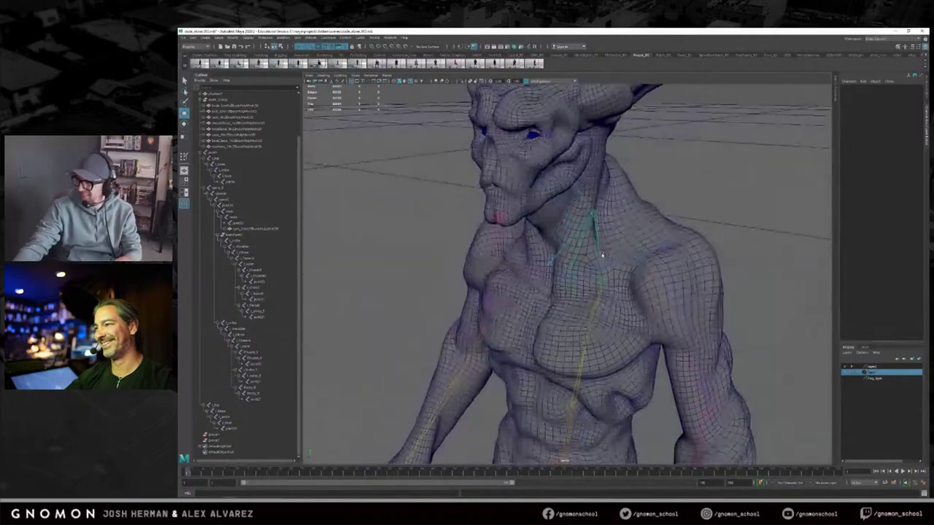
Step: Select the neck joint, test-rotate it to check the neck deformation, and undo the rotation
{"action": "right_click_drag", "start_coordinate": [603, 258], "coordinate": [630, 253], "text": "alt"}
{"action": "left_click", "coordinate": [568, 158]}
{"action": "left_click_drag", "start_coordinate": [569, 160], "coordinate": [538, 131], "text": "alt"}
{"action": "key", "text": "e"}
{"action": "left_click_drag", "start_coordinate": [564, 235], "coordinate": [557, 203], "text": "alt"}
{"action": "key", "text": "ctrl+z"}
{"action": "left_click_drag", "start_coordinate": [575, 237], "coordinate": [620, 255], "text": "alt"}
{"action": "middle_click_drag", "start_coordinate": [620, 255], "coordinate": [627, 224], "text": "alt"}
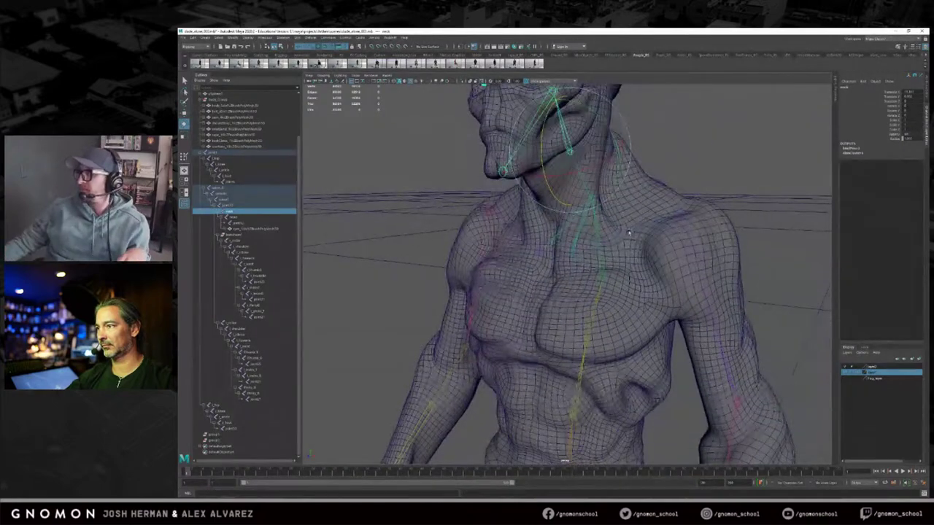
Step: Try rotating the collar joint on the creature's left side to raise the shoulder, and undo the trial rotations
{"action": "left_click", "coordinate": [631, 229]}
{"action": "right_click_drag", "start_coordinate": [631, 227], "coordinate": [608, 232], "text": "alt"}
{"action": "mouse_move", "coordinate": [604, 226]}
{"action": "left_mouse_down"}
{"action": "mouse_move", "coordinate": [587, 212]}
{"action": "mouse_move", "coordinate": [609, 225]}
{"action": "left_mouse_up"}
{"action": "key", "text": "ctrl+z"}
{"action": "right_click_drag", "start_coordinate": [608, 225], "coordinate": [590, 232], "text": "alt"}
{"action": "mouse_move", "coordinate": [590, 232]}
{"action": "left_mouse_down", "text": "alt"}
{"action": "mouse_move", "coordinate": [622, 229]}
{"action": "mouse_move", "coordinate": [587, 216]}
{"action": "left_mouse_up", "text": "alt"}
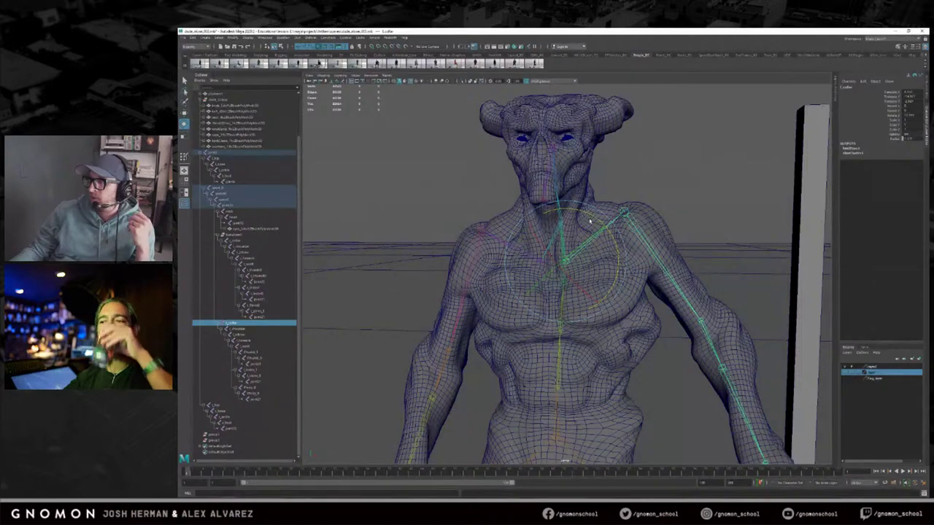
{"action": "key", "text": "ctrl+z"}
{"action": "left_click_drag", "start_coordinate": [658, 267], "coordinate": [665, 268], "text": "alt"}
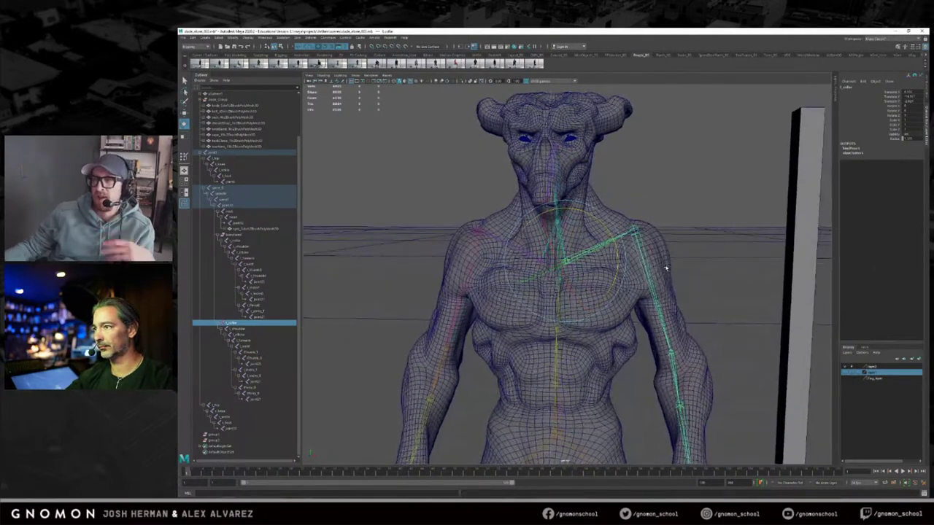
Step: Select the shoulder joint on the creature's left side and rotate it to raise the arm outward
{"action": "left_click", "coordinate": [644, 253]}
{"action": "right_click_drag", "start_coordinate": [644, 253], "coordinate": [631, 247], "text": "alt"}
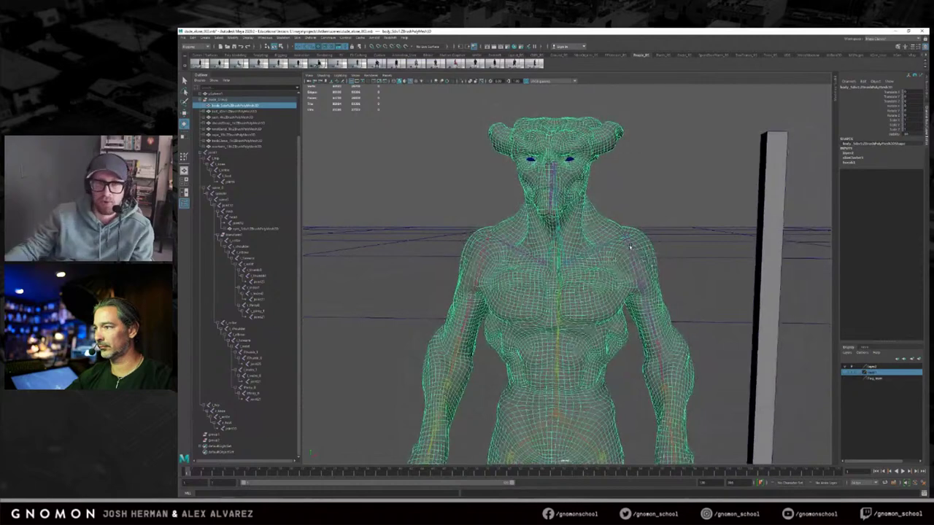
{"action": "left_click", "coordinate": [630, 248]}
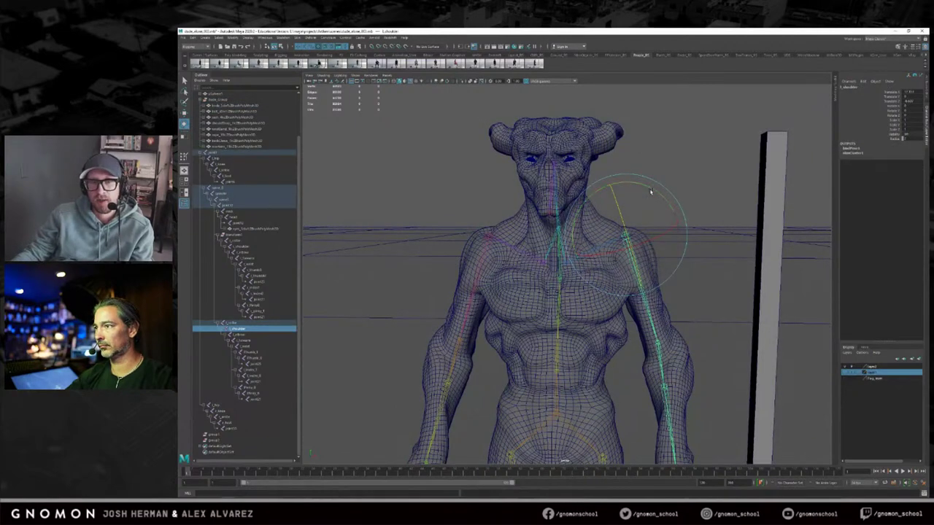
{"action": "left_click_drag", "start_coordinate": [649, 188], "coordinate": [628, 186]}
{"action": "middle_click_drag", "start_coordinate": [669, 219], "coordinate": [615, 150], "text": "alt"}
{"action": "right_click_drag", "start_coordinate": [615, 150], "coordinate": [658, 205], "text": "alt"}
{"action": "left_click_drag", "start_coordinate": [657, 205], "coordinate": [656, 206], "text": "alt"}
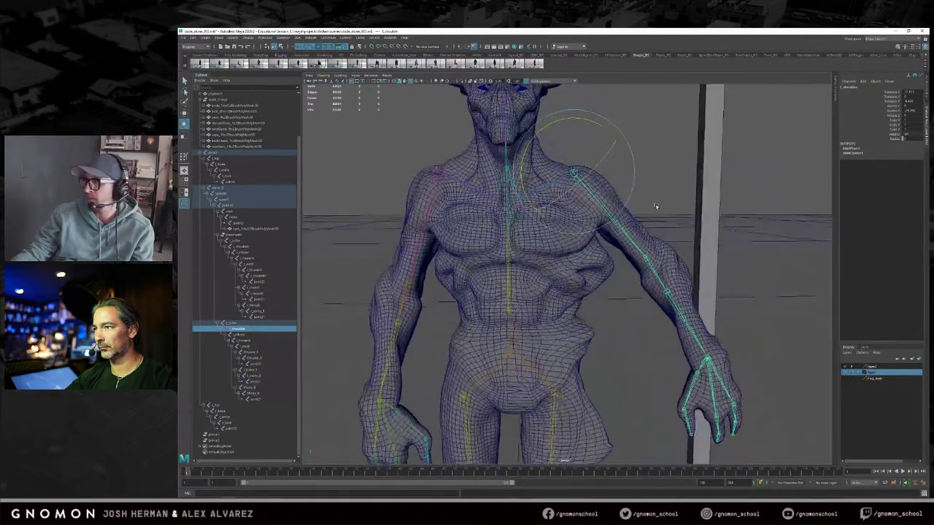
Step: Deselect the shoulder joint and examine how the raised arm deforms the ribs, waist and thigh
{"action": "key", "text": "q"}
{"action": "left_click", "coordinate": [630, 188]}
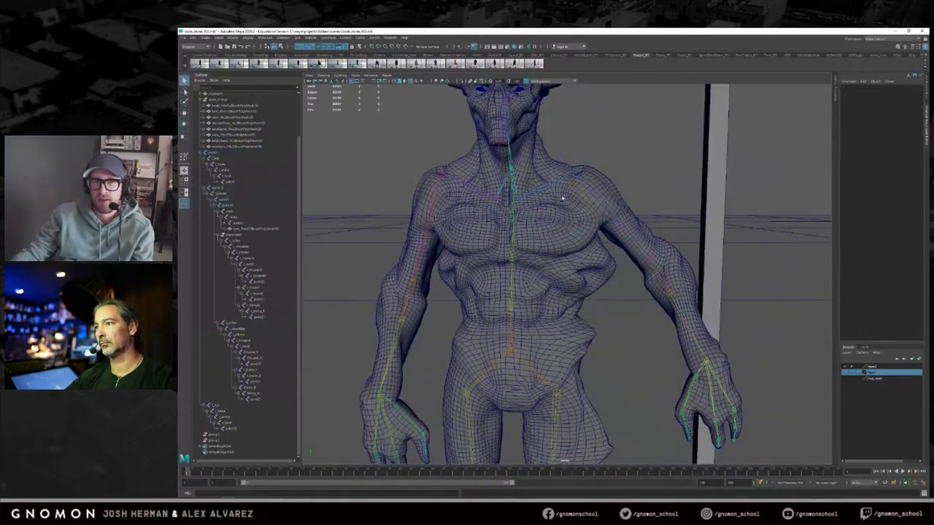
{"action": "right_click_drag", "start_coordinate": [562, 198], "coordinate": [598, 200], "text": "alt"}
{"action": "right_click_drag", "start_coordinate": [558, 285], "coordinate": [547, 285], "text": "alt"}
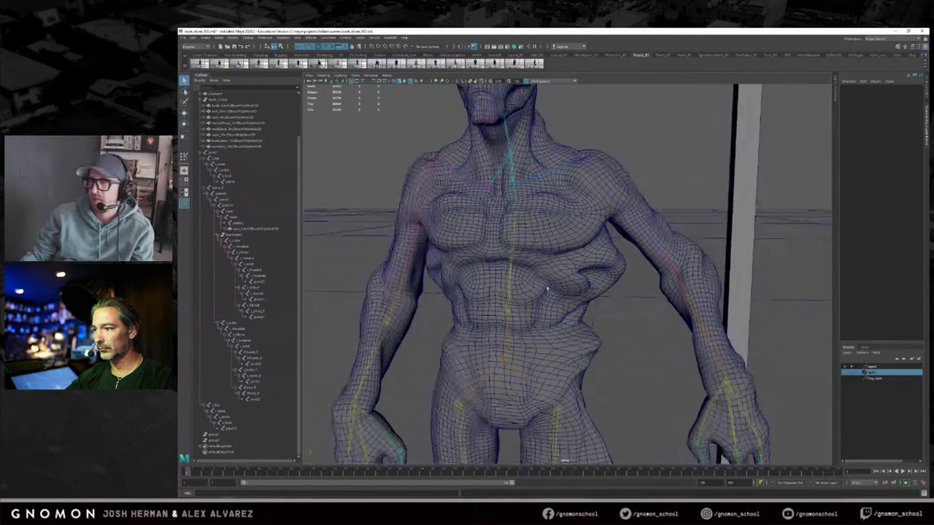
{"action": "middle_click_drag", "start_coordinate": [547, 286], "coordinate": [575, 204], "text": "alt"}
{"action": "right_click_drag", "start_coordinate": [584, 306], "coordinate": [558, 328], "text": "alt"}
{"action": "left_click_drag", "start_coordinate": [575, 364], "coordinate": [582, 254], "text": "alt"}
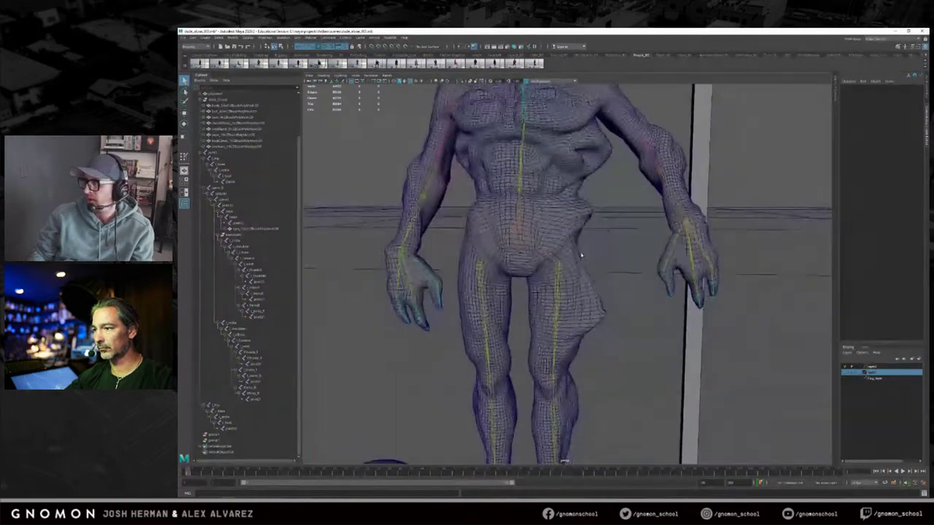
Step: Select the left hip joint, open the Paint Skin Weights tool settings and choose the l_hip influence
{"action": "left_click", "coordinate": [556, 321]}
{"action": "right_click_drag", "start_coordinate": [558, 315], "coordinate": [585, 300], "text": "alt"}
{"action": "left_click", "coordinate": [329, 38]}
{"action": "left_click", "coordinate": [327, 38]}
{"action": "left_click", "coordinate": [305, 38]}
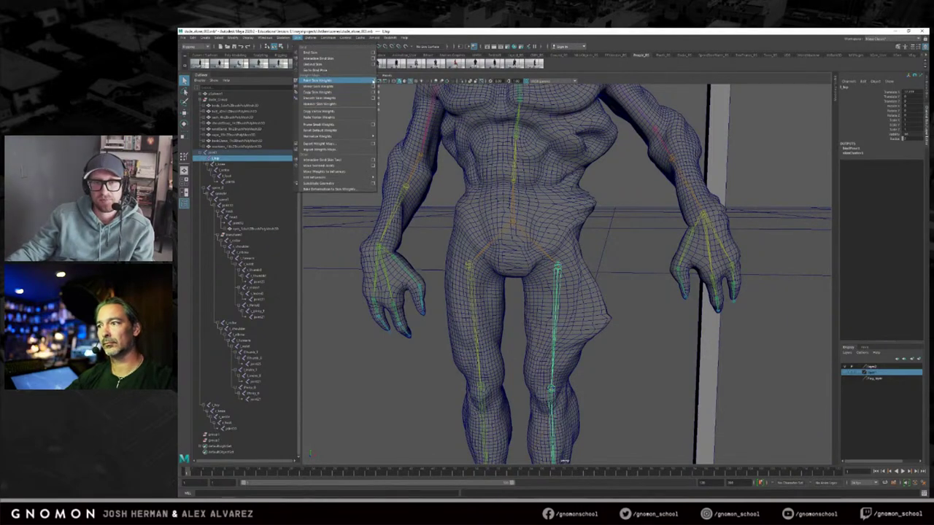
{"action": "left_click", "coordinate": [373, 80]}
{"action": "left_click_drag", "start_coordinate": [361, 103], "coordinate": [352, 103]}
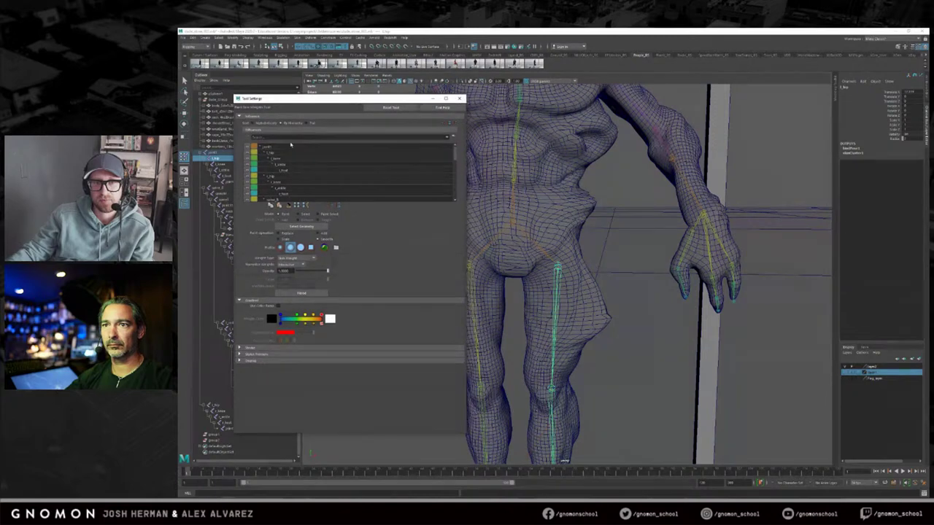
{"action": "left_click", "coordinate": [272, 152]}
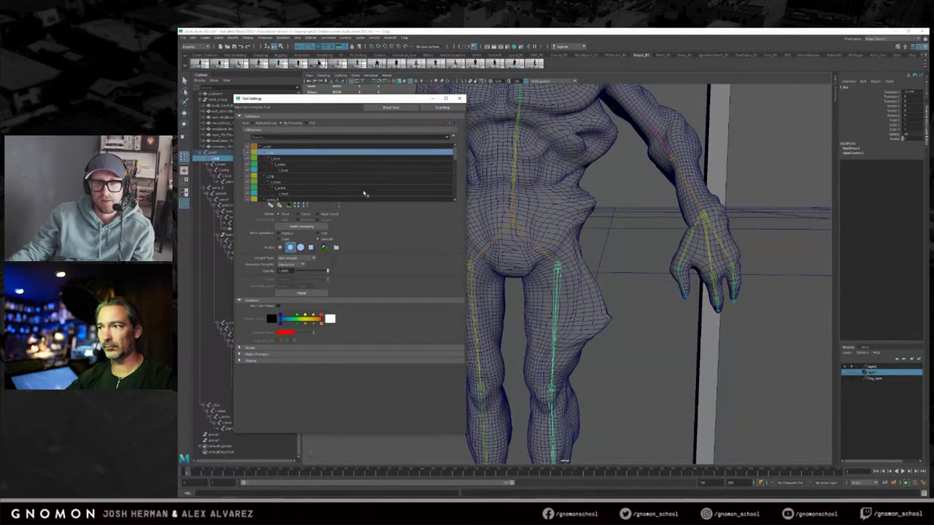
Step: Select the body mesh and reopen the Paint Skin Weights tool settings to display the left hip's influence on it
{"action": "key", "text": "q"}
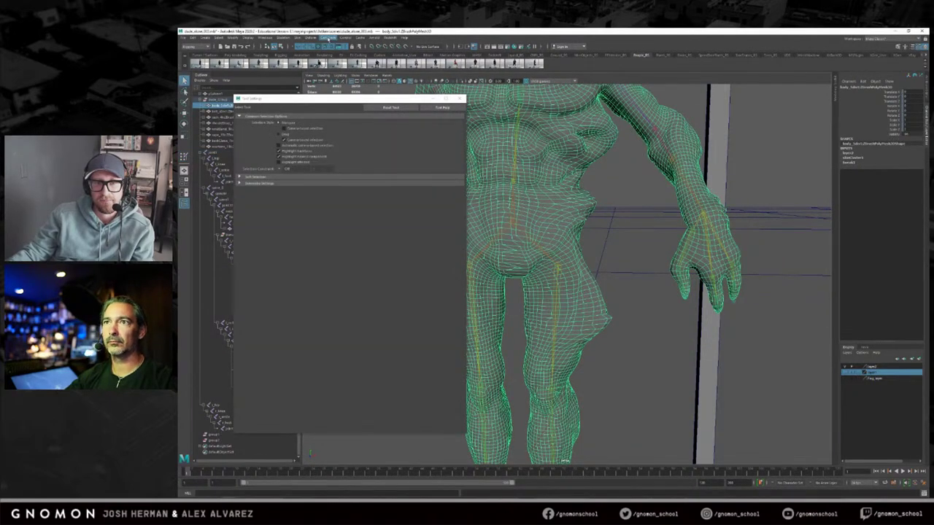
{"action": "left_click", "coordinate": [298, 38]}
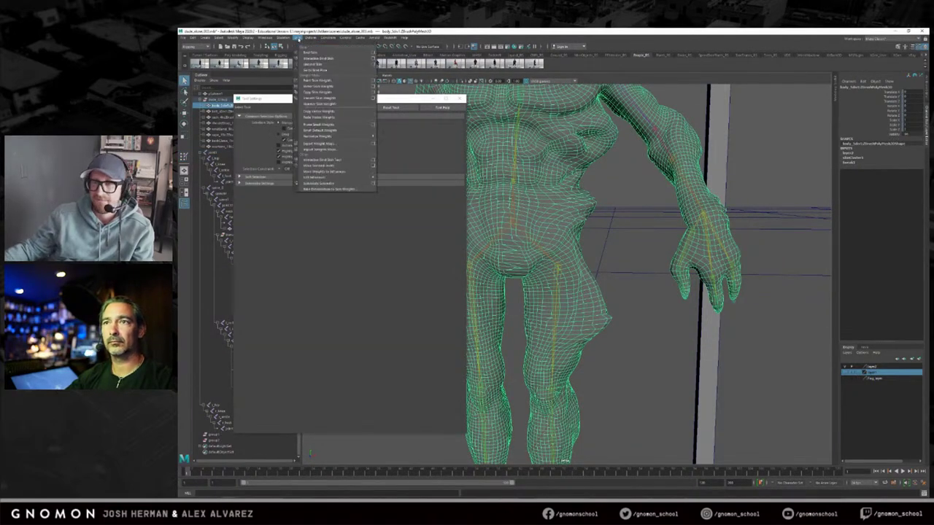
{"action": "left_click", "coordinate": [371, 81]}
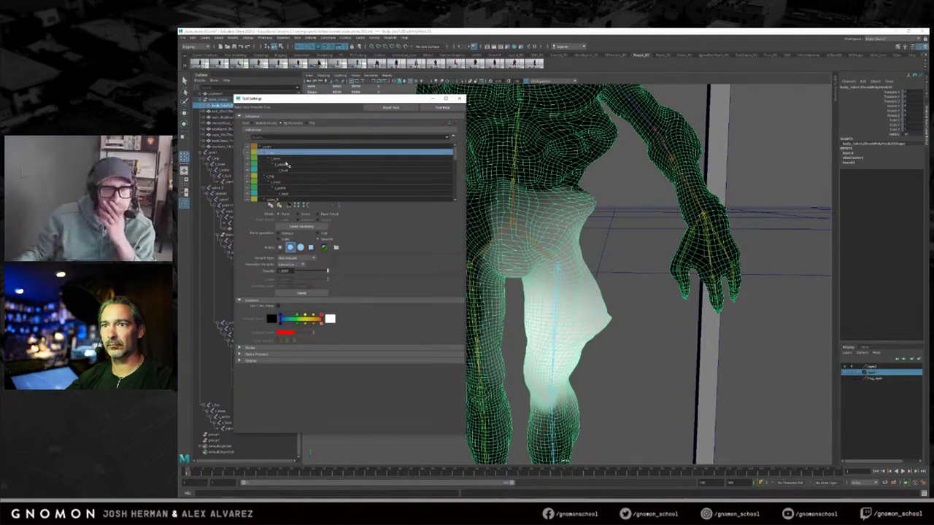
{"action": "left_click_drag", "start_coordinate": [309, 100], "coordinate": [297, 96]}
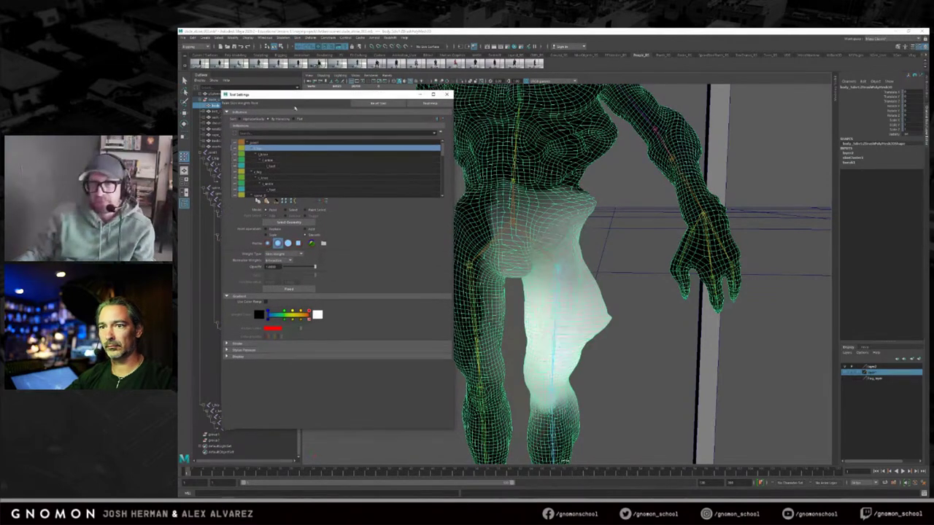
{"action": "mouse_move", "coordinate": [566, 255]}
{"action": "left_mouse_down", "text": "alt"}
{"action": "mouse_move", "coordinate": [561, 242]}
{"action": "mouse_move", "coordinate": [604, 263]}
{"action": "left_mouse_up", "text": "alt"}
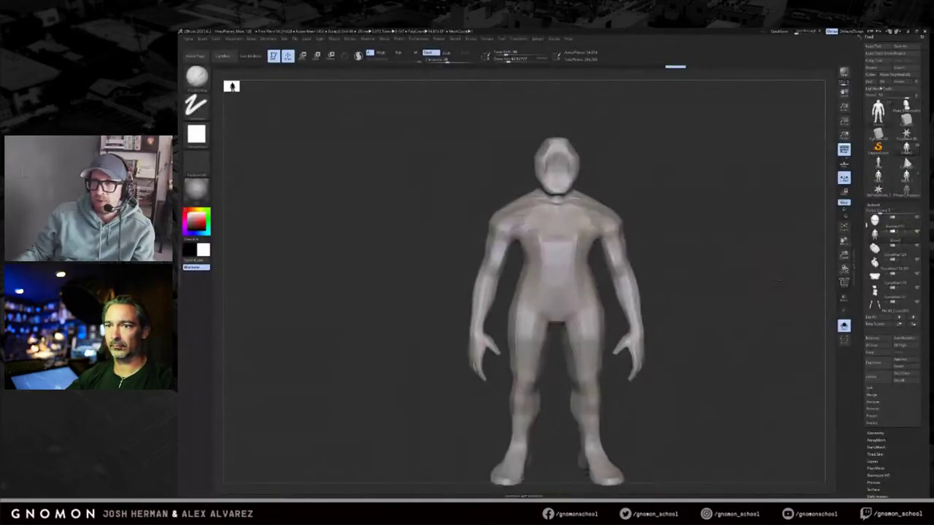
Step: Switch to ZBrush, load the tool containing the four overlapping body figures and frame them from the front
{"action": "left_click_drag", "start_coordinate": [763, 273], "coordinate": [739, 264]}
{"action": "left_click", "coordinate": [906, 177]}
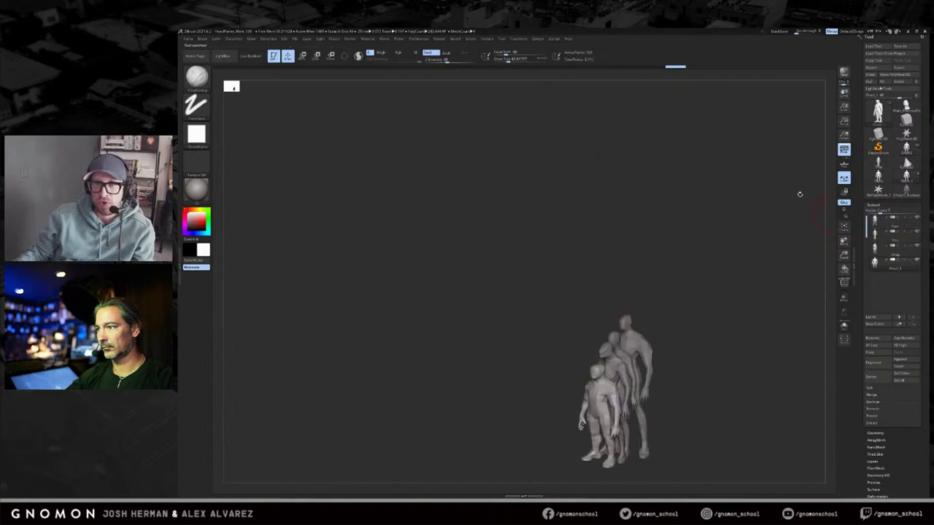
{"action": "key", "text": "f"}
{"action": "left_click_drag", "start_coordinate": [778, 202], "coordinate": [746, 274], "text": "shift"}
{"action": "key", "text": "w"}
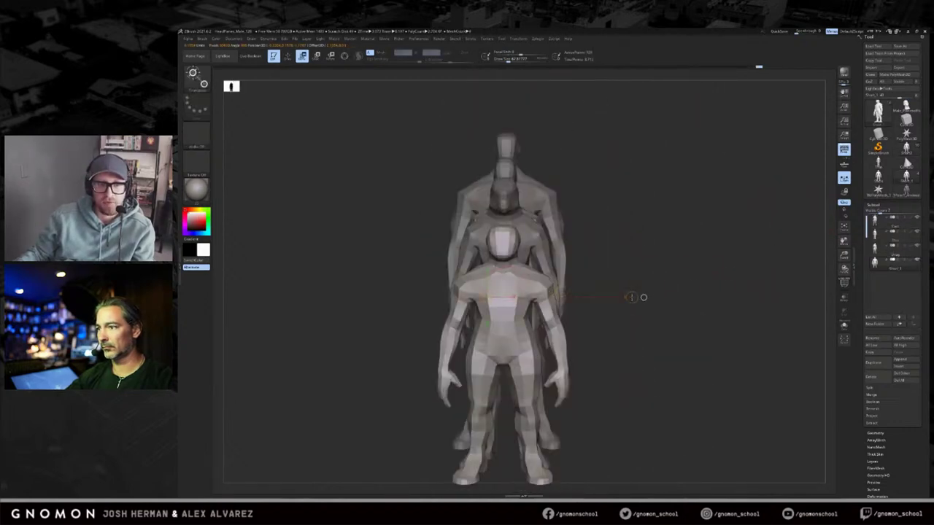
Step: Move the overlapping figures sideways so all four bodies stand apart in a row
{"action": "left_click_drag", "start_coordinate": [560, 297], "coordinate": [818, 297], "text": "shift"}
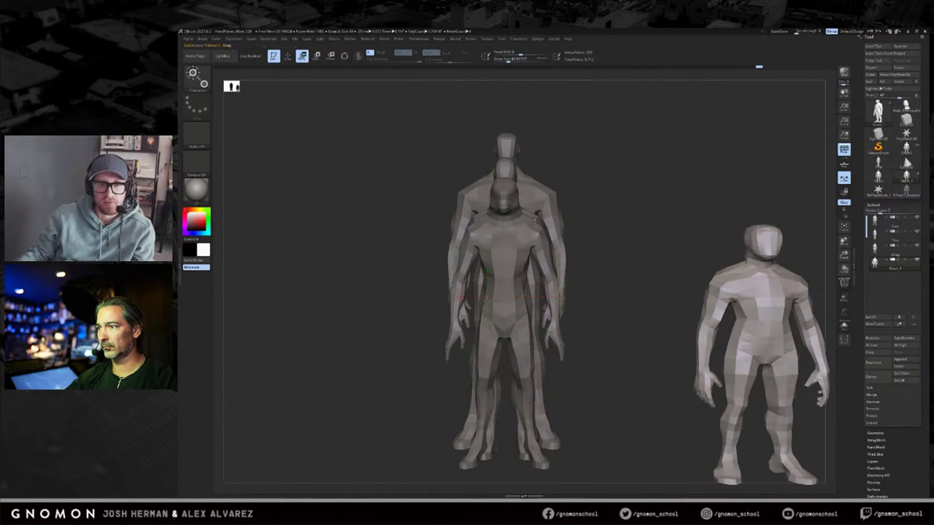
{"action": "left_click", "coordinate": [504, 278], "text": "alt"}
{"action": "left_click_drag", "start_coordinate": [504, 278], "coordinate": [692, 280], "text": "shift"}
{"action": "left_click_drag", "start_coordinate": [598, 276], "coordinate": [437, 277], "text": "shift"}
{"action": "left_click", "coordinate": [504, 277], "text": "alt"}
{"action": "left_click_drag", "start_coordinate": [598, 277], "coordinate": [730, 276], "text": "shift"}
Step: Swap the main colour to black to compare the four figures as silhouettes
{"action": "key", "text": "v"}
{"action": "left_click_drag", "start_coordinate": [790, 188], "coordinate": [741, 184], "text": "alt"}
{"action": "key", "text": "p"}
{"action": "key", "text": "q"}
{"action": "key", "text": "q"}
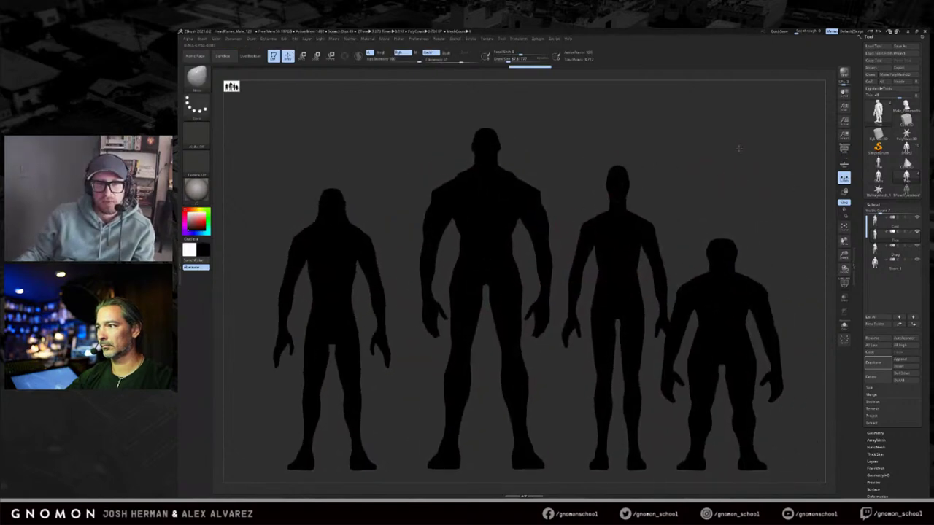
Step: Undo and redo the last figure's sideways move, and return the four figures to their light shaded display
{"action": "mouse_move", "coordinate": [776, 191]}
{"action": "left_mouse_down", "text": "ctrl+shift"}
{"action": "mouse_move", "coordinate": [667, 475]}
{"action": "mouse_move", "coordinate": [680, 470]}
{"action": "left_mouse_up", "text": "ctrl+shift"}
{"action": "key", "text": "ctrl+z"}
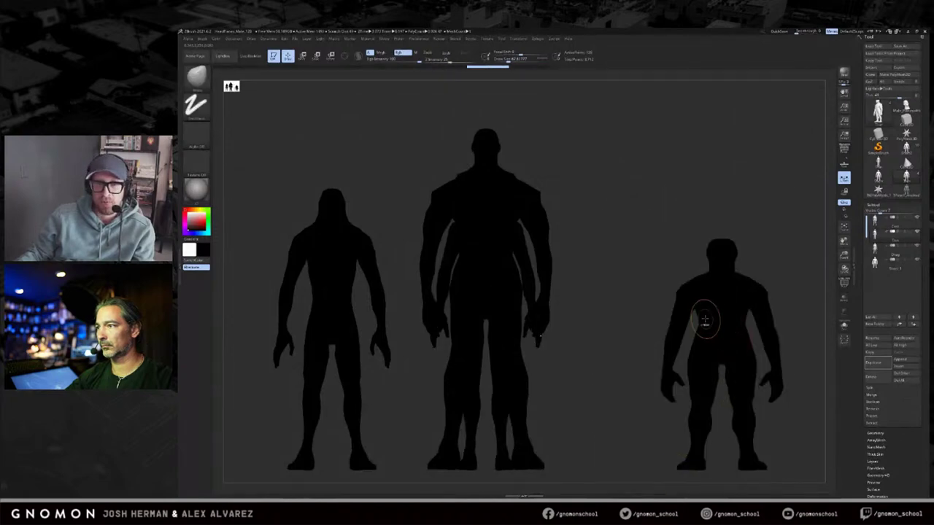
{"action": "key", "text": "ctrl+shift+z"}
{"action": "key", "text": "alt+s"}
{"action": "key", "text": "alt+s"}
{"action": "key", "text": "v"}
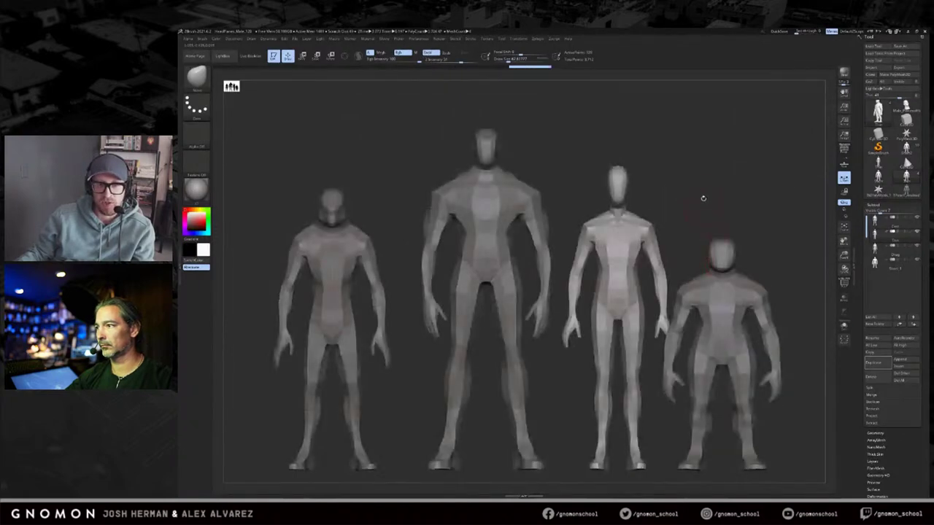
{"action": "left_click_drag", "start_coordinate": [703, 197], "coordinate": [689, 167]}
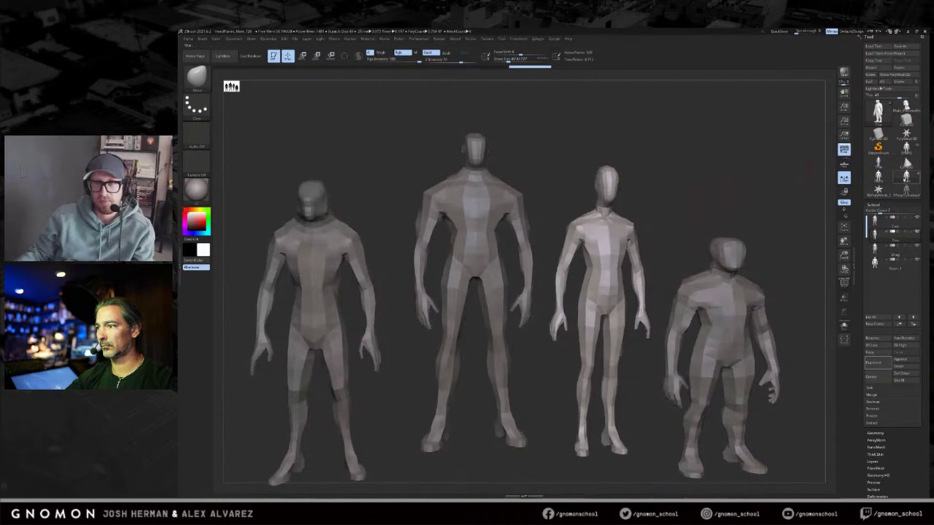
Step: Load the suited figure tool with the inner skeleton, frame it and isolate its body subtool
{"action": "left_click", "coordinate": [906, 149]}
{"action": "key", "text": "f"}
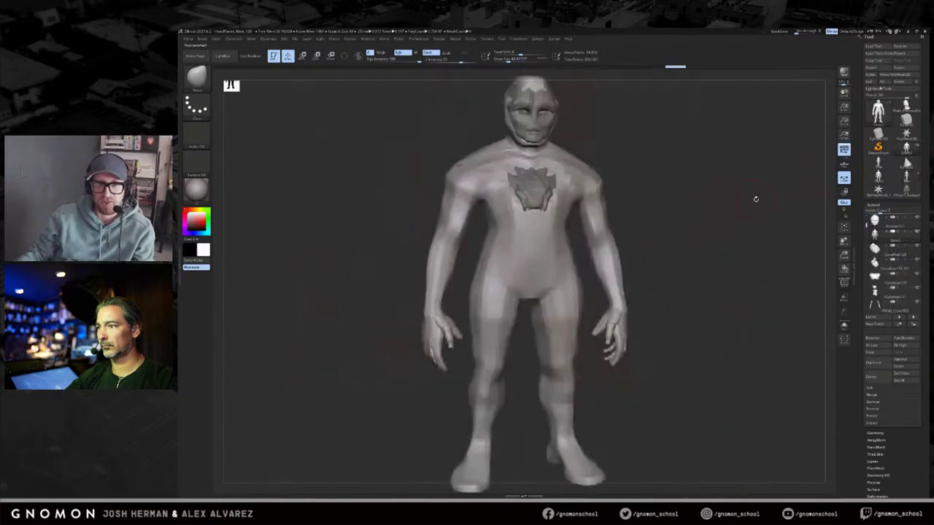
{"action": "left_click_drag", "start_coordinate": [755, 199], "coordinate": [740, 198]}
{"action": "left_click_drag", "start_coordinate": [664, 146], "coordinate": [673, 192], "text": "alt"}
{"action": "key", "text": "alt+s"}
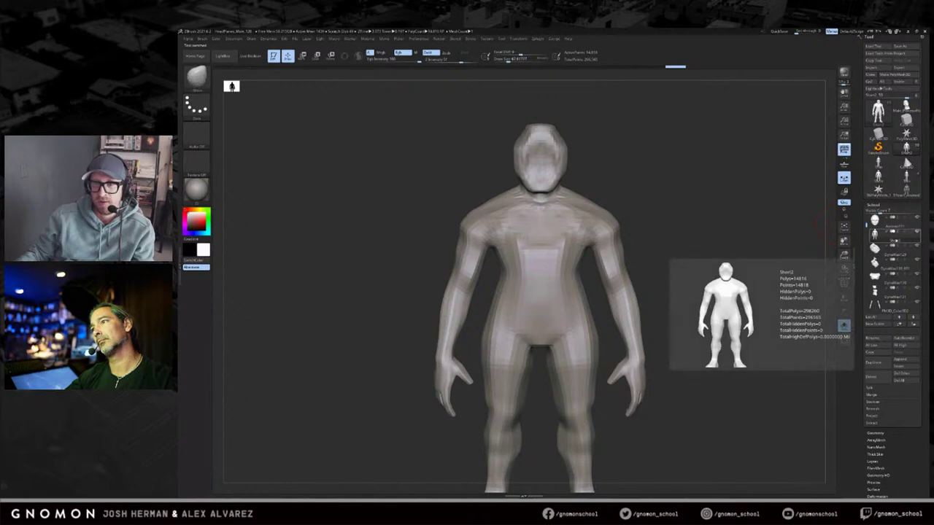
Step: Select the head subtool and display the whole skeleton without the body, framed in view
{"action": "left_click", "coordinate": [892, 221]}
{"action": "key", "text": "alt+s"}
{"action": "left_click_drag", "start_coordinate": [765, 220], "coordinate": [737, 224]}
{"action": "key", "text": "f"}
{"action": "key", "text": "f"}
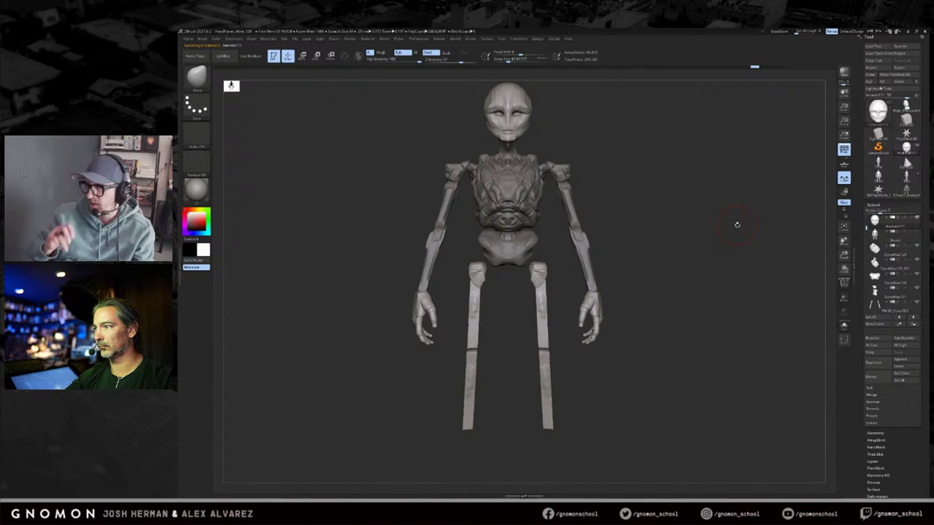
Step: Choose the ClayBuildup brush, adjust its size and sculpt over the skull's brow and face
{"action": "mouse_move", "coordinate": [732, 217]}
{"action": "left_mouse_down", "text": "alt"}
{"action": "mouse_move", "coordinate": [766, 229]}
{"action": "mouse_move", "coordinate": [702, 223]}
{"action": "left_mouse_up", "text": "alt"}
{"action": "key", "text": "b"}
{"action": "key", "text": "c"}
{"action": "key", "text": "b"}
{"action": "mouse_move", "coordinate": [632, 113]}
{"action": "left_mouse_down", "text": "alt"}
{"action": "mouse_move", "coordinate": [621, 175]}
{"action": "mouse_move", "coordinate": [584, 178]}
{"action": "left_mouse_up", "text": "alt"}
{"action": "key", "text": "s"}
{"action": "left_click_drag", "start_coordinate": [536, 197], "coordinate": [611, 181]}
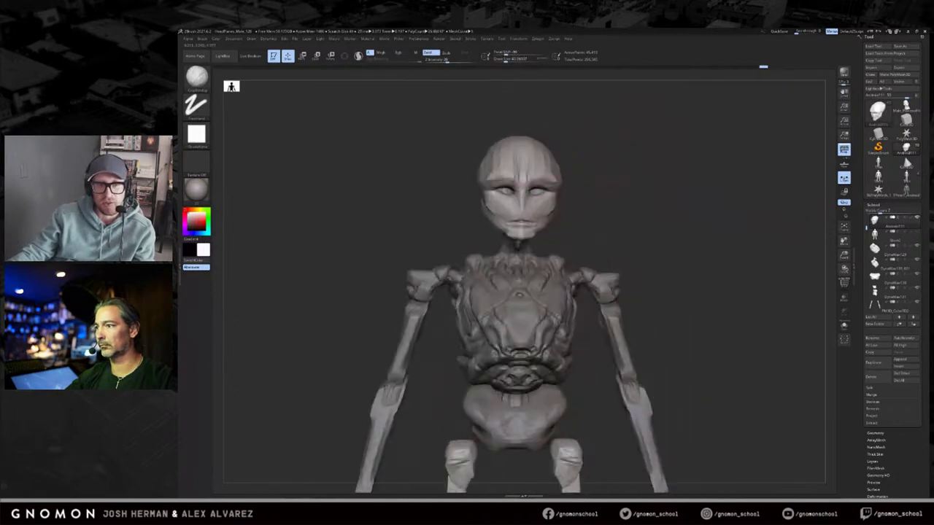
Step: Build up the skull's cheeks, mouth and jaw with further ClayBuildup strokes from the side
{"action": "left_click_drag", "start_coordinate": [513, 183], "coordinate": [432, 187]}
{"action": "key", "text": "s"}
{"action": "mouse_move", "coordinate": [539, 191]}
{"action": "left_mouse_down"}
{"action": "mouse_move", "coordinate": [549, 208]}
{"action": "mouse_move", "coordinate": [541, 213]}
{"action": "left_mouse_up"}
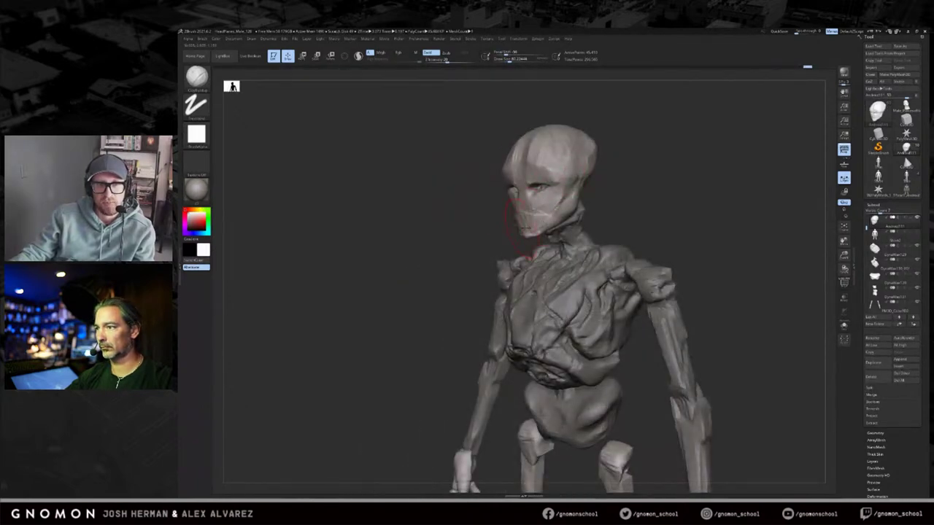
{"action": "key", "text": "shift+f"}
{"action": "key", "text": "shift+f"}
{"action": "key", "text": "ctrl+shift+z"}
{"action": "key", "text": "ctrl+shift+z"}
{"action": "key", "text": "ctrl+shift+z"}
{"action": "left_click_drag", "start_coordinate": [607, 192], "coordinate": [609, 174], "text": "alt"}
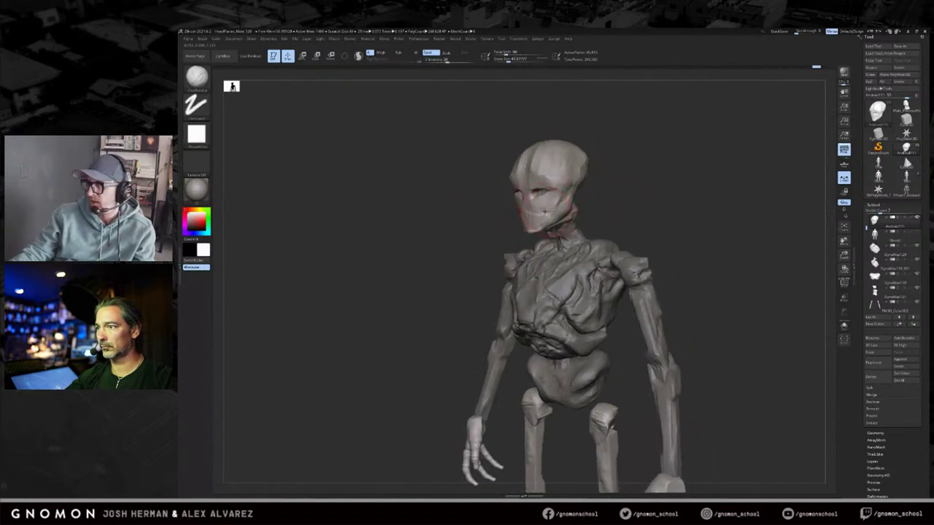
{"action": "mouse_move", "coordinate": [585, 197]}
{"action": "left_mouse_down"}
{"action": "mouse_move", "coordinate": [594, 191]}
{"action": "mouse_move", "coordinate": [594, 206]}
{"action": "mouse_move", "coordinate": [618, 203]}
{"action": "mouse_move", "coordinate": [558, 188]}
{"action": "mouse_move", "coordinate": [617, 205]}
{"action": "left_mouse_up"}
{"action": "mouse_move", "coordinate": [515, 201]}
{"action": "left_mouse_down"}
{"action": "mouse_move", "coordinate": [505, 214]}
{"action": "mouse_move", "coordinate": [509, 207]}
{"action": "left_mouse_up"}
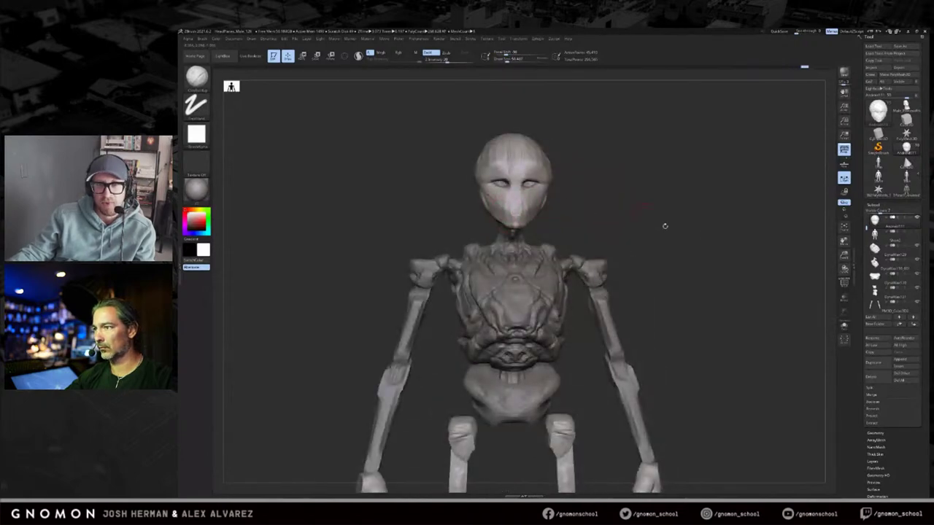
Step: Show and select the body subtool around the skeleton, and adjust its hand with a resized brush
{"action": "left_click", "coordinate": [887, 234]}
{"action": "mouse_move", "coordinate": [745, 239]}
{"action": "left_mouse_down"}
{"action": "mouse_move", "coordinate": [763, 239]}
{"action": "mouse_move", "coordinate": [726, 298]}
{"action": "left_mouse_up"}
{"action": "key", "text": "f"}
{"action": "key", "text": "s"}
{"action": "left_click_drag", "start_coordinate": [678, 346], "coordinate": [684, 346]}
{"action": "left_click_drag", "start_coordinate": [621, 359], "coordinate": [625, 375]}
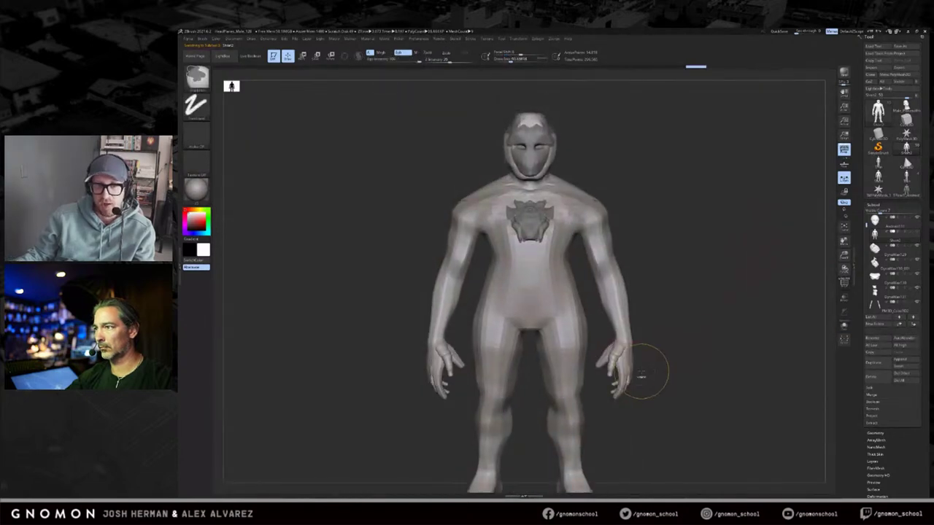
Step: Show the body's wireframe and polygroups on the fully framed figure, and hide them again
{"action": "key", "text": "shift+f"}
{"action": "key", "text": "f"}
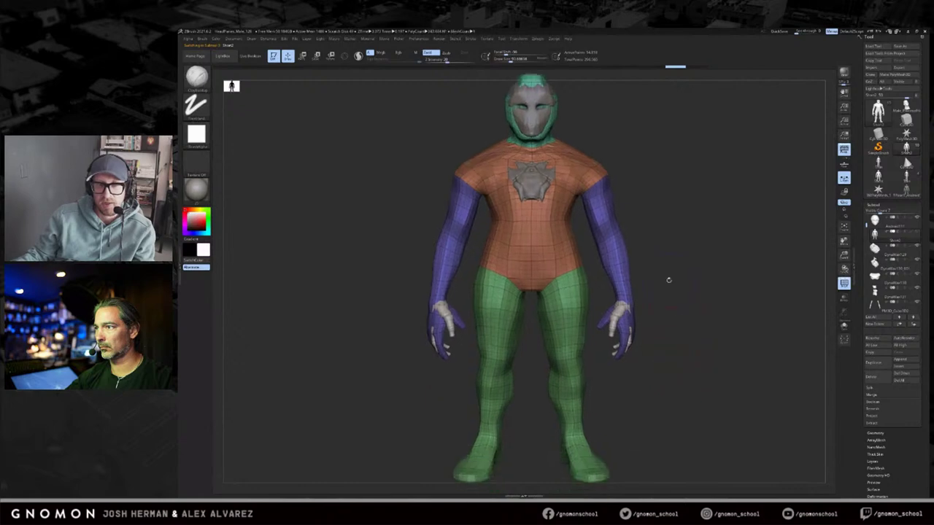
{"action": "key", "text": "shift+f"}
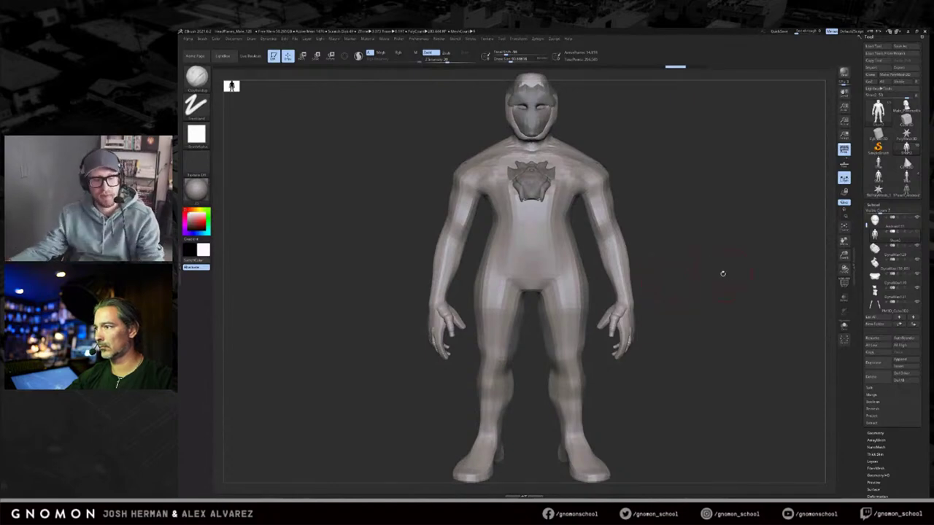
Step: Lower the body to a coarser subdivision level and hide the polygons of its hands
{"action": "key", "text": "shift+d"}
{"action": "key", "text": "d"}
{"action": "key", "text": "shift+d"}
{"action": "left_click_drag", "start_coordinate": [650, 381], "coordinate": [596, 301], "text": "ctrl+alt+shift"}
{"action": "mouse_move", "coordinate": [682, 271]}
{"action": "left_mouse_down"}
{"action": "mouse_move", "coordinate": [692, 175]}
{"action": "mouse_move", "coordinate": [718, 201]}
{"action": "mouse_move", "coordinate": [622, 257]}
{"action": "left_mouse_up"}
Step: Hide the polygons of the body's upper arms between the shoulder caps and the forearms
{"action": "left_click_drag", "start_coordinate": [683, 221], "coordinate": [712, 239]}
{"action": "left_click", "coordinate": [668, 241], "text": "ctrl+shift"}
{"action": "left_click_drag", "start_coordinate": [661, 209], "coordinate": [614, 263], "text": "ctrl+shift"}
{"action": "left_click_drag", "start_coordinate": [696, 236], "coordinate": [652, 229]}
{"action": "left_click_drag", "start_coordinate": [726, 220], "coordinate": [698, 216], "text": "shift"}
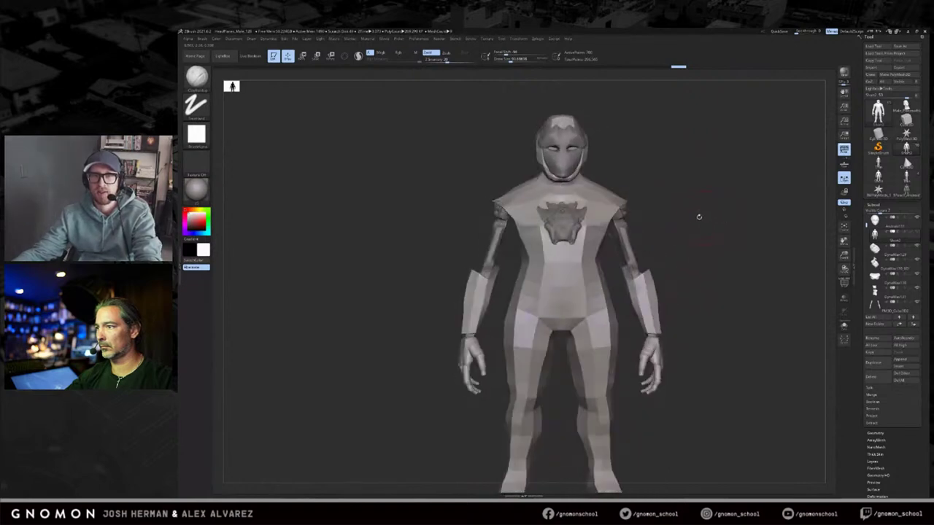
Step: Rework the hidden section of the upper arms, undoing one visibility change
{"action": "left_click", "coordinate": [695, 218], "text": "ctrl+shift"}
{"action": "left_click_drag", "start_coordinate": [624, 265], "coordinate": [615, 278], "text": "ctrl+shift"}
{"action": "key", "text": "ctrl+z"}
{"action": "mouse_move", "coordinate": [675, 208]}
{"action": "left_mouse_down", "text": "ctrl+alt+shift"}
{"action": "mouse_move", "coordinate": [634, 257]}
{"action": "mouse_move", "coordinate": [671, 254]}
{"action": "mouse_move", "coordinate": [615, 233]}
{"action": "mouse_move", "coordinate": [635, 222]}
{"action": "left_mouse_up", "text": "ctrl+alt+shift"}
{"action": "mouse_move", "coordinate": [682, 252]}
{"action": "left_mouse_down", "text": "alt"}
{"action": "mouse_move", "coordinate": [685, 228]}
{"action": "mouse_move", "coordinate": [674, 227]}
{"action": "mouse_move", "coordinate": [683, 230]}
{"action": "mouse_move", "coordinate": [619, 286]}
{"action": "mouse_move", "coordinate": [791, 220]}
{"action": "left_mouse_up", "text": "alt"}
Step: Toggle the colour display of all subtools with a swapped main colour, and restore both settings
{"action": "key", "text": "v"}
{"action": "left_click", "coordinate": [912, 234], "text": "shift"}
{"action": "mouse_move", "coordinate": [868, 235]}
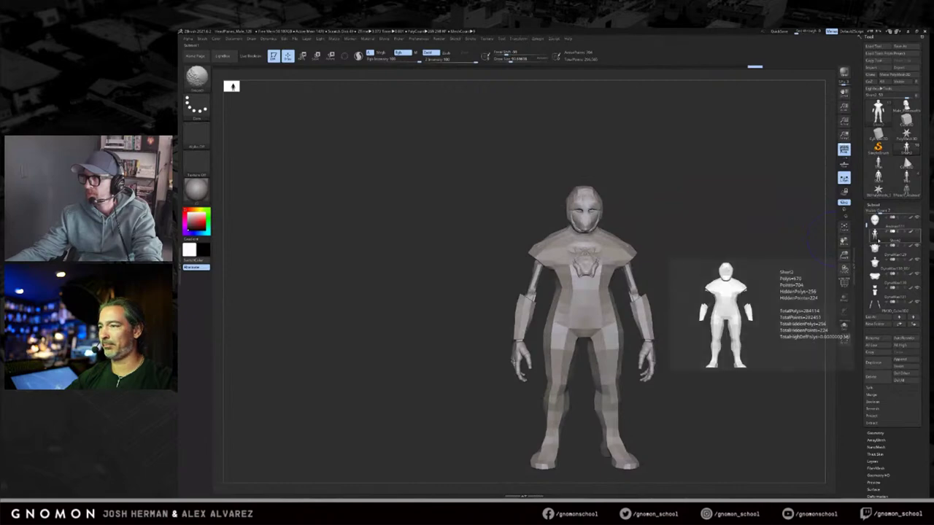
{"action": "left_click", "coordinate": [911, 234], "text": "shift"}
{"action": "key", "text": "f"}
{"action": "key", "text": "v"}
Step: Refine the gap of hidden polygons around the elbow, checking the arm from several angles
{"action": "mouse_move", "coordinate": [594, 219]}
{"action": "left_mouse_down"}
{"action": "mouse_move", "coordinate": [624, 212]}
{"action": "mouse_move", "coordinate": [584, 247]}
{"action": "left_mouse_up"}
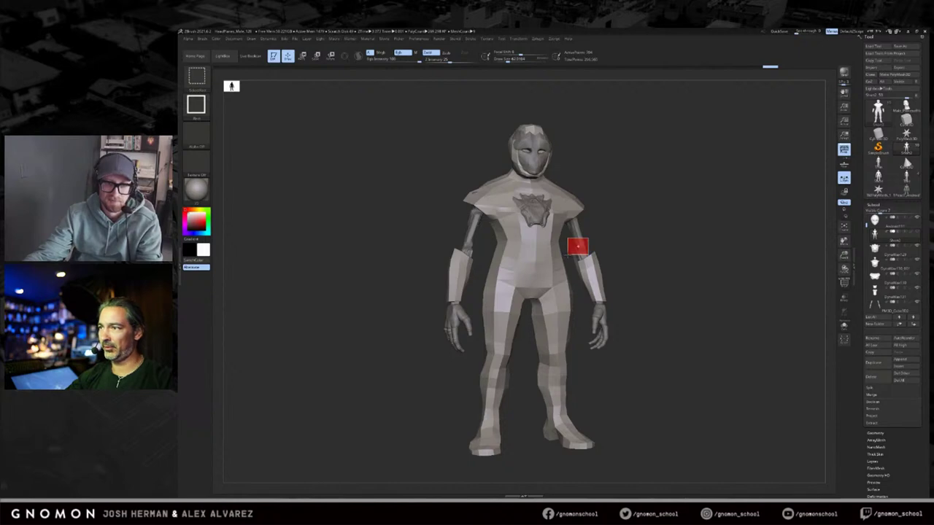
{"action": "left_click_drag", "start_coordinate": [640, 202], "coordinate": [526, 208]}
{"action": "left_click_drag", "start_coordinate": [669, 219], "coordinate": [722, 221]}
{"action": "left_click_drag", "start_coordinate": [660, 255], "coordinate": [588, 259], "text": "ctrl+shift"}
{"action": "mouse_move", "coordinate": [704, 239]}
{"action": "left_mouse_down"}
{"action": "mouse_move", "coordinate": [642, 241]}
{"action": "mouse_move", "coordinate": [646, 263]}
{"action": "mouse_move", "coordinate": [610, 257]}
{"action": "mouse_move", "coordinate": [718, 232]}
{"action": "mouse_move", "coordinate": [671, 239]}
{"action": "left_mouse_up"}
{"action": "left_click", "coordinate": [669, 242], "text": "ctrl+shift"}
{"action": "right_click_drag", "start_coordinate": [688, 156], "coordinate": [620, 117], "text": "ctrl"}
Step: Mask the visible body pieces, combine them into a single polygroup and display the polyframe
{"action": "left_click_drag", "start_coordinate": [657, 112], "coordinate": [374, 483], "text": "ctrl"}
{"action": "left_click_drag", "start_coordinate": [641, 222], "coordinate": [649, 219], "text": "ctrl"}
{"action": "key", "text": "shift+f"}
{"action": "key", "text": "shift+f"}
{"action": "key", "text": "shift+f"}
{"action": "key", "text": "shift+f"}
{"action": "mouse_move", "coordinate": [622, 120]}
{"action": "left_mouse_down", "text": "alt"}
{"action": "mouse_move", "coordinate": [666, 192]}
{"action": "mouse_move", "coordinate": [668, 216]}
{"action": "mouse_move", "coordinate": [661, 178]}
{"action": "mouse_move", "coordinate": [646, 199]}
{"action": "mouse_move", "coordinate": [605, 202]}
{"action": "left_mouse_up", "text": "alt"}
{"action": "key", "text": "shift+f"}
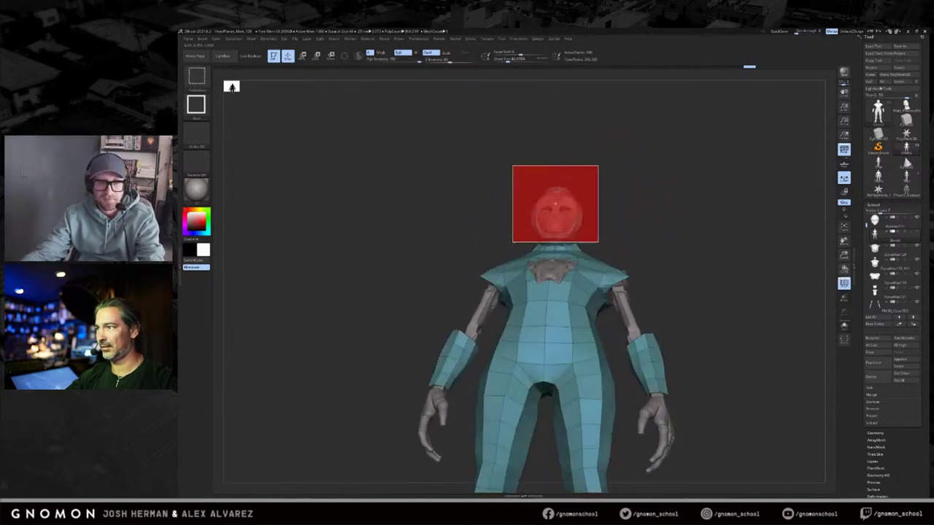
Step: Hide the body's head polygons, isolate the body mesh, and group its hidden head, upper arms and hands separately from the suit
{"action": "left_click_drag", "start_coordinate": [509, 249], "coordinate": [509, 248], "text": "ctrl+alt+shift"}
{"action": "mouse_move", "coordinate": [626, 157]}
{"action": "left_mouse_down"}
{"action": "mouse_move", "coordinate": [630, 185]}
{"action": "mouse_move", "coordinate": [657, 186]}
{"action": "mouse_move", "coordinate": [644, 184]}
{"action": "mouse_move", "coordinate": [650, 194]}
{"action": "mouse_move", "coordinate": [647, 183]}
{"action": "mouse_move", "coordinate": [676, 177]}
{"action": "mouse_move", "coordinate": [585, 196]}
{"action": "left_mouse_up"}
{"action": "key", "text": "alt+s"}
{"action": "left_click", "coordinate": [646, 189], "text": "ctrl+shift"}
{"action": "left_click_drag", "start_coordinate": [677, 194], "coordinate": [569, 267]}
{"action": "key", "text": "ctrl+w"}
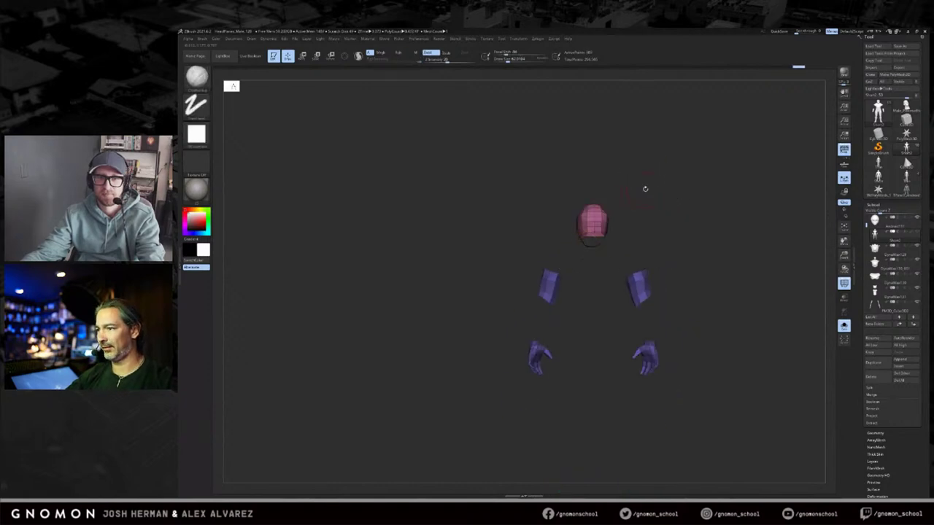
{"action": "left_click_drag", "start_coordinate": [642, 190], "coordinate": [688, 193]}
{"action": "left_click", "coordinate": [687, 194], "text": "ctrl+shift"}
{"action": "left_click_drag", "start_coordinate": [664, 231], "coordinate": [658, 227]}
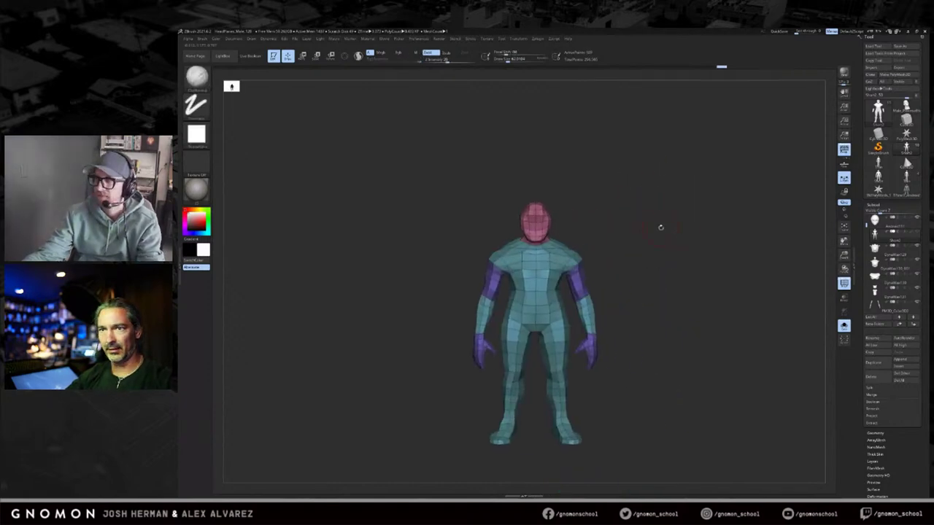
Step: Hide the suit and head polygons, assign the hands their own polygroup and restore the full body
{"action": "left_click", "coordinate": [642, 229], "text": "ctrl+shift"}
{"action": "left_click_drag", "start_coordinate": [511, 177], "coordinate": [558, 249], "text": "ctrl+shift"}
{"action": "key", "text": "ctrl+z"}
{"action": "left_click_drag", "start_coordinate": [572, 178], "coordinate": [539, 236], "text": "ctrl+shift"}
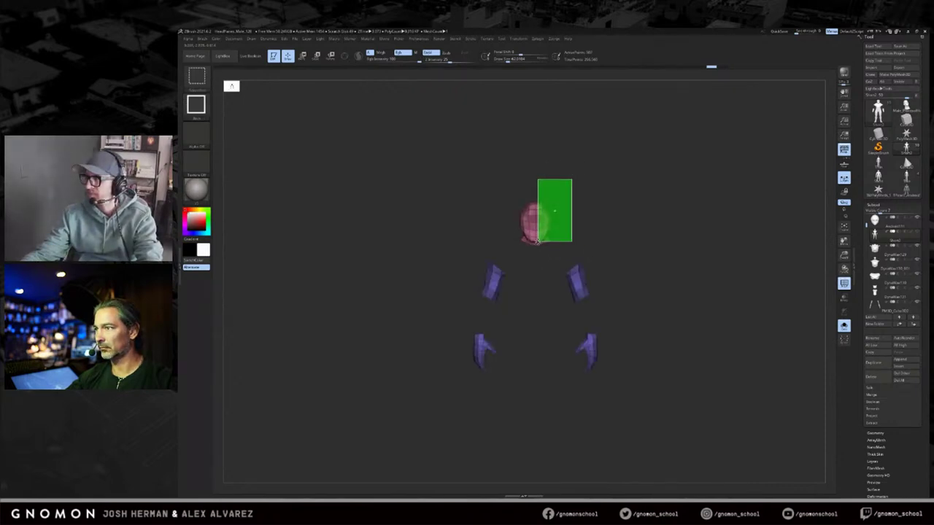
{"action": "left_click_drag", "start_coordinate": [537, 243], "coordinate": [513, 258], "text": "ctrl+shift"}
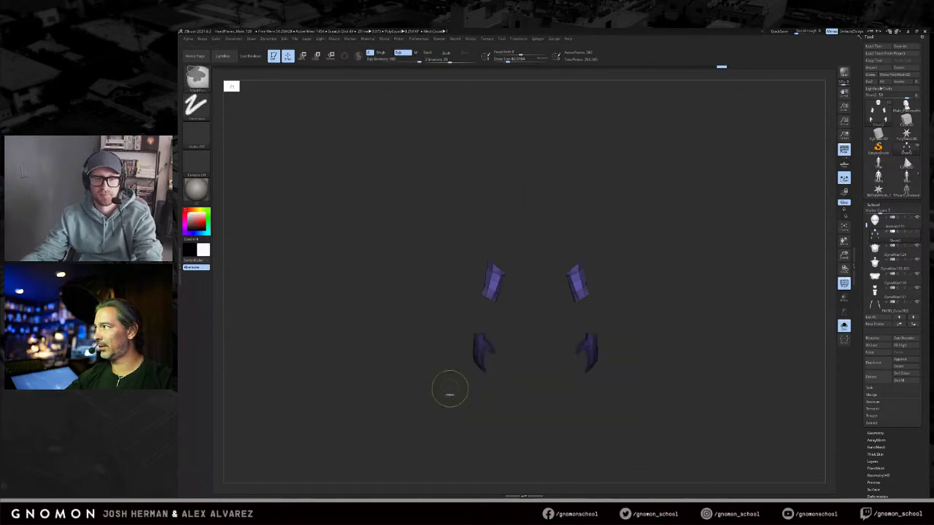
{"action": "left_click", "coordinate": [619, 270], "text": "ctrl+shift"}
{"action": "left_click_drag", "start_coordinate": [622, 269], "coordinate": [613, 272]}
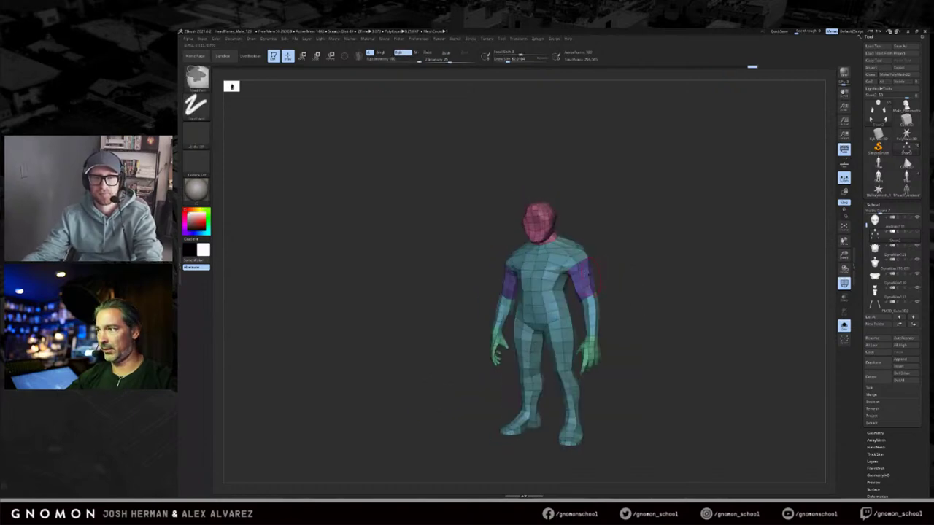
Step: Hide the head, upper-arm and hand polygroups of the body so only the suit remains, and redisplay the other subtools
{"action": "left_click", "coordinate": [548, 230], "text": "ctrl+shift"}
{"action": "left_click", "coordinate": [590, 273], "text": "ctrl+shift"}
{"action": "left_click_drag", "start_coordinate": [624, 225], "coordinate": [642, 257], "text": "ctrl+shift"}
{"action": "left_click", "coordinate": [595, 351], "text": "ctrl+shift"}
{"action": "key", "text": "alt+s"}
{"action": "left_click_drag", "start_coordinate": [571, 230], "coordinate": [661, 221], "text": "alt"}
{"action": "left_click", "coordinate": [575, 239], "text": "alt"}
{"action": "left_click", "coordinate": [918, 233]}
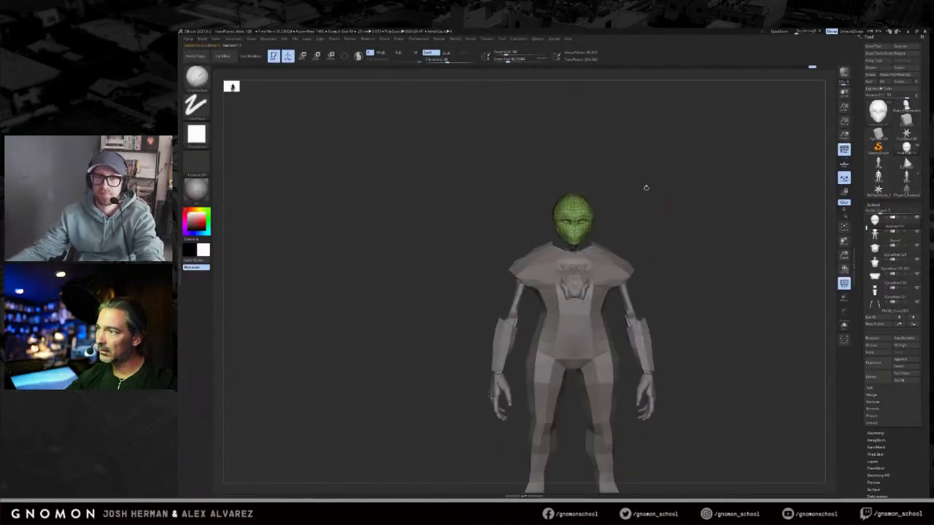
Step: Select the suit and adjust its shoulder and torso shape with the Move brush, checking it from several angles
{"action": "left_click", "coordinate": [531, 268], "text": "alt"}
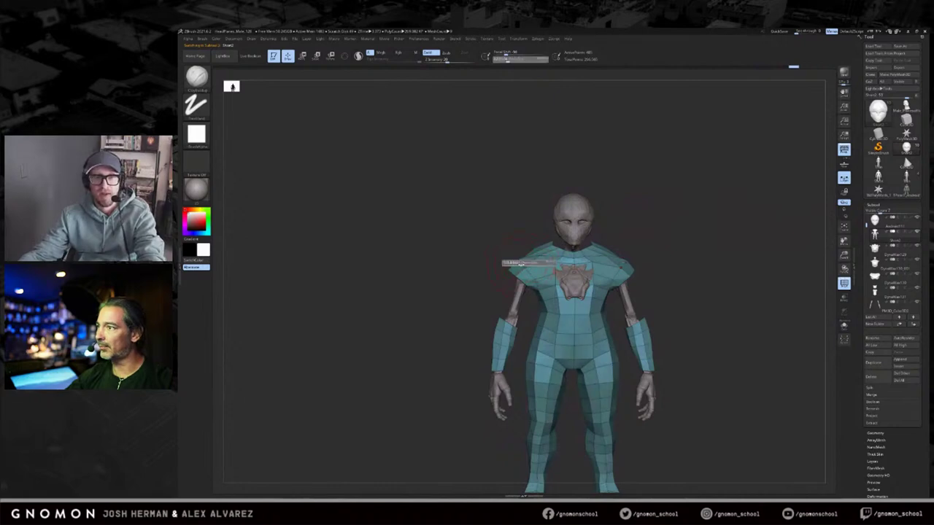
{"action": "left_click_drag", "start_coordinate": [528, 266], "coordinate": [492, 285]}
{"action": "key", "text": "shift"}
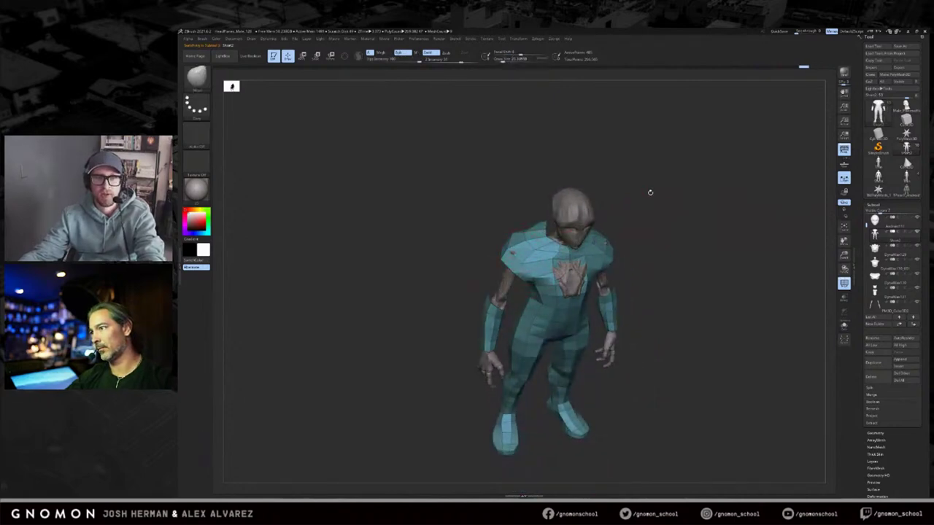
{"action": "left_click_drag", "start_coordinate": [625, 196], "coordinate": [635, 183], "text": "shift"}
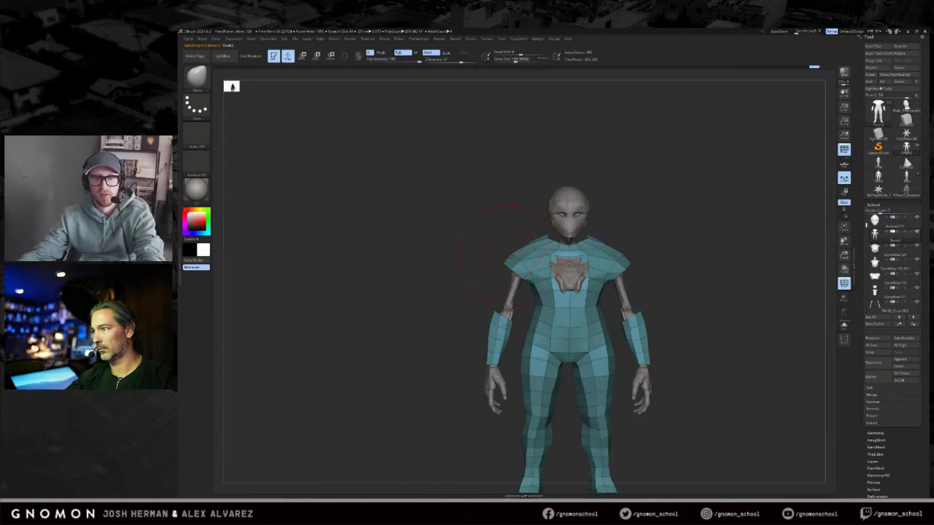
{"action": "left_click_drag", "start_coordinate": [530, 223], "coordinate": [523, 217]}
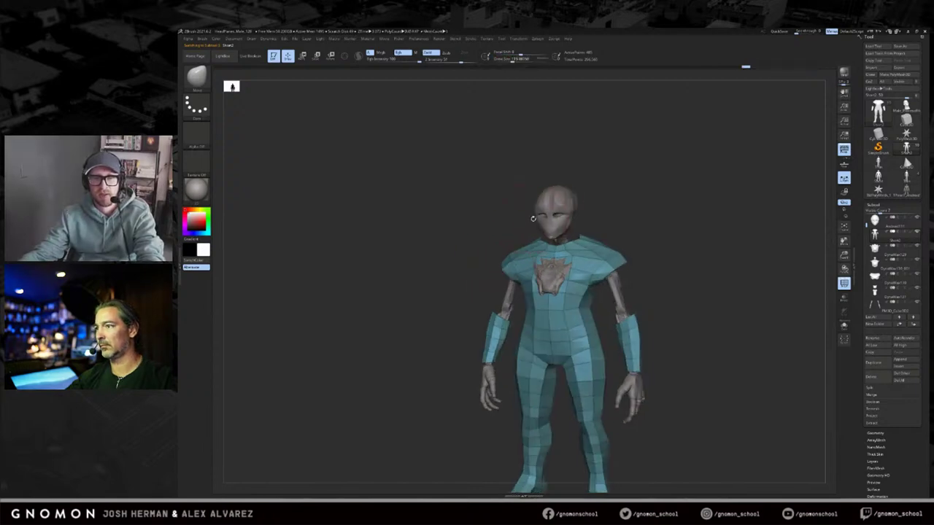
{"action": "left_click_drag", "start_coordinate": [633, 221], "coordinate": [573, 267]}
{"action": "key", "text": "s"}
{"action": "left_click_drag", "start_coordinate": [588, 237], "coordinate": [684, 142]}
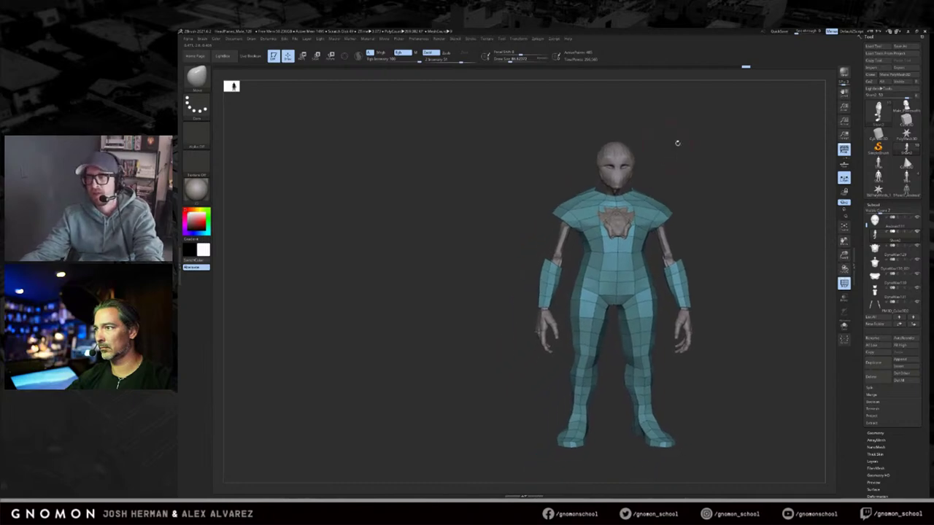
Step: Turn off the polyframe and raise the suit mesh by two subdivision levels for sculpting
{"action": "mouse_move", "coordinate": [690, 194]}
{"action": "left_mouse_down"}
{"action": "mouse_move", "coordinate": [703, 200]}
{"action": "mouse_move", "coordinate": [698, 171]}
{"action": "mouse_move", "coordinate": [636, 192]}
{"action": "mouse_move", "coordinate": [649, 185]}
{"action": "mouse_move", "coordinate": [645, 200]}
{"action": "left_mouse_up"}
{"action": "key", "text": "b"}
{"action": "key", "text": "c"}
{"action": "key", "text": "b"}
{"action": "key", "text": "shift+f"}
{"action": "key", "text": "w"}
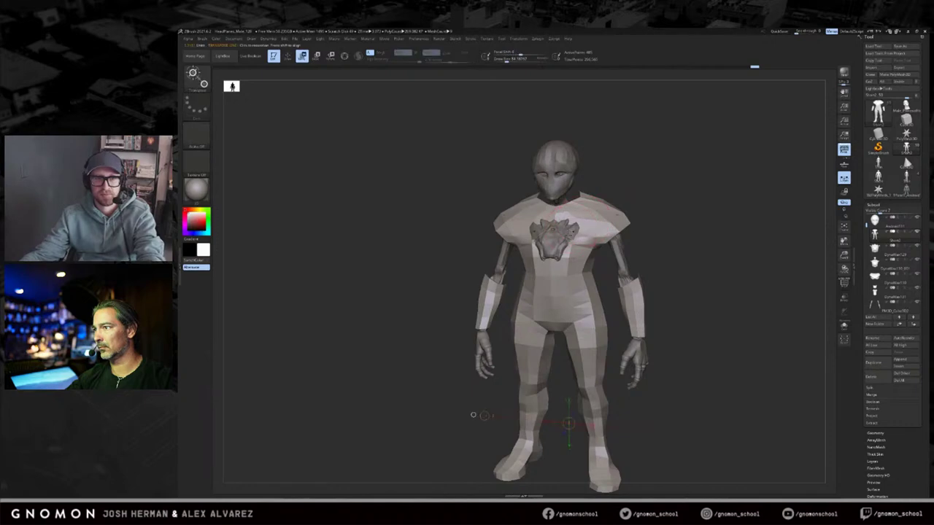
{"action": "key", "text": "q"}
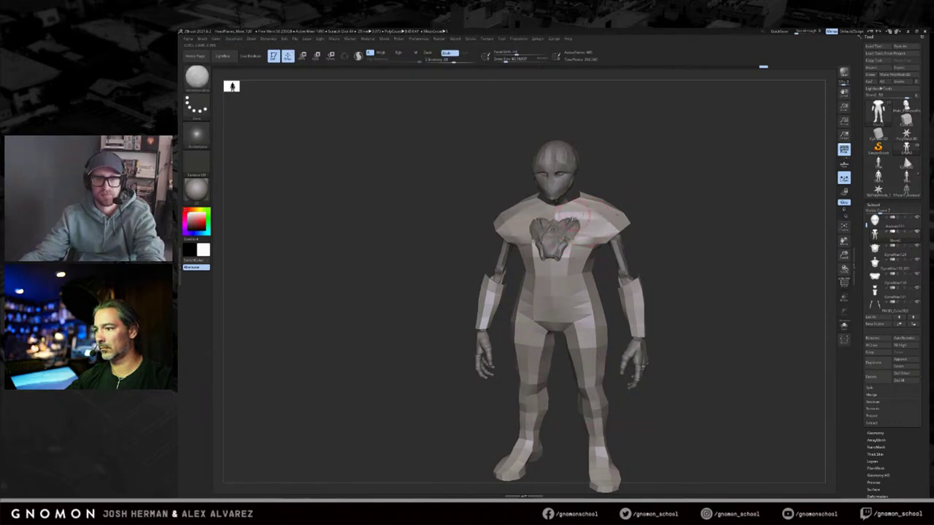
{"action": "key", "text": "d"}
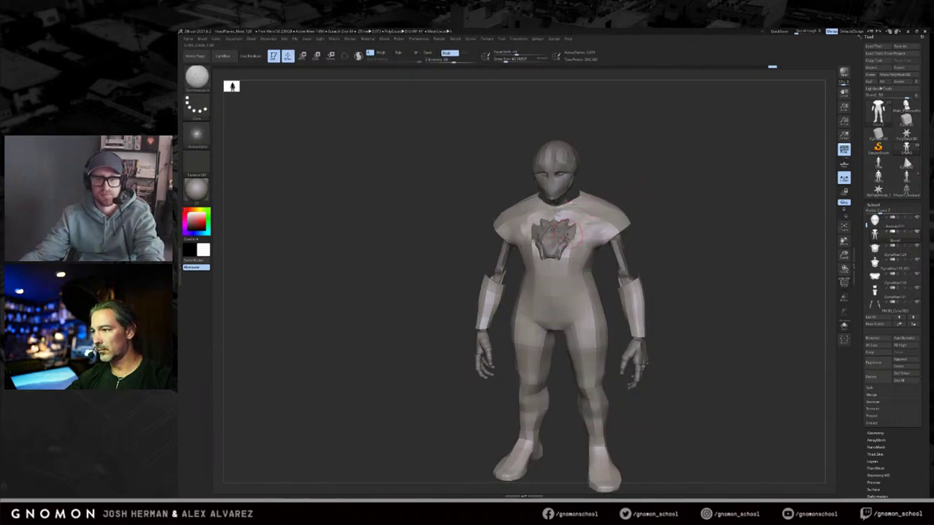
{"action": "key", "text": "d"}
{"action": "left_click_drag", "start_coordinate": [633, 184], "coordinate": [678, 188]}
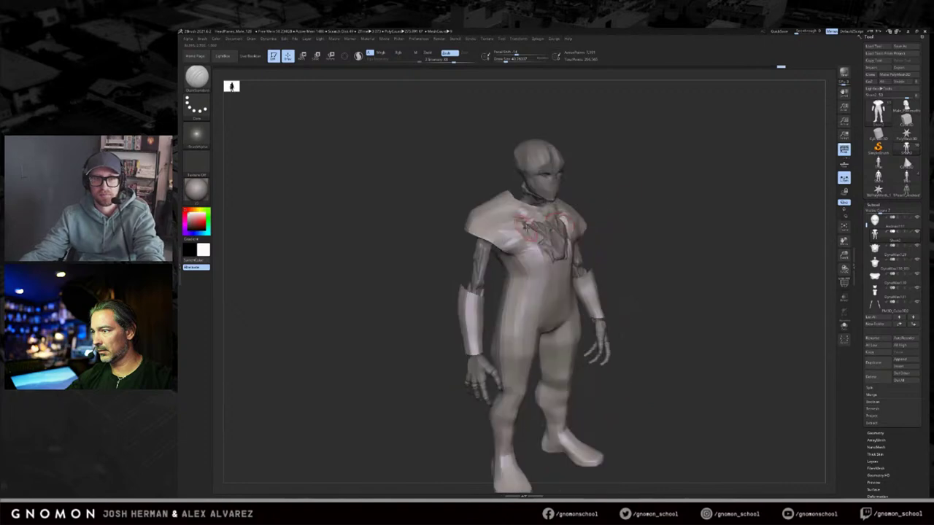
Step: Sculpt raised forms across the suit's collar and upper chest with the ClayBuildup brush, smoothing the strokes
{"action": "key", "text": "b"}
{"action": "key", "text": "c"}
{"action": "key", "text": "b"}
{"action": "left_click_drag", "start_coordinate": [503, 200], "coordinate": [508, 207]}
{"action": "mouse_move", "coordinate": [675, 177]}
{"action": "left_mouse_down", "text": "shift"}
{"action": "mouse_move", "coordinate": [614, 175]}
{"action": "mouse_move", "coordinate": [579, 220]}
{"action": "left_mouse_up", "text": "shift"}
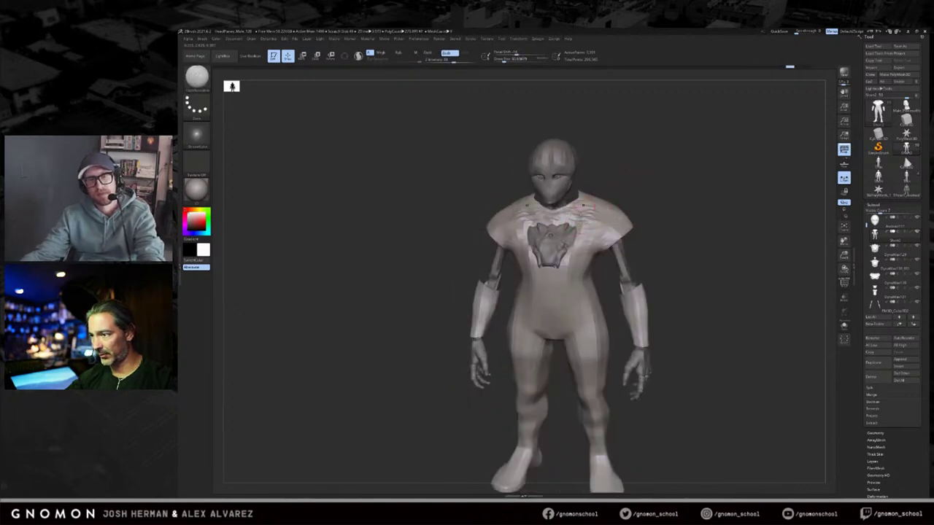
{"action": "mouse_move", "coordinate": [584, 222]}
{"action": "left_mouse_down"}
{"action": "mouse_move", "coordinate": [610, 202]}
{"action": "mouse_move", "coordinate": [581, 203]}
{"action": "left_mouse_up"}
{"action": "left_click_drag", "start_coordinate": [649, 190], "coordinate": [646, 174]}
{"action": "left_click_drag", "start_coordinate": [584, 219], "coordinate": [572, 233], "text": "shift"}
{"action": "left_click_drag", "start_coordinate": [635, 172], "coordinate": [617, 188], "text": "shift"}
{"action": "mouse_move", "coordinate": [587, 217]}
{"action": "left_mouse_down"}
{"action": "mouse_move", "coordinate": [578, 217]}
{"action": "mouse_move", "coordinate": [583, 191]}
{"action": "left_mouse_up"}
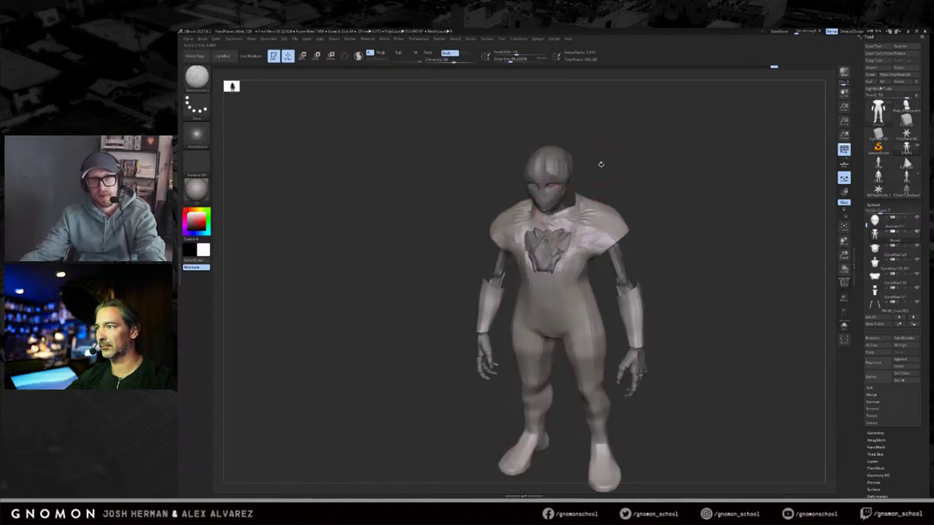
{"action": "left_click_drag", "start_coordinate": [600, 158], "coordinate": [632, 191], "text": "shift"}
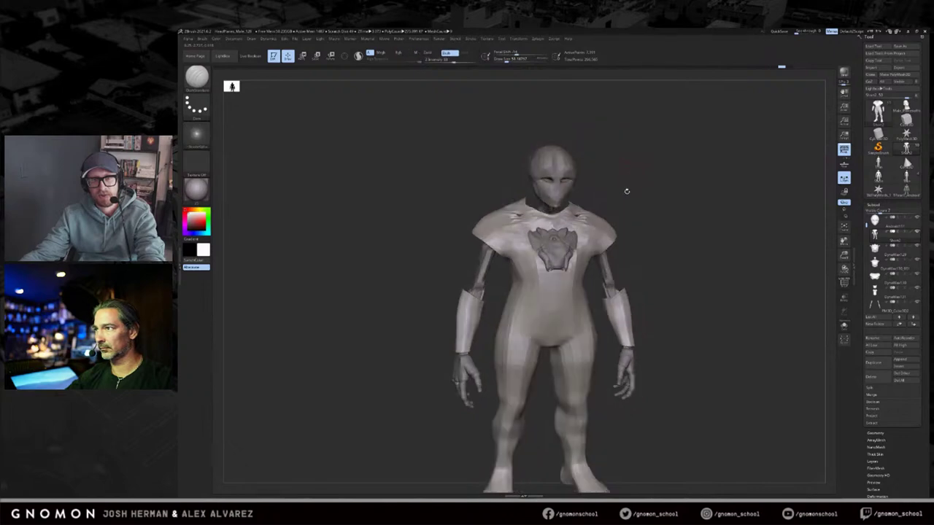
Step: Try a stroke down the side of the torso, undo it and smooth the suit's chest
{"action": "left_click_drag", "start_coordinate": [530, 250], "coordinate": [538, 292]}
{"action": "mouse_move", "coordinate": [637, 208]}
{"action": "left_mouse_down"}
{"action": "mouse_move", "coordinate": [634, 196]}
{"action": "mouse_move", "coordinate": [609, 221]}
{"action": "mouse_move", "coordinate": [650, 192]}
{"action": "left_mouse_up"}
{"action": "key", "text": "ctrl+z"}
{"action": "left_click_drag", "start_coordinate": [584, 236], "coordinate": [588, 239], "text": "shift"}
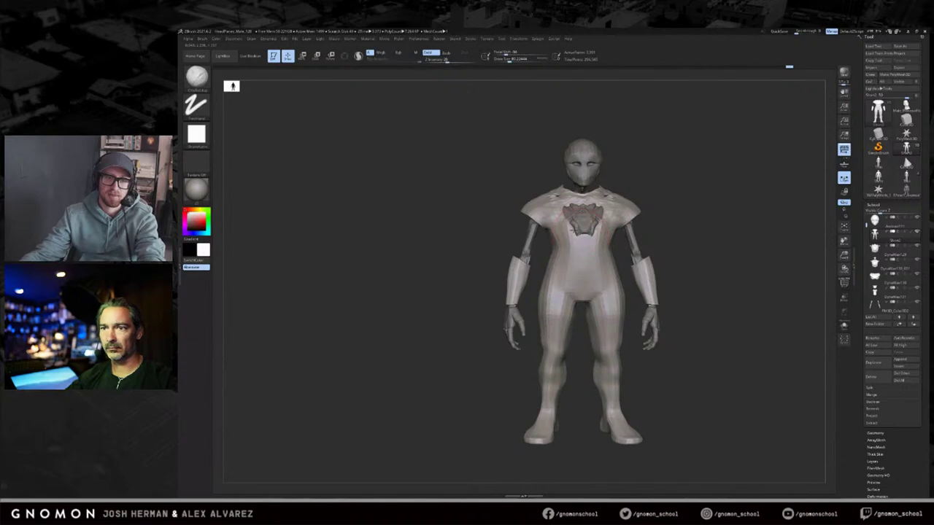
Step: Smooth the thighs with a resized brush and sculpt strokes across the suit's abdomen
{"action": "key", "text": "["}
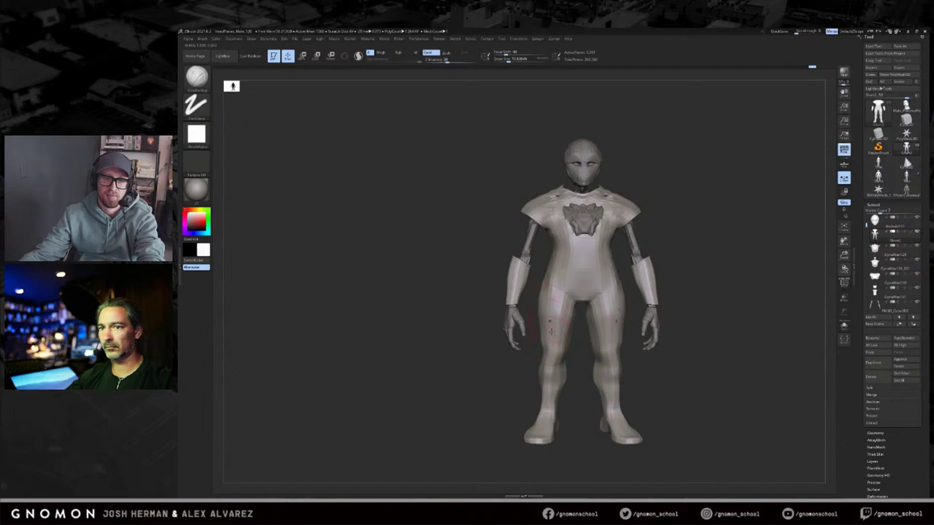
{"action": "left_click_drag", "start_coordinate": [548, 305], "coordinate": [548, 344], "text": "shift"}
{"action": "left_click_drag", "start_coordinate": [538, 281], "coordinate": [556, 286]}
{"action": "key", "text": "s"}
{"action": "right_click_drag", "start_coordinate": [551, 244], "coordinate": [591, 267], "text": "shift"}
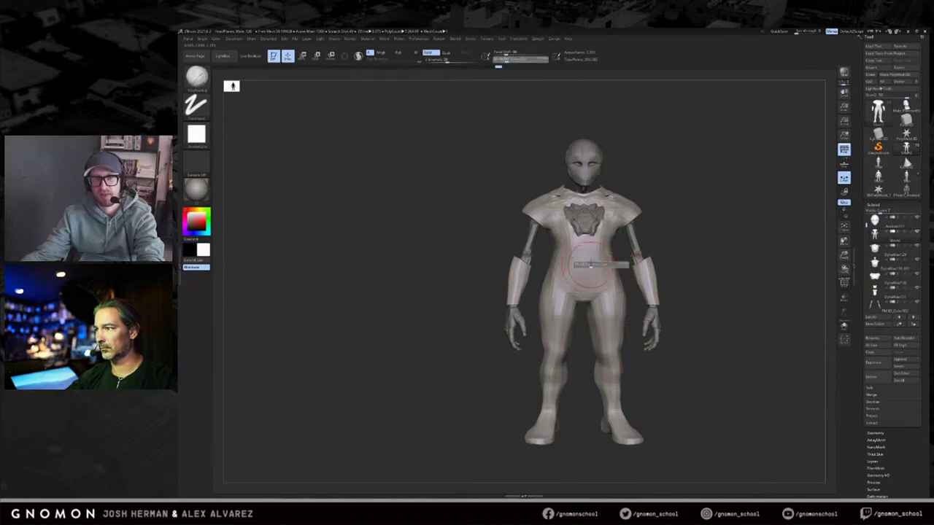
{"action": "right_click_drag", "start_coordinate": [584, 270], "coordinate": [610, 253]}
{"action": "left_click_drag", "start_coordinate": [610, 253], "coordinate": [600, 270]}
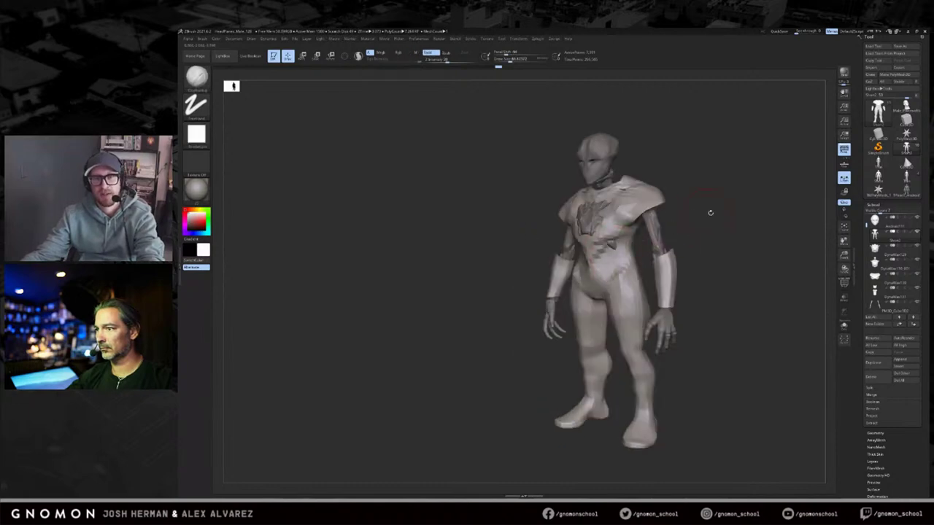
{"action": "right_click_drag", "start_coordinate": [709, 212], "coordinate": [610, 265]}
Step: Return the suit to its lowest subdivision level, show the polyframe and hide the polygons around the waist
{"action": "mouse_move", "coordinate": [695, 222]}
{"action": "left_mouse_down", "text": "shift"}
{"action": "mouse_move", "coordinate": [743, 230]}
{"action": "mouse_move", "coordinate": [724, 244]}
{"action": "mouse_move", "coordinate": [680, 231]}
{"action": "mouse_move", "coordinate": [675, 209]}
{"action": "mouse_move", "coordinate": [672, 216]}
{"action": "left_mouse_up", "text": "shift"}
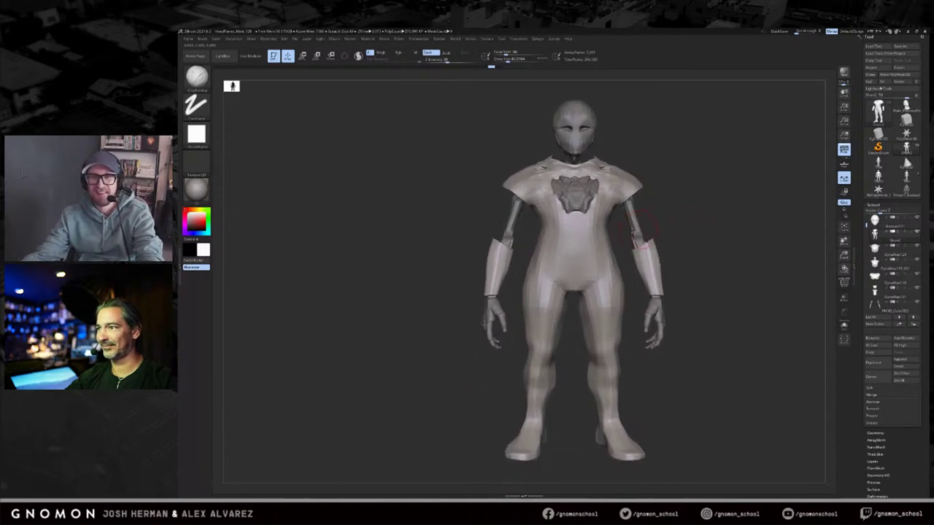
{"action": "key", "text": "shift+d"}
{"action": "key", "text": "shift+d"}
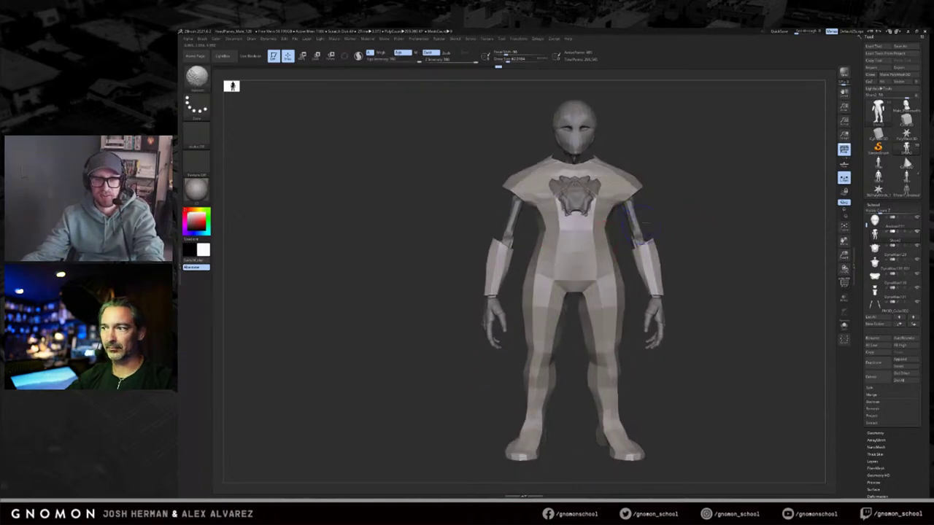
{"action": "key", "text": "shift+f"}
{"action": "left_click_drag", "start_coordinate": [643, 235], "coordinate": [527, 260], "text": "ctrl+alt+shift"}
{"action": "mouse_move", "coordinate": [701, 241]}
{"action": "left_mouse_down"}
{"action": "mouse_move", "coordinate": [689, 240]}
{"action": "mouse_move", "coordinate": [678, 198]}
{"action": "mouse_move", "coordinate": [667, 195]}
{"action": "left_mouse_up"}
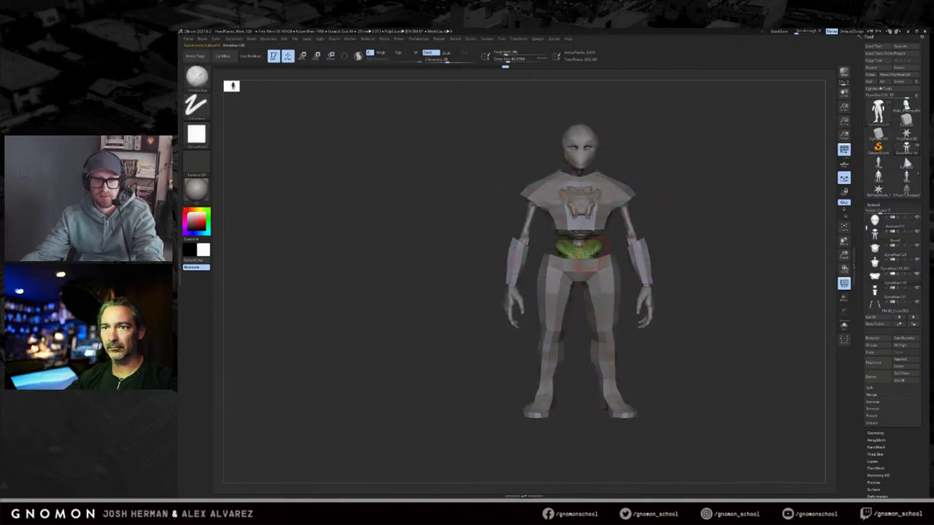
Step: Lower the pelvis piece into the suit's hips and select the spine piece above it for repositioning
{"action": "key", "text": "w"}
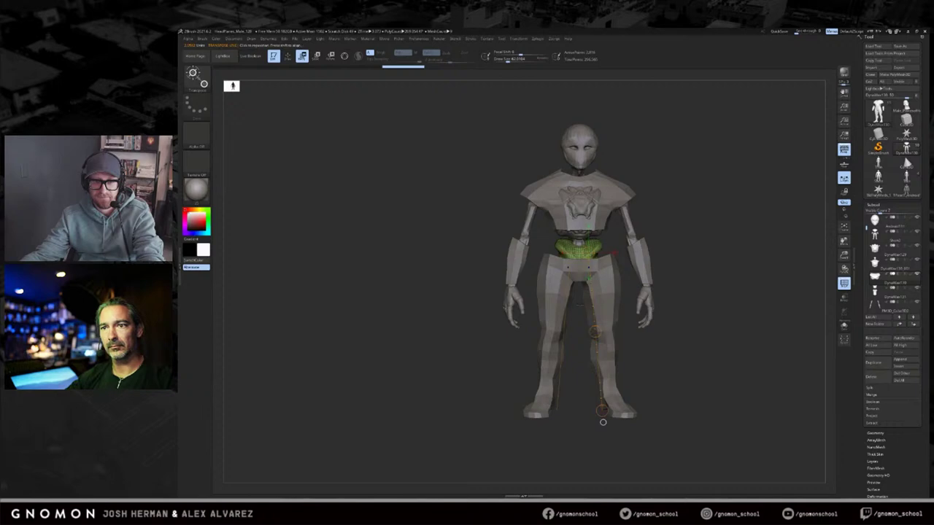
{"action": "left_click_drag", "start_coordinate": [580, 304], "coordinate": [580, 320]}
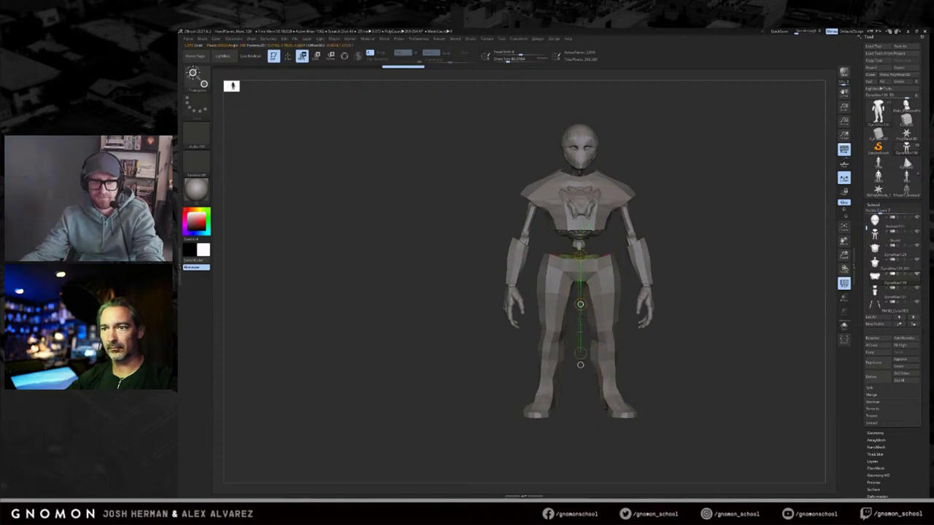
{"action": "key", "text": "q"}
{"action": "left_click", "coordinate": [579, 246], "text": "alt"}
{"action": "key", "text": "w"}
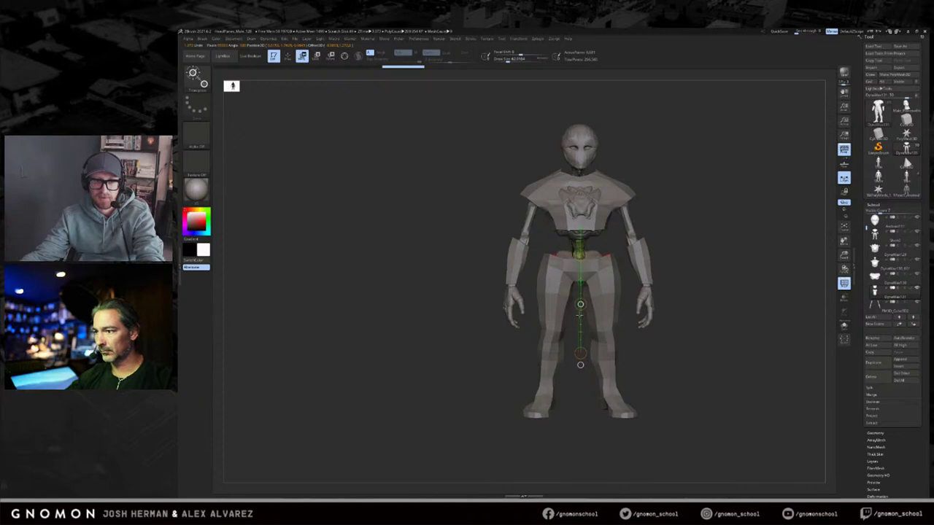
{"action": "left_click_drag", "start_coordinate": [688, 208], "coordinate": [667, 209]}
Step: Select the suit and reshape the upper edge of its hips with a large Move brush
{"action": "key", "text": "q"}
{"action": "left_click", "coordinate": [624, 199], "text": "alt"}
{"action": "mouse_move", "coordinate": [685, 175]}
{"action": "left_mouse_down"}
{"action": "mouse_move", "coordinate": [714, 171]}
{"action": "mouse_move", "coordinate": [677, 202]}
{"action": "left_mouse_up"}
{"action": "key", "text": "w"}
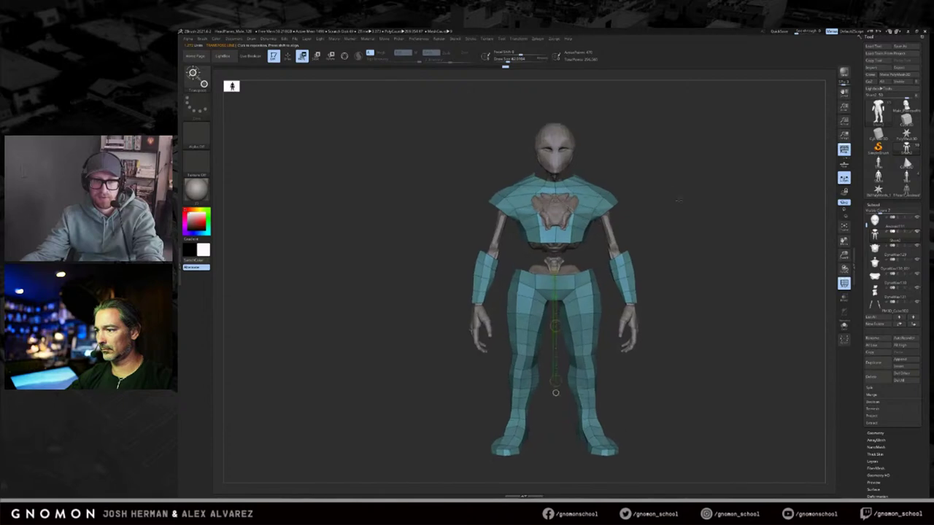
{"action": "key", "text": "q"}
{"action": "key", "text": "s"}
{"action": "left_click_drag", "start_coordinate": [519, 291], "coordinate": [524, 292]}
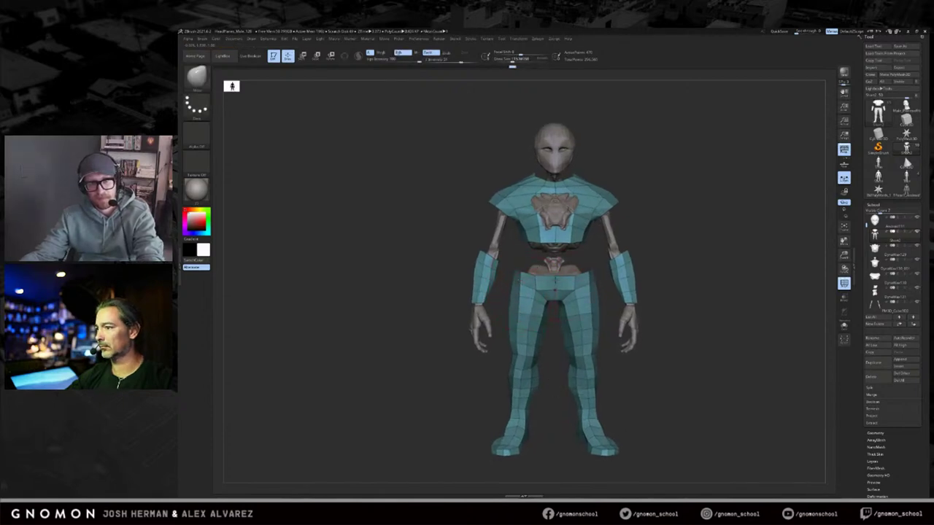
Step: Select the pelvis piece and stretch it sideways across the hips with a transpose line
{"action": "key", "text": "w"}
{"action": "left_click_drag", "start_coordinate": [560, 281], "coordinate": [560, 392]}
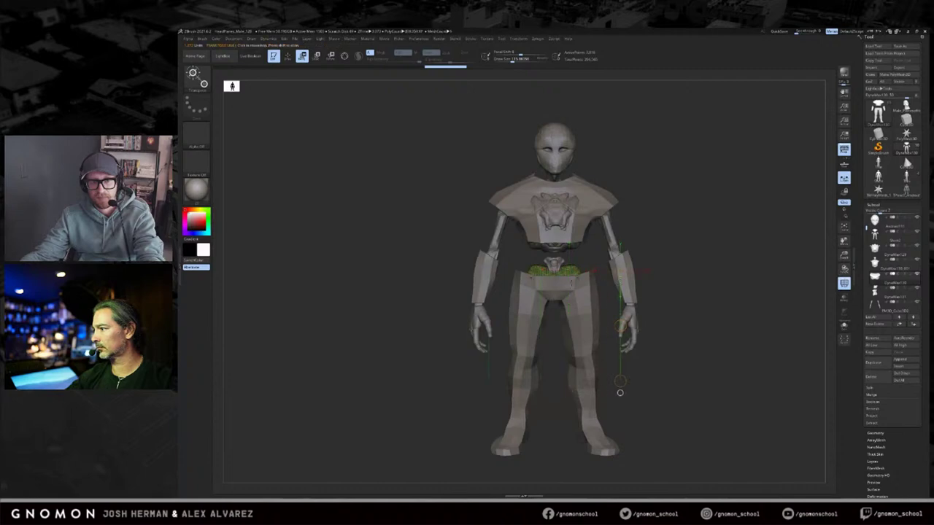
{"action": "left_click_drag", "start_coordinate": [669, 280], "coordinate": [683, 289]}
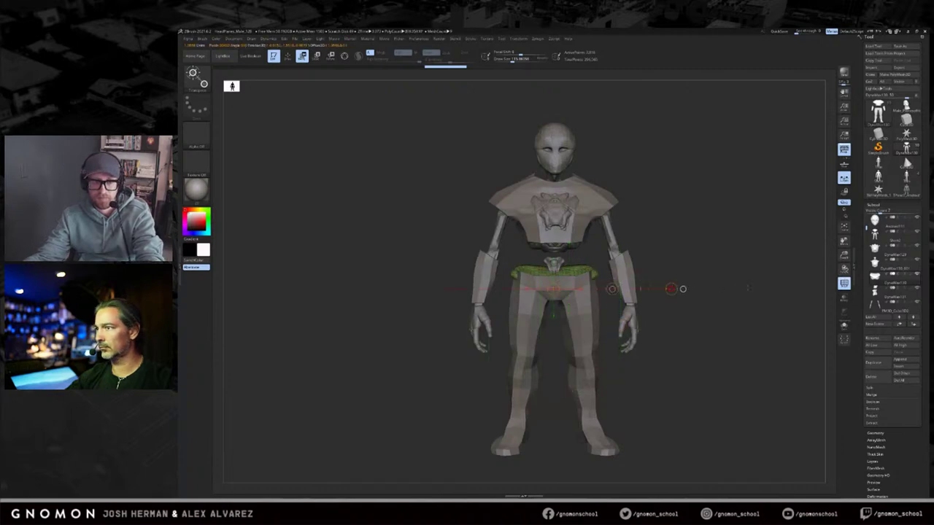
{"action": "key", "text": "q"}
{"action": "mouse_move", "coordinate": [678, 289]}
{"action": "left_mouse_down"}
{"action": "mouse_move", "coordinate": [726, 237]}
{"action": "mouse_move", "coordinate": [678, 233]}
{"action": "mouse_move", "coordinate": [666, 289]}
{"action": "mouse_move", "coordinate": [658, 266]}
{"action": "mouse_move", "coordinate": [667, 271]}
{"action": "mouse_move", "coordinate": [657, 281]}
{"action": "left_mouse_up"}
Step: Isolate the pelvis piece, stretch it further with a transpose line and redisplay the whole character
{"action": "key", "text": "w"}
{"action": "key", "text": "alt+s"}
{"action": "key", "text": "alt+s"}
{"action": "left_click_drag", "start_coordinate": [352, 452], "coordinate": [453, 405]}
{"action": "key", "text": "ctrl+shift+s"}
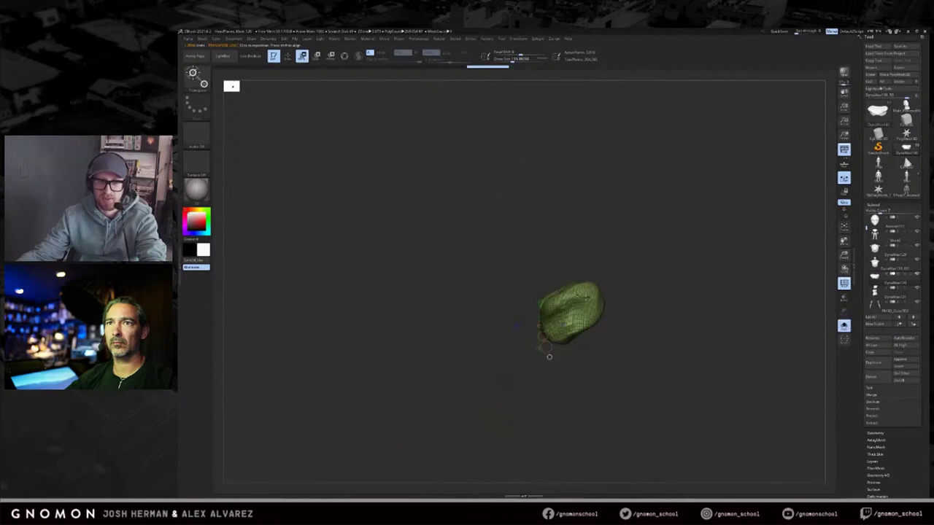
{"action": "left_click_drag", "start_coordinate": [658, 281], "coordinate": [666, 281]}
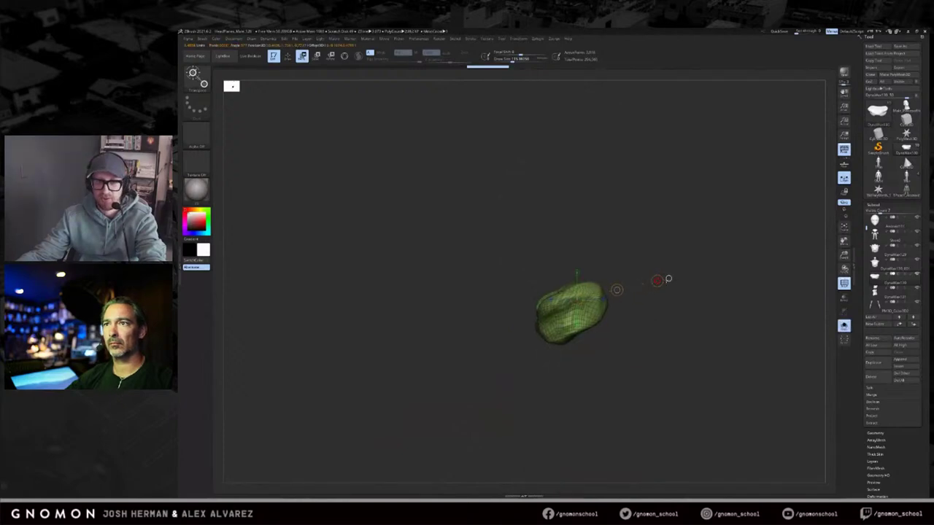
{"action": "left_click_drag", "start_coordinate": [714, 257], "coordinate": [593, 328]}
{"action": "key", "text": "ctrl+shift+s"}
Step: Select the suit again and frame the whole character from the front
{"action": "key", "text": "q"}
{"action": "mouse_move", "coordinate": [710, 263]}
{"action": "left_mouse_down", "text": "alt"}
{"action": "mouse_move", "coordinate": [735, 242]}
{"action": "mouse_move", "coordinate": [717, 267]}
{"action": "mouse_move", "coordinate": [727, 273]}
{"action": "left_mouse_up", "text": "alt"}
{"action": "left_click", "coordinate": [663, 270], "text": "alt"}
{"action": "key", "text": "f"}
{"action": "key", "text": "w"}
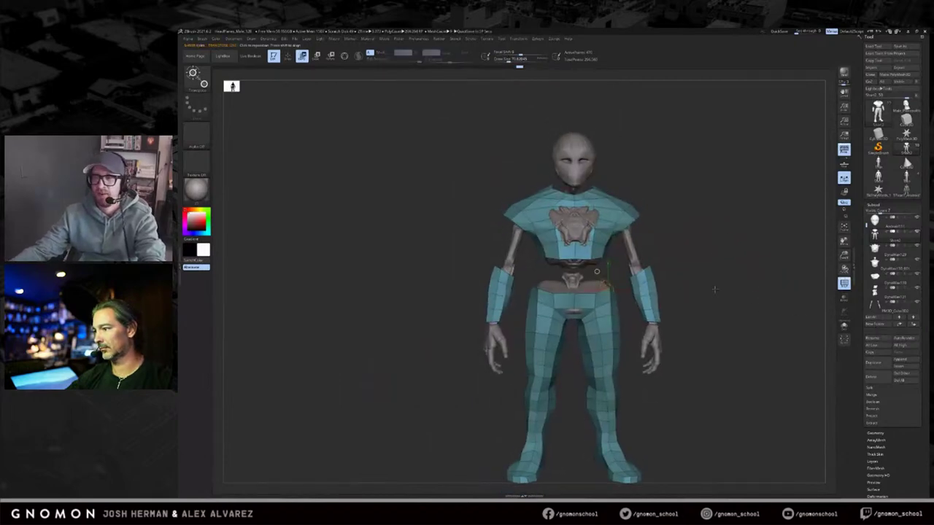
{"action": "scroll", "coordinate": [894, 441], "scroll_direction": "down", "scroll_amount": 5}
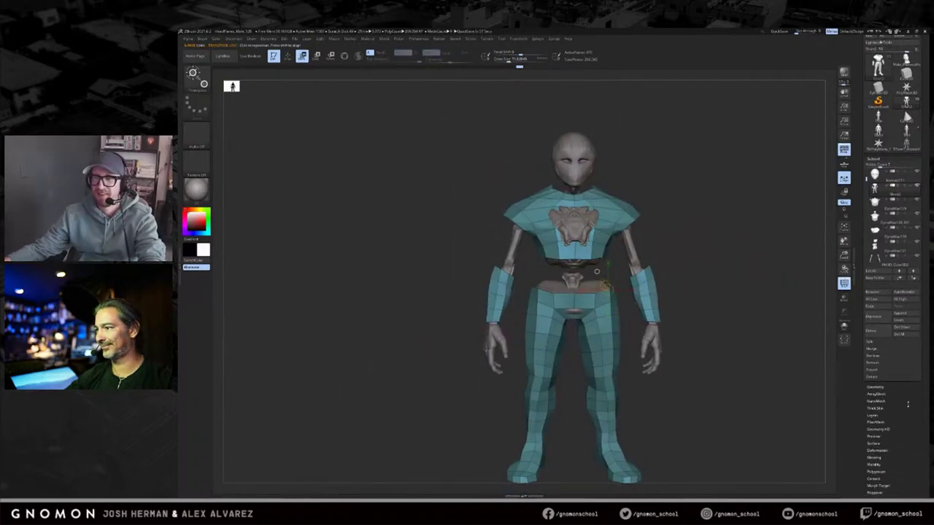
{"action": "left_click_drag", "start_coordinate": [910, 387], "coordinate": [902, 389]}
{"action": "scroll", "coordinate": [891, 363], "scroll_direction": "up", "scroll_amount": 1}
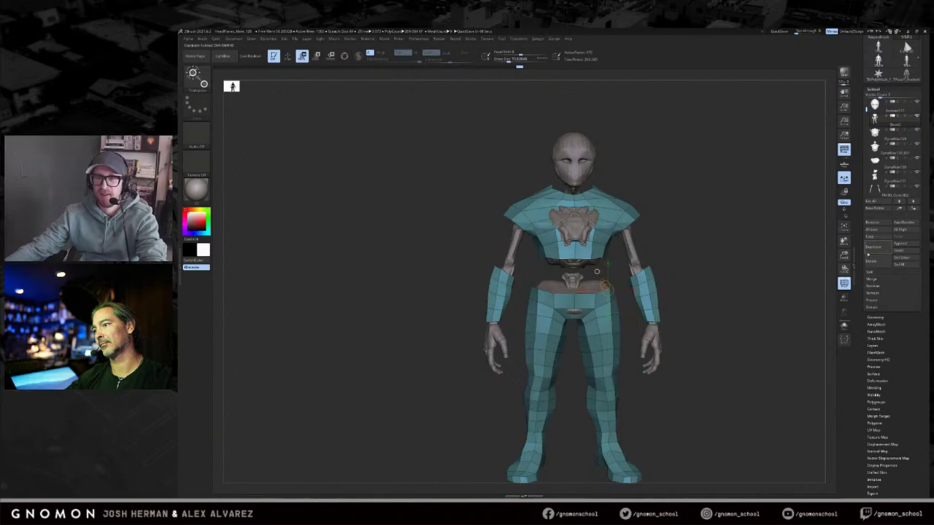
{"action": "left_click_drag", "start_coordinate": [861, 246], "coordinate": [862, 364]}
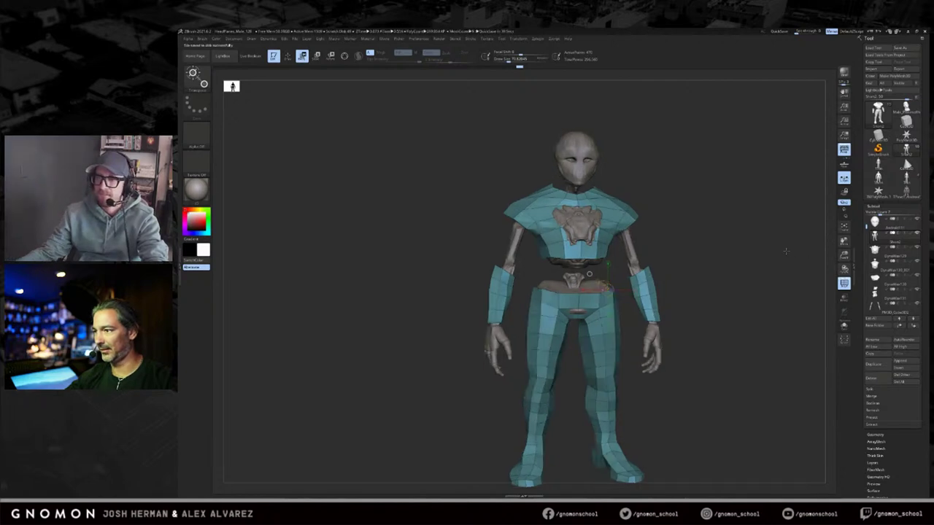
{"action": "mouse_move", "coordinate": [906, 178]}
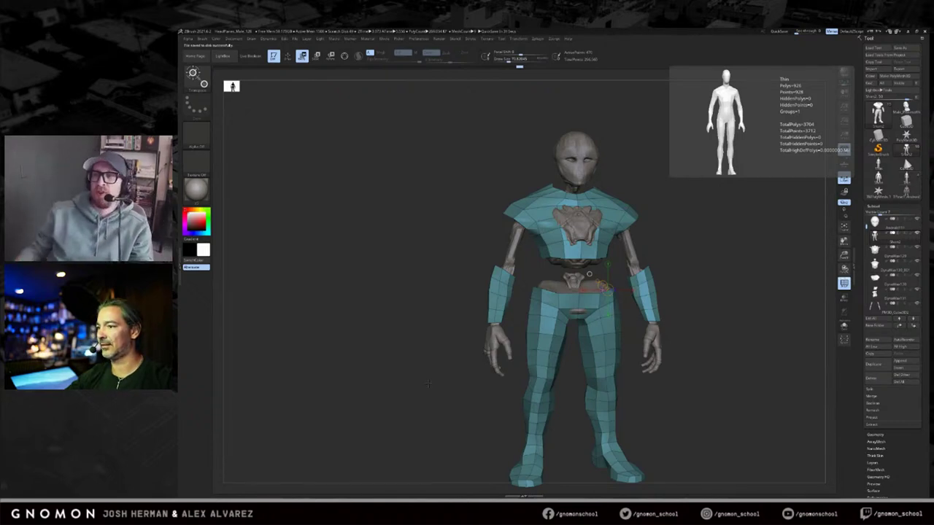
{"action": "key", "text": "q"}
{"action": "mouse_move", "coordinate": [590, 275]}
{"action": "left_mouse_down"}
{"action": "mouse_move", "coordinate": [671, 227]}
{"action": "mouse_move", "coordinate": [710, 242]}
{"action": "left_mouse_up"}
{"action": "mouse_move", "coordinate": [693, 358]}
{"action": "left_mouse_down", "text": "alt"}
{"action": "mouse_move", "coordinate": [698, 279]}
{"action": "mouse_move", "coordinate": [672, 317]}
{"action": "left_mouse_up", "text": "alt"}
{"action": "key", "text": "w"}
{"action": "left_click_drag", "start_coordinate": [645, 346], "coordinate": [432, 417], "text": "ctrl+alt+shift"}
{"action": "key", "text": "ctrl+z"}
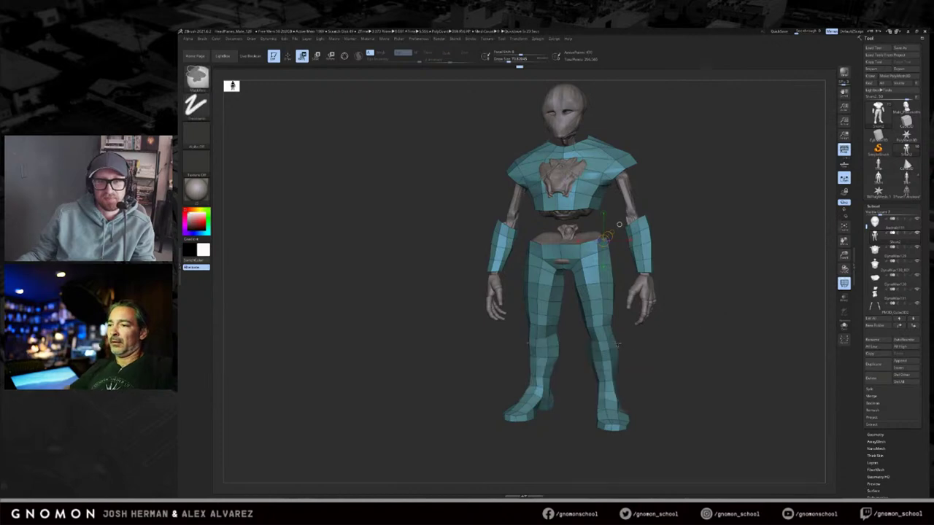
Step: Separate the knee bands from the suit's legs and combine the remaining suit pieces into one polygroup
{"action": "mouse_move", "coordinate": [646, 336]}
{"action": "left_mouse_down", "text": "shift"}
{"action": "mouse_move", "coordinate": [668, 332]}
{"action": "mouse_move", "coordinate": [576, 325]}
{"action": "mouse_move", "coordinate": [681, 327]}
{"action": "mouse_move", "coordinate": [613, 241]}
{"action": "mouse_move", "coordinate": [667, 365]}
{"action": "mouse_move", "coordinate": [635, 320]}
{"action": "left_mouse_up", "text": "shift"}
{"action": "key", "text": "shift+f"}
{"action": "key", "text": "shift+f"}
{"action": "left_click_drag", "start_coordinate": [704, 309], "coordinate": [702, 281]}
{"action": "left_click_drag", "start_coordinate": [617, 148], "coordinate": [677, 197], "text": "ctrl"}
{"action": "key", "text": "ctrl+w"}
{"action": "left_click_drag", "start_coordinate": [668, 321], "coordinate": [682, 318], "text": "alt"}
{"action": "key", "text": "shift+f"}
Step: Redisplay the full suit, isolate its armour polygroup with the knees hidden, and turn off the polyframe display
{"action": "left_click", "coordinate": [657, 255], "text": "ctrl+shift"}
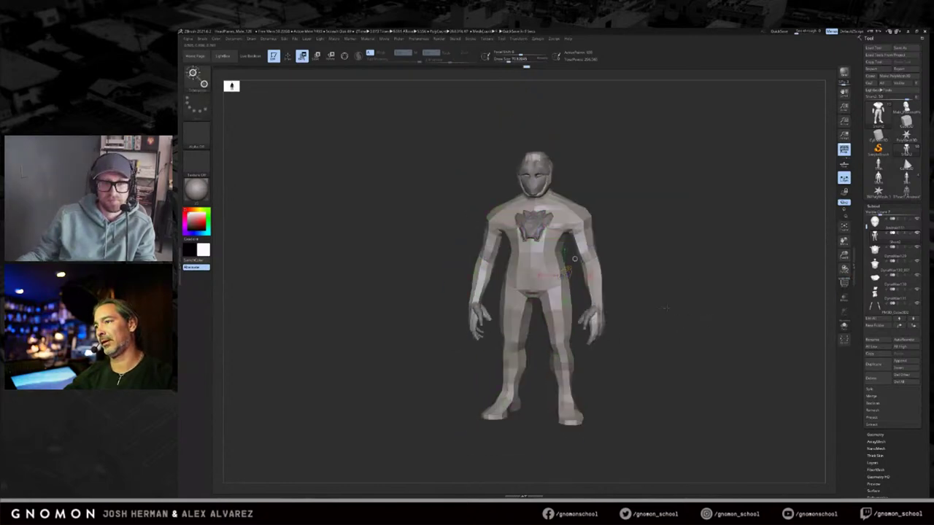
{"action": "key", "text": "shift+f"}
{"action": "key", "text": "q"}
{"action": "left_click", "coordinate": [582, 309], "text": "ctrl+shift"}
{"action": "key", "text": "w"}
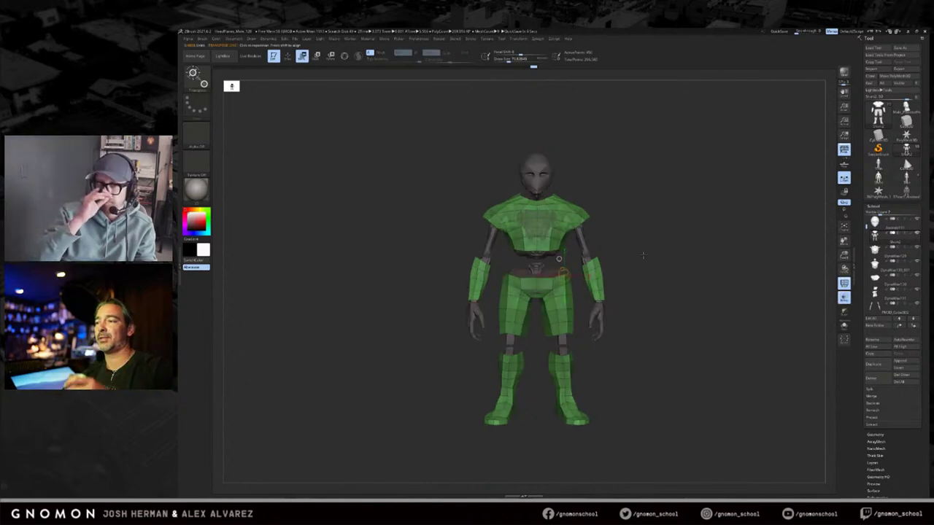
{"action": "key", "text": "shift+f"}
{"action": "key", "text": "shift+t"}
{"action": "mouse_move", "coordinate": [690, 233]}
{"action": "left_mouse_down", "text": "alt"}
{"action": "mouse_move", "coordinate": [721, 246]}
{"action": "mouse_move", "coordinate": [699, 229]}
{"action": "left_mouse_up", "text": "alt"}
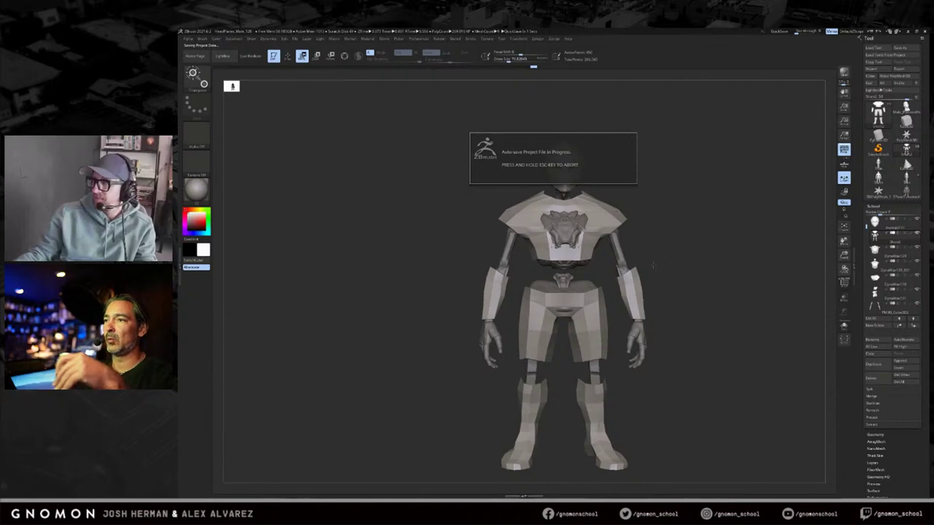
Step: Pull the suit's shoulder tips outward from the front with a resized Move brush
{"action": "key", "text": "q"}
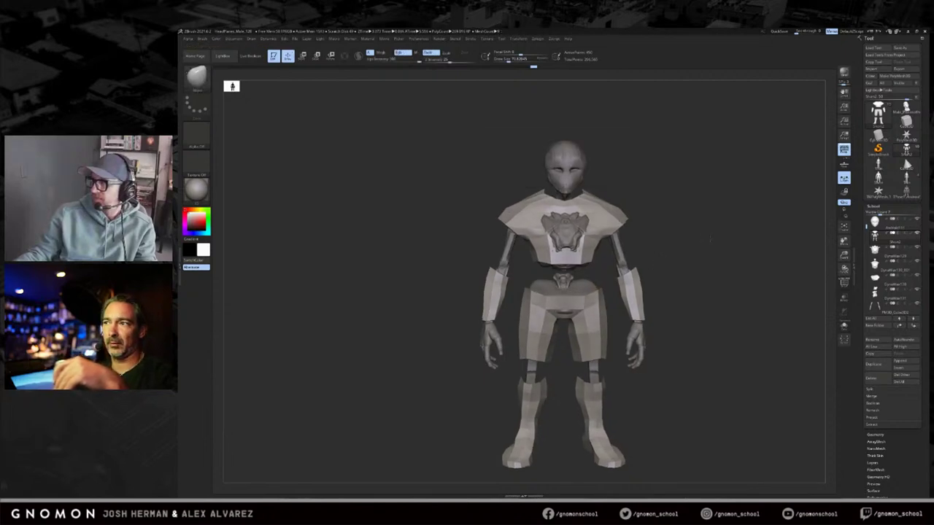
{"action": "left_click_drag", "start_coordinate": [701, 238], "coordinate": [688, 240], "text": "alt"}
{"action": "key", "text": "s"}
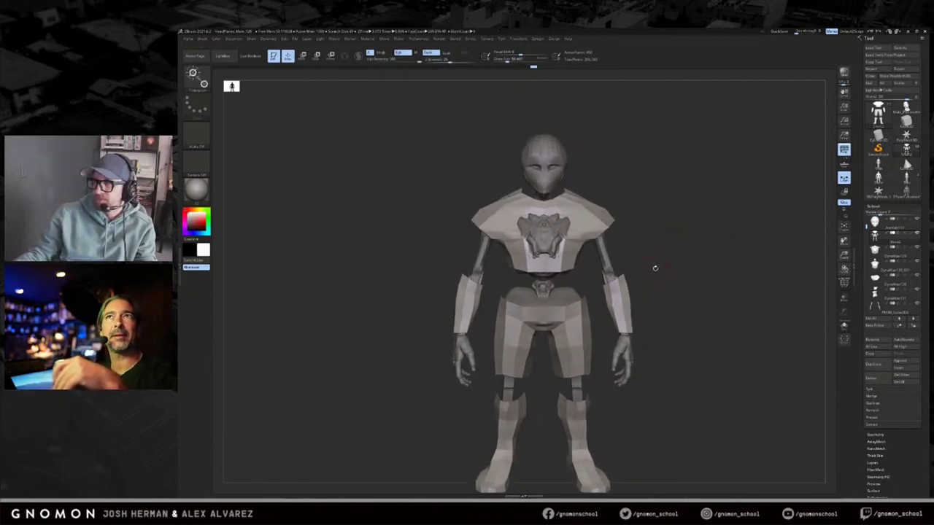
{"action": "left_click_drag", "start_coordinate": [642, 219], "coordinate": [642, 210]}
{"action": "key", "text": "w"}
{"action": "key", "text": "q"}
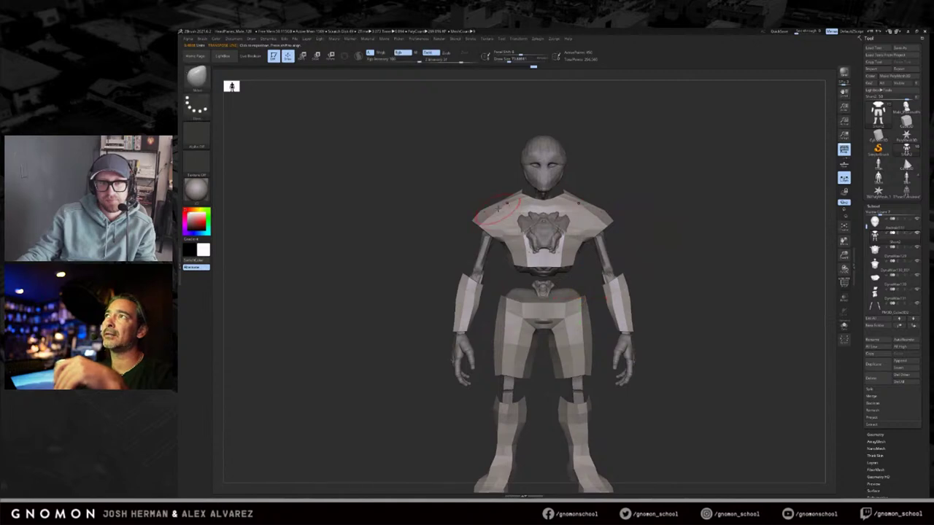
{"action": "key", "text": "s"}
{"action": "left_click_drag", "start_coordinate": [493, 211], "coordinate": [477, 219]}
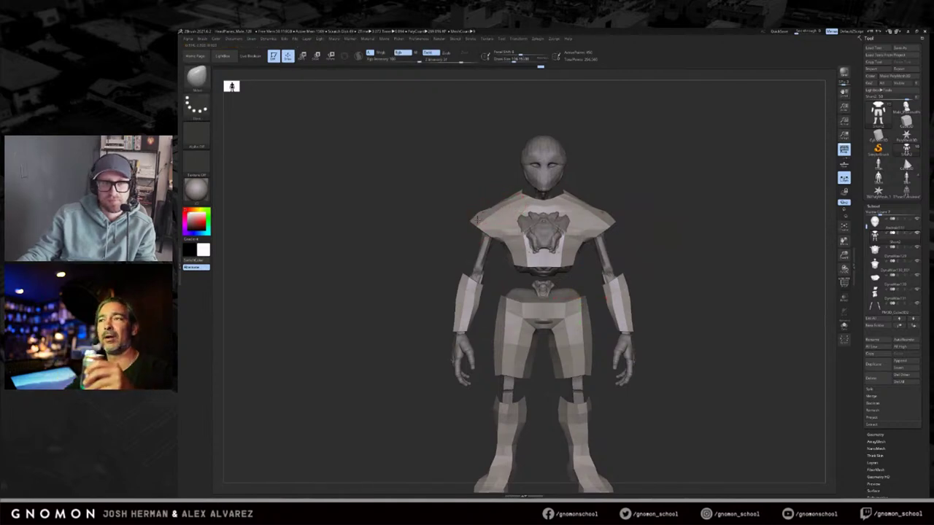
Step: Reshape the suit's shoulder caps and sleeve openings from the side with the Move brush
{"action": "left_click_drag", "start_coordinate": [470, 188], "coordinate": [462, 192]}
{"action": "key", "text": "shift+f"}
{"action": "key", "text": "shift+f"}
{"action": "key", "text": "s"}
{"action": "mouse_move", "coordinate": [474, 202]}
{"action": "left_mouse_down"}
{"action": "mouse_move", "coordinate": [472, 183]}
{"action": "mouse_move", "coordinate": [460, 210]}
{"action": "mouse_move", "coordinate": [455, 180]}
{"action": "mouse_move", "coordinate": [440, 194]}
{"action": "mouse_move", "coordinate": [443, 210]}
{"action": "left_mouse_up"}
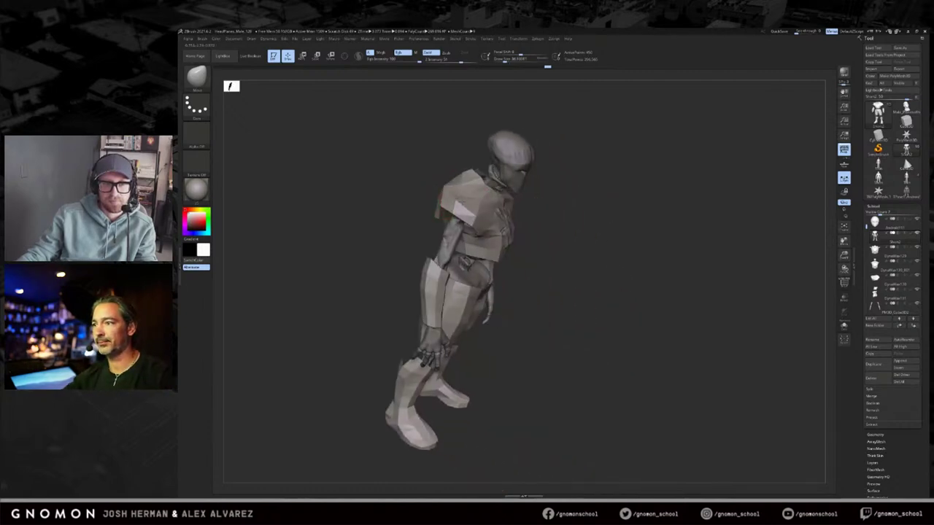
{"action": "left_click_drag", "start_coordinate": [542, 222], "coordinate": [550, 211]}
{"action": "key", "text": "s"}
{"action": "left_click_drag", "start_coordinate": [433, 215], "coordinate": [538, 203]}
{"action": "left_click_drag", "start_coordinate": [460, 238], "coordinate": [423, 223], "text": "ctrl+alt+shift"}
{"action": "mouse_move", "coordinate": [529, 210]}
{"action": "left_mouse_down"}
{"action": "mouse_move", "coordinate": [404, 210]}
{"action": "mouse_move", "coordinate": [387, 231]}
{"action": "mouse_move", "coordinate": [462, 235]}
{"action": "mouse_move", "coordinate": [432, 223]}
{"action": "left_mouse_up"}
{"action": "left_click_drag", "start_coordinate": [490, 230], "coordinate": [446, 238]}
{"action": "left_click_drag", "start_coordinate": [515, 285], "coordinate": [589, 253]}
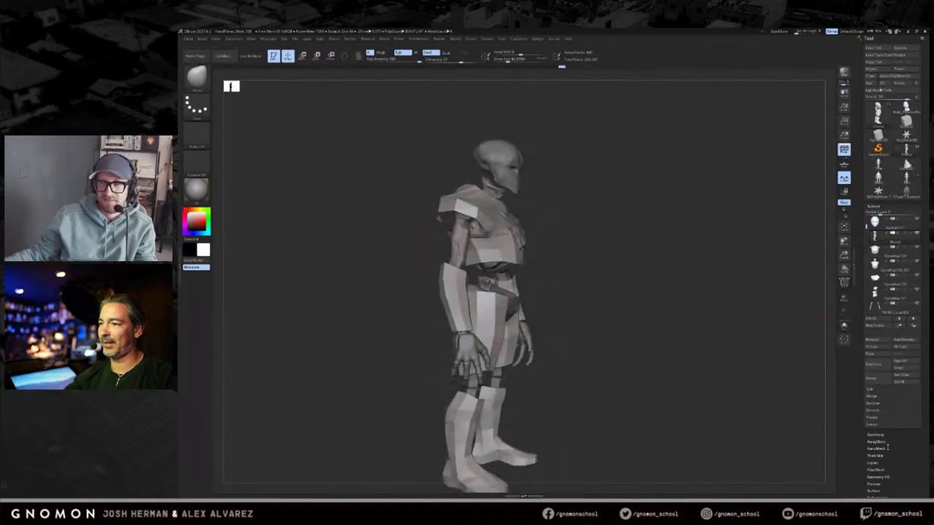
Step: Turn on double-sided display for the suit in its display properties
{"action": "scroll", "coordinate": [896, 391], "scroll_direction": "down", "scroll_amount": 5}
{"action": "left_click", "coordinate": [889, 348]}
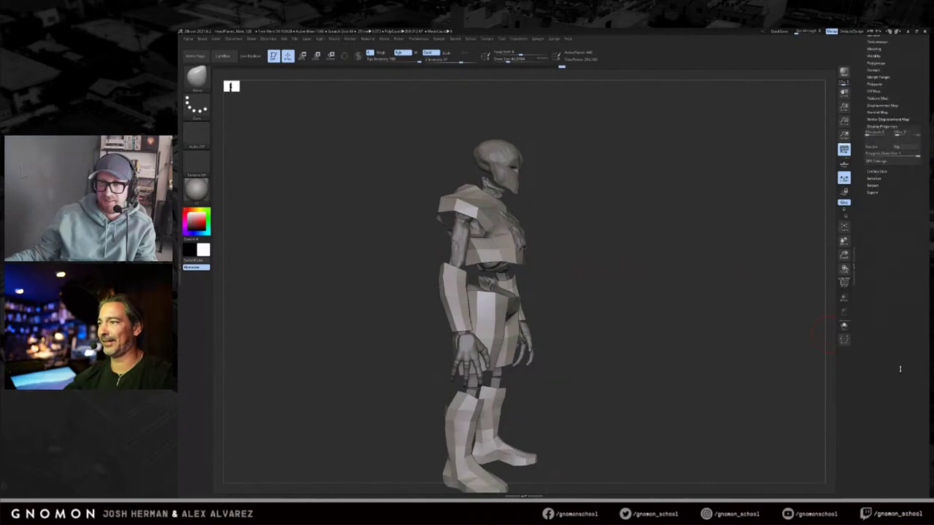
{"action": "left_click_drag", "start_coordinate": [899, 367], "coordinate": [893, 435]}
{"action": "left_click", "coordinate": [874, 381]}
{"action": "left_click_drag", "start_coordinate": [799, 386], "coordinate": [759, 367]}
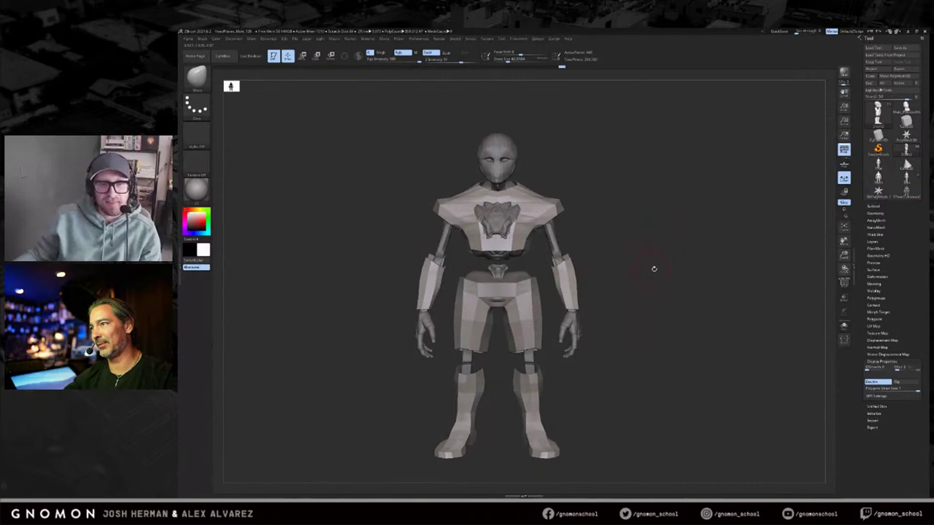
Step: Review the suit's shoulders from several angles with polyframe and a smoothed preview, and open its geometry settings
{"action": "left_click_drag", "start_coordinate": [652, 267], "coordinate": [722, 268], "text": "alt"}
{"action": "key", "text": "shift+f"}
{"action": "mouse_move", "coordinate": [642, 175]}
{"action": "left_mouse_down"}
{"action": "mouse_move", "coordinate": [637, 188]}
{"action": "mouse_move", "coordinate": [639, 180]}
{"action": "mouse_move", "coordinate": [593, 205]}
{"action": "mouse_move", "coordinate": [680, 155]}
{"action": "mouse_move", "coordinate": [642, 193]}
{"action": "left_mouse_up"}
{"action": "key", "text": "shift+f"}
{"action": "key", "text": "s"}
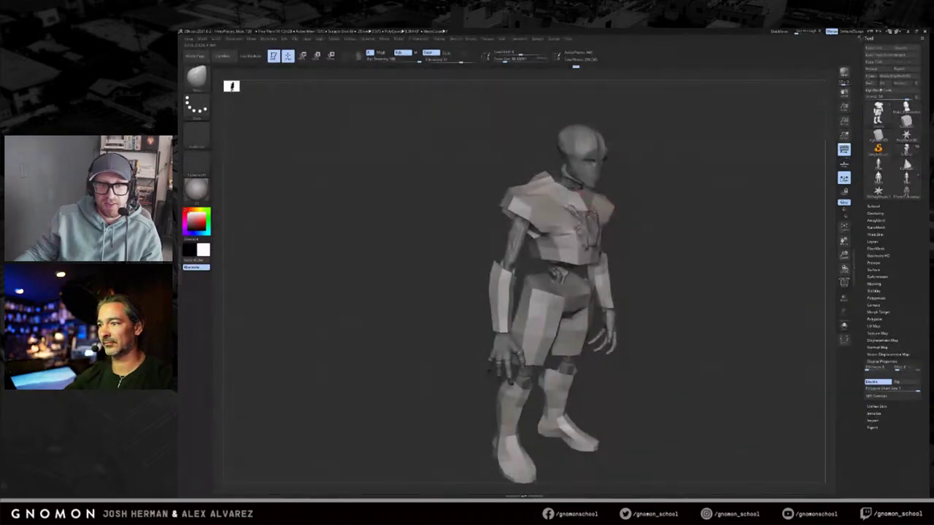
{"action": "left_click_drag", "start_coordinate": [673, 182], "coordinate": [667, 180], "text": "shift"}
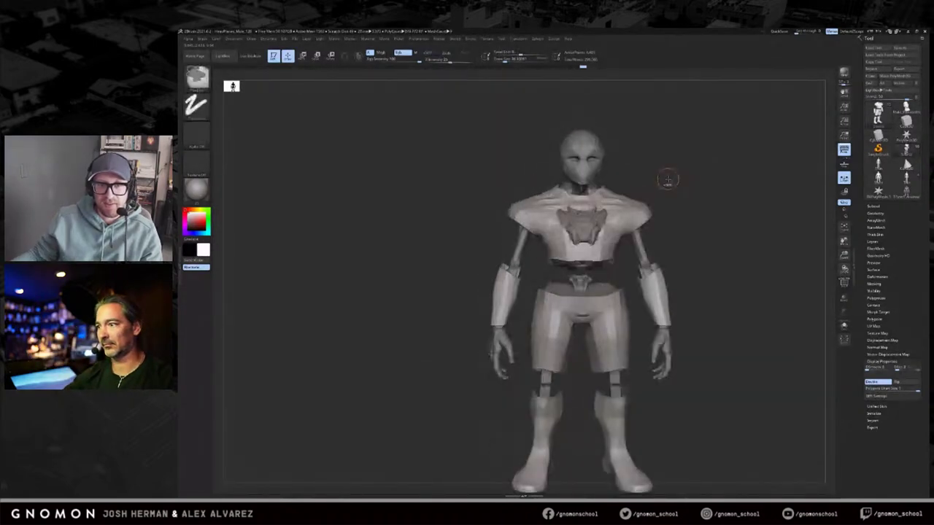
{"action": "left_click_drag", "start_coordinate": [776, 276], "coordinate": [803, 262], "text": "alt"}
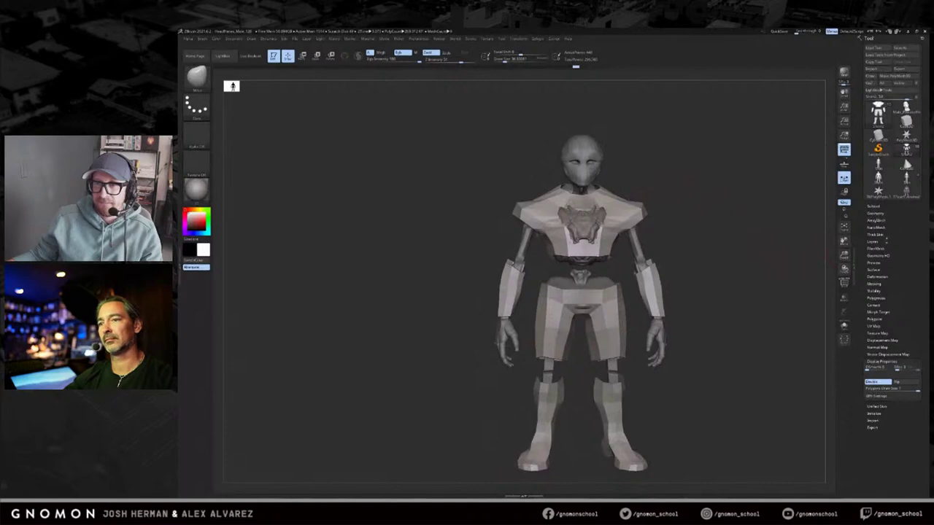
{"action": "left_click", "coordinate": [876, 214]}
{"action": "left_click_drag", "start_coordinate": [761, 255], "coordinate": [763, 239], "text": "alt"}
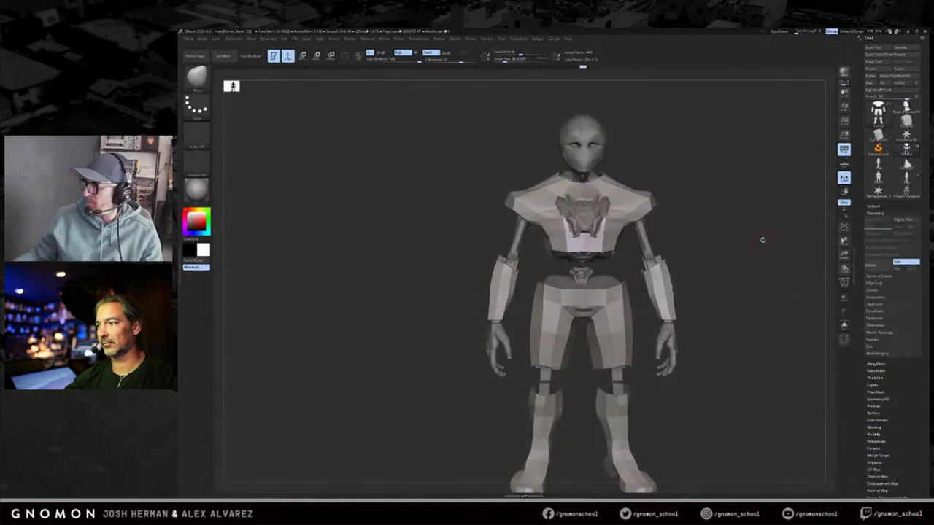
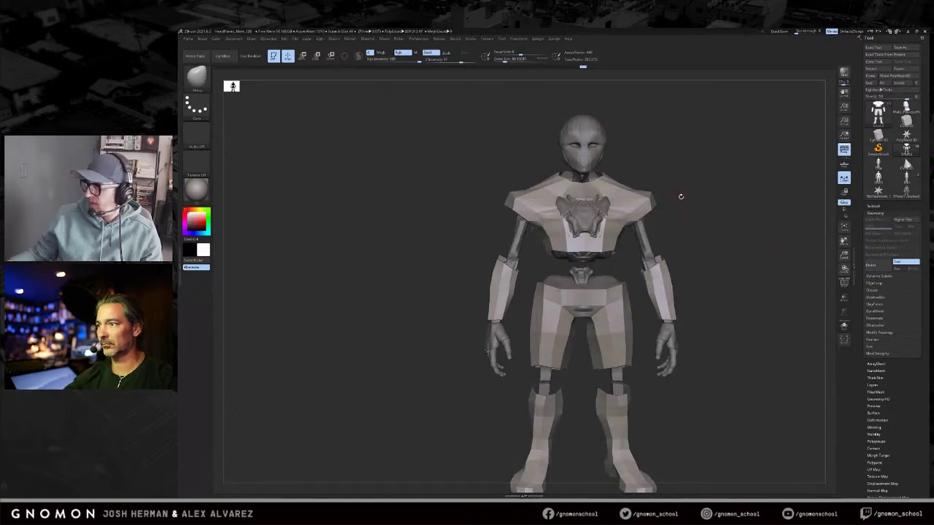
Step: Raise the lower front edge of the suit's chest into an arch with the Move brush
{"action": "mouse_move", "coordinate": [731, 249]}
{"action": "left_mouse_down"}
{"action": "mouse_move", "coordinate": [738, 231]}
{"action": "mouse_move", "coordinate": [635, 197]}
{"action": "mouse_move", "coordinate": [620, 221]}
{"action": "left_mouse_up"}
{"action": "key", "text": "bracketright"}
{"action": "key", "text": "bracketright"}
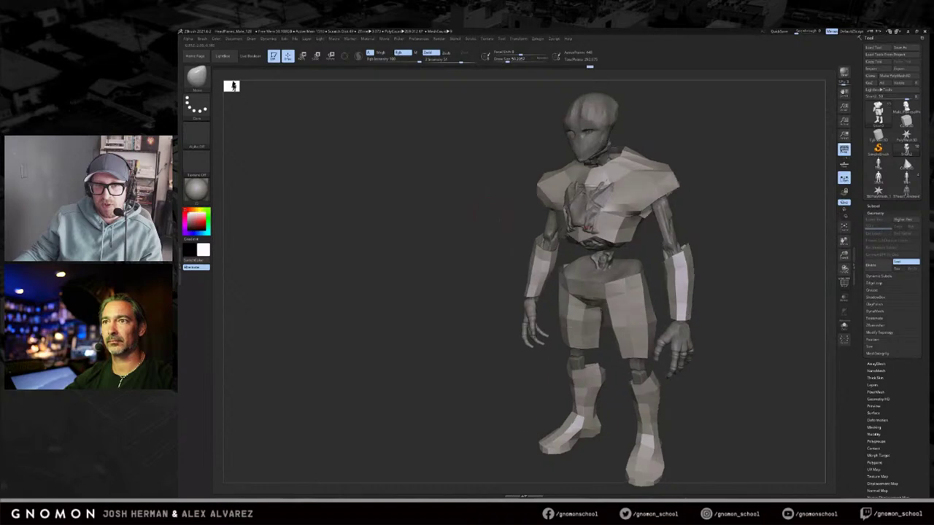
{"action": "left_click_drag", "start_coordinate": [487, 218], "coordinate": [540, 212]}
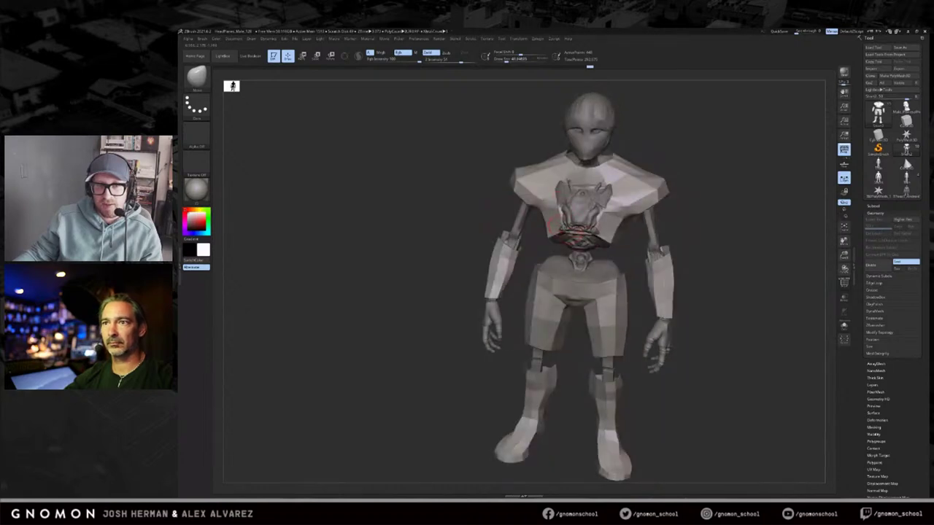
{"action": "mouse_move", "coordinate": [550, 234]}
{"action": "left_mouse_down"}
{"action": "mouse_move", "coordinate": [536, 223]}
{"action": "mouse_move", "coordinate": [642, 165]}
{"action": "mouse_move", "coordinate": [667, 173]}
{"action": "mouse_move", "coordinate": [620, 226]}
{"action": "mouse_move", "coordinate": [560, 211]}
{"action": "left_mouse_up"}
{"action": "mouse_move", "coordinate": [620, 226]}
{"action": "left_mouse_down", "text": "ctrl+alt+shift"}
{"action": "mouse_move", "coordinate": [575, 203]}
{"action": "mouse_move", "coordinate": [617, 209]}
{"action": "mouse_move", "coordinate": [564, 216]}
{"action": "left_mouse_up", "text": "ctrl+alt+shift"}
Step: Isolate the suit and refine the lower edge of its chest from several angles with the Move brush
{"action": "key", "text": "alt+s"}
{"action": "mouse_move", "coordinate": [645, 234]}
{"action": "left_mouse_down", "text": "alt"}
{"action": "mouse_move", "coordinate": [652, 202]}
{"action": "mouse_move", "coordinate": [496, 207]}
{"action": "left_mouse_up", "text": "alt"}
{"action": "left_click_drag", "start_coordinate": [679, 138], "coordinate": [675, 190], "text": "alt"}
{"action": "mouse_move", "coordinate": [481, 226]}
{"action": "left_mouse_down"}
{"action": "mouse_move", "coordinate": [488, 231]}
{"action": "mouse_move", "coordinate": [514, 195]}
{"action": "left_mouse_up"}
{"action": "left_click_drag", "start_coordinate": [788, 225], "coordinate": [764, 205], "text": "alt"}
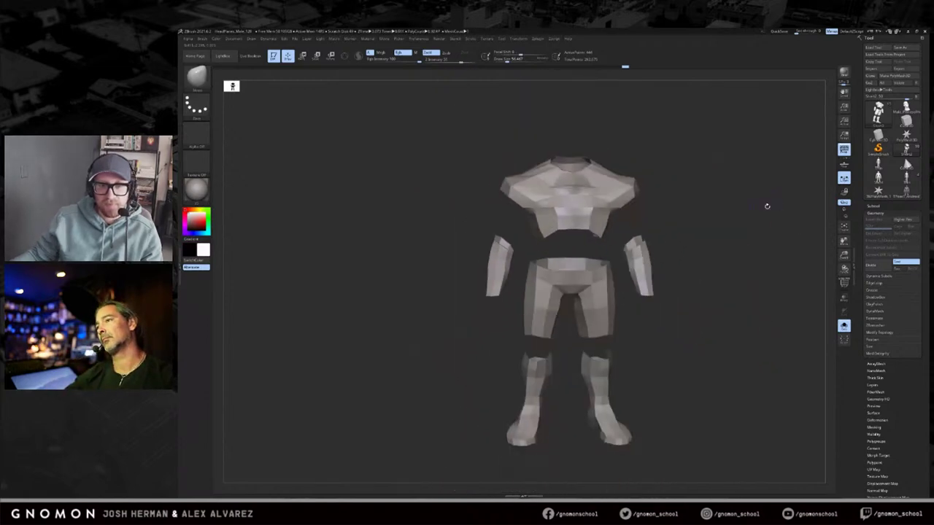
Step: Toggle the suit's hidden sections and regroup its visible armour pieces as a single polygroup
{"action": "left_click", "coordinate": [765, 212], "text": "ctrl+shift"}
{"action": "left_click", "coordinate": [765, 219], "text": "ctrl+shift"}
{"action": "key", "text": "ctrl+w"}
{"action": "mouse_move", "coordinate": [750, 215]}
{"action": "left_mouse_down", "text": "alt"}
{"action": "mouse_move", "coordinate": [737, 247]}
{"action": "mouse_move", "coordinate": [736, 219]}
{"action": "mouse_move", "coordinate": [755, 224]}
{"action": "left_mouse_up", "text": "alt"}
{"action": "left_click", "coordinate": [756, 222], "text": "ctrl+shift"}
{"action": "left_click", "coordinate": [754, 219], "text": "ctrl+shift"}
{"action": "left_click_drag", "start_coordinate": [762, 229], "coordinate": [765, 214]}
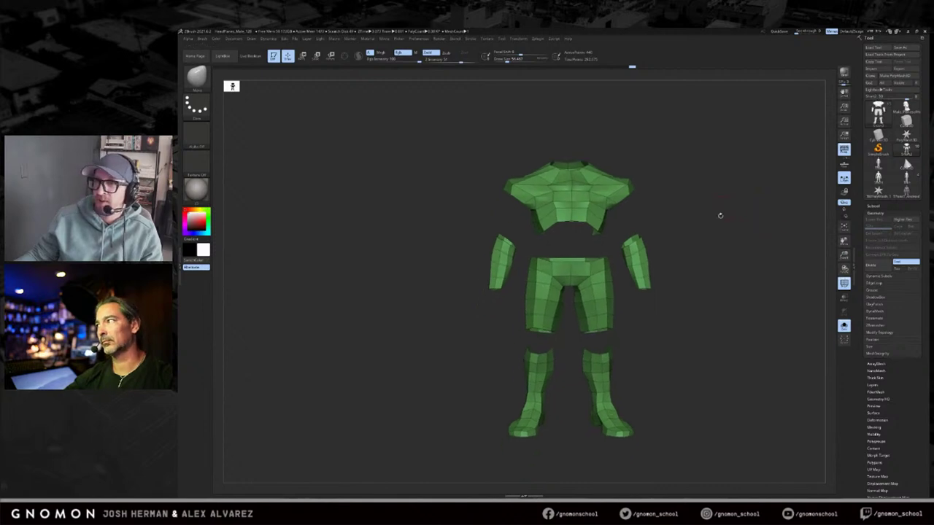
Step: Redisplay the skeleton parts with the suit and turn off the polyframe display
{"action": "left_click_drag", "start_coordinate": [747, 210], "coordinate": [734, 223]}
{"action": "key", "text": "alt+s"}
{"action": "key", "text": "shift+f"}
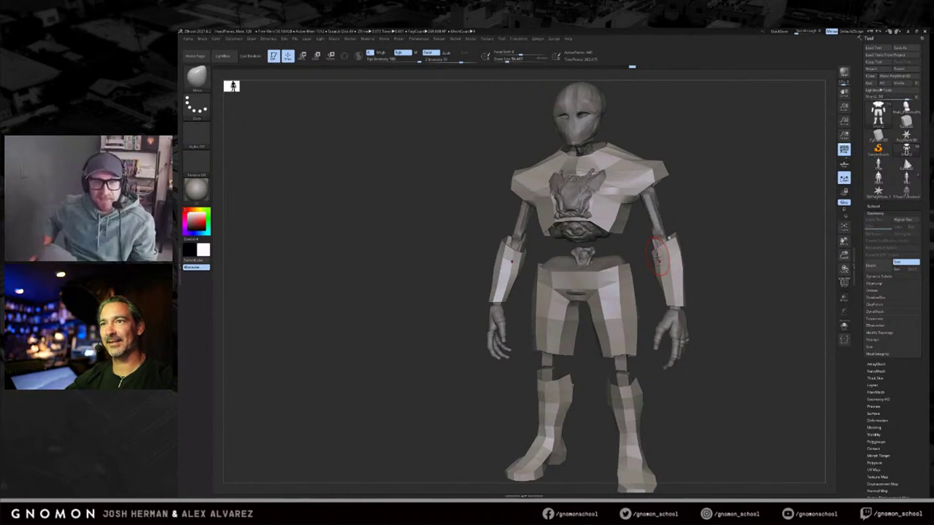
{"action": "left_click_drag", "start_coordinate": [743, 251], "coordinate": [782, 271]}
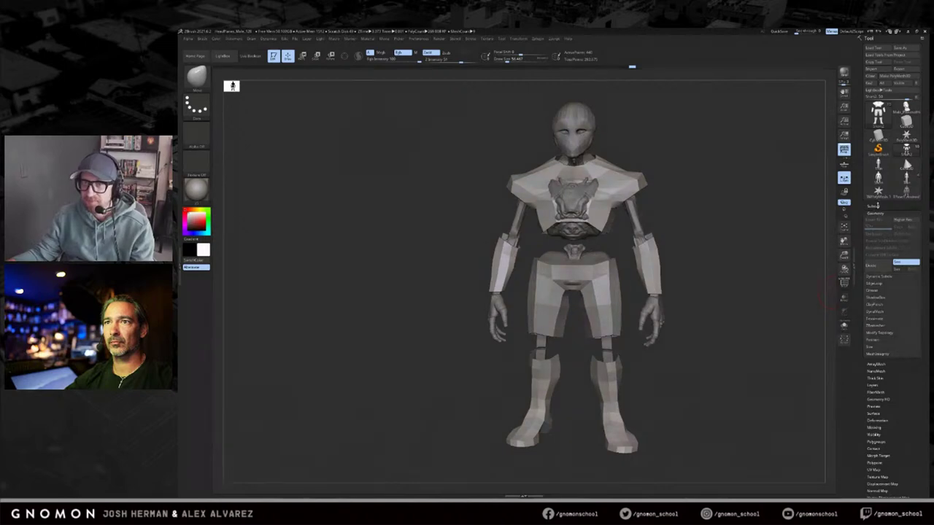
Step: Split the suit's hidden sections into their own subtool with Split Hidden
{"action": "left_click", "coordinate": [875, 206]}
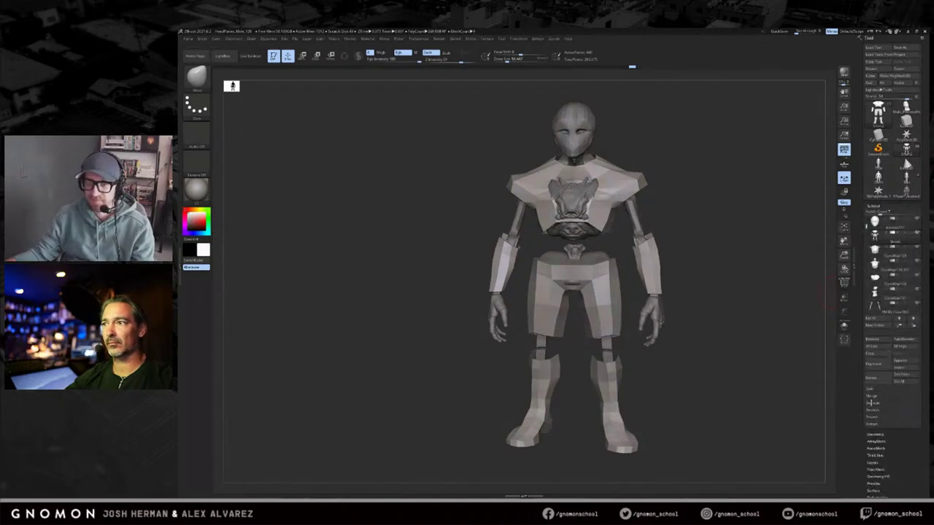
{"action": "left_click", "coordinate": [869, 389]}
{"action": "left_click_drag", "start_coordinate": [797, 367], "coordinate": [787, 367], "text": "shift"}
{"action": "key", "text": "shift+f"}
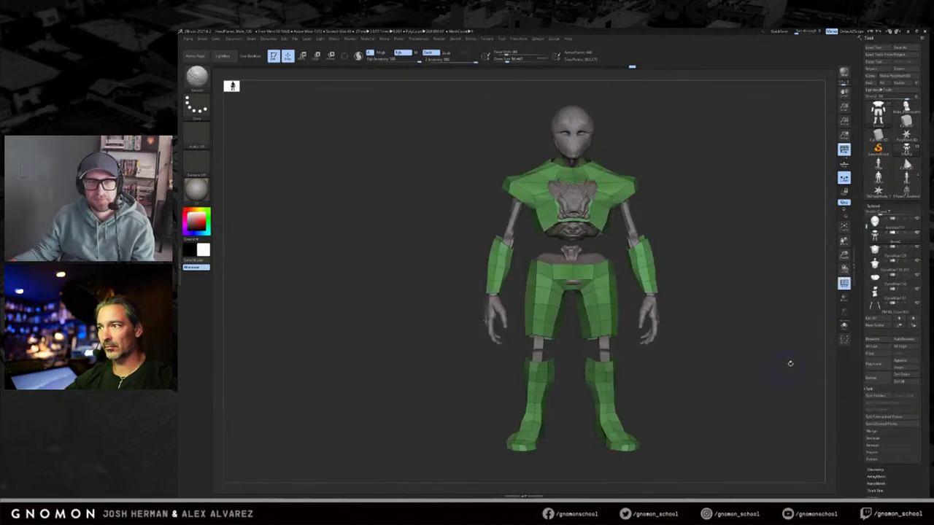
{"action": "key", "text": "shift+f"}
{"action": "left_click", "coordinate": [876, 396]}
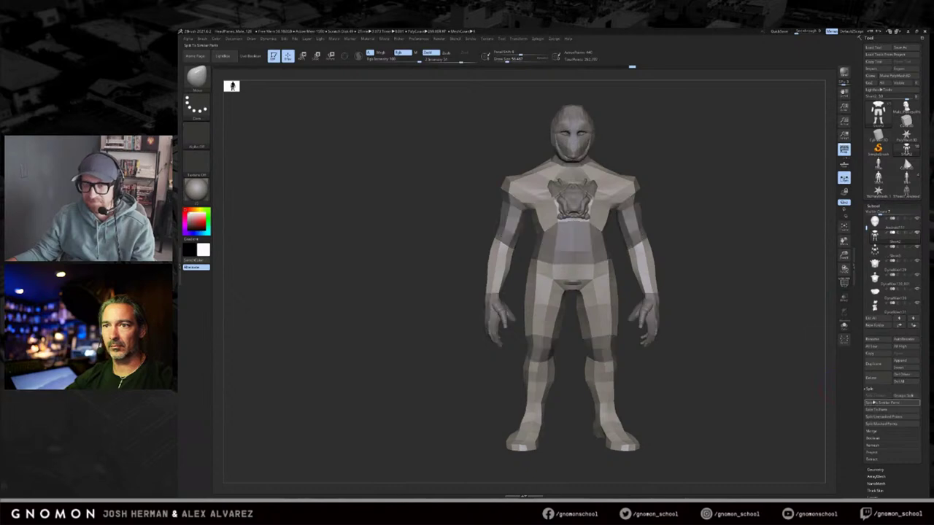
Step: Select the subtool holding the split-off body sections and delete it
{"action": "left_click_drag", "start_coordinate": [723, 310], "coordinate": [708, 328], "text": "alt"}
{"action": "left_click", "coordinate": [614, 244], "text": "alt"}
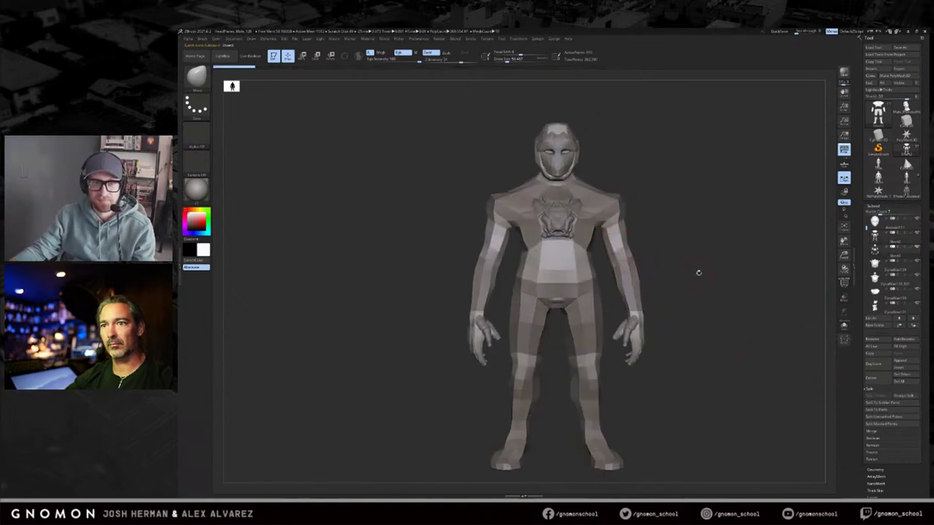
{"action": "key", "text": "alt+s"}
{"action": "left_click_drag", "start_coordinate": [812, 296], "coordinate": [796, 314]}
{"action": "left_click", "coordinate": [844, 327]}
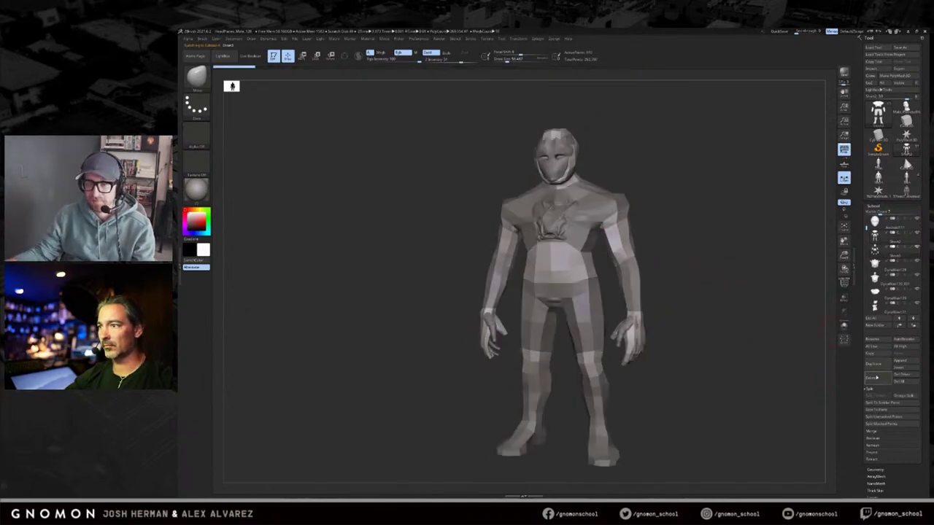
{"action": "left_click", "coordinate": [876, 377]}
{"action": "left_click", "coordinate": [807, 392]}
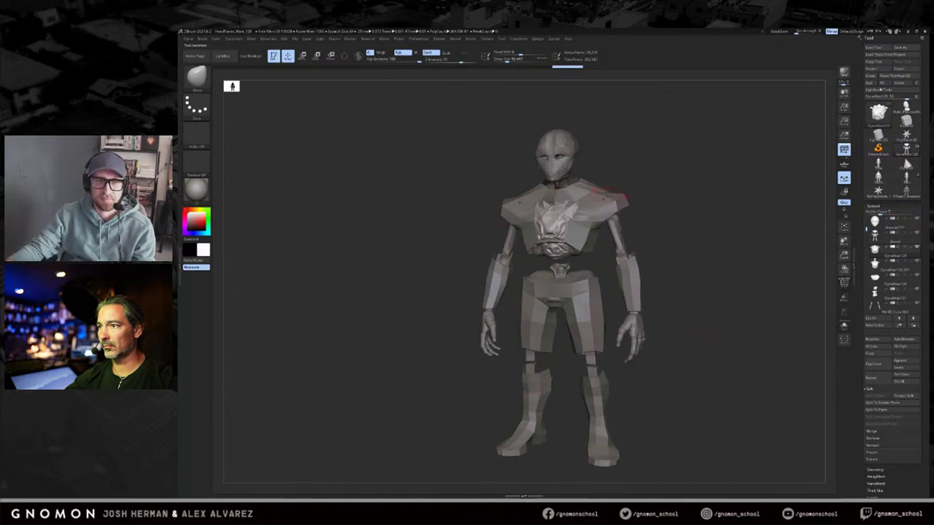
Step: Select the low-poly armour suit subtool and adjust the brush size for working on it
{"action": "left_click", "coordinate": [622, 199], "text": "alt"}
{"action": "mouse_move", "coordinate": [642, 199]}
{"action": "left_mouse_down"}
{"action": "mouse_move", "coordinate": [662, 194]}
{"action": "mouse_move", "coordinate": [654, 180]}
{"action": "mouse_move", "coordinate": [664, 191]}
{"action": "left_mouse_up"}
{"action": "key", "text": "s"}
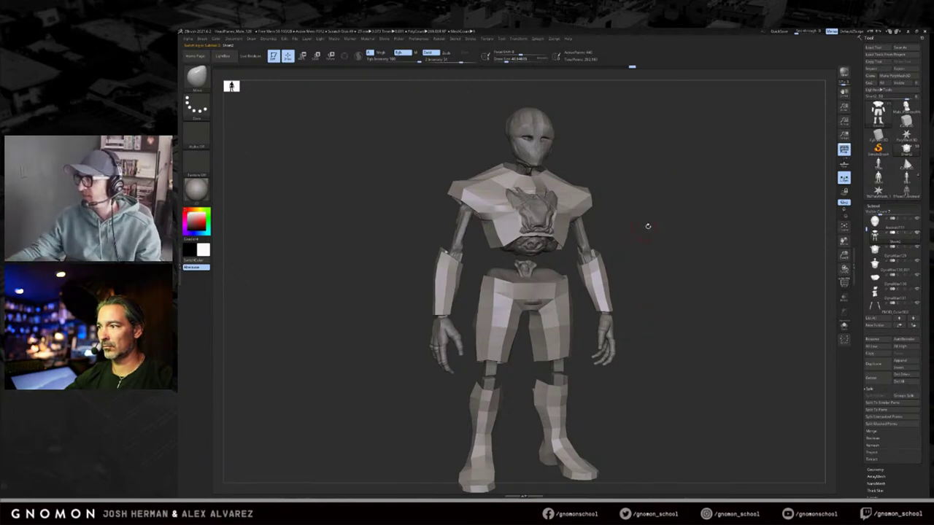
{"action": "mouse_move", "coordinate": [689, 197]}
{"action": "left_mouse_down"}
{"action": "mouse_move", "coordinate": [723, 177]}
{"action": "mouse_move", "coordinate": [673, 192]}
{"action": "left_mouse_up"}
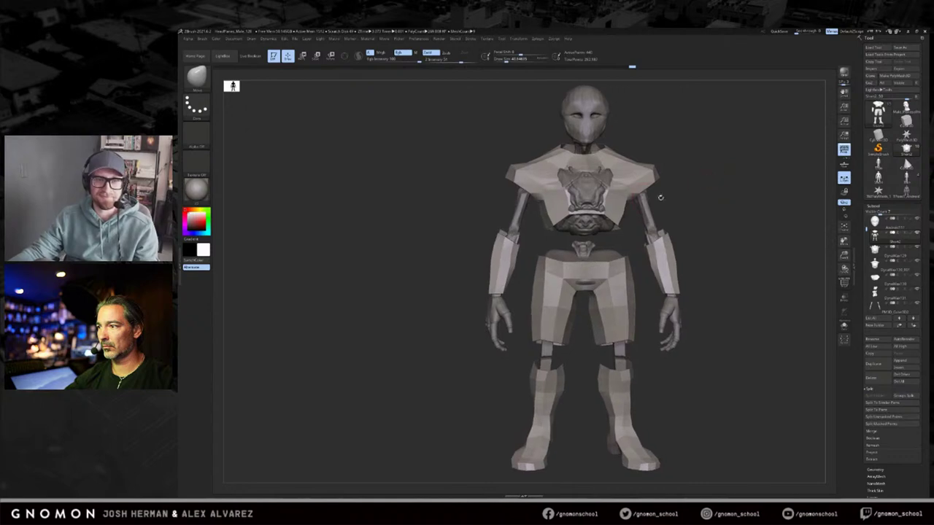
{"action": "mouse_move", "coordinate": [624, 259]}
{"action": "left_mouse_down"}
{"action": "mouse_move", "coordinate": [725, 232]}
{"action": "mouse_move", "coordinate": [651, 222]}
{"action": "left_mouse_up"}
{"action": "mouse_move", "coordinate": [751, 164]}
{"action": "left_mouse_down", "text": "shift"}
{"action": "mouse_move", "coordinate": [798, 151]}
{"action": "mouse_move", "coordinate": [711, 187]}
{"action": "left_mouse_up", "text": "shift"}
{"action": "mouse_move", "coordinate": [581, 217]}
{"action": "left_mouse_down"}
{"action": "mouse_move", "coordinate": [612, 195]}
{"action": "mouse_move", "coordinate": [603, 199]}
{"action": "left_mouse_up"}
{"action": "key", "text": "["}
Step: Examine the armour suit from the back and front and choose the Move brush
{"action": "left_click_drag", "start_coordinate": [720, 153], "coordinate": [693, 156]}
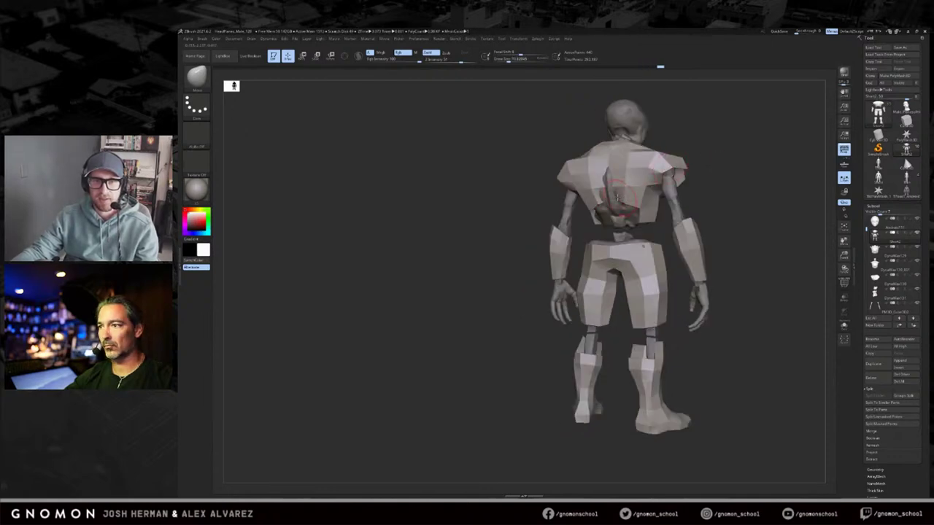
{"action": "left_click_drag", "start_coordinate": [756, 122], "coordinate": [730, 128]}
{"action": "mouse_move", "coordinate": [729, 127]}
{"action": "left_mouse_down", "text": "alt"}
{"action": "mouse_move", "coordinate": [677, 217]}
{"action": "mouse_move", "coordinate": [658, 203]}
{"action": "mouse_move", "coordinate": [645, 211]}
{"action": "mouse_move", "coordinate": [651, 193]}
{"action": "mouse_move", "coordinate": [619, 181]}
{"action": "mouse_move", "coordinate": [640, 200]}
{"action": "left_mouse_up", "text": "alt"}
{"action": "key", "text": "b"}
{"action": "key", "text": "m"}
{"action": "key", "text": "v"}
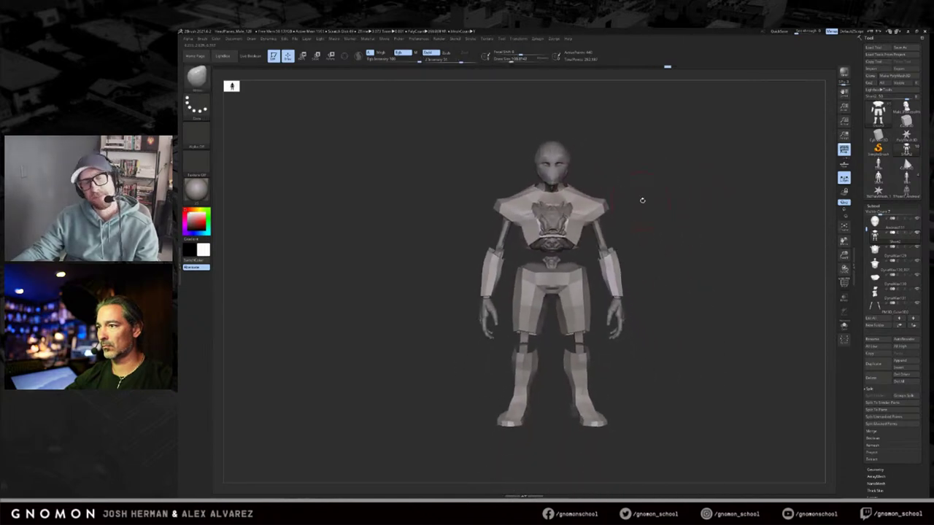
Step: Append a cube as a new subtool and move it up to the character's head and shoulders
{"action": "left_click", "coordinate": [900, 360]}
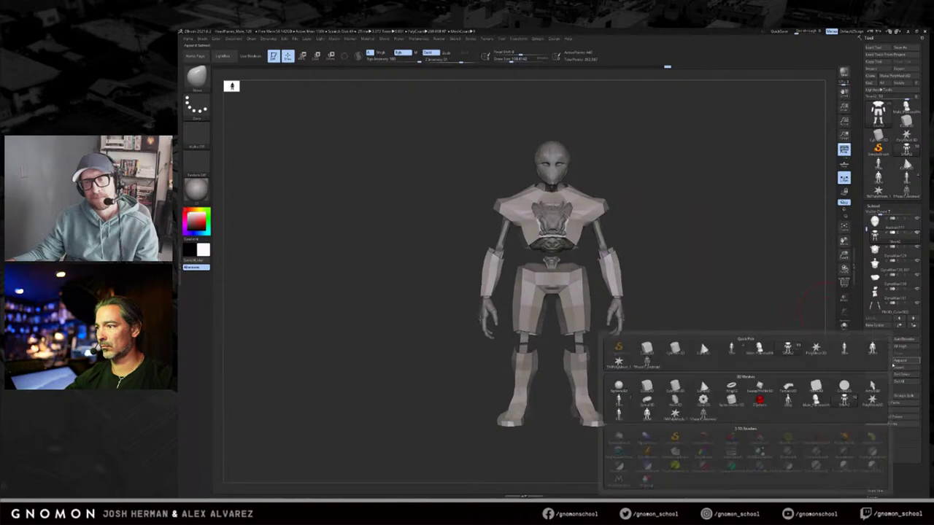
{"action": "left_click", "coordinate": [647, 348]}
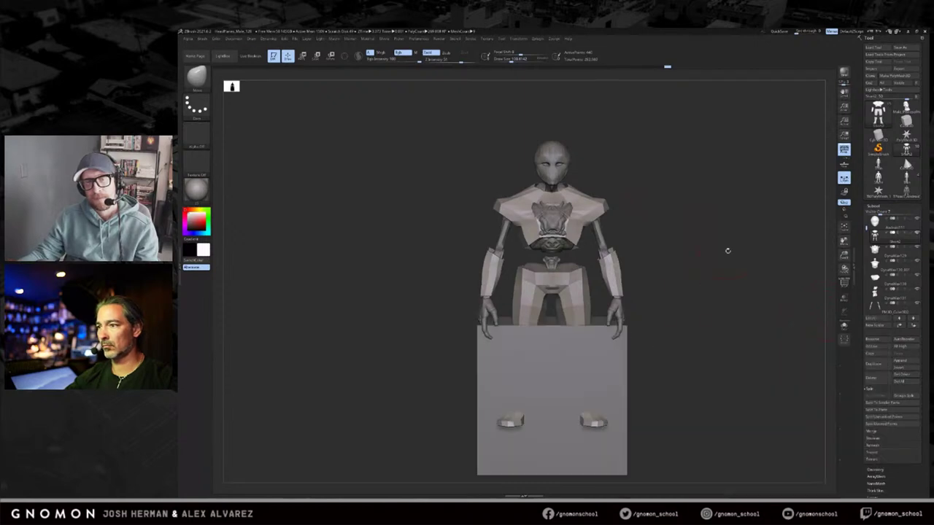
{"action": "key", "text": "w"}
{"action": "left_click_drag", "start_coordinate": [568, 401], "coordinate": [567, 106], "text": "shift"}
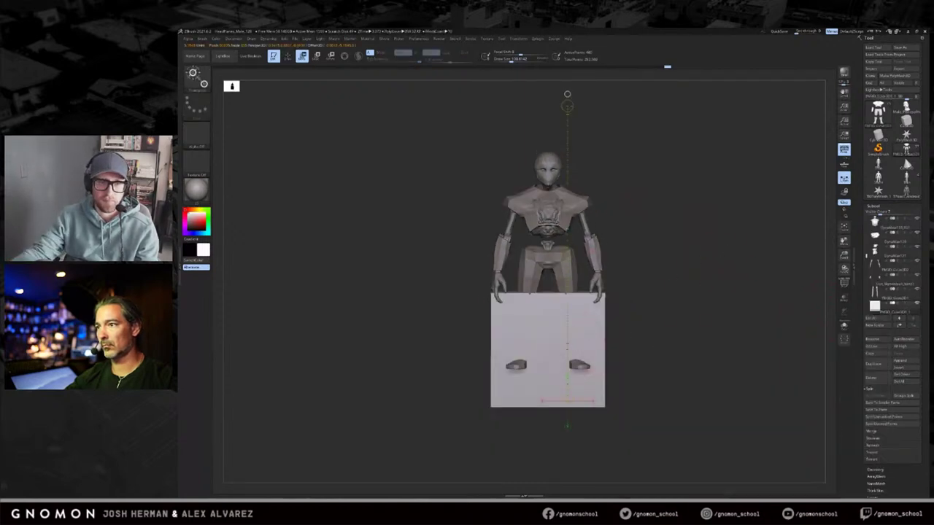
{"action": "mouse_move", "coordinate": [567, 253]}
{"action": "left_mouse_down", "text": "shift"}
{"action": "mouse_move", "coordinate": [568, 71]}
{"action": "mouse_move", "coordinate": [568, 90]}
{"action": "left_mouse_up", "text": "shift"}
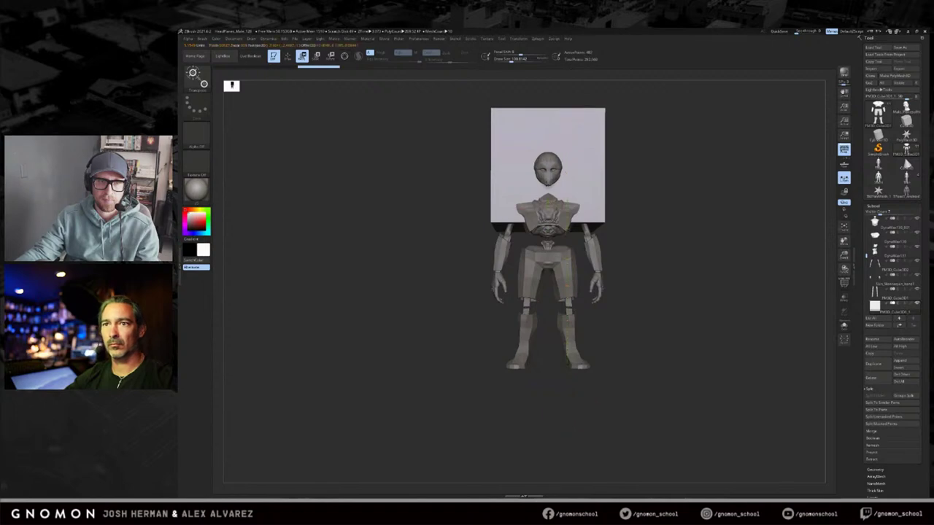
{"action": "right_click_drag", "start_coordinate": [620, 188], "coordinate": [636, 205]}
{"action": "left_click_drag", "start_coordinate": [560, 234], "coordinate": [599, 243]}
Step: Scale the cube down to a backpack-sized block and move it behind the character's upper back
{"action": "key", "text": "e"}
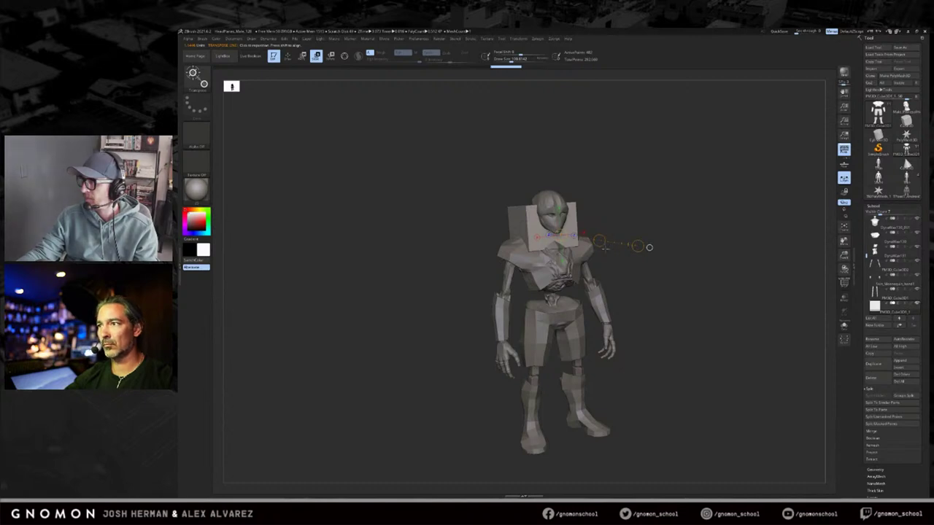
{"action": "left_click_drag", "start_coordinate": [602, 246], "coordinate": [597, 242]}
{"action": "mouse_move", "coordinate": [644, 205]}
{"action": "left_mouse_down"}
{"action": "mouse_move", "coordinate": [675, 245]}
{"action": "mouse_move", "coordinate": [653, 235]}
{"action": "mouse_move", "coordinate": [673, 231]}
{"action": "mouse_move", "coordinate": [675, 252]}
{"action": "left_mouse_up"}
{"action": "left_click_drag", "start_coordinate": [544, 260], "coordinate": [598, 292]}
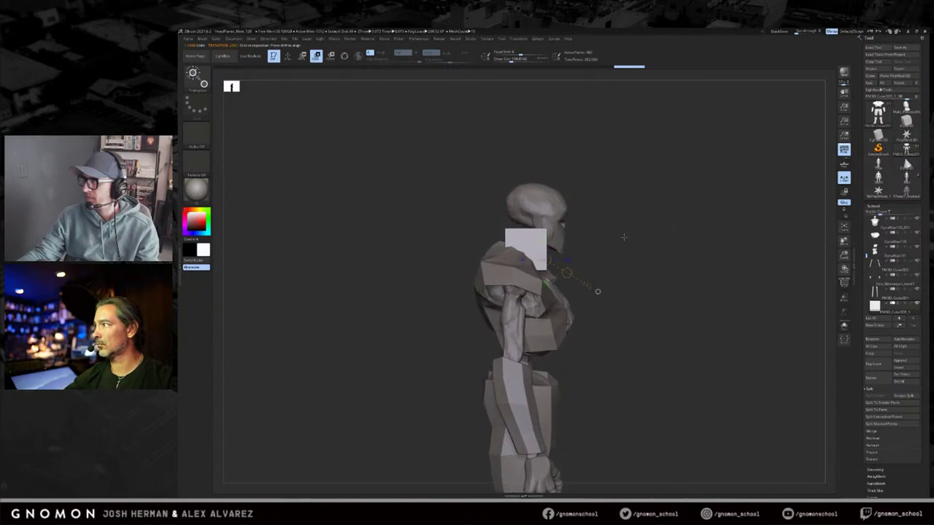
{"action": "left_click_drag", "start_coordinate": [525, 244], "coordinate": [649, 243], "text": "shift"}
{"action": "key", "text": "w"}
{"action": "mouse_move", "coordinate": [587, 244]}
{"action": "left_mouse_down"}
{"action": "mouse_move", "coordinate": [553, 214]}
{"action": "mouse_move", "coordinate": [549, 221]}
{"action": "left_mouse_up"}
{"action": "left_click_drag", "start_coordinate": [730, 244], "coordinate": [669, 314], "text": "shift"}
Step: Turn on the polyframe display for the backpack cube and open its Geometry settings
{"action": "key", "text": "shift+f"}
{"action": "left_click_drag", "start_coordinate": [798, 332], "coordinate": [799, 324]}
{"action": "key", "text": "q"}
{"action": "scroll", "coordinate": [894, 291], "scroll_direction": "down", "scroll_amount": 5}
{"action": "scroll", "coordinate": [899, 285], "scroll_direction": "up", "scroll_amount": 4}
{"action": "left_click", "coordinate": [877, 308]}
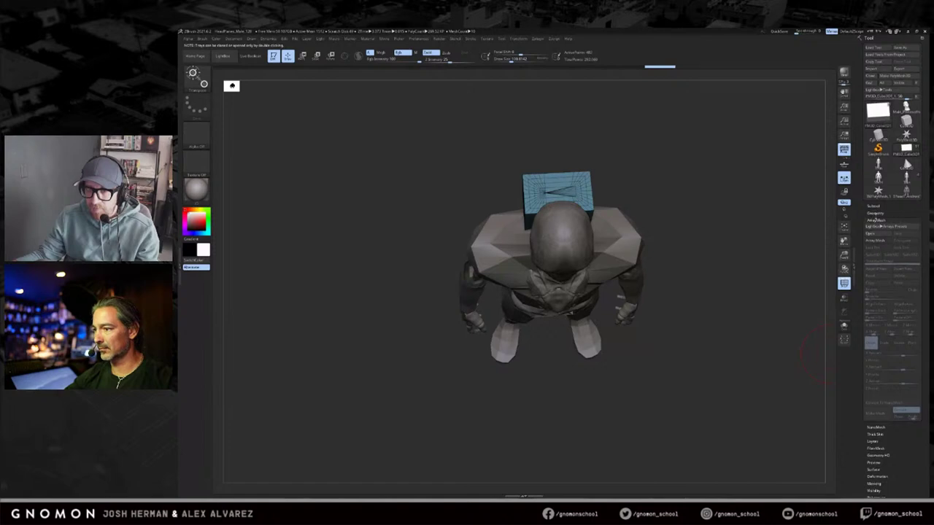
{"action": "left_click", "coordinate": [875, 213]}
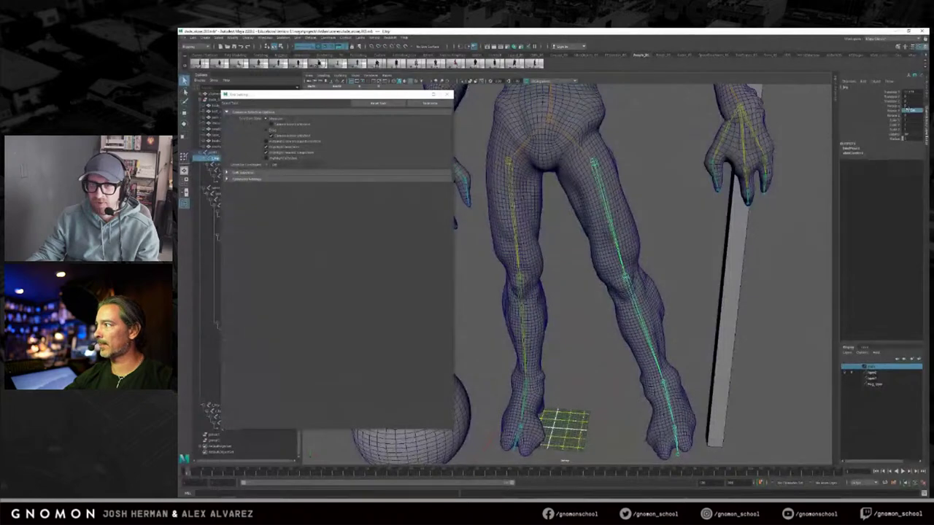
Step: Switch to Maya, straighten the character's left leg at the hip joint, and rotate the joint to swing the leg outward
{"action": "key", "text": "Return"}
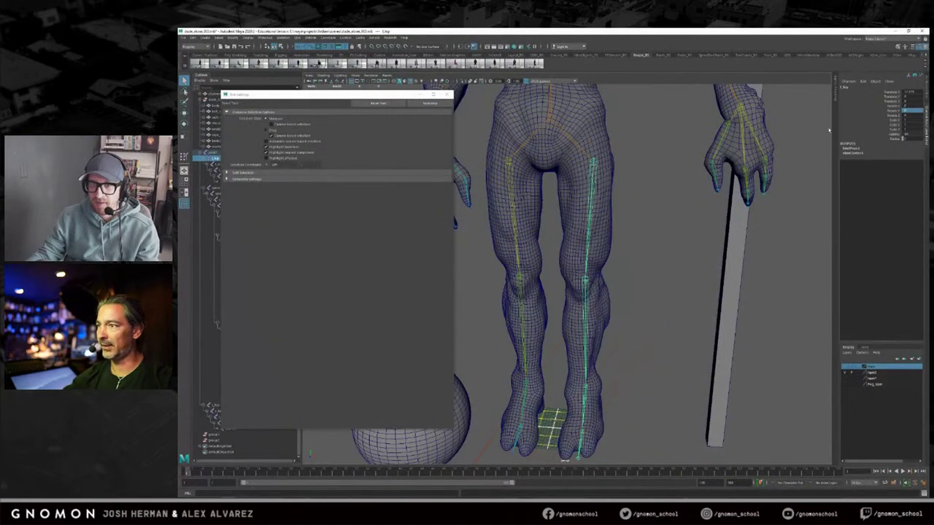
{"action": "left_click_drag", "start_coordinate": [621, 269], "coordinate": [607, 264], "text": "alt"}
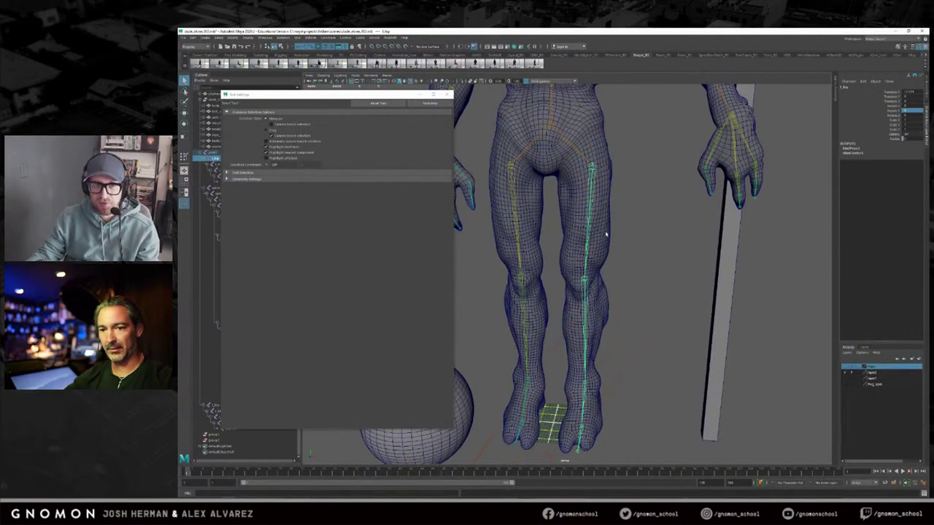
{"action": "key", "text": "e"}
{"action": "left_click_drag", "start_coordinate": [642, 149], "coordinate": [639, 174]}
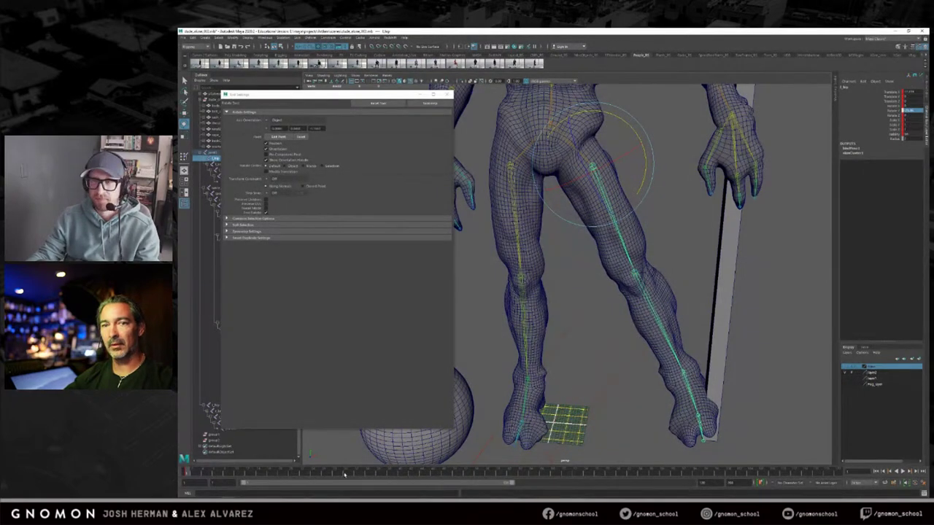
Step: Scrub and play back the left leg's swing animation
{"action": "left_click_drag", "start_coordinate": [313, 476], "coordinate": [186, 475]}
{"action": "key", "text": "alt+v"}
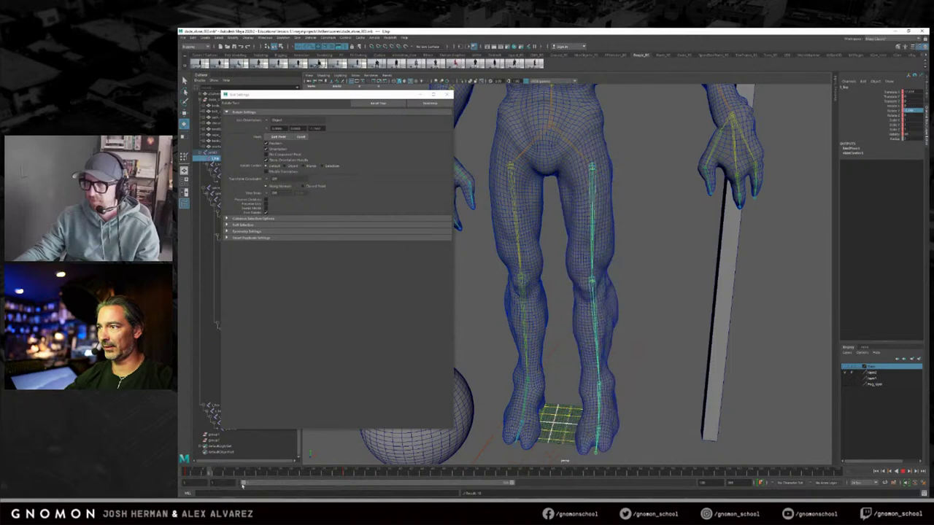
{"action": "key", "text": "Escape"}
Step: Select the skinned body mesh and open the Paint Skin Weights tool with its settings
{"action": "right_click_drag", "start_coordinate": [507, 358], "coordinate": [539, 354], "text": "alt"}
{"action": "key", "text": "q"}
{"action": "left_click", "coordinate": [619, 233]}
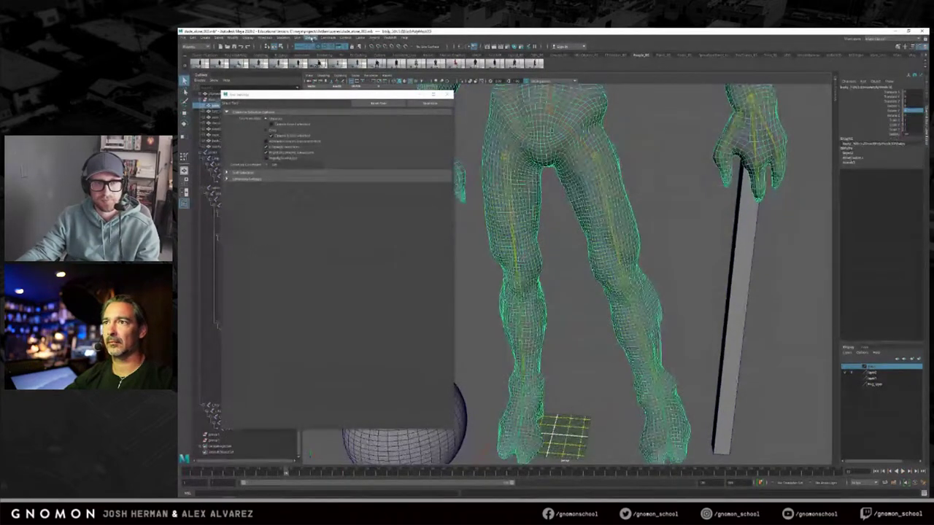
{"action": "left_click", "coordinate": [311, 38]}
{"action": "left_click", "coordinate": [372, 81]}
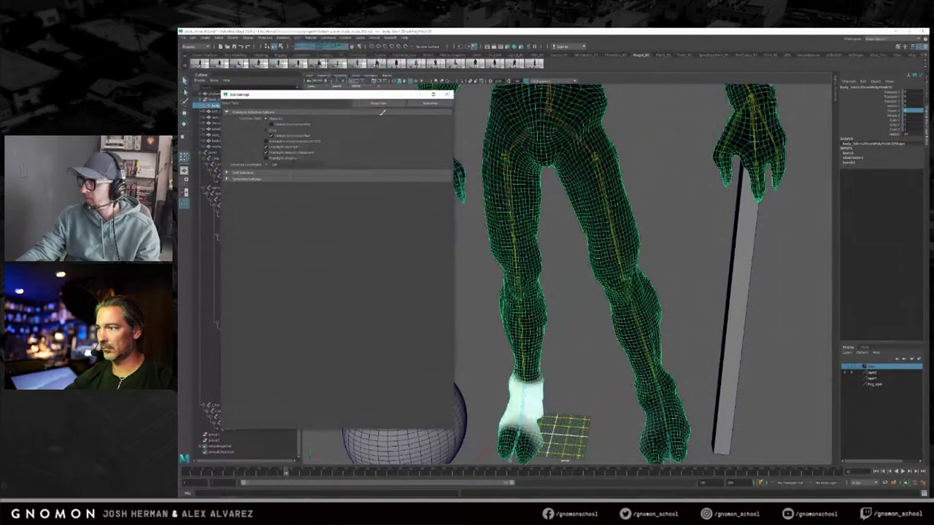
{"action": "scroll", "coordinate": [578, 284], "scroll_direction": "down", "scroll_amount": 3}
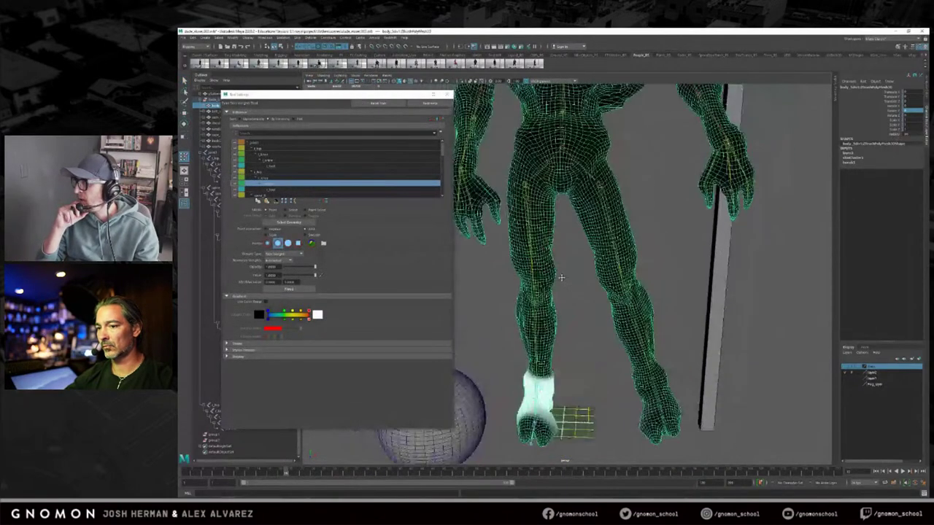
{"action": "right_click_drag", "start_coordinate": [561, 277], "coordinate": [589, 270], "text": "alt"}
{"action": "left_click_drag", "start_coordinate": [287, 473], "coordinate": [271, 475]}
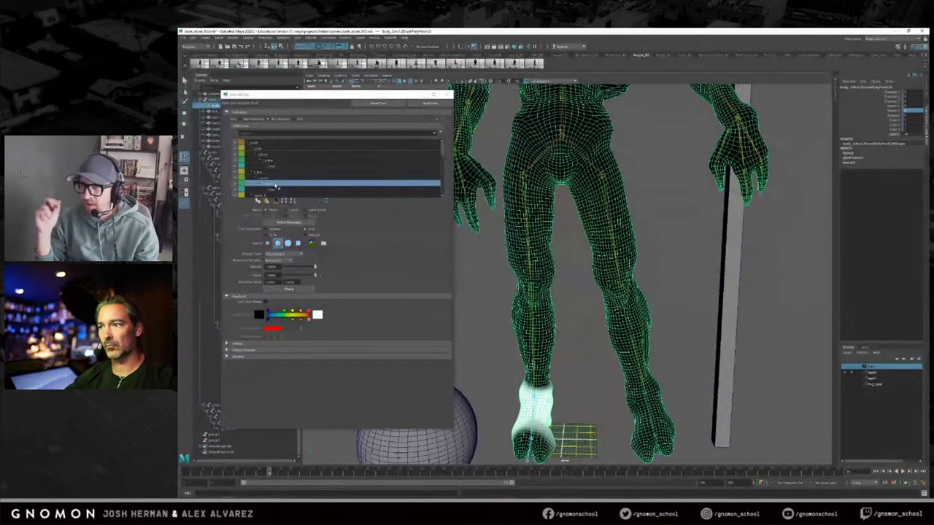
Step: Display the skin weights of the left knee, right knee and right hip influences on the body mesh
{"action": "left_click", "coordinate": [270, 156]}
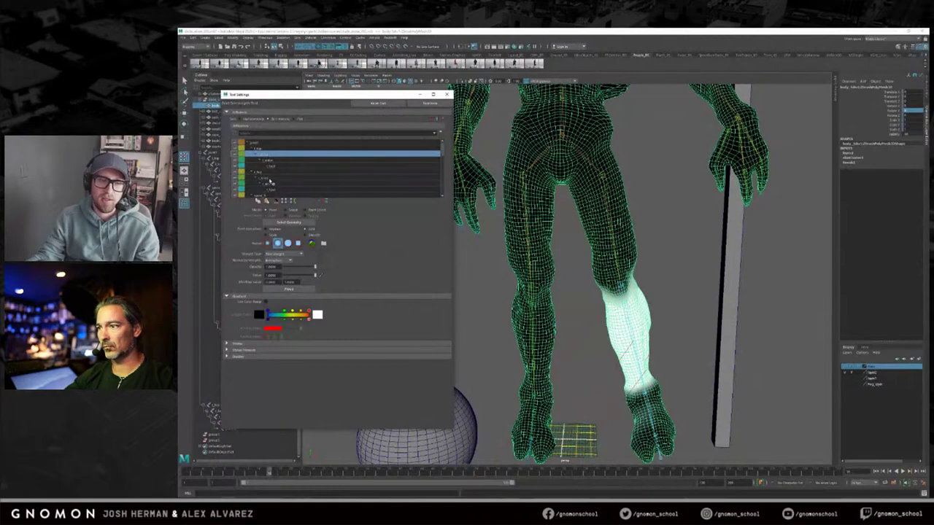
{"action": "left_click", "coordinate": [270, 178]}
{"action": "left_click", "coordinate": [272, 172]}
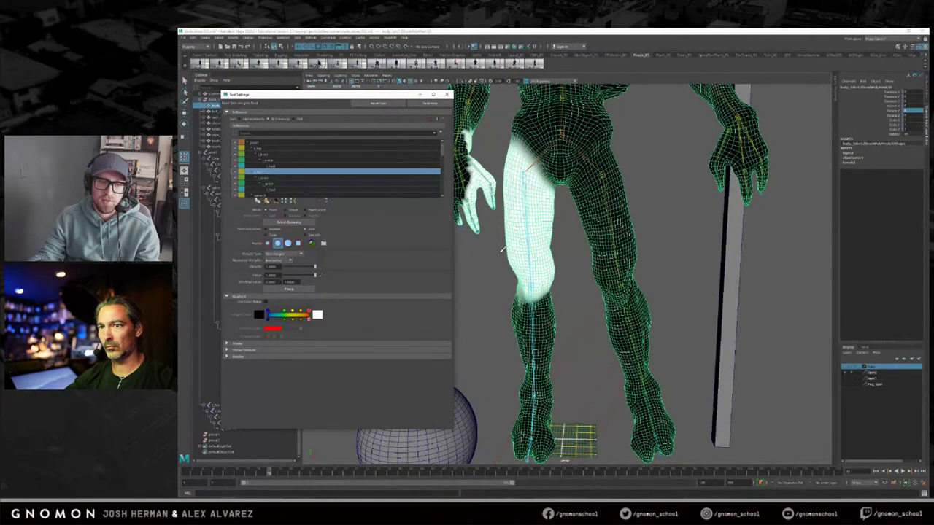
{"action": "scroll", "coordinate": [502, 249], "scroll_direction": "up", "scroll_amount": 5}
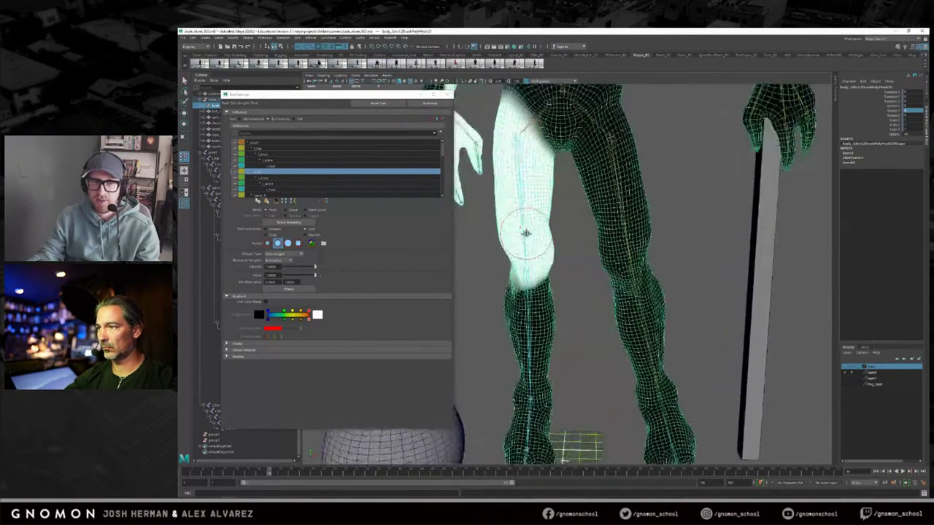
{"action": "middle_click_drag", "start_coordinate": [526, 232], "coordinate": [528, 224], "text": "alt"}
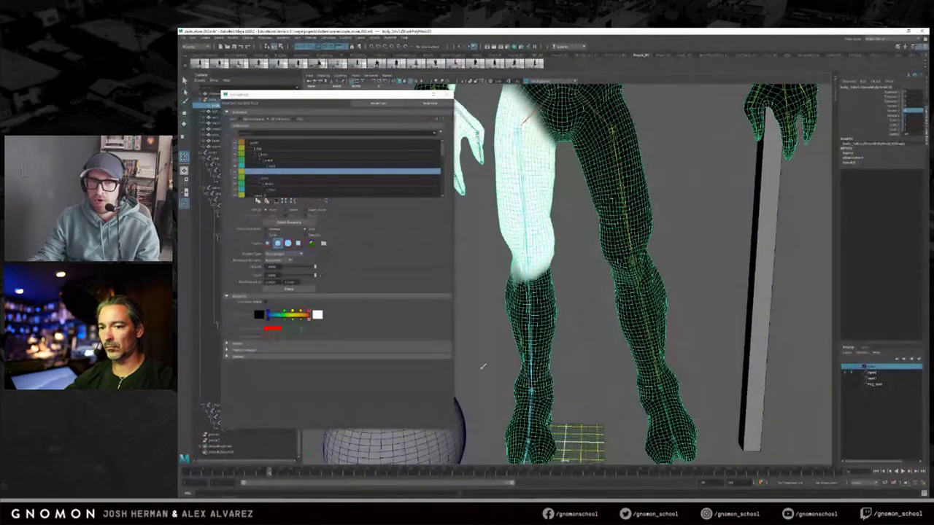
Step: Scrub the leg animation and examine the right hip influence's weight falloff around the knee from front and back
{"action": "mouse_move", "coordinate": [262, 474]}
{"action": "left_mouse_down"}
{"action": "mouse_move", "coordinate": [223, 473]}
{"action": "mouse_move", "coordinate": [269, 474]}
{"action": "left_mouse_up"}
{"action": "right_click_drag", "start_coordinate": [533, 343], "coordinate": [556, 341], "text": "alt"}
{"action": "scroll", "coordinate": [577, 299], "scroll_direction": "up", "scroll_amount": 2}
{"action": "scroll", "coordinate": [580, 269], "scroll_direction": "up", "scroll_amount": 2}
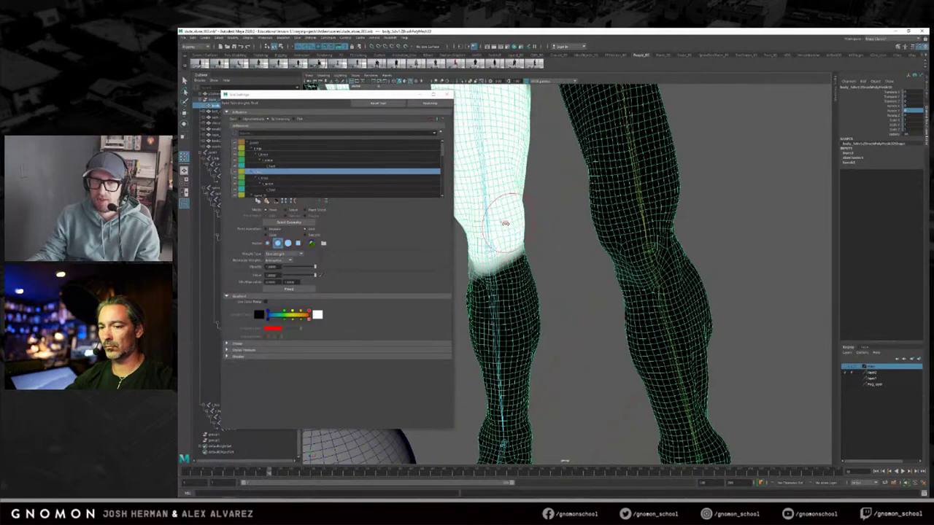
{"action": "mouse_move", "coordinate": [264, 475]}
{"action": "left_mouse_down"}
{"action": "mouse_move", "coordinate": [232, 474]}
{"action": "mouse_move", "coordinate": [285, 473]}
{"action": "mouse_move", "coordinate": [264, 472]}
{"action": "left_mouse_up"}
{"action": "left_click_drag", "start_coordinate": [635, 241], "coordinate": [634, 276], "text": "alt"}
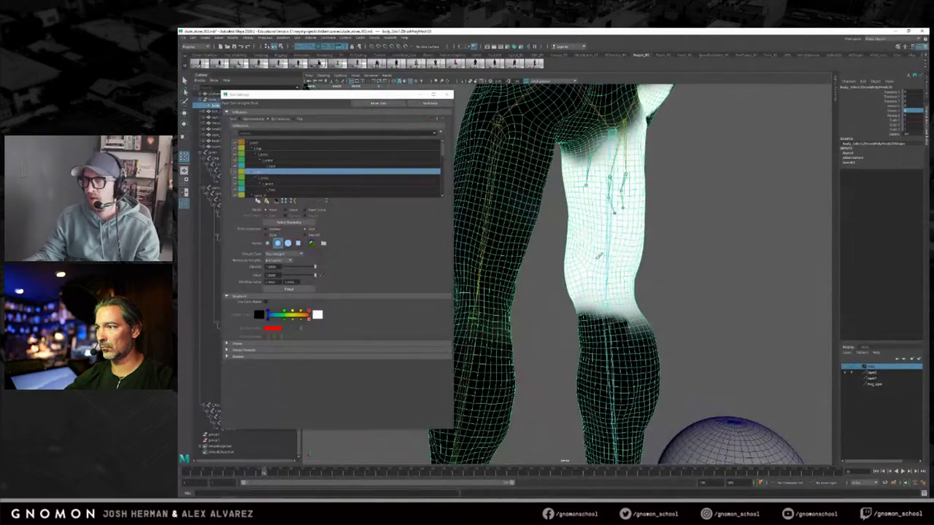
{"action": "mouse_move", "coordinate": [264, 472]}
{"action": "left_mouse_down"}
{"action": "mouse_move", "coordinate": [232, 472]}
{"action": "mouse_move", "coordinate": [253, 472]}
{"action": "left_mouse_up"}
{"action": "middle_click_drag", "start_coordinate": [539, 339], "coordinate": [541, 306], "text": "alt"}
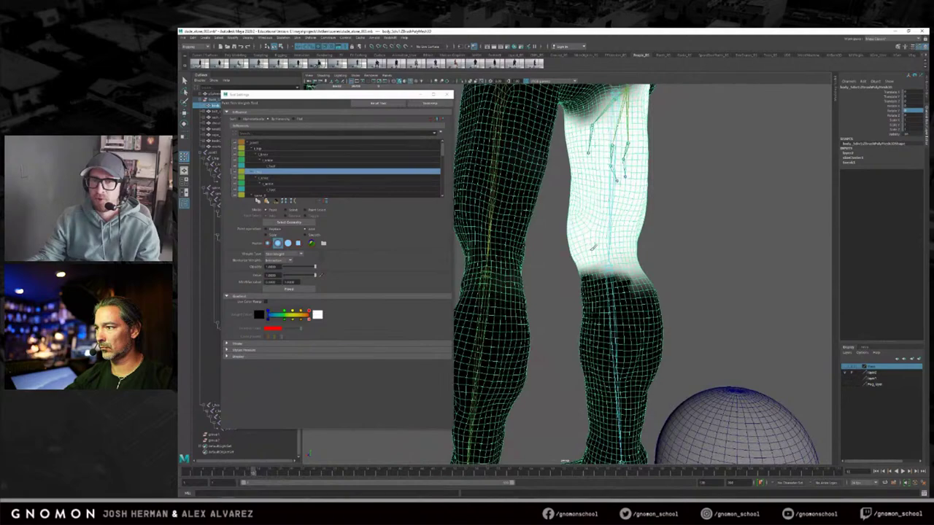
{"action": "mouse_move", "coordinate": [632, 263]}
{"action": "left_mouse_down", "text": "alt"}
{"action": "mouse_move", "coordinate": [550, 243]}
{"action": "mouse_move", "coordinate": [542, 250]}
{"action": "mouse_move", "coordinate": [598, 209]}
{"action": "mouse_move", "coordinate": [582, 245]}
{"action": "mouse_move", "coordinate": [554, 235]}
{"action": "mouse_move", "coordinate": [533, 246]}
{"action": "left_mouse_up", "text": "alt"}
{"action": "right_click_drag", "start_coordinate": [533, 246], "coordinate": [460, 201], "text": "alt"}
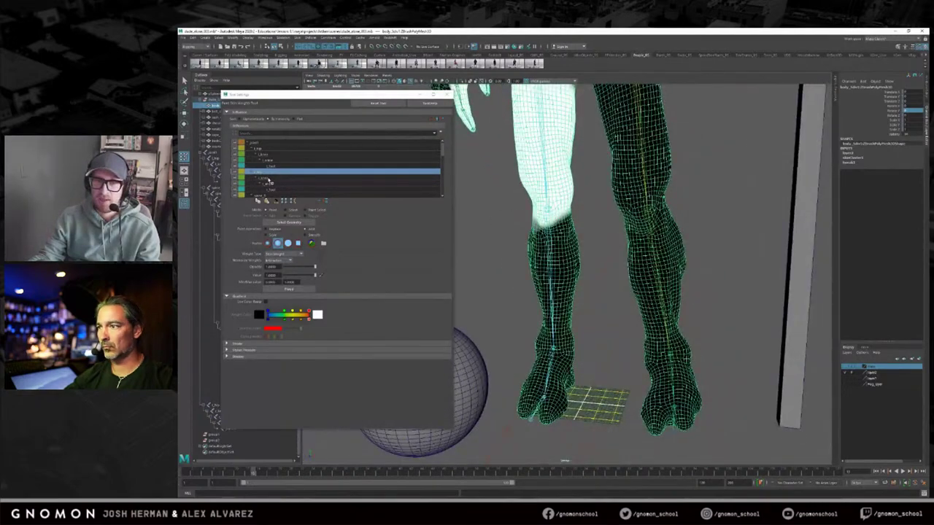
Step: Display the right knee influence and examine its weights along the shin and calf while scrubbing the animation
{"action": "left_click", "coordinate": [268, 179]}
{"action": "left_click_drag", "start_coordinate": [517, 267], "coordinate": [546, 270], "text": "alt"}
{"action": "left_click_drag", "start_coordinate": [239, 470], "coordinate": [290, 474]}
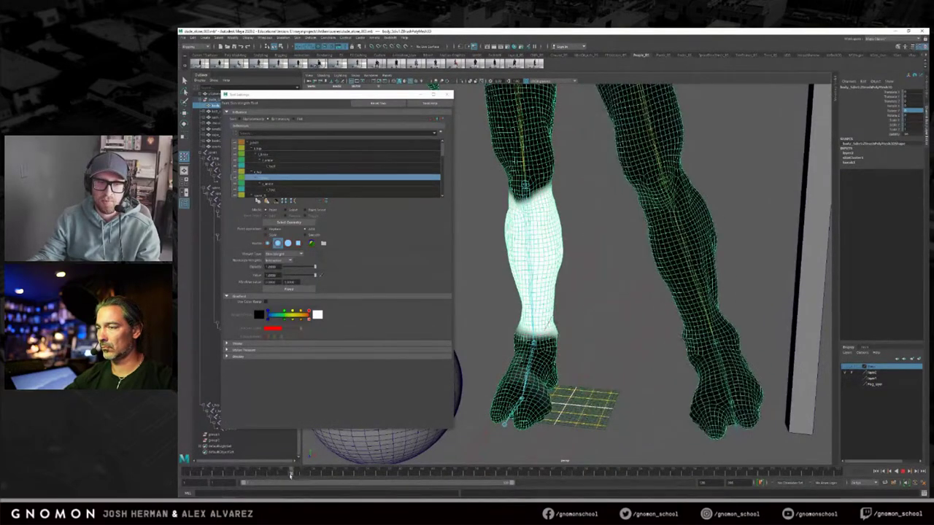
{"action": "right_click_drag", "start_coordinate": [533, 283], "coordinate": [559, 275], "text": "alt"}
{"action": "left_click_drag", "start_coordinate": [554, 270], "coordinate": [546, 220], "text": "alt"}
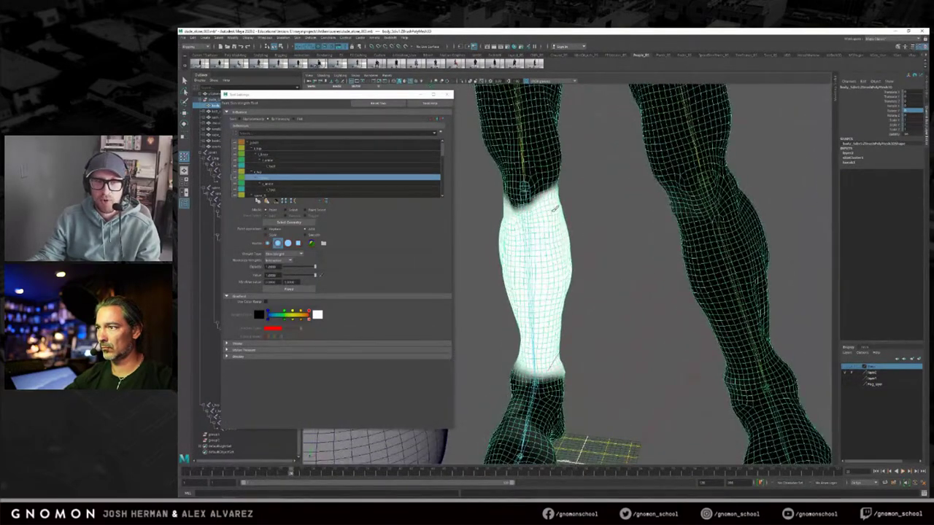
{"action": "left_click_drag", "start_coordinate": [542, 211], "coordinate": [545, 258], "text": "alt"}
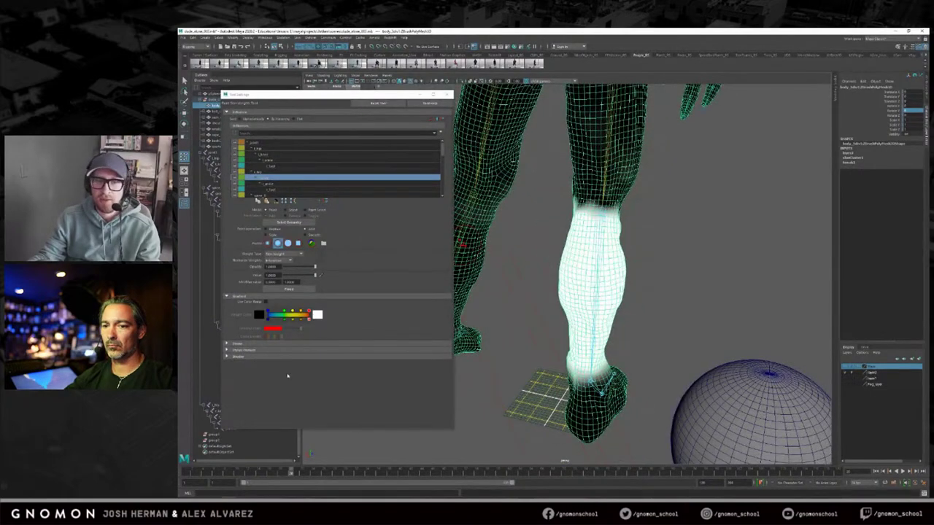
{"action": "mouse_move", "coordinate": [283, 470]}
{"action": "left_mouse_down"}
{"action": "mouse_move", "coordinate": [238, 475]}
{"action": "mouse_move", "coordinate": [280, 473]}
{"action": "left_mouse_up"}
{"action": "mouse_move", "coordinate": [475, 419]}
{"action": "left_mouse_down", "text": "alt"}
{"action": "mouse_move", "coordinate": [539, 402]}
{"action": "mouse_move", "coordinate": [417, 288]}
{"action": "left_mouse_up", "text": "alt"}
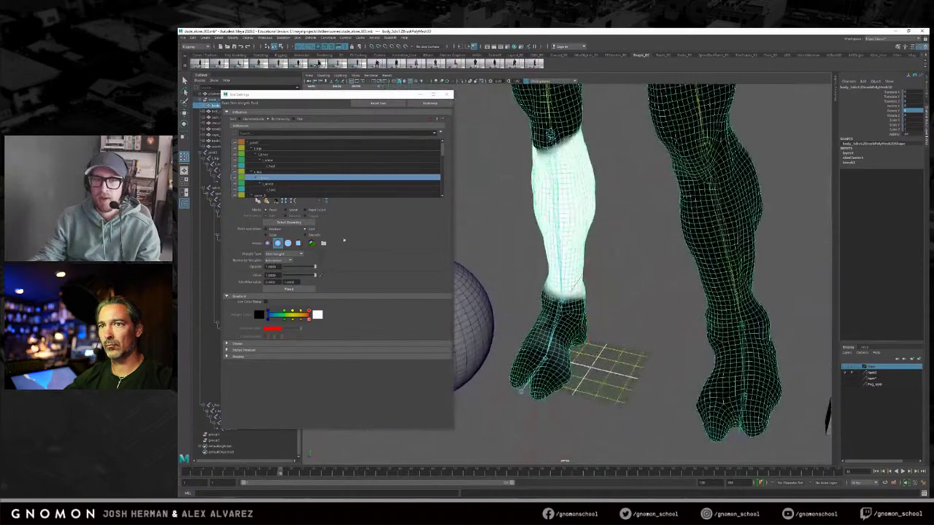
Step: Display the right ankle influence and examine its weights around the foot from several angles while playing and scrubbing the animation
{"action": "left_click", "coordinate": [273, 186]}
{"action": "mouse_move", "coordinate": [558, 316]}
{"action": "left_mouse_down", "text": "alt"}
{"action": "mouse_move", "coordinate": [602, 279]}
{"action": "mouse_move", "coordinate": [581, 287]}
{"action": "mouse_move", "coordinate": [634, 296]}
{"action": "mouse_move", "coordinate": [626, 339]}
{"action": "left_mouse_up", "text": "alt"}
{"action": "left_click_drag", "start_coordinate": [270, 472], "coordinate": [251, 476]}
{"action": "key", "text": "alt+v"}
{"action": "left_click_drag", "start_coordinate": [582, 272], "coordinate": [766, 323], "text": "alt"}
{"action": "mouse_move", "coordinate": [284, 473]}
{"action": "left_mouse_down"}
{"action": "mouse_move", "coordinate": [235, 473]}
{"action": "mouse_move", "coordinate": [296, 473]}
{"action": "left_mouse_up"}
{"action": "left_click_drag", "start_coordinate": [515, 293], "coordinate": [536, 284], "text": "alt"}
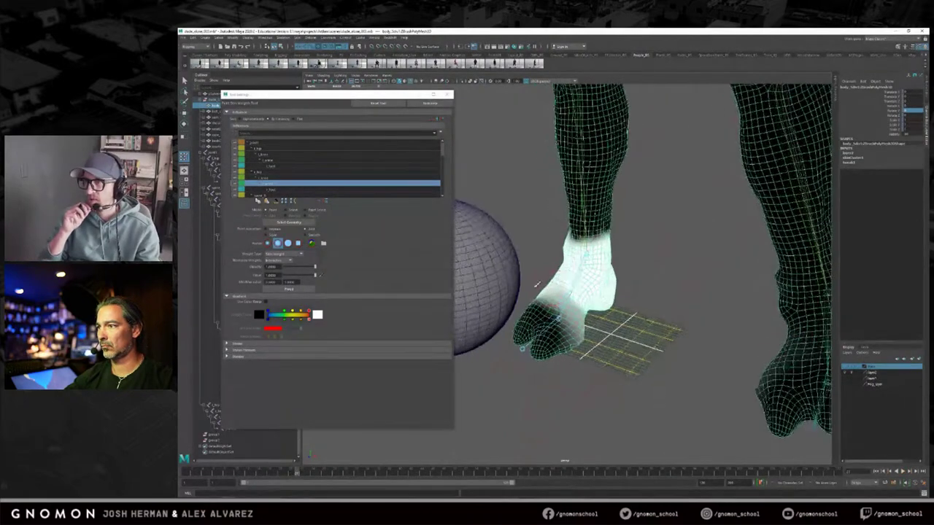
{"action": "mouse_move", "coordinate": [558, 250]}
{"action": "left_mouse_down", "text": "alt"}
{"action": "mouse_move", "coordinate": [523, 268]}
{"action": "mouse_move", "coordinate": [481, 271]}
{"action": "mouse_move", "coordinate": [599, 281]}
{"action": "left_mouse_up", "text": "alt"}
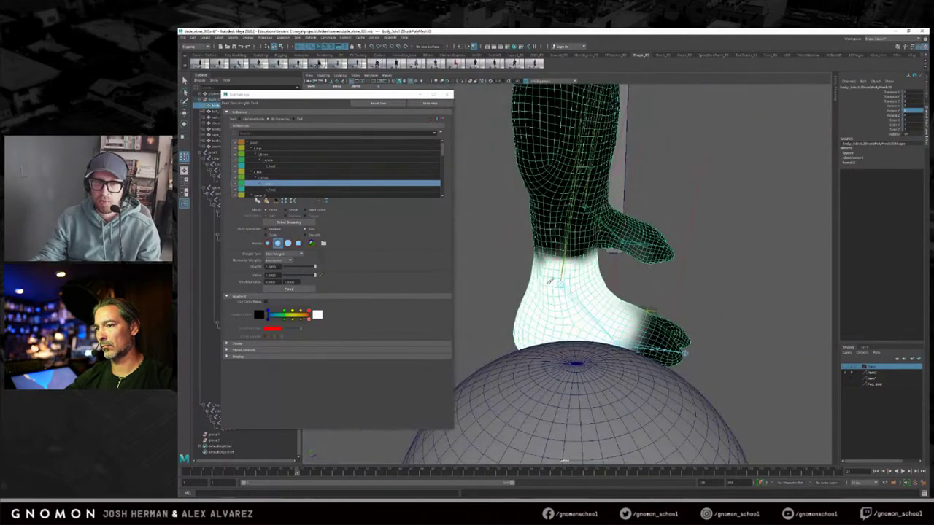
{"action": "left_click_drag", "start_coordinate": [632, 322], "coordinate": [540, 255], "text": "alt"}
{"action": "left_click_drag", "start_coordinate": [487, 284], "coordinate": [526, 334], "text": "alt"}
{"action": "left_click_drag", "start_coordinate": [307, 472], "coordinate": [285, 472]}
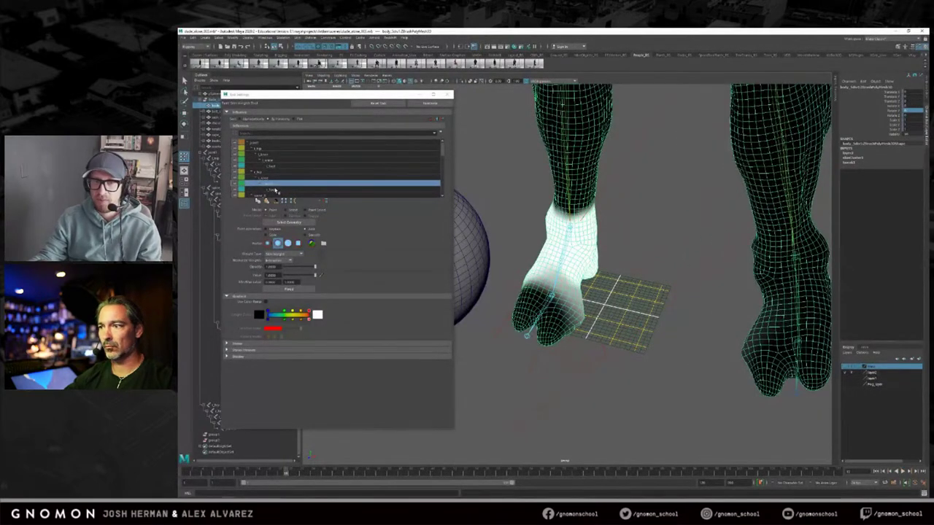
Step: Display the right foot influence's skin weights and examine how they cover the toes from several angles
{"action": "left_click", "coordinate": [275, 190]}
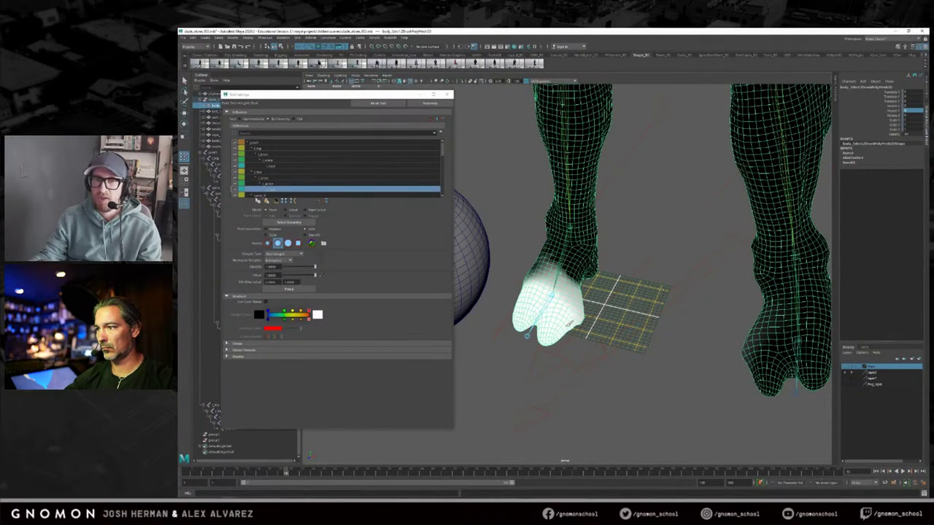
{"action": "left_click_drag", "start_coordinate": [527, 301], "coordinate": [542, 248], "text": "alt"}
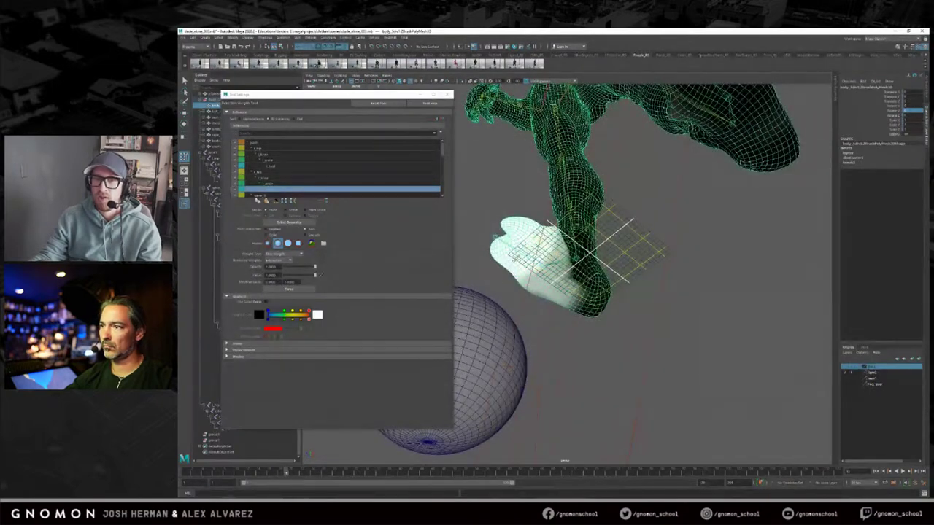
{"action": "left_click_drag", "start_coordinate": [547, 268], "coordinate": [606, 315], "text": "alt"}
Step: Return to the right ankle influence and examine its weight falloff toward the toes and shin, scrubbing the animation slightly
{"action": "left_click", "coordinate": [285, 183]}
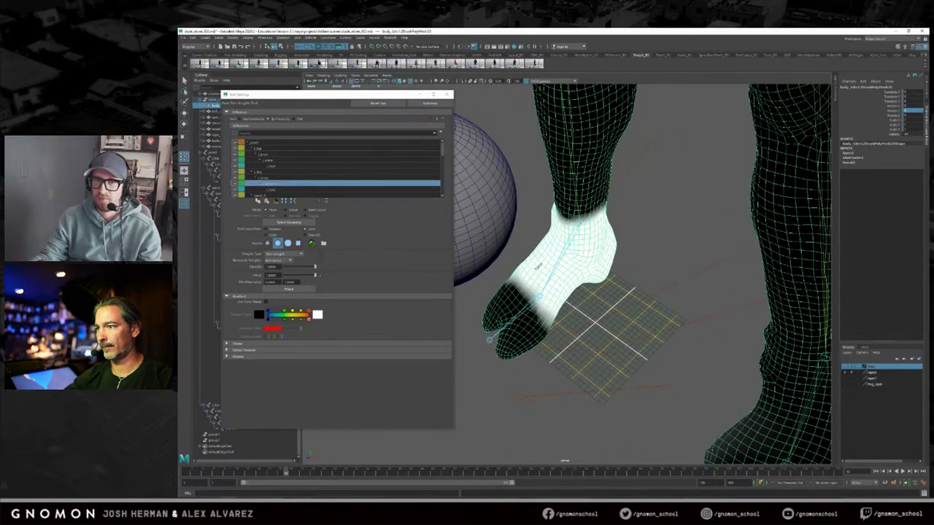
{"action": "left_click_drag", "start_coordinate": [563, 274], "coordinate": [511, 284], "text": "alt"}
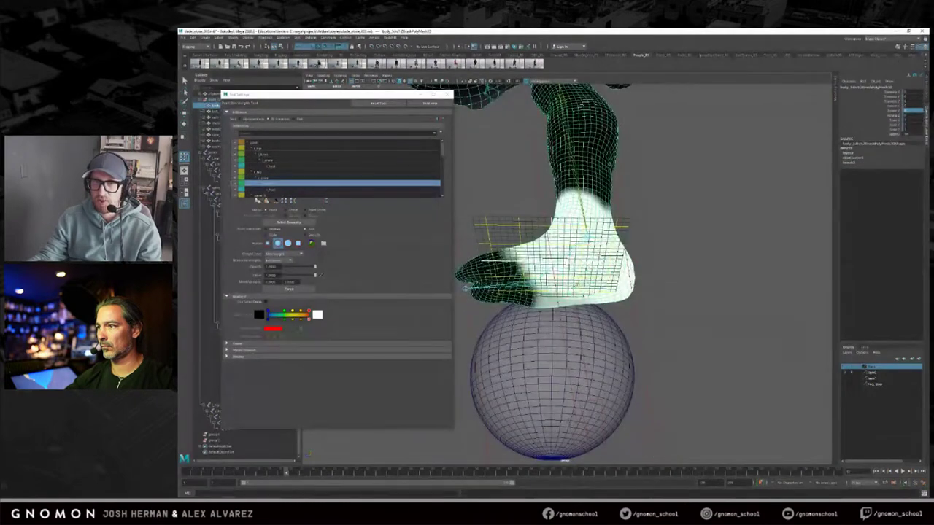
{"action": "left_click_drag", "start_coordinate": [622, 278], "coordinate": [529, 342], "text": "alt"}
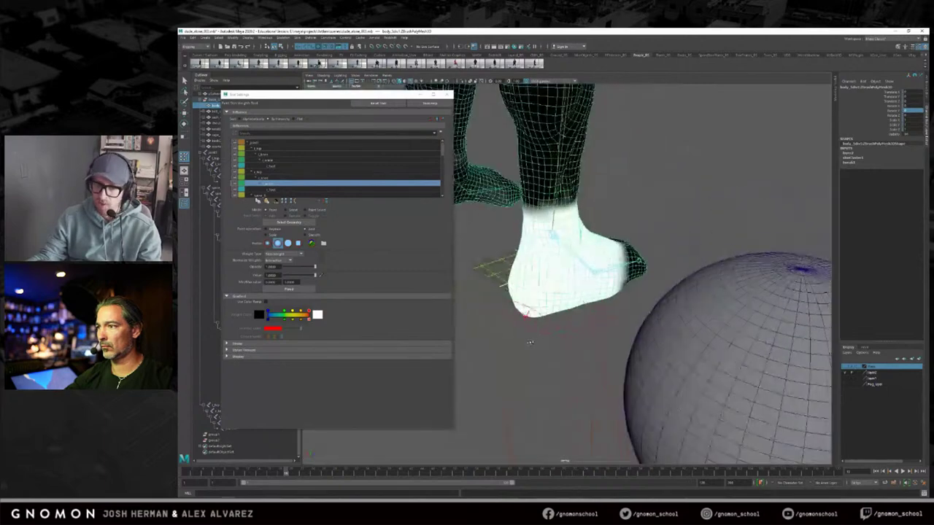
{"action": "left_click_drag", "start_coordinate": [609, 286], "coordinate": [558, 292], "text": "alt"}
{"action": "mouse_move", "coordinate": [287, 473]}
{"action": "left_mouse_down"}
{"action": "mouse_move", "coordinate": [334, 473]}
{"action": "mouse_move", "coordinate": [221, 473]}
{"action": "mouse_move", "coordinate": [290, 474]}
{"action": "left_mouse_up"}
{"action": "left_click_drag", "start_coordinate": [603, 264], "coordinate": [551, 278], "text": "alt"}
{"action": "right_click_drag", "start_coordinate": [551, 278], "coordinate": [452, 259], "text": "alt"}
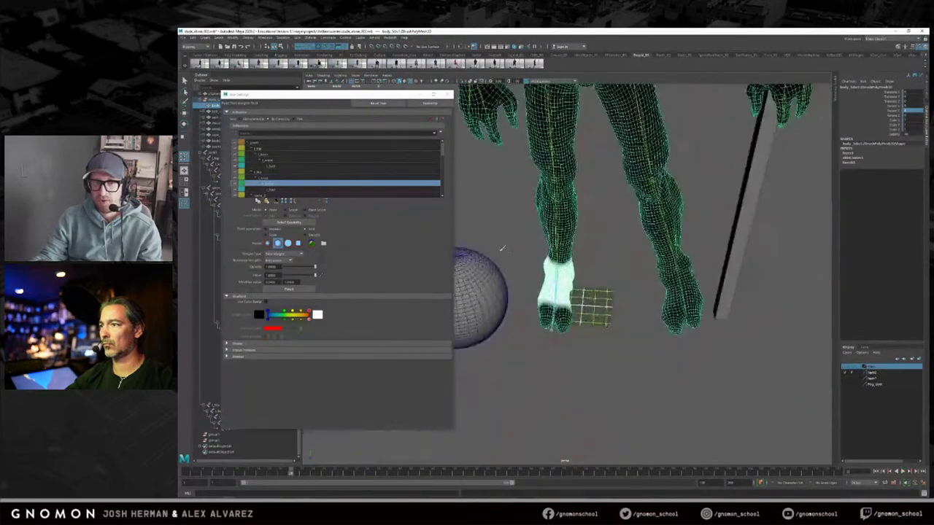
{"action": "middle_click_drag", "start_coordinate": [526, 250], "coordinate": [508, 329], "text": "alt"}
{"action": "left_click_drag", "start_coordinate": [509, 329], "coordinate": [488, 346], "text": "alt"}
{"action": "middle_click_drag", "start_coordinate": [488, 346], "coordinate": [542, 294], "text": "alt"}
{"action": "right_click_drag", "start_coordinate": [542, 294], "coordinate": [673, 321], "text": "alt"}
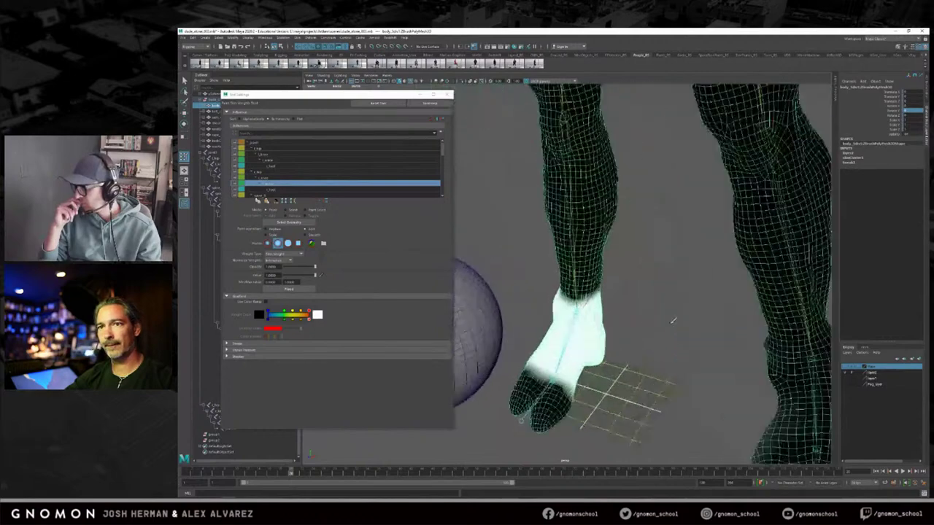
{"action": "left_click_drag", "start_coordinate": [556, 257], "coordinate": [539, 248], "text": "alt"}
Step: Switch the skin weight paint operation to Smooth with the right ankle influence active
{"action": "left_click", "coordinate": [306, 235]}
{"action": "left_click_drag", "start_coordinate": [541, 277], "coordinate": [581, 237], "text": "alt"}
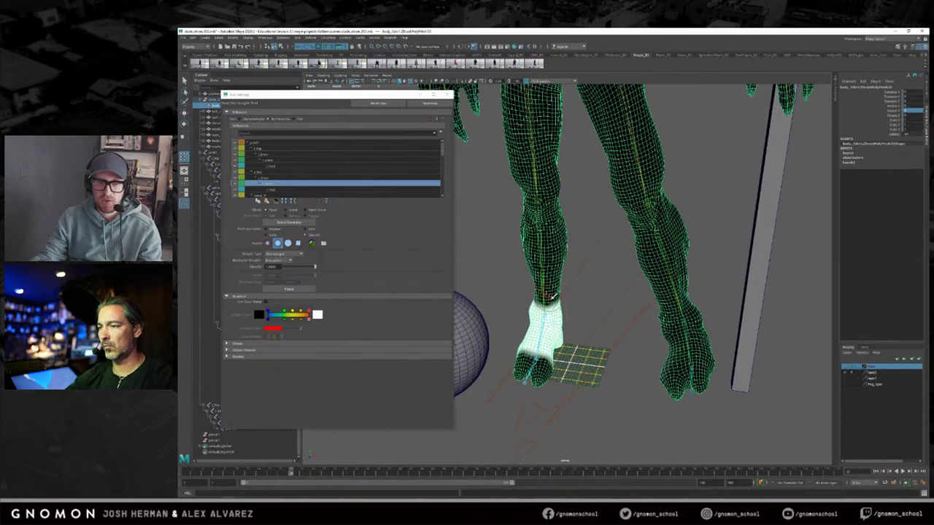
{"action": "left_click_drag", "start_coordinate": [561, 291], "coordinate": [616, 224], "text": "alt"}
{"action": "middle_click_drag", "start_coordinate": [615, 224], "coordinate": [617, 312], "text": "alt"}
{"action": "left_click_drag", "start_coordinate": [618, 313], "coordinate": [630, 313], "text": "alt"}
{"action": "right_click_drag", "start_coordinate": [630, 313], "coordinate": [559, 298], "text": "alt"}
{"action": "left_click_drag", "start_coordinate": [559, 298], "coordinate": [510, 298], "text": "alt"}
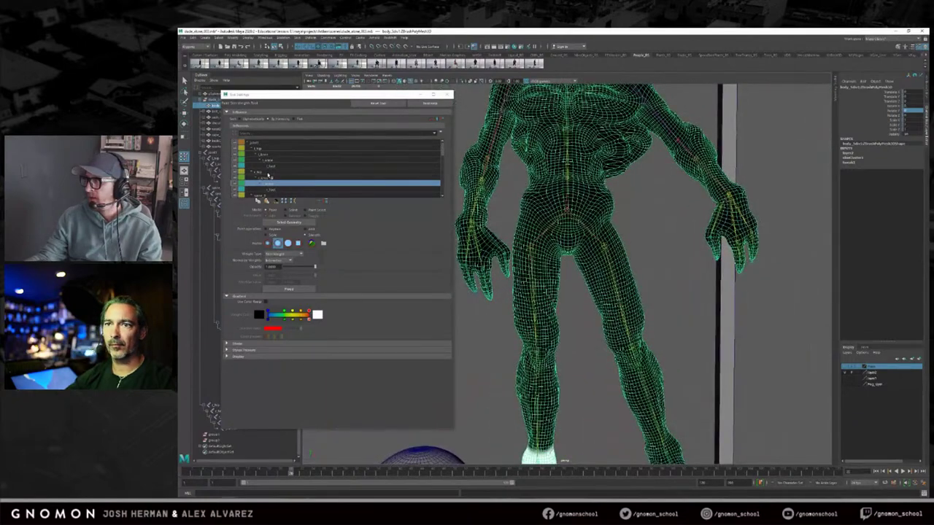
Step: Display the left hip influence and examine its weights around the pelvis and thigh while scrubbing the leg animation
{"action": "left_click", "coordinate": [271, 148]}
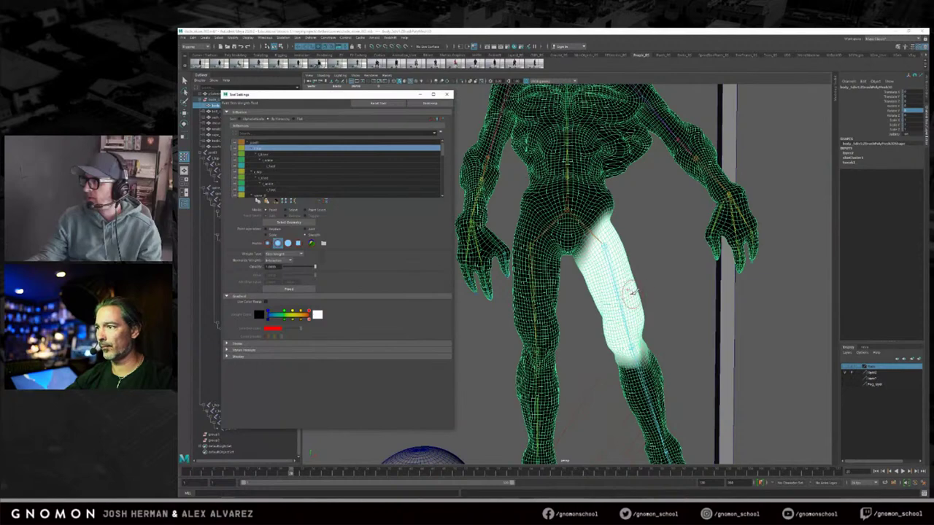
{"action": "left_click_drag", "start_coordinate": [632, 292], "coordinate": [625, 296], "text": "alt"}
{"action": "right_click_drag", "start_coordinate": [642, 302], "coordinate": [688, 302], "text": "alt"}
{"action": "middle_click_drag", "start_coordinate": [688, 302], "coordinate": [667, 333], "text": "alt"}
{"action": "left_click_drag", "start_coordinate": [667, 333], "coordinate": [652, 352], "text": "alt"}
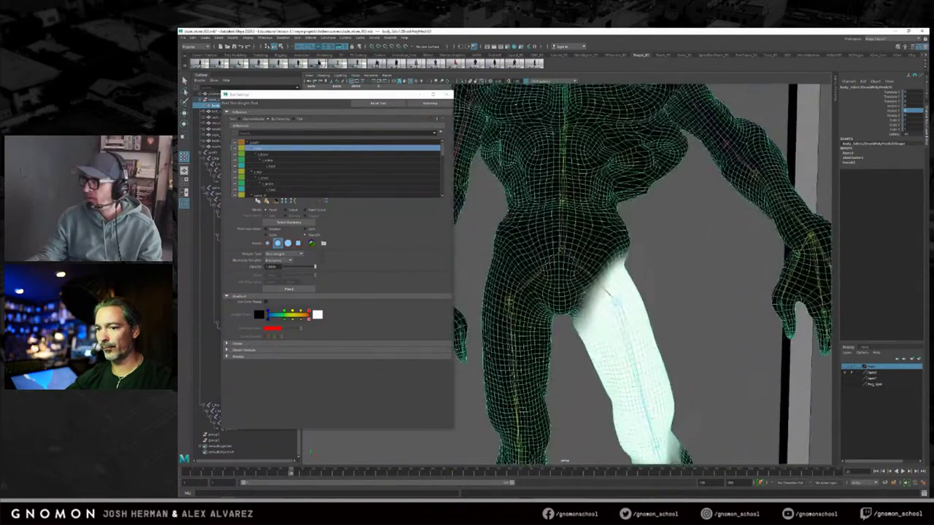
{"action": "mouse_move", "coordinate": [241, 475]}
{"action": "left_mouse_down"}
{"action": "mouse_move", "coordinate": [300, 473]}
{"action": "mouse_move", "coordinate": [286, 474]}
{"action": "left_mouse_up"}
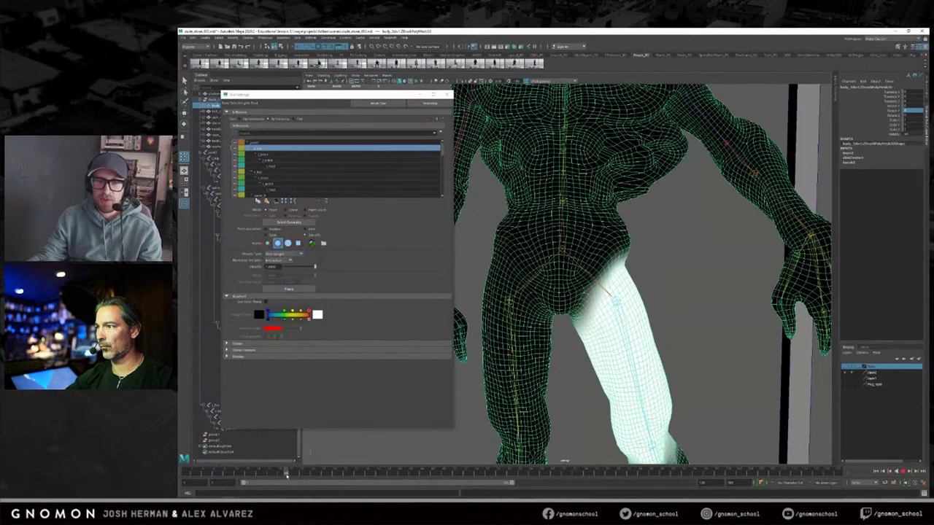
{"action": "left_click_drag", "start_coordinate": [598, 366], "coordinate": [642, 325], "text": "alt"}
Step: Set the paint operation to Add with a low value and brush left hip weight onto the back of the hip
{"action": "left_click", "coordinate": [309, 230]}
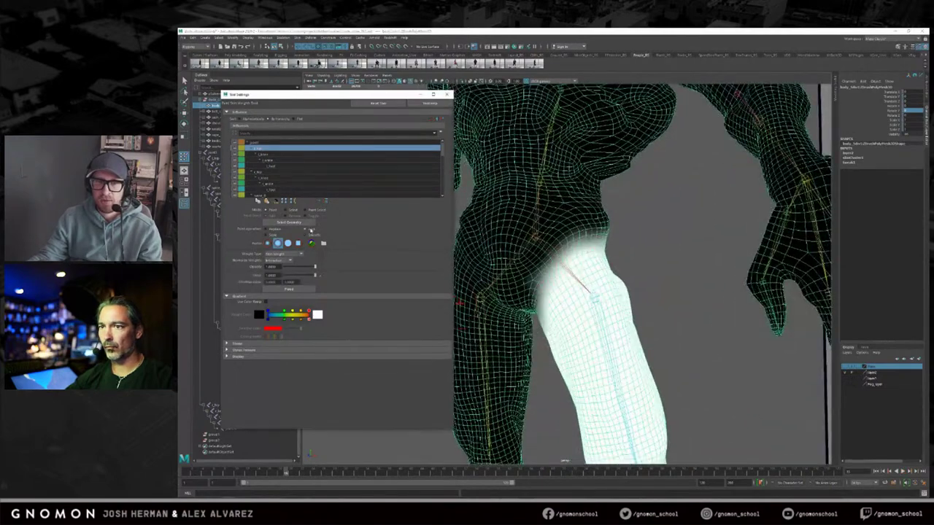
{"action": "mouse_move", "coordinate": [539, 240]}
{"action": "left_mouse_down", "text": "alt"}
{"action": "mouse_move", "coordinate": [611, 267]}
{"action": "mouse_move", "coordinate": [604, 274]}
{"action": "mouse_move", "coordinate": [621, 271]}
{"action": "mouse_move", "coordinate": [496, 267]}
{"action": "mouse_move", "coordinate": [504, 282]}
{"action": "mouse_move", "coordinate": [569, 271]}
{"action": "mouse_move", "coordinate": [540, 263]}
{"action": "left_mouse_up", "text": "alt"}
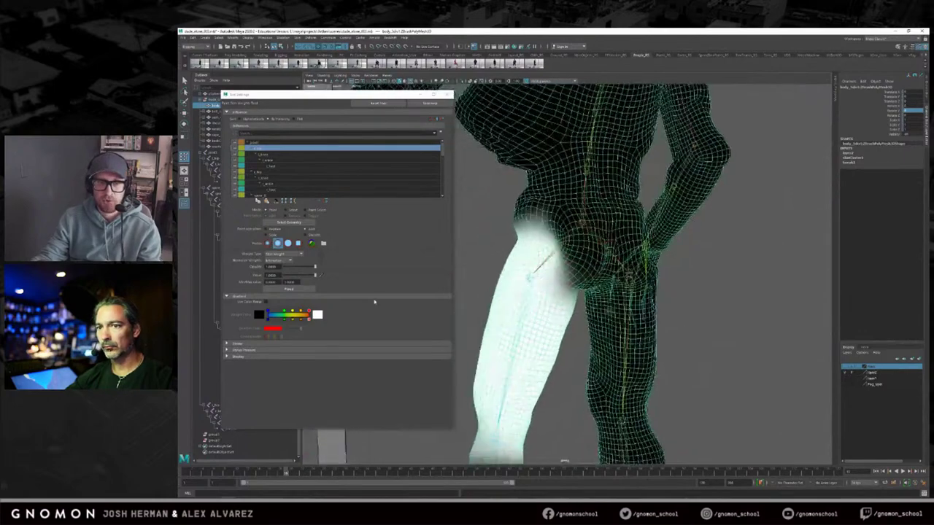
{"action": "left_click_drag", "start_coordinate": [315, 275], "coordinate": [286, 276]}
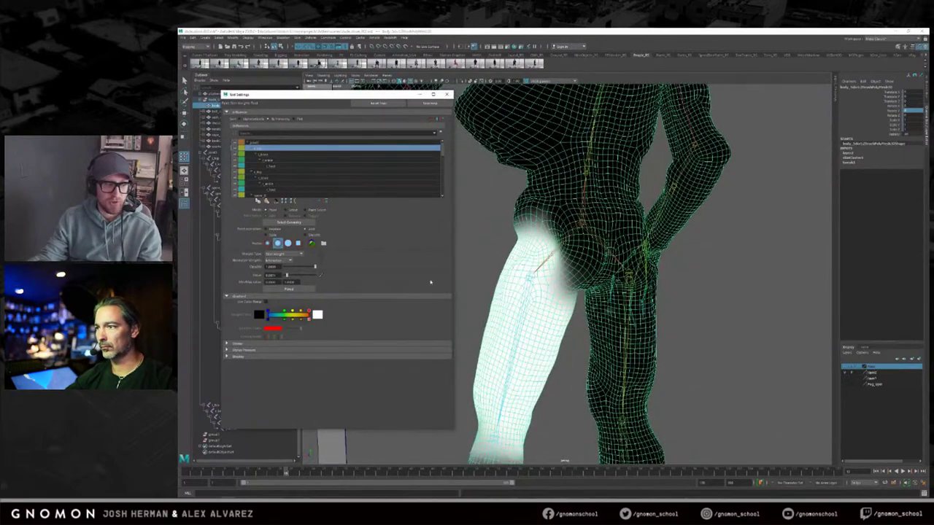
{"action": "left_click_drag", "start_coordinate": [532, 260], "coordinate": [542, 239]}
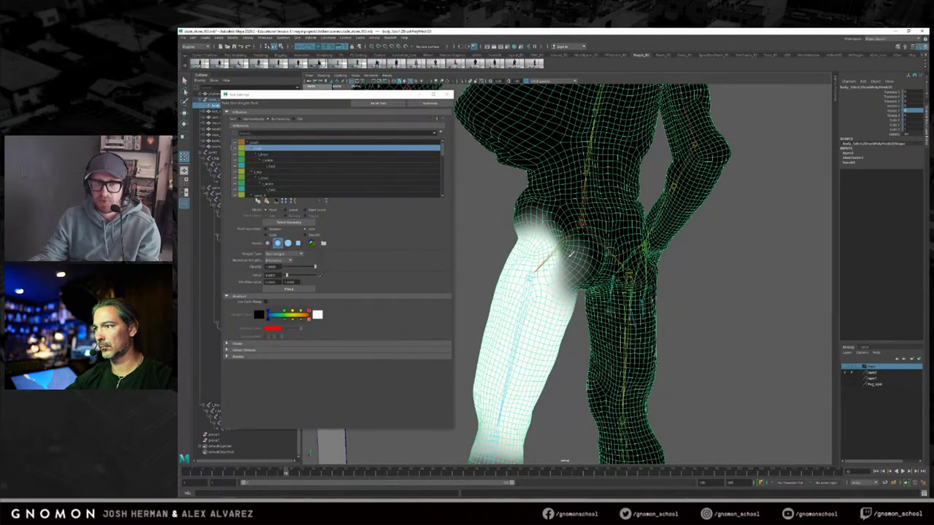
Step: Scrub the leg animation and examine how the left hip weights deform the buttock and thigh from behind and in front
{"action": "left_click_drag", "start_coordinate": [559, 230], "coordinate": [485, 239], "text": "alt"}
{"action": "left_click_drag", "start_coordinate": [290, 475], "coordinate": [274, 461], "text": "alt"}
{"action": "scroll", "coordinate": [562, 340], "scroll_direction": "up", "scroll_amount": 3}
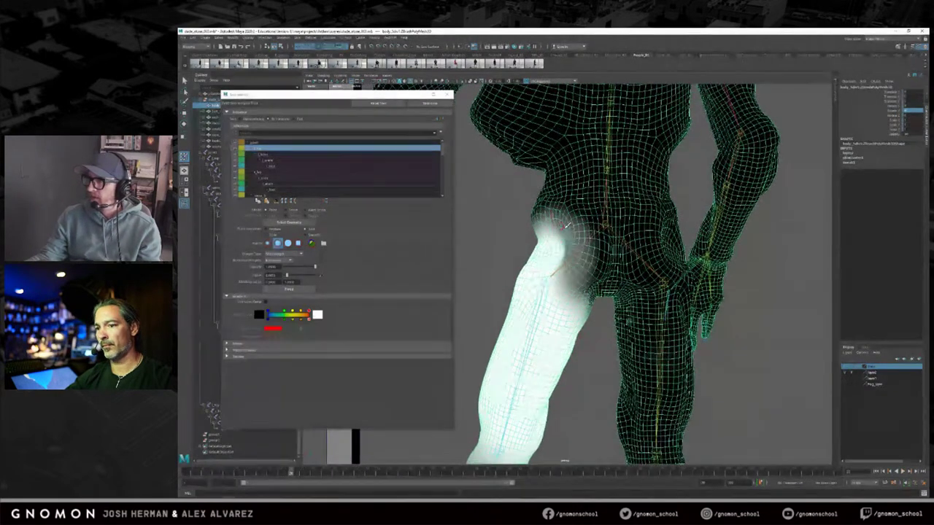
{"action": "mouse_move", "coordinate": [286, 472]}
{"action": "left_mouse_down"}
{"action": "mouse_move", "coordinate": [188, 478]}
{"action": "mouse_move", "coordinate": [272, 486]}
{"action": "mouse_move", "coordinate": [188, 478]}
{"action": "mouse_move", "coordinate": [261, 482]}
{"action": "left_mouse_up"}
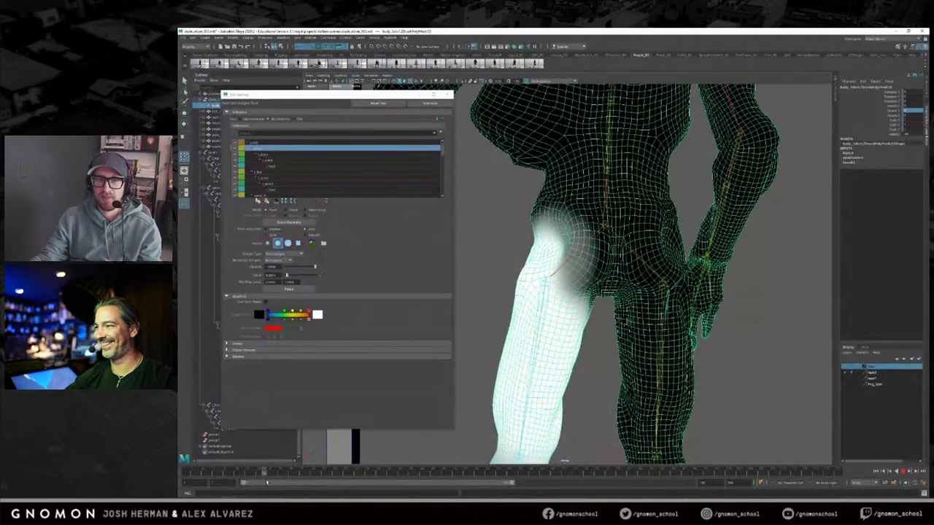
{"action": "middle_click_drag", "start_coordinate": [621, 357], "coordinate": [611, 308], "text": "alt"}
{"action": "mouse_move", "coordinate": [555, 312]}
{"action": "left_mouse_down", "text": "alt"}
{"action": "mouse_move", "coordinate": [670, 318]}
{"action": "mouse_move", "coordinate": [640, 314]}
{"action": "left_mouse_up", "text": "alt"}
{"action": "right_click_drag", "start_coordinate": [640, 314], "coordinate": [583, 309], "text": "alt"}
{"action": "left_click_drag", "start_coordinate": [583, 309], "coordinate": [620, 305], "text": "alt"}
{"action": "mouse_move", "coordinate": [264, 473]}
{"action": "left_mouse_down"}
{"action": "mouse_move", "coordinate": [230, 474]}
{"action": "mouse_move", "coordinate": [302, 474]}
{"action": "left_mouse_up"}
{"action": "mouse_move", "coordinate": [575, 350]}
{"action": "right_mouse_down", "text": "alt"}
{"action": "mouse_move", "coordinate": [542, 350]}
{"action": "mouse_move", "coordinate": [482, 321]}
{"action": "right_mouse_up", "text": "alt"}
{"action": "left_click_drag", "start_coordinate": [588, 318], "coordinate": [578, 286], "text": "alt"}
{"action": "middle_click_drag", "start_coordinate": [578, 287], "coordinate": [580, 323], "text": "alt"}
{"action": "right_click_drag", "start_coordinate": [580, 323], "coordinate": [708, 353], "text": "alt"}
{"action": "left_click_drag", "start_coordinate": [709, 353], "coordinate": [681, 318], "text": "alt"}
{"action": "mouse_move", "coordinate": [680, 318]}
{"action": "right_mouse_down", "text": "alt"}
{"action": "mouse_move", "coordinate": [610, 344]}
{"action": "mouse_move", "coordinate": [628, 321]}
{"action": "right_mouse_up", "text": "alt"}
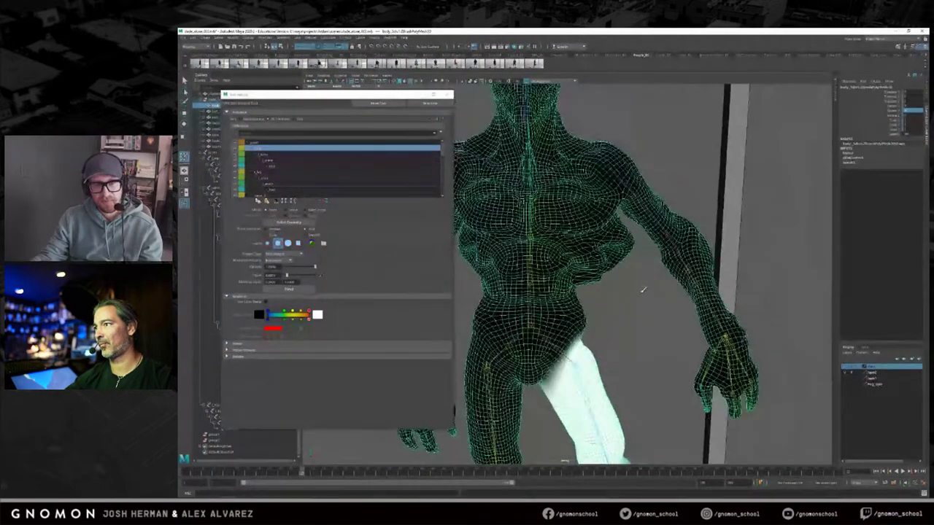
Step: Lower the left arm by changing the left shoulder joint's rotation, and key that pose at the start of the timeline
{"action": "key", "text": "q"}
{"action": "left_click", "coordinate": [621, 177]}
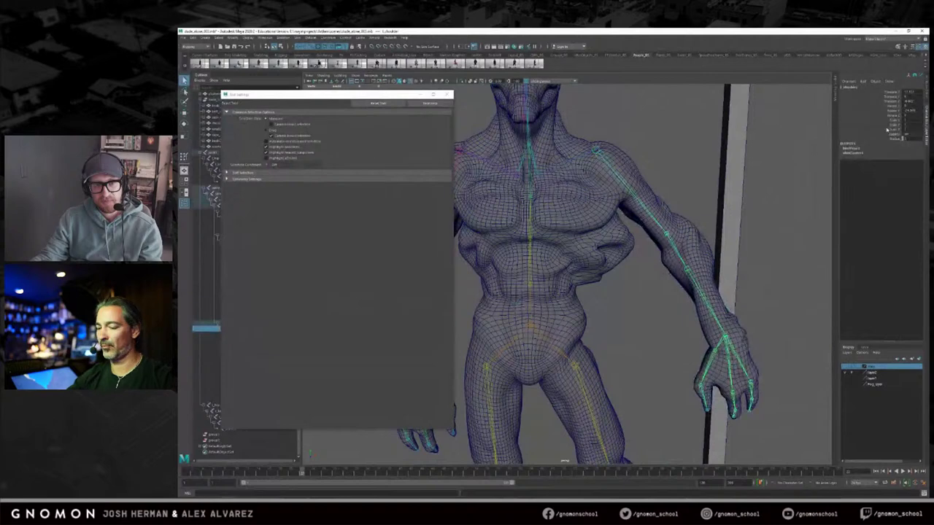
{"action": "key", "text": "Return"}
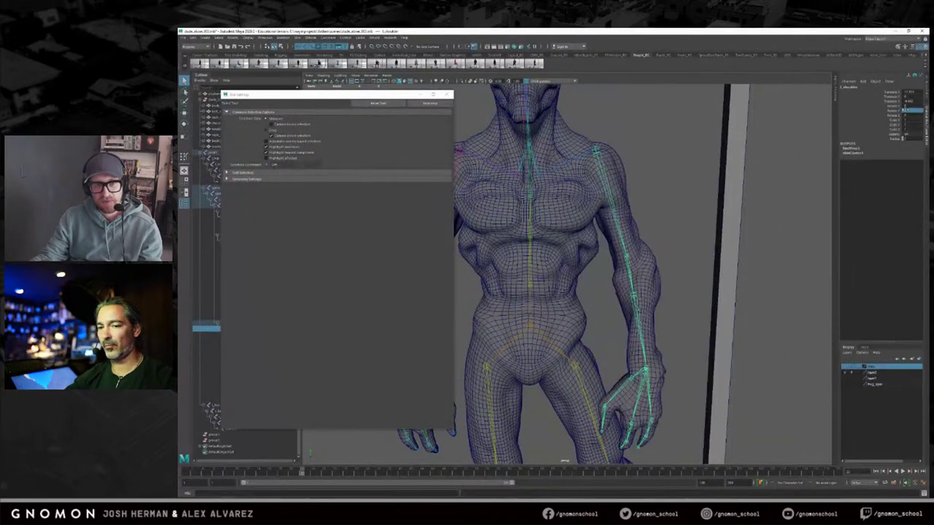
{"action": "left_click_drag", "start_coordinate": [300, 473], "coordinate": [177, 476]}
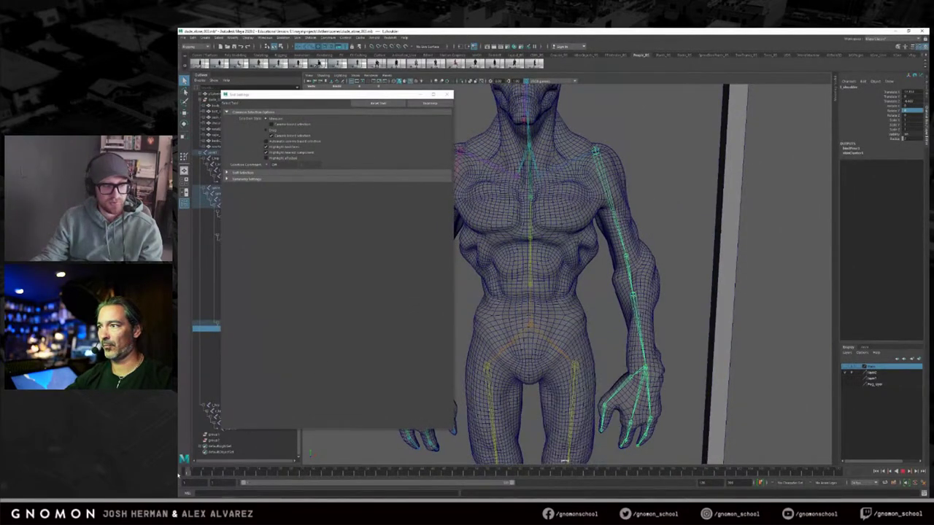
{"action": "key", "text": "e"}
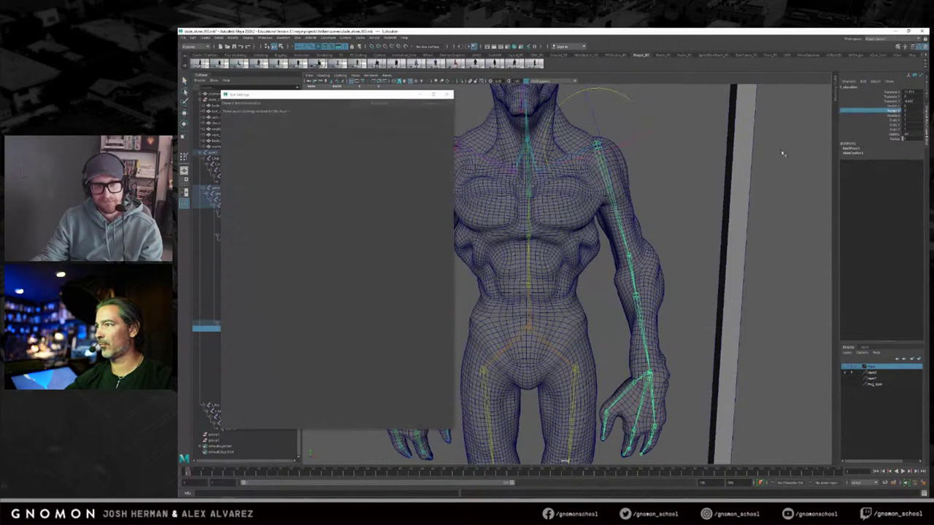
{"action": "key", "text": "s"}
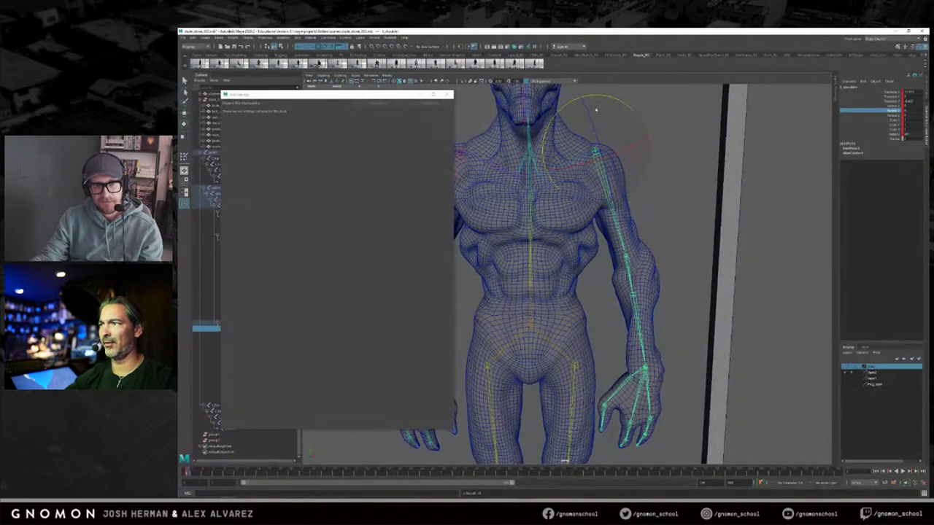
Step: Rotate the left shoulder joint to raise the arm outward, and key it on the frame of the left hip's next keyframe
{"action": "left_click_drag", "start_coordinate": [563, 107], "coordinate": [550, 127]}
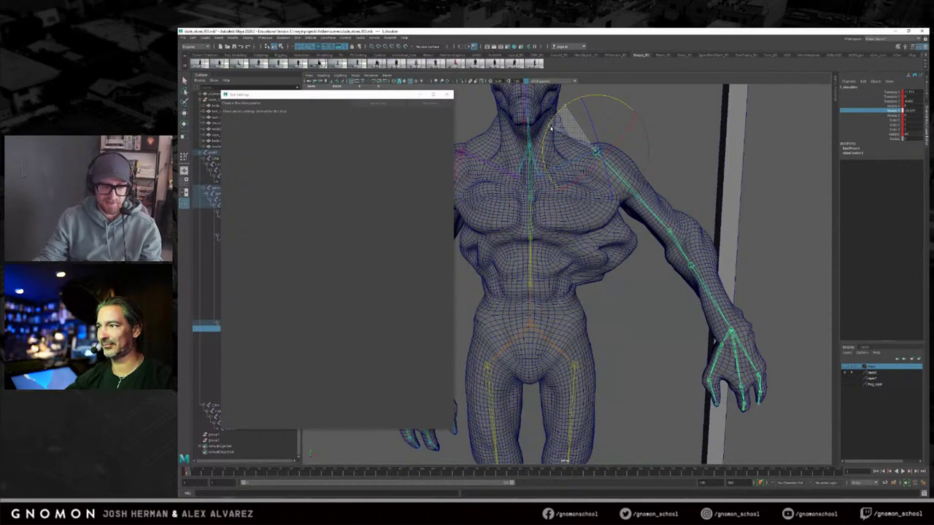
{"action": "left_click", "coordinate": [589, 359]}
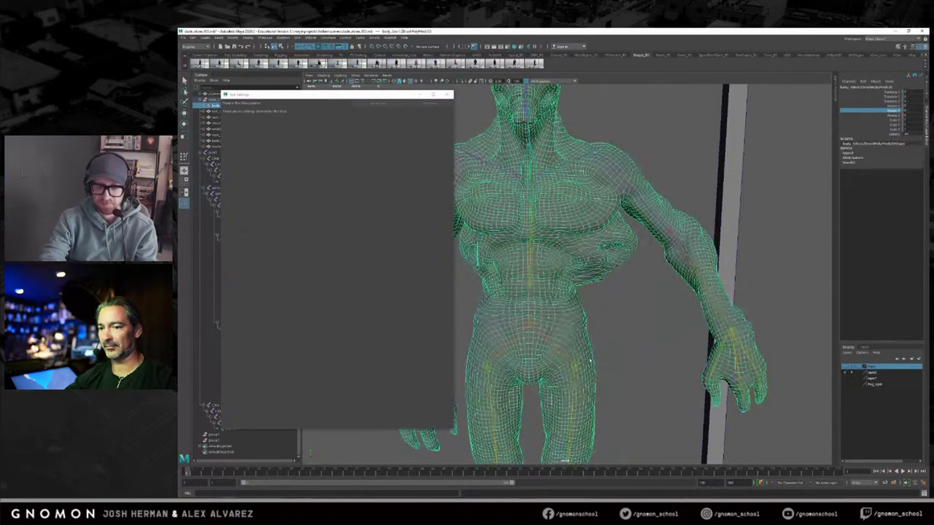
{"action": "left_click", "coordinate": [572, 374]}
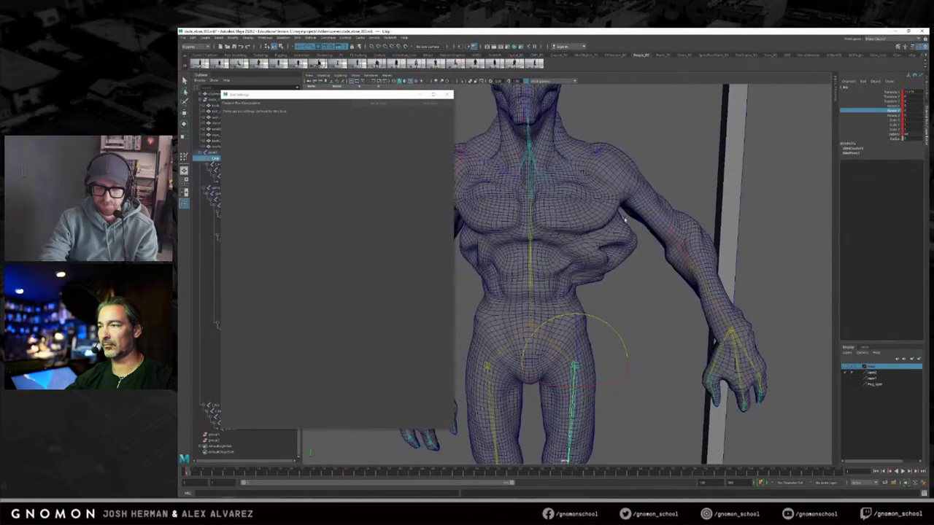
{"action": "left_click", "coordinate": [638, 191]}
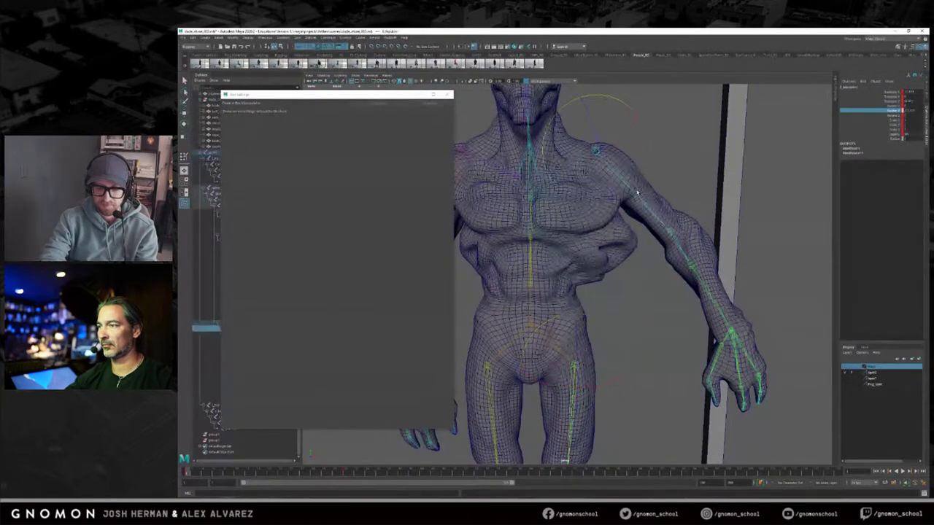
{"action": "middle_click", "coordinate": [343, 475]}
{"action": "key", "text": "s"}
{"action": "mouse_move", "coordinate": [344, 475]}
{"action": "left_mouse_down"}
{"action": "mouse_move", "coordinate": [197, 472]}
{"action": "mouse_move", "coordinate": [329, 470]}
{"action": "left_mouse_up"}
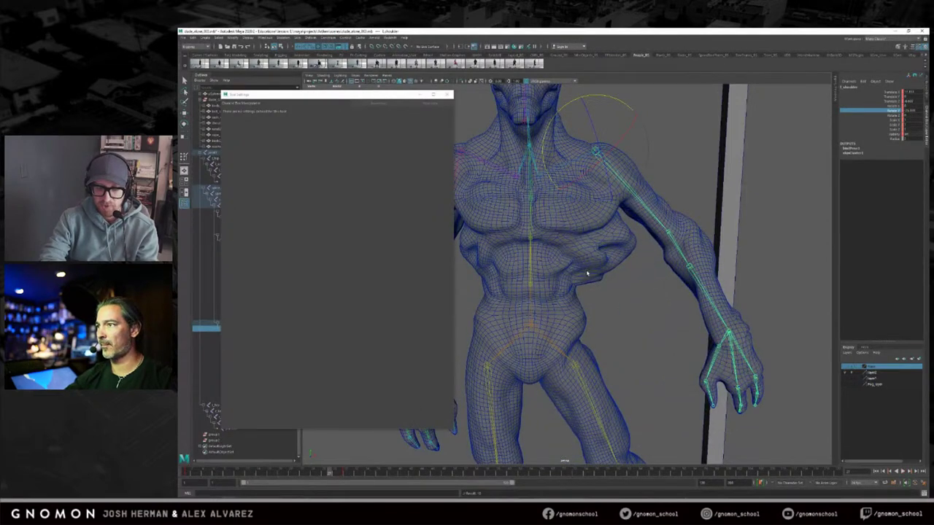
Step: Clear the shoulder selection and select the lower spine joint to show the upper-body joints beneath it
{"action": "right_click_drag", "start_coordinate": [586, 274], "coordinate": [617, 273], "text": "alt"}
{"action": "middle_click_drag", "start_coordinate": [617, 273], "coordinate": [615, 285], "text": "alt"}
{"action": "key", "text": "q"}
{"action": "left_click", "coordinate": [618, 303]}
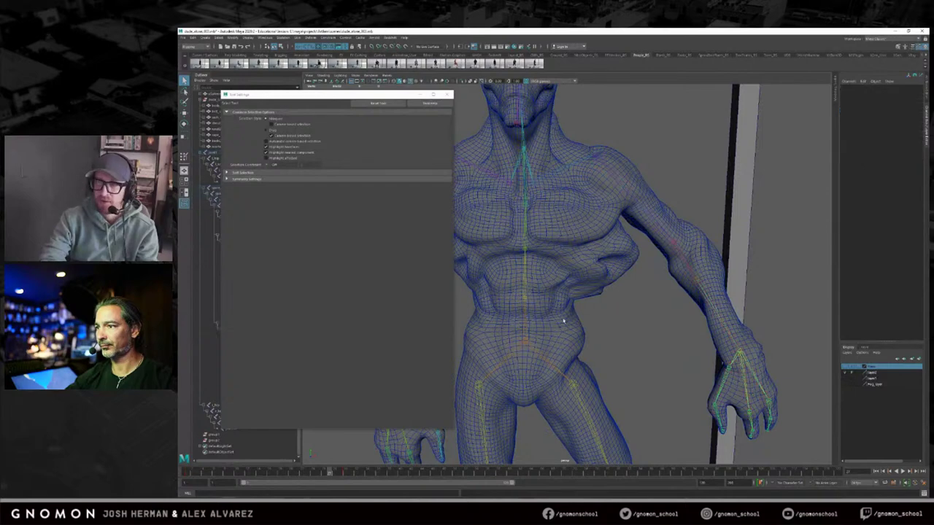
{"action": "left_click", "coordinate": [526, 289]}
{"action": "left_click_drag", "start_coordinate": [566, 278], "coordinate": [591, 276], "text": "alt"}
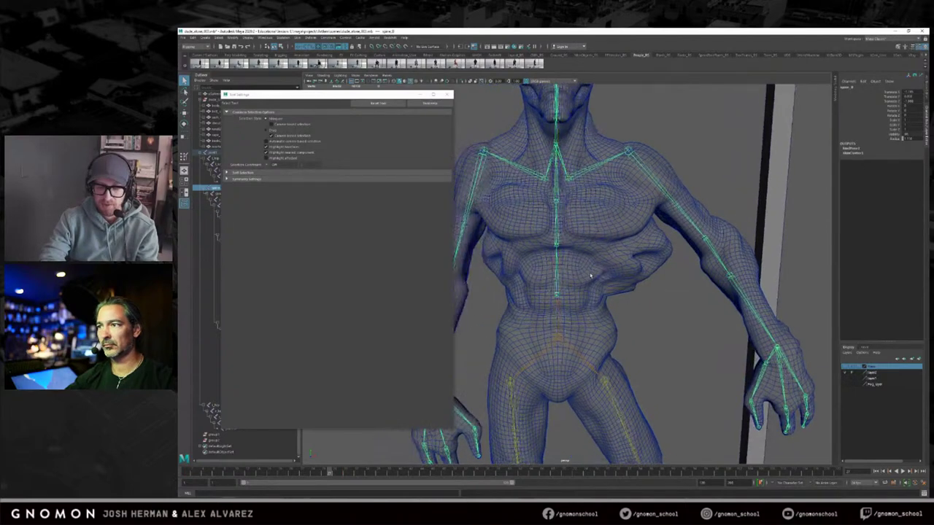
Step: Open the Paint Skin Weights tool options for the body mesh and display the lower spine influence's weights across the torso
{"action": "left_click", "coordinate": [595, 210]}
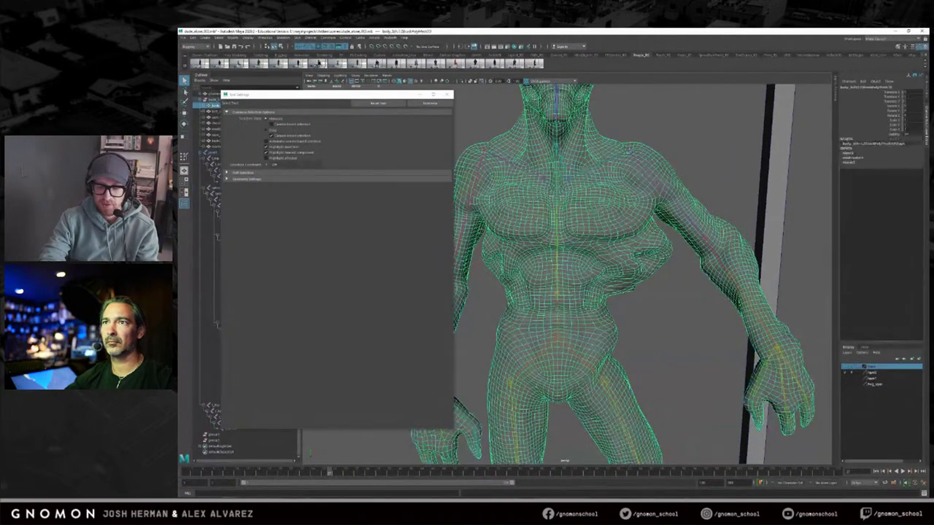
{"action": "left_click", "coordinate": [302, 38]}
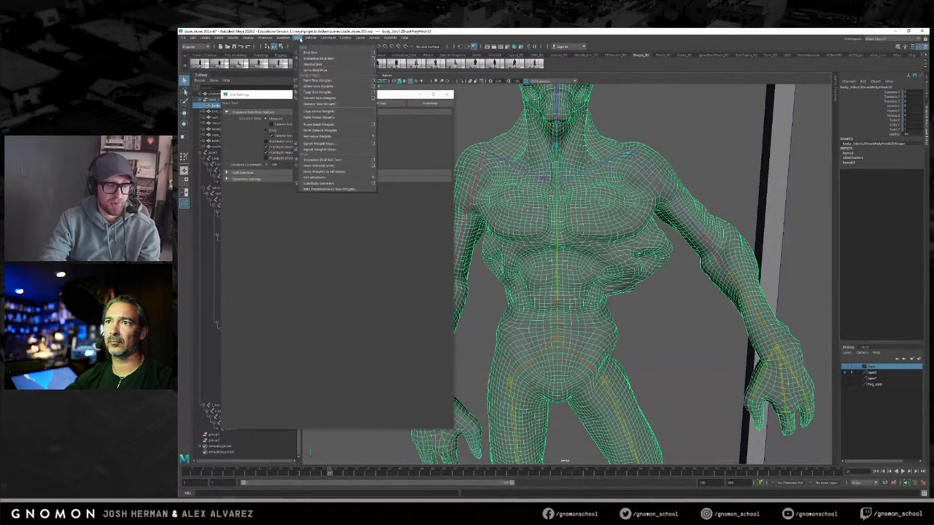
{"action": "left_click", "coordinate": [373, 80]}
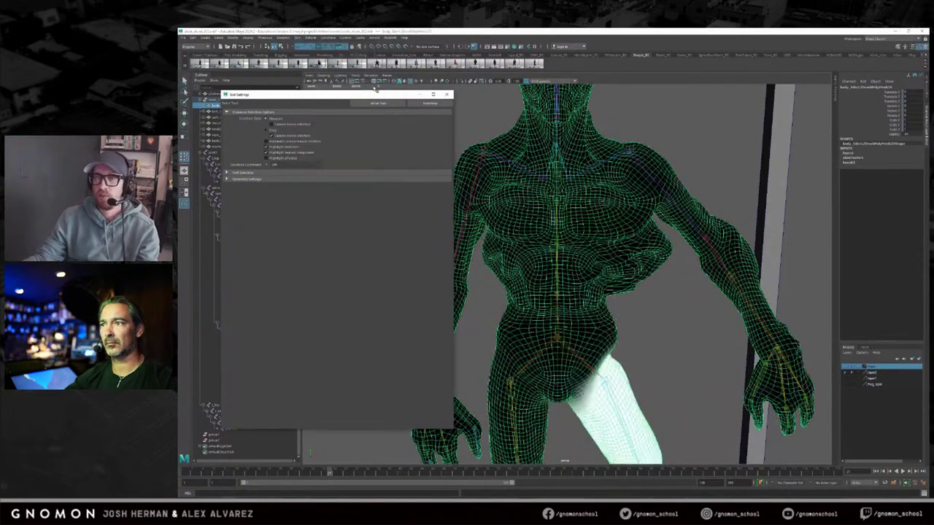
{"action": "scroll", "coordinate": [277, 169], "scroll_direction": "down", "scroll_amount": 3}
{"action": "left_click", "coordinate": [263, 178]}
{"action": "mouse_move", "coordinate": [581, 250]}
{"action": "left_mouse_down", "text": "alt"}
{"action": "mouse_move", "coordinate": [567, 248]}
{"action": "mouse_move", "coordinate": [590, 235]}
{"action": "left_mouse_up", "text": "alt"}
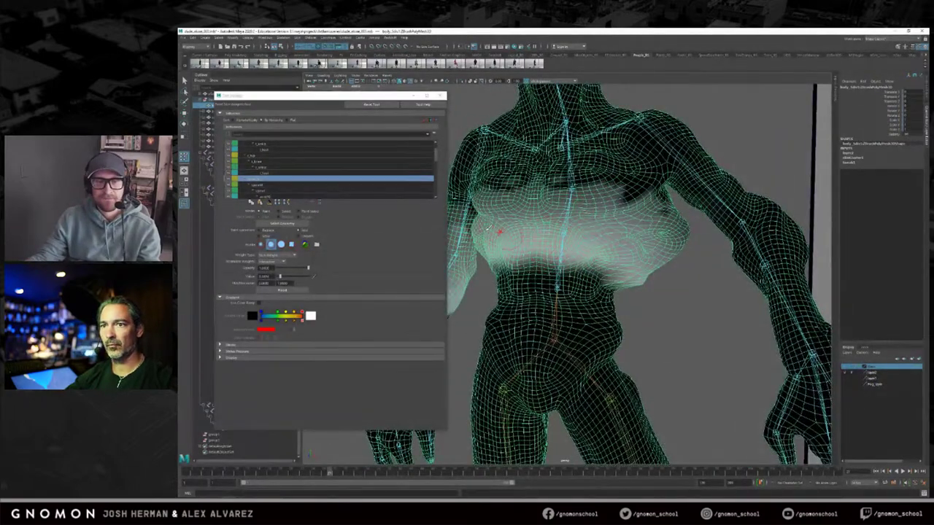
Step: Paint a weight of 1 in Replace mode for the lower spine influence across the ribs and up to the left armpit
{"action": "left_click", "coordinate": [267, 232]}
{"action": "mouse_move", "coordinate": [556, 273]}
{"action": "left_mouse_down", "text": "alt"}
{"action": "mouse_move", "coordinate": [574, 276]}
{"action": "mouse_move", "coordinate": [580, 247]}
{"action": "mouse_move", "coordinate": [650, 256]}
{"action": "mouse_move", "coordinate": [657, 284]}
{"action": "mouse_move", "coordinate": [670, 262]}
{"action": "mouse_move", "coordinate": [620, 264]}
{"action": "mouse_move", "coordinate": [634, 263]}
{"action": "mouse_move", "coordinate": [606, 281]}
{"action": "mouse_move", "coordinate": [611, 287]}
{"action": "mouse_move", "coordinate": [659, 240]}
{"action": "mouse_move", "coordinate": [624, 259]}
{"action": "mouse_move", "coordinate": [564, 260]}
{"action": "mouse_move", "coordinate": [576, 245]}
{"action": "mouse_move", "coordinate": [522, 230]}
{"action": "left_mouse_up", "text": "alt"}
{"action": "mouse_move", "coordinate": [575, 258]}
{"action": "left_mouse_down"}
{"action": "mouse_move", "coordinate": [613, 251]}
{"action": "mouse_move", "coordinate": [599, 220]}
{"action": "mouse_move", "coordinate": [562, 222]}
{"action": "mouse_move", "coordinate": [613, 242]}
{"action": "mouse_move", "coordinate": [546, 248]}
{"action": "left_mouse_up"}
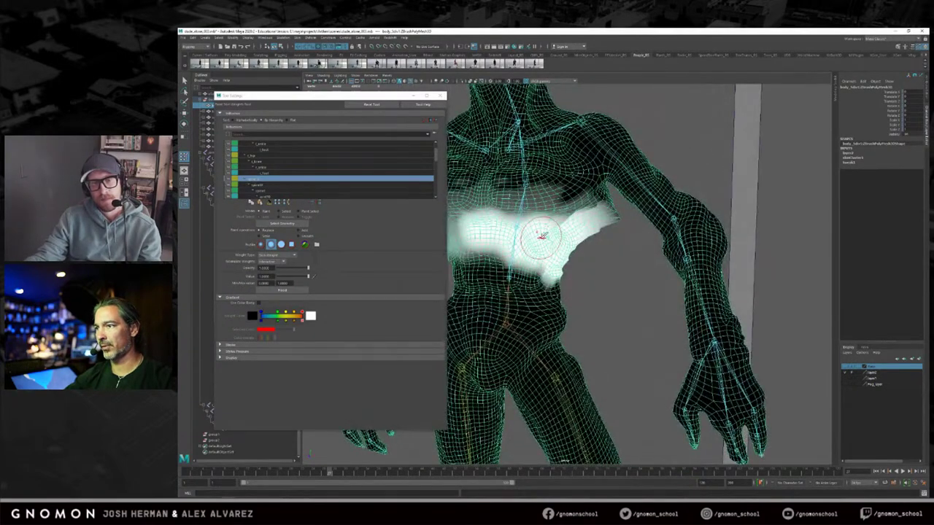
{"action": "scroll", "coordinate": [559, 255], "scroll_direction": "up", "scroll_amount": 4}
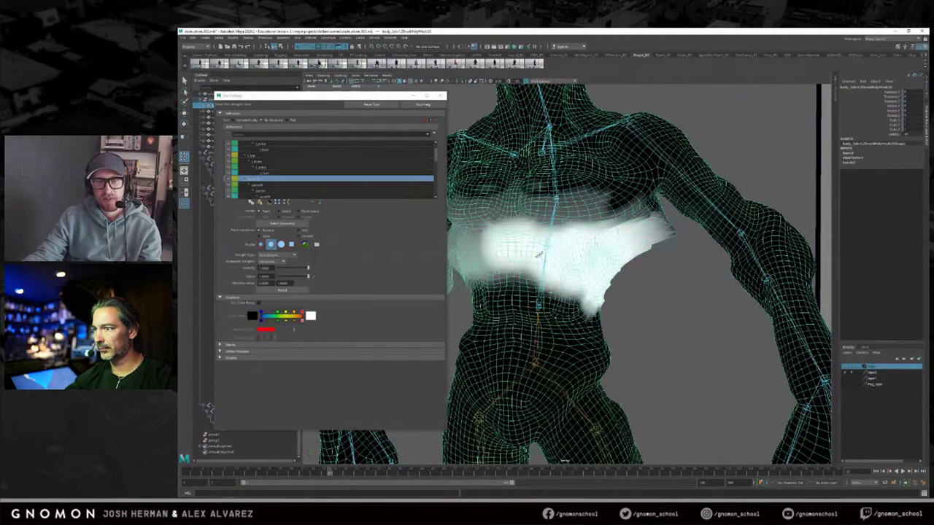
{"action": "left_click_drag", "start_coordinate": [556, 254], "coordinate": [576, 259], "text": "alt"}
{"action": "left_click_drag", "start_coordinate": [501, 252], "coordinate": [483, 267]}
{"action": "mouse_move", "coordinate": [639, 253]}
{"action": "left_mouse_down", "text": "alt"}
{"action": "mouse_move", "coordinate": [583, 264]}
{"action": "mouse_move", "coordinate": [590, 292]}
{"action": "mouse_move", "coordinate": [648, 287]}
{"action": "mouse_move", "coordinate": [602, 276]}
{"action": "left_mouse_up", "text": "alt"}
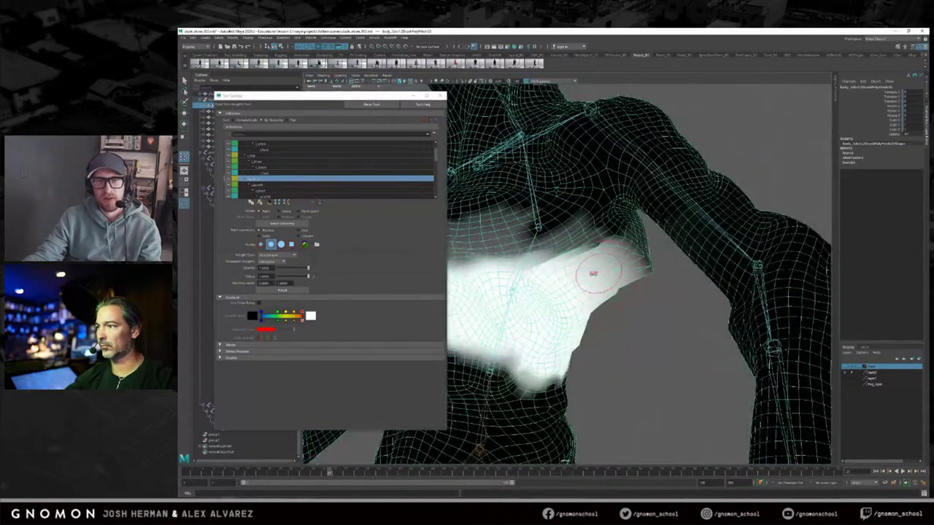
{"action": "mouse_move", "coordinate": [633, 227]}
{"action": "left_mouse_down"}
{"action": "mouse_move", "coordinate": [612, 264]}
{"action": "mouse_move", "coordinate": [634, 263]}
{"action": "mouse_move", "coordinate": [636, 244]}
{"action": "mouse_move", "coordinate": [647, 247]}
{"action": "left_mouse_up"}
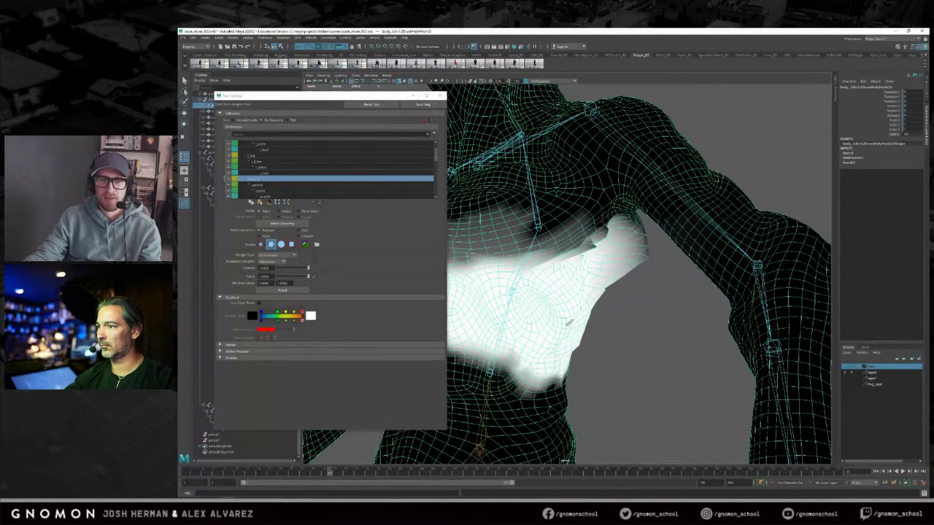
Step: Extend the lower spine influence's full weight around the left side of the ribcage, under the arm and onto the back
{"action": "left_click_drag", "start_coordinate": [598, 309], "coordinate": [529, 266], "text": "alt"}
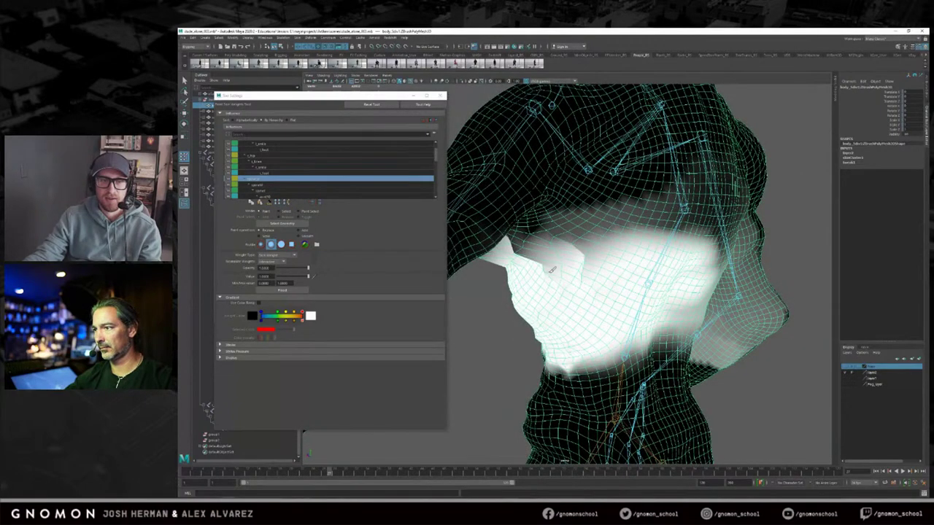
{"action": "left_click_drag", "start_coordinate": [572, 271], "coordinate": [574, 266], "text": "alt"}
{"action": "left_click_drag", "start_coordinate": [575, 263], "coordinate": [625, 248], "text": "alt"}
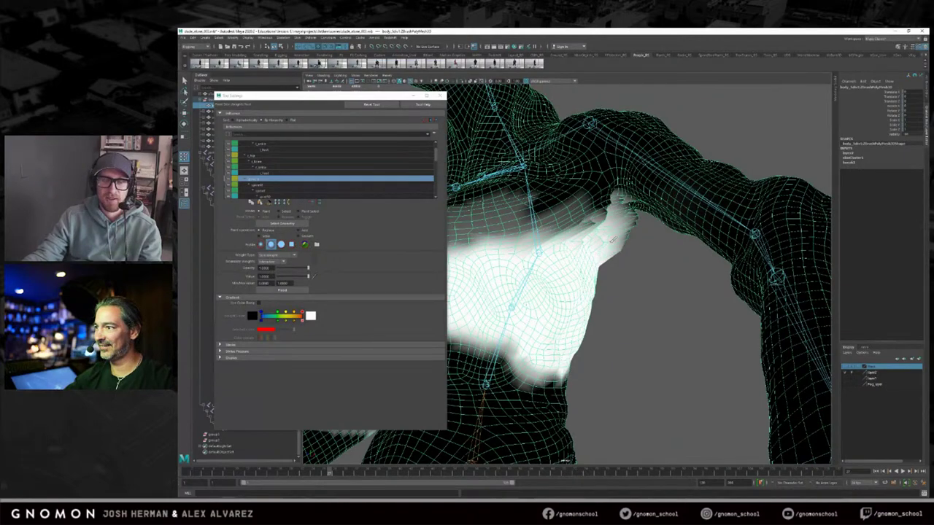
{"action": "mouse_move", "coordinate": [639, 272]}
{"action": "left_mouse_down", "text": "alt"}
{"action": "mouse_move", "coordinate": [567, 282]}
{"action": "mouse_move", "coordinate": [580, 248]}
{"action": "mouse_move", "coordinate": [590, 265]}
{"action": "mouse_move", "coordinate": [556, 254]}
{"action": "mouse_move", "coordinate": [629, 250]}
{"action": "mouse_move", "coordinate": [543, 252]}
{"action": "mouse_move", "coordinate": [517, 264]}
{"action": "left_mouse_up", "text": "alt"}
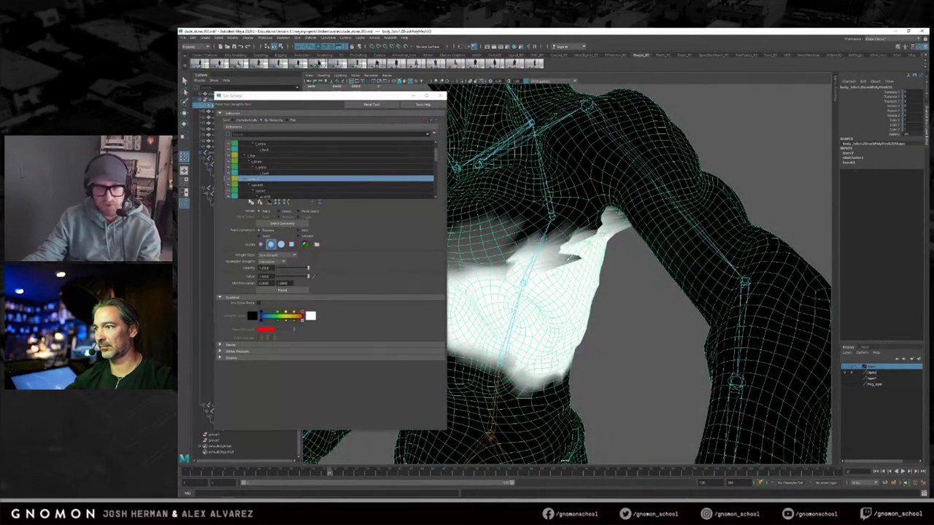
{"action": "mouse_move", "coordinate": [571, 264]}
{"action": "left_mouse_down", "text": "alt"}
{"action": "mouse_move", "coordinate": [501, 283]}
{"action": "mouse_move", "coordinate": [594, 266]}
{"action": "mouse_move", "coordinate": [573, 298]}
{"action": "mouse_move", "coordinate": [543, 286]}
{"action": "left_mouse_up", "text": "alt"}
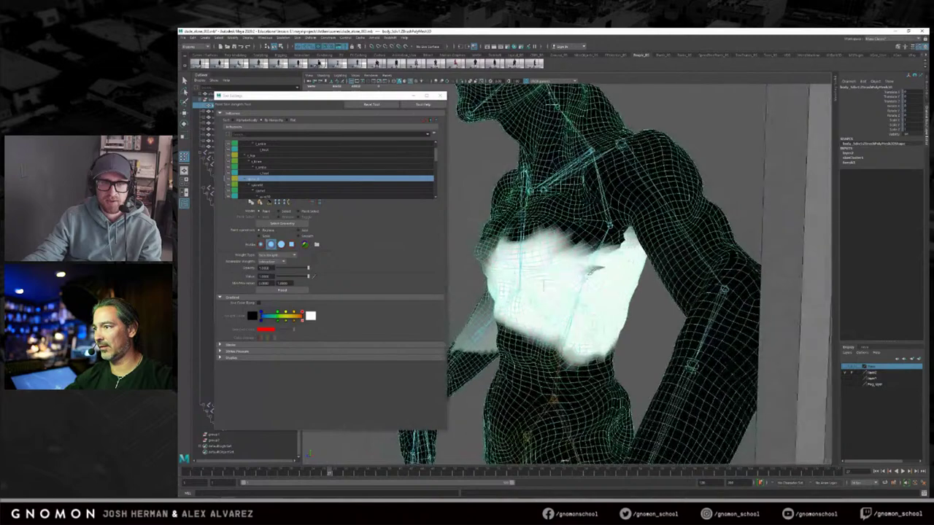
{"action": "left_click_drag", "start_coordinate": [602, 268], "coordinate": [648, 269], "text": "alt"}
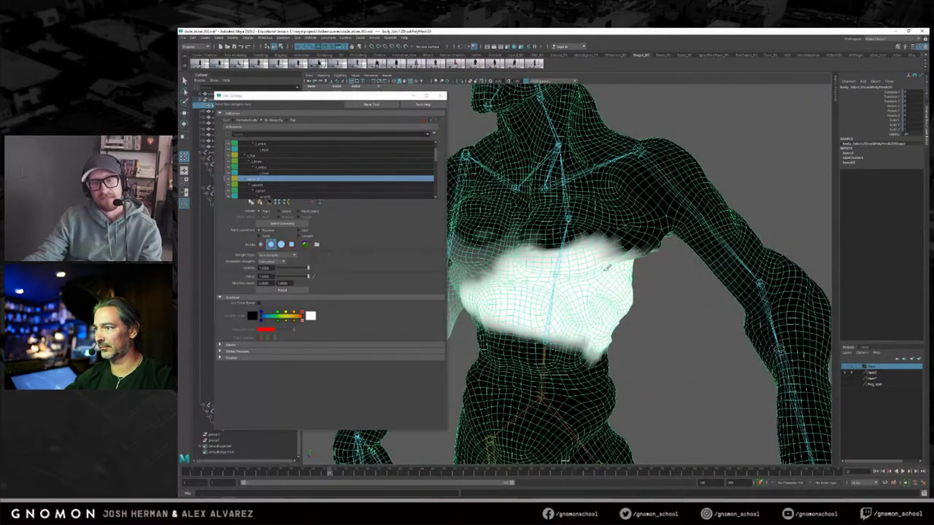
{"action": "left_click_drag", "start_coordinate": [604, 259], "coordinate": [575, 274], "text": "alt"}
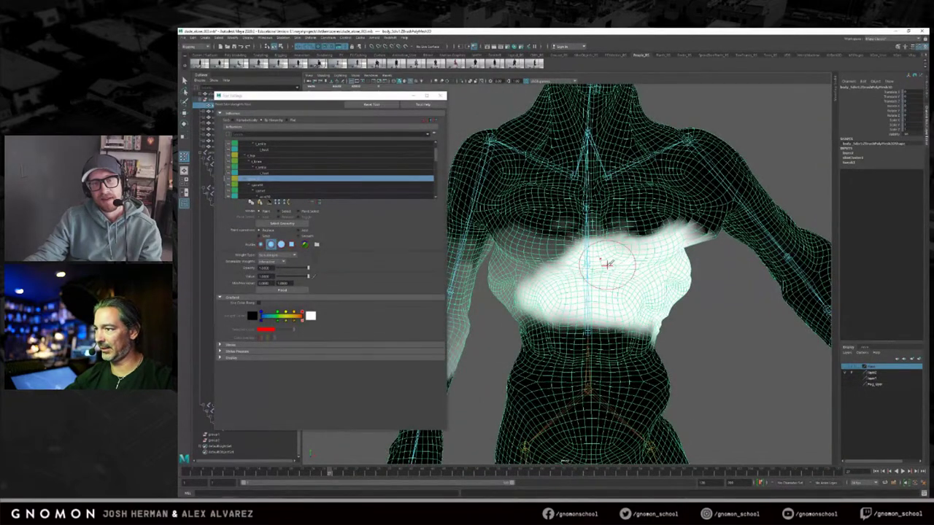
{"action": "left_click_drag", "start_coordinate": [632, 268], "coordinate": [608, 267], "text": "alt"}
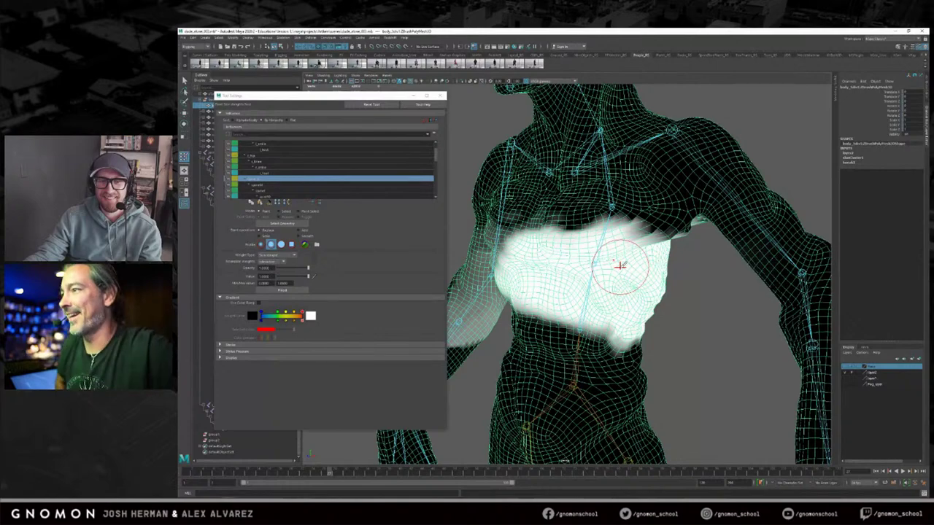
{"action": "mouse_move", "coordinate": [641, 252]}
{"action": "left_mouse_down", "text": "alt"}
{"action": "mouse_move", "coordinate": [654, 246]}
{"action": "mouse_move", "coordinate": [611, 246]}
{"action": "mouse_move", "coordinate": [653, 245]}
{"action": "mouse_move", "coordinate": [621, 218]}
{"action": "mouse_move", "coordinate": [484, 244]}
{"action": "mouse_move", "coordinate": [500, 233]}
{"action": "mouse_move", "coordinate": [547, 250]}
{"action": "mouse_move", "coordinate": [559, 222]}
{"action": "mouse_move", "coordinate": [595, 238]}
{"action": "left_mouse_up", "text": "alt"}
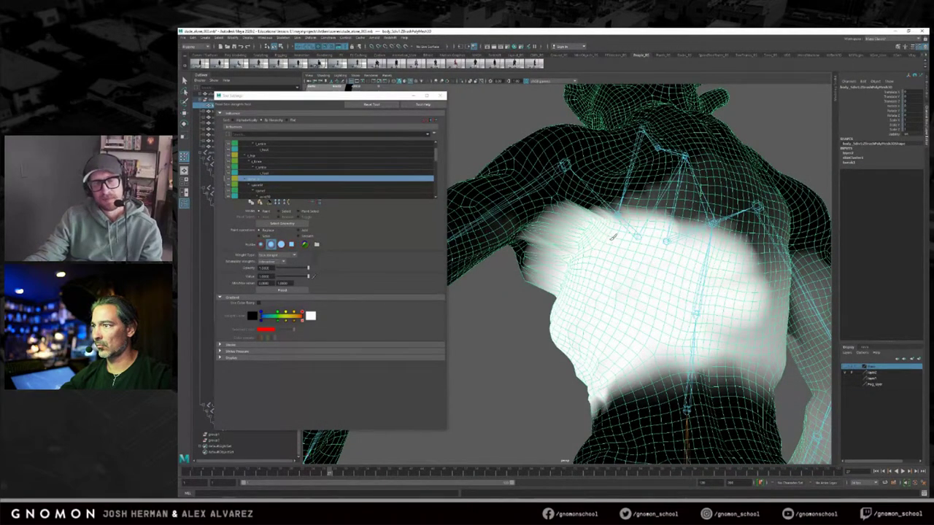
{"action": "left_click_drag", "start_coordinate": [593, 241], "coordinate": [623, 268], "text": "alt"}
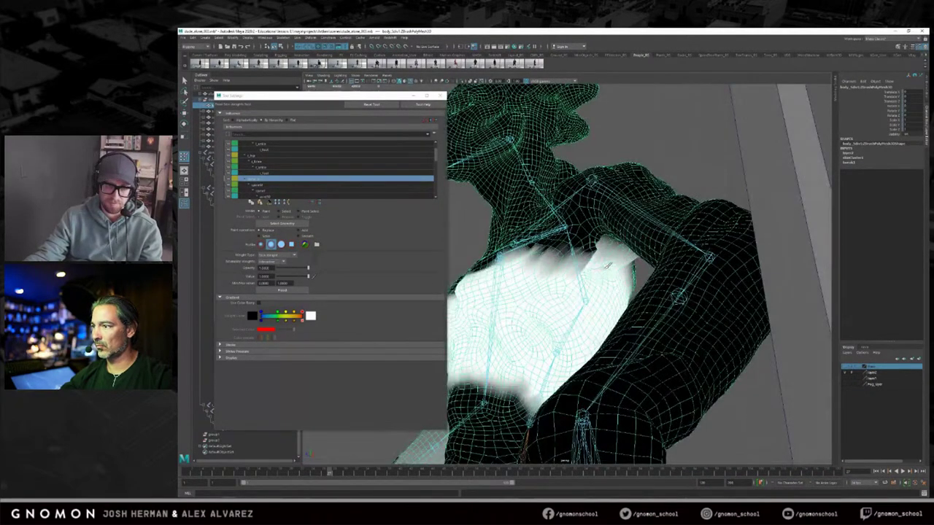
{"action": "left_click_drag", "start_coordinate": [564, 274], "coordinate": [588, 285], "text": "alt"}
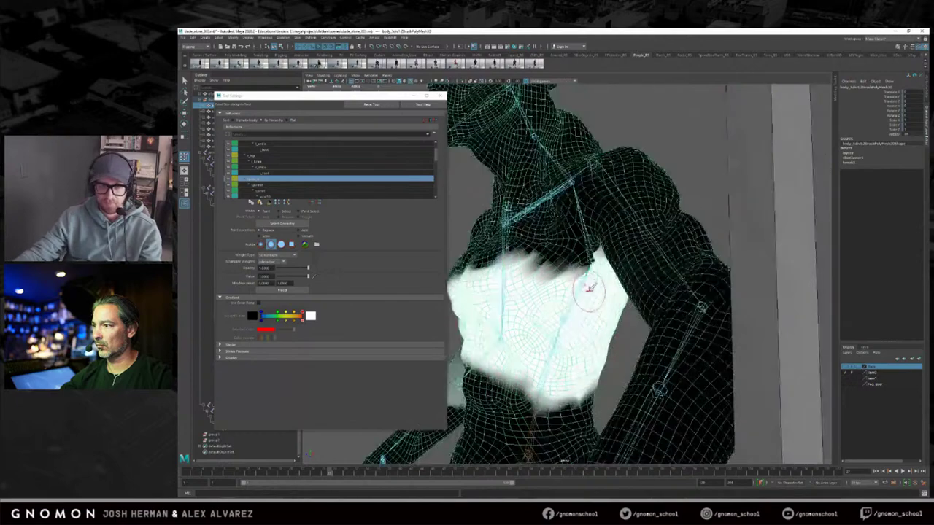
{"action": "mouse_move", "coordinate": [584, 264]}
{"action": "left_mouse_down", "text": "alt"}
{"action": "mouse_move", "coordinate": [590, 270]}
{"action": "mouse_move", "coordinate": [573, 263]}
{"action": "mouse_move", "coordinate": [555, 296]}
{"action": "mouse_move", "coordinate": [573, 292]}
{"action": "mouse_move", "coordinate": [546, 279]}
{"action": "mouse_move", "coordinate": [615, 272]}
{"action": "mouse_move", "coordinate": [602, 288]}
{"action": "left_mouse_up", "text": "alt"}
Step: Flood the lower spine influence's weights in Smooth mode to soften the edges of the painted area
{"action": "left_click", "coordinate": [301, 236]}
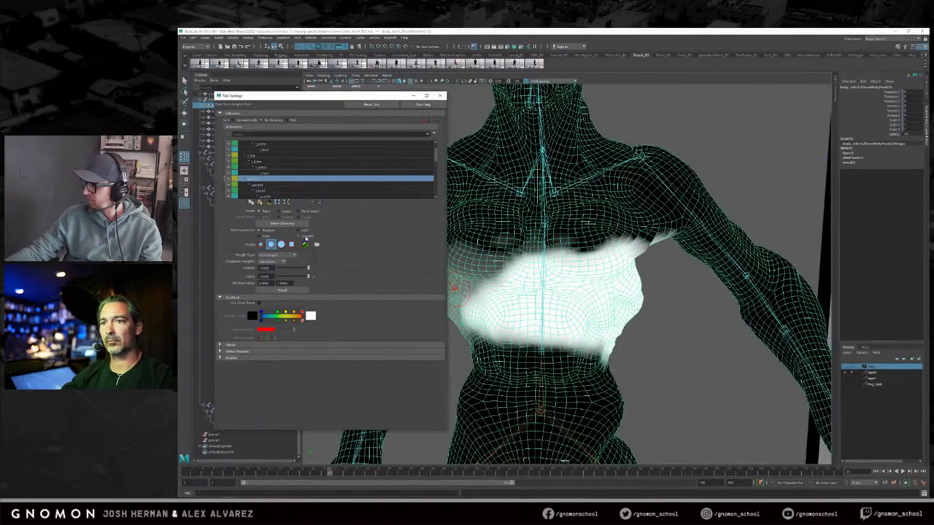
{"action": "left_click", "coordinate": [283, 290]}
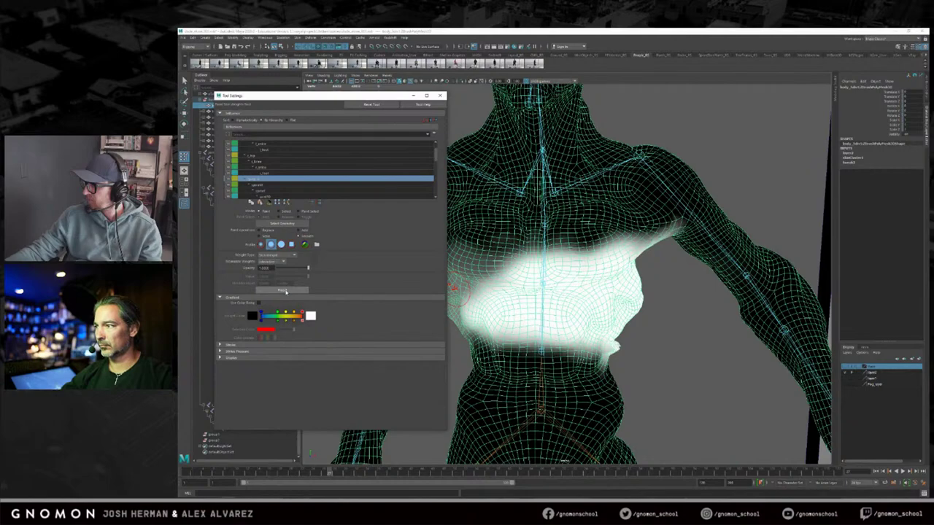
{"action": "mouse_move", "coordinate": [465, 299]}
{"action": "left_mouse_down", "text": "alt"}
{"action": "mouse_move", "coordinate": [546, 257]}
{"action": "mouse_move", "coordinate": [552, 226]}
{"action": "mouse_move", "coordinate": [518, 255]}
{"action": "mouse_move", "coordinate": [586, 254]}
{"action": "mouse_move", "coordinate": [569, 224]}
{"action": "mouse_move", "coordinate": [586, 258]}
{"action": "mouse_move", "coordinate": [577, 240]}
{"action": "left_mouse_up", "text": "alt"}
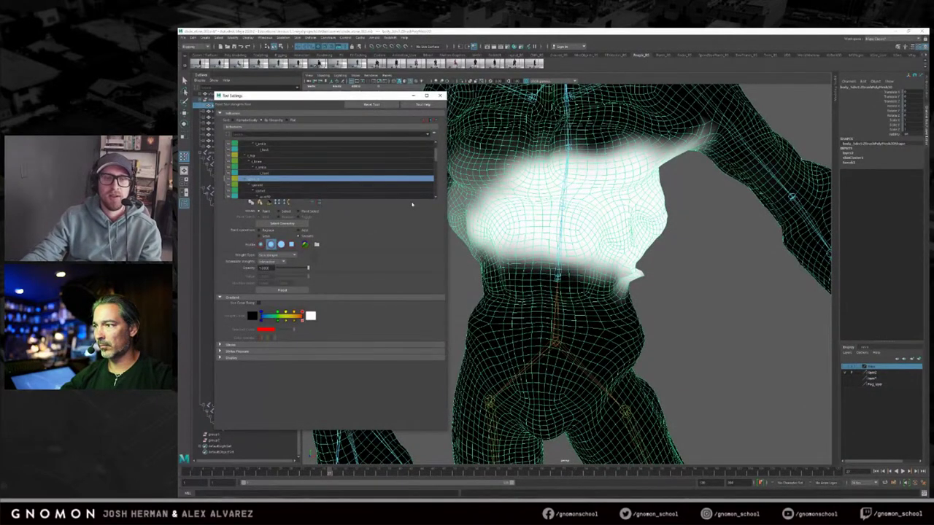
Step: Switch to Replace with a near-zero brush value, and compare the next spine influence's weights before returning to the lower spine influence
{"action": "left_click", "coordinate": [272, 232]}
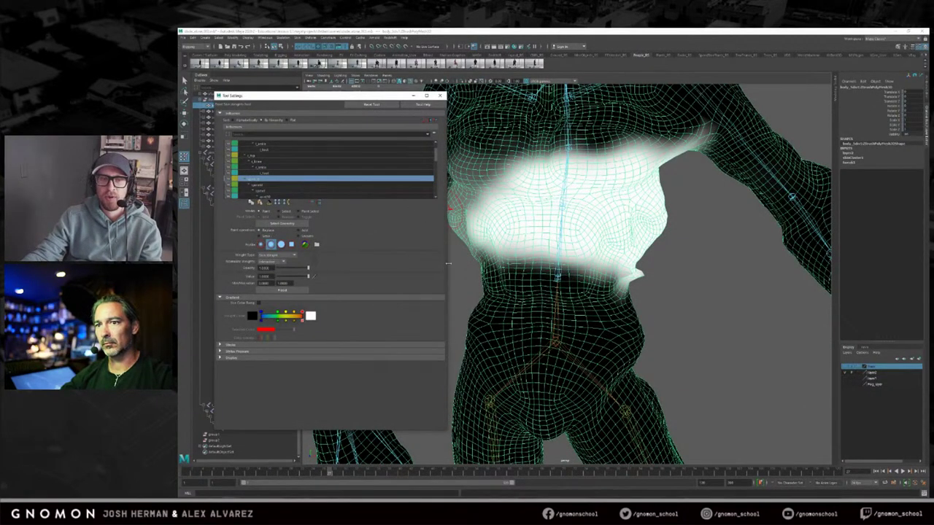
{"action": "left_click_drag", "start_coordinate": [661, 266], "coordinate": [617, 273], "text": "alt"}
{"action": "mouse_move", "coordinate": [653, 264]}
{"action": "left_mouse_down"}
{"action": "mouse_move", "coordinate": [632, 269]}
{"action": "mouse_move", "coordinate": [708, 294]}
{"action": "left_mouse_up"}
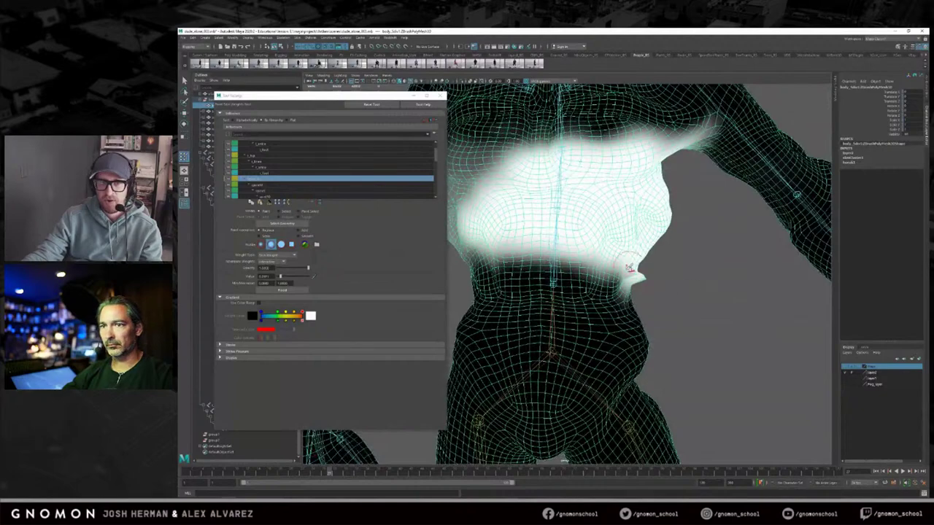
{"action": "left_click", "coordinate": [265, 181]}
{"action": "left_click", "coordinate": [264, 186]}
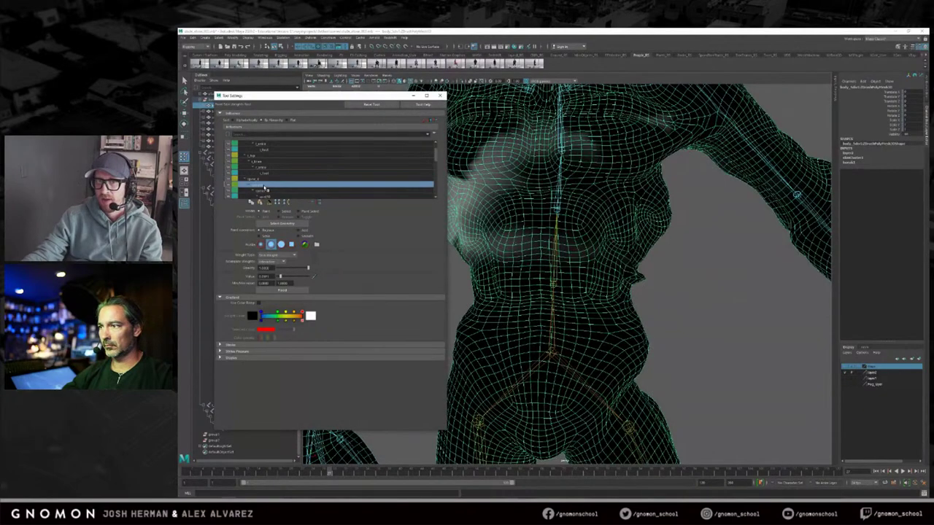
{"action": "left_click", "coordinate": [261, 180]}
Step: Even out the protruding vertices at the left waist by painting in Add mode with reduced opacity
{"action": "left_click_drag", "start_coordinate": [628, 278], "coordinate": [663, 283], "text": "alt"}
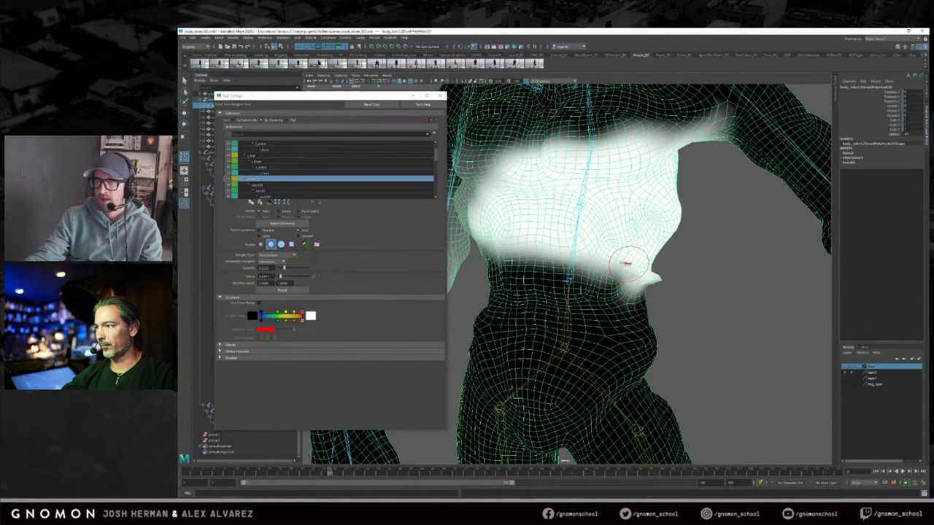
{"action": "left_click_drag", "start_coordinate": [629, 262], "coordinate": [652, 269], "text": "alt"}
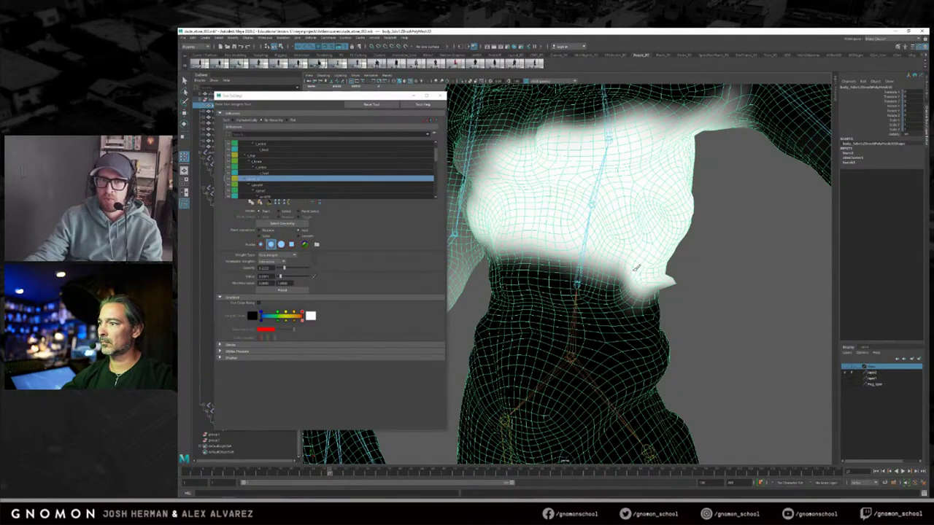
{"action": "left_click_drag", "start_coordinate": [649, 282], "coordinate": [669, 285], "text": "alt"}
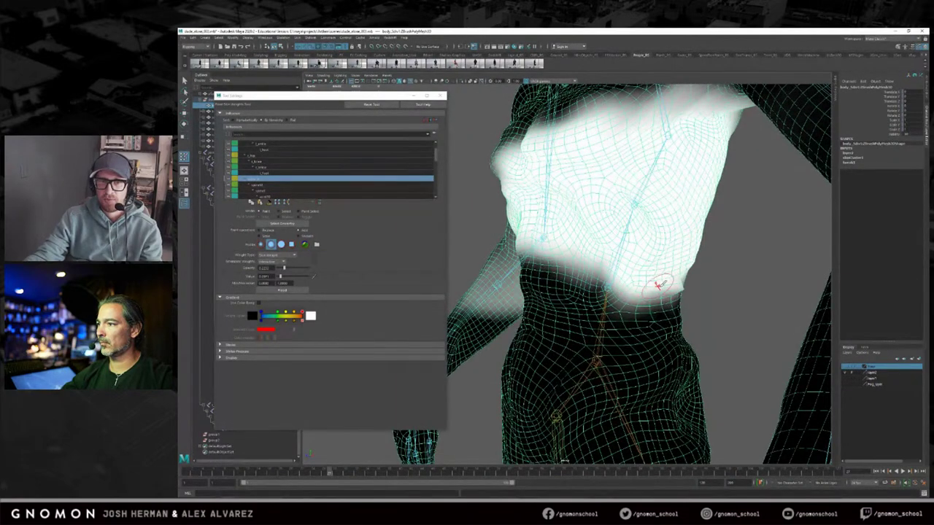
{"action": "left_click_drag", "start_coordinate": [643, 286], "coordinate": [593, 273], "text": "alt"}
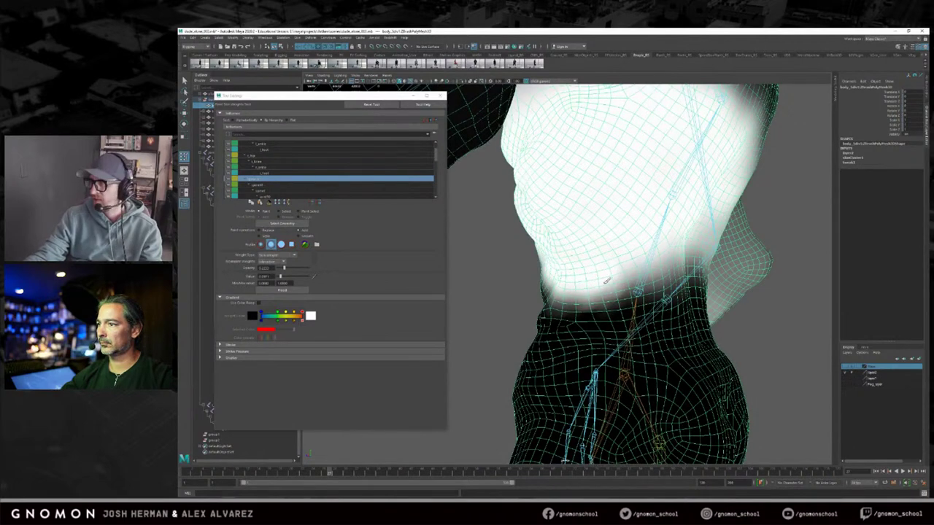
Step: Scrub the timeline back toward the start to examine how the torso deforms as the left arm moves
{"action": "left_click_drag", "start_coordinate": [583, 282], "coordinate": [672, 289], "text": "alt"}
{"action": "right_click_drag", "start_coordinate": [671, 290], "coordinate": [594, 286], "text": "alt"}
{"action": "middle_click_drag", "start_coordinate": [595, 286], "coordinate": [593, 311], "text": "alt"}
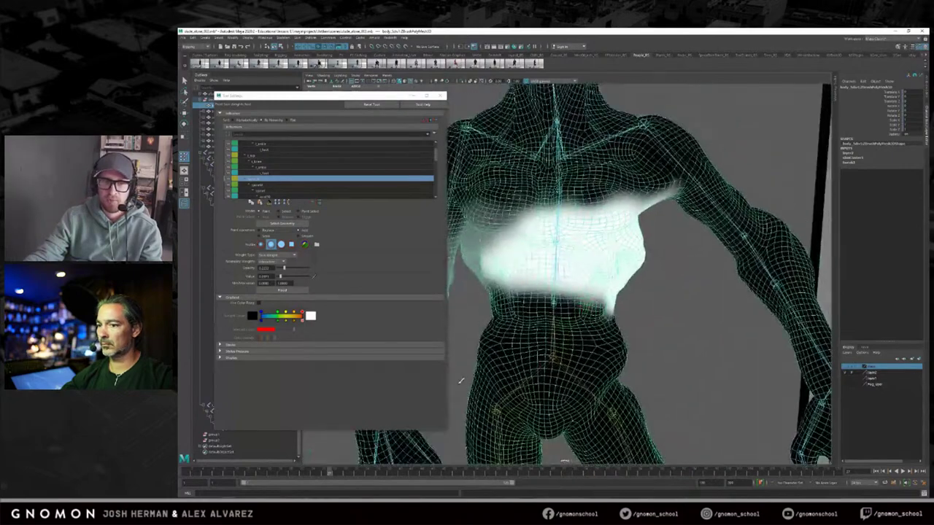
{"action": "left_click_drag", "start_coordinate": [328, 473], "coordinate": [235, 469]}
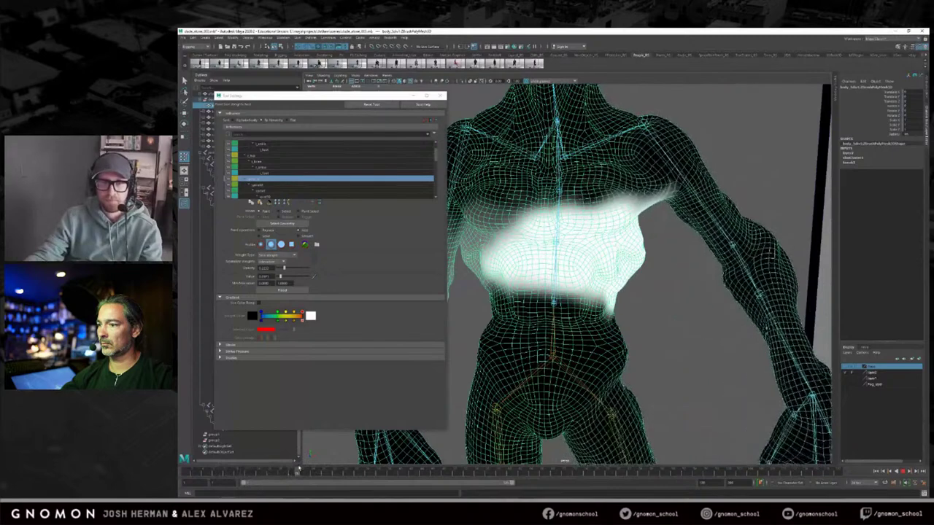
{"action": "middle_click_drag", "start_coordinate": [646, 267], "coordinate": [642, 305], "text": "alt"}
{"action": "right_click_drag", "start_coordinate": [642, 304], "coordinate": [664, 304], "text": "alt"}
{"action": "left_click_drag", "start_coordinate": [664, 305], "coordinate": [648, 297], "text": "alt"}
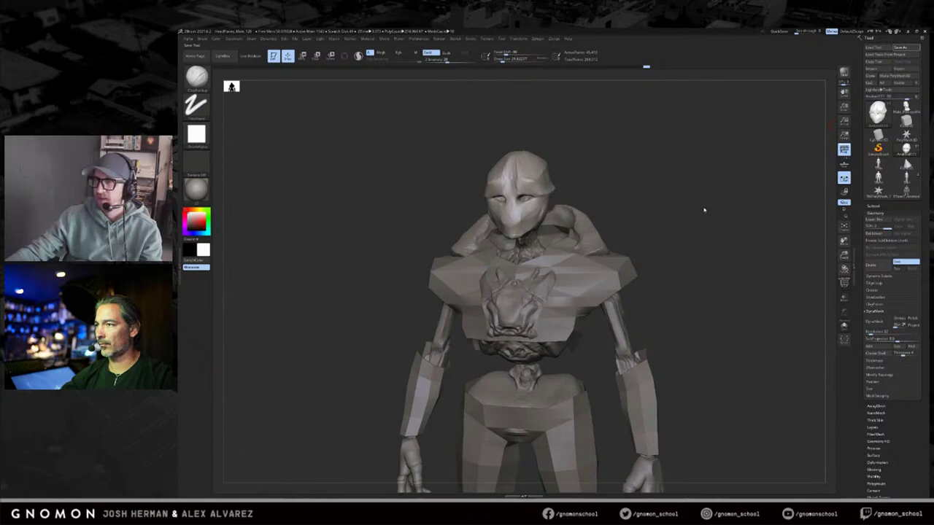
Step: Switch to ZBrush and examine the armored character's head and full body from several angles
{"action": "key", "text": "f"}
{"action": "key", "text": "f"}
{"action": "left_click_drag", "start_coordinate": [734, 190], "coordinate": [783, 188]}
{"action": "left_click_drag", "start_coordinate": [637, 186], "coordinate": [682, 170], "text": "alt"}
{"action": "key", "text": "v"}
{"action": "left_click_drag", "start_coordinate": [683, 171], "coordinate": [686, 209], "text": "alt"}
{"action": "mouse_move", "coordinate": [687, 208]}
{"action": "left_mouse_down"}
{"action": "mouse_move", "coordinate": [677, 194]}
{"action": "mouse_move", "coordinate": [711, 186]}
{"action": "mouse_move", "coordinate": [679, 191]}
{"action": "mouse_move", "coordinate": [683, 183]}
{"action": "left_mouse_up"}
{"action": "key", "text": "v"}
{"action": "key", "text": "v"}
{"action": "key", "text": "v"}
{"action": "key", "text": "v"}
{"action": "mouse_move", "coordinate": [685, 190]}
{"action": "left_mouse_down"}
{"action": "mouse_move", "coordinate": [640, 212]}
{"action": "mouse_move", "coordinate": [617, 210]}
{"action": "left_mouse_up"}
{"action": "key", "text": "v"}
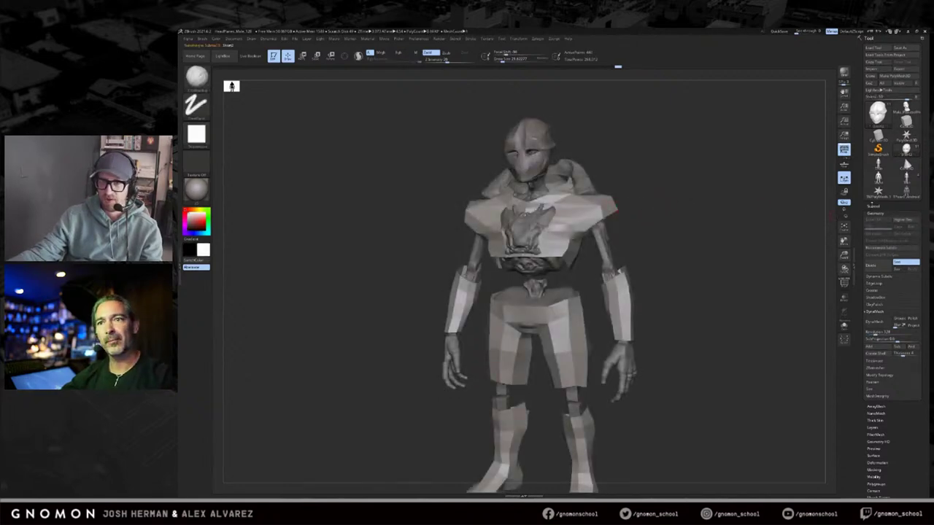
Step: Select the plain human base body subtool and move it sideways to stand beside the armored character, with Solo mode off
{"action": "left_click", "coordinate": [873, 206]}
{"action": "left_click_drag", "start_coordinate": [867, 228], "coordinate": [867, 220]}
{"action": "left_click", "coordinate": [879, 222]}
{"action": "mouse_move", "coordinate": [729, 218]}
{"action": "left_mouse_down", "text": "shift"}
{"action": "mouse_move", "coordinate": [723, 234]}
{"action": "mouse_move", "coordinate": [724, 191]}
{"action": "left_mouse_up", "text": "shift"}
{"action": "left_click", "coordinate": [722, 229]}
{"action": "key", "text": "w"}
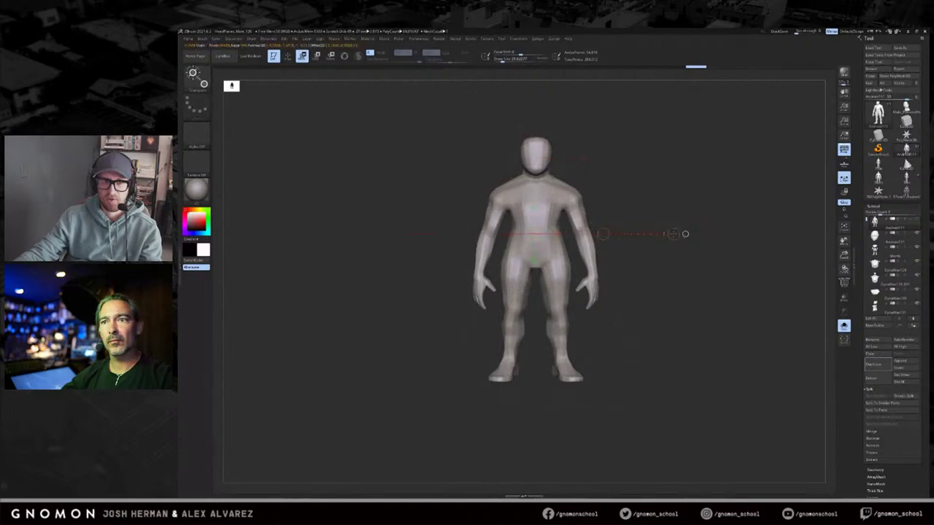
{"action": "left_click_drag", "start_coordinate": [604, 234], "coordinate": [733, 233]}
{"action": "left_click", "coordinate": [844, 326]}
{"action": "left_click_drag", "start_coordinate": [770, 205], "coordinate": [737, 216], "text": "alt"}
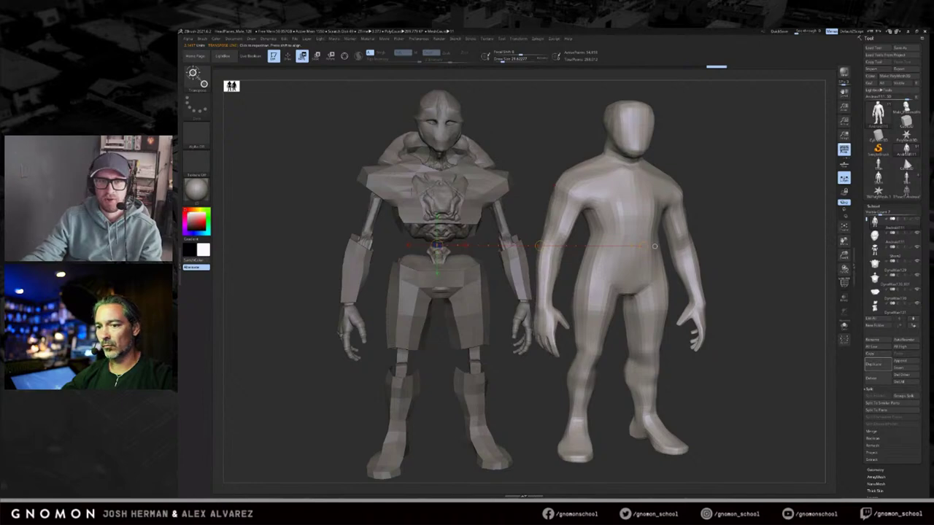
{"action": "left_click_drag", "start_coordinate": [523, 119], "coordinate": [563, 114], "text": "alt"}
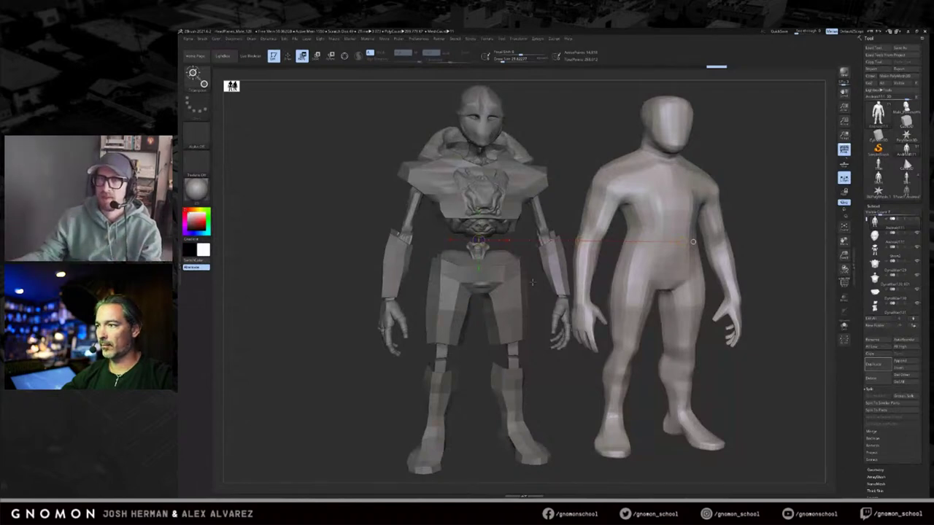
Step: Return to the armored character's head subtool with the base body hidden, and switch back to Draw mode
{"action": "key", "text": "Down"}
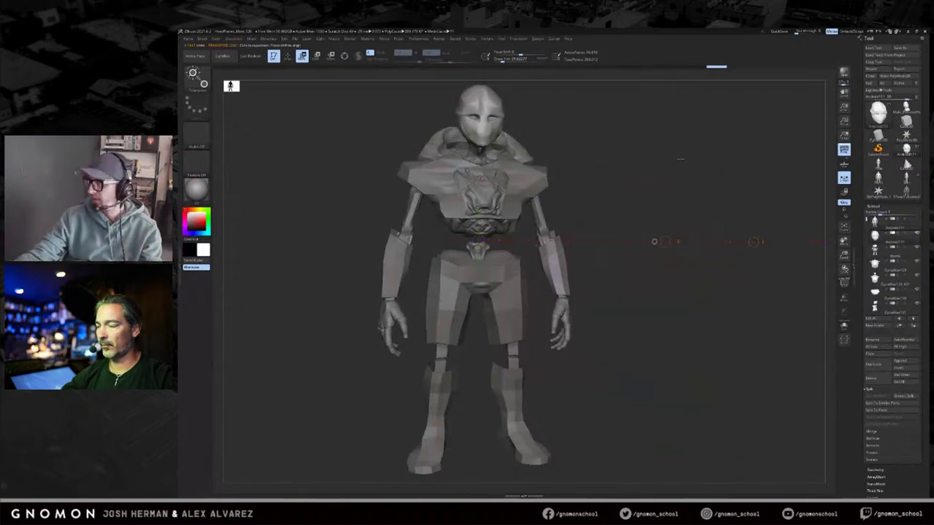
{"action": "mouse_move", "coordinate": [648, 158]}
{"action": "left_mouse_down", "text": "shift"}
{"action": "mouse_move", "coordinate": [632, 160]}
{"action": "mouse_move", "coordinate": [671, 194]}
{"action": "mouse_move", "coordinate": [663, 184]}
{"action": "left_mouse_up", "text": "shift"}
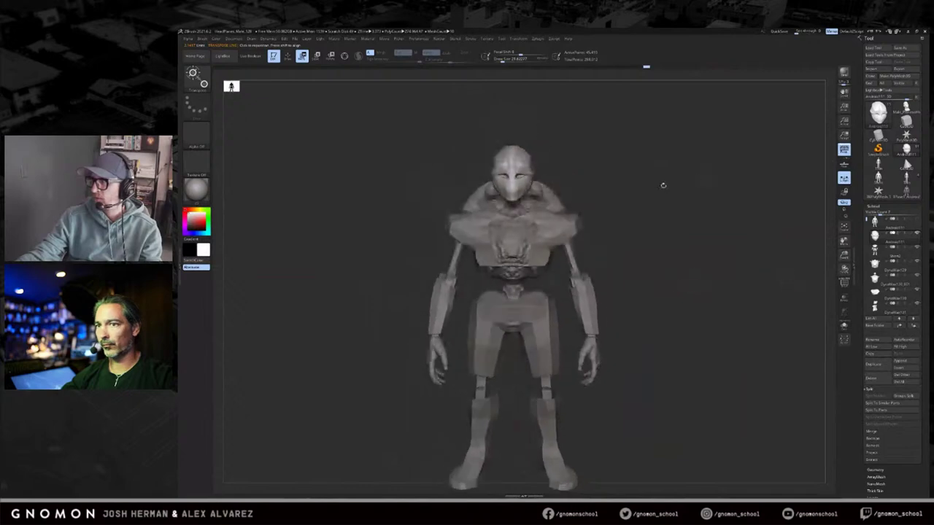
{"action": "key", "text": "q"}
{"action": "key", "text": "ctrl+z"}
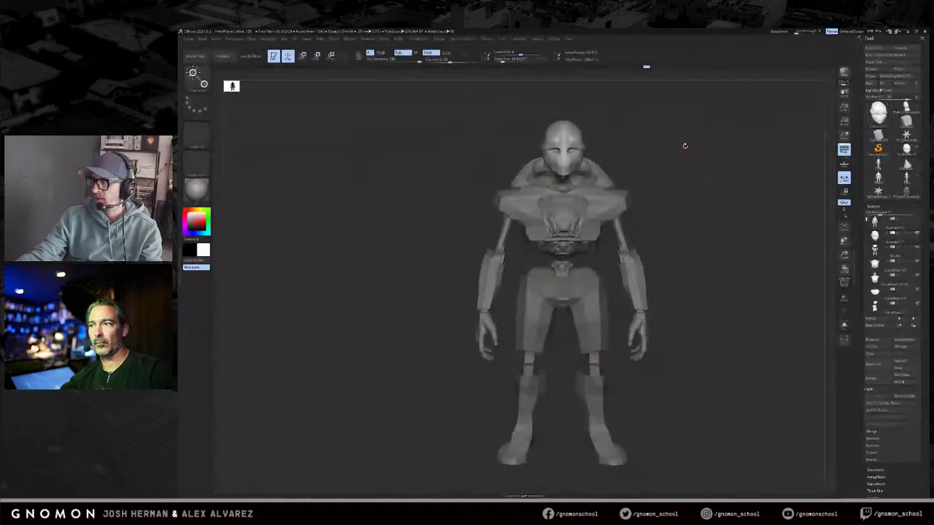
{"action": "key", "text": "ctrl+z"}
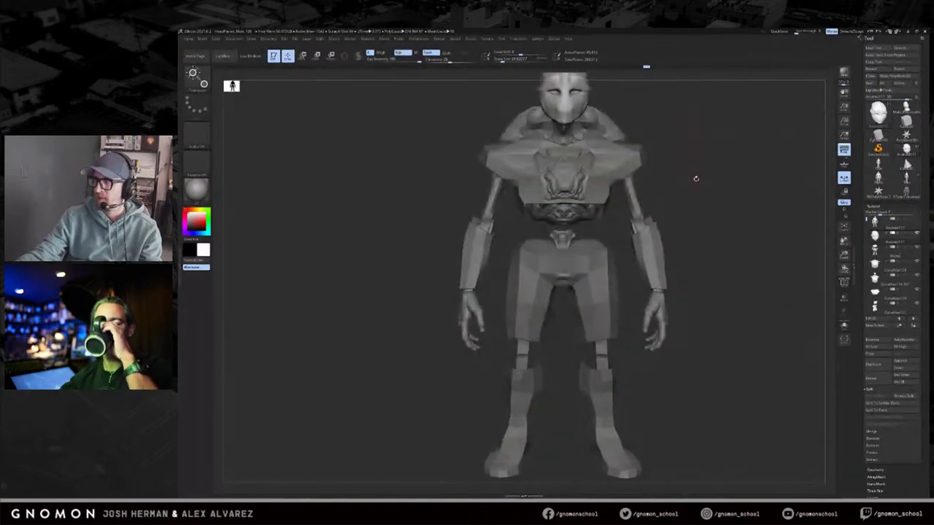
Step: Select the raised collar subtool around the armored character's neck and isolate it with Solo mode
{"action": "left_click_drag", "start_coordinate": [686, 163], "coordinate": [661, 160]}
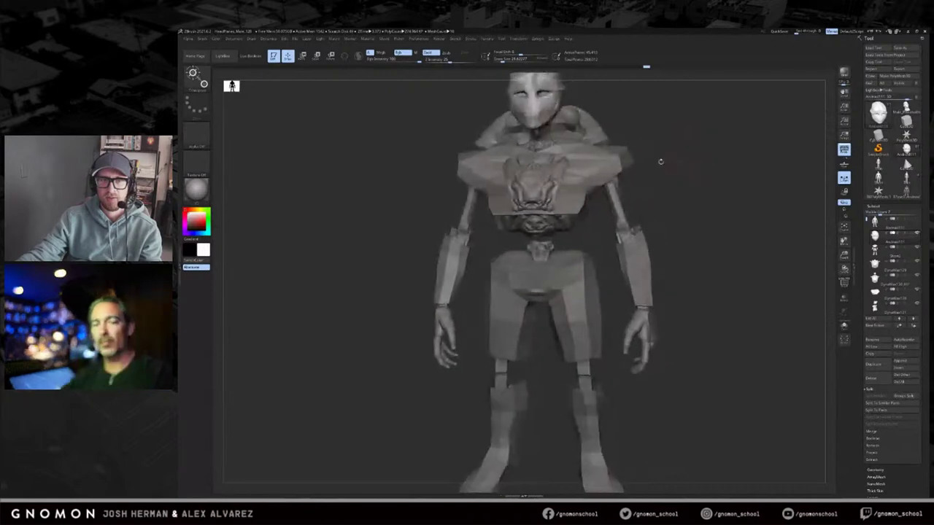
{"action": "left_click", "coordinate": [595, 136], "text": "alt"}
{"action": "mouse_move", "coordinate": [660, 120]}
{"action": "left_mouse_down"}
{"action": "mouse_move", "coordinate": [667, 141]}
{"action": "mouse_move", "coordinate": [653, 163]}
{"action": "left_mouse_up"}
{"action": "key", "text": "s"}
{"action": "left_click", "coordinate": [632, 159], "text": "alt"}
{"action": "key", "text": "alt+s"}
{"action": "left_click_drag", "start_coordinate": [633, 175], "coordinate": [597, 166]}
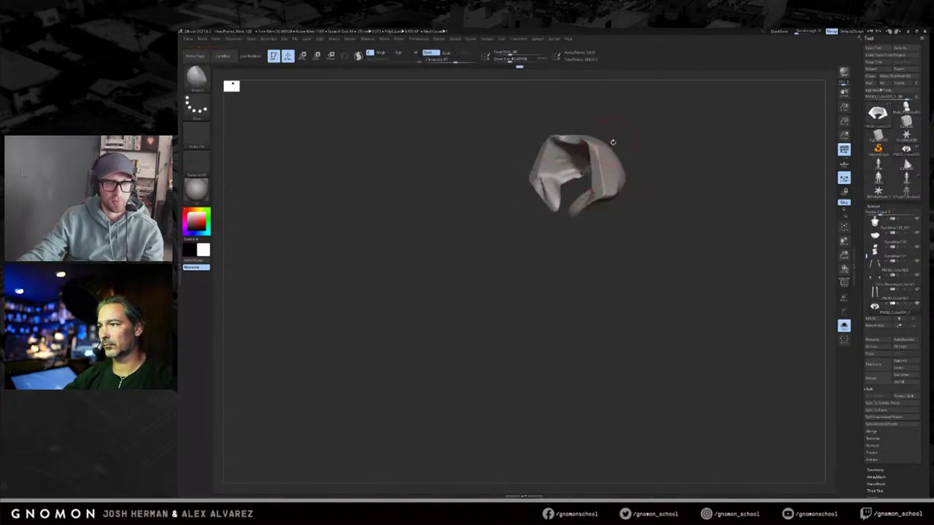
Step: Reshape and smooth the collar's lower front edges, checking the piece both isolated and against the full character
{"action": "mouse_move", "coordinate": [620, 144]}
{"action": "left_mouse_down"}
{"action": "mouse_move", "coordinate": [635, 175]}
{"action": "mouse_move", "coordinate": [677, 194]}
{"action": "mouse_move", "coordinate": [637, 198]}
{"action": "mouse_move", "coordinate": [616, 184]}
{"action": "mouse_move", "coordinate": [628, 197]}
{"action": "left_mouse_up"}
{"action": "key", "text": "s"}
{"action": "key", "text": "shift"}
{"action": "mouse_move", "coordinate": [566, 205]}
{"action": "left_mouse_down"}
{"action": "mouse_move", "coordinate": [576, 200]}
{"action": "mouse_move", "coordinate": [569, 192]}
{"action": "mouse_move", "coordinate": [577, 210]}
{"action": "left_mouse_up"}
{"action": "left_click_drag", "start_coordinate": [664, 176], "coordinate": [648, 166], "text": "shift"}
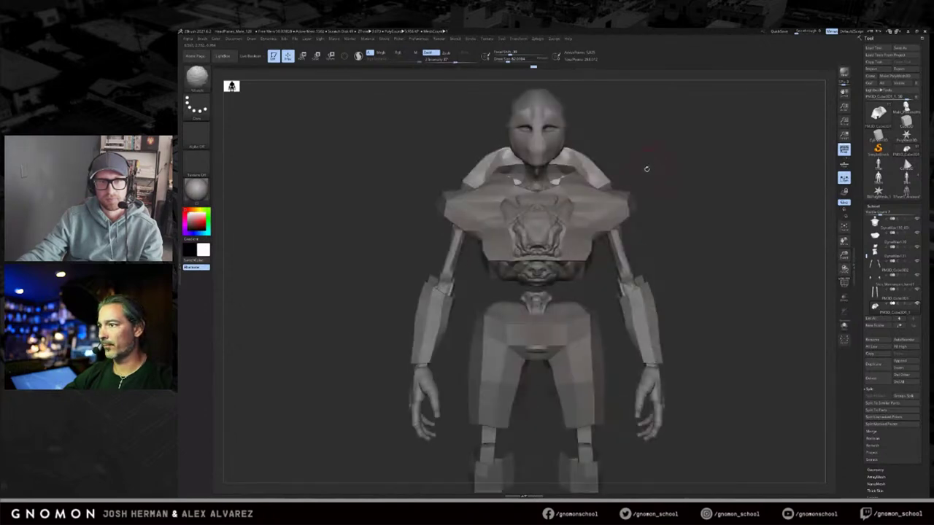
{"action": "left_click_drag", "start_coordinate": [574, 209], "coordinate": [571, 215]}
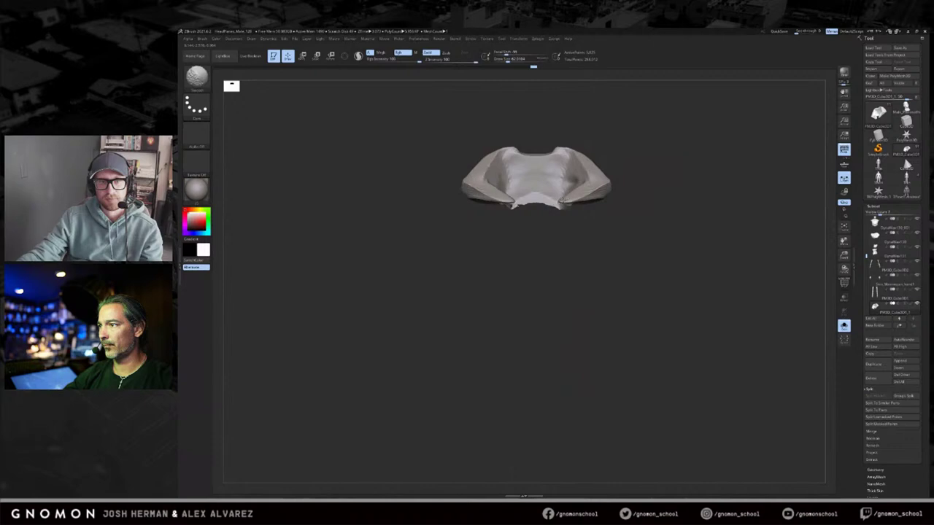
{"action": "mouse_move", "coordinate": [648, 153]}
{"action": "left_mouse_down"}
{"action": "mouse_move", "coordinate": [632, 209]}
{"action": "mouse_move", "coordinate": [617, 193]}
{"action": "mouse_move", "coordinate": [510, 191]}
{"action": "left_mouse_up"}
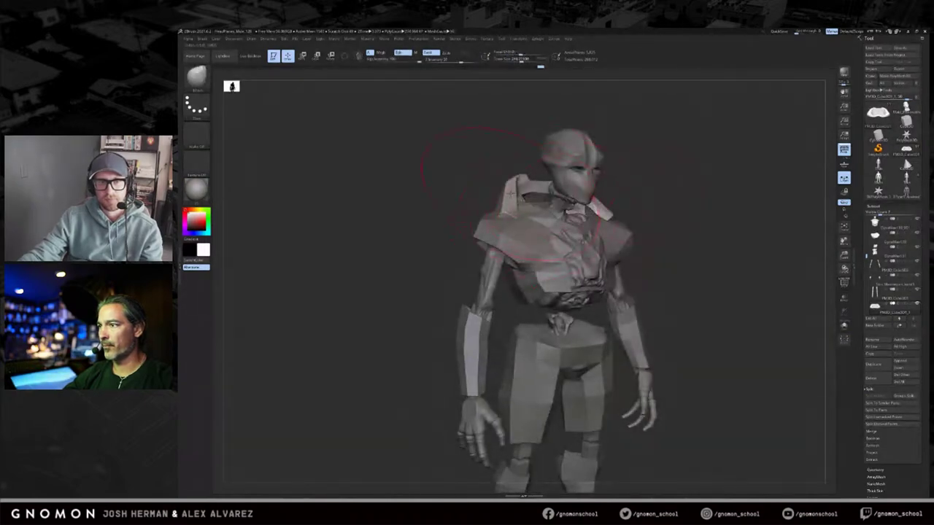
Step: Select the blocky body armor subtool and adjust the shoulder area with the Move brush, comparing before and after through undo and redo
{"action": "mouse_move", "coordinate": [682, 175]}
{"action": "left_mouse_down", "text": "shift"}
{"action": "mouse_move", "coordinate": [569, 204]}
{"action": "mouse_move", "coordinate": [692, 208]}
{"action": "mouse_move", "coordinate": [709, 197]}
{"action": "mouse_move", "coordinate": [664, 193]}
{"action": "left_mouse_up", "text": "shift"}
{"action": "key", "text": "f"}
{"action": "key", "text": "f"}
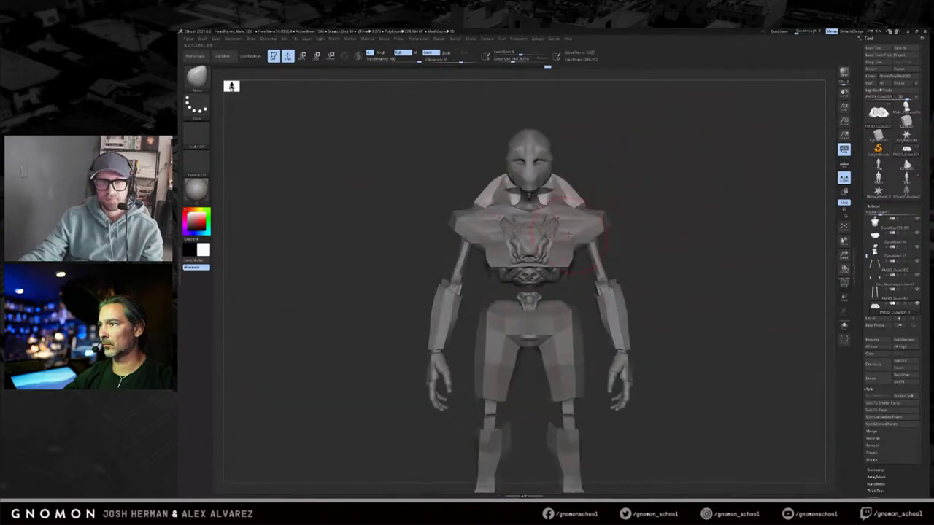
{"action": "left_click", "coordinate": [568, 235], "text": "alt"}
{"action": "left_click_drag", "start_coordinate": [605, 225], "coordinate": [591, 232]}
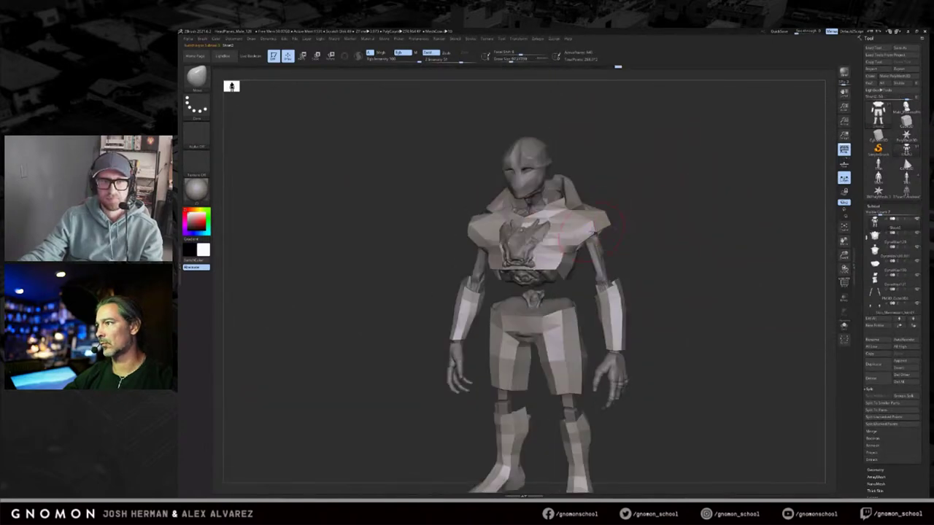
{"action": "mouse_move", "coordinate": [629, 205]}
{"action": "left_mouse_down"}
{"action": "mouse_move", "coordinate": [626, 217]}
{"action": "mouse_move", "coordinate": [693, 210]}
{"action": "mouse_move", "coordinate": [654, 192]}
{"action": "mouse_move", "coordinate": [613, 220]}
{"action": "mouse_move", "coordinate": [612, 185]}
{"action": "mouse_move", "coordinate": [650, 146]}
{"action": "mouse_move", "coordinate": [638, 180]}
{"action": "mouse_move", "coordinate": [649, 160]}
{"action": "mouse_move", "coordinate": [621, 180]}
{"action": "mouse_move", "coordinate": [683, 160]}
{"action": "mouse_move", "coordinate": [613, 181]}
{"action": "mouse_move", "coordinate": [625, 179]}
{"action": "mouse_move", "coordinate": [593, 178]}
{"action": "left_mouse_up"}
{"action": "key", "text": "ctrl+z"}
{"action": "key", "text": "ctrl+shift+z"}
{"action": "key", "text": "ctrl+z"}
{"action": "key", "text": "ctrl+shift+z"}
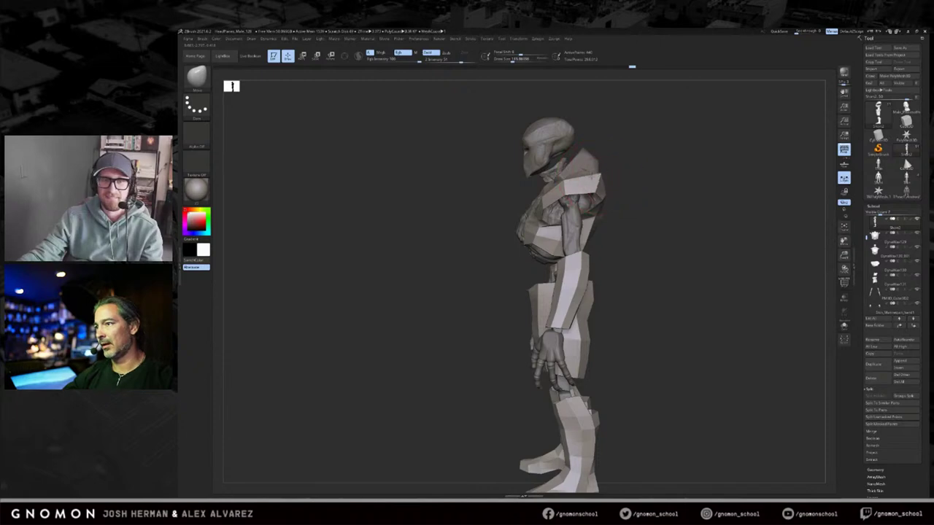
Step: Resize the Move brush and reshape the side of the torso armor below the shoulder from behind
{"action": "mouse_move", "coordinate": [583, 183]}
{"action": "right_mouse_down"}
{"action": "mouse_move", "coordinate": [598, 185]}
{"action": "mouse_move", "coordinate": [538, 204]}
{"action": "mouse_move", "coordinate": [552, 213]}
{"action": "right_mouse_up"}
{"action": "key", "text": "shift+f"}
{"action": "key", "text": "shift+f"}
{"action": "key", "text": "s"}
{"action": "left_click_drag", "start_coordinate": [571, 221], "coordinate": [569, 221]}
{"action": "left_click_drag", "start_coordinate": [574, 228], "coordinate": [579, 230]}
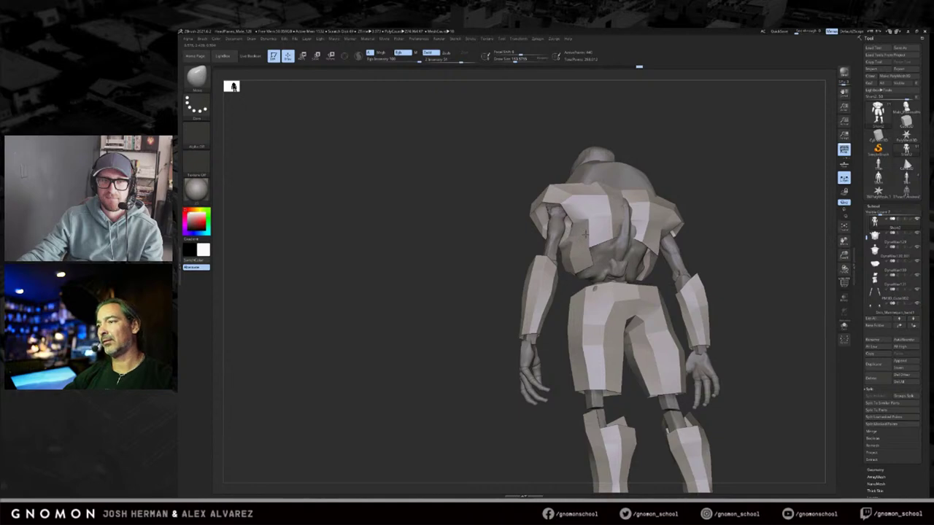
Step: Refine the back armor's lower side edge below the armpit with a smaller Move brush, comparing the previous state
{"action": "mouse_move", "coordinate": [576, 223]}
{"action": "right_mouse_down"}
{"action": "mouse_move", "coordinate": [506, 254]}
{"action": "mouse_move", "coordinate": [556, 250]}
{"action": "right_mouse_up"}
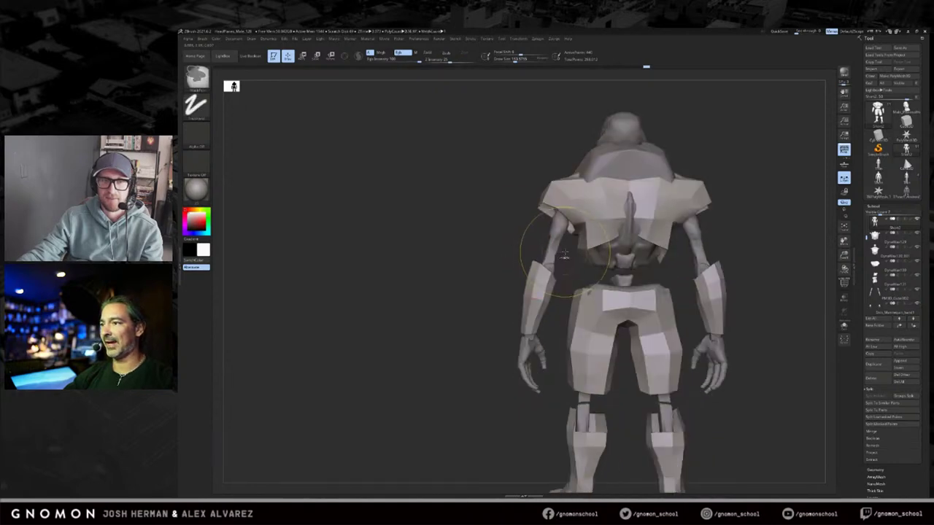
{"action": "key", "text": "ctrl+z"}
{"action": "key", "text": "ctrl+shift+z"}
{"action": "key", "text": "s"}
{"action": "left_click_drag", "start_coordinate": [576, 240], "coordinate": [571, 238]}
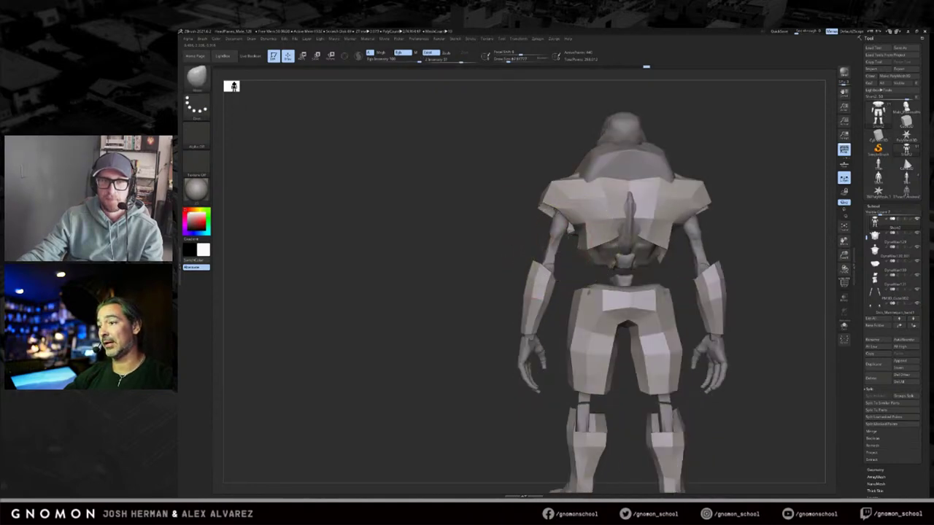
Step: Examine the armor's silhouette from the front, from above and in three-quarter view
{"action": "right_click_drag", "start_coordinate": [567, 267], "coordinate": [778, 232]}
{"action": "right_click_drag", "start_coordinate": [706, 228], "coordinate": [664, 191]}
{"action": "right_click_drag", "start_coordinate": [587, 215], "coordinate": [567, 226]}
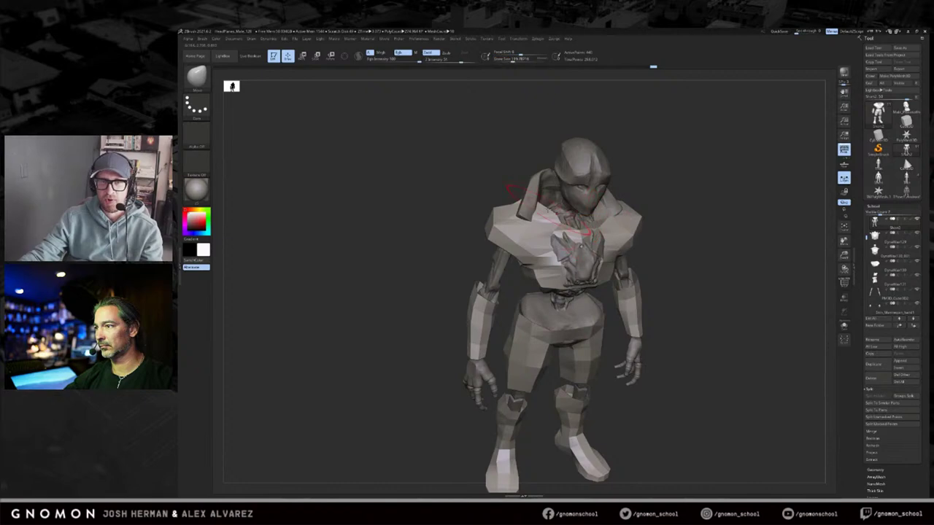
{"action": "right_click_drag", "start_coordinate": [509, 163], "coordinate": [554, 157]}
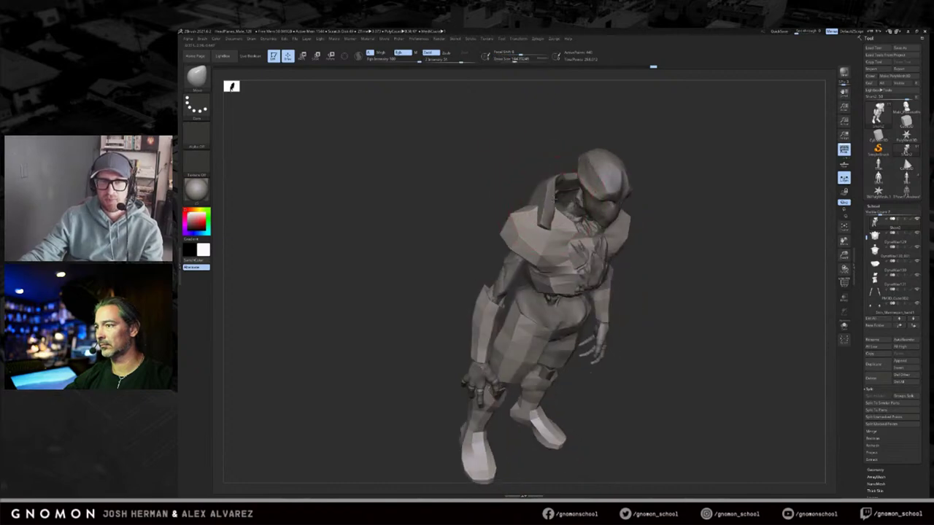
{"action": "right_click_drag", "start_coordinate": [558, 198], "coordinate": [669, 186], "text": "shift"}
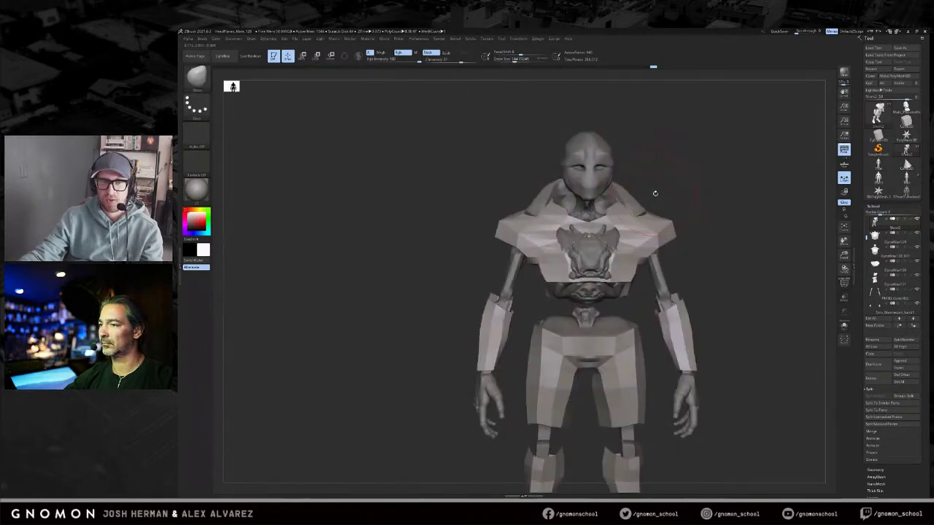
{"action": "right_click_drag", "start_coordinate": [667, 190], "coordinate": [599, 227]}
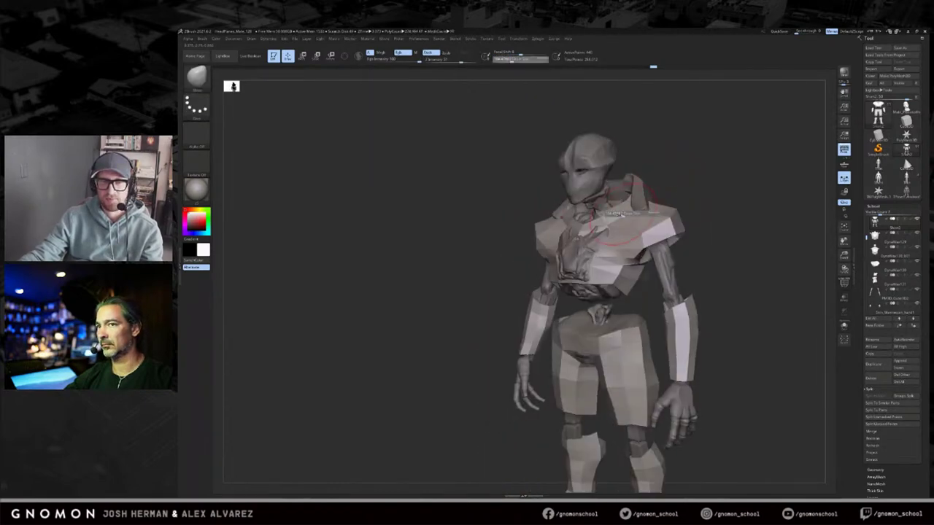
Step: Append a cube to the armoured figure's subtools and make it the active subtool
{"action": "left_click", "coordinate": [585, 242], "text": "alt"}
{"action": "right_click_drag", "start_coordinate": [703, 170], "coordinate": [647, 202], "text": "shift"}
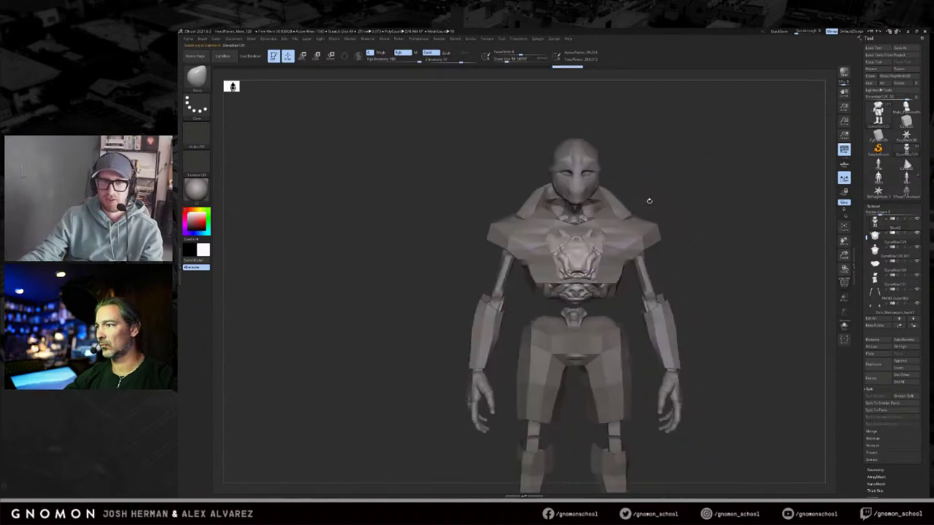
{"action": "left_click_drag", "start_coordinate": [710, 221], "coordinate": [653, 214], "text": "alt"}
{"action": "left_click", "coordinate": [586, 231], "text": "alt"}
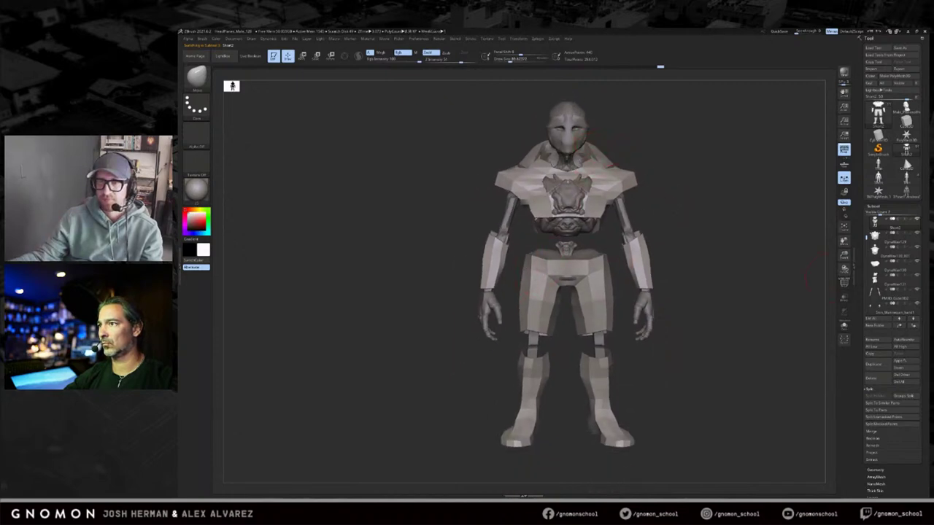
{"action": "left_click", "coordinate": [899, 361]}
{"action": "left_click", "coordinate": [674, 349]}
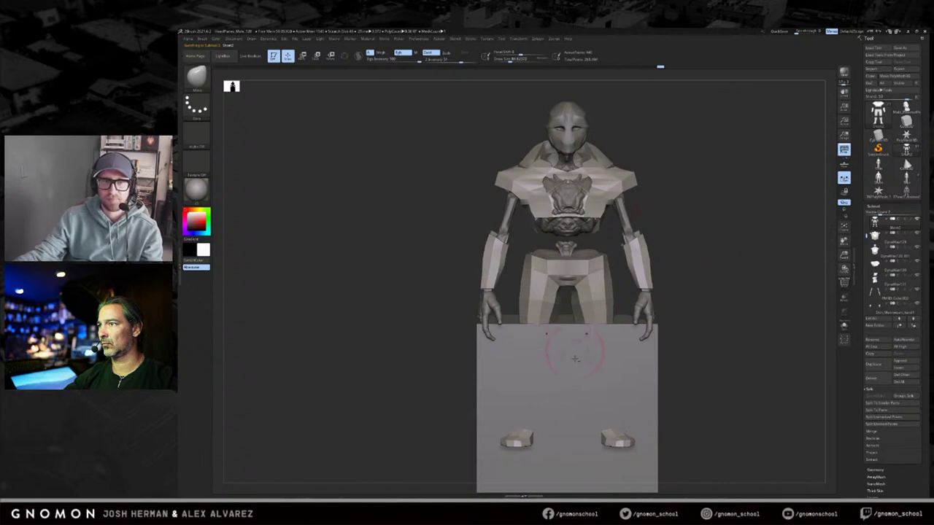
{"action": "left_click", "coordinate": [575, 358], "text": "alt"}
Step: Shrink the appended cube and raise it to the figure's waist, between the chest armour and the pelvis
{"action": "key", "text": "w"}
{"action": "left_click_drag", "start_coordinate": [634, 272], "coordinate": [635, 136]}
{"action": "left_click_drag", "start_coordinate": [577, 236], "coordinate": [723, 242]}
{"action": "left_click_drag", "start_coordinate": [661, 228], "coordinate": [646, 270], "text": "alt"}
{"action": "left_click_drag", "start_coordinate": [646, 270], "coordinate": [573, 224], "text": "alt"}
{"action": "key", "text": "w"}
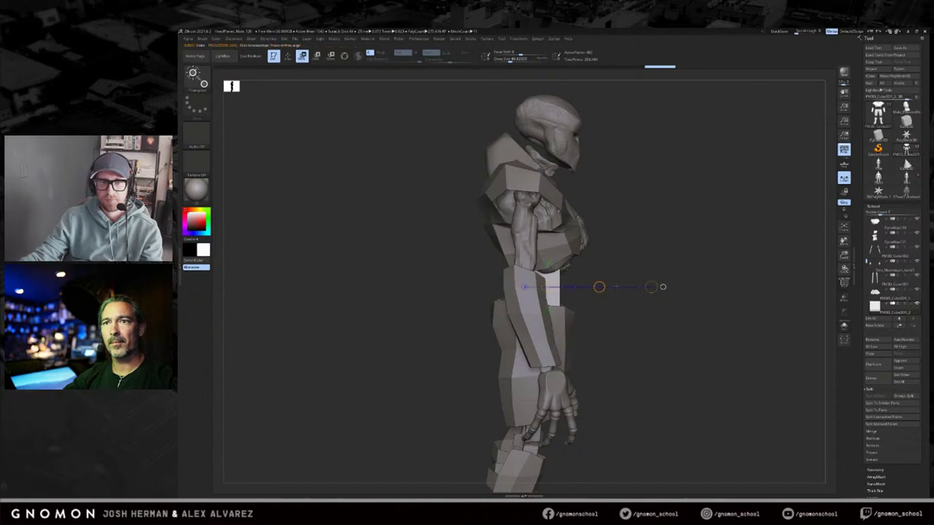
Step: Adjust the waist block's depth and front-to-back position in side view to fit the torso
{"action": "left_click_drag", "start_coordinate": [599, 287], "coordinate": [671, 288]}
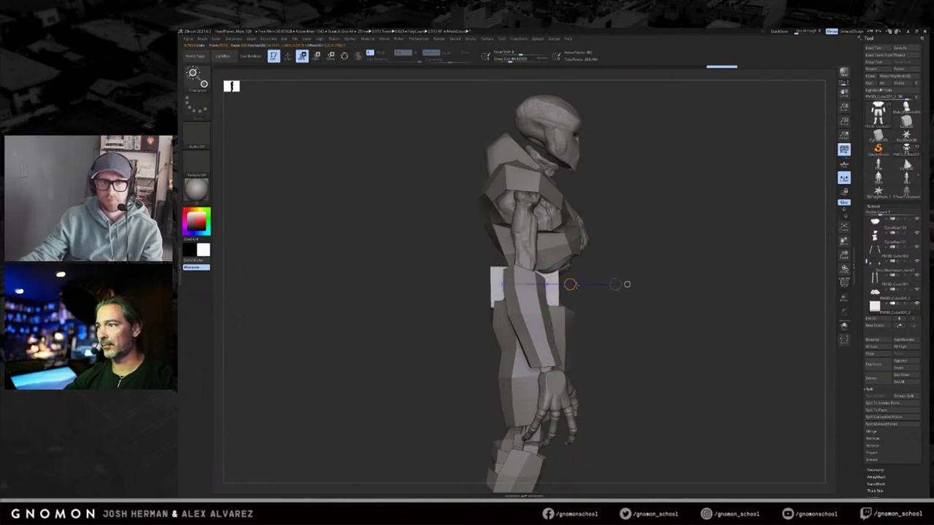
{"action": "left_click_drag", "start_coordinate": [583, 284], "coordinate": [610, 285]}
{"action": "mouse_move", "coordinate": [633, 250]}
{"action": "left_mouse_down"}
{"action": "mouse_move", "coordinate": [651, 253]}
{"action": "mouse_move", "coordinate": [634, 249]}
{"action": "left_mouse_up"}
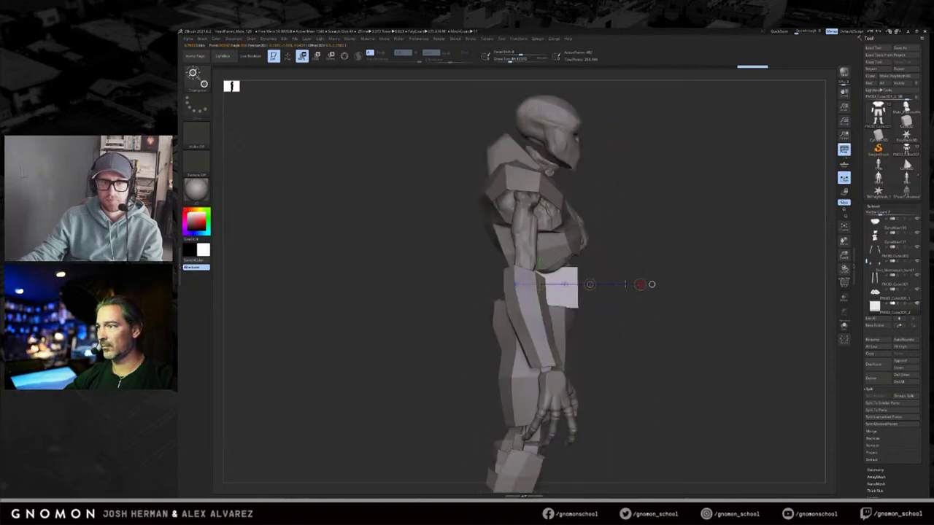
{"action": "left_click_drag", "start_coordinate": [651, 284], "coordinate": [620, 265], "text": "shift"}
{"action": "left_click_drag", "start_coordinate": [580, 299], "coordinate": [710, 234]}
{"action": "left_click_drag", "start_coordinate": [645, 267], "coordinate": [642, 268]}
{"action": "left_click_drag", "start_coordinate": [718, 231], "coordinate": [707, 236]}
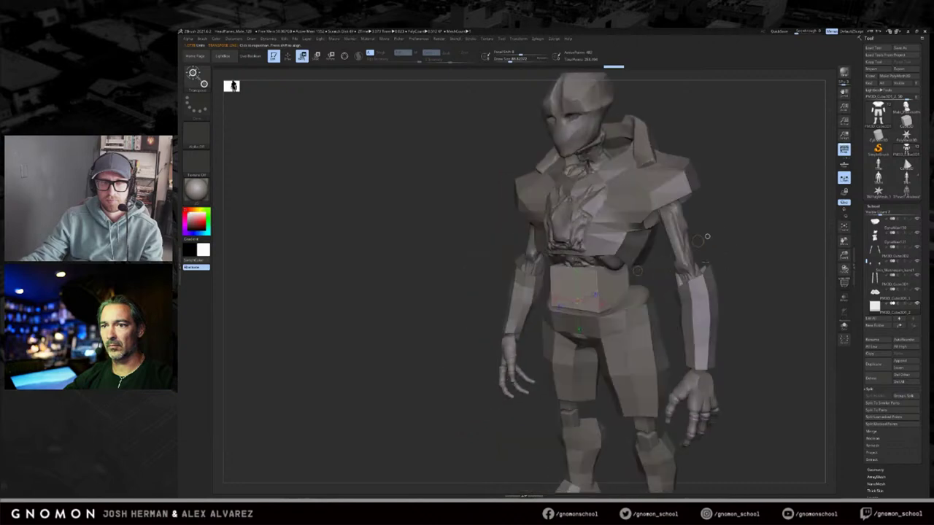
Step: Reposition the block vertically so that it sits behind the lower edge of the chest armour
{"action": "left_click_drag", "start_coordinate": [660, 278], "coordinate": [623, 376], "text": "shift"}
{"action": "left_click_drag", "start_coordinate": [623, 328], "coordinate": [621, 385]}
{"action": "left_click_drag", "start_coordinate": [734, 302], "coordinate": [758, 298]}
{"action": "mouse_move", "coordinate": [773, 226]}
{"action": "left_mouse_down", "text": "alt"}
{"action": "mouse_move", "coordinate": [757, 260]}
{"action": "mouse_move", "coordinate": [752, 244]}
{"action": "left_mouse_up", "text": "alt"}
{"action": "mouse_move", "coordinate": [722, 253]}
{"action": "left_mouse_down"}
{"action": "mouse_move", "coordinate": [749, 254]}
{"action": "mouse_move", "coordinate": [721, 255]}
{"action": "left_mouse_up"}
{"action": "key", "text": "ctrl"}
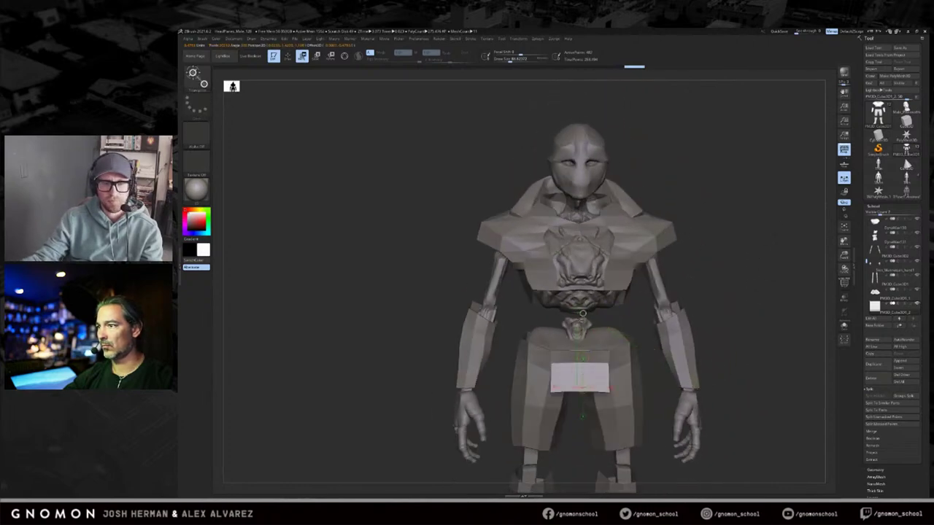
{"action": "left_click_drag", "start_coordinate": [583, 353], "coordinate": [581, 261]}
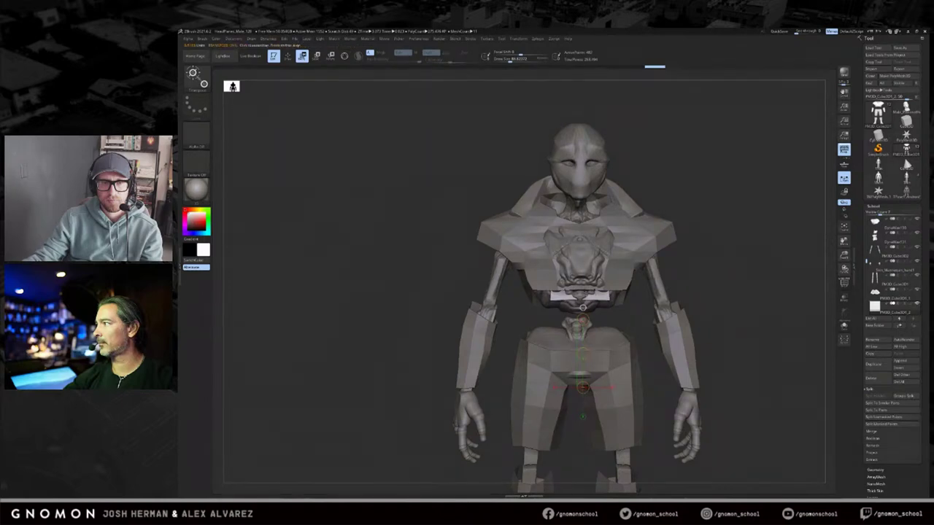
Step: Isolate the torso block and convert it to a DynaMesh at resolution 32
{"action": "mouse_move", "coordinate": [812, 281]}
{"action": "left_mouse_down"}
{"action": "mouse_move", "coordinate": [774, 248]}
{"action": "mouse_move", "coordinate": [744, 246]}
{"action": "left_mouse_up"}
{"action": "key", "text": "q"}
{"action": "key", "text": "shift+s"}
{"action": "key", "text": "shift+f"}
{"action": "key", "text": "shift+f"}
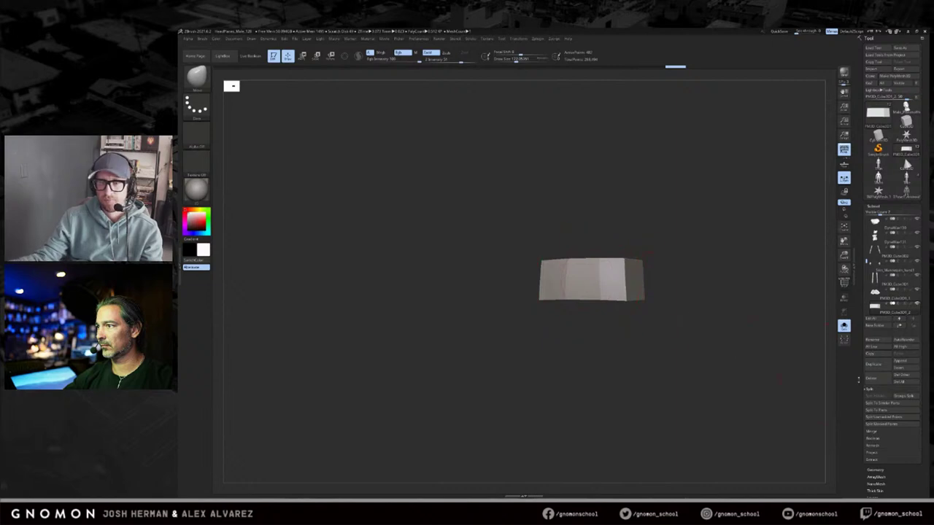
{"action": "scroll", "coordinate": [859, 318], "scroll_direction": "down", "scroll_amount": 5}
{"action": "left_click", "coordinate": [873, 276]}
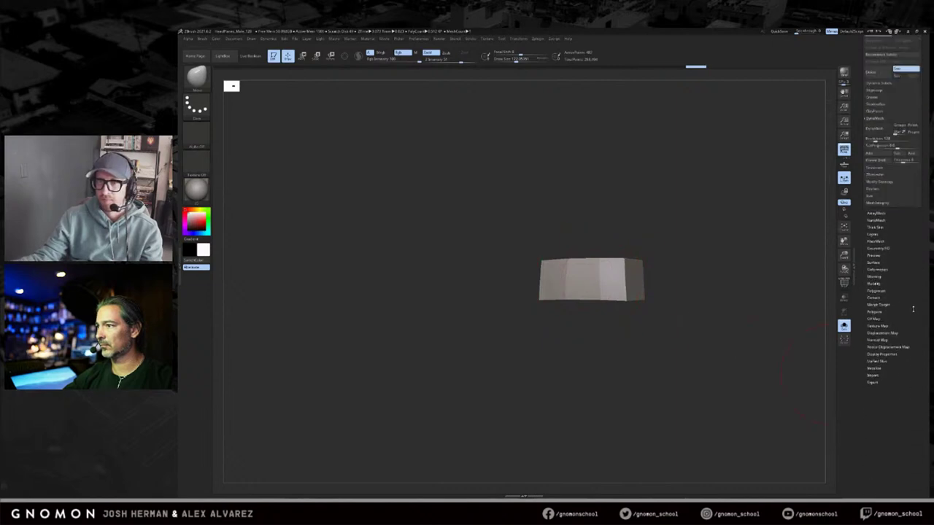
{"action": "left_click", "coordinate": [875, 300]}
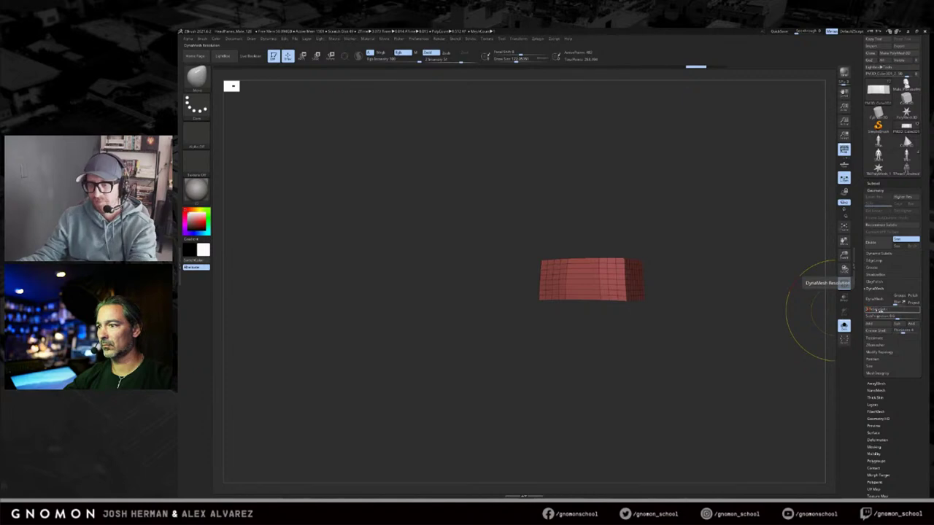
{"action": "type", "text": "32"}
{"action": "key", "text": "Return"}
{"action": "left_click", "coordinate": [874, 299]}
{"action": "key", "text": "shift+f"}
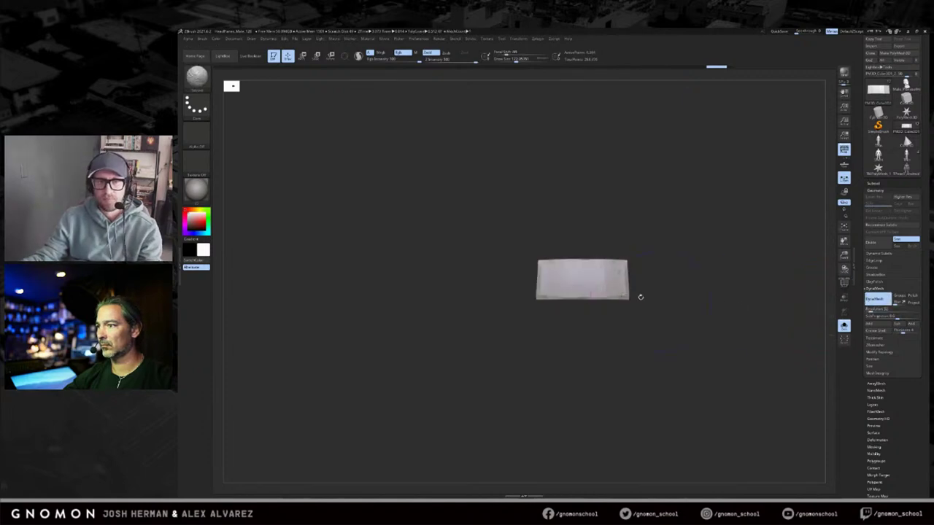
Step: Show the rest of the figure again around the remeshed torso block
{"action": "left_click_drag", "start_coordinate": [709, 249], "coordinate": [689, 281]}
{"action": "key", "text": "shift+s"}
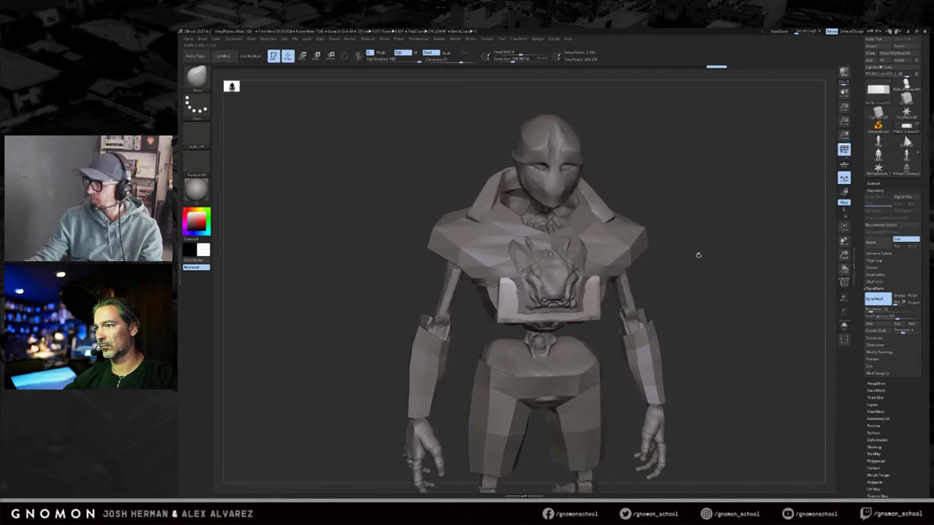
{"action": "left_click_drag", "start_coordinate": [799, 237], "coordinate": [851, 218], "text": "alt"}
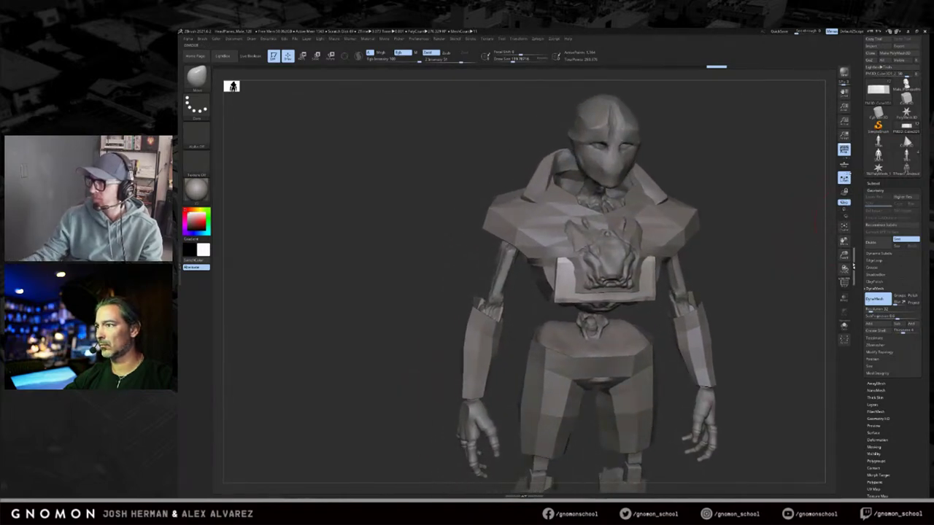
{"action": "mouse_move", "coordinate": [810, 172]}
{"action": "left_mouse_down"}
{"action": "mouse_move", "coordinate": [801, 167]}
{"action": "mouse_move", "coordinate": [825, 165]}
{"action": "mouse_move", "coordinate": [809, 184]}
{"action": "left_mouse_up"}
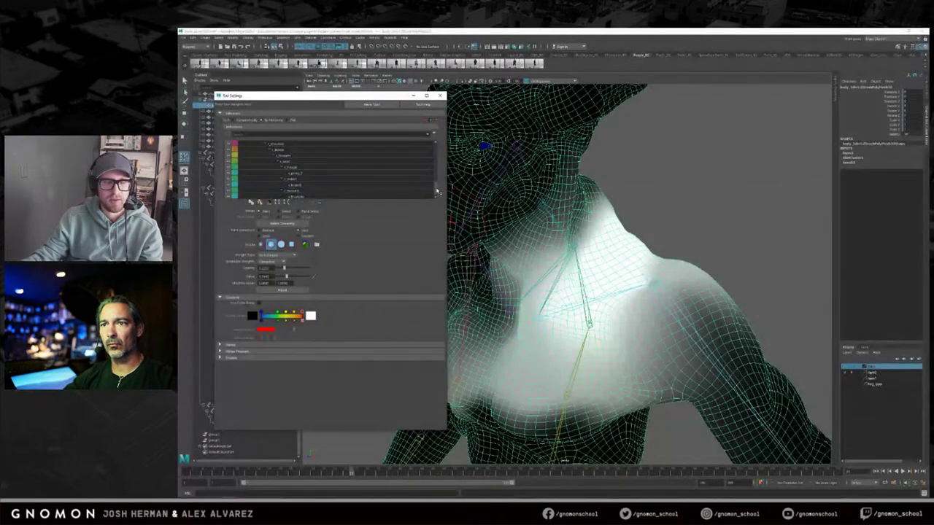
Step: In Maya, select the neck joint as the influence for painting the creature's skin weights
{"action": "left_click_drag", "start_coordinate": [437, 191], "coordinate": [437, 179]}
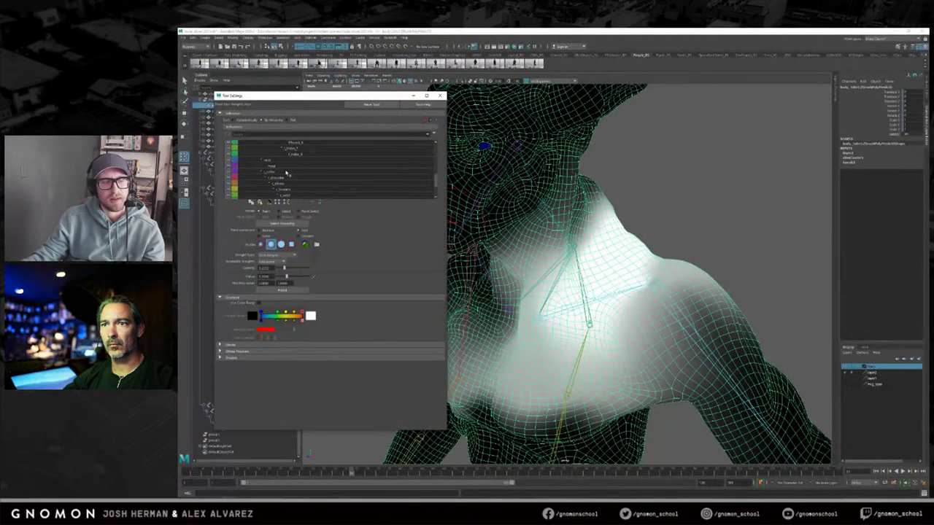
{"action": "left_click", "coordinate": [270, 160]}
{"action": "mouse_move", "coordinate": [542, 212]}
{"action": "left_mouse_down", "text": "alt"}
{"action": "mouse_move", "coordinate": [575, 207]}
{"action": "mouse_move", "coordinate": [556, 237]}
{"action": "mouse_move", "coordinate": [567, 159]}
{"action": "mouse_move", "coordinate": [567, 202]}
{"action": "mouse_move", "coordinate": [591, 188]}
{"action": "left_mouse_up", "text": "alt"}
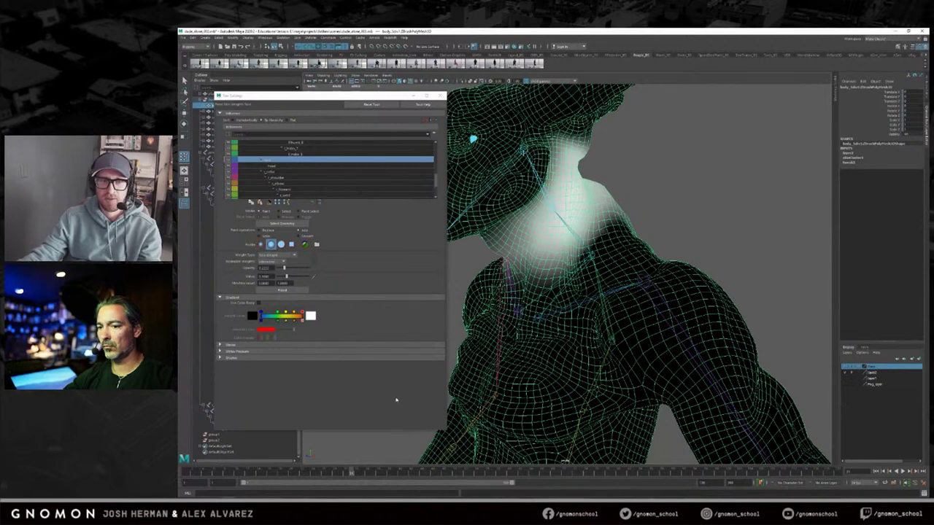
Step: Add neck weight up the back of the neck toward the skull, checking the pose at different frames
{"action": "mouse_move", "coordinate": [351, 472]}
{"action": "left_mouse_down"}
{"action": "mouse_move", "coordinate": [258, 471]}
{"action": "mouse_move", "coordinate": [329, 473]}
{"action": "left_mouse_up"}
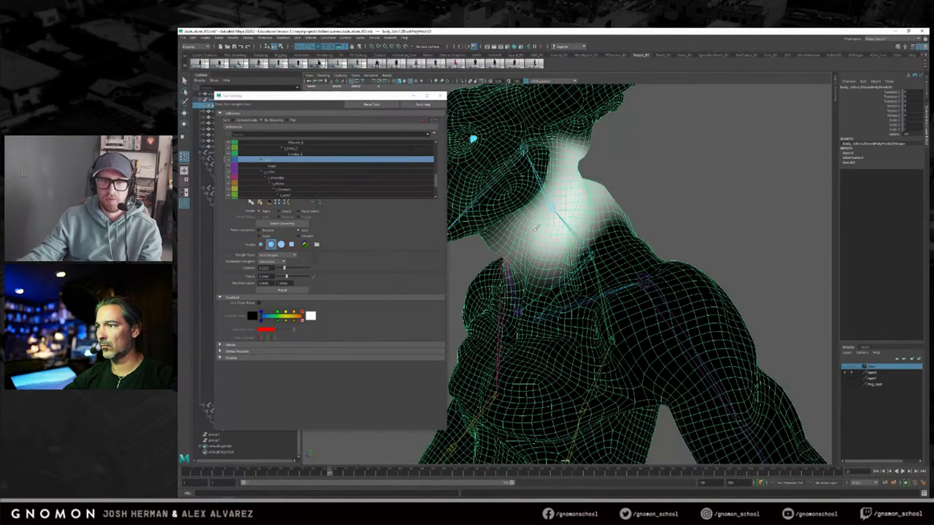
{"action": "left_click_drag", "start_coordinate": [563, 185], "coordinate": [563, 159]}
{"action": "left_click_drag", "start_coordinate": [568, 209], "coordinate": [579, 203], "text": "alt"}
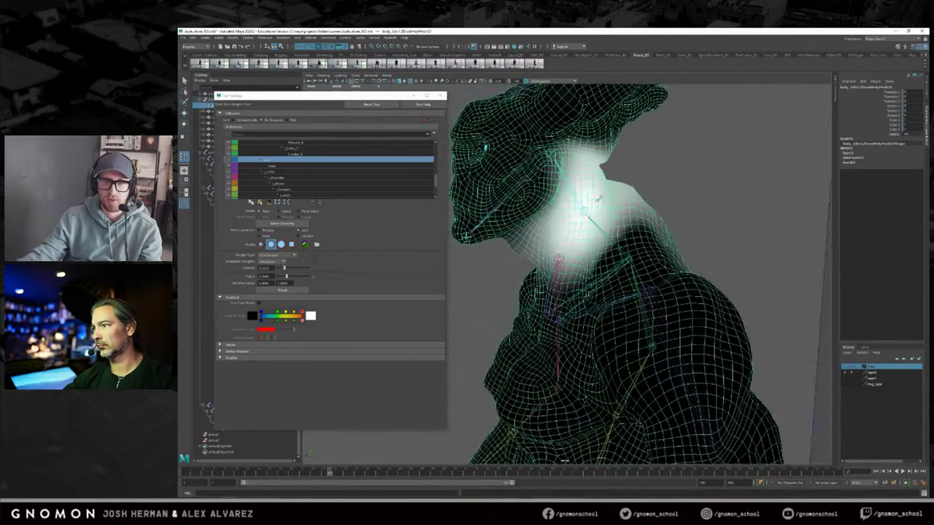
{"action": "left_click_drag", "start_coordinate": [558, 219], "coordinate": [566, 240], "text": "alt"}
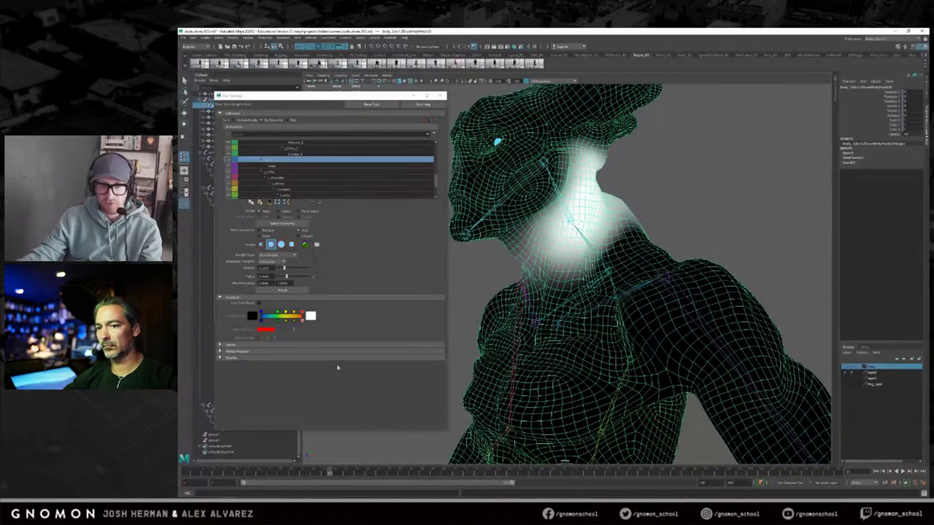
{"action": "mouse_move", "coordinate": [324, 470]}
{"action": "left_mouse_down"}
{"action": "mouse_move", "coordinate": [342, 471]}
{"action": "mouse_move", "coordinate": [302, 471]}
{"action": "left_mouse_up"}
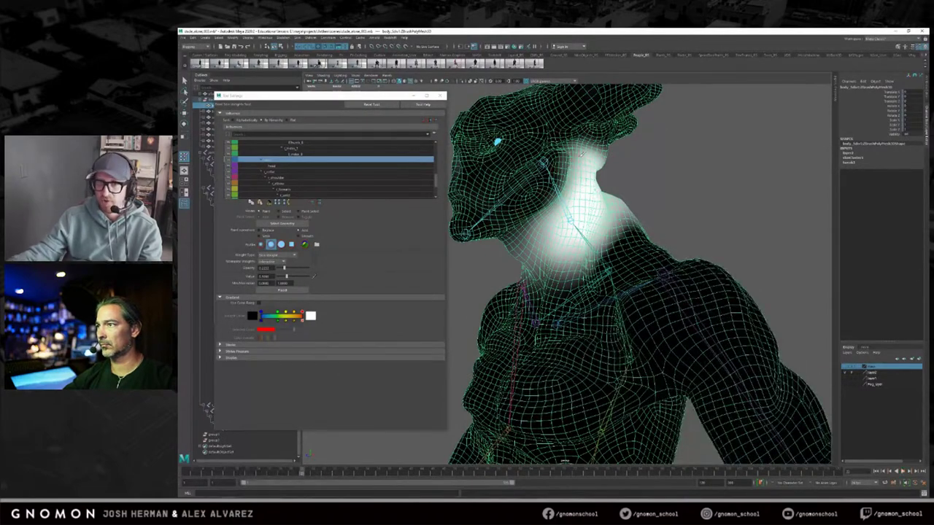
{"action": "left_click_drag", "start_coordinate": [587, 158], "coordinate": [594, 162]}
Step: Examine the neck's deformation and weight falloff toward the chest and shoulder from several angles and frames
{"action": "mouse_move", "coordinate": [602, 205]}
{"action": "left_mouse_down", "text": "alt"}
{"action": "mouse_move", "coordinate": [620, 217]}
{"action": "mouse_move", "coordinate": [611, 235]}
{"action": "left_mouse_up", "text": "alt"}
{"action": "left_click_drag", "start_coordinate": [206, 471], "coordinate": [334, 475]}
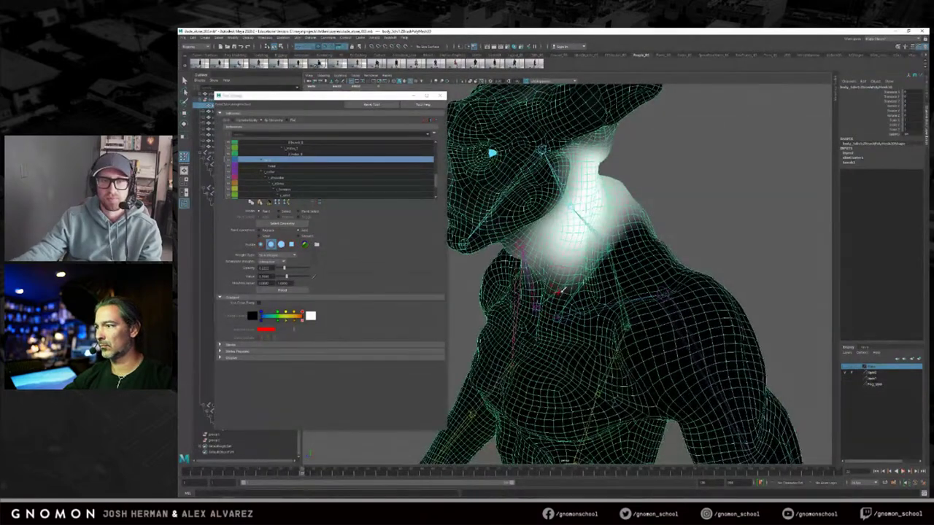
{"action": "left_click_drag", "start_coordinate": [561, 292], "coordinate": [584, 293], "text": "alt"}
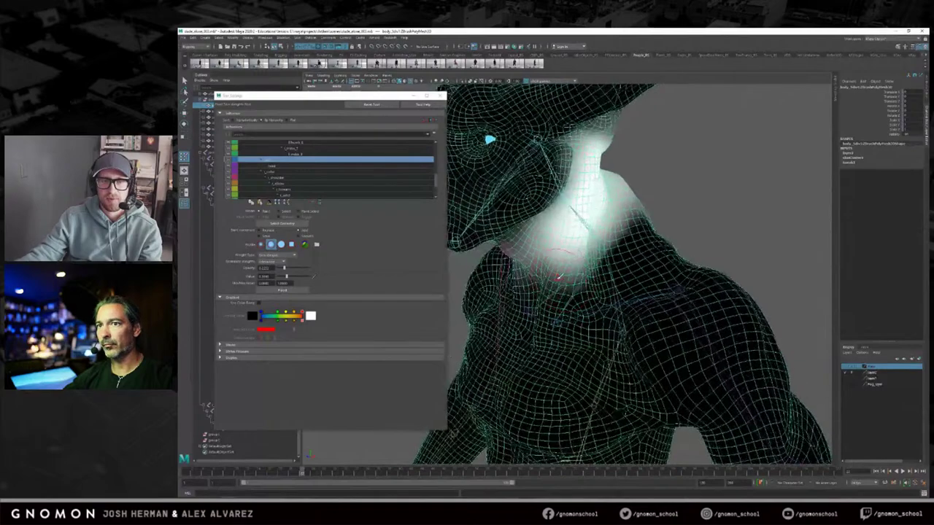
{"action": "left_click_drag", "start_coordinate": [606, 296], "coordinate": [570, 310], "text": "alt"}
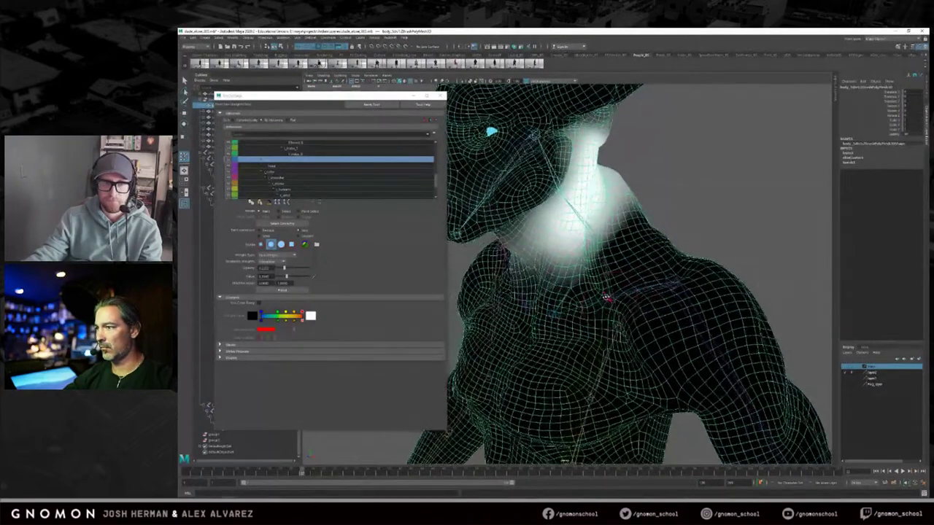
{"action": "left_click_drag", "start_coordinate": [572, 301], "coordinate": [586, 301], "text": "alt"}
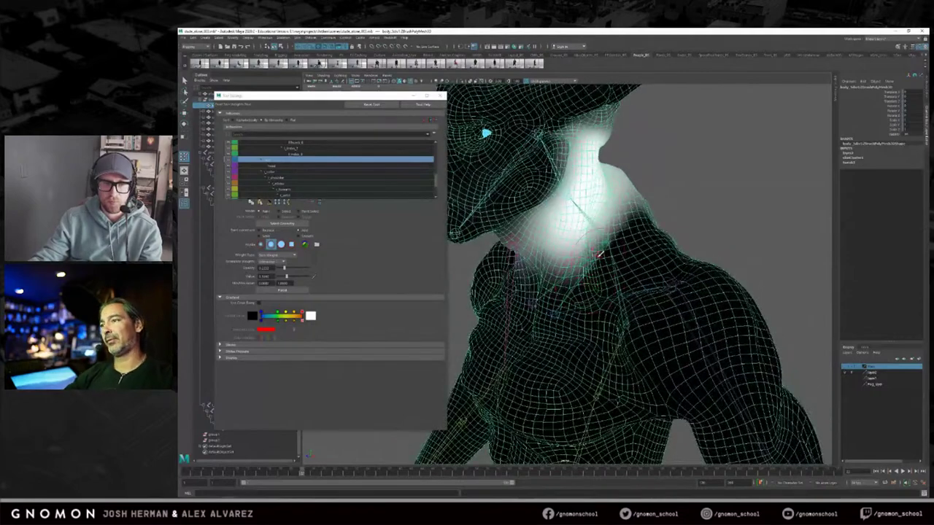
{"action": "left_click_drag", "start_coordinate": [595, 255], "coordinate": [604, 259], "text": "alt"}
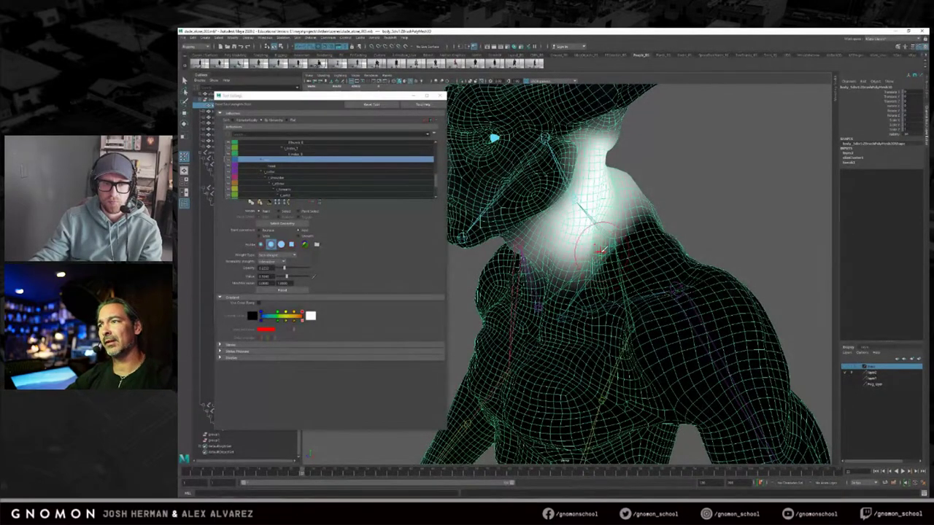
{"action": "left_click_drag", "start_coordinate": [604, 241], "coordinate": [627, 243], "text": "alt"}
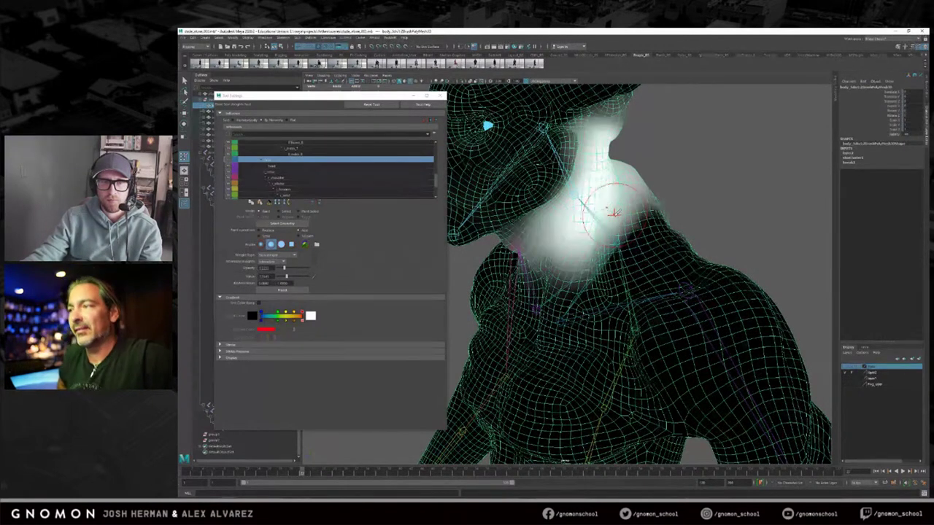
{"action": "mouse_move", "coordinate": [594, 209]}
{"action": "left_mouse_down", "text": "alt"}
{"action": "mouse_move", "coordinate": [591, 216]}
{"action": "mouse_move", "coordinate": [584, 188]}
{"action": "mouse_move", "coordinate": [599, 182]}
{"action": "mouse_move", "coordinate": [558, 249]}
{"action": "left_mouse_up", "text": "alt"}
{"action": "mouse_move", "coordinate": [314, 473]}
{"action": "left_mouse_down"}
{"action": "mouse_move", "coordinate": [210, 474]}
{"action": "mouse_move", "coordinate": [314, 473]}
{"action": "left_mouse_up"}
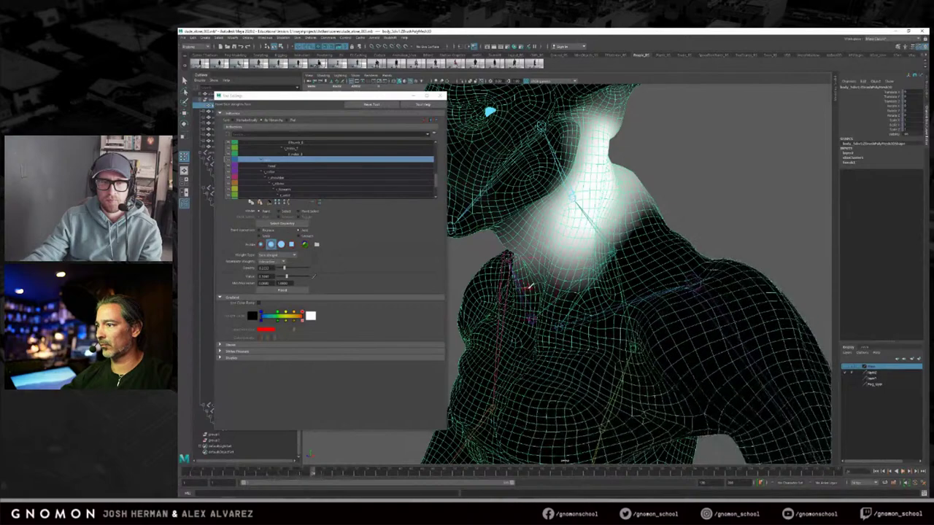
Step: Add more neck weight across the side and base of the neck, checking the deformation on other frames
{"action": "mouse_move", "coordinate": [582, 236]}
{"action": "left_mouse_down"}
{"action": "mouse_move", "coordinate": [601, 256]}
{"action": "mouse_move", "coordinate": [612, 198]}
{"action": "mouse_move", "coordinate": [597, 228]}
{"action": "mouse_move", "coordinate": [633, 227]}
{"action": "left_mouse_up"}
{"action": "left_click_drag", "start_coordinate": [633, 228], "coordinate": [670, 235], "text": "alt"}
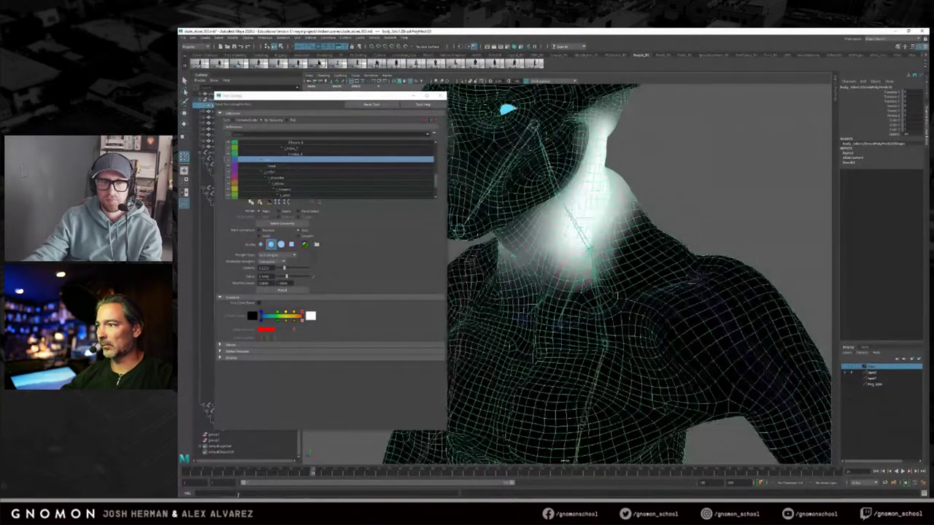
{"action": "left_click_drag", "start_coordinate": [527, 318], "coordinate": [430, 379], "text": "alt"}
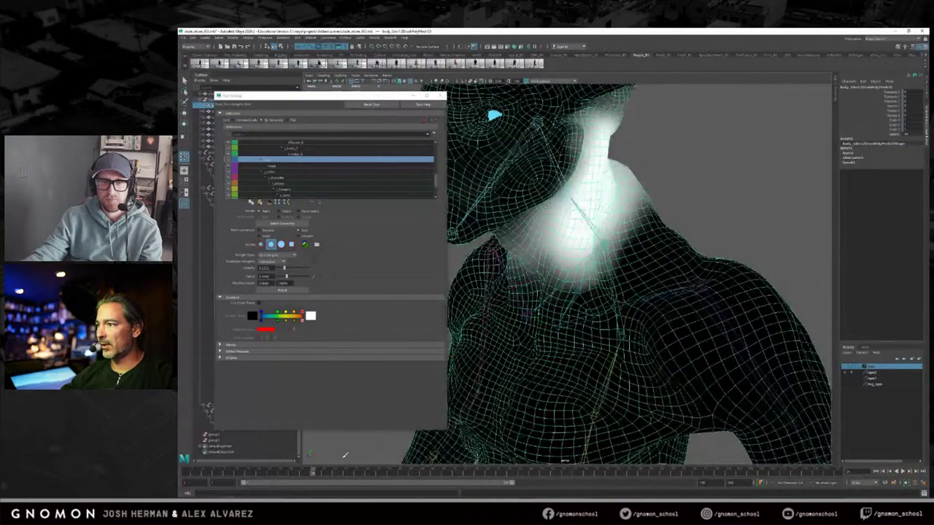
{"action": "mouse_move", "coordinate": [310, 474]}
{"action": "left_mouse_down"}
{"action": "mouse_move", "coordinate": [207, 472]}
{"action": "mouse_move", "coordinate": [319, 470]}
{"action": "left_mouse_up"}
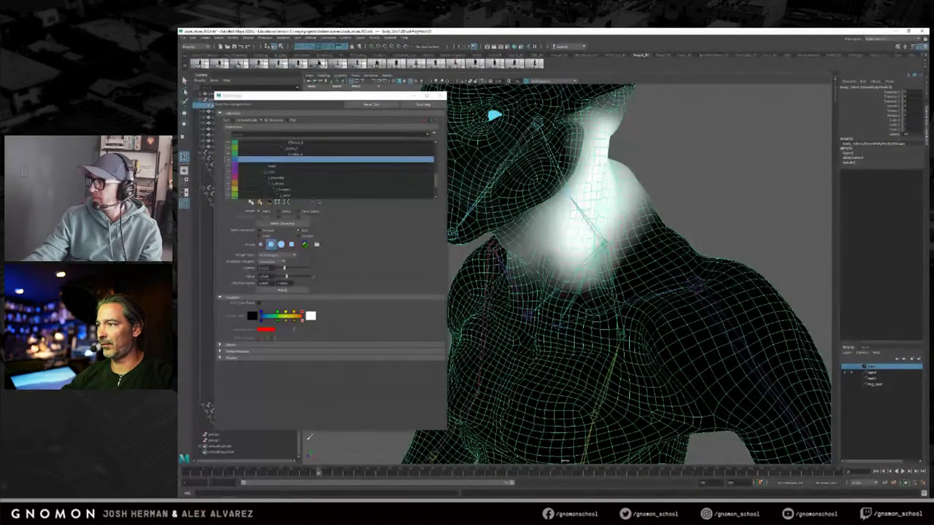
{"action": "mouse_move", "coordinate": [319, 475]}
{"action": "left_mouse_down"}
{"action": "mouse_move", "coordinate": [267, 473]}
{"action": "mouse_move", "coordinate": [318, 472]}
{"action": "left_mouse_up"}
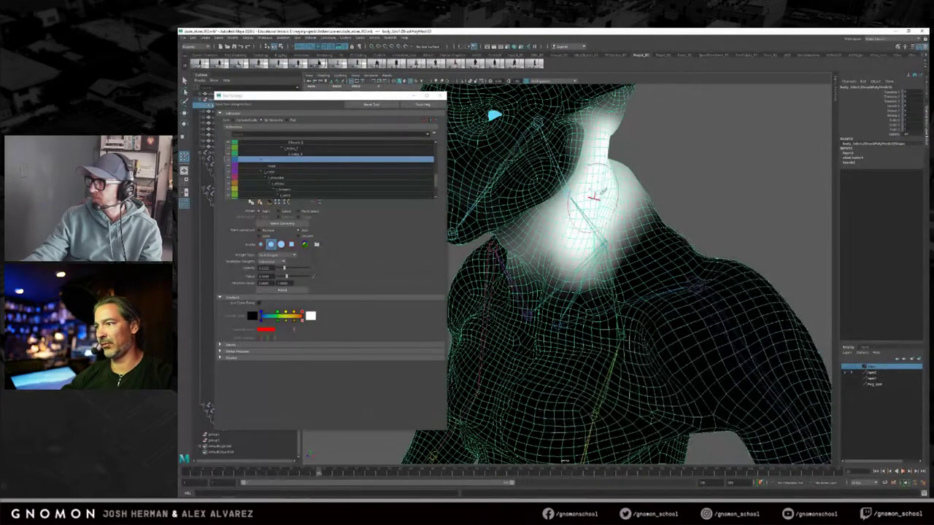
{"action": "left_click_drag", "start_coordinate": [613, 210], "coordinate": [607, 229]}
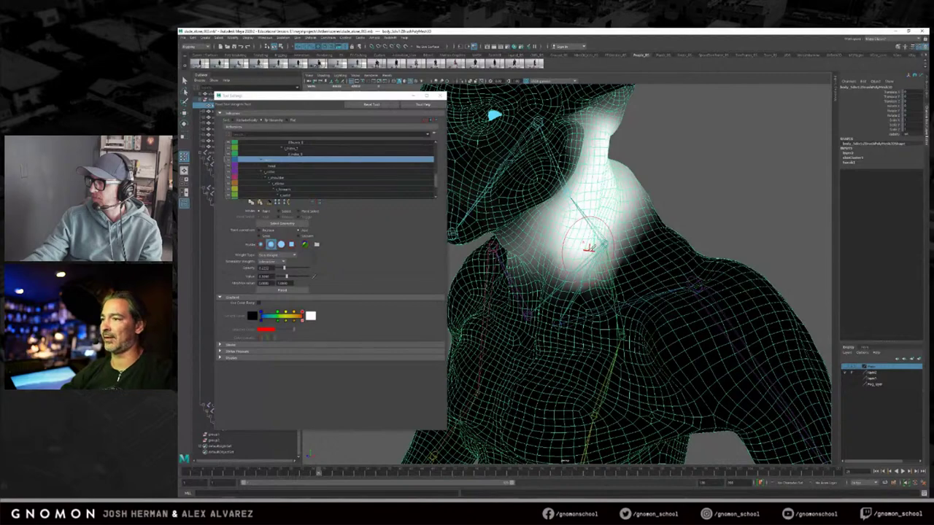
{"action": "mouse_move", "coordinate": [589, 248]}
{"action": "left_mouse_down"}
{"action": "mouse_move", "coordinate": [594, 229]}
{"action": "mouse_move", "coordinate": [584, 260]}
{"action": "mouse_move", "coordinate": [611, 256]}
{"action": "mouse_move", "coordinate": [606, 267]}
{"action": "left_mouse_up"}
{"action": "left_click_drag", "start_coordinate": [620, 198], "coordinate": [601, 255]}
{"action": "mouse_move", "coordinate": [312, 474]}
{"action": "left_mouse_down"}
{"action": "mouse_move", "coordinate": [246, 465]}
{"action": "mouse_move", "coordinate": [325, 472]}
{"action": "mouse_move", "coordinate": [210, 470]}
{"action": "mouse_move", "coordinate": [290, 472]}
{"action": "left_mouse_up"}
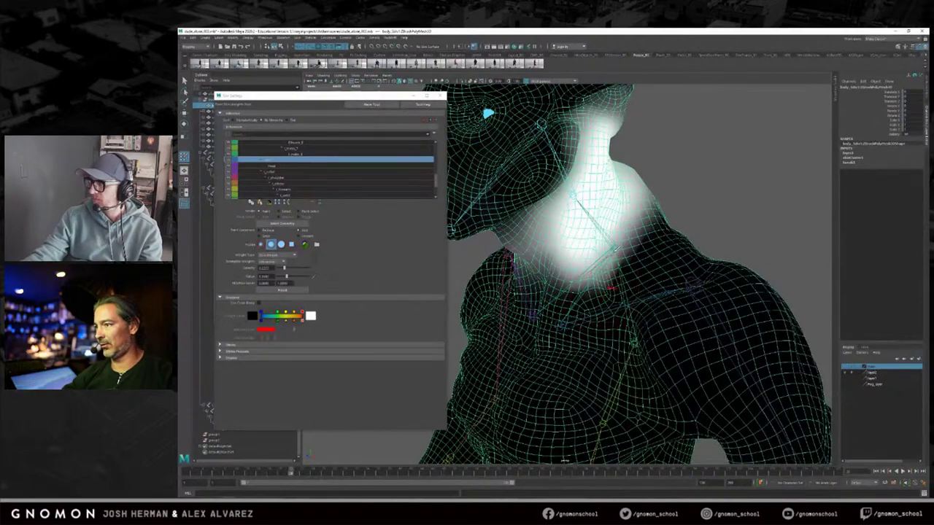
Step: Examine the neck joint's weights and deformation at the nape, throat and shoulder transition from several angles and frames
{"action": "mouse_move", "coordinate": [629, 226]}
{"action": "left_mouse_down"}
{"action": "mouse_move", "coordinate": [642, 198]}
{"action": "mouse_move", "coordinate": [633, 214]}
{"action": "mouse_move", "coordinate": [651, 200]}
{"action": "mouse_move", "coordinate": [707, 249]}
{"action": "left_mouse_up"}
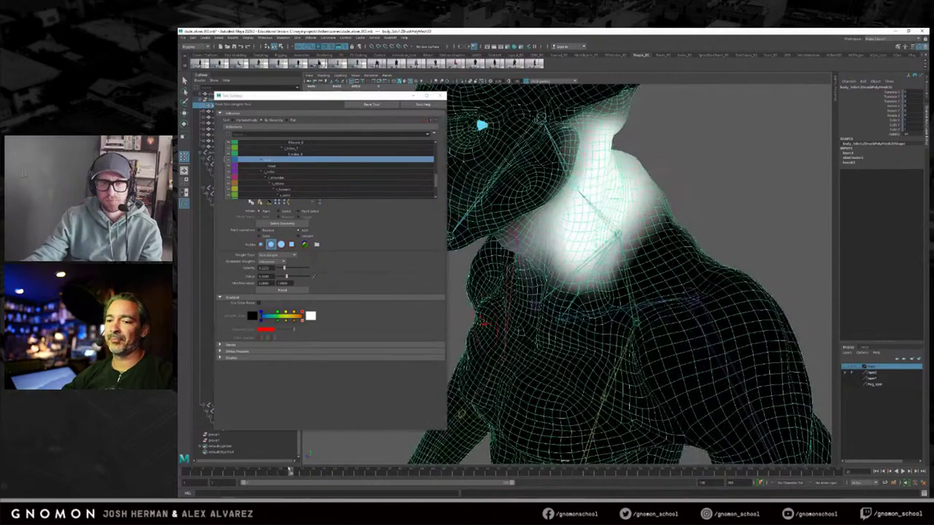
{"action": "mouse_move", "coordinate": [291, 472]}
{"action": "left_mouse_down"}
{"action": "mouse_move", "coordinate": [221, 472]}
{"action": "mouse_move", "coordinate": [313, 472]}
{"action": "mouse_move", "coordinate": [274, 474]}
{"action": "mouse_move", "coordinate": [288, 475]}
{"action": "left_mouse_up"}
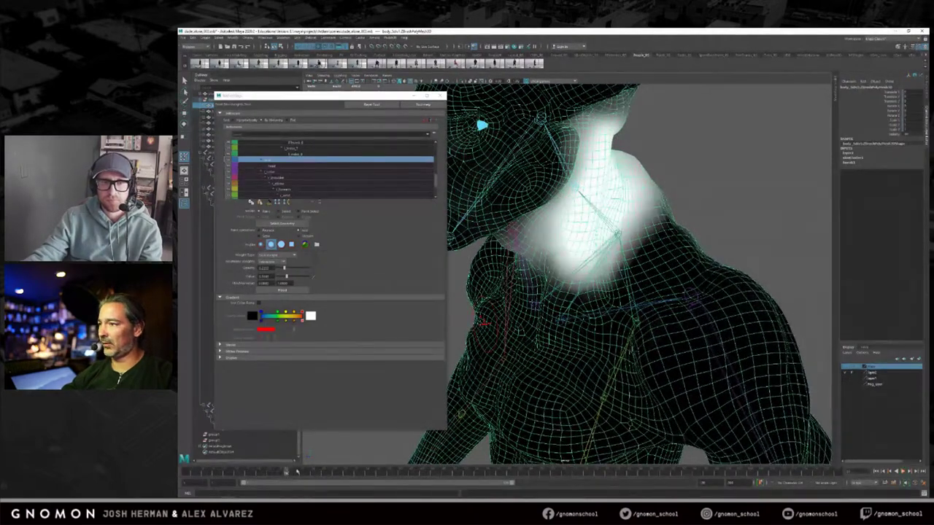
{"action": "mouse_move", "coordinate": [663, 239]}
{"action": "left_mouse_down", "text": "alt"}
{"action": "mouse_move", "coordinate": [682, 261]}
{"action": "mouse_move", "coordinate": [683, 245]}
{"action": "left_mouse_up", "text": "alt"}
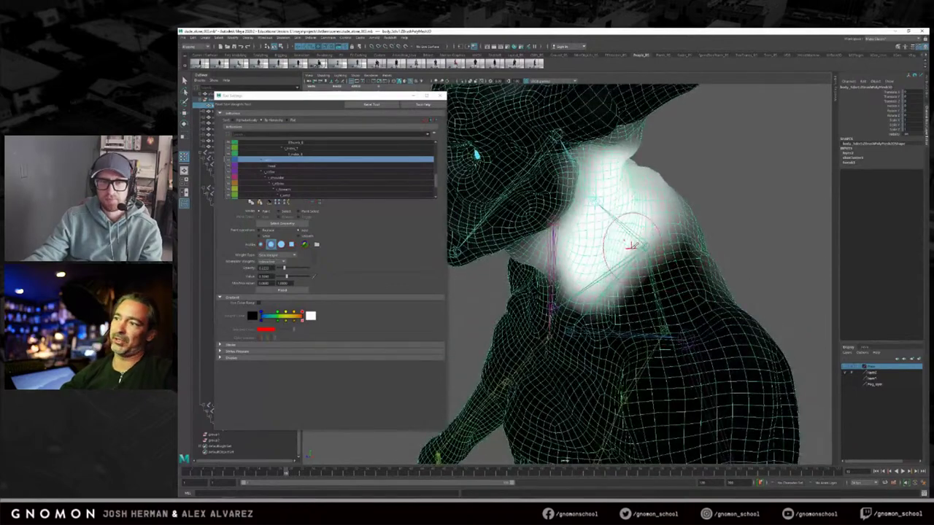
{"action": "mouse_move", "coordinate": [702, 229]}
{"action": "left_mouse_down", "text": "alt"}
{"action": "mouse_move", "coordinate": [620, 251]}
{"action": "mouse_move", "coordinate": [605, 244]}
{"action": "left_mouse_up", "text": "alt"}
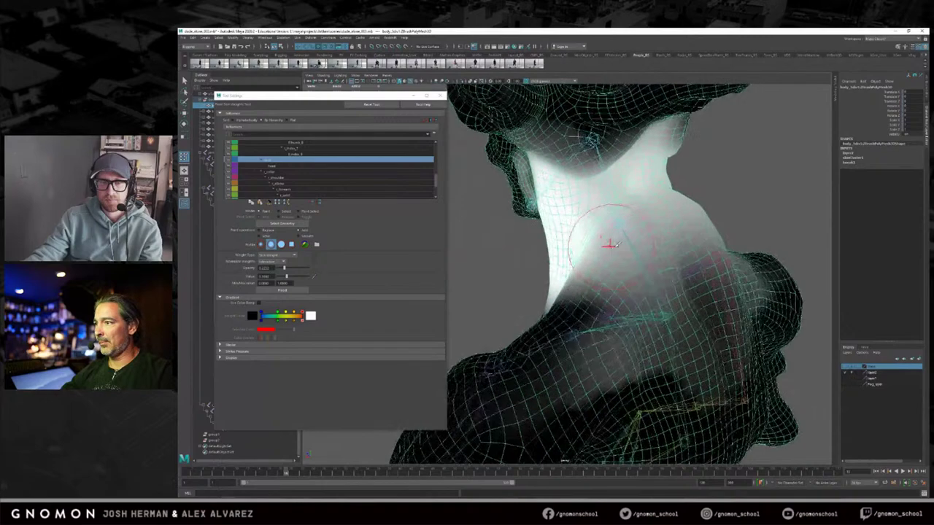
{"action": "mouse_move", "coordinate": [636, 209]}
{"action": "left_mouse_down", "text": "alt"}
{"action": "mouse_move", "coordinate": [642, 225]}
{"action": "mouse_move", "coordinate": [652, 229]}
{"action": "mouse_move", "coordinate": [640, 217]}
{"action": "mouse_move", "coordinate": [683, 248]}
{"action": "left_mouse_up", "text": "alt"}
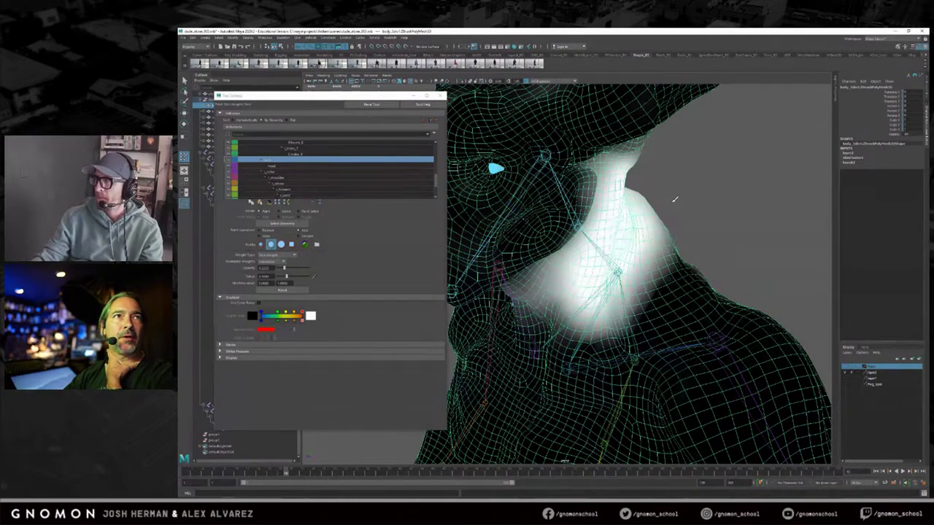
{"action": "mouse_move", "coordinate": [615, 265]}
{"action": "left_mouse_down", "text": "alt"}
{"action": "mouse_move", "coordinate": [631, 262]}
{"action": "mouse_move", "coordinate": [617, 255]}
{"action": "mouse_move", "coordinate": [610, 272]}
{"action": "left_mouse_up", "text": "alt"}
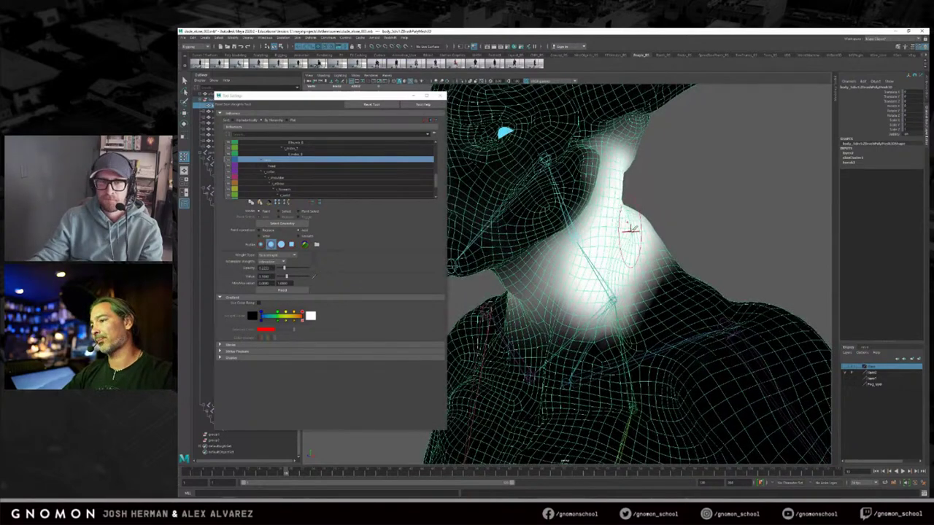
{"action": "mouse_move", "coordinate": [635, 236]}
{"action": "left_mouse_down", "text": "alt"}
{"action": "mouse_move", "coordinate": [643, 241]}
{"action": "mouse_move", "coordinate": [569, 249]}
{"action": "mouse_move", "coordinate": [580, 258]}
{"action": "mouse_move", "coordinate": [622, 250]}
{"action": "mouse_move", "coordinate": [647, 225]}
{"action": "mouse_move", "coordinate": [649, 233]}
{"action": "mouse_move", "coordinate": [659, 217]}
{"action": "mouse_move", "coordinate": [646, 236]}
{"action": "mouse_move", "coordinate": [629, 239]}
{"action": "mouse_move", "coordinate": [626, 186]}
{"action": "left_mouse_up", "text": "alt"}
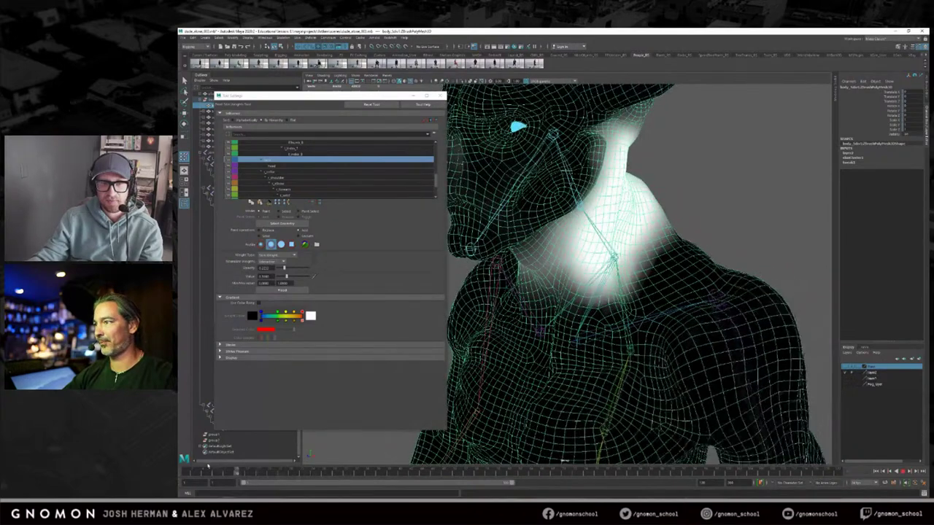
{"action": "mouse_move", "coordinate": [626, 186]}
{"action": "left_mouse_down", "text": "alt"}
{"action": "mouse_move", "coordinate": [622, 219]}
{"action": "mouse_move", "coordinate": [612, 174]}
{"action": "left_mouse_up", "text": "alt"}
{"action": "middle_click_drag", "start_coordinate": [623, 249], "coordinate": [634, 230], "text": "alt"}
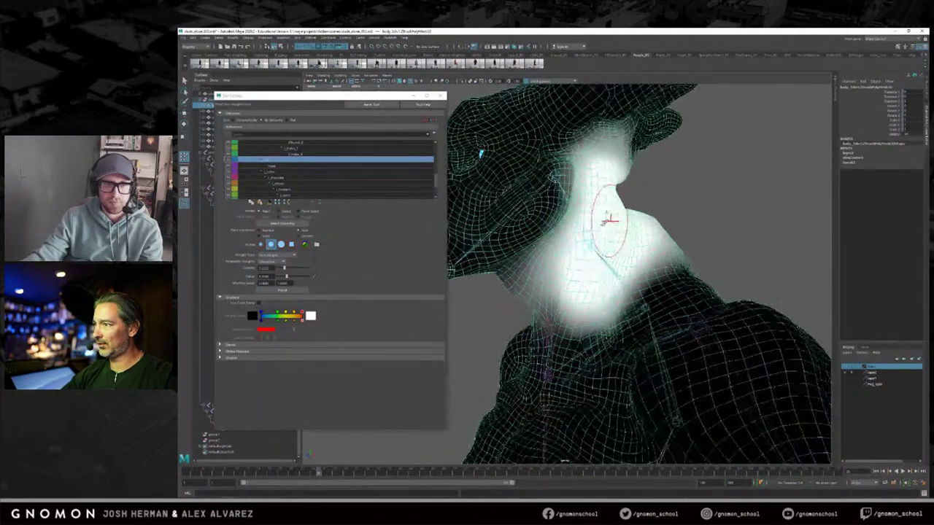
{"action": "mouse_move", "coordinate": [626, 164]}
{"action": "left_mouse_down", "text": "alt"}
{"action": "mouse_move", "coordinate": [601, 190]}
{"action": "mouse_move", "coordinate": [575, 186]}
{"action": "left_mouse_up", "text": "alt"}
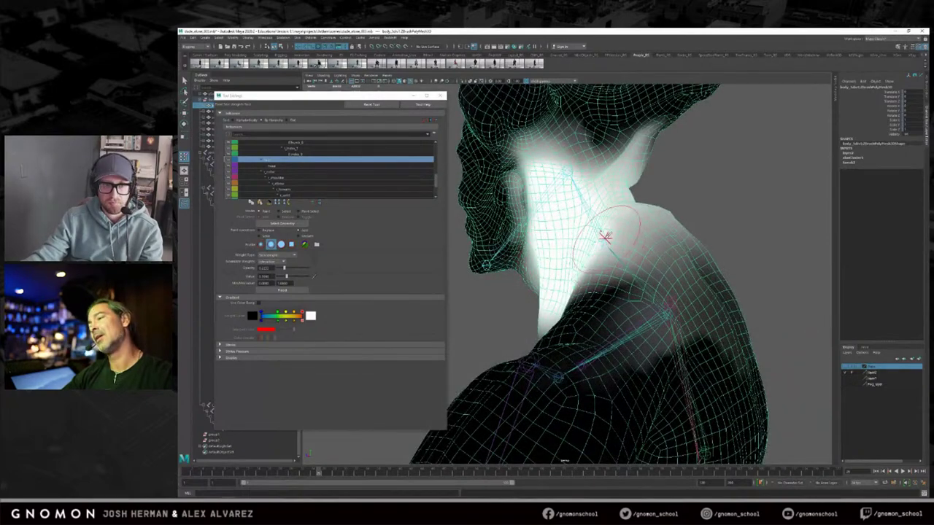
{"action": "left_click_drag", "start_coordinate": [612, 243], "coordinate": [625, 235], "text": "alt"}
{"action": "mouse_move", "coordinate": [311, 474]}
{"action": "left_mouse_down"}
{"action": "mouse_move", "coordinate": [242, 474]}
{"action": "mouse_move", "coordinate": [346, 474]}
{"action": "mouse_move", "coordinate": [226, 475]}
{"action": "mouse_move", "coordinate": [318, 473]}
{"action": "left_mouse_up"}
{"action": "left_click_drag", "start_coordinate": [637, 316], "coordinate": [687, 316], "text": "alt"}
{"action": "left_click_drag", "start_coordinate": [629, 311], "coordinate": [640, 314], "text": "alt"}
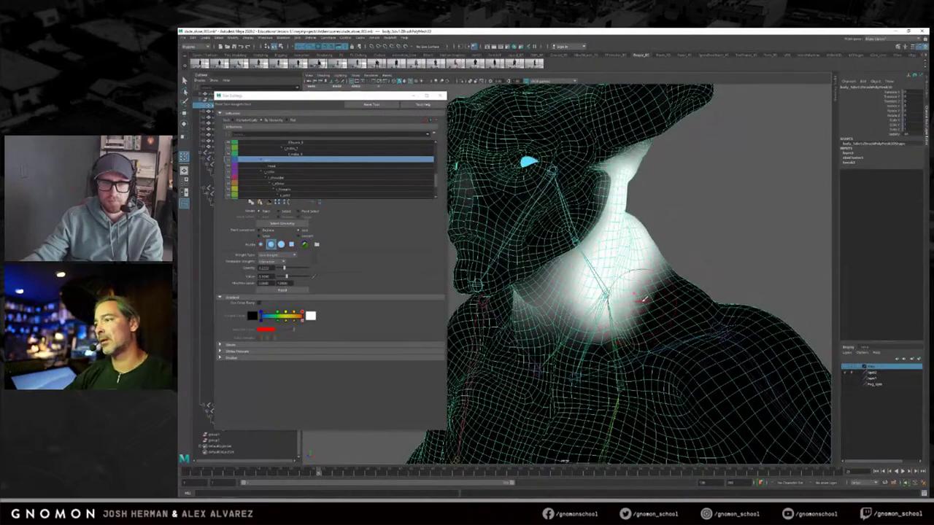
{"action": "left_click_drag", "start_coordinate": [623, 279], "coordinate": [589, 264], "text": "alt"}
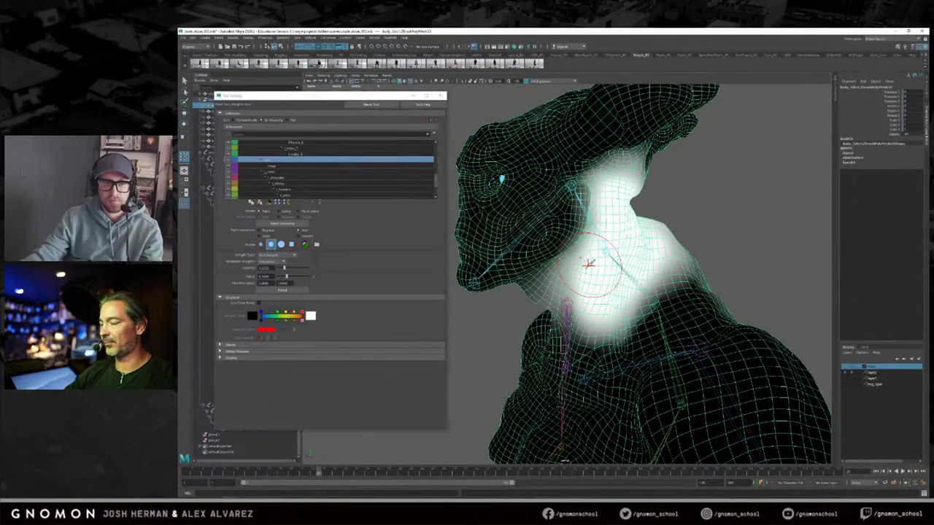
{"action": "left_click_drag", "start_coordinate": [585, 262], "coordinate": [616, 255], "text": "alt"}
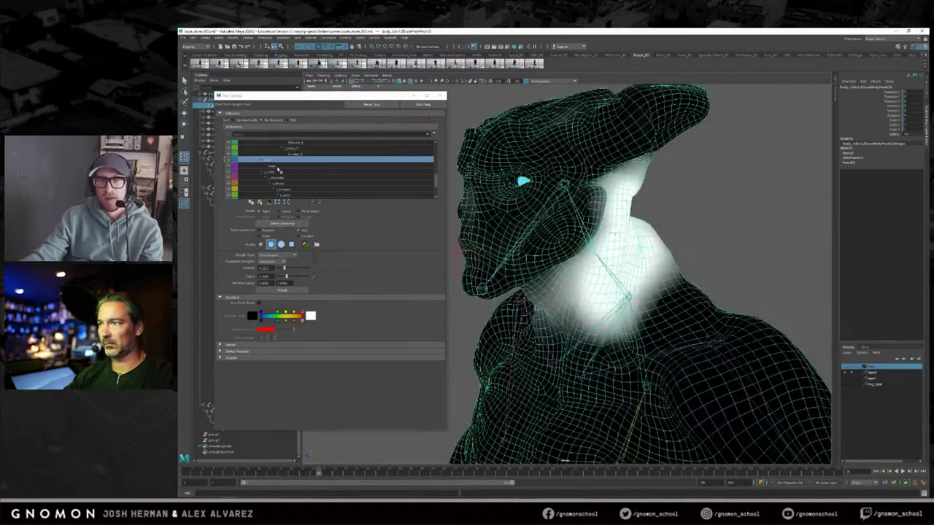
Step: Select the head joint as the paint influence and check its weight coverage from the face down to the upper neck
{"action": "left_click", "coordinate": [278, 167]}
{"action": "left_click_drag", "start_coordinate": [508, 188], "coordinate": [551, 232], "text": "alt"}
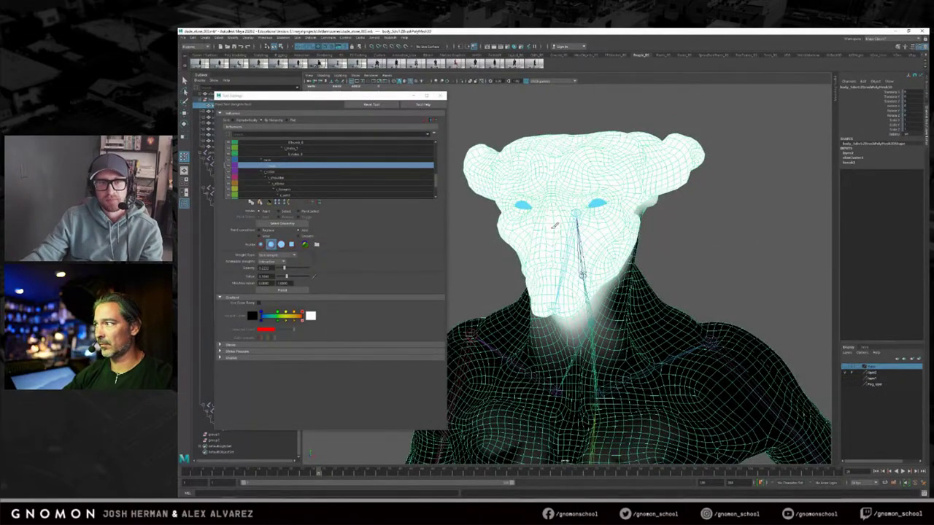
{"action": "left_click_drag", "start_coordinate": [566, 257], "coordinate": [582, 238], "text": "alt"}
{"action": "right_click_drag", "start_coordinate": [582, 239], "coordinate": [523, 333], "text": "alt"}
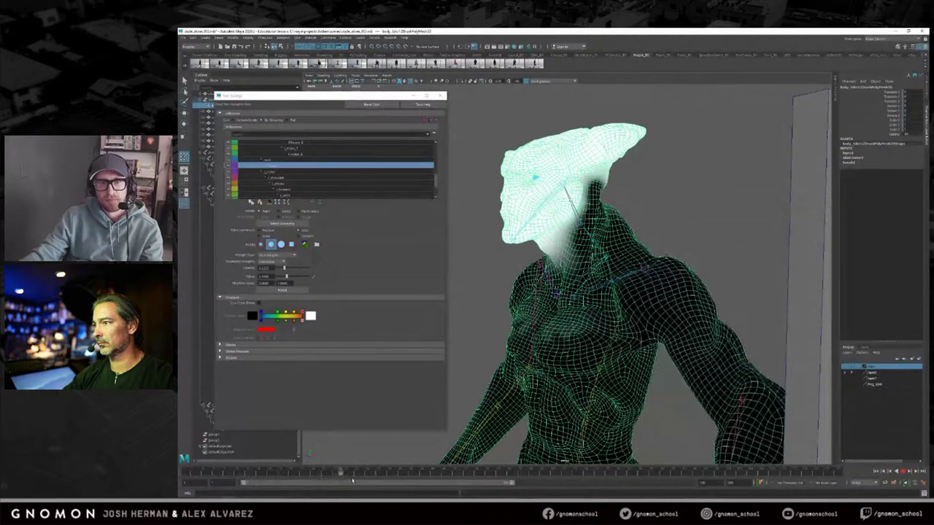
Step: Check the creature's full-body pose and deformation at different frames of the animation
{"action": "right_click_drag", "start_coordinate": [517, 409], "coordinate": [469, 364], "text": "alt"}
{"action": "left_click_drag", "start_coordinate": [469, 364], "coordinate": [500, 313], "text": "alt"}
{"action": "middle_click_drag", "start_coordinate": [525, 286], "coordinate": [517, 234], "text": "alt"}
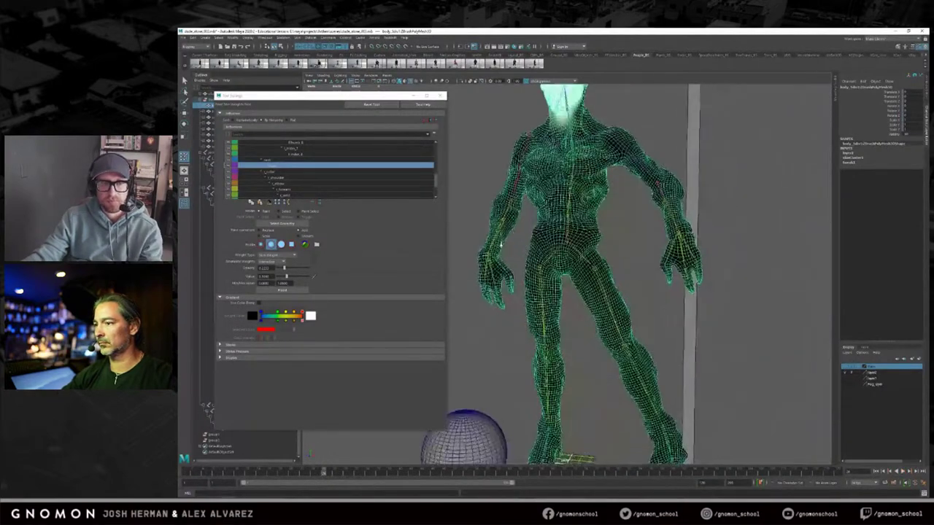
{"action": "right_click_drag", "start_coordinate": [518, 234], "coordinate": [478, 237], "text": "alt"}
{"action": "left_click_drag", "start_coordinate": [478, 237], "coordinate": [459, 244], "text": "alt"}
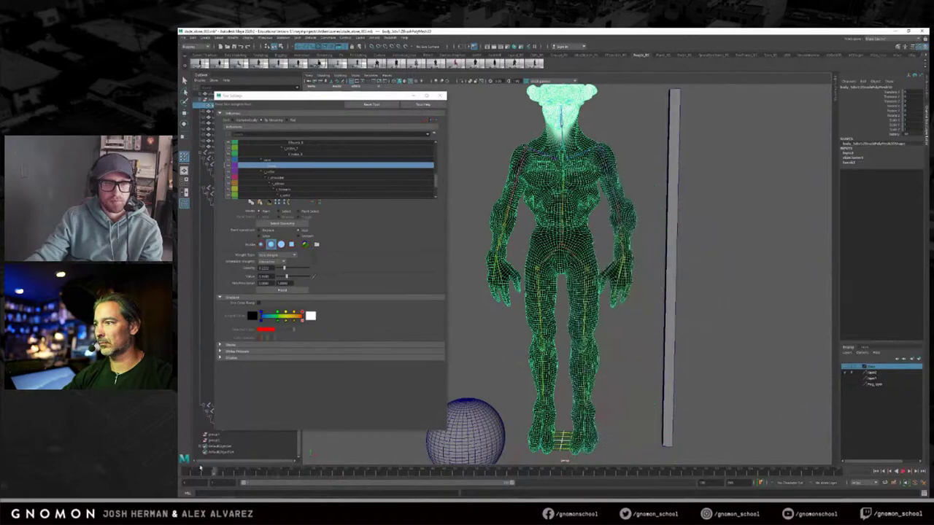
{"action": "left_click_drag", "start_coordinate": [616, 313], "coordinate": [576, 316], "text": "alt"}
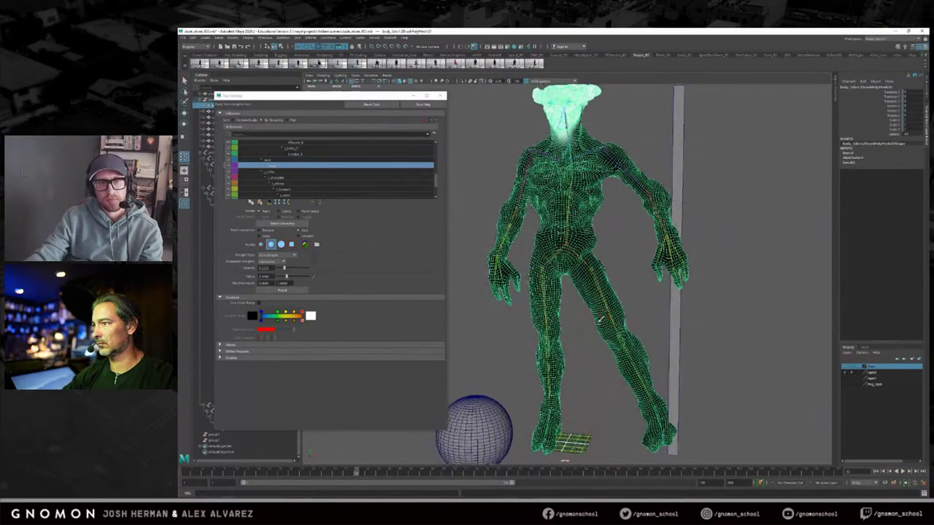
Step: Examine the hip, knee and lower-leg deformation of the outstretched leg from several angles
{"action": "middle_click_drag", "start_coordinate": [576, 317], "coordinate": [574, 271], "text": "alt"}
{"action": "right_click_drag", "start_coordinate": [574, 271], "coordinate": [625, 292], "text": "alt"}
{"action": "left_click_drag", "start_coordinate": [625, 291], "coordinate": [618, 298], "text": "alt"}
{"action": "right_click_drag", "start_coordinate": [619, 297], "coordinate": [637, 295], "text": "alt"}
{"action": "middle_click_drag", "start_coordinate": [636, 294], "coordinate": [622, 280], "text": "alt"}
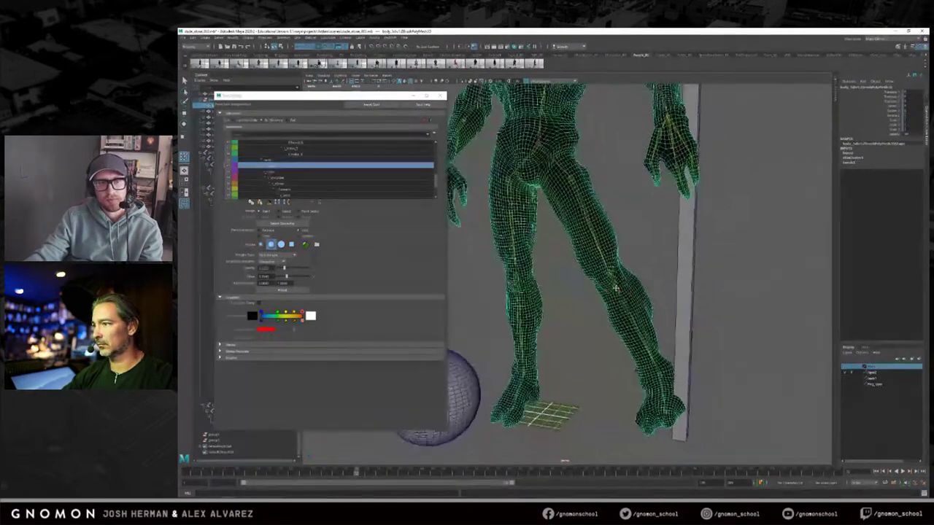
{"action": "left_click_drag", "start_coordinate": [622, 280], "coordinate": [662, 277], "text": "alt"}
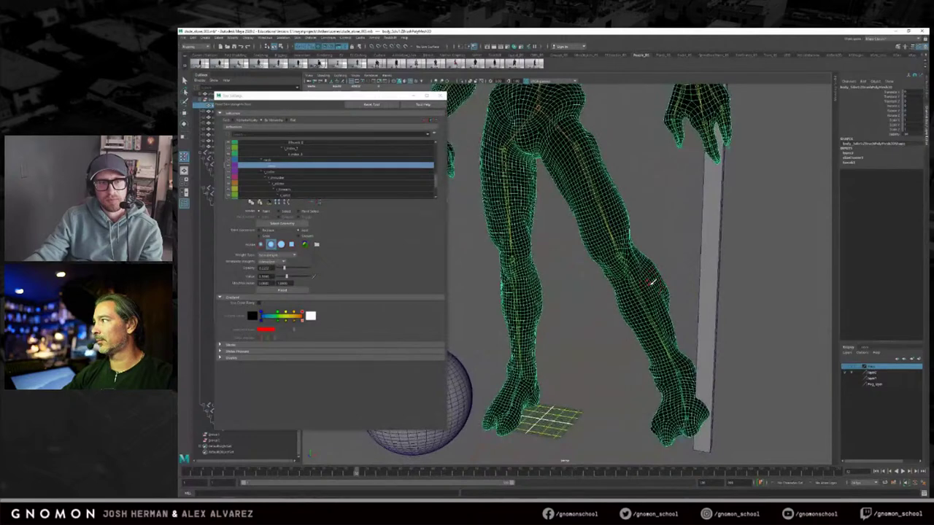
{"action": "scroll", "coordinate": [650, 283], "scroll_direction": "up", "scroll_amount": 2}
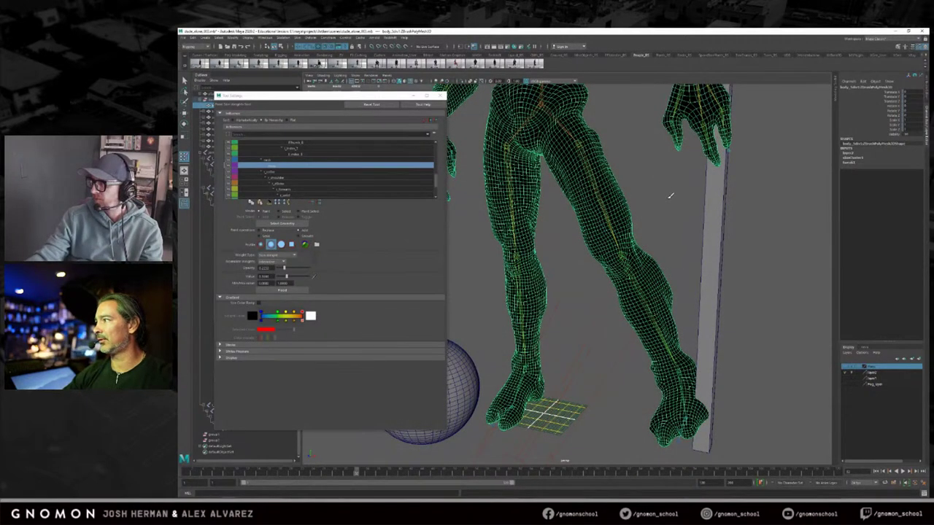
{"action": "right_click_drag", "start_coordinate": [608, 240], "coordinate": [650, 234], "text": "alt"}
{"action": "middle_click_drag", "start_coordinate": [650, 234], "coordinate": [652, 220], "text": "alt"}
{"action": "left_click_drag", "start_coordinate": [652, 221], "coordinate": [627, 214], "text": "alt"}
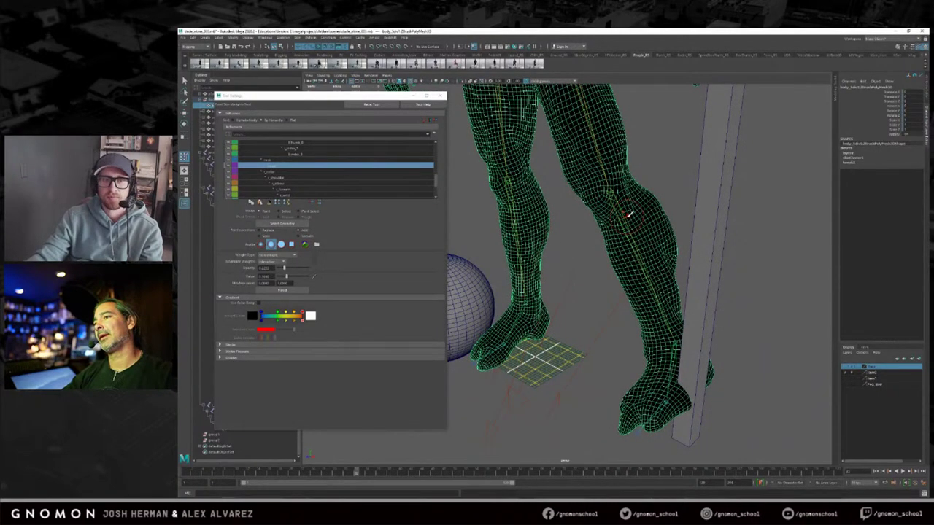
{"action": "left_click_drag", "start_coordinate": [628, 213], "coordinate": [542, 236], "text": "alt"}
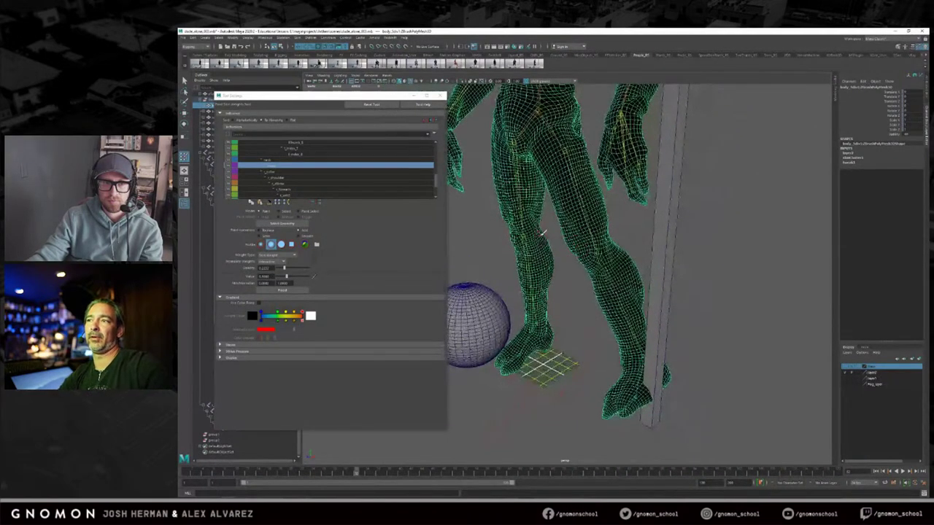
{"action": "left_click_drag", "start_coordinate": [542, 233], "coordinate": [626, 226], "text": "alt"}
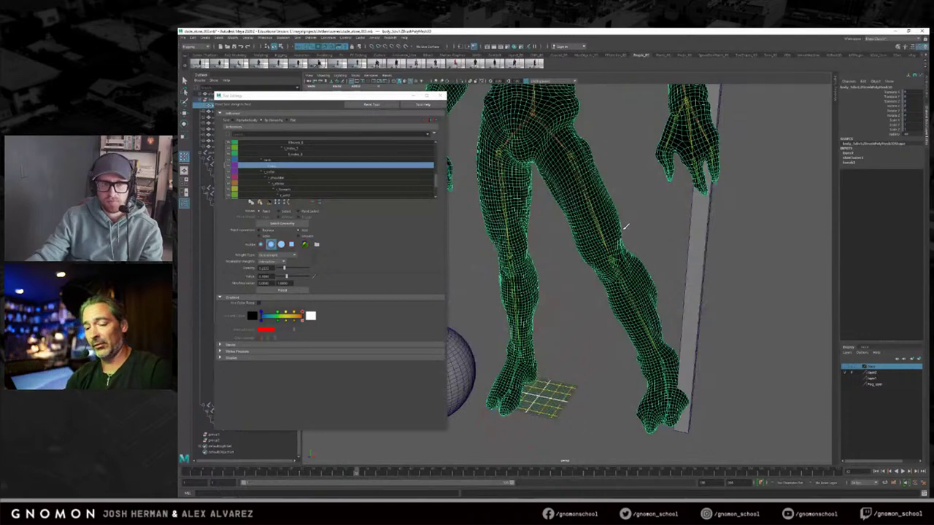
{"action": "left_click_drag", "start_coordinate": [588, 236], "coordinate": [653, 235], "text": "alt"}
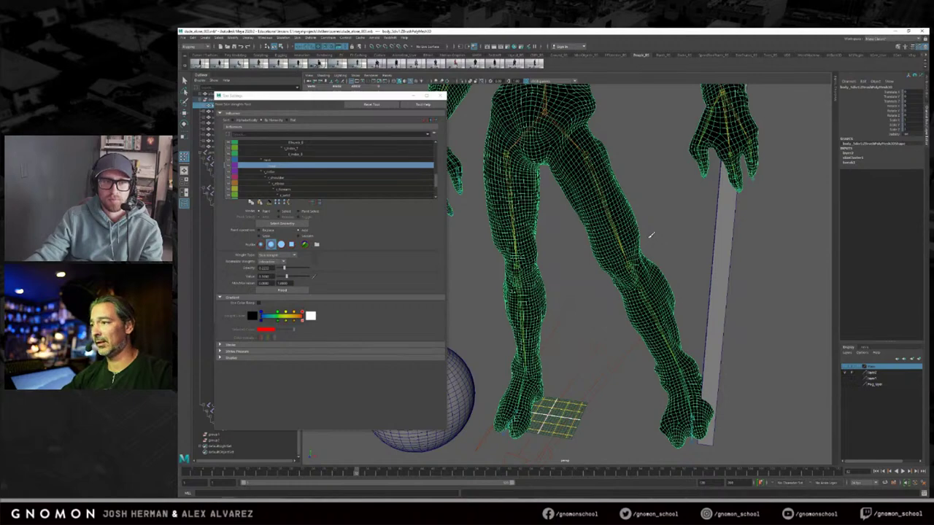
{"action": "left_click_drag", "start_coordinate": [629, 248], "coordinate": [641, 268], "text": "alt"}
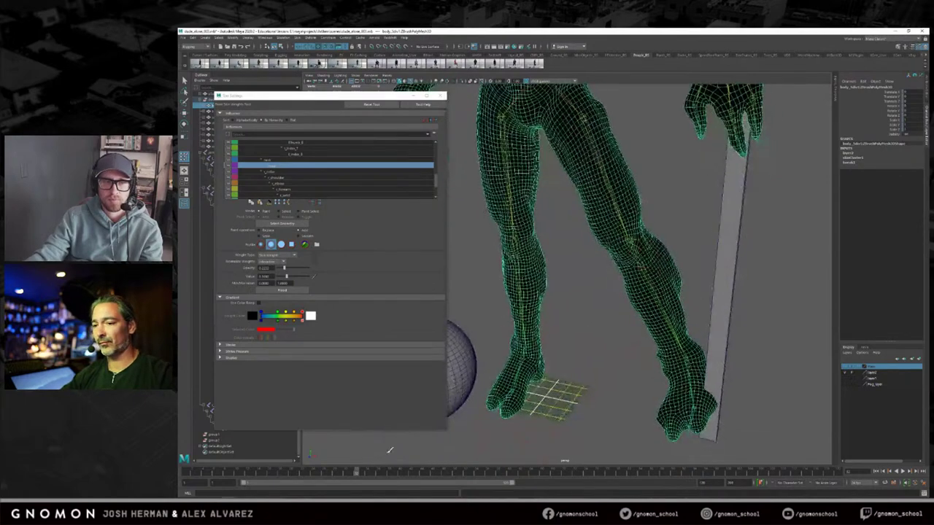
Step: Go to an earlier frame, leave weight painting and select the outstretched leg's knee joint for rotation
{"action": "left_click_drag", "start_coordinate": [355, 471], "coordinate": [301, 471]}
{"action": "key", "text": "q"}
{"action": "left_click", "coordinate": [597, 373]}
{"action": "middle_click_drag", "start_coordinate": [685, 221], "coordinate": [646, 350], "text": "alt"}
{"action": "left_click_drag", "start_coordinate": [673, 243], "coordinate": [594, 247], "text": "alt"}
{"action": "left_click", "coordinate": [631, 252]}
{"action": "key", "text": "e"}
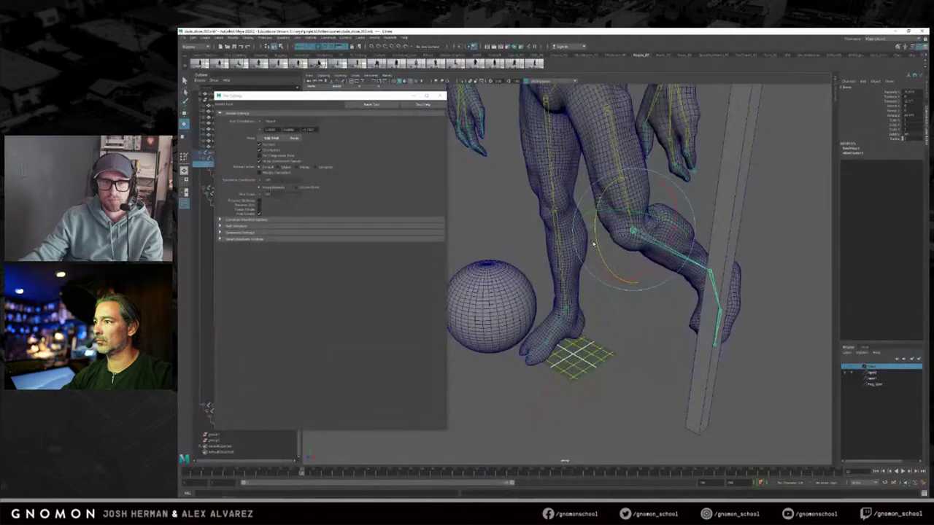
Step: Try bending the outstretched leg by rotating its knee joint, undoing each test rotation
{"action": "key", "text": "ctrl+z"}
{"action": "right_click_drag", "start_coordinate": [664, 305], "coordinate": [861, 304], "text": "alt"}
{"action": "left_click_drag", "start_coordinate": [660, 165], "coordinate": [651, 204]}
{"action": "left_click_drag", "start_coordinate": [668, 241], "coordinate": [620, 222], "text": "alt"}
{"action": "left_click_drag", "start_coordinate": [552, 200], "coordinate": [543, 257]}
{"action": "key", "text": "ctrl+z"}
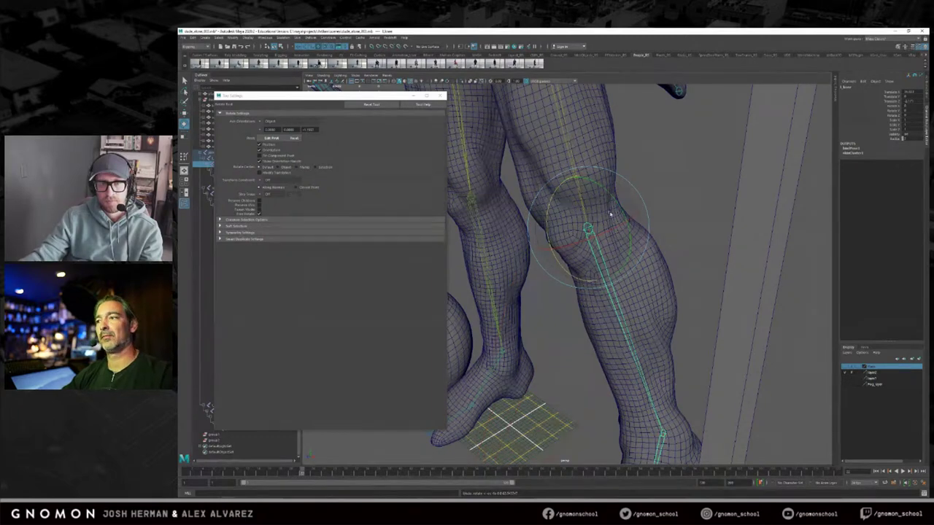
Step: Examine how the knee and calf deform when straight and bent, viewing the leg from the front, side and back
{"action": "left_click_drag", "start_coordinate": [608, 213], "coordinate": [571, 214], "text": "alt"}
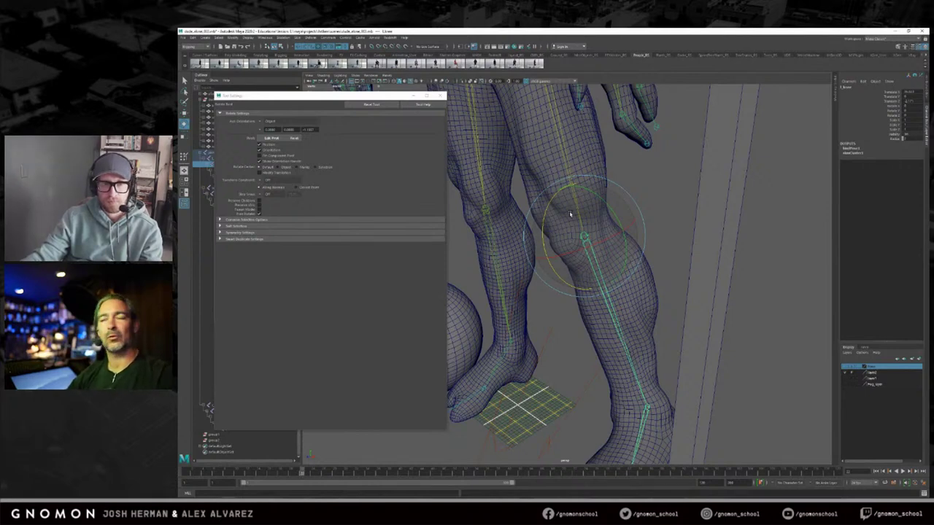
{"action": "left_click_drag", "start_coordinate": [571, 214], "coordinate": [548, 235], "text": "alt"}
{"action": "left_click_drag", "start_coordinate": [549, 233], "coordinate": [625, 222], "text": "alt"}
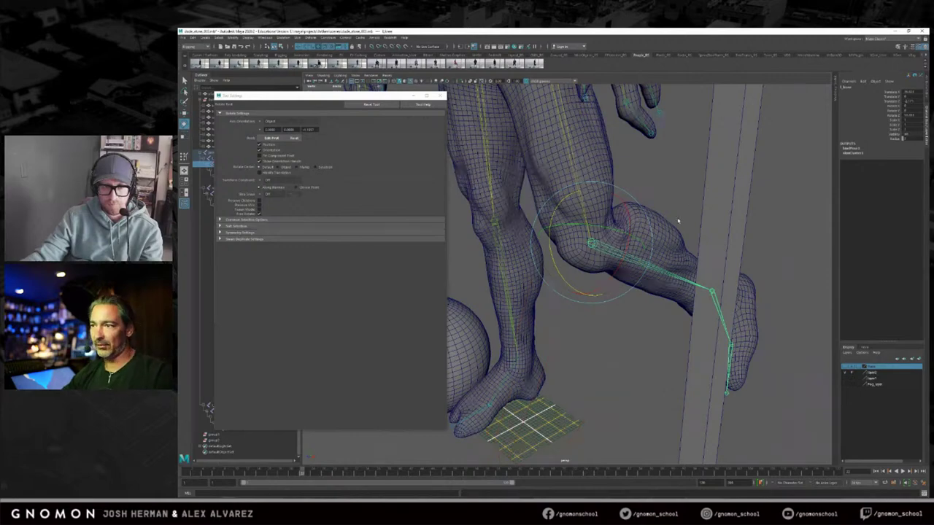
{"action": "left_click_drag", "start_coordinate": [666, 221], "coordinate": [587, 233], "text": "alt"}
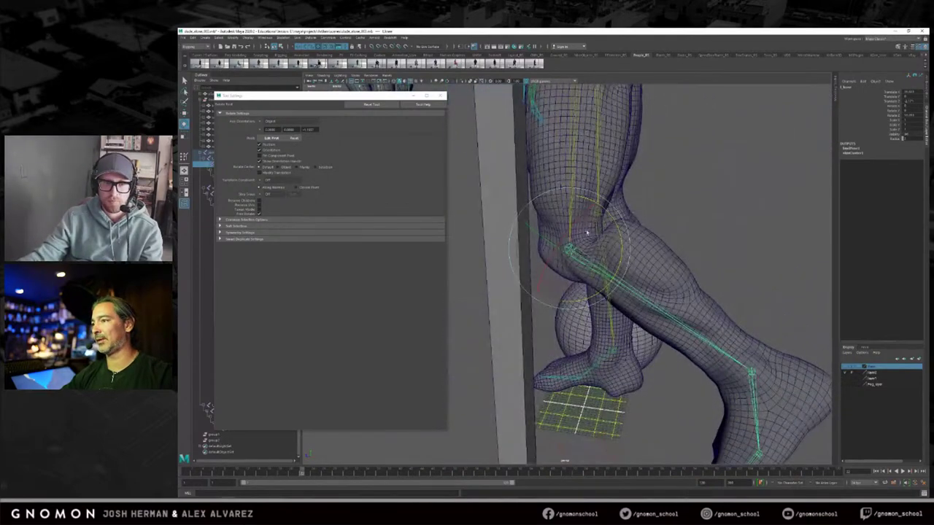
{"action": "left_click_drag", "start_coordinate": [513, 271], "coordinate": [562, 231], "text": "alt"}
{"action": "right_click_drag", "start_coordinate": [562, 231], "coordinate": [529, 237], "text": "alt"}
{"action": "left_click_drag", "start_coordinate": [616, 251], "coordinate": [669, 235], "text": "alt"}
Step: Select the ankle joint of the outstretched leg and bring the foot into close view
{"action": "left_click", "coordinate": [626, 279]}
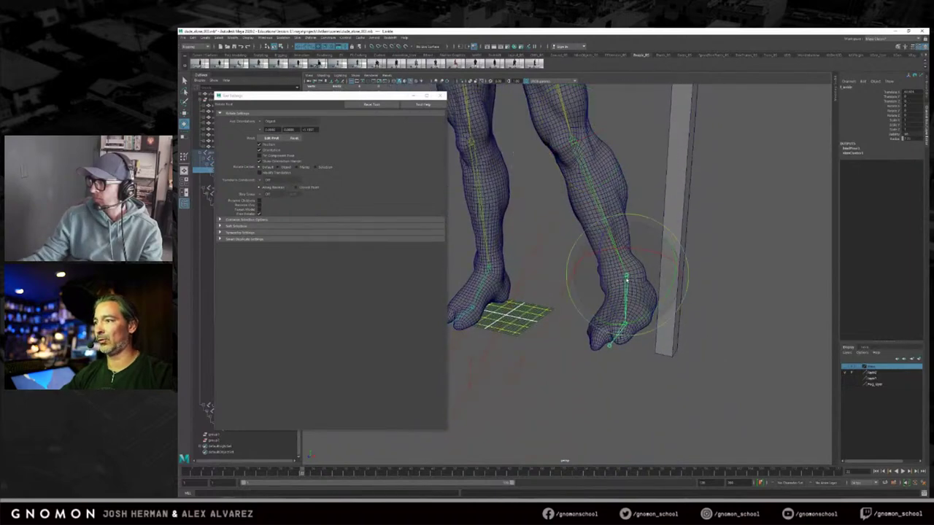
{"action": "key", "text": "f"}
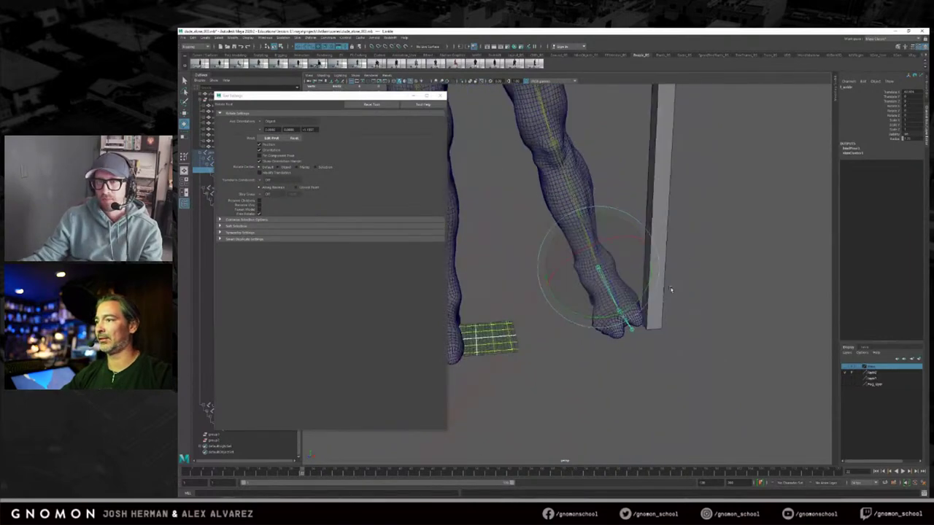
{"action": "mouse_move", "coordinate": [594, 276]}
{"action": "left_mouse_down", "text": "alt"}
{"action": "mouse_move", "coordinate": [609, 264]}
{"action": "mouse_move", "coordinate": [589, 268]}
{"action": "mouse_move", "coordinate": [591, 284]}
{"action": "left_mouse_up", "text": "alt"}
{"action": "right_click_drag", "start_coordinate": [592, 284], "coordinate": [674, 284], "text": "alt"}
Step: Select the body mesh instead of the ankle joint and start painting skin weights on it with the Paint Skin Weights tool
{"action": "key", "text": "q"}
{"action": "left_click", "coordinate": [613, 241]}
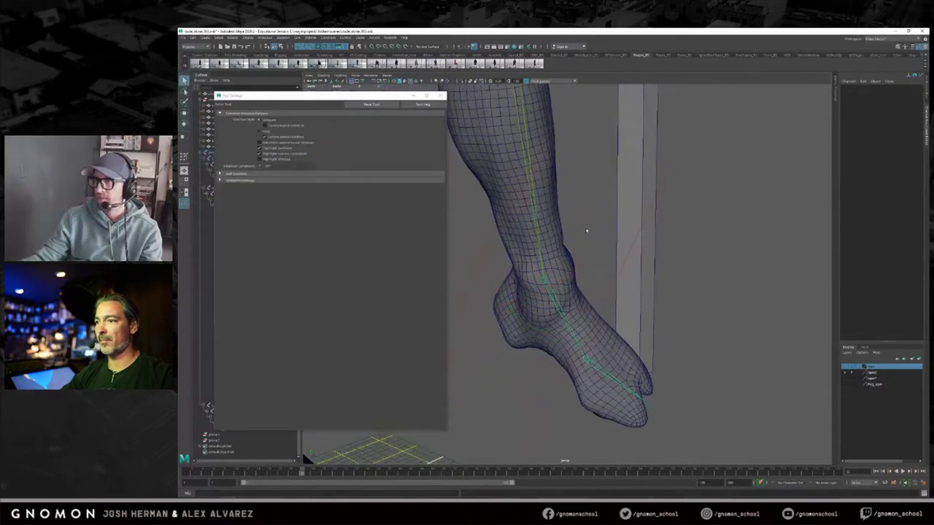
{"action": "left_click", "coordinate": [566, 257]}
{"action": "left_click", "coordinate": [314, 38]}
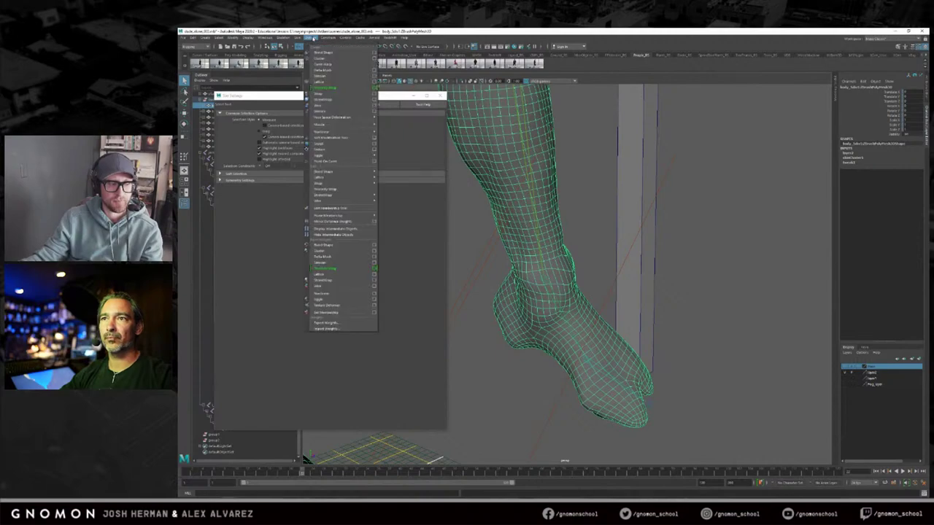
{"action": "left_click", "coordinate": [314, 39]}
{"action": "left_click_drag", "start_coordinate": [632, 179], "coordinate": [559, 175], "text": "alt"}
{"action": "middle_click_drag", "start_coordinate": [559, 174], "coordinate": [590, 195], "text": "alt"}
{"action": "left_click_drag", "start_coordinate": [590, 196], "coordinate": [682, 213], "text": "alt"}
{"action": "left_click", "coordinate": [298, 37]}
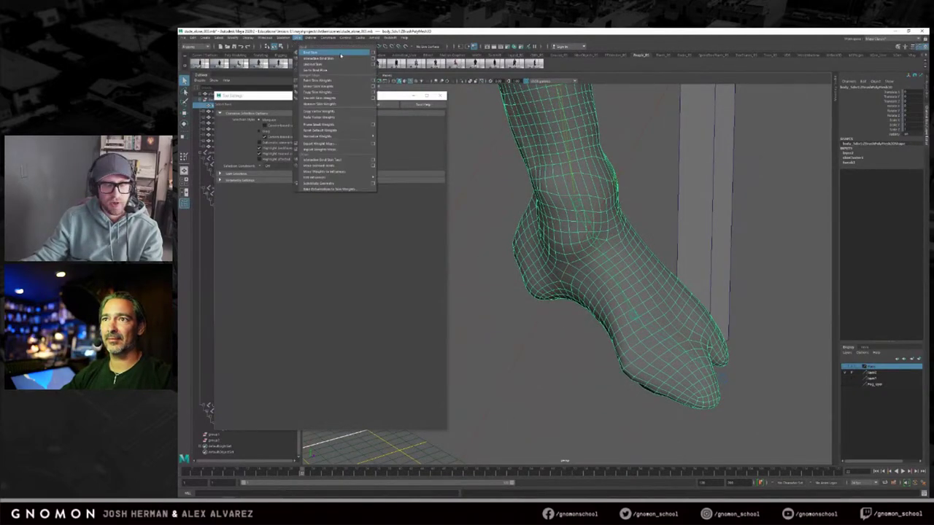
{"action": "left_click", "coordinate": [361, 80]}
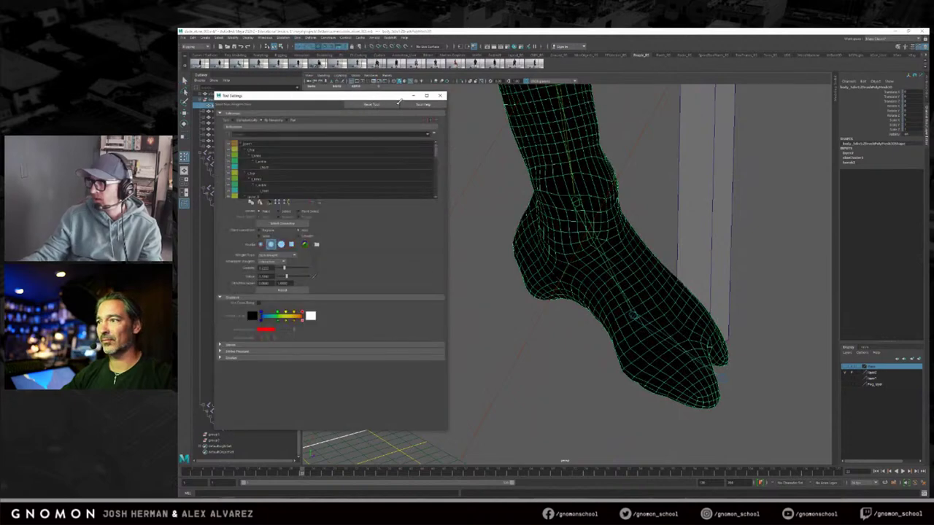
{"action": "left_click_drag", "start_coordinate": [392, 95], "coordinate": [407, 102]}
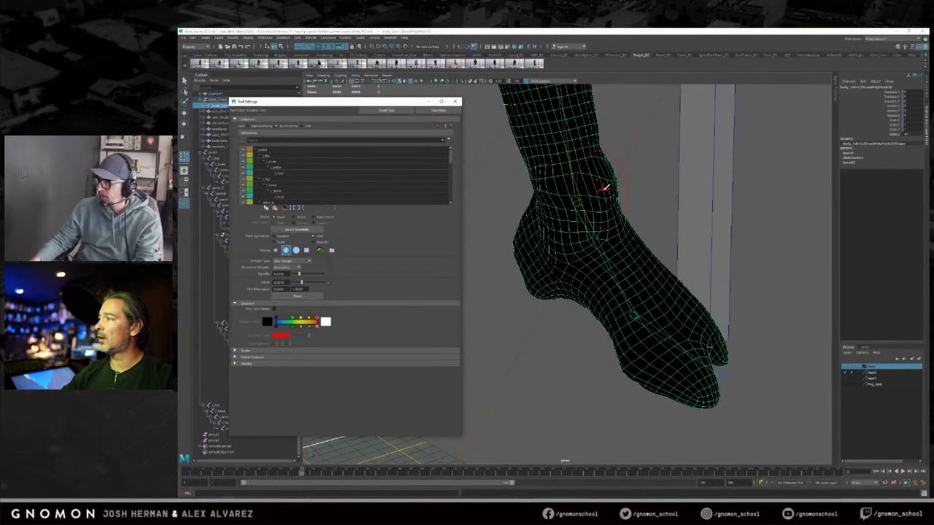
{"action": "left_click_drag", "start_coordinate": [620, 187], "coordinate": [574, 189], "text": "alt"}
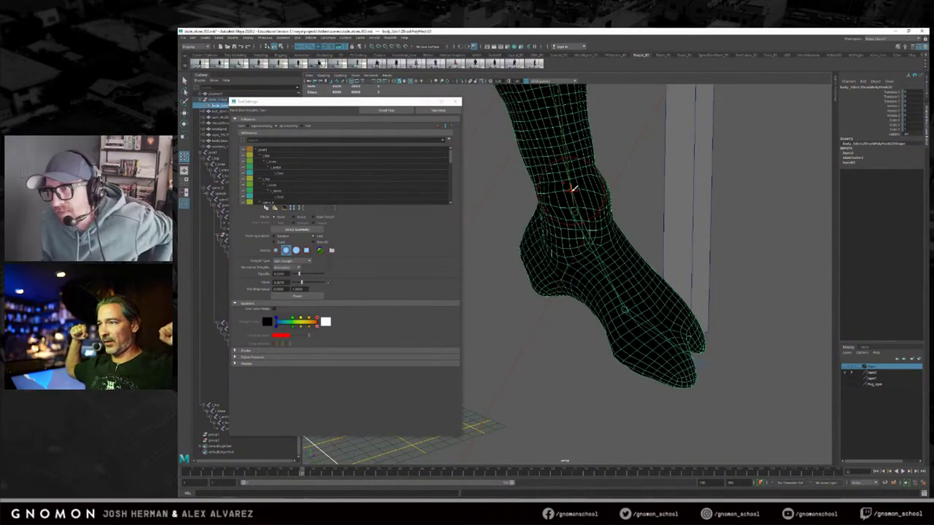
{"action": "left_click_drag", "start_coordinate": [592, 190], "coordinate": [623, 203], "text": "alt"}
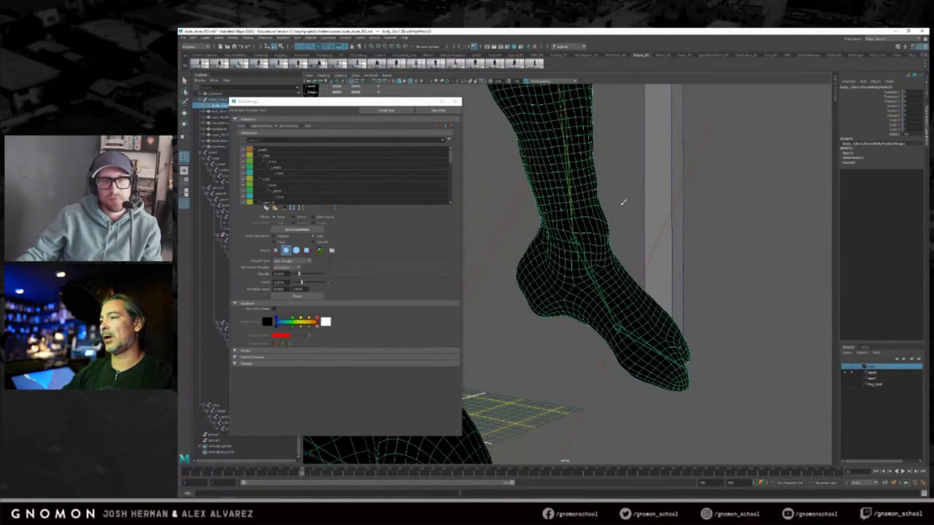
{"action": "mouse_move", "coordinate": [624, 203]}
{"action": "left_mouse_down", "text": "alt"}
{"action": "mouse_move", "coordinate": [594, 219]}
{"action": "mouse_move", "coordinate": [635, 210]}
{"action": "mouse_move", "coordinate": [621, 212]}
{"action": "left_mouse_up", "text": "alt"}
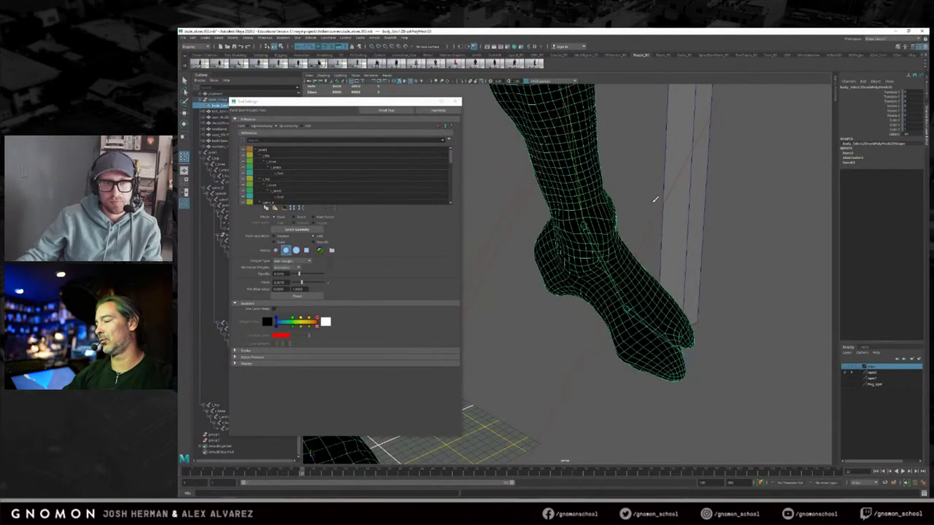
{"action": "left_click_drag", "start_coordinate": [646, 198], "coordinate": [643, 199], "text": "alt"}
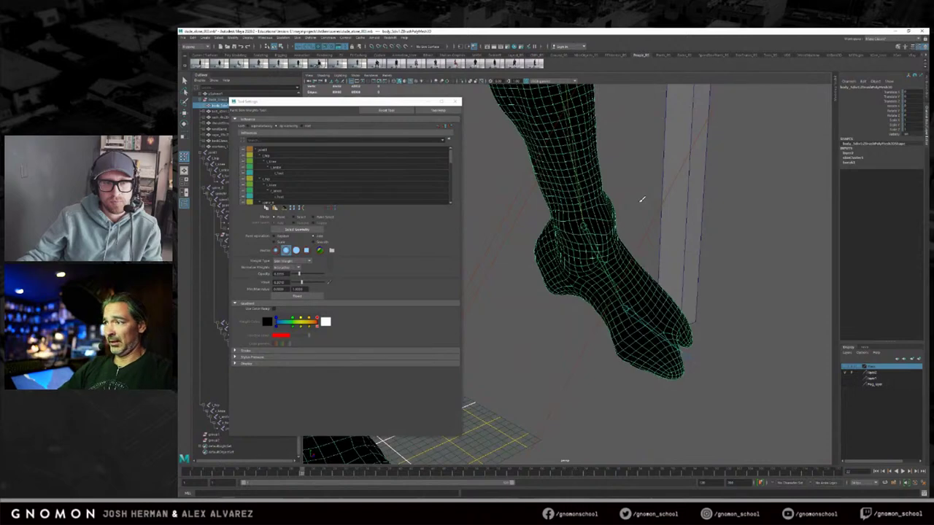
{"action": "left_click_drag", "start_coordinate": [642, 199], "coordinate": [631, 202], "text": "alt"}
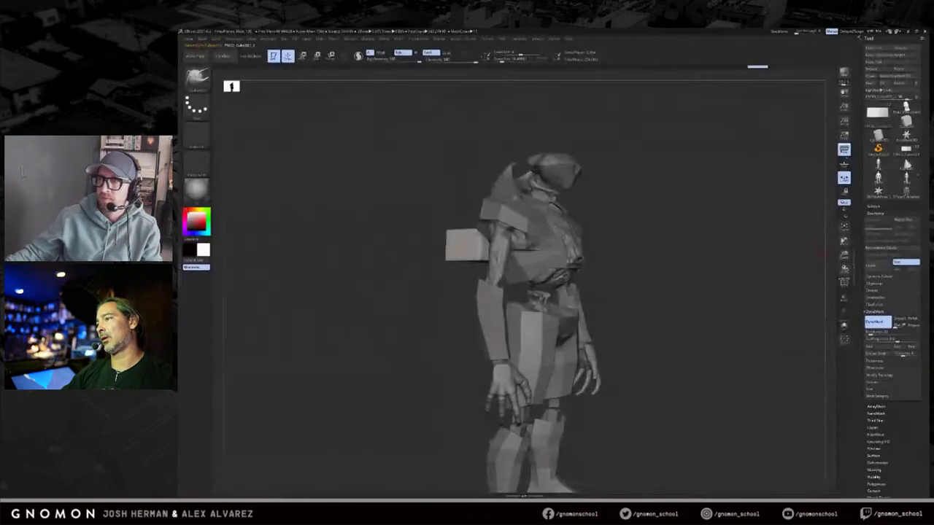
Step: Switch to ZBrush and move the loose block from behind the back to the front of the chest
{"action": "left_click_drag", "start_coordinate": [704, 194], "coordinate": [633, 158], "text": "shift"}
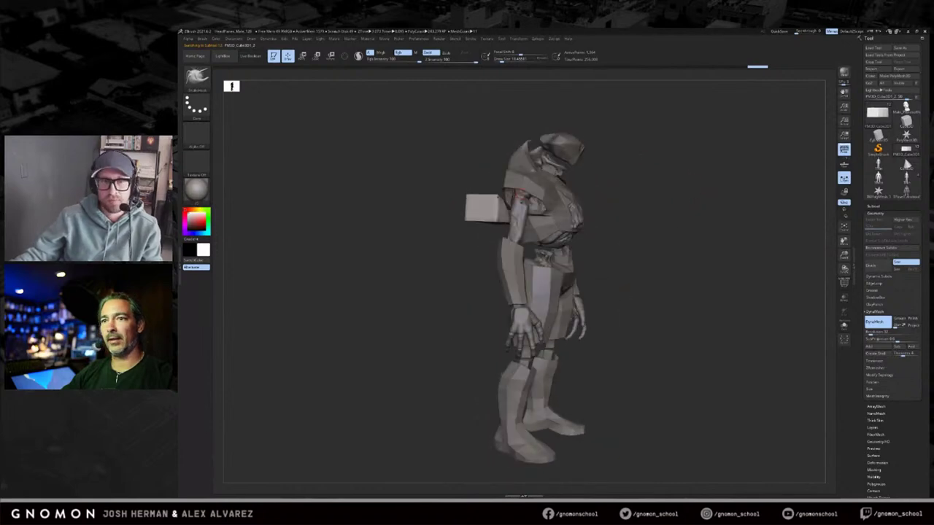
{"action": "left_click_drag", "start_coordinate": [458, 232], "coordinate": [467, 234]}
{"action": "key", "text": "w"}
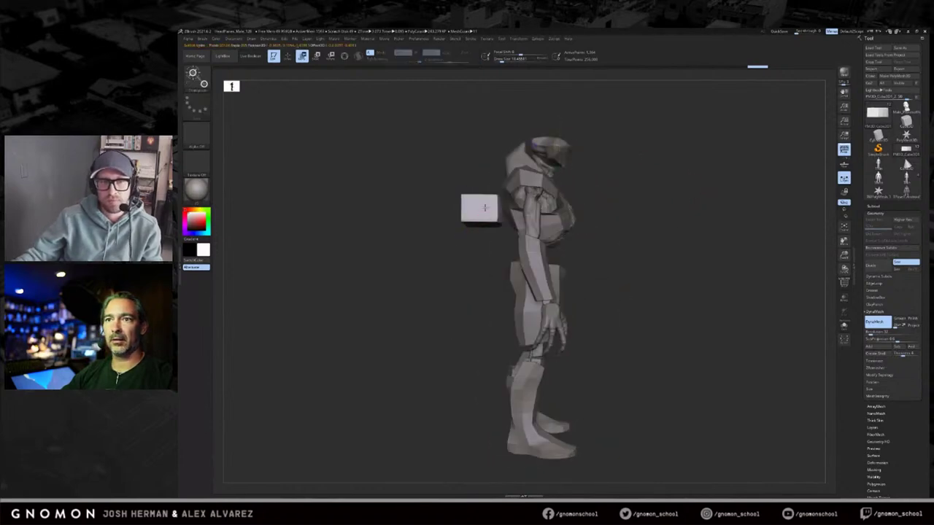
{"action": "mouse_move", "coordinate": [705, 192]}
{"action": "left_mouse_down"}
{"action": "mouse_move", "coordinate": [671, 175]}
{"action": "mouse_move", "coordinate": [644, 194]}
{"action": "mouse_move", "coordinate": [706, 197]}
{"action": "left_mouse_up"}
{"action": "mouse_move", "coordinate": [539, 216]}
{"action": "left_mouse_down", "text": "shift"}
{"action": "mouse_move", "coordinate": [648, 218]}
{"action": "mouse_move", "coordinate": [655, 203]}
{"action": "mouse_move", "coordinate": [693, 189]}
{"action": "mouse_move", "coordinate": [667, 156]}
{"action": "mouse_move", "coordinate": [645, 247]}
{"action": "left_mouse_up", "text": "shift"}
{"action": "key", "text": "q"}
{"action": "left_click", "coordinate": [601, 161], "text": "alt"}
{"action": "mouse_move", "coordinate": [689, 139]}
{"action": "left_mouse_down", "text": "alt"}
{"action": "mouse_move", "coordinate": [696, 177]}
{"action": "mouse_move", "coordinate": [629, 193]}
{"action": "left_mouse_up", "text": "alt"}
{"action": "left_click", "coordinate": [507, 247], "text": "alt"}
{"action": "key", "text": "w"}
{"action": "mouse_move", "coordinate": [447, 246]}
{"action": "left_mouse_down"}
{"action": "mouse_move", "coordinate": [444, 238]}
{"action": "mouse_move", "coordinate": [546, 253]}
{"action": "mouse_move", "coordinate": [542, 261]}
{"action": "mouse_move", "coordinate": [574, 283]}
{"action": "mouse_move", "coordinate": [575, 273]}
{"action": "left_mouse_up"}
Step: Fine-tune the block's position on the centre line of the chest, isolating it briefly as a check
{"action": "key", "text": "q"}
{"action": "key", "text": "w"}
{"action": "mouse_move", "coordinate": [638, 206]}
{"action": "left_mouse_down"}
{"action": "mouse_move", "coordinate": [687, 207]}
{"action": "mouse_move", "coordinate": [659, 205]}
{"action": "mouse_move", "coordinate": [681, 214]}
{"action": "mouse_move", "coordinate": [682, 187]}
{"action": "mouse_move", "coordinate": [691, 253]}
{"action": "mouse_move", "coordinate": [709, 251]}
{"action": "left_mouse_up"}
{"action": "key", "text": "w"}
{"action": "key", "text": "alt+s"}
{"action": "left_click_drag", "start_coordinate": [567, 248], "coordinate": [561, 252]}
{"action": "key", "text": "alt+s"}
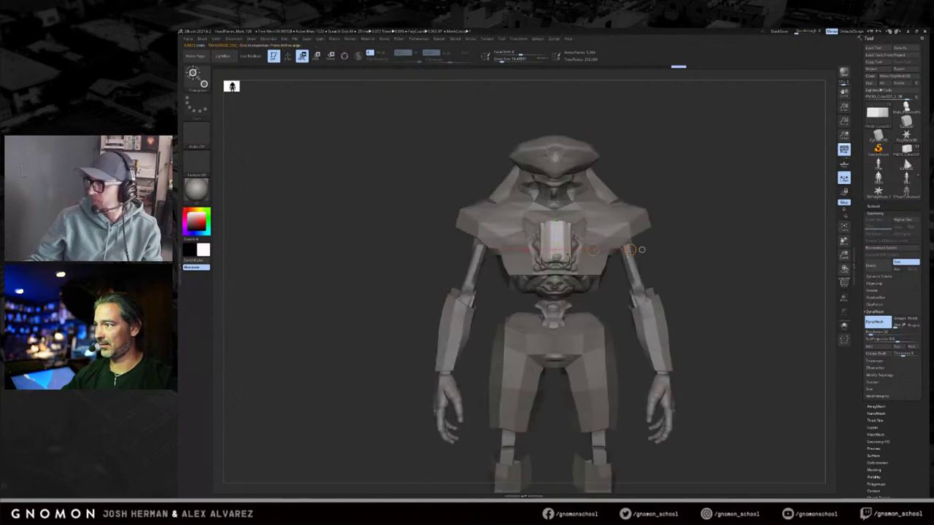
Step: Resize the block and shift it down over the lower middle of the chest
{"action": "key", "text": "e"}
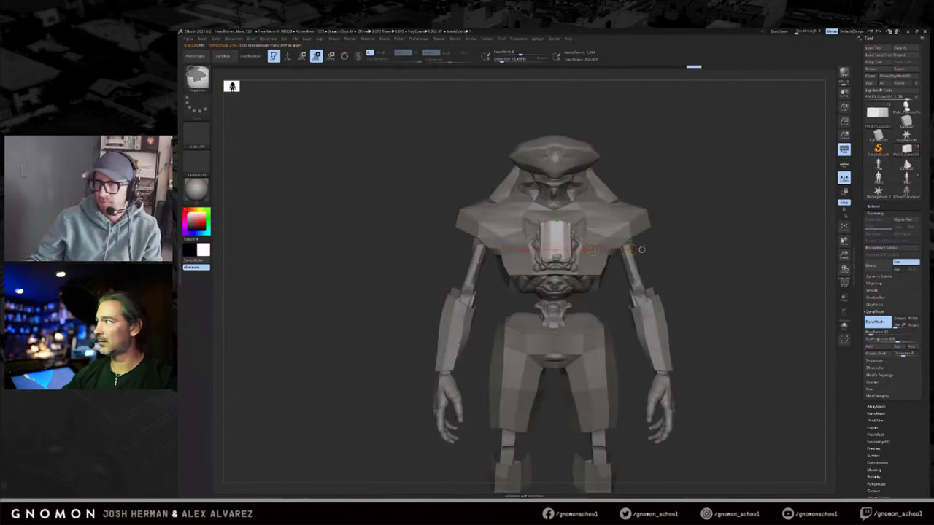
{"action": "key", "text": "r"}
{"action": "left_click_drag", "start_coordinate": [629, 250], "coordinate": [656, 250]}
{"action": "left_click_drag", "start_coordinate": [593, 250], "coordinate": [593, 280]}
{"action": "mouse_move", "coordinate": [686, 291]}
{"action": "left_mouse_down"}
{"action": "mouse_move", "coordinate": [558, 290]}
{"action": "mouse_move", "coordinate": [617, 301]}
{"action": "mouse_move", "coordinate": [620, 291]}
{"action": "mouse_move", "coordinate": [564, 289]}
{"action": "left_mouse_up"}
Step: Adjust the brush size and bend the block around the lower chest with the Move brush
{"action": "key", "text": "q"}
{"action": "key", "text": "s"}
{"action": "key", "text": "s"}
{"action": "key", "text": "r"}
{"action": "key", "text": "q"}
{"action": "key", "text": "s"}
{"action": "mouse_move", "coordinate": [561, 290]}
{"action": "left_mouse_down"}
{"action": "mouse_move", "coordinate": [572, 287]}
{"action": "mouse_move", "coordinate": [568, 272]}
{"action": "left_mouse_up"}
{"action": "key", "text": "s"}
{"action": "mouse_move", "coordinate": [556, 268]}
{"action": "left_mouse_down"}
{"action": "mouse_move", "coordinate": [572, 270]}
{"action": "mouse_move", "coordinate": [559, 288]}
{"action": "left_mouse_up"}
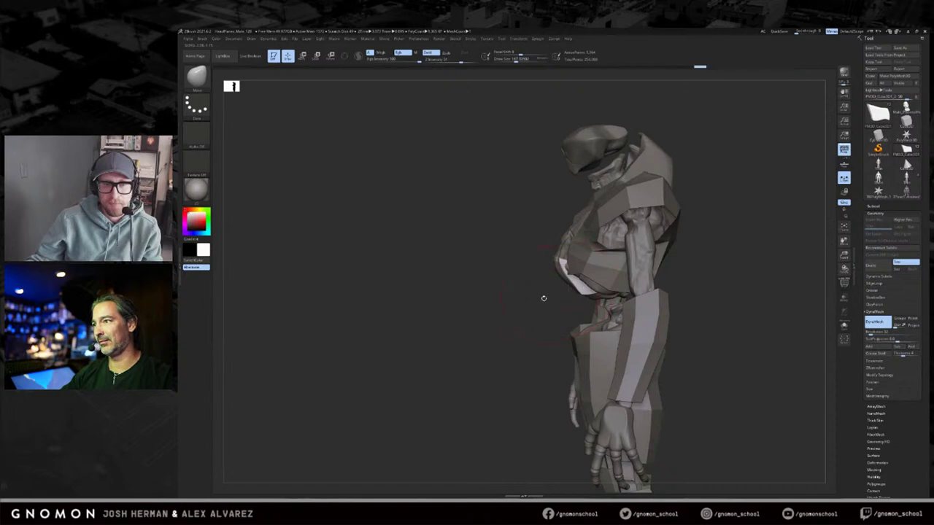
Step: Refine the chest block's side profile and lower edge with short Move brush strokes
{"action": "right_click_drag", "start_coordinate": [550, 294], "coordinate": [617, 294]}
{"action": "left_click_drag", "start_coordinate": [578, 265], "coordinate": [578, 275]}
{"action": "right_click_drag", "start_coordinate": [603, 276], "coordinate": [611, 268], "text": "shift"}
{"action": "left_click_drag", "start_coordinate": [565, 274], "coordinate": [565, 266]}
{"action": "right_click_drag", "start_coordinate": [612, 282], "coordinate": [581, 287]}
{"action": "left_click_drag", "start_coordinate": [578, 272], "coordinate": [579, 290]}
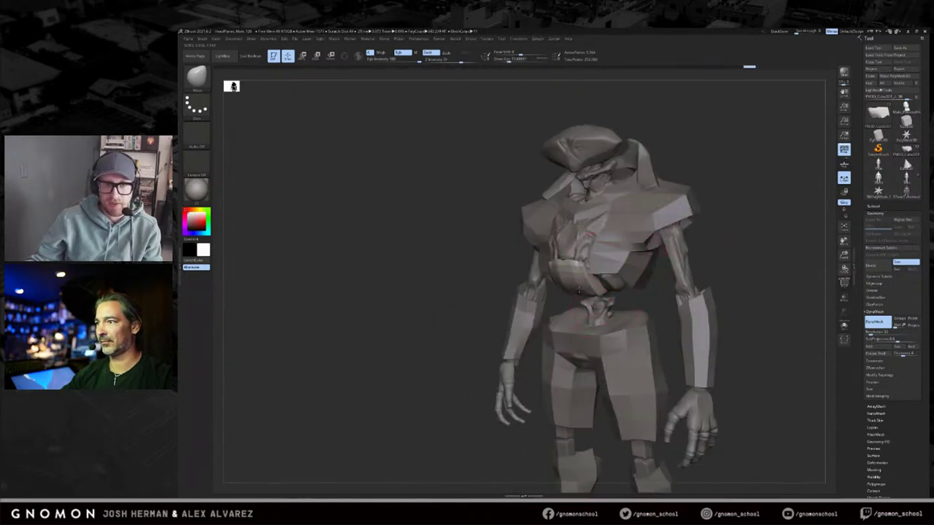
Step: Try carving the lower part of the chest block with the DamStandard brush
{"action": "right_click_drag", "start_coordinate": [585, 288], "coordinate": [617, 268]}
{"action": "key", "text": "b"}
{"action": "key", "text": "d"}
{"action": "key", "text": "s"}
{"action": "left_click_drag", "start_coordinate": [570, 299], "coordinate": [582, 298]}
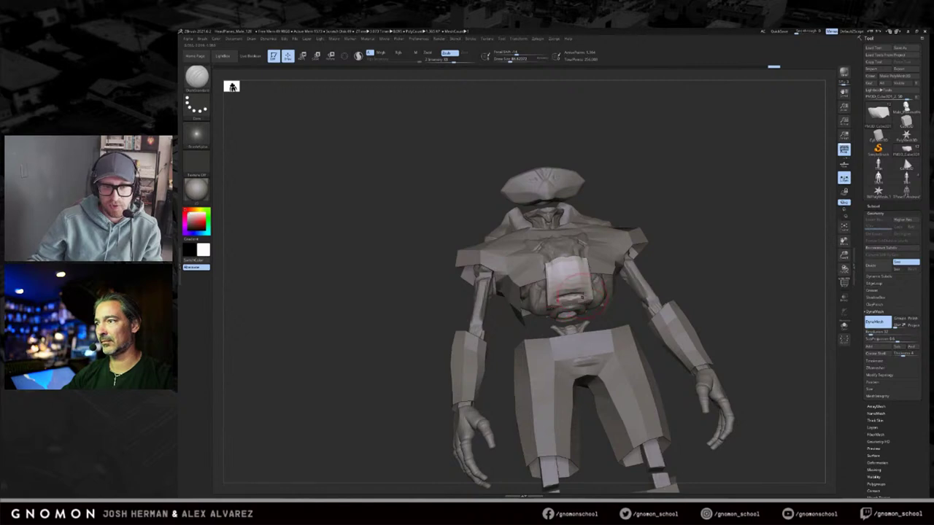
{"action": "right_click_drag", "start_coordinate": [576, 293], "coordinate": [580, 289], "text": "shift"}
{"action": "key", "text": "ctrl+z"}
{"action": "key", "text": "ctrl"}
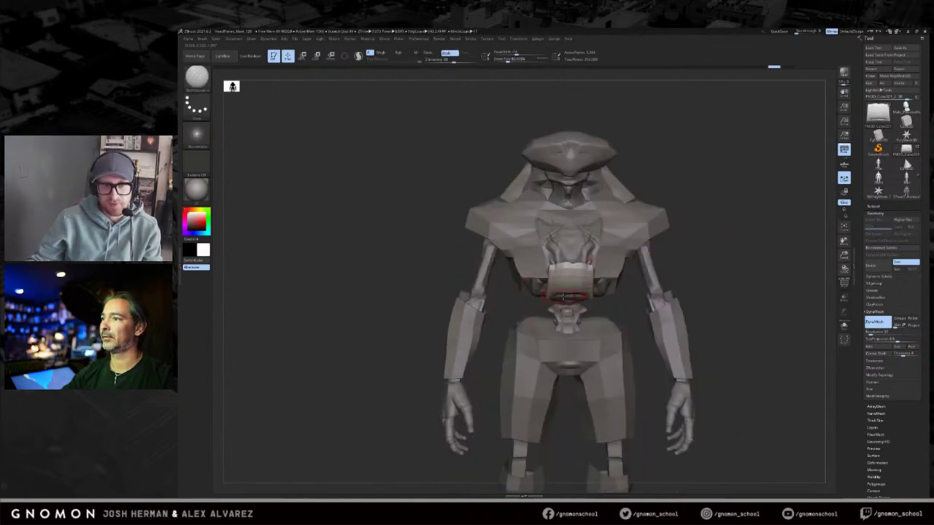
Step: Pull the chest block into a wider, curved shape with the SnakeHook brush
{"action": "left_click_drag", "start_coordinate": [728, 250], "coordinate": [555, 294]}
{"action": "left_click_drag", "start_coordinate": [736, 228], "coordinate": [741, 227]}
{"action": "key", "text": "b"}
{"action": "key", "text": "s"}
{"action": "key", "text": "h"}
{"action": "left_click_drag", "start_coordinate": [584, 278], "coordinate": [595, 275]}
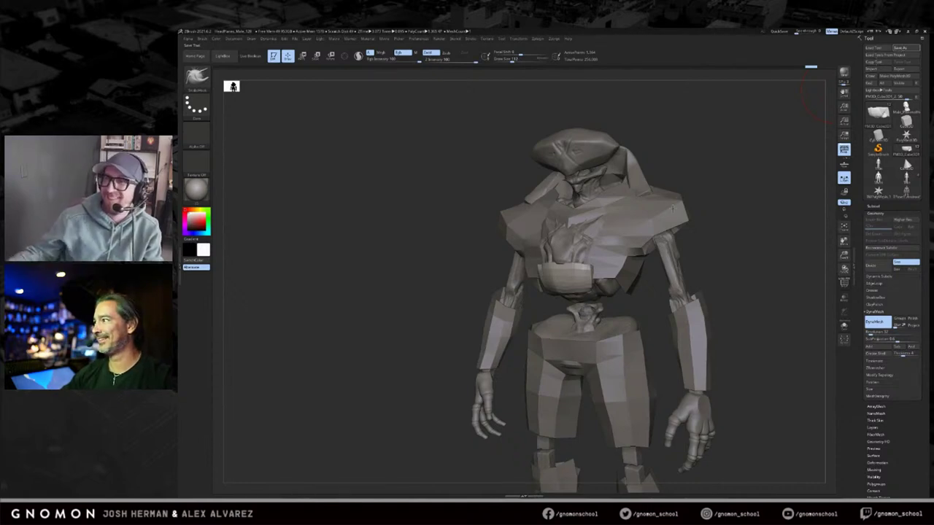
{"action": "mouse_move", "coordinate": [742, 221]}
{"action": "left_mouse_down"}
{"action": "mouse_move", "coordinate": [761, 218]}
{"action": "mouse_move", "coordinate": [734, 230]}
{"action": "left_mouse_up"}
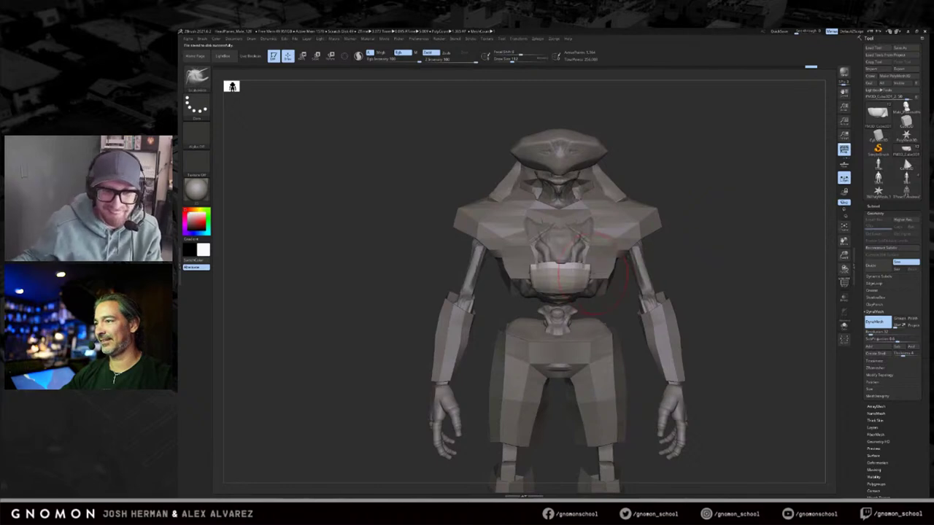
Step: Round out the front of the chest block with the ClayBuildup brush
{"action": "key", "text": "b"}
{"action": "key", "text": "c"}
{"action": "key", "text": "b"}
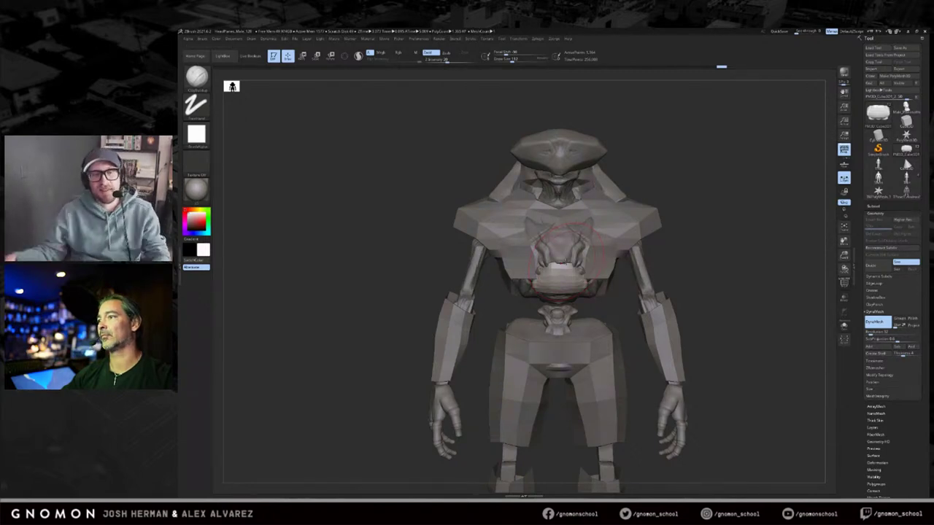
{"action": "mouse_move", "coordinate": [748, 238]}
{"action": "left_mouse_down"}
{"action": "mouse_move", "coordinate": [662, 242]}
{"action": "mouse_move", "coordinate": [639, 224]}
{"action": "left_mouse_up"}
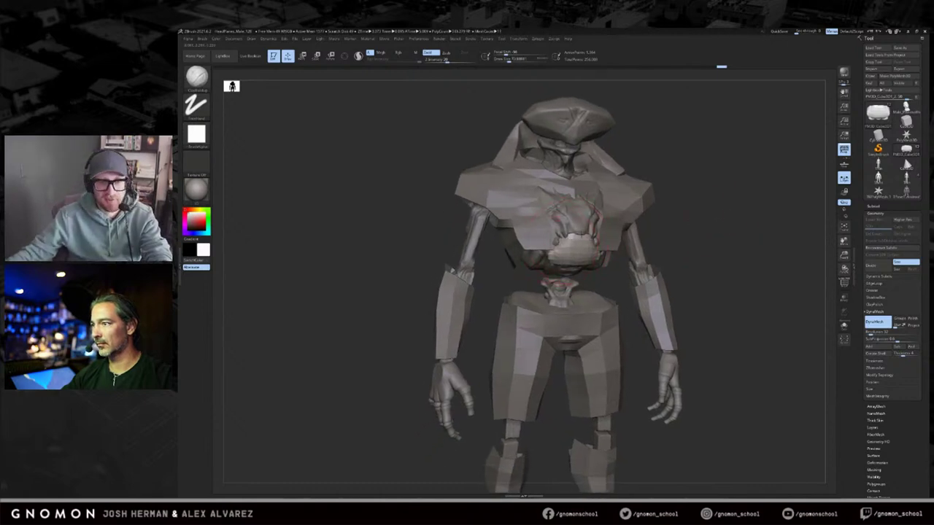
{"action": "left_click_drag", "start_coordinate": [700, 208], "coordinate": [593, 241], "text": "shift"}
Step: Flatten the chest block's surfaces into planes with the hPolish brush, isolating the block briefly as a check
{"action": "key", "text": "b"}
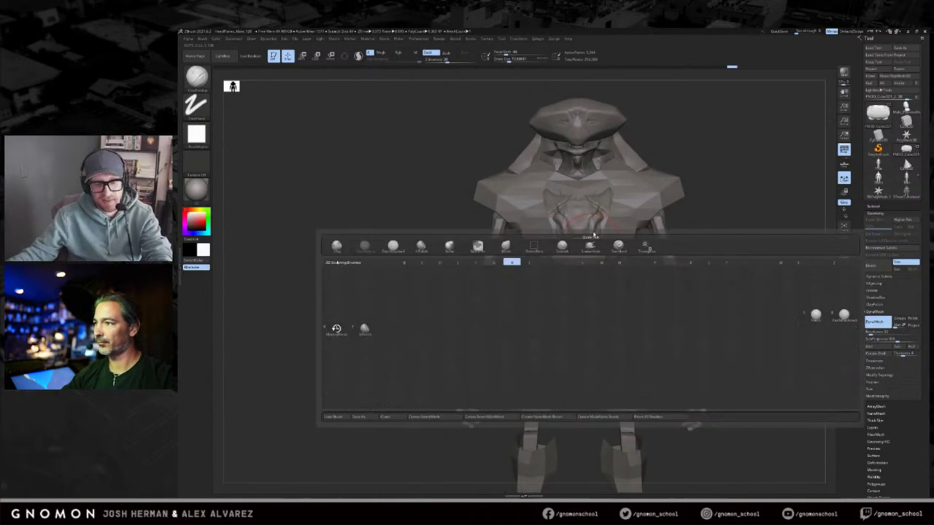
{"action": "key", "text": "p"}
{"action": "left_click_drag", "start_coordinate": [753, 215], "coordinate": [731, 221], "text": "alt"}
{"action": "key", "text": "p"}
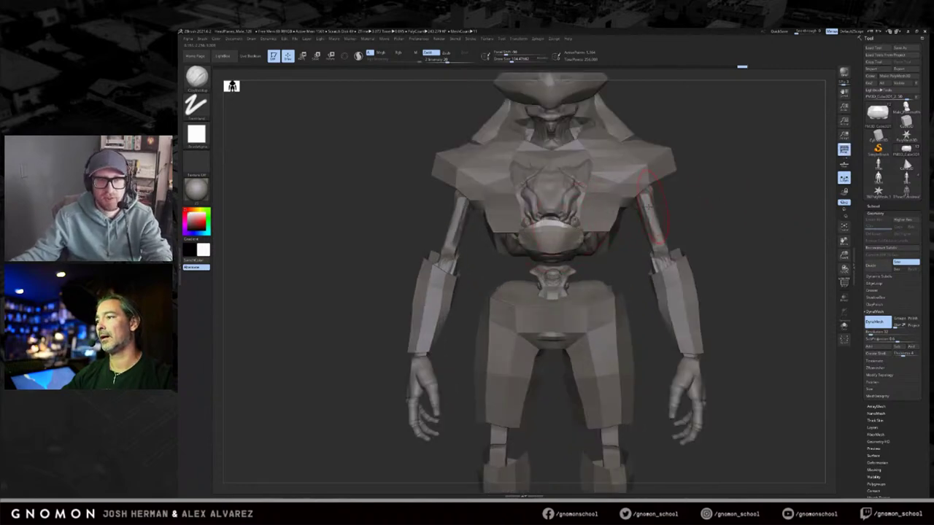
{"action": "key", "text": "b"}
{"action": "key", "text": "h"}
{"action": "key", "text": "p"}
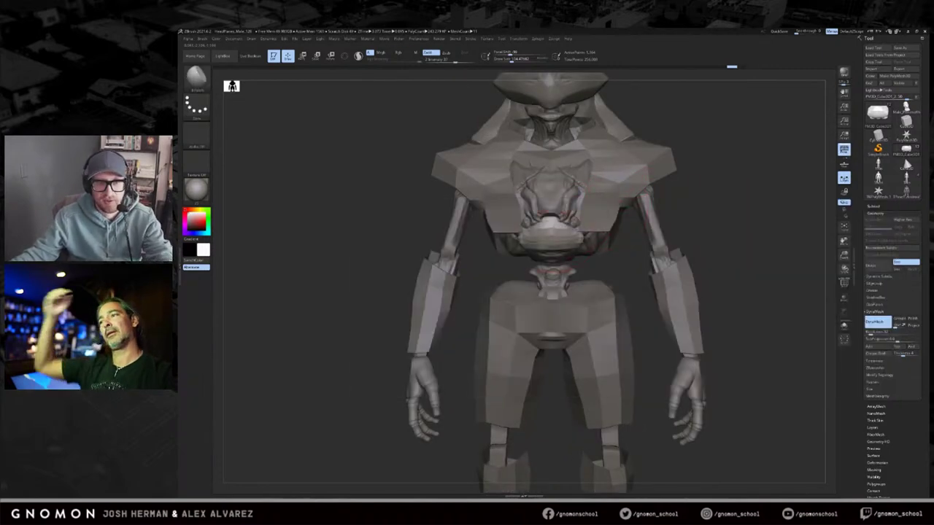
{"action": "mouse_move", "coordinate": [719, 178]}
{"action": "left_mouse_down"}
{"action": "mouse_move", "coordinate": [719, 197]}
{"action": "mouse_move", "coordinate": [693, 201]}
{"action": "left_mouse_up"}
{"action": "key", "text": "alt+s"}
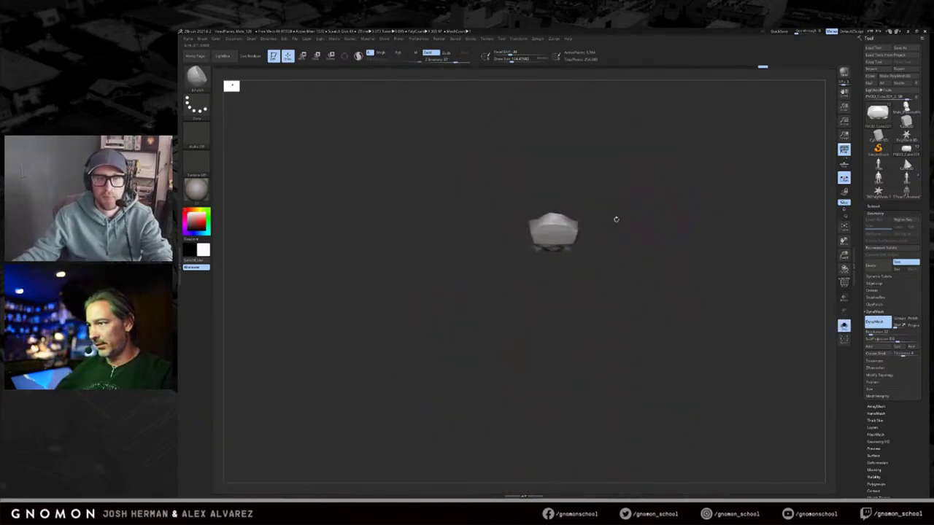
{"action": "key", "text": "alt+s"}
Step: Reposition the polished block below the chest shell's lower edge, and make the chest shell the active subtool
{"action": "mouse_move", "coordinate": [719, 192]}
{"action": "left_mouse_down"}
{"action": "mouse_move", "coordinate": [630, 209]}
{"action": "mouse_move", "coordinate": [633, 248]}
{"action": "mouse_move", "coordinate": [557, 251]}
{"action": "left_mouse_up"}
{"action": "key", "text": "w"}
{"action": "left_click_drag", "start_coordinate": [572, 292], "coordinate": [637, 298]}
{"action": "left_click_drag", "start_coordinate": [566, 295], "coordinate": [569, 295]}
{"action": "left_click_drag", "start_coordinate": [625, 258], "coordinate": [567, 267]}
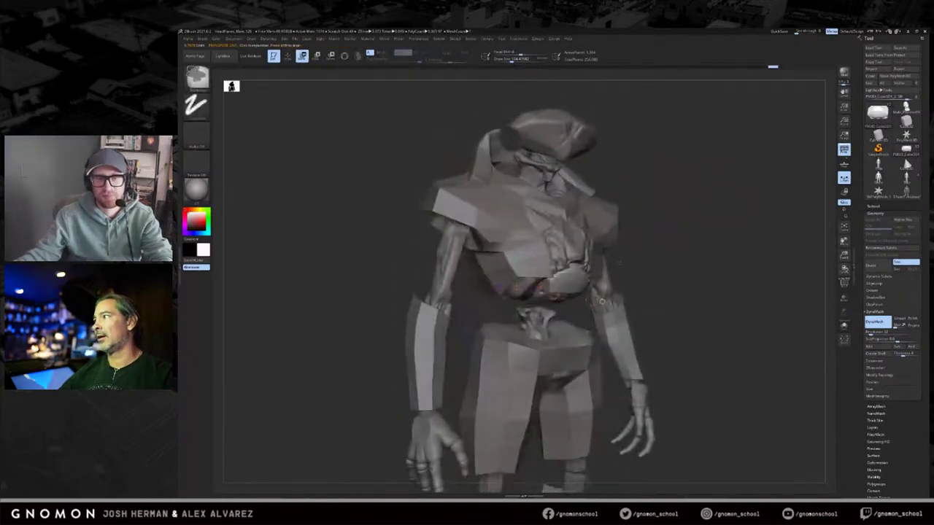
{"action": "left_click_drag", "start_coordinate": [633, 267], "coordinate": [597, 270]}
{"action": "key", "text": "q"}
{"action": "left_click", "coordinate": [597, 268], "text": "alt"}
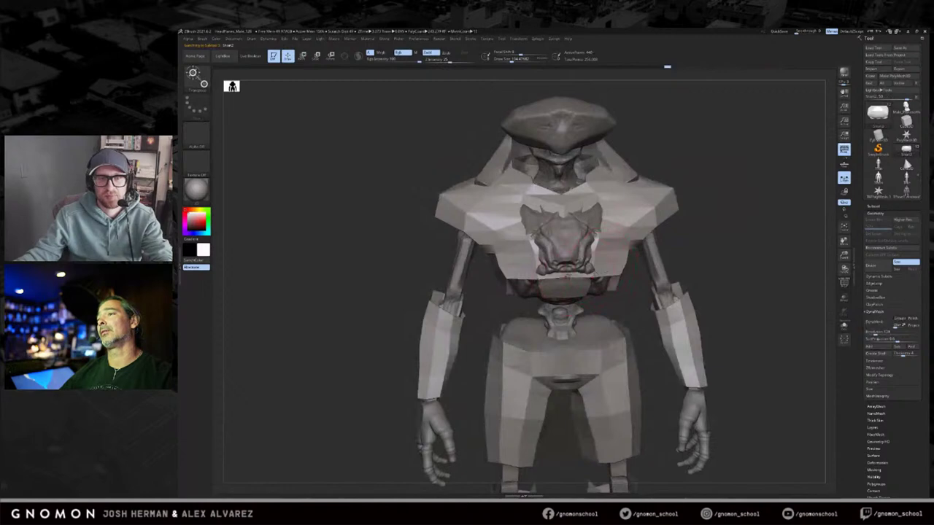
{"action": "key", "text": "q"}
{"action": "left_click_drag", "start_coordinate": [683, 255], "coordinate": [703, 250]}
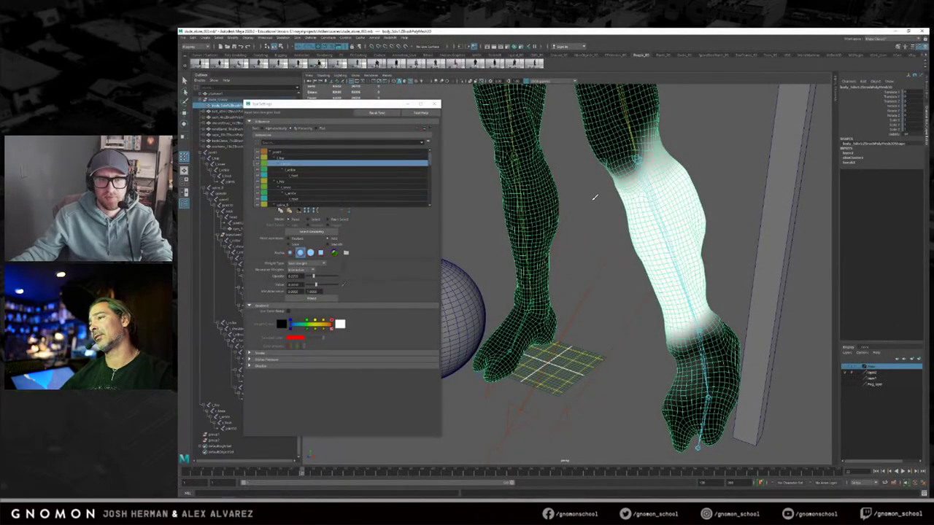
Step: Switch to Maya and examine the knee joint's painted weights along the outstretched leg, from the knee to the ankle
{"action": "left_click_drag", "start_coordinate": [591, 227], "coordinate": [583, 224], "text": "alt"}
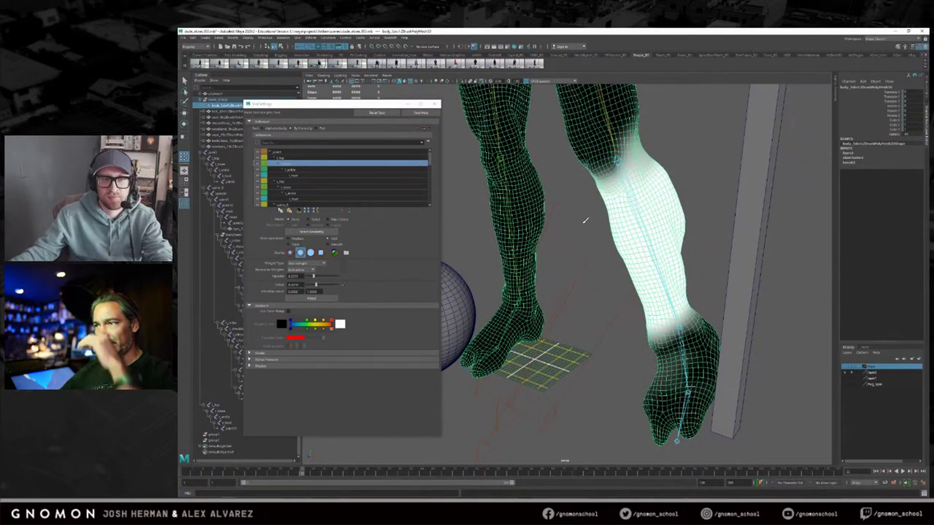
{"action": "mouse_move", "coordinate": [582, 237]}
{"action": "left_mouse_down", "text": "alt"}
{"action": "mouse_move", "coordinate": [577, 226]}
{"action": "mouse_move", "coordinate": [588, 224]}
{"action": "left_mouse_up", "text": "alt"}
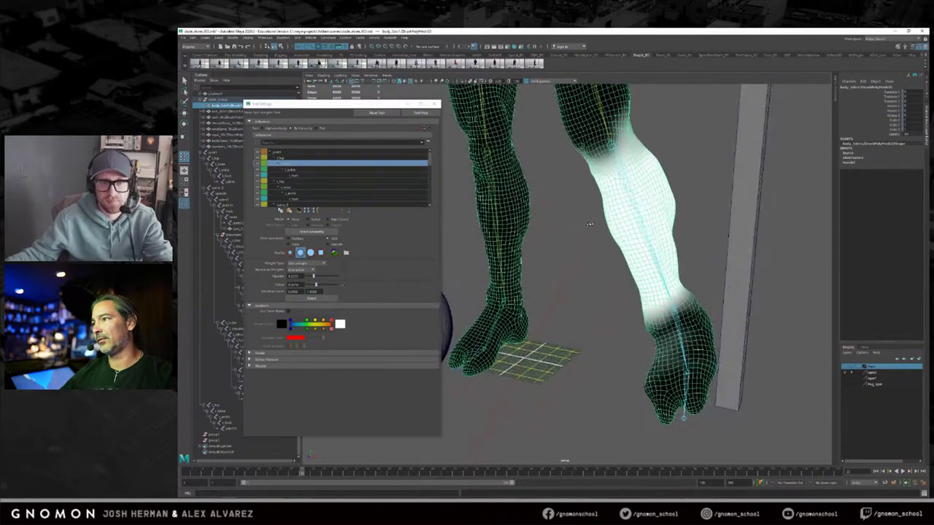
{"action": "middle_click_drag", "start_coordinate": [601, 262], "coordinate": [565, 251], "text": "alt"}
{"action": "right_click_drag", "start_coordinate": [563, 252], "coordinate": [604, 260], "text": "alt"}
{"action": "left_click_drag", "start_coordinate": [604, 261], "coordinate": [507, 261], "text": "alt"}
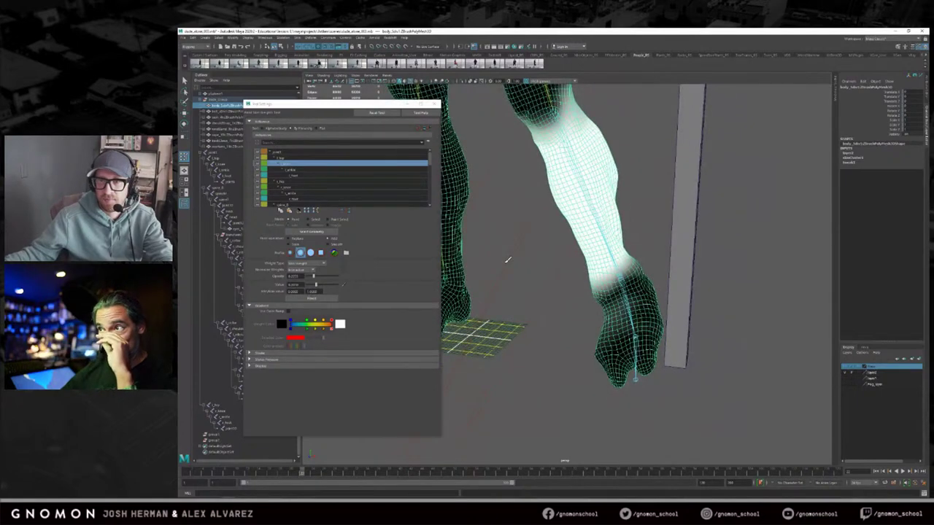
{"action": "left_click_drag", "start_coordinate": [539, 219], "coordinate": [586, 237], "text": "alt"}
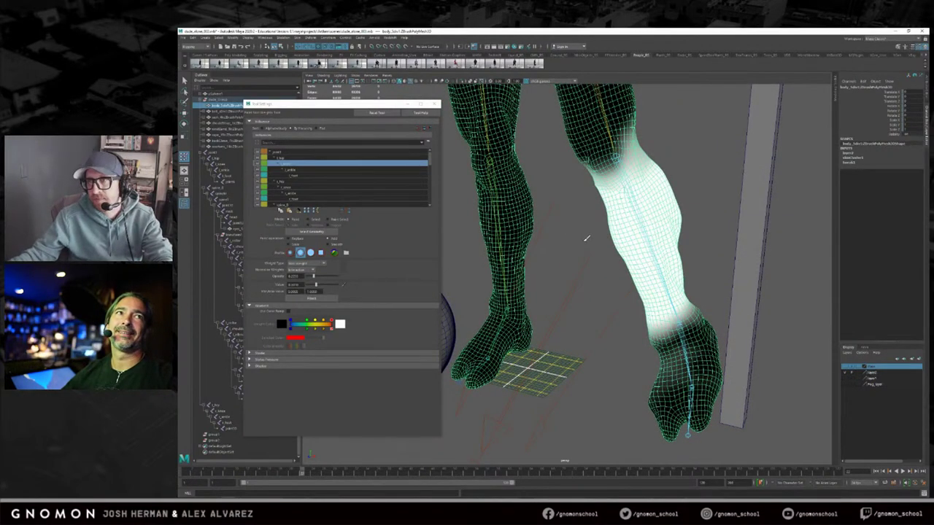
{"action": "right_click_drag", "start_coordinate": [577, 238], "coordinate": [604, 244], "text": "alt"}
{"action": "middle_click_drag", "start_coordinate": [605, 243], "coordinate": [586, 202], "text": "alt"}
{"action": "left_click_drag", "start_coordinate": [582, 219], "coordinate": [568, 226], "text": "alt"}
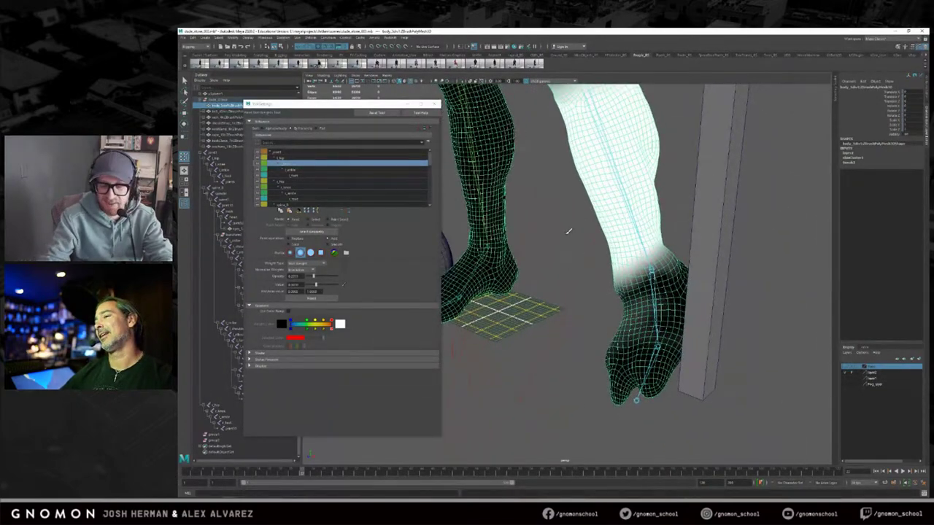
{"action": "left_click_drag", "start_coordinate": [369, 106], "coordinate": [358, 105]}
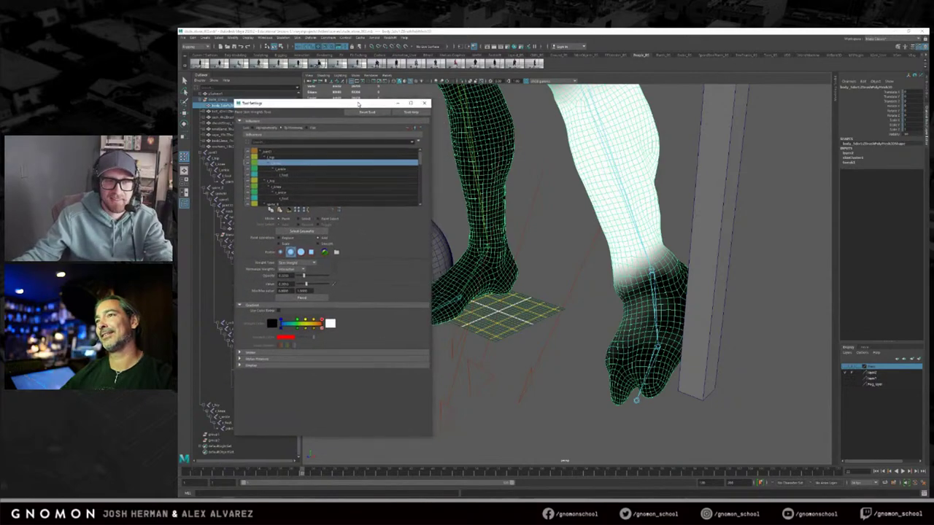
Step: Rotate the outstretched leg's ankle joint and check how the foot and ankle mesh deform
{"action": "left_click_drag", "start_coordinate": [589, 215], "coordinate": [660, 234], "text": "alt"}
{"action": "mouse_move", "coordinate": [613, 212]}
{"action": "left_mouse_down", "text": "alt"}
{"action": "mouse_move", "coordinate": [616, 219]}
{"action": "mouse_move", "coordinate": [622, 204]}
{"action": "mouse_move", "coordinate": [540, 223]}
{"action": "mouse_move", "coordinate": [576, 232]}
{"action": "left_mouse_up", "text": "alt"}
{"action": "mouse_move", "coordinate": [577, 232]}
{"action": "right_mouse_down", "text": "alt"}
{"action": "mouse_move", "coordinate": [521, 240]}
{"action": "mouse_move", "coordinate": [547, 241]}
{"action": "right_mouse_up", "text": "alt"}
{"action": "key", "text": "q"}
{"action": "left_click", "coordinate": [608, 192]}
{"action": "left_click", "coordinate": [607, 193]}
{"action": "left_click", "coordinate": [606, 332]}
{"action": "left_click_drag", "start_coordinate": [606, 332], "coordinate": [625, 322], "text": "alt"}
{"action": "key", "text": "e"}
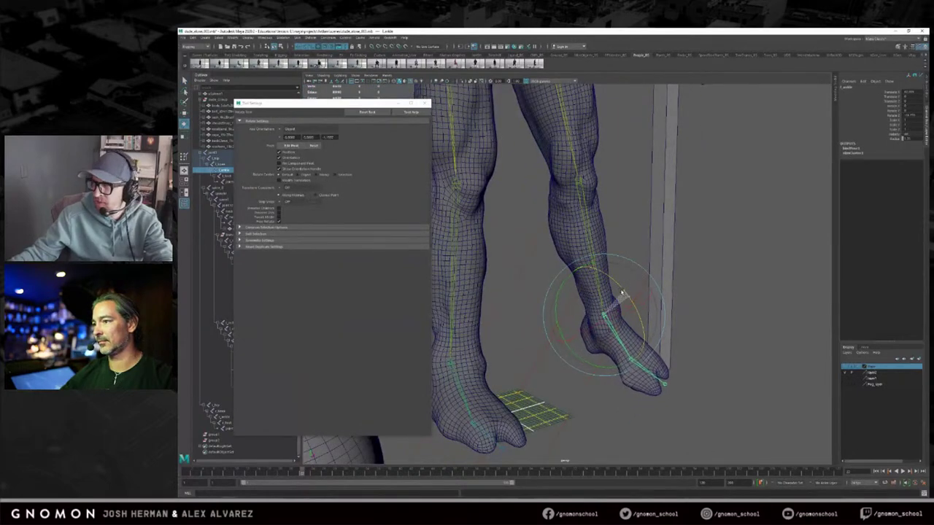
{"action": "left_click_drag", "start_coordinate": [623, 294], "coordinate": [625, 290]}
{"action": "middle_click_drag", "start_coordinate": [625, 289], "coordinate": [615, 255], "text": "alt"}
{"action": "right_click_drag", "start_coordinate": [615, 255], "coordinate": [690, 271], "text": "alt"}
{"action": "middle_click_drag", "start_coordinate": [653, 293], "coordinate": [647, 260], "text": "alt"}
{"action": "left_click_drag", "start_coordinate": [646, 259], "coordinate": [590, 266], "text": "alt"}
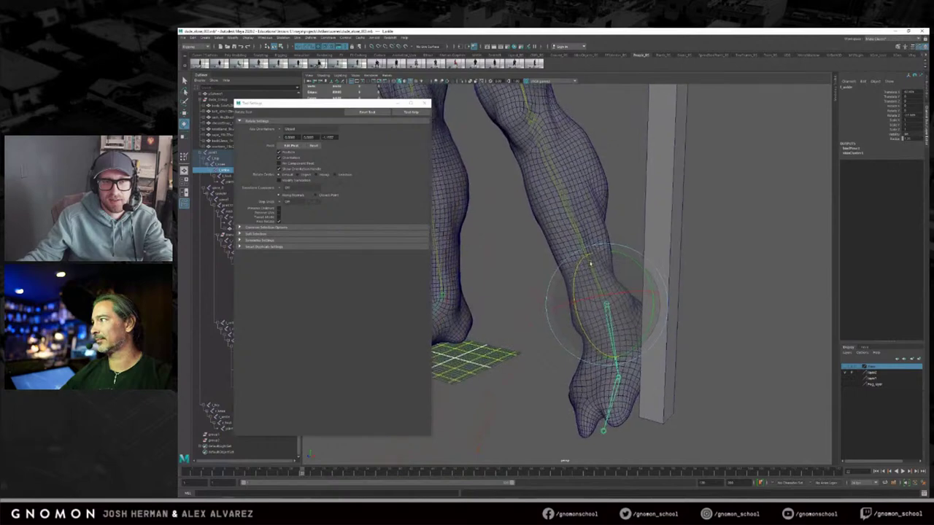
Step: Rotate the outstretched leg from its hip joint to test the thigh and knee deformation
{"action": "key", "text": "q"}
{"action": "right_click_drag", "start_coordinate": [604, 246], "coordinate": [561, 198], "text": "alt"}
{"action": "left_click", "coordinate": [561, 198]}
{"action": "key", "text": "e"}
{"action": "left_click_drag", "start_coordinate": [561, 198], "coordinate": [586, 214], "text": "alt"}
{"action": "middle_click_drag", "start_coordinate": [585, 215], "coordinate": [632, 258], "text": "alt"}
{"action": "left_click_drag", "start_coordinate": [632, 259], "coordinate": [624, 172], "text": "alt"}
{"action": "left_click", "coordinate": [569, 223]}
{"action": "left_click_drag", "start_coordinate": [659, 241], "coordinate": [683, 233], "text": "alt"}
{"action": "left_click_drag", "start_coordinate": [612, 132], "coordinate": [615, 212], "text": "alt"}
{"action": "left_click_drag", "start_coordinate": [612, 176], "coordinate": [631, 194]}
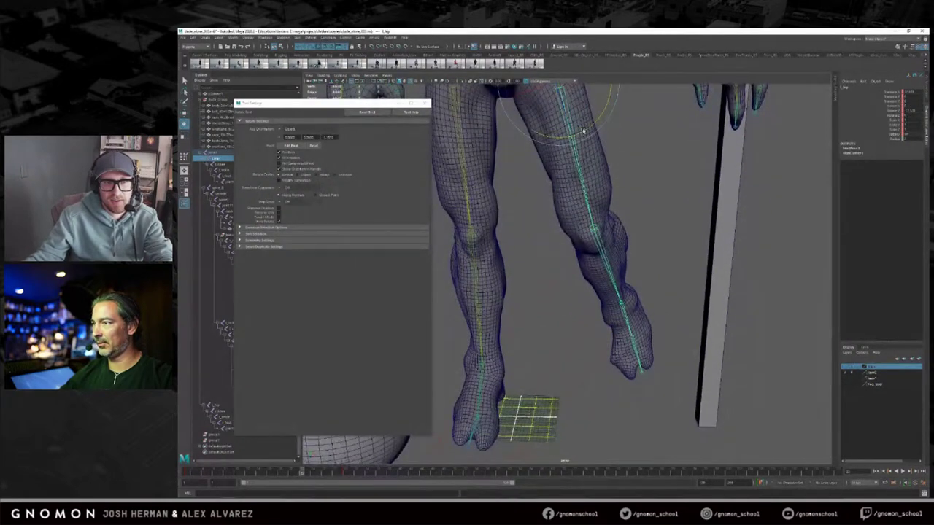
{"action": "mouse_move", "coordinate": [594, 117]}
{"action": "left_mouse_down"}
{"action": "mouse_move", "coordinate": [585, 115]}
{"action": "mouse_move", "coordinate": [600, 117]}
{"action": "left_mouse_up"}
{"action": "left_click_drag", "start_coordinate": [621, 220], "coordinate": [605, 202], "text": "alt"}
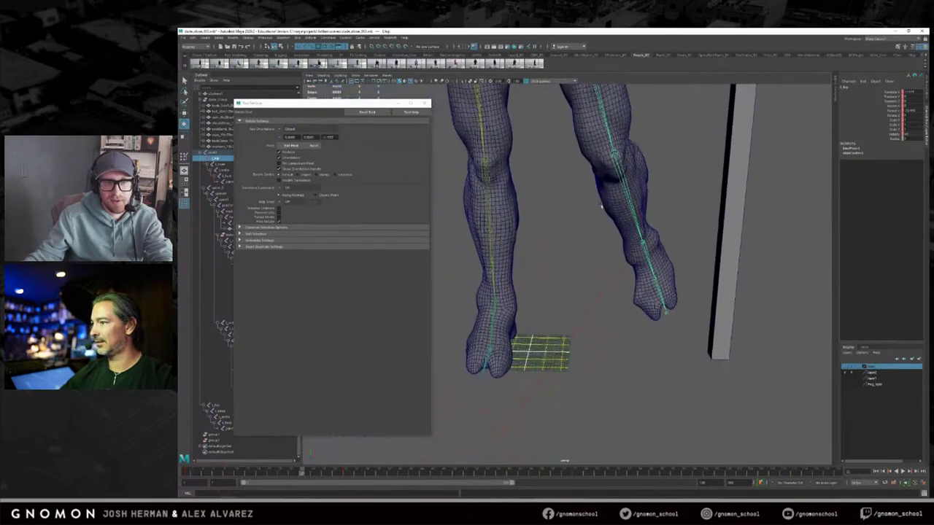
Step: Compare the two feet, selecting the standing leg's ankle joint and the raised leg's foot joint
{"action": "right_click_drag", "start_coordinate": [604, 202], "coordinate": [634, 215], "text": "alt"}
{"action": "left_click_drag", "start_coordinate": [634, 215], "coordinate": [624, 241], "text": "alt"}
{"action": "key", "text": "q"}
{"action": "left_click", "coordinate": [573, 295]}
{"action": "left_click", "coordinate": [483, 307]}
{"action": "middle_click_drag", "start_coordinate": [585, 267], "coordinate": [591, 265], "text": "alt"}
{"action": "left_click_drag", "start_coordinate": [591, 265], "coordinate": [627, 260], "text": "alt"}
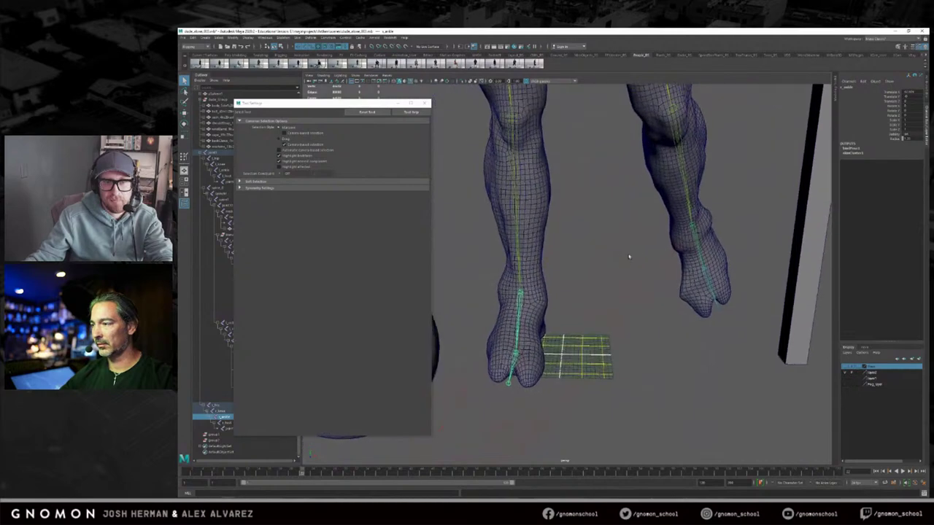
{"action": "left_click_drag", "start_coordinate": [634, 252], "coordinate": [577, 282], "text": "alt"}
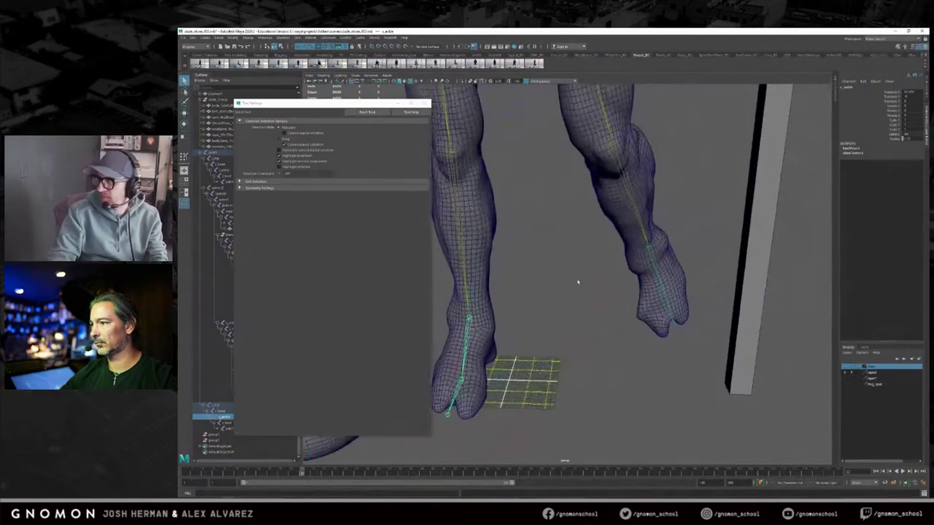
{"action": "left_click", "coordinate": [666, 295]}
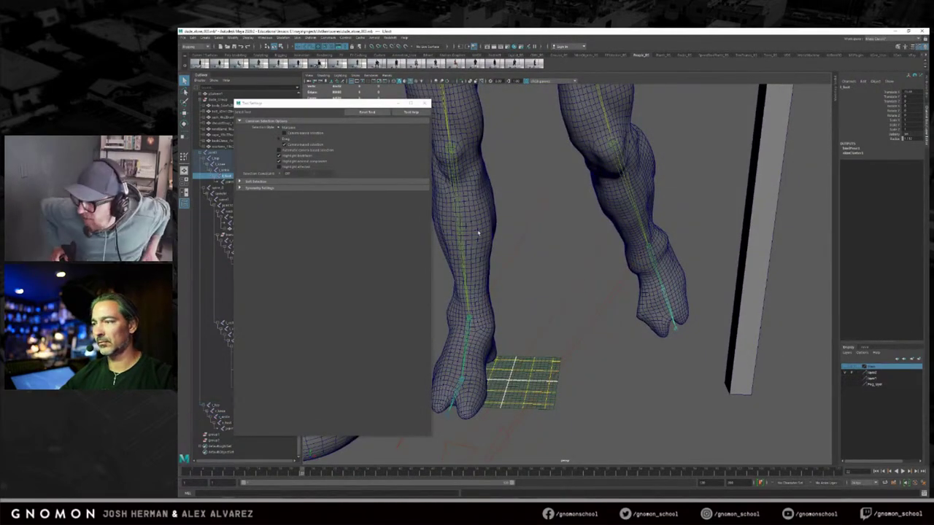
Step: Reopen the Paint Skin Weights tool on the body mesh and display the raised leg's ankle and foot joint influences
{"action": "left_click", "coordinate": [424, 104]}
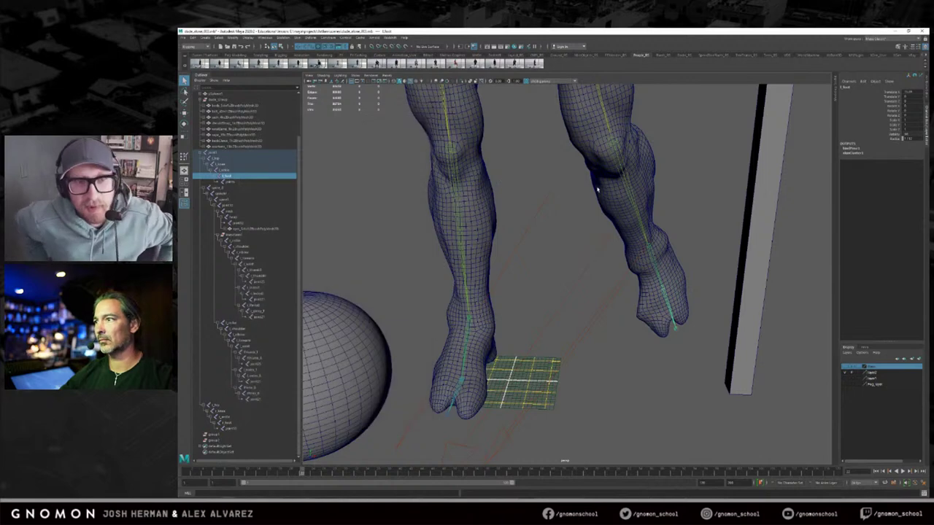
{"action": "left_click", "coordinate": [600, 187]}
{"action": "left_click", "coordinate": [297, 38]}
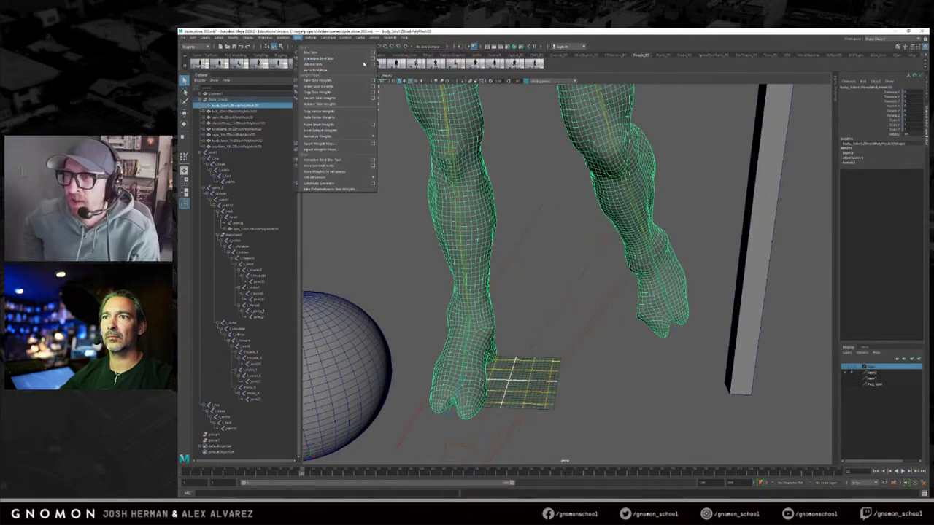
{"action": "left_click", "coordinate": [374, 81]}
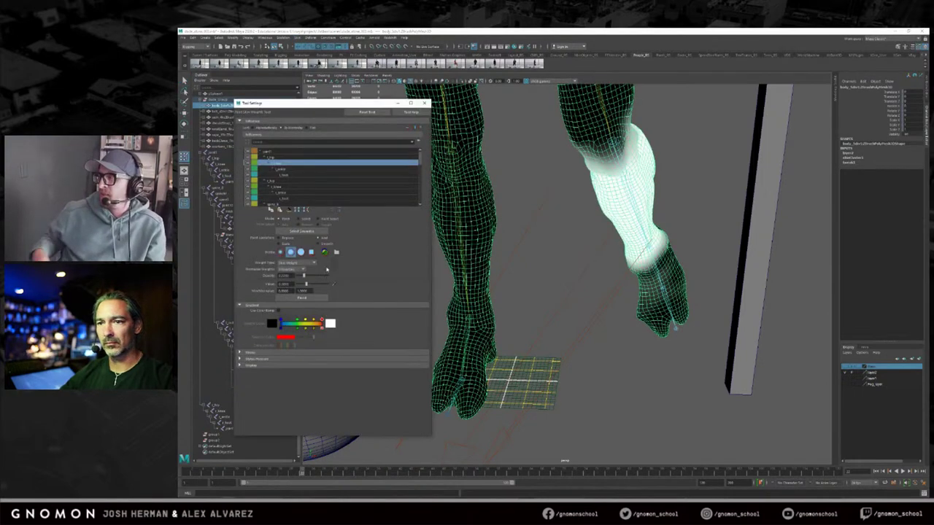
{"action": "left_click", "coordinate": [289, 170]}
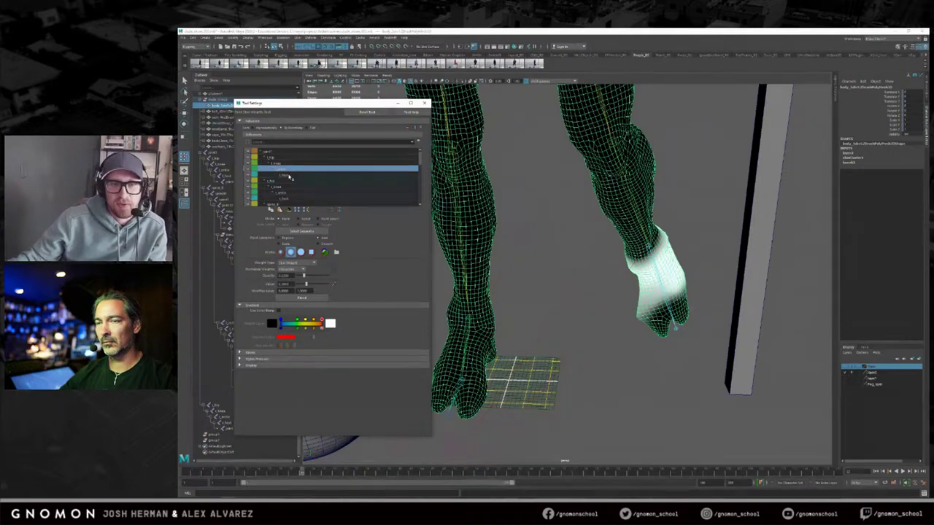
{"action": "left_click", "coordinate": [289, 176]}
{"action": "scroll", "coordinate": [510, 291], "scroll_direction": "up", "scroll_amount": 3}
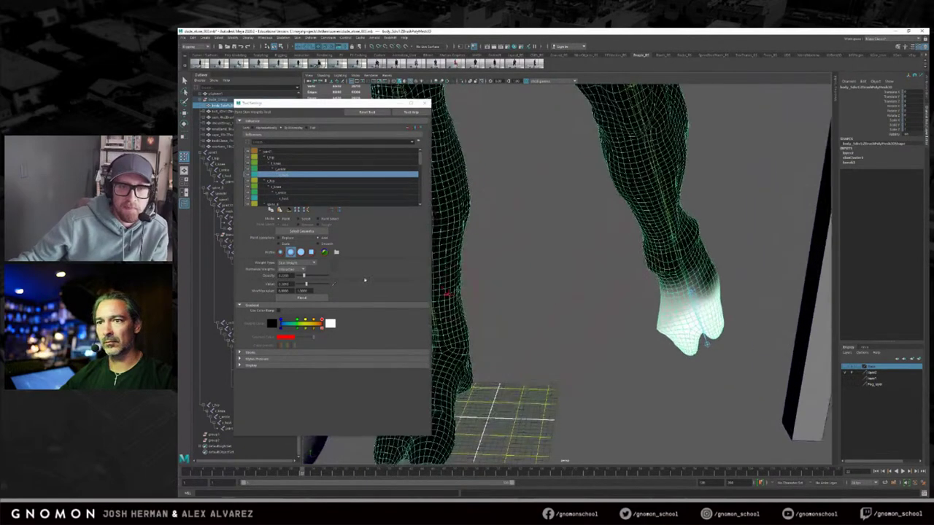
Step: Examine the foot joint's weight falloff around the raised foot, from the instep to the sole and toes
{"action": "left_click_drag", "start_coordinate": [642, 303], "coordinate": [516, 292], "text": "alt"}
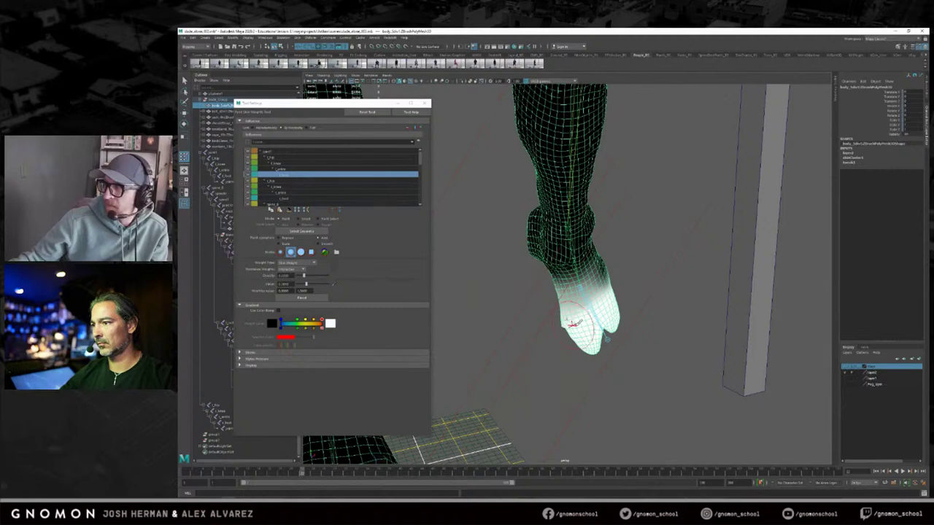
{"action": "left_click_drag", "start_coordinate": [567, 323], "coordinate": [604, 312], "text": "alt"}
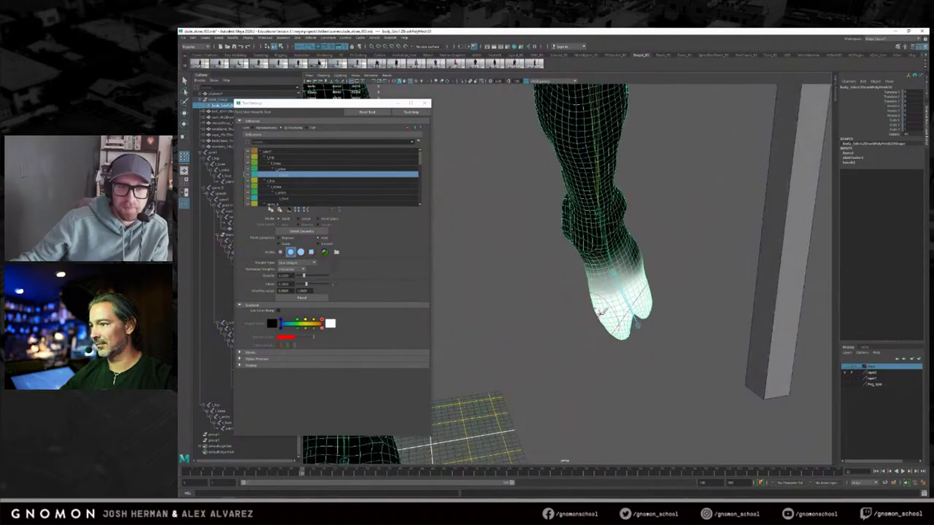
{"action": "left_click_drag", "start_coordinate": [613, 325], "coordinate": [524, 293], "text": "alt"}
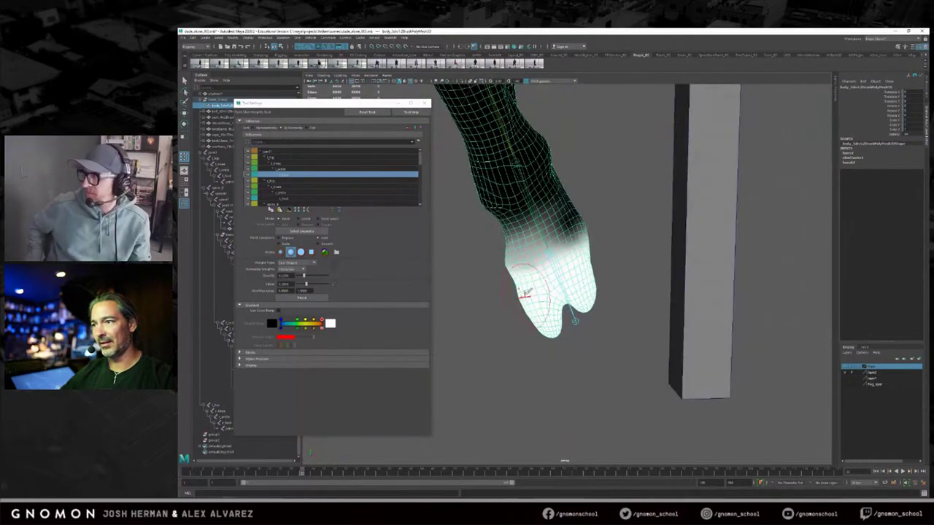
{"action": "left_click_drag", "start_coordinate": [590, 279], "coordinate": [588, 279], "text": "alt"}
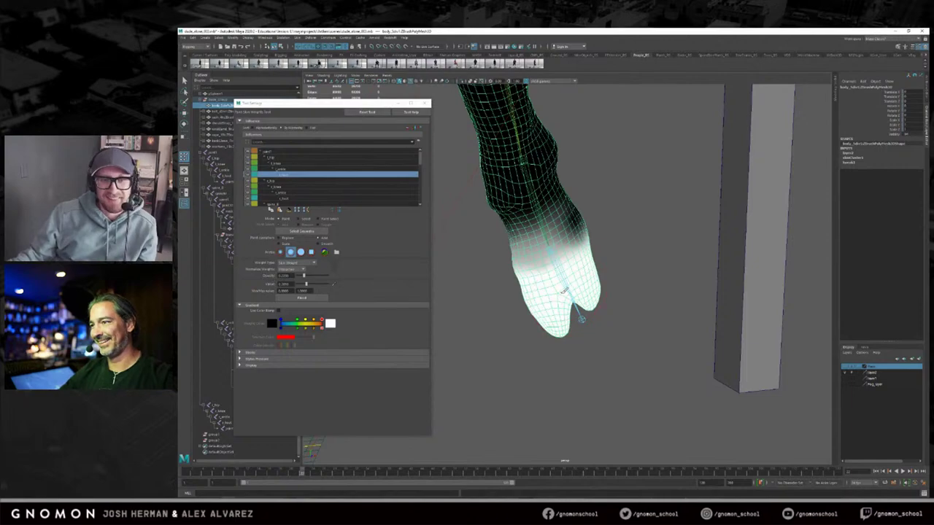
{"action": "left_click_drag", "start_coordinate": [540, 304], "coordinate": [574, 310], "text": "alt"}
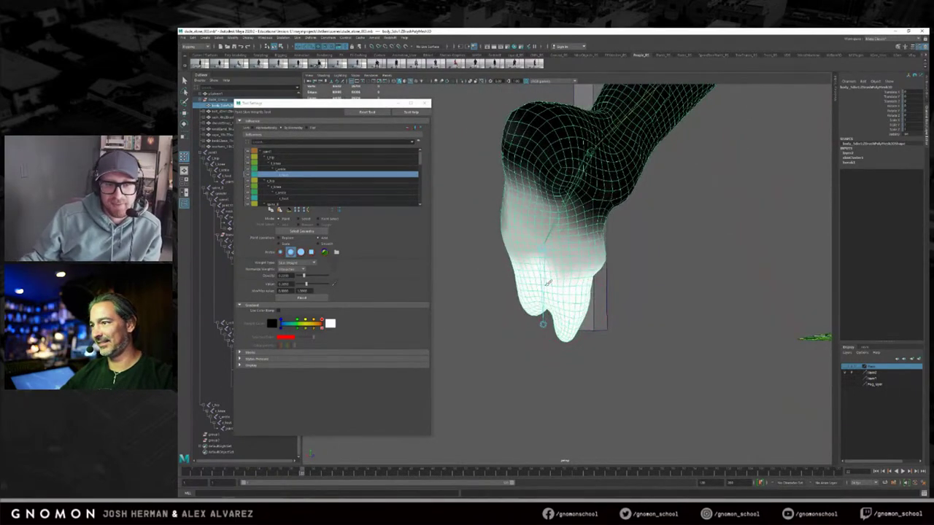
{"action": "left_click_drag", "start_coordinate": [520, 269], "coordinate": [557, 274], "text": "alt"}
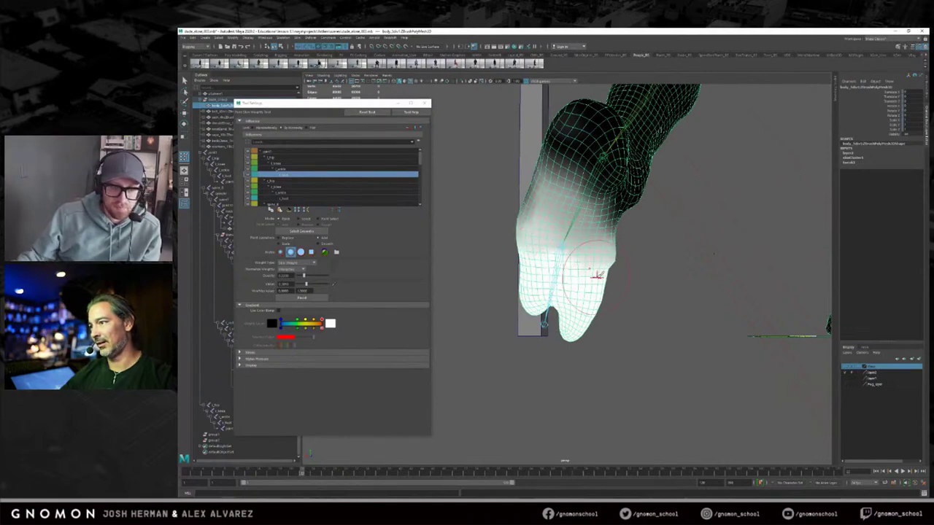
{"action": "left_click_drag", "start_coordinate": [631, 287], "coordinate": [516, 280], "text": "alt"}
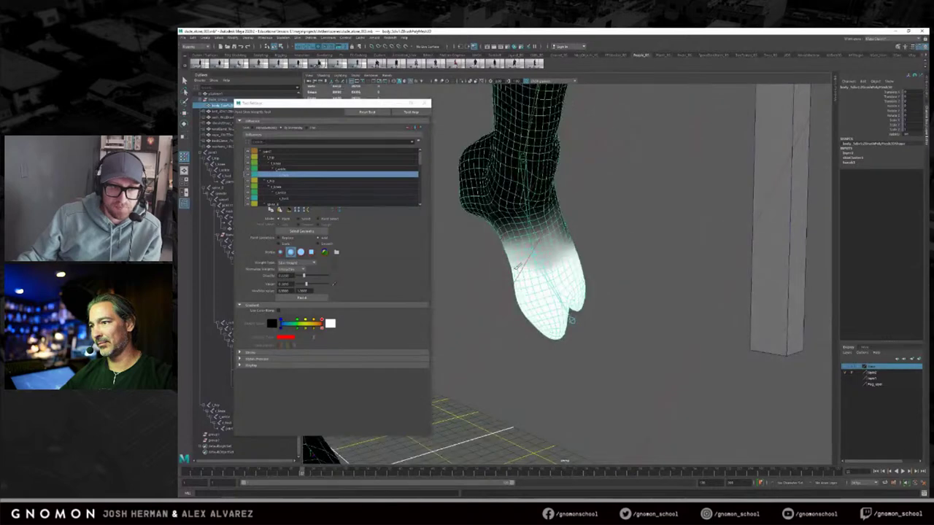
{"action": "left_click_drag", "start_coordinate": [571, 319], "coordinate": [542, 323], "text": "alt"}
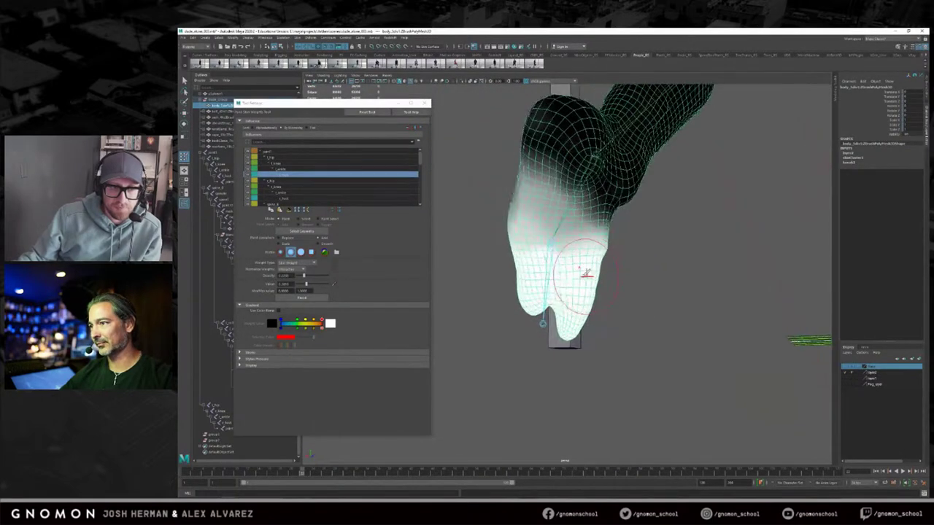
{"action": "mouse_move", "coordinate": [575, 272]}
{"action": "left_mouse_down", "text": "alt"}
{"action": "mouse_move", "coordinate": [590, 309]}
{"action": "mouse_move", "coordinate": [555, 294]}
{"action": "mouse_move", "coordinate": [578, 295]}
{"action": "mouse_move", "coordinate": [571, 311]}
{"action": "mouse_move", "coordinate": [530, 316]}
{"action": "left_mouse_up", "text": "alt"}
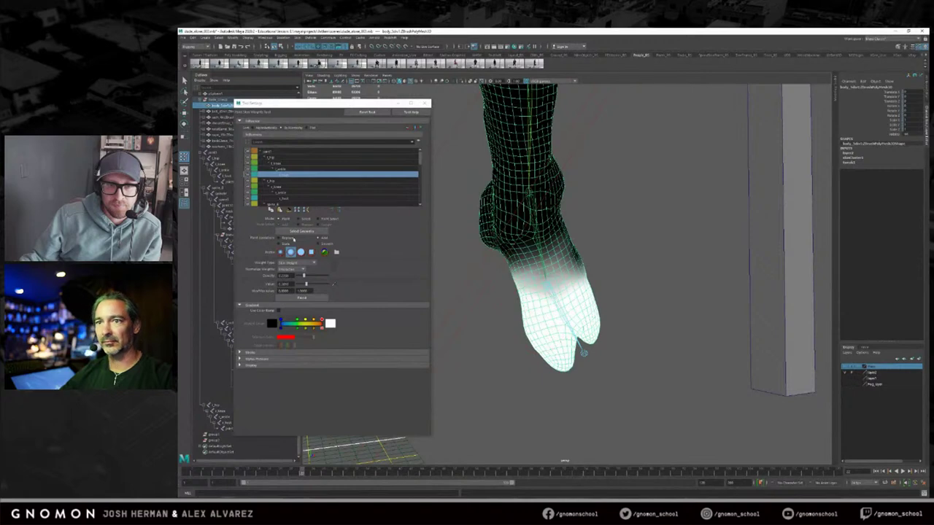
Step: Add ankle joint weight over the raised foot's instep, and scrub the animation slightly back to check the deformation
{"action": "left_click", "coordinate": [280, 169]}
{"action": "left_click_drag", "start_coordinate": [533, 296], "coordinate": [525, 270]}
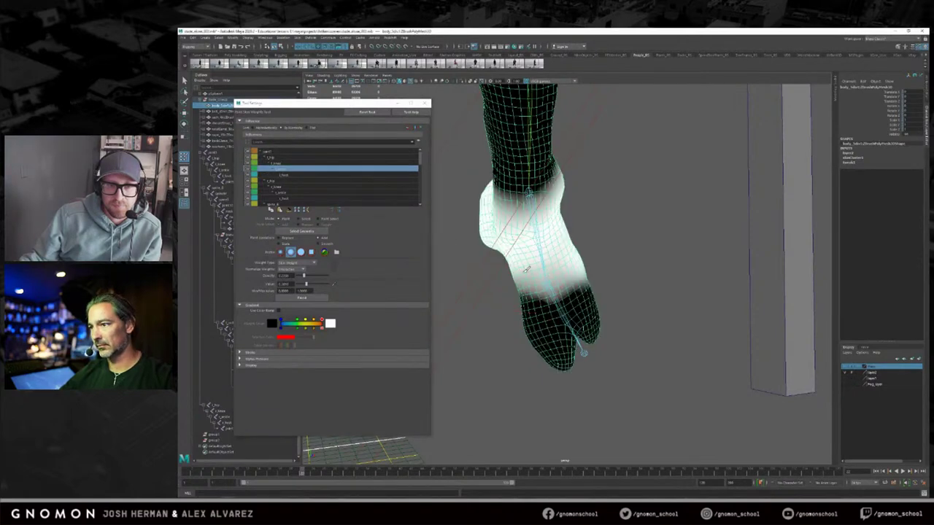
{"action": "mouse_move", "coordinate": [293, 476]}
{"action": "left_mouse_down"}
{"action": "mouse_move", "coordinate": [271, 473]}
{"action": "mouse_move", "coordinate": [296, 472]}
{"action": "left_mouse_up"}
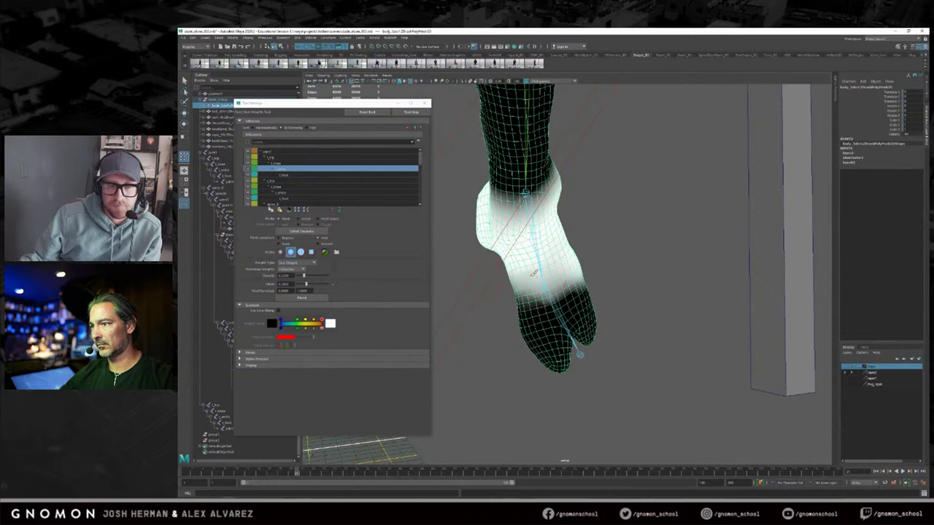
{"action": "middle_click_drag", "start_coordinate": [555, 285], "coordinate": [586, 288], "text": "alt"}
{"action": "right_click_drag", "start_coordinate": [587, 288], "coordinate": [646, 282], "text": "alt"}
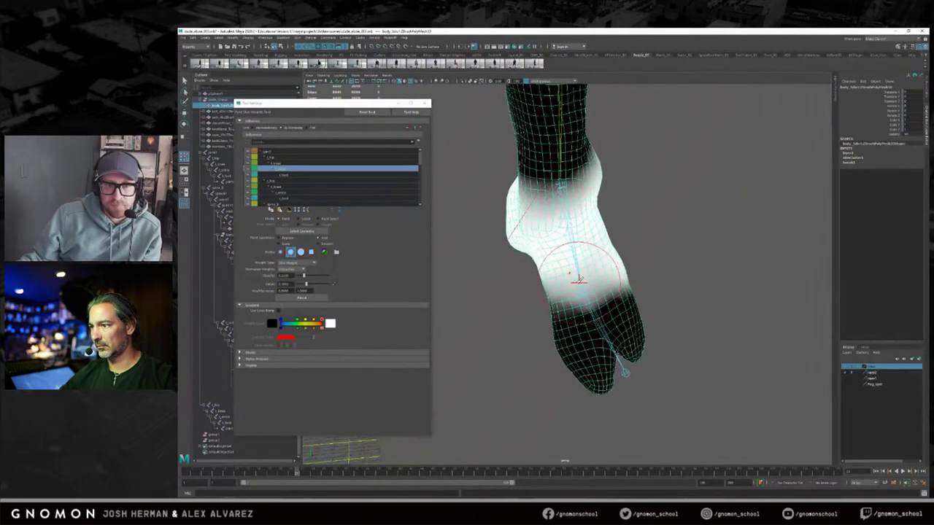
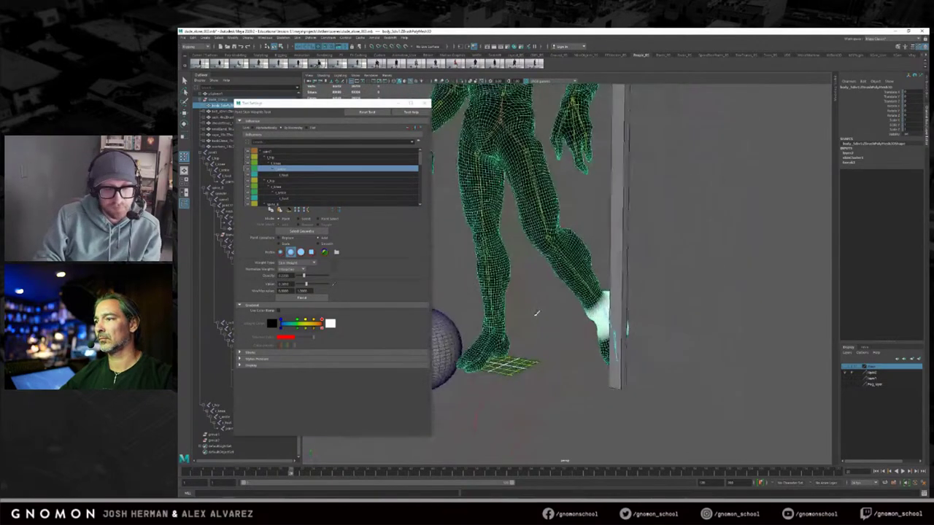
Step: Leave weight painting with nothing selected and save an incremental version of the scene
{"action": "middle_click_drag", "start_coordinate": [536, 313], "coordinate": [570, 346], "text": "alt"}
{"action": "left_click_drag", "start_coordinate": [570, 346], "coordinate": [583, 343], "text": "alt"}
{"action": "key", "text": "q"}
{"action": "left_click", "coordinate": [621, 240]}
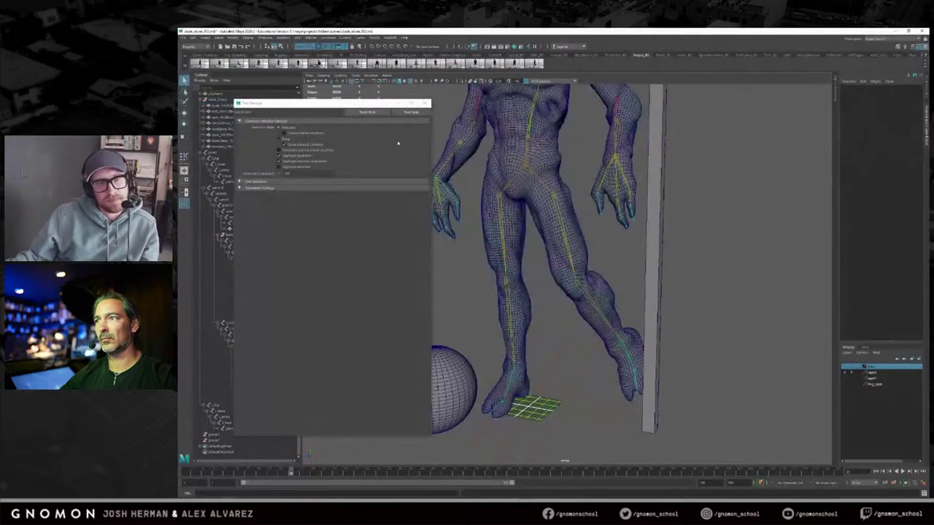
{"action": "key", "text": "ctrl+alt+s"}
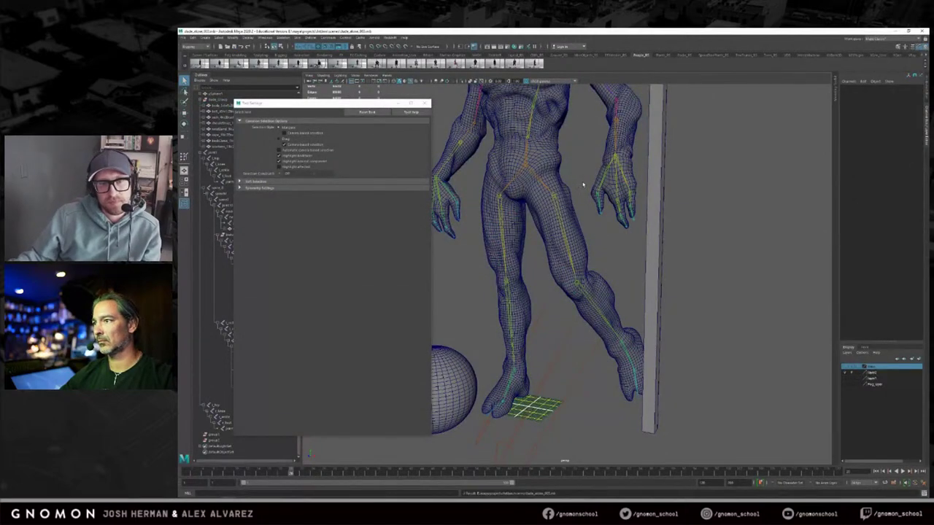
Step: Rotate the head joint to turn the creature's head toward its side, and clear the selection
{"action": "middle_click_drag", "start_coordinate": [583, 184], "coordinate": [603, 240], "text": "alt"}
{"action": "right_click_drag", "start_coordinate": [603, 240], "coordinate": [585, 192], "text": "alt"}
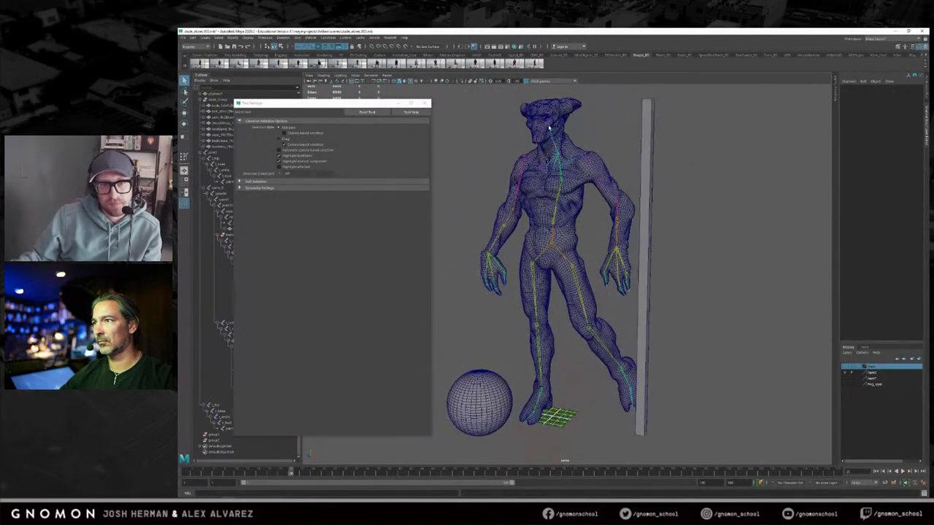
{"action": "left_click", "coordinate": [543, 130]}
{"action": "key", "text": "e"}
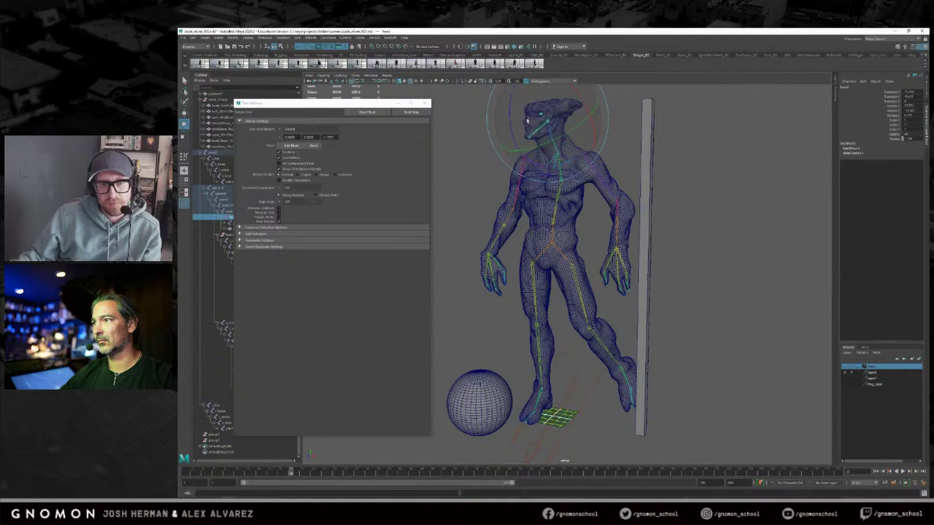
{"action": "key", "text": "q"}
{"action": "left_click", "coordinate": [627, 165]}
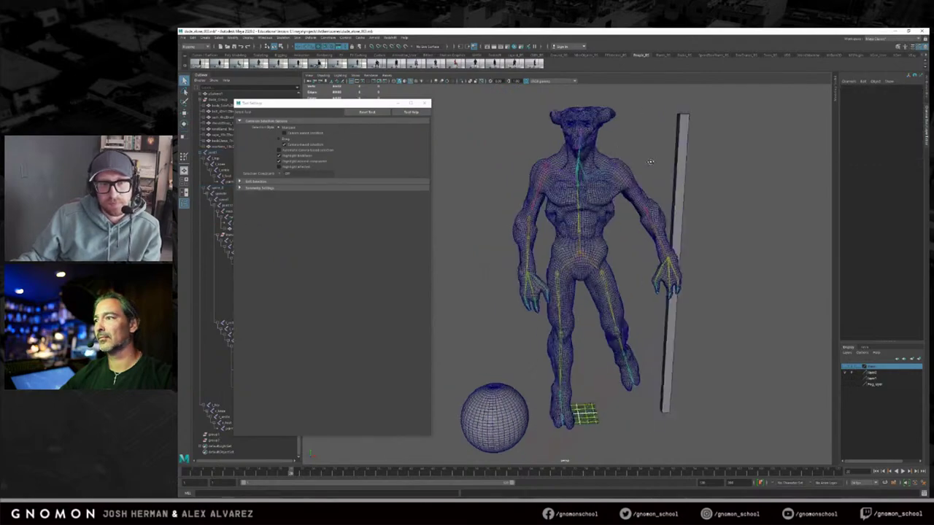
Step: Rotate the wrist joint of the hand nearest the post to angle the hand toward it, and deselect the joint
{"action": "right_click_drag", "start_coordinate": [627, 165], "coordinate": [642, 163], "text": "alt"}
{"action": "mouse_move", "coordinate": [650, 163]}
{"action": "left_mouse_down", "text": "alt"}
{"action": "mouse_move", "coordinate": [678, 165]}
{"action": "mouse_move", "coordinate": [648, 161]}
{"action": "left_mouse_up", "text": "alt"}
{"action": "scroll", "coordinate": [648, 161], "scroll_direction": "down", "scroll_amount": 2}
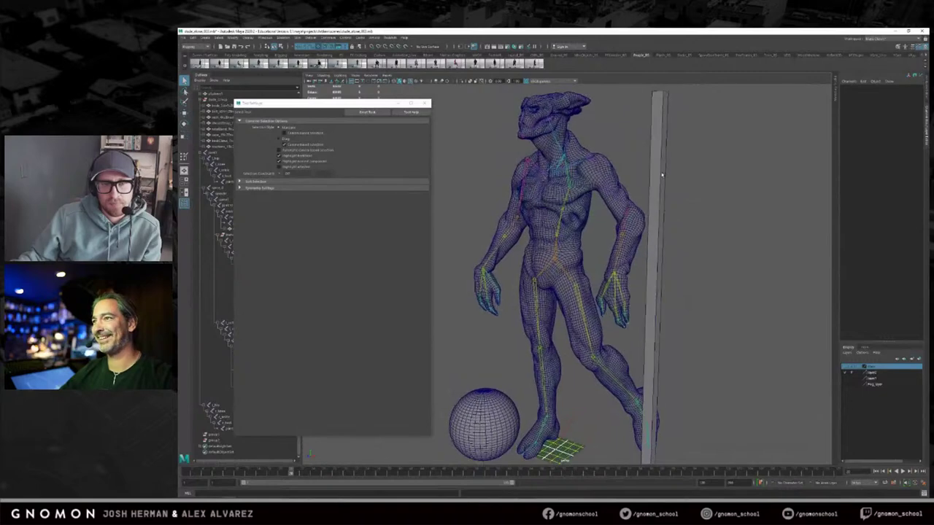
{"action": "scroll", "coordinate": [646, 177], "scroll_direction": "up", "scroll_amount": 1}
{"action": "right_click_drag", "start_coordinate": [629, 194], "coordinate": [636, 196], "text": "alt"}
{"action": "mouse_move", "coordinate": [637, 197]}
{"action": "left_mouse_down", "text": "alt"}
{"action": "mouse_move", "coordinate": [663, 204]}
{"action": "mouse_move", "coordinate": [633, 209]}
{"action": "left_mouse_up", "text": "alt"}
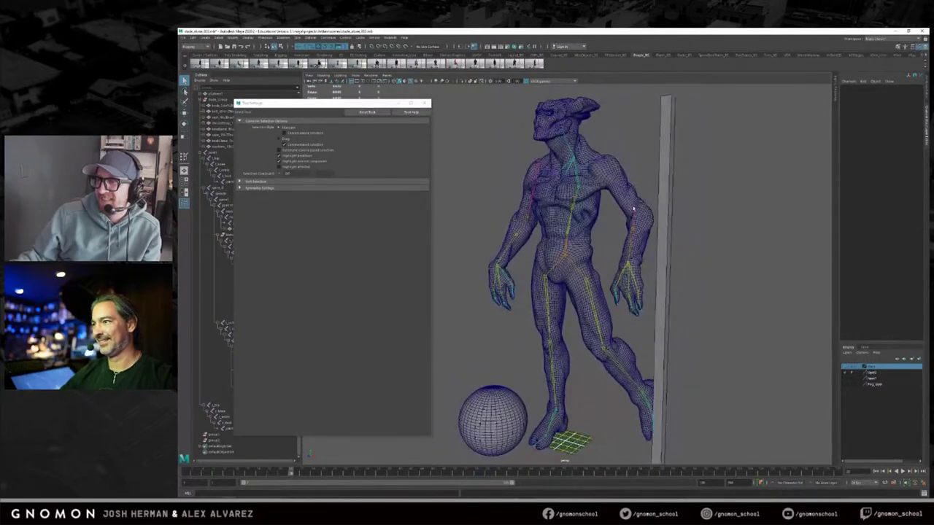
{"action": "scroll", "coordinate": [634, 208], "scroll_direction": "up", "scroll_amount": 1}
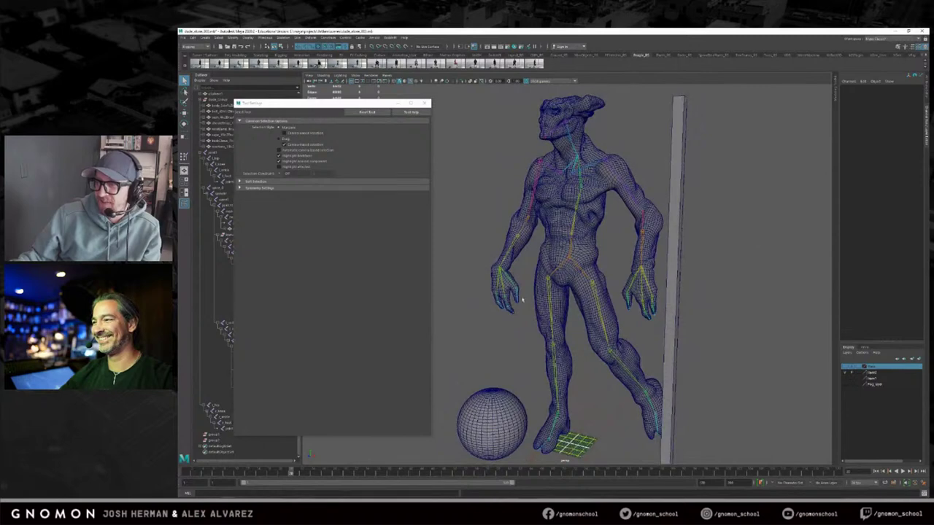
{"action": "left_click", "coordinate": [643, 279]}
{"action": "key", "text": "e"}
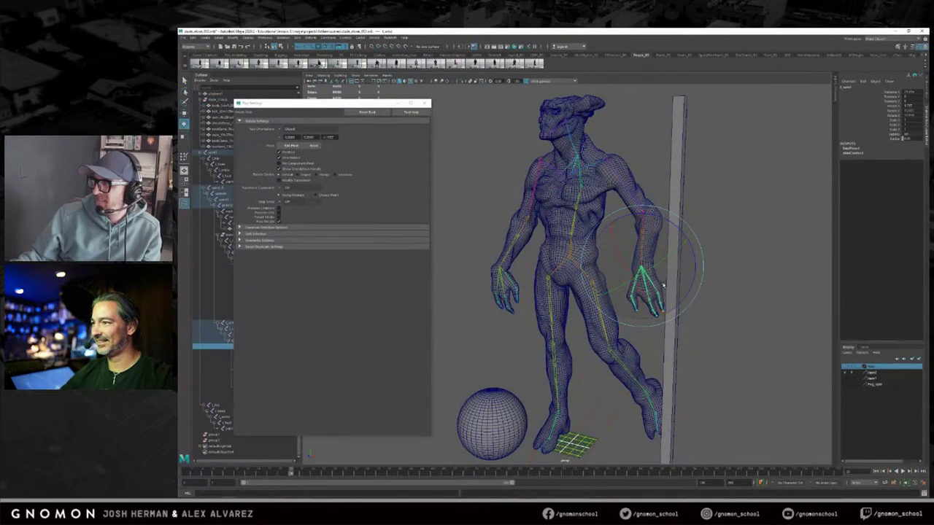
{"action": "left_click", "coordinate": [475, 128]}
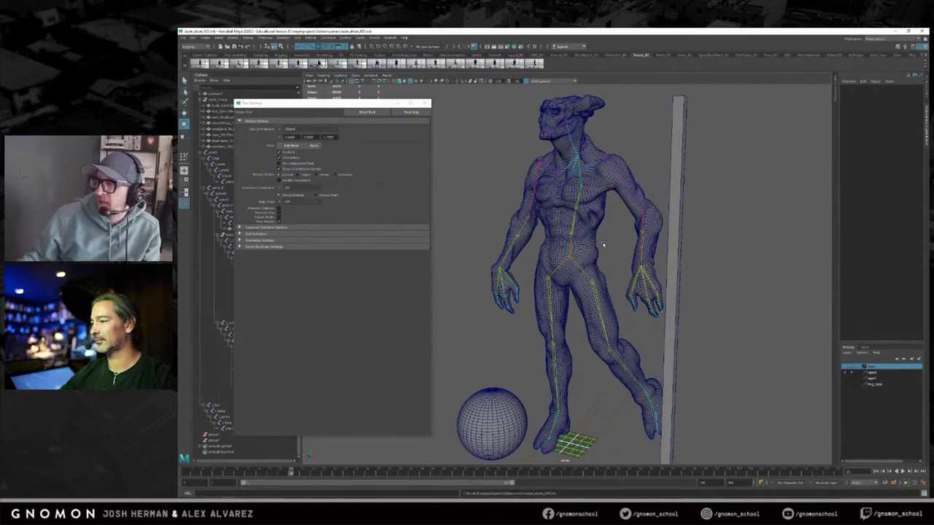
Step: Rotate the forearm joint of the arm nearest the post, and select its elbow joint for rotation
{"action": "right_click_drag", "start_coordinate": [602, 244], "coordinate": [636, 245], "text": "alt"}
{"action": "left_click", "coordinate": [652, 235]}
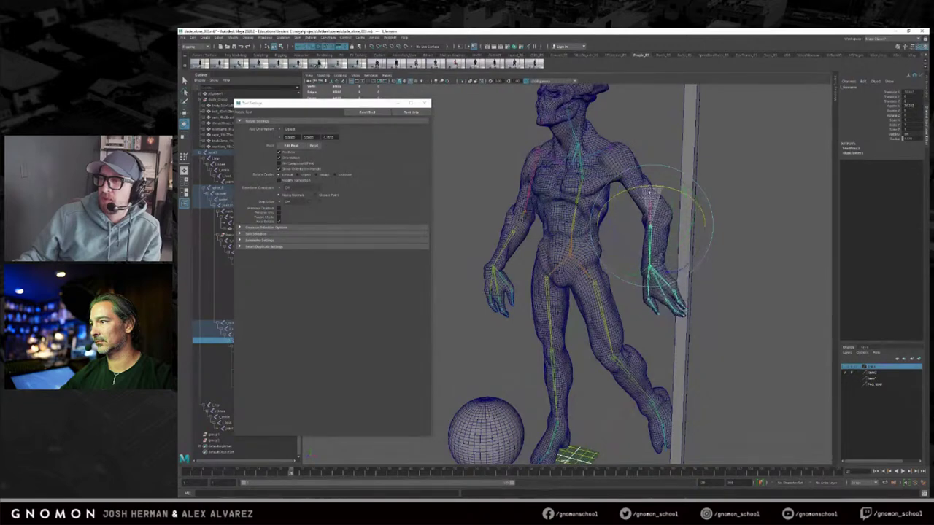
{"action": "key", "text": "q"}
{"action": "key", "text": "e"}
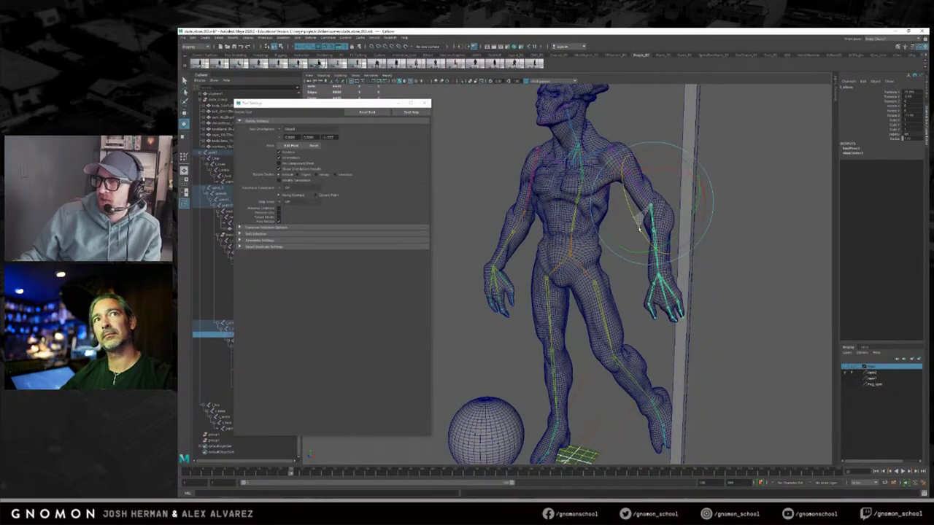
{"action": "scroll", "coordinate": [651, 225], "scroll_direction": "up", "scroll_amount": 3}
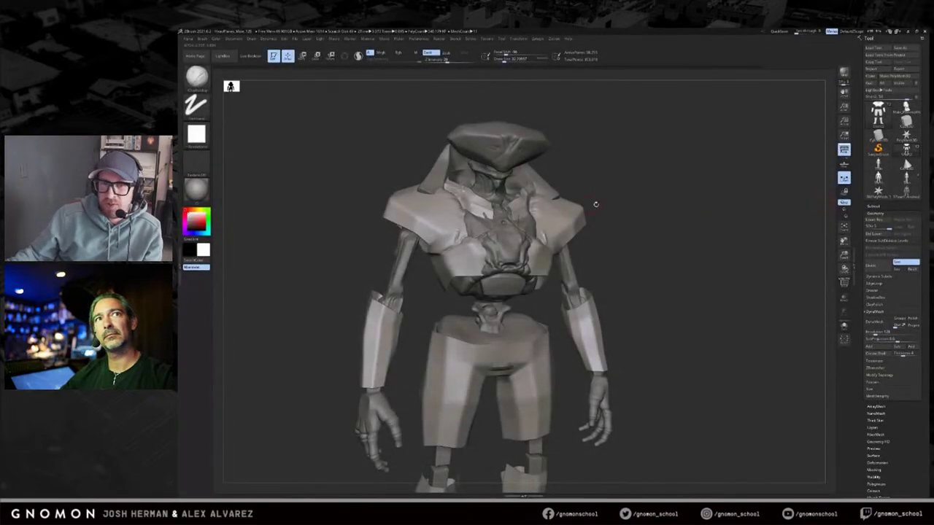
{"action": "mouse_move", "coordinate": [596, 204]}
{"action": "left_mouse_down"}
{"action": "mouse_move", "coordinate": [663, 177]}
{"action": "mouse_move", "coordinate": [602, 199]}
{"action": "left_mouse_up"}
{"action": "left_click_drag", "start_coordinate": [682, 172], "coordinate": [642, 194]}
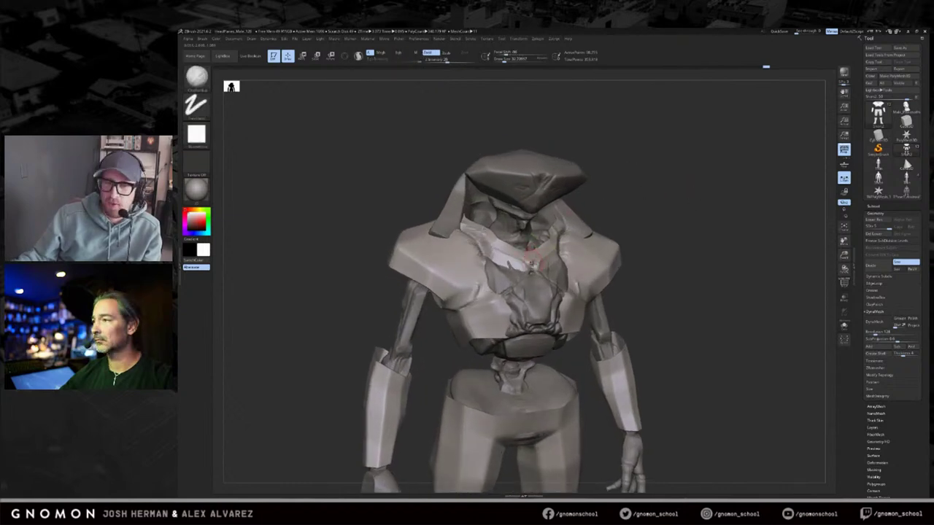
{"action": "key", "text": "ctrl+z"}
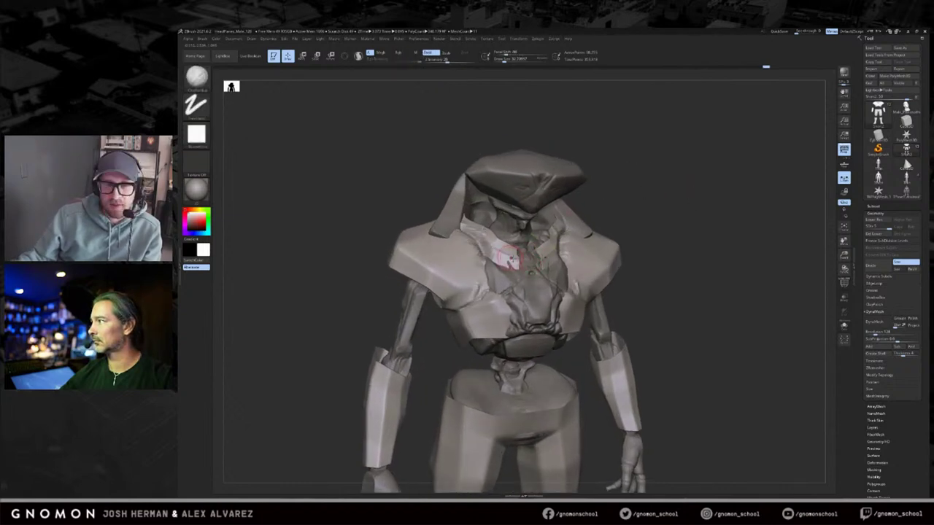
Step: Carve creases into the upper chest armour beside the collar with the Dam Standard brush
{"action": "left_click_drag", "start_coordinate": [658, 182], "coordinate": [627, 205]}
{"action": "key", "text": "b"}
{"action": "key", "text": "d"}
{"action": "key", "text": "s"}
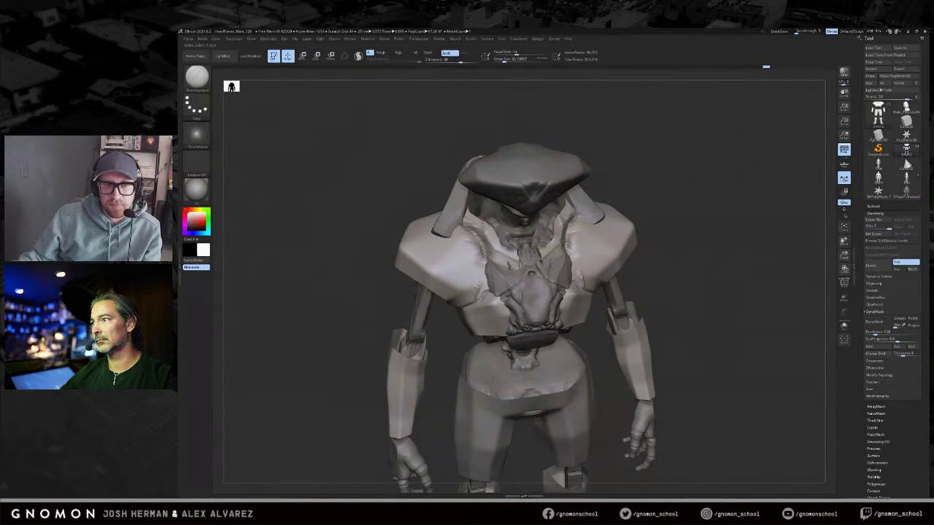
{"action": "left_click_drag", "start_coordinate": [555, 221], "coordinate": [551, 240]}
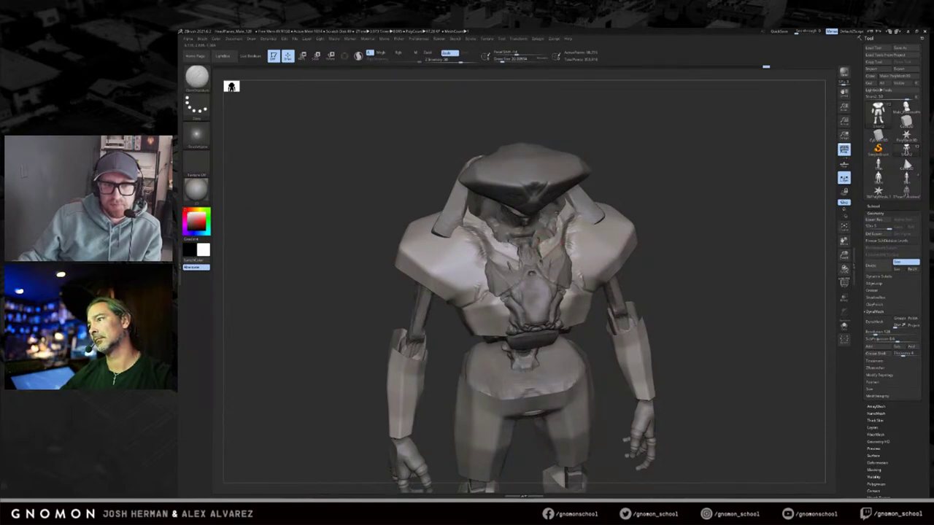
{"action": "left_click_drag", "start_coordinate": [542, 240], "coordinate": [550, 250]}
Step: Adjust the chest armour's shape with the Move brush, and return to Dam Standard with a resized brush
{"action": "mouse_move", "coordinate": [650, 208]}
{"action": "left_mouse_down"}
{"action": "mouse_move", "coordinate": [632, 182]}
{"action": "mouse_move", "coordinate": [598, 194]}
{"action": "left_mouse_up"}
{"action": "key", "text": "b"}
{"action": "key", "text": "m"}
{"action": "key", "text": "v"}
{"action": "key", "text": "s"}
{"action": "left_click_drag", "start_coordinate": [636, 202], "coordinate": [661, 213], "text": "shift"}
{"action": "key", "text": "b"}
{"action": "key", "text": "d"}
{"action": "key", "text": "s"}
{"action": "key", "text": "s"}
{"action": "left_click", "coordinate": [583, 245]}
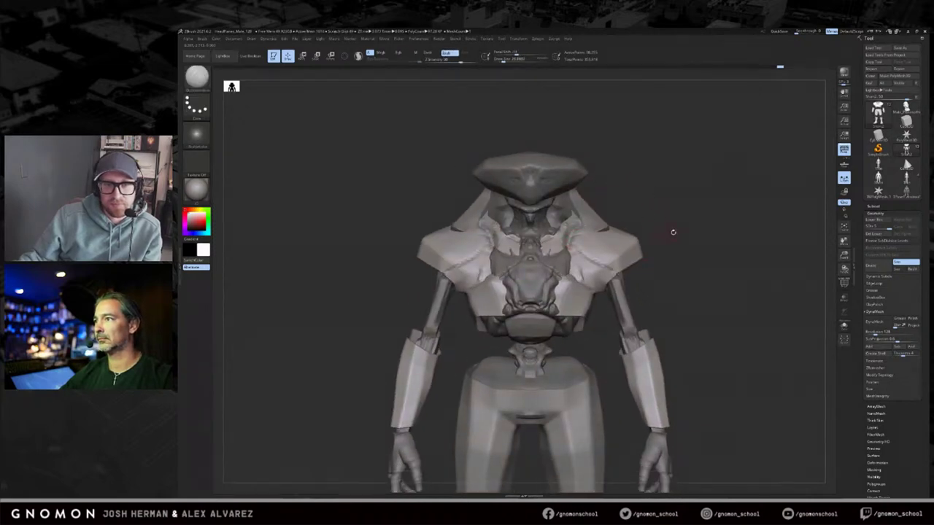
Step: Carve a seam with Dam Standard between the shoulder plate and the chest plate, following it toward the armpit
{"action": "right_click_drag", "start_coordinate": [670, 234], "coordinate": [659, 226], "text": "ctrl"}
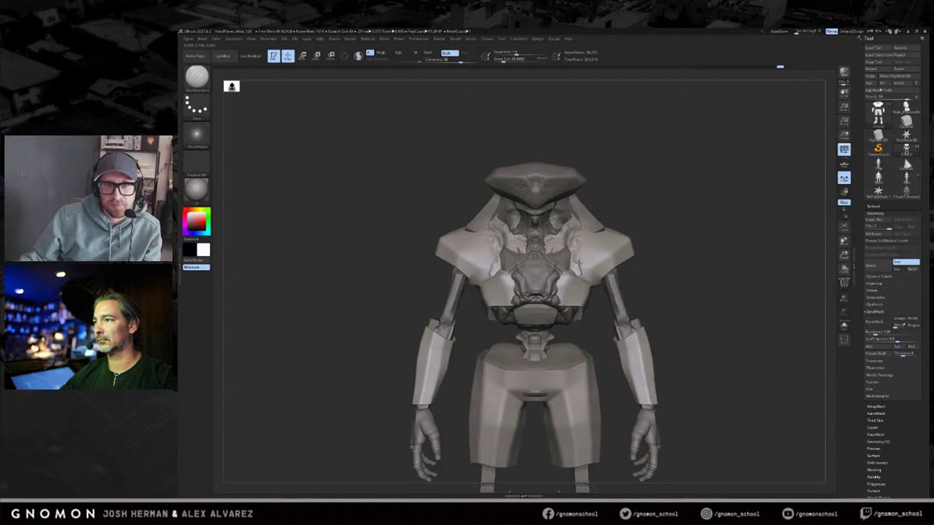
{"action": "left_click_drag", "start_coordinate": [678, 243], "coordinate": [586, 273]}
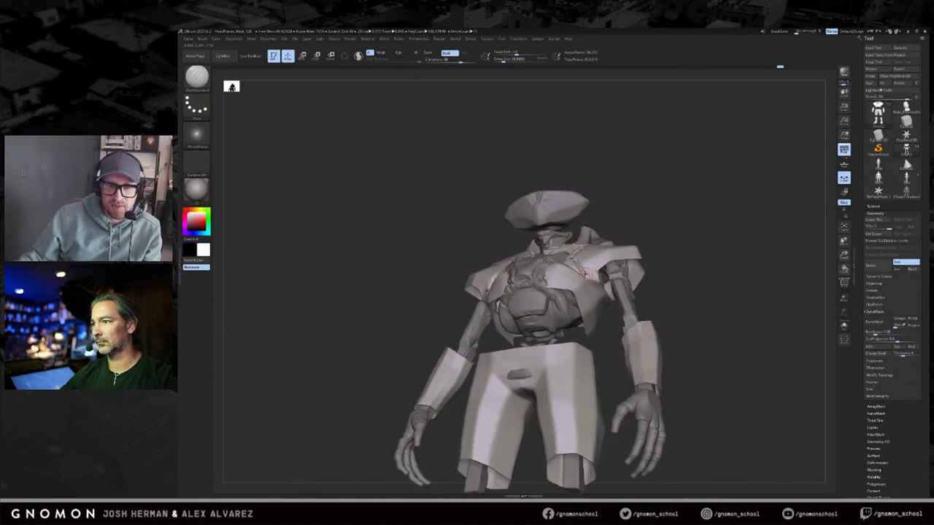
{"action": "left_click_drag", "start_coordinate": [604, 314], "coordinate": [610, 319]}
{"action": "left_click_drag", "start_coordinate": [698, 249], "coordinate": [693, 268]}
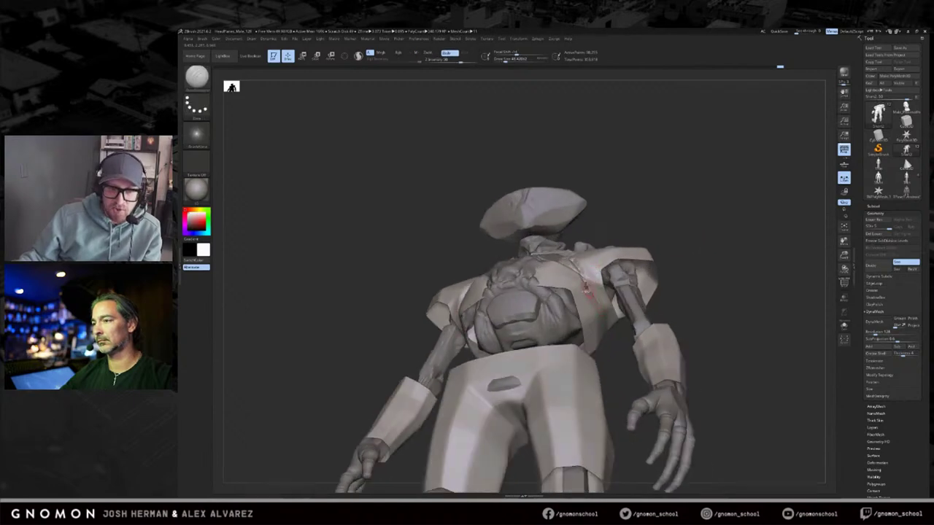
{"action": "left_click_drag", "start_coordinate": [670, 301], "coordinate": [583, 279]}
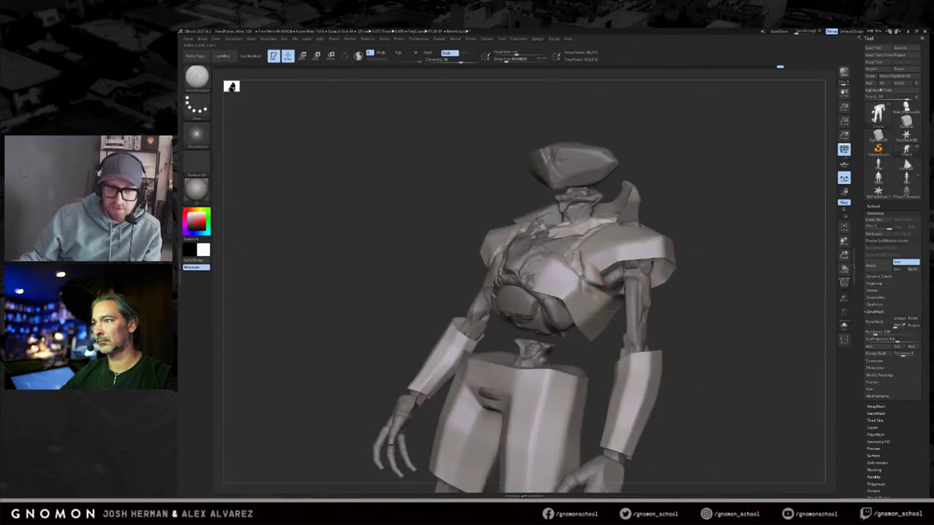
Step: Continue the Dam Standard seam under the arm and around the side of the chest armour
{"action": "left_click_drag", "start_coordinate": [693, 298], "coordinate": [642, 290]}
{"action": "left_click_drag", "start_coordinate": [710, 348], "coordinate": [591, 310]}
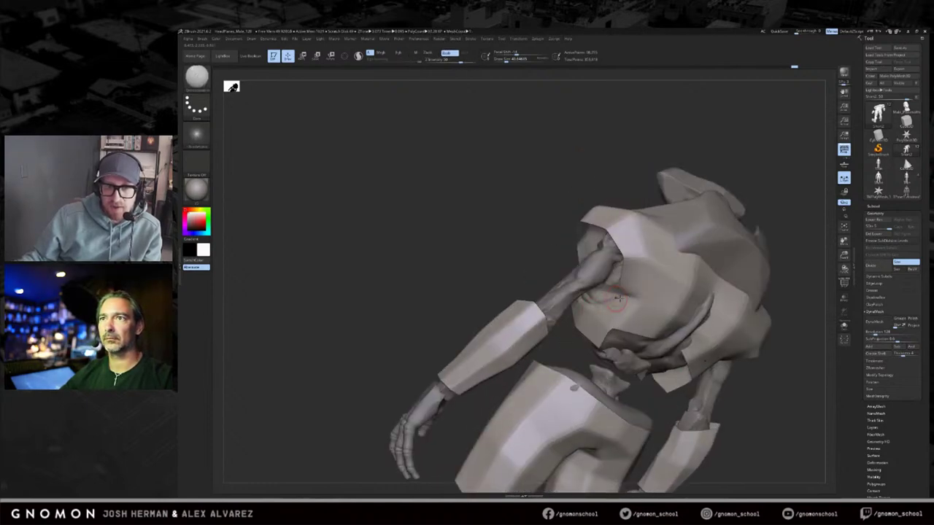
{"action": "left_click_drag", "start_coordinate": [559, 354], "coordinate": [584, 342]}
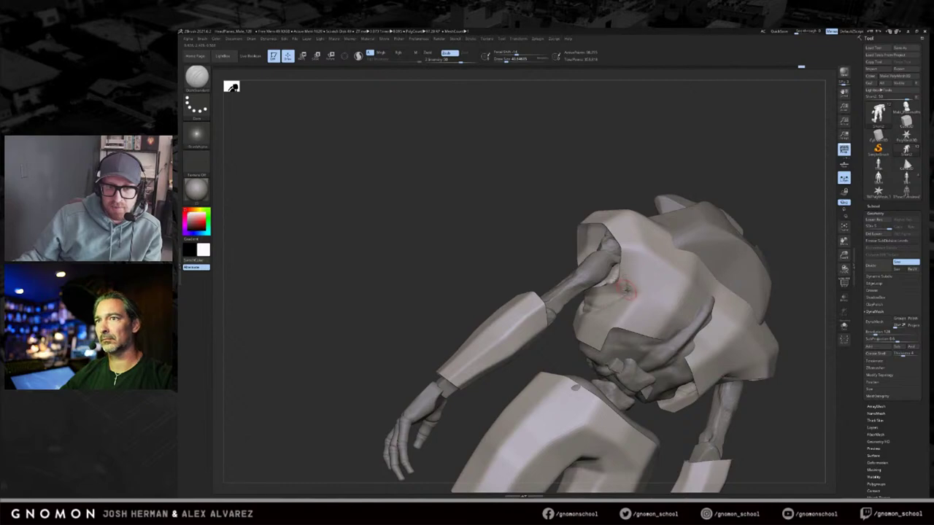
{"action": "left_click_drag", "start_coordinate": [641, 161], "coordinate": [647, 187]}
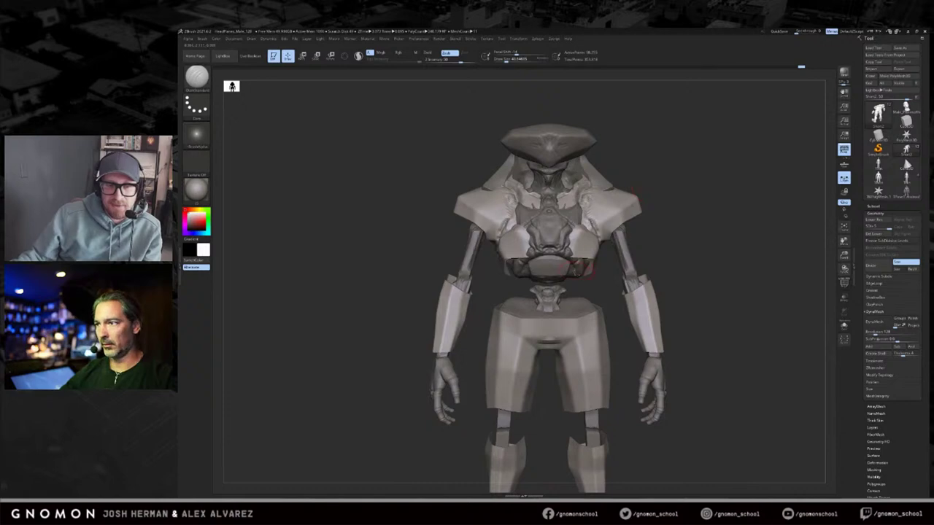
Step: Reselect the chest armour, refine its lower edge with Dam Standard, and switch to the Clay Buildup brush
{"action": "left_click", "coordinate": [577, 269], "text": "alt"}
{"action": "left_click_drag", "start_coordinate": [737, 237], "coordinate": [741, 270], "text": "alt"}
{"action": "left_click", "coordinate": [621, 247], "text": "alt"}
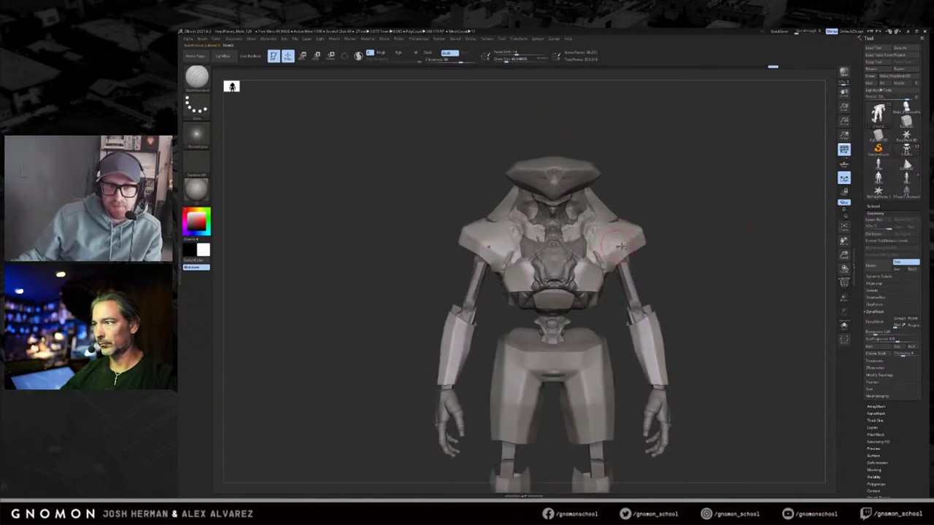
{"action": "right_click_drag", "start_coordinate": [621, 247], "coordinate": [649, 239]}
{"action": "mouse_move", "coordinate": [583, 281]}
{"action": "left_mouse_down"}
{"action": "mouse_move", "coordinate": [580, 273]}
{"action": "mouse_move", "coordinate": [594, 292]}
{"action": "mouse_move", "coordinate": [598, 281]}
{"action": "mouse_move", "coordinate": [603, 305]}
{"action": "left_mouse_up"}
{"action": "key", "text": "b"}
{"action": "key", "text": "c"}
{"action": "key", "text": "b"}
{"action": "right_click_drag", "start_coordinate": [603, 309], "coordinate": [659, 267], "text": "shift"}
Step: Select the inner torso piece, isolate it, and mask its upper portion
{"action": "left_click", "coordinate": [609, 280], "text": "alt"}
{"action": "mouse_move", "coordinate": [616, 292]}
{"action": "right_mouse_down"}
{"action": "mouse_move", "coordinate": [595, 306]}
{"action": "mouse_move", "coordinate": [613, 256]}
{"action": "mouse_move", "coordinate": [611, 272]}
{"action": "right_mouse_up"}
{"action": "key", "text": "alt+s"}
{"action": "left_click_drag", "start_coordinate": [585, 253], "coordinate": [543, 242], "text": "ctrl"}
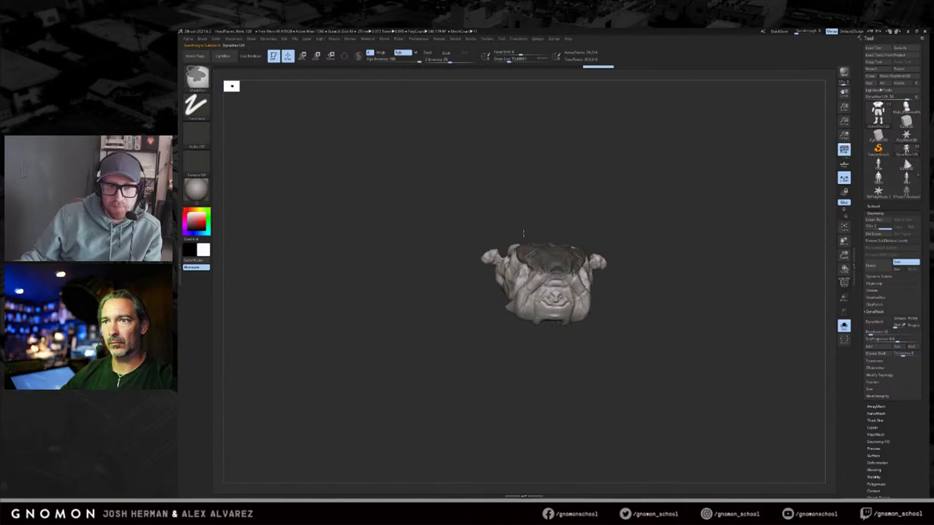
{"action": "right_click_drag", "start_coordinate": [625, 288], "coordinate": [628, 269], "text": "shift"}
Step: Show the whole figure with transparency, place a horizontal Transpose line across the inner torso piece's base, and invert its mask
{"action": "key", "text": "alt+s"}
{"action": "key", "text": "w"}
{"action": "left_click_drag", "start_coordinate": [556, 292], "coordinate": [672, 292], "text": "shift"}
{"action": "key", "text": "alt+t"}
{"action": "left_click", "coordinate": [694, 293], "text": "ctrl"}
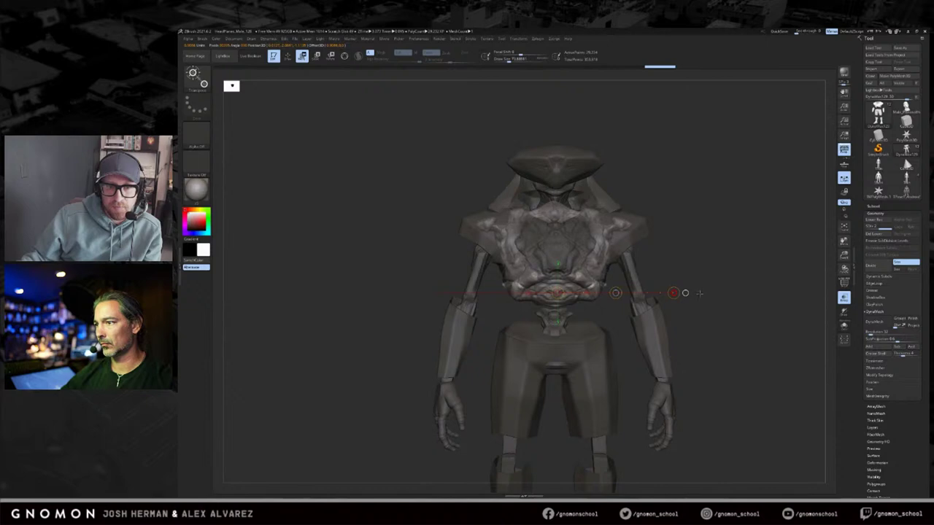
Step: Turn off transparency, invert the inner torso piece's mask again, and return to draw mode with the chest armour selected
{"action": "key", "text": "alt+t"}
{"action": "right_click_drag", "start_coordinate": [711, 258], "coordinate": [707, 255]}
{"action": "left_click_drag", "start_coordinate": [698, 256], "coordinate": [475, 258]}
{"action": "mouse_move", "coordinate": [733, 253]}
{"action": "left_mouse_down", "text": "shift"}
{"action": "mouse_move", "coordinate": [721, 254]}
{"action": "mouse_move", "coordinate": [861, 256]}
{"action": "left_mouse_up", "text": "shift"}
{"action": "left_click", "coordinate": [721, 254], "text": "ctrl"}
{"action": "key", "text": "q"}
{"action": "right_click_drag", "start_coordinate": [566, 263], "coordinate": [589, 272], "text": "alt"}
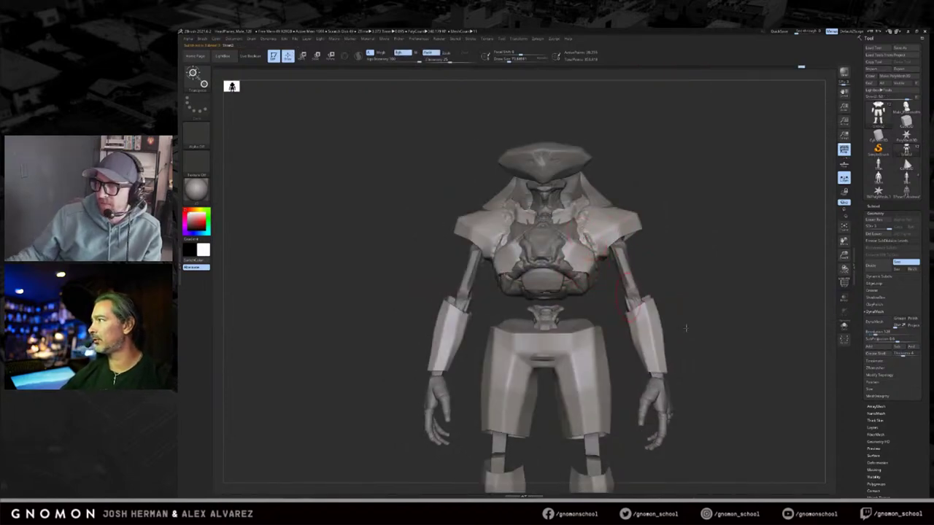
{"action": "left_click_drag", "start_coordinate": [727, 276], "coordinate": [739, 277]}
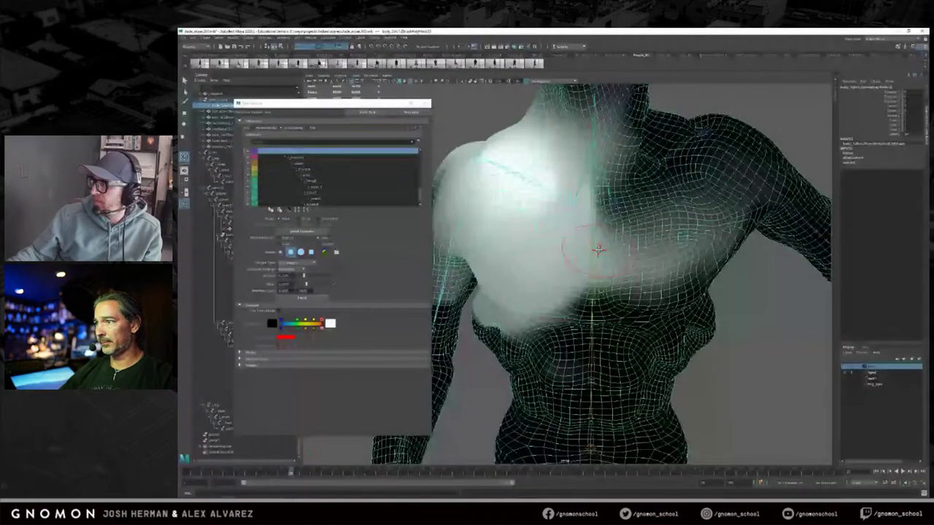
Step: Add clavicle joint weight over the creature's right pectoral and upper chest, using the Add paint operation
{"action": "left_click_drag", "start_coordinate": [601, 247], "coordinate": [583, 242], "text": "alt"}
{"action": "left_click_drag", "start_coordinate": [563, 239], "coordinate": [565, 216], "text": "alt"}
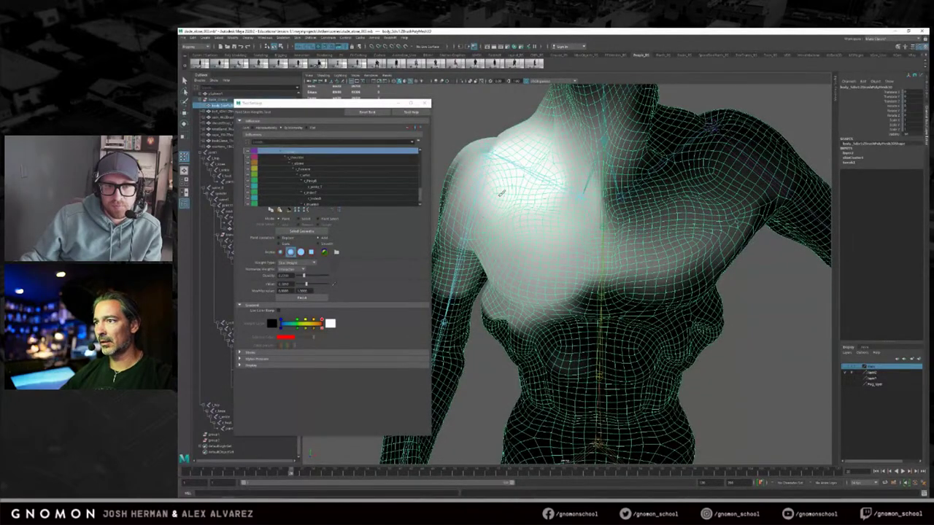
{"action": "mouse_move", "coordinate": [497, 216]}
{"action": "left_mouse_down"}
{"action": "mouse_move", "coordinate": [520, 246]}
{"action": "mouse_move", "coordinate": [543, 238]}
{"action": "left_mouse_up"}
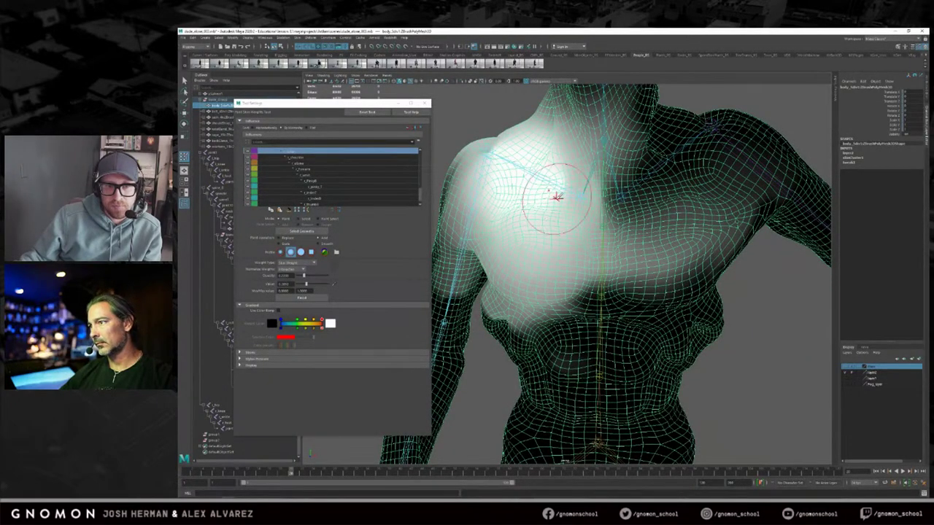
{"action": "left_click_drag", "start_coordinate": [560, 217], "coordinate": [562, 193], "text": "alt"}
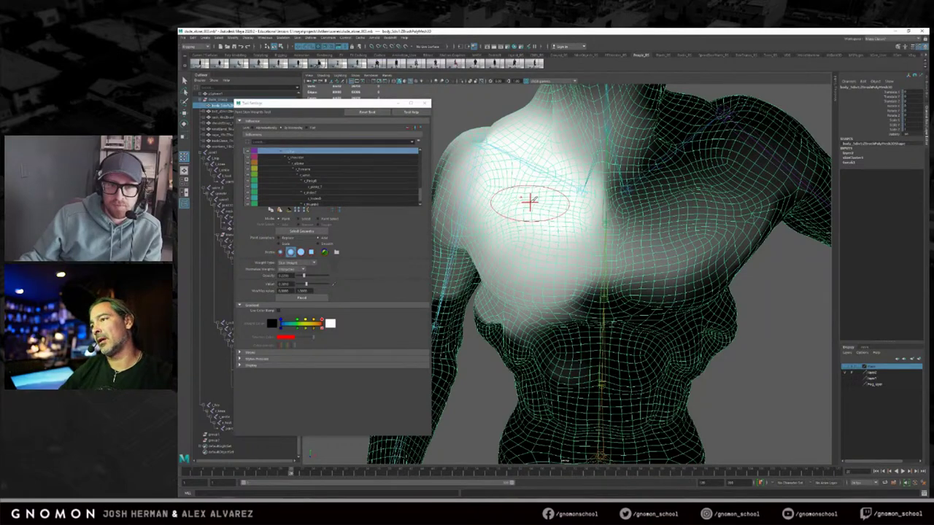
{"action": "left_click_drag", "start_coordinate": [545, 200], "coordinate": [568, 197], "text": "alt"}
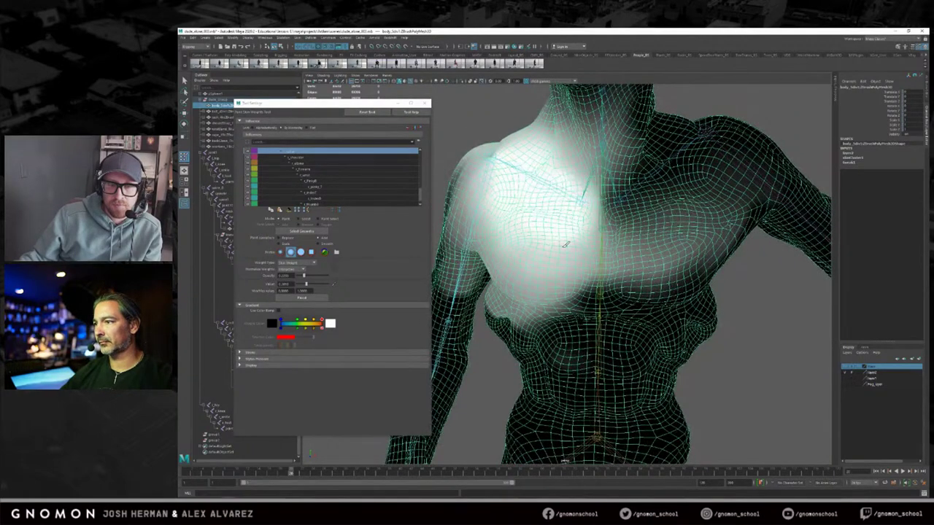
{"action": "left_click_drag", "start_coordinate": [517, 222], "coordinate": [537, 210], "text": "alt"}
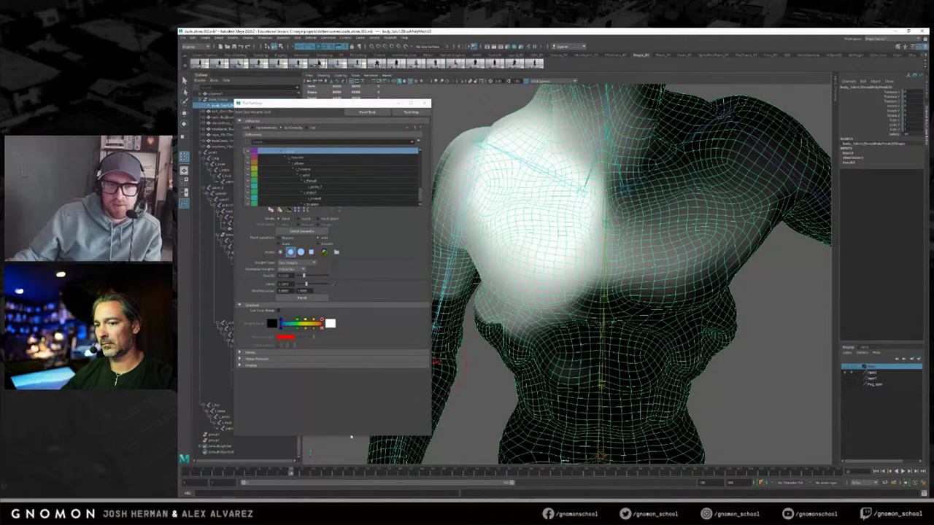
{"action": "mouse_move", "coordinate": [289, 474]}
{"action": "left_mouse_down"}
{"action": "mouse_move", "coordinate": [250, 475]}
{"action": "mouse_move", "coordinate": [290, 474]}
{"action": "left_mouse_up"}
Step: Examine the posed creature's whole body from several angles to judge the clavicle weighting and the chest deformation
{"action": "right_click_drag", "start_coordinate": [662, 294], "coordinate": [514, 313], "text": "alt"}
{"action": "middle_click_drag", "start_coordinate": [584, 325], "coordinate": [587, 277], "text": "alt"}
{"action": "mouse_move", "coordinate": [587, 278]}
{"action": "left_mouse_down", "text": "alt"}
{"action": "mouse_move", "coordinate": [508, 283]}
{"action": "mouse_move", "coordinate": [595, 282]}
{"action": "left_mouse_up", "text": "alt"}
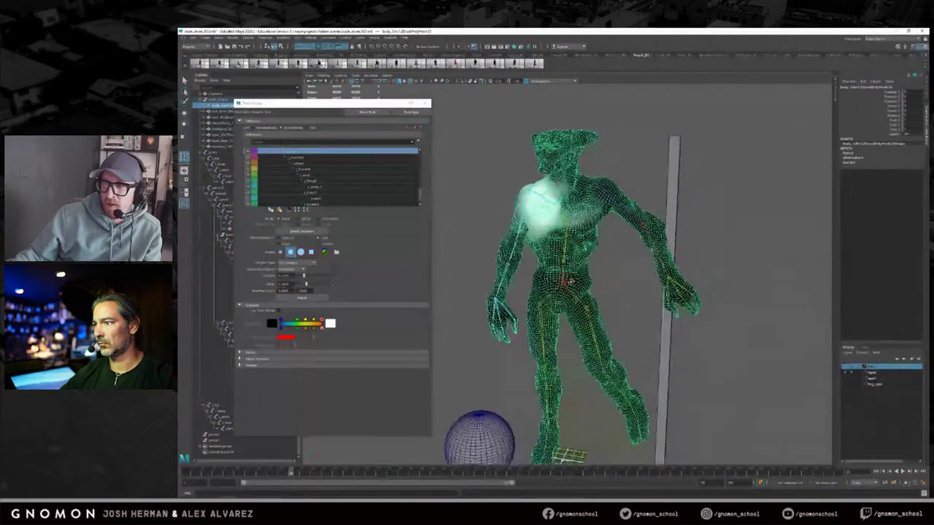
{"action": "middle_click_drag", "start_coordinate": [596, 282], "coordinate": [602, 263], "text": "alt"}
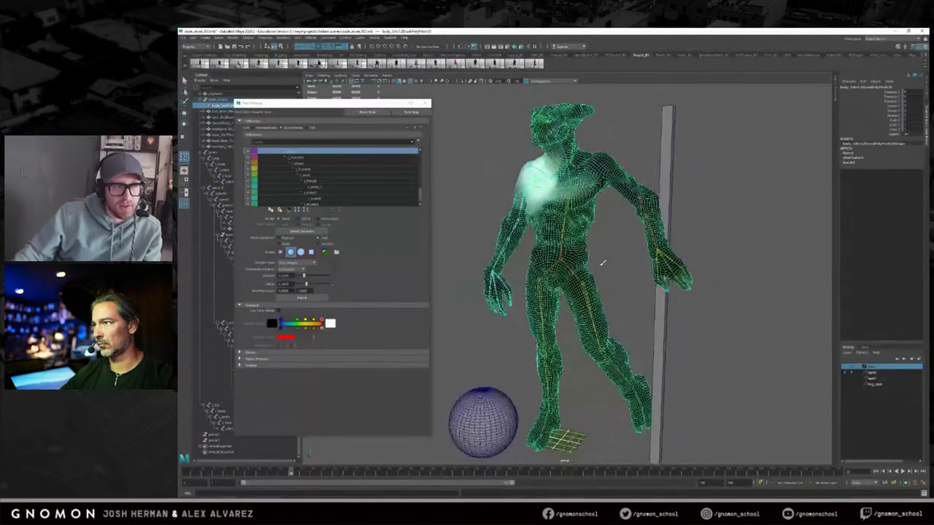
{"action": "left_click_drag", "start_coordinate": [603, 262], "coordinate": [643, 259], "text": "alt"}
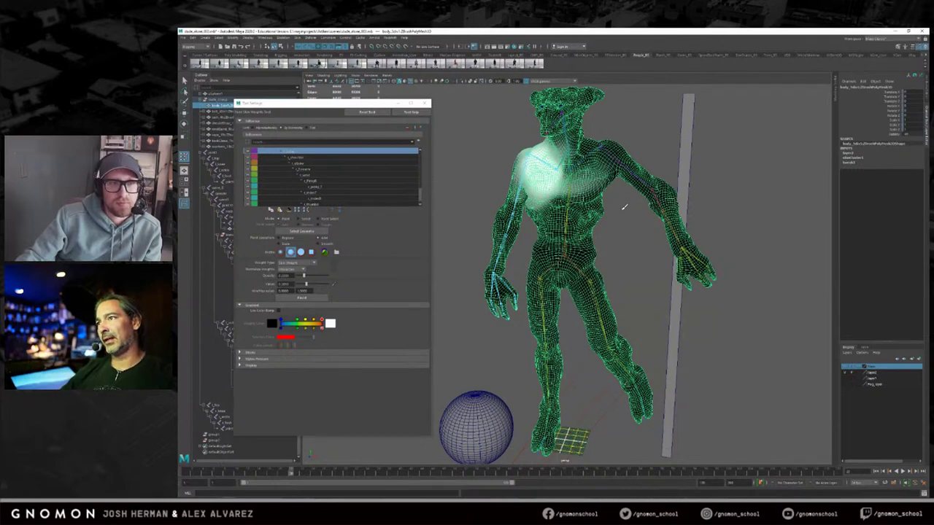
{"action": "left_click_drag", "start_coordinate": [611, 209], "coordinate": [607, 216], "text": "alt"}
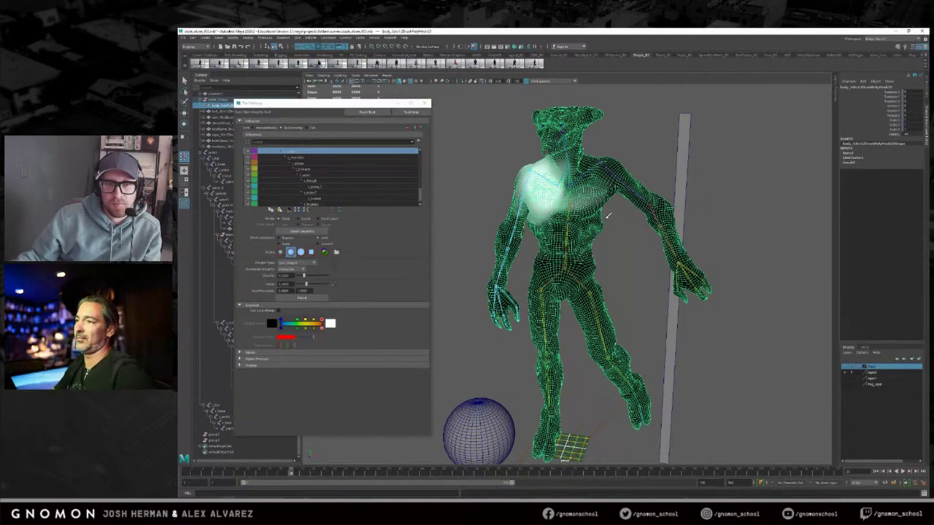
{"action": "left_click_drag", "start_coordinate": [610, 215], "coordinate": [624, 208], "text": "alt"}
{"action": "right_click_drag", "start_coordinate": [624, 208], "coordinate": [663, 215], "text": "alt"}
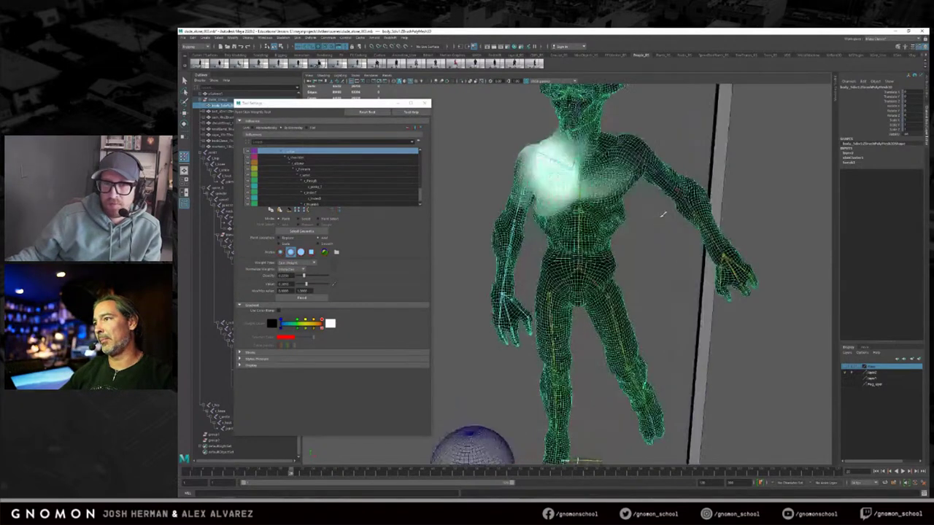
{"action": "left_click_drag", "start_coordinate": [662, 215], "coordinate": [643, 239], "text": "alt"}
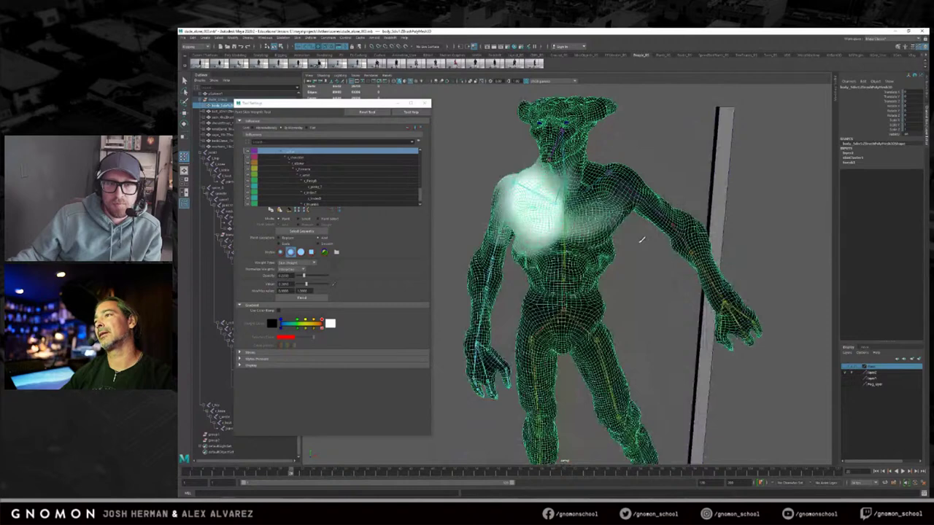
{"action": "right_click_drag", "start_coordinate": [624, 232], "coordinate": [642, 231], "text": "alt"}
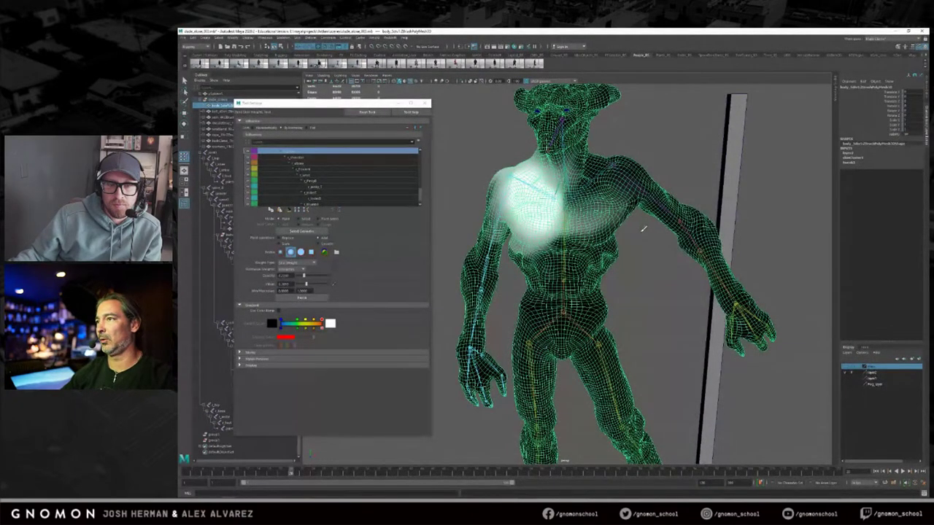
{"action": "left_click_drag", "start_coordinate": [624, 228], "coordinate": [620, 221], "text": "alt"}
{"action": "right_click_drag", "start_coordinate": [620, 221], "coordinate": [681, 219], "text": "alt"}
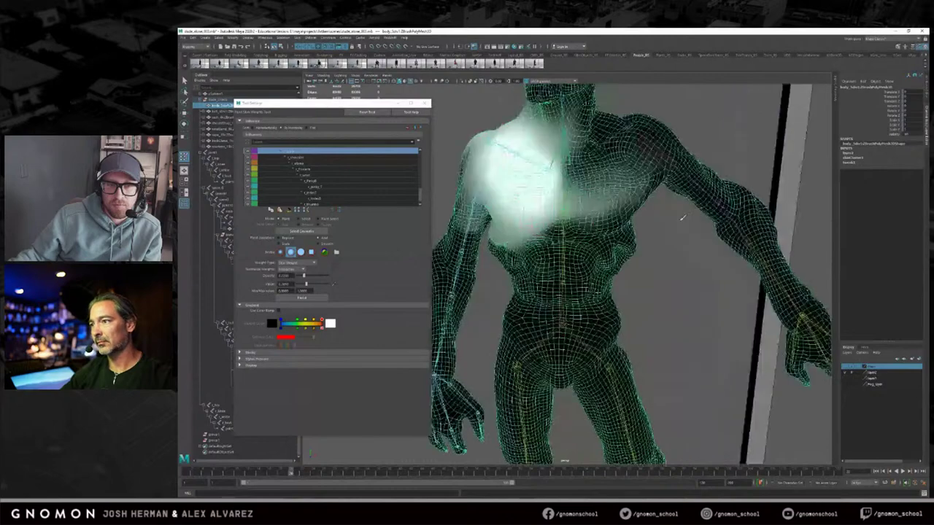
Step: Add more clavicle joint weight across the centre and inner edge of the creature's right pectoral
{"action": "middle_click_drag", "start_coordinate": [681, 219], "coordinate": [632, 250], "text": "alt"}
{"action": "left_click_drag", "start_coordinate": [632, 250], "coordinate": [632, 289], "text": "alt"}
{"action": "left_click_drag", "start_coordinate": [559, 273], "coordinate": [584, 270], "text": "alt"}
{"action": "right_click_drag", "start_coordinate": [584, 270], "coordinate": [609, 255], "text": "alt"}
{"action": "left_click_drag", "start_coordinate": [609, 255], "coordinate": [611, 223], "text": "alt"}
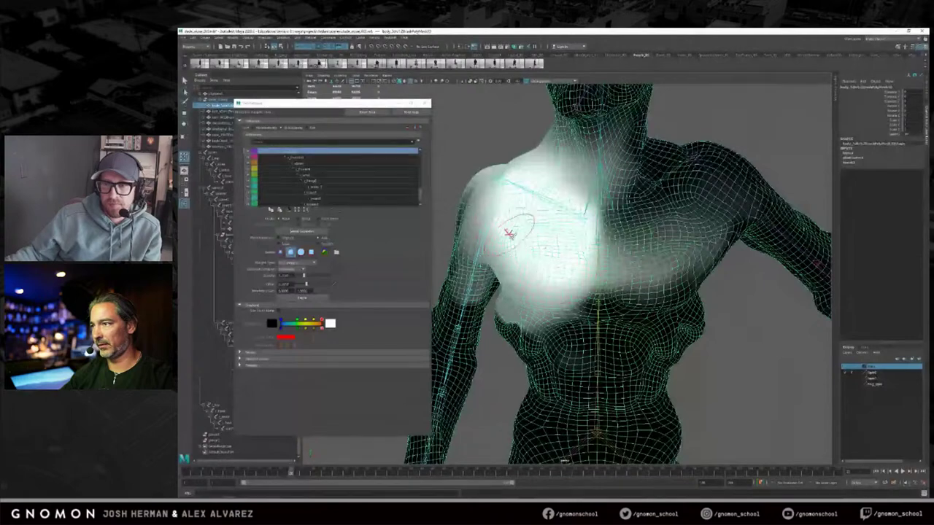
{"action": "mouse_move", "coordinate": [533, 218]}
{"action": "left_mouse_down", "text": "alt"}
{"action": "mouse_move", "coordinate": [551, 219]}
{"action": "mouse_move", "coordinate": [548, 228]}
{"action": "left_mouse_up", "text": "alt"}
{"action": "middle_click_drag", "start_coordinate": [549, 228], "coordinate": [538, 255], "text": "alt"}
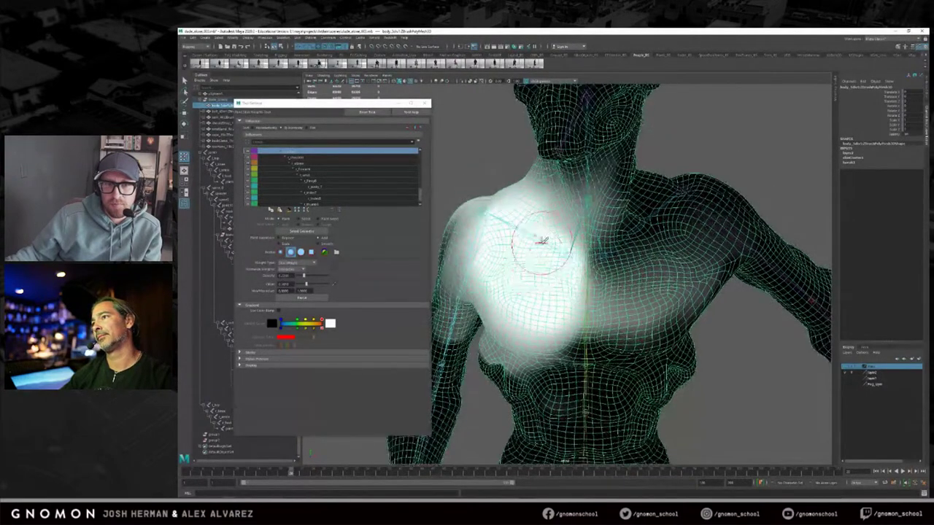
{"action": "scroll", "coordinate": [543, 247], "scroll_direction": "down", "scroll_amount": 3}
{"action": "middle_click_drag", "start_coordinate": [547, 256], "coordinate": [536, 255], "text": "alt"}
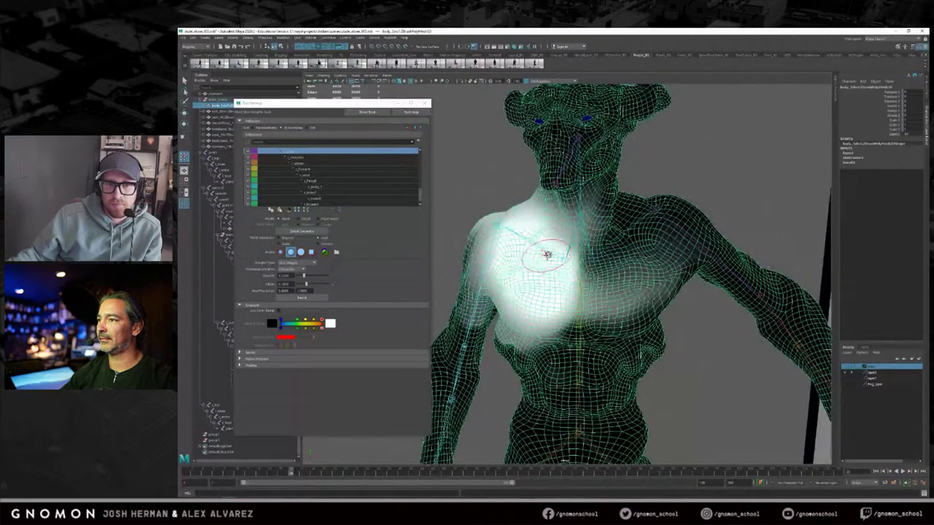
{"action": "left_click_drag", "start_coordinate": [536, 254], "coordinate": [501, 254], "text": "alt"}
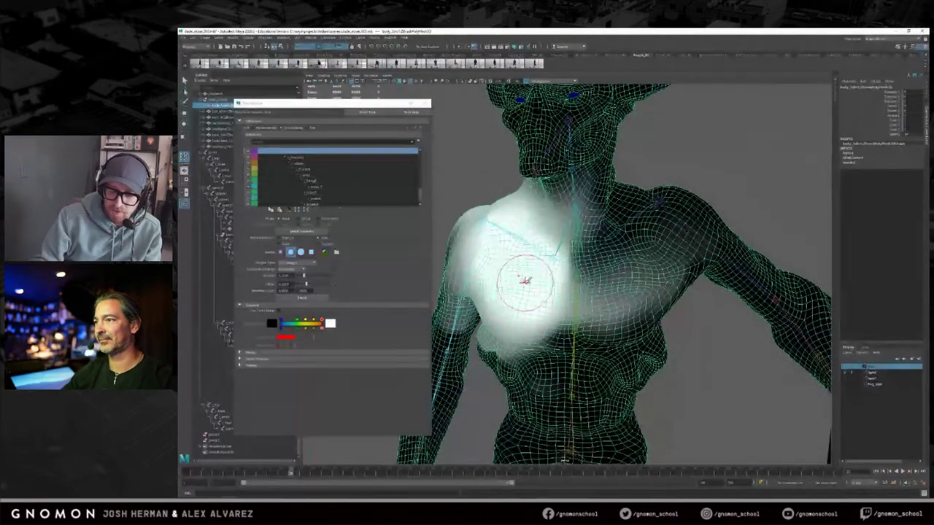
{"action": "left_click_drag", "start_coordinate": [533, 277], "coordinate": [547, 268], "text": "alt"}
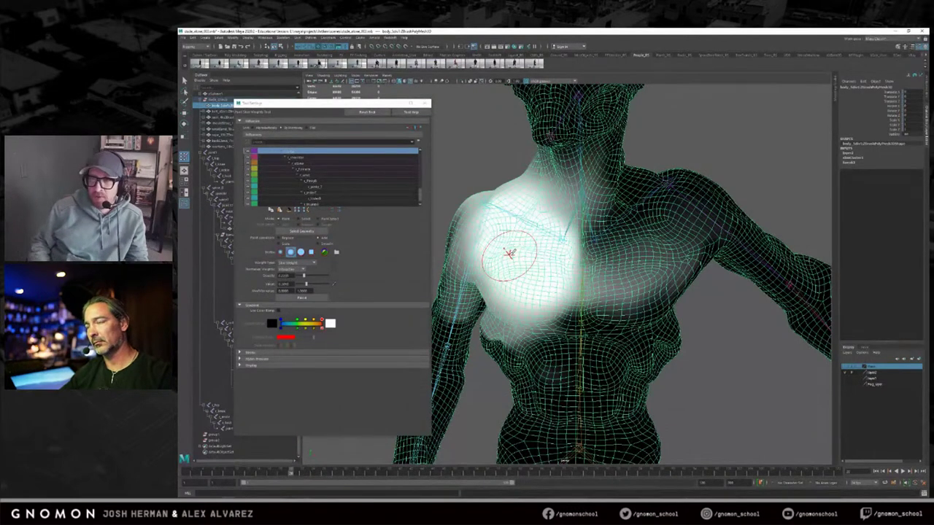
{"action": "mouse_move", "coordinate": [510, 253]}
{"action": "left_mouse_down", "text": "alt"}
{"action": "mouse_move", "coordinate": [538, 258]}
{"action": "mouse_move", "coordinate": [564, 246]}
{"action": "mouse_move", "coordinate": [559, 252]}
{"action": "mouse_move", "coordinate": [559, 241]}
{"action": "left_mouse_up", "text": "alt"}
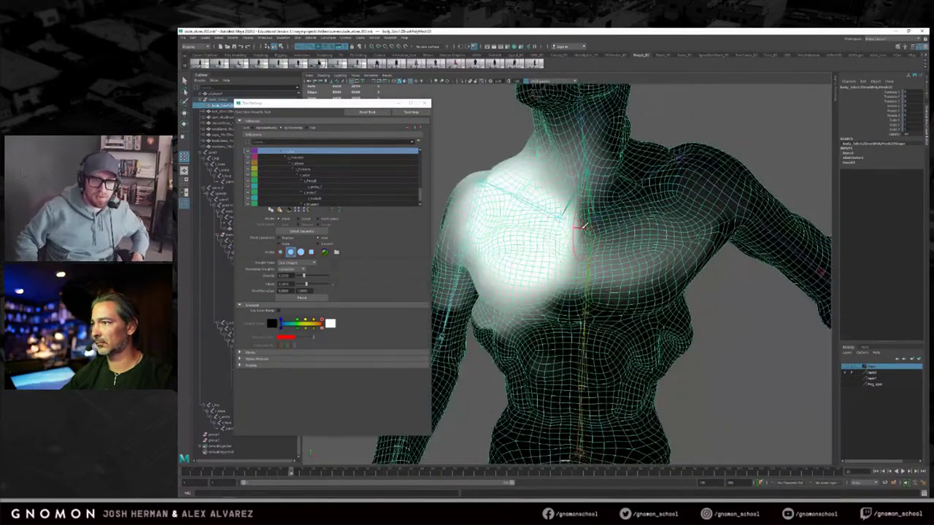
Step: Return to the first frame, reset the creature's left clavicle joint rotation to its neutral pose, and key it
{"action": "key", "text": "q"}
{"action": "left_click", "coordinate": [613, 210]}
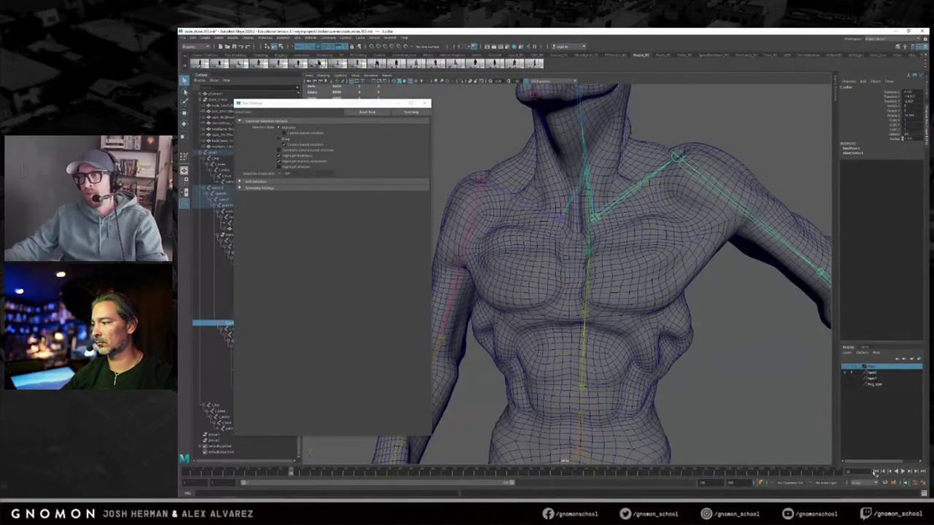
{"action": "left_click", "coordinate": [879, 473]}
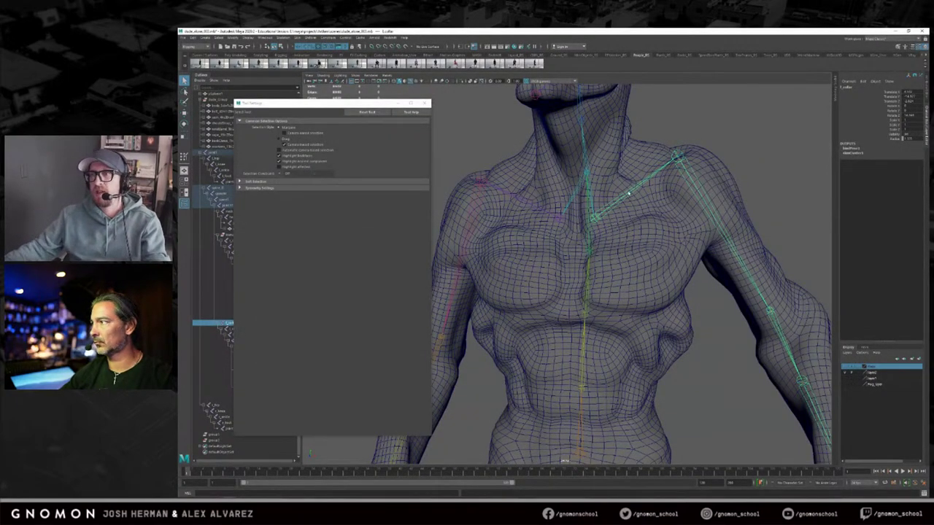
{"action": "left_click", "coordinate": [909, 115]}
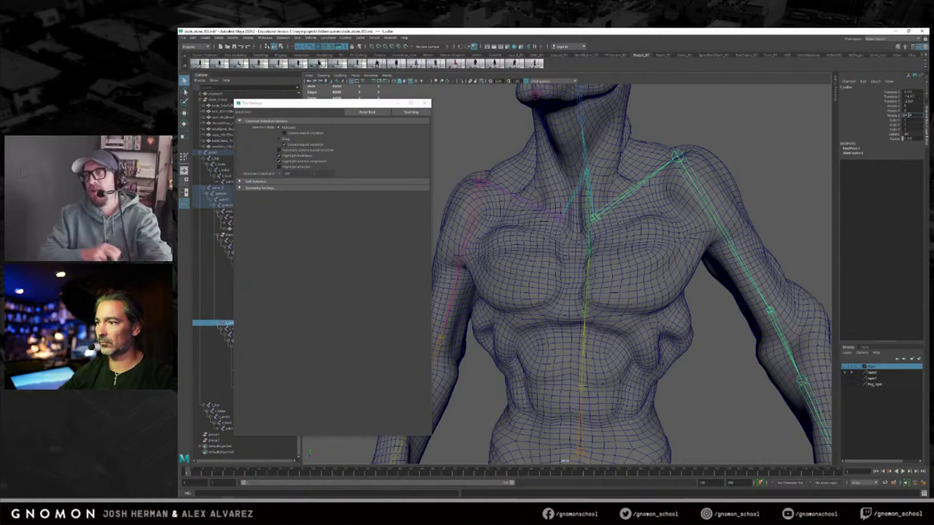
{"action": "key", "text": "Return"}
{"action": "left_click", "coordinate": [689, 149]}
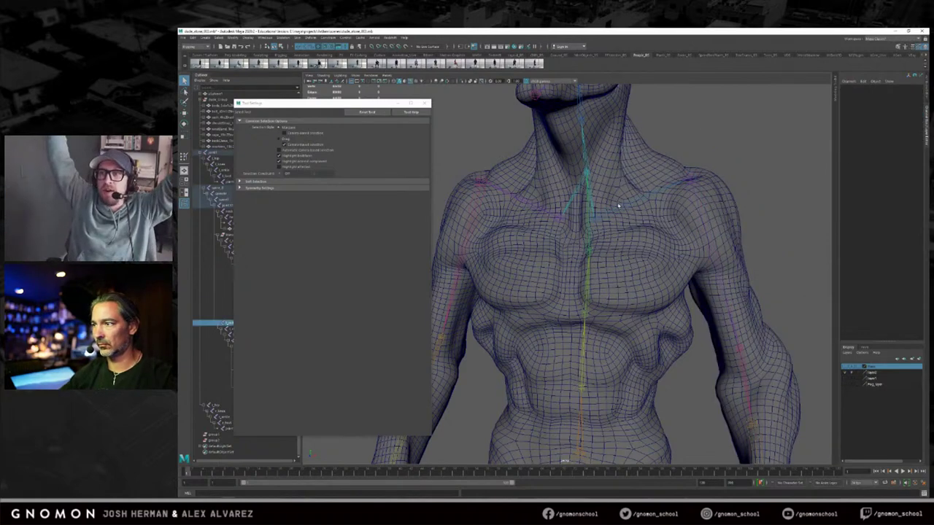
{"action": "left_click", "coordinate": [619, 205]}
{"action": "key", "text": "s"}
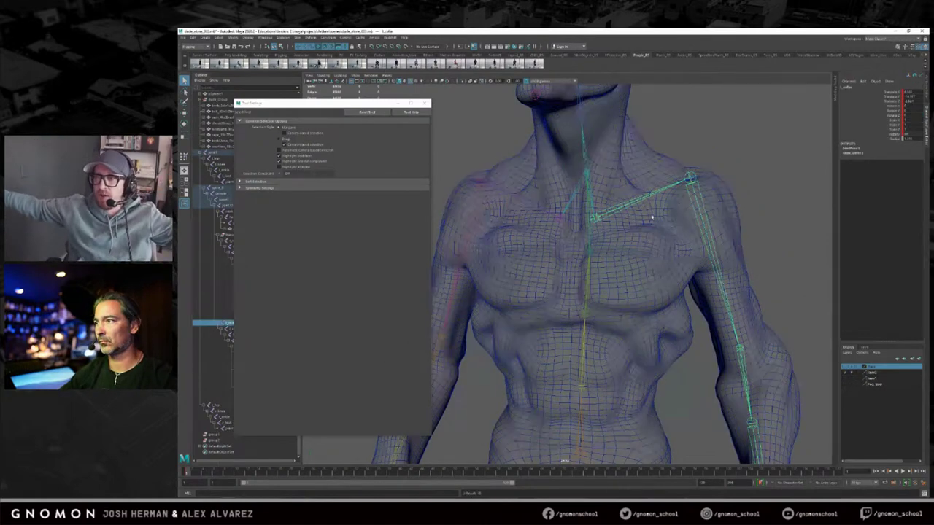
Step: Rotate the left clavicle joint upward, key the raised pose further along the timeline, and scrub through the shoulder motion
{"action": "key", "text": "e"}
{"action": "left_click_drag", "start_coordinate": [620, 172], "coordinate": [604, 169]}
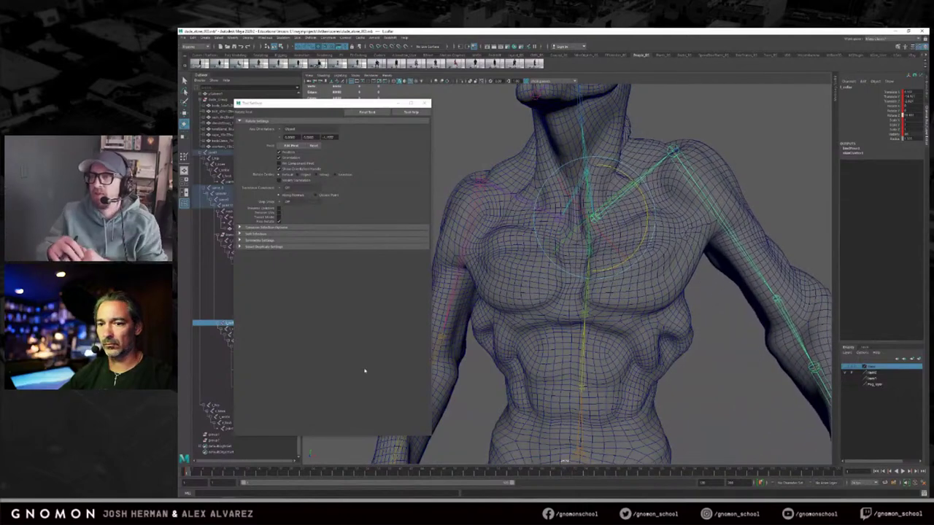
{"action": "middle_click", "coordinate": [346, 475]}
{"action": "key", "text": "s"}
{"action": "left_click_drag", "start_coordinate": [346, 475], "coordinate": [203, 473]}
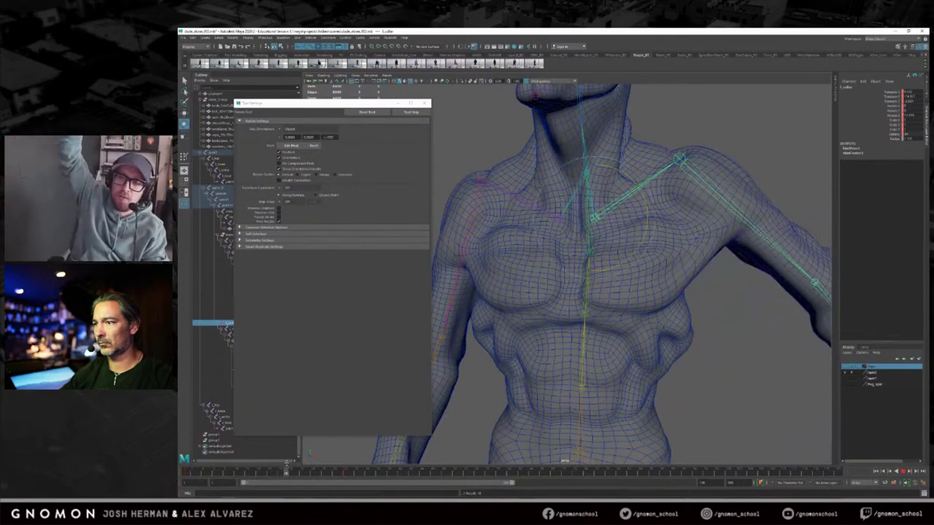
Step: Select the creature's body mesh and open the Paint Skin Weights tool with its settings
{"action": "left_click_drag", "start_coordinate": [515, 348], "coordinate": [502, 351], "text": "alt"}
{"action": "key", "text": "q"}
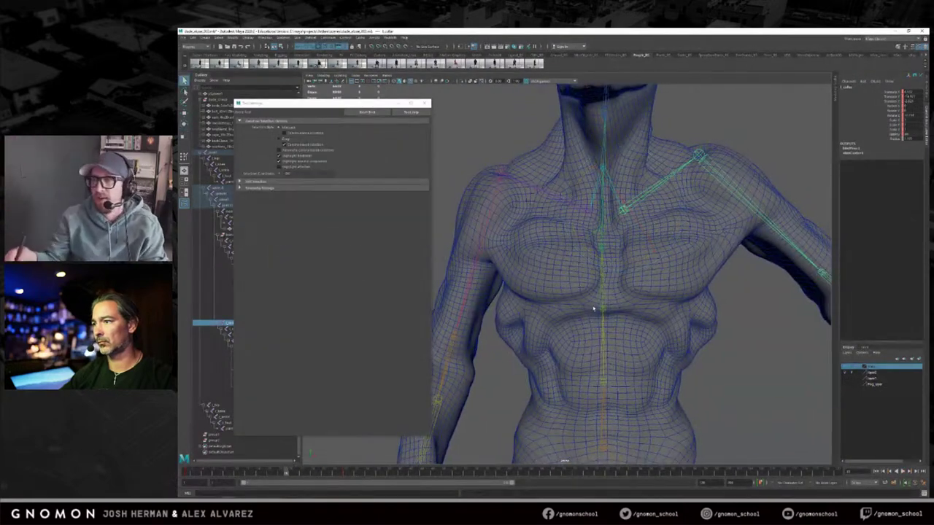
{"action": "left_click", "coordinate": [603, 298]}
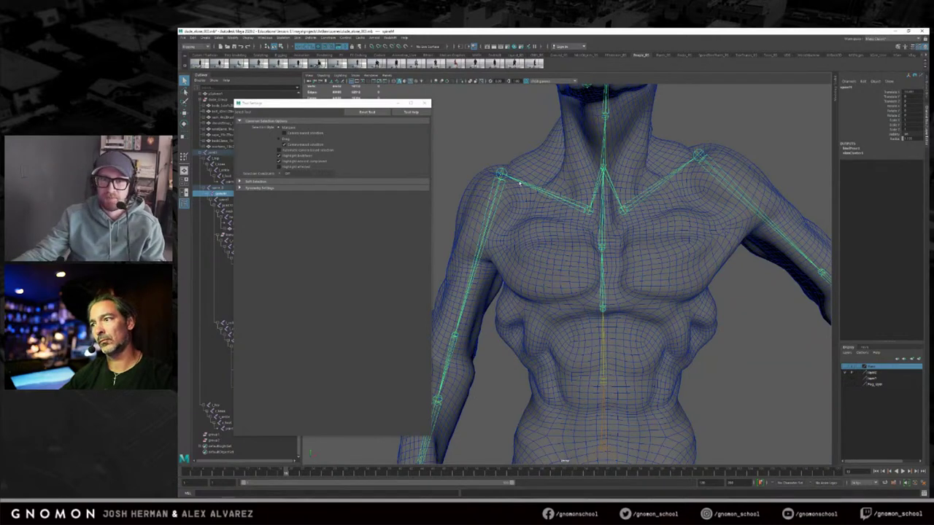
{"action": "left_click", "coordinate": [539, 231]}
{"action": "left_click", "coordinate": [327, 37]}
{"action": "mouse_move", "coordinate": [298, 38]}
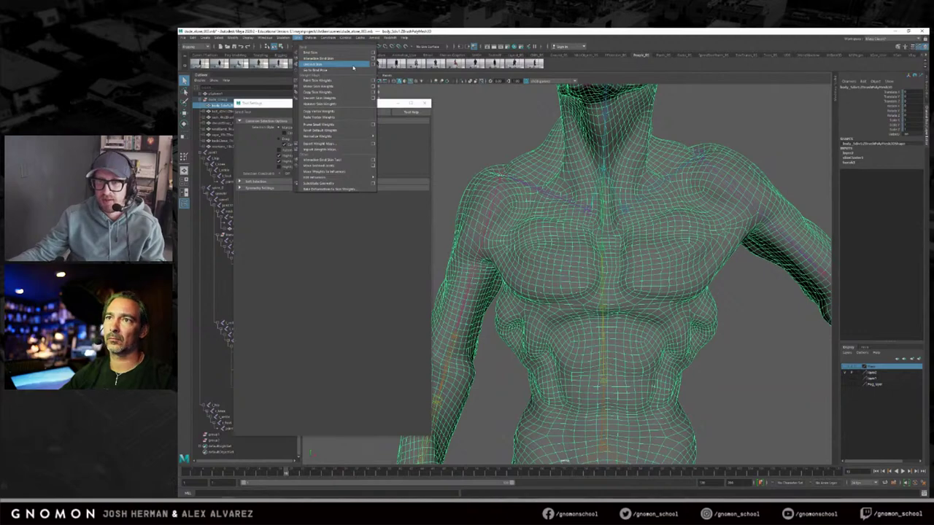
{"action": "left_click", "coordinate": [373, 80]}
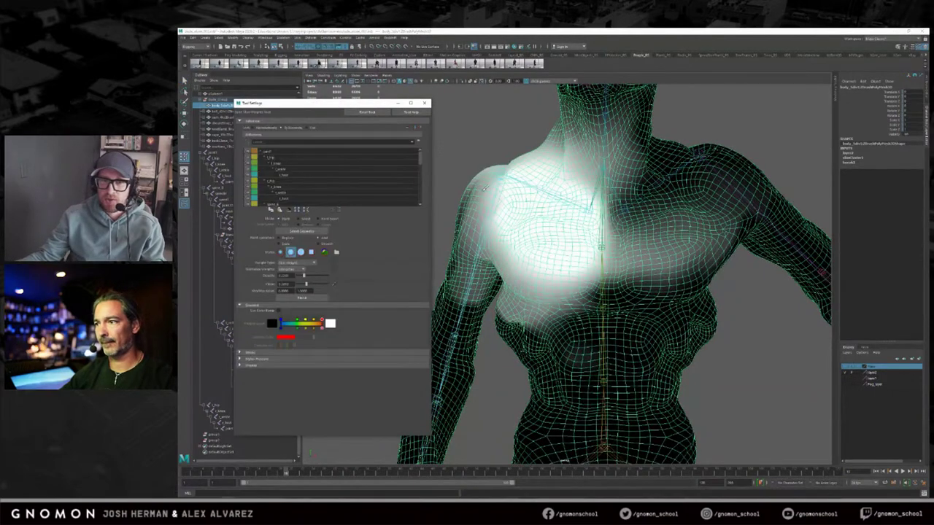
Step: Examine the clavicle joint's weight map over the right pectoral, shoulder and neck from several angles
{"action": "scroll", "coordinate": [505, 211], "scroll_direction": "up", "scroll_amount": 1}
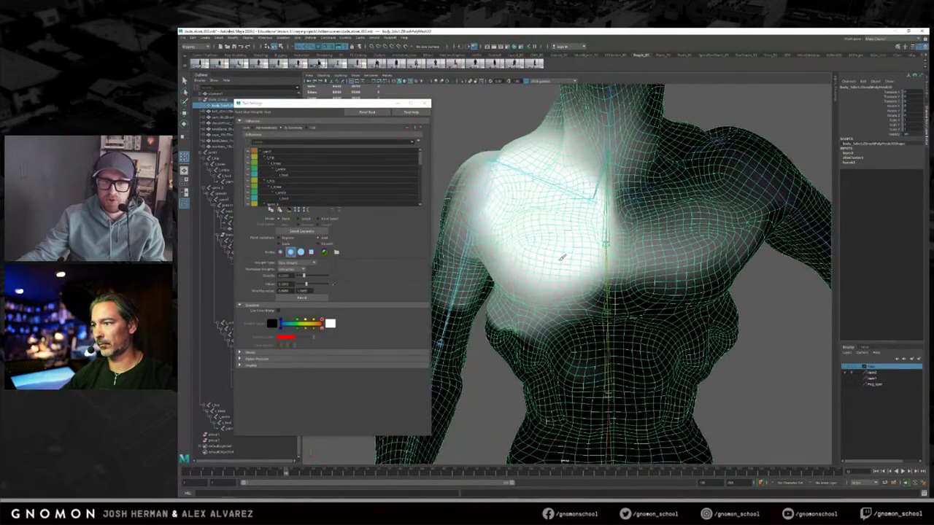
{"action": "mouse_move", "coordinate": [551, 241]}
{"action": "left_mouse_down", "text": "alt"}
{"action": "mouse_move", "coordinate": [546, 183]}
{"action": "mouse_move", "coordinate": [518, 240]}
{"action": "mouse_move", "coordinate": [547, 246]}
{"action": "left_mouse_up", "text": "alt"}
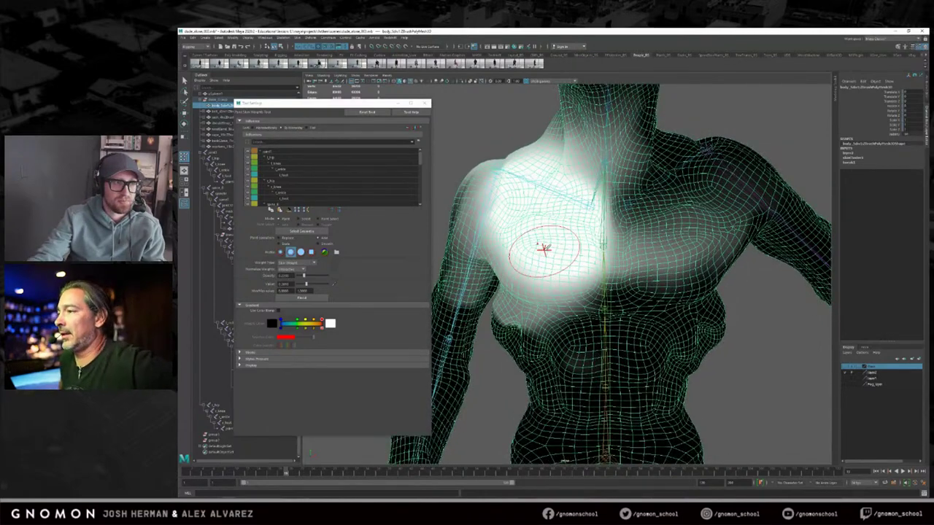
{"action": "left_click_drag", "start_coordinate": [548, 251], "coordinate": [560, 253], "text": "alt"}
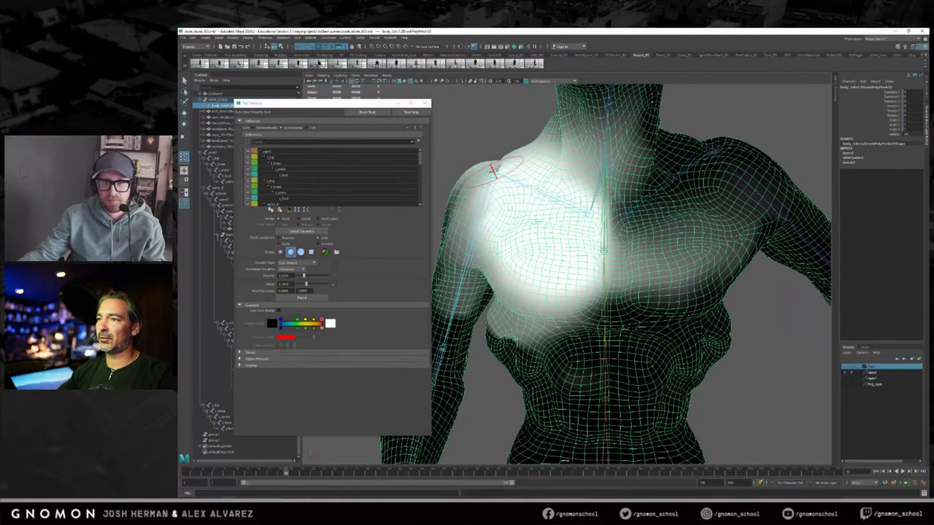
{"action": "mouse_move", "coordinate": [521, 236]}
{"action": "left_mouse_down", "text": "alt"}
{"action": "mouse_move", "coordinate": [579, 250]}
{"action": "mouse_move", "coordinate": [563, 256]}
{"action": "left_mouse_up", "text": "alt"}
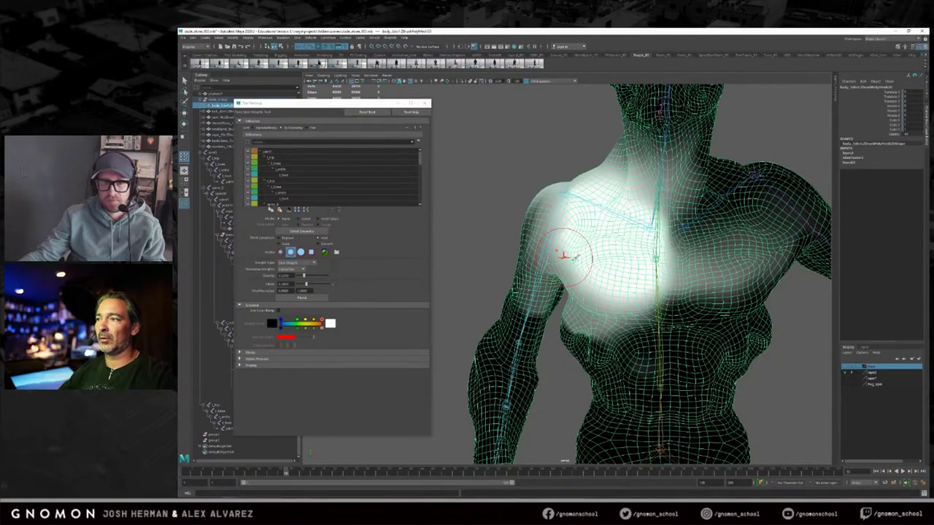
{"action": "scroll", "coordinate": [574, 259], "scroll_direction": "up", "scroll_amount": 1}
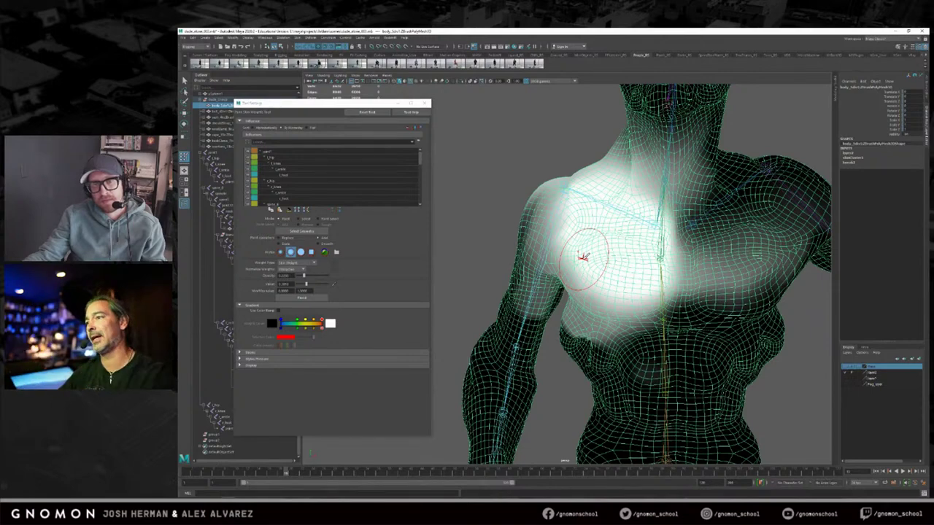
{"action": "mouse_move", "coordinate": [597, 240]}
{"action": "left_mouse_down", "text": "alt"}
{"action": "mouse_move", "coordinate": [582, 235]}
{"action": "mouse_move", "coordinate": [610, 236]}
{"action": "mouse_move", "coordinate": [578, 239]}
{"action": "mouse_move", "coordinate": [591, 227]}
{"action": "mouse_move", "coordinate": [579, 244]}
{"action": "mouse_move", "coordinate": [563, 232]}
{"action": "mouse_move", "coordinate": [567, 221]}
{"action": "mouse_move", "coordinate": [581, 226]}
{"action": "left_mouse_up", "text": "alt"}
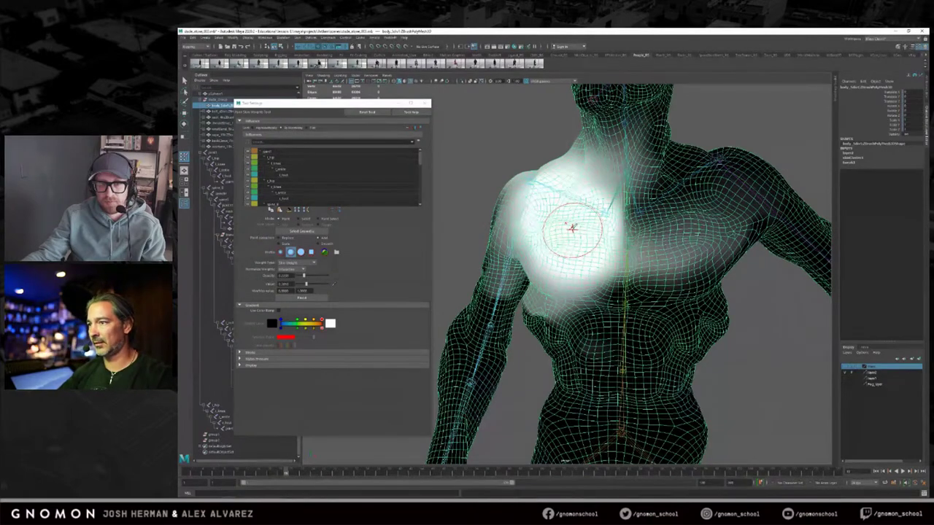
{"action": "mouse_move", "coordinate": [569, 228]}
{"action": "left_mouse_down", "text": "alt"}
{"action": "mouse_move", "coordinate": [603, 224]}
{"action": "mouse_move", "coordinate": [574, 219]}
{"action": "mouse_move", "coordinate": [617, 236]}
{"action": "mouse_move", "coordinate": [591, 223]}
{"action": "mouse_move", "coordinate": [565, 237]}
{"action": "left_mouse_up", "text": "alt"}
{"action": "mouse_move", "coordinate": [590, 267]}
{"action": "left_mouse_down", "text": "alt"}
{"action": "mouse_move", "coordinate": [599, 265]}
{"action": "mouse_move", "coordinate": [567, 236]}
{"action": "mouse_move", "coordinate": [576, 259]}
{"action": "left_mouse_up", "text": "alt"}
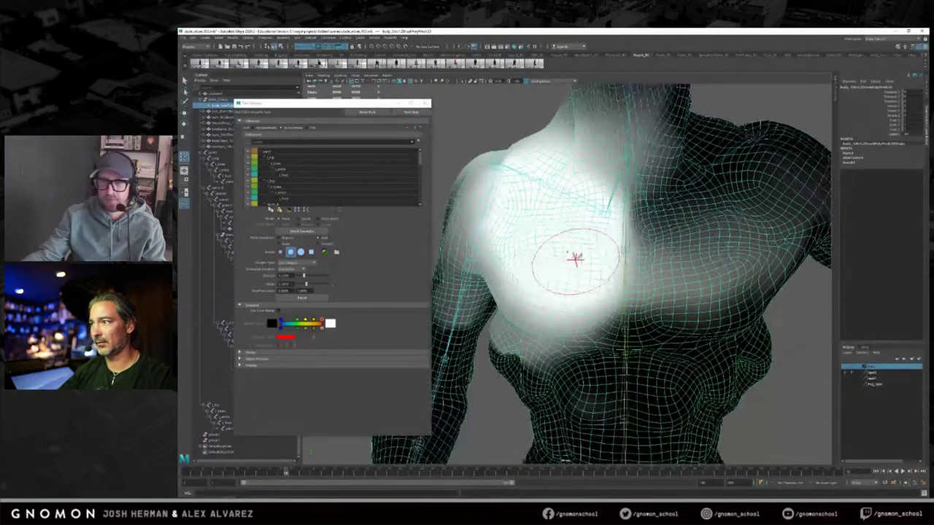
{"action": "mouse_move", "coordinate": [278, 472]}
{"action": "left_mouse_down"}
{"action": "mouse_move", "coordinate": [215, 472]}
{"action": "mouse_move", "coordinate": [290, 473]}
{"action": "left_mouse_up"}
{"action": "left_click_drag", "start_coordinate": [511, 362], "coordinate": [559, 240], "text": "alt"}
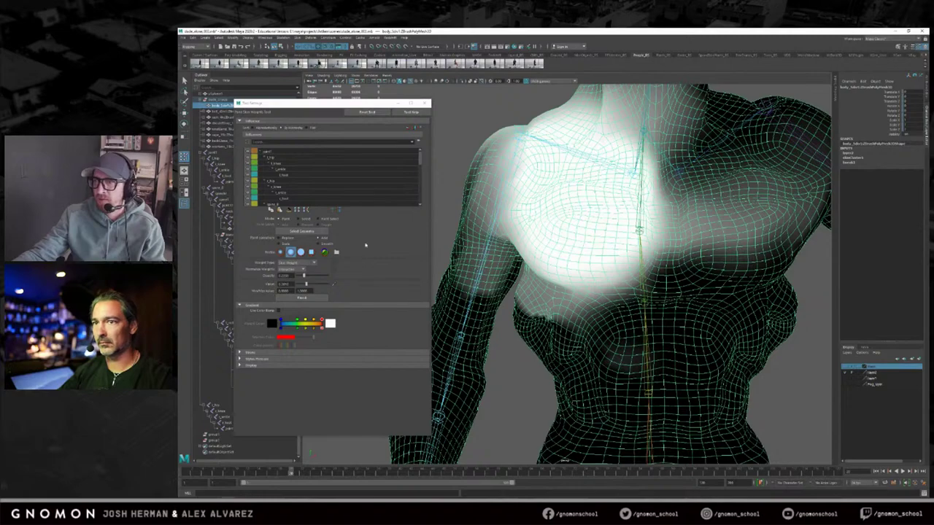
Step: Make the middle spine joint the active influence and add its weight beneath the creature's right pectoral
{"action": "scroll", "coordinate": [290, 194], "scroll_direction": "down", "scroll_amount": 2}
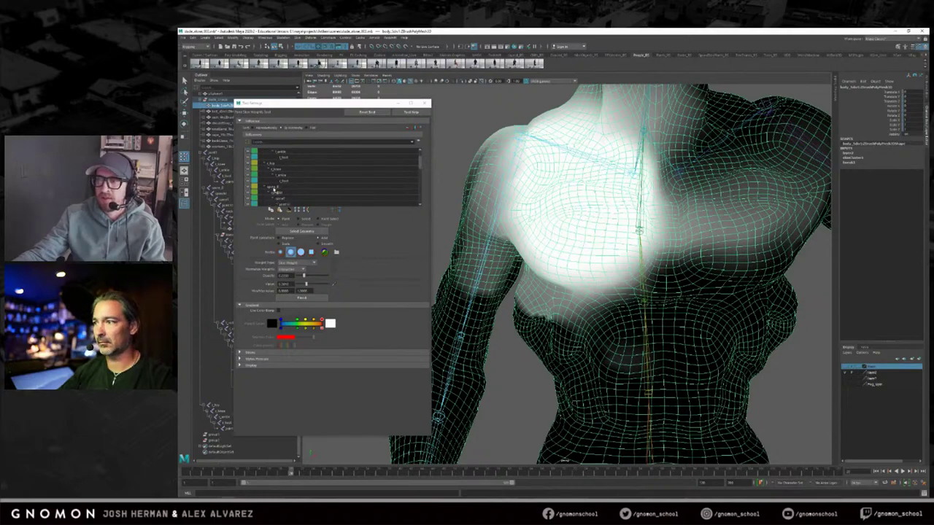
{"action": "left_click", "coordinate": [273, 187]}
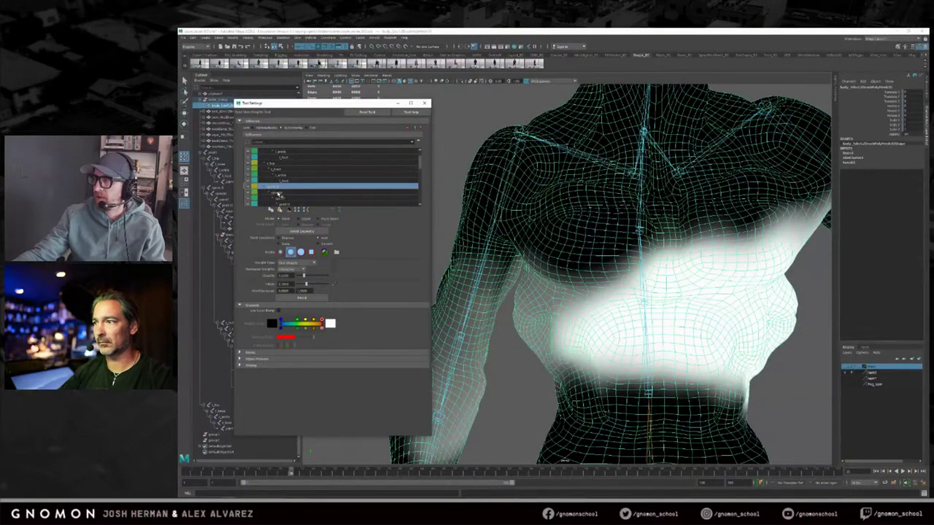
{"action": "left_click", "coordinate": [278, 193]}
{"action": "left_click_drag", "start_coordinate": [599, 272], "coordinate": [577, 300], "text": "alt"}
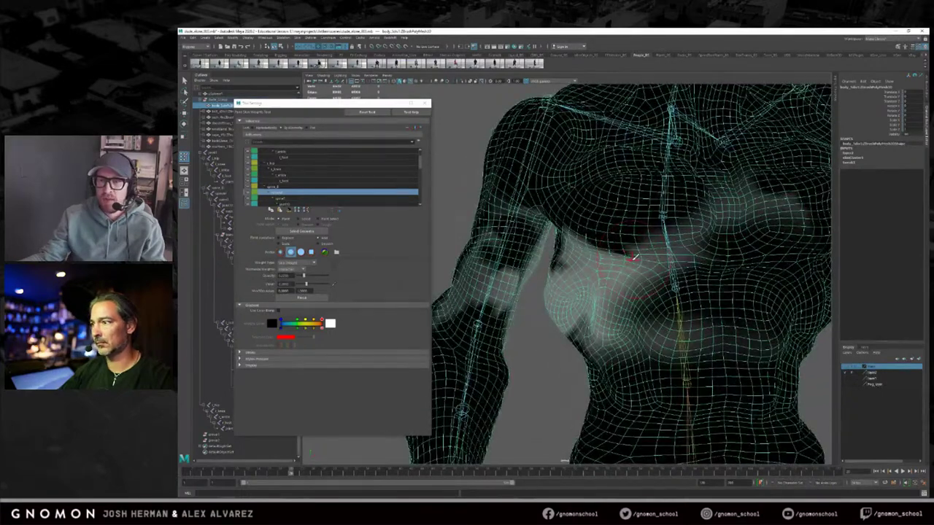
{"action": "left_click_drag", "start_coordinate": [628, 257], "coordinate": [574, 222]}
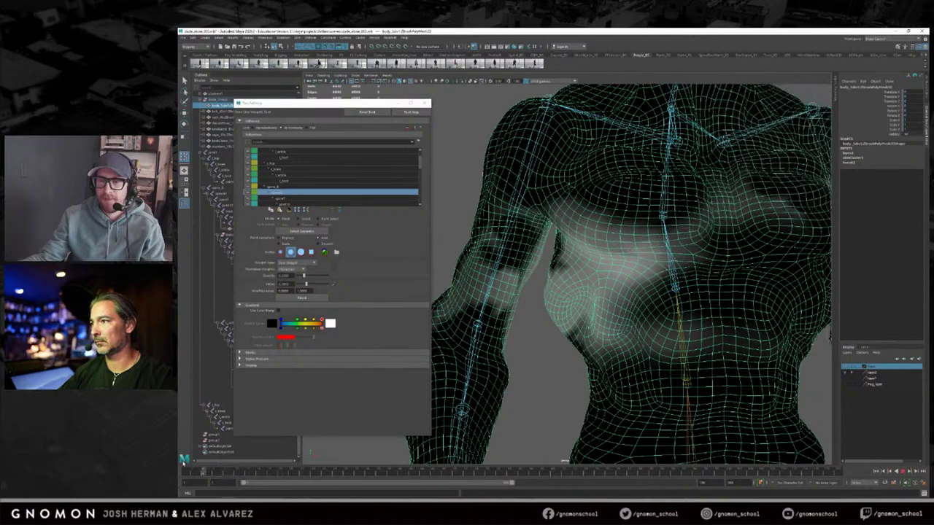
Step: Add more middle spine weight along the lower edge of the right pectoral, scrubbing the raised-shoulder animation to check the deformation
{"action": "mouse_move", "coordinate": [642, 258]}
{"action": "left_mouse_down"}
{"action": "mouse_move", "coordinate": [583, 240]}
{"action": "mouse_move", "coordinate": [621, 248]}
{"action": "mouse_move", "coordinate": [597, 252]}
{"action": "left_mouse_up"}
{"action": "mouse_move", "coordinate": [286, 472]}
{"action": "left_mouse_down"}
{"action": "mouse_move", "coordinate": [209, 473]}
{"action": "mouse_move", "coordinate": [267, 472]}
{"action": "left_mouse_up"}
{"action": "mouse_move", "coordinate": [636, 292]}
{"action": "left_mouse_down"}
{"action": "mouse_move", "coordinate": [638, 262]}
{"action": "mouse_move", "coordinate": [661, 251]}
{"action": "mouse_move", "coordinate": [601, 249]}
{"action": "mouse_move", "coordinate": [663, 263]}
{"action": "mouse_move", "coordinate": [619, 277]}
{"action": "mouse_move", "coordinate": [564, 265]}
{"action": "mouse_move", "coordinate": [606, 234]}
{"action": "mouse_move", "coordinate": [562, 219]}
{"action": "mouse_move", "coordinate": [643, 223]}
{"action": "left_mouse_up"}
{"action": "mouse_move", "coordinate": [266, 472]}
{"action": "left_mouse_down"}
{"action": "mouse_move", "coordinate": [199, 472]}
{"action": "mouse_move", "coordinate": [308, 472]}
{"action": "left_mouse_up"}
{"action": "mouse_move", "coordinate": [587, 298]}
{"action": "left_mouse_down", "text": "alt"}
{"action": "mouse_move", "coordinate": [566, 303]}
{"action": "mouse_move", "coordinate": [600, 295]}
{"action": "mouse_move", "coordinate": [624, 269]}
{"action": "left_mouse_up", "text": "alt"}
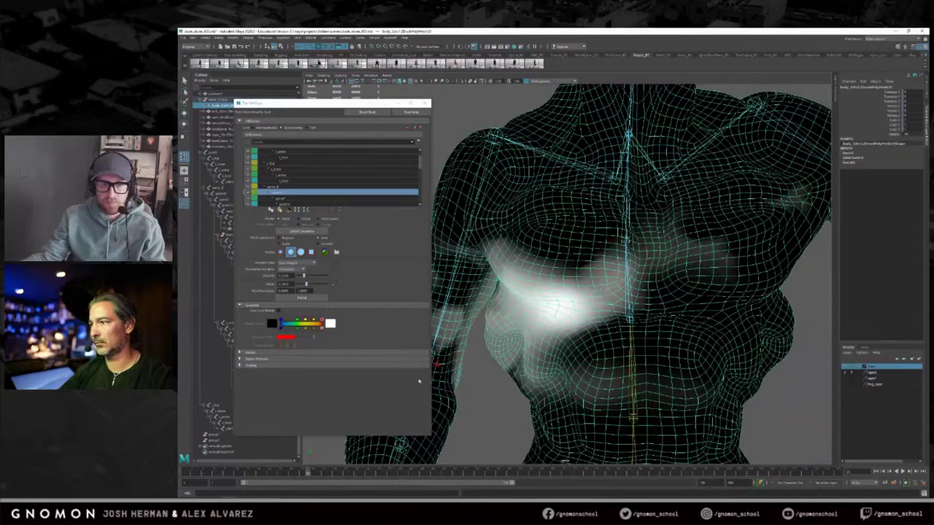
{"action": "left_click_drag", "start_coordinate": [306, 473], "coordinate": [279, 473]}
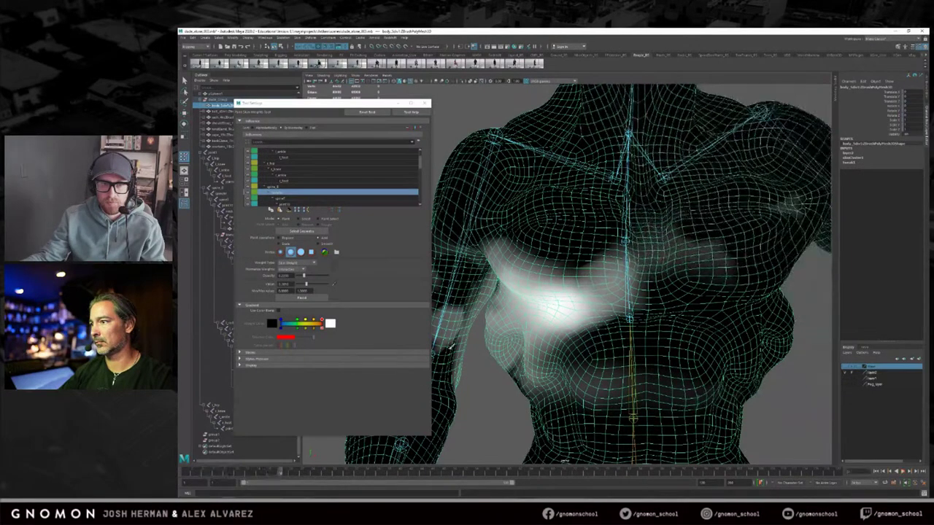
{"action": "left_click", "coordinate": [344, 473]}
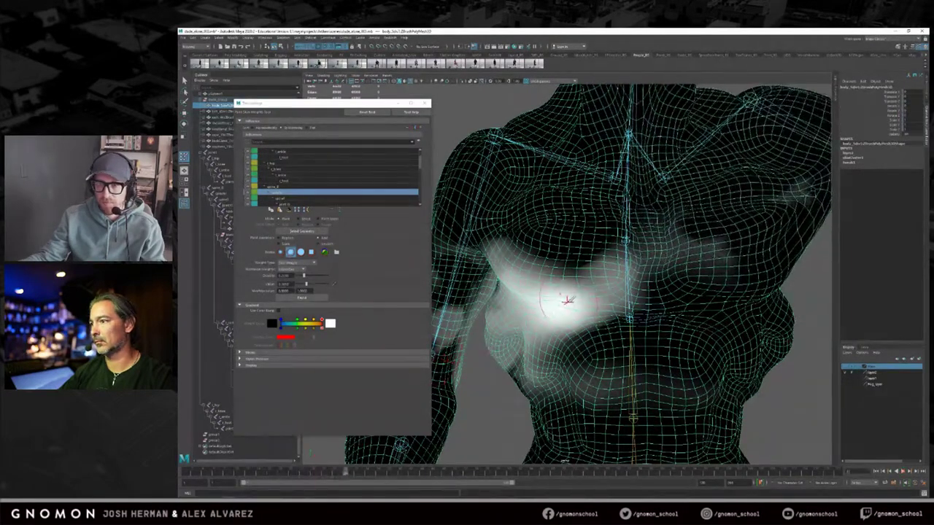
Step: Build up the middle spine weight from below the right pectoral to the sternum, checking it against the shoulder motion
{"action": "mouse_move", "coordinate": [626, 273]}
{"action": "left_mouse_down"}
{"action": "mouse_move", "coordinate": [559, 305]}
{"action": "mouse_move", "coordinate": [584, 284]}
{"action": "left_mouse_up"}
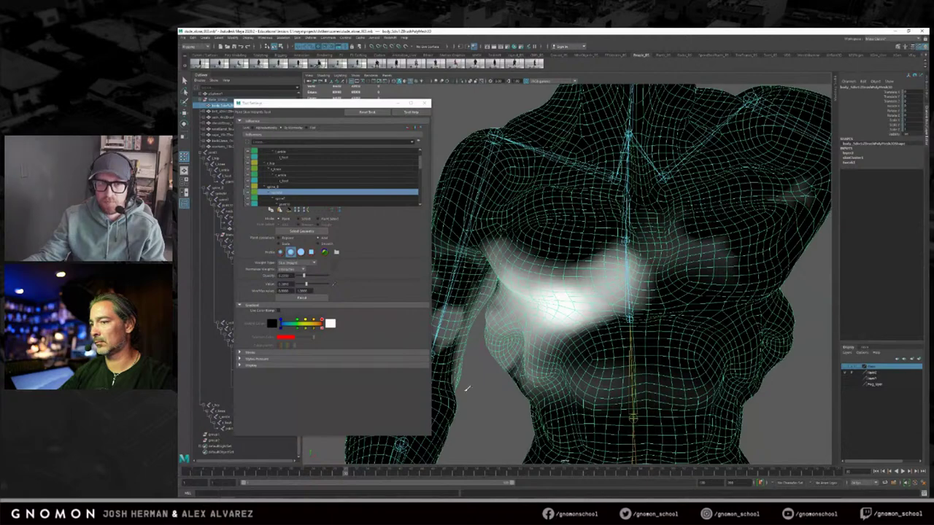
{"action": "mouse_move", "coordinate": [343, 472]}
{"action": "left_mouse_down"}
{"action": "mouse_move", "coordinate": [285, 473]}
{"action": "mouse_move", "coordinate": [345, 473]}
{"action": "left_mouse_up"}
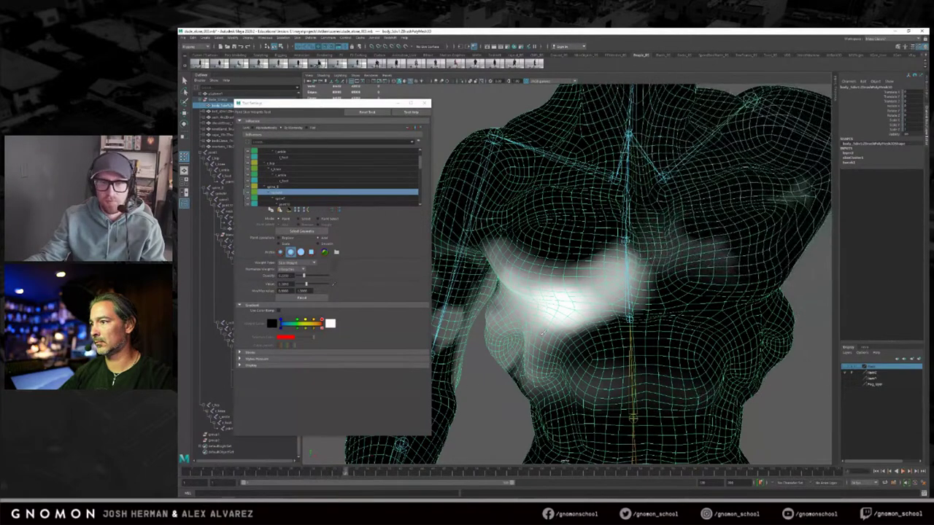
{"action": "mouse_move", "coordinate": [615, 282]}
{"action": "left_mouse_down"}
{"action": "mouse_move", "coordinate": [565, 299]}
{"action": "mouse_move", "coordinate": [626, 279]}
{"action": "left_mouse_up"}
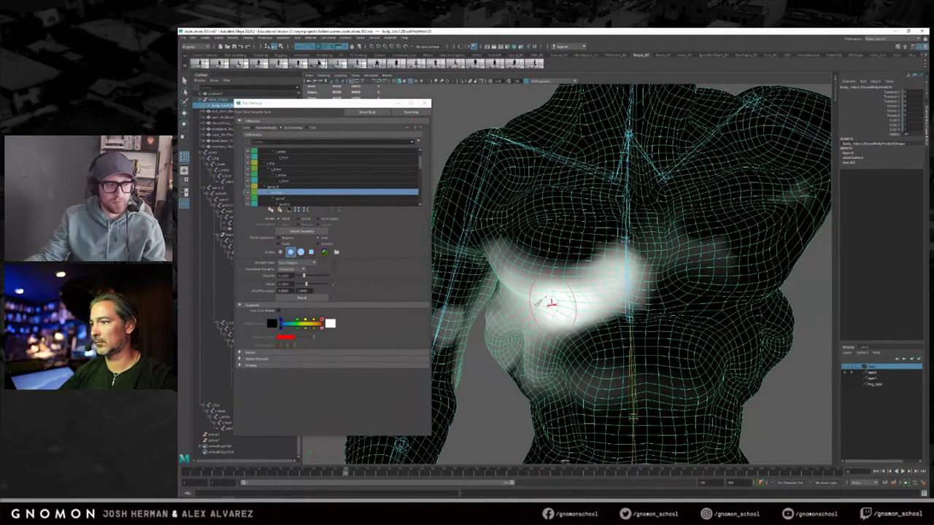
{"action": "mouse_move", "coordinate": [345, 472]}
{"action": "left_mouse_down"}
{"action": "mouse_move", "coordinate": [219, 472]}
{"action": "mouse_move", "coordinate": [318, 472]}
{"action": "left_mouse_up"}
{"action": "mouse_move", "coordinate": [556, 306]}
{"action": "left_mouse_down"}
{"action": "mouse_move", "coordinate": [588, 307]}
{"action": "mouse_move", "coordinate": [613, 278]}
{"action": "mouse_move", "coordinate": [563, 299]}
{"action": "mouse_move", "coordinate": [618, 257]}
{"action": "mouse_move", "coordinate": [616, 286]}
{"action": "mouse_move", "coordinate": [621, 218]}
{"action": "mouse_move", "coordinate": [629, 241]}
{"action": "mouse_move", "coordinate": [621, 191]}
{"action": "mouse_move", "coordinate": [596, 301]}
{"action": "mouse_move", "coordinate": [597, 240]}
{"action": "mouse_move", "coordinate": [626, 215]}
{"action": "mouse_move", "coordinate": [585, 301]}
{"action": "mouse_move", "coordinate": [605, 310]}
{"action": "left_mouse_up"}
Step: Extend the middle spine weight up the sternum and along the pectoral's outer edge towards the right armpit
{"action": "mouse_move", "coordinate": [312, 475]}
{"action": "left_mouse_down"}
{"action": "mouse_move", "coordinate": [248, 474]}
{"action": "mouse_move", "coordinate": [290, 474]}
{"action": "left_mouse_up"}
{"action": "mouse_move", "coordinate": [578, 315]}
{"action": "left_mouse_down", "text": "alt"}
{"action": "mouse_move", "coordinate": [588, 314]}
{"action": "mouse_move", "coordinate": [580, 309]}
{"action": "left_mouse_up", "text": "alt"}
{"action": "left_click_drag", "start_coordinate": [549, 260], "coordinate": [515, 242]}
{"action": "left_click_drag", "start_coordinate": [573, 299], "coordinate": [559, 307], "text": "alt"}
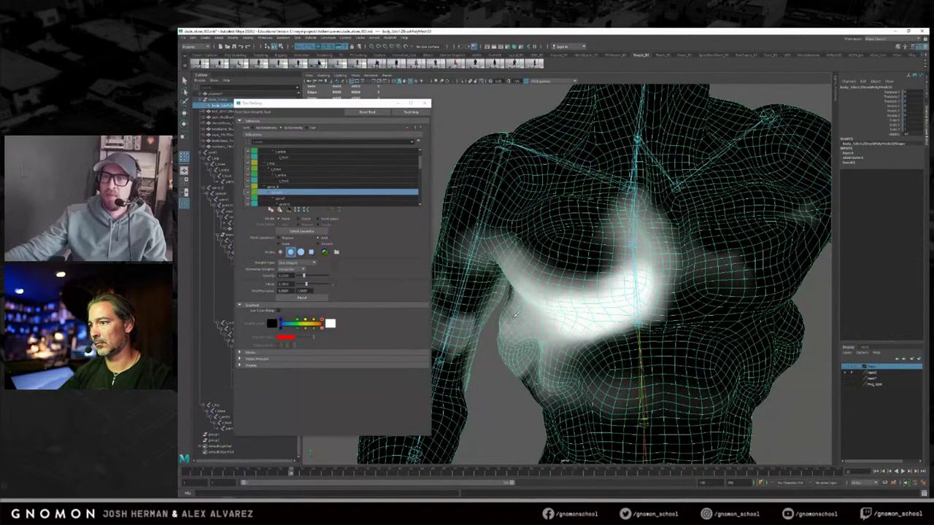
{"action": "scroll", "coordinate": [598, 309], "scroll_direction": "down", "scroll_amount": 5}
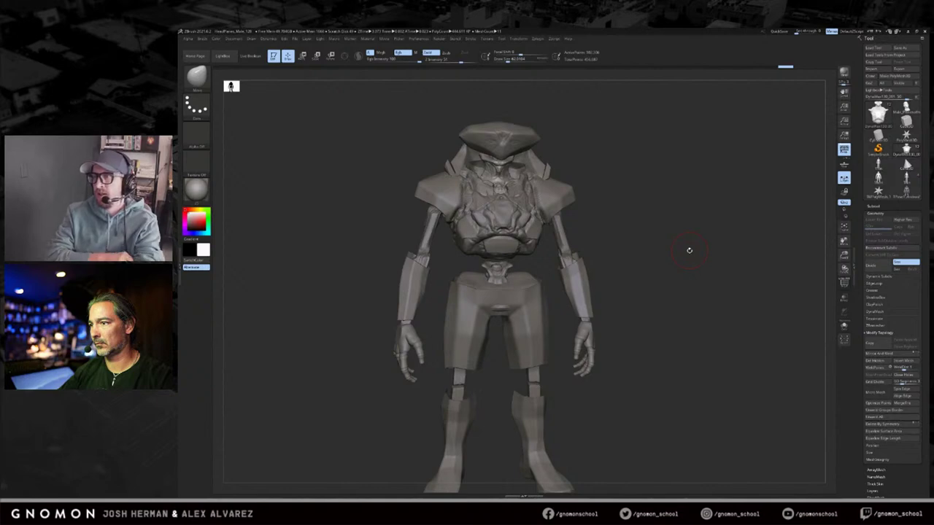
{"action": "left_click_drag", "start_coordinate": [708, 235], "coordinate": [702, 231]}
{"action": "left_click_drag", "start_coordinate": [731, 159], "coordinate": [716, 161], "text": "alt"}
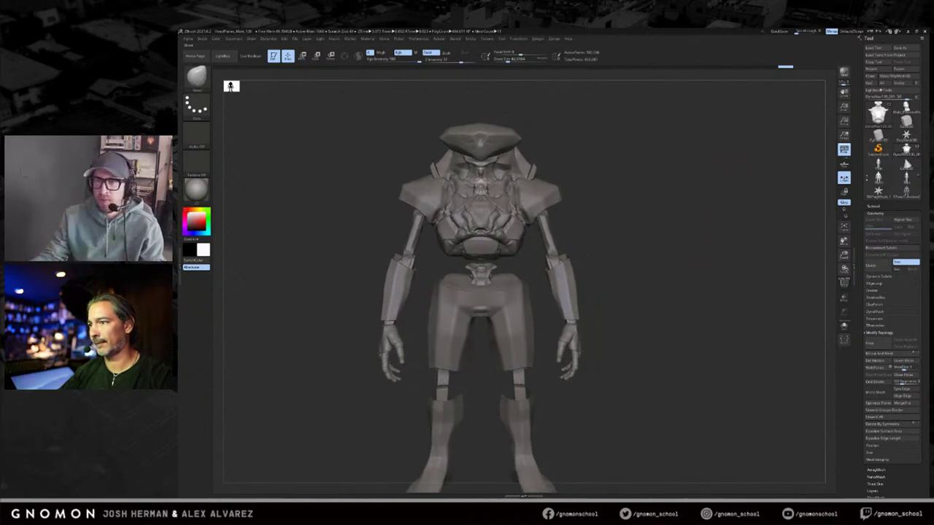
{"action": "mouse_move", "coordinate": [906, 192]}
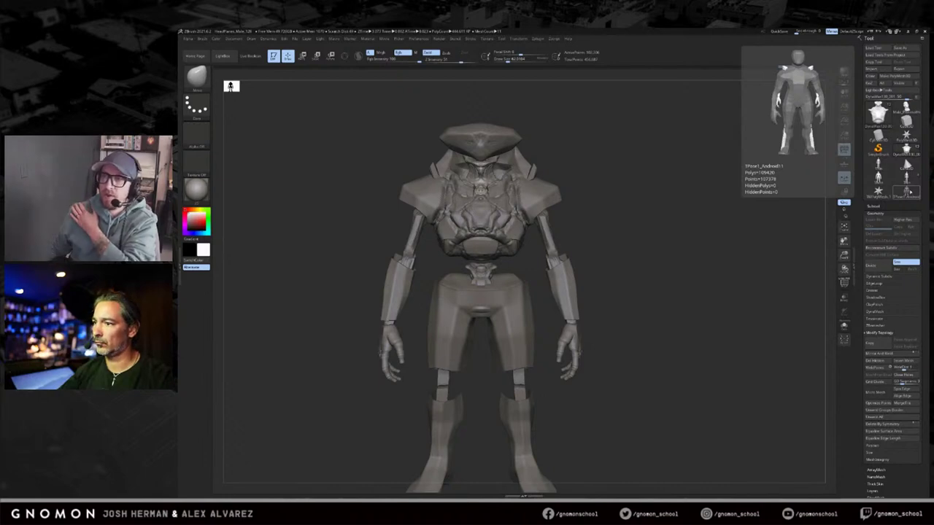
{"action": "left_click_drag", "start_coordinate": [715, 196], "coordinate": [763, 196]}
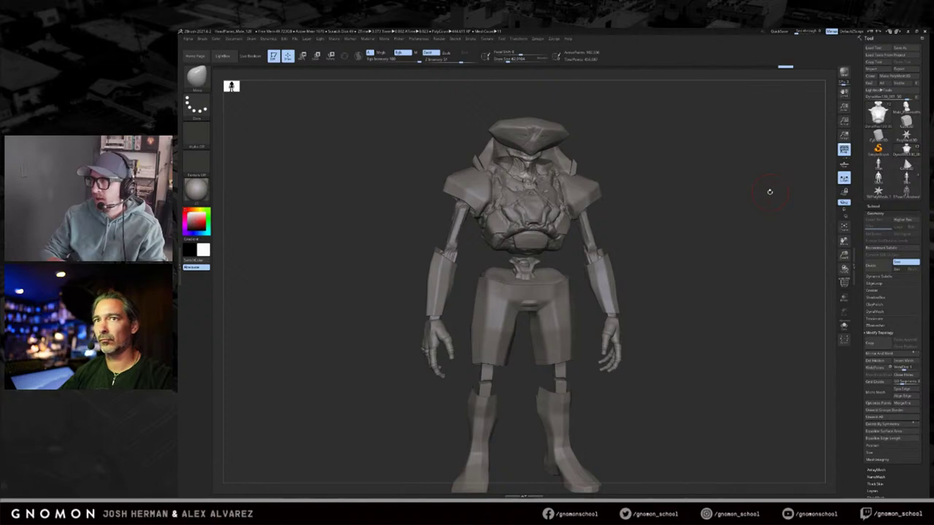
{"action": "left_click_drag", "start_coordinate": [745, 184], "coordinate": [722, 188], "text": "alt"}
Step: Load the tool with the four low-poly body types and examine the figures' proportions
{"action": "left_click", "coordinate": [906, 178]}
{"action": "left_click_drag", "start_coordinate": [667, 277], "coordinate": [660, 181], "text": "alt"}
{"action": "left_click", "coordinate": [711, 288], "text": "alt"}
{"action": "left_click", "coordinate": [602, 185], "text": "alt"}
{"action": "left_click", "coordinate": [502, 209], "text": "alt"}
{"action": "left_click_drag", "start_coordinate": [520, 167], "coordinate": [684, 148]}
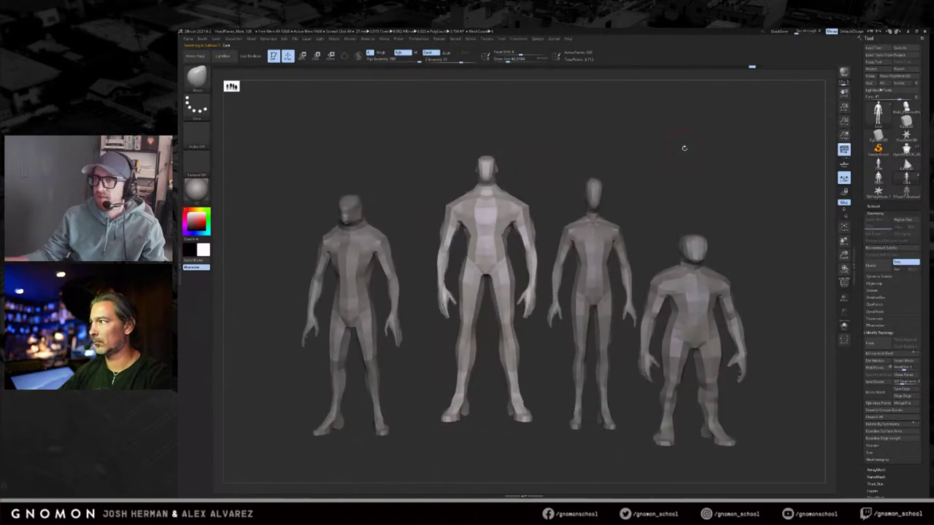
{"action": "left_click_drag", "start_coordinate": [683, 148], "coordinate": [656, 150]}
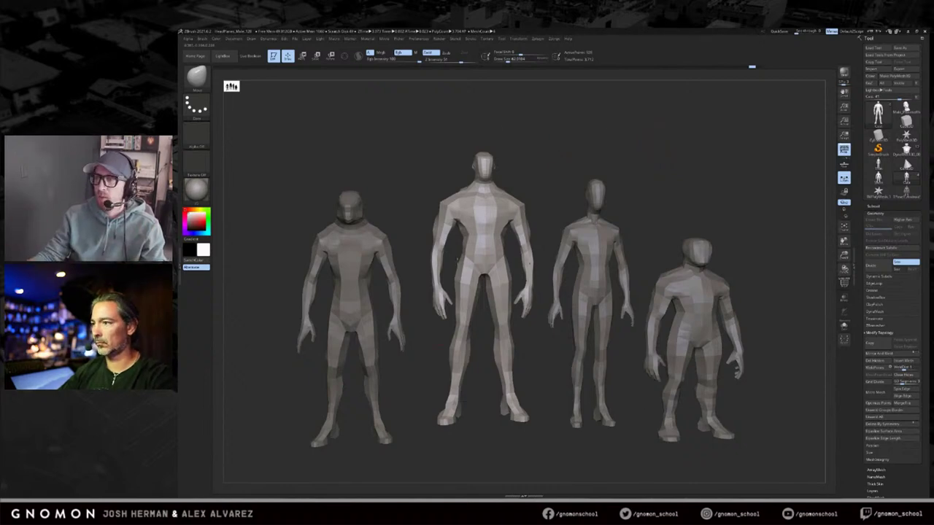
{"action": "left_click_drag", "start_coordinate": [325, 208], "coordinate": [724, 472], "text": "ctrl"}
{"action": "left_click_drag", "start_coordinate": [646, 424], "coordinate": [664, 409], "text": "ctrl"}
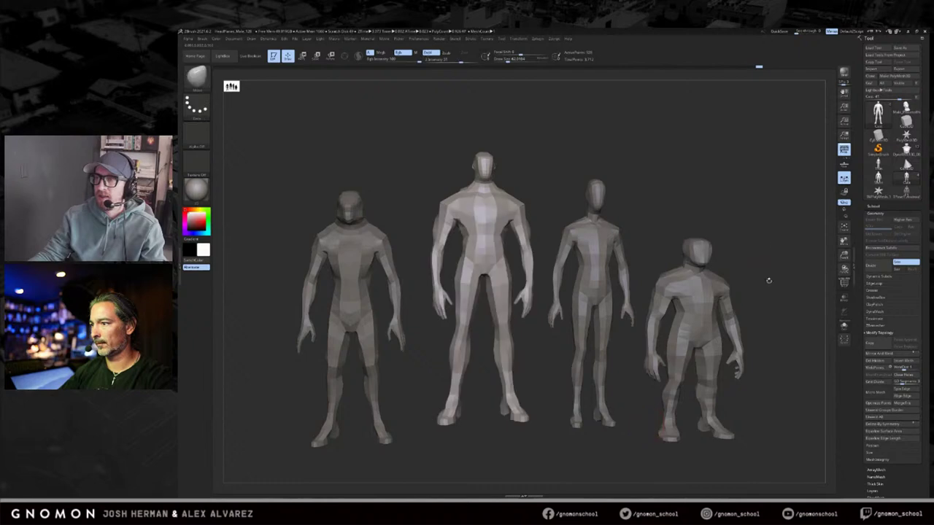
{"action": "left_click_drag", "start_coordinate": [774, 234], "coordinate": [771, 227]}
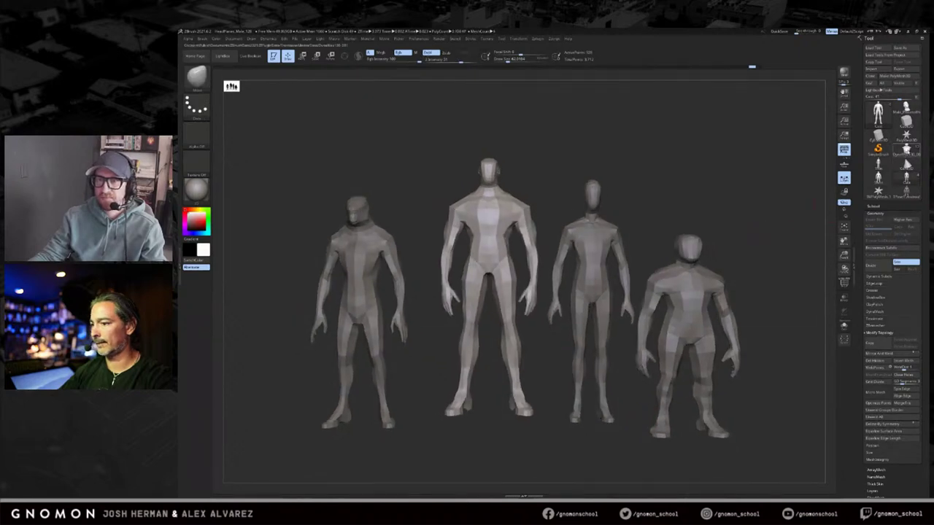
Step: Return to the armoured humanoid tool and frame its torso and hips
{"action": "left_click", "coordinate": [904, 152]}
{"action": "key", "text": "f"}
{"action": "key", "text": "f"}
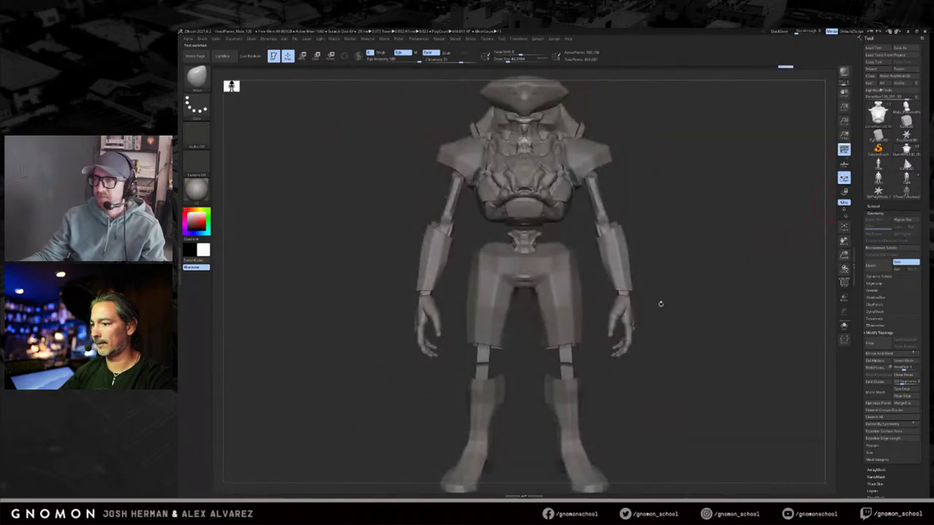
{"action": "left_click_drag", "start_coordinate": [750, 337], "coordinate": [754, 324]}
{"action": "left_click_drag", "start_coordinate": [620, 295], "coordinate": [730, 288]}
{"action": "left_click_drag", "start_coordinate": [729, 255], "coordinate": [734, 302], "text": "alt"}
Step: Select the humanoid's shorts subtool and reshape the upper edge around the waist
{"action": "key", "text": "b"}
{"action": "key", "text": "c"}
{"action": "key", "text": "b"}
{"action": "left_click", "coordinate": [559, 313], "text": "alt"}
{"action": "key", "text": "s"}
{"action": "left_click", "coordinate": [579, 323]}
{"action": "mouse_move", "coordinate": [579, 321]}
{"action": "left_mouse_down"}
{"action": "mouse_move", "coordinate": [604, 318]}
{"action": "mouse_move", "coordinate": [565, 302]}
{"action": "mouse_move", "coordinate": [573, 299]}
{"action": "left_mouse_up"}
{"action": "key", "text": "b"}
{"action": "left_click", "coordinate": [576, 314]}
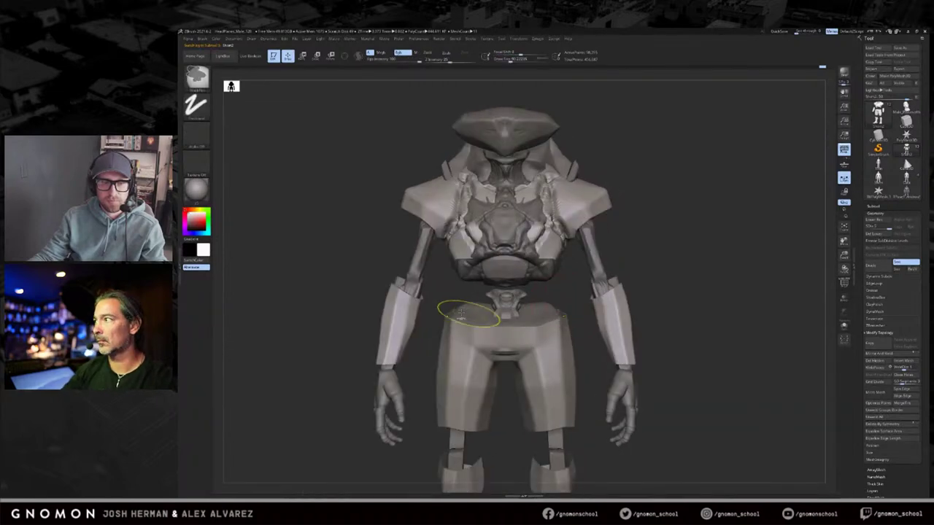
{"action": "mouse_move", "coordinate": [448, 300]}
{"action": "left_mouse_down", "text": "alt"}
{"action": "mouse_move", "coordinate": [464, 288]}
{"action": "mouse_move", "coordinate": [459, 315]}
{"action": "mouse_move", "coordinate": [455, 300]}
{"action": "mouse_move", "coordinate": [481, 312]}
{"action": "left_mouse_up", "text": "alt"}
{"action": "key", "text": "s"}
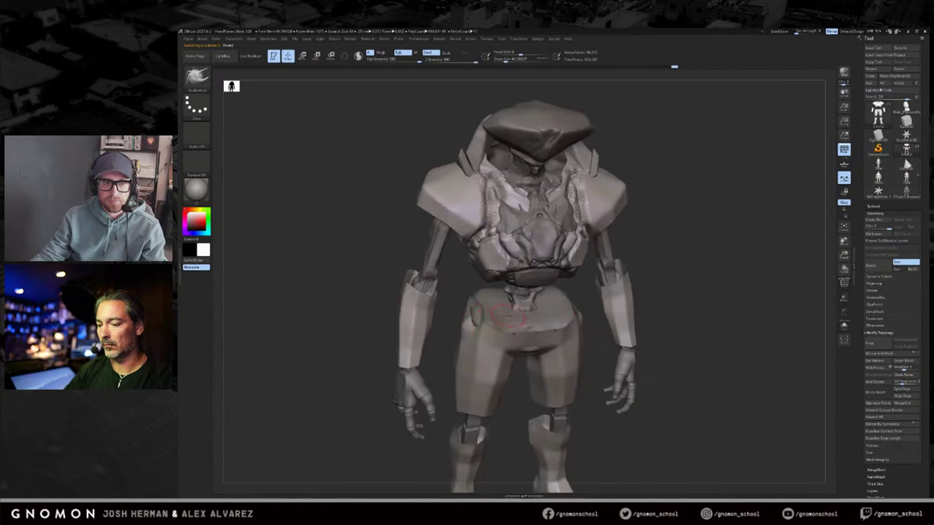
Step: Isolate the pelvis block above the shorts, start sculpting it with the ClayBuildup brush, and adjust the brush's Z Intensity
{"action": "left_click", "coordinate": [502, 309], "text": "alt"}
{"action": "key", "text": "b"}
{"action": "key", "text": "c"}
{"action": "key", "text": "b"}
{"action": "key", "text": "alt+s"}
{"action": "mouse_move", "coordinate": [547, 301]}
{"action": "left_mouse_down"}
{"action": "mouse_move", "coordinate": [547, 319]}
{"action": "mouse_move", "coordinate": [549, 311]}
{"action": "left_mouse_up"}
{"action": "key", "text": "s"}
{"action": "key", "text": "ctrl+z"}
{"action": "left_click", "coordinate": [452, 60]}
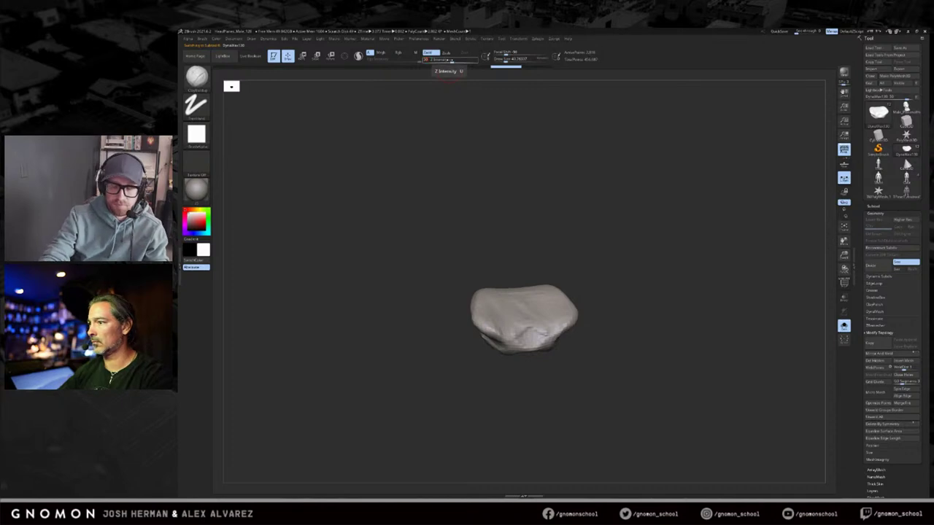
Step: Build up and smooth the forms across the pelvis block, checking it against the full figure
{"action": "left_click", "coordinate": [692, 268]}
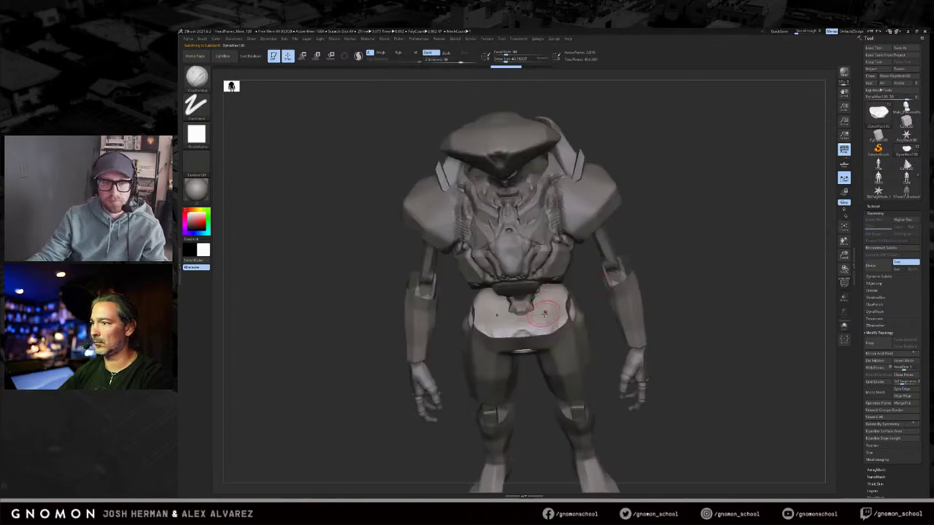
{"action": "left_click_drag", "start_coordinate": [600, 284], "coordinate": [596, 263]}
{"action": "left_click_drag", "start_coordinate": [542, 319], "coordinate": [593, 285]}
{"action": "key", "text": "ctrl+shift+z"}
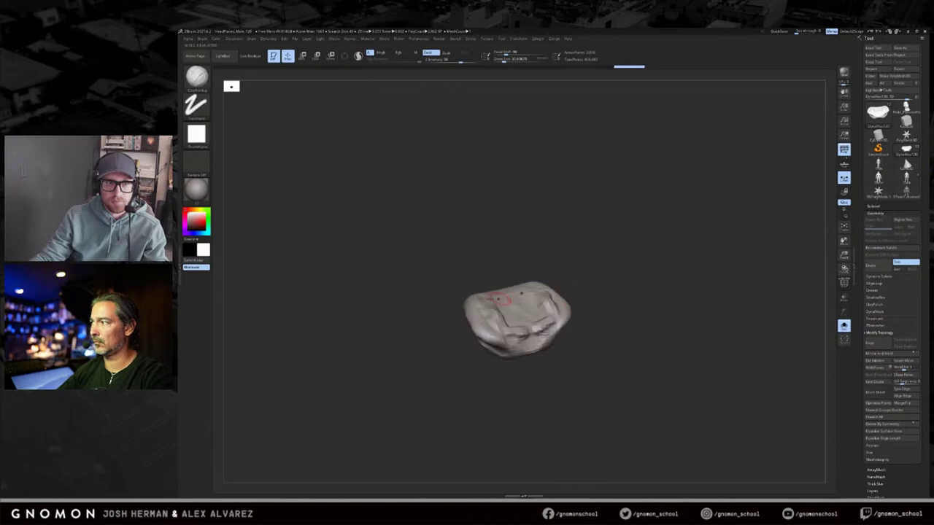
{"action": "key", "text": "ctrl+shift+z"}
{"action": "left_click_drag", "start_coordinate": [520, 261], "coordinate": [538, 287], "text": "shift"}
{"action": "key", "text": "shift+p"}
{"action": "key", "text": "shift+p"}
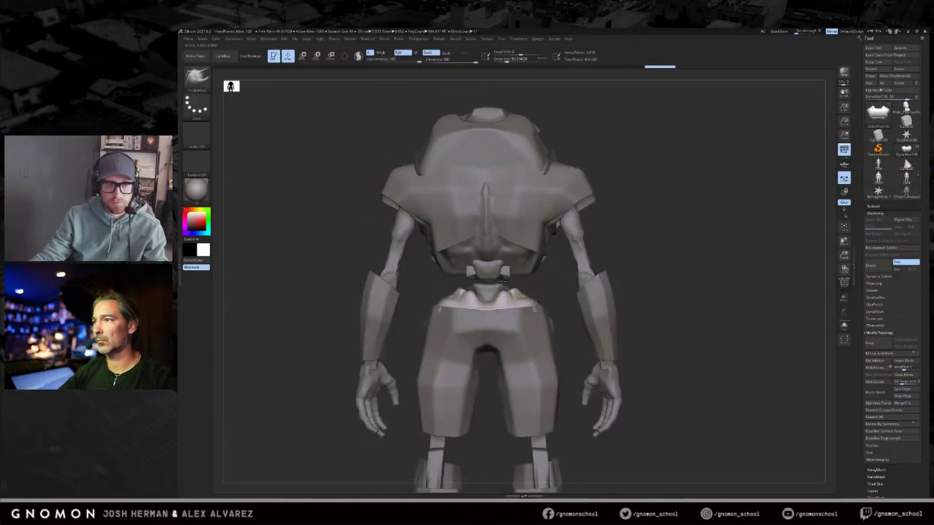
Step: Shape the raised upper edge at the back of the pelvis block with the SnakeHook brush
{"action": "key", "text": "ctrl+shift+z"}
{"action": "left_click_drag", "start_coordinate": [465, 294], "coordinate": [487, 285]}
{"action": "left_click_drag", "start_coordinate": [544, 279], "coordinate": [445, 280]}
{"action": "mouse_move", "coordinate": [644, 252]}
{"action": "left_mouse_down"}
{"action": "mouse_move", "coordinate": [723, 273]}
{"action": "mouse_move", "coordinate": [705, 273]}
{"action": "mouse_move", "coordinate": [734, 258]}
{"action": "mouse_move", "coordinate": [725, 276]}
{"action": "mouse_move", "coordinate": [740, 250]}
{"action": "mouse_move", "coordinate": [825, 252]}
{"action": "left_mouse_up"}
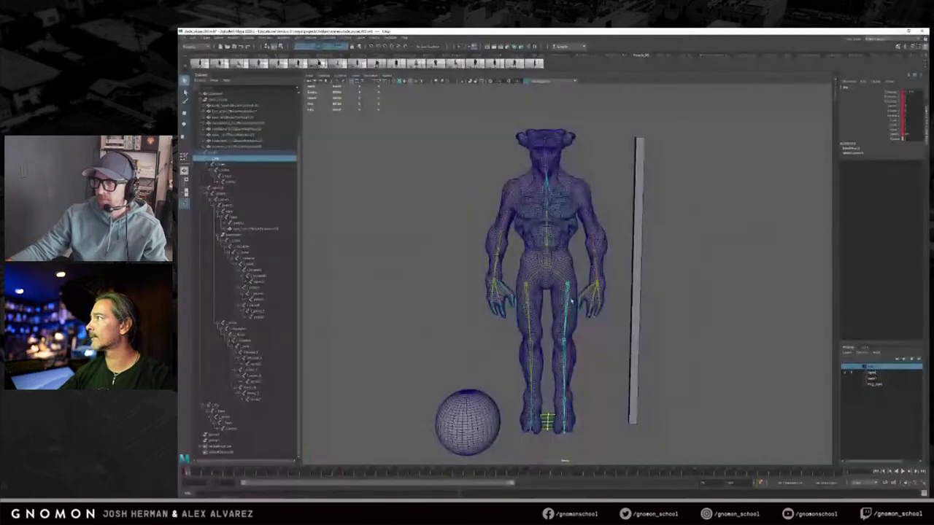
Step: Switch to Maya and inspect the creature's left leg chain, selecting joints from the foot up to the hip
{"action": "left_click", "coordinate": [653, 278]}
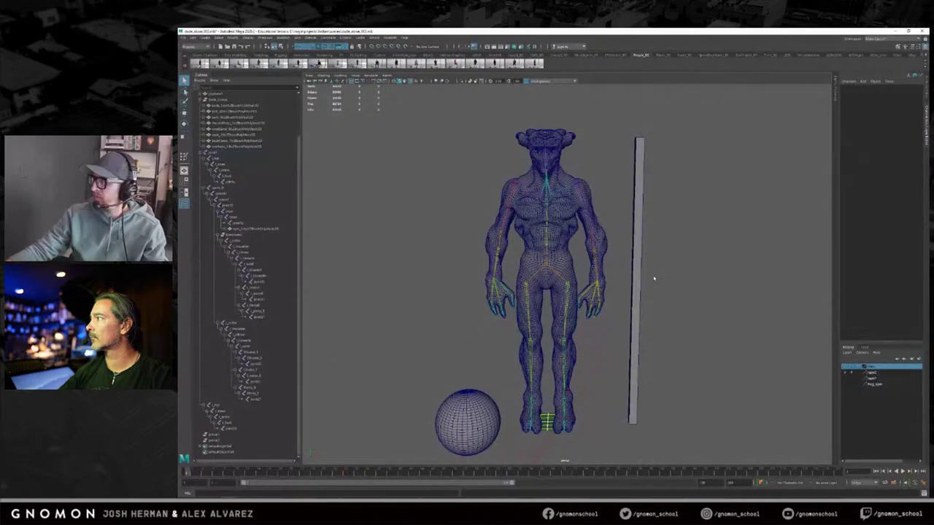
{"action": "left_click_drag", "start_coordinate": [653, 278], "coordinate": [577, 278], "text": "alt"}
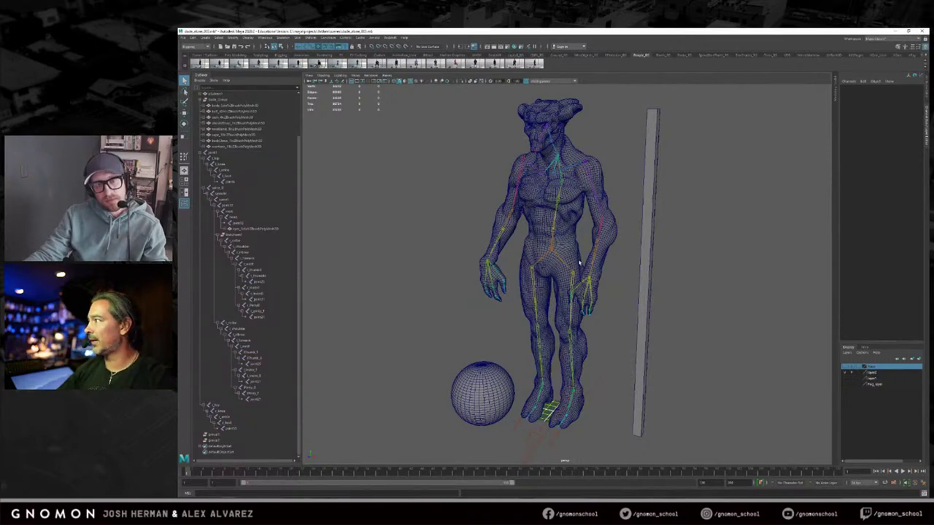
{"action": "left_click_drag", "start_coordinate": [577, 265], "coordinate": [601, 262], "text": "alt"}
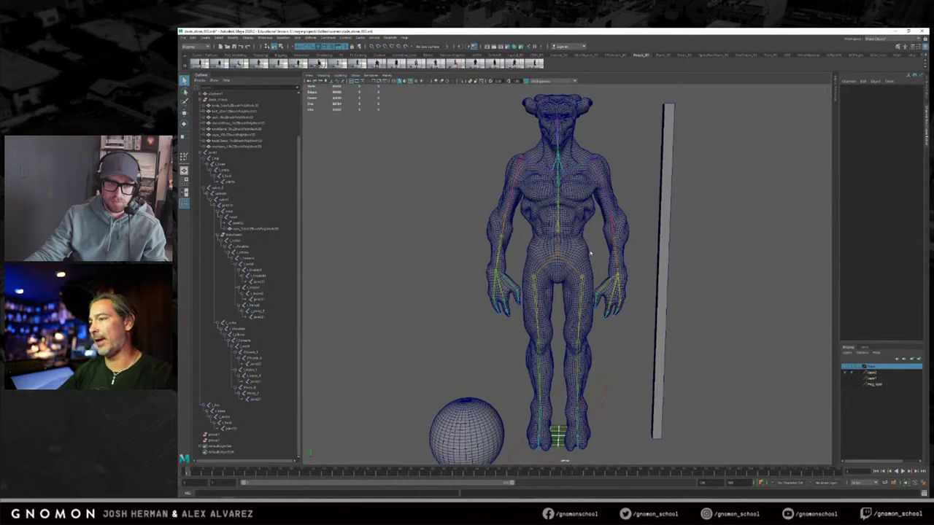
{"action": "left_click_drag", "start_coordinate": [590, 252], "coordinate": [587, 436], "text": "alt"}
{"action": "left_click", "coordinate": [585, 440]}
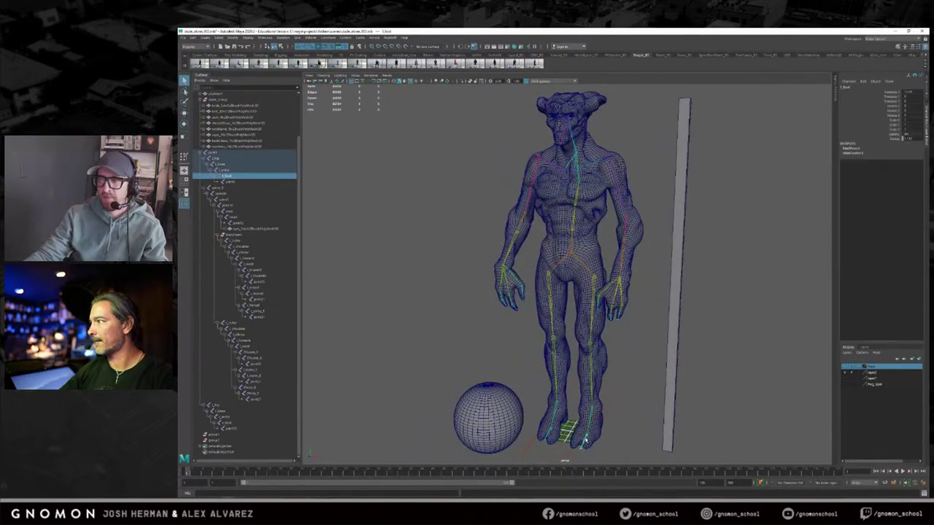
{"action": "key", "text": "Up"}
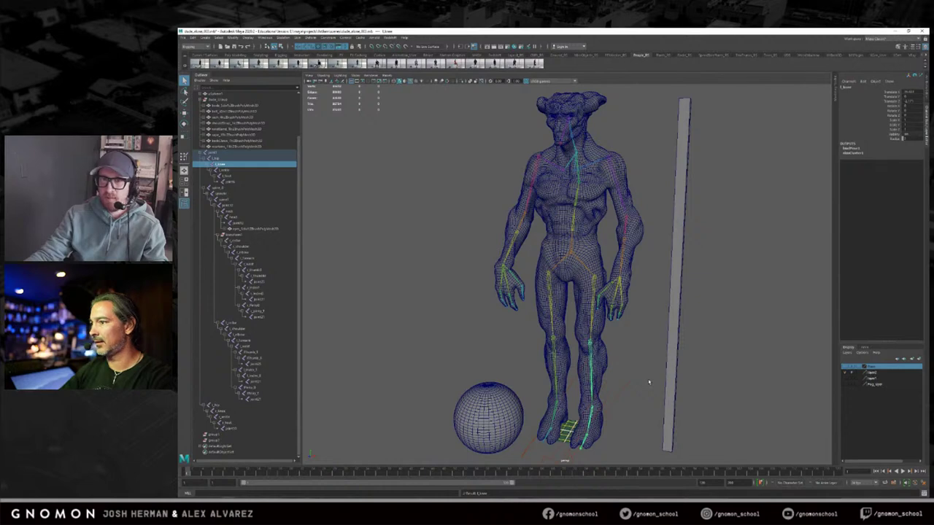
{"action": "key", "text": "Up"}
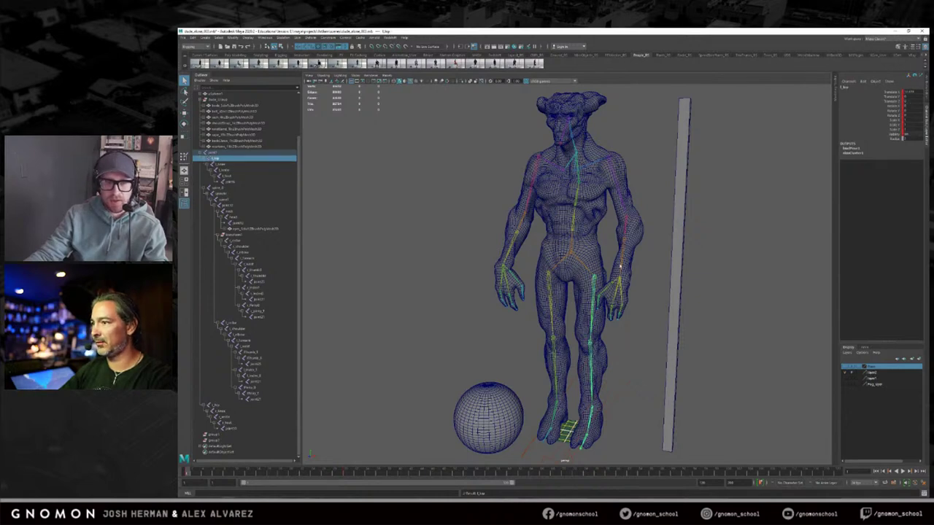
Step: Inspect the creature's left arm chain by selecting its joints up through the elbow to the collar
{"action": "left_click", "coordinate": [622, 289]}
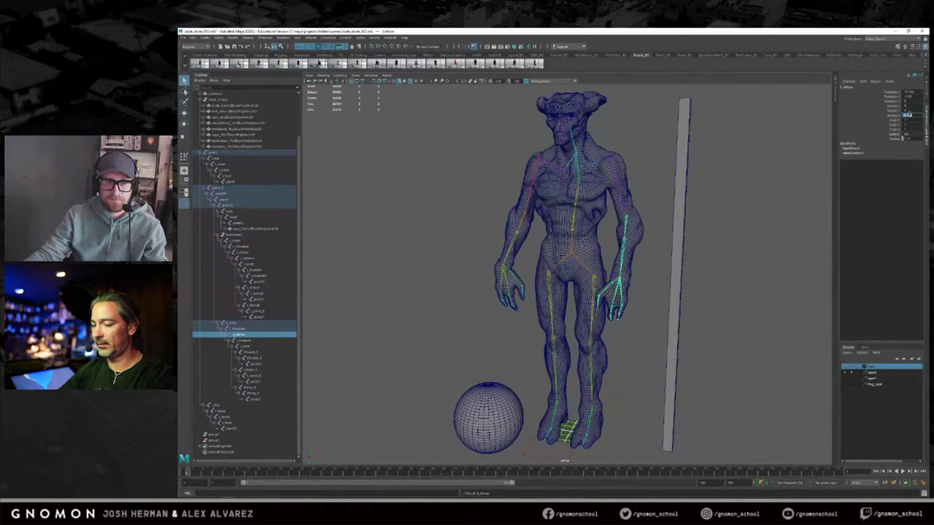
{"action": "key", "text": "Return"}
{"action": "key", "text": "Down"}
{"action": "key", "text": "Down"}
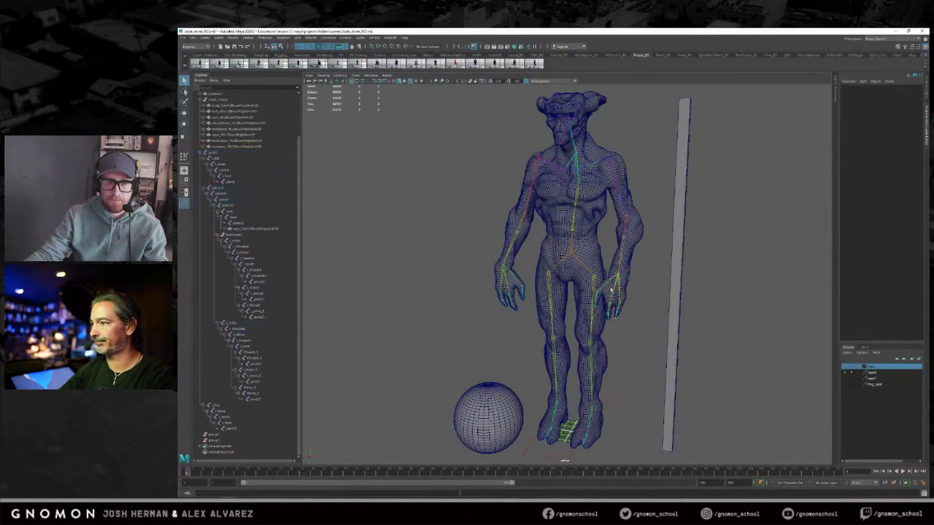
{"action": "key", "text": "Up"}
{"action": "key", "text": "Up"}
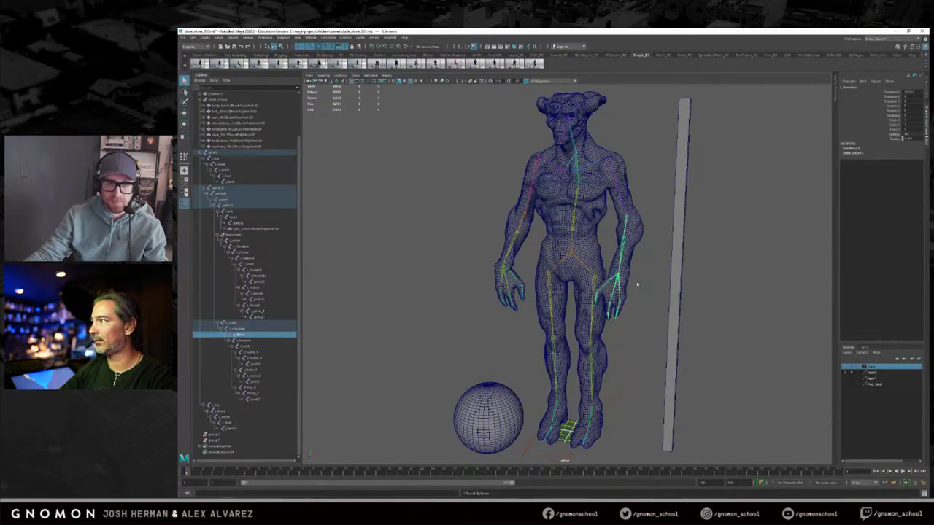
{"action": "key", "text": "Up"}
{"action": "key", "text": "Up"}
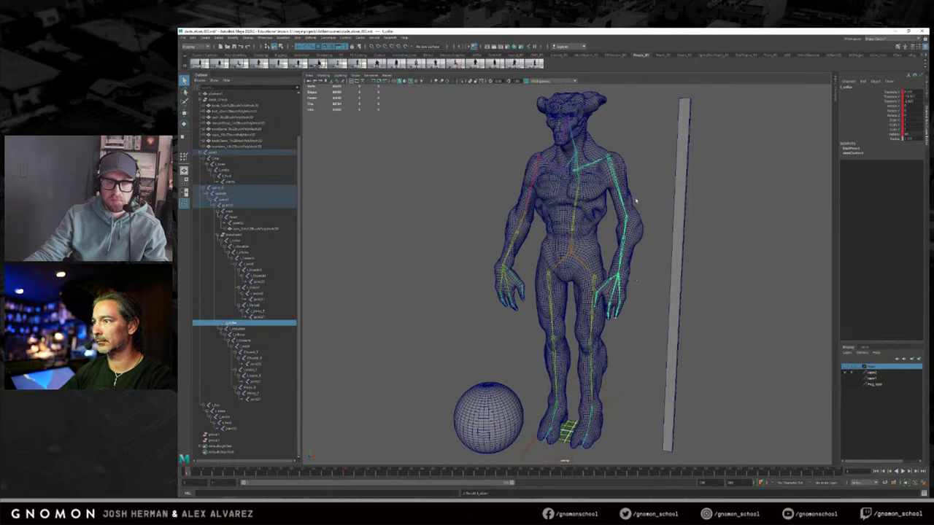
Step: Pick a joint in the creature's head and move the selection up the hierarchy to the chest joint
{"action": "right_click_drag", "start_coordinate": [638, 189], "coordinate": [611, 163], "text": "alt"}
{"action": "left_click_drag", "start_coordinate": [612, 164], "coordinate": [626, 190], "text": "alt"}
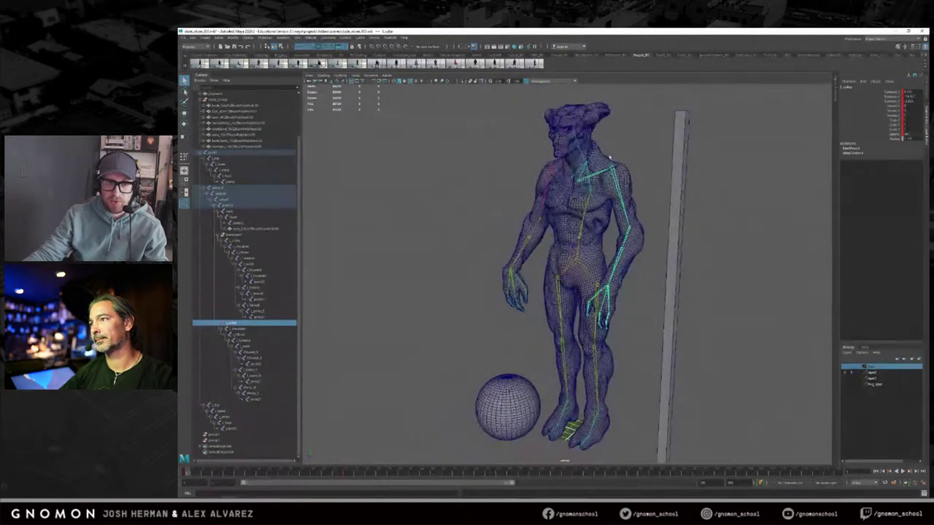
{"action": "left_click", "coordinate": [565, 147]}
{"action": "key", "text": "Up"}
{"action": "key", "text": "Up"}
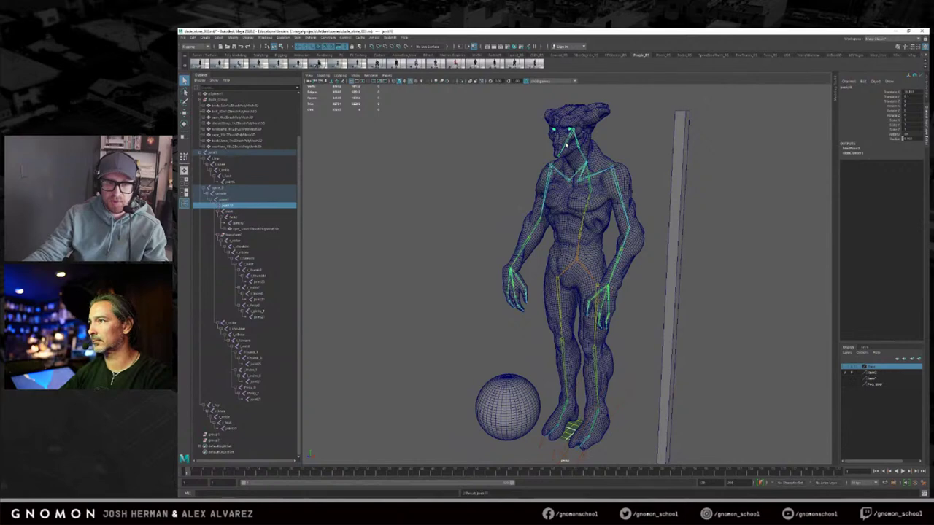
Step: Inspect the right arm chain by selecting joints from the forearm up through the shoulder, and clear the selection
{"action": "left_click", "coordinate": [638, 152]}
{"action": "left_click", "coordinate": [516, 259]}
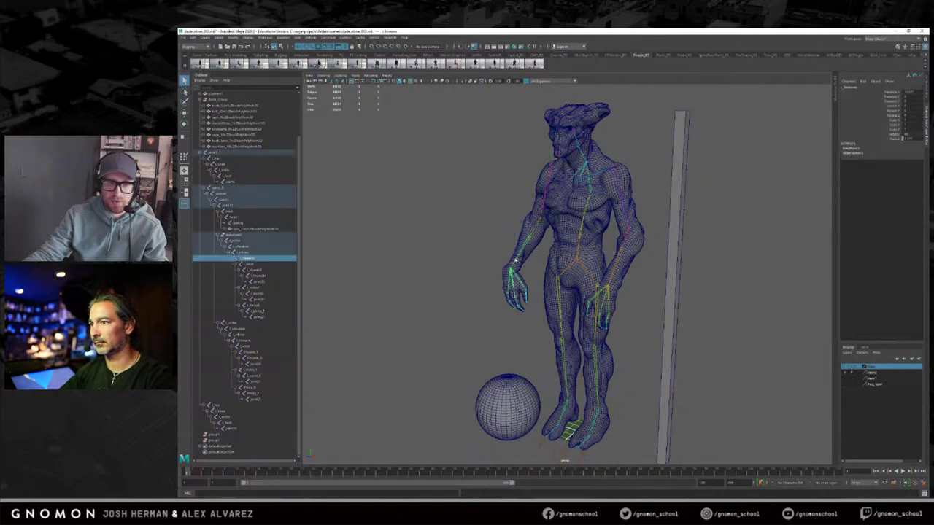
{"action": "key", "text": "Up"}
{"action": "key", "text": "Up"}
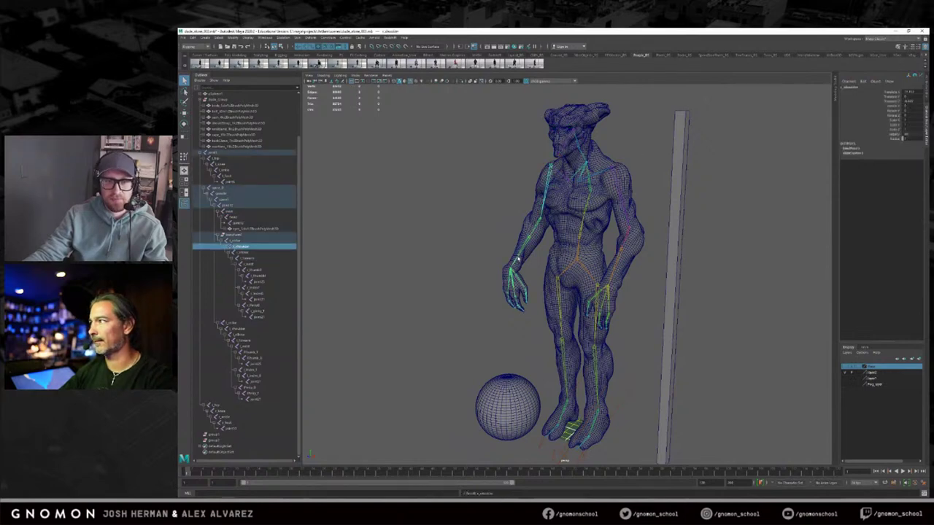
{"action": "key", "text": "Up"}
{"action": "left_click_drag", "start_coordinate": [649, 212], "coordinate": [666, 214], "text": "alt"}
{"action": "left_click", "coordinate": [639, 180]}
{"action": "right_click_drag", "start_coordinate": [614, 185], "coordinate": [642, 187], "text": "alt"}
{"action": "left_click_drag", "start_coordinate": [642, 188], "coordinate": [617, 197], "text": "alt"}
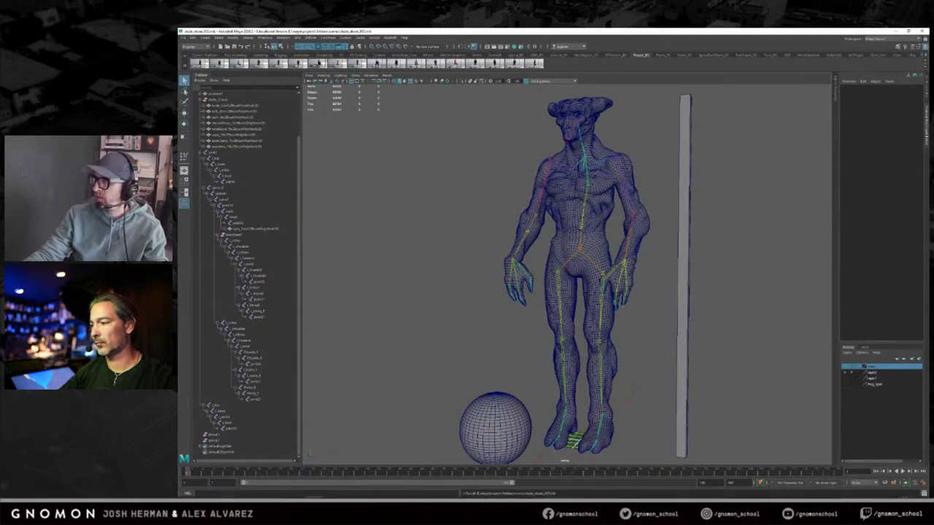
{"action": "left_click_drag", "start_coordinate": [488, 210], "coordinate": [518, 214], "text": "alt"}
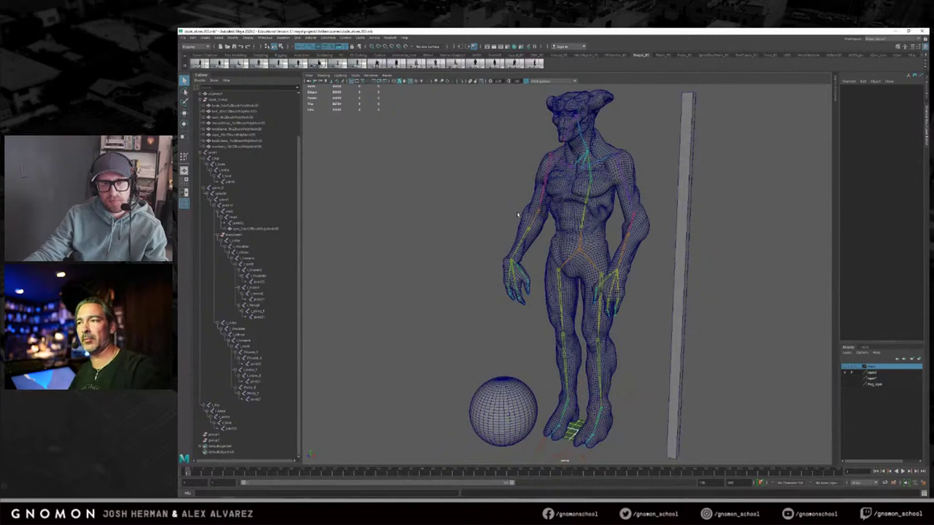
{"action": "left_click_drag", "start_coordinate": [546, 209], "coordinate": [557, 212], "text": "alt"}
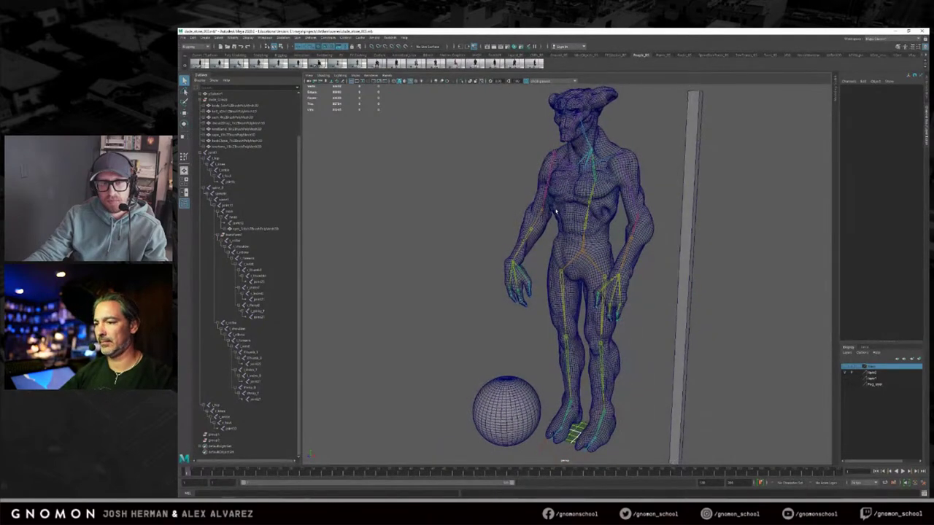
{"action": "left_click_drag", "start_coordinate": [518, 219], "coordinate": [642, 213], "text": "alt"}
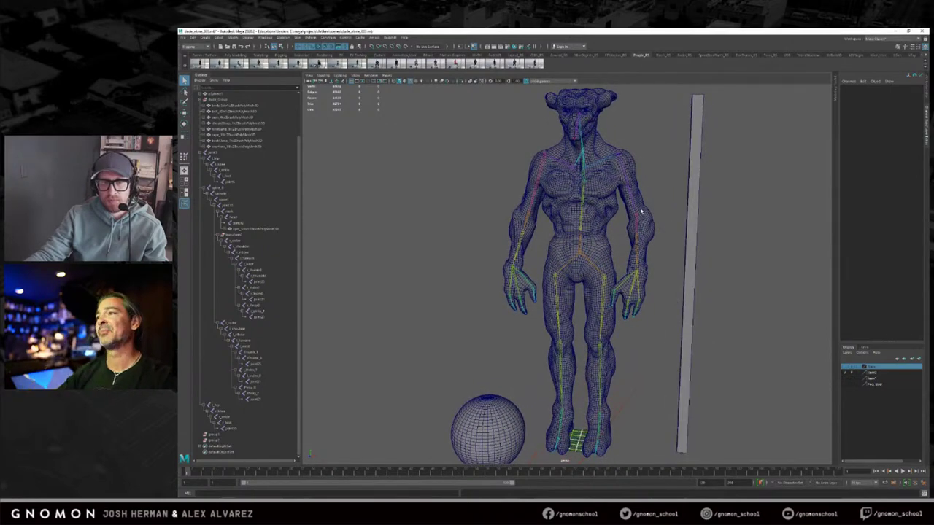
{"action": "mouse_move", "coordinate": [626, 216]}
{"action": "left_mouse_down", "text": "alt"}
{"action": "mouse_move", "coordinate": [632, 210]}
{"action": "mouse_move", "coordinate": [614, 213]}
{"action": "left_mouse_up", "text": "alt"}
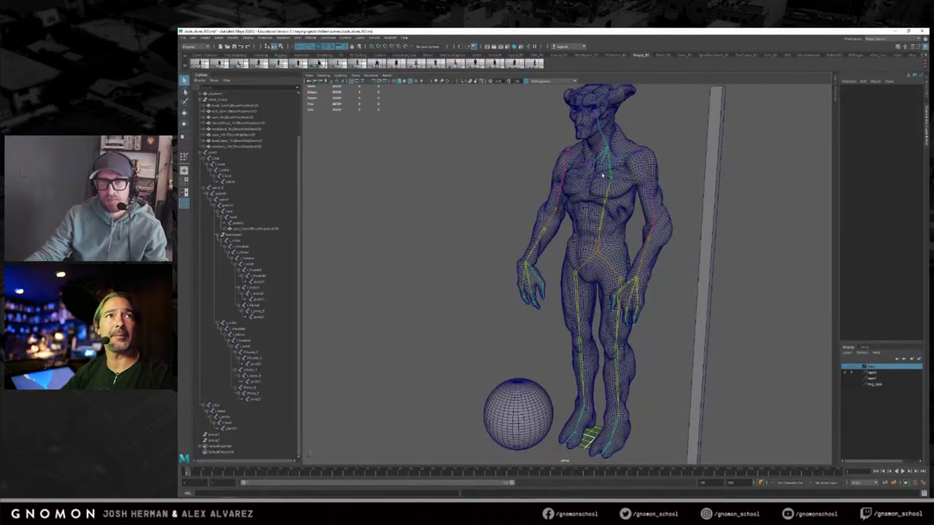
{"action": "left_click_drag", "start_coordinate": [607, 172], "coordinate": [596, 175], "text": "alt"}
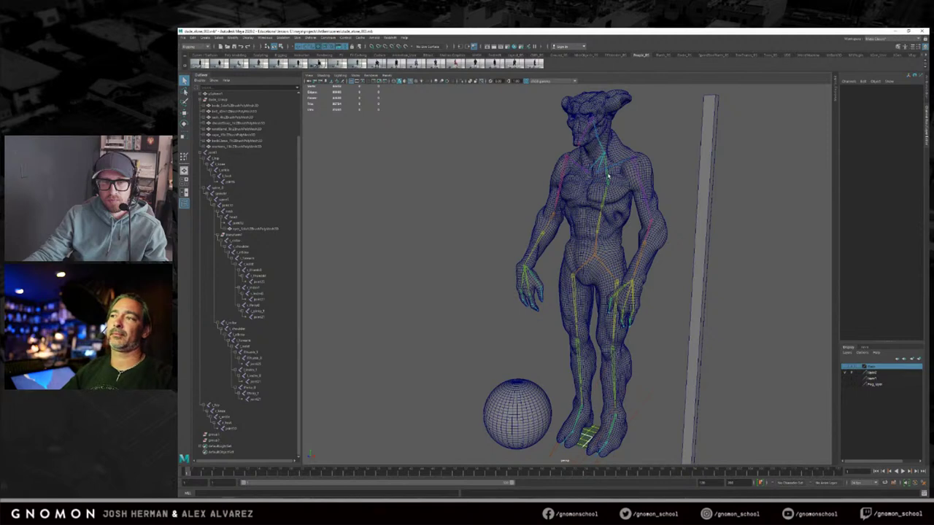
Step: Examine the creature's head and shoulder joints from several angles, briefly selecting the head joint and clearing the selection
{"action": "left_click_drag", "start_coordinate": [607, 175], "coordinate": [595, 192], "text": "alt"}
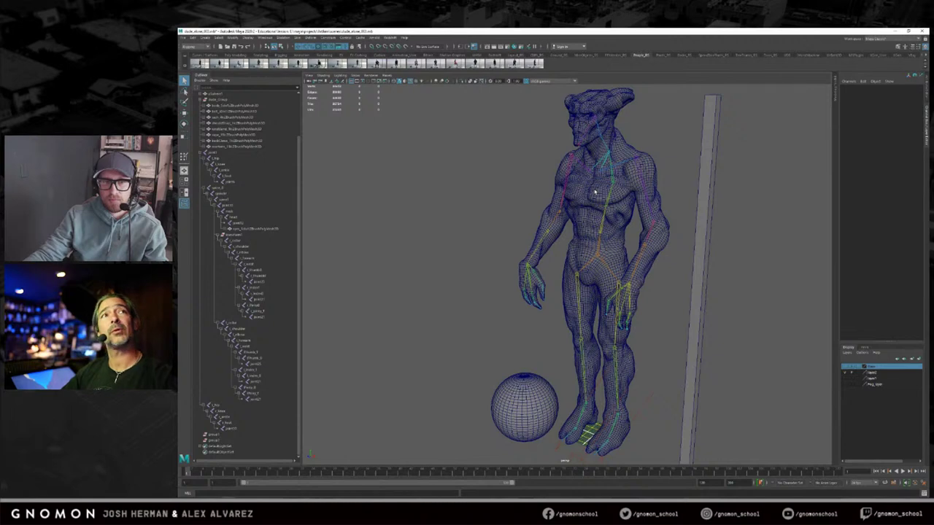
{"action": "left_click_drag", "start_coordinate": [594, 192], "coordinate": [632, 178], "text": "alt"}
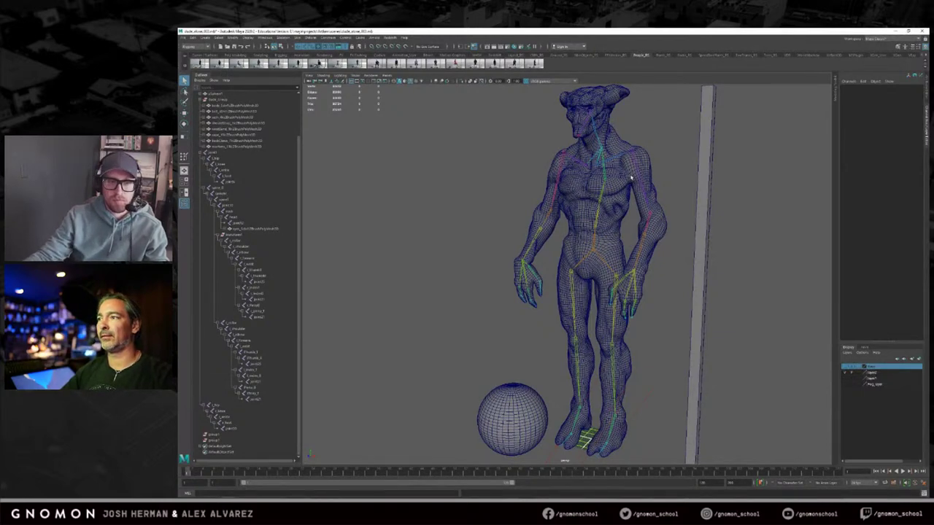
{"action": "left_click_drag", "start_coordinate": [632, 177], "coordinate": [584, 162], "text": "alt"}
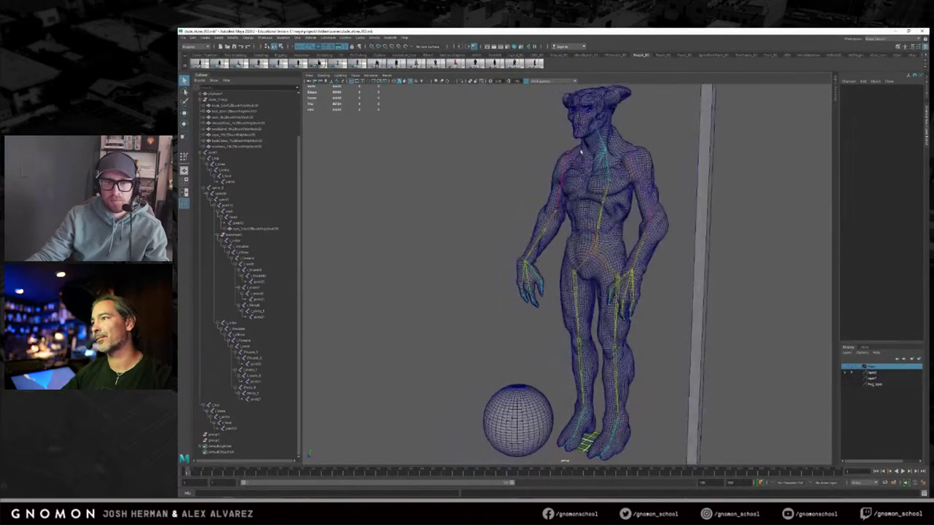
{"action": "left_click", "coordinate": [586, 128]}
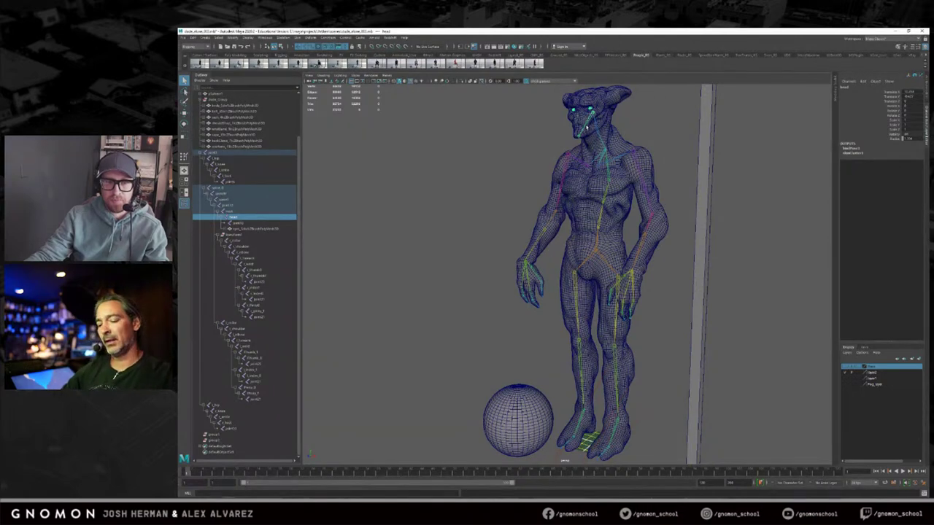
{"action": "mouse_move", "coordinate": [625, 141]}
{"action": "left_mouse_down", "text": "alt"}
{"action": "mouse_move", "coordinate": [631, 151]}
{"action": "mouse_move", "coordinate": [610, 149]}
{"action": "left_mouse_up", "text": "alt"}
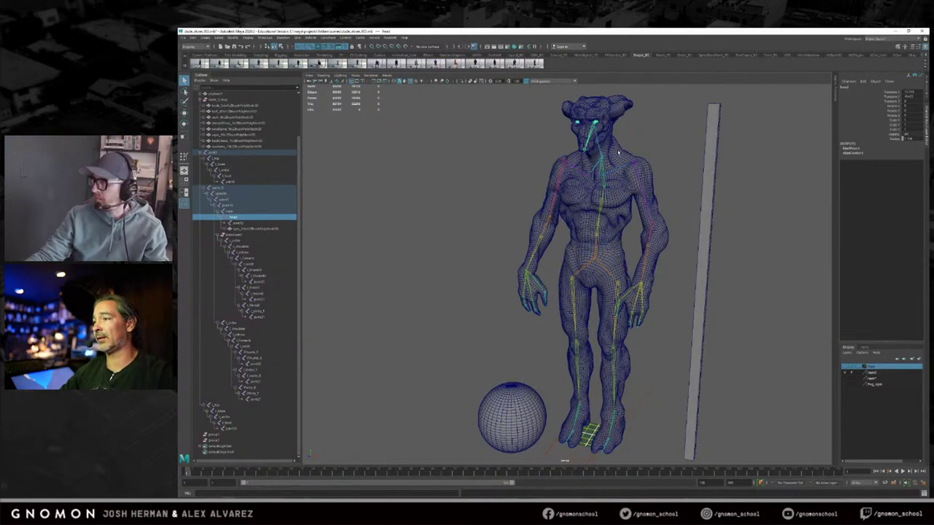
{"action": "left_click", "coordinate": [640, 147]}
{"action": "left_click_drag", "start_coordinate": [640, 147], "coordinate": [636, 146], "text": "alt"}
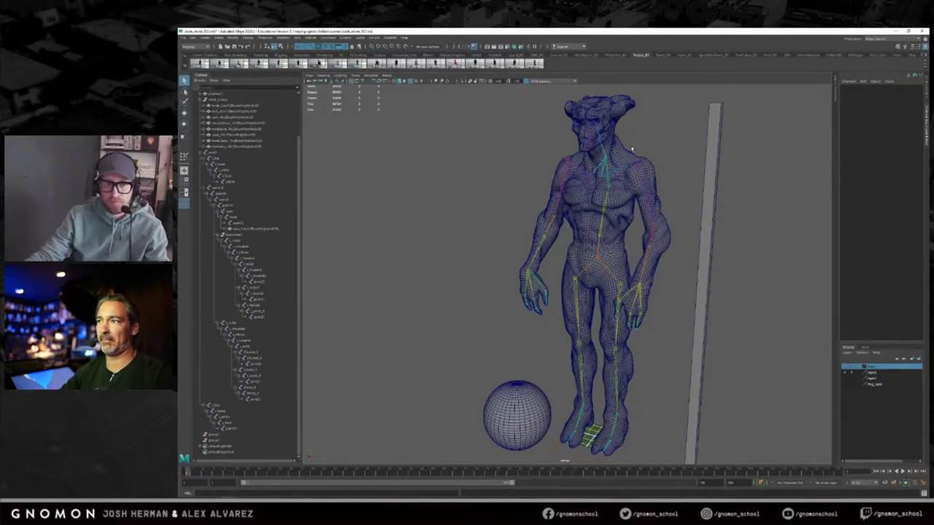
{"action": "left_click", "coordinate": [591, 138]}
{"action": "left_click", "coordinate": [635, 136]}
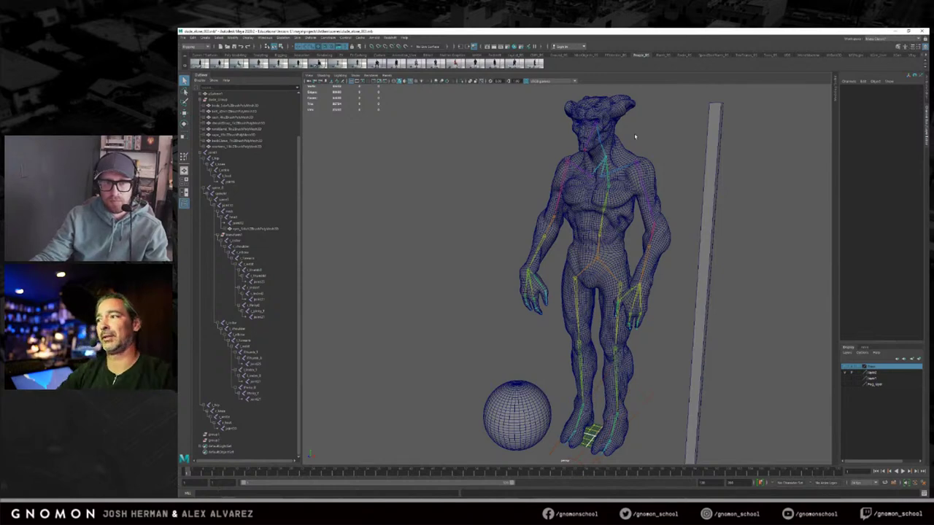
{"action": "left_click_drag", "start_coordinate": [635, 137], "coordinate": [607, 141], "text": "alt"}
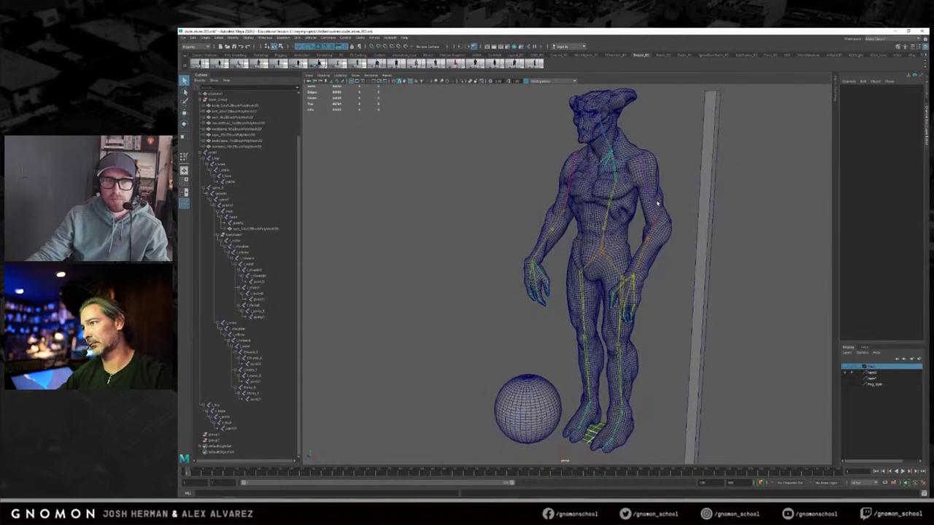
Step: Inspect the hierarchy from the head joint up to the chest and across to the right arm's parent transform, and clear the selection
{"action": "left_click", "coordinate": [607, 139]}
{"action": "left_click", "coordinate": [594, 129]}
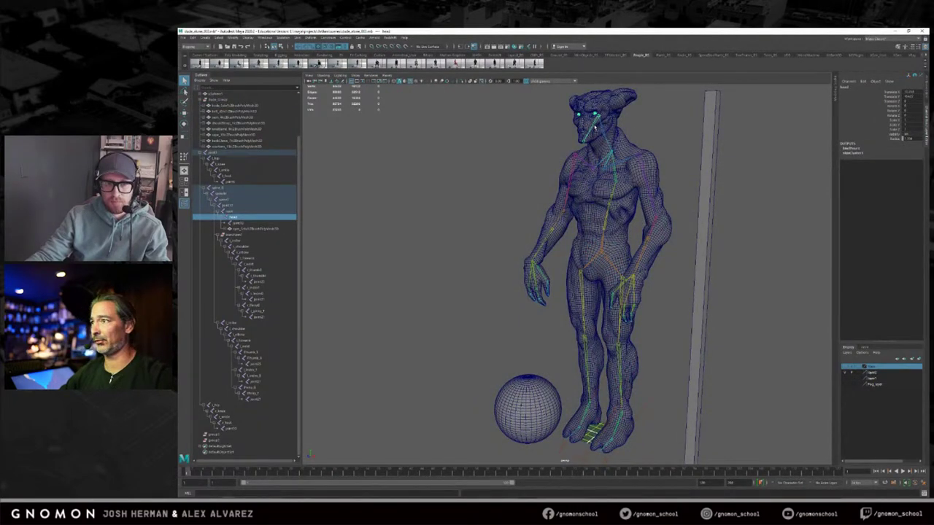
{"action": "key", "text": "Up"}
{"action": "key", "text": "Up"}
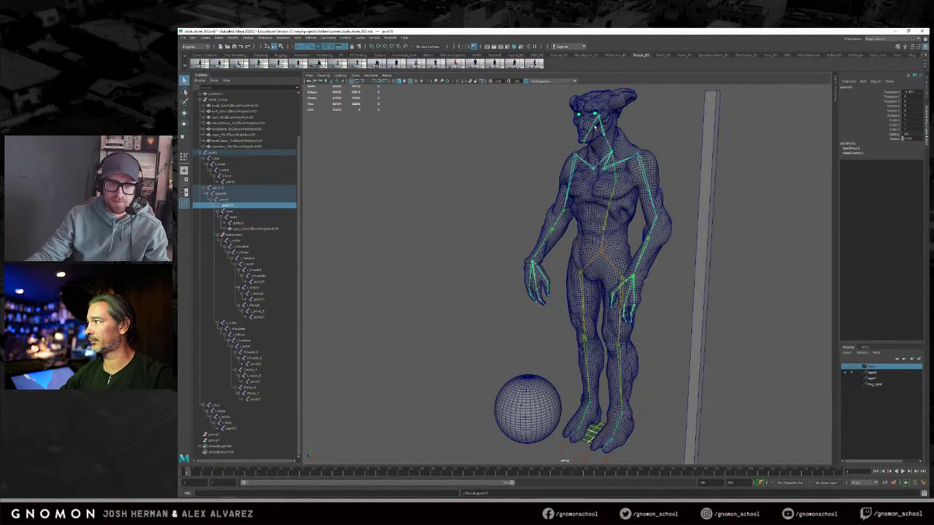
{"action": "key", "text": "Down"}
{"action": "key", "text": "Right"}
{"action": "key", "text": "Right"}
{"action": "key", "text": "Left"}
{"action": "left_click_drag", "start_coordinate": [686, 132], "coordinate": [717, 134], "text": "alt"}
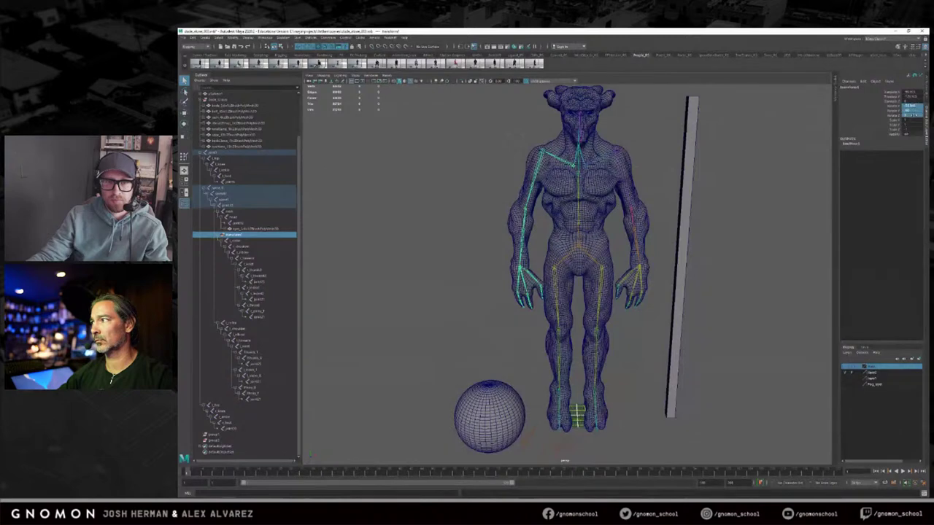
{"action": "left_click", "coordinate": [778, 146]}
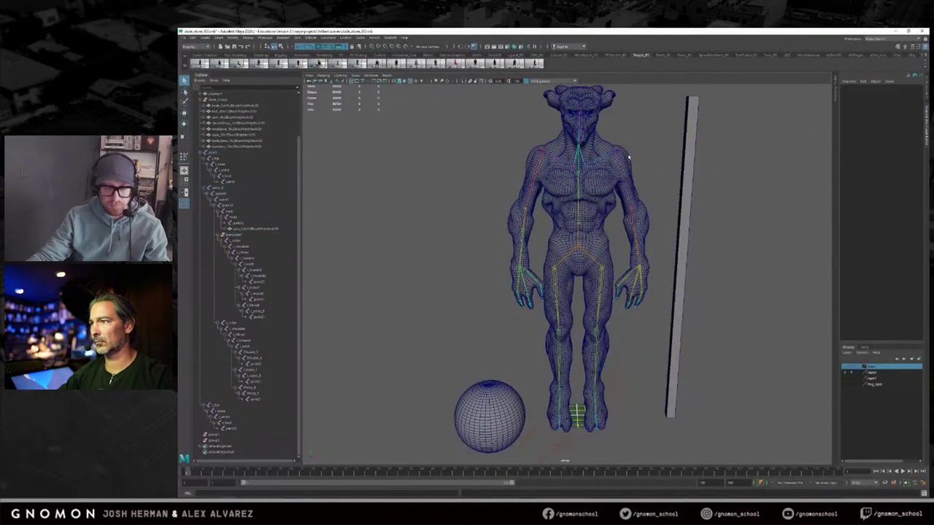
Step: Inspect the right collar joint by stepping down to the shoulder and up to its parent transform, and clear the selection
{"action": "left_click", "coordinate": [567, 164]}
{"action": "left_click_drag", "start_coordinate": [569, 164], "coordinate": [579, 172], "text": "alt"}
{"action": "key", "text": "Down"}
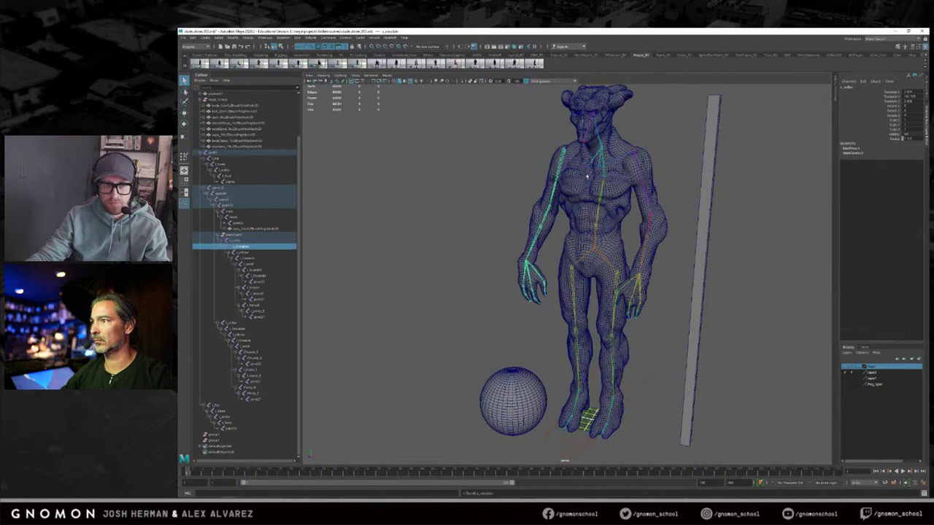
{"action": "key", "text": "Up"}
{"action": "key", "text": "Up"}
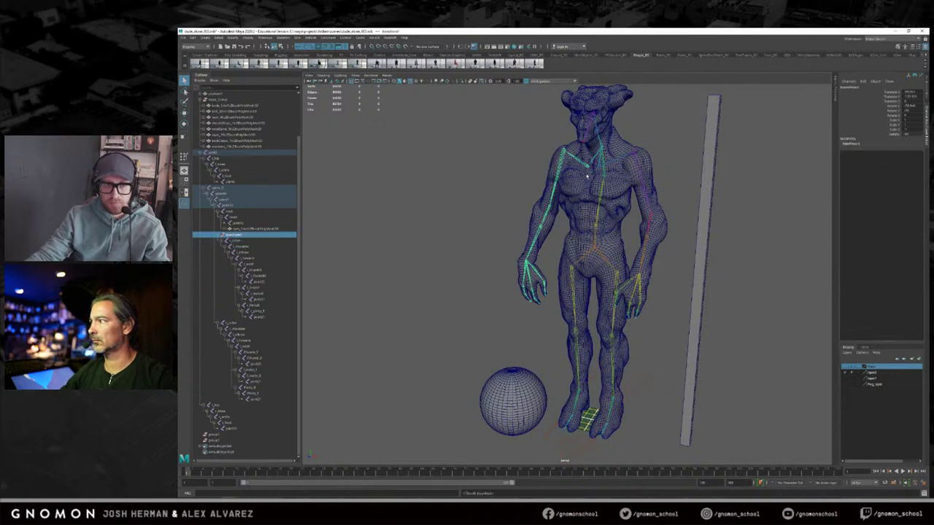
{"action": "left_click", "coordinate": [504, 161]}
{"action": "left_click_drag", "start_coordinate": [504, 161], "coordinate": [621, 190], "text": "alt"}
{"action": "mouse_move", "coordinate": [622, 189]}
{"action": "middle_mouse_down", "text": "alt"}
{"action": "mouse_move", "coordinate": [629, 188]}
{"action": "mouse_move", "coordinate": [616, 187]}
{"action": "middle_mouse_up", "text": "alt"}
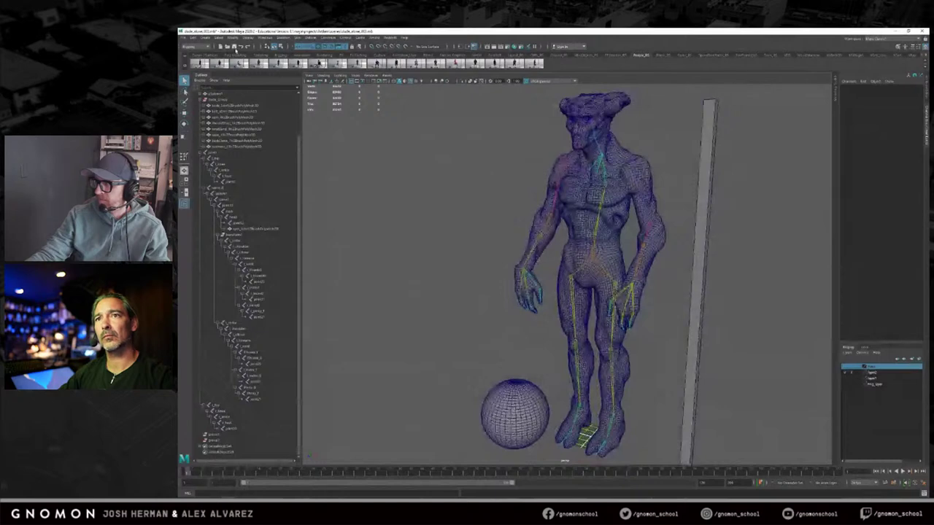
Step: Select the creature's body mesh and save the scene
{"action": "left_click_drag", "start_coordinate": [494, 219], "coordinate": [517, 215], "text": "alt"}
{"action": "middle_click_drag", "start_coordinate": [517, 215], "coordinate": [499, 212], "text": "alt"}
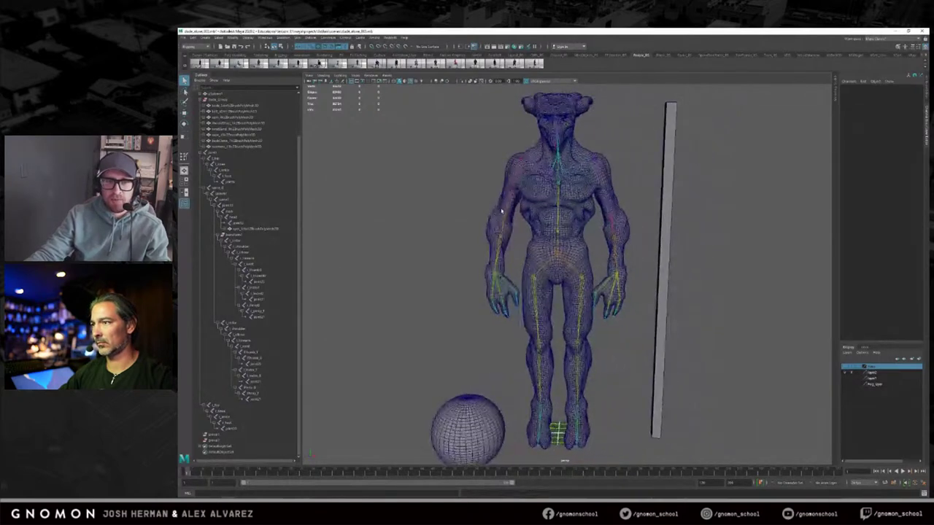
{"action": "left_click", "coordinate": [578, 192]}
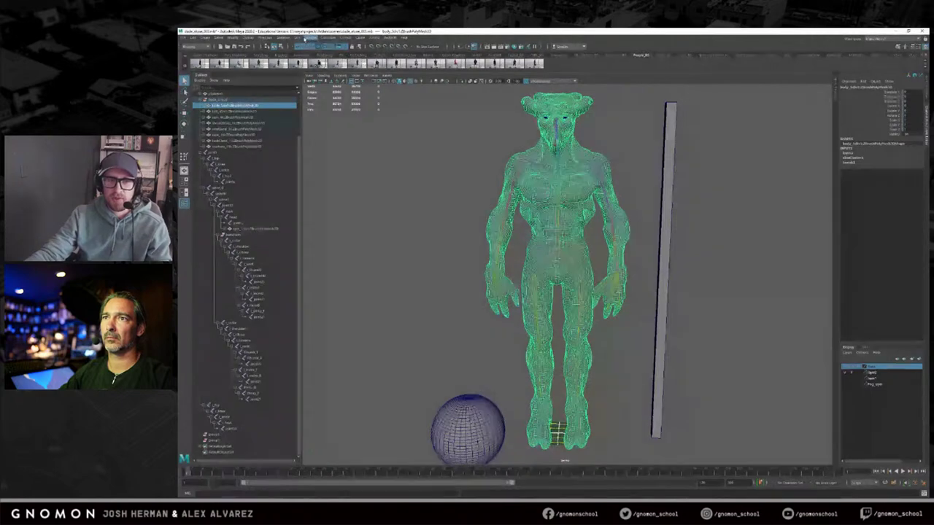
{"action": "left_click", "coordinate": [300, 38]}
{"action": "left_click", "coordinate": [299, 38]}
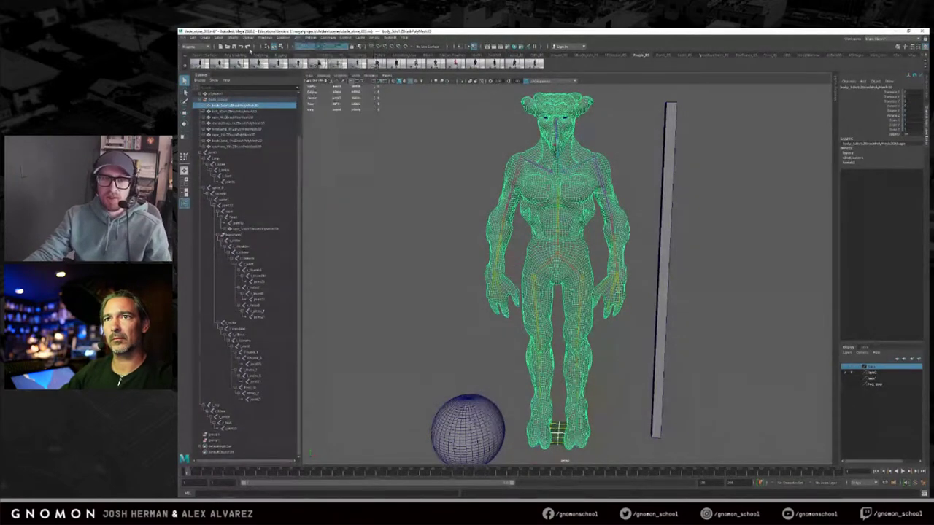
{"action": "key", "text": "ctrl+s"}
Step: Mirror the body's skin weights across YZ from positive to negative using closest point on surface, and clear the selection
{"action": "left_click", "coordinate": [297, 39]}
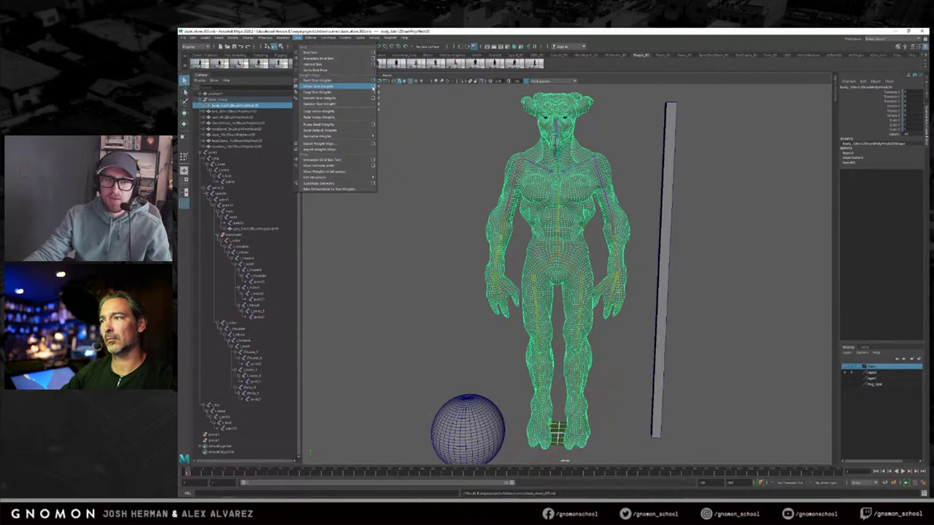
{"action": "left_click", "coordinate": [373, 86]}
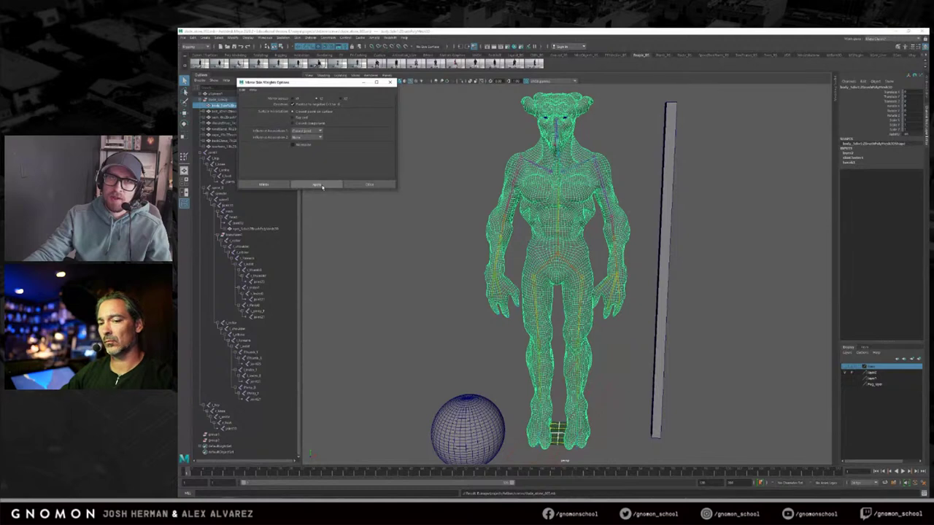
{"action": "left_click", "coordinate": [318, 185]}
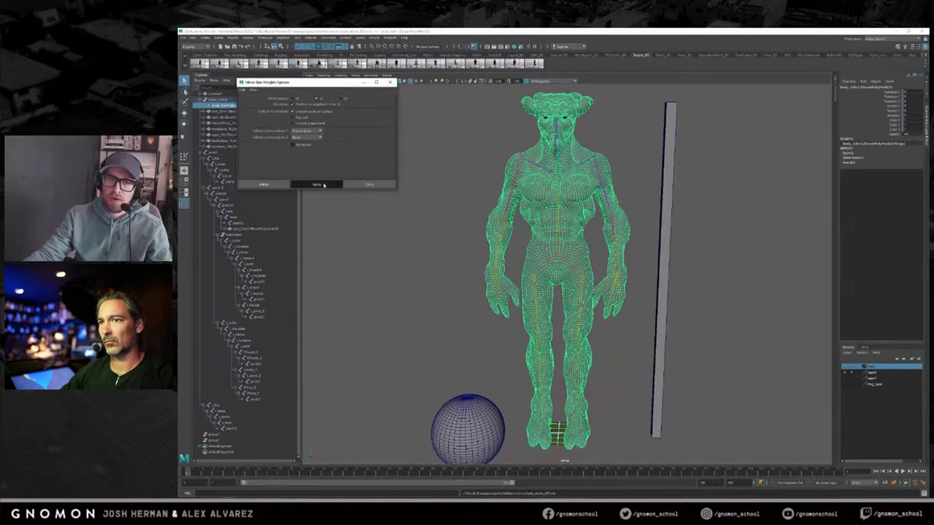
{"action": "left_click", "coordinate": [367, 185]}
{"action": "left_click", "coordinate": [443, 195]}
Step: Test the left shoulder's deformation by rotating the joint outward, and undo the rotation
{"action": "left_click", "coordinate": [602, 179]}
{"action": "key", "text": "e"}
{"action": "left_click_drag", "start_coordinate": [633, 127], "coordinate": [623, 107]}
{"action": "key", "text": "ctrl+z"}
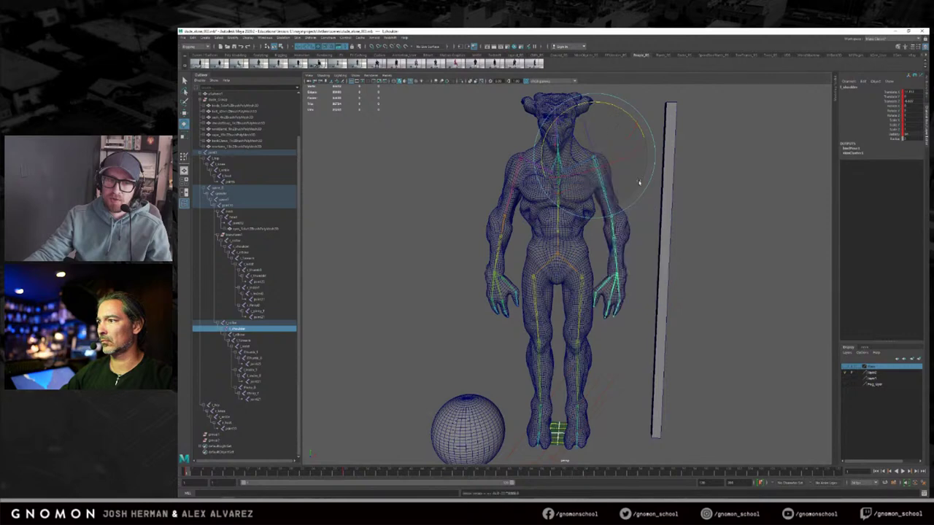
Step: Test-rotate the left hip joint and undo it, and scrub the timeline to check the left arm and leg deformation
{"action": "left_click", "coordinate": [582, 301]}
{"action": "left_click_drag", "start_coordinate": [606, 231], "coordinate": [582, 226]}
{"action": "key", "text": "ctrl+z"}
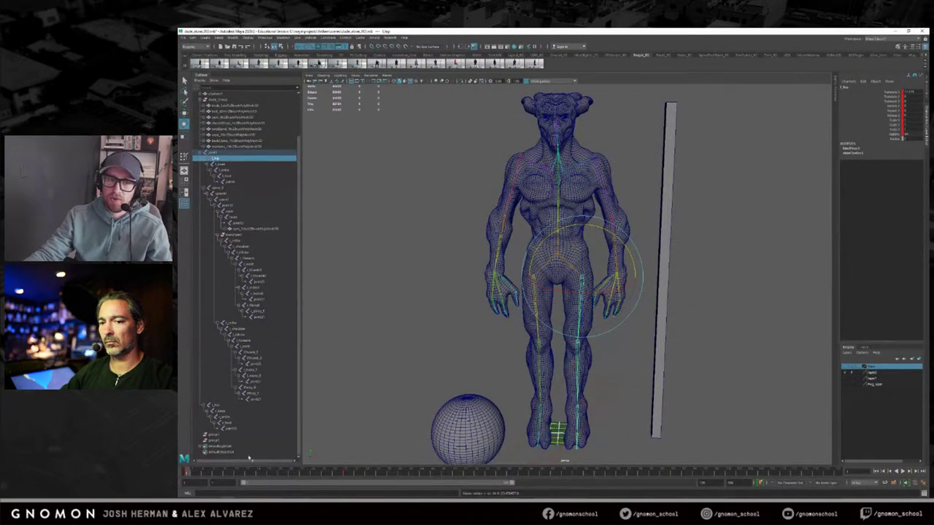
{"action": "left_click_drag", "start_coordinate": [192, 472], "coordinate": [292, 469]}
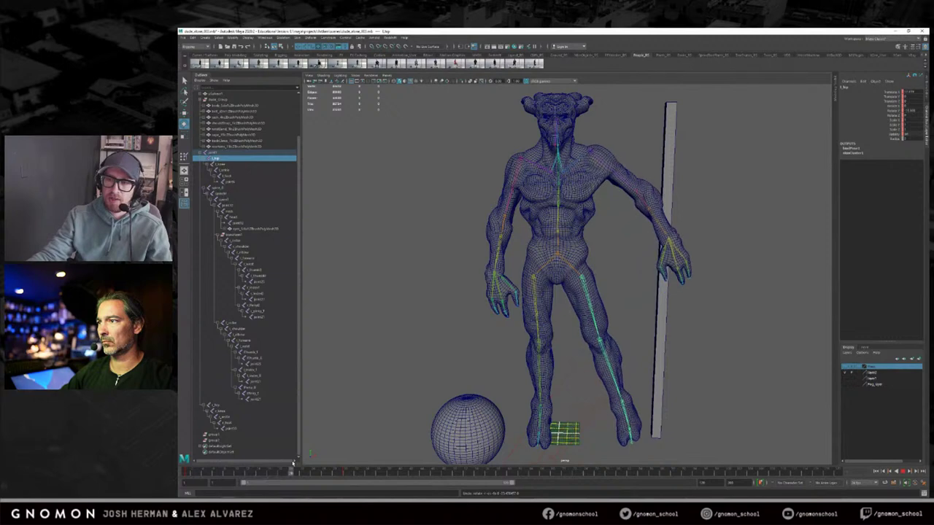
{"action": "key", "text": "ctrl+z"}
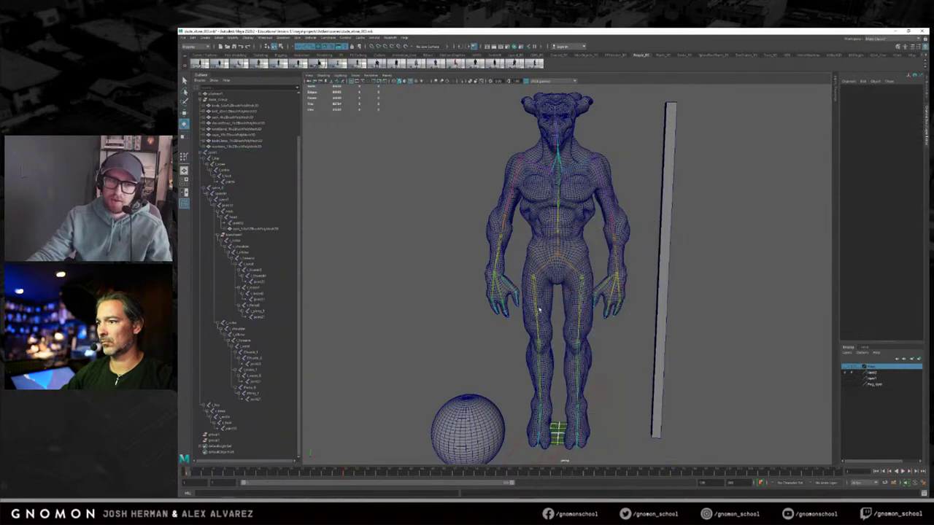
Step: Test the mirrored weights by rotating the right hip and right shoulder joints, undoing each rotation
{"action": "left_click", "coordinate": [537, 308]}
{"action": "left_click_drag", "start_coordinate": [569, 235], "coordinate": [576, 247]}
{"action": "key", "text": "ctrl+z"}
{"action": "left_click", "coordinate": [514, 194]}
{"action": "left_click", "coordinate": [514, 193]}
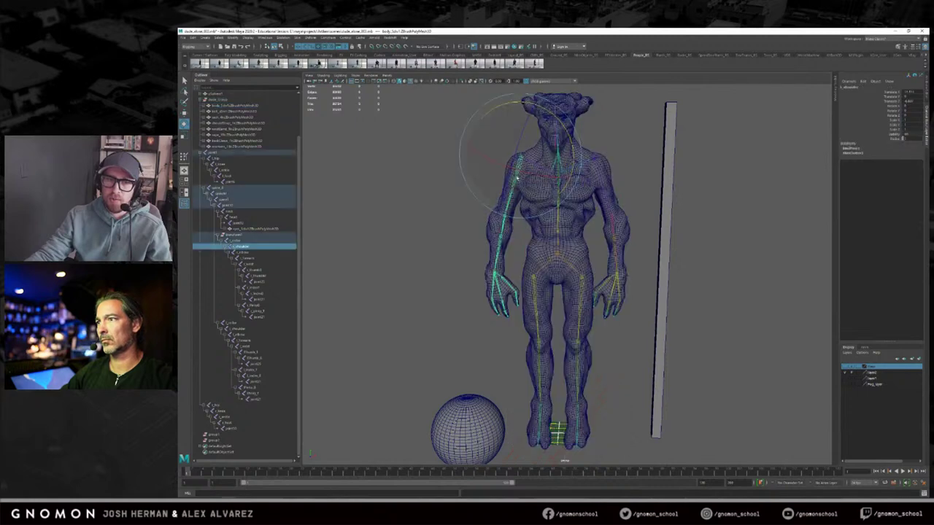
{"action": "mouse_move", "coordinate": [551, 142]}
{"action": "left_mouse_down"}
{"action": "mouse_move", "coordinate": [573, 144]}
{"action": "mouse_move", "coordinate": [575, 154]}
{"action": "mouse_move", "coordinate": [548, 135]}
{"action": "left_mouse_up"}
{"action": "key", "text": "ctrl+z"}
{"action": "left_click", "coordinate": [580, 129]}
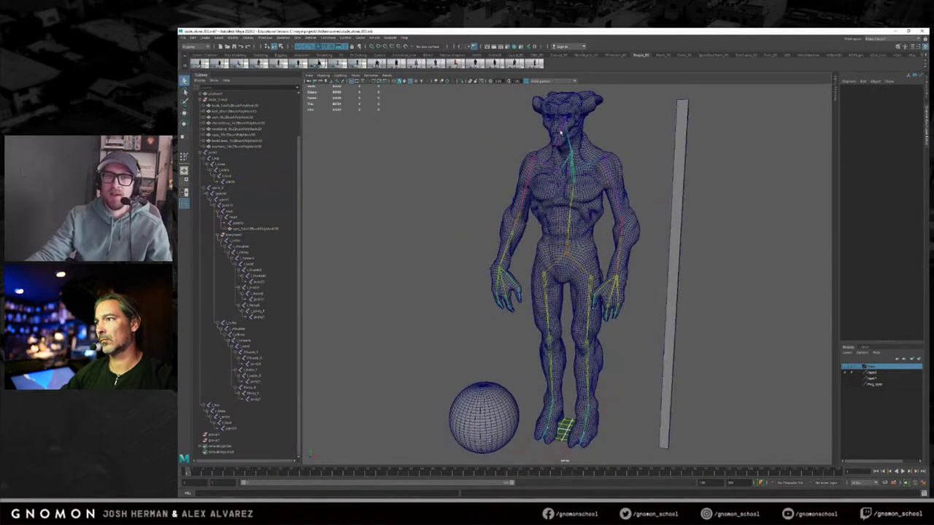
Step: Select the head joint to check it, clear the selection and return to the Select tool
{"action": "left_click", "coordinate": [553, 123]}
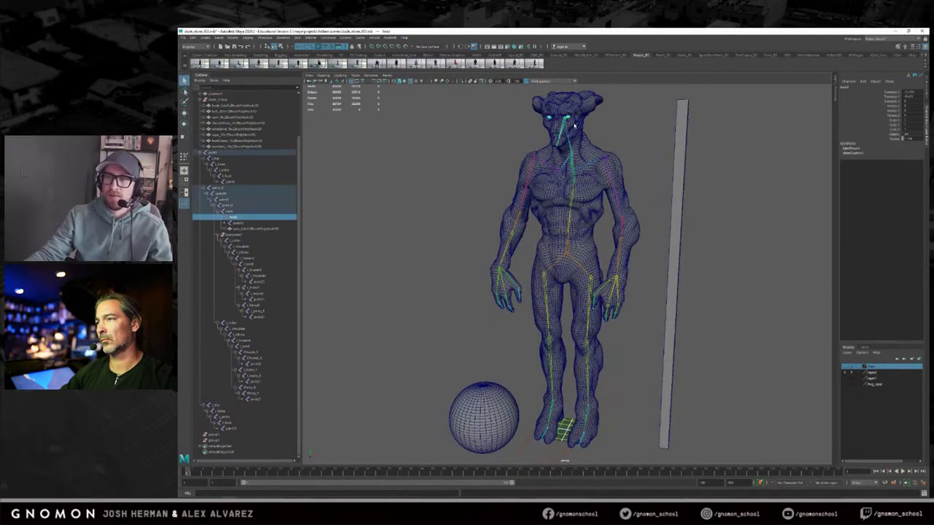
{"action": "left_click", "coordinate": [459, 167]}
{"action": "left_click_drag", "start_coordinate": [459, 167], "coordinate": [577, 218], "text": "alt"}
{"action": "key", "text": "q"}
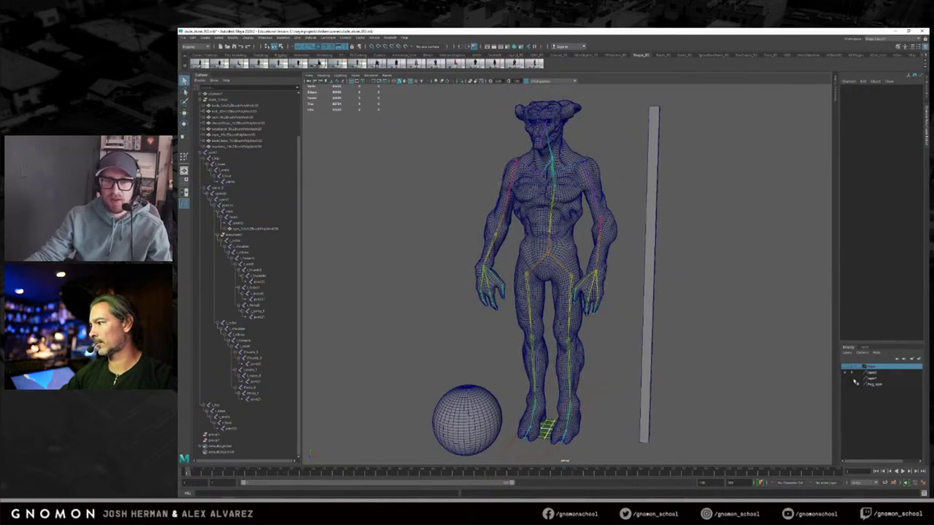
Step: Hide the display layer holding the creature's body and show layer1 with the additional meshes
{"action": "left_click", "coordinate": [846, 374]}
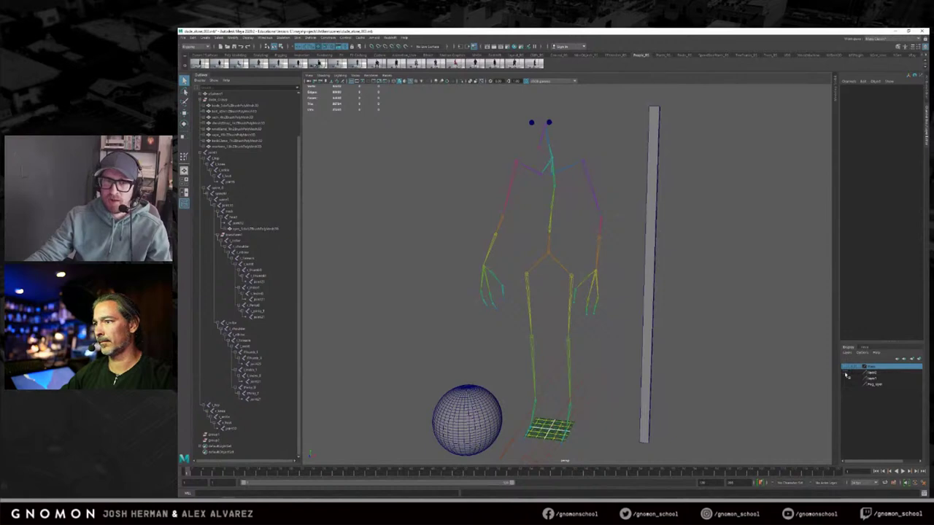
{"action": "left_click_drag", "start_coordinate": [699, 339], "coordinate": [696, 341], "text": "alt"}
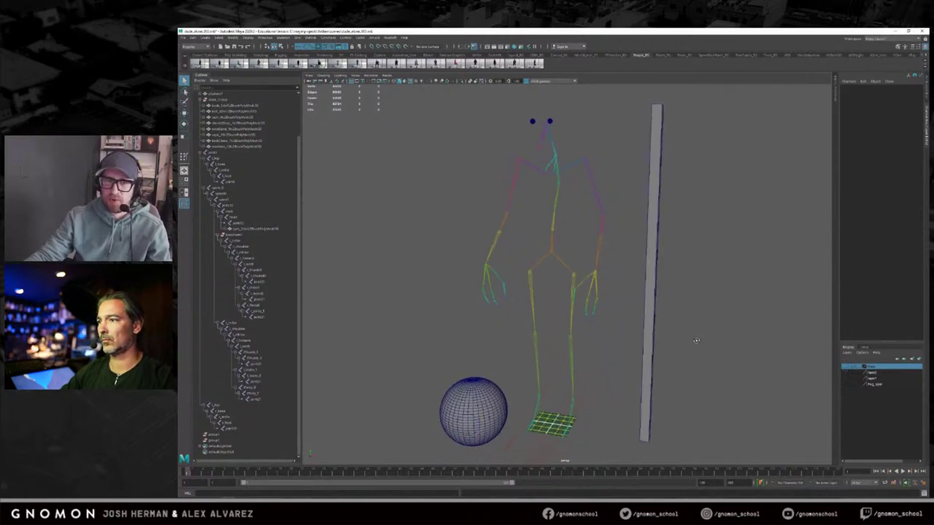
{"action": "left_click", "coordinate": [847, 380]}
{"action": "left_click", "coordinate": [847, 381]}
{"action": "left_click", "coordinate": [846, 380]}
{"action": "left_click_drag", "start_coordinate": [690, 328], "coordinate": [680, 326], "text": "alt"}
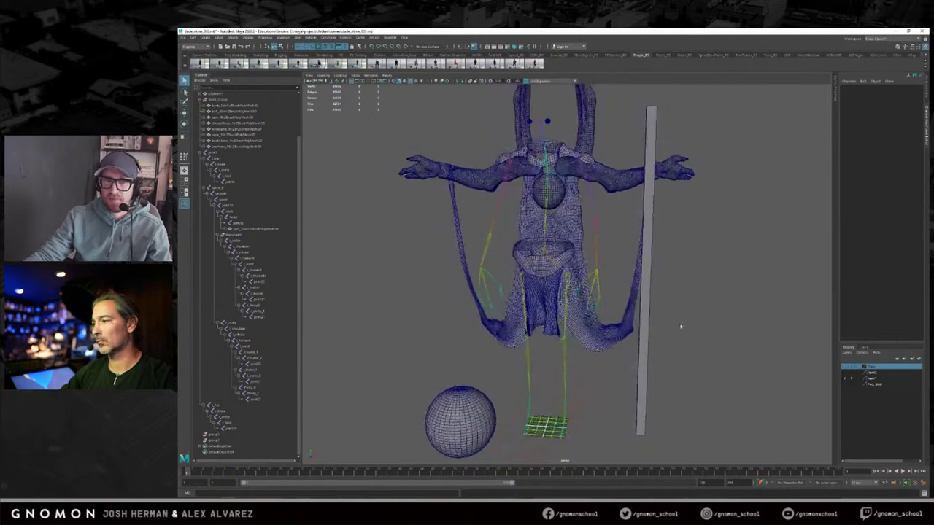
Step: Rename the display layer holding the creature's body to body_layer and save the layer settings
{"action": "double_click", "coordinate": [865, 373]}
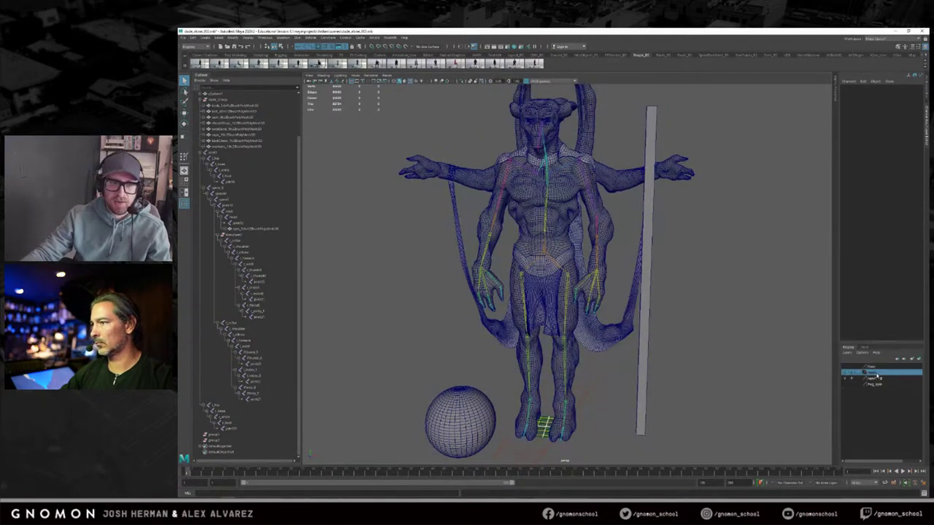
{"action": "type", "text": "body"}
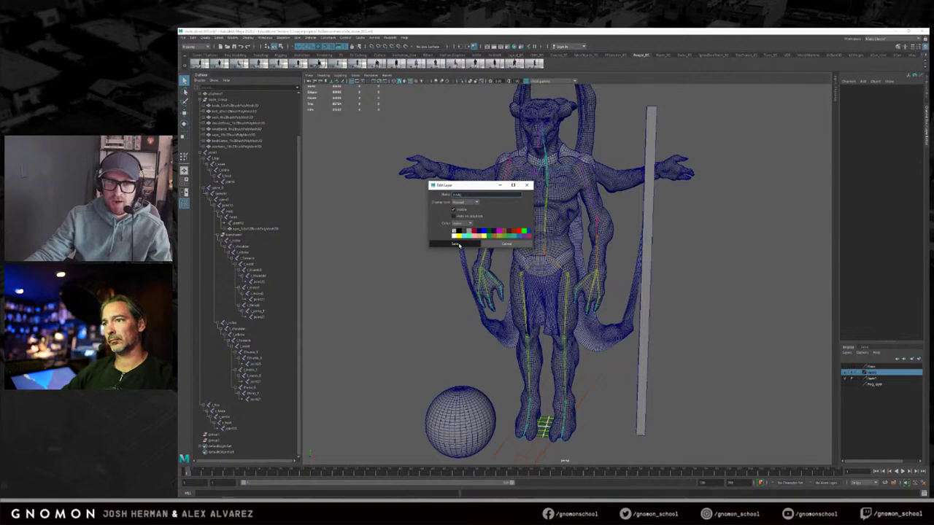
{"action": "type", "text": "_lo"}
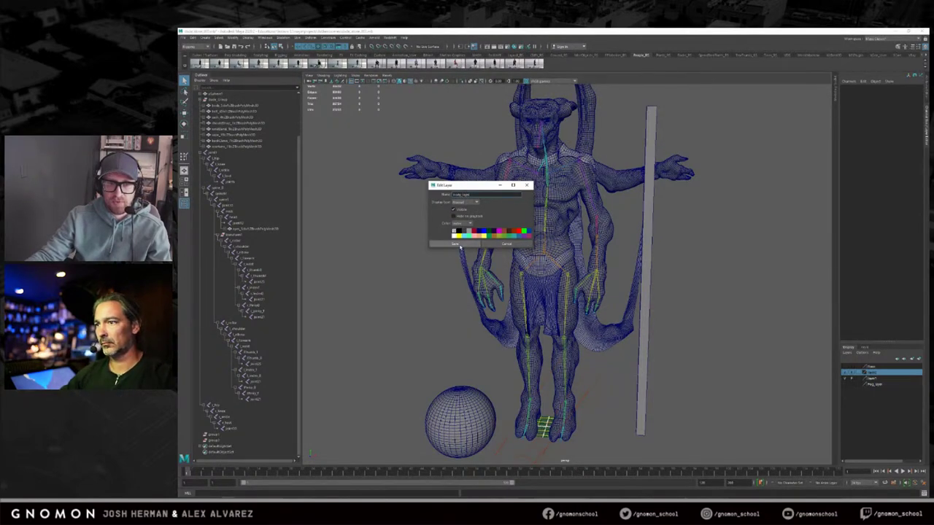
{"action": "left_click", "coordinate": [460, 245]}
Step: Test-rotate the creature's left shoulder joint to check the arm's skin deformation, and undo the rotation
{"action": "left_click_drag", "start_coordinate": [544, 233], "coordinate": [561, 230], "text": "alt"}
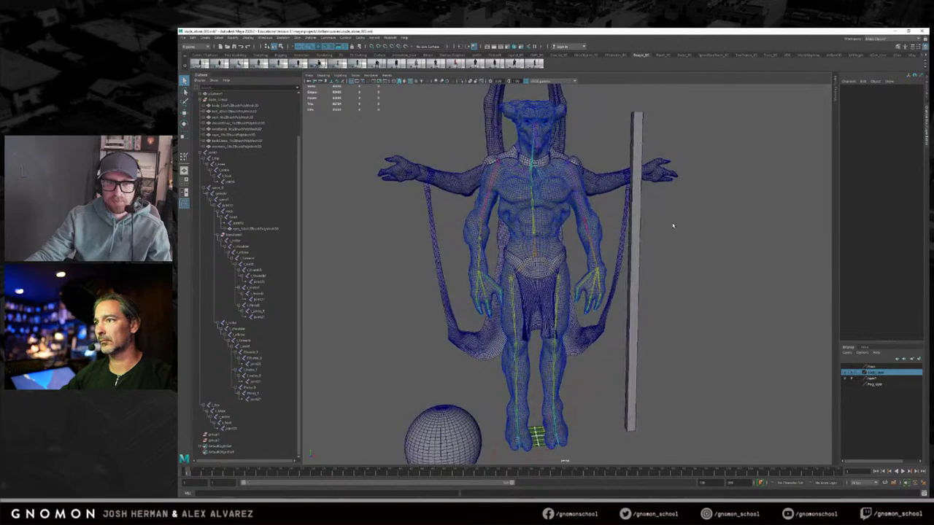
{"action": "middle_click_drag", "start_coordinate": [574, 226], "coordinate": [603, 272], "text": "alt"}
{"action": "right_click_drag", "start_coordinate": [603, 272], "coordinate": [650, 265], "text": "alt"}
{"action": "left_click_drag", "start_coordinate": [650, 265], "coordinate": [661, 261], "text": "alt"}
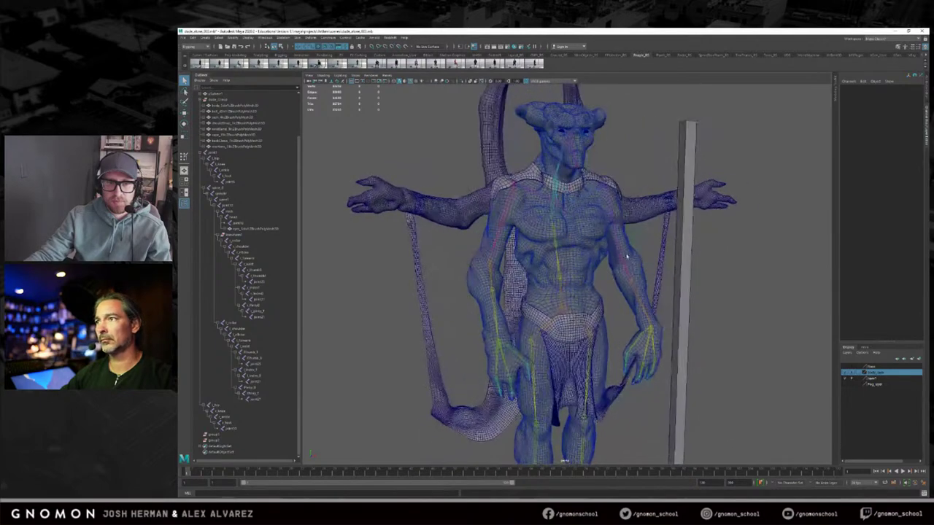
{"action": "right_click_drag", "start_coordinate": [661, 262], "coordinate": [679, 257], "text": "alt"}
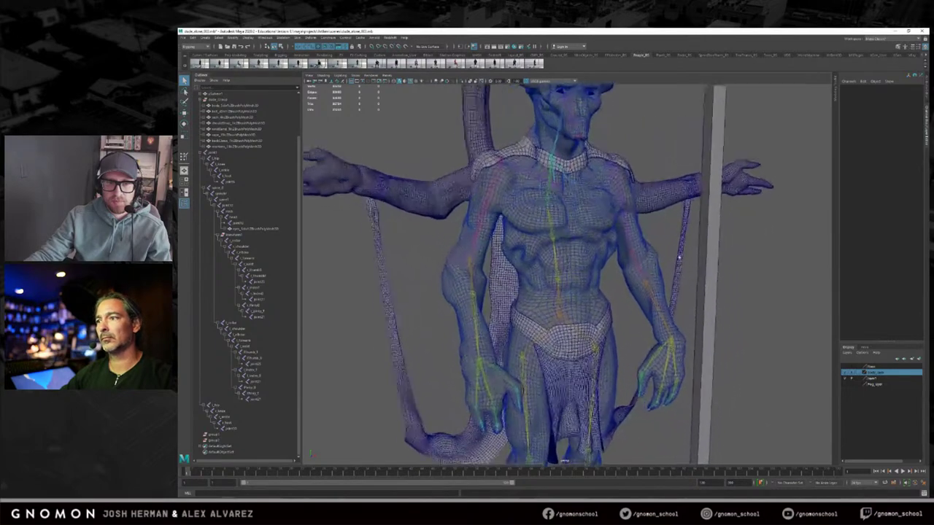
{"action": "left_click_drag", "start_coordinate": [680, 257], "coordinate": [671, 275], "text": "alt"}
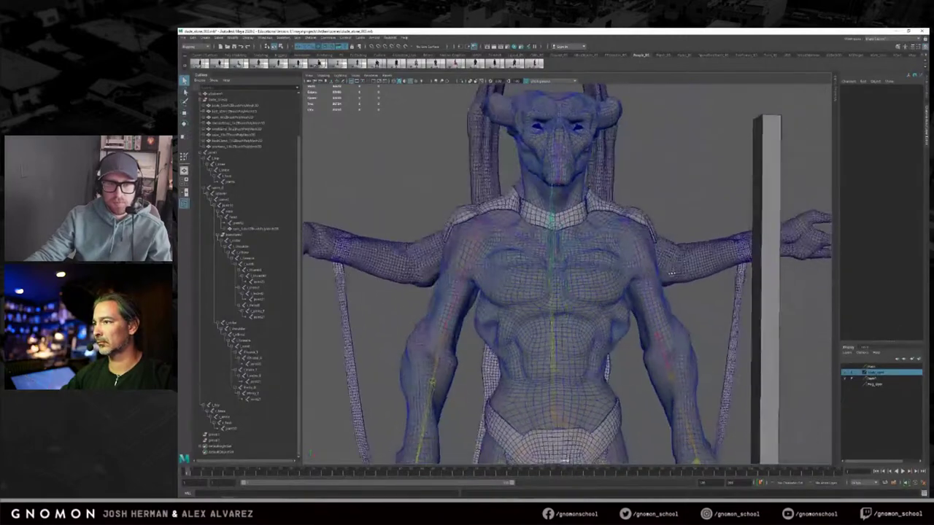
{"action": "middle_click_drag", "start_coordinate": [671, 275], "coordinate": [672, 245], "text": "alt"}
{"action": "left_click_drag", "start_coordinate": [671, 244], "coordinate": [662, 264], "text": "alt"}
{"action": "left_click", "coordinate": [669, 260]}
{"action": "key", "text": "e"}
{"action": "left_click_drag", "start_coordinate": [690, 151], "coordinate": [679, 141]}
{"action": "key", "text": "ctrl+z"}
Step: Test-rotate the right shoulder joint twice to check the mirrored weights, undoing each rotation
{"action": "left_click_drag", "start_coordinate": [517, 219], "coordinate": [466, 212], "text": "alt"}
{"action": "left_click", "coordinate": [433, 192]}
{"action": "left_click_drag", "start_coordinate": [425, 151], "coordinate": [445, 136]}
{"action": "key", "text": "ctrl+z"}
{"action": "middle_click_drag", "start_coordinate": [609, 272], "coordinate": [642, 261], "text": "alt"}
{"action": "left_click_drag", "start_coordinate": [642, 260], "coordinate": [531, 183], "text": "alt"}
{"action": "left_click_drag", "start_coordinate": [542, 108], "coordinate": [530, 112]}
{"action": "key", "text": "ctrl+z"}
Step: Test-rotate the left hip joint to check the leg's deformation, and undo the rotation
{"action": "right_click_drag", "start_coordinate": [636, 272], "coordinate": [607, 265], "text": "alt"}
{"action": "middle_click_drag", "start_coordinate": [627, 286], "coordinate": [632, 184], "text": "alt"}
{"action": "right_click_drag", "start_coordinate": [632, 183], "coordinate": [602, 189], "text": "alt"}
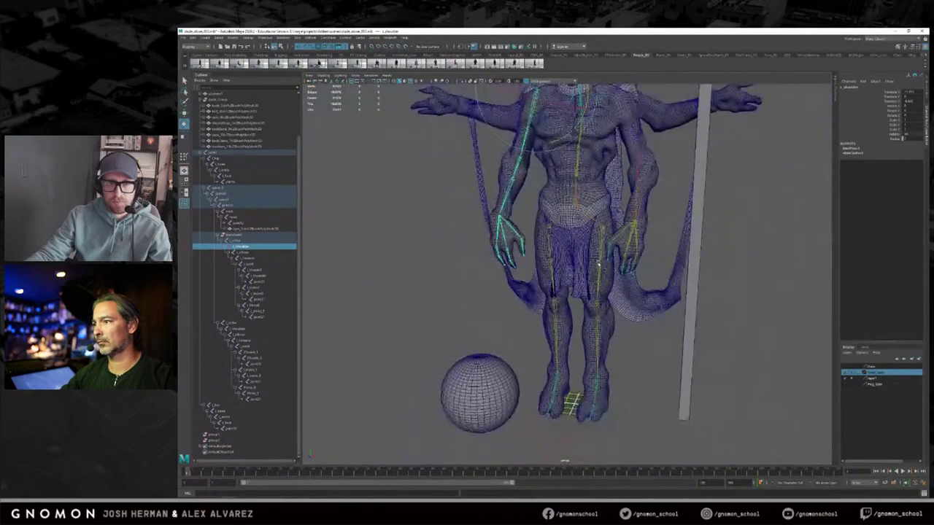
{"action": "left_click_drag", "start_coordinate": [607, 279], "coordinate": [594, 260], "text": "alt"}
{"action": "left_click", "coordinate": [598, 260]}
{"action": "left_click_drag", "start_coordinate": [622, 190], "coordinate": [614, 185]}
{"action": "key", "text": "ctrl+z"}
Step: Test-rotate the right hip joint, undo the rotation and clear the selection
{"action": "left_click_drag", "start_coordinate": [531, 234], "coordinate": [542, 251], "text": "alt"}
{"action": "key", "text": "q"}
{"action": "left_click", "coordinate": [534, 253]}
{"action": "key", "text": "e"}
{"action": "left_click_drag", "start_coordinate": [500, 209], "coordinate": [528, 180]}
{"action": "key", "text": "ctrl+z"}
{"action": "left_click_drag", "start_coordinate": [642, 266], "coordinate": [661, 229], "text": "alt"}
{"action": "key", "text": "q"}
{"action": "left_click", "coordinate": [678, 236]}
Step: Toggle the body layer's visibility off and on, and hide layer1 with the additional meshes
{"action": "right_click_drag", "start_coordinate": [661, 229], "coordinate": [647, 217], "text": "alt"}
{"action": "middle_click_drag", "start_coordinate": [647, 218], "coordinate": [629, 257], "text": "alt"}
{"action": "right_click_drag", "start_coordinate": [629, 258], "coordinate": [672, 260], "text": "alt"}
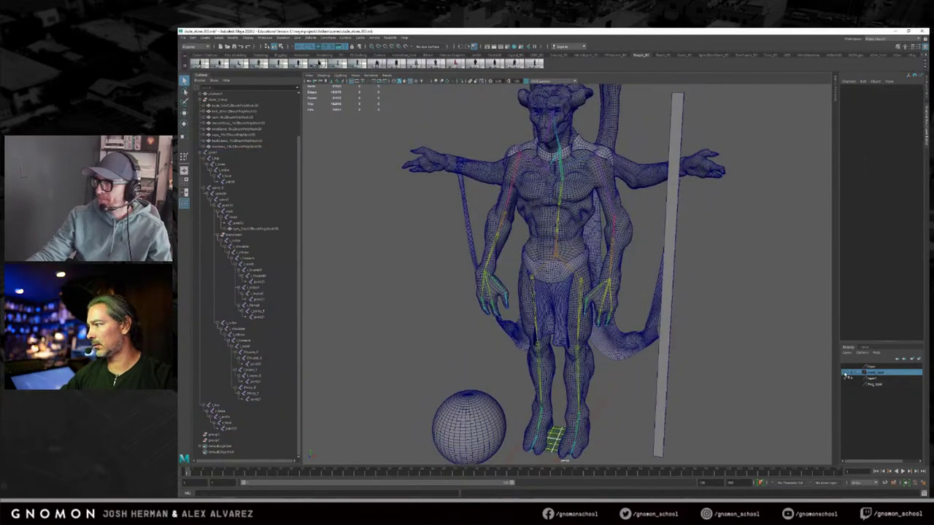
{"action": "left_click", "coordinate": [845, 374]}
{"action": "left_click", "coordinate": [845, 373]}
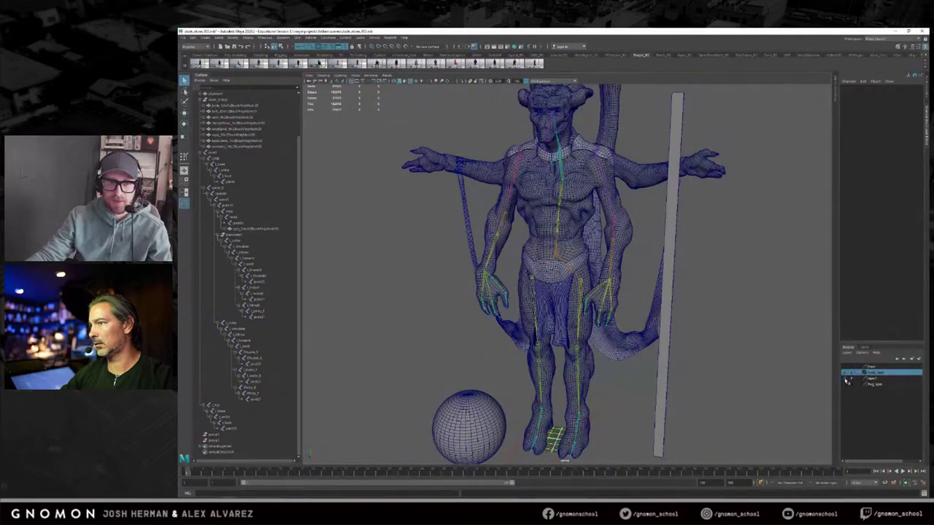
{"action": "left_click", "coordinate": [845, 379]}
{"action": "right_click_drag", "start_coordinate": [727, 319], "coordinate": [683, 297], "text": "alt"}
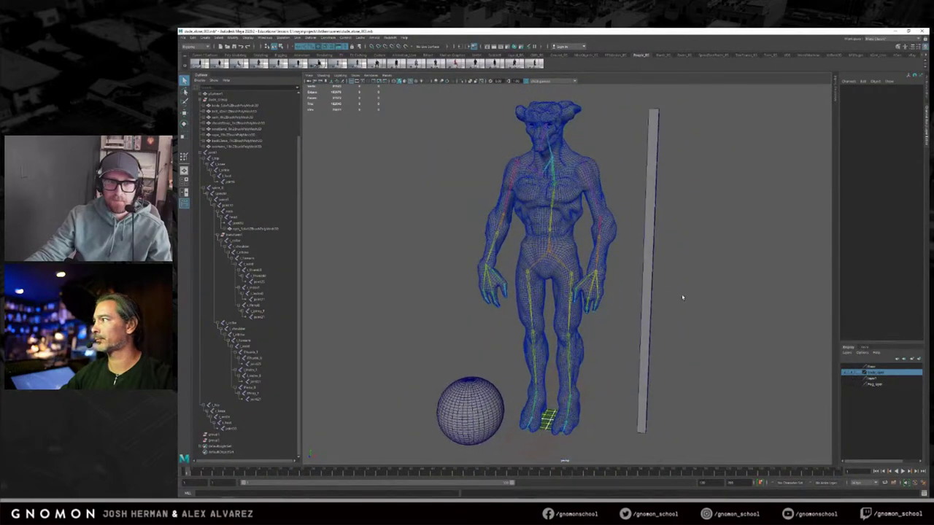
{"action": "left_click_drag", "start_coordinate": [683, 288], "coordinate": [687, 281], "text": "alt"}
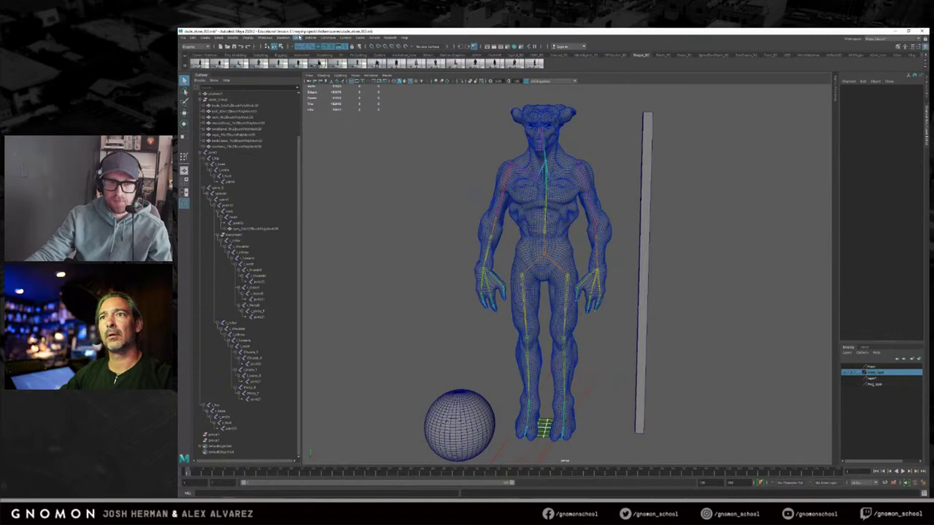
{"action": "left_click", "coordinate": [188, 46]}
{"action": "left_click", "coordinate": [191, 66]}
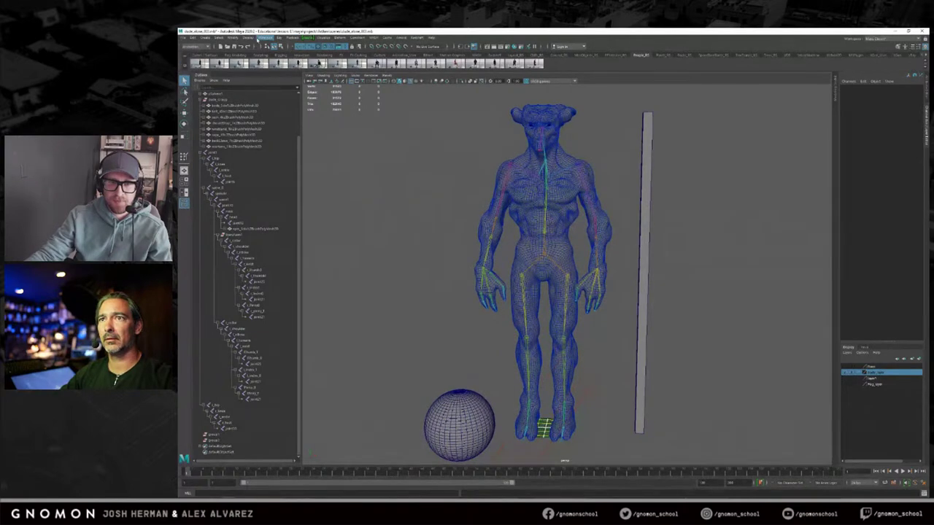
{"action": "left_click", "coordinate": [187, 46]}
{"action": "left_click", "coordinate": [191, 58]}
{"action": "left_click", "coordinate": [281, 37]}
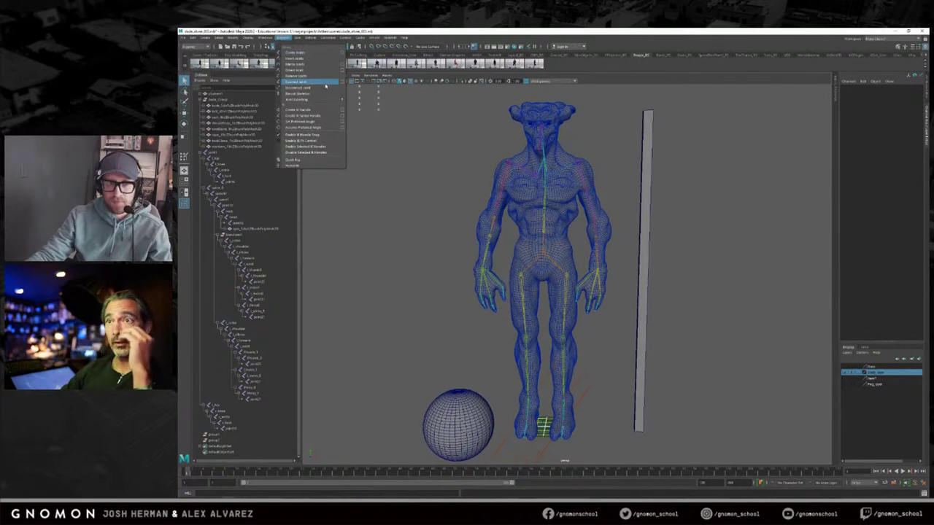
{"action": "left_click", "coordinate": [343, 110]}
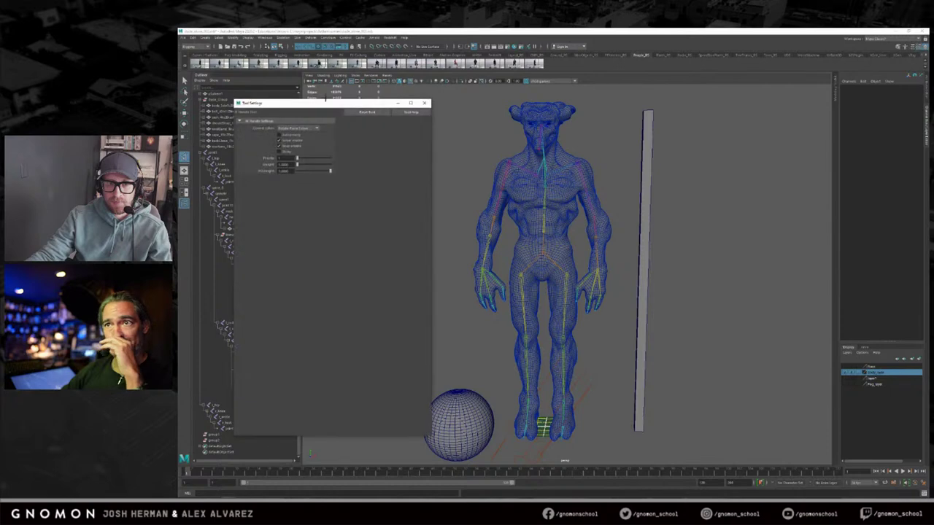
{"action": "left_click_drag", "start_coordinate": [261, 101], "coordinate": [357, 113]}
{"action": "left_click_drag", "start_coordinate": [601, 170], "coordinate": [619, 165], "text": "alt"}
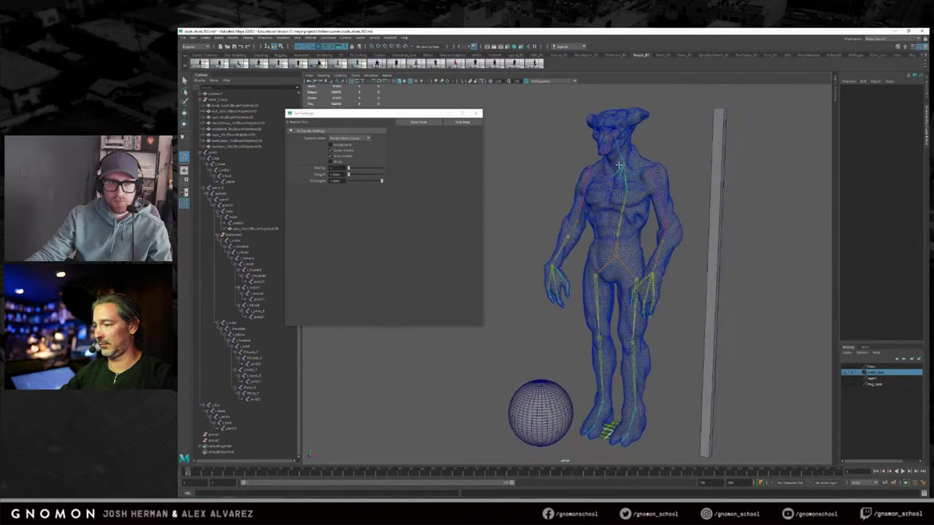
{"action": "right_click_drag", "start_coordinate": [540, 420], "coordinate": [545, 421], "text": "alt"}
{"action": "left_click_drag", "start_coordinate": [350, 119], "coordinate": [381, 134]}
{"action": "left_click_drag", "start_coordinate": [317, 125], "coordinate": [363, 126]}
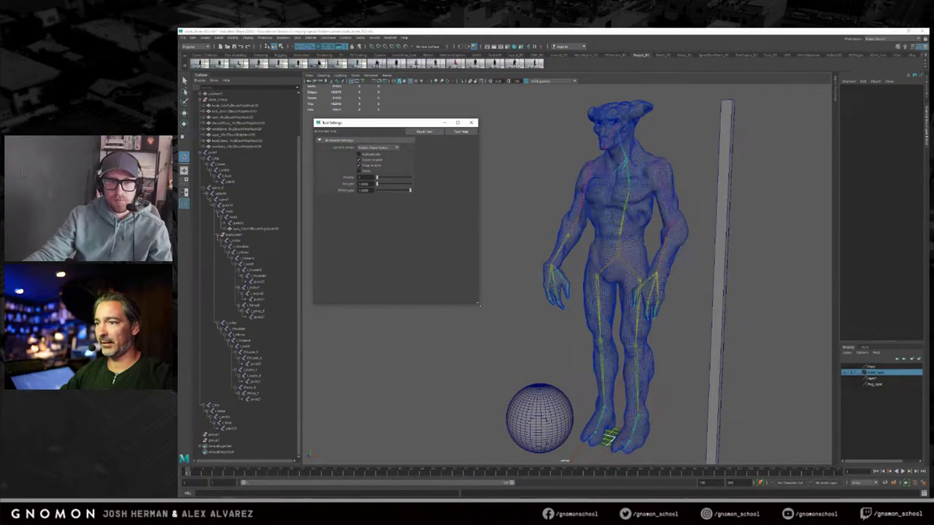
{"action": "left_click_drag", "start_coordinate": [476, 301], "coordinate": [457, 298]}
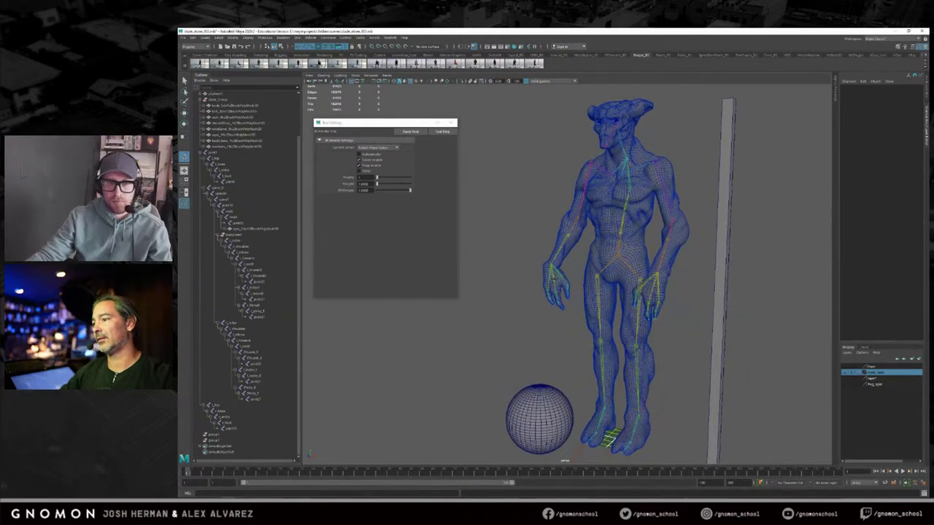
{"action": "left_click_drag", "start_coordinate": [569, 271], "coordinate": [577, 269], "text": "alt"}
{"action": "middle_click_drag", "start_coordinate": [577, 269], "coordinate": [532, 274], "text": "alt"}
{"action": "scroll", "coordinate": [532, 274], "scroll_direction": "up", "scroll_amount": 1}
{"action": "scroll", "coordinate": [532, 274], "scroll_direction": "down", "scroll_amount": 1}
{"action": "right_click_drag", "start_coordinate": [532, 274], "coordinate": [585, 273], "text": "alt"}
{"action": "key", "text": "q"}
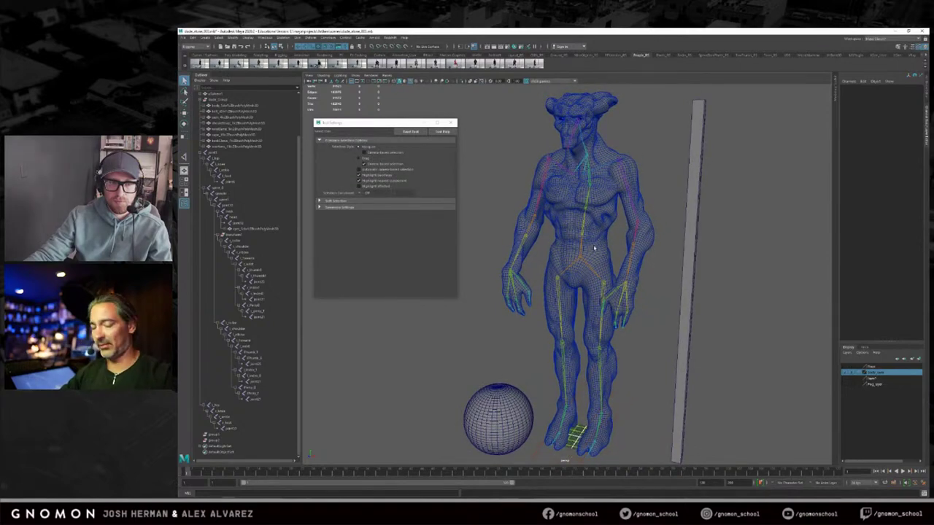
Step: Test-bend the left elbow joint to check how the forearm deforms, undoing the rotations
{"action": "left_click_drag", "start_coordinate": [596, 248], "coordinate": [612, 251], "text": "alt"}
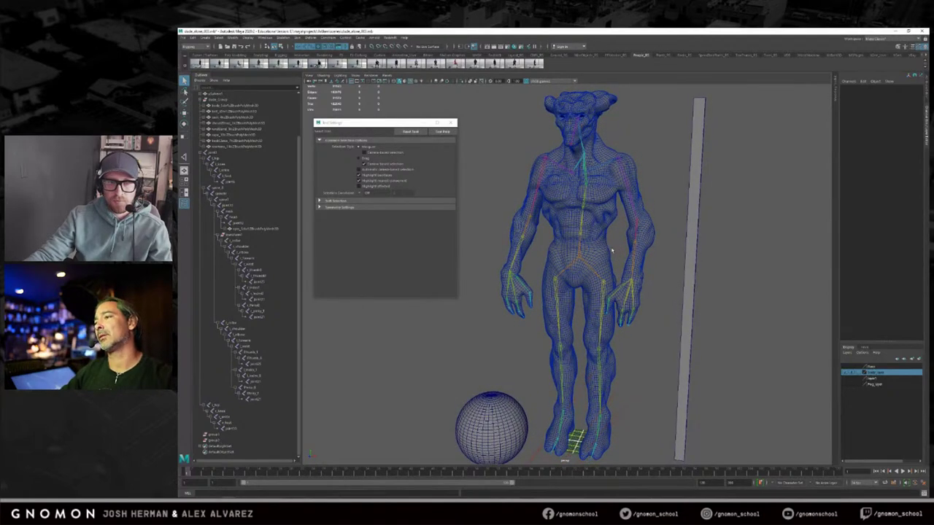
{"action": "left_click_drag", "start_coordinate": [615, 248], "coordinate": [625, 230], "text": "alt"}
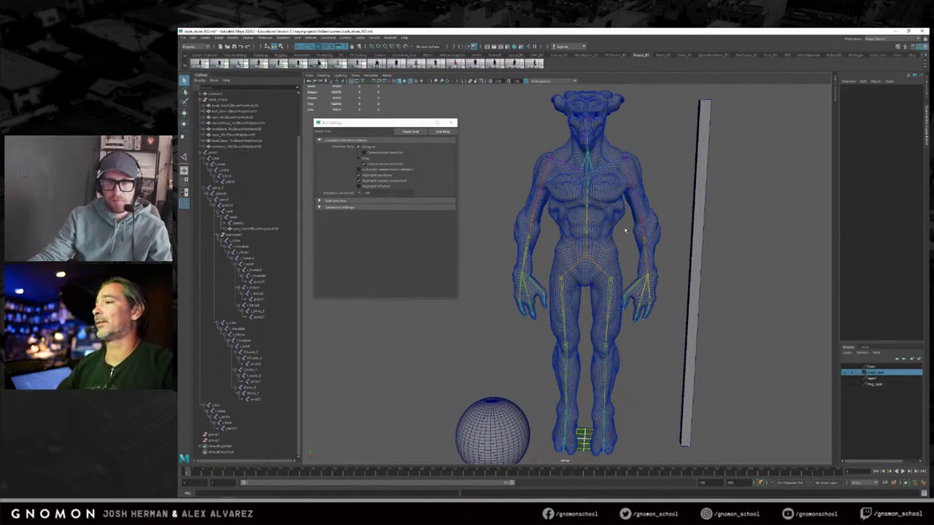
{"action": "left_click_drag", "start_coordinate": [625, 230], "coordinate": [623, 258], "text": "alt"}
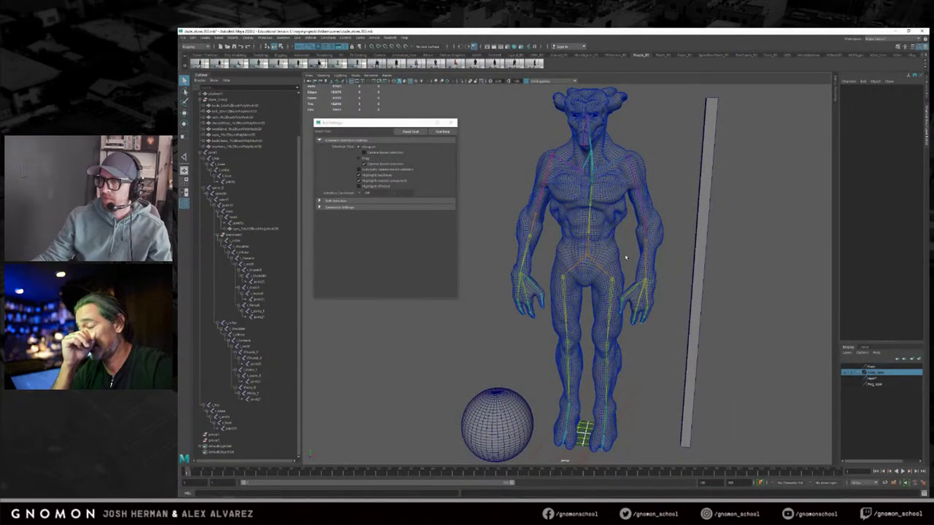
{"action": "left_click_drag", "start_coordinate": [619, 260], "coordinate": [622, 259], "text": "alt"}
{"action": "right_click_drag", "start_coordinate": [629, 231], "coordinate": [653, 232], "text": "alt"}
{"action": "left_click", "coordinate": [653, 232]}
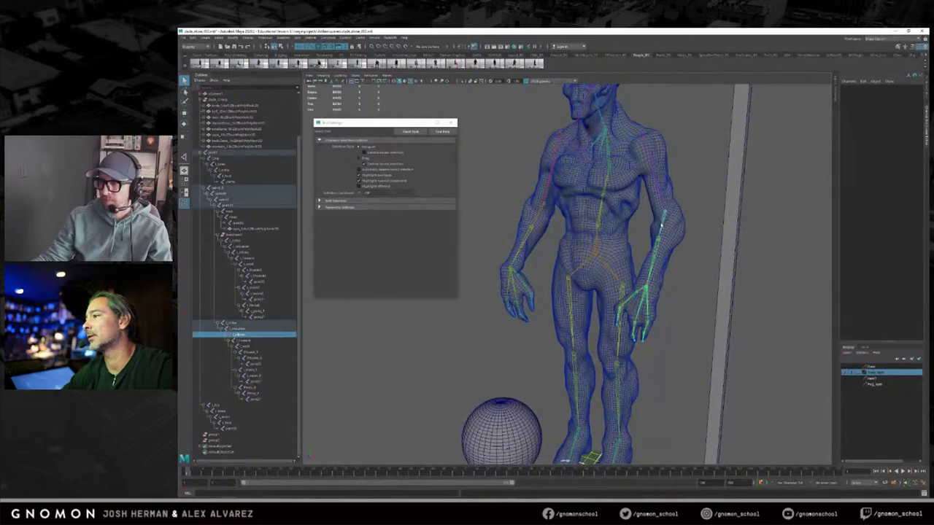
{"action": "key", "text": "e"}
{"action": "left_click_drag", "start_coordinate": [648, 229], "coordinate": [649, 196]}
{"action": "key", "text": "ctrl+z"}
{"action": "left_click_drag", "start_coordinate": [615, 223], "coordinate": [602, 223], "text": "alt"}
{"action": "right_click_drag", "start_coordinate": [602, 223], "coordinate": [652, 207], "text": "alt"}
{"action": "middle_click_drag", "start_coordinate": [652, 207], "coordinate": [616, 227], "text": "alt"}
{"action": "left_click_drag", "start_coordinate": [608, 236], "coordinate": [618, 218]}
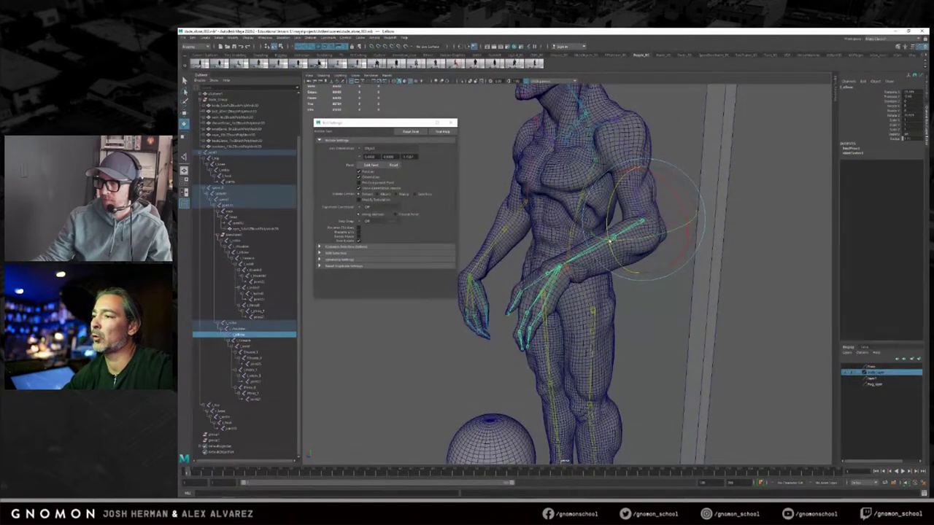
{"action": "mouse_move", "coordinate": [608, 218]}
{"action": "left_mouse_down"}
{"action": "mouse_move", "coordinate": [646, 219]}
{"action": "mouse_move", "coordinate": [610, 236]}
{"action": "mouse_move", "coordinate": [605, 205]}
{"action": "left_mouse_up"}
{"action": "key", "text": "ctrl+z"}
Step: Clear the joint selection and close the tool settings window
{"action": "left_click", "coordinate": [650, 304]}
{"action": "left_click_drag", "start_coordinate": [650, 304], "coordinate": [593, 210], "text": "alt"}
{"action": "left_click", "coordinate": [448, 126]}
{"action": "scroll", "coordinate": [470, 176], "scroll_direction": "down", "scroll_amount": 3}
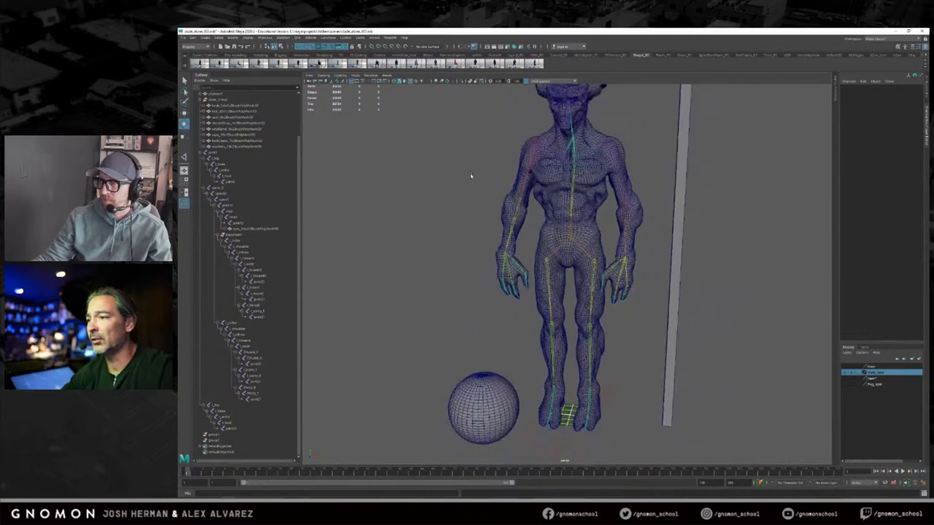
{"action": "left_click_drag", "start_coordinate": [450, 171], "coordinate": [511, 174], "text": "alt"}
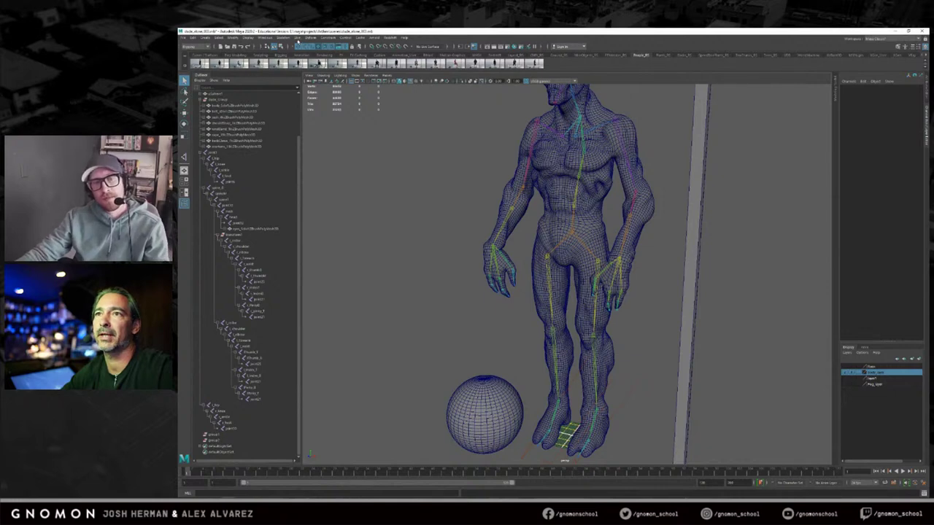
Step: Create an IK handle with the Rotate-Plane Solver from the left shoulder to the left forearm joint, and close the tool settings
{"action": "left_click", "coordinate": [298, 38]}
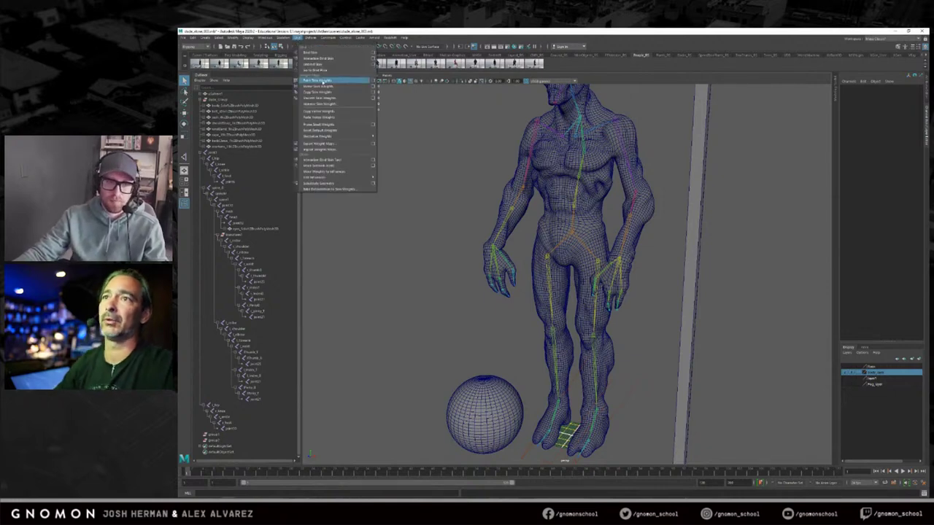
{"action": "left_click", "coordinate": [298, 38]}
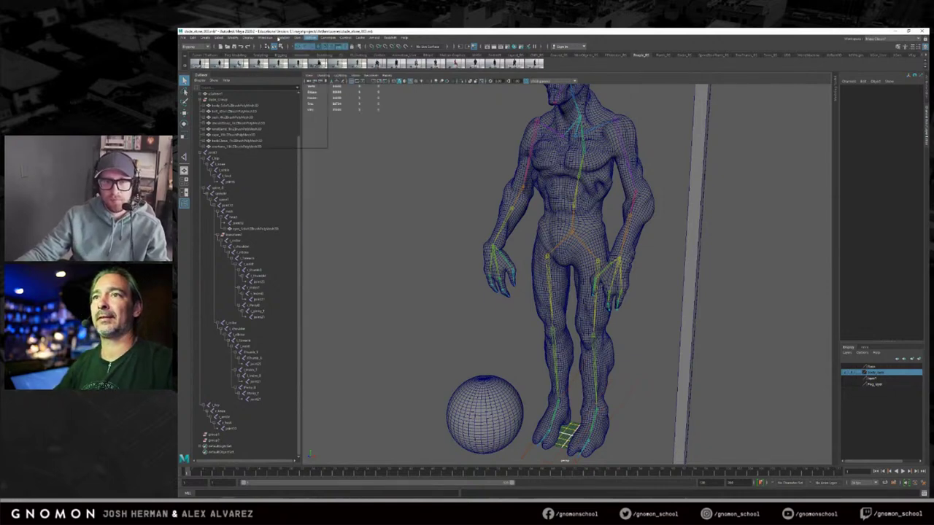
{"action": "left_click", "coordinate": [280, 38]}
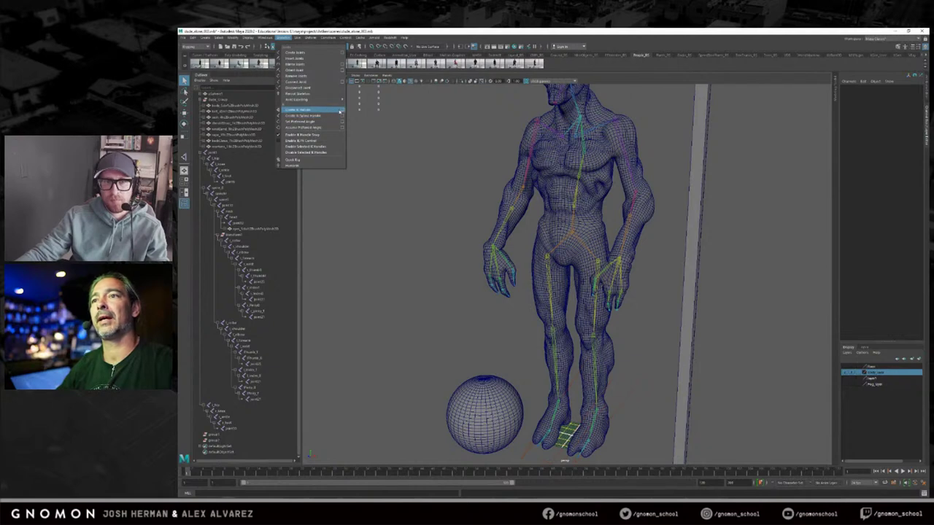
{"action": "left_click", "coordinate": [341, 110]}
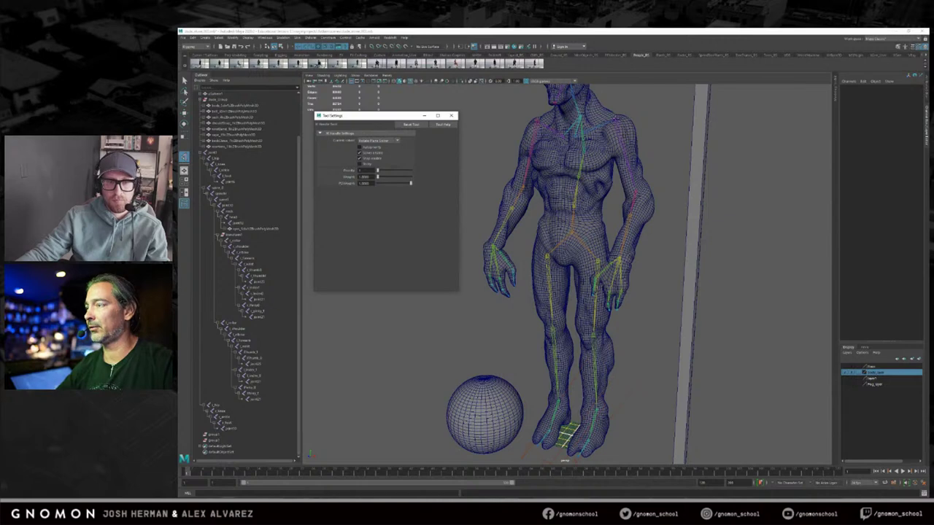
{"action": "left_click", "coordinate": [652, 147]}
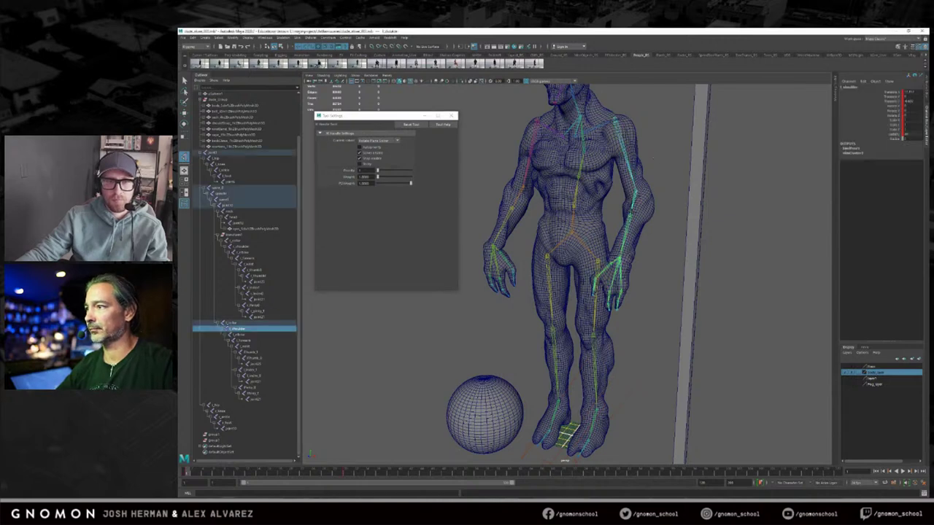
{"action": "left_click", "coordinate": [631, 216]}
{"action": "left_click_drag", "start_coordinate": [642, 220], "coordinate": [655, 221], "text": "alt"}
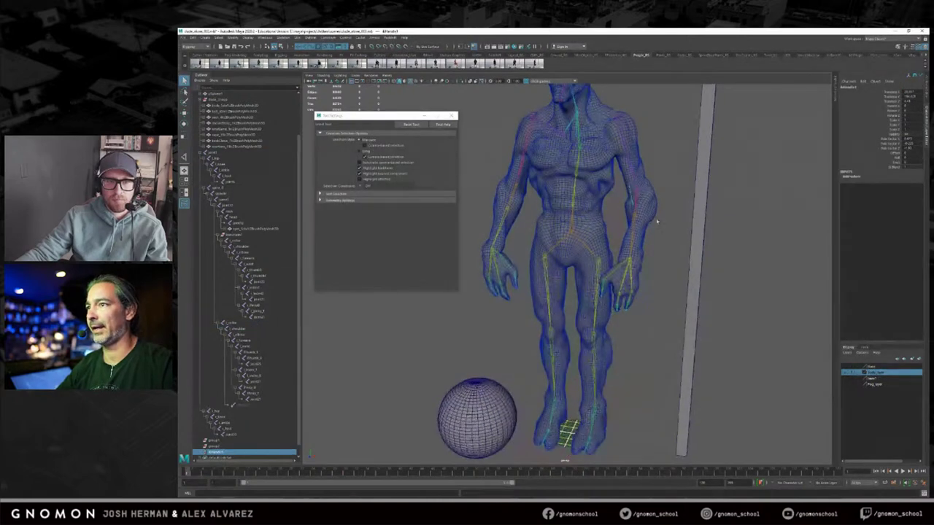
{"action": "left_click", "coordinate": [453, 117]}
Step: Activate the Move tool on the IK handle, switch to wireframe display and hide the body layer to expose the arm joints
{"action": "key", "text": "w"}
{"action": "right_click_drag", "start_coordinate": [506, 171], "coordinate": [562, 169], "text": "alt"}
{"action": "middle_click_drag", "start_coordinate": [562, 170], "coordinate": [524, 212], "text": "alt"}
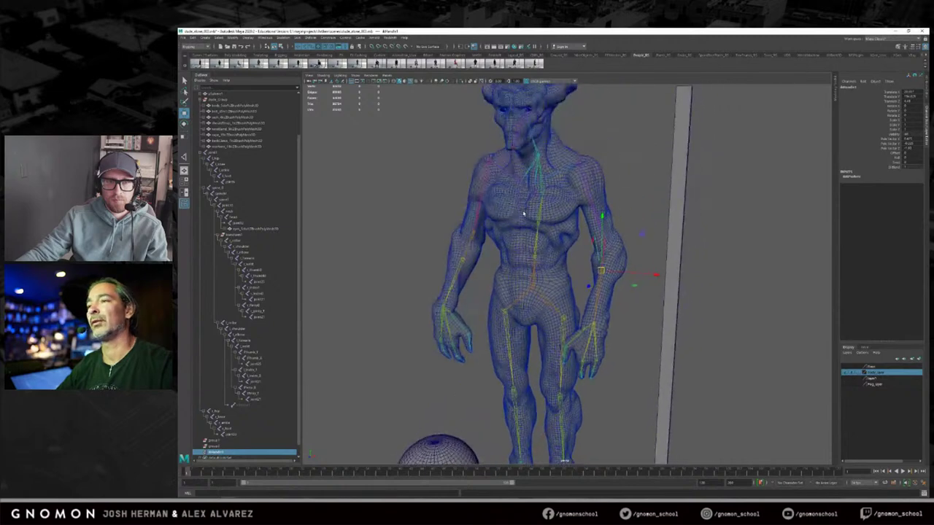
{"action": "right_click_drag", "start_coordinate": [523, 212], "coordinate": [536, 201], "text": "alt"}
{"action": "key", "text": "4"}
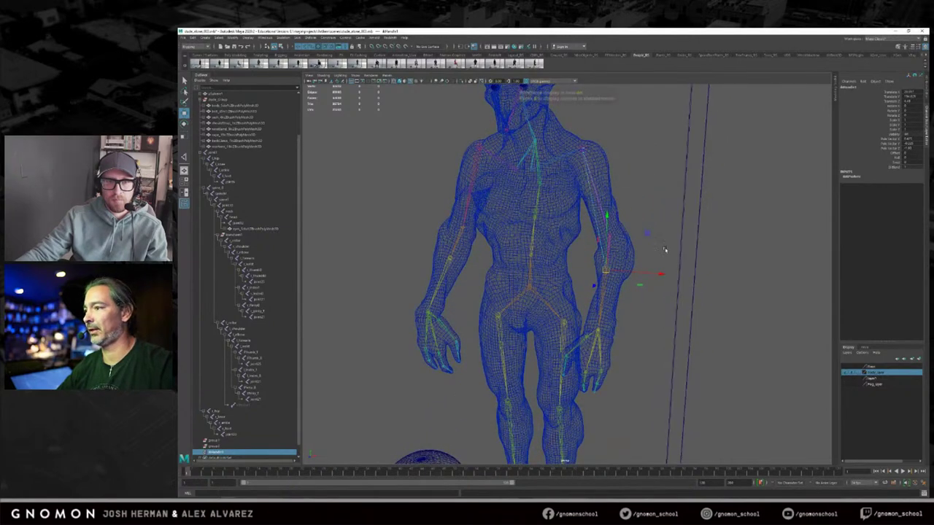
{"action": "left_click", "coordinate": [847, 372]}
{"action": "right_click_drag", "start_coordinate": [551, 286], "coordinate": [586, 284], "text": "alt"}
{"action": "left_click_drag", "start_coordinate": [586, 284], "coordinate": [553, 163], "text": "alt"}
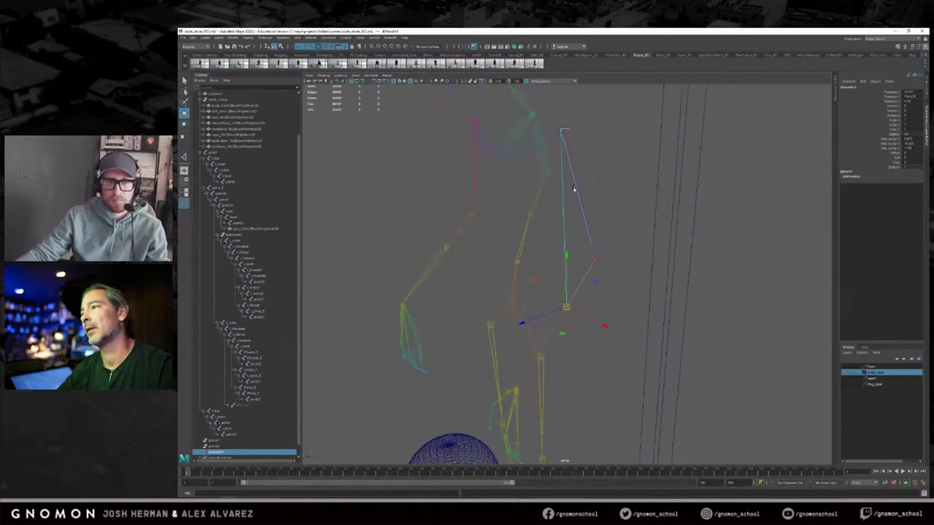
Step: Try moving the left arm's IK handle to test how the elbow bends, and undo the move
{"action": "left_click_drag", "start_coordinate": [566, 220], "coordinate": [566, 306], "text": "alt"}
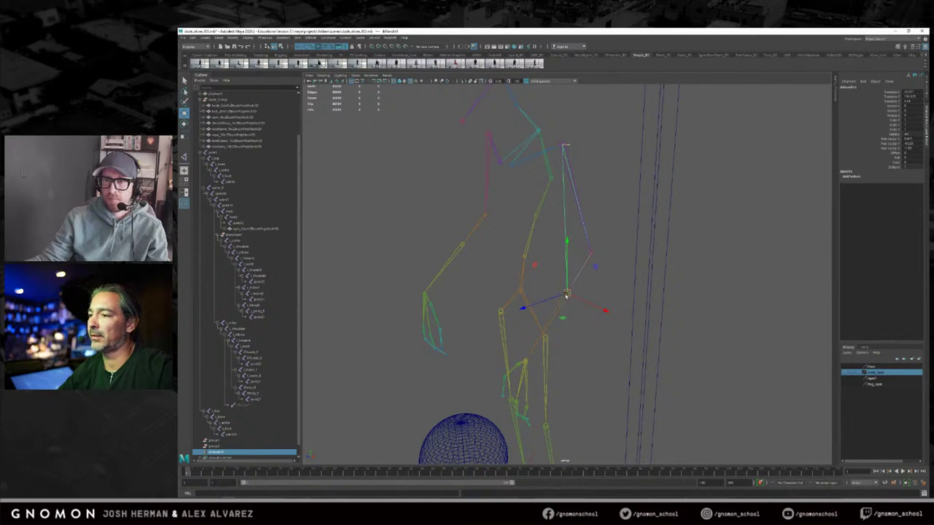
{"action": "left_click_drag", "start_coordinate": [572, 293], "coordinate": [569, 277], "text": "alt"}
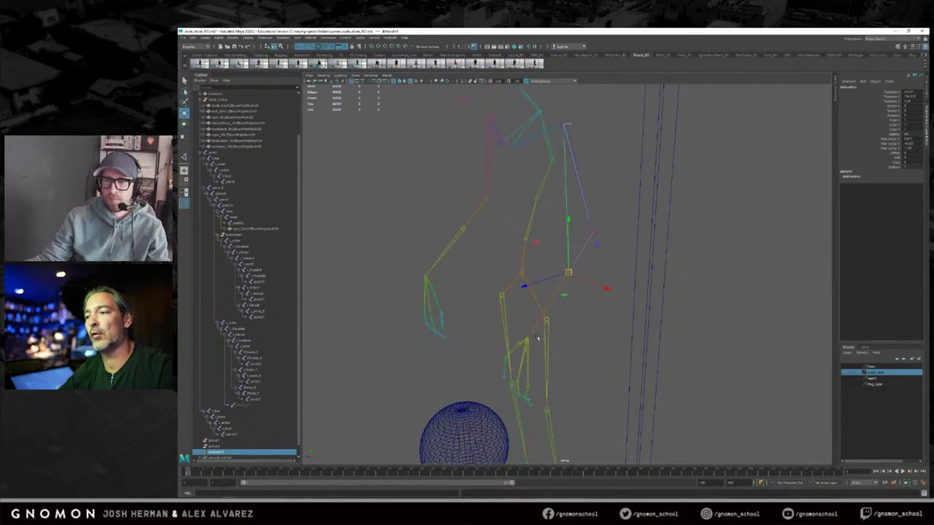
{"action": "left_click_drag", "start_coordinate": [535, 310], "coordinate": [533, 313], "text": "alt"}
{"action": "left_click_drag", "start_coordinate": [568, 273], "coordinate": [534, 224]}
{"action": "left_click_drag", "start_coordinate": [539, 219], "coordinate": [617, 285], "text": "alt"}
{"action": "right_click_drag", "start_coordinate": [617, 285], "coordinate": [578, 290], "text": "alt"}
{"action": "middle_click_drag", "start_coordinate": [595, 291], "coordinate": [585, 263], "text": "alt"}
{"action": "left_click_drag", "start_coordinate": [585, 264], "coordinate": [563, 208], "text": "alt"}
{"action": "key", "text": "ctrl+z"}
Step: Raise the left arm's IK handle and shift it sideways to check the joint chain's bending, undoing the trial moves
{"action": "left_click_drag", "start_coordinate": [557, 267], "coordinate": [614, 188], "text": "alt"}
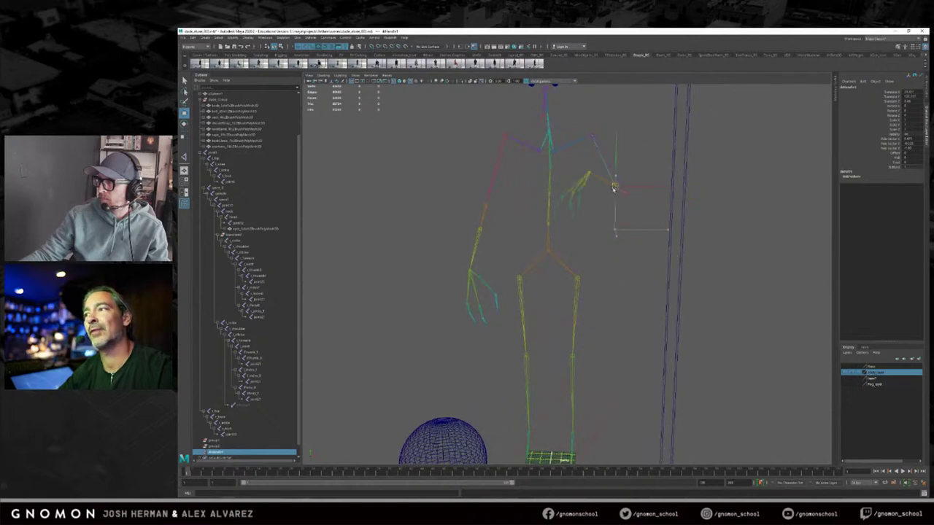
{"action": "left_click_drag", "start_coordinate": [583, 219], "coordinate": [657, 207]}
{"action": "key", "text": "ctrl+z"}
{"action": "left_click_drag", "start_coordinate": [595, 276], "coordinate": [654, 278], "text": "alt"}
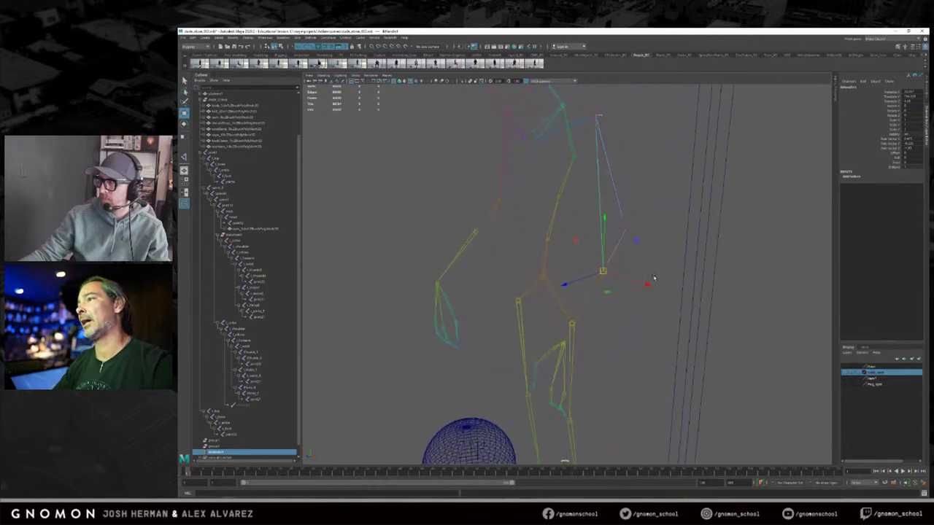
{"action": "left_click_drag", "start_coordinate": [602, 229], "coordinate": [605, 229], "text": "alt"}
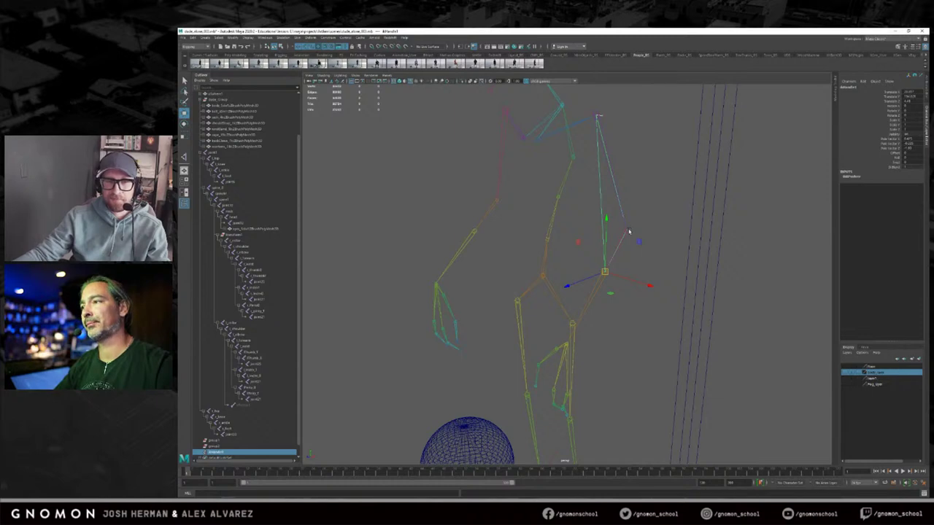
{"action": "left_click_drag", "start_coordinate": [621, 265], "coordinate": [577, 267], "text": "alt"}
{"action": "key", "text": "ctrl+z"}
Step: Try moving the skeleton's root joint to test the IK arm's reaction, then undo it and return to the Select tool
{"action": "right_click_drag", "start_coordinate": [578, 267], "coordinate": [557, 263], "text": "alt"}
{"action": "middle_click_drag", "start_coordinate": [556, 263], "coordinate": [552, 240], "text": "alt"}
{"action": "left_click_drag", "start_coordinate": [552, 239], "coordinate": [583, 255], "text": "alt"}
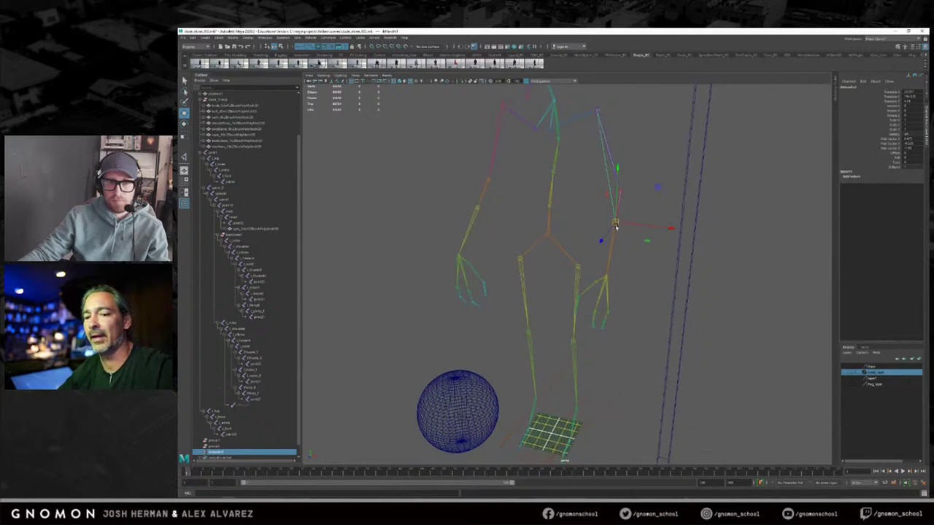
{"action": "left_click", "coordinate": [555, 244]}
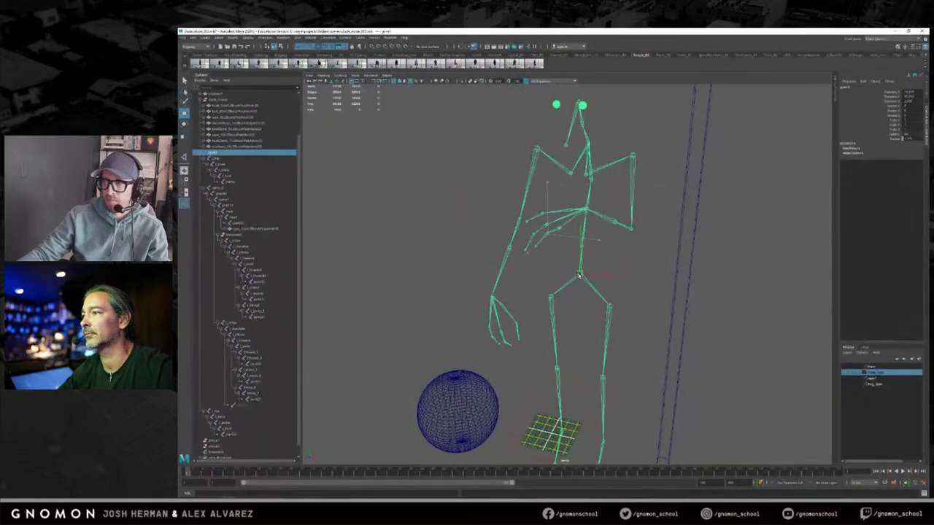
{"action": "left_click_drag", "start_coordinate": [561, 254], "coordinate": [566, 260], "text": "alt"}
{"action": "key", "text": "q"}
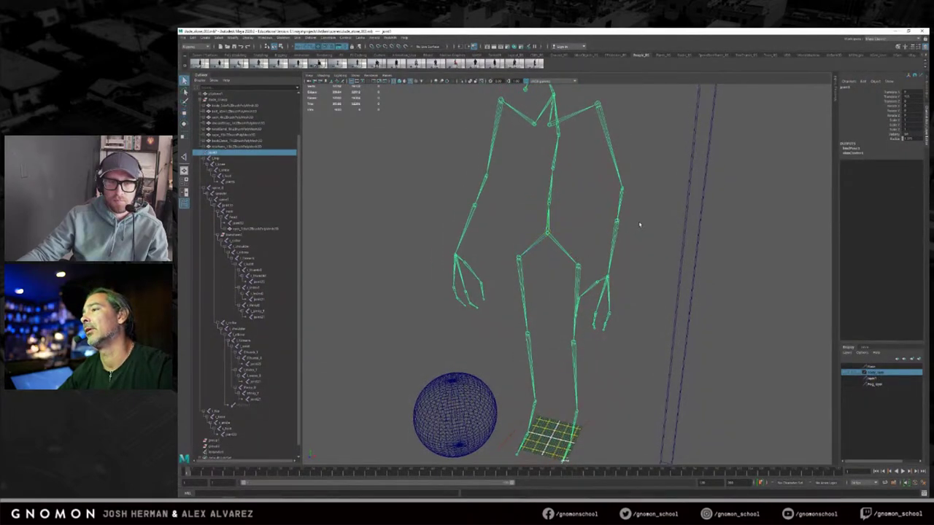
Step: Reselect the left arm's IK handle, test its movement once more and undo it
{"action": "left_click", "coordinate": [640, 223]}
{"action": "left_click_drag", "start_coordinate": [606, 215], "coordinate": [646, 255]}
{"action": "key", "text": "w"}
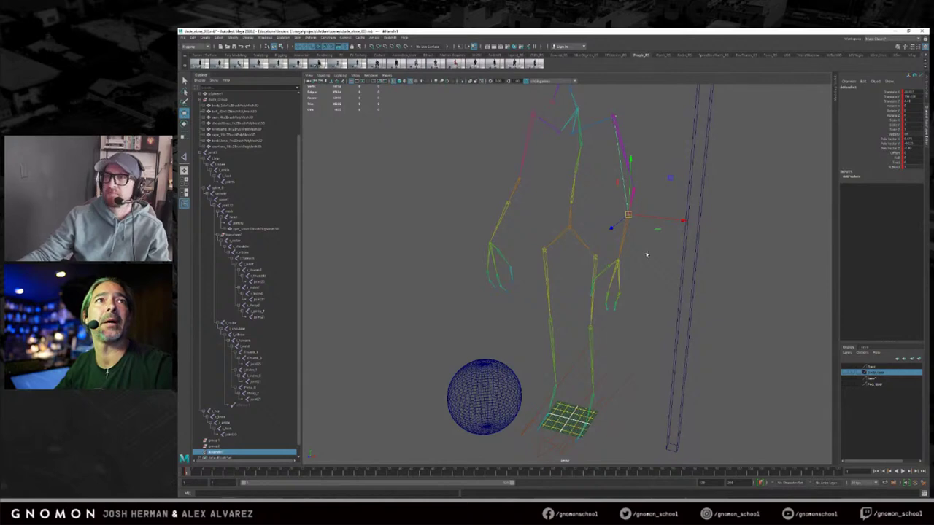
{"action": "left_click_drag", "start_coordinate": [645, 254], "coordinate": [615, 211], "text": "alt"}
{"action": "key", "text": "ctrl+z"}
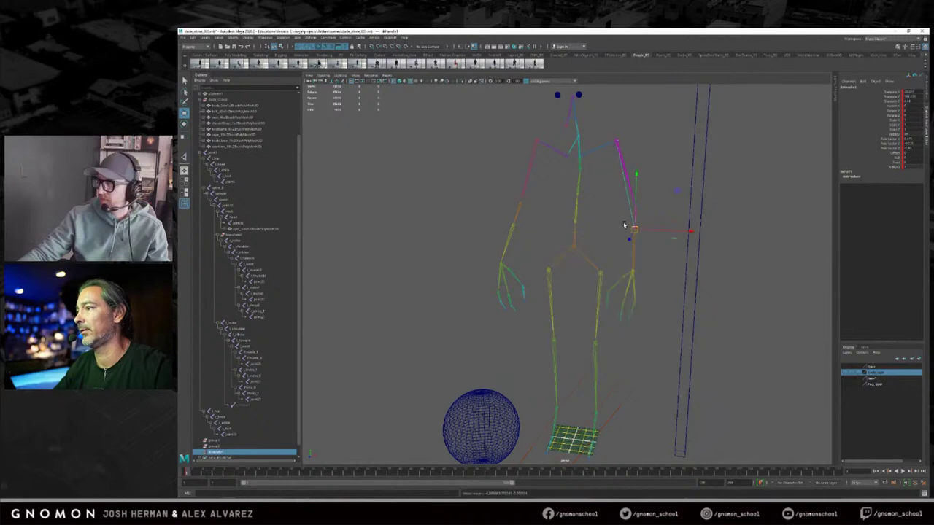
Step: Delete the IK handle from the left arm
{"action": "left_click", "coordinate": [325, 367]}
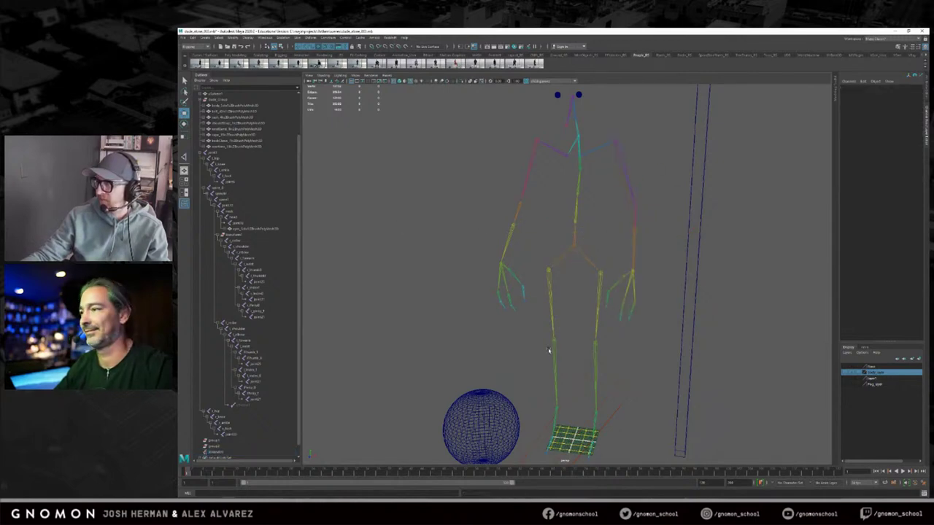
{"action": "left_click_drag", "start_coordinate": [545, 353], "coordinate": [558, 338], "text": "alt"}
{"action": "left_click", "coordinate": [633, 237]}
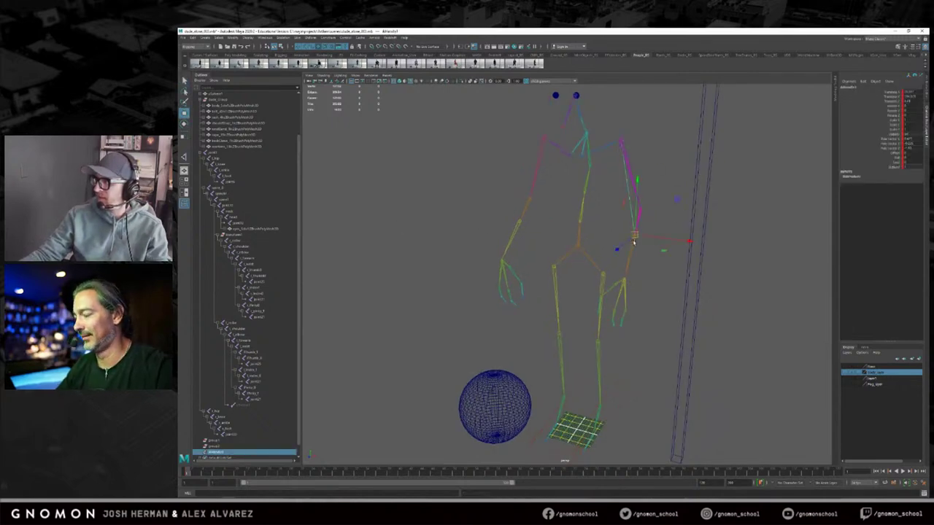
{"action": "key", "text": "Delete"}
Step: Select the left forearm joint and activate the Move tool on it
{"action": "left_click_drag", "start_coordinate": [621, 235], "coordinate": [571, 230], "text": "alt"}
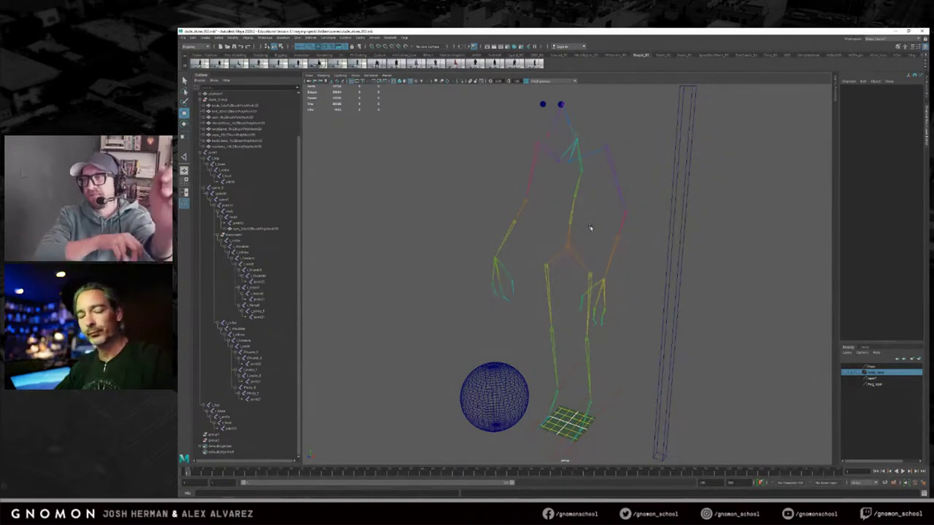
{"action": "right_click_drag", "start_coordinate": [618, 239], "coordinate": [688, 233], "text": "alt"}
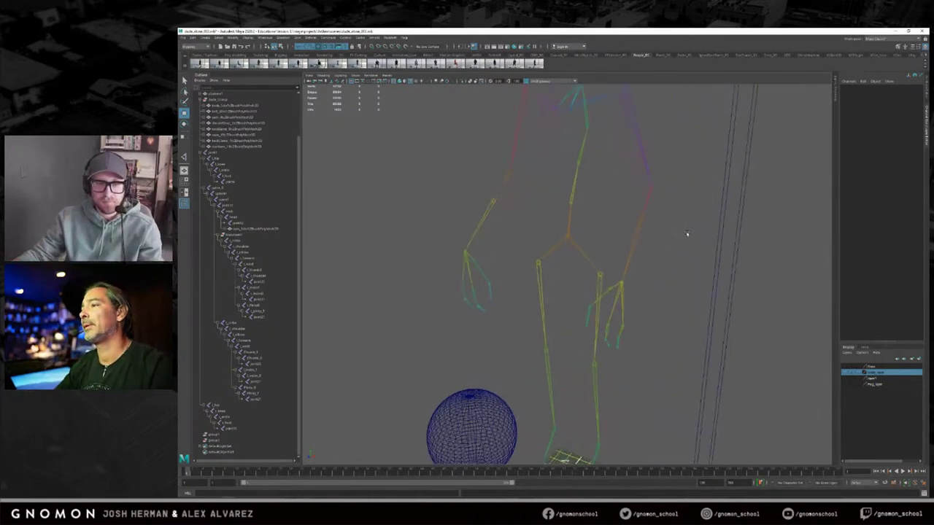
{"action": "middle_click_drag", "start_coordinate": [688, 233], "coordinate": [667, 245], "text": "alt"}
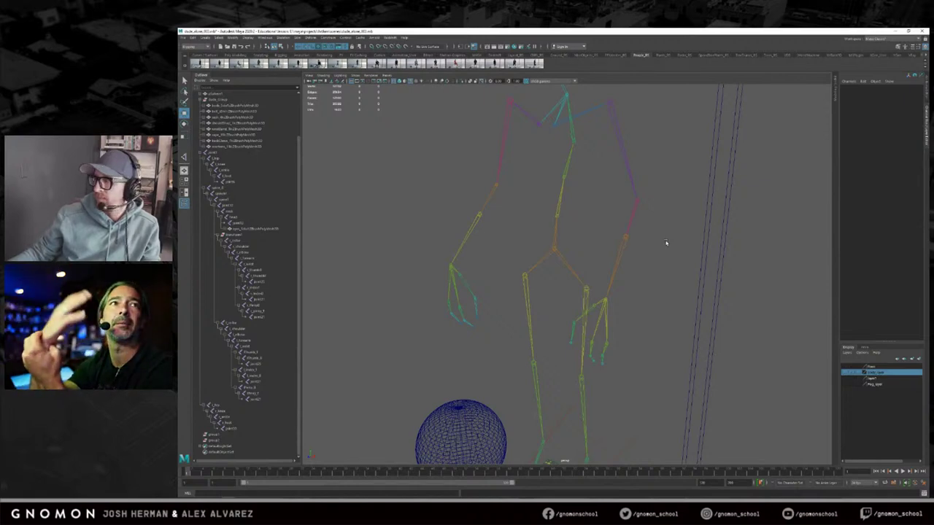
{"action": "left_click_drag", "start_coordinate": [658, 259], "coordinate": [636, 286], "text": "alt"}
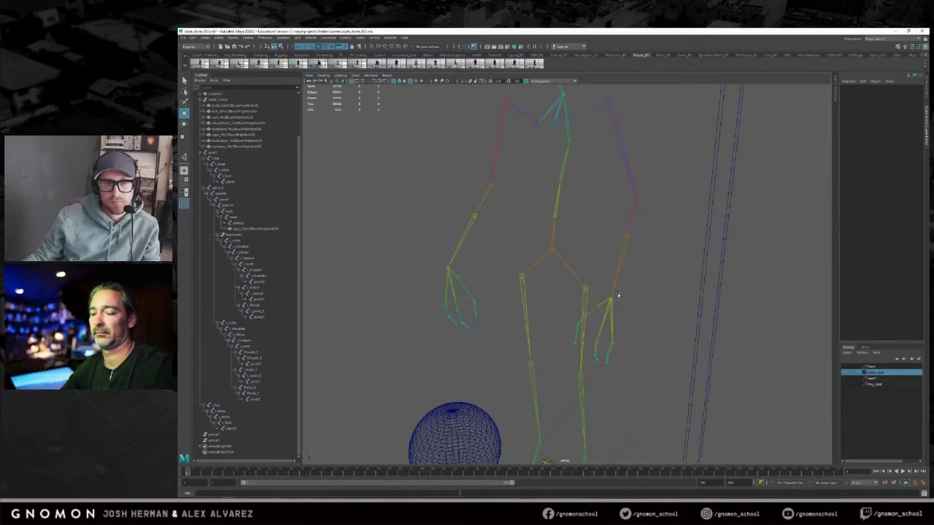
{"action": "left_click_drag", "start_coordinate": [632, 289], "coordinate": [639, 275], "text": "alt"}
{"action": "key", "text": "q"}
{"action": "left_click", "coordinate": [630, 239]}
{"action": "key", "text": "w"}
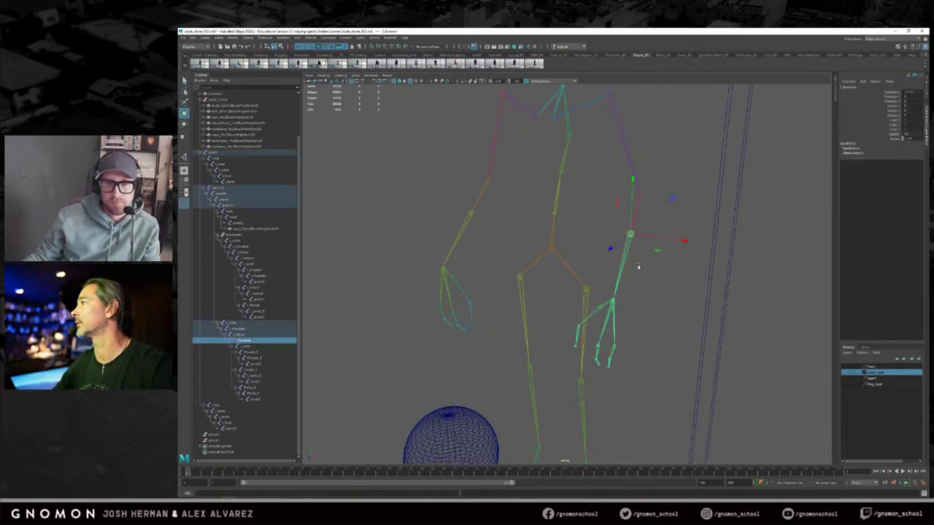
Step: Clear the joint selection and set the IK Handle tool to the Single-Chain Solver
{"action": "scroll", "coordinate": [650, 269], "scroll_direction": "down", "scroll_amount": 5}
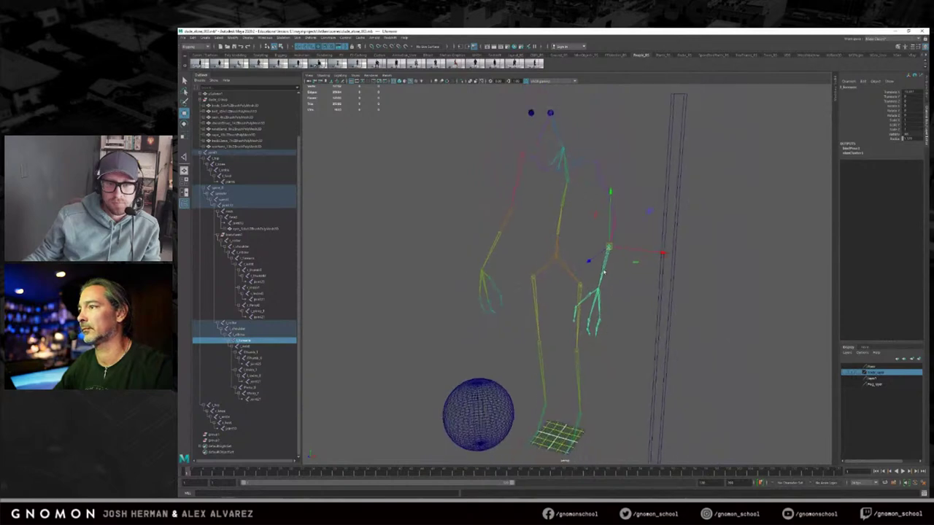
{"action": "key", "text": "q"}
{"action": "left_click", "coordinate": [621, 272]}
{"action": "left_click_drag", "start_coordinate": [620, 271], "coordinate": [628, 211], "text": "alt"}
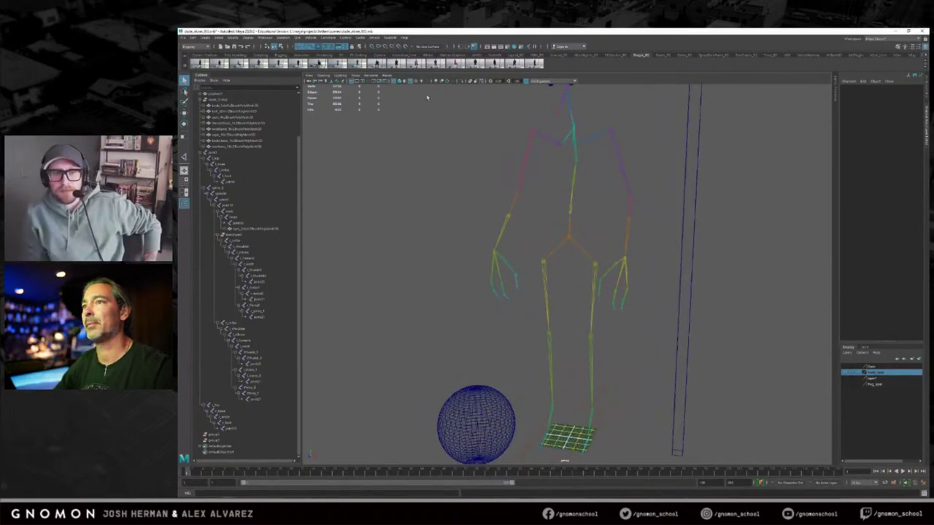
{"action": "left_click", "coordinate": [298, 38]}
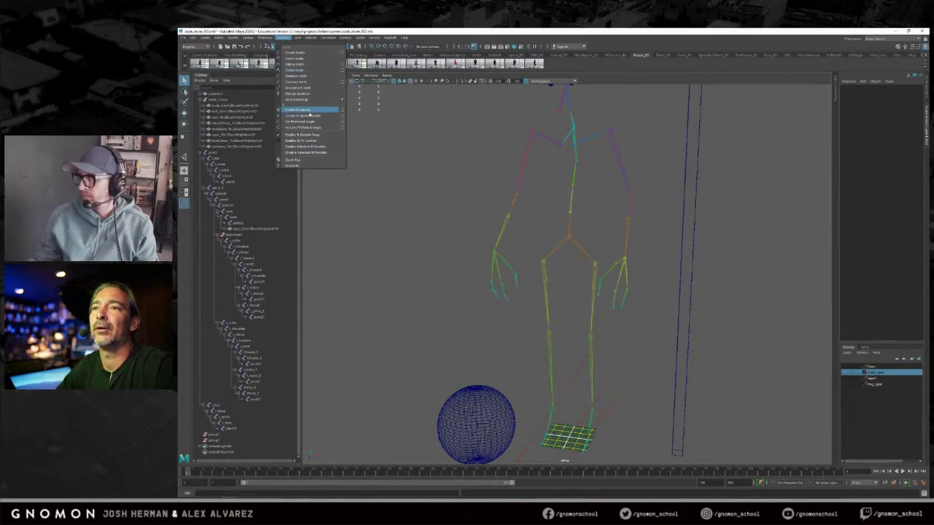
{"action": "left_click", "coordinate": [343, 111]}
{"action": "left_click", "coordinate": [379, 142]}
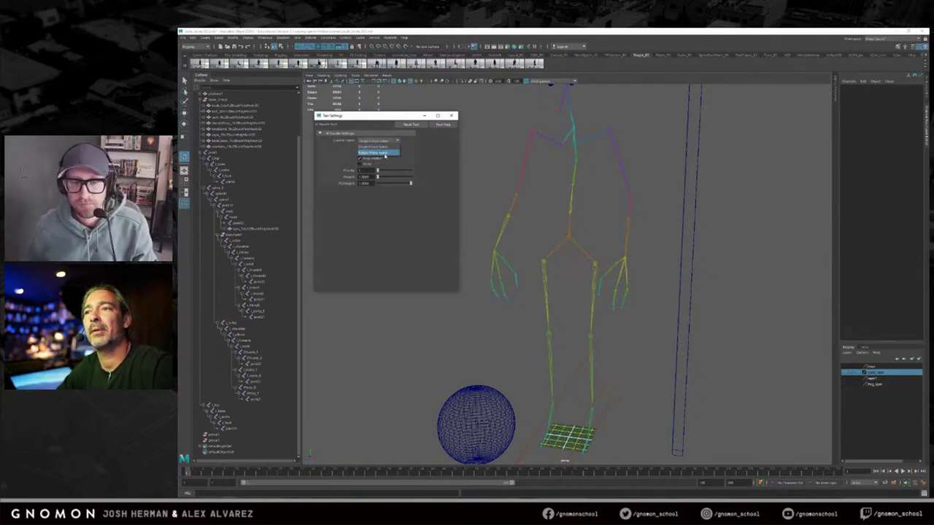
{"action": "left_click", "coordinate": [389, 147]}
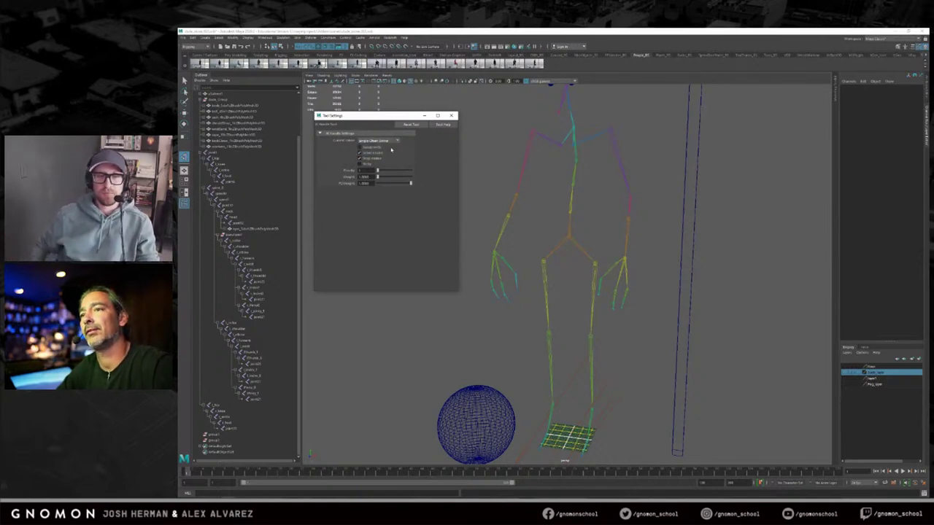
Step: Create a single-chain IK handle from the character's left shoulder to the forearm joint below the elbow, and close the tool settings
{"action": "left_click_drag", "start_coordinate": [610, 205], "coordinate": [613, 209], "text": "alt"}
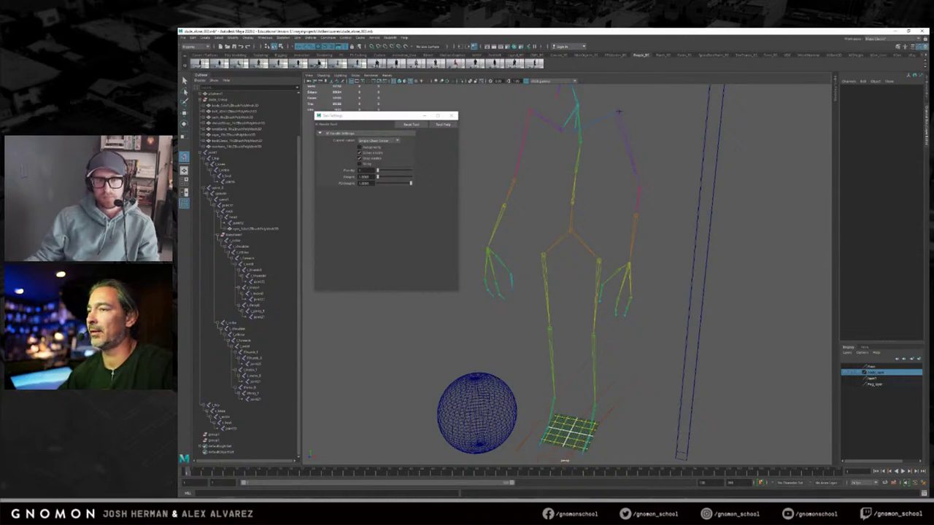
{"action": "left_click", "coordinate": [619, 112]}
{"action": "left_click", "coordinate": [636, 216]}
{"action": "key", "text": "q"}
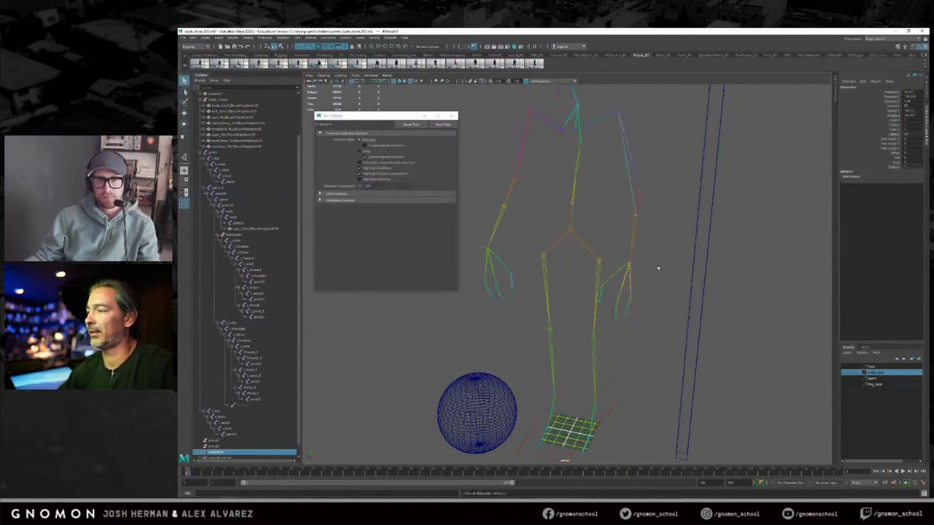
{"action": "left_click", "coordinate": [452, 115]}
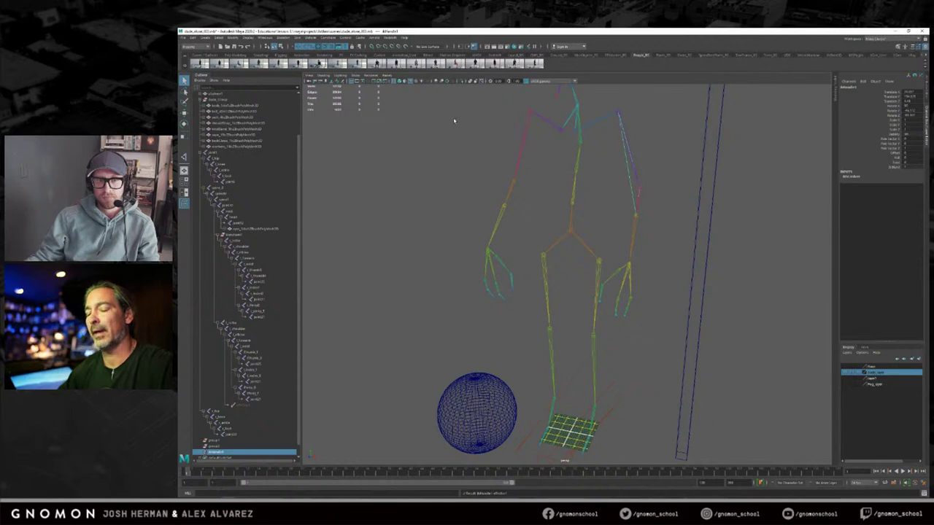
Step: Try a single-chain IK handle from the character's right shoulder to the right forearm joint
{"action": "left_click", "coordinate": [525, 112]}
{"action": "left_click", "coordinate": [527, 112]}
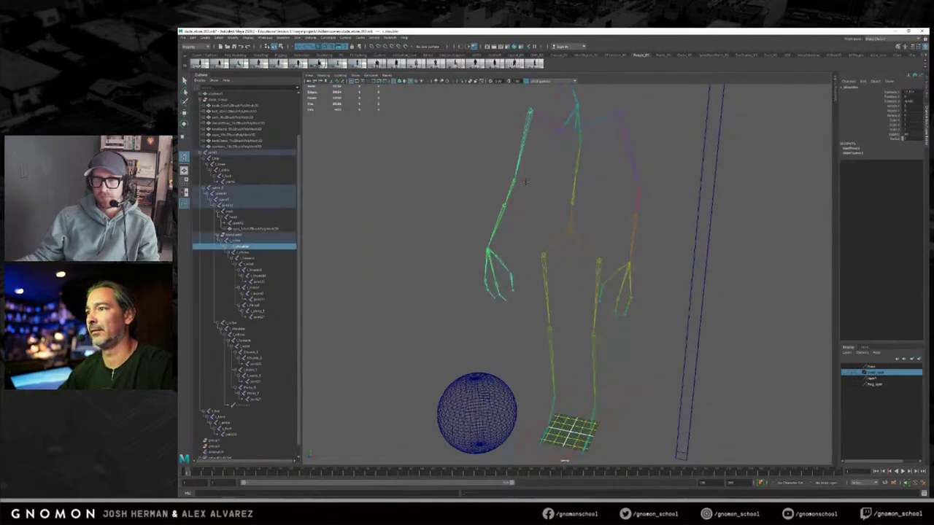
{"action": "left_click", "coordinate": [504, 204]}
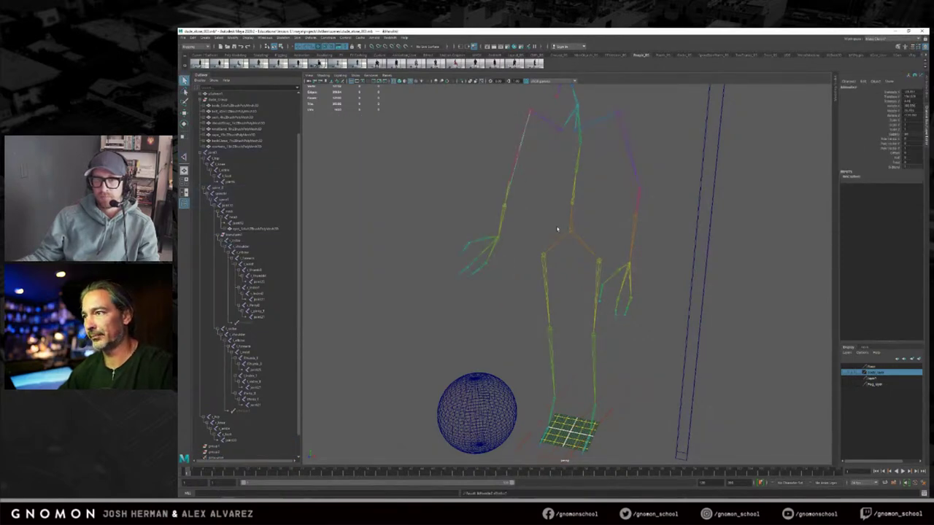
{"action": "left_click_drag", "start_coordinate": [557, 229], "coordinate": [574, 230], "text": "alt"}
{"action": "key", "text": "ctrl+z"}
{"action": "key", "text": "ctrl+z"}
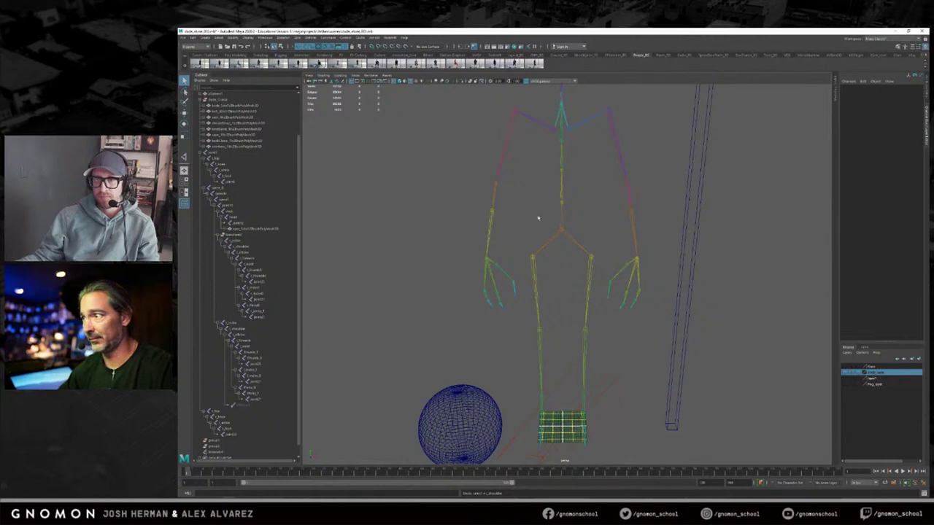
{"action": "left_click_drag", "start_coordinate": [528, 211], "coordinate": [515, 209], "text": "alt"}
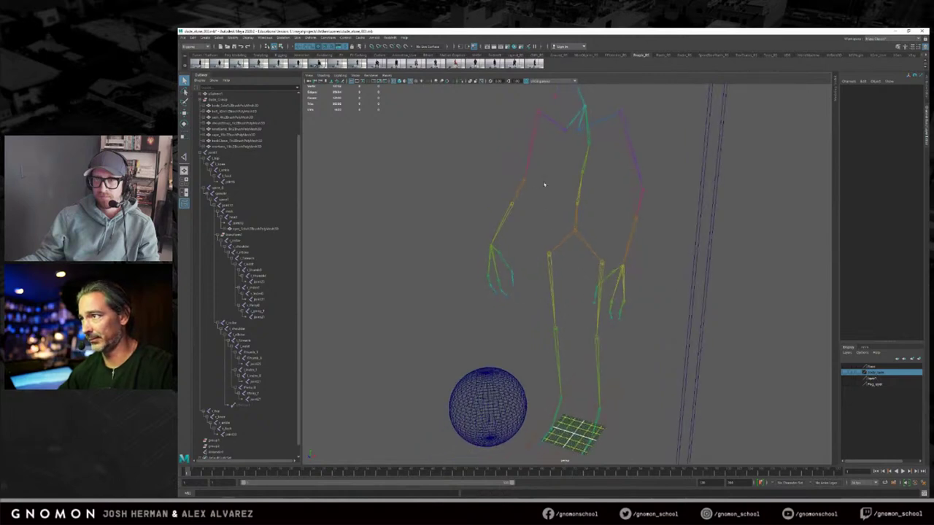
{"action": "left_click_drag", "start_coordinate": [488, 129], "coordinate": [438, 90], "text": "alt"}
{"action": "left_click", "coordinate": [303, 36]}
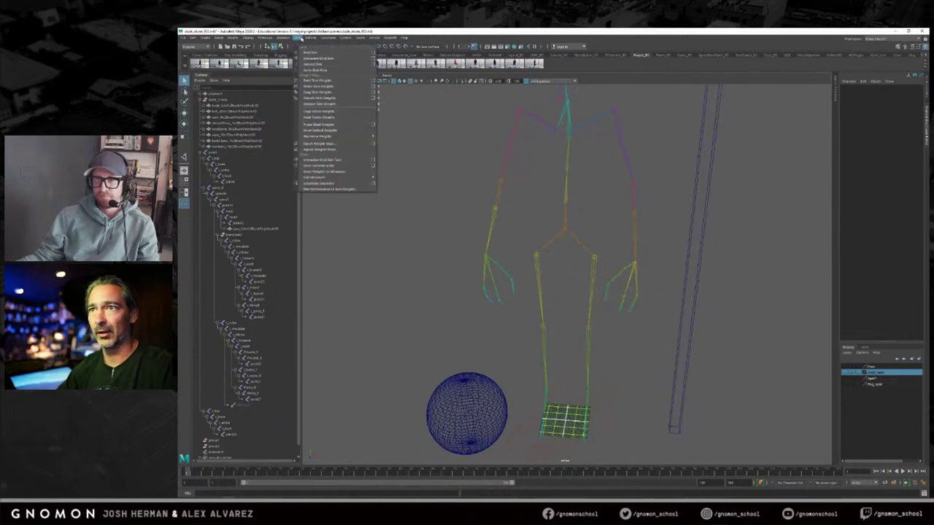
{"action": "left_click", "coordinate": [646, 230]}
{"action": "left_click_drag", "start_coordinate": [480, 182], "coordinate": [519, 173], "text": "alt"}
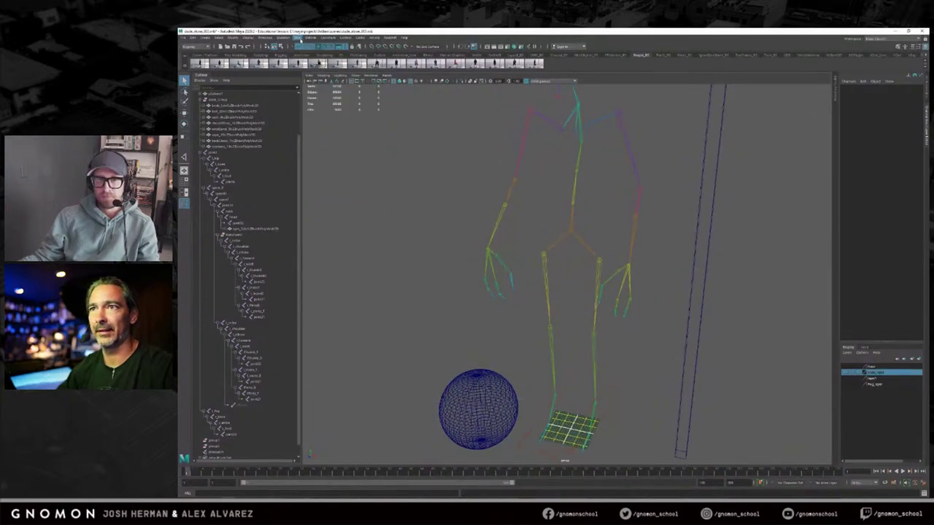
{"action": "left_click", "coordinate": [300, 38]}
{"action": "left_click", "coordinate": [288, 38]}
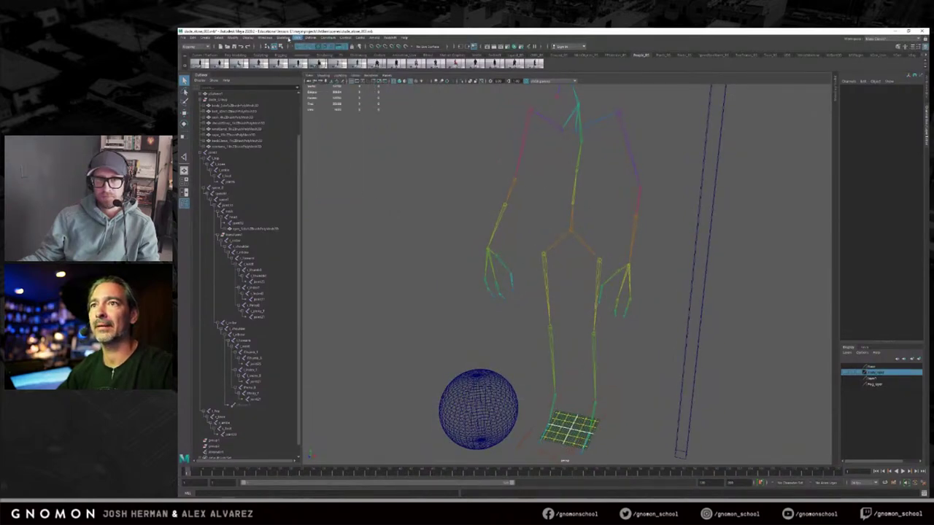
{"action": "left_click", "coordinate": [285, 37]}
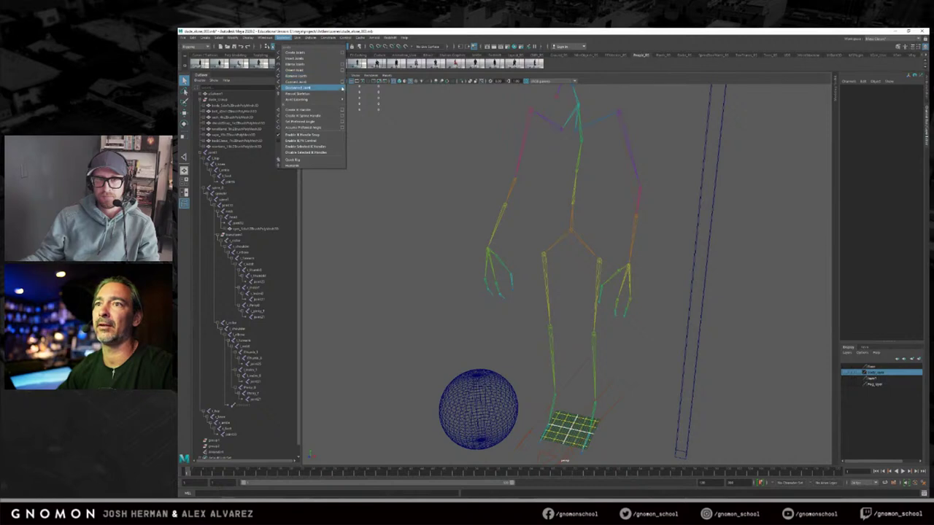
{"action": "mouse_move", "coordinate": [336, 100]}
{"action": "left_click", "coordinate": [363, 124]}
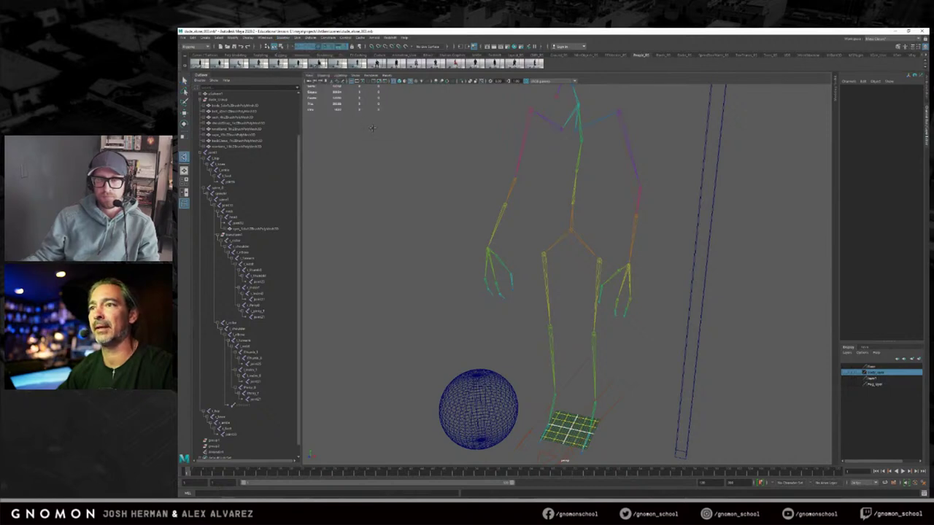
Step: Set the IK Handle tool to the Rotate-Plane Solver
{"action": "left_click", "coordinate": [297, 39]}
{"action": "left_click", "coordinate": [296, 40]}
{"action": "left_click", "coordinate": [279, 39]}
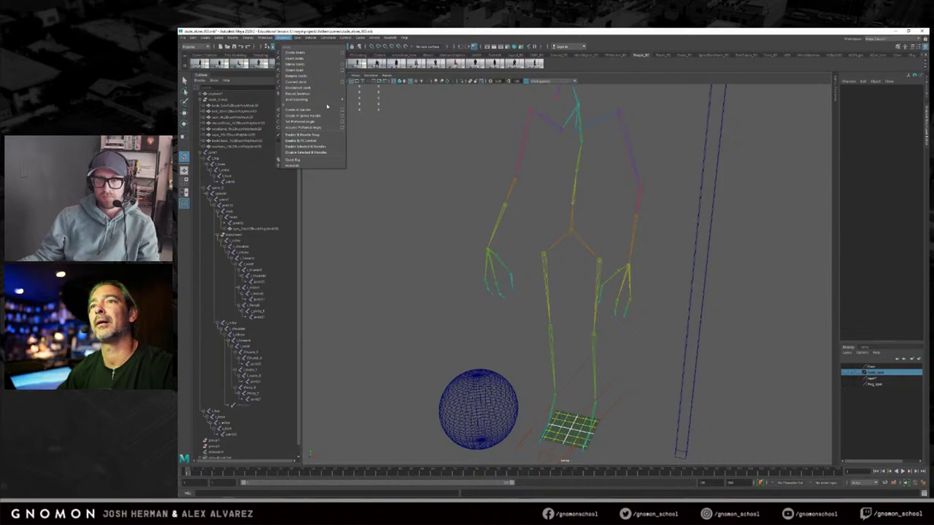
{"action": "left_click", "coordinate": [343, 110]}
{"action": "left_click", "coordinate": [391, 143]}
{"action": "left_click", "coordinate": [386, 154]}
Step: Create a rotate-plane IK handle from the character's left hip to the left ankle
{"action": "middle_click_drag", "start_coordinate": [611, 272], "coordinate": [612, 224], "text": "alt"}
{"action": "right_click_drag", "start_coordinate": [586, 257], "coordinate": [646, 252], "text": "alt"}
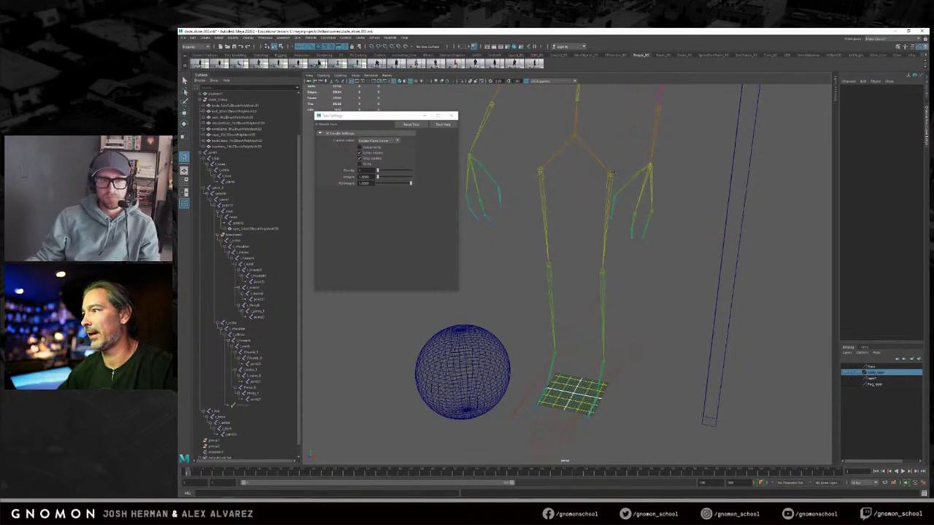
{"action": "left_click", "coordinate": [611, 175]}
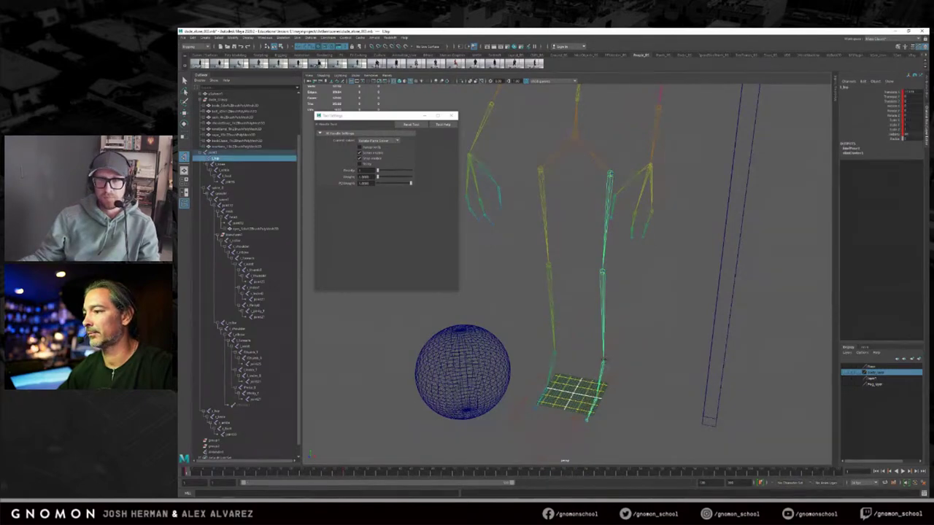
{"action": "left_click", "coordinate": [604, 359]}
{"action": "middle_click_drag", "start_coordinate": [626, 320], "coordinate": [623, 303], "text": "alt"}
Step: Switch the IK Handle tool to the Single-Chain Solver and create a handle from the left ankle to the ball of the foot
{"action": "key", "text": "y"}
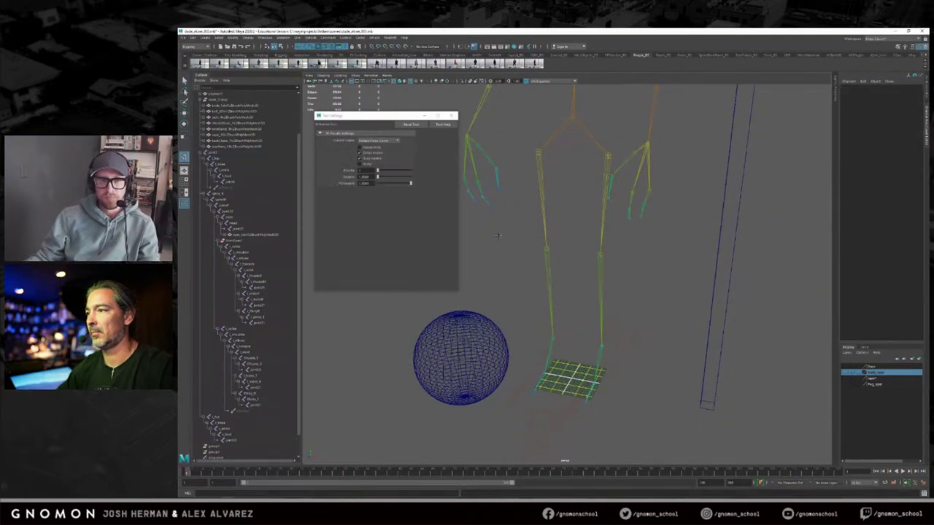
{"action": "left_click", "coordinate": [375, 146]}
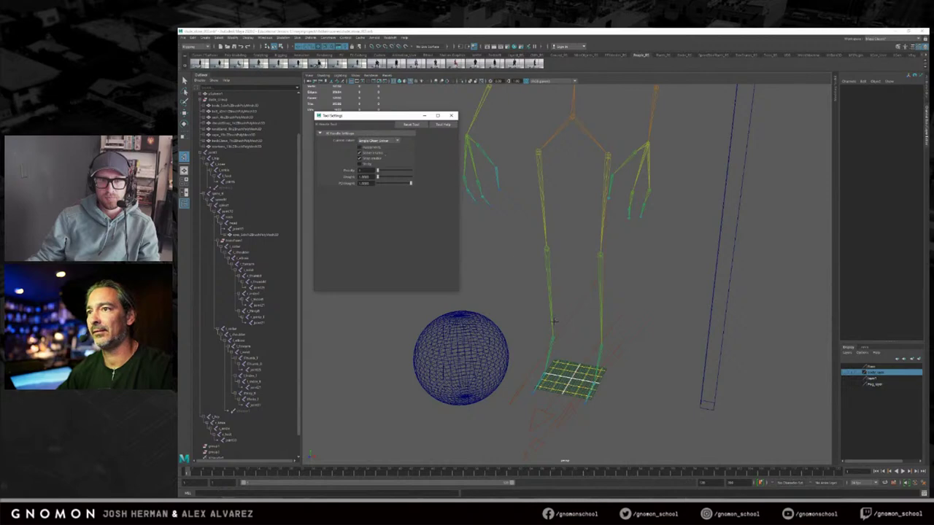
{"action": "middle_click_drag", "start_coordinate": [554, 318], "coordinate": [555, 264], "text": "alt"}
{"action": "right_click_drag", "start_coordinate": [554, 264], "coordinate": [586, 313], "text": "alt"}
{"action": "middle_click_drag", "start_coordinate": [586, 313], "coordinate": [586, 281], "text": "alt"}
{"action": "right_click_drag", "start_coordinate": [586, 281], "coordinate": [614, 301], "text": "alt"}
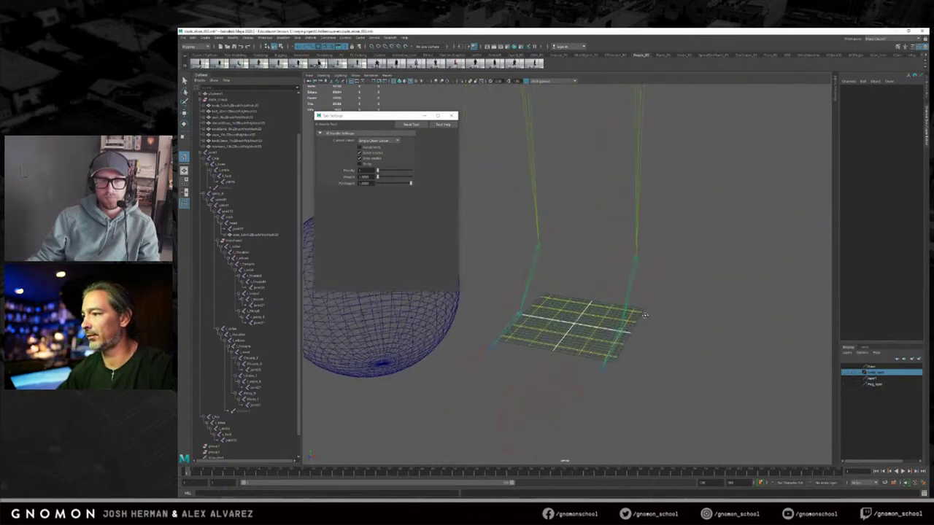
{"action": "left_click_drag", "start_coordinate": [614, 301], "coordinate": [666, 312], "text": "alt"}
{"action": "left_click", "coordinate": [688, 261]}
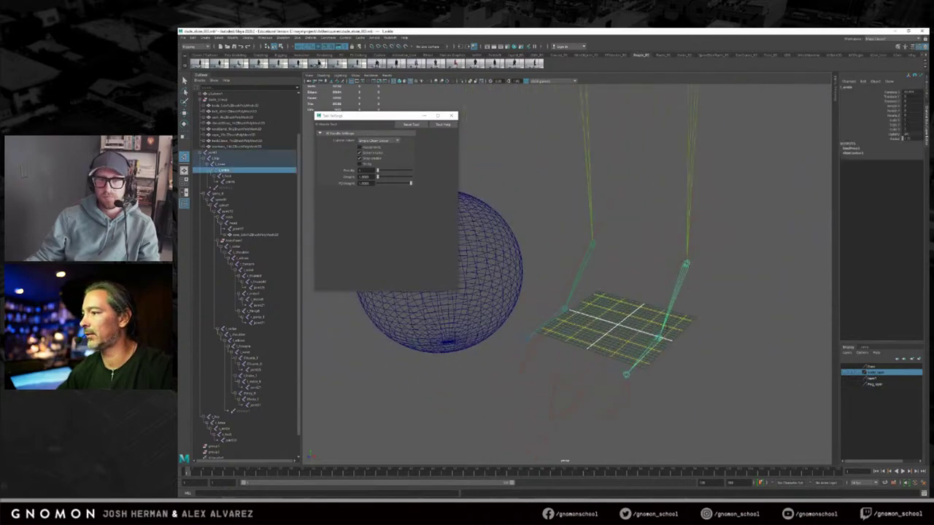
{"action": "left_click", "coordinate": [659, 338]}
Step: Create a second single-chain IK handle from the ball of the left foot to the toe tip, and close the tool settings
{"action": "key", "text": "y"}
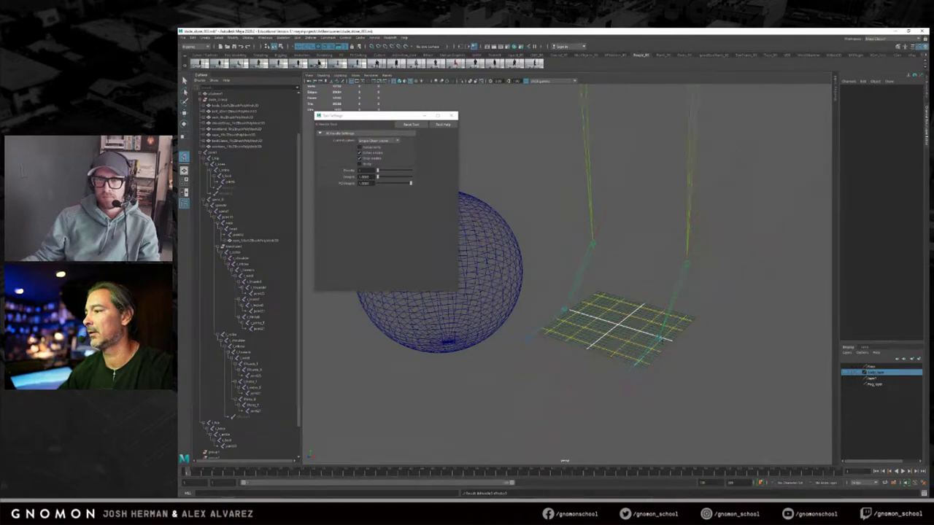
{"action": "left_click", "coordinate": [659, 338]}
{"action": "key", "text": "q"}
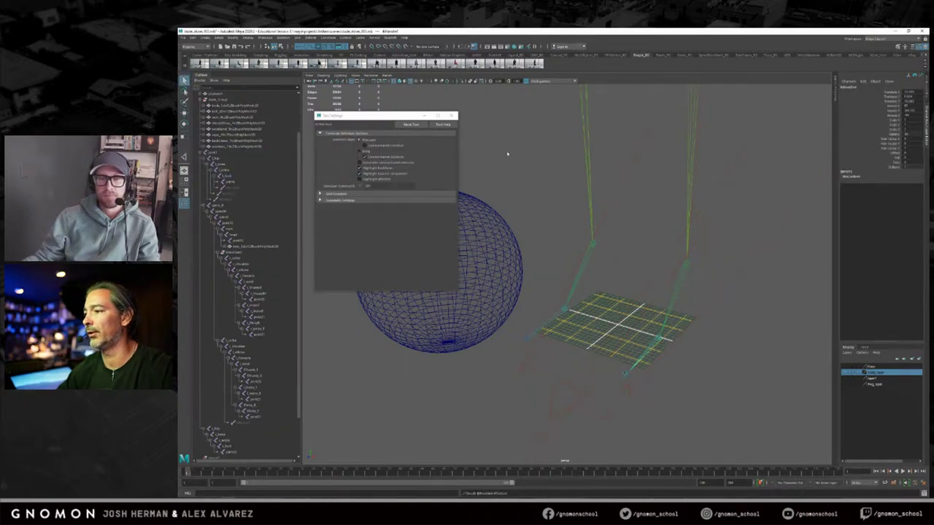
{"action": "left_click", "coordinate": [451, 116]}
{"action": "scroll", "coordinate": [605, 284], "scroll_direction": "down", "scroll_amount": 3}
{"action": "middle_click_drag", "start_coordinate": [604, 284], "coordinate": [561, 327], "text": "alt"}
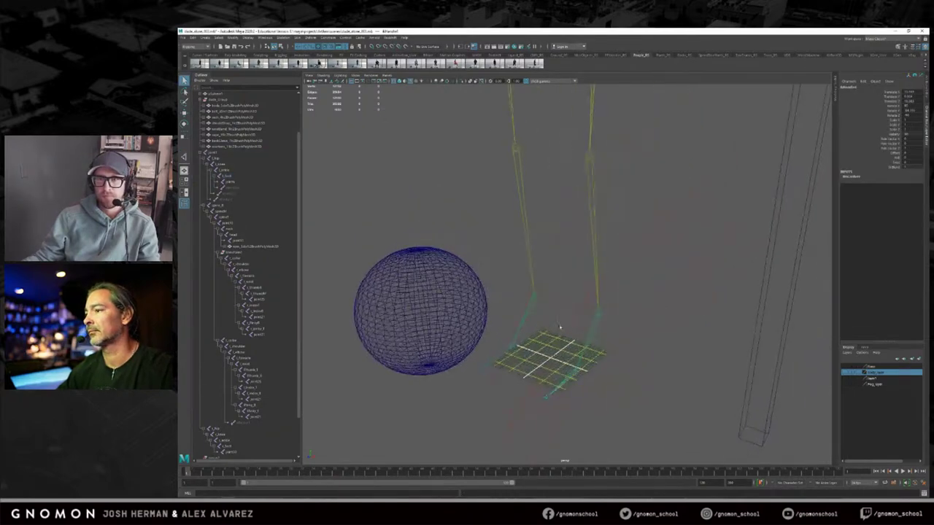
{"action": "left_click_drag", "start_coordinate": [532, 283], "coordinate": [566, 321], "text": "alt"}
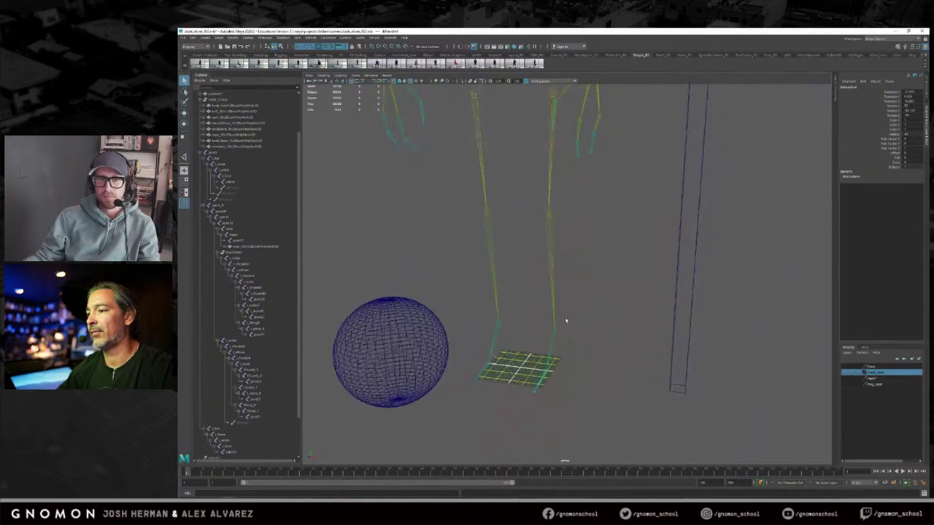
{"action": "left_click", "coordinate": [358, 76]}
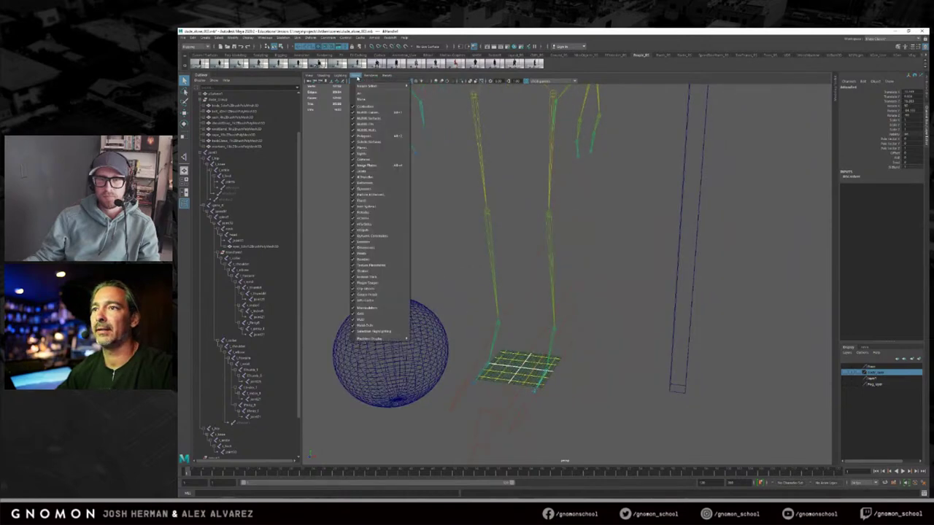
{"action": "left_click", "coordinate": [373, 155]}
Step: Test the left toe's IK handle by raising it, and undo the move
{"action": "left_click_drag", "start_coordinate": [572, 316], "coordinate": [549, 336]}
{"action": "key", "text": "w"}
{"action": "left_click", "coordinate": [536, 394]}
{"action": "left_click_drag", "start_coordinate": [538, 398], "coordinate": [611, 368], "text": "alt"}
{"action": "middle_click_drag", "start_coordinate": [612, 368], "coordinate": [602, 298], "text": "alt"}
{"action": "right_click_drag", "start_coordinate": [602, 297], "coordinate": [817, 296], "text": "alt"}
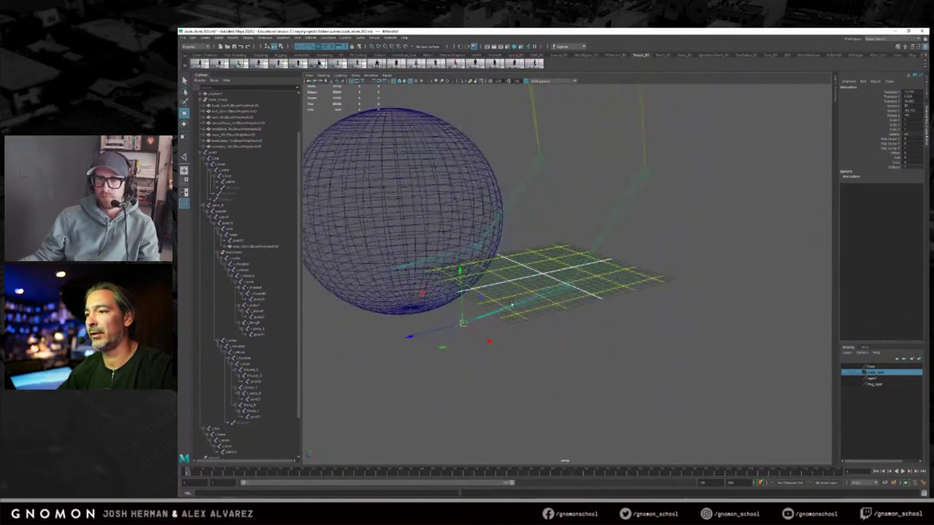
{"action": "left_click_drag", "start_coordinate": [459, 272], "coordinate": [465, 204]}
{"action": "key", "text": "ctrl+z"}
Step: Test the IK handle at the ball of the left foot by moving it vertically, and undo the move
{"action": "left_click_drag", "start_coordinate": [567, 270], "coordinate": [594, 318]}
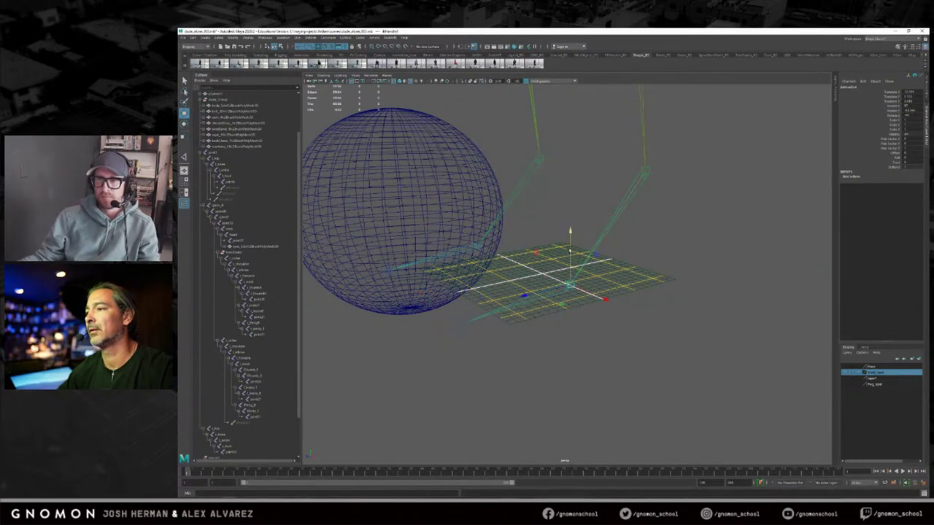
{"action": "left_click_drag", "start_coordinate": [571, 230], "coordinate": [570, 230]}
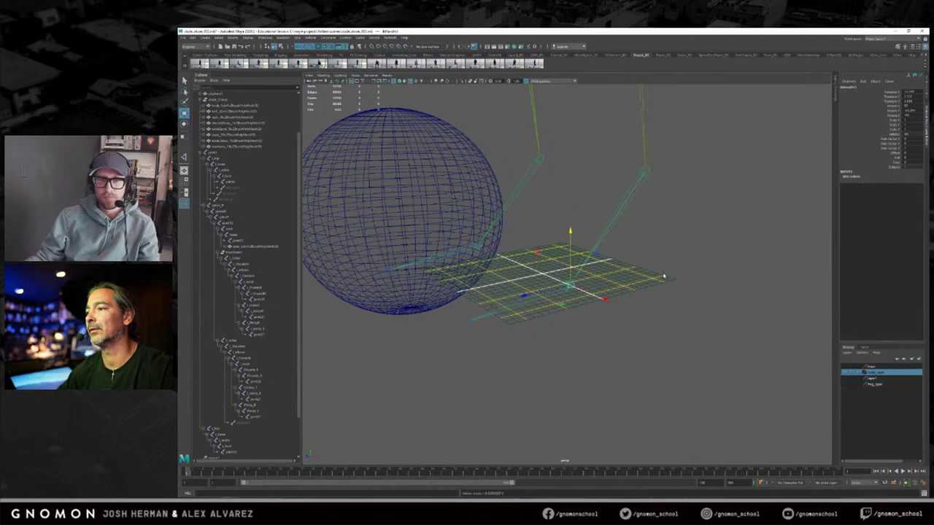
{"action": "scroll", "coordinate": [576, 221], "scroll_direction": "down", "scroll_amount": 4}
Step: Test the left ankle's IK handle by moving it upward to bend the leg, and undo the move
{"action": "left_click_drag", "start_coordinate": [597, 189], "coordinate": [659, 219]}
{"action": "right_click_drag", "start_coordinate": [659, 219], "coordinate": [519, 205], "text": "alt"}
{"action": "middle_click_drag", "start_coordinate": [519, 205], "coordinate": [500, 340], "text": "alt"}
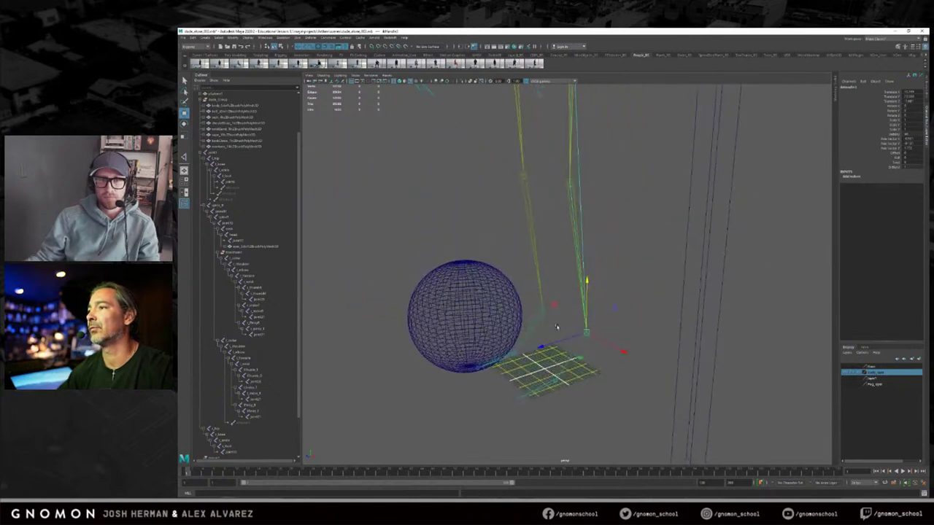
{"action": "right_click_drag", "start_coordinate": [575, 326], "coordinate": [460, 313], "text": "alt"}
{"action": "left_click_drag", "start_coordinate": [459, 312], "coordinate": [484, 311], "text": "alt"}
{"action": "scroll", "coordinate": [483, 310], "scroll_direction": "up", "scroll_amount": 2}
{"action": "left_click_drag", "start_coordinate": [557, 343], "coordinate": [544, 281]}
{"action": "key", "text": "ctrl+z"}
Step: Test the left leg IK handle's pole vector by moving it sideways, and undo the move
{"action": "left_click_drag", "start_coordinate": [548, 322], "coordinate": [594, 315], "text": "alt"}
{"action": "key", "text": "t"}
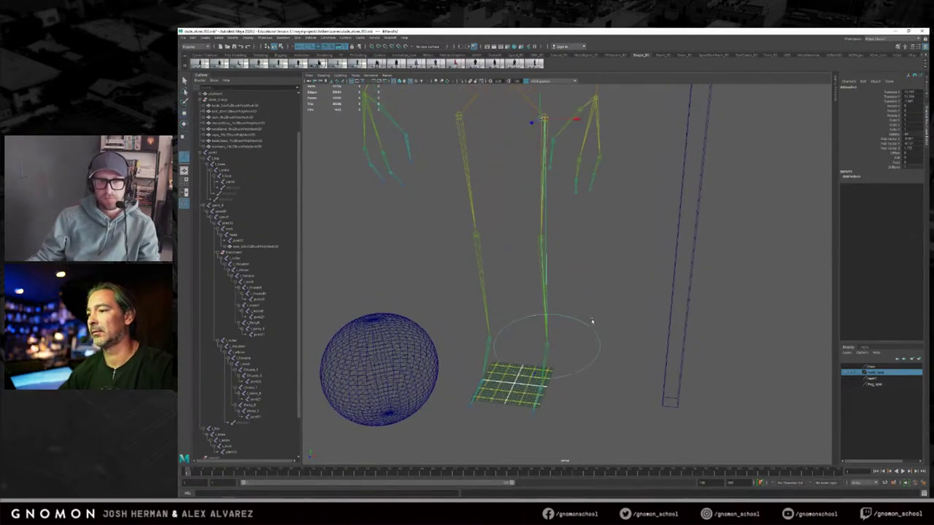
{"action": "left_click_drag", "start_coordinate": [555, 379], "coordinate": [593, 262]}
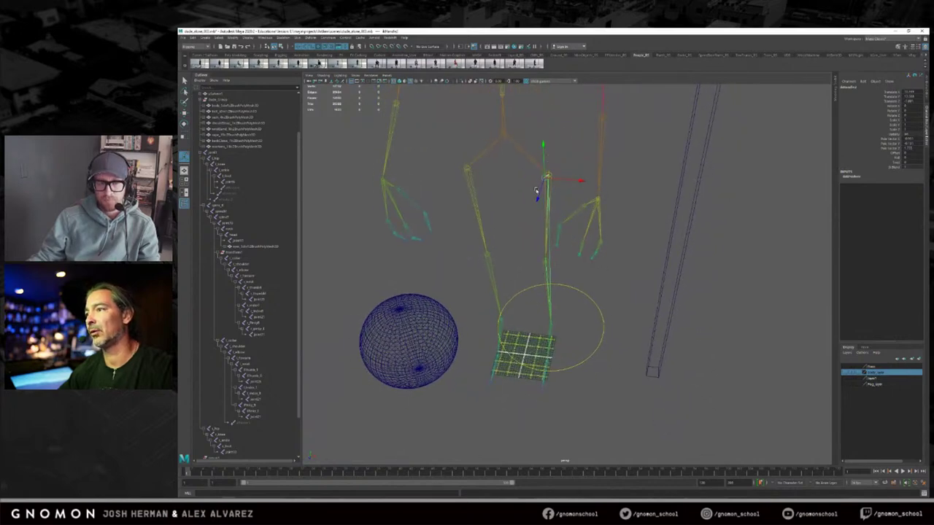
{"action": "left_click_drag", "start_coordinate": [582, 181], "coordinate": [641, 183]}
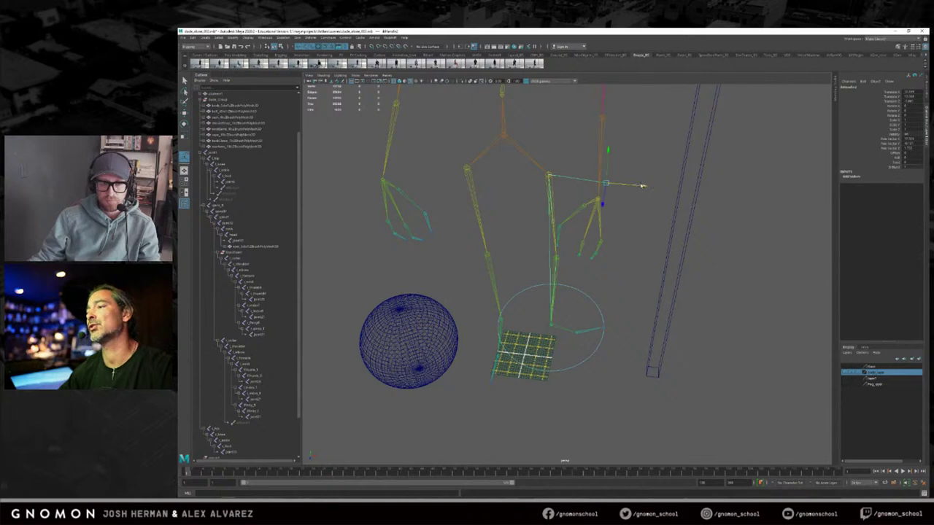
{"action": "key", "text": "ctrl+z"}
{"action": "left_click_drag", "start_coordinate": [599, 237], "coordinate": [636, 200], "text": "alt"}
{"action": "left_click_drag", "start_coordinate": [588, 219], "coordinate": [550, 218], "text": "alt"}
{"action": "key", "text": "ctrl+z"}
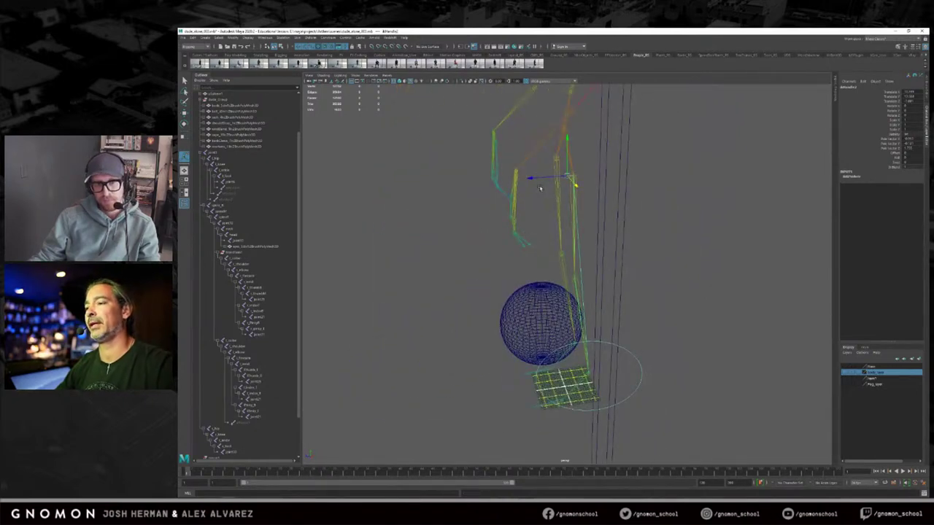
Step: Move the left leg's pole vector outward beside the hip, and twist the IK handle to turn the foot forward again
{"action": "left_click_drag", "start_coordinate": [539, 188], "coordinate": [559, 189], "text": "alt"}
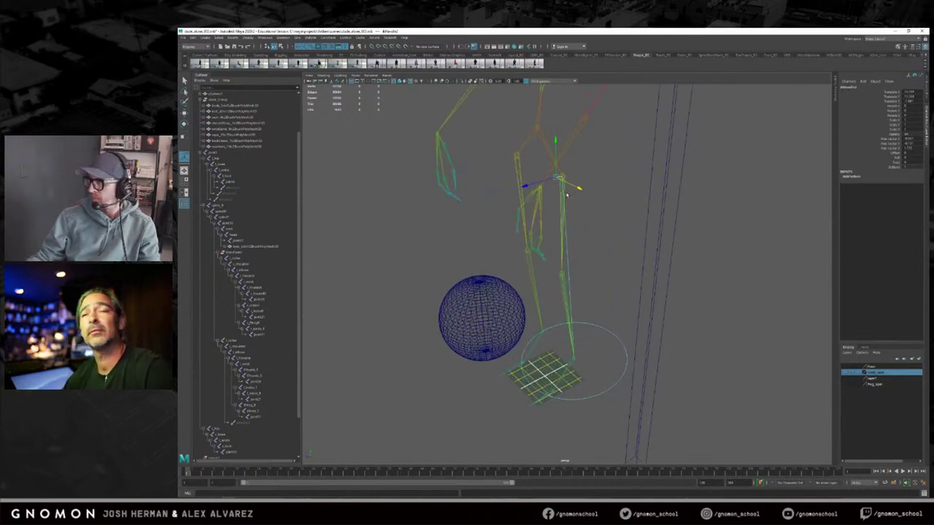
{"action": "right_click_drag", "start_coordinate": [568, 195], "coordinate": [625, 195], "text": "alt"}
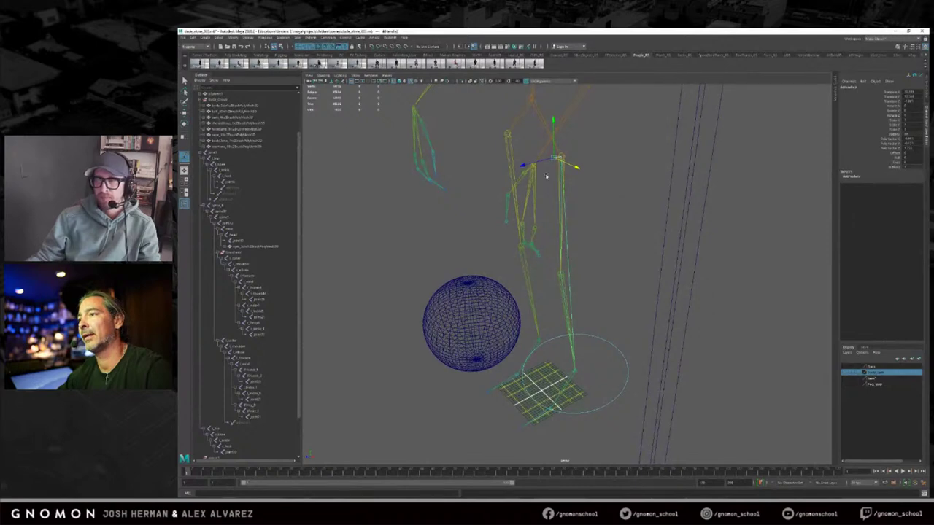
{"action": "left_click_drag", "start_coordinate": [563, 173], "coordinate": [510, 203], "text": "alt"}
{"action": "left_click", "coordinate": [535, 167]}
{"action": "left_click_drag", "start_coordinate": [606, 343], "coordinate": [598, 263], "text": "alt"}
{"action": "left_click", "coordinate": [585, 253]}
{"action": "left_click_drag", "start_coordinate": [555, 239], "coordinate": [587, 179]}
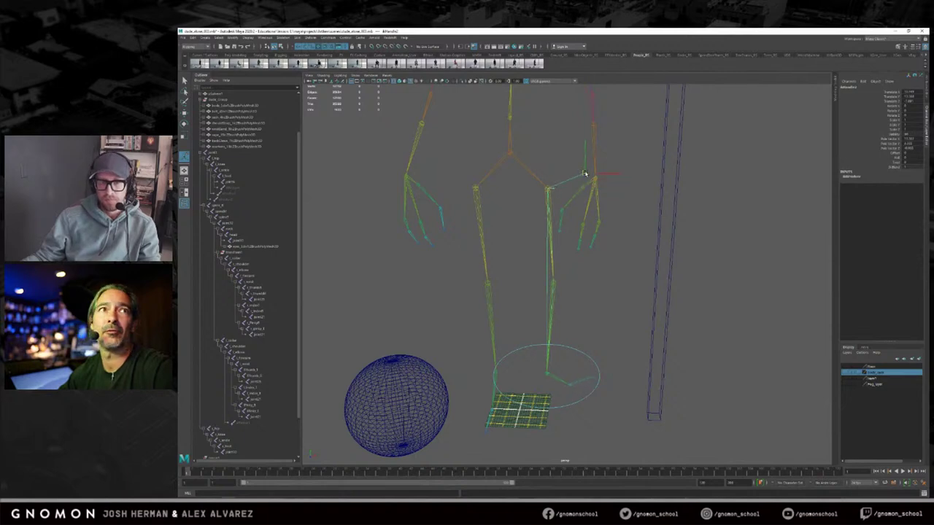
{"action": "left_click_drag", "start_coordinate": [585, 174], "coordinate": [582, 288], "text": "alt"}
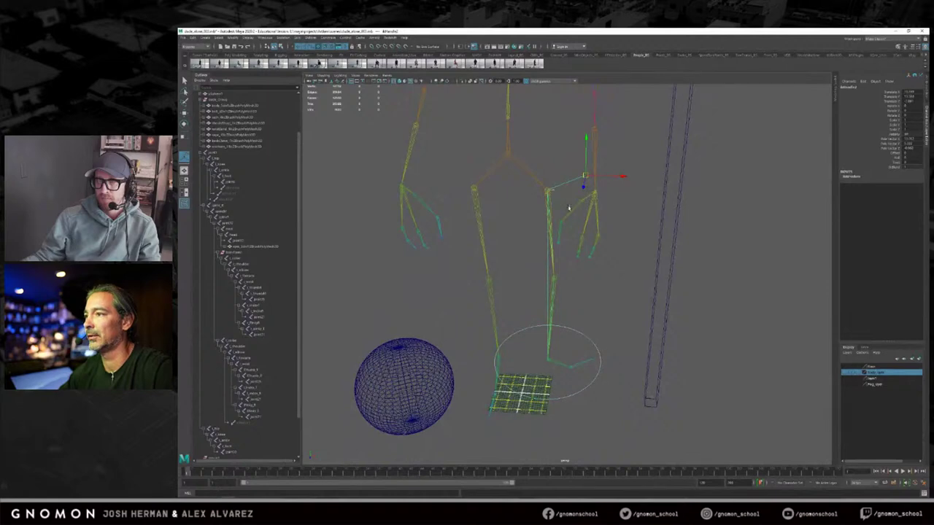
{"action": "left_click_drag", "start_coordinate": [596, 348], "coordinate": [542, 400]}
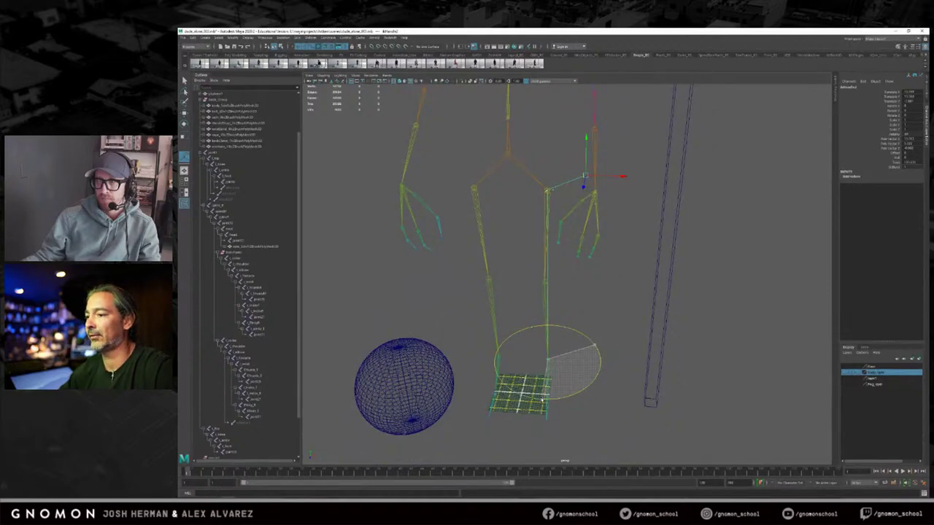
Step: Test the twisted left leg by moving its ankle IK handle upward and forward to bend the knee
{"action": "key", "text": "w"}
{"action": "left_click_drag", "start_coordinate": [565, 367], "coordinate": [550, 394], "text": "alt"}
{"action": "left_click_drag", "start_coordinate": [551, 319], "coordinate": [585, 338], "text": "alt"}
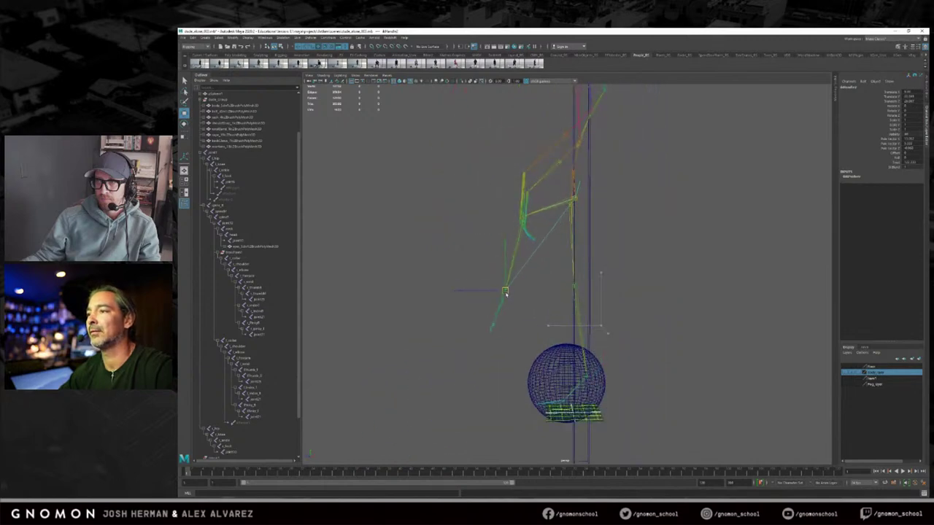
{"action": "left_click_drag", "start_coordinate": [568, 353], "coordinate": [588, 380]}
{"action": "left_click_drag", "start_coordinate": [524, 319], "coordinate": [590, 314], "text": "alt"}
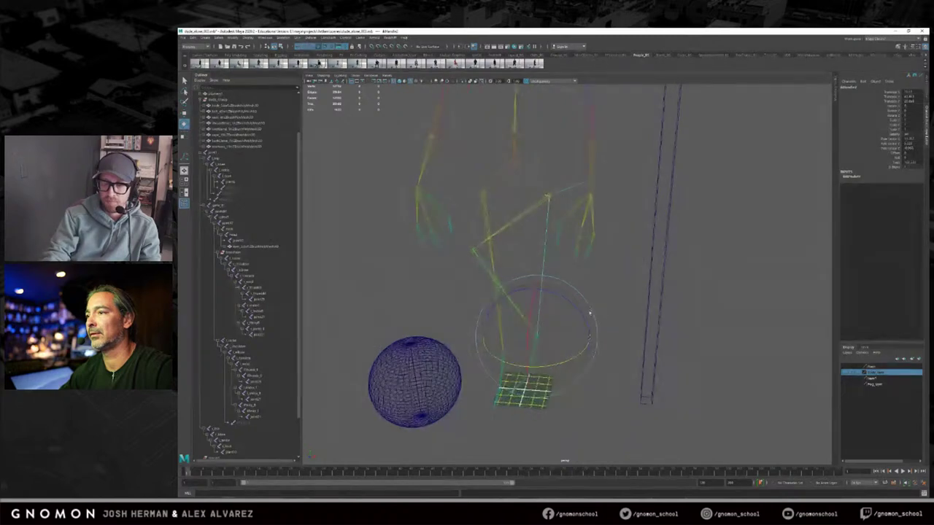
Step: Adjust the left leg's twist to redirect the knee, test the ankle handle by moving it, and undo all the test changes
{"action": "key", "text": "t"}
{"action": "left_click_drag", "start_coordinate": [538, 342], "coordinate": [593, 330], "text": "alt"}
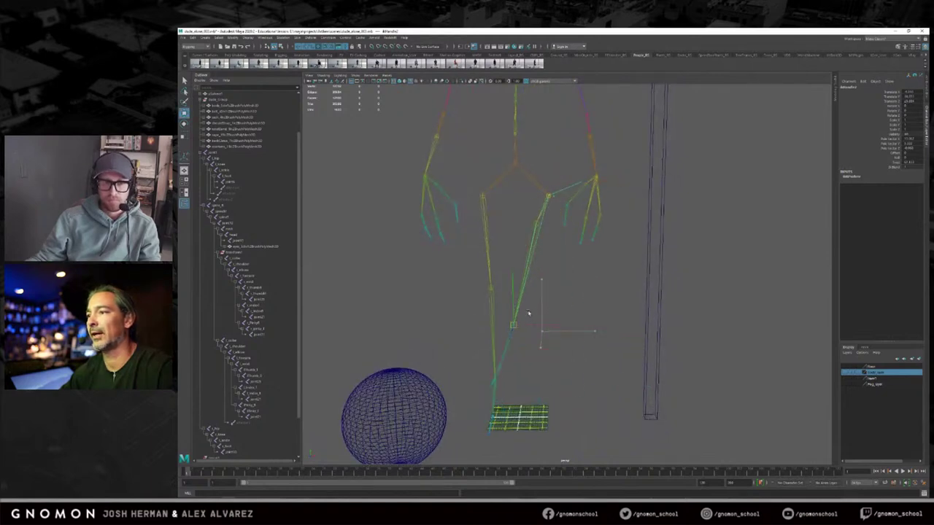
{"action": "left_click_drag", "start_coordinate": [552, 364], "coordinate": [523, 333], "text": "alt"}
{"action": "left_click_drag", "start_coordinate": [601, 356], "coordinate": [532, 315]}
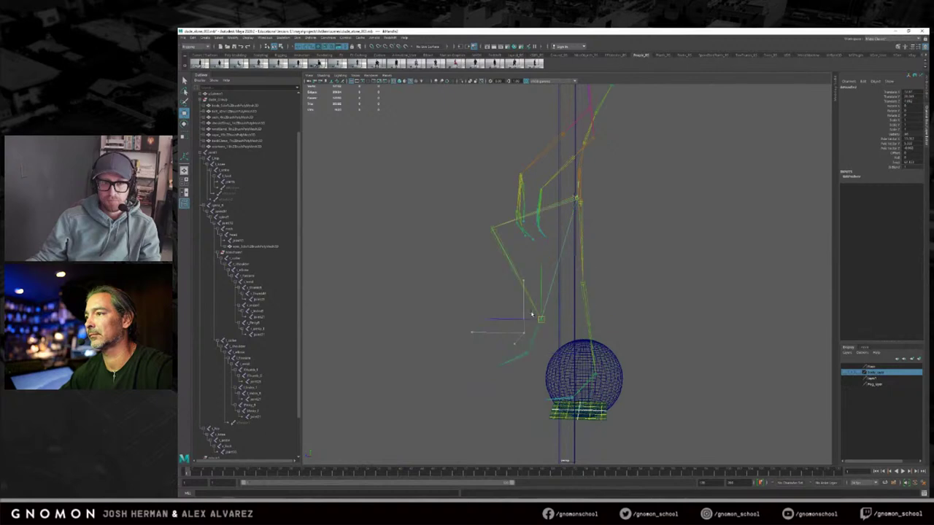
{"action": "left_click_drag", "start_coordinate": [606, 334], "coordinate": [569, 291]}
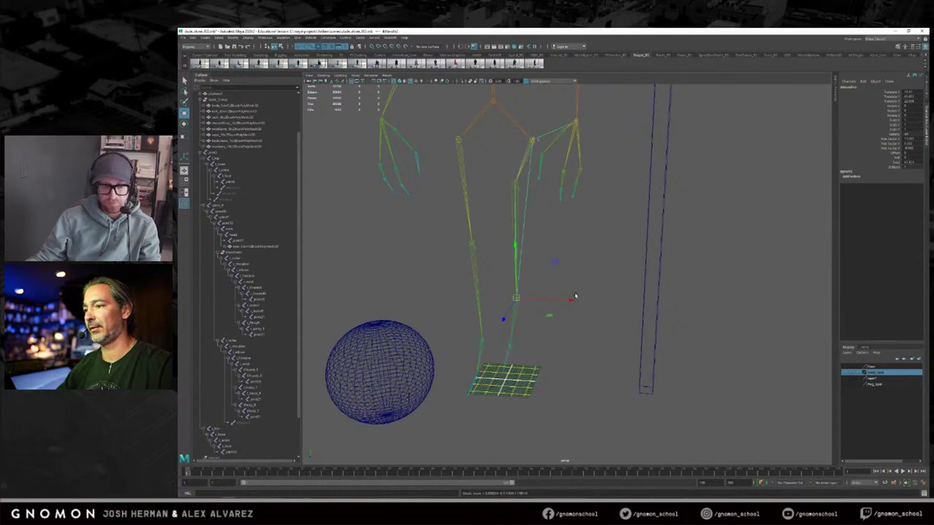
{"action": "key", "text": "ctrl+z"}
{"action": "key", "text": "ctrl+z"}
{"action": "key", "text": "ctrl+z"}
{"action": "key", "text": "ctrl+z"}
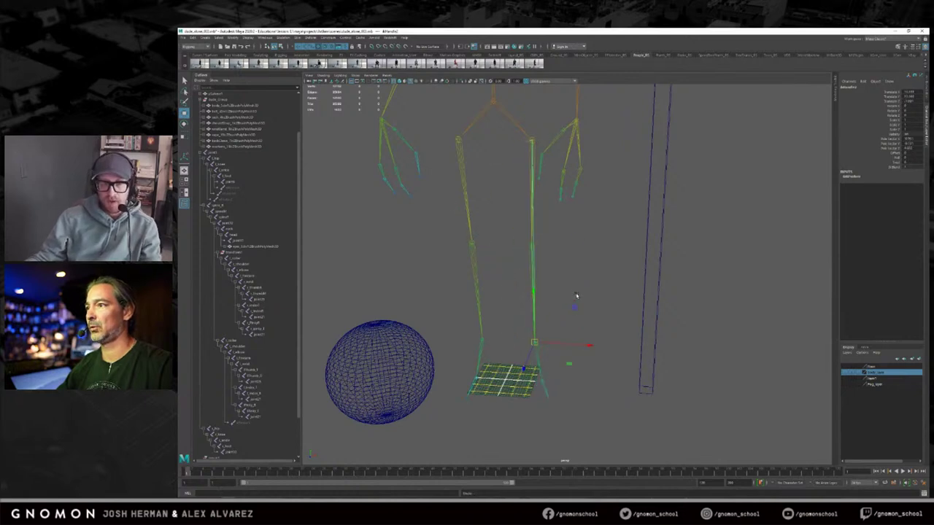
Step: Delete the IK handles of the left leg and foot
{"action": "middle_click_drag", "start_coordinate": [573, 273], "coordinate": [619, 243], "text": "alt"}
{"action": "key", "text": "q"}
{"action": "left_click", "coordinate": [595, 318]}
{"action": "left_click_drag", "start_coordinate": [556, 400], "coordinate": [557, 399]}
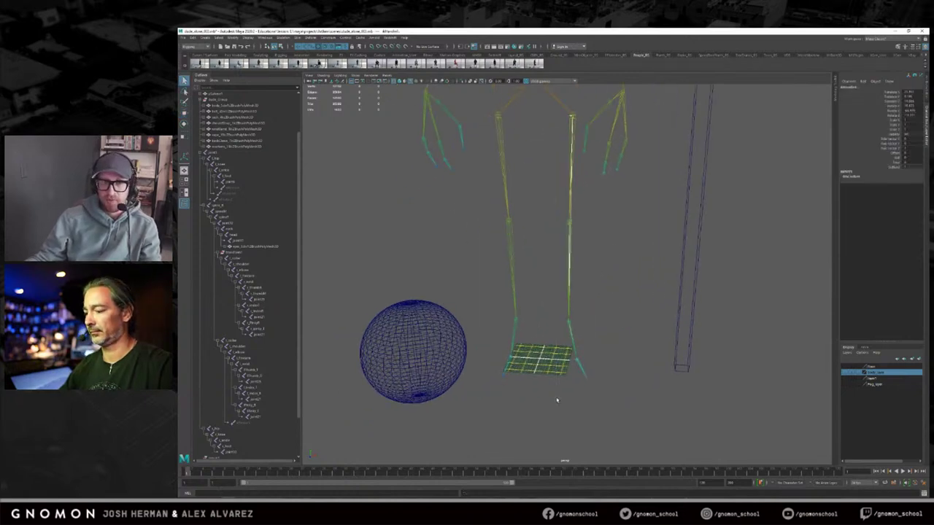
{"action": "key", "text": "Delete"}
Step: Reset the rotations of the left leg's joints from the hip down to the foot, and clear the selection
{"action": "left_click_drag", "start_coordinate": [623, 255], "coordinate": [606, 283], "text": "alt"}
{"action": "left_click", "coordinate": [573, 392]}
{"action": "key", "text": "Up"}
{"action": "key", "text": "Up"}
{"action": "left_click_drag", "start_coordinate": [909, 105], "coordinate": [910, 116]}
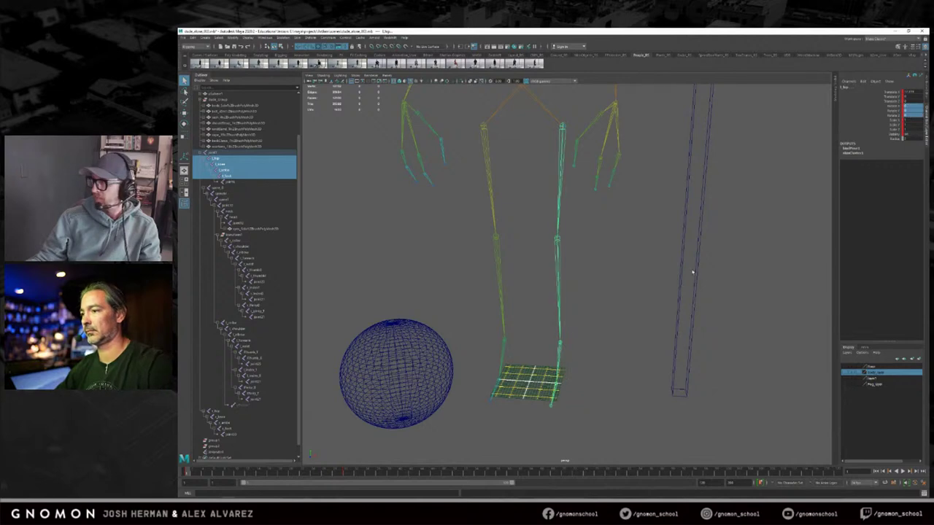
{"action": "left_click", "coordinate": [655, 260]}
Step: Open the IK Handle Tool's settings and set the current solver to the rotate-plane solver
{"action": "left_click_drag", "start_coordinate": [655, 261], "coordinate": [574, 260], "text": "alt"}
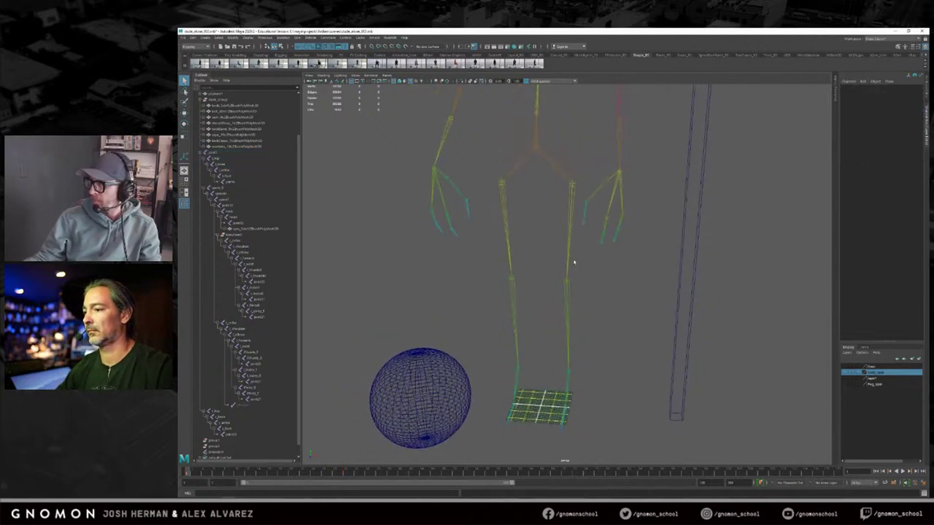
{"action": "left_click_drag", "start_coordinate": [502, 228], "coordinate": [523, 220], "text": "alt"}
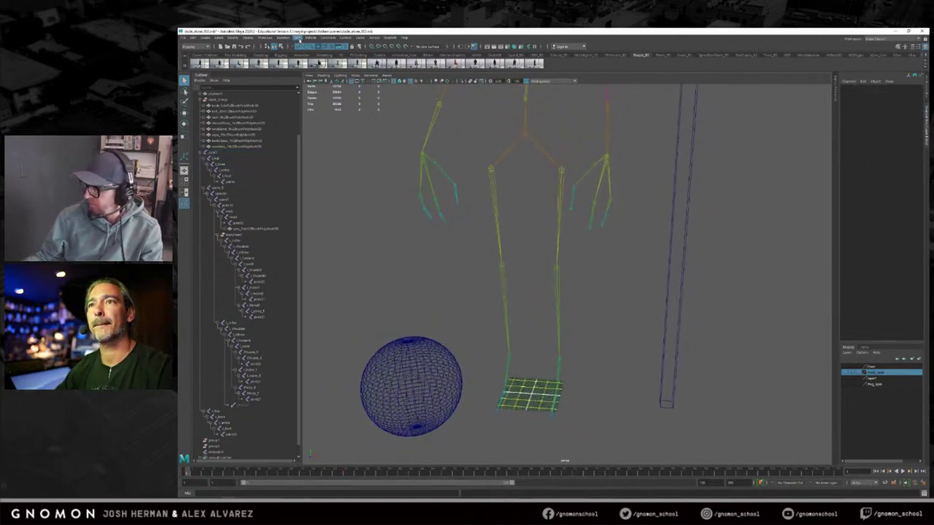
{"action": "left_click", "coordinate": [298, 38]}
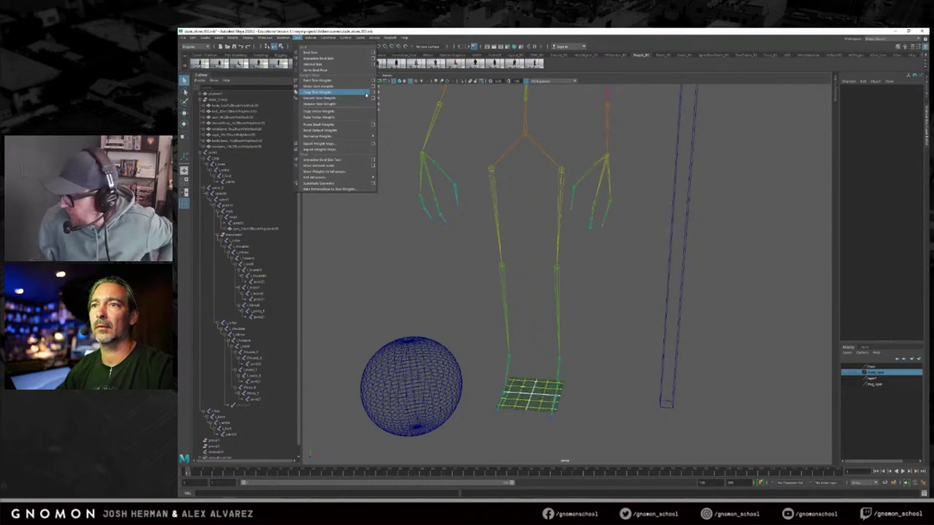
{"action": "left_click", "coordinate": [298, 38]}
{"action": "left_click", "coordinate": [283, 38]}
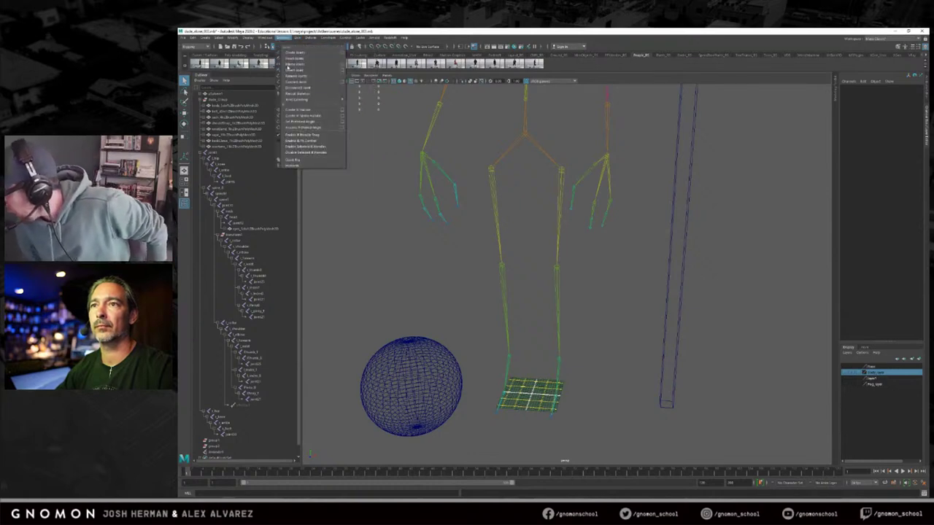
{"action": "left_click", "coordinate": [342, 111]}
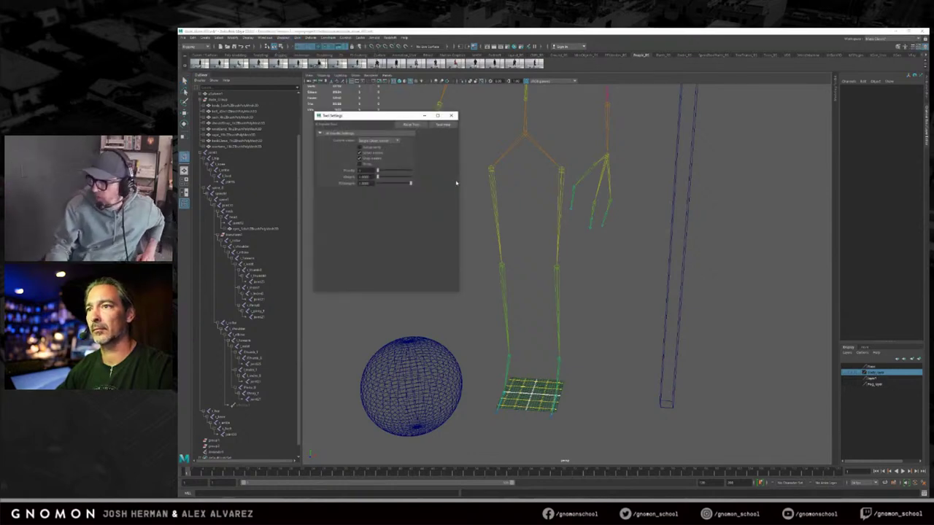
{"action": "left_click_drag", "start_coordinate": [370, 118], "coordinate": [344, 124]}
{"action": "left_click_drag", "start_coordinate": [521, 188], "coordinate": [560, 170], "text": "alt"}
{"action": "left_click", "coordinate": [358, 146]}
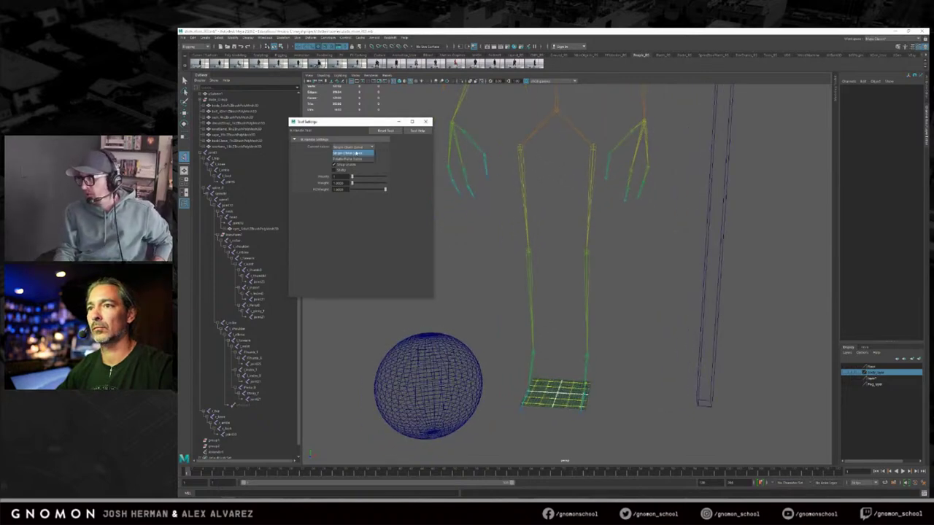
{"action": "left_click", "coordinate": [353, 158]}
Step: Create a rotate-plane IK handle from the left hip to the left ankle
{"action": "left_click_drag", "start_coordinate": [572, 165], "coordinate": [584, 166], "text": "alt"}
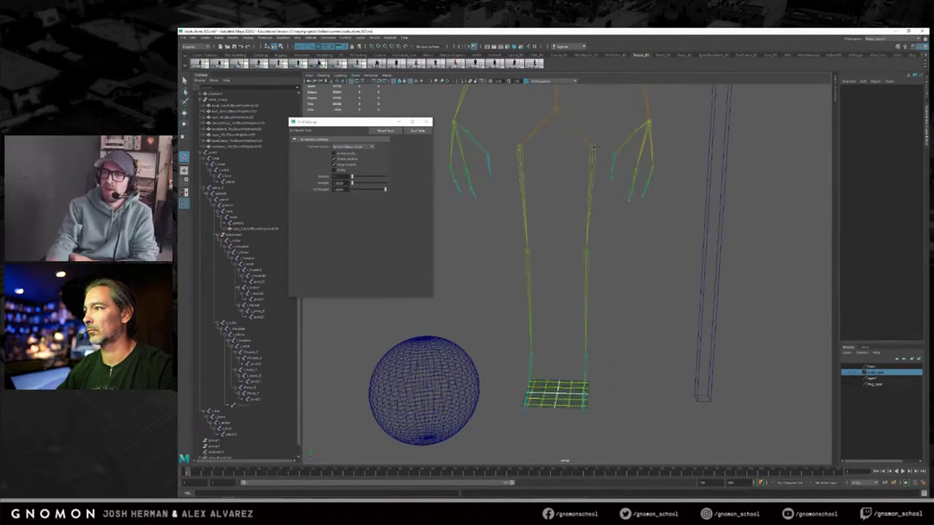
{"action": "left_click", "coordinate": [593, 148]}
{"action": "left_click", "coordinate": [587, 357]}
{"action": "key", "text": "q"}
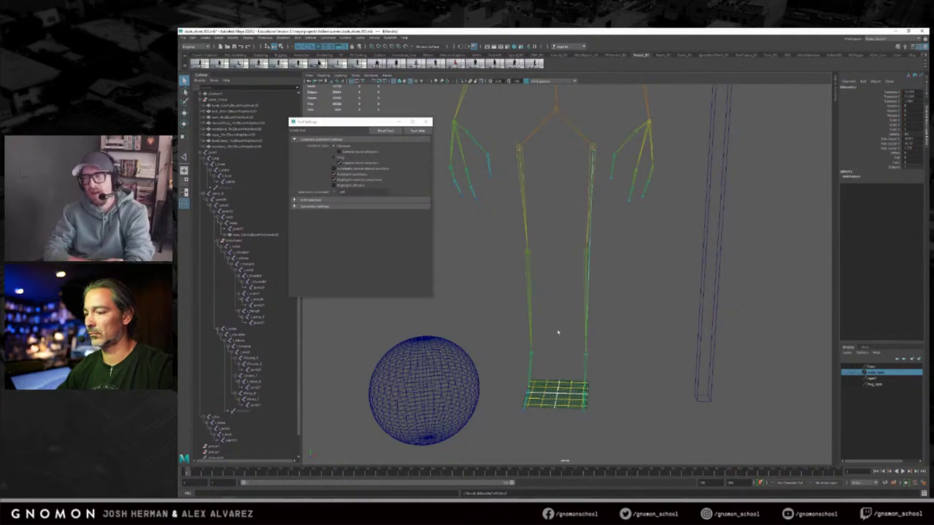
Step: Switch the IK Handle Tool to the single-chain solver and create a handle from the left ankle to the ball of the foot
{"action": "key", "text": "y"}
{"action": "left_click", "coordinate": [363, 150]}
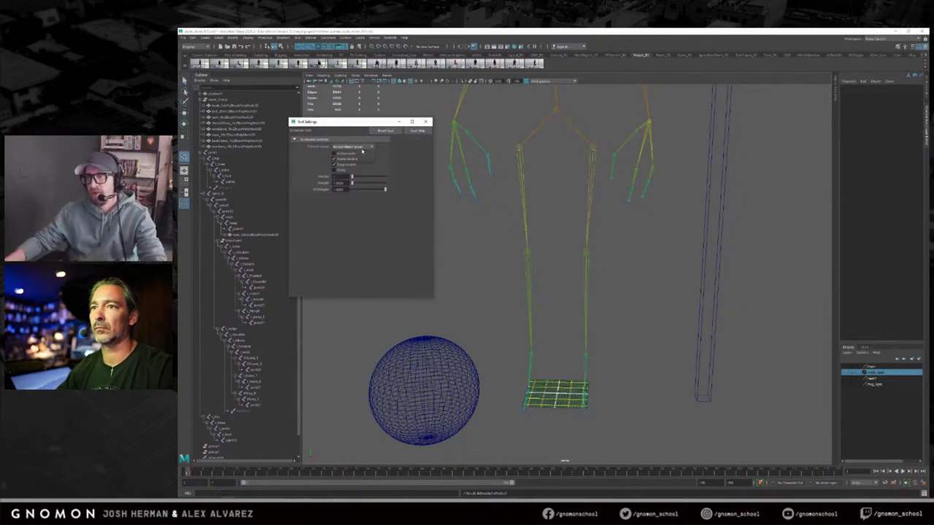
{"action": "left_click", "coordinate": [359, 157]}
{"action": "left_click_drag", "start_coordinate": [579, 312], "coordinate": [557, 308], "text": "alt"}
{"action": "middle_click_drag", "start_coordinate": [557, 308], "coordinate": [540, 255], "text": "alt"}
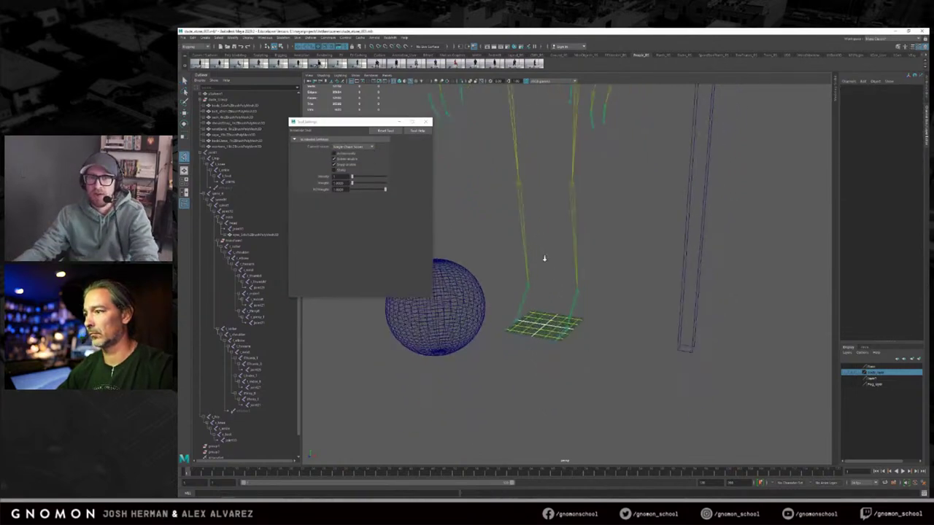
{"action": "right_click_drag", "start_coordinate": [540, 255], "coordinate": [577, 264], "text": "alt"}
{"action": "left_click", "coordinate": [582, 300]}
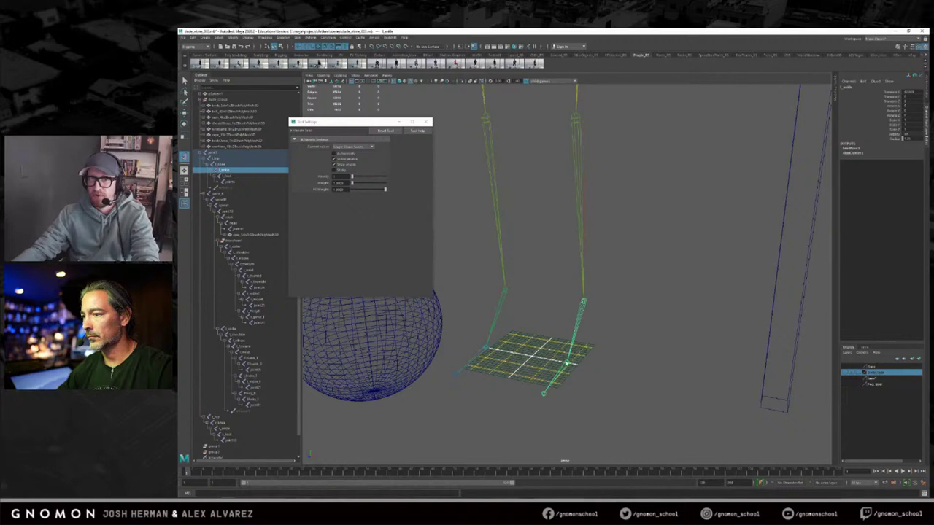
{"action": "left_click", "coordinate": [567, 363]}
Step: Create another single-chain IK handle from the ball of the left foot to the toe tip, and clear the selection
{"action": "key", "text": "y"}
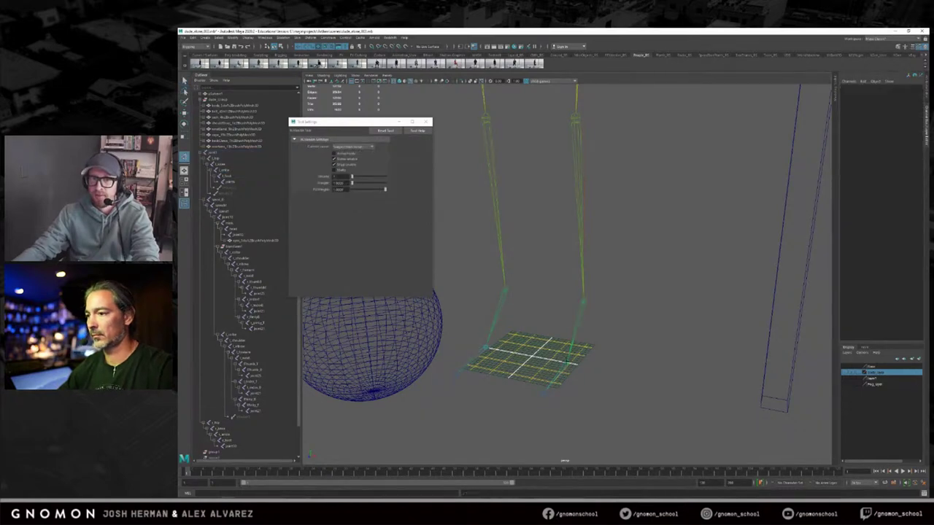
{"action": "left_click", "coordinate": [567, 363]}
{"action": "left_click", "coordinate": [543, 393]}
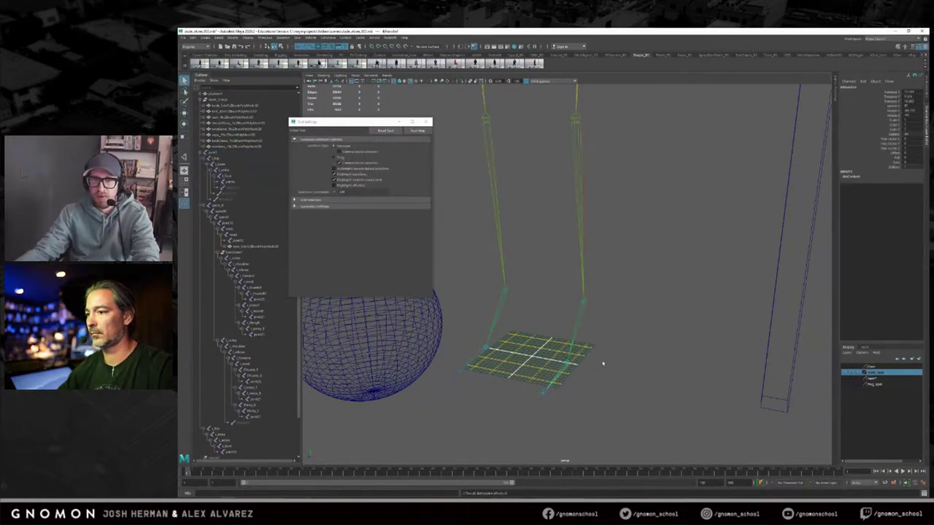
{"action": "left_click", "coordinate": [632, 333]}
Step: Switch the IK Handle Tool back to the rotate-plane solver and create a handle from the right hip to the right ankle
{"action": "left_click_drag", "start_coordinate": [632, 332], "coordinate": [662, 327], "text": "alt"}
{"action": "right_click_drag", "start_coordinate": [662, 328], "coordinate": [540, 254], "text": "alt"}
{"action": "middle_click_drag", "start_coordinate": [540, 255], "coordinate": [557, 314], "text": "alt"}
{"action": "right_click_drag", "start_coordinate": [557, 314], "coordinate": [540, 308], "text": "alt"}
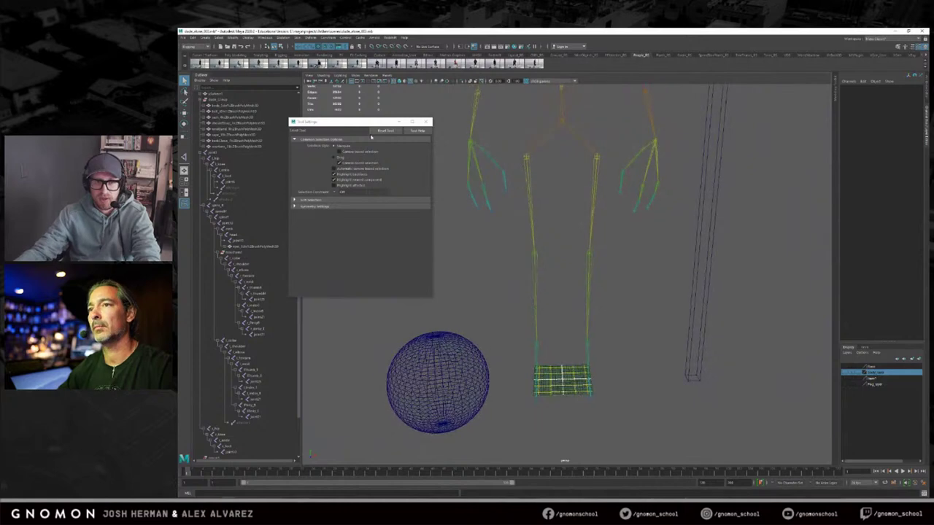
{"action": "key", "text": "y"}
{"action": "left_click", "coordinate": [366, 146]}
{"action": "left_click", "coordinate": [356, 158]}
{"action": "left_click_drag", "start_coordinate": [477, 183], "coordinate": [523, 189], "text": "alt"}
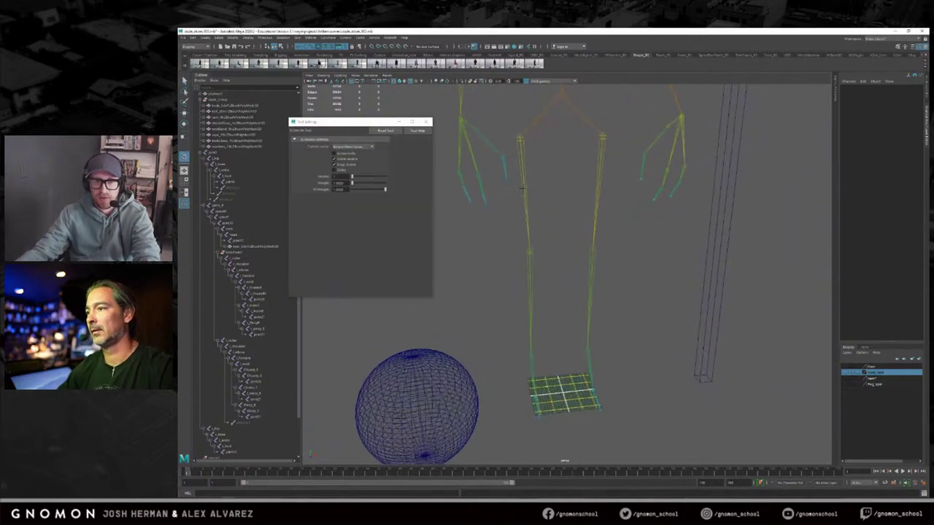
{"action": "left_click", "coordinate": [519, 138]}
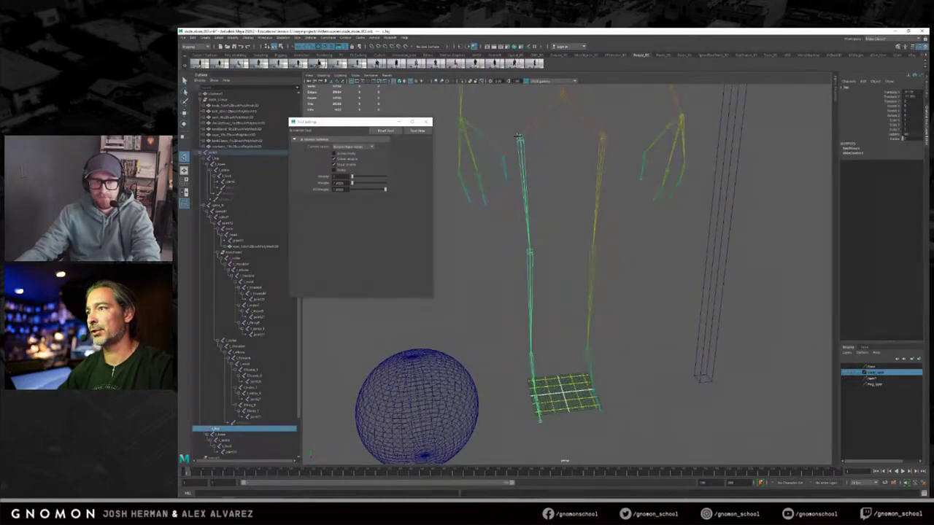
{"action": "left_click", "coordinate": [530, 355]}
Step: Switch the IK Handle Tool to the single-chain solver and create a handle from the right ankle to the ball of the foot
{"action": "left_click_drag", "start_coordinate": [538, 357], "coordinate": [558, 323], "text": "alt"}
{"action": "right_click_drag", "start_coordinate": [558, 323], "coordinate": [604, 330], "text": "alt"}
{"action": "middle_click_drag", "start_coordinate": [604, 330], "coordinate": [604, 296], "text": "alt"}
{"action": "left_click_drag", "start_coordinate": [603, 296], "coordinate": [581, 328], "text": "alt"}
{"action": "key", "text": "y"}
{"action": "left_click_drag", "start_coordinate": [482, 270], "coordinate": [567, 234], "text": "alt"}
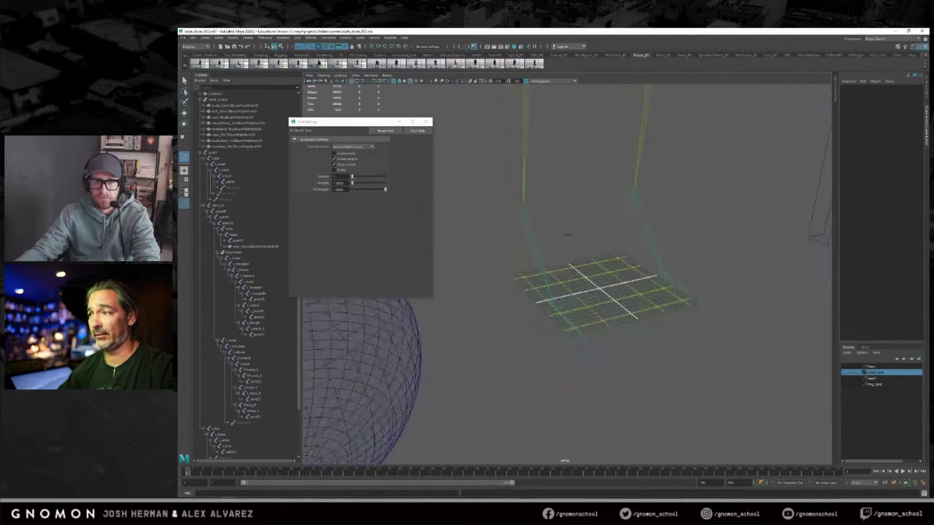
{"action": "left_click", "coordinate": [363, 147]}
{"action": "left_click", "coordinate": [365, 158]}
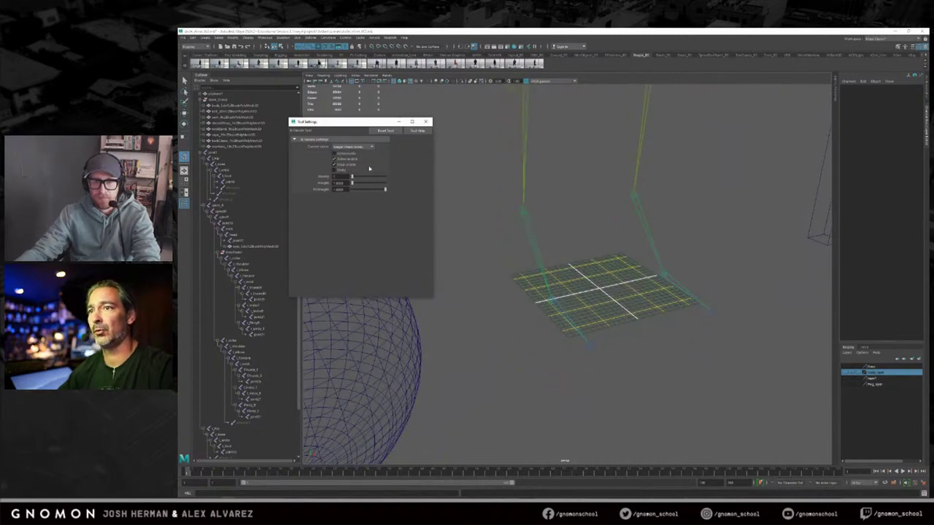
{"action": "left_click", "coordinate": [522, 211]}
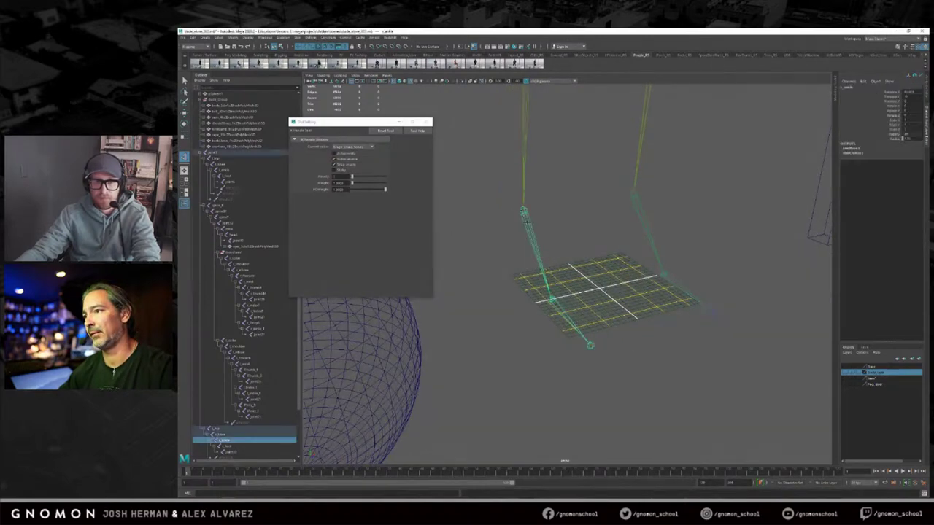
{"action": "left_click", "coordinate": [550, 300]}
Step: Create a single-chain IK handle from the ball of the right foot to the toe tip, and clear the selection
{"action": "key", "text": "y"}
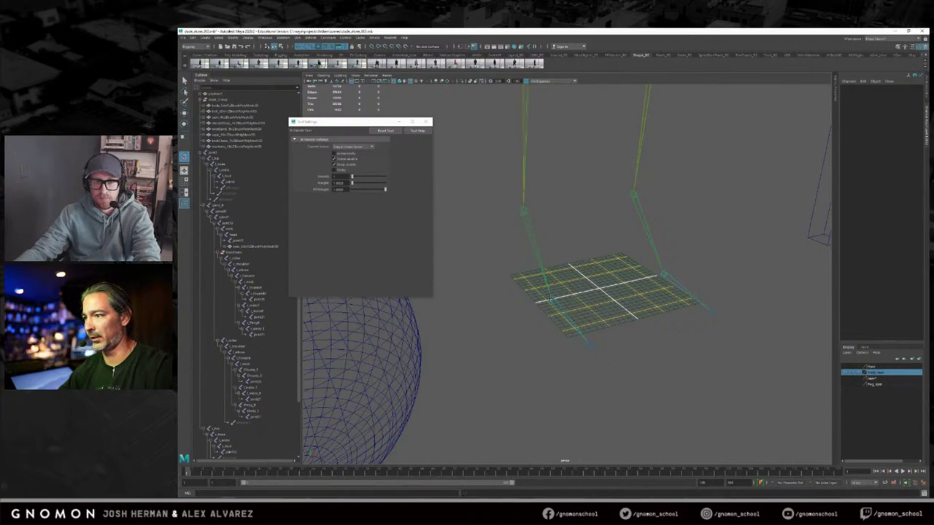
{"action": "left_click", "coordinate": [552, 300]}
{"action": "left_click", "coordinate": [590, 345]}
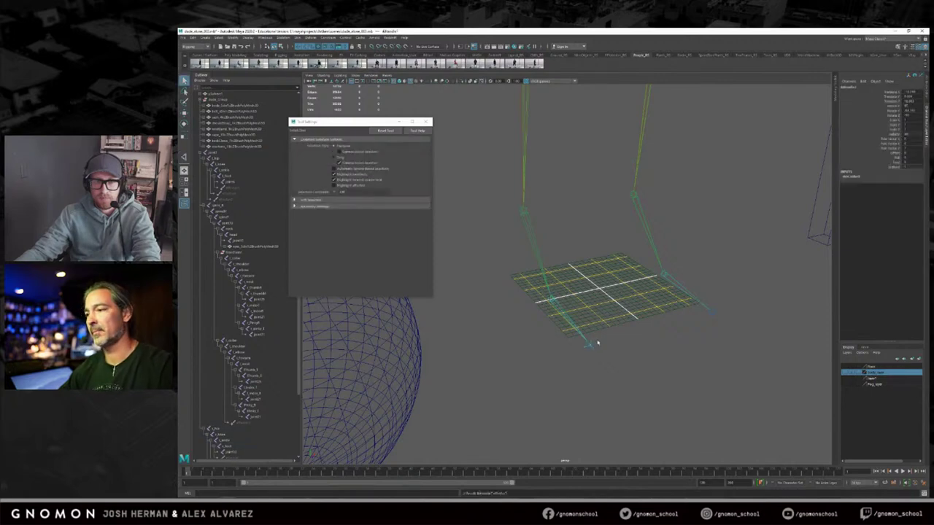
{"action": "left_click", "coordinate": [605, 286]}
{"action": "right_click_drag", "start_coordinate": [625, 272], "coordinate": [559, 246], "text": "alt"}
{"action": "middle_click_drag", "start_coordinate": [603, 246], "coordinate": [586, 292], "text": "alt"}
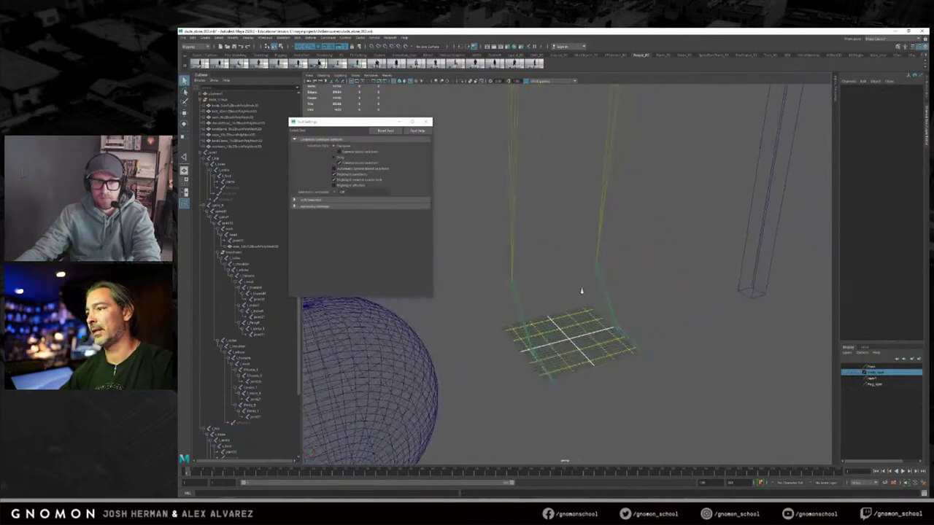
Step: Switch the viewport to shaded display and close the tool settings window
{"action": "right_click_drag", "start_coordinate": [585, 292], "coordinate": [542, 278], "text": "alt"}
{"action": "left_click_drag", "start_coordinate": [542, 277], "coordinate": [500, 272], "text": "alt"}
{"action": "middle_click_drag", "start_coordinate": [542, 254], "coordinate": [514, 316], "text": "alt"}
{"action": "right_click_drag", "start_coordinate": [531, 305], "coordinate": [569, 290], "text": "alt"}
{"action": "mouse_move", "coordinate": [569, 290]}
{"action": "left_mouse_down", "text": "alt"}
{"action": "mouse_move", "coordinate": [619, 290]}
{"action": "mouse_move", "coordinate": [569, 284]}
{"action": "mouse_move", "coordinate": [576, 274]}
{"action": "left_mouse_up", "text": "alt"}
{"action": "key", "text": "5"}
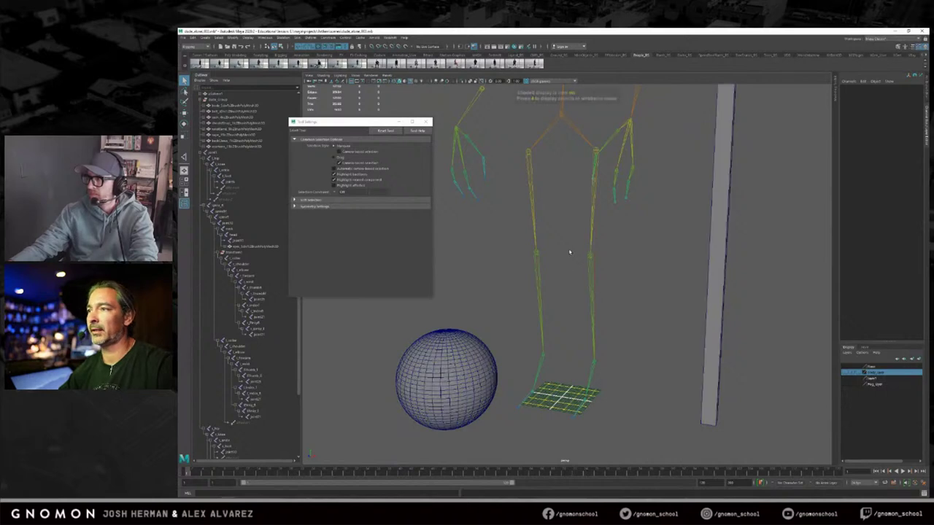
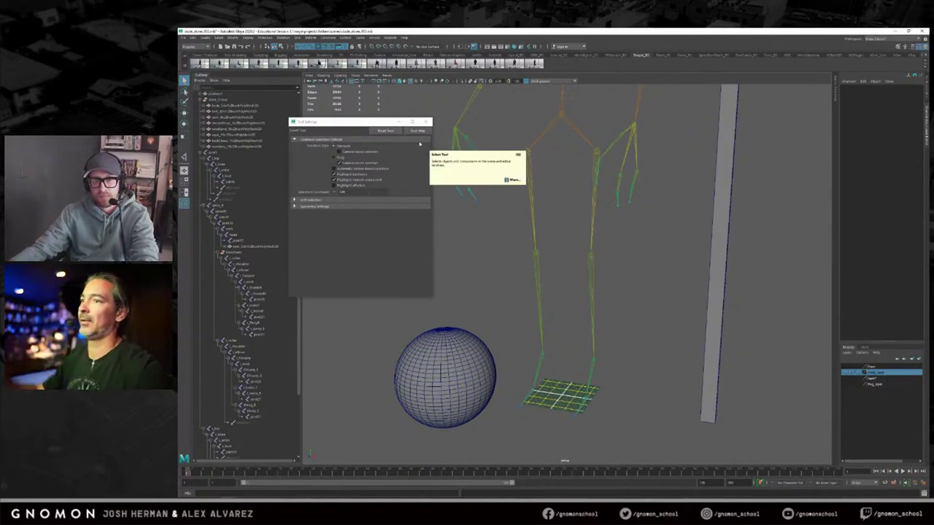
{"action": "mouse_move", "coordinate": [533, 247]}
{"action": "left_mouse_down", "text": "alt"}
{"action": "mouse_move", "coordinate": [592, 250]}
{"action": "mouse_move", "coordinate": [539, 245]}
{"action": "left_mouse_up", "text": "alt"}
{"action": "left_click", "coordinate": [427, 122]}
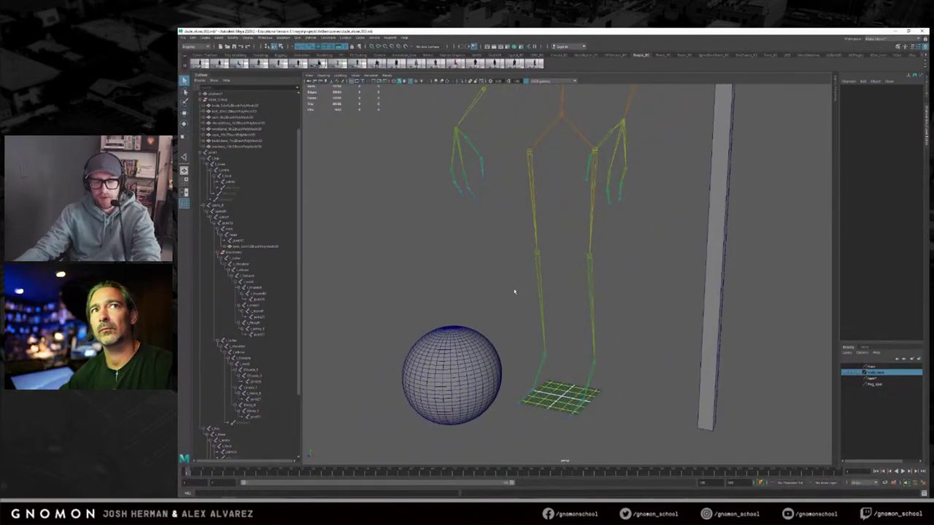
Step: Select the three left-leg IK handles, collapse the mesh group and joint hierarchies in the Outliner, and group the handles
{"action": "left_click_drag", "start_coordinate": [559, 348], "coordinate": [591, 331], "text": "alt"}
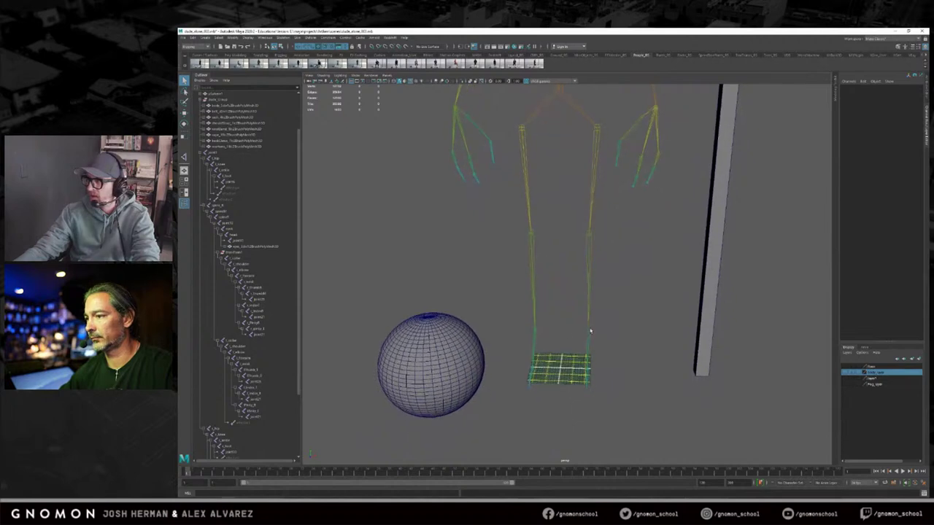
{"action": "left_click_drag", "start_coordinate": [614, 431], "coordinate": [614, 431]}
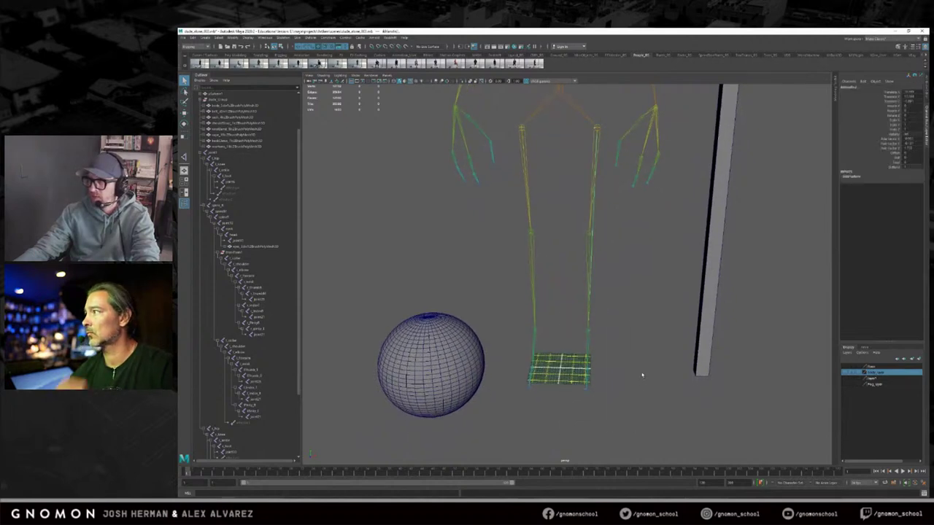
{"action": "left_click_drag", "start_coordinate": [625, 321], "coordinate": [594, 317], "text": "alt"}
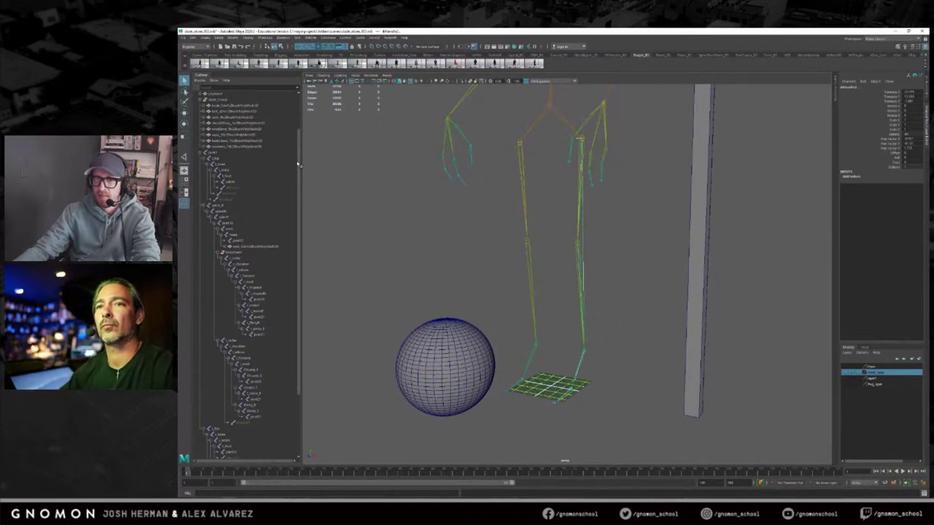
{"action": "scroll", "coordinate": [247, 143], "scroll_direction": "up", "scroll_amount": 3}
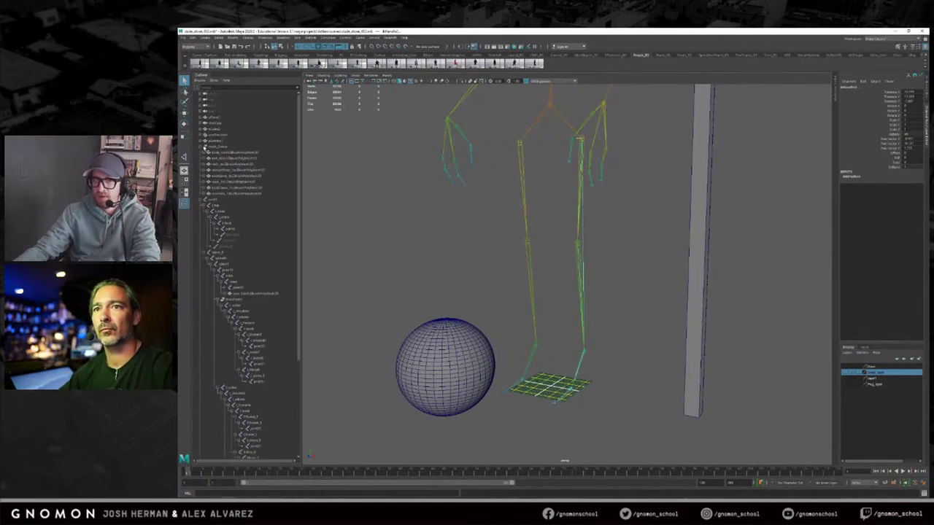
{"action": "left_click", "coordinate": [201, 148]}
{"action": "left_click", "coordinate": [200, 153]}
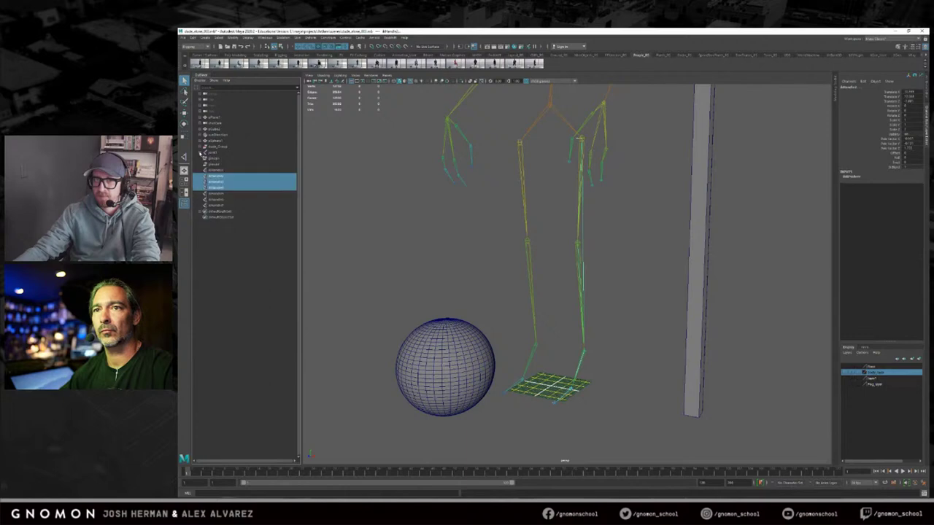
{"action": "left_click_drag", "start_coordinate": [332, 214], "coordinate": [412, 235], "text": "alt"}
{"action": "mouse_move", "coordinate": [412, 235]}
{"action": "middle_mouse_down", "text": "alt"}
{"action": "mouse_move", "coordinate": [404, 197]}
{"action": "mouse_move", "coordinate": [414, 221]}
{"action": "middle_mouse_up", "text": "alt"}
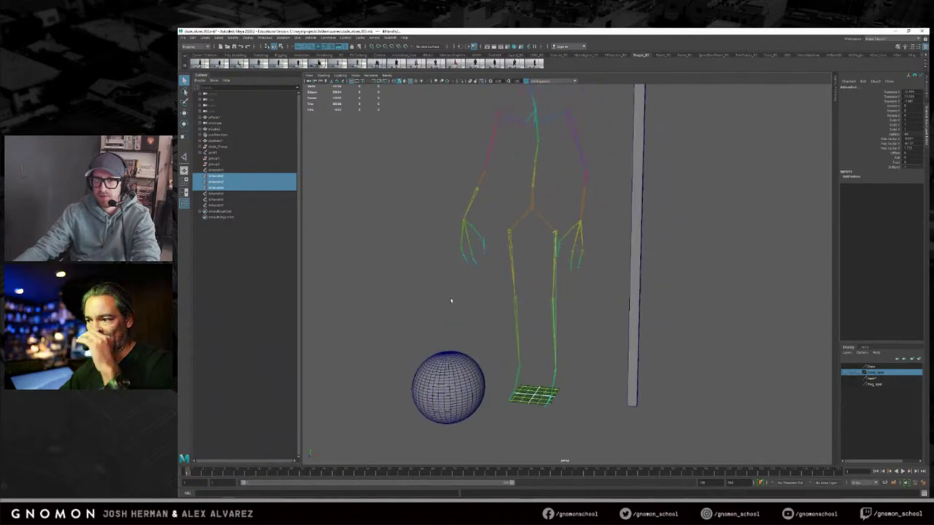
{"action": "left_click", "coordinate": [191, 37]}
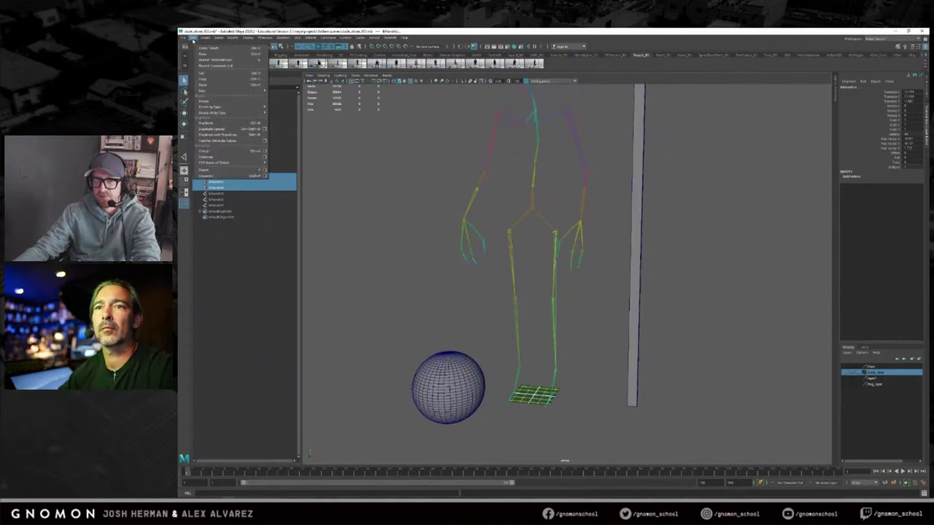
{"action": "left_click", "coordinate": [220, 150]}
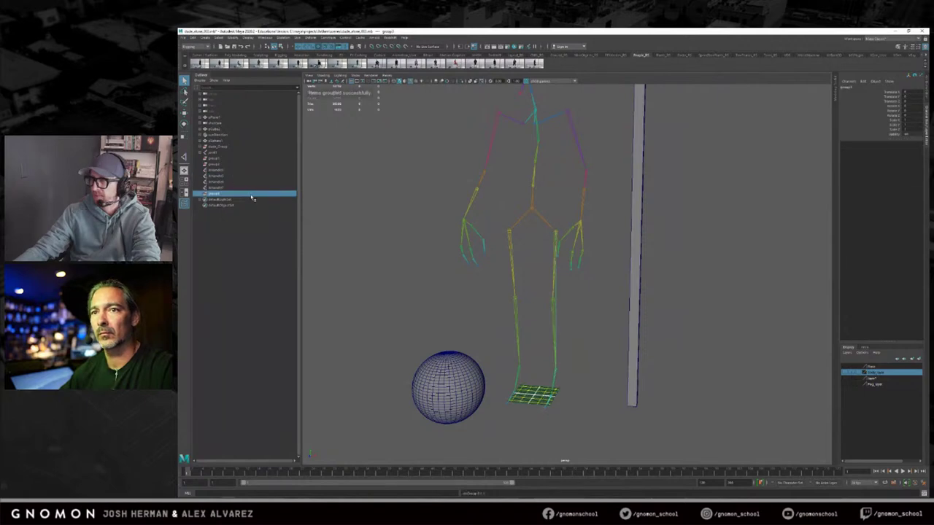
Step: Select the three right-leg IK handles in the Outliner and group them
{"action": "left_click_drag", "start_coordinate": [220, 188], "coordinate": [222, 177]}
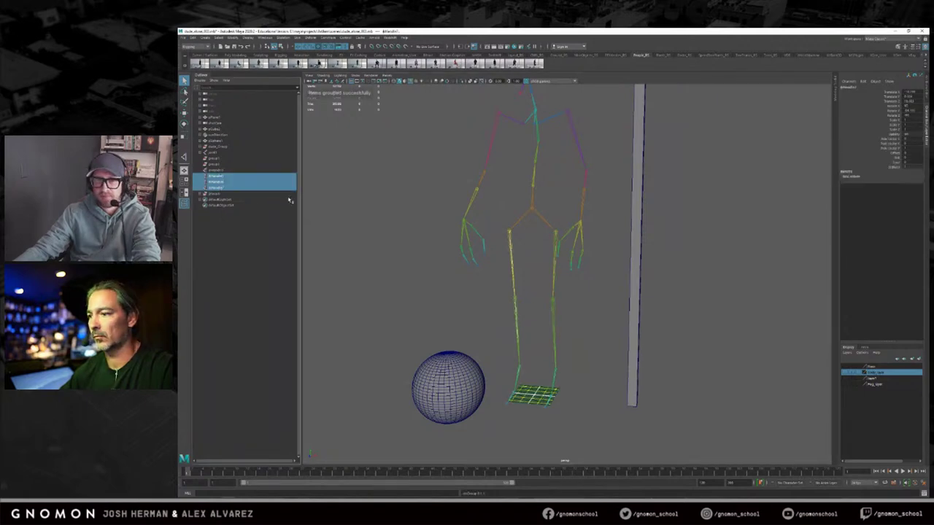
{"action": "left_click_drag", "start_coordinate": [328, 132], "coordinate": [330, 138], "text": "alt"}
{"action": "left_click", "coordinate": [194, 37]}
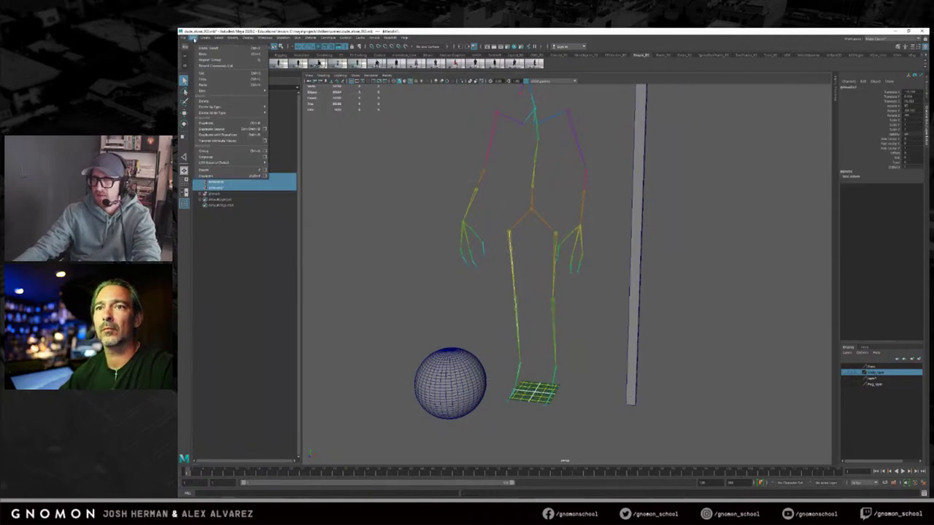
{"action": "key", "text": "ctrl+g"}
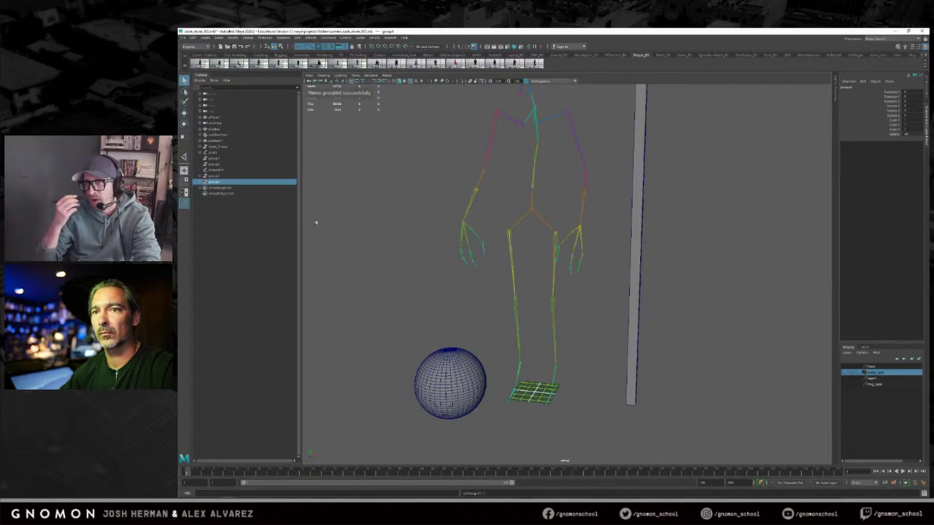
Step: Rename the left-leg IK handle group as l_foot and the right-leg group as r_foot
{"action": "scroll", "coordinate": [386, 261], "scroll_direction": "up", "scroll_amount": 2}
{"action": "middle_click_drag", "start_coordinate": [381, 252], "coordinate": [406, 205], "text": "alt"}
{"action": "scroll", "coordinate": [406, 205], "scroll_direction": "up", "scroll_amount": 1}
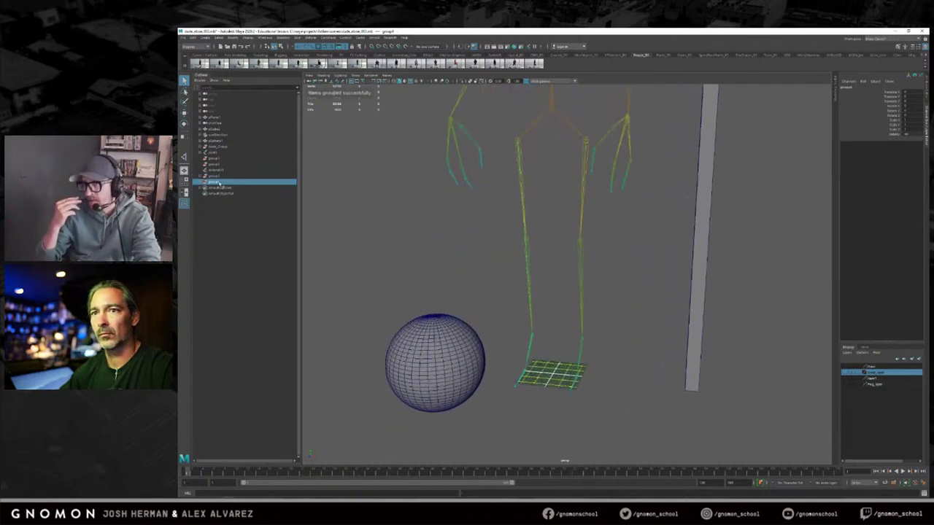
{"action": "left_click", "coordinate": [214, 177]}
{"action": "left_click_drag", "start_coordinate": [394, 210], "coordinate": [377, 225], "text": "alt"}
{"action": "key", "text": "w"}
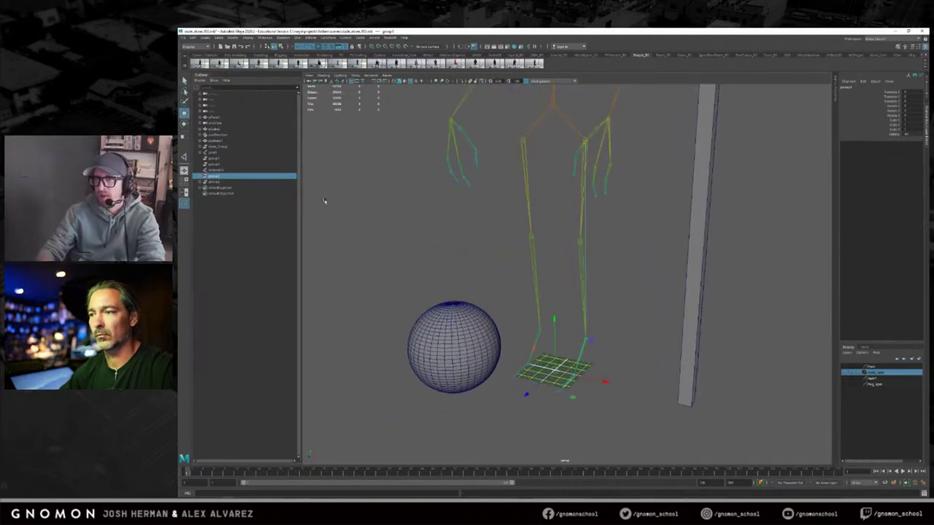
{"action": "double_click", "coordinate": [232, 178]}
{"action": "type", "text": "l_foot"}
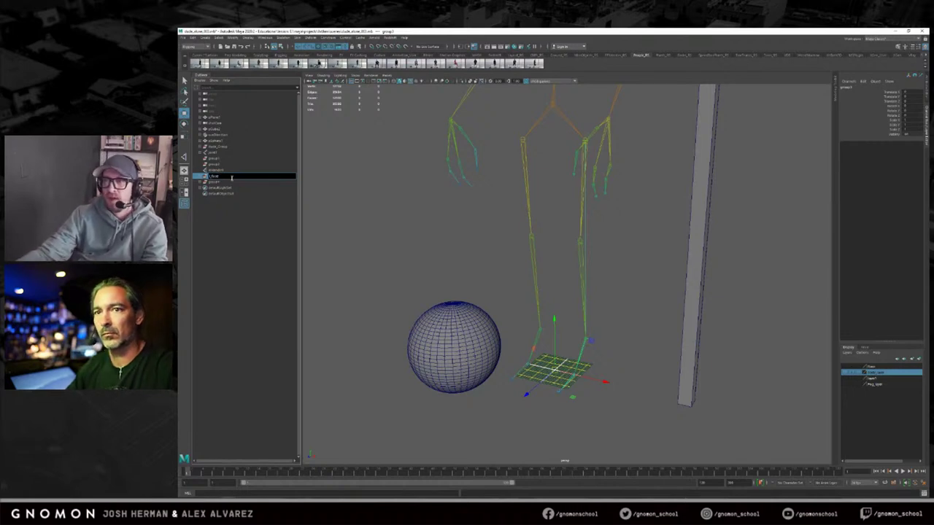
{"action": "key", "text": "Return"}
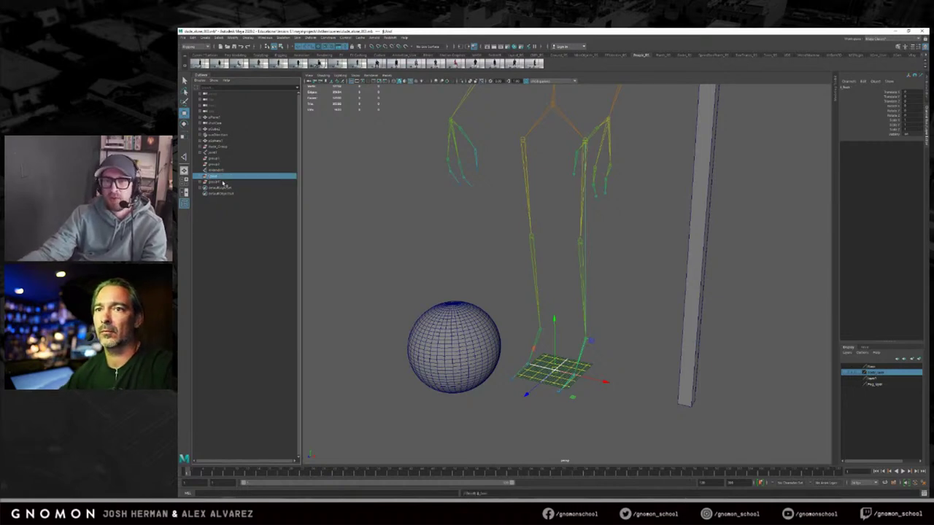
{"action": "left_click", "coordinate": [223, 183]}
{"action": "double_click", "coordinate": [224, 182]}
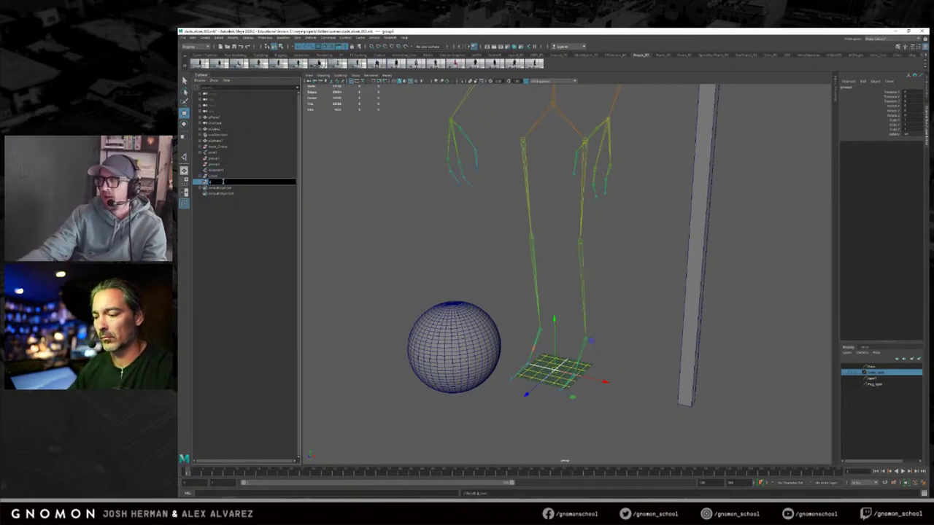
{"action": "key", "text": "Return"}
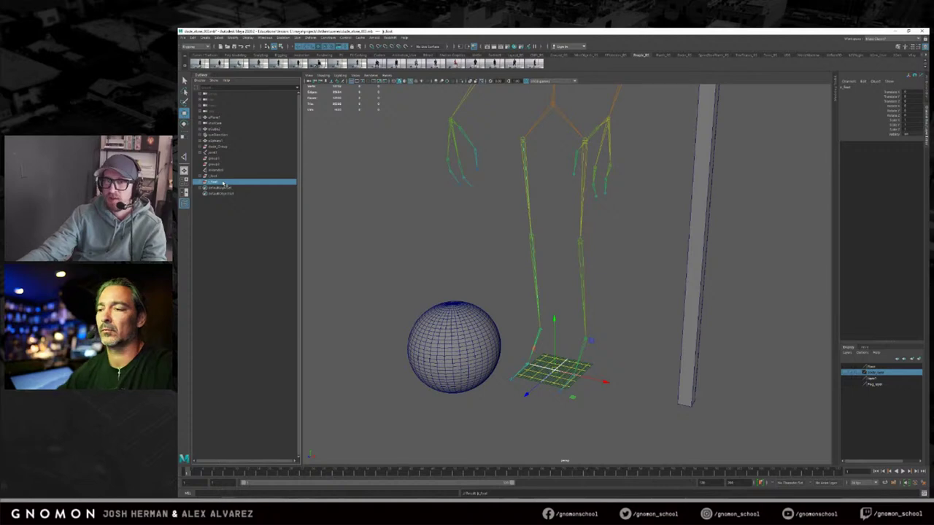
Step: Show the character mesh layer and place the l_foot group's pivot at the left heel
{"action": "left_click", "coordinate": [390, 246]}
{"action": "left_click", "coordinate": [219, 176]}
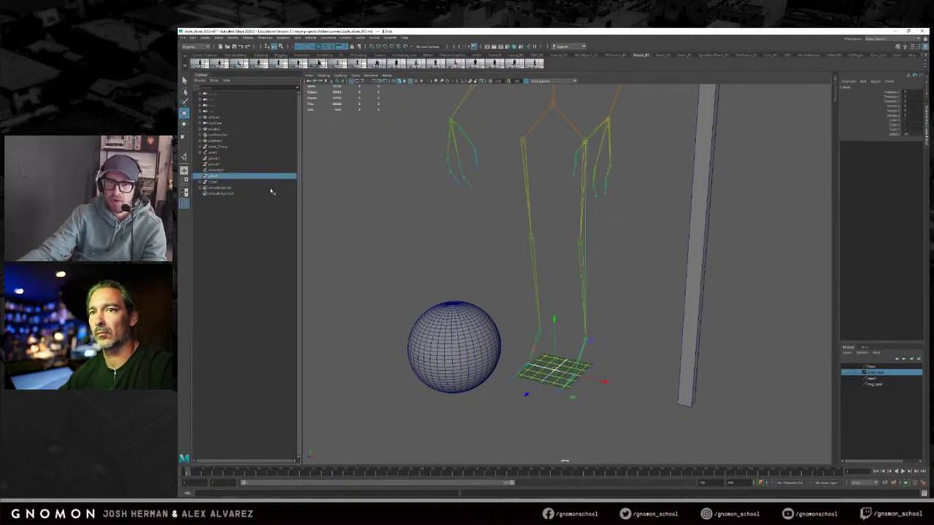
{"action": "left_click_drag", "start_coordinate": [575, 321], "coordinate": [561, 331], "text": "alt"}
{"action": "middle_click_drag", "start_coordinate": [560, 330], "coordinate": [543, 252], "text": "alt"}
{"action": "right_click_drag", "start_coordinate": [543, 259], "coordinate": [766, 316], "text": "alt"}
{"action": "left_click_drag", "start_coordinate": [663, 319], "coordinate": [610, 292], "text": "alt"}
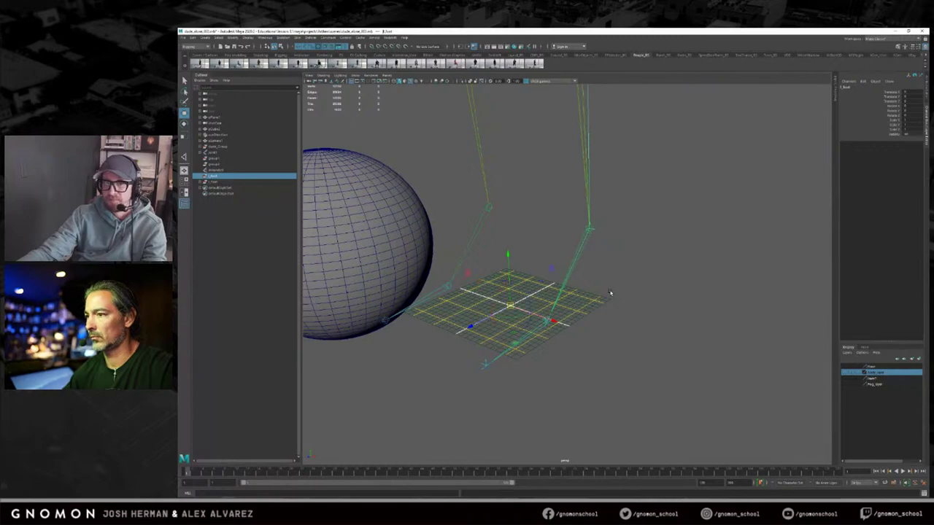
{"action": "left_click", "coordinate": [844, 374]}
{"action": "left_click_drag", "start_coordinate": [729, 365], "coordinate": [503, 259], "text": "alt"}
Step: Move the r_foot group's pivot to the back of the right heel
{"action": "left_click", "coordinate": [233, 182]}
{"action": "left_click_drag", "start_coordinate": [343, 209], "coordinate": [614, 310], "text": "alt"}
{"action": "left_click_drag", "start_coordinate": [541, 241], "coordinate": [547, 273]}
{"action": "left_click_drag", "start_coordinate": [503, 313], "coordinate": [564, 309]}
{"action": "left_click_drag", "start_coordinate": [602, 260], "coordinate": [485, 290], "text": "alt"}
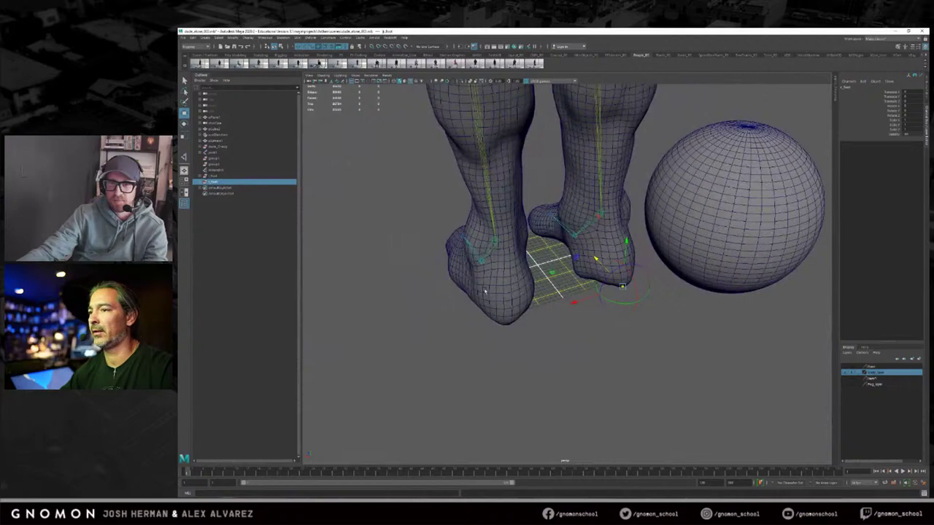
Step: Select both foot groups, try moving the root joint vertically to test the leg IK, and undo the moves
{"action": "left_click", "coordinate": [388, 207]}
{"action": "left_click_drag", "start_coordinate": [228, 175], "coordinate": [226, 182]}
{"action": "left_click_drag", "start_coordinate": [371, 201], "coordinate": [525, 219], "text": "alt"}
{"action": "right_click_drag", "start_coordinate": [525, 219], "coordinate": [427, 187], "text": "alt"}
{"action": "middle_click_drag", "start_coordinate": [551, 164], "coordinate": [540, 274], "text": "alt"}
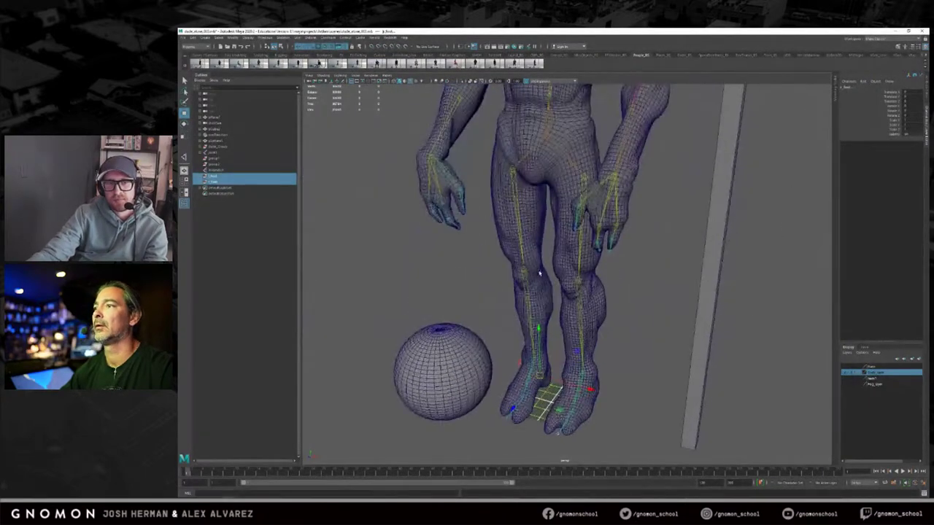
{"action": "right_click_drag", "start_coordinate": [540, 273], "coordinate": [511, 256], "text": "alt"}
{"action": "left_click_drag", "start_coordinate": [510, 256], "coordinate": [561, 192], "text": "alt"}
{"action": "left_click", "coordinate": [557, 135]}
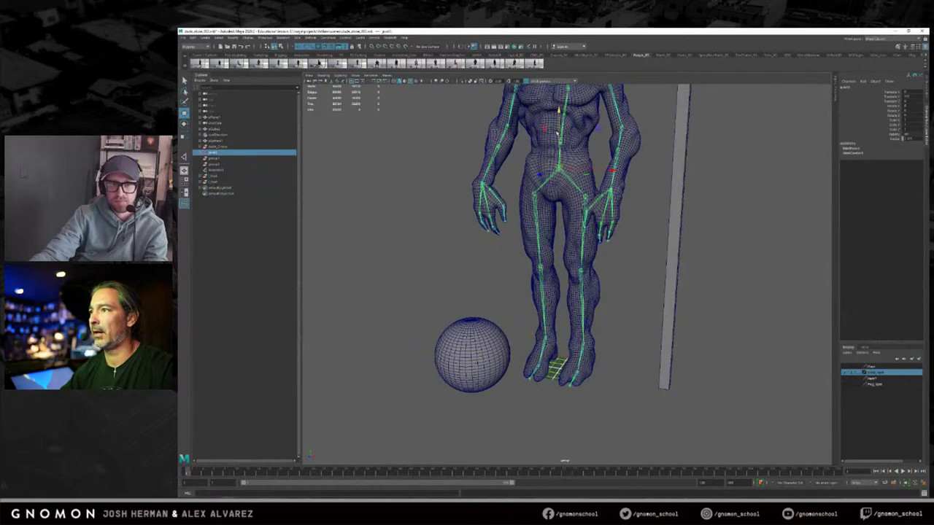
{"action": "left_click_drag", "start_coordinate": [558, 110], "coordinate": [542, 177]}
{"action": "right_click_drag", "start_coordinate": [542, 177], "coordinate": [589, 176], "text": "alt"}
{"action": "key", "text": "ctrl+z"}
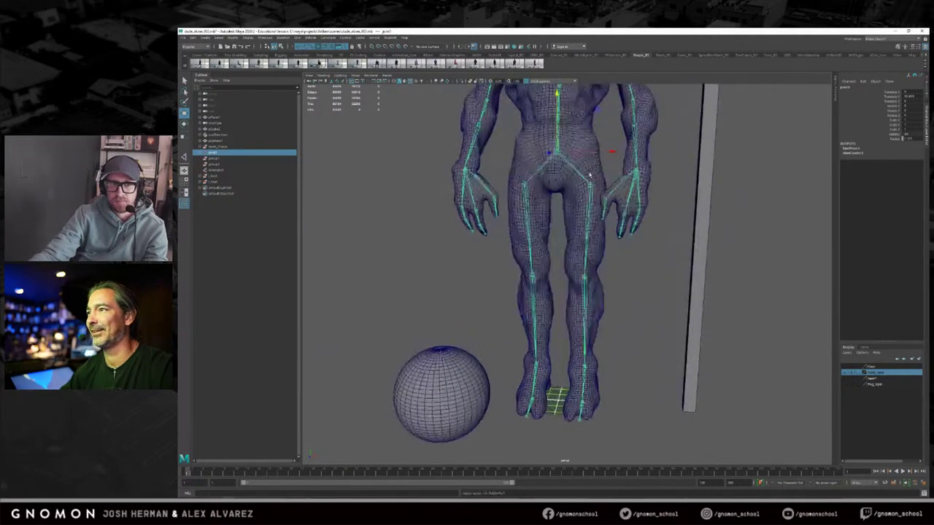
{"action": "left_click_drag", "start_coordinate": [562, 113], "coordinate": [552, 101], "text": "alt"}
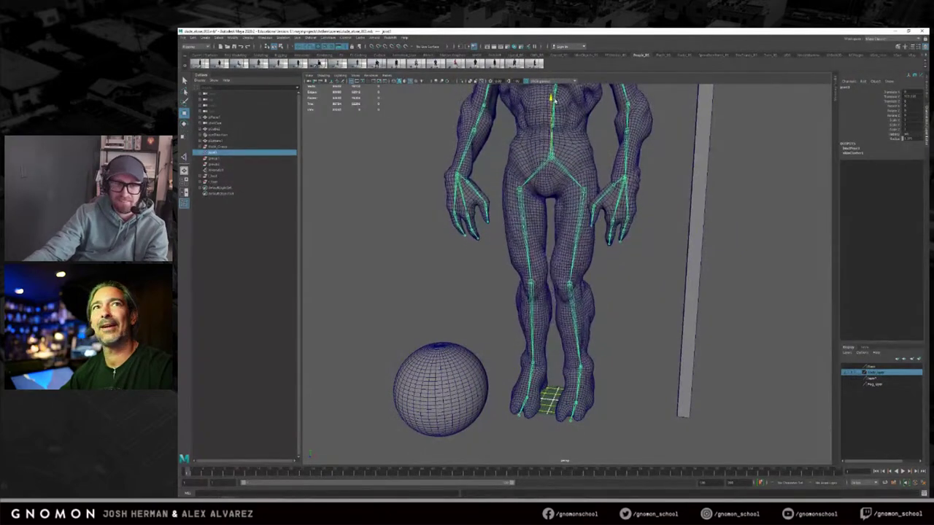
{"action": "left_click_drag", "start_coordinate": [554, 107], "coordinate": [560, 101]}
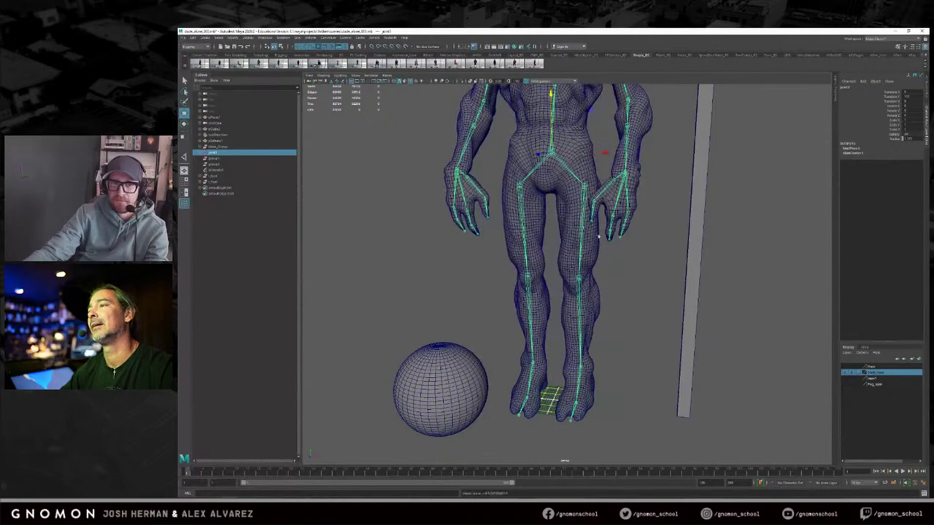
Step: Select the l_foot group and examine its pivot placement at the left heel up close
{"action": "left_click_drag", "start_coordinate": [601, 258], "coordinate": [606, 260], "text": "alt"}
{"action": "left_click", "coordinate": [236, 177]}
{"action": "mouse_move", "coordinate": [474, 278]}
{"action": "left_mouse_down", "text": "alt"}
{"action": "mouse_move", "coordinate": [486, 304]}
{"action": "mouse_move", "coordinate": [491, 270]}
{"action": "mouse_move", "coordinate": [463, 272]}
{"action": "left_mouse_up", "text": "alt"}
{"action": "right_click_drag", "start_coordinate": [463, 271], "coordinate": [507, 288], "text": "alt"}
{"action": "left_click_drag", "start_coordinate": [507, 288], "coordinate": [473, 291], "text": "alt"}
{"action": "right_click_drag", "start_coordinate": [473, 290], "coordinate": [531, 310], "text": "alt"}
{"action": "left_click_drag", "start_coordinate": [532, 310], "coordinate": [460, 295], "text": "alt"}
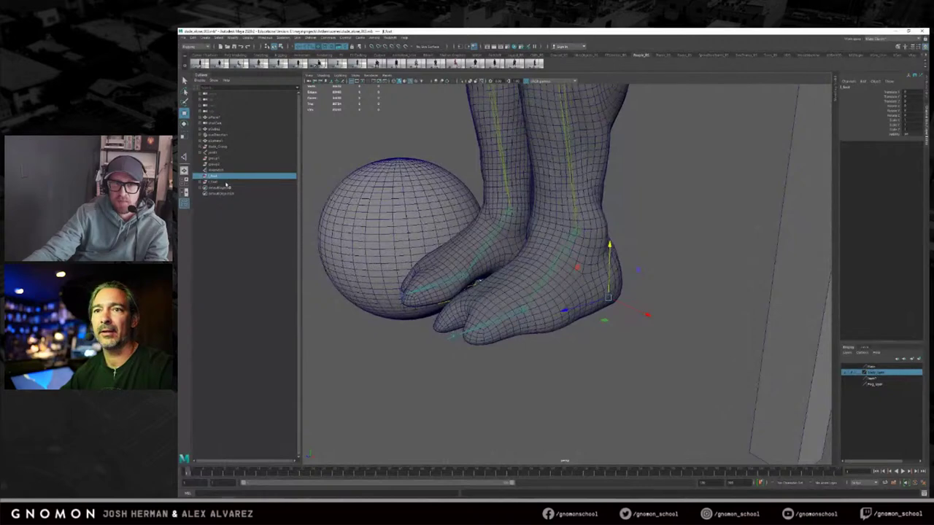
Step: Expand the l_foot group and group its ball and toe IK handles together in a new group inside it
{"action": "left_click", "coordinate": [199, 176]}
{"action": "left_click", "coordinate": [219, 182]}
{"action": "left_click", "coordinate": [221, 189]}
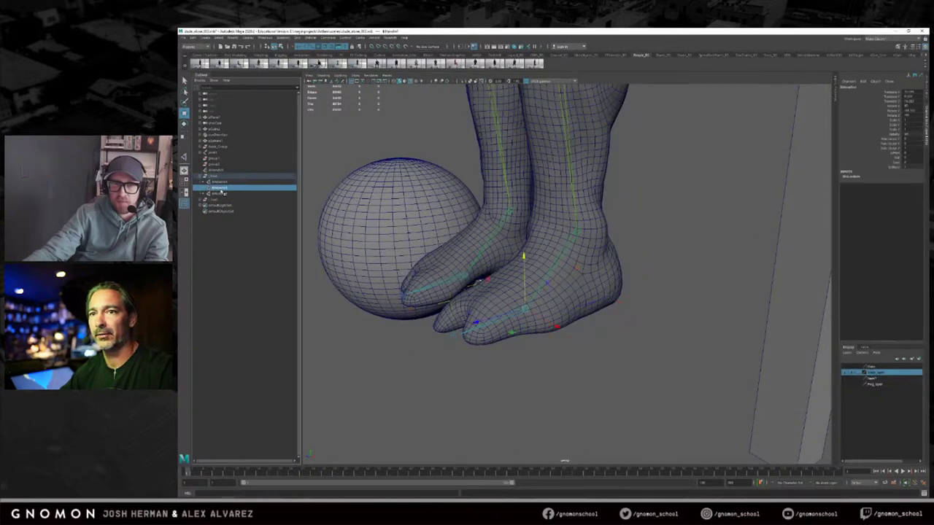
{"action": "left_click", "coordinate": [225, 194]}
{"action": "left_click_drag", "start_coordinate": [454, 259], "coordinate": [419, 270], "text": "alt"}
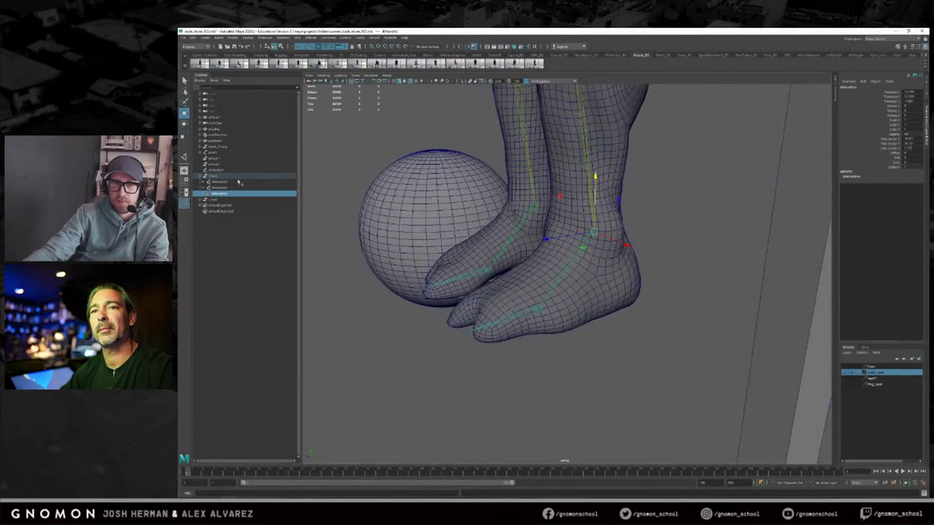
{"action": "left_click_drag", "start_coordinate": [222, 183], "coordinate": [223, 189]}
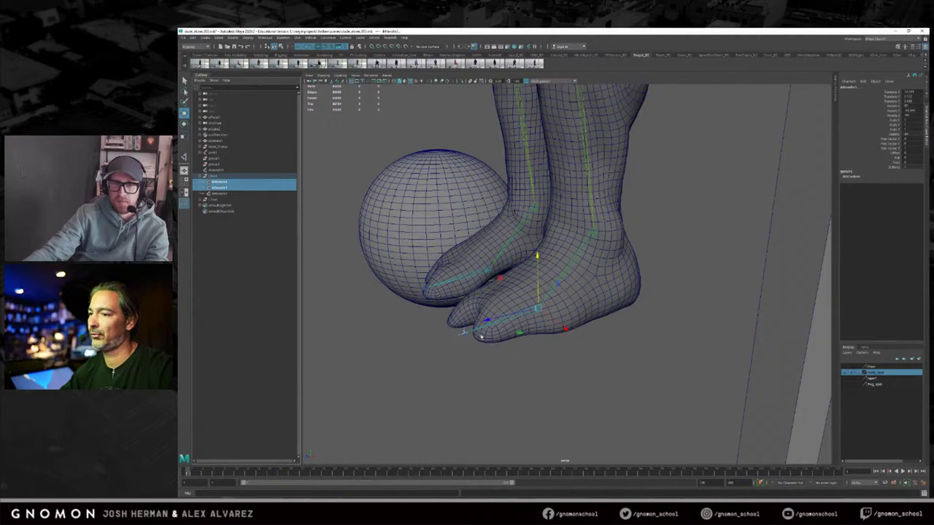
{"action": "left_click_drag", "start_coordinate": [490, 335], "coordinate": [485, 318], "text": "alt"}
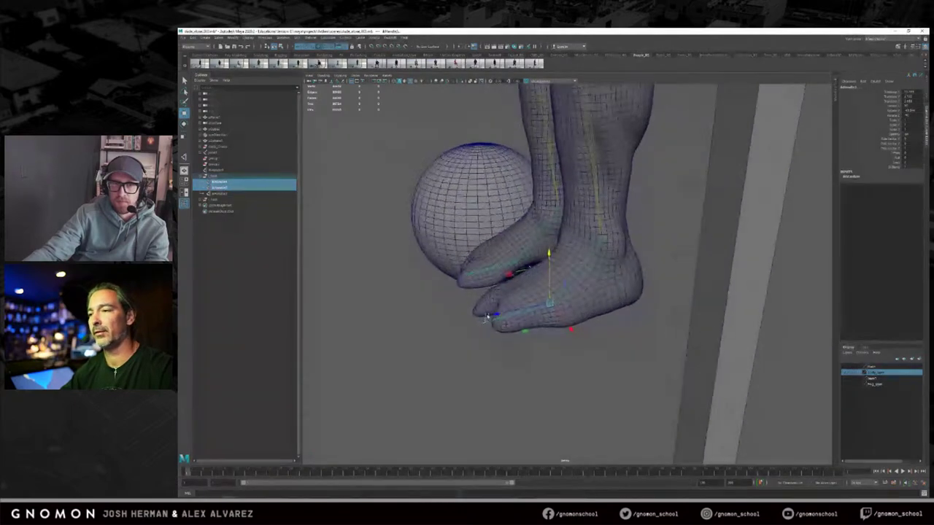
{"action": "left_click", "coordinate": [194, 38]}
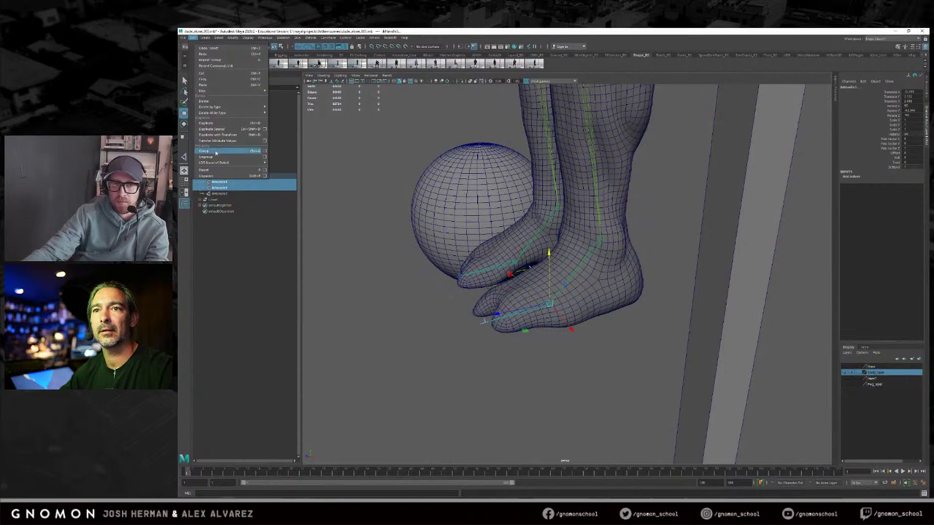
{"action": "left_click", "coordinate": [219, 152]}
{"action": "left_click", "coordinate": [204, 189]}
{"action": "right_click_drag", "start_coordinate": [463, 279], "coordinate": [475, 284], "text": "alt"}
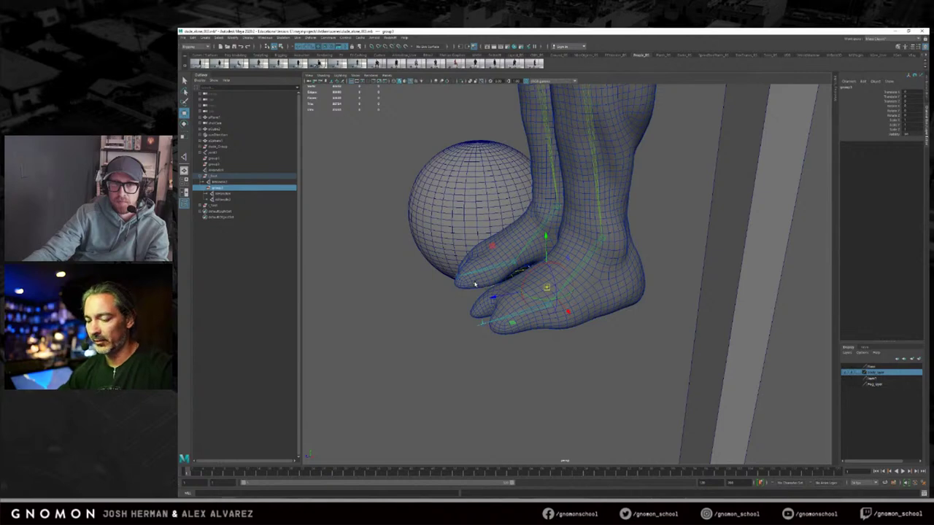
Step: Try the new group's pivot at the left toe tip with a test rotation, and undo the rotation
{"action": "left_click_drag", "start_coordinate": [549, 289], "coordinate": [503, 312]}
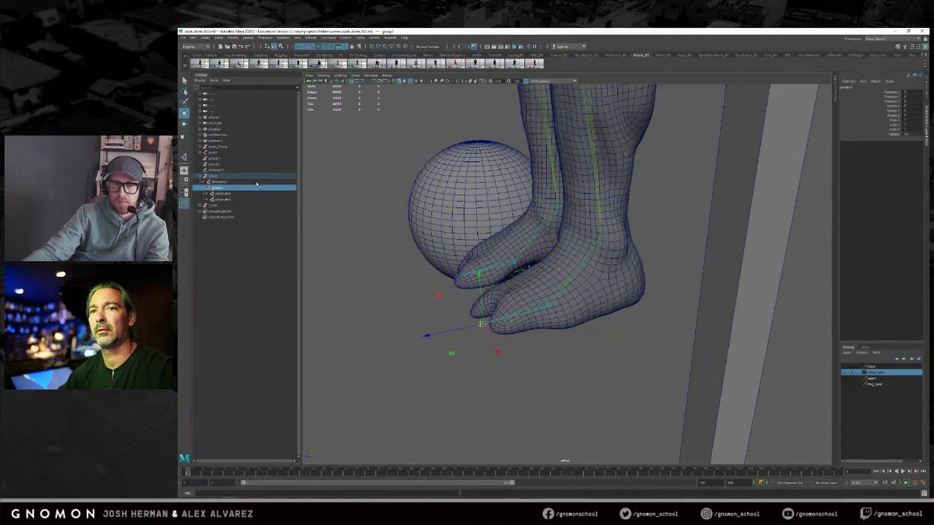
{"action": "key", "text": "e"}
{"action": "left_click_drag", "start_coordinate": [470, 278], "coordinate": [415, 287]}
{"action": "key", "text": "ctrl+z"}
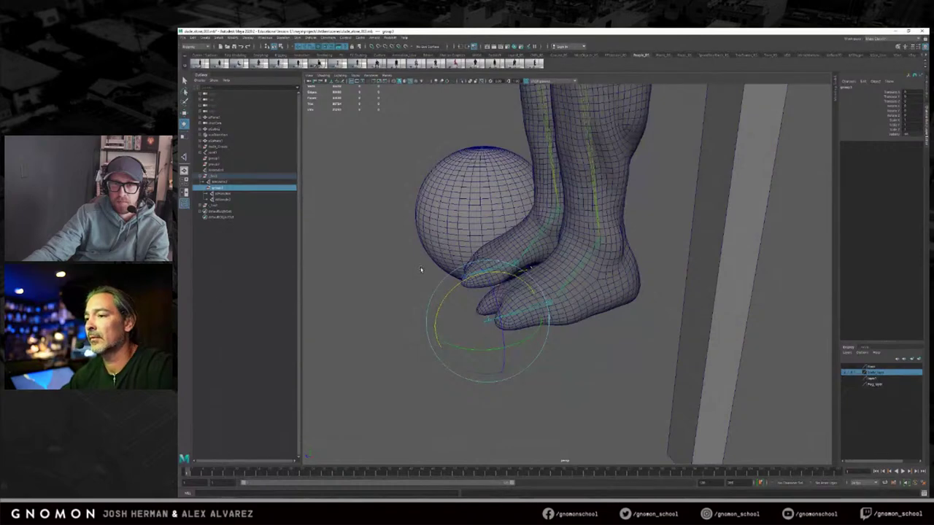
Step: Move the ball-and-toe group's pivot to the left foot's ball joint, test-rotate the group, and undo the rotation
{"action": "key", "text": "w"}
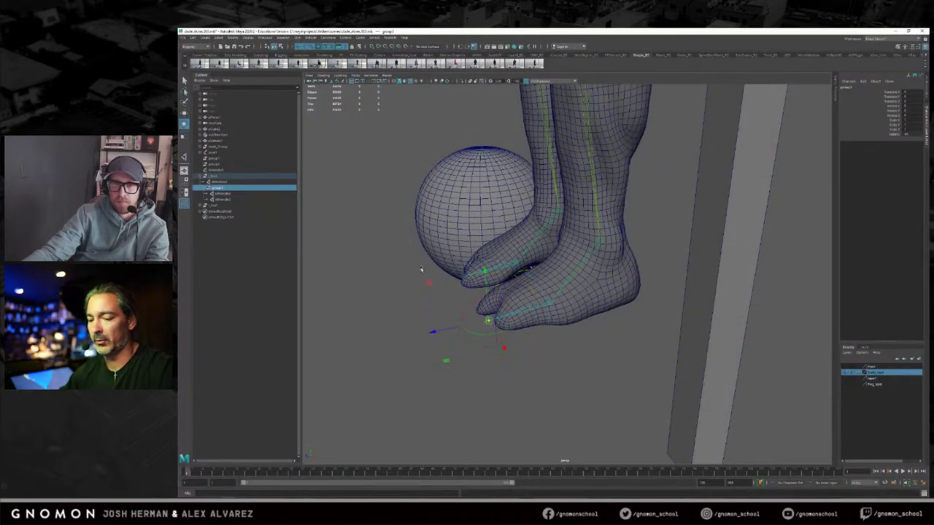
{"action": "left_click_drag", "start_coordinate": [490, 322], "coordinate": [554, 303]}
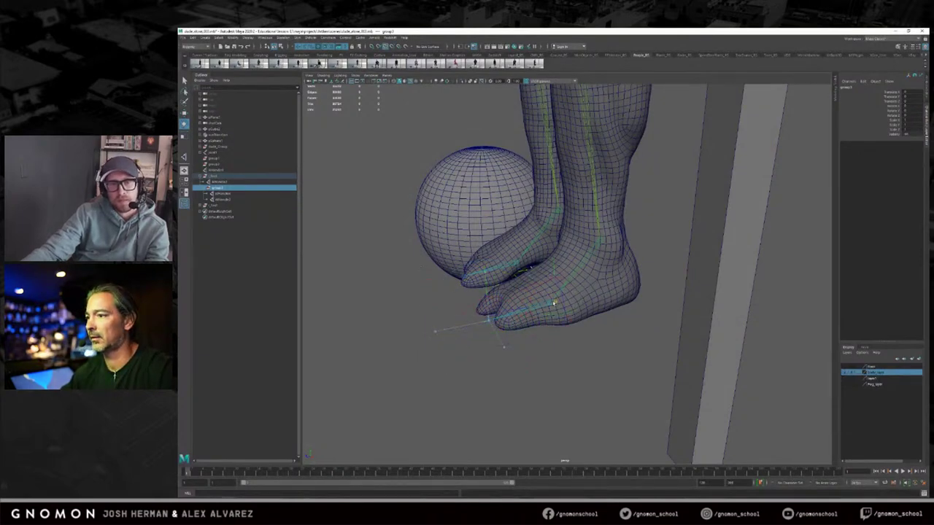
{"action": "left_click", "coordinate": [847, 373]}
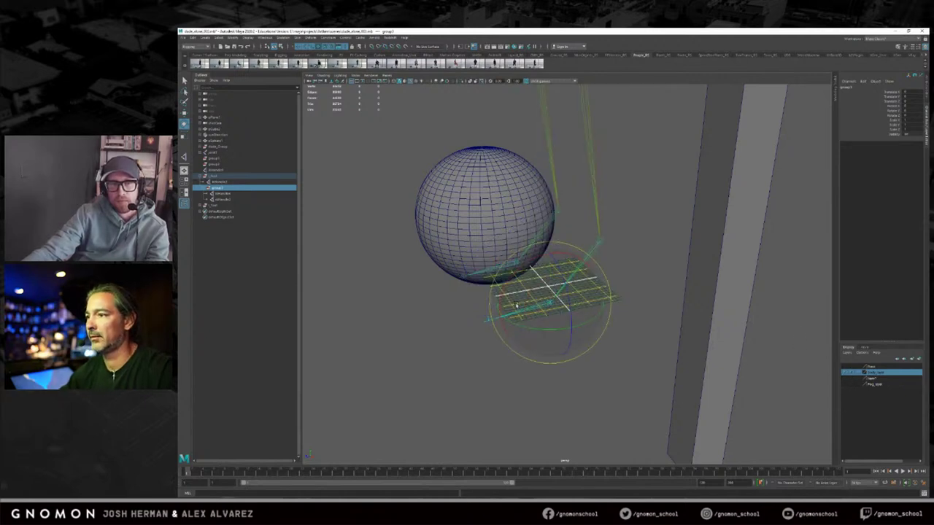
{"action": "left_click_drag", "start_coordinate": [525, 271], "coordinate": [541, 262]}
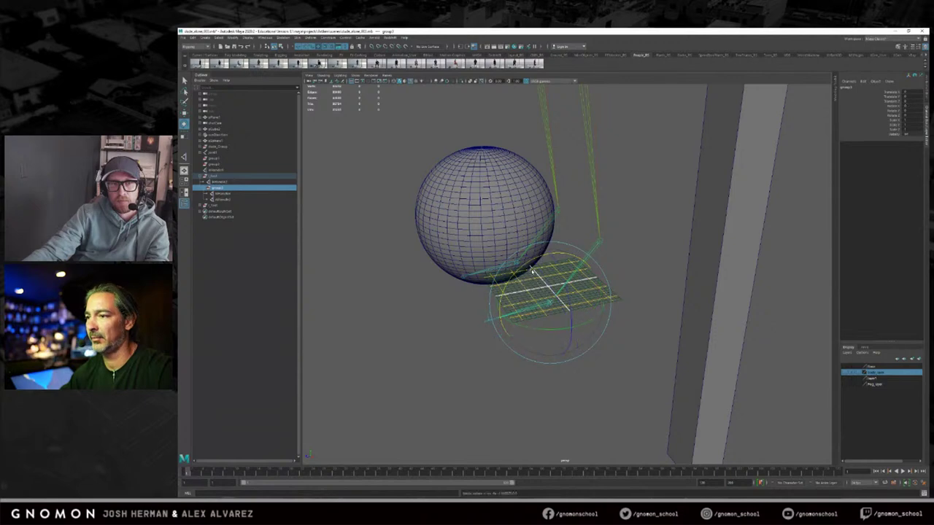
{"action": "left_click", "coordinate": [847, 373]}
{"action": "mouse_move", "coordinate": [529, 264]}
{"action": "left_mouse_down"}
{"action": "mouse_move", "coordinate": [509, 280]}
{"action": "mouse_move", "coordinate": [517, 275]}
{"action": "left_mouse_up"}
{"action": "key", "text": "ctrl+z"}
{"action": "left_click_drag", "start_coordinate": [429, 294], "coordinate": [400, 298], "text": "alt"}
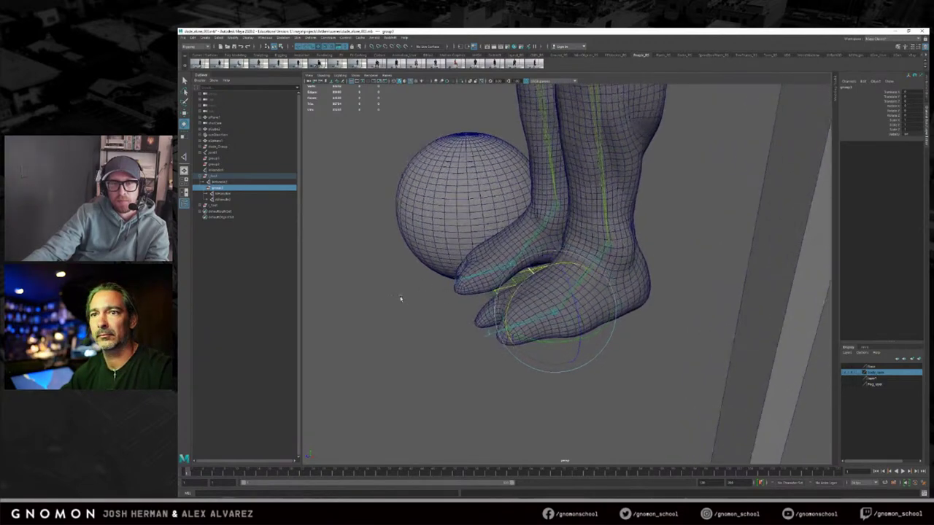
Step: Try rotating the l_foot group about the heel and the inner ball-and-toe group about the ball joint
{"action": "left_click", "coordinate": [212, 176]}
{"action": "left_click_drag", "start_coordinate": [626, 267], "coordinate": [622, 270]}
{"action": "left_click", "coordinate": [227, 189]}
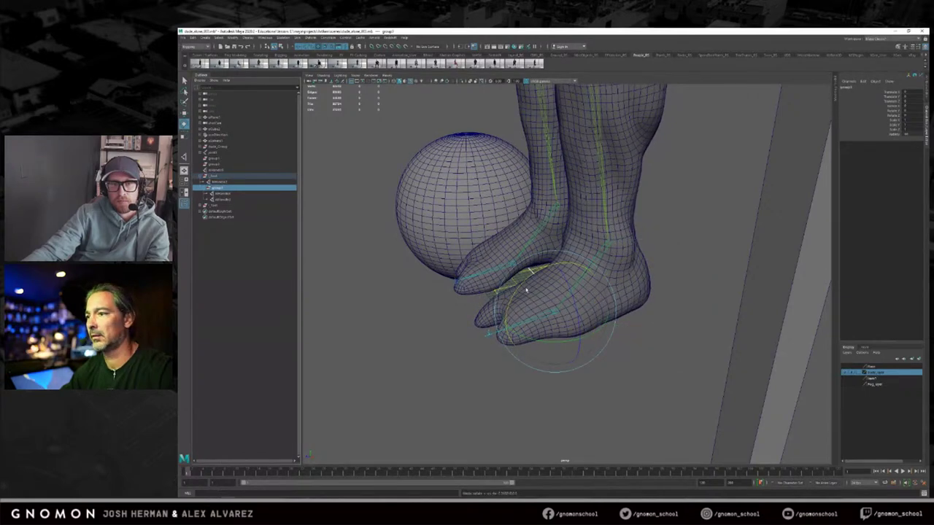
{"action": "left_click_drag", "start_coordinate": [528, 292], "coordinate": [523, 284]}
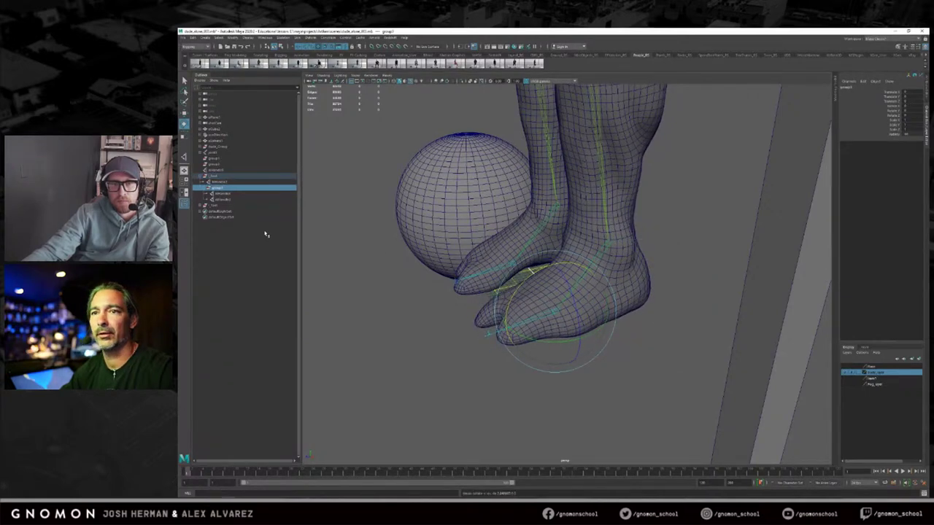
Step: Group the left leg's ankle IK handle and the ball-and-toe group under a new parent inside l_foot, and expand the nested hierarchy
{"action": "left_click", "coordinate": [220, 182]}
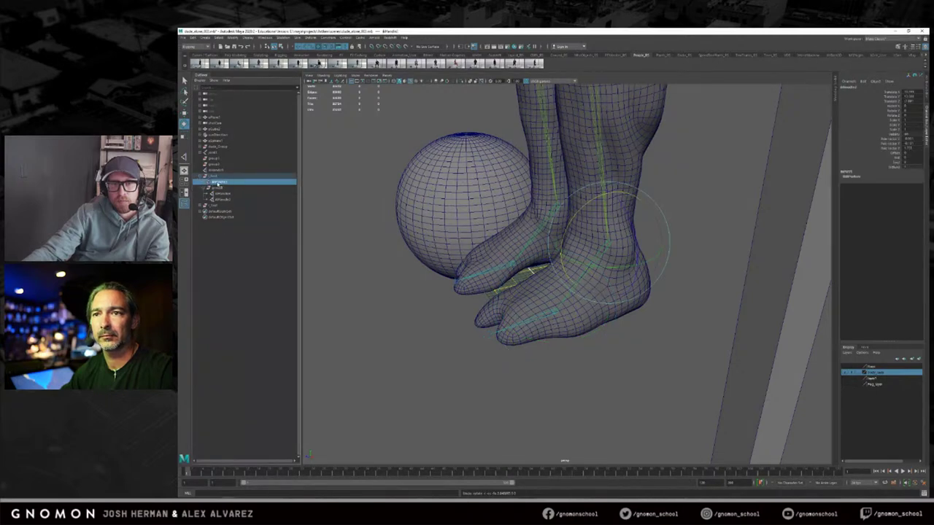
{"action": "left_click", "coordinate": [222, 188], "text": "ctrl"}
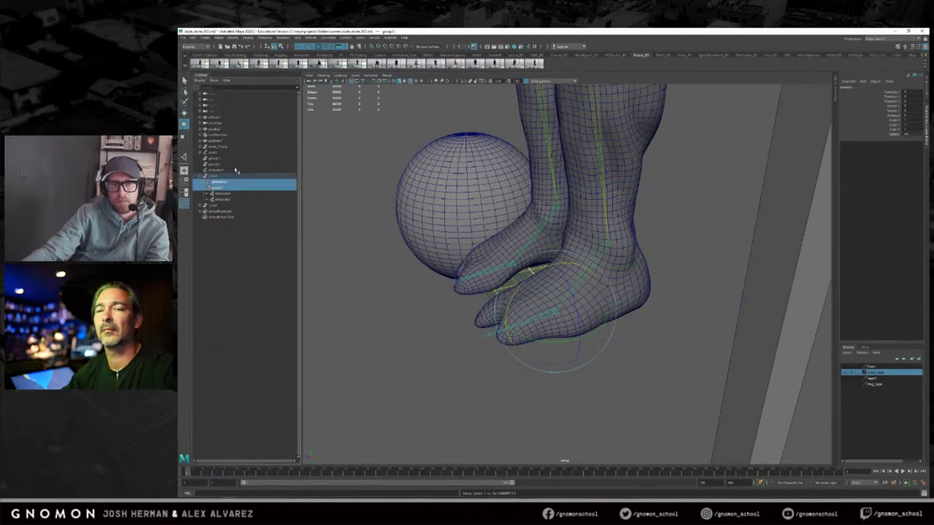
{"action": "left_click", "coordinate": [194, 38]}
{"action": "left_click", "coordinate": [222, 170]}
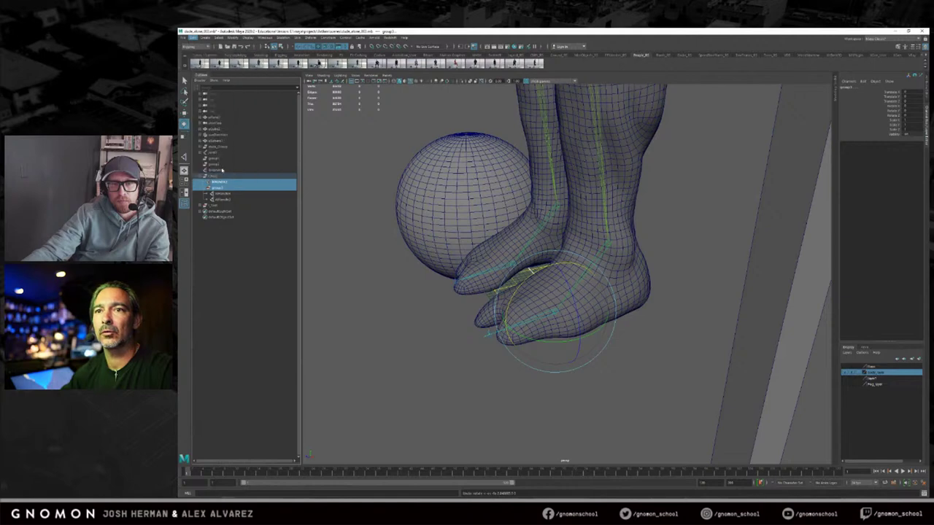
{"action": "left_click", "coordinate": [205, 182]}
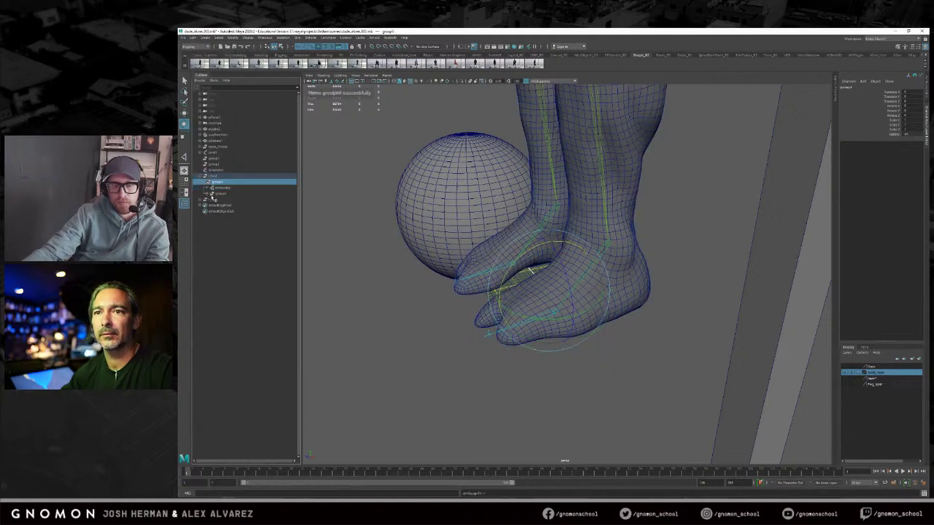
{"action": "left_click", "coordinate": [209, 194]}
{"action": "left_click", "coordinate": [221, 194]}
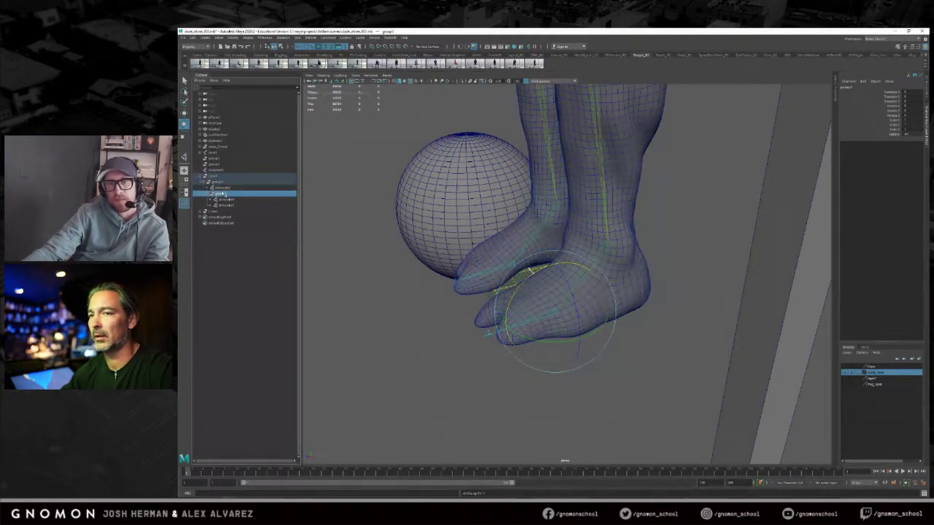
{"action": "left_click", "coordinate": [224, 188]}
Step: Move the new parent group's pivot to the left toe tip, test-rotate the group, and undo the rotation
{"action": "left_click", "coordinate": [222, 183]}
{"action": "key", "text": "w"}
{"action": "left_click_drag", "start_coordinate": [553, 293], "coordinate": [511, 318]}
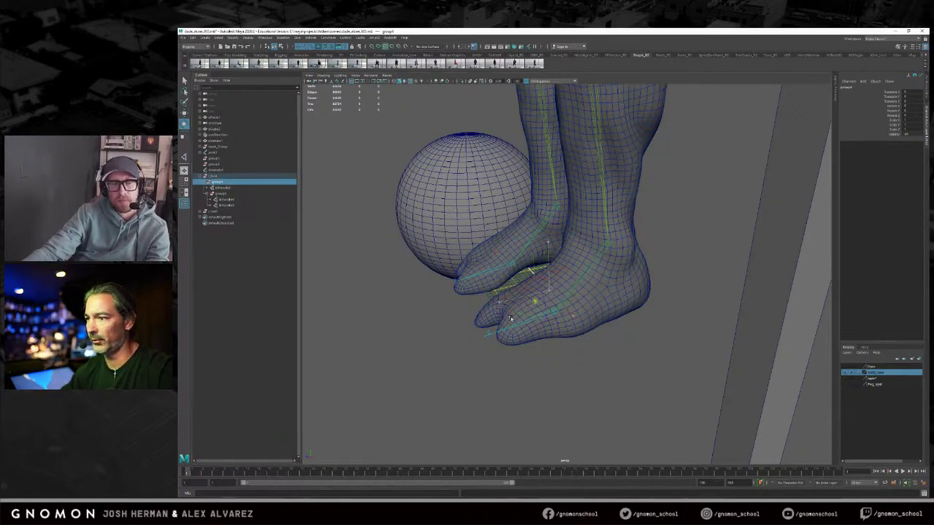
{"action": "key", "text": "e"}
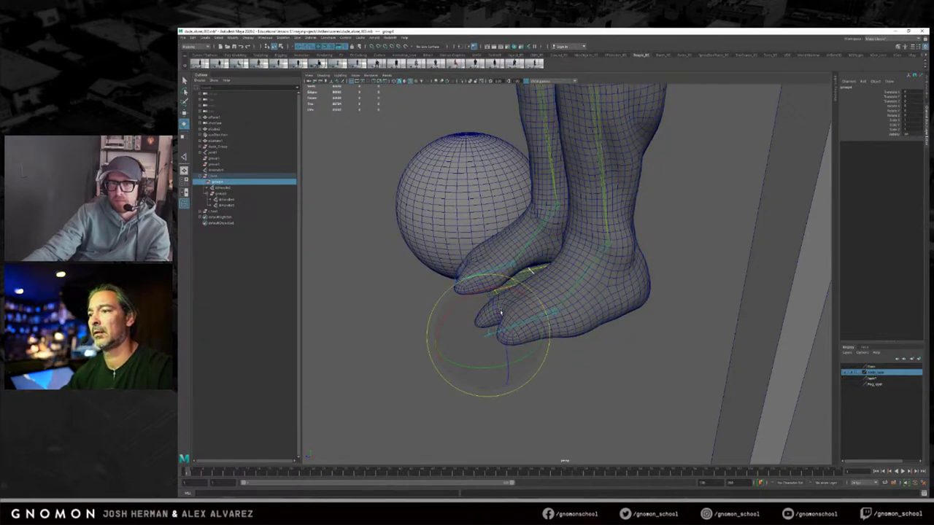
{"action": "left_click_drag", "start_coordinate": [476, 297], "coordinate": [462, 310]}
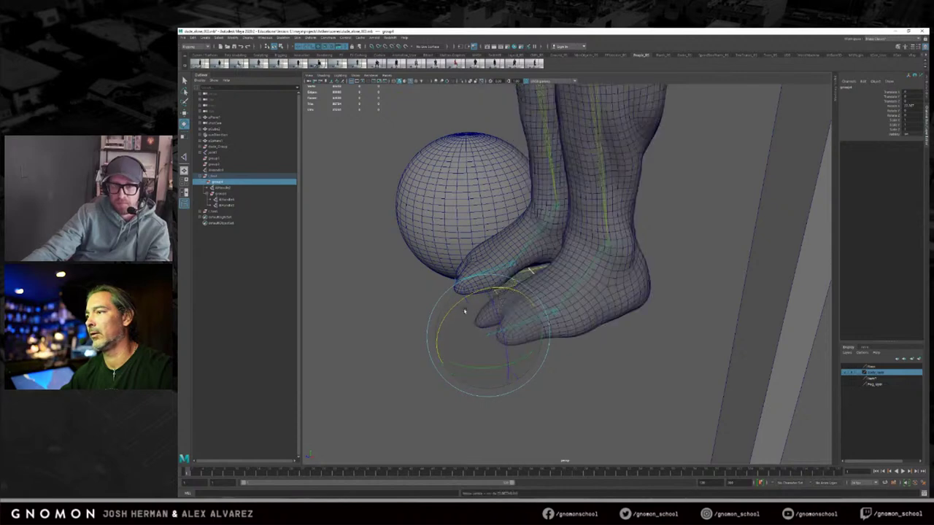
{"action": "key", "text": "ctrl+z"}
{"action": "right_click_drag", "start_coordinate": [507, 294], "coordinate": [488, 293], "text": "alt"}
{"action": "left_click_drag", "start_coordinate": [488, 293], "coordinate": [527, 299], "text": "alt"}
{"action": "key", "text": "ctrl+z"}
Step: Examine how the inner ball-and-toe group and the l_foot group pivot on the left foot
{"action": "left_click", "coordinate": [229, 194]}
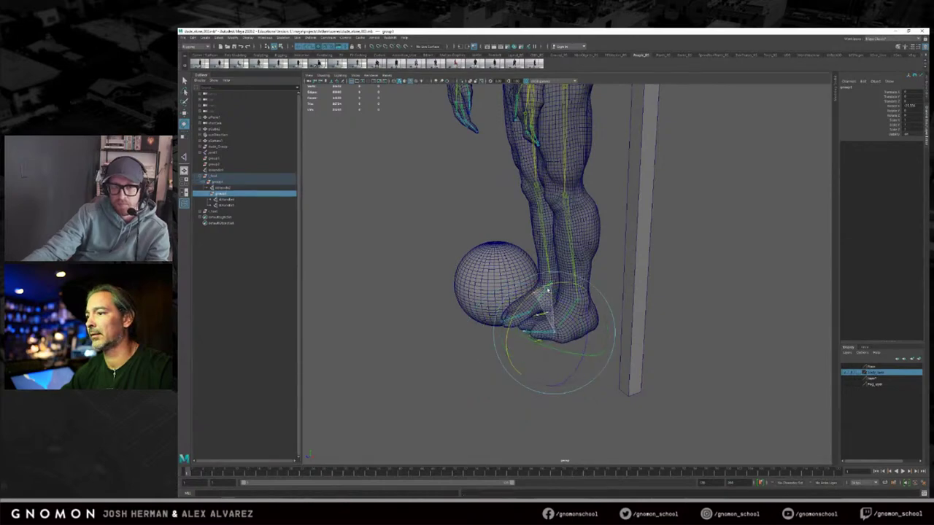
{"action": "left_click_drag", "start_coordinate": [392, 272], "coordinate": [382, 216], "text": "alt"}
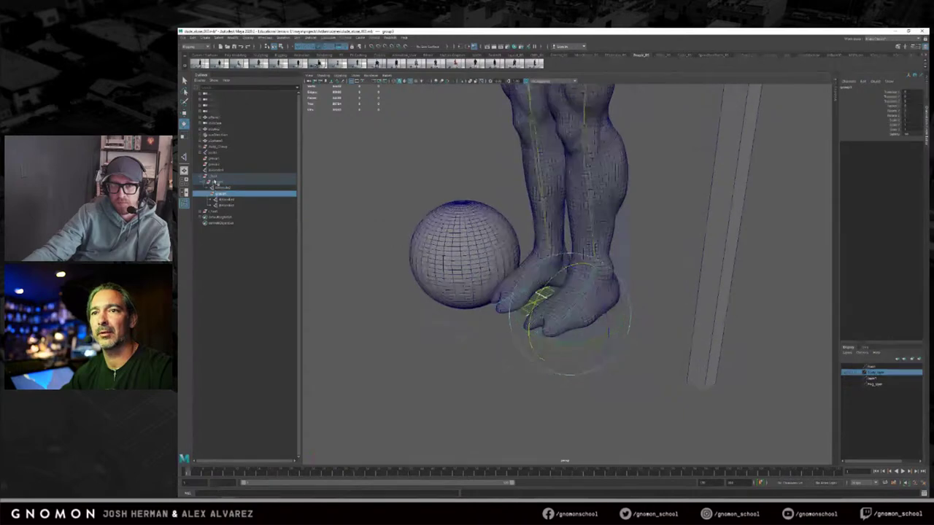
{"action": "left_click", "coordinate": [215, 176]}
{"action": "left_click_drag", "start_coordinate": [594, 279], "coordinate": [617, 287], "text": "alt"}
{"action": "right_click_drag", "start_coordinate": [618, 287], "coordinate": [459, 255], "text": "alt"}
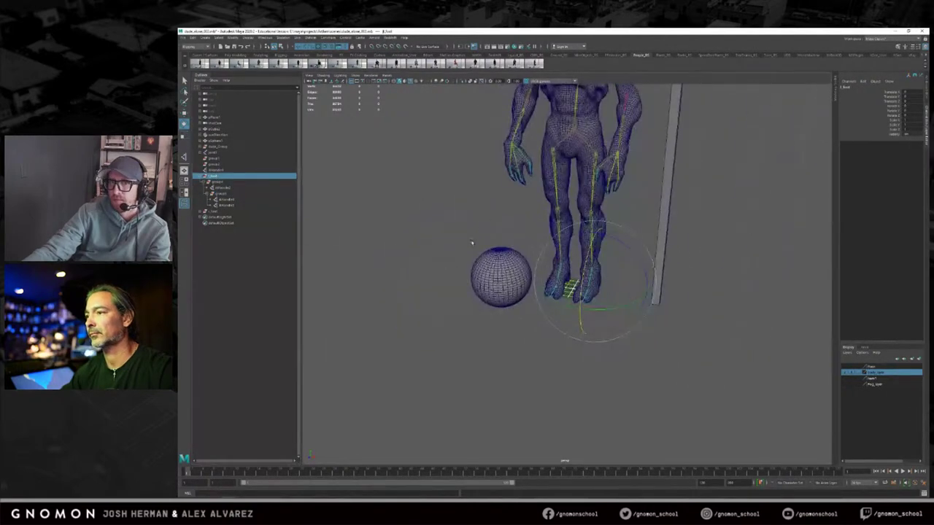
{"action": "middle_click_drag", "start_coordinate": [459, 254], "coordinate": [458, 296], "text": "alt"}
{"action": "right_click_drag", "start_coordinate": [459, 296], "coordinate": [531, 273], "text": "alt"}
{"action": "middle_click_drag", "start_coordinate": [531, 272], "coordinate": [547, 262], "text": "alt"}
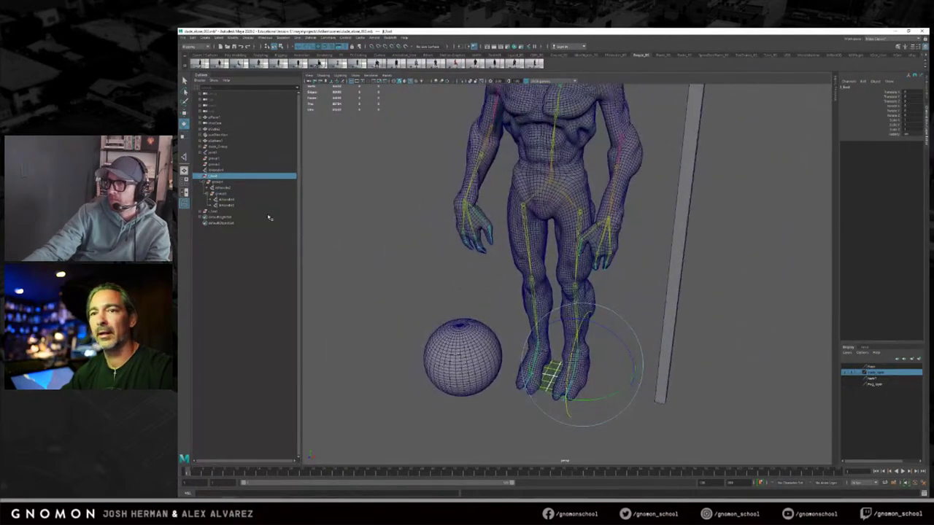
Step: Show the manipulator of the left leg's ankle IK handle and move its pole vector outward, away from the left hip
{"action": "left_click", "coordinate": [222, 188]}
{"action": "left_click_drag", "start_coordinate": [389, 247], "coordinate": [391, 235], "text": "alt"}
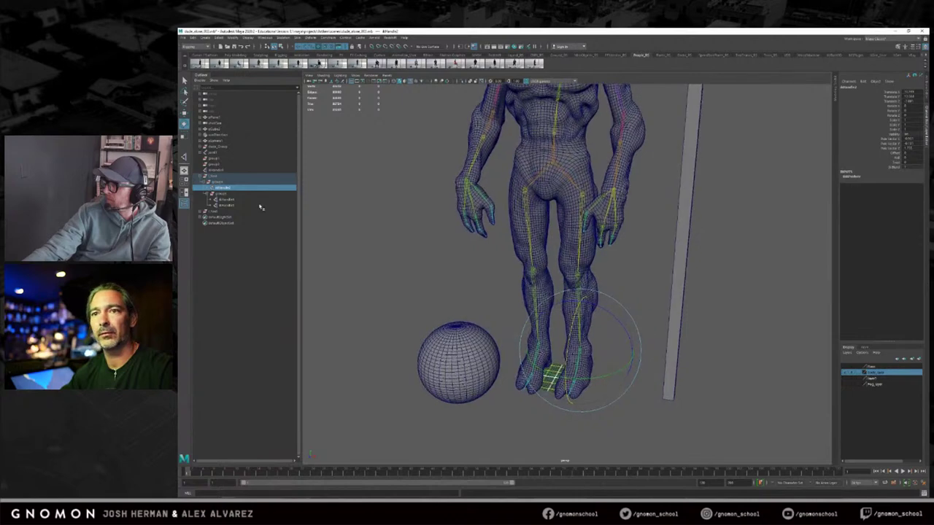
{"action": "key", "text": "w"}
{"action": "right_click_drag", "start_coordinate": [434, 289], "coordinate": [495, 293], "text": "alt"}
{"action": "key", "text": "t"}
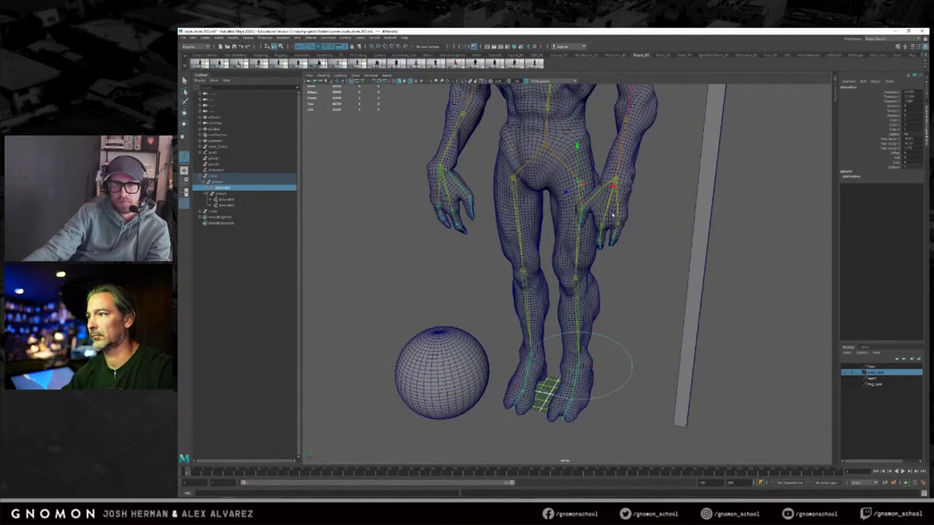
{"action": "left_click_drag", "start_coordinate": [605, 212], "coordinate": [556, 252], "text": "alt"}
{"action": "left_click_drag", "start_coordinate": [657, 257], "coordinate": [531, 263], "text": "alt"}
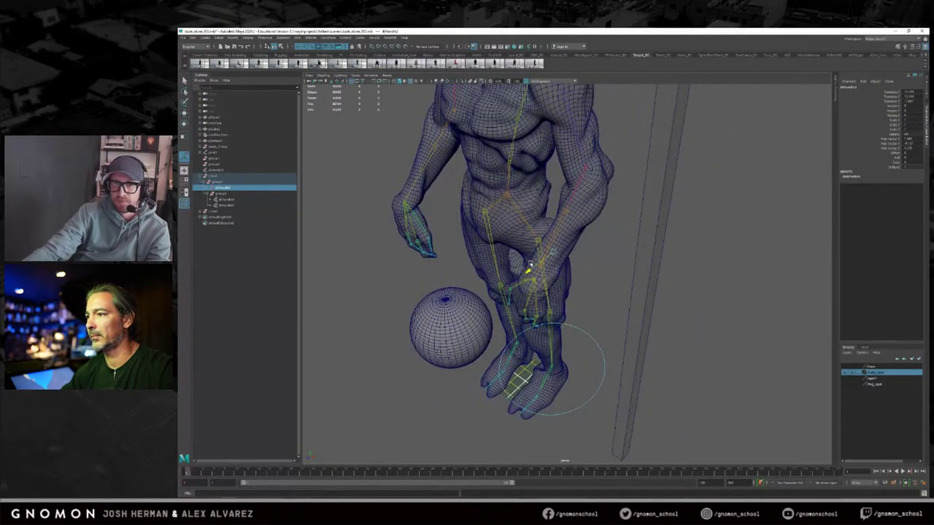
Step: Adjust the left leg IK handle's twist so that the knee faces forward
{"action": "left_click_drag", "start_coordinate": [594, 274], "coordinate": [631, 318], "text": "alt"}
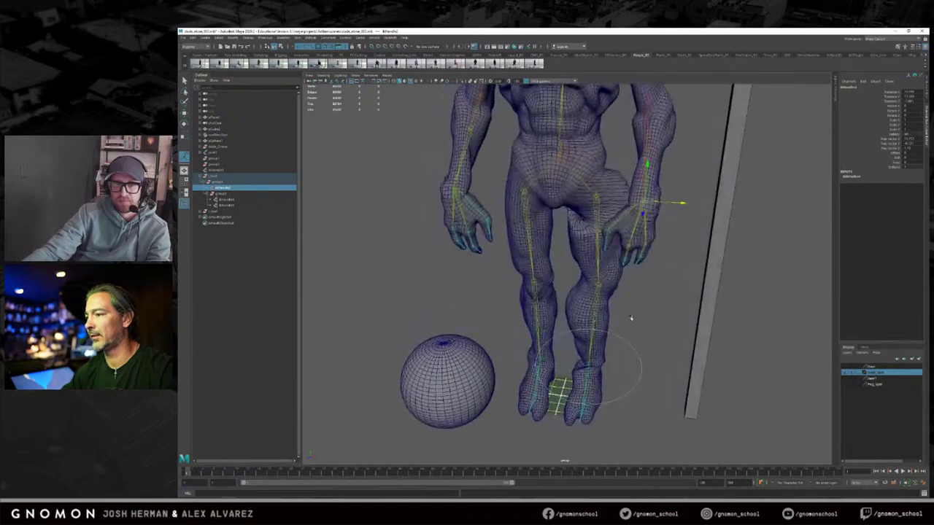
{"action": "left_click_drag", "start_coordinate": [636, 353], "coordinate": [617, 354]}
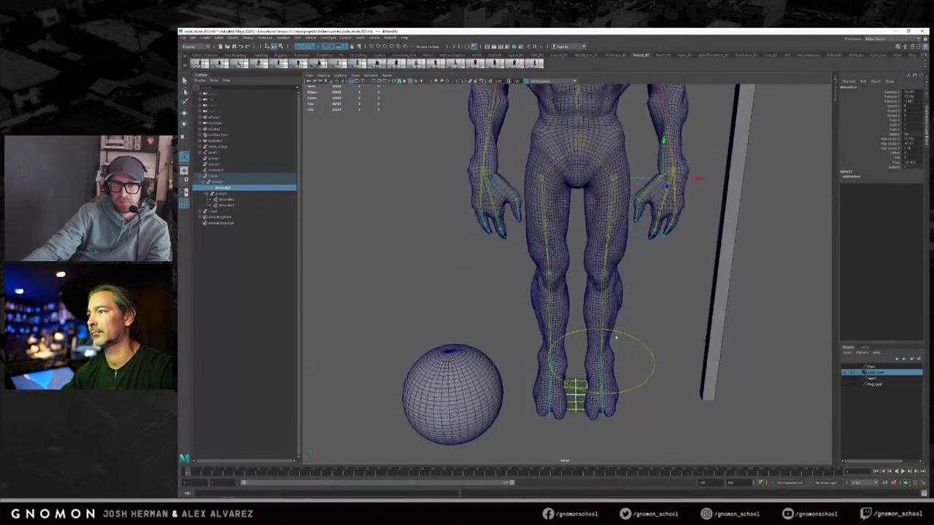
{"action": "left_click_drag", "start_coordinate": [570, 261], "coordinate": [534, 363], "text": "alt"}
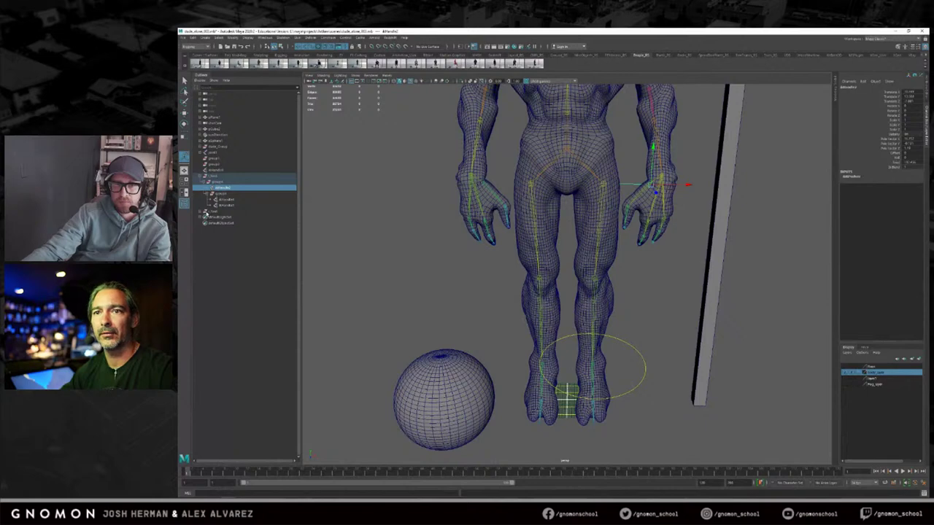
Step: Expand the right foot group, select its leg IK handle, and move the pole vector outward beside the right hand
{"action": "left_click", "coordinate": [202, 212]}
{"action": "left_click", "coordinate": [216, 217]}
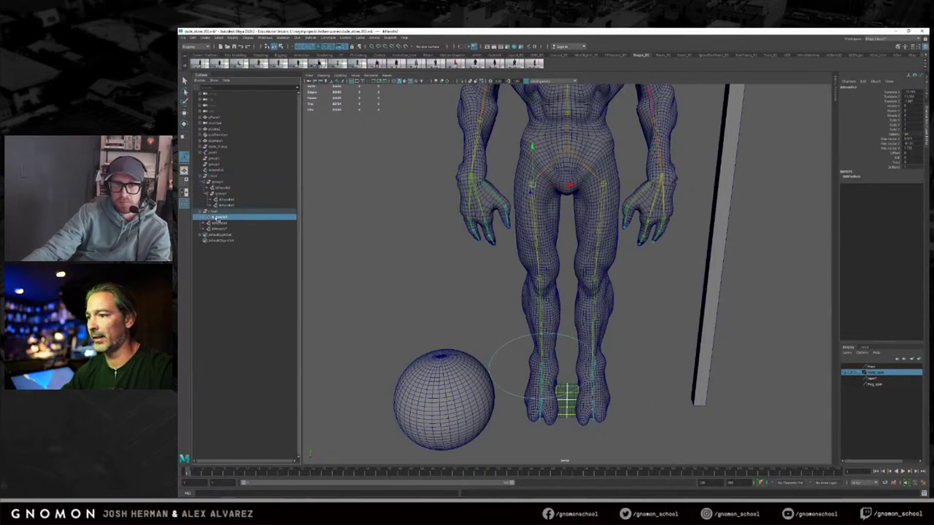
{"action": "left_click_drag", "start_coordinate": [497, 292], "coordinate": [541, 306], "text": "alt"}
{"action": "key", "text": "e"}
{"action": "left_click_drag", "start_coordinate": [568, 193], "coordinate": [516, 191]}
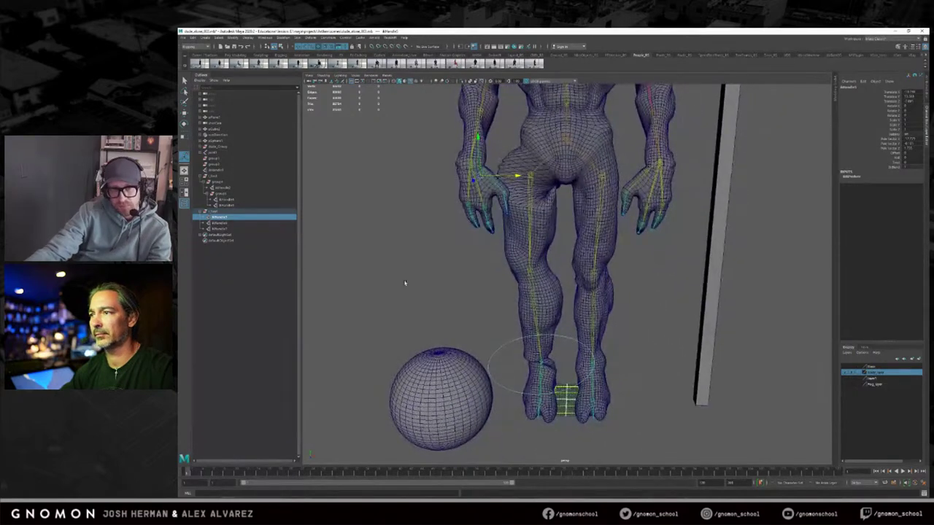
Step: Adjust the right leg IK handle's twist so that the knee faces forward
{"action": "left_click_drag", "start_coordinate": [492, 379], "coordinate": [582, 377]}
{"action": "left_click", "coordinate": [463, 278]}
{"action": "left_click_drag", "start_coordinate": [463, 277], "coordinate": [455, 277], "text": "alt"}
{"action": "right_click_drag", "start_coordinate": [455, 277], "coordinate": [419, 272], "text": "alt"}
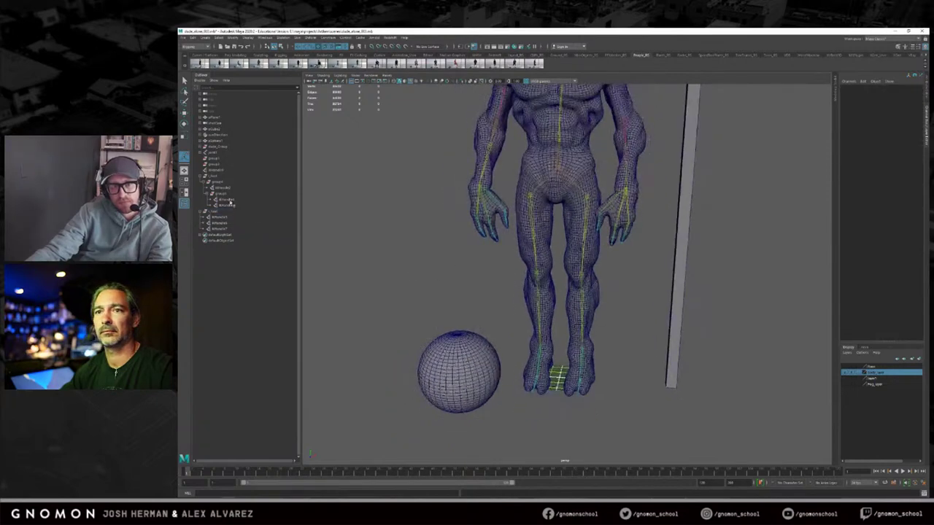
Step: Lower the root joint at the pelvis to test how both legs bend on their IK handles
{"action": "left_click", "coordinate": [571, 176]}
{"action": "key", "text": "w"}
{"action": "left_click", "coordinate": [561, 173]}
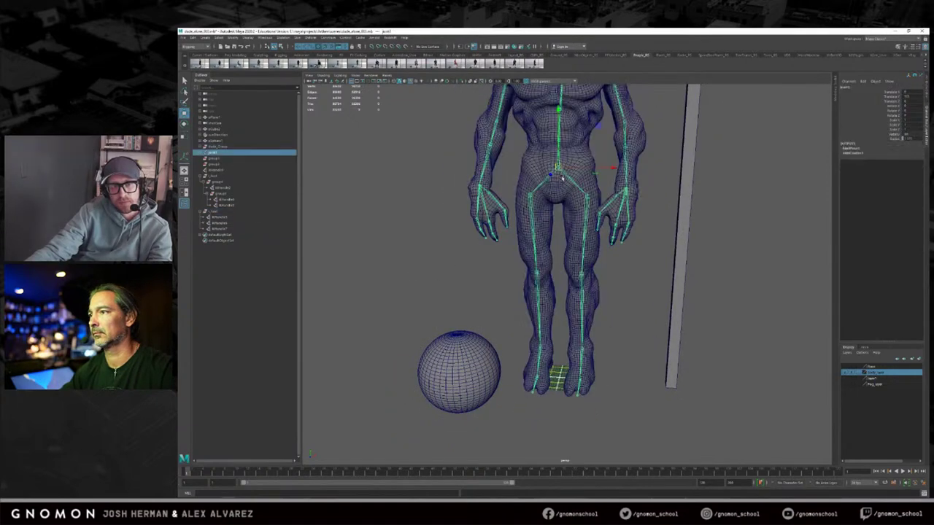
{"action": "left_click_drag", "start_coordinate": [560, 173], "coordinate": [553, 171], "text": "alt"}
{"action": "left_click_drag", "start_coordinate": [549, 100], "coordinate": [548, 110]}
{"action": "right_click_drag", "start_coordinate": [546, 143], "coordinate": [593, 200], "text": "alt"}
{"action": "right_click_drag", "start_coordinate": [585, 205], "coordinate": [553, 136], "text": "alt"}
{"action": "left_click_drag", "start_coordinate": [544, 141], "coordinate": [545, 161]}
{"action": "middle_click_drag", "start_coordinate": [553, 321], "coordinate": [543, 266], "text": "alt"}
{"action": "left_click_drag", "start_coordinate": [543, 266], "coordinate": [574, 286], "text": "alt"}
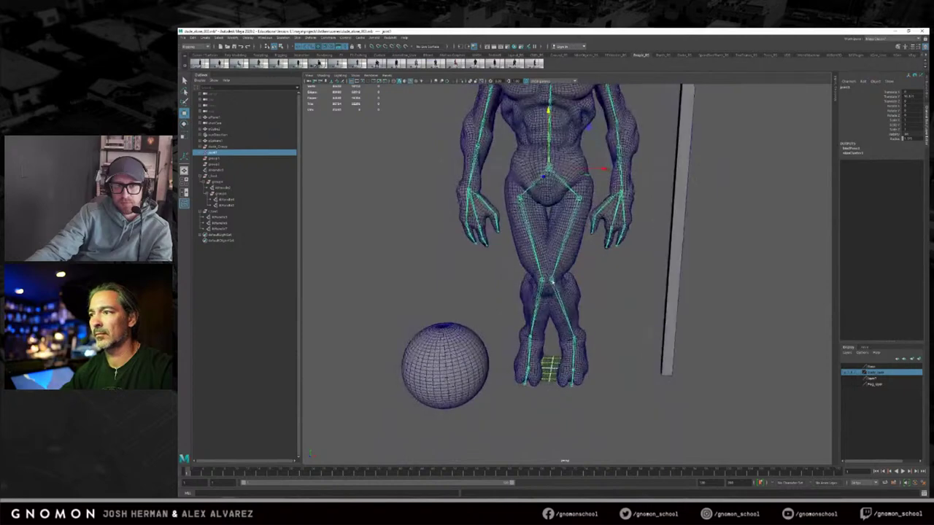
{"action": "right_click_drag", "start_coordinate": [566, 339], "coordinate": [575, 370], "text": "alt"}
Step: Try twisting the left leg IK handle with the pelvis lowered, and undo both the twist and the pelvis move
{"action": "left_click", "coordinate": [223, 189]}
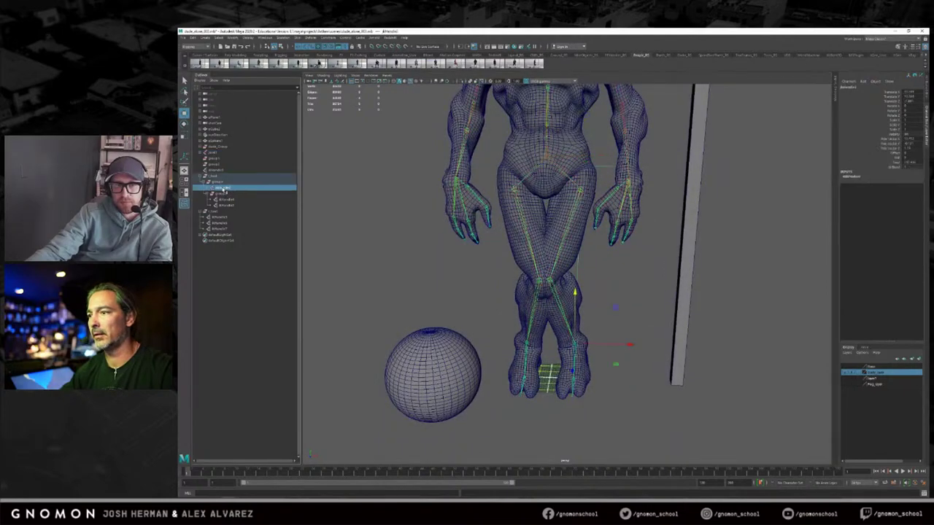
{"action": "key", "text": "r"}
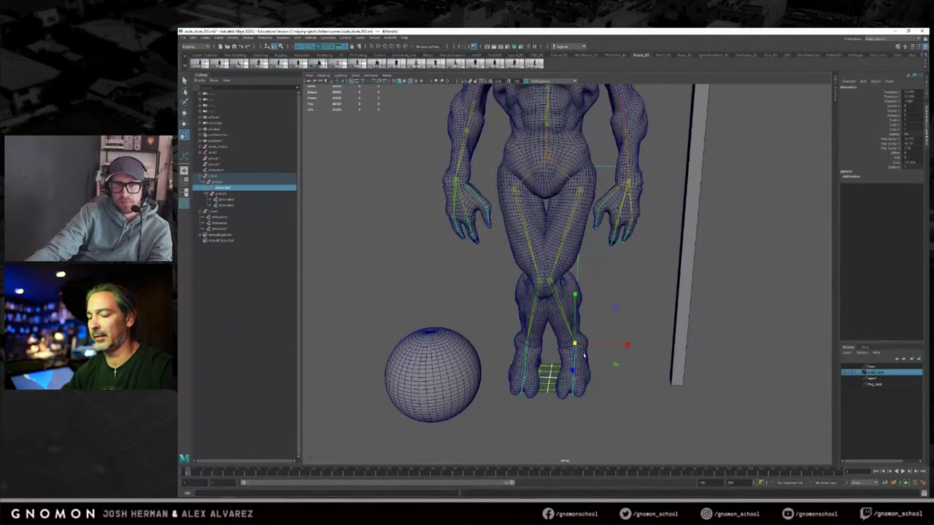
{"action": "key", "text": "e"}
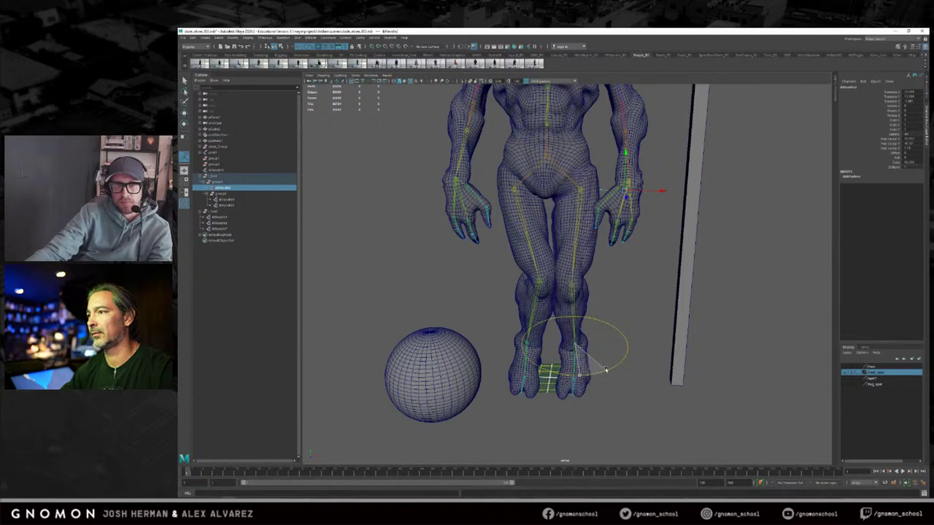
{"action": "left_click_drag", "start_coordinate": [605, 371], "coordinate": [579, 229], "text": "alt"}
{"action": "key", "text": "ctrl+z"}
{"action": "key", "text": "ctrl+z"}
{"action": "key", "text": "ctrl+z"}
{"action": "key", "text": "q"}
{"action": "left_click", "coordinate": [574, 244]}
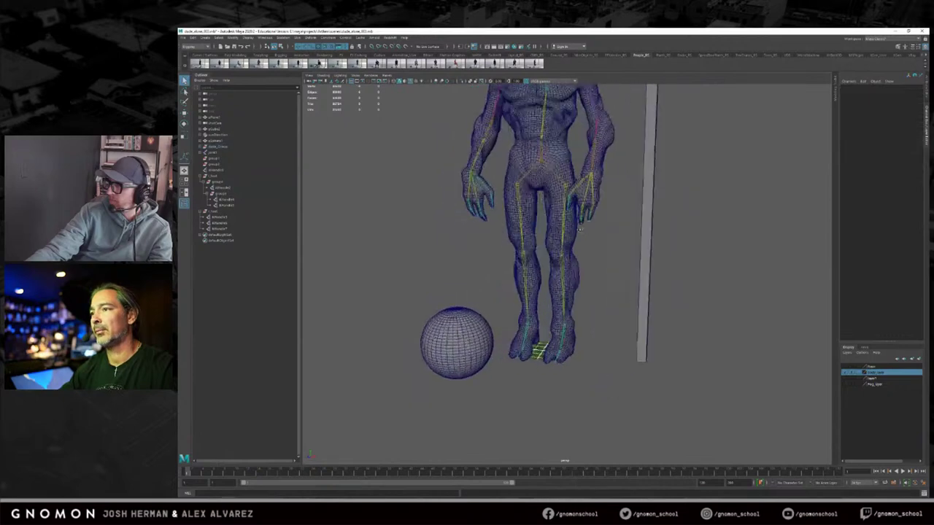
Step: Select the head joint and rotate it to test the head's pose on the full figure
{"action": "middle_click_drag", "start_coordinate": [578, 229], "coordinate": [584, 287], "text": "alt"}
{"action": "right_click_drag", "start_coordinate": [583, 287], "coordinate": [594, 286], "text": "alt"}
{"action": "middle_click_drag", "start_coordinate": [599, 199], "coordinate": [601, 251], "text": "alt"}
{"action": "right_click_drag", "start_coordinate": [600, 252], "coordinate": [589, 181], "text": "alt"}
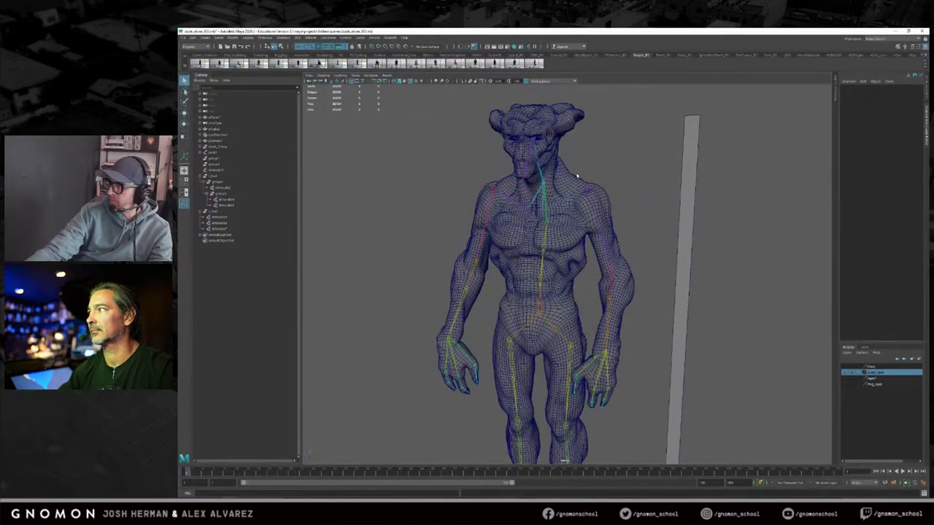
{"action": "left_click", "coordinate": [532, 152]}
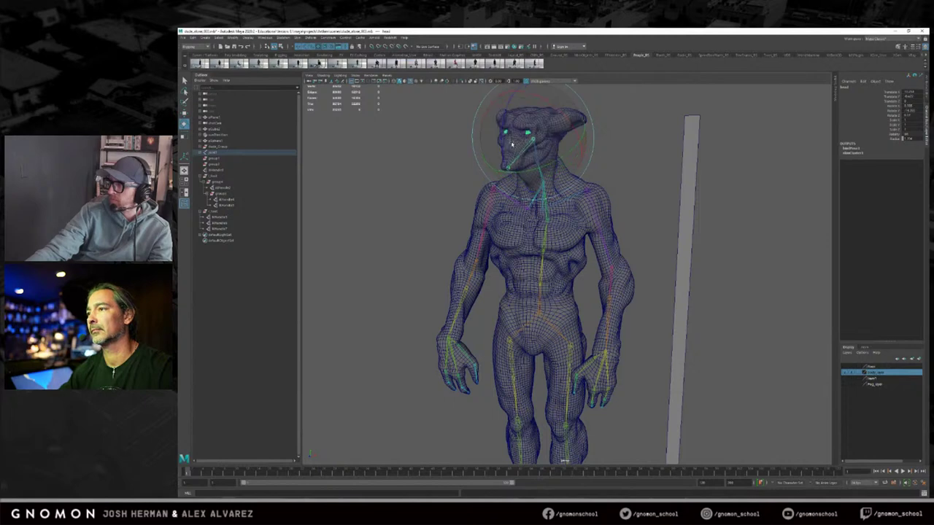
{"action": "left_click", "coordinate": [621, 184]}
{"action": "right_click_drag", "start_coordinate": [621, 184], "coordinate": [560, 232], "text": "alt"}
{"action": "middle_click_drag", "start_coordinate": [560, 232], "coordinate": [562, 159], "text": "alt"}
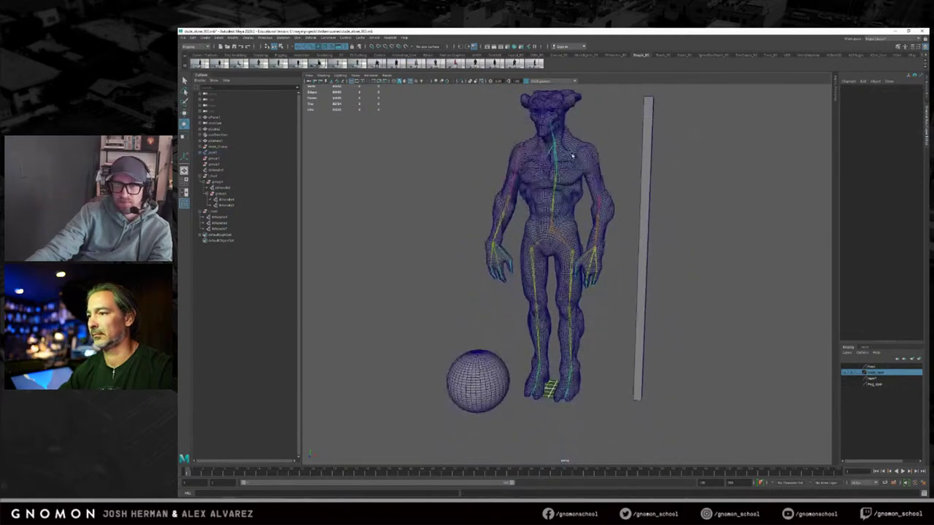
{"action": "left_click_drag", "start_coordinate": [567, 193], "coordinate": [586, 191], "text": "alt"}
{"action": "right_click_drag", "start_coordinate": [586, 192], "coordinate": [614, 176], "text": "alt"}
{"action": "scroll", "coordinate": [613, 176], "scroll_direction": "up", "scroll_amount": 3}
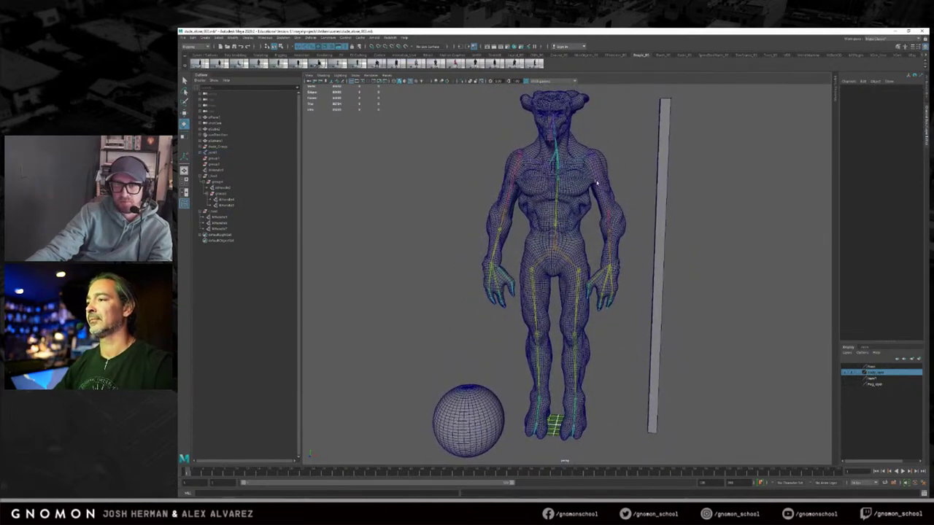
Step: Try rotating the left upper arm joint and moving the lower arm joint, undoing each change
{"action": "left_click", "coordinate": [592, 188]}
{"action": "left_click_drag", "start_coordinate": [625, 123], "coordinate": [613, 115]}
{"action": "key", "text": "ctrl+z"}
{"action": "left_click", "coordinate": [623, 248]}
{"action": "left_click", "coordinate": [605, 245]}
{"action": "key", "text": "w"}
{"action": "right_click_drag", "start_coordinate": [614, 247], "coordinate": [621, 247], "text": "alt"}
{"action": "left_click_drag", "start_coordinate": [605, 238], "coordinate": [622, 226]}
{"action": "key", "text": "ctrl+z"}
Step: Try rotating the left wrist joint, undo the rotation, and deselect the joint
{"action": "mouse_move", "coordinate": [623, 266]}
{"action": "left_mouse_down", "text": "alt"}
{"action": "mouse_move", "coordinate": [595, 264]}
{"action": "mouse_move", "coordinate": [618, 267]}
{"action": "left_mouse_up", "text": "alt"}
{"action": "left_click", "coordinate": [611, 265]}
{"action": "right_click_drag", "start_coordinate": [619, 267], "coordinate": [639, 269], "text": "alt"}
{"action": "key", "text": "q"}
{"action": "left_click_drag", "start_coordinate": [514, 294], "coordinate": [562, 238], "text": "alt"}
{"action": "left_click", "coordinate": [582, 287]}
{"action": "key", "text": "e"}
{"action": "key", "text": "ctrl+z"}
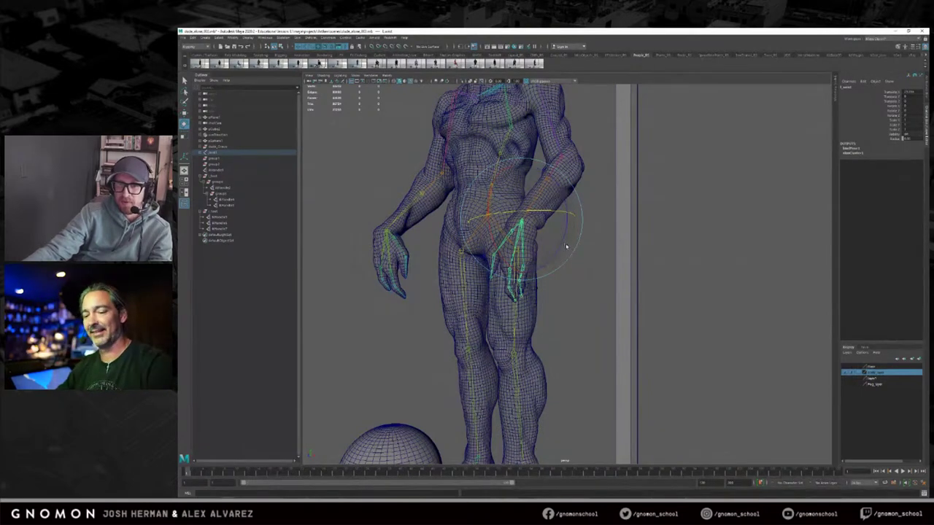
{"action": "key", "text": "q"}
{"action": "left_click", "coordinate": [582, 262]}
Step: Rotate the head joint to turn the face toward the character's left, and deselect it
{"action": "left_click_drag", "start_coordinate": [588, 271], "coordinate": [529, 264], "text": "alt"}
{"action": "right_click_drag", "start_coordinate": [529, 264], "coordinate": [515, 245], "text": "alt"}
{"action": "middle_click_drag", "start_coordinate": [516, 245], "coordinate": [526, 240], "text": "alt"}
{"action": "right_click_drag", "start_coordinate": [526, 239], "coordinate": [584, 244], "text": "alt"}
{"action": "left_click_drag", "start_coordinate": [584, 243], "coordinate": [602, 234], "text": "alt"}
{"action": "left_click_drag", "start_coordinate": [601, 350], "coordinate": [614, 347], "text": "alt"}
{"action": "middle_click_drag", "start_coordinate": [588, 203], "coordinate": [575, 287], "text": "alt"}
{"action": "right_click_drag", "start_coordinate": [575, 287], "coordinate": [602, 277], "text": "alt"}
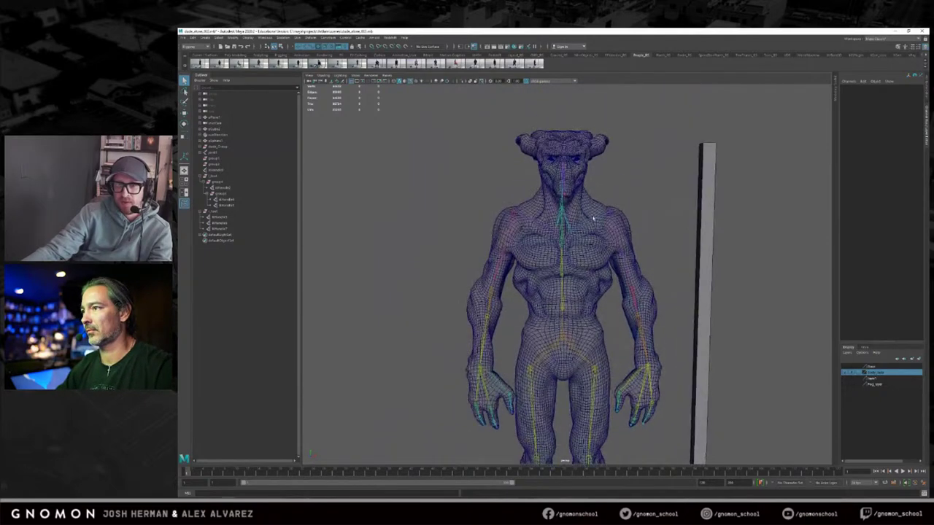
{"action": "left_click_drag", "start_coordinate": [591, 191], "coordinate": [522, 184], "text": "alt"}
{"action": "middle_click_drag", "start_coordinate": [522, 184], "coordinate": [657, 264], "text": "alt"}
{"action": "right_click_drag", "start_coordinate": [657, 264], "coordinate": [679, 248], "text": "alt"}
{"action": "left_click", "coordinate": [603, 235]}
{"action": "left_click", "coordinate": [612, 239]}
{"action": "left_click_drag", "start_coordinate": [611, 238], "coordinate": [614, 278], "text": "alt"}
{"action": "left_click", "coordinate": [690, 258]}
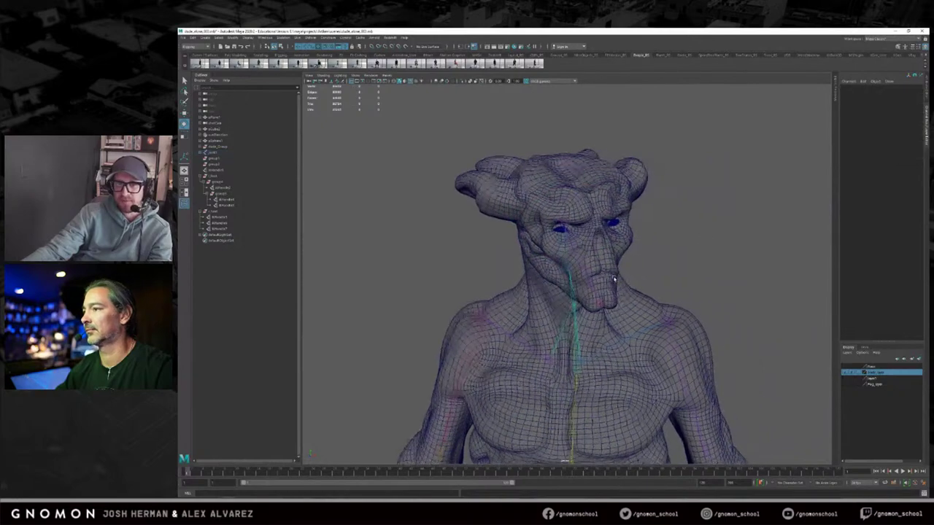
Step: Turn on the visibility of layer1, which holds the loincloth, collar and outstretched extra arms
{"action": "left_click", "coordinate": [845, 379]}
{"action": "right_click_drag", "start_coordinate": [801, 374], "coordinate": [535, 327], "text": "alt"}
{"action": "left_click_drag", "start_coordinate": [536, 326], "coordinate": [594, 328], "text": "alt"}
{"action": "middle_click_drag", "start_coordinate": [594, 328], "coordinate": [558, 273], "text": "alt"}
{"action": "right_click_drag", "start_coordinate": [536, 316], "coordinate": [580, 335], "text": "alt"}
{"action": "left_click_drag", "start_coordinate": [580, 334], "coordinate": [604, 293], "text": "alt"}
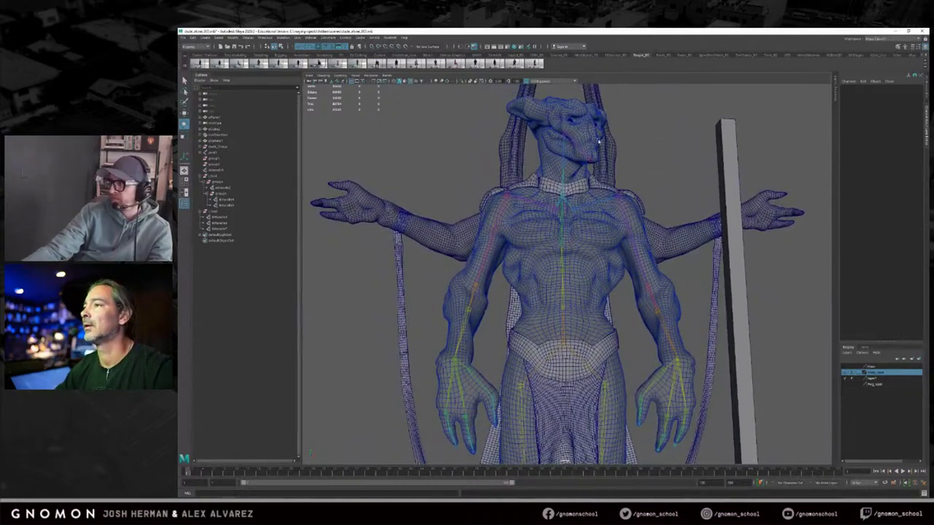
Step: Rotate the head joint repeatedly, turning and tilting it, and leave the head facing slightly to the character's left
{"action": "left_click", "coordinate": [568, 139]}
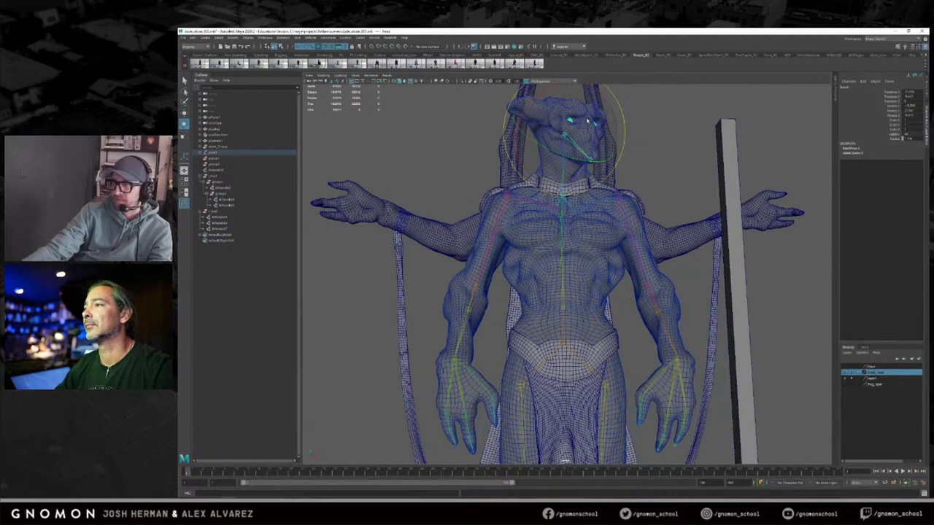
{"action": "left_click", "coordinate": [672, 137]}
{"action": "left_click", "coordinate": [573, 137]}
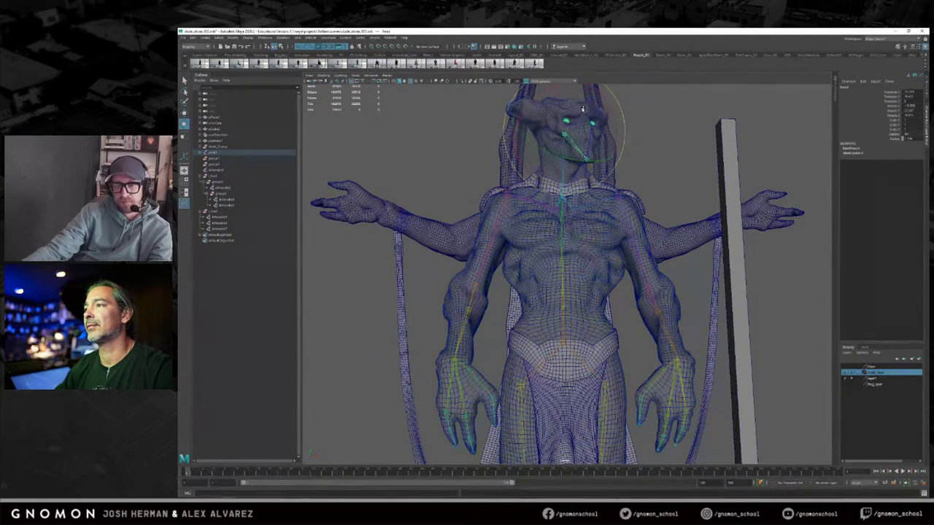
{"action": "left_click_drag", "start_coordinate": [573, 119], "coordinate": [549, 118]}
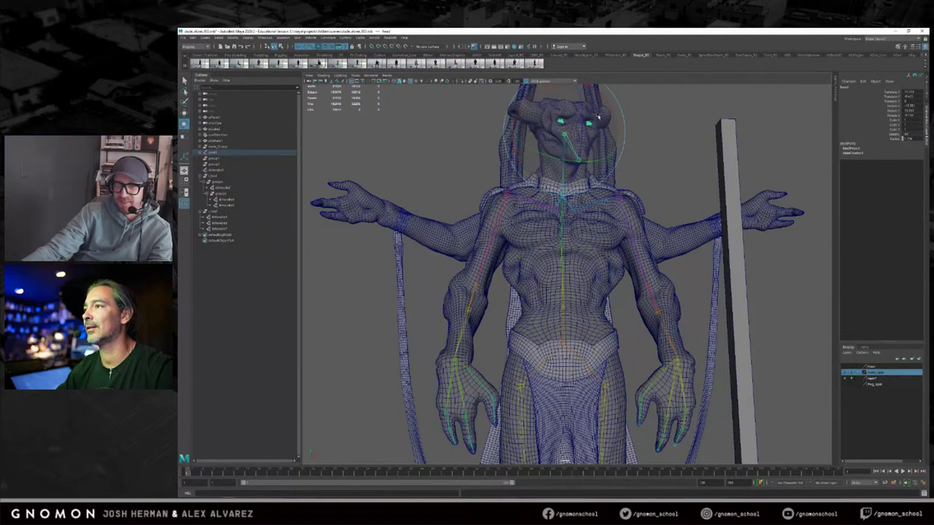
{"action": "left_click_drag", "start_coordinate": [594, 126], "coordinate": [575, 123]}
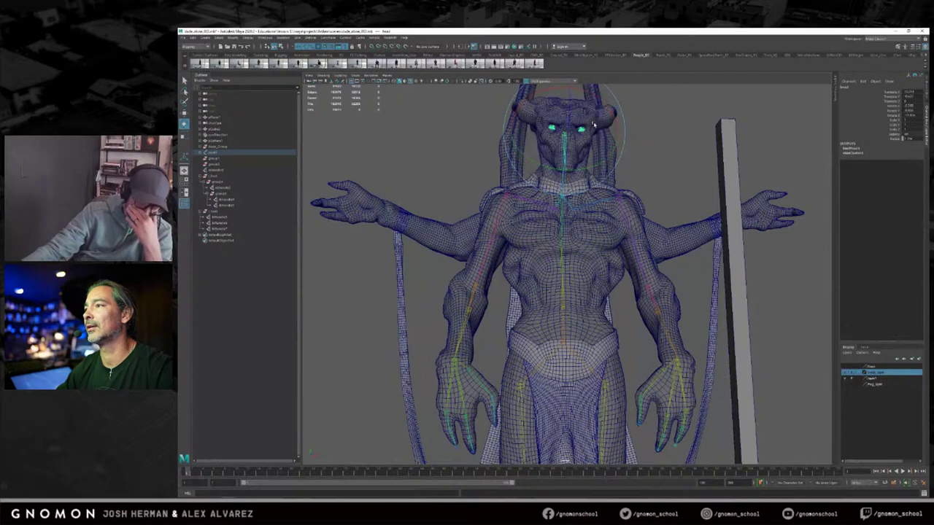
{"action": "left_click_drag", "start_coordinate": [574, 124], "coordinate": [549, 117]}
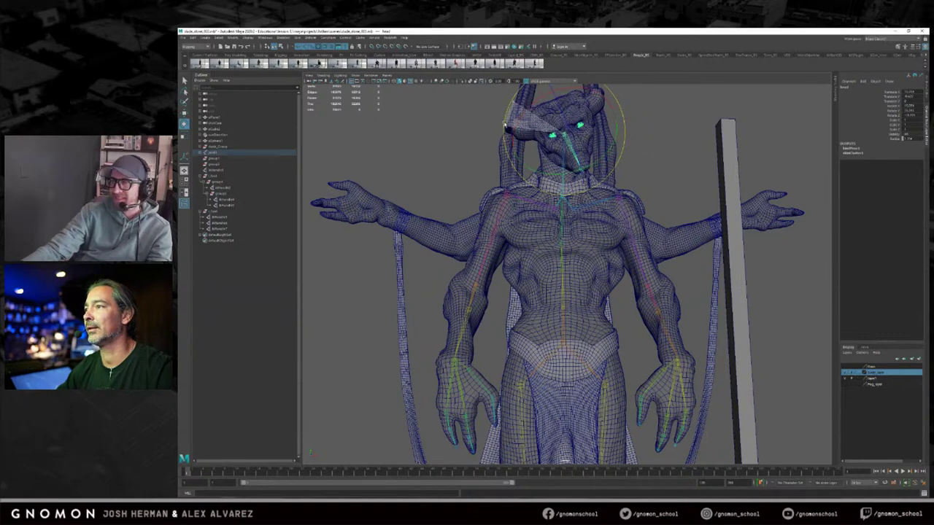
{"action": "left_click_drag", "start_coordinate": [512, 100], "coordinate": [526, 93]}
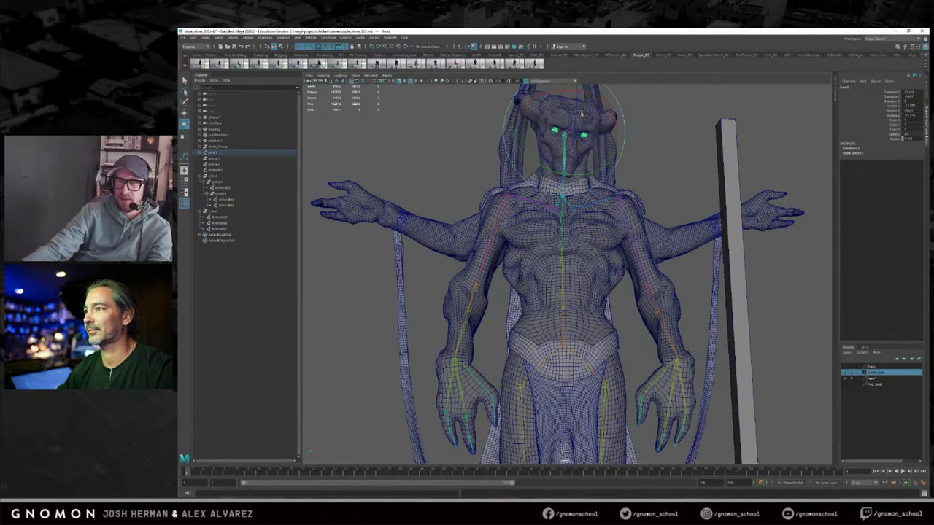
{"action": "left_click_drag", "start_coordinate": [596, 127], "coordinate": [572, 119]}
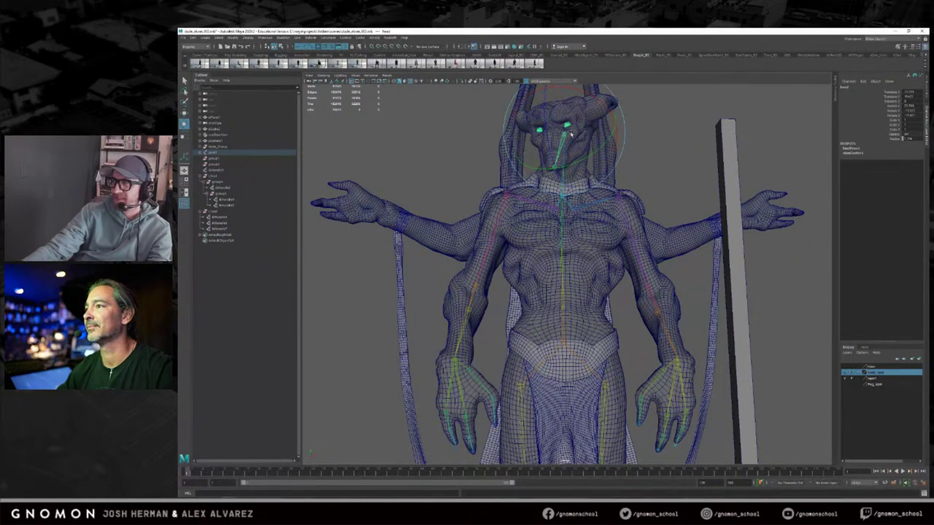
{"action": "mouse_move", "coordinate": [569, 109]}
{"action": "left_mouse_down"}
{"action": "mouse_move", "coordinate": [592, 122]}
{"action": "mouse_move", "coordinate": [554, 117]}
{"action": "left_mouse_up"}
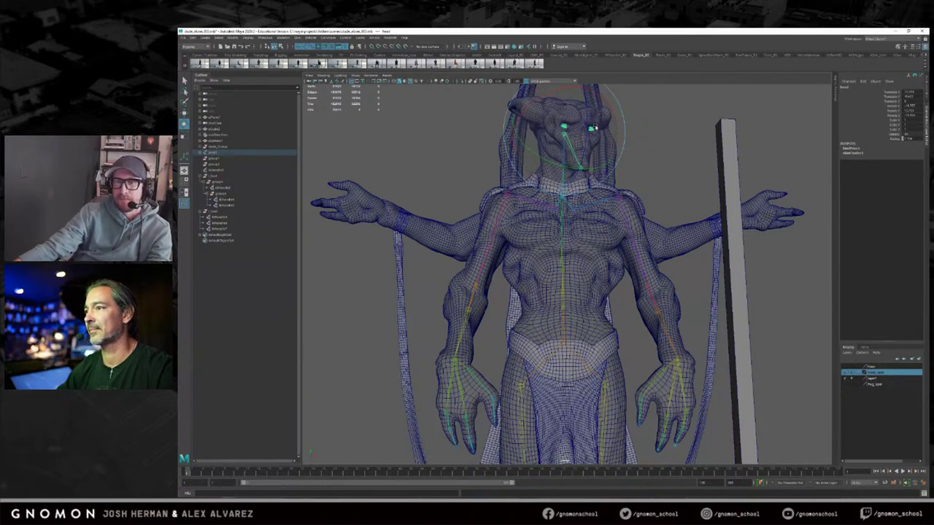
{"action": "left_click_drag", "start_coordinate": [593, 130], "coordinate": [573, 145]}
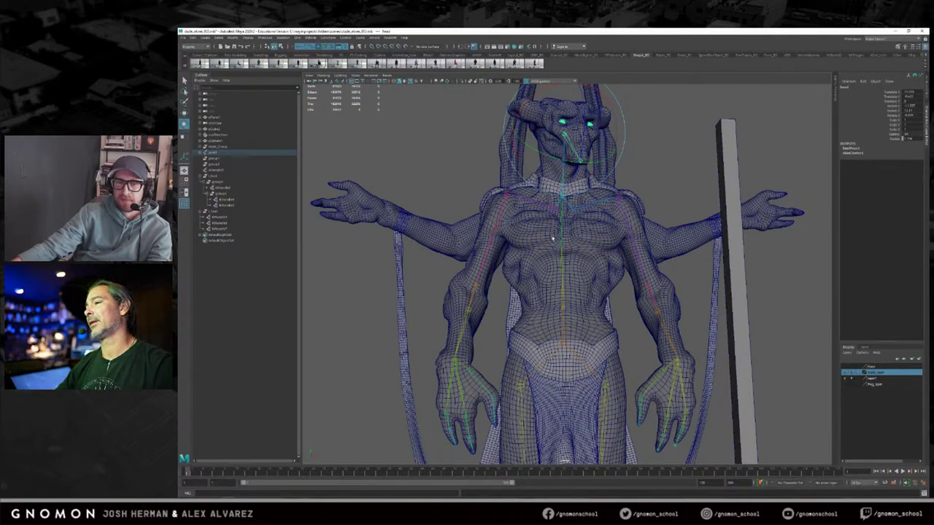
Step: Deselect the head joint and examine the whole character with its costume from front and three-quarter angles
{"action": "left_click_drag", "start_coordinate": [553, 239], "coordinate": [536, 238], "text": "alt"}
{"action": "right_click_drag", "start_coordinate": [658, 208], "coordinate": [550, 212], "text": "alt"}
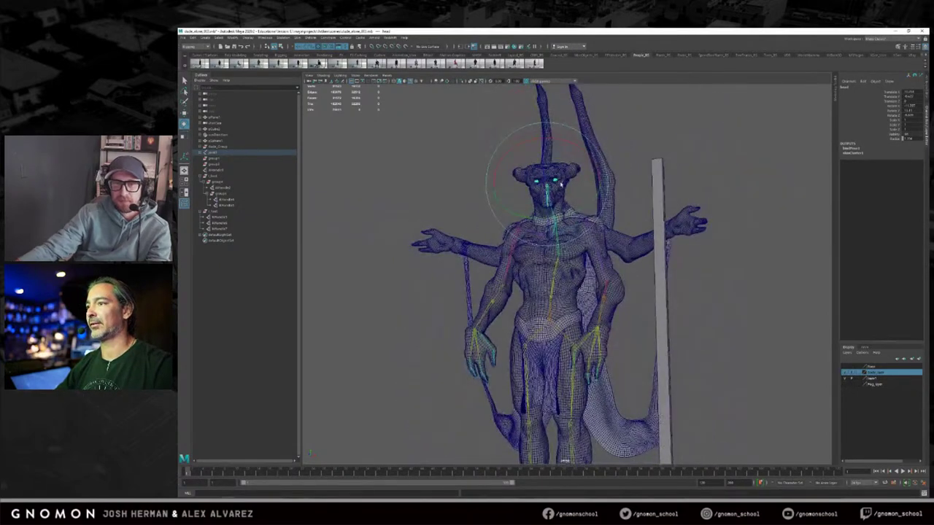
{"action": "left_click", "coordinate": [594, 198]}
{"action": "left_click_drag", "start_coordinate": [594, 198], "coordinate": [603, 183], "text": "alt"}
{"action": "right_click_drag", "start_coordinate": [568, 185], "coordinate": [593, 188], "text": "alt"}
{"action": "middle_click_drag", "start_coordinate": [593, 188], "coordinate": [586, 154], "text": "alt"}
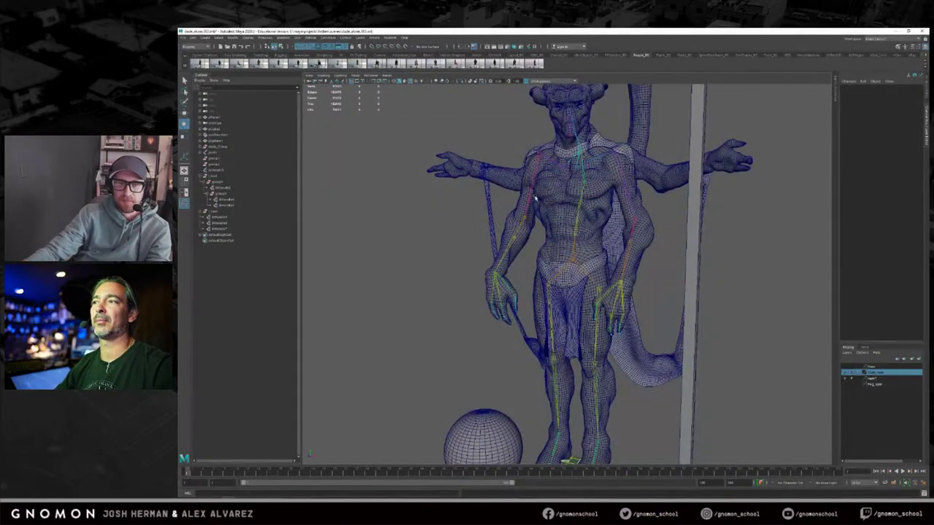
{"action": "left_click_drag", "start_coordinate": [562, 257], "coordinate": [637, 140], "text": "alt"}
{"action": "left_click", "coordinate": [546, 146]}
{"action": "key", "text": "q"}
{"action": "left_click", "coordinate": [669, 153]}
{"action": "right_click_drag", "start_coordinate": [670, 153], "coordinate": [613, 162], "text": "alt"}
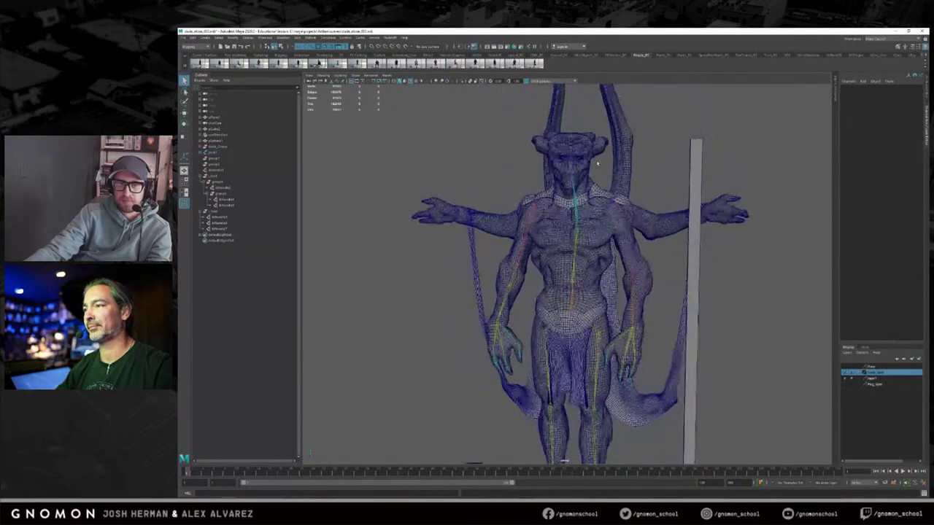
{"action": "middle_click_drag", "start_coordinate": [613, 162], "coordinate": [604, 119], "text": "alt"}
{"action": "right_click_drag", "start_coordinate": [604, 135], "coordinate": [577, 189], "text": "alt"}
{"action": "left_click_drag", "start_coordinate": [589, 207], "coordinate": [516, 195], "text": "alt"}
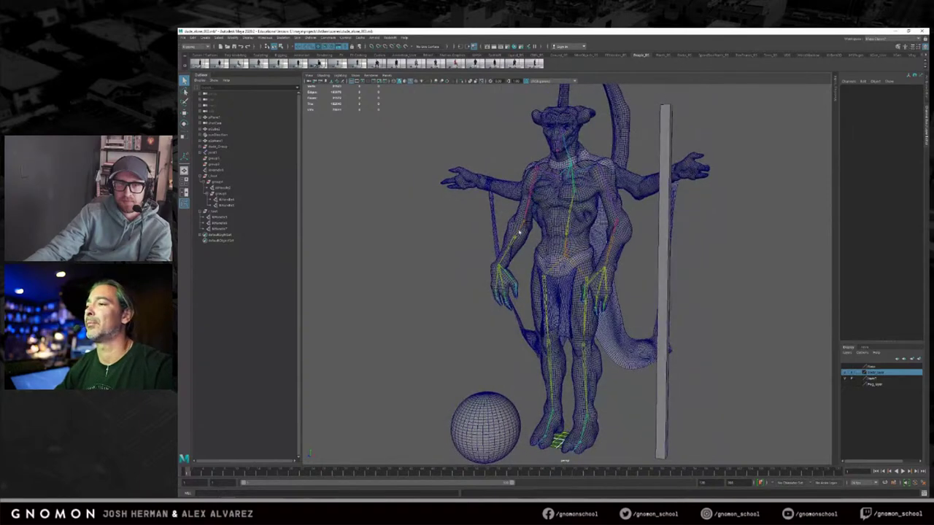
{"action": "left_click_drag", "start_coordinate": [532, 288], "coordinate": [484, 239], "text": "alt"}
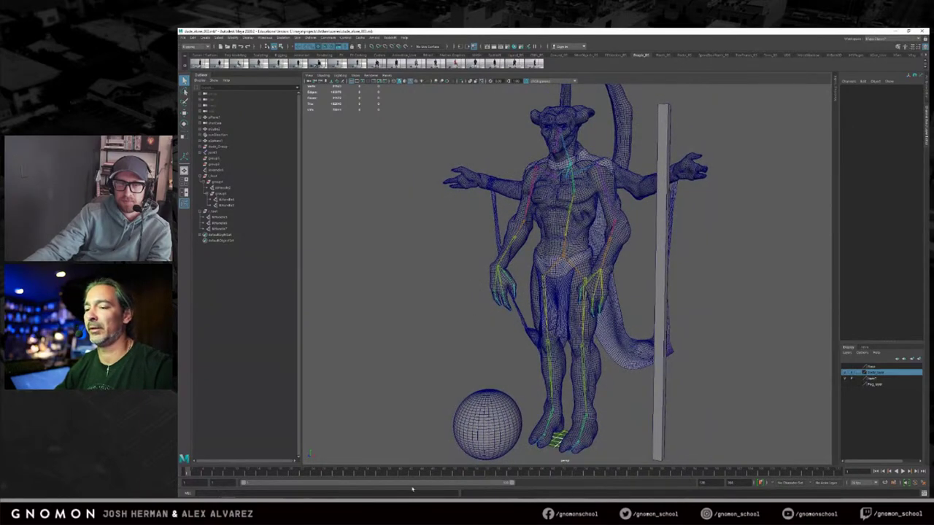
{"action": "mouse_move", "coordinate": [413, 498]}
{"action": "left_click_drag", "start_coordinate": [586, 258], "coordinate": [580, 248], "text": "alt"}
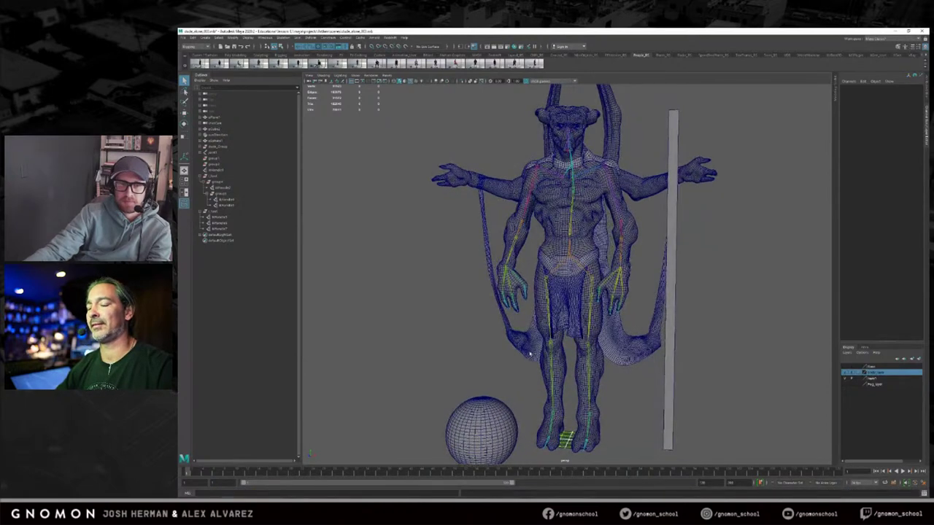
{"action": "left_click_drag", "start_coordinate": [531, 354], "coordinate": [555, 355], "text": "alt"}
Step: Switch to Photoshop, examine the backlit standing figure in the landscape painting up close, and return to Maya
{"action": "left_click", "coordinate": [357, 492]}
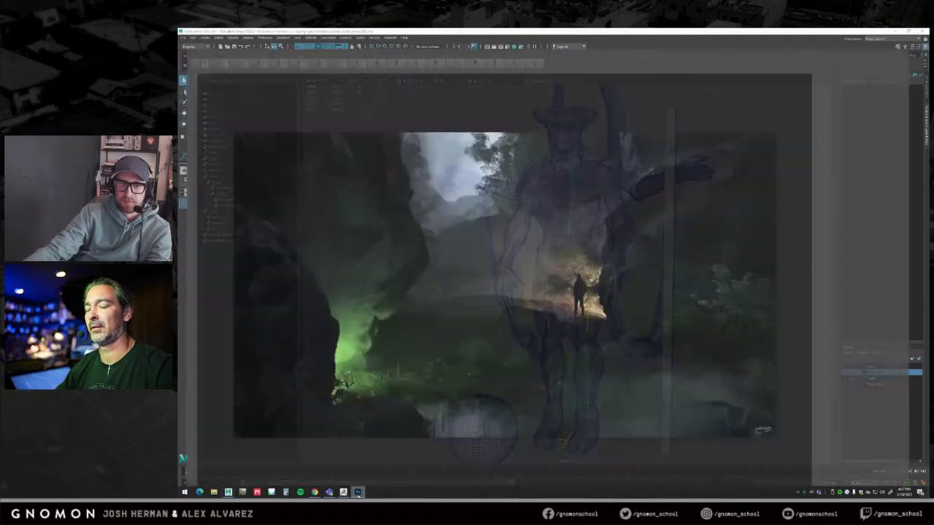
{"action": "scroll", "coordinate": [577, 287], "scroll_direction": "up", "scroll_amount": 2, "text": "alt"}
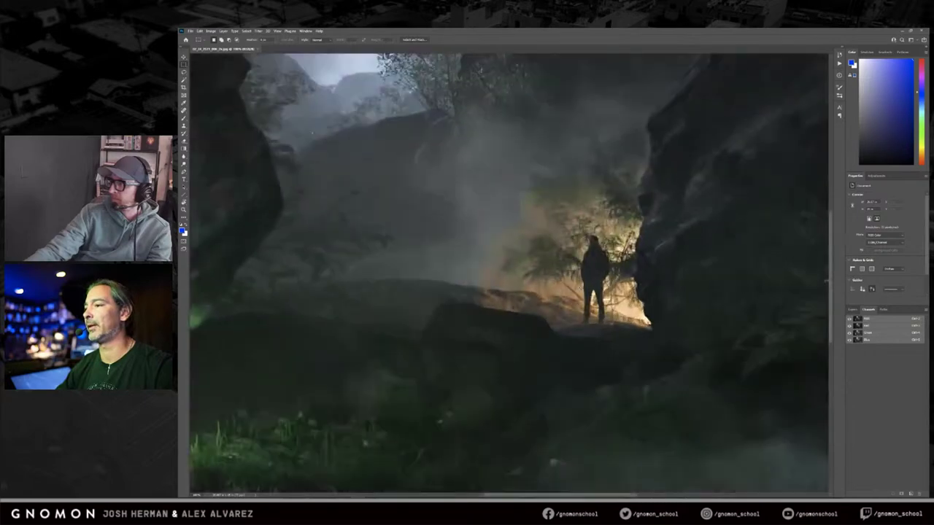
{"action": "mouse_move", "coordinate": [588, 287]}
{"action": "left_mouse_down"}
{"action": "mouse_move", "coordinate": [604, 270]}
{"action": "mouse_move", "coordinate": [600, 279]}
{"action": "left_mouse_up"}
{"action": "scroll", "coordinate": [601, 279], "scroll_direction": "down", "scroll_amount": 2, "text": "alt"}
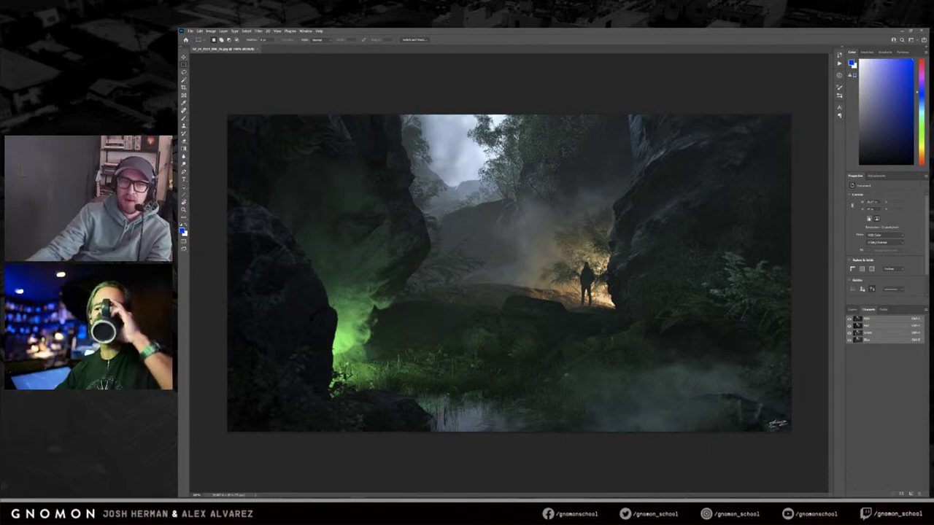
{"action": "mouse_move", "coordinate": [467, 497]}
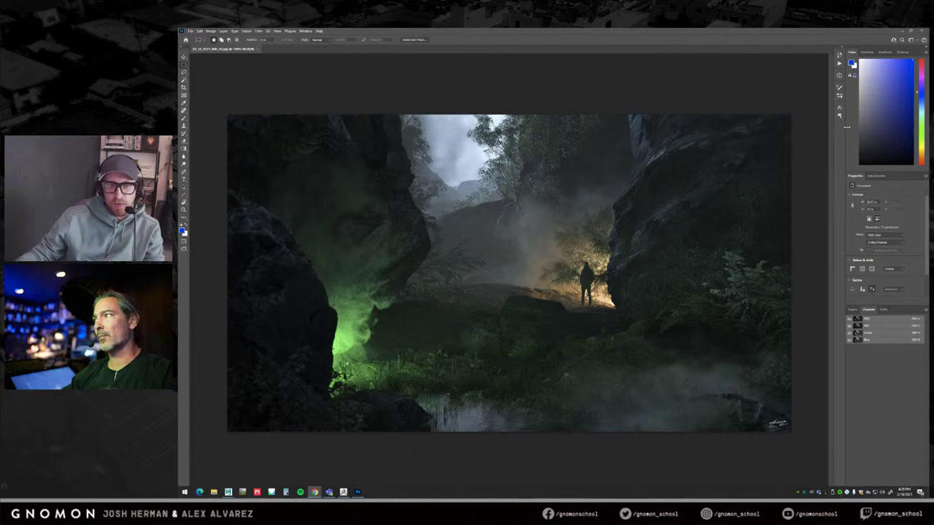
{"action": "left_click", "coordinate": [902, 32]}
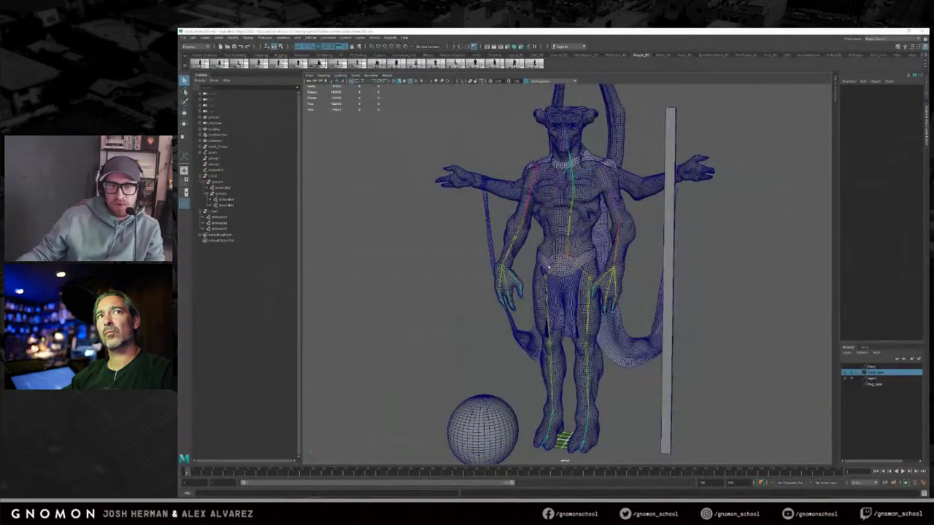
Step: Switch from Maya to ZBrush and examine the horned demon's upper body with its outstretched extra arms from front and three-quarter angles
{"action": "left_click", "coordinate": [459, 250]}
{"action": "left_click_drag", "start_coordinate": [516, 267], "coordinate": [548, 271], "text": "alt"}
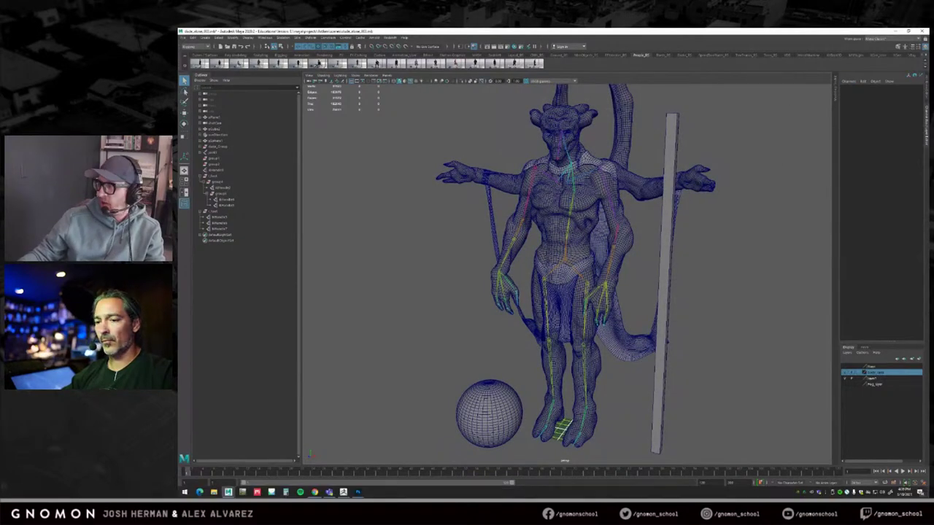
{"action": "left_click", "coordinate": [342, 492]}
{"action": "mouse_move", "coordinate": [683, 193]}
{"action": "left_mouse_down"}
{"action": "mouse_move", "coordinate": [740, 202]}
{"action": "mouse_move", "coordinate": [723, 191]}
{"action": "mouse_move", "coordinate": [679, 317]}
{"action": "mouse_move", "coordinate": [696, 191]}
{"action": "left_mouse_up"}
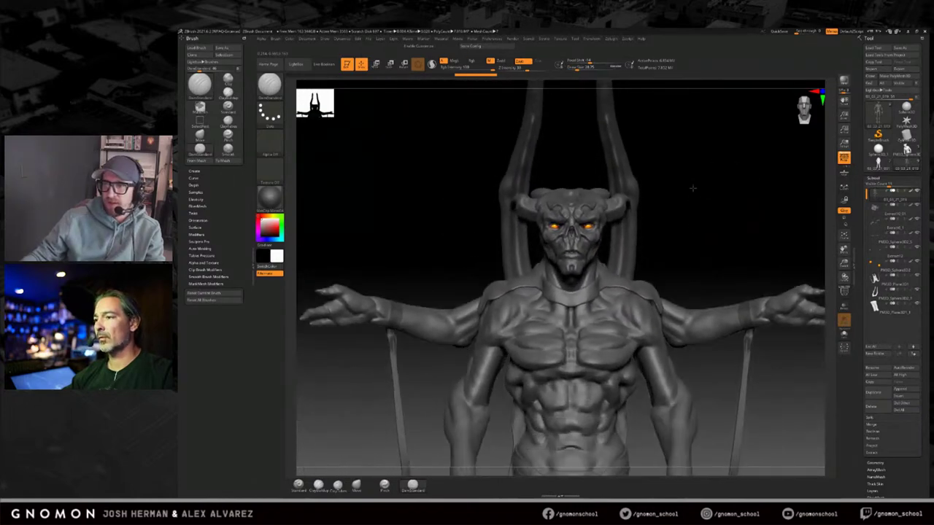
{"action": "left_click_drag", "start_coordinate": [703, 237], "coordinate": [692, 215], "text": "alt"}
{"action": "mouse_move", "coordinate": [696, 286]}
{"action": "left_mouse_down", "text": "alt"}
{"action": "mouse_move", "coordinate": [710, 315]}
{"action": "mouse_move", "coordinate": [732, 325]}
{"action": "mouse_move", "coordinate": [723, 289]}
{"action": "mouse_move", "coordinate": [749, 249]}
{"action": "mouse_move", "coordinate": [747, 285]}
{"action": "left_mouse_up", "text": "alt"}
{"action": "mouse_move", "coordinate": [694, 168]}
{"action": "left_mouse_down", "text": "alt"}
{"action": "mouse_move", "coordinate": [696, 209]}
{"action": "mouse_move", "coordinate": [699, 178]}
{"action": "mouse_move", "coordinate": [700, 202]}
{"action": "mouse_move", "coordinate": [453, 197]}
{"action": "mouse_move", "coordinate": [688, 198]}
{"action": "mouse_move", "coordinate": [690, 212]}
{"action": "mouse_move", "coordinate": [694, 195]}
{"action": "left_mouse_up", "text": "alt"}
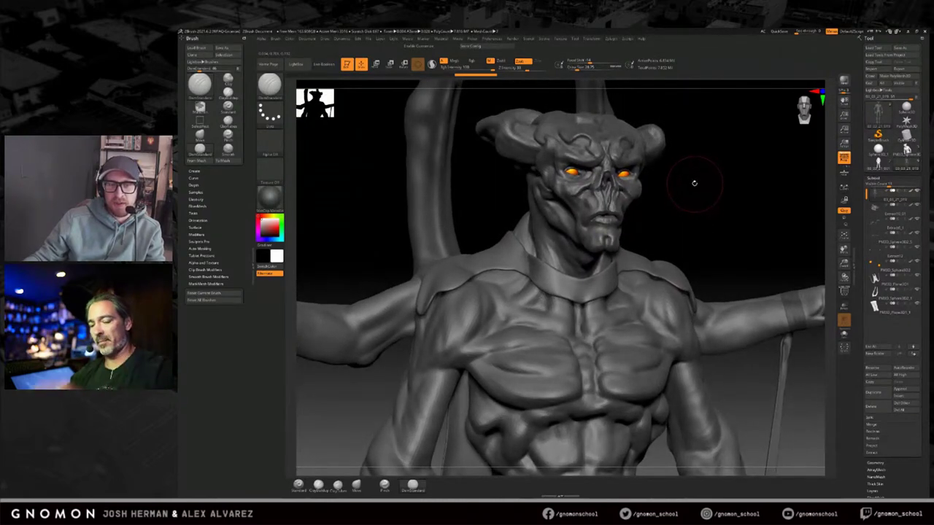
{"action": "left_click_drag", "start_coordinate": [698, 178], "coordinate": [700, 178]}
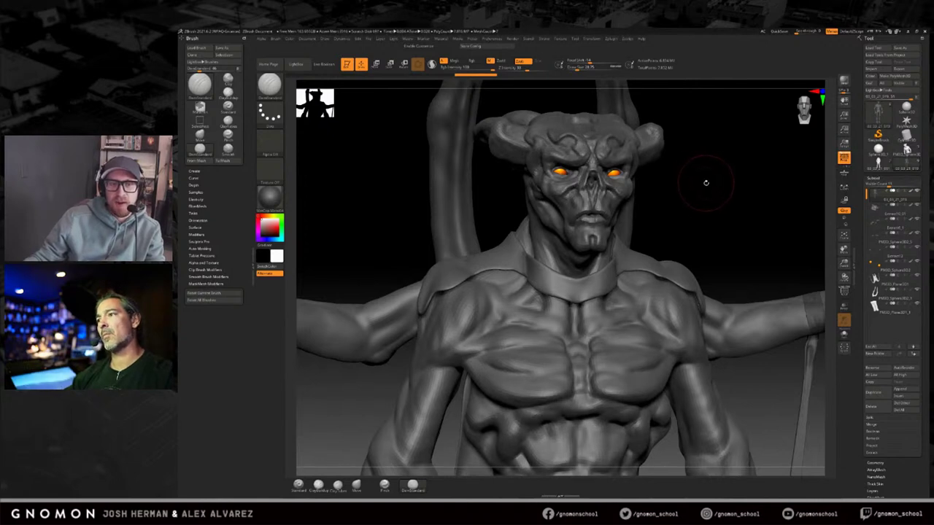
{"action": "mouse_move", "coordinate": [717, 182]}
{"action": "left_mouse_down"}
{"action": "mouse_move", "coordinate": [707, 184]}
{"action": "mouse_move", "coordinate": [734, 200]}
{"action": "mouse_move", "coordinate": [755, 186]}
{"action": "left_mouse_up"}
{"action": "mouse_move", "coordinate": [744, 274]}
{"action": "left_mouse_down", "text": "alt"}
{"action": "mouse_move", "coordinate": [733, 159]}
{"action": "mouse_move", "coordinate": [759, 209]}
{"action": "mouse_move", "coordinate": [771, 303]}
{"action": "mouse_move", "coordinate": [753, 336]}
{"action": "mouse_move", "coordinate": [726, 213]}
{"action": "mouse_move", "coordinate": [745, 218]}
{"action": "mouse_move", "coordinate": [752, 299]}
{"action": "mouse_move", "coordinate": [739, 296]}
{"action": "mouse_move", "coordinate": [761, 297]}
{"action": "left_mouse_up", "text": "alt"}
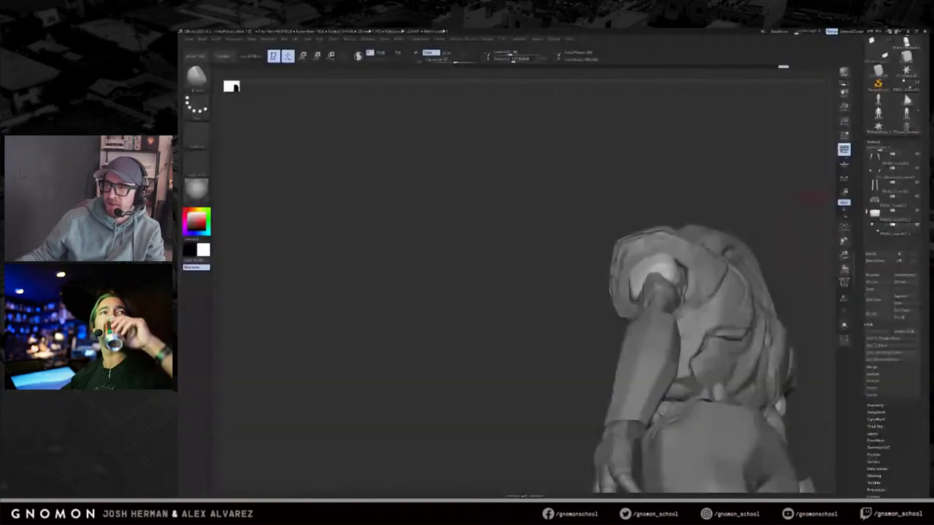
Step: Frame the armoured robot character, select its head subtool, and examine the whole figure from the front
{"action": "mouse_move", "coordinate": [813, 198]}
{"action": "left_mouse_down"}
{"action": "mouse_move", "coordinate": [758, 200]}
{"action": "mouse_move", "coordinate": [694, 159]}
{"action": "mouse_move", "coordinate": [704, 159]}
{"action": "mouse_move", "coordinate": [708, 177]}
{"action": "mouse_move", "coordinate": [661, 248]}
{"action": "mouse_move", "coordinate": [669, 243]}
{"action": "left_mouse_up"}
{"action": "key", "text": "f"}
{"action": "key", "text": "q"}
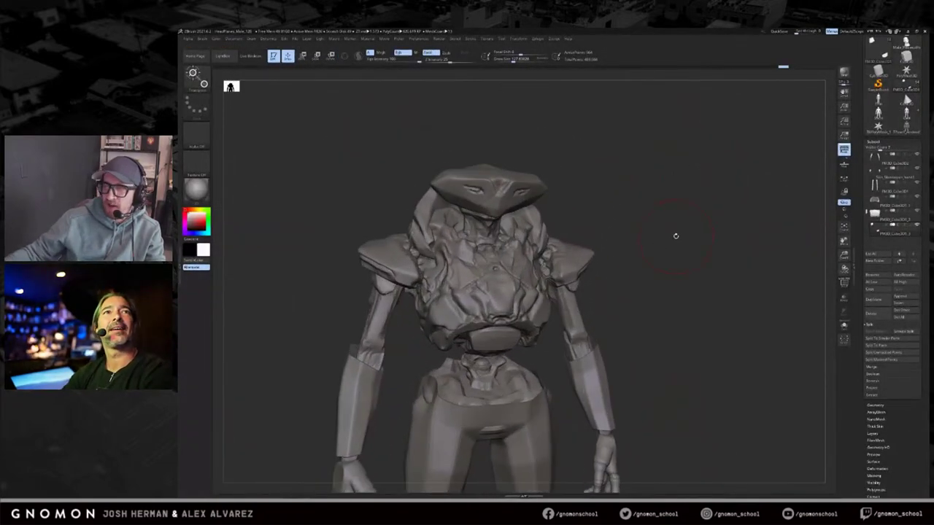
{"action": "left_click", "coordinate": [515, 189], "text": "alt"}
{"action": "left_click_drag", "start_coordinate": [655, 176], "coordinate": [635, 183]}
{"action": "key", "text": "w"}
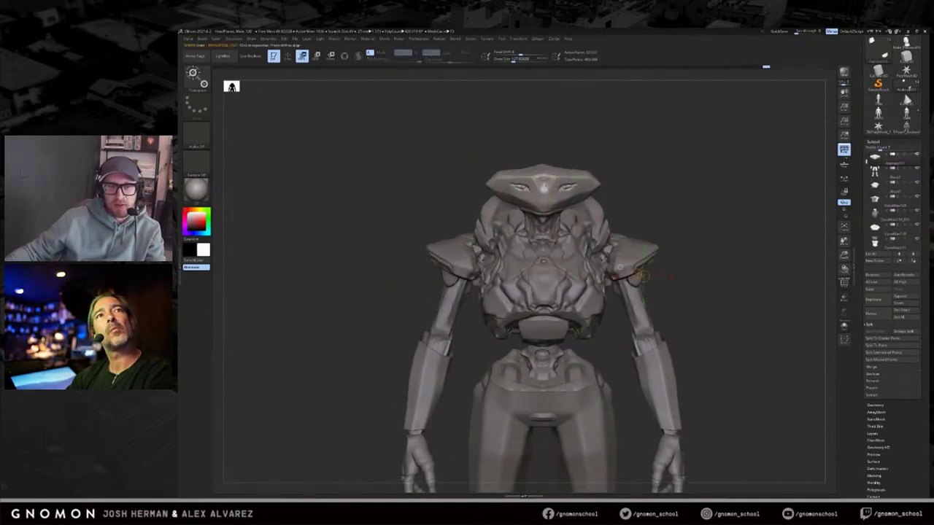
{"action": "key", "text": "q"}
{"action": "mouse_move", "coordinate": [675, 239]}
{"action": "left_mouse_down"}
{"action": "mouse_move", "coordinate": [707, 234]}
{"action": "mouse_move", "coordinate": [674, 209]}
{"action": "mouse_move", "coordinate": [664, 229]}
{"action": "left_mouse_up"}
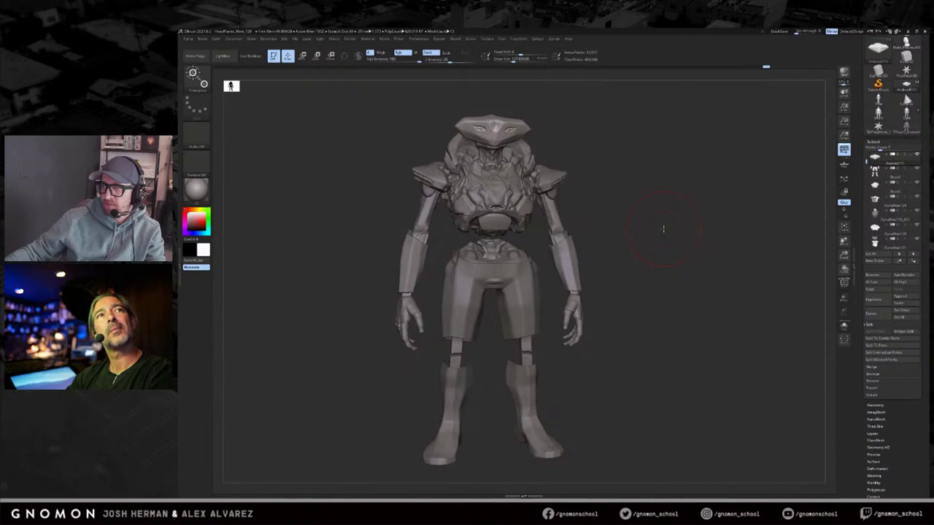
Step: Select the raised collar piece behind the robot's neck and activate the Move brush
{"action": "left_click", "coordinate": [455, 149], "text": "alt"}
{"action": "key", "text": "s"}
{"action": "mouse_move", "coordinate": [445, 148]}
{"action": "left_mouse_down"}
{"action": "mouse_move", "coordinate": [426, 153]}
{"action": "mouse_move", "coordinate": [461, 154]}
{"action": "left_mouse_up"}
{"action": "key", "text": "b"}
{"action": "key", "text": "m"}
{"action": "key", "text": "v"}
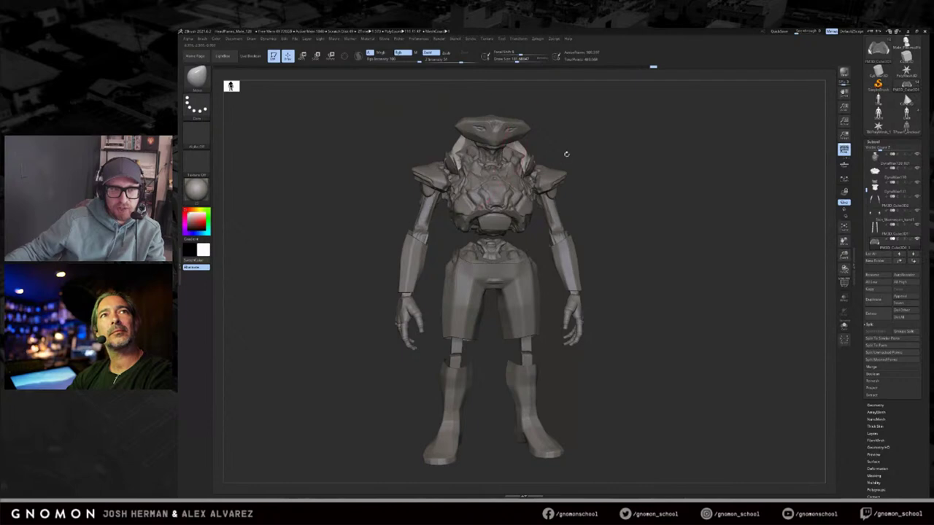
Step: Check the robot's silhouette in flat black, restore its shading, and adjust the brush's draw size
{"action": "left_click_drag", "start_coordinate": [565, 152], "coordinate": [562, 164], "text": "shift"}
{"action": "key", "text": "v"}
{"action": "mouse_move", "coordinate": [615, 148]}
{"action": "left_mouse_down"}
{"action": "mouse_move", "coordinate": [644, 153]}
{"action": "mouse_move", "coordinate": [617, 154]}
{"action": "mouse_move", "coordinate": [686, 233]}
{"action": "mouse_move", "coordinate": [754, 244]}
{"action": "mouse_move", "coordinate": [755, 232]}
{"action": "left_mouse_up"}
{"action": "key", "text": "v"}
{"action": "key", "text": "s"}
{"action": "mouse_move", "coordinate": [754, 232]}
{"action": "left_mouse_down"}
{"action": "mouse_move", "coordinate": [742, 198]}
{"action": "mouse_move", "coordinate": [722, 192]}
{"action": "left_mouse_up"}
{"action": "mouse_move", "coordinate": [580, 263]}
{"action": "left_mouse_down", "text": "ctrl"}
{"action": "mouse_move", "coordinate": [519, 268]}
{"action": "mouse_move", "coordinate": [518, 133]}
{"action": "left_mouse_up", "text": "ctrl"}
{"action": "left_click_drag", "start_coordinate": [708, 135], "coordinate": [692, 149], "text": "shift"}
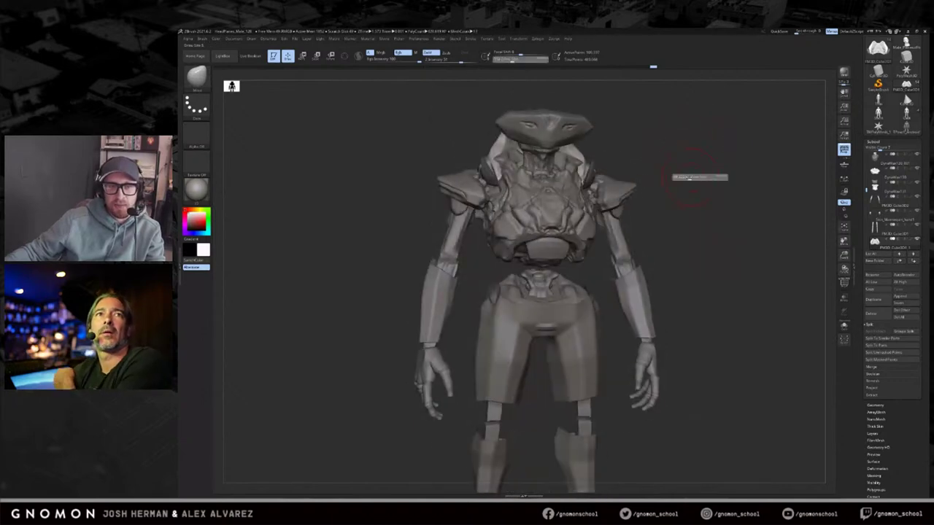
Step: Select the waist piece above the robot's hips, adjust the brush size, and examine the figure at an angle
{"action": "left_click_drag", "start_coordinate": [596, 279], "coordinate": [539, 277]}
{"action": "left_click", "coordinate": [542, 282], "text": "alt"}
{"action": "key", "text": "s"}
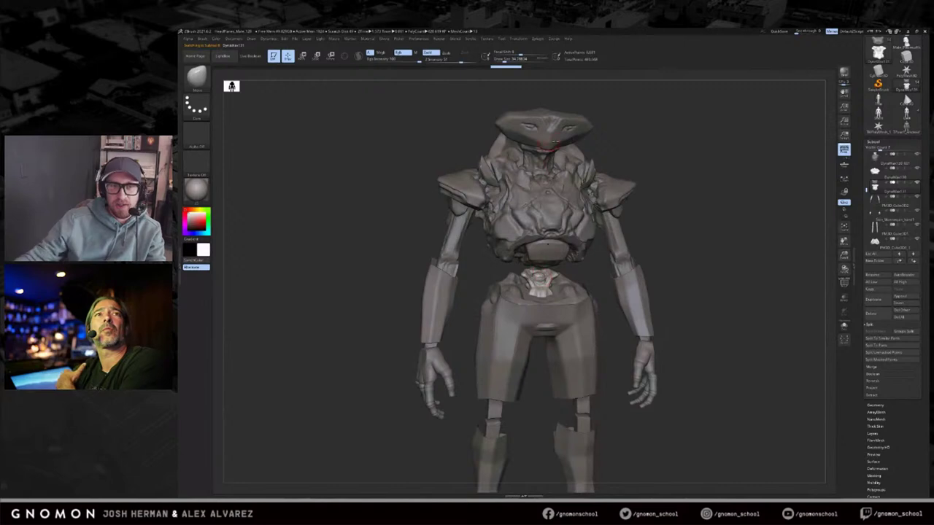
{"action": "left_click_drag", "start_coordinate": [660, 132], "coordinate": [646, 121]}
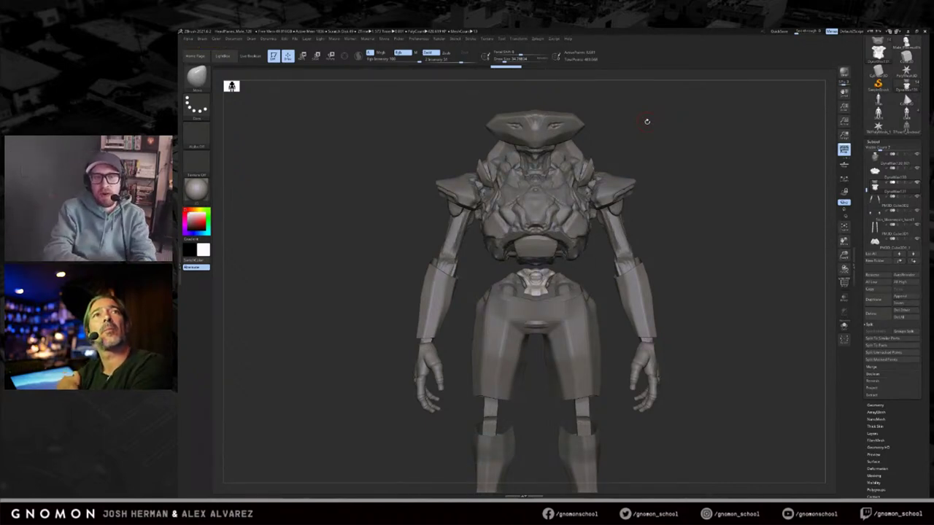
{"action": "mouse_move", "coordinate": [672, 184]}
{"action": "left_mouse_down"}
{"action": "mouse_move", "coordinate": [703, 187]}
{"action": "mouse_move", "coordinate": [698, 173]}
{"action": "mouse_move", "coordinate": [711, 224]}
{"action": "left_mouse_up"}
Step: Select the subtool with the forearms, shorts and boots, activate the DamStandard brush, and turn on the polygroup wireframe display
{"action": "left_click", "coordinate": [461, 280], "text": "alt"}
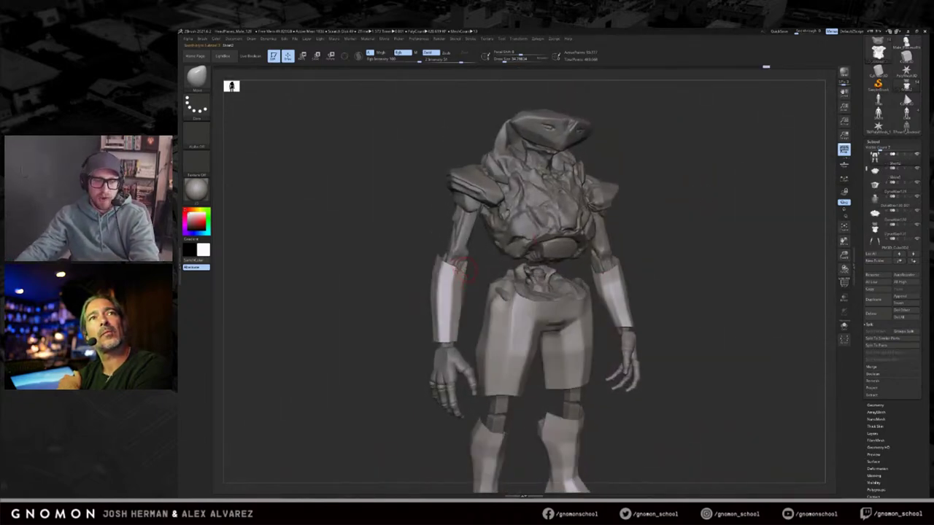
{"action": "key", "text": "b"}
{"action": "key", "text": "d"}
{"action": "key", "text": "s"}
{"action": "key", "text": "s"}
{"action": "mouse_move", "coordinate": [462, 280]}
{"action": "left_mouse_down"}
{"action": "mouse_move", "coordinate": [471, 277]}
{"action": "mouse_move", "coordinate": [471, 302]}
{"action": "mouse_move", "coordinate": [474, 284]}
{"action": "mouse_move", "coordinate": [680, 251]}
{"action": "mouse_move", "coordinate": [676, 241]}
{"action": "mouse_move", "coordinate": [671, 252]}
{"action": "left_mouse_up"}
{"action": "key", "text": "shift+f"}
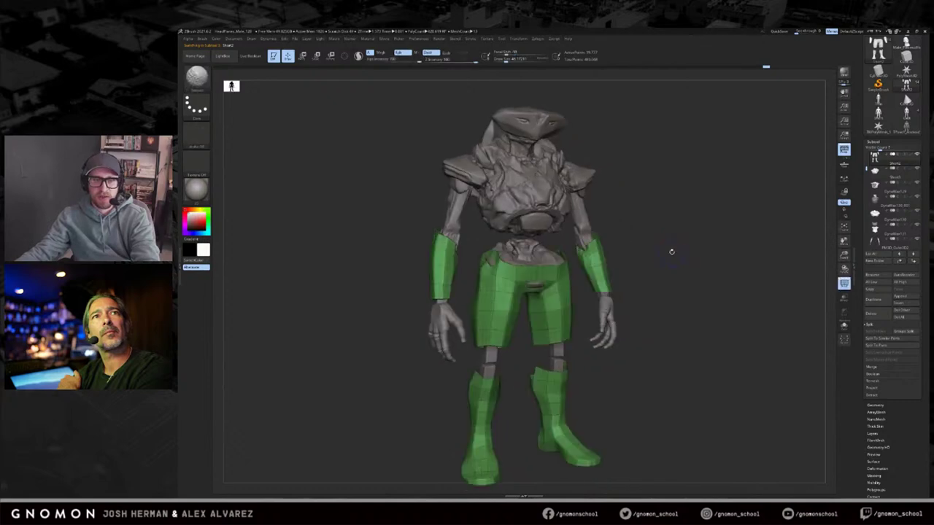
Step: Load the tool with the four base-mesh figures, select the short stocky figure, and isolate it
{"action": "left_click", "coordinate": [876, 219]}
{"action": "left_click", "coordinate": [906, 115]}
{"action": "key", "text": "f"}
{"action": "key", "text": "f"}
{"action": "left_click_drag", "start_coordinate": [709, 183], "coordinate": [762, 218]}
{"action": "left_click", "coordinate": [663, 313], "text": "alt"}
{"action": "scroll", "coordinate": [899, 197], "scroll_direction": "up", "scroll_amount": 3}
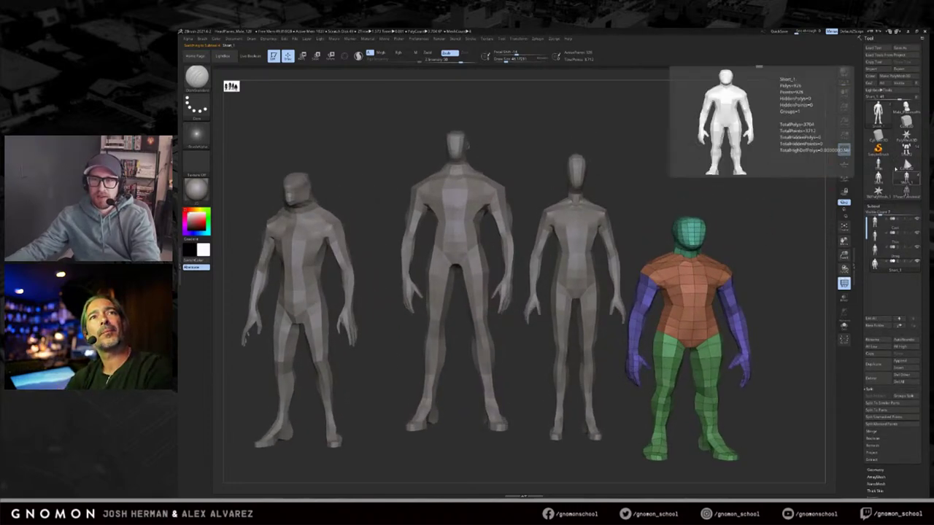
{"action": "left_click", "coordinate": [906, 150]}
{"action": "left_click_drag", "start_coordinate": [750, 179], "coordinate": [781, 284], "text": "alt"}
{"action": "left_click", "coordinate": [911, 182]}
{"action": "key", "text": "alt+s"}
Step: Hide parts of one arm on the stocky base mesh, and restore the full mesh
{"action": "left_click_drag", "start_coordinate": [814, 208], "coordinate": [756, 189], "text": "alt"}
{"action": "left_click_drag", "start_coordinate": [785, 230], "coordinate": [742, 273], "text": "ctrl+alt+shift"}
{"action": "key", "text": "ctrl+z"}
{"action": "left_click_drag", "start_coordinate": [779, 243], "coordinate": [731, 267], "text": "ctrl+alt+shift"}
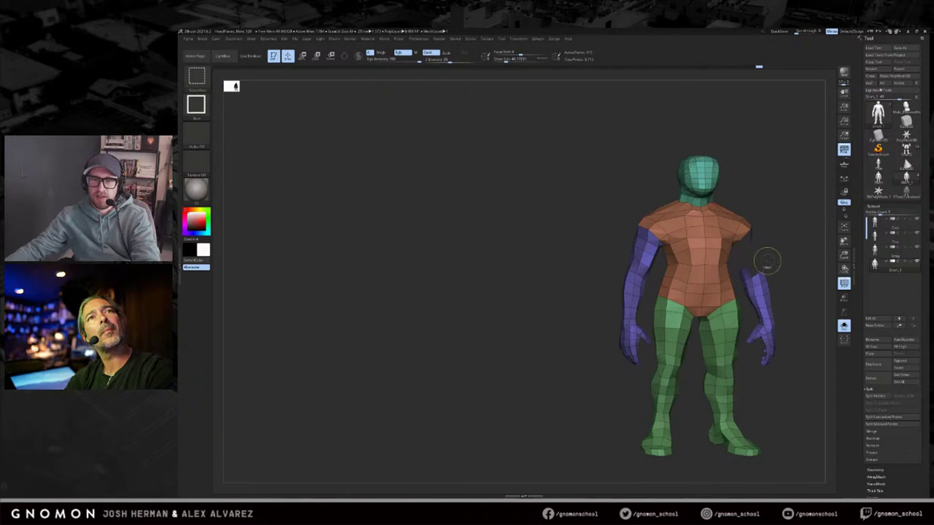
{"action": "mouse_move", "coordinate": [781, 318]}
{"action": "left_mouse_down", "text": "ctrl+alt+shift"}
{"action": "mouse_move", "coordinate": [751, 378]}
{"action": "mouse_move", "coordinate": [776, 290]}
{"action": "left_mouse_up", "text": "ctrl+alt+shift"}
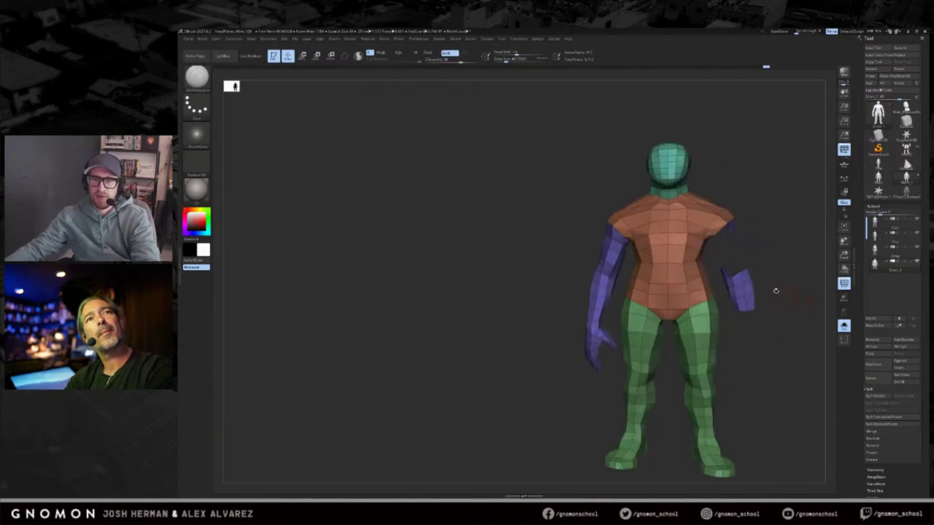
{"action": "left_click", "coordinate": [767, 211], "text": "ctrl+shift"}
{"action": "mouse_move", "coordinate": [767, 211]}
{"action": "left_mouse_down"}
{"action": "mouse_move", "coordinate": [754, 232]}
{"action": "mouse_move", "coordinate": [763, 231]}
{"action": "left_mouse_up"}
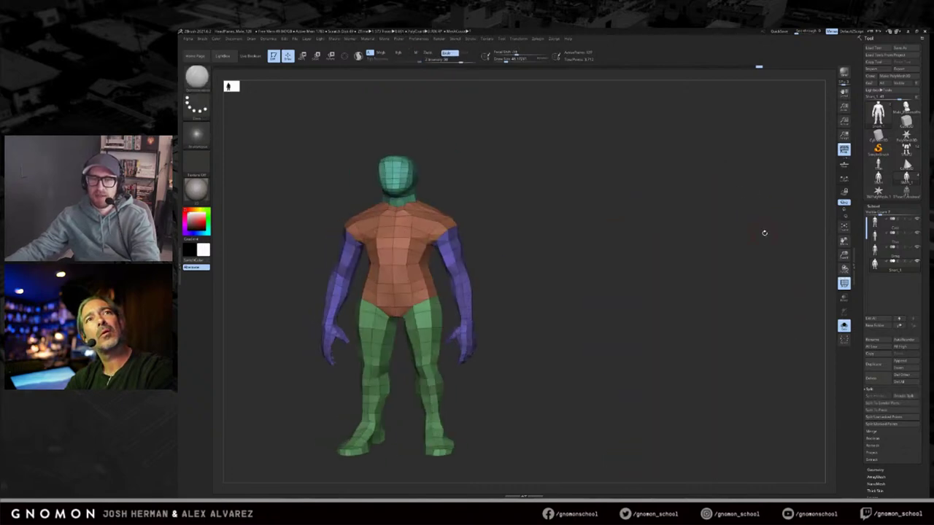
{"action": "key", "text": "ctrl+z"}
Step: Turn off Solo mode, reload the robot tool, and frame the complete robot
{"action": "left_click", "coordinate": [845, 325]}
{"action": "left_click", "coordinate": [907, 151]}
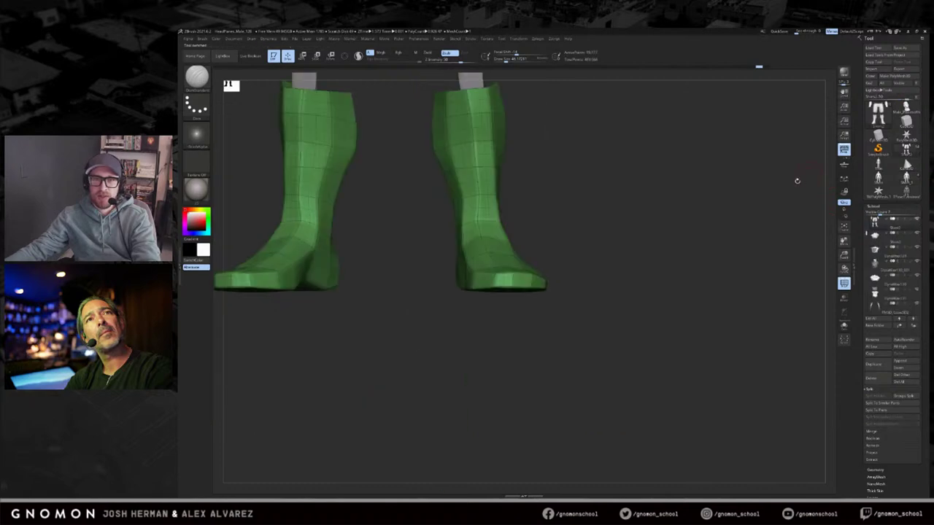
{"action": "key", "text": "f"}
{"action": "left_click_drag", "start_coordinate": [750, 228], "coordinate": [712, 256]}
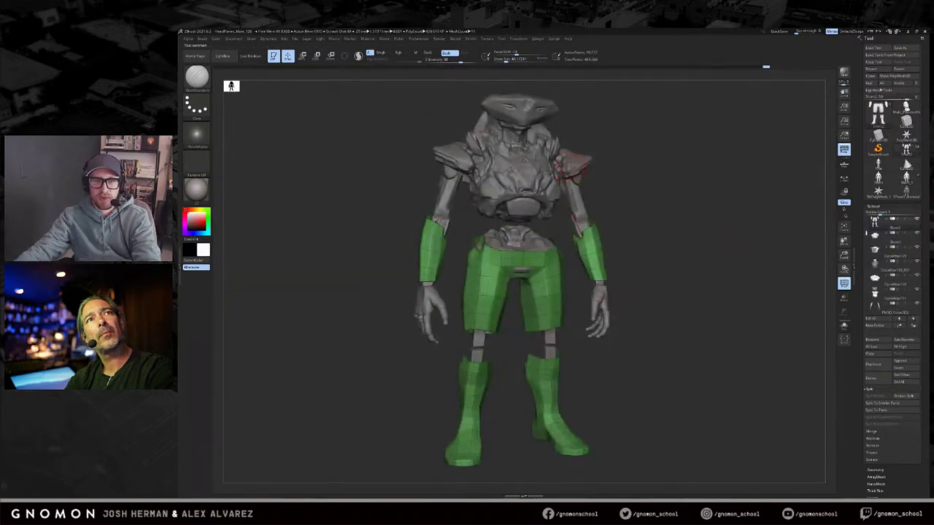
Step: Select the robot's shoulder and chest armour subtool, isolate it to inspect its polygroups, and bring the other parts back
{"action": "left_click", "coordinate": [566, 170], "text": "alt"}
{"action": "key", "text": "alt+s"}
{"action": "left_click_drag", "start_coordinate": [634, 162], "coordinate": [713, 190]}
{"action": "key", "text": "shift+f"}
{"action": "key", "text": "shift+f"}
{"action": "key", "text": "alt+s"}
{"action": "mouse_move", "coordinate": [663, 157]}
{"action": "left_mouse_down", "text": "alt"}
{"action": "mouse_move", "coordinate": [694, 194]}
{"action": "mouse_move", "coordinate": [669, 170]}
{"action": "left_mouse_up", "text": "alt"}
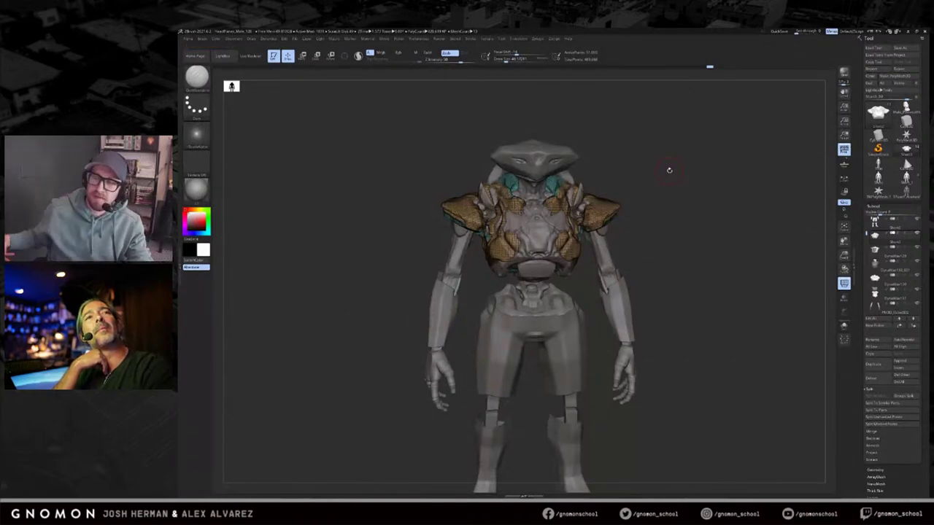
Step: Select the inner arm subtool, isolate it in Rotate mode, mask part of the arms, and show the full robot again
{"action": "left_click", "coordinate": [604, 252], "text": "alt"}
{"action": "key", "text": "r"}
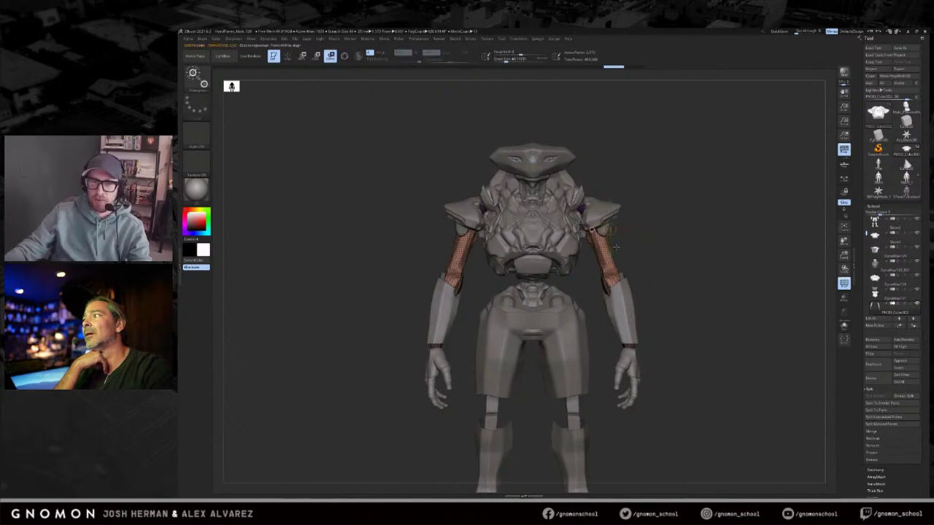
{"action": "key", "text": "alt+s"}
{"action": "left_click_drag", "start_coordinate": [606, 258], "coordinate": [586, 184], "text": "ctrl"}
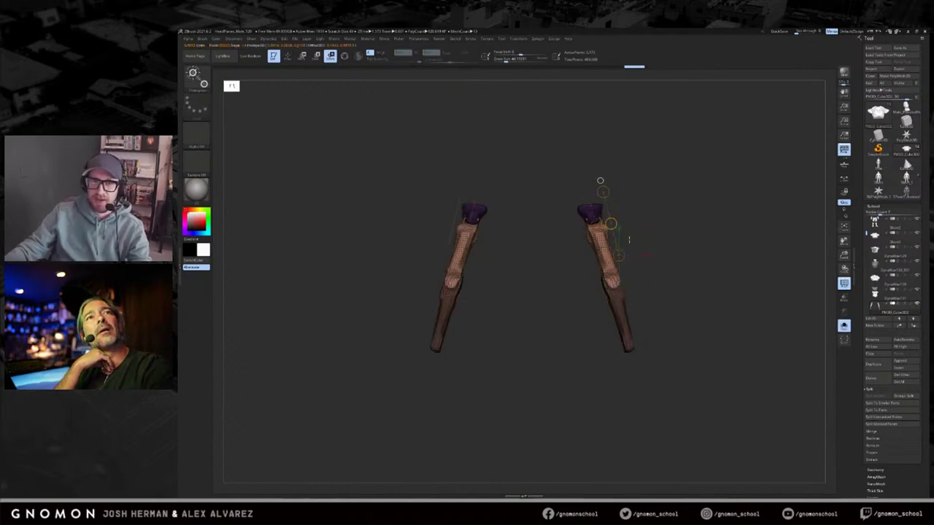
{"action": "key", "text": "ctrl+shift+s"}
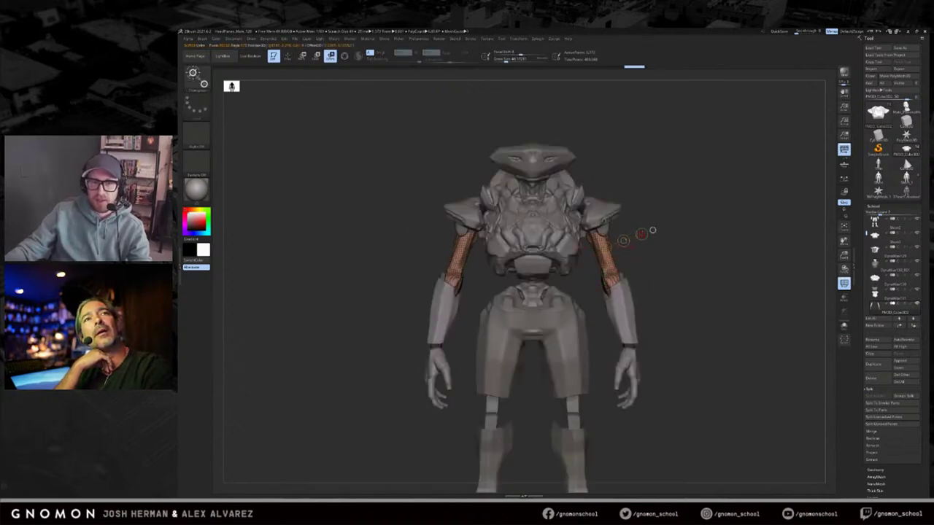
Step: Examine the robot's arms from side and front, check the silhouette, turn off the polygroup display, and return to Draw mode
{"action": "key", "text": "y"}
{"action": "left_click_drag", "start_coordinate": [660, 218], "coordinate": [620, 257]}
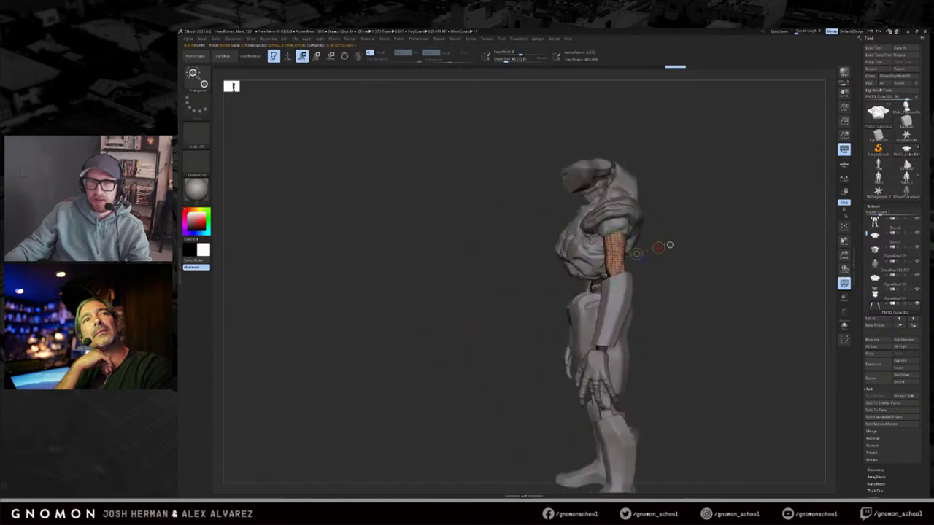
{"action": "left_click_drag", "start_coordinate": [669, 245], "coordinate": [691, 277], "text": "shift"}
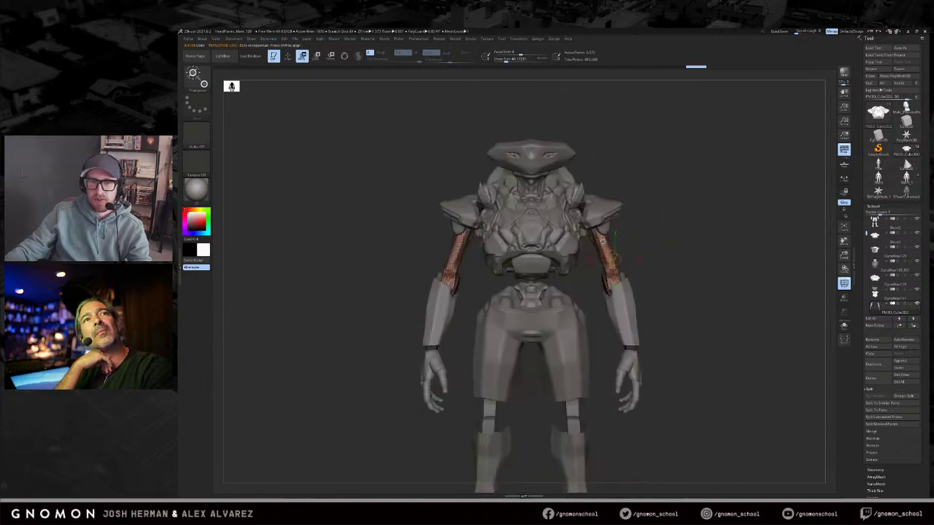
{"action": "key", "text": "v"}
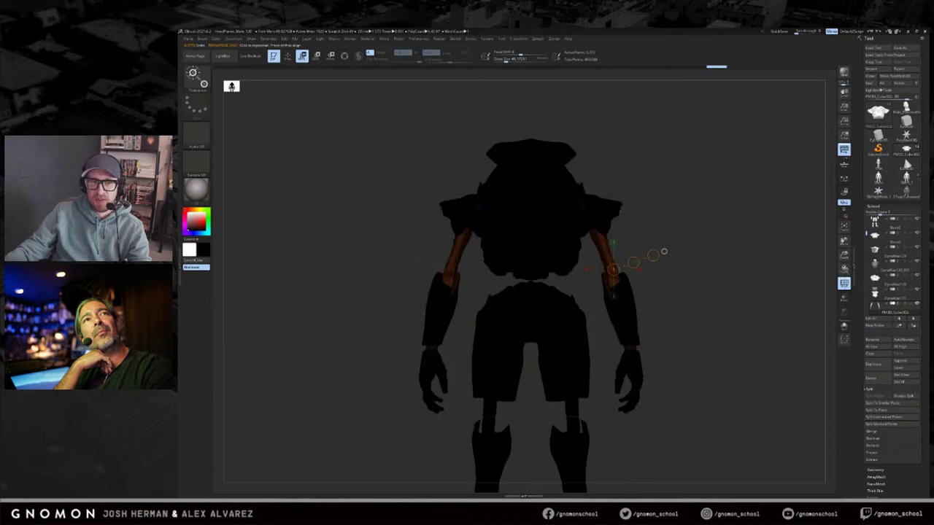
{"action": "key", "text": "shift+f"}
{"action": "key", "text": "q"}
{"action": "mouse_move", "coordinate": [715, 227]}
{"action": "left_mouse_down", "text": "alt"}
{"action": "mouse_move", "coordinate": [715, 209]}
{"action": "mouse_move", "coordinate": [727, 213]}
{"action": "left_mouse_up", "text": "alt"}
{"action": "key", "text": "v"}
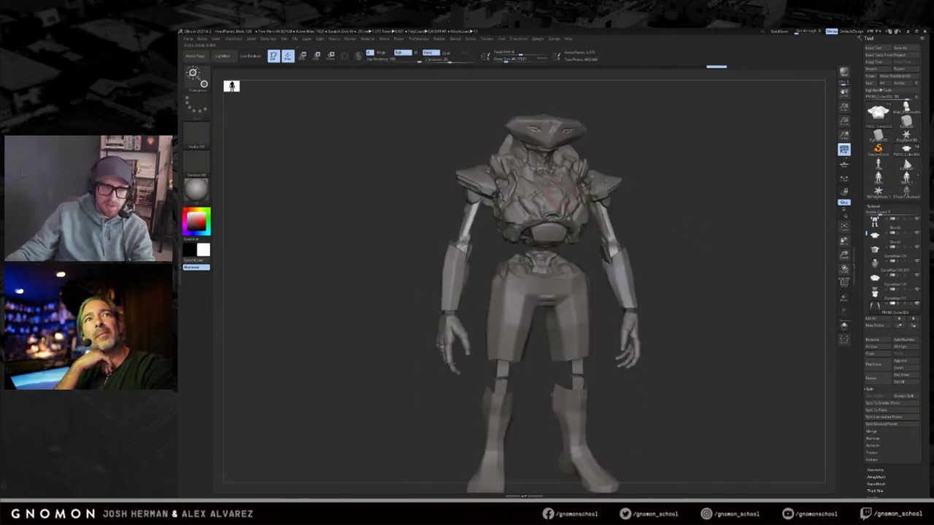
Step: Select the back collar and the shoulder armour in turn, view the robot as a black silhouette, and switch to Move mode
{"action": "key", "text": "w"}
{"action": "left_click", "coordinate": [569, 158], "text": "alt"}
{"action": "key", "text": "q"}
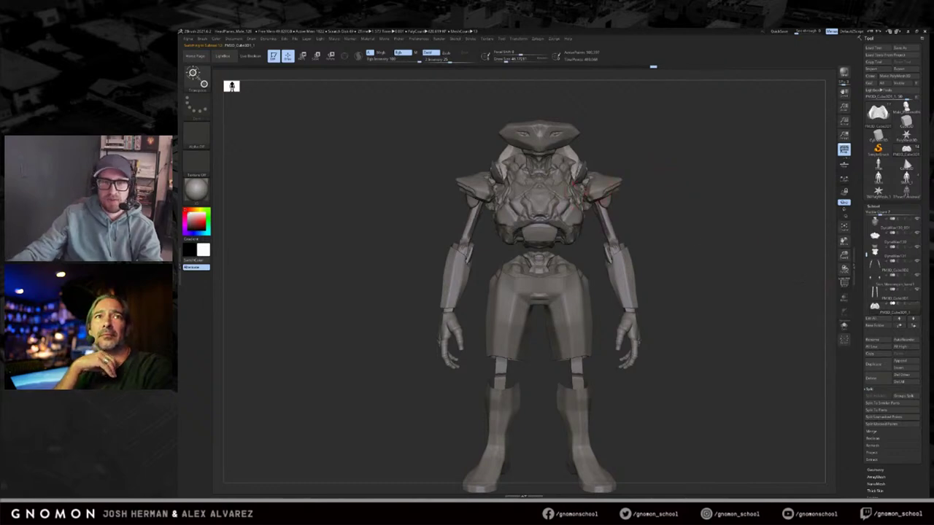
{"action": "left_click", "coordinate": [575, 196], "text": "alt"}
{"action": "key", "text": "v"}
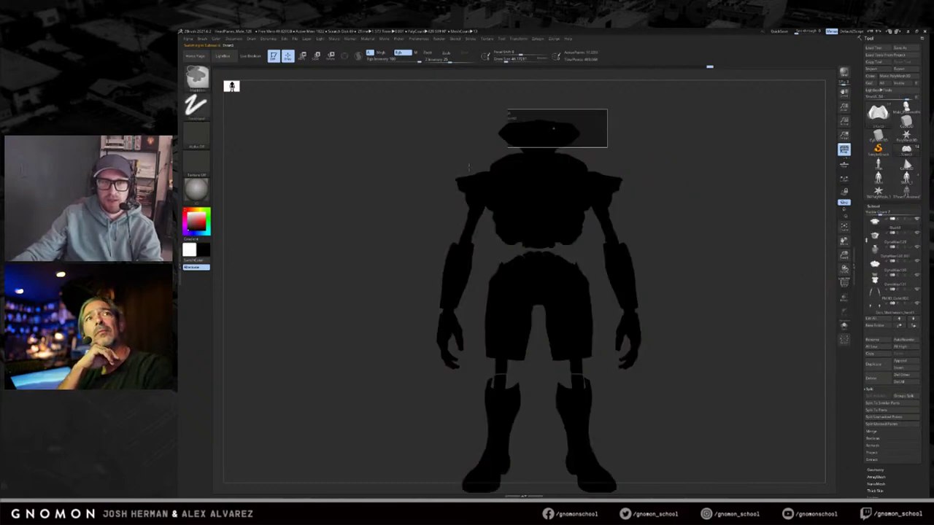
{"action": "key", "text": "w"}
Step: Toggle the back collar's visibility to compare silhouettes from several angles, select the small abdomen piece, and restore the normal shading
{"action": "left_click_drag", "start_coordinate": [866, 241], "coordinate": [866, 271]}
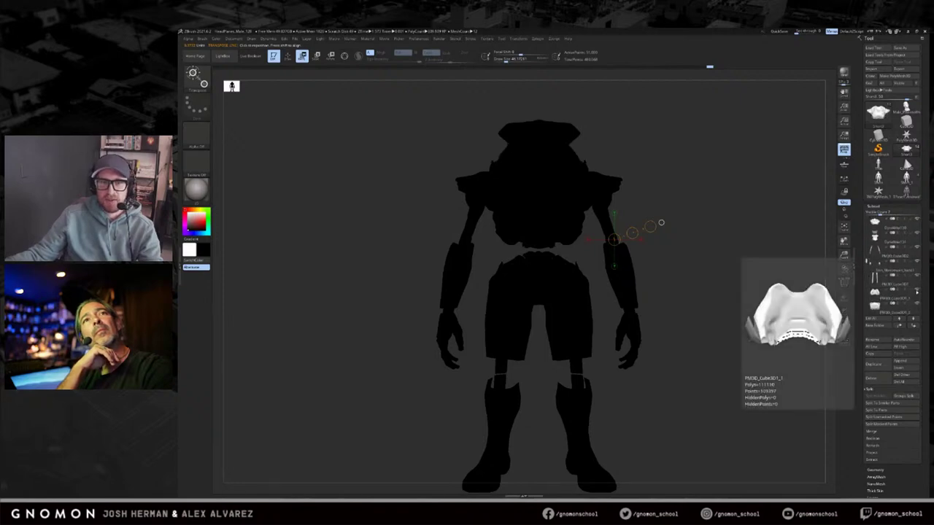
{"action": "left_click_drag", "start_coordinate": [815, 279], "coordinate": [775, 277]}
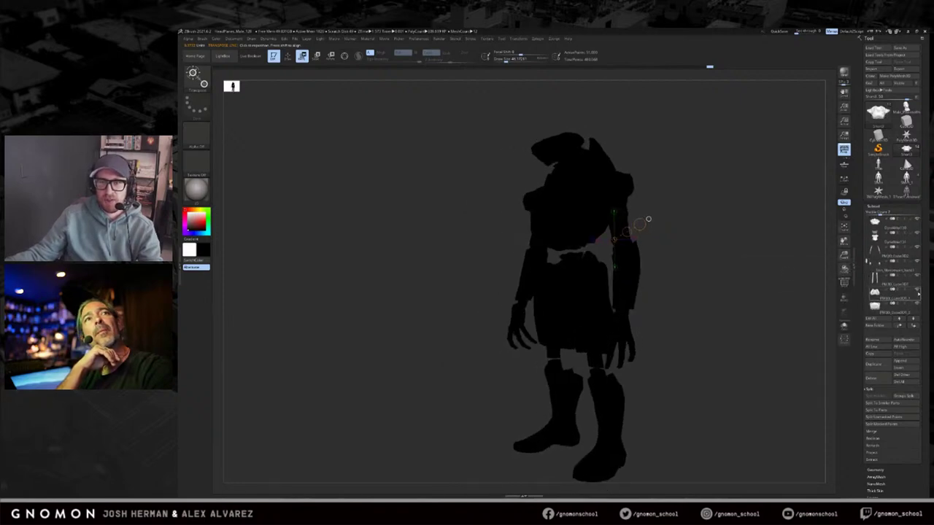
{"action": "mouse_move", "coordinate": [916, 297]}
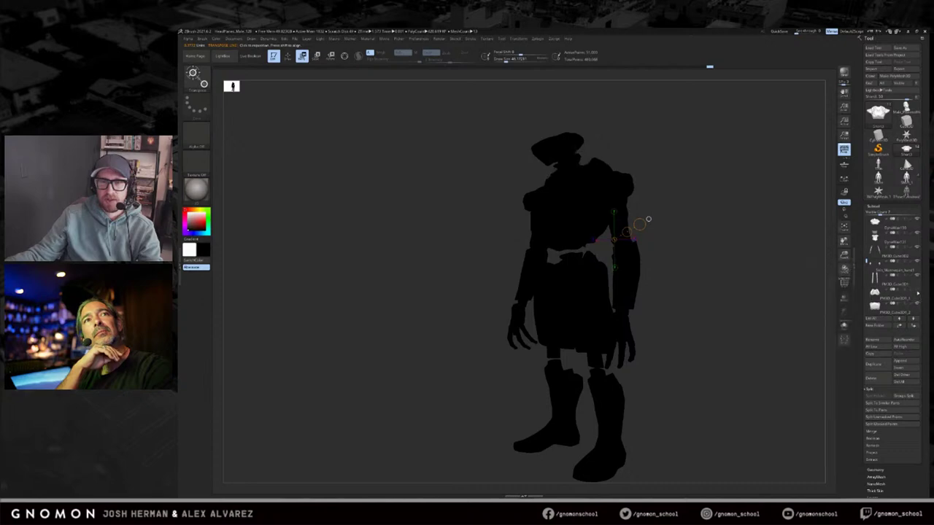
{"action": "left_click", "coordinate": [907, 292]}
{"action": "left_click_drag", "start_coordinate": [768, 275], "coordinate": [789, 291]}
{"action": "left_click", "coordinate": [907, 308]}
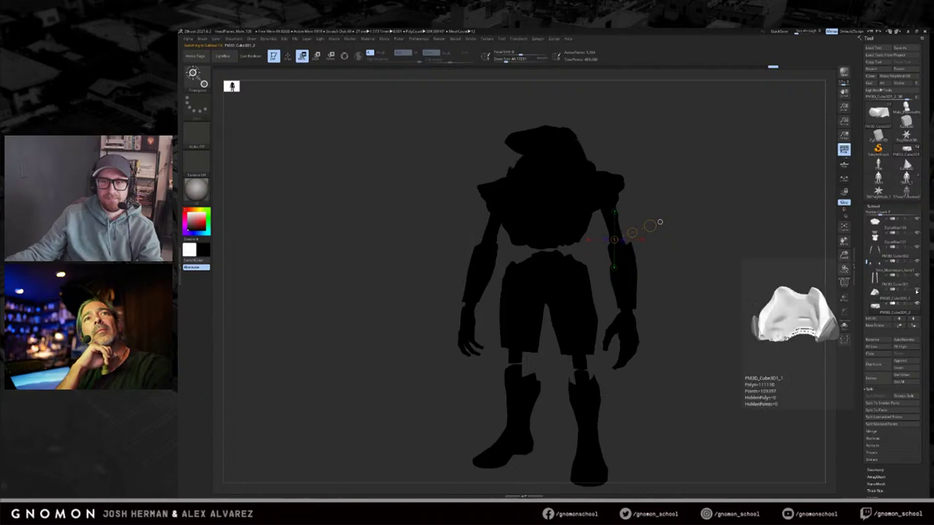
{"action": "key", "text": "v"}
{"action": "left_click_drag", "start_coordinate": [789, 291], "coordinate": [794, 270]}
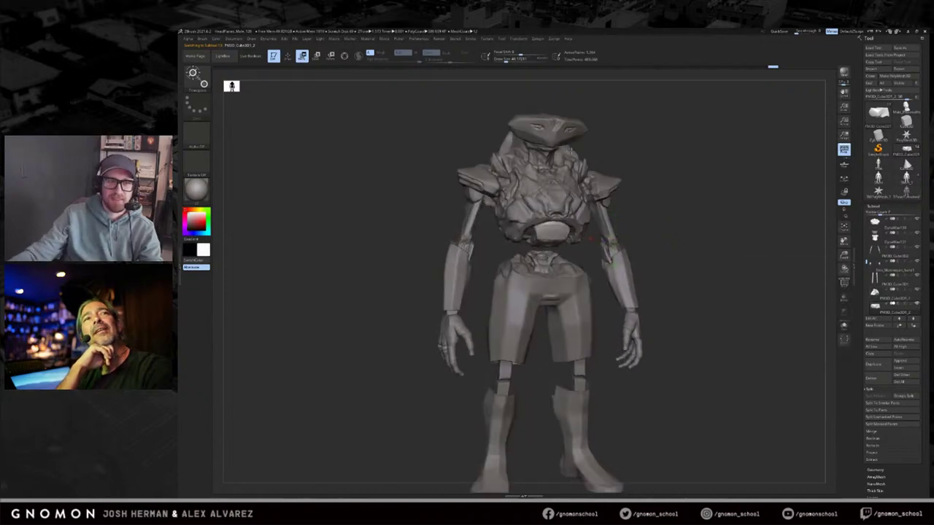
Step: Select the back collar, face the robot straight on, compare its black silhouette with normal shading, and return to Draw mode
{"action": "left_click", "coordinate": [573, 149], "text": "alt"}
{"action": "left_click_drag", "start_coordinate": [597, 165], "coordinate": [594, 167], "text": "shift"}
{"action": "left_click_drag", "start_coordinate": [574, 107], "coordinate": [565, 83], "text": "shift"}
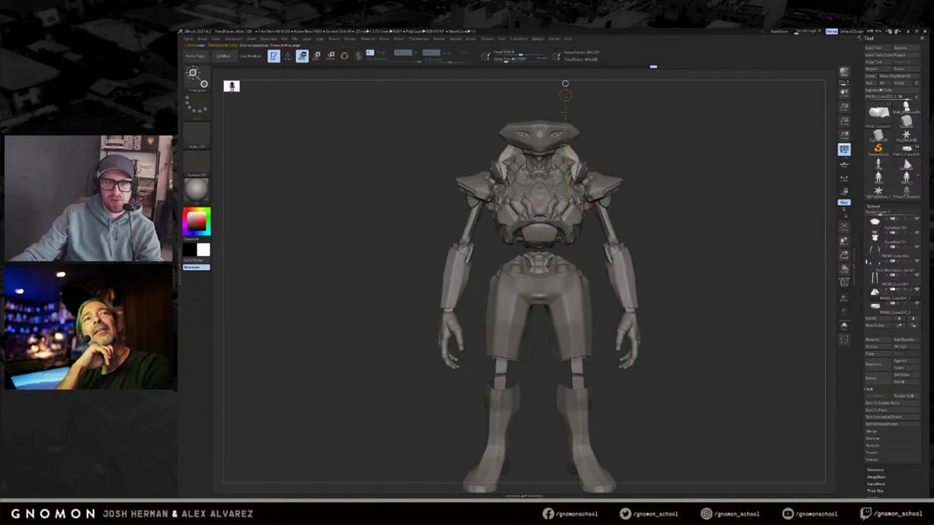
{"action": "mouse_move", "coordinate": [708, 139]}
{"action": "left_mouse_down"}
{"action": "mouse_move", "coordinate": [621, 137]}
{"action": "mouse_move", "coordinate": [698, 130]}
{"action": "mouse_move", "coordinate": [673, 142]}
{"action": "mouse_move", "coordinate": [686, 142]}
{"action": "mouse_move", "coordinate": [644, 142]}
{"action": "mouse_move", "coordinate": [682, 139]}
{"action": "left_mouse_up"}
{"action": "key", "text": "v"}
{"action": "key", "text": "v"}
{"action": "key", "text": "v"}
{"action": "key", "text": "q"}
{"action": "key", "text": "v"}
Step: Inspect the upper torso and neck up close, and check the robot's silhouette from an angle and from the front
{"action": "mouse_move", "coordinate": [668, 171]}
{"action": "left_mouse_down", "text": "alt"}
{"action": "mouse_move", "coordinate": [686, 142]}
{"action": "mouse_move", "coordinate": [704, 135]}
{"action": "mouse_move", "coordinate": [718, 204]}
{"action": "mouse_move", "coordinate": [785, 167]}
{"action": "mouse_move", "coordinate": [602, 210]}
{"action": "left_mouse_up", "text": "alt"}
{"action": "left_click_drag", "start_coordinate": [741, 171], "coordinate": [789, 179], "text": "alt"}
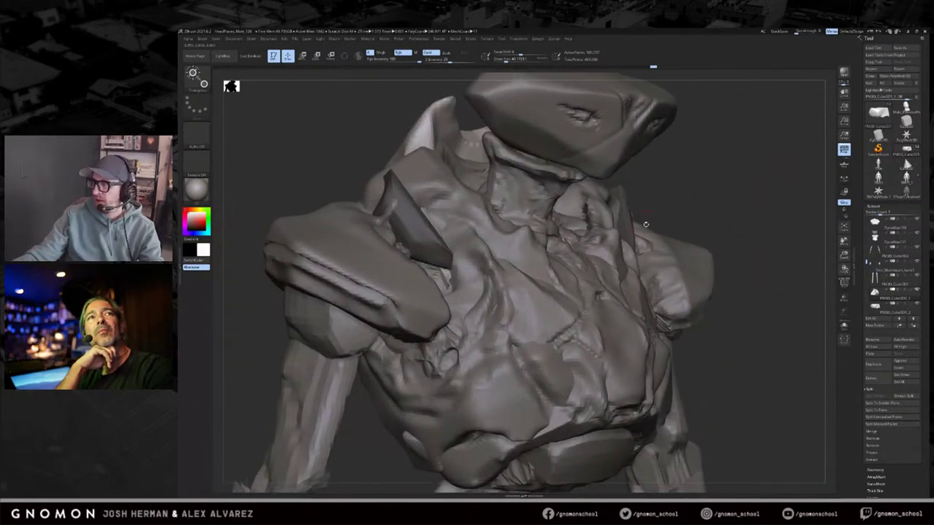
{"action": "mouse_move", "coordinate": [736, 157]}
{"action": "left_mouse_down"}
{"action": "mouse_move", "coordinate": [751, 169]}
{"action": "mouse_move", "coordinate": [726, 154]}
{"action": "left_mouse_up"}
{"action": "mouse_move", "coordinate": [726, 153]}
{"action": "left_mouse_down"}
{"action": "mouse_move", "coordinate": [701, 169]}
{"action": "mouse_move", "coordinate": [628, 95]}
{"action": "mouse_move", "coordinate": [708, 153]}
{"action": "mouse_move", "coordinate": [635, 157]}
{"action": "mouse_move", "coordinate": [784, 172]}
{"action": "left_mouse_up"}
{"action": "key", "text": "w"}
{"action": "key", "text": "v"}
{"action": "key", "text": "q"}
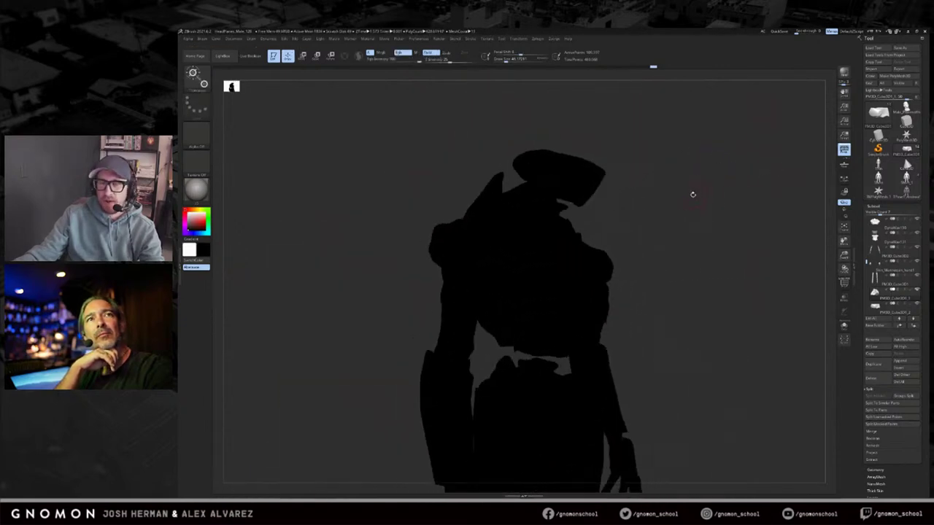
{"action": "mouse_move", "coordinate": [681, 204]}
{"action": "left_mouse_down"}
{"action": "mouse_move", "coordinate": [658, 207]}
{"action": "mouse_move", "coordinate": [665, 204]}
{"action": "mouse_move", "coordinate": [652, 159]}
{"action": "left_mouse_up"}
{"action": "key", "text": "w"}
{"action": "key", "text": "q"}
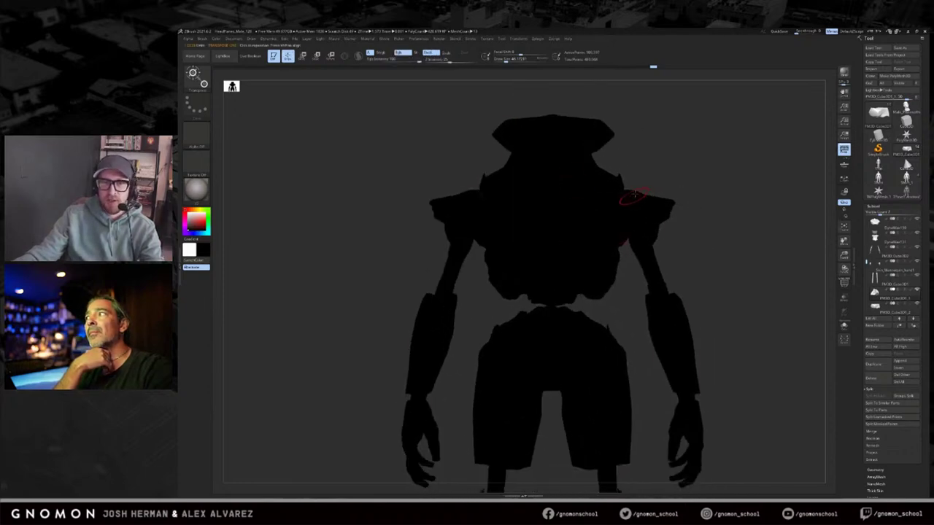
Step: Restore the normal shading, select the back collar, and reposition it in Move mode while viewing from the side and front
{"action": "key", "text": "v"}
{"action": "left_click", "coordinate": [657, 205], "text": "alt"}
{"action": "key", "text": "w"}
{"action": "mouse_move", "coordinate": [679, 209]}
{"action": "left_mouse_down", "text": "alt"}
{"action": "mouse_move", "coordinate": [740, 182]}
{"action": "mouse_move", "coordinate": [737, 216]}
{"action": "left_mouse_up", "text": "alt"}
{"action": "key", "text": "q"}
{"action": "left_click", "coordinate": [619, 207], "text": "alt"}
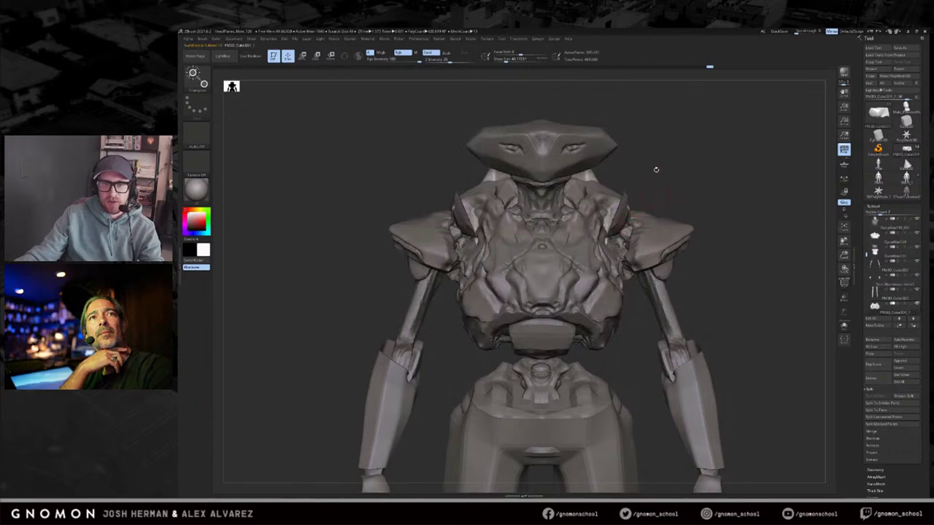
{"action": "key", "text": "w"}
{"action": "left_click_drag", "start_coordinate": [709, 186], "coordinate": [676, 199]}
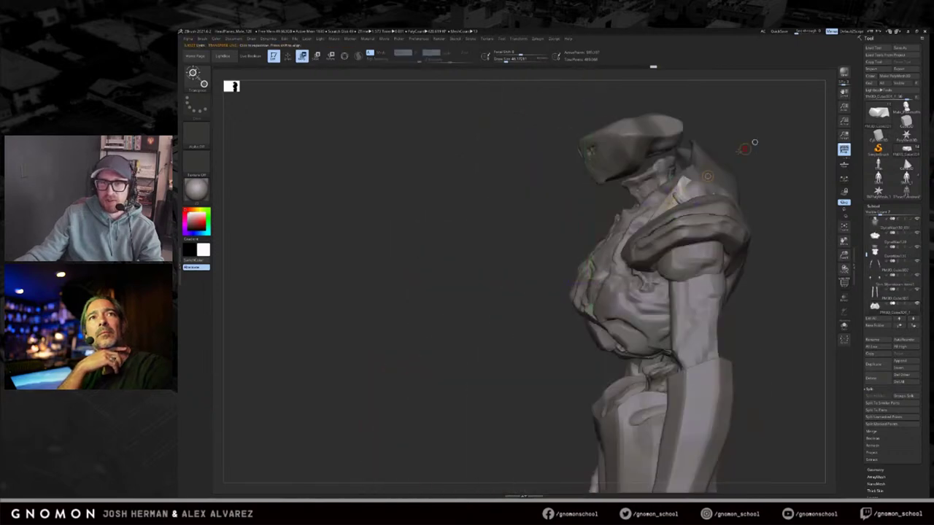
{"action": "left_click_drag", "start_coordinate": [754, 141], "coordinate": [632, 139]}
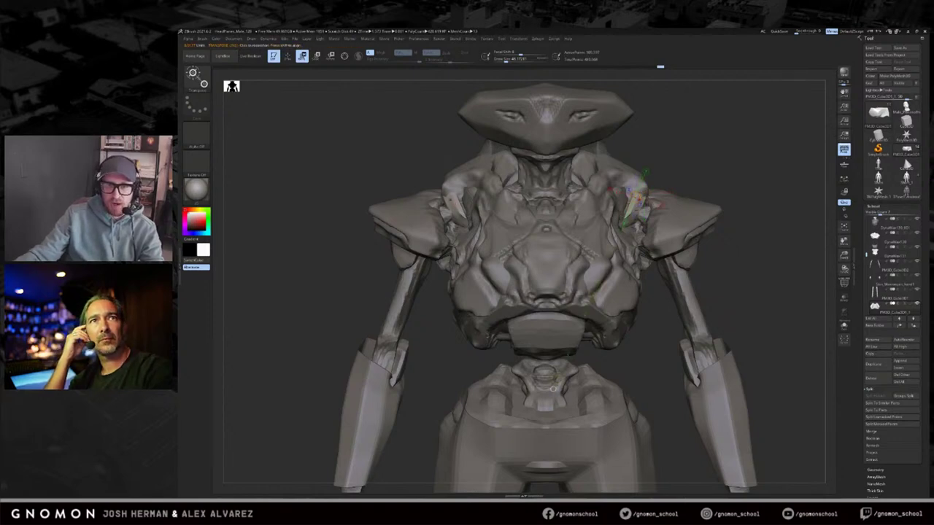
{"action": "key", "text": "q"}
{"action": "key", "text": "w"}
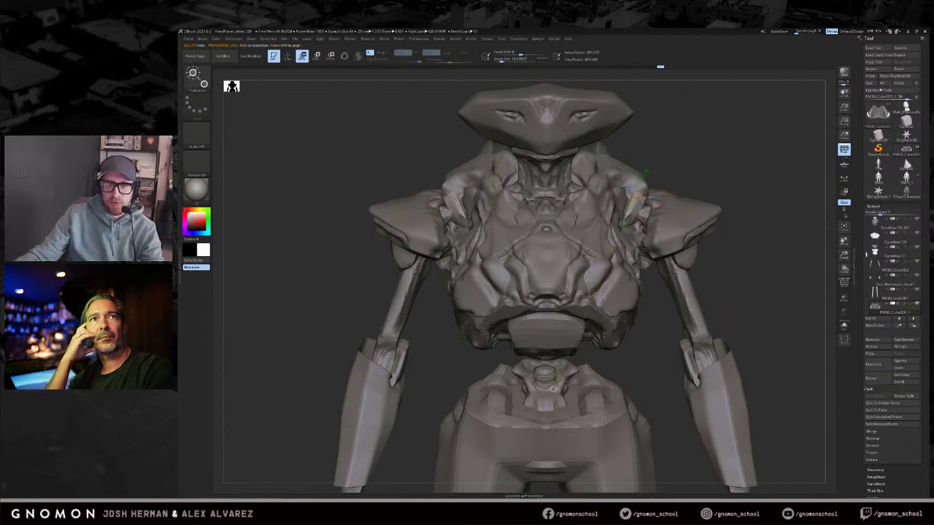
Step: Select the small abdomen piece, try the MaskLasso brush on it, and return to Draw mode
{"action": "left_click", "coordinate": [580, 336], "text": "alt"}
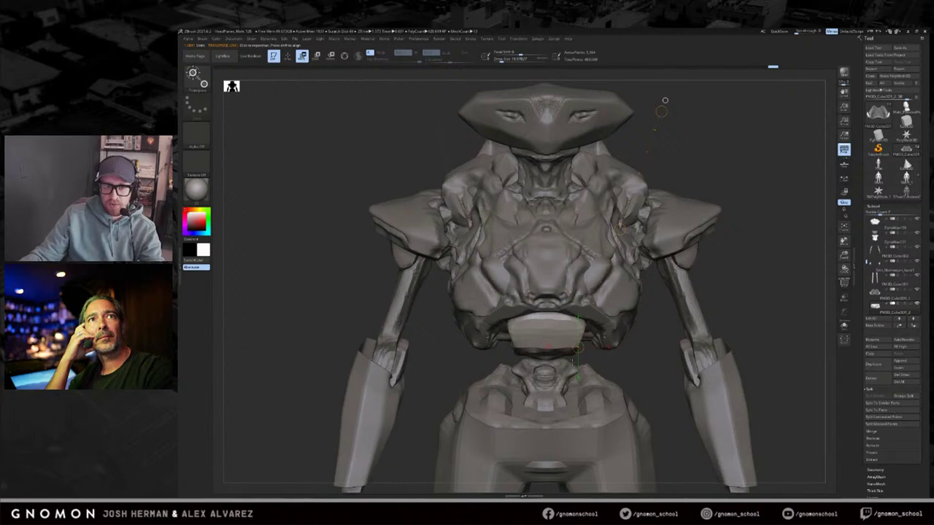
{"action": "left_click_drag", "start_coordinate": [664, 100], "coordinate": [686, 175], "text": "alt"}
{"action": "key", "text": "q"}
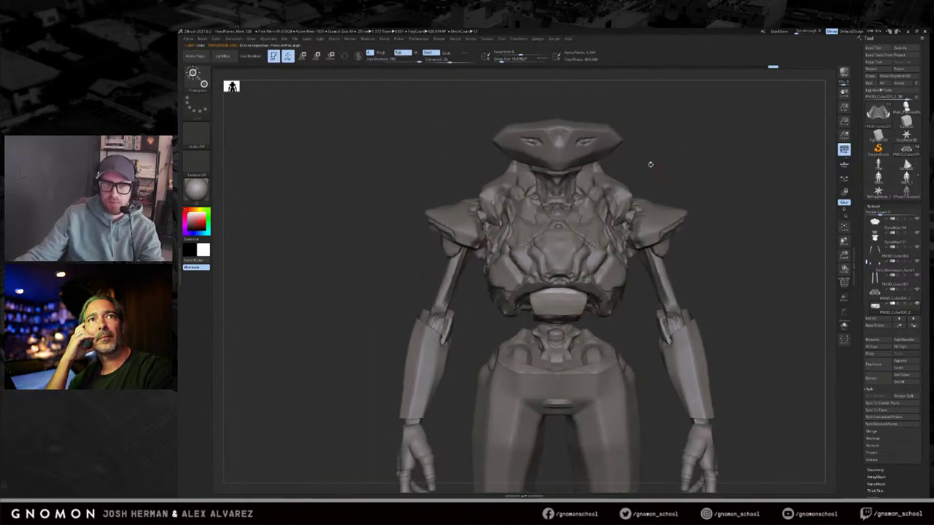
{"action": "key", "text": "b"}
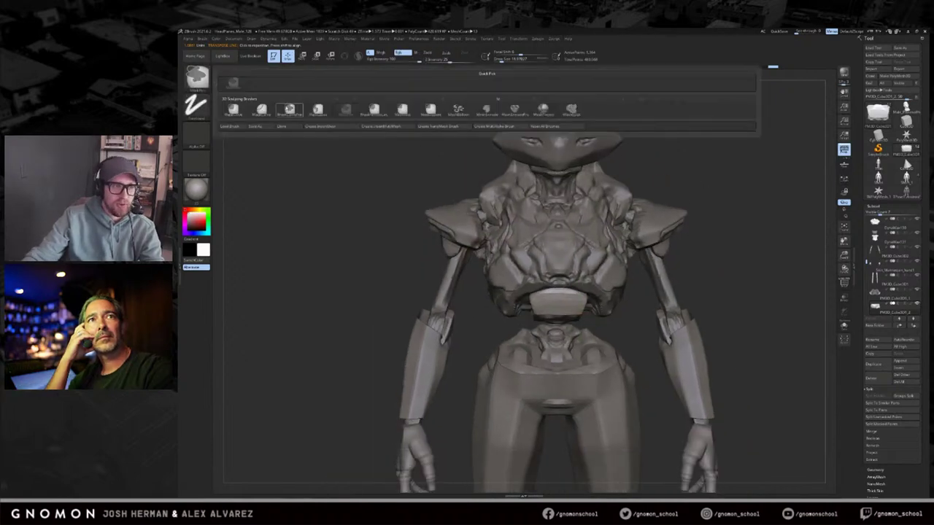
{"action": "left_click", "coordinate": [315, 111]}
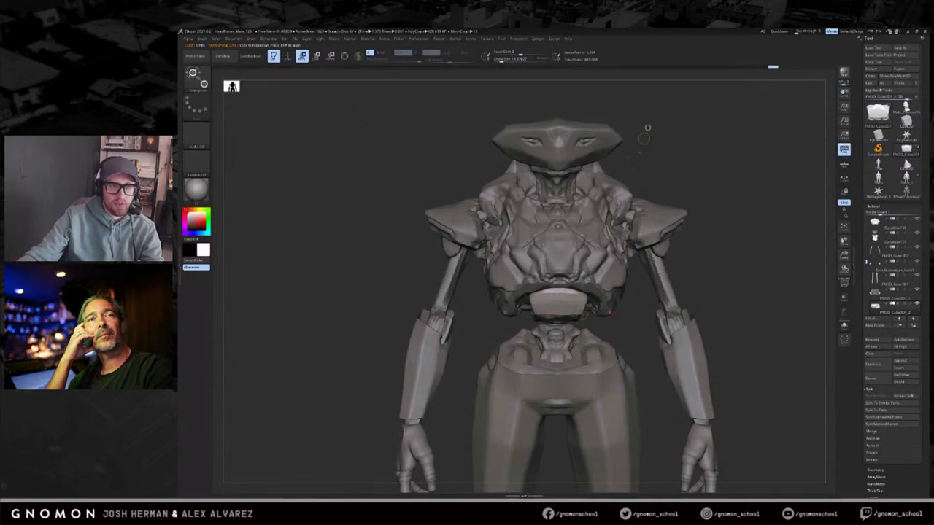
{"action": "mouse_move", "coordinate": [656, 116]}
{"action": "left_mouse_down", "text": "ctrl"}
{"action": "mouse_move", "coordinate": [563, 350]}
{"action": "mouse_move", "coordinate": [522, 280]}
{"action": "mouse_move", "coordinate": [489, 119]}
{"action": "mouse_move", "coordinate": [647, 123]}
{"action": "mouse_move", "coordinate": [587, 336]}
{"action": "mouse_move", "coordinate": [519, 277]}
{"action": "mouse_move", "coordinate": [446, 117]}
{"action": "mouse_move", "coordinate": [535, 88]}
{"action": "left_mouse_up", "text": "ctrl"}
{"action": "left_click", "coordinate": [703, 191], "text": "ctrl"}
{"action": "right_click_drag", "start_coordinate": [702, 191], "coordinate": [693, 190], "text": "ctrl"}
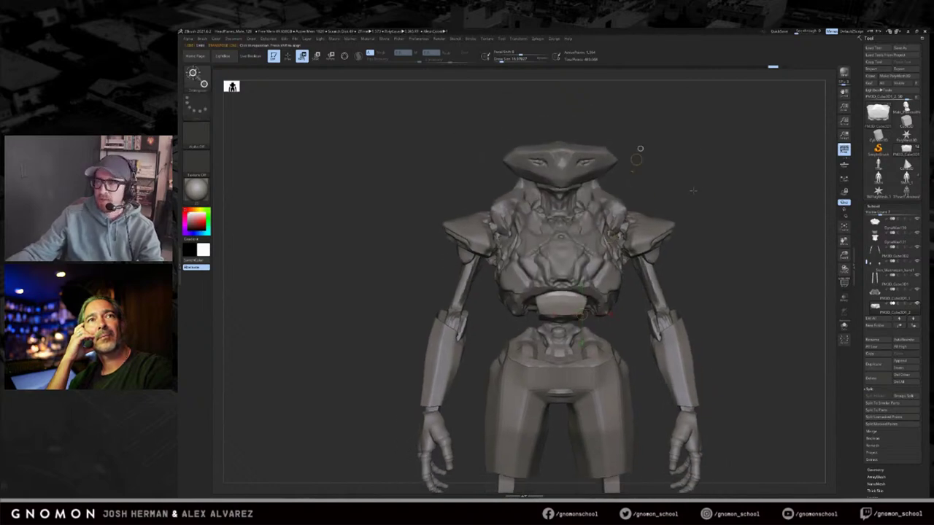
{"action": "key", "text": "b"}
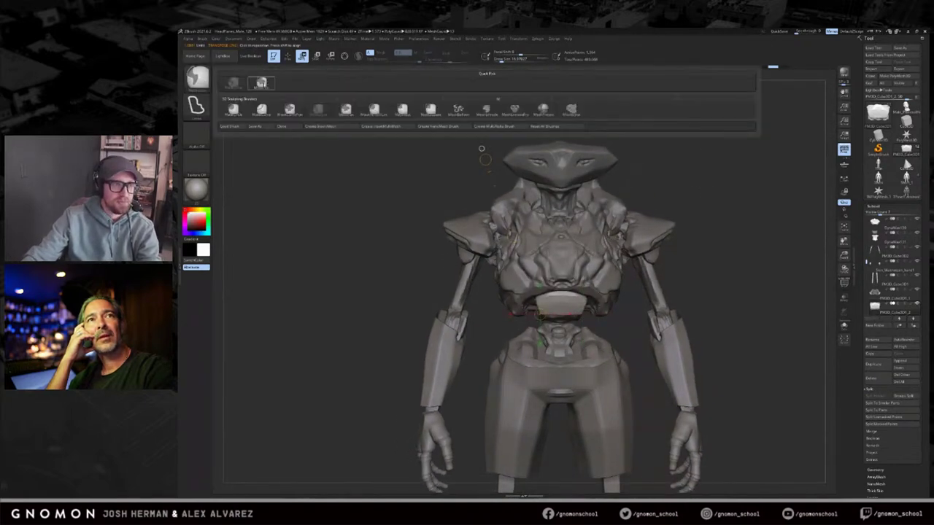
{"action": "key", "text": "q"}
Step: Select the torso and shoulder armour, adjust the brush size, and add a ClayBuildup touch to the chest
{"action": "mouse_move", "coordinate": [705, 191]}
{"action": "right_mouse_down"}
{"action": "mouse_move", "coordinate": [644, 187]}
{"action": "mouse_move", "coordinate": [657, 189]}
{"action": "right_mouse_up"}
{"action": "left_click", "coordinate": [633, 219], "text": "alt"}
{"action": "key", "text": "s"}
{"action": "left_click_drag", "start_coordinate": [567, 250], "coordinate": [568, 250]}
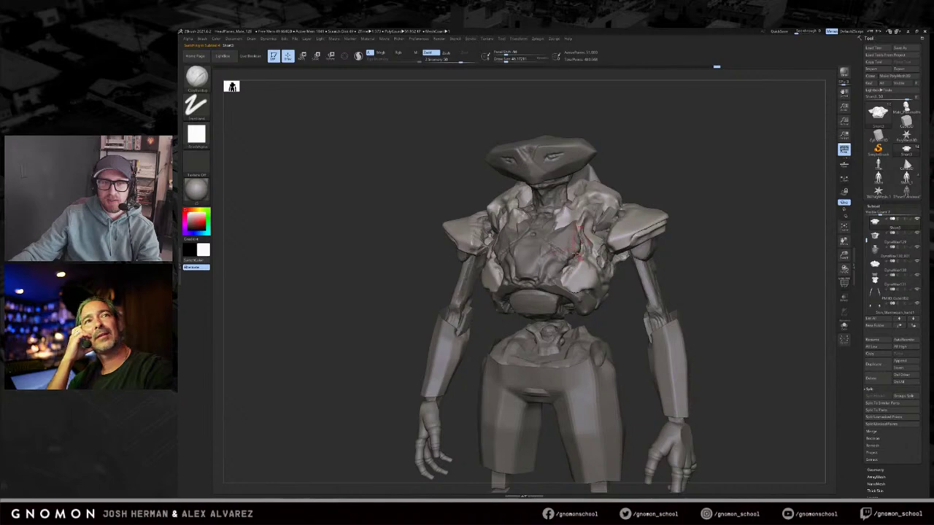
{"action": "mouse_move", "coordinate": [688, 179]}
{"action": "left_mouse_down"}
{"action": "mouse_move", "coordinate": [683, 207]}
{"action": "mouse_move", "coordinate": [620, 211]}
{"action": "left_mouse_up"}
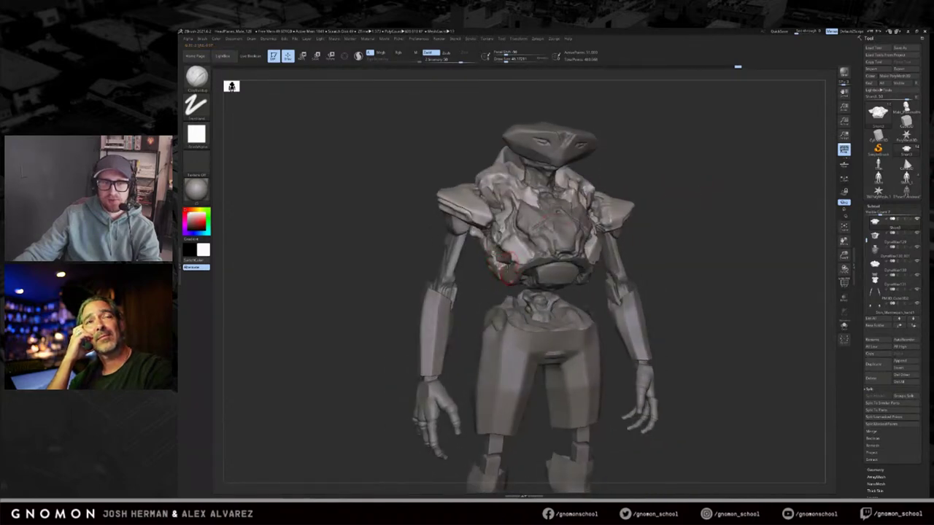
{"action": "mouse_move", "coordinate": [692, 189]}
{"action": "left_mouse_down"}
{"action": "mouse_move", "coordinate": [715, 184]}
{"action": "mouse_move", "coordinate": [706, 188]}
{"action": "left_mouse_up"}
Step: Undo the last few edits and redo them to compare the torso before and after
{"action": "key", "text": "ctrl+z"}
{"action": "key", "text": "ctrl+z"}
{"action": "key", "text": "ctrl+z"}
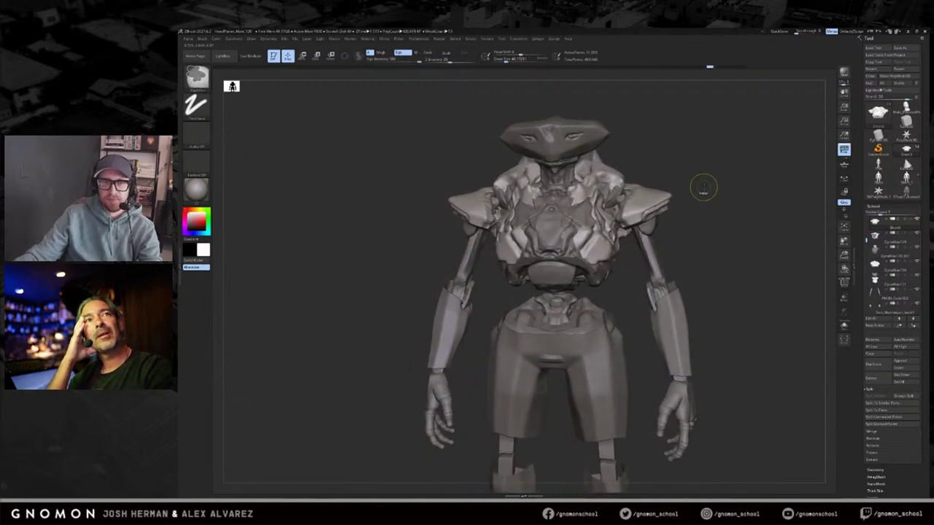
{"action": "key", "text": "ctrl+z"}
{"action": "key", "text": "ctrl+shift+z"}
{"action": "key", "text": "ctrl+shift+z"}
{"action": "key", "text": "ctrl+shift+z"}
Step: Examine the torso and shoulder armour from above, from the front, and from behind
{"action": "mouse_move", "coordinate": [687, 162]}
{"action": "left_mouse_down"}
{"action": "mouse_move", "coordinate": [694, 174]}
{"action": "mouse_move", "coordinate": [636, 210]}
{"action": "left_mouse_up"}
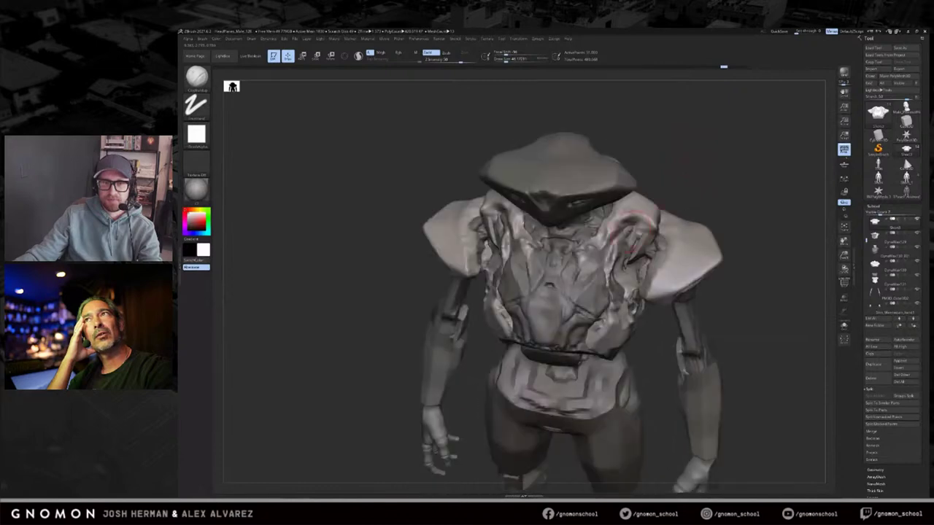
{"action": "left_click_drag", "start_coordinate": [699, 211], "coordinate": [701, 169]}
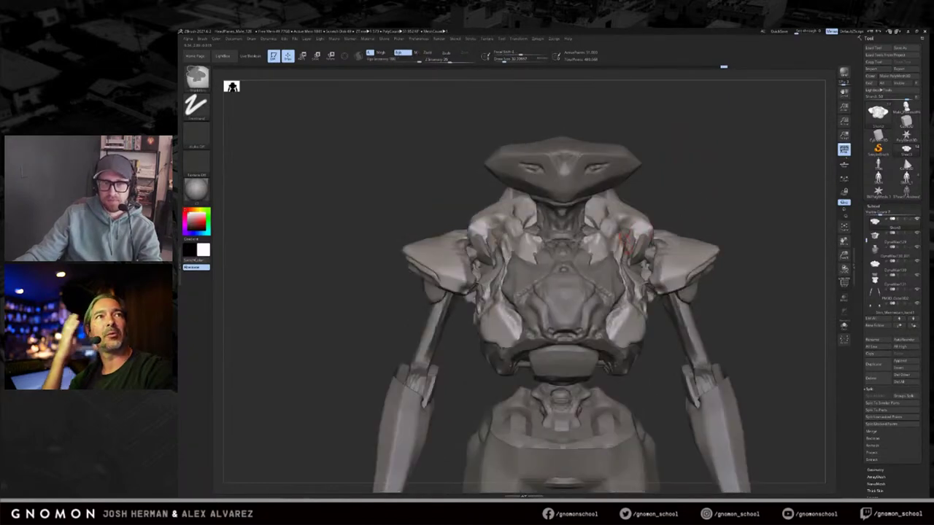
{"action": "left_click_drag", "start_coordinate": [690, 232], "coordinate": [639, 228], "text": "alt"}
{"action": "left_click_drag", "start_coordinate": [685, 190], "coordinate": [680, 216]}
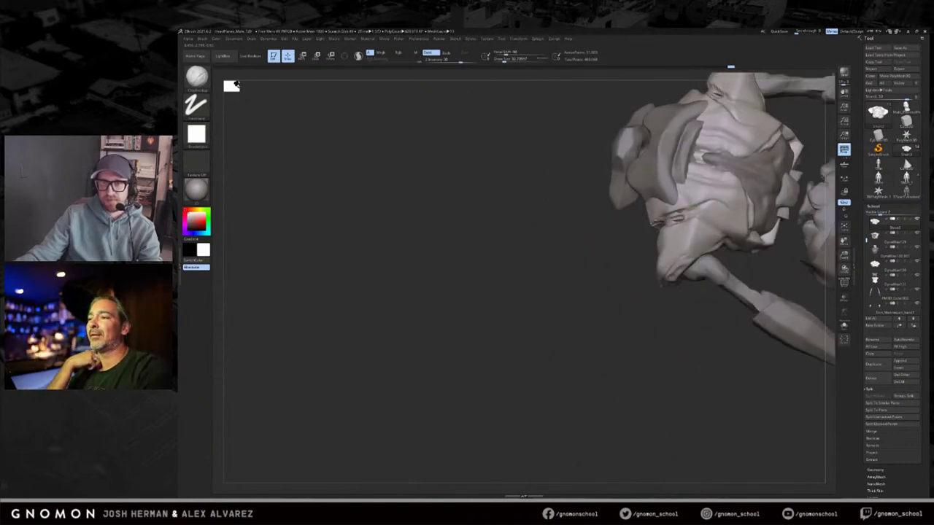
{"action": "left_click_drag", "start_coordinate": [657, 222], "coordinate": [561, 216]}
{"action": "mouse_move", "coordinate": [515, 197]}
{"action": "left_mouse_down"}
{"action": "mouse_move", "coordinate": [554, 200]}
{"action": "mouse_move", "coordinate": [669, 182]}
{"action": "mouse_move", "coordinate": [635, 201]}
{"action": "left_mouse_up"}
Step: Select the back collar, choose the ClayBuildup brush, and inspect the collar from several angles and as a front silhouette
{"action": "left_click", "coordinate": [640, 213], "text": "alt"}
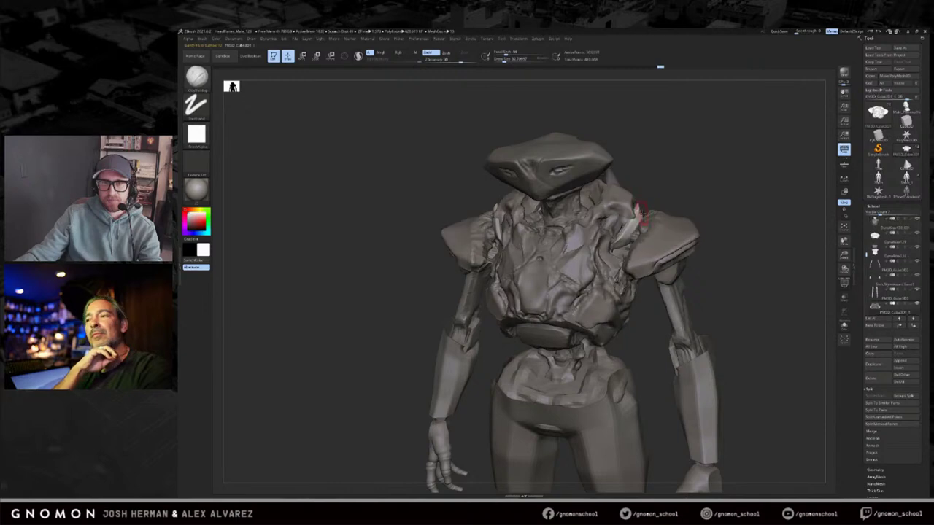
{"action": "key", "text": "b"}
{"action": "key", "text": "c"}
{"action": "key", "text": "b"}
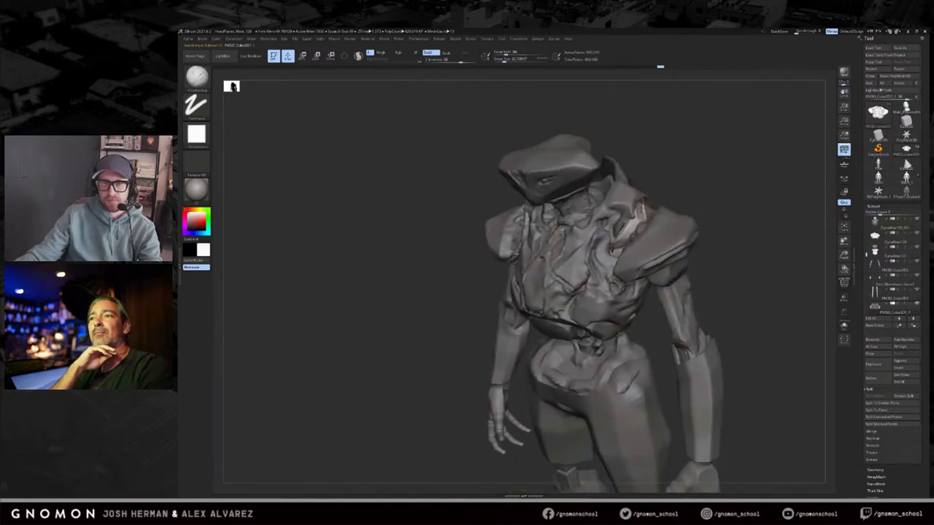
{"action": "mouse_move", "coordinate": [669, 193]}
{"action": "left_mouse_down"}
{"action": "mouse_move", "coordinate": [698, 181]}
{"action": "mouse_move", "coordinate": [667, 194]}
{"action": "mouse_move", "coordinate": [685, 183]}
{"action": "mouse_move", "coordinate": [682, 191]}
{"action": "left_mouse_up"}
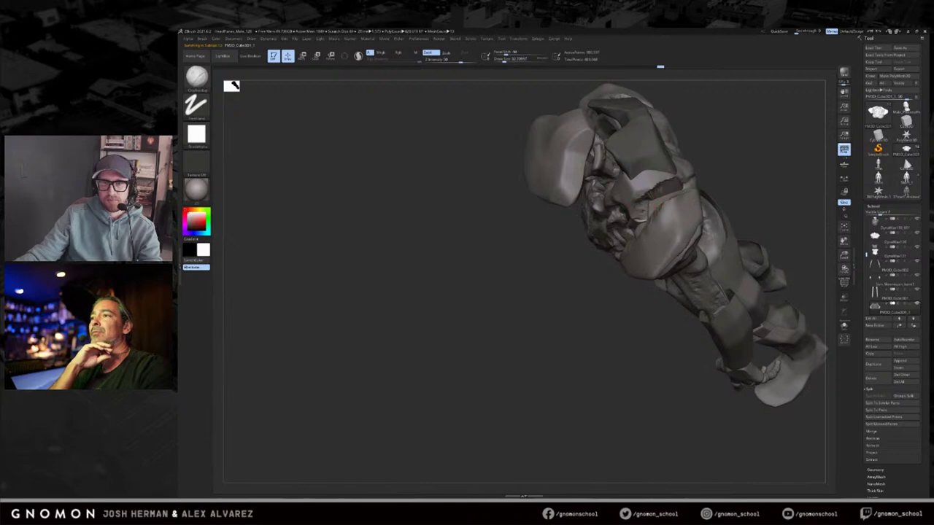
{"action": "right_click_drag", "start_coordinate": [701, 161], "coordinate": [726, 141]}
{"action": "left_click_drag", "start_coordinate": [722, 150], "coordinate": [691, 191]}
{"action": "key", "text": "v"}
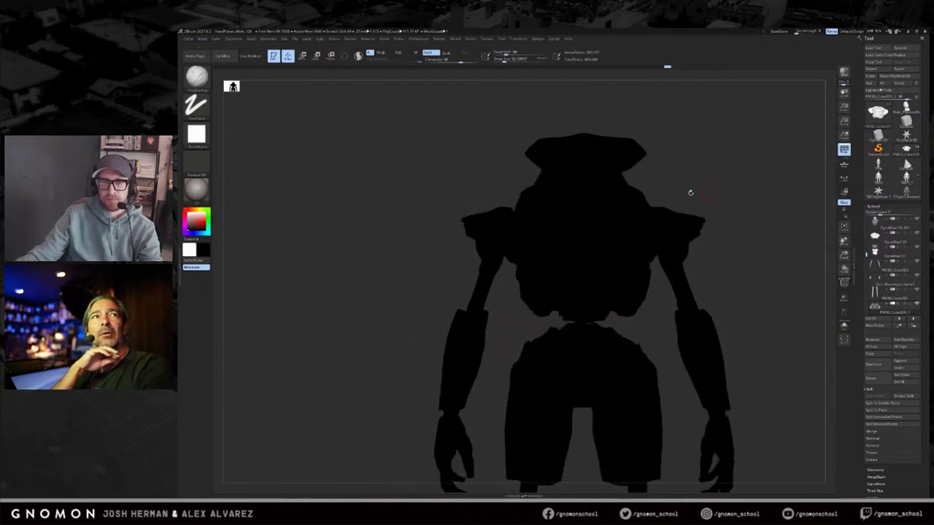
Step: Select the torso armour, restore the normal shading, and mask its shoulder pads
{"action": "left_click", "coordinate": [522, 207], "text": "alt"}
{"action": "key", "text": "v"}
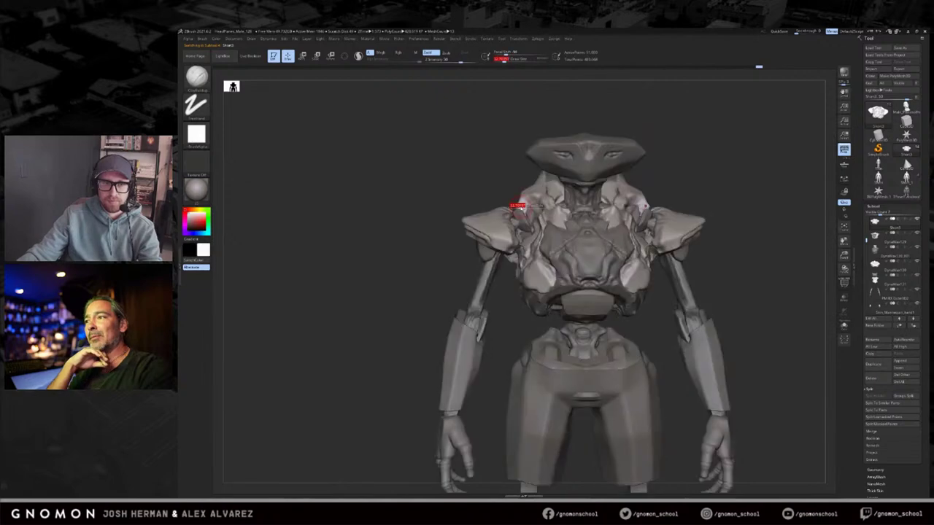
{"action": "left_click_drag", "start_coordinate": [435, 180], "coordinate": [516, 267], "text": "ctrl"}
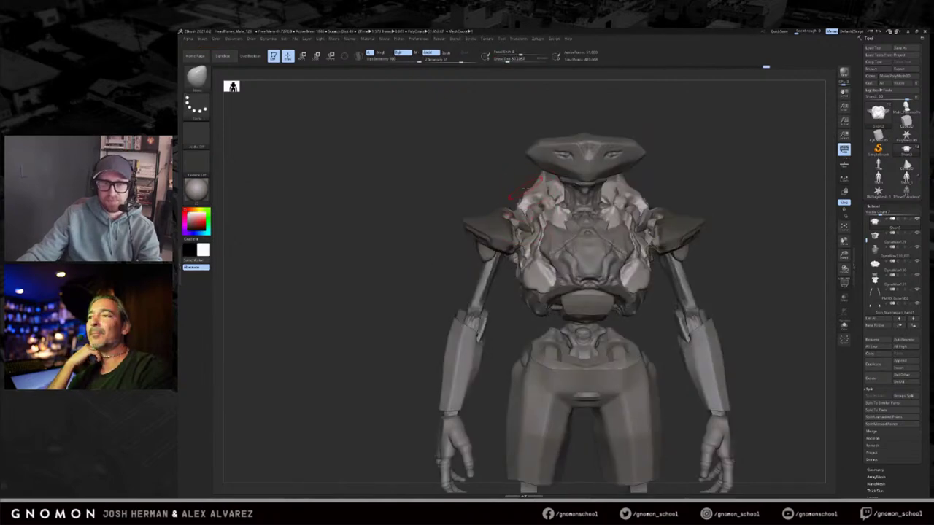
Step: Select the back collar, adjust its outer edge with the Move brush, and return to a straight front view
{"action": "left_click", "coordinate": [522, 203], "text": "alt"}
{"action": "left_click_drag", "start_coordinate": [502, 196], "coordinate": [520, 197]}
{"action": "left_click_drag", "start_coordinate": [741, 174], "coordinate": [674, 154], "text": "shift"}
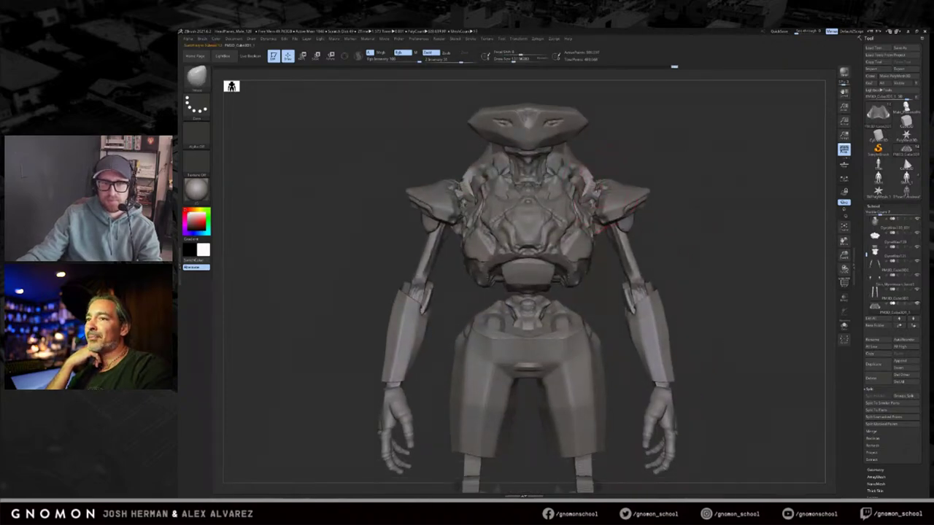
Step: Select the arm pieces, then the torso armour, and choose the ClayBuildup brush
{"action": "left_click", "coordinate": [597, 196], "text": "alt"}
{"action": "left_click", "coordinate": [644, 170]}
{"action": "left_click", "coordinate": [642, 175]}
{"action": "left_click", "coordinate": [646, 178], "text": "ctrl"}
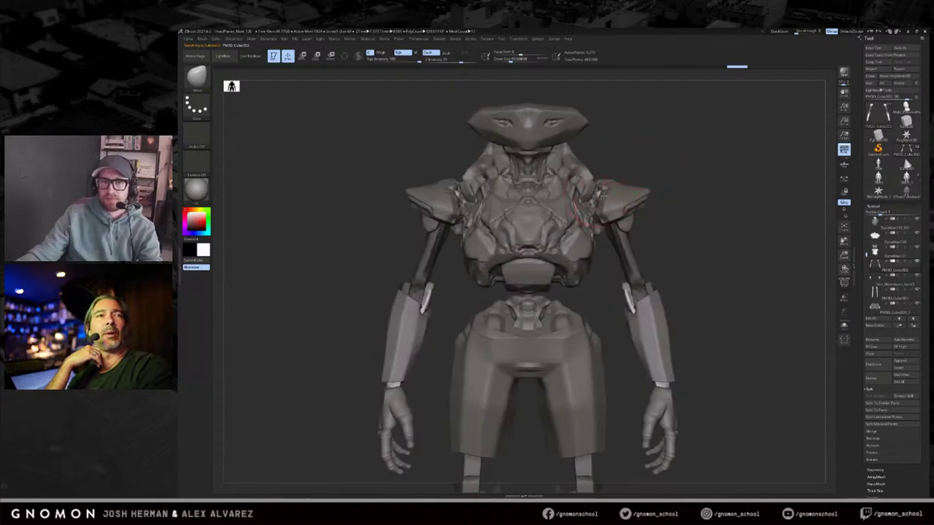
{"action": "mouse_move", "coordinate": [606, 192]}
{"action": "left_mouse_down"}
{"action": "mouse_move", "coordinate": [664, 178]}
{"action": "mouse_move", "coordinate": [666, 187]}
{"action": "left_mouse_up"}
{"action": "left_click", "coordinate": [617, 194], "text": "alt"}
{"action": "key", "text": "b"}
{"action": "key", "text": "c"}
{"action": "key", "text": "b"}
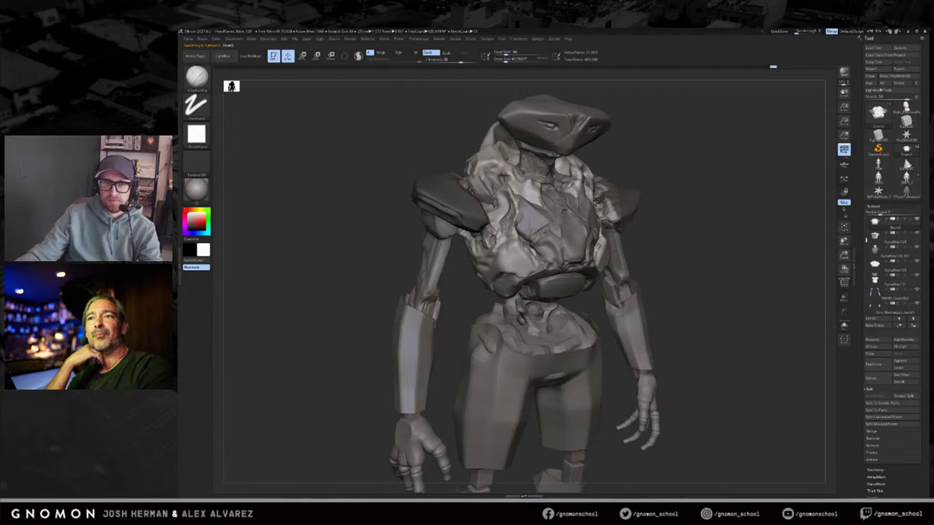
Step: Check the full robot's front silhouette, clear the mask on the torso armour, and restore the normal shading
{"action": "left_click_drag", "start_coordinate": [645, 180], "coordinate": [658, 199], "text": "shift"}
{"action": "key", "text": "v"}
{"action": "right_click_drag", "start_coordinate": [658, 199], "coordinate": [677, 204], "text": "alt"}
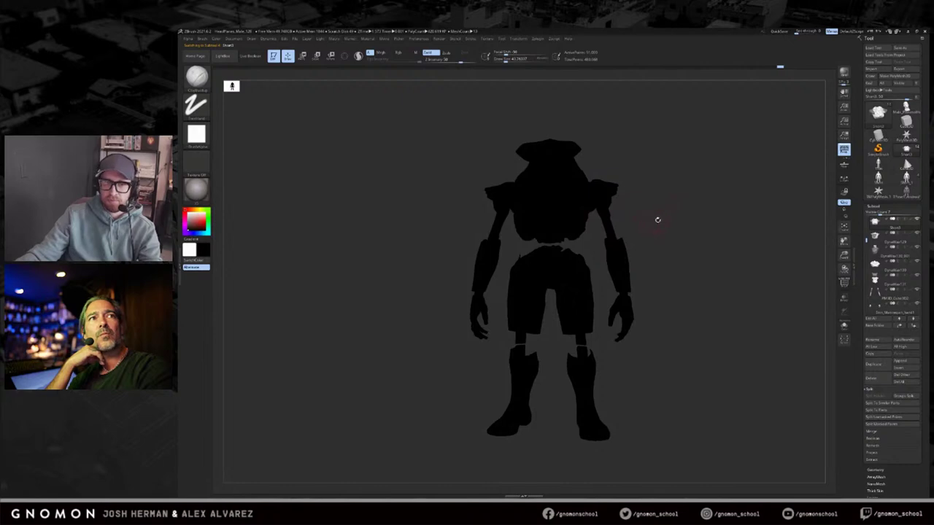
{"action": "mouse_move", "coordinate": [679, 224]}
{"action": "left_mouse_down", "text": "alt"}
{"action": "mouse_move", "coordinate": [690, 223]}
{"action": "mouse_move", "coordinate": [681, 221]}
{"action": "left_mouse_up", "text": "alt"}
{"action": "right_click_drag", "start_coordinate": [680, 220], "coordinate": [678, 218], "text": "alt"}
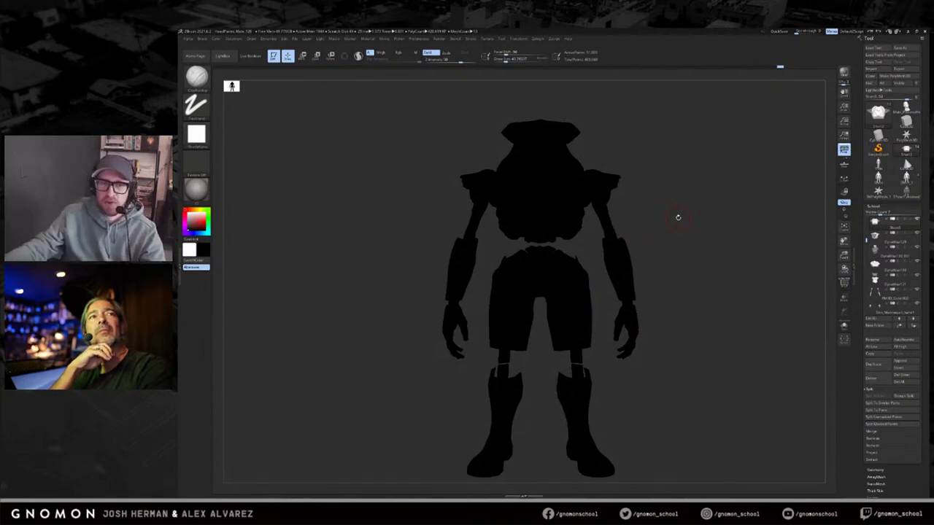
{"action": "left_click_drag", "start_coordinate": [671, 240], "coordinate": [634, 239]}
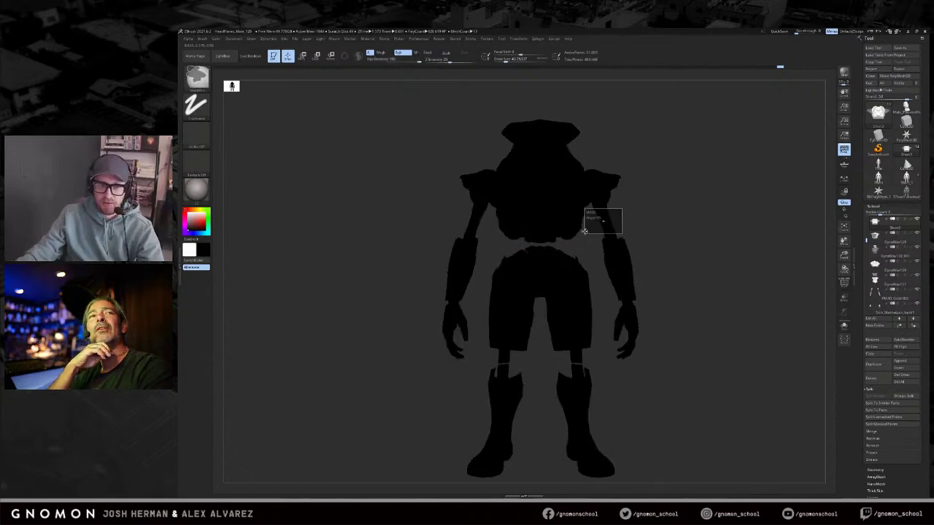
{"action": "key", "text": "v"}
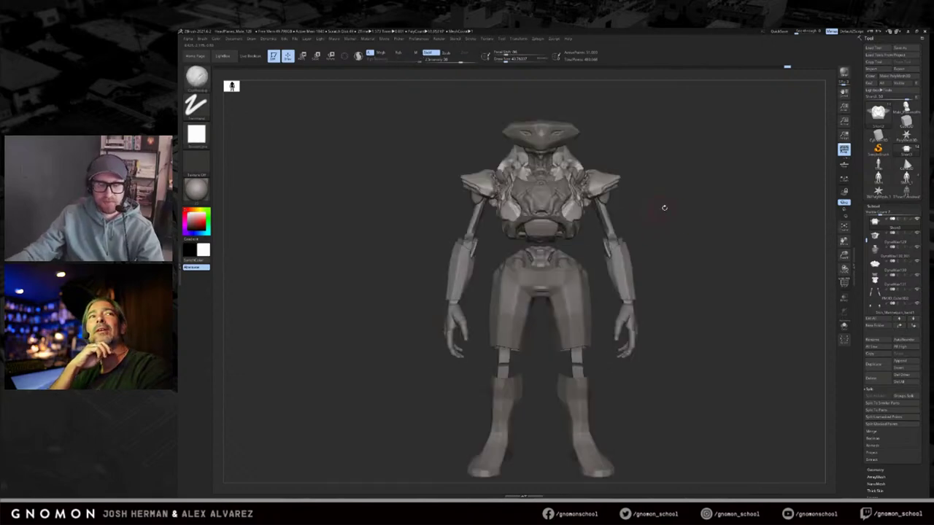
Step: Sculpt the torso armour's slopes between neck and shoulder pads with ClayBuildup, adjusting the brush size
{"action": "left_click_drag", "start_coordinate": [662, 208], "coordinate": [674, 209]}
{"action": "left_click_drag", "start_coordinate": [669, 173], "coordinate": [666, 219], "text": "alt"}
{"action": "left_click_drag", "start_coordinate": [527, 235], "coordinate": [509, 237]}
{"action": "mouse_move", "coordinate": [746, 173]}
{"action": "left_mouse_down"}
{"action": "mouse_move", "coordinate": [688, 183]}
{"action": "mouse_move", "coordinate": [708, 171]}
{"action": "mouse_move", "coordinate": [671, 209]}
{"action": "mouse_move", "coordinate": [644, 182]}
{"action": "mouse_move", "coordinate": [642, 159]}
{"action": "mouse_move", "coordinate": [627, 219]}
{"action": "left_mouse_up"}
{"action": "key", "text": "["}
{"action": "left_click_drag", "start_coordinate": [667, 164], "coordinate": [633, 217], "text": "shift"}
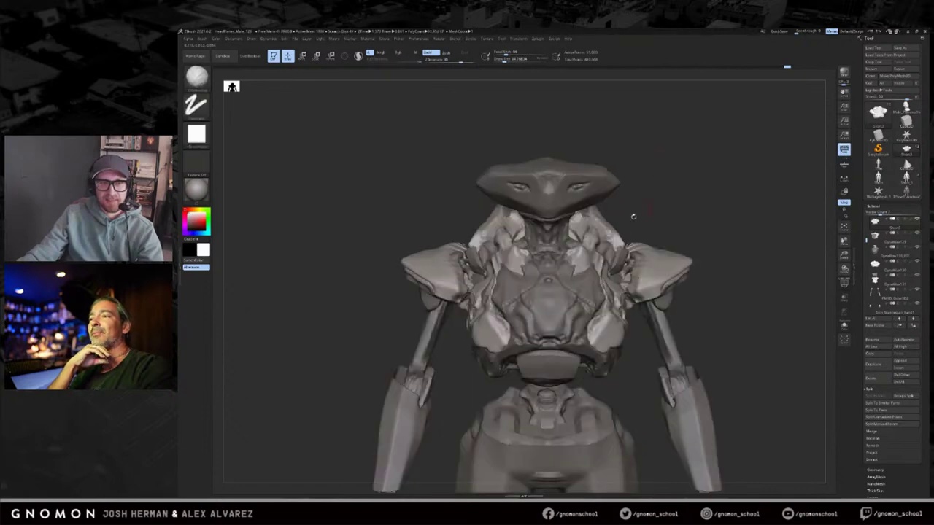
Step: Continue sculpting the slope beside the neck and isolate the torso armour in Solo mode
{"action": "mouse_move", "coordinate": [640, 209]}
{"action": "left_mouse_down"}
{"action": "mouse_move", "coordinate": [632, 238]}
{"action": "mouse_move", "coordinate": [614, 237]}
{"action": "left_mouse_up"}
{"action": "left_click_drag", "start_coordinate": [657, 196], "coordinate": [669, 191]}
{"action": "left_click_drag", "start_coordinate": [604, 212], "coordinate": [600, 222]}
{"action": "key", "text": "alt+s"}
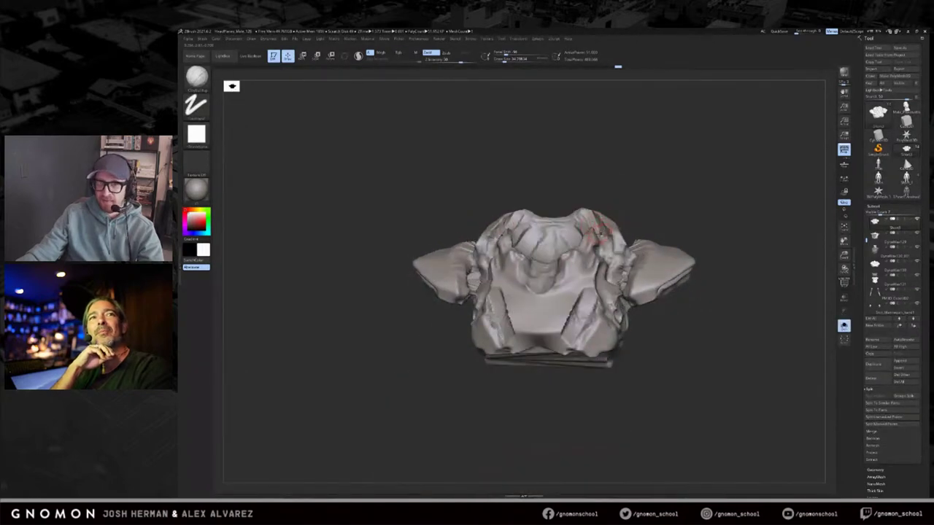
Step: Leave Solo mode on the torso armour, review the whole robot from the front, and place it in the canvas's lower corner
{"action": "key", "text": "alt+s"}
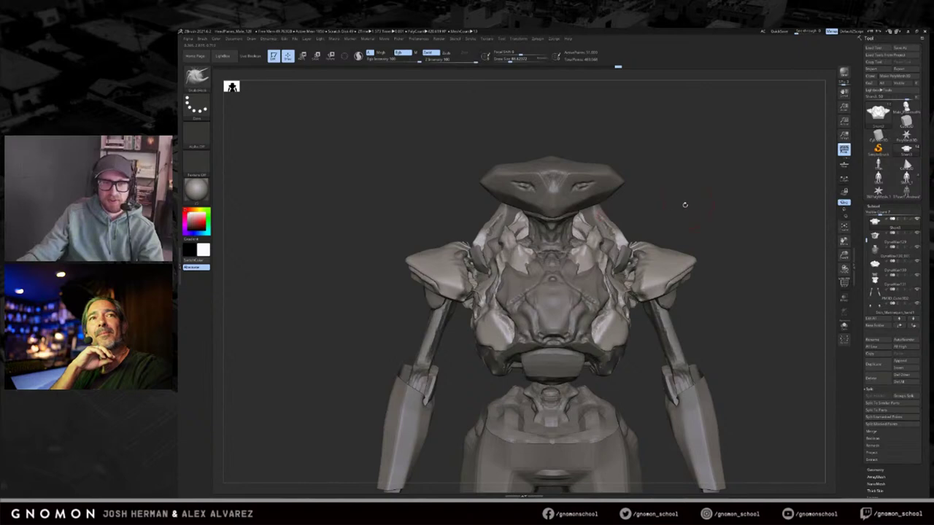
{"action": "key", "text": "alt+s"}
{"action": "left_click_drag", "start_coordinate": [687, 223], "coordinate": [710, 171], "text": "shift"}
{"action": "key", "text": "f"}
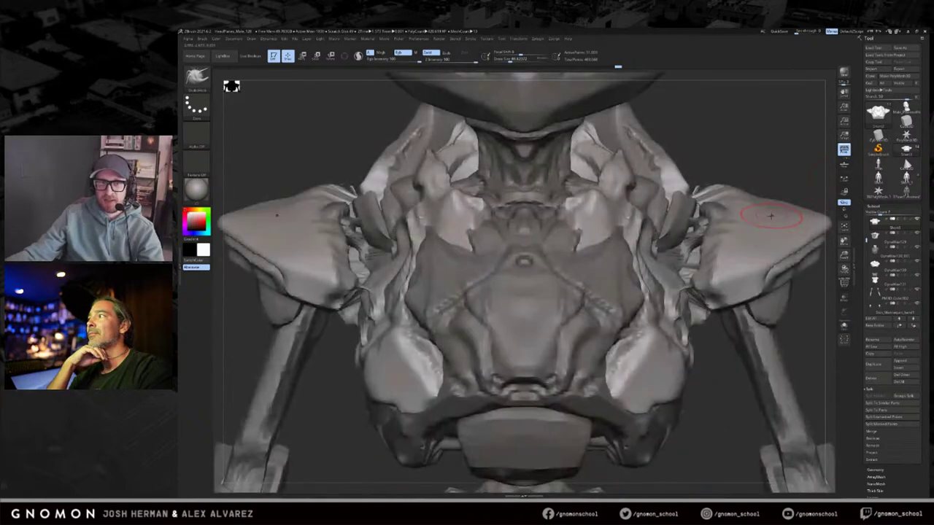
{"action": "key", "text": "f"}
{"action": "left_click_drag", "start_coordinate": [772, 217], "coordinate": [719, 243], "text": "alt"}
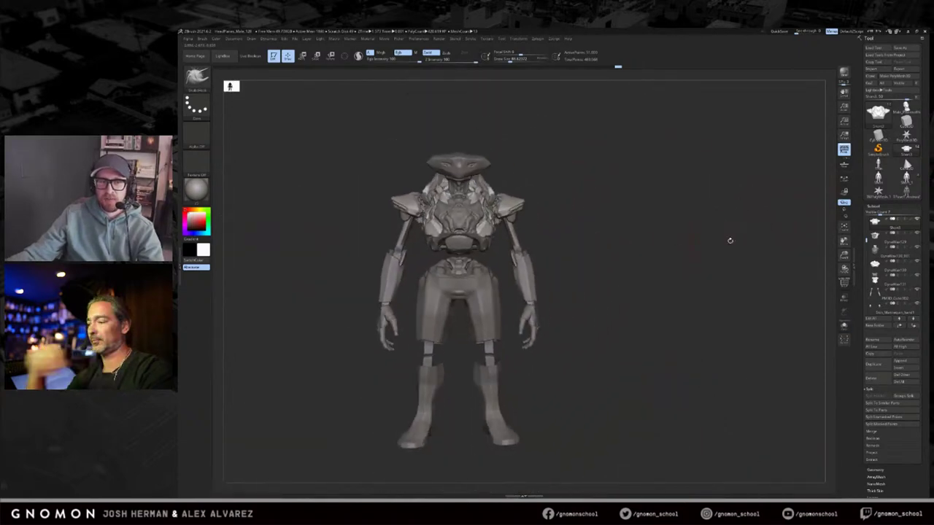
{"action": "left_click_drag", "start_coordinate": [570, 243], "coordinate": [785, 262], "text": "alt"}
Step: Bring in the line-up of four base figures, hide the short one, and compare the other three with the robot snapshot
{"action": "left_click", "coordinate": [906, 180]}
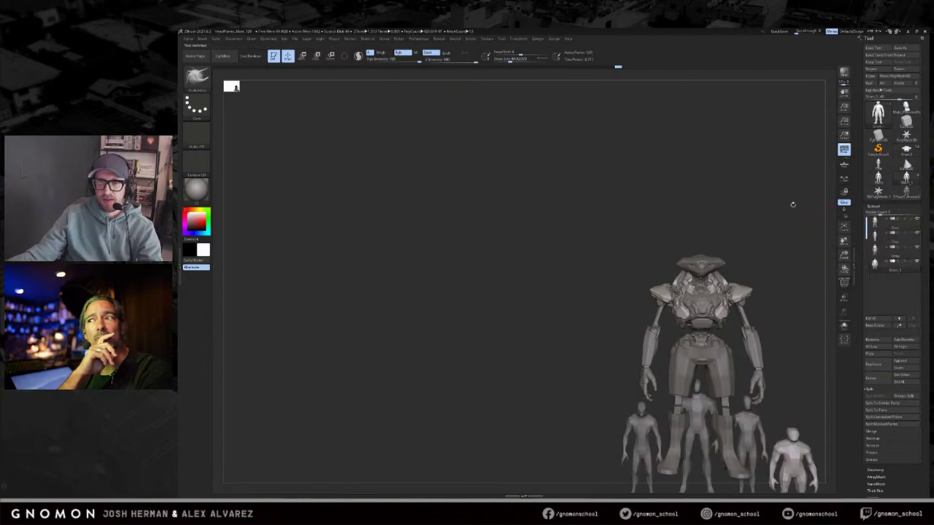
{"action": "key", "text": "f"}
{"action": "left_click_drag", "start_coordinate": [779, 213], "coordinate": [808, 219], "text": "shift"}
{"action": "left_click", "coordinate": [878, 250]}
{"action": "left_click_drag", "start_coordinate": [750, 206], "coordinate": [762, 267], "text": "alt"}
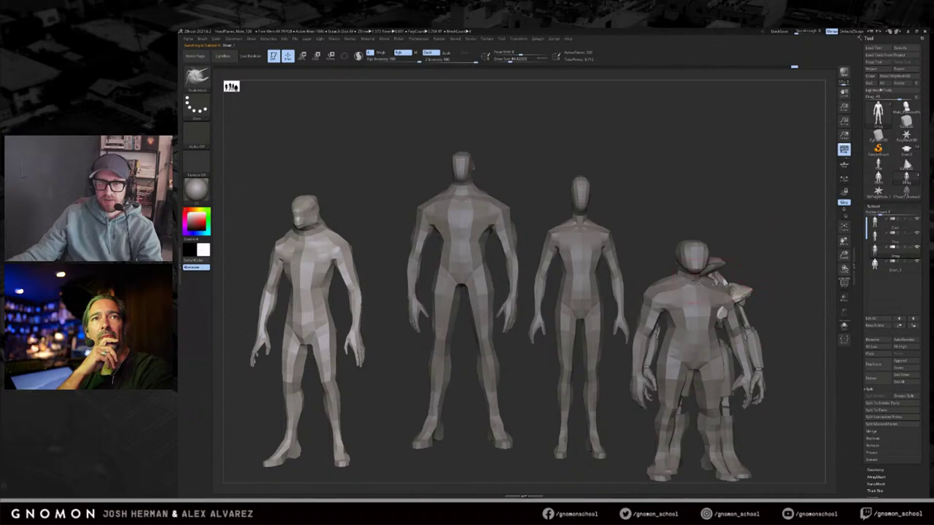
{"action": "left_click", "coordinate": [917, 261]}
{"action": "left_click", "coordinate": [878, 223]}
{"action": "left_click_drag", "start_coordinate": [731, 210], "coordinate": [766, 215]}
Step: Try masking the tall broad-shouldered figure and swapping the colours, then clear the mask
{"action": "left_click_drag", "start_coordinate": [784, 106], "coordinate": [237, 493], "text": "ctrl"}
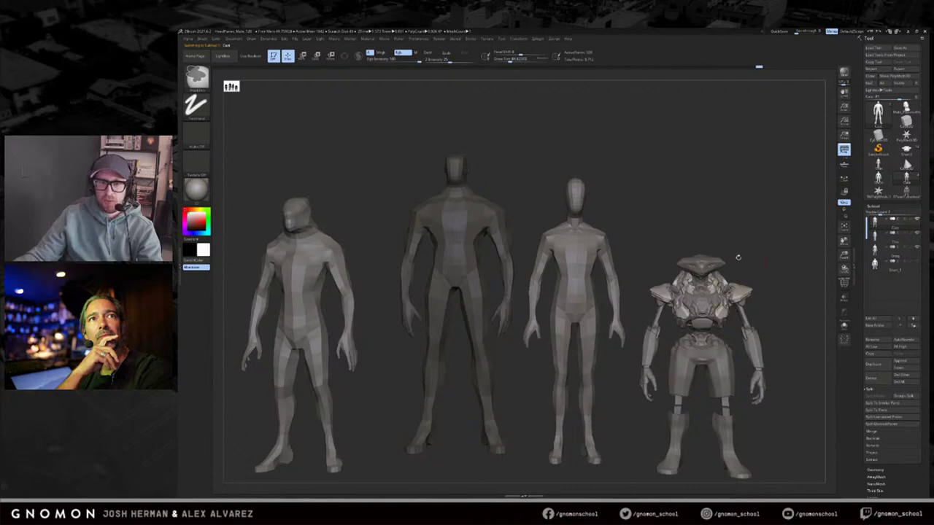
{"action": "key", "text": "s"}
{"action": "left_click_drag", "start_coordinate": [733, 283], "coordinate": [730, 283]}
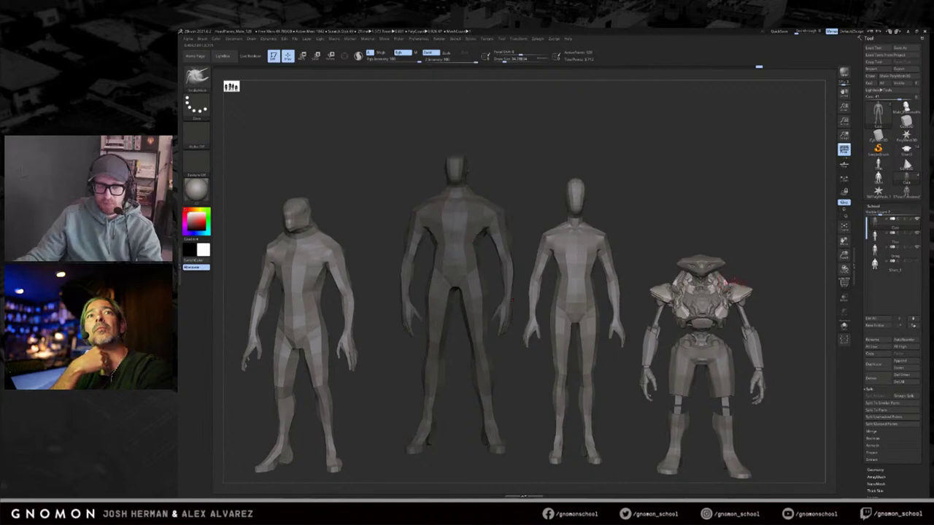
{"action": "key", "text": "v"}
{"action": "key", "text": "v"}
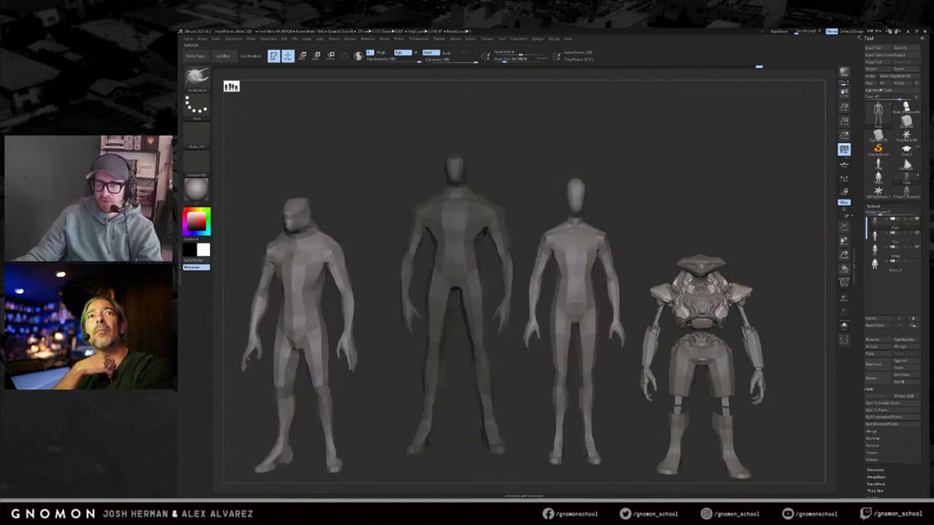
{"action": "key", "text": "v"}
{"action": "key", "text": "v"}
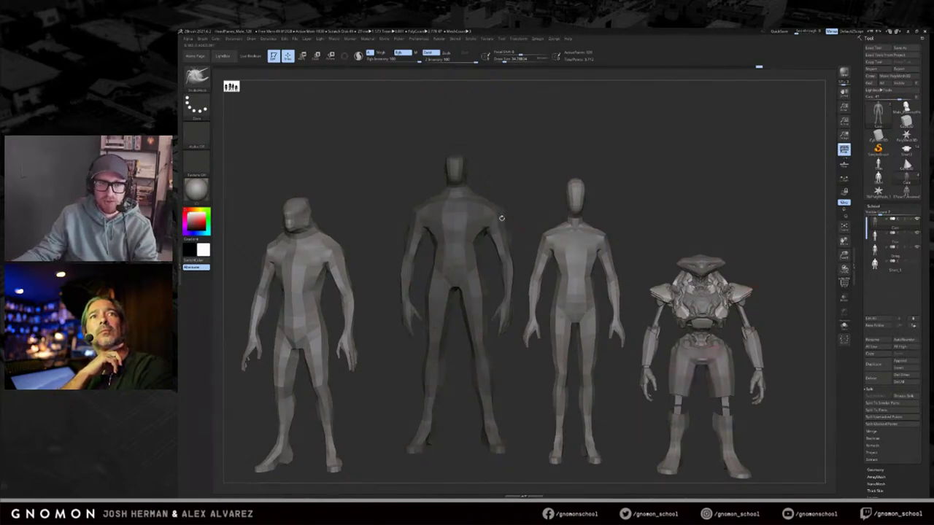
{"action": "left_click", "coordinate": [471, 191], "text": "alt"}
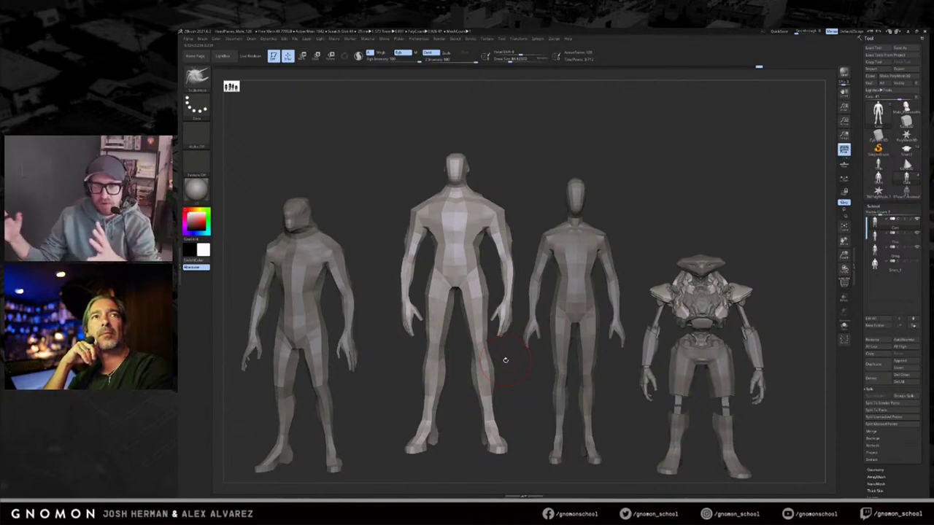
{"action": "mouse_move", "coordinate": [766, 232]}
{"action": "left_mouse_down", "text": "ctrl+shift"}
{"action": "mouse_move", "coordinate": [649, 477]}
{"action": "mouse_move", "coordinate": [629, 479]}
{"action": "mouse_move", "coordinate": [677, 311]}
{"action": "mouse_move", "coordinate": [668, 329]}
{"action": "left_mouse_up", "text": "ctrl+shift"}
{"action": "mouse_move", "coordinate": [663, 239]}
{"action": "left_mouse_down", "text": "ctrl"}
{"action": "mouse_move", "coordinate": [716, 315]}
{"action": "mouse_move", "coordinate": [738, 327]}
{"action": "mouse_move", "coordinate": [727, 466]}
{"action": "mouse_move", "coordinate": [737, 330]}
{"action": "left_mouse_up", "text": "ctrl"}
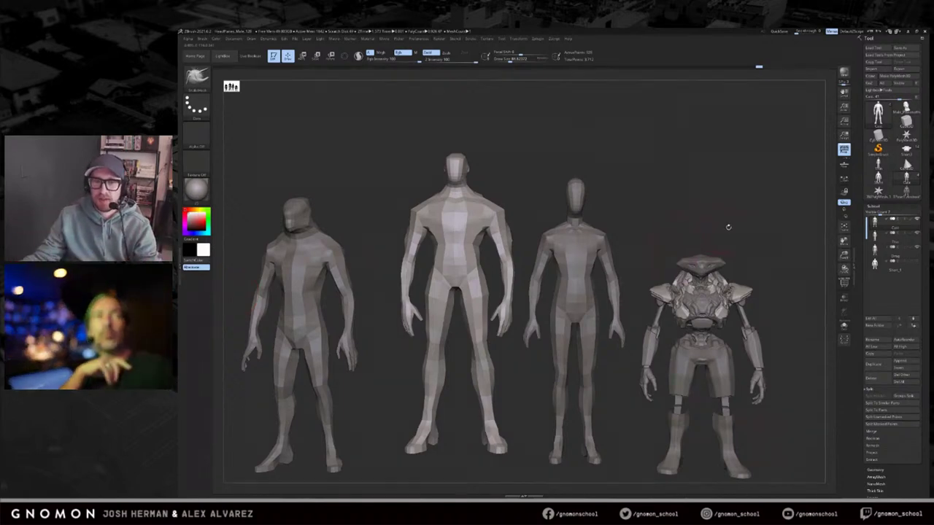
Step: Compare the figure line-up with perspective turned off and on
{"action": "mouse_move", "coordinate": [733, 218]}
{"action": "left_mouse_down"}
{"action": "mouse_move", "coordinate": [754, 218]}
{"action": "mouse_move", "coordinate": [712, 225]}
{"action": "mouse_move", "coordinate": [722, 231]}
{"action": "mouse_move", "coordinate": [736, 217]}
{"action": "left_mouse_up"}
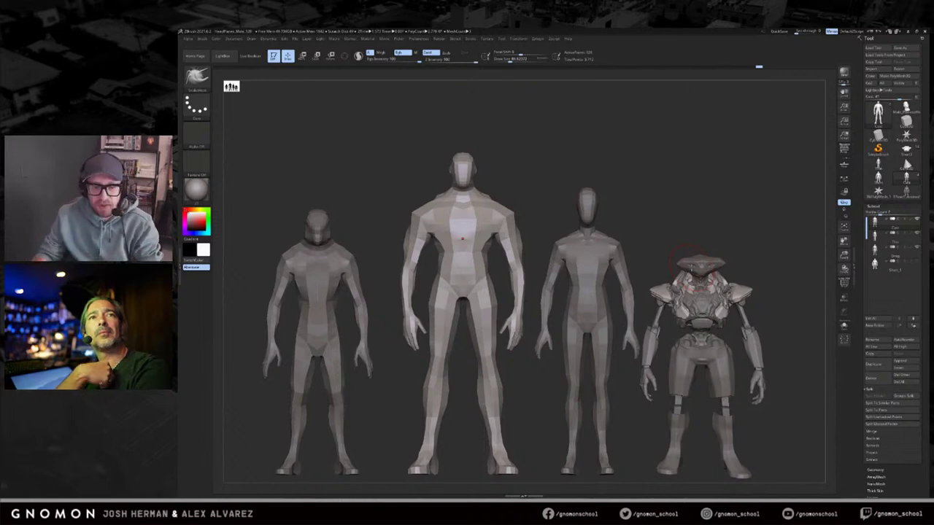
{"action": "mouse_move", "coordinate": [735, 236]}
{"action": "left_mouse_down"}
{"action": "mouse_move", "coordinate": [746, 233]}
{"action": "mouse_move", "coordinate": [731, 222]}
{"action": "left_mouse_up"}
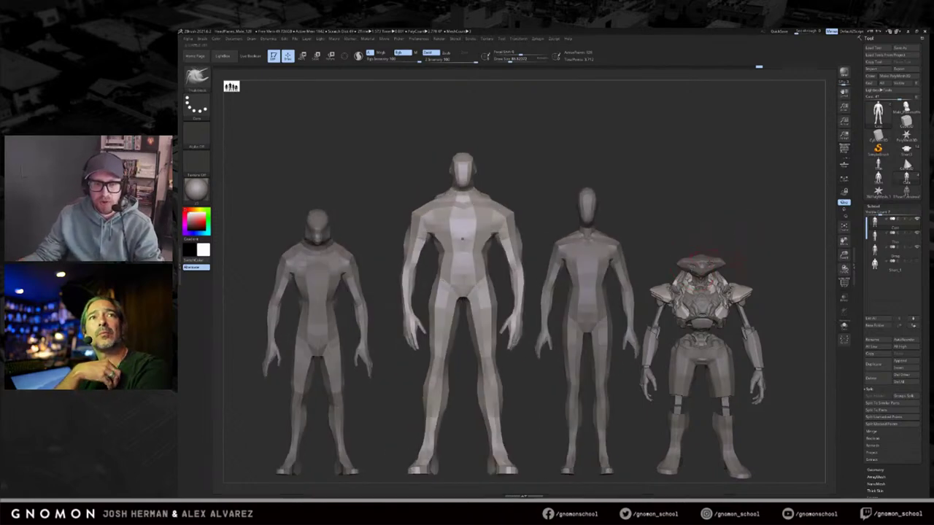
{"action": "key", "text": "p"}
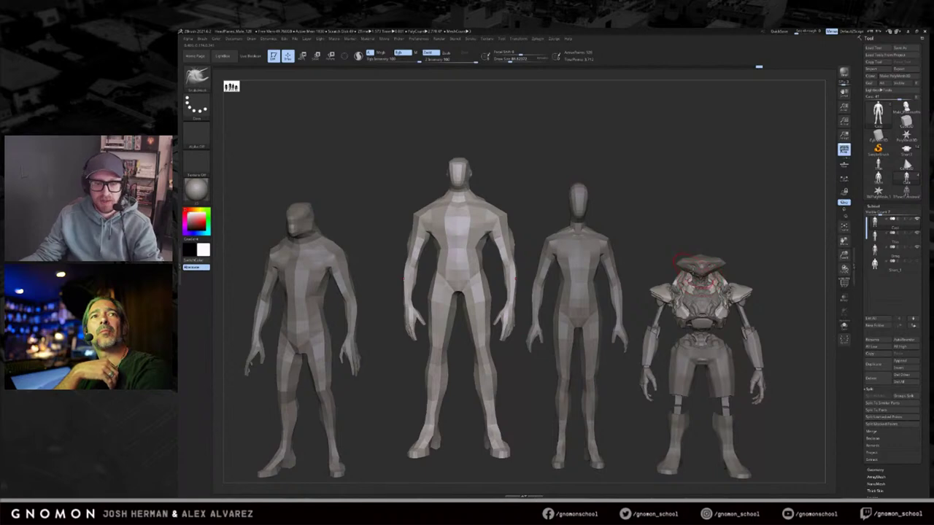
Step: Clear the robot snapshot from the canvas and reframe the three base figures
{"action": "key", "text": "ctrl+n"}
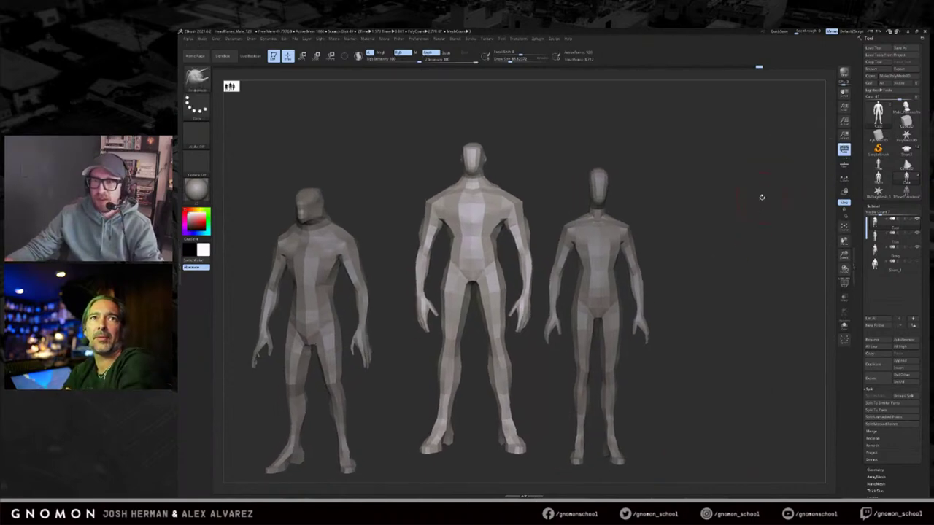
{"action": "left_click_drag", "start_coordinate": [741, 176], "coordinate": [640, 281], "text": "alt"}
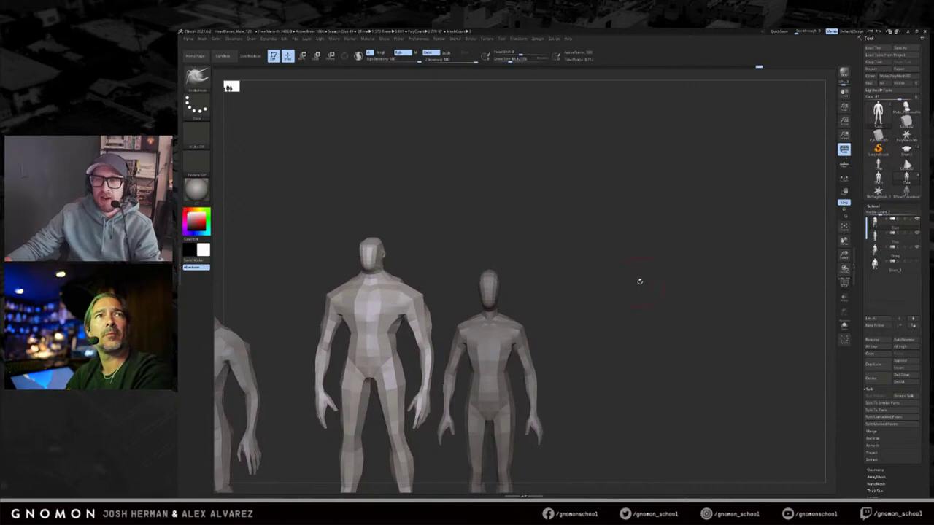
{"action": "key", "text": "f"}
{"action": "left_click_drag", "start_coordinate": [779, 266], "coordinate": [726, 255], "text": "alt"}
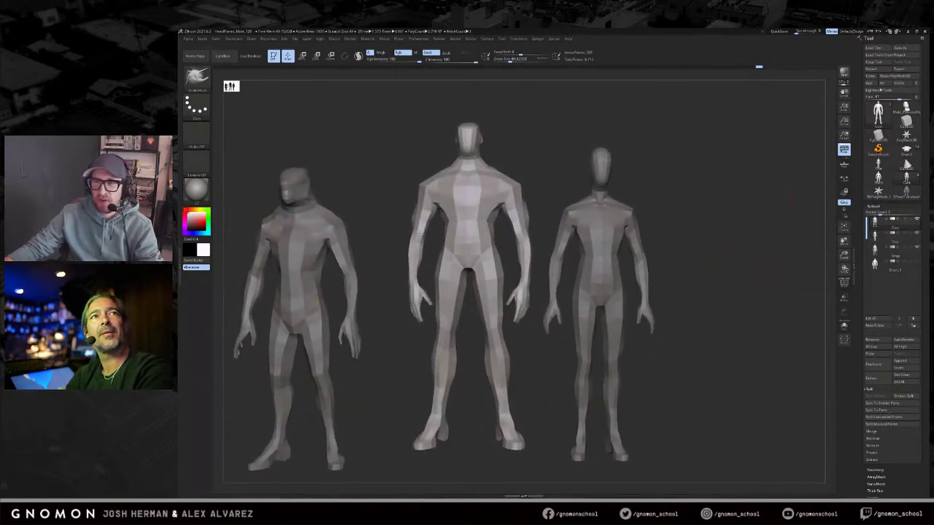
Step: Import the male base mesh onto the PolyMesh3D star and inspect its low-poly topology with PolyFrame
{"action": "left_click", "coordinate": [909, 138]}
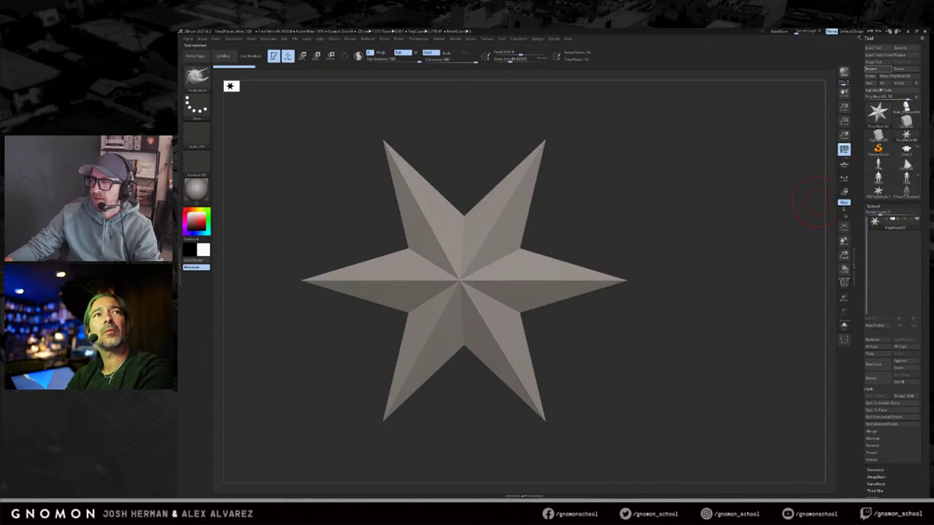
{"action": "left_click_drag", "start_coordinate": [682, 205], "coordinate": [762, 219]}
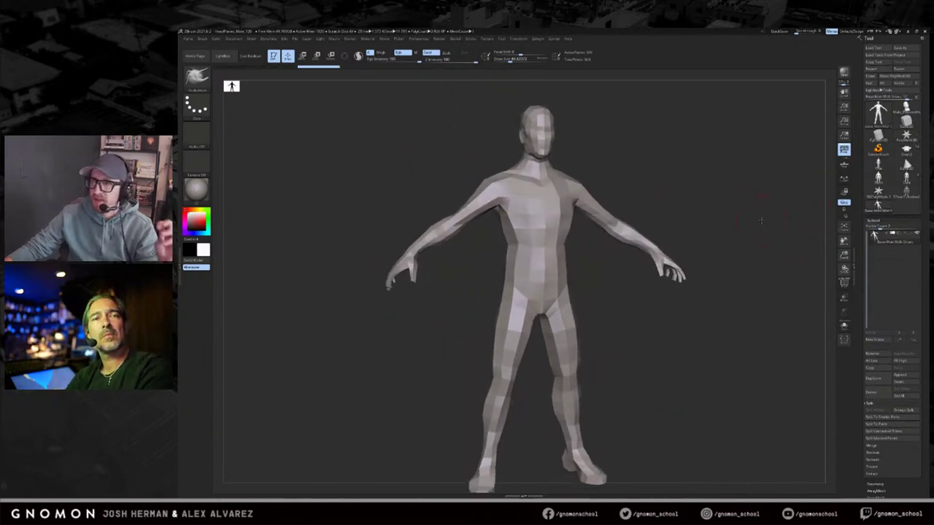
{"action": "left_click_drag", "start_coordinate": [684, 176], "coordinate": [759, 208], "text": "shift"}
{"action": "key", "text": "shift+f"}
{"action": "mouse_move", "coordinate": [711, 109]}
{"action": "left_mouse_down", "text": "alt"}
{"action": "mouse_move", "coordinate": [701, 188]}
{"action": "mouse_move", "coordinate": [708, 239]}
{"action": "mouse_move", "coordinate": [742, 254]}
{"action": "mouse_move", "coordinate": [774, 240]}
{"action": "mouse_move", "coordinate": [766, 238]}
{"action": "mouse_move", "coordinate": [779, 206]}
{"action": "mouse_move", "coordinate": [760, 199]}
{"action": "mouse_move", "coordinate": [786, 197]}
{"action": "mouse_move", "coordinate": [745, 180]}
{"action": "mouse_move", "coordinate": [594, 208]}
{"action": "left_mouse_up", "text": "alt"}
{"action": "key", "text": "shift+f"}
{"action": "key", "text": "shift+f"}
{"action": "key", "text": "f"}
{"action": "key", "text": "shift"}
{"action": "key", "text": "shift+f"}
Step: Return to the base-figure line-up, show the short figure again, and move the hooded figure in front of the broad one
{"action": "left_click", "coordinate": [906, 179]}
{"action": "left_click", "coordinate": [917, 276]}
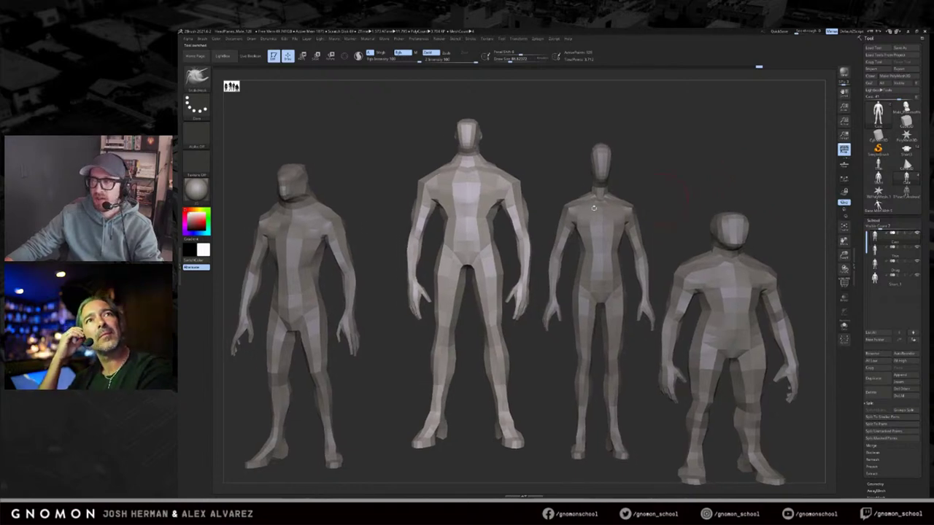
{"action": "left_click", "coordinate": [307, 225], "text": "alt"}
{"action": "key", "text": "w"}
{"action": "mouse_move", "coordinate": [308, 227]}
{"action": "left_mouse_down"}
{"action": "mouse_move", "coordinate": [387, 227]}
{"action": "mouse_move", "coordinate": [376, 227]}
{"action": "left_mouse_up"}
{"action": "mouse_move", "coordinate": [726, 196]}
{"action": "left_mouse_down", "text": "alt"}
{"action": "mouse_move", "coordinate": [724, 172]}
{"action": "mouse_move", "coordinate": [751, 181]}
{"action": "mouse_move", "coordinate": [711, 179]}
{"action": "mouse_move", "coordinate": [722, 171]}
{"action": "mouse_move", "coordinate": [718, 186]}
{"action": "left_mouse_up", "text": "alt"}
{"action": "key", "text": "q"}
{"action": "key", "text": "ctrl+z"}
{"action": "key", "text": "ctrl+z"}
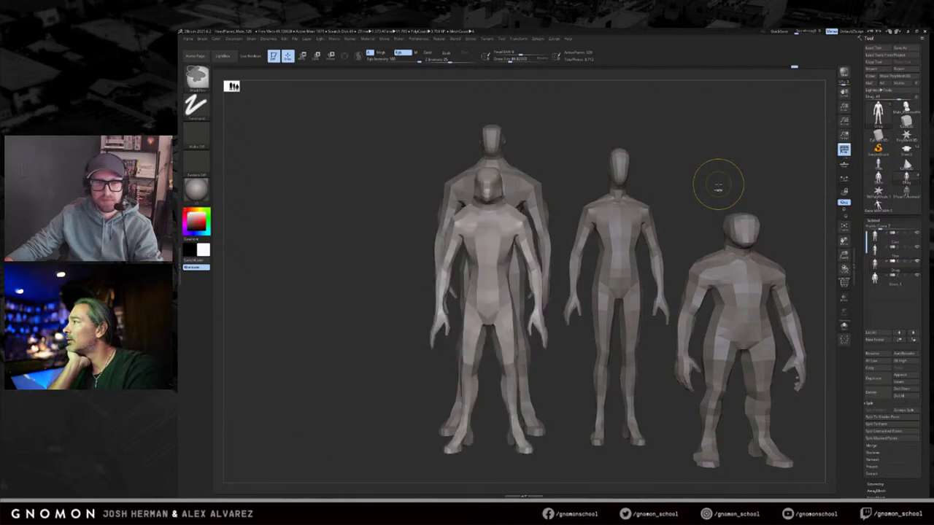
Step: Select the slim figure and the short stocky figure in turn to compare the base-mesh variations
{"action": "left_click", "coordinate": [604, 205], "text": "alt"}
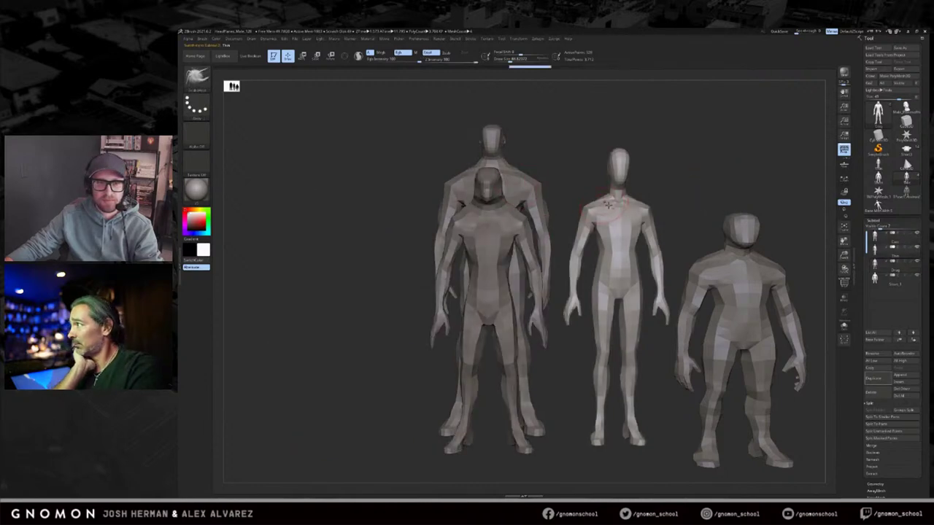
{"action": "key", "text": "ctrl+z"}
{"action": "left_click", "coordinate": [747, 237], "text": "alt"}
{"action": "key", "text": "ctrl+z"}
{"action": "left_click_drag", "start_coordinate": [756, 203], "coordinate": [704, 205]}
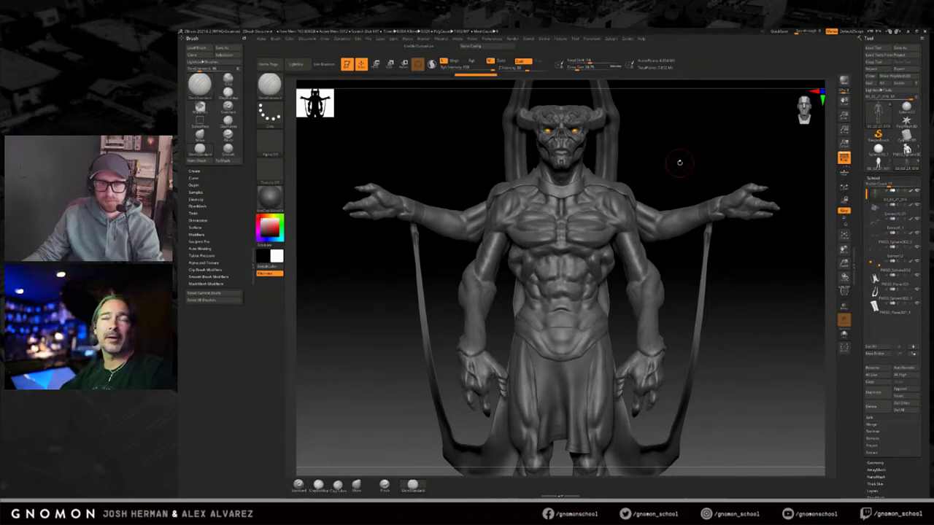
{"action": "left_click_drag", "start_coordinate": [678, 168], "coordinate": [681, 167]}
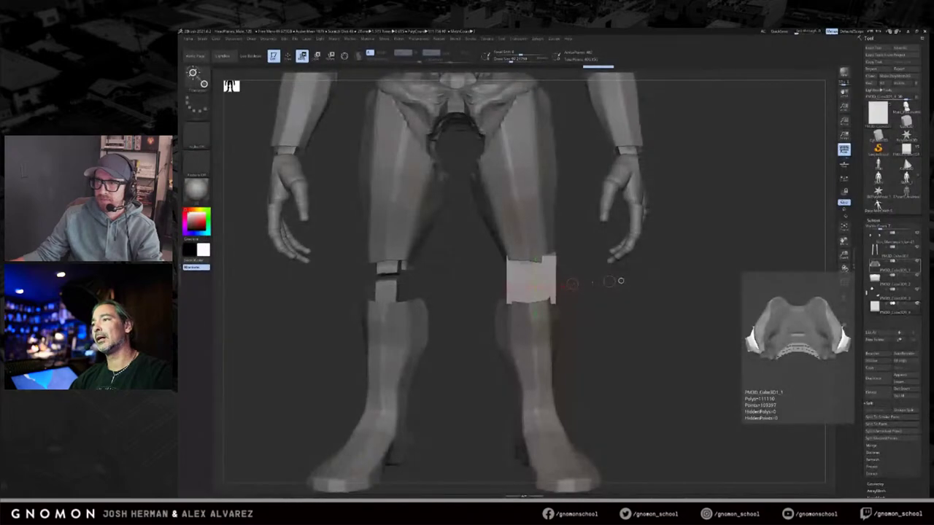
Step: Frame the block between the robot's thigh and shin and start sculpting it with ClayBuildup
{"action": "key", "text": "q"}
{"action": "key", "text": "f"}
{"action": "key", "text": "f"}
{"action": "mouse_move", "coordinate": [697, 320]}
{"action": "left_mouse_down"}
{"action": "mouse_move", "coordinate": [690, 338]}
{"action": "mouse_move", "coordinate": [699, 308]}
{"action": "mouse_move", "coordinate": [685, 339]}
{"action": "left_mouse_up"}
{"action": "key", "text": "b"}
{"action": "key", "text": "c"}
{"action": "key", "text": "b"}
{"action": "mouse_move", "coordinate": [584, 297]}
{"action": "left_mouse_down"}
{"action": "mouse_move", "coordinate": [576, 337]}
{"action": "mouse_move", "coordinate": [661, 340]}
{"action": "left_mouse_up"}
Step: Inspect the knee block with PolyFrame and Solo, continue sculpting its surface, and restore the full robot
{"action": "key", "text": "shift+f"}
{"action": "key", "text": "shift+f"}
{"action": "key", "text": "alt+s"}
{"action": "key", "text": "shift+f"}
{"action": "key", "text": "shift+f"}
{"action": "left_click_drag", "start_coordinate": [552, 300], "coordinate": [540, 342]}
{"action": "left_click_drag", "start_coordinate": [657, 336], "coordinate": [718, 334], "text": "shift"}
{"action": "key", "text": "alt+s"}
Step: Mirror the knee block to the other leg with SubTool Master, merged into one subtool, and enable DynaMesh on it
{"action": "scroll", "coordinate": [874, 383], "scroll_direction": "down", "scroll_amount": 5}
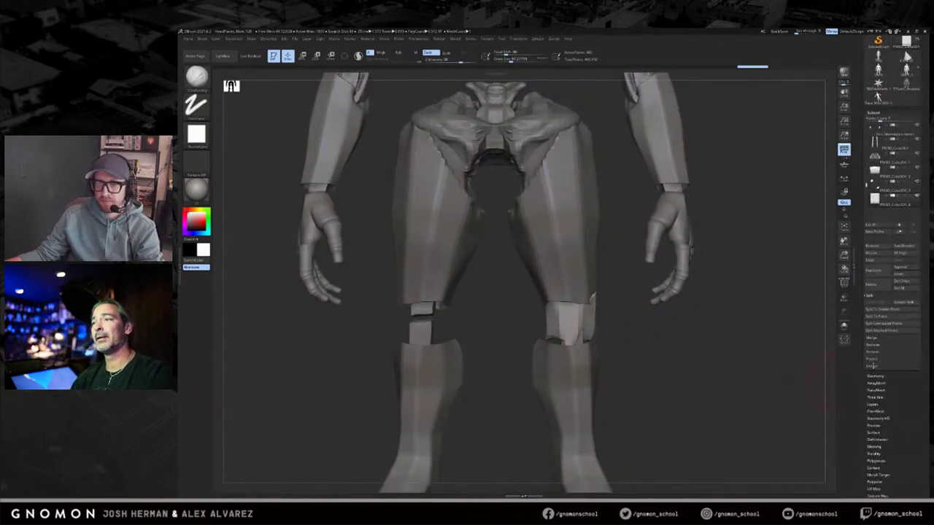
{"action": "key", "text": "f"}
{"action": "key", "text": "f"}
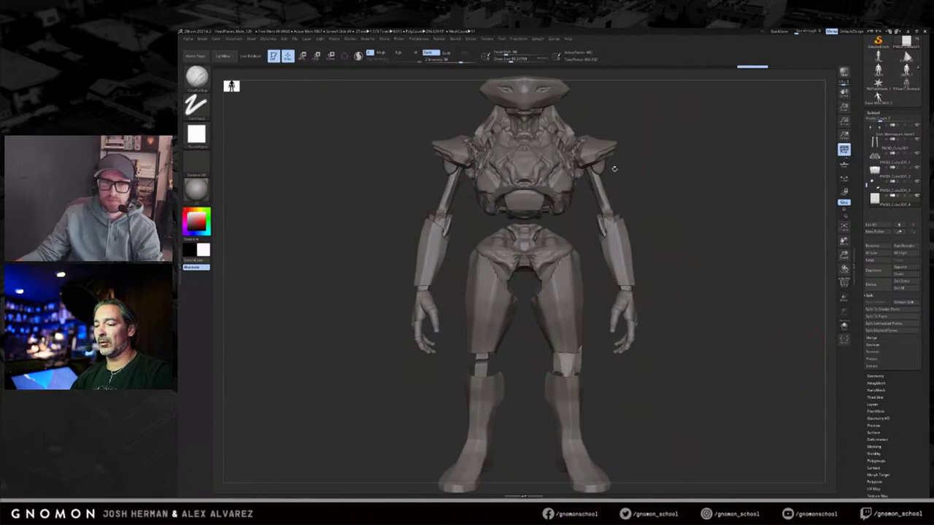
{"action": "left_click", "coordinate": [540, 39]}
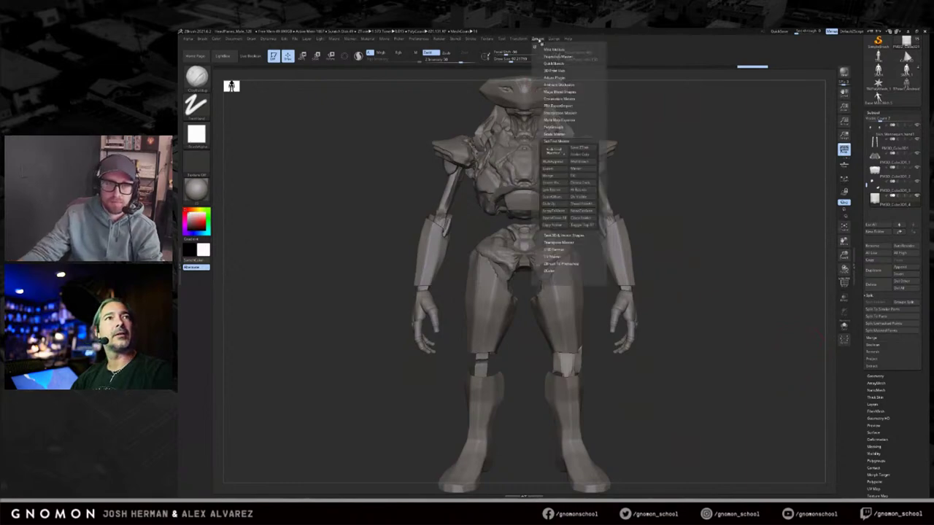
{"action": "left_click", "coordinate": [576, 169]}
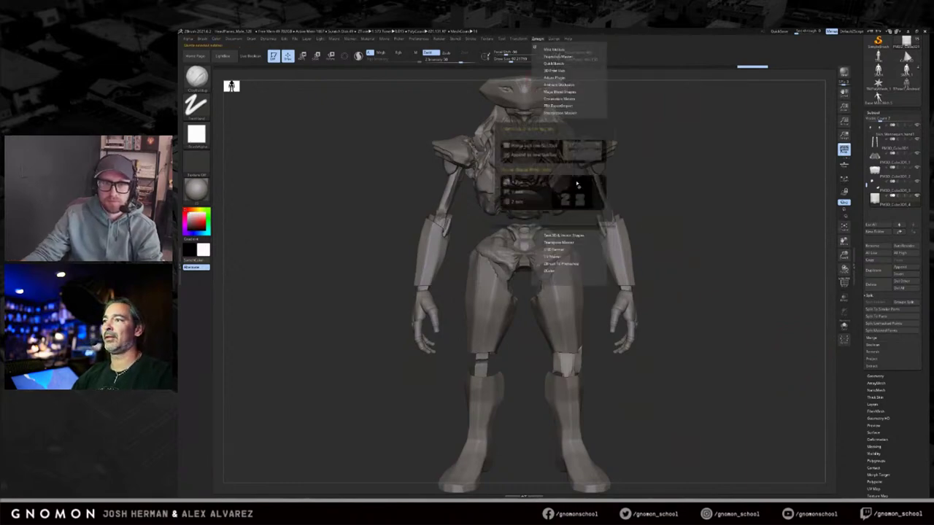
{"action": "left_click", "coordinate": [523, 217]}
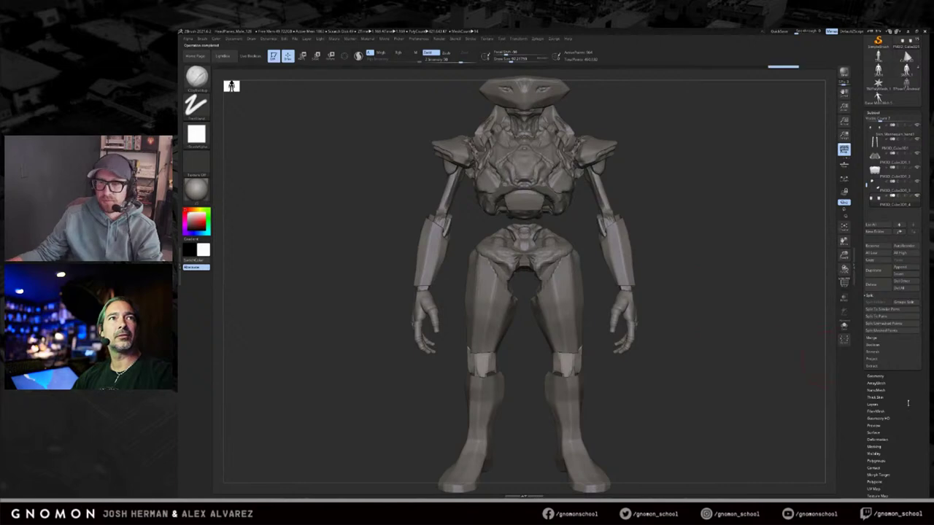
{"action": "left_click_drag", "start_coordinate": [917, 389], "coordinate": [915, 382]}
{"action": "left_click", "coordinate": [875, 360]}
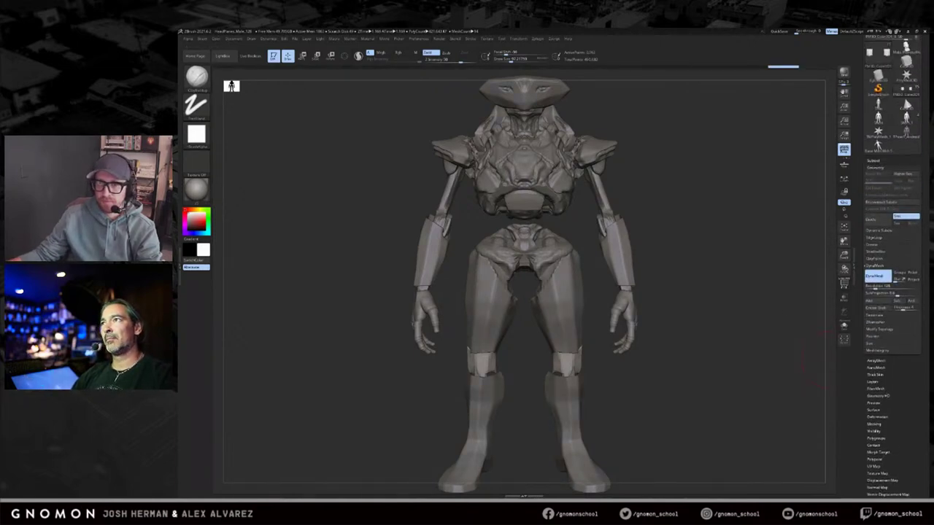
Step: Reshape the knee blocks from behind with the Move brush, fitting them between the thighs and shins
{"action": "left_click_drag", "start_coordinate": [701, 350], "coordinate": [576, 368]}
{"action": "key", "text": "s"}
{"action": "left_click", "coordinate": [571, 369]}
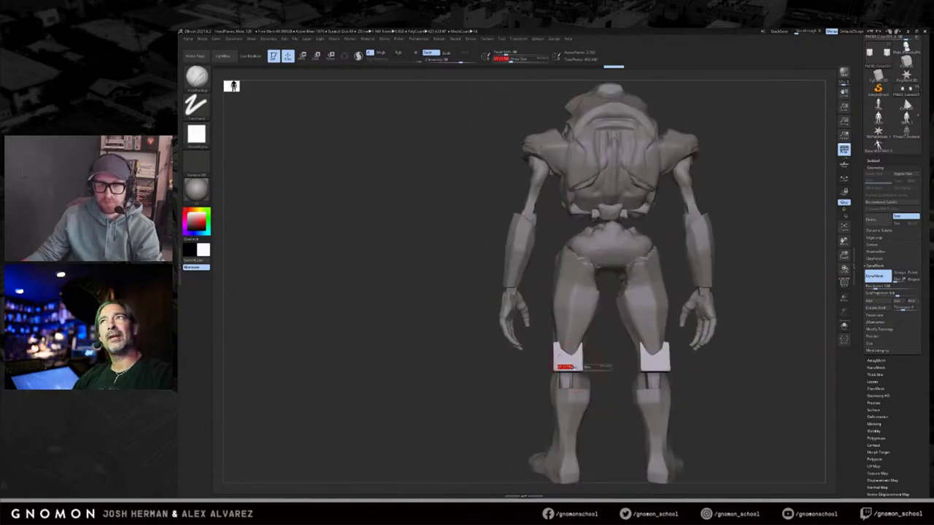
{"action": "key", "text": "b"}
{"action": "key", "text": "m"}
{"action": "key", "text": "v"}
{"action": "left_click_drag", "start_coordinate": [569, 374], "coordinate": [571, 438]}
{"action": "key", "text": "bracketright"}
{"action": "mouse_move", "coordinate": [573, 377]}
{"action": "left_mouse_down"}
{"action": "mouse_move", "coordinate": [584, 388]}
{"action": "mouse_move", "coordinate": [580, 371]}
{"action": "left_mouse_up"}
{"action": "mouse_move", "coordinate": [612, 369]}
{"action": "left_mouse_down"}
{"action": "mouse_move", "coordinate": [590, 367]}
{"action": "mouse_move", "coordinate": [583, 388]}
{"action": "left_mouse_up"}
Step: Build up vertical folds on the backs of the knee pieces with ClayBuildup, adjusting the brush size
{"action": "key", "text": "b"}
{"action": "key", "text": "c"}
{"action": "key", "text": "b"}
{"action": "left_click_drag", "start_coordinate": [583, 352], "coordinate": [582, 386]}
{"action": "mouse_move", "coordinate": [529, 374]}
{"action": "left_mouse_down"}
{"action": "mouse_move", "coordinate": [562, 356]}
{"action": "mouse_move", "coordinate": [557, 343]}
{"action": "mouse_move", "coordinate": [565, 357]}
{"action": "mouse_move", "coordinate": [513, 398]}
{"action": "mouse_move", "coordinate": [509, 385]}
{"action": "mouse_move", "coordinate": [603, 334]}
{"action": "mouse_move", "coordinate": [552, 383]}
{"action": "mouse_move", "coordinate": [521, 397]}
{"action": "mouse_move", "coordinate": [521, 365]}
{"action": "mouse_move", "coordinate": [568, 372]}
{"action": "left_mouse_up"}
{"action": "key", "text": "alt+s"}
{"action": "key", "text": "s"}
{"action": "mouse_move", "coordinate": [528, 381]}
{"action": "left_mouse_down"}
{"action": "mouse_move", "coordinate": [510, 373]}
{"action": "mouse_move", "coordinate": [513, 394]}
{"action": "mouse_move", "coordinate": [523, 373]}
{"action": "mouse_move", "coordinate": [536, 390]}
{"action": "mouse_move", "coordinate": [488, 431]}
{"action": "left_mouse_up"}
{"action": "mouse_move", "coordinate": [543, 399]}
{"action": "left_mouse_down"}
{"action": "mouse_move", "coordinate": [549, 389]}
{"action": "mouse_move", "coordinate": [541, 397]}
{"action": "left_mouse_up"}
Step: Refine the knee pieces' lower edges with the Move brush and frame the full robot from behind
{"action": "left_click_drag", "start_coordinate": [617, 402], "coordinate": [598, 403]}
{"action": "left_click", "coordinate": [597, 402], "text": "ctrl+shift"}
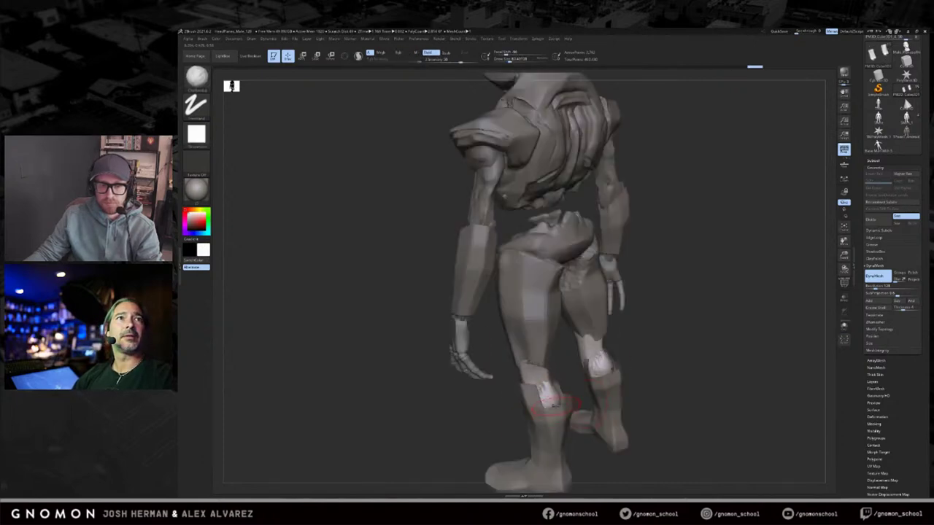
{"action": "left_click_drag", "start_coordinate": [597, 460], "coordinate": [573, 417]}
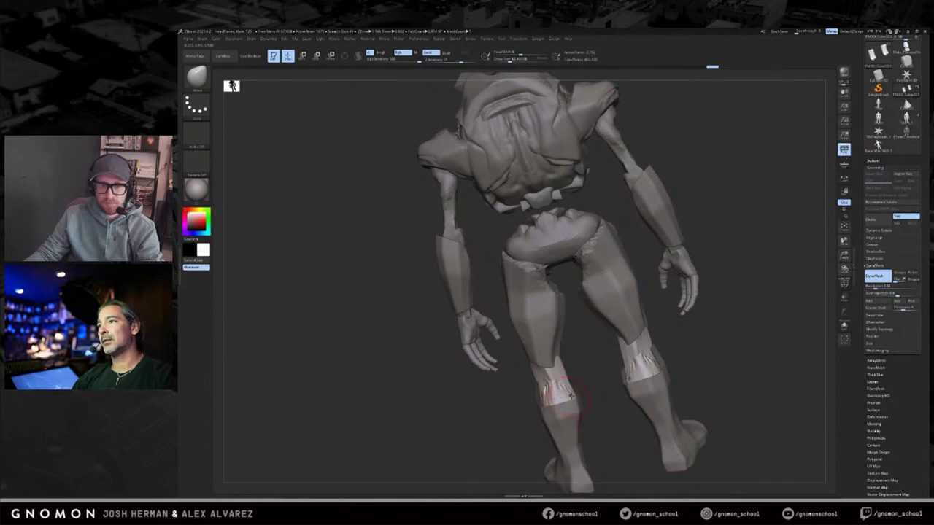
{"action": "mouse_move", "coordinate": [771, 327]}
{"action": "left_mouse_down", "text": "ctrl"}
{"action": "mouse_move", "coordinate": [809, 324]}
{"action": "mouse_move", "coordinate": [799, 328]}
{"action": "left_mouse_up", "text": "ctrl"}
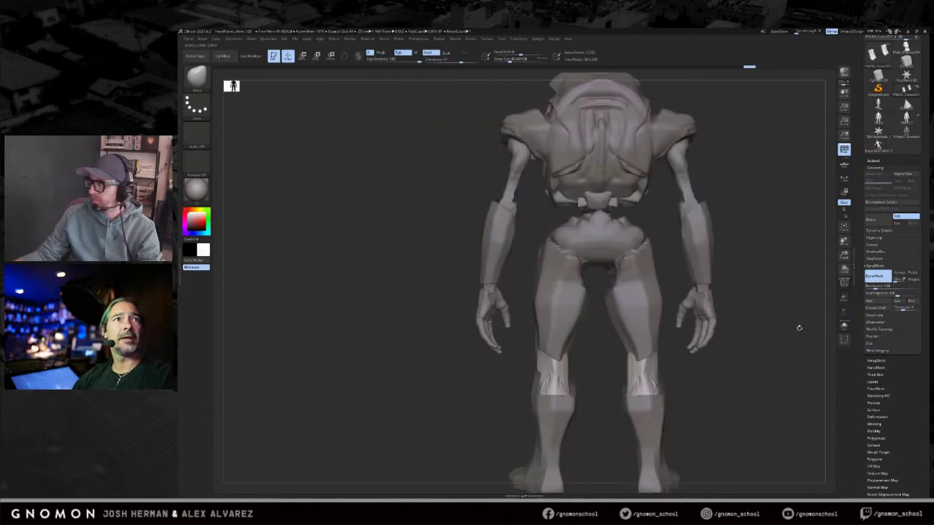
{"action": "key", "text": "f"}
{"action": "key", "text": "f"}
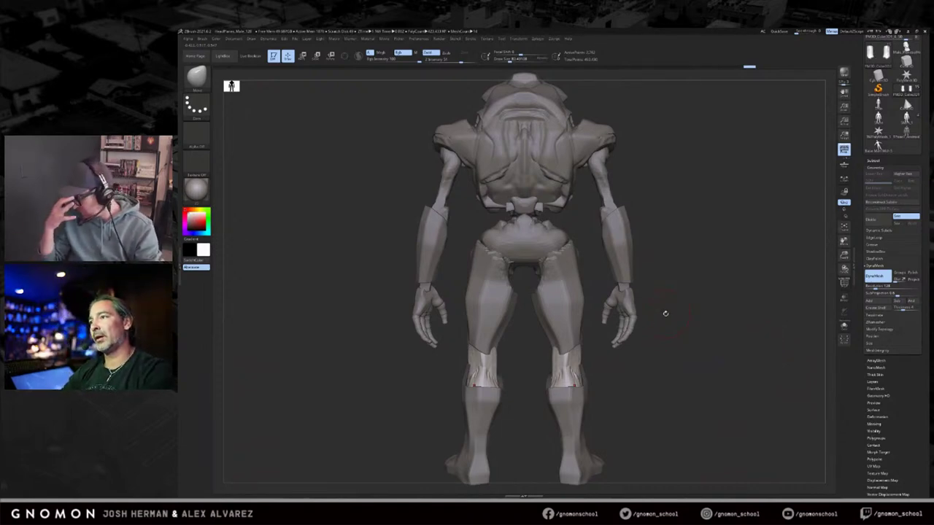
Step: Select the limb armour and refine the upper backs of the thighs with ClayBuildup, DamStandard and smoothing
{"action": "left_click", "coordinate": [570, 346], "text": "alt"}
{"action": "key", "text": "s"}
{"action": "left_click_drag", "start_coordinate": [565, 349], "coordinate": [569, 349]}
{"action": "key", "text": "b"}
{"action": "key", "text": "c"}
{"action": "key", "text": "b"}
{"action": "key", "text": "b"}
{"action": "key", "text": "d"}
{"action": "key", "text": "s"}
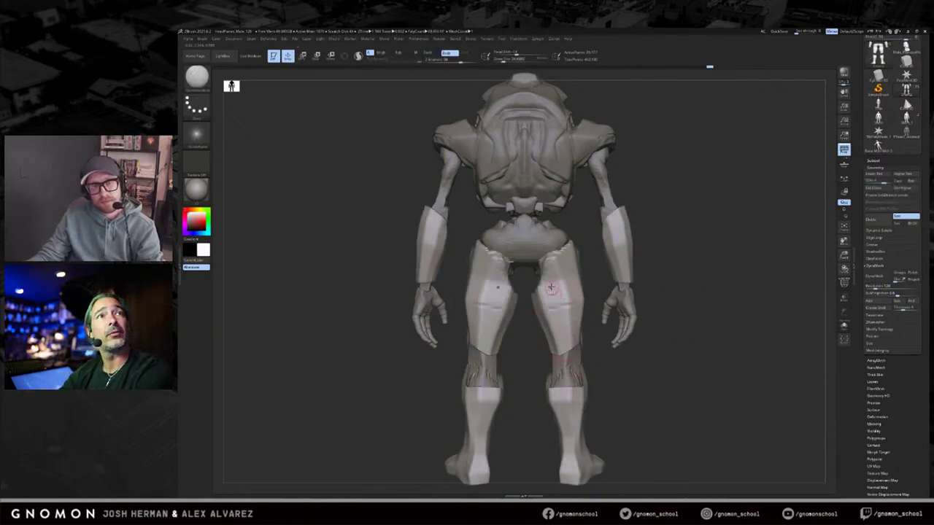
{"action": "left_click_drag", "start_coordinate": [549, 261], "coordinate": [547, 260], "text": "shift"}
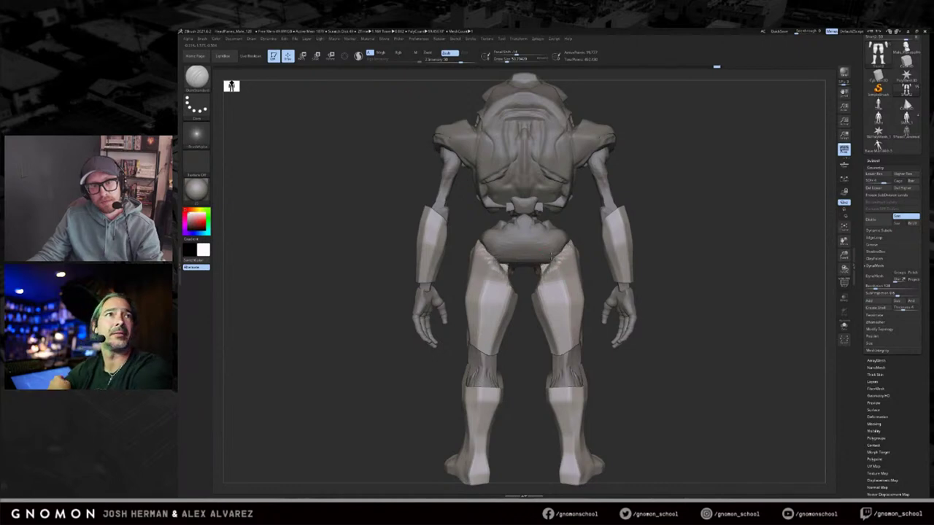
Step: Reshape the thigh armour's upper edges at the hips with the Move brush and flatten them with hPolish
{"action": "key", "text": "b"}
{"action": "key", "text": "m"}
{"action": "key", "text": "v"}
{"action": "mouse_move", "coordinate": [562, 258]}
{"action": "left_mouse_down"}
{"action": "mouse_move", "coordinate": [576, 232]}
{"action": "mouse_move", "coordinate": [616, 256]}
{"action": "left_mouse_up"}
{"action": "key", "text": "b"}
{"action": "key", "text": "h"}
{"action": "key", "text": "p"}
{"action": "key", "text": "alt+s"}
{"action": "mouse_move", "coordinate": [571, 227]}
{"action": "left_mouse_down"}
{"action": "mouse_move", "coordinate": [568, 213]}
{"action": "mouse_move", "coordinate": [571, 223]}
{"action": "left_mouse_up"}
{"action": "key", "text": "alt+s"}
{"action": "left_click_drag", "start_coordinate": [697, 202], "coordinate": [538, 258]}
{"action": "left_click_drag", "start_coordinate": [750, 222], "coordinate": [654, 288]}
Step: Pull the forearm armour's upper inner edges into shape near the elbows with SnakeHook
{"action": "key", "text": "b"}
{"action": "key", "text": "s"}
{"action": "key", "text": "h"}
{"action": "left_click_drag", "start_coordinate": [592, 293], "coordinate": [583, 286]}
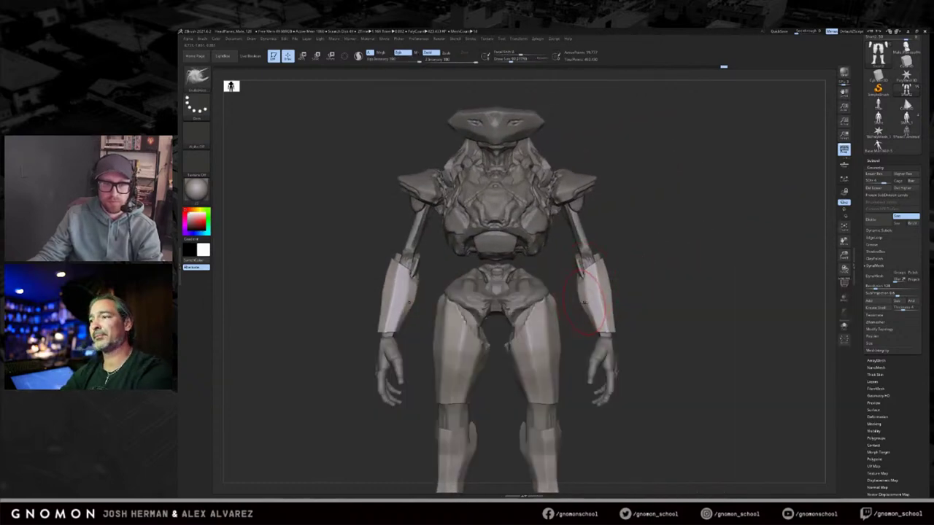
{"action": "key", "text": "b"}
{"action": "key", "text": "d"}
{"action": "key", "text": "s"}
{"action": "mouse_move", "coordinate": [632, 329]}
{"action": "left_mouse_down"}
{"action": "mouse_move", "coordinate": [615, 335]}
{"action": "mouse_move", "coordinate": [642, 340]}
{"action": "mouse_move", "coordinate": [660, 328]}
{"action": "mouse_move", "coordinate": [629, 337]}
{"action": "mouse_move", "coordinate": [642, 330]}
{"action": "left_mouse_up"}
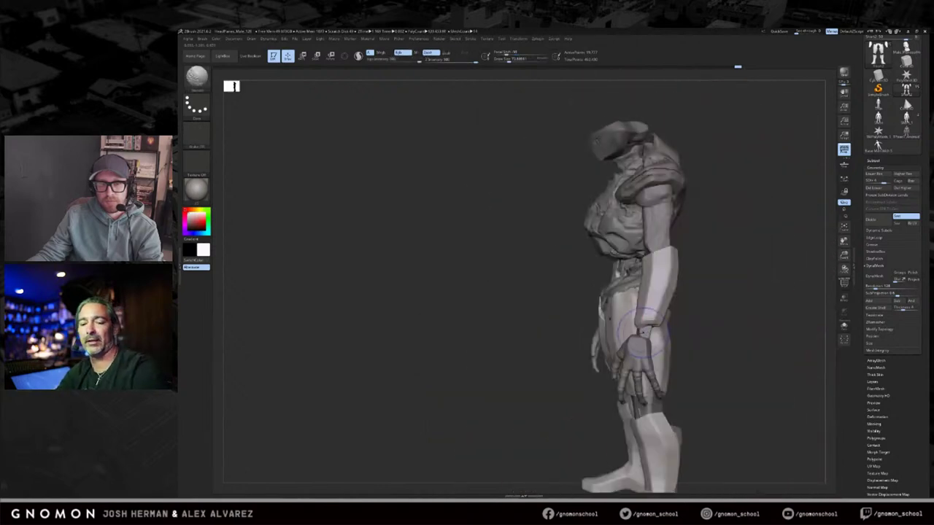
Step: Shape the forearm armour's rims from the side and rear with SnakeHook, and smooth around the elbows
{"action": "key", "text": "b"}
{"action": "key", "text": "s"}
{"action": "key", "text": "h"}
{"action": "key", "text": "s"}
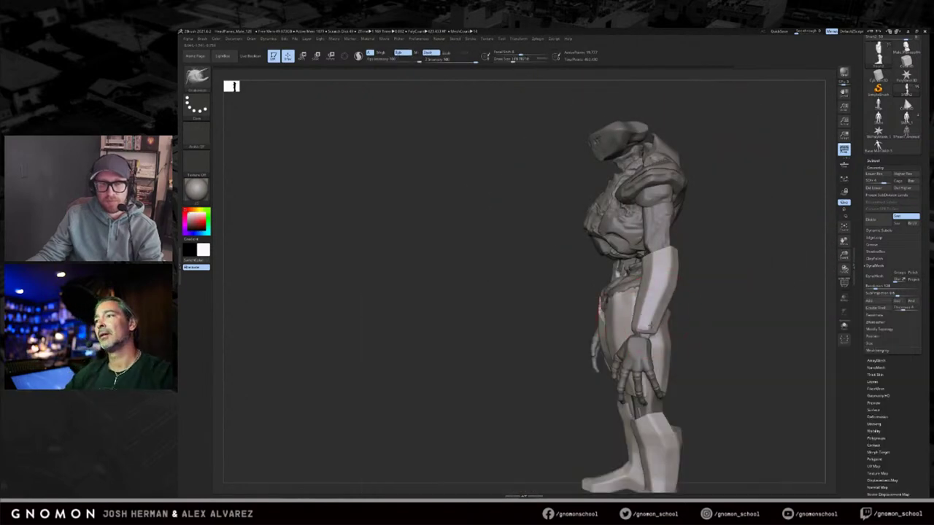
{"action": "mouse_move", "coordinate": [661, 323]}
{"action": "left_mouse_down"}
{"action": "mouse_move", "coordinate": [709, 294]}
{"action": "mouse_move", "coordinate": [694, 246]}
{"action": "mouse_move", "coordinate": [687, 304]}
{"action": "mouse_move", "coordinate": [616, 330]}
{"action": "mouse_move", "coordinate": [659, 311]}
{"action": "left_mouse_up"}
{"action": "key", "text": "shift"}
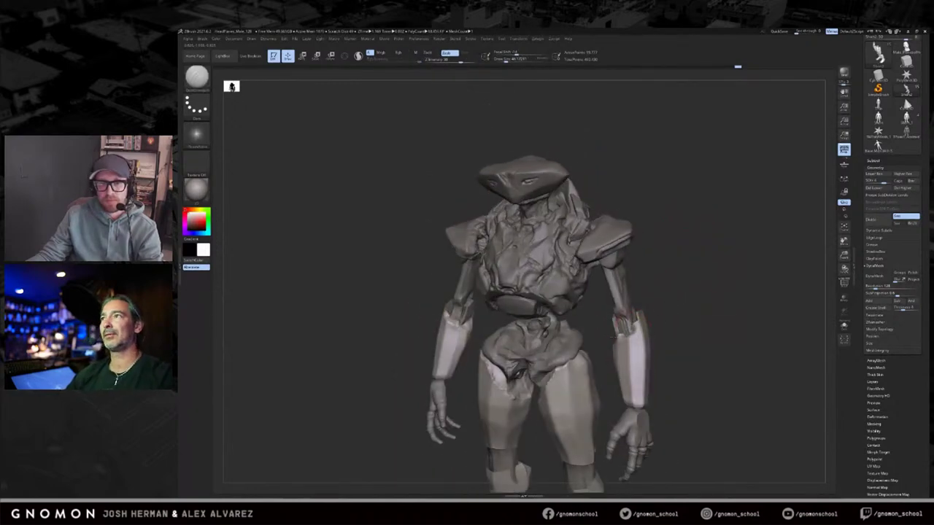
{"action": "mouse_move", "coordinate": [671, 303]}
{"action": "left_mouse_down"}
{"action": "mouse_move", "coordinate": [615, 305]}
{"action": "mouse_move", "coordinate": [645, 313]}
{"action": "left_mouse_up"}
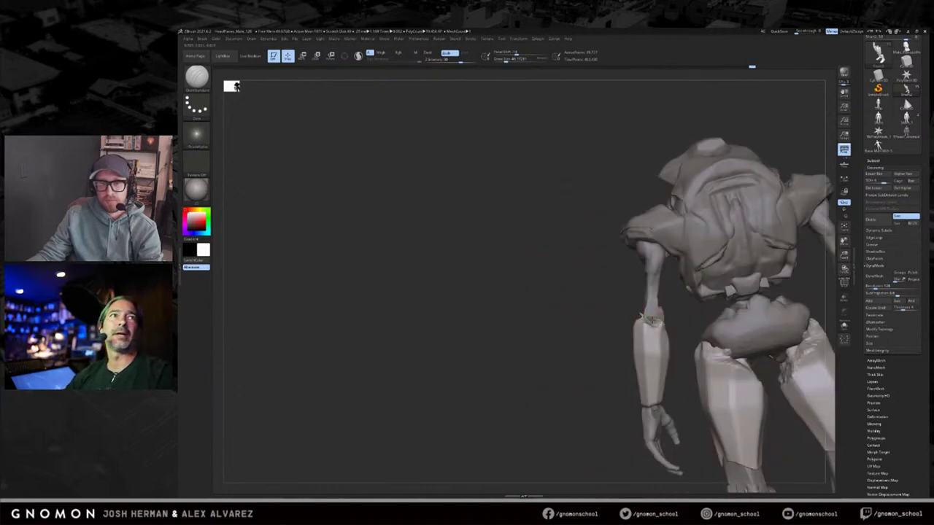
{"action": "right_click_drag", "start_coordinate": [650, 318], "coordinate": [663, 325]}
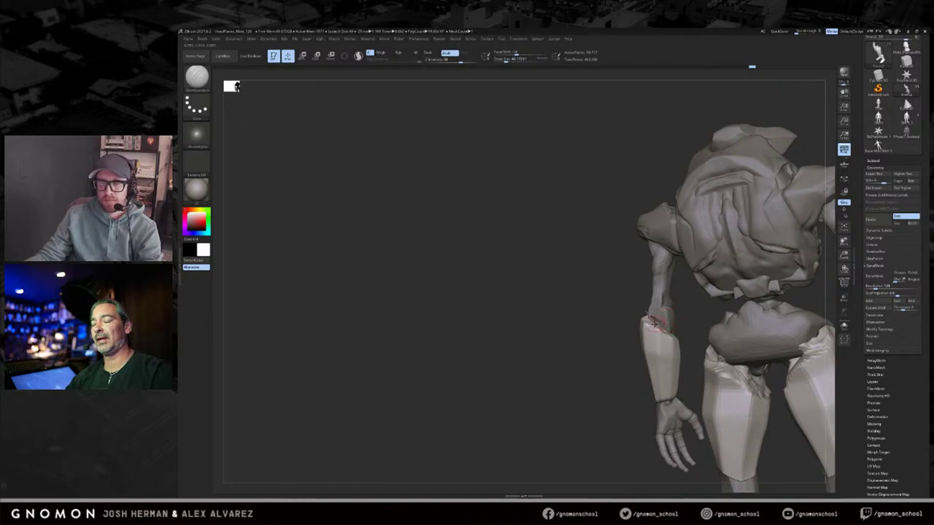
{"action": "mouse_move", "coordinate": [655, 315]}
{"action": "left_mouse_down"}
{"action": "mouse_move", "coordinate": [629, 307]}
{"action": "mouse_move", "coordinate": [638, 305]}
{"action": "left_mouse_up"}
{"action": "right_click_drag", "start_coordinate": [640, 315], "coordinate": [647, 336]}
{"action": "mouse_move", "coordinate": [646, 336]}
{"action": "left_mouse_down"}
{"action": "mouse_move", "coordinate": [642, 343]}
{"action": "mouse_move", "coordinate": [737, 337]}
{"action": "left_mouse_up"}
Step: Bulk up the forearm armour with ClayBuildup, checking it from the side and front
{"action": "key", "text": "b"}
{"action": "key", "text": "c"}
{"action": "key", "text": "b"}
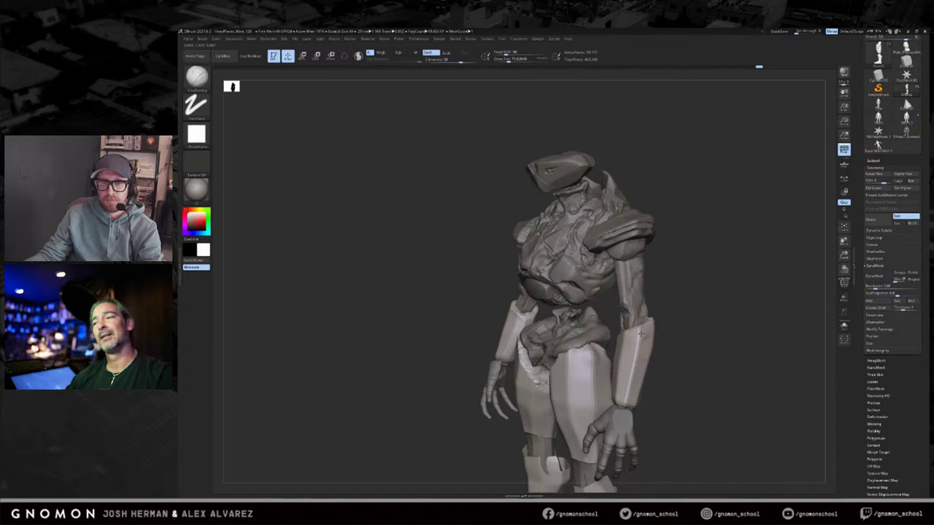
{"action": "left_click_drag", "start_coordinate": [671, 339], "coordinate": [706, 321]}
{"action": "mouse_move", "coordinate": [619, 347]}
{"action": "left_mouse_down"}
{"action": "mouse_move", "coordinate": [620, 392]}
{"action": "mouse_move", "coordinate": [593, 354]}
{"action": "left_mouse_up"}
{"action": "mouse_move", "coordinate": [593, 394]}
{"action": "left_mouse_down", "text": "alt"}
{"action": "mouse_move", "coordinate": [628, 352]}
{"action": "mouse_move", "coordinate": [642, 308]}
{"action": "mouse_move", "coordinate": [639, 319]}
{"action": "left_mouse_up", "text": "alt"}
{"action": "key", "text": "s"}
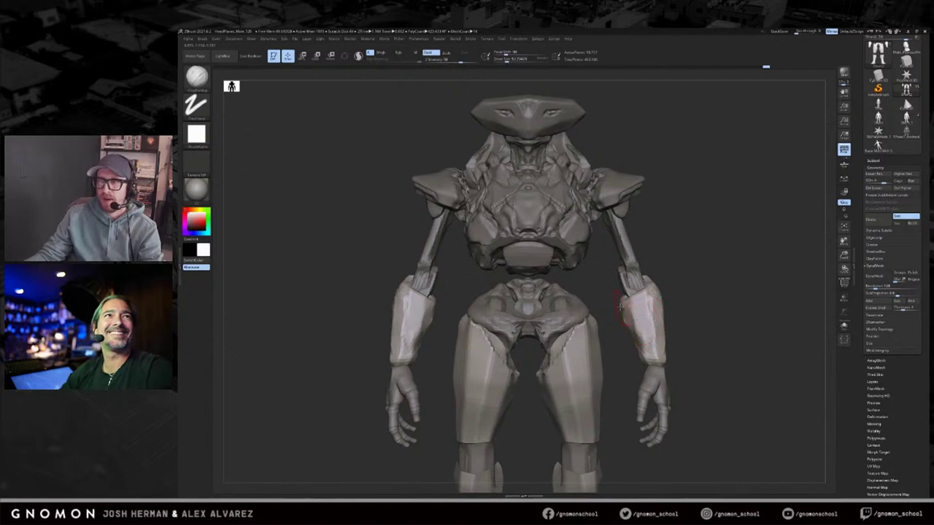
{"action": "mouse_move", "coordinate": [702, 283]}
{"action": "left_mouse_down", "text": "alt"}
{"action": "mouse_move", "coordinate": [652, 307]}
{"action": "mouse_move", "coordinate": [652, 364]}
{"action": "mouse_move", "coordinate": [684, 375]}
{"action": "mouse_move", "coordinate": [638, 316]}
{"action": "left_mouse_up", "text": "alt"}
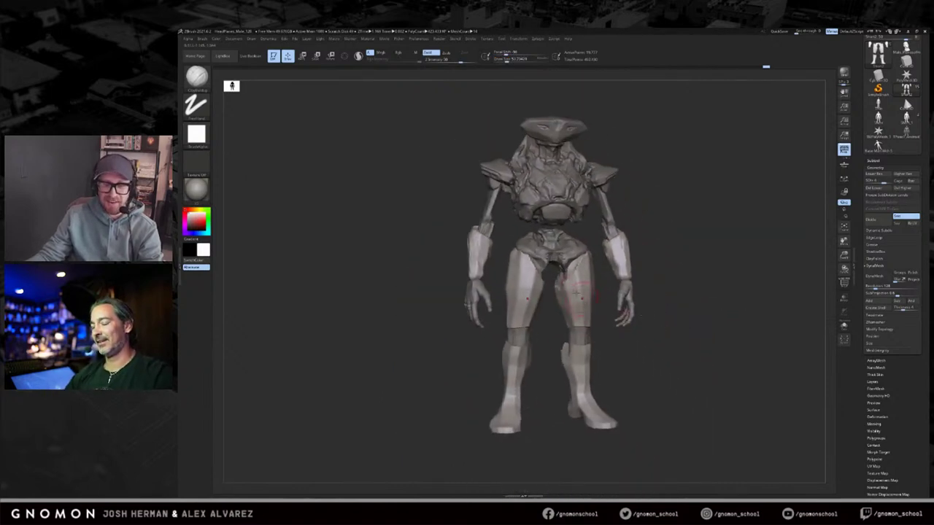
Step: Sculpt muscular forms into the fronts and inner sides of the thighs with ClayBuildup and smoothing
{"action": "key", "text": "s"}
{"action": "left_click_drag", "start_coordinate": [577, 283], "coordinate": [580, 283]}
{"action": "mouse_move", "coordinate": [583, 267]}
{"action": "left_mouse_down"}
{"action": "mouse_move", "coordinate": [580, 321]}
{"action": "mouse_move", "coordinate": [586, 312]}
{"action": "left_mouse_up"}
{"action": "left_click_drag", "start_coordinate": [661, 246], "coordinate": [651, 250], "text": "shift"}
{"action": "left_click_drag", "start_coordinate": [587, 256], "coordinate": [585, 307], "text": "shift"}
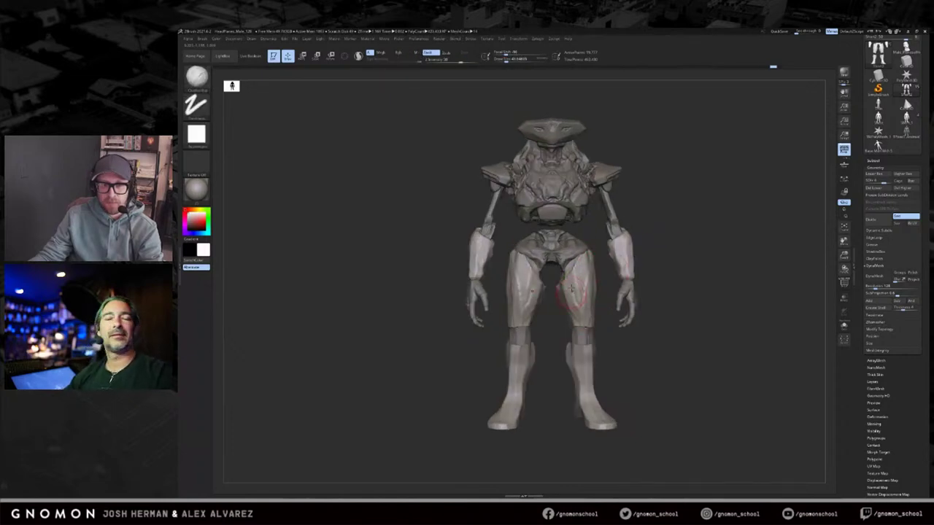
{"action": "mouse_move", "coordinate": [556, 338]}
{"action": "left_mouse_down", "text": "alt"}
{"action": "mouse_move", "coordinate": [564, 316]}
{"action": "mouse_move", "coordinate": [561, 339]}
{"action": "mouse_move", "coordinate": [570, 327]}
{"action": "mouse_move", "coordinate": [578, 334]}
{"action": "left_mouse_up", "text": "alt"}
{"action": "key", "text": "s"}
{"action": "key", "text": "b"}
{"action": "key", "text": "d"}
{"action": "key", "text": "s"}
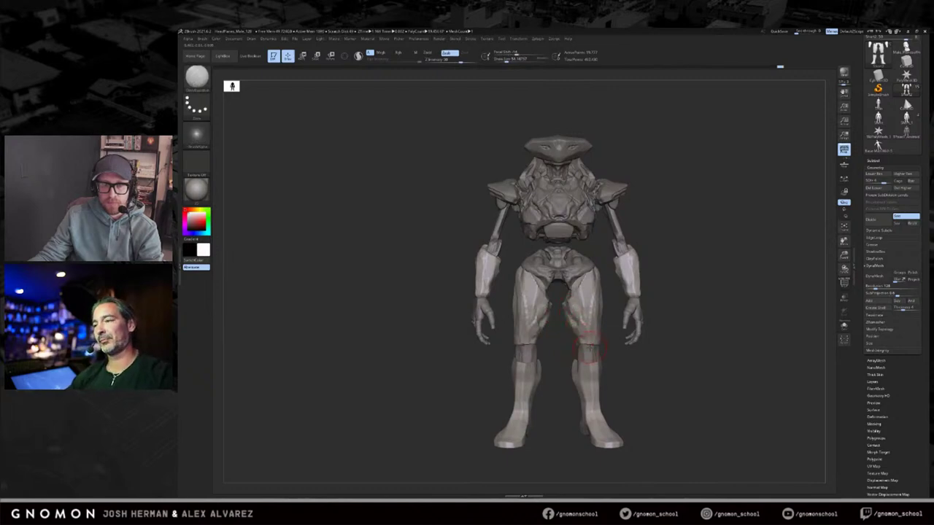
Step: Build up the shin armour's upper rims below the knees with ClayBuildup, undoing one change along the way
{"action": "left_click", "coordinate": [590, 352], "text": "alt"}
{"action": "mouse_move", "coordinate": [613, 361]}
{"action": "left_mouse_down"}
{"action": "mouse_move", "coordinate": [588, 359]}
{"action": "mouse_move", "coordinate": [633, 363]}
{"action": "mouse_move", "coordinate": [603, 358]}
{"action": "mouse_move", "coordinate": [608, 363]}
{"action": "mouse_move", "coordinate": [576, 373]}
{"action": "mouse_move", "coordinate": [563, 321]}
{"action": "left_mouse_up"}
{"action": "key", "text": "b"}
{"action": "key", "text": "c"}
{"action": "key", "text": "b"}
{"action": "key", "text": "s"}
{"action": "key", "text": "ctrl+z"}
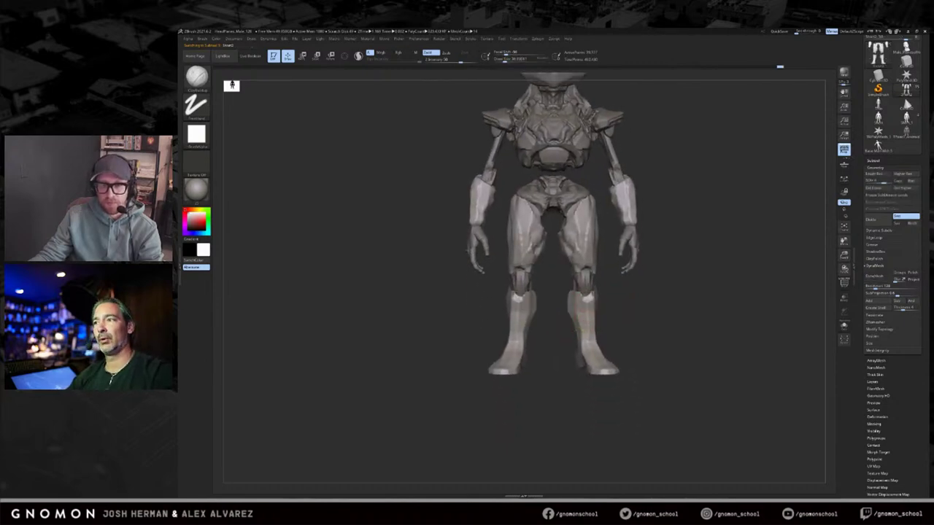
{"action": "left_click_drag", "start_coordinate": [646, 321], "coordinate": [610, 325]}
{"action": "mouse_move", "coordinate": [635, 280]}
{"action": "left_mouse_down"}
{"action": "mouse_move", "coordinate": [584, 325]}
{"action": "mouse_move", "coordinate": [597, 294]}
{"action": "mouse_move", "coordinate": [584, 321]}
{"action": "mouse_move", "coordinate": [589, 316]}
{"action": "mouse_move", "coordinate": [578, 314]}
{"action": "left_mouse_up"}
{"action": "key", "text": "shift"}
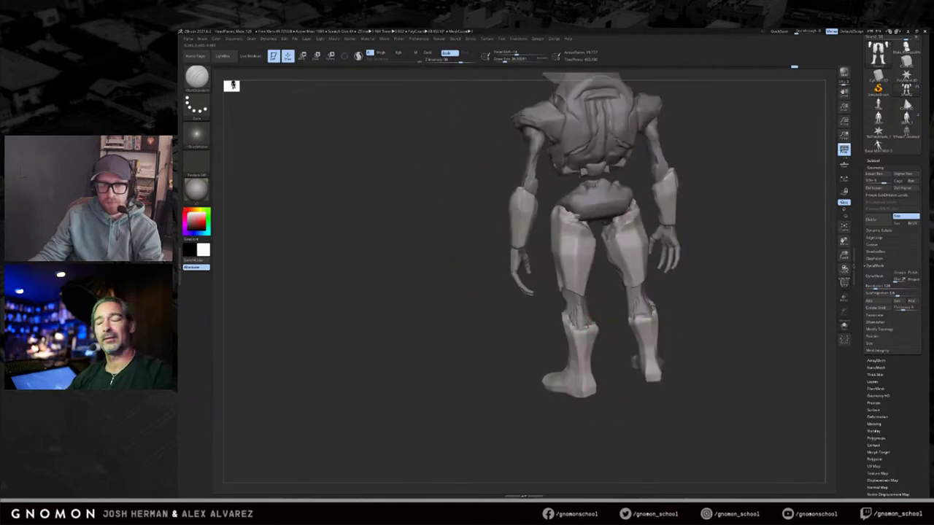
Step: Refine and smooth the backs of the shin armour down towards the heels
{"action": "mouse_move", "coordinate": [602, 318]}
{"action": "left_mouse_down"}
{"action": "mouse_move", "coordinate": [592, 382]}
{"action": "mouse_move", "coordinate": [583, 387]}
{"action": "mouse_move", "coordinate": [572, 376]}
{"action": "mouse_move", "coordinate": [613, 369]}
{"action": "mouse_move", "coordinate": [574, 375]}
{"action": "left_mouse_up"}
{"action": "mouse_move", "coordinate": [538, 373]}
{"action": "left_mouse_down"}
{"action": "mouse_move", "coordinate": [558, 375]}
{"action": "mouse_move", "coordinate": [537, 381]}
{"action": "left_mouse_up"}
{"action": "key", "text": "s"}
{"action": "mouse_move", "coordinate": [602, 376]}
{"action": "left_mouse_down", "text": "shift"}
{"action": "mouse_move", "coordinate": [637, 377]}
{"action": "mouse_move", "coordinate": [607, 391]}
{"action": "left_mouse_up", "text": "shift"}
{"action": "mouse_move", "coordinate": [620, 380]}
{"action": "left_mouse_down", "text": "shift"}
{"action": "mouse_move", "coordinate": [618, 314]}
{"action": "mouse_move", "coordinate": [585, 288]}
{"action": "mouse_move", "coordinate": [571, 289]}
{"action": "left_mouse_up", "text": "shift"}
Step: Adjust the leg armour's shape with the Move brush at the lowest subdivision level and return to higher levels
{"action": "key", "text": "shift+d"}
{"action": "key", "text": "shift+d"}
{"action": "key", "text": "shift+d"}
{"action": "key", "text": "b"}
{"action": "key", "text": "m"}
{"action": "key", "text": "v"}
{"action": "key", "text": "s"}
{"action": "mouse_move", "coordinate": [620, 306]}
{"action": "left_mouse_down"}
{"action": "mouse_move", "coordinate": [621, 356]}
{"action": "mouse_move", "coordinate": [671, 314]}
{"action": "left_mouse_up"}
{"action": "key", "text": "f"}
{"action": "key", "text": "f"}
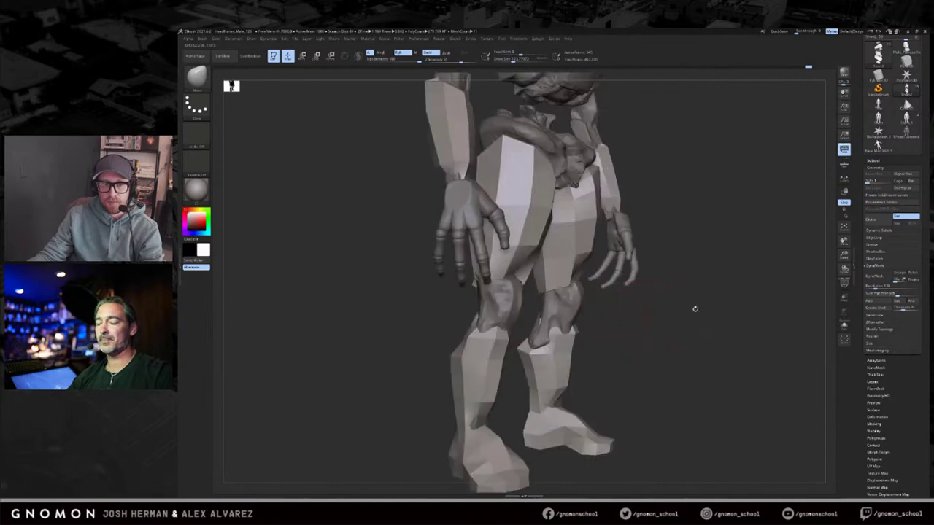
{"action": "key", "text": "d"}
{"action": "key", "text": "d"}
Step: Shape the feet and shin armour with ClayBuildup and pull out the shins' edges with SnakeHook
{"action": "mouse_move", "coordinate": [724, 329]}
{"action": "left_mouse_down"}
{"action": "mouse_move", "coordinate": [699, 339]}
{"action": "mouse_move", "coordinate": [684, 369]}
{"action": "mouse_move", "coordinate": [696, 384]}
{"action": "mouse_move", "coordinate": [642, 391]}
{"action": "left_mouse_up"}
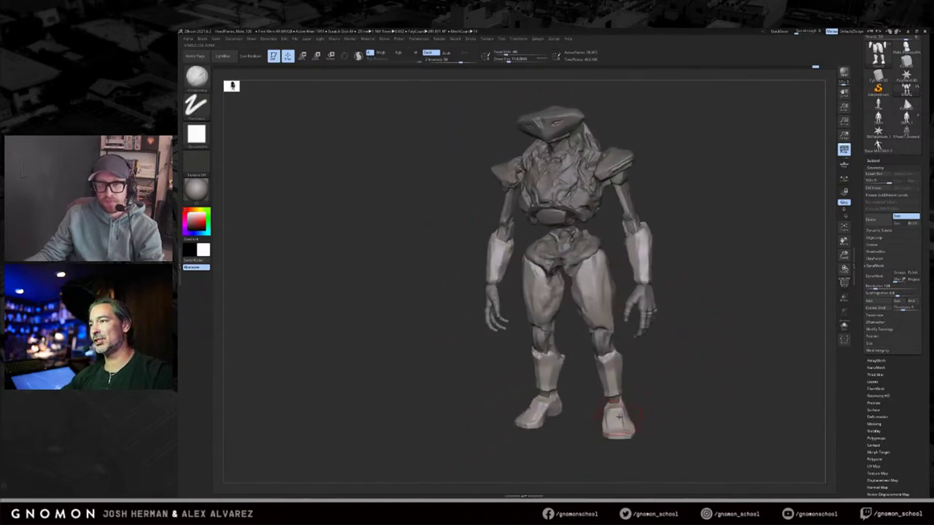
{"action": "mouse_move", "coordinate": [668, 403]}
{"action": "left_mouse_down"}
{"action": "mouse_move", "coordinate": [694, 382]}
{"action": "mouse_move", "coordinate": [697, 401]}
{"action": "mouse_move", "coordinate": [652, 406]}
{"action": "mouse_move", "coordinate": [717, 384]}
{"action": "mouse_move", "coordinate": [647, 406]}
{"action": "left_mouse_up"}
{"action": "key", "text": "s"}
{"action": "left_click", "coordinate": [644, 367]}
{"action": "mouse_move", "coordinate": [642, 373]}
{"action": "left_mouse_down"}
{"action": "mouse_move", "coordinate": [647, 390]}
{"action": "mouse_move", "coordinate": [648, 366]}
{"action": "mouse_move", "coordinate": [624, 360]}
{"action": "mouse_move", "coordinate": [704, 354]}
{"action": "left_mouse_up"}
{"action": "key", "text": "b"}
{"action": "key", "text": "s"}
{"action": "key", "text": "h"}
{"action": "left_click_drag", "start_coordinate": [651, 370], "coordinate": [658, 360]}
{"action": "mouse_move", "coordinate": [715, 354]}
{"action": "left_mouse_down"}
{"action": "mouse_move", "coordinate": [658, 349]}
{"action": "mouse_move", "coordinate": [675, 357]}
{"action": "mouse_move", "coordinate": [701, 339]}
{"action": "mouse_move", "coordinate": [707, 356]}
{"action": "left_mouse_up"}
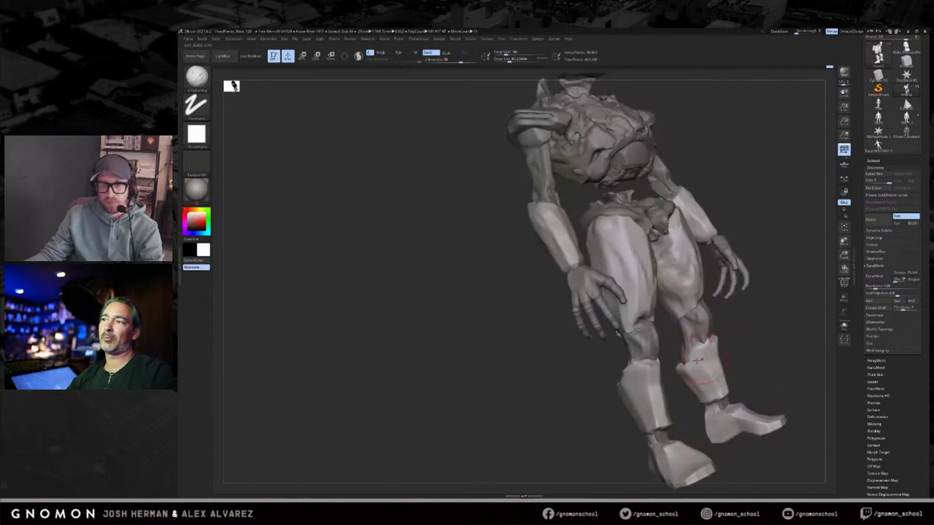
Step: Try to pull the shin armour outward with SnakeHook and undo the strokes
{"action": "key", "text": "b"}
{"action": "key", "text": "s"}
{"action": "key", "text": "h"}
{"action": "mouse_move", "coordinate": [684, 361]}
{"action": "left_mouse_down"}
{"action": "mouse_move", "coordinate": [700, 344]}
{"action": "mouse_move", "coordinate": [752, 348]}
{"action": "mouse_move", "coordinate": [743, 350]}
{"action": "left_mouse_up"}
{"action": "key", "text": "ctrl+z"}
{"action": "key", "text": "ctrl+z"}
Step: Build up angular planes on the shin armour with ClayBuildup
{"action": "key", "text": "shift+d"}
{"action": "key", "text": "shift+d"}
{"action": "key", "text": "b"}
{"action": "key", "text": "c"}
{"action": "key", "text": "b"}
{"action": "key", "text": "s"}
{"action": "left_click_drag", "start_coordinate": [722, 357], "coordinate": [719, 390]}
{"action": "left_click_drag", "start_coordinate": [763, 378], "coordinate": [728, 377]}
{"action": "left_click_drag", "start_coordinate": [733, 338], "coordinate": [732, 378]}
Step: Refine the shin armour's front surfaces from the front view with a resized ClayBuildup brush
{"action": "mouse_move", "coordinate": [761, 328]}
{"action": "left_mouse_down", "text": "shift"}
{"action": "mouse_move", "coordinate": [755, 354]}
{"action": "mouse_move", "coordinate": [718, 377]}
{"action": "mouse_move", "coordinate": [709, 358]}
{"action": "left_mouse_up", "text": "shift"}
{"action": "key", "text": "s"}
{"action": "left_click", "coordinate": [692, 382]}
{"action": "left_click_drag", "start_coordinate": [686, 402], "coordinate": [693, 373]}
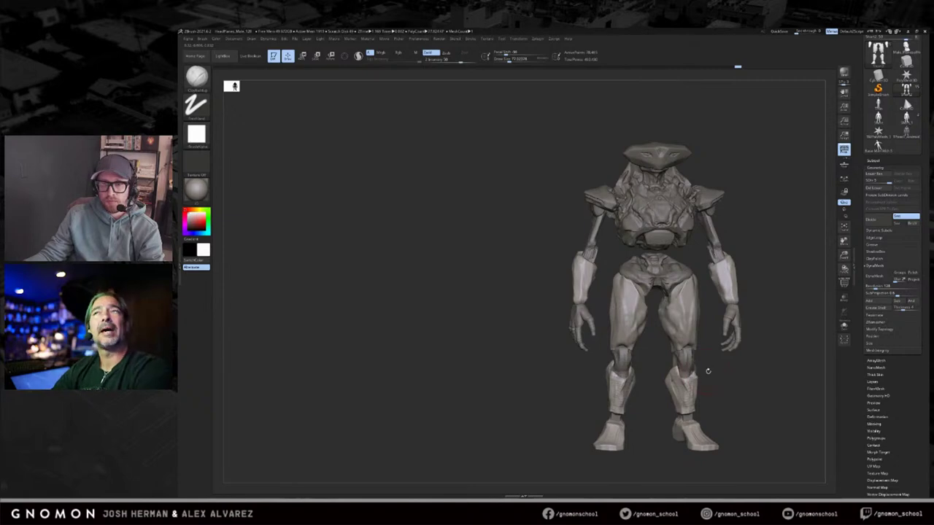
Step: Adjust the limb armour's silhouette with SnakeHook, checking it from the side
{"action": "mouse_move", "coordinate": [715, 377]}
{"action": "left_mouse_down"}
{"action": "mouse_move", "coordinate": [697, 372]}
{"action": "mouse_move", "coordinate": [712, 389]}
{"action": "mouse_move", "coordinate": [744, 356]}
{"action": "mouse_move", "coordinate": [738, 344]}
{"action": "mouse_move", "coordinate": [749, 346]}
{"action": "mouse_move", "coordinate": [743, 383]}
{"action": "left_mouse_up"}
{"action": "key", "text": "b"}
{"action": "key", "text": "s"}
{"action": "key", "text": "h"}
{"action": "key", "text": "s"}
{"action": "mouse_move", "coordinate": [729, 343]}
{"action": "left_mouse_down"}
{"action": "mouse_move", "coordinate": [750, 339]}
{"action": "mouse_move", "coordinate": [735, 359]}
{"action": "mouse_move", "coordinate": [693, 311]}
{"action": "mouse_move", "coordinate": [675, 345]}
{"action": "left_mouse_up"}
Step: Refine the forearm and thigh armour forms with ClayBuildup from the side and front
{"action": "key", "text": "b"}
{"action": "key", "text": "c"}
{"action": "key", "text": "b"}
{"action": "key", "text": "s"}
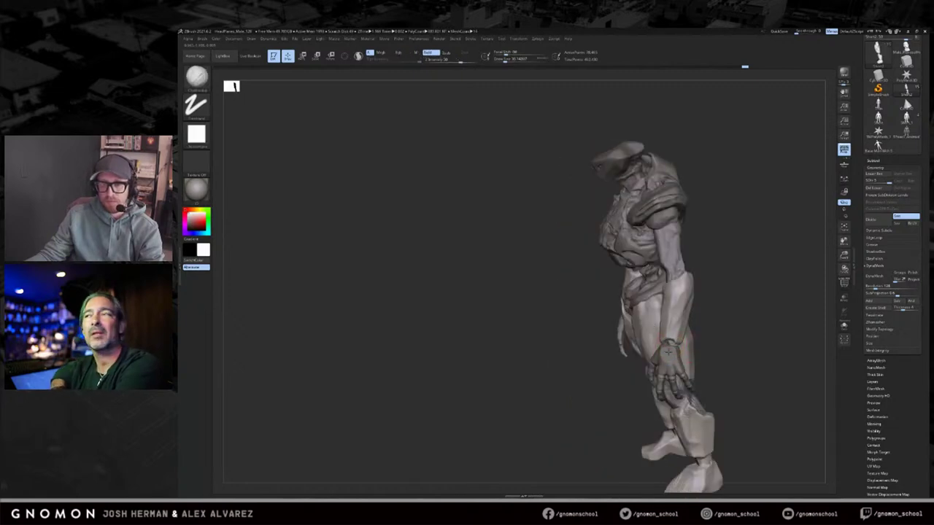
{"action": "left_click_drag", "start_coordinate": [669, 353], "coordinate": [646, 347]}
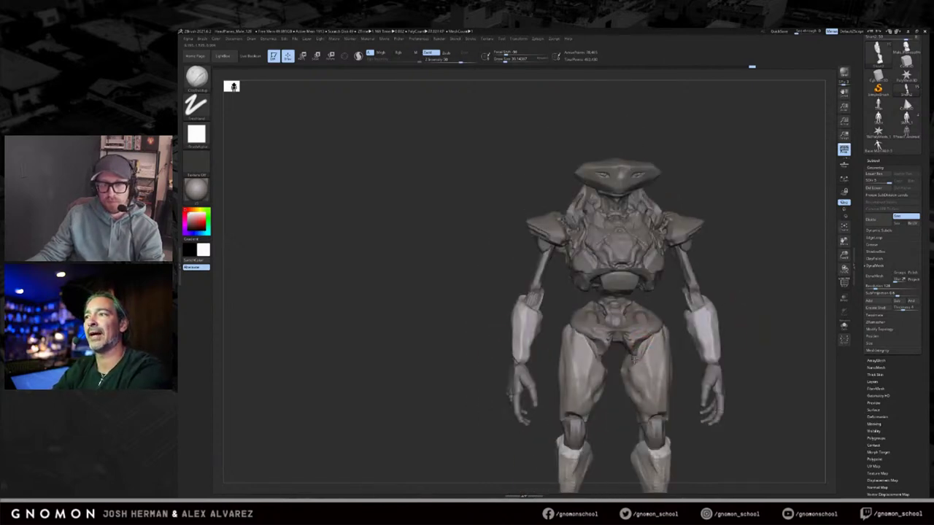
{"action": "left_click_drag", "start_coordinate": [622, 412], "coordinate": [630, 321], "text": "alt"}
{"action": "key", "text": "s"}
{"action": "mouse_move", "coordinate": [620, 345]}
{"action": "left_mouse_down"}
{"action": "mouse_move", "coordinate": [617, 371]}
{"action": "mouse_move", "coordinate": [615, 355]}
{"action": "mouse_move", "coordinate": [561, 345]}
{"action": "mouse_move", "coordinate": [586, 350]}
{"action": "left_mouse_up"}
Step: Flatten the thigh armour's front and inner planes with hPolish, comparing angled and front views
{"action": "key", "text": "b"}
{"action": "key", "text": "h"}
{"action": "key", "text": "p"}
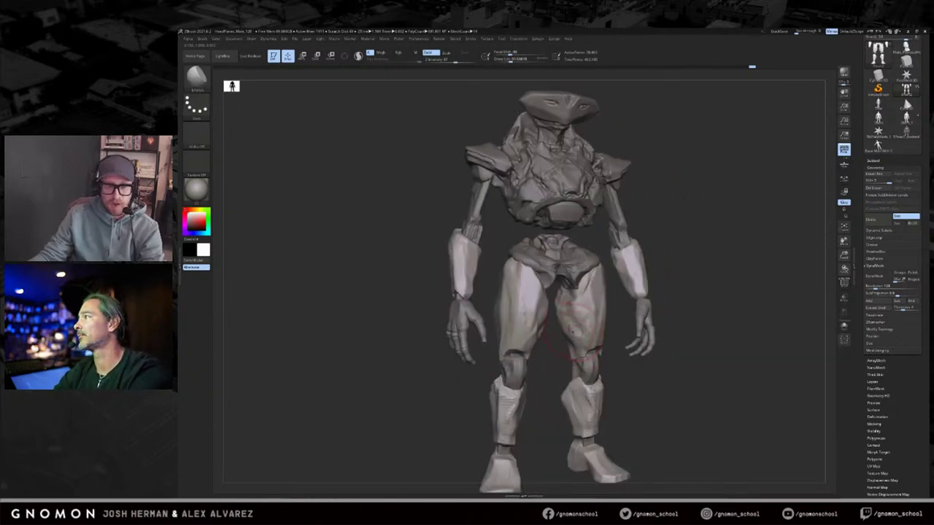
{"action": "left_click_drag", "start_coordinate": [638, 390], "coordinate": [627, 390], "text": "shift"}
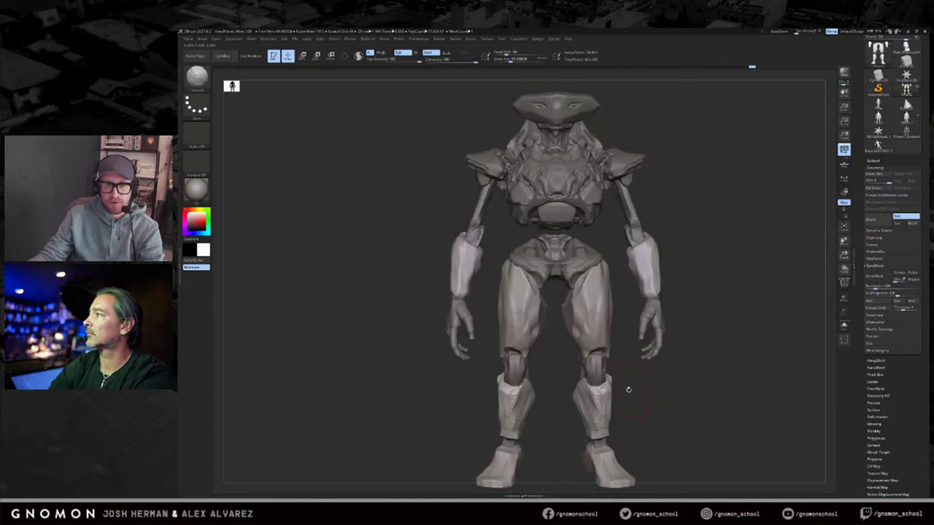
{"action": "left_click_drag", "start_coordinate": [559, 352], "coordinate": [578, 349]}
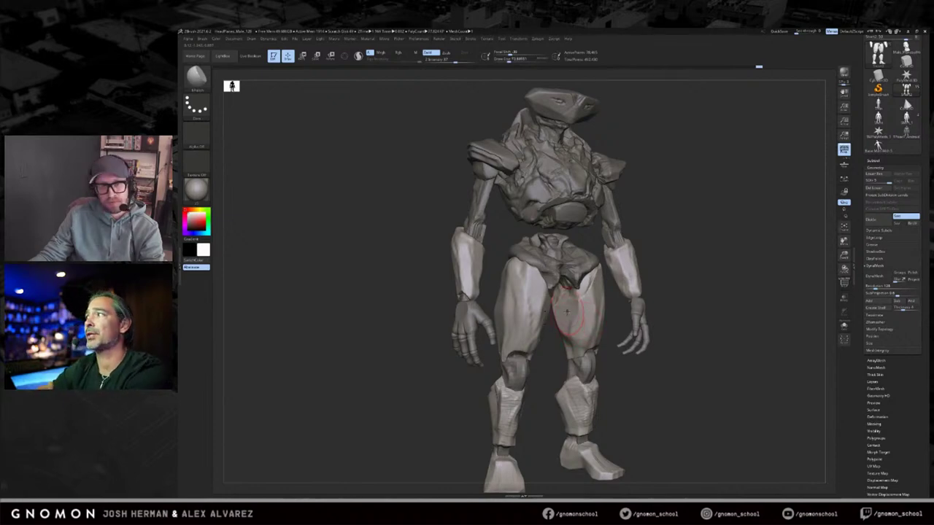
{"action": "right_click_drag", "start_coordinate": [566, 334], "coordinate": [573, 333], "text": "shift"}
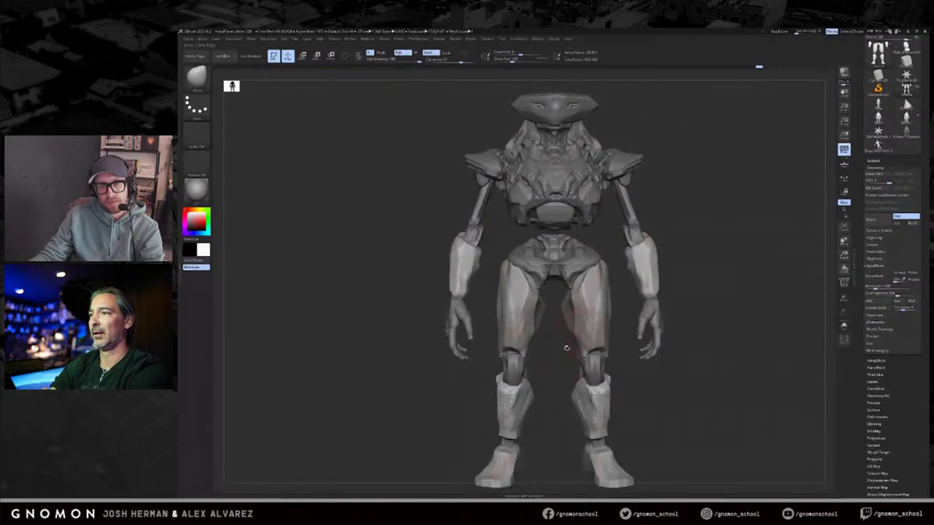
{"action": "right_click_drag", "start_coordinate": [567, 346], "coordinate": [562, 327], "text": "ctrl"}
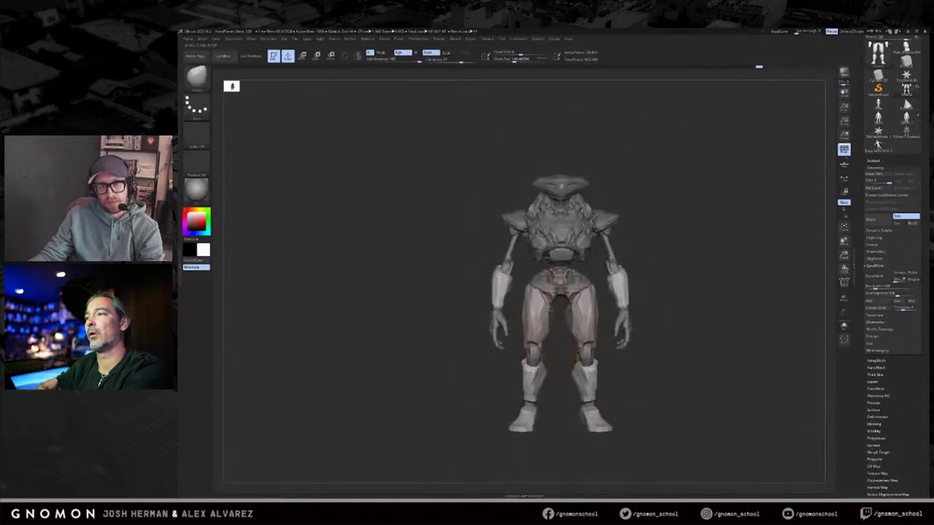
Step: Adjust the leg silhouettes with the Move brush and select the knee pieces from behind
{"action": "key", "text": "s"}
{"action": "key", "text": "s"}
{"action": "right_click_drag", "start_coordinate": [561, 318], "coordinate": [565, 344]}
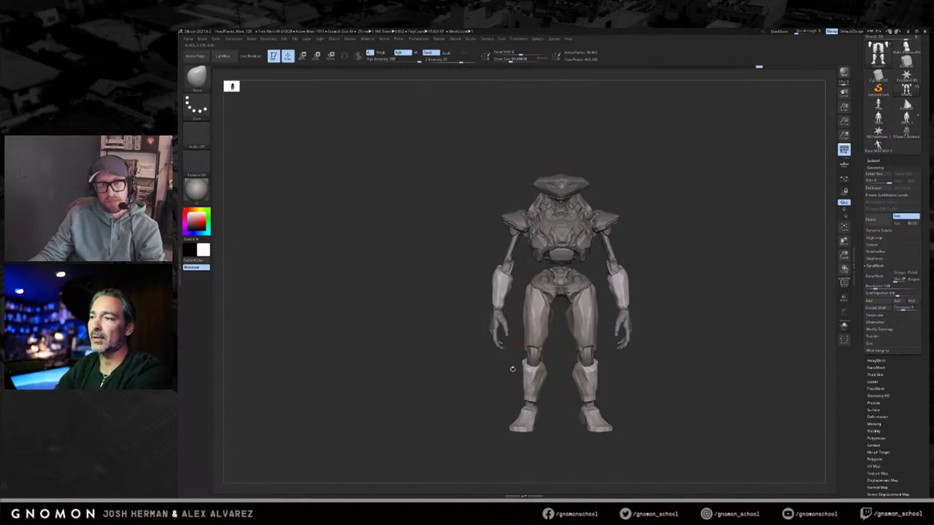
{"action": "left_click_drag", "start_coordinate": [511, 369], "coordinate": [544, 353]}
{"action": "right_click_drag", "start_coordinate": [536, 346], "coordinate": [561, 344], "text": "shift"}
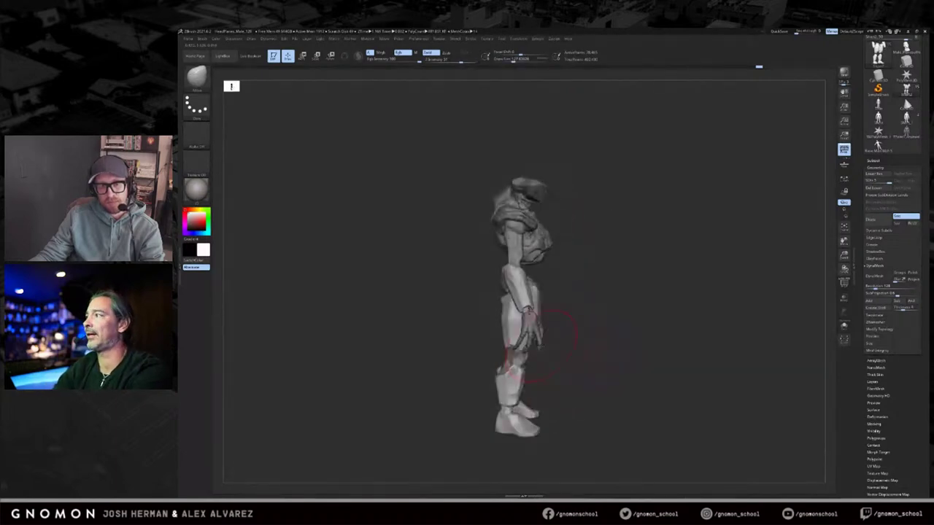
{"action": "left_click", "coordinate": [876, 276]}
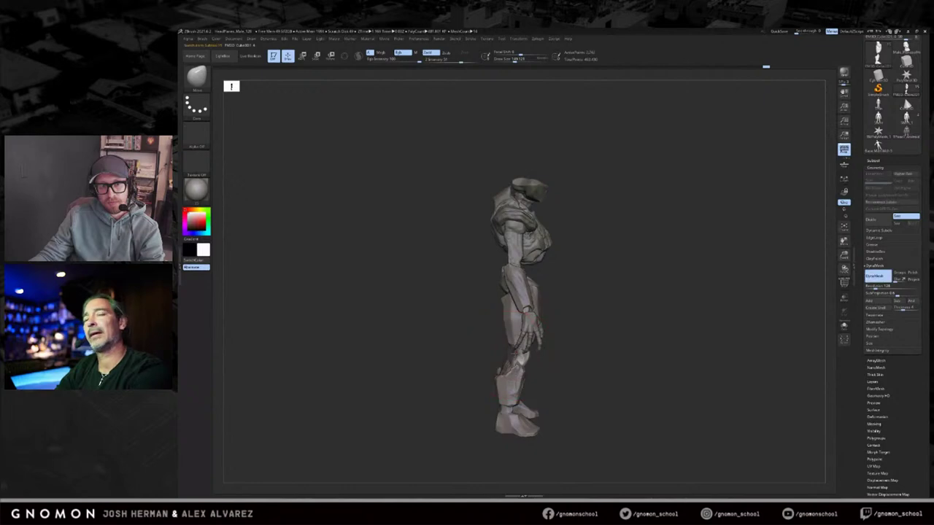
{"action": "mouse_move", "coordinate": [544, 363]}
{"action": "left_mouse_down"}
{"action": "mouse_move", "coordinate": [581, 365]}
{"action": "mouse_move", "coordinate": [552, 355]}
{"action": "left_mouse_up"}
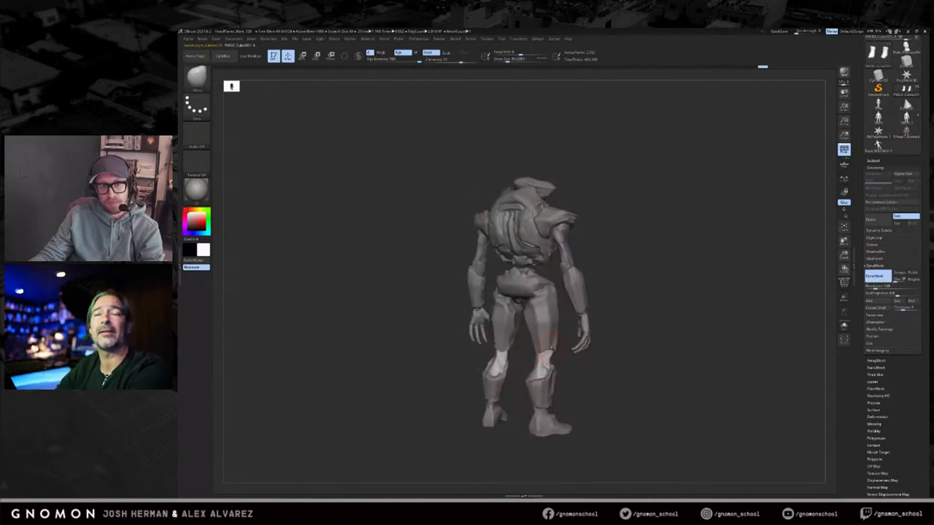
Step: Reselect the leg armour and refine the backs of the thighs above the knees with ClayBuildup
{"action": "left_click", "coordinate": [545, 343], "text": "alt"}
{"action": "key", "text": "b"}
{"action": "key", "text": "c"}
{"action": "key", "text": "b"}
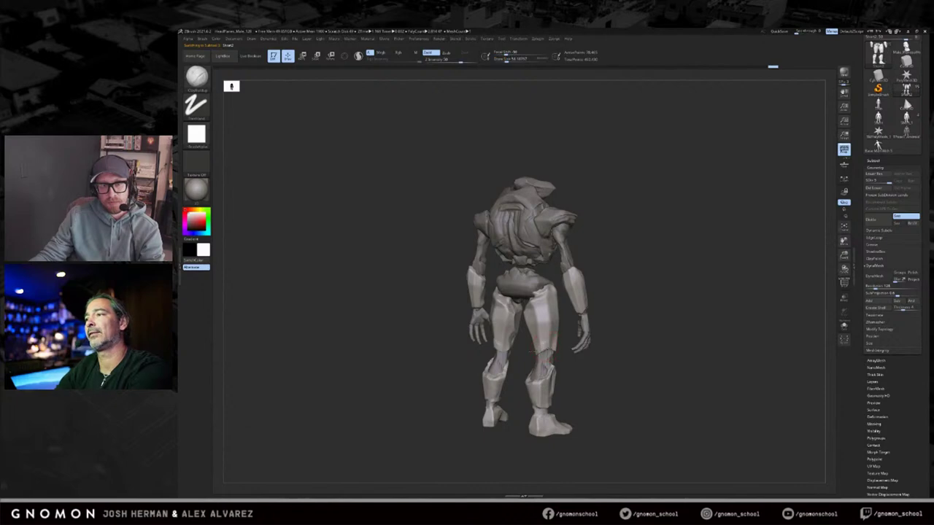
{"action": "mouse_move", "coordinate": [565, 318]}
{"action": "left_mouse_down", "text": "shift"}
{"action": "mouse_move", "coordinate": [538, 306]}
{"action": "mouse_move", "coordinate": [569, 356]}
{"action": "mouse_move", "coordinate": [610, 359]}
{"action": "left_mouse_up", "text": "shift"}
Step: Select the pelvis and reshape its lower rear edge with SnakeHook
{"action": "left_click", "coordinate": [548, 319], "text": "alt"}
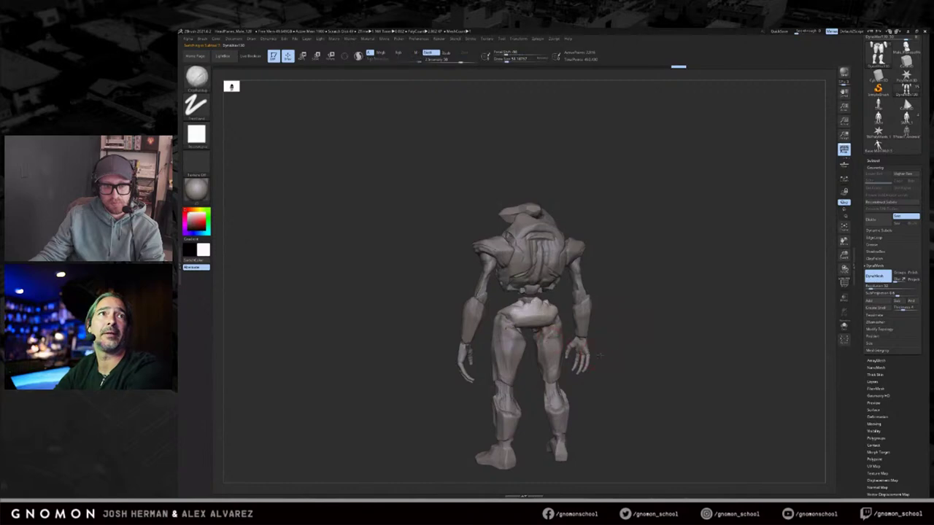
{"action": "key", "text": "b"}
{"action": "key", "text": "s"}
{"action": "key", "text": "h"}
{"action": "key", "text": "s"}
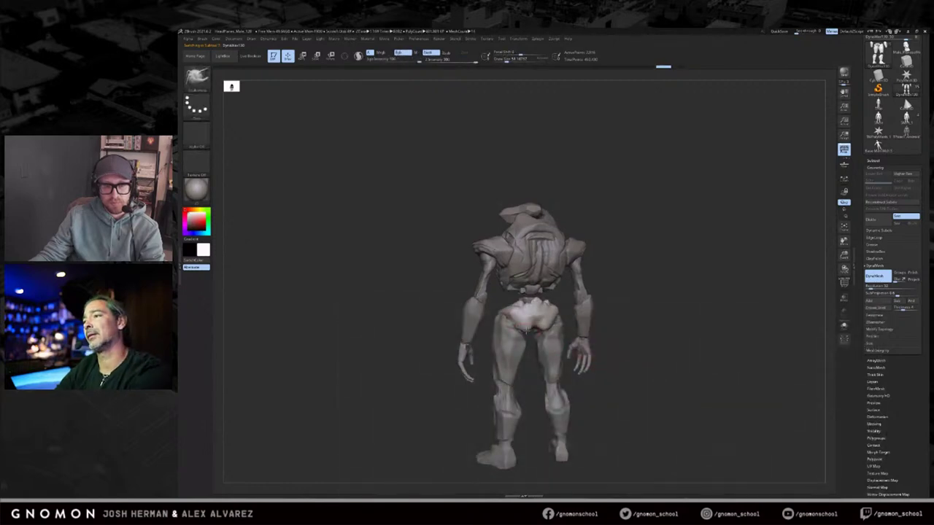
{"action": "left_click_drag", "start_coordinate": [527, 332], "coordinate": [528, 322]}
{"action": "key", "text": "s"}
{"action": "left_click_drag", "start_coordinate": [530, 328], "coordinate": [530, 319]}
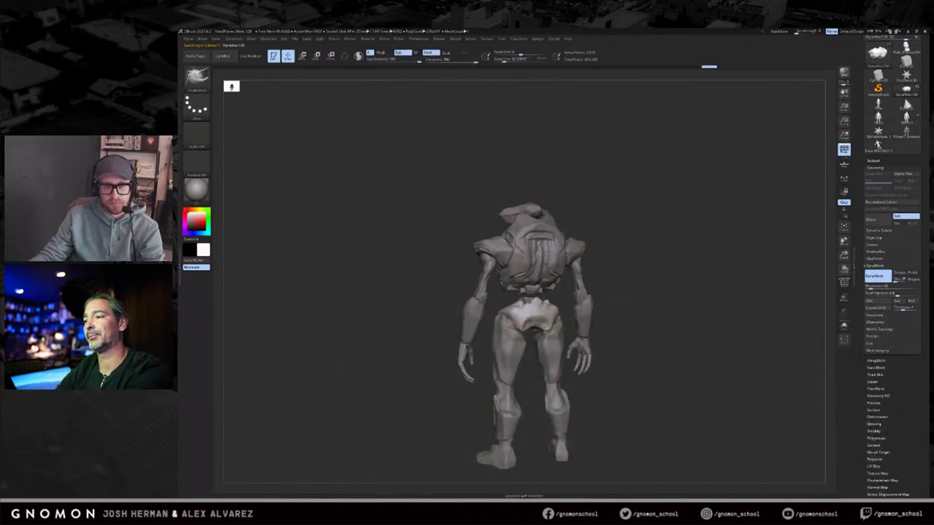
{"action": "left_click_drag", "start_coordinate": [620, 301], "coordinate": [555, 312]}
{"action": "left_click_drag", "start_coordinate": [625, 287], "coordinate": [595, 302]}
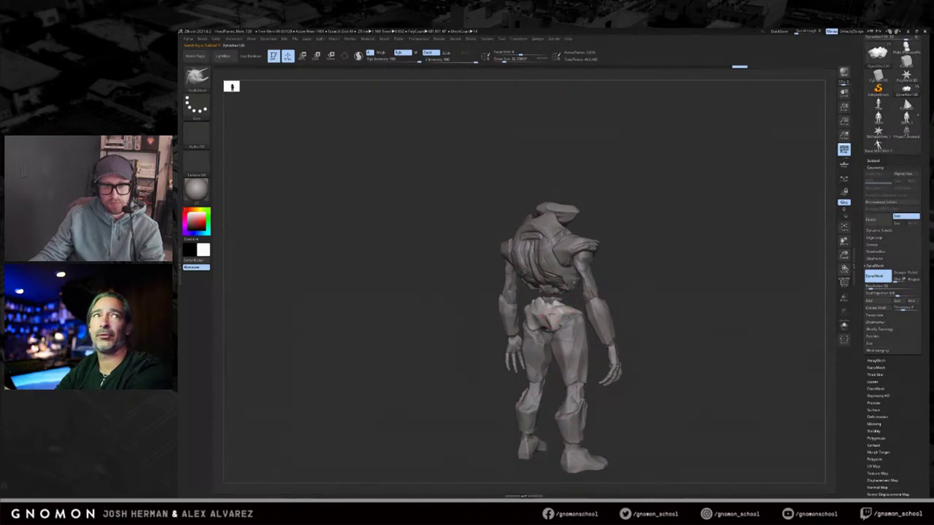
Step: Flatten planes across the back of the pelvis with TrimDynamic and switch to the DamStandard brush
{"action": "key", "text": "b"}
{"action": "key", "text": "t"}
{"action": "key", "text": "d"}
{"action": "left_click_drag", "start_coordinate": [538, 309], "coordinate": [552, 314]}
{"action": "mouse_move", "coordinate": [652, 294]}
{"action": "left_mouse_down"}
{"action": "mouse_move", "coordinate": [605, 301]}
{"action": "mouse_move", "coordinate": [591, 329]}
{"action": "left_mouse_up"}
{"action": "key", "text": "b"}
{"action": "key", "text": "d"}
{"action": "key", "text": "s"}
Step: Try reshaping the pelvis's outer side with the Move brush, and undo the last two changes
{"action": "key", "text": "b"}
{"action": "key", "text": "m"}
{"action": "key", "text": "v"}
{"action": "key", "text": "alt+s"}
{"action": "mouse_move", "coordinate": [598, 309]}
{"action": "left_mouse_down"}
{"action": "mouse_move", "coordinate": [633, 298]}
{"action": "mouse_move", "coordinate": [601, 299]}
{"action": "left_mouse_up"}
{"action": "key", "text": "s"}
{"action": "left_click", "coordinate": [597, 302]}
{"action": "key", "text": "ctrl+z"}
{"action": "key", "text": "ctrl+z"}
Step: Adjust the pelvis shape with the Move brush, checking it in isolation and against the whole figure from the front
{"action": "left_click_drag", "start_coordinate": [620, 294], "coordinate": [584, 313]}
{"action": "left_click_drag", "start_coordinate": [626, 301], "coordinate": [612, 313]}
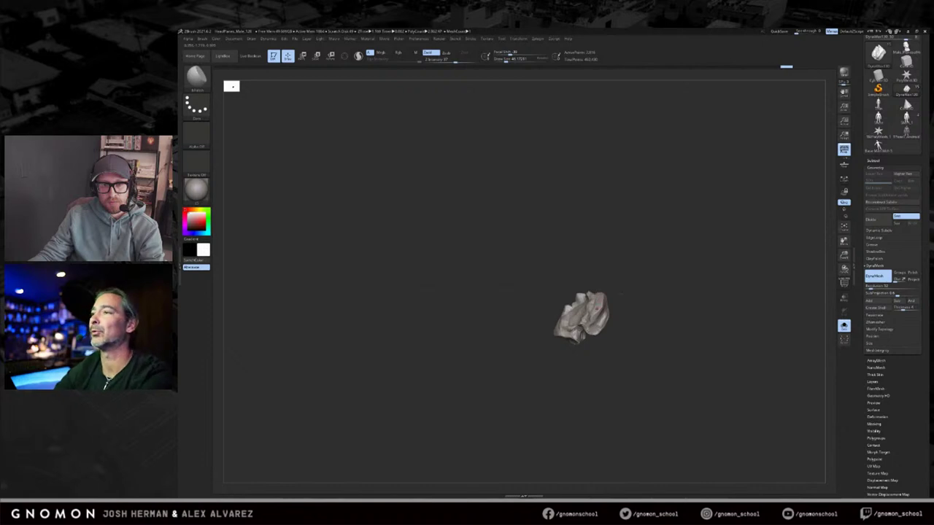
{"action": "key", "text": "alt+s"}
{"action": "left_click_drag", "start_coordinate": [581, 325], "coordinate": [584, 317]}
{"action": "right_click_drag", "start_coordinate": [582, 340], "coordinate": [581, 330]}
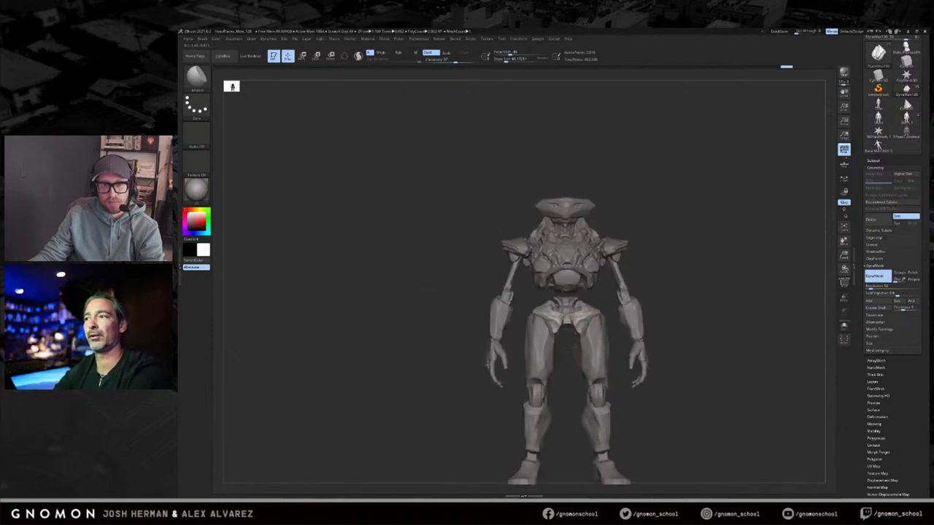
{"action": "key", "text": "alt+s"}
{"action": "mouse_move", "coordinate": [590, 349]}
{"action": "left_mouse_down"}
{"action": "mouse_move", "coordinate": [595, 329]}
{"action": "mouse_move", "coordinate": [594, 357]}
{"action": "mouse_move", "coordinate": [584, 333]}
{"action": "left_mouse_up"}
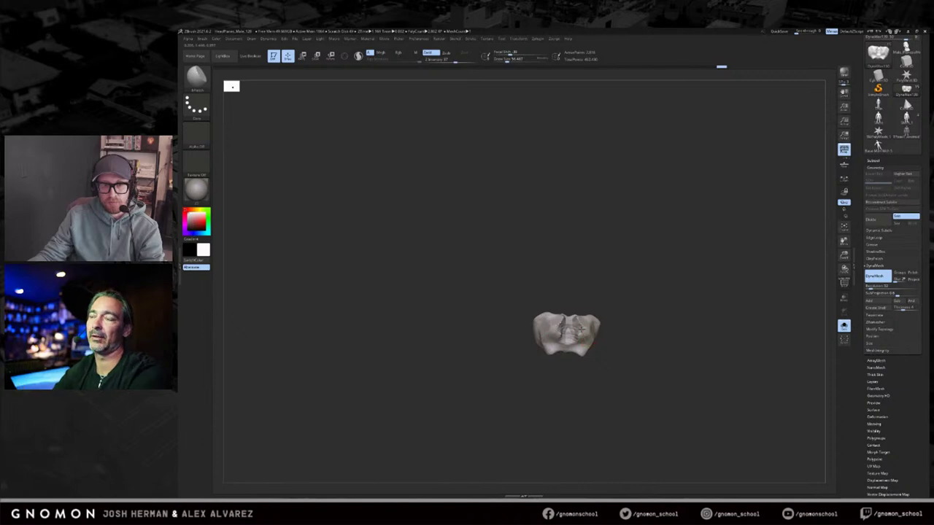
Step: Work over the isolated pelvis surfaces with the Clay brush and show the full robot again
{"action": "left_click_drag", "start_coordinate": [588, 349], "coordinate": [705, 290]}
{"action": "key", "text": "f"}
{"action": "key", "text": "f"}
{"action": "mouse_move", "coordinate": [699, 228]}
{"action": "left_mouse_down"}
{"action": "mouse_move", "coordinate": [613, 277]}
{"action": "mouse_move", "coordinate": [576, 276]}
{"action": "left_mouse_up"}
{"action": "key", "text": "b"}
{"action": "key", "text": "c"}
{"action": "key", "text": "l"}
{"action": "key", "text": "alt+s"}
{"action": "key", "text": "s"}
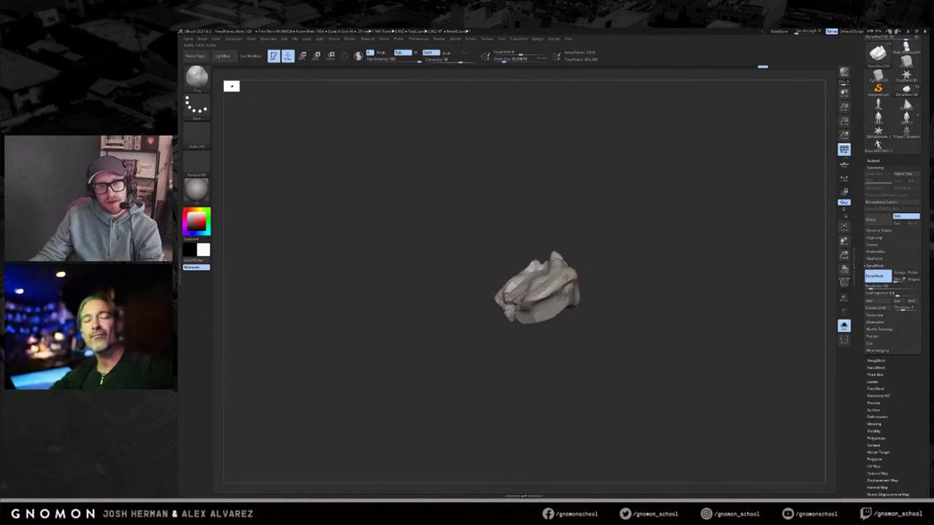
{"action": "mouse_move", "coordinate": [607, 248]}
{"action": "left_mouse_down"}
{"action": "mouse_move", "coordinate": [653, 257]}
{"action": "mouse_move", "coordinate": [702, 250]}
{"action": "left_mouse_up"}
{"action": "key", "text": "alt+s"}
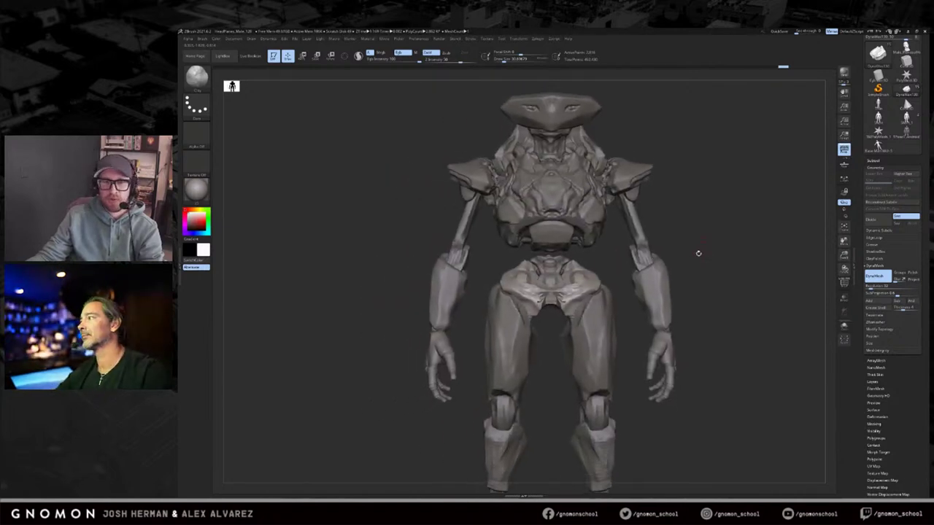
Step: Reshape the pelvis's outer hip edges above the thighs with the Move brush
{"action": "left_click_drag", "start_coordinate": [620, 255], "coordinate": [601, 276]}
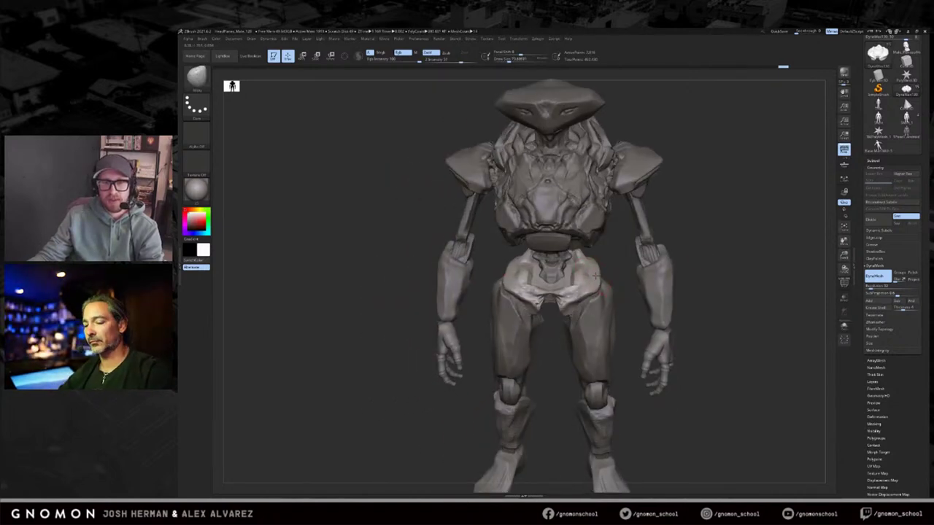
{"action": "left_click_drag", "start_coordinate": [594, 287], "coordinate": [594, 270]}
{"action": "right_click_drag", "start_coordinate": [594, 270], "coordinate": [595, 278]}
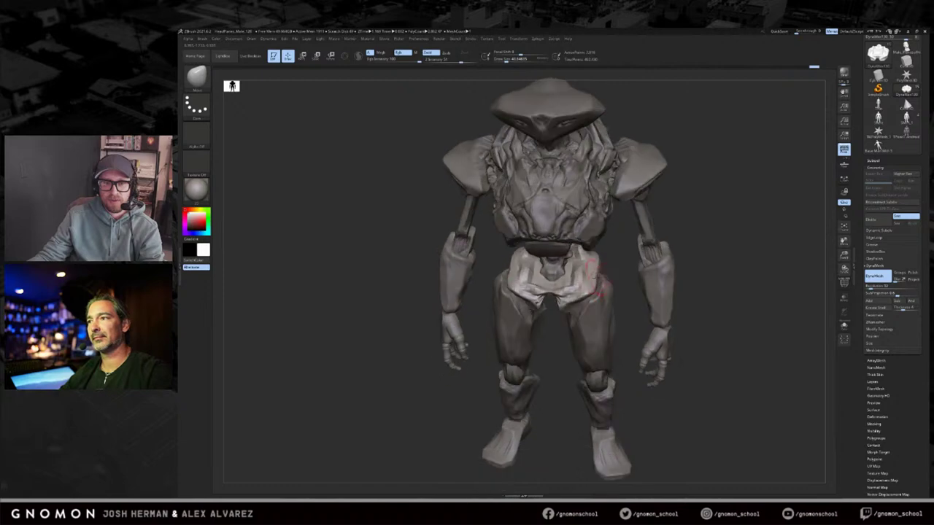
{"action": "left_click_drag", "start_coordinate": [594, 278], "coordinate": [599, 272]}
{"action": "key", "text": "s"}
Step: Carve the outer front crease of the pelvis above the thigh with DamStandard
{"action": "key", "text": "b"}
{"action": "key", "text": "d"}
{"action": "key", "text": "s"}
{"action": "mouse_move", "coordinate": [615, 260]}
{"action": "right_mouse_down"}
{"action": "mouse_move", "coordinate": [608, 276]}
{"action": "mouse_move", "coordinate": [619, 257]}
{"action": "mouse_move", "coordinate": [629, 282]}
{"action": "right_mouse_up"}
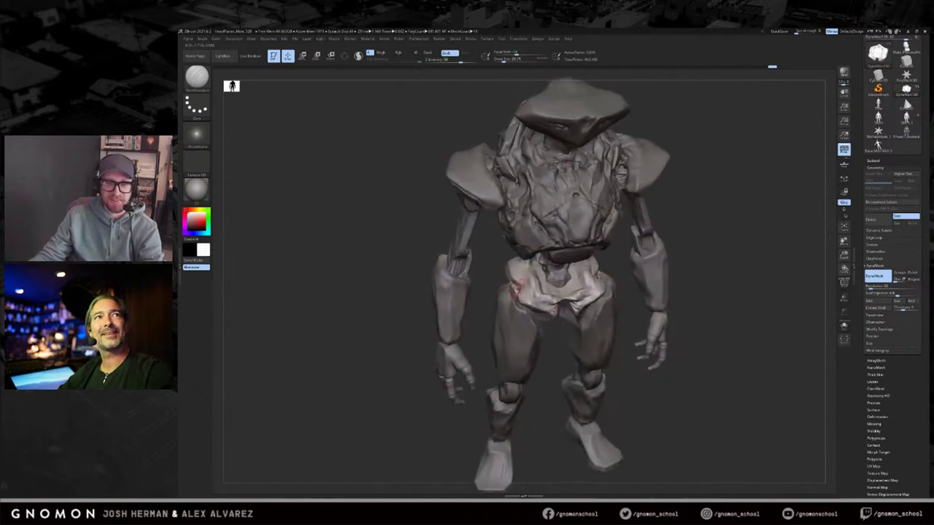
{"action": "left_click_drag", "start_coordinate": [515, 294], "coordinate": [519, 283]}
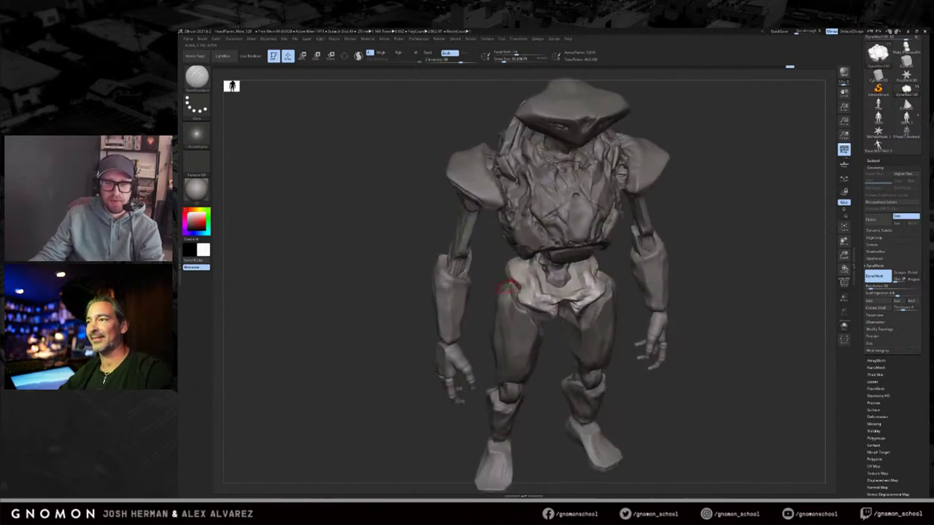
Step: Refine the upper hip flares and front of the pelvis with the Move brush from several front angles
{"action": "key", "text": "b"}
{"action": "key", "text": "m"}
{"action": "key", "text": "v"}
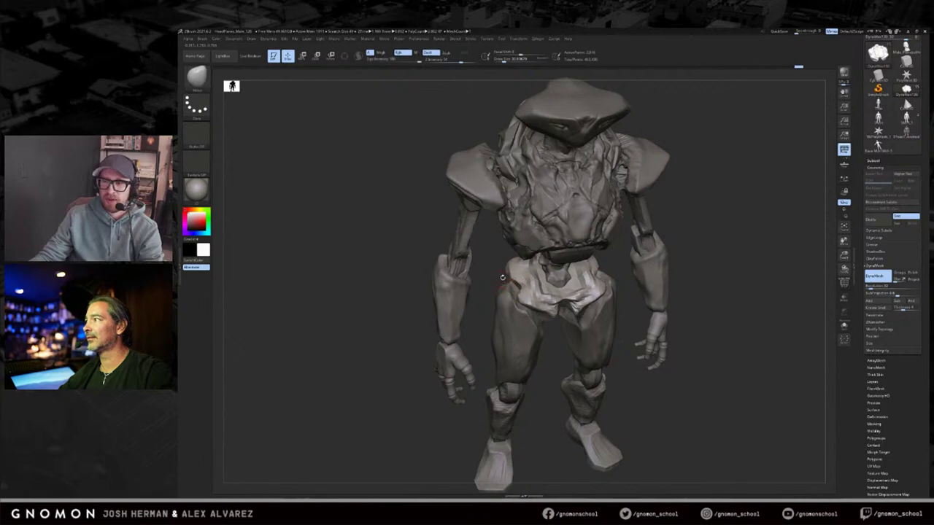
{"action": "right_click_drag", "start_coordinate": [542, 268], "coordinate": [585, 295]}
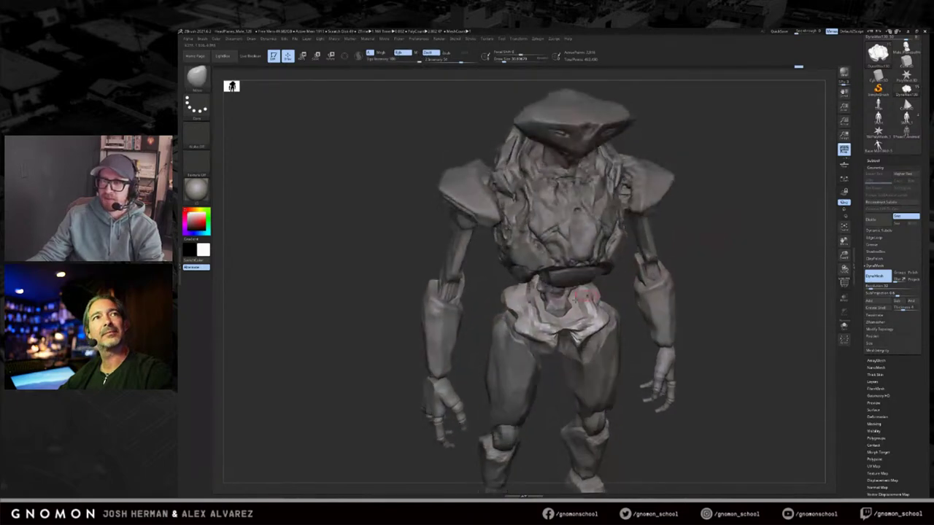
{"action": "left_click_drag", "start_coordinate": [508, 291], "coordinate": [512, 286]}
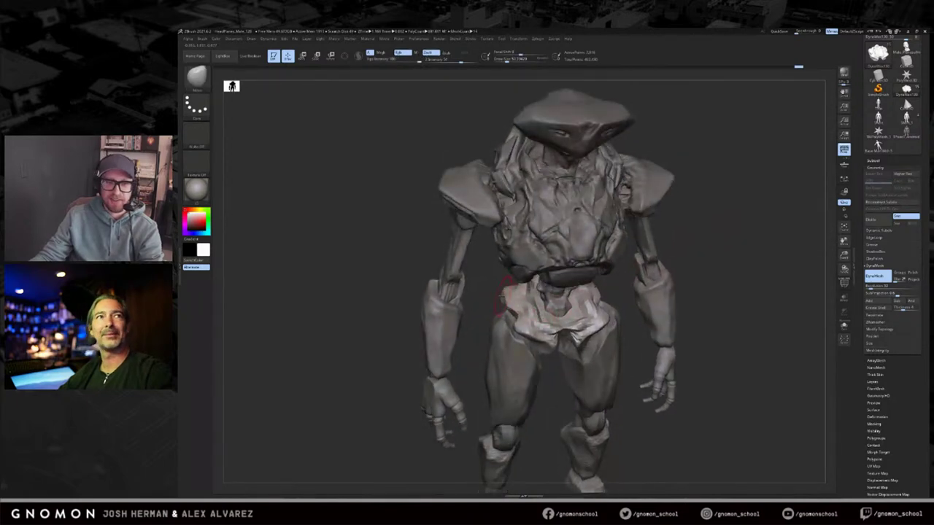
{"action": "right_click_drag", "start_coordinate": [610, 285], "coordinate": [592, 298]}
{"action": "left_click_drag", "start_coordinate": [591, 301], "coordinate": [585, 298]}
{"action": "mouse_move", "coordinate": [596, 289]}
{"action": "right_mouse_down", "text": "shift"}
{"action": "mouse_move", "coordinate": [715, 277]}
{"action": "mouse_move", "coordinate": [688, 294]}
{"action": "mouse_move", "coordinate": [678, 241]}
{"action": "right_mouse_up", "text": "shift"}
Step: Frame the full robot and save the tool
{"action": "key", "text": "f"}
{"action": "key", "text": "f"}
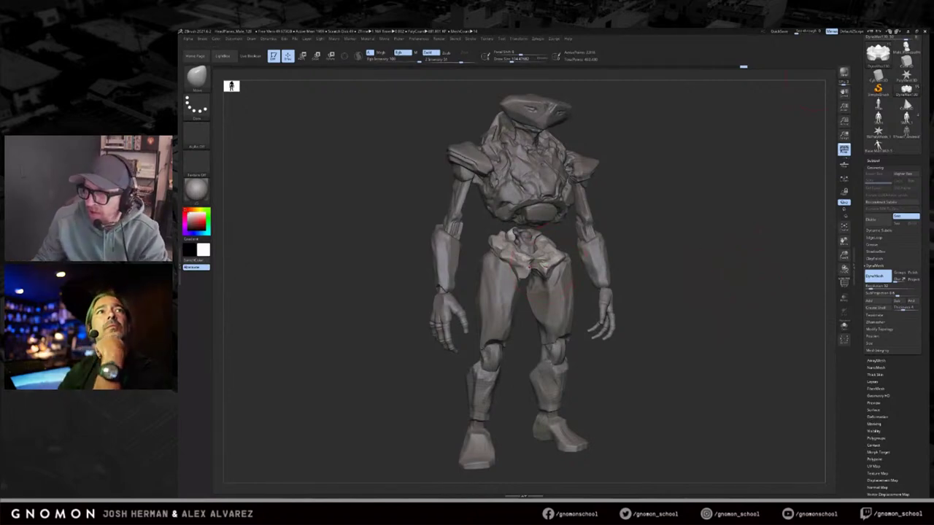
{"action": "scroll", "coordinate": [863, 64], "scroll_direction": "up", "scroll_amount": 3}
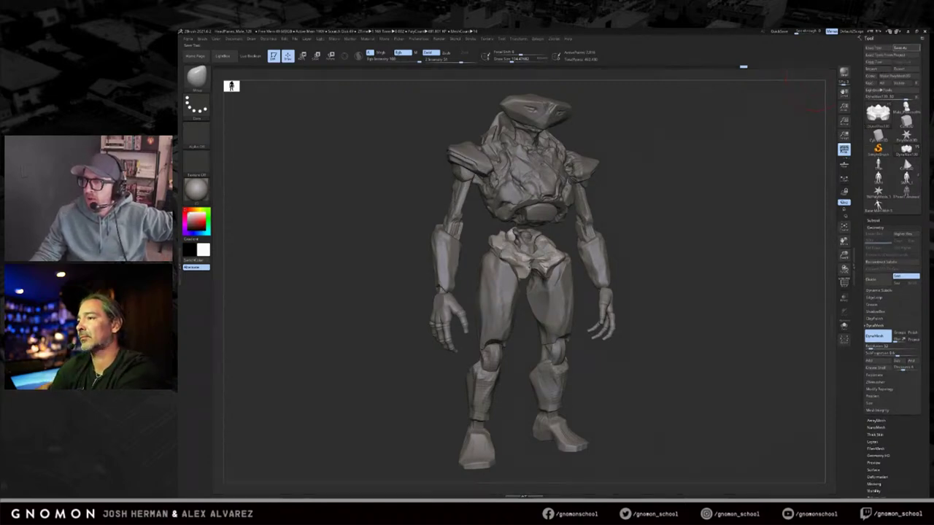
{"action": "left_click", "coordinate": [844, 121]}
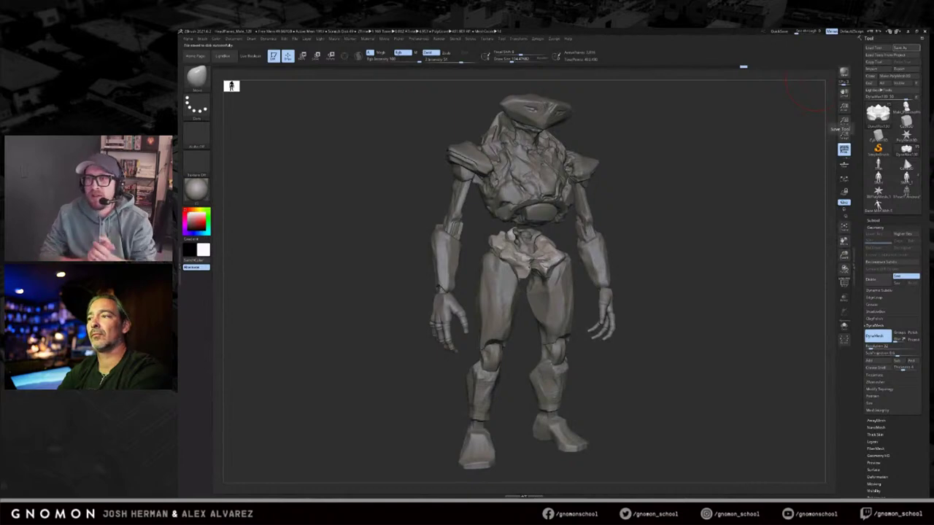